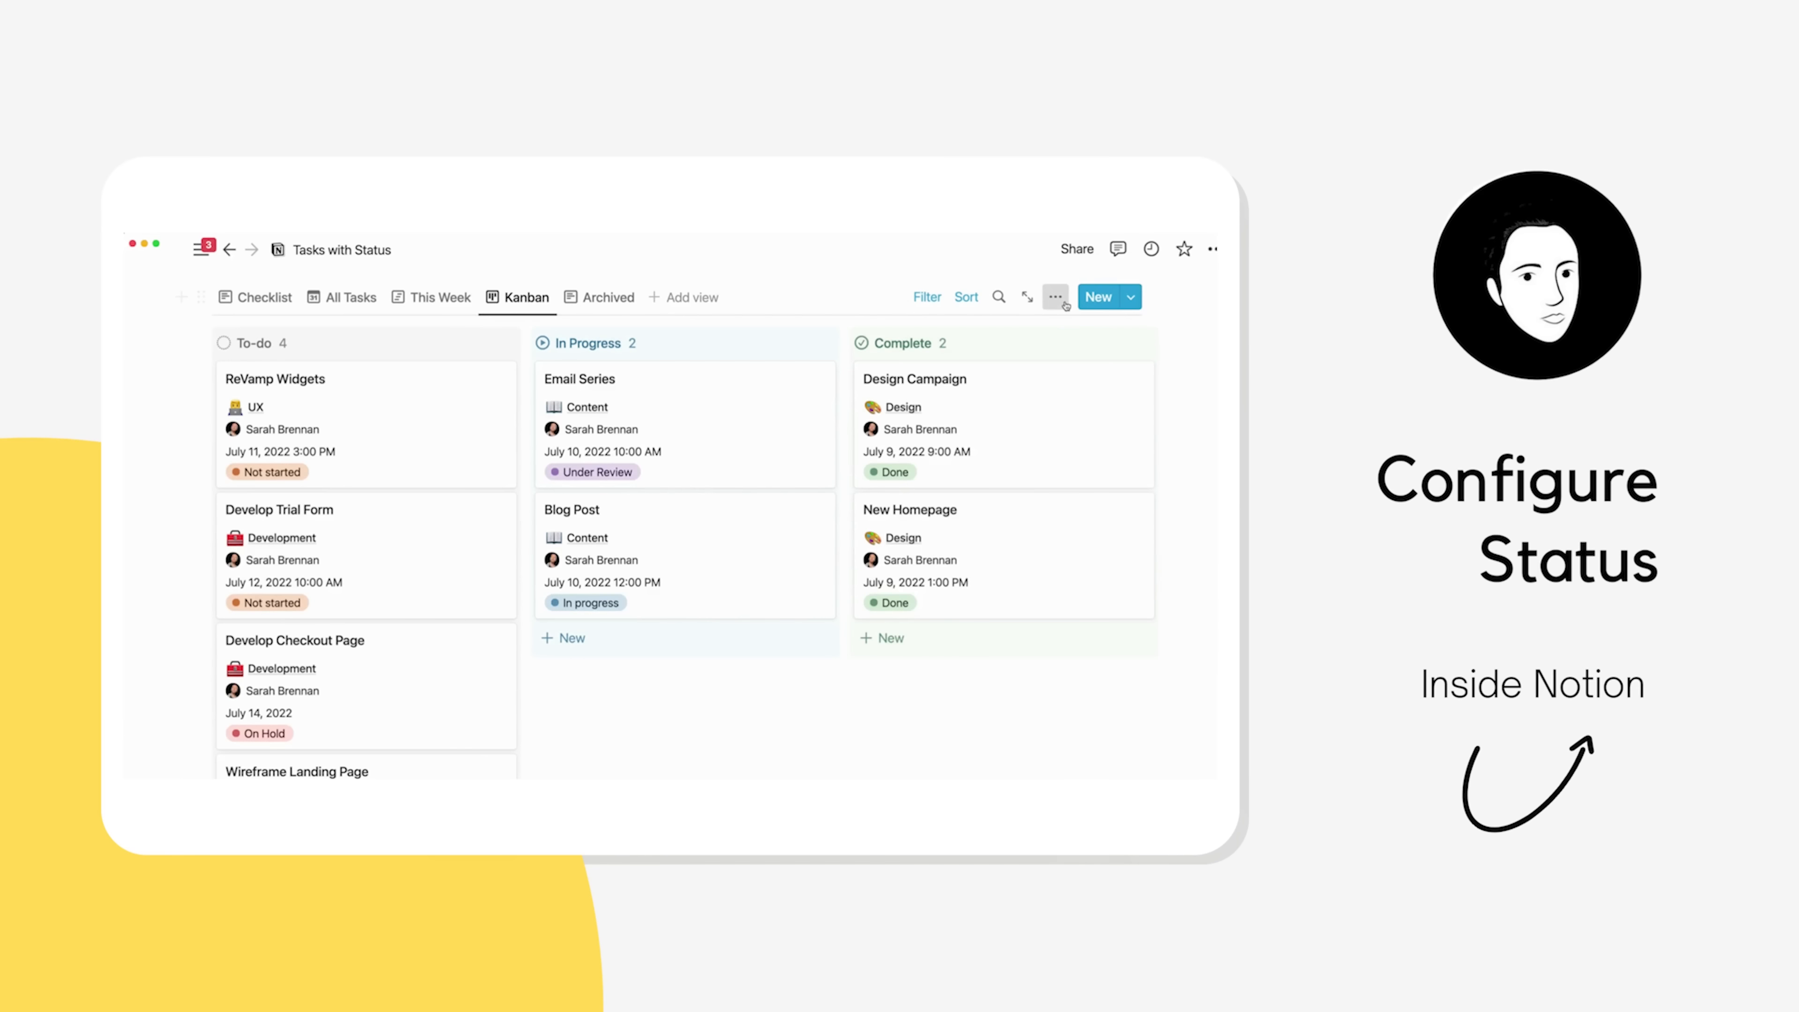
- Open the Kanban board's Status property for editing and move the In progress option below Under Review
click(949, 452)
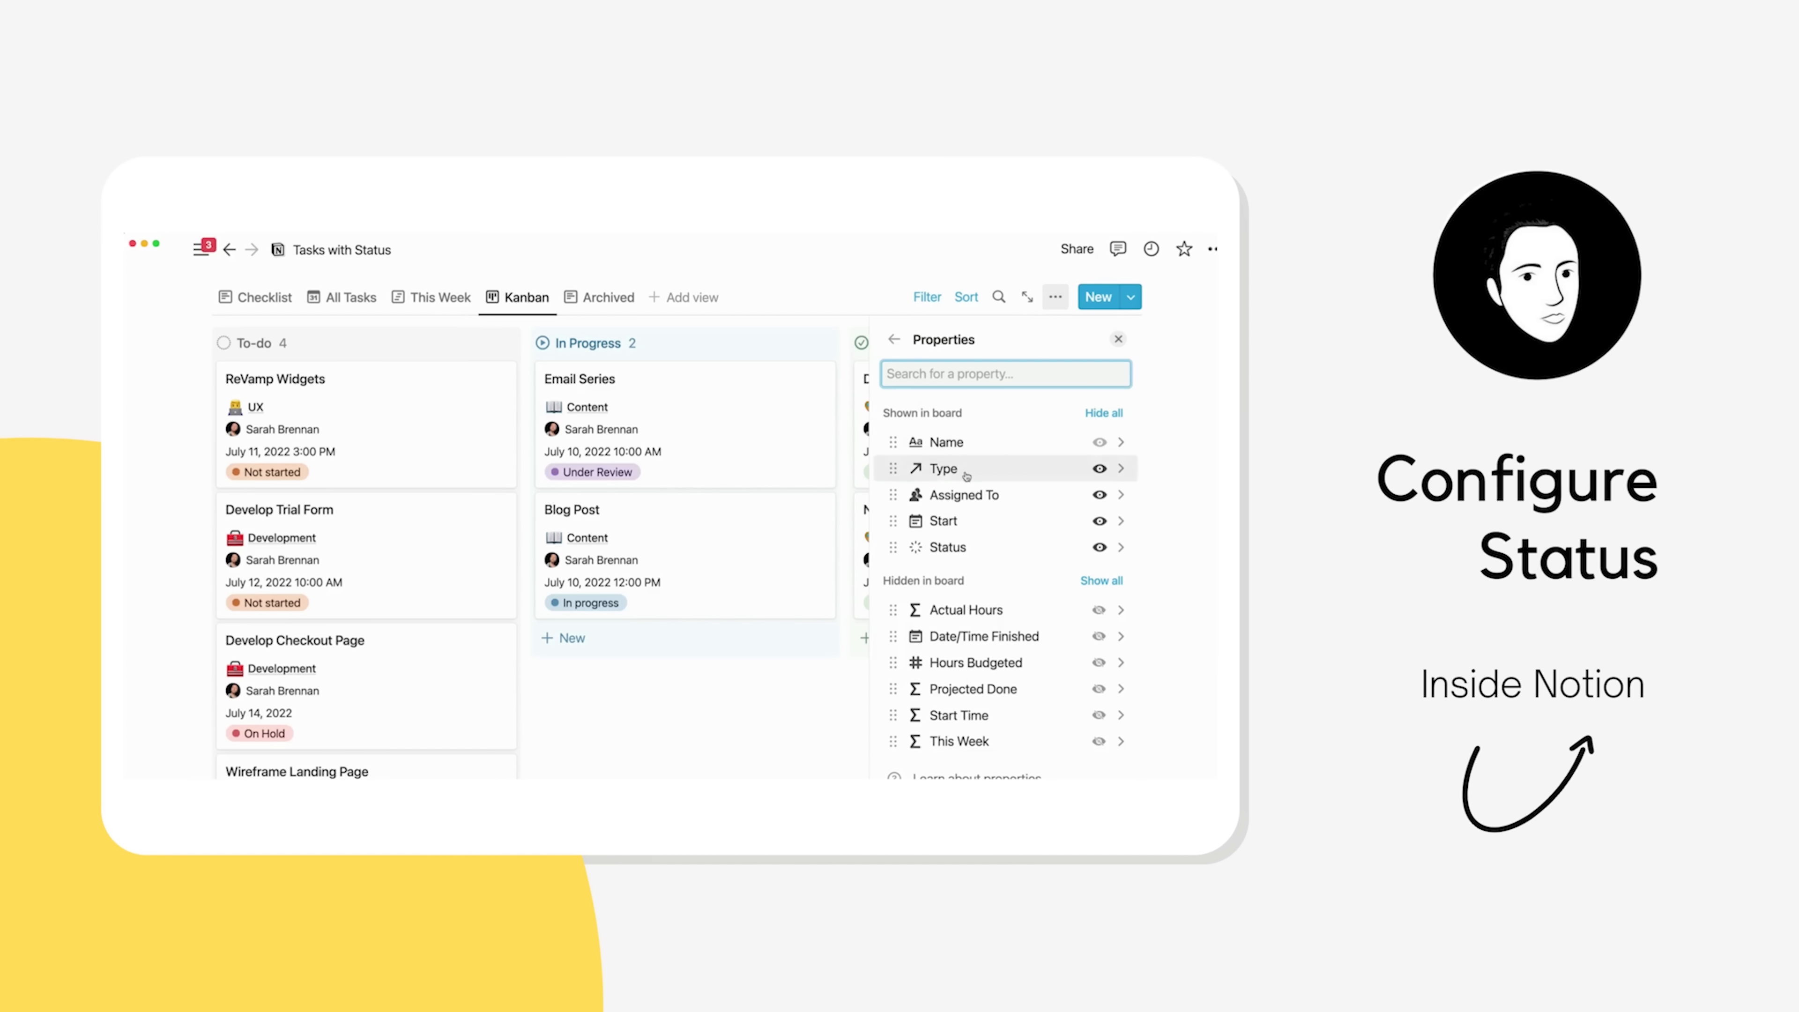
click(945, 549)
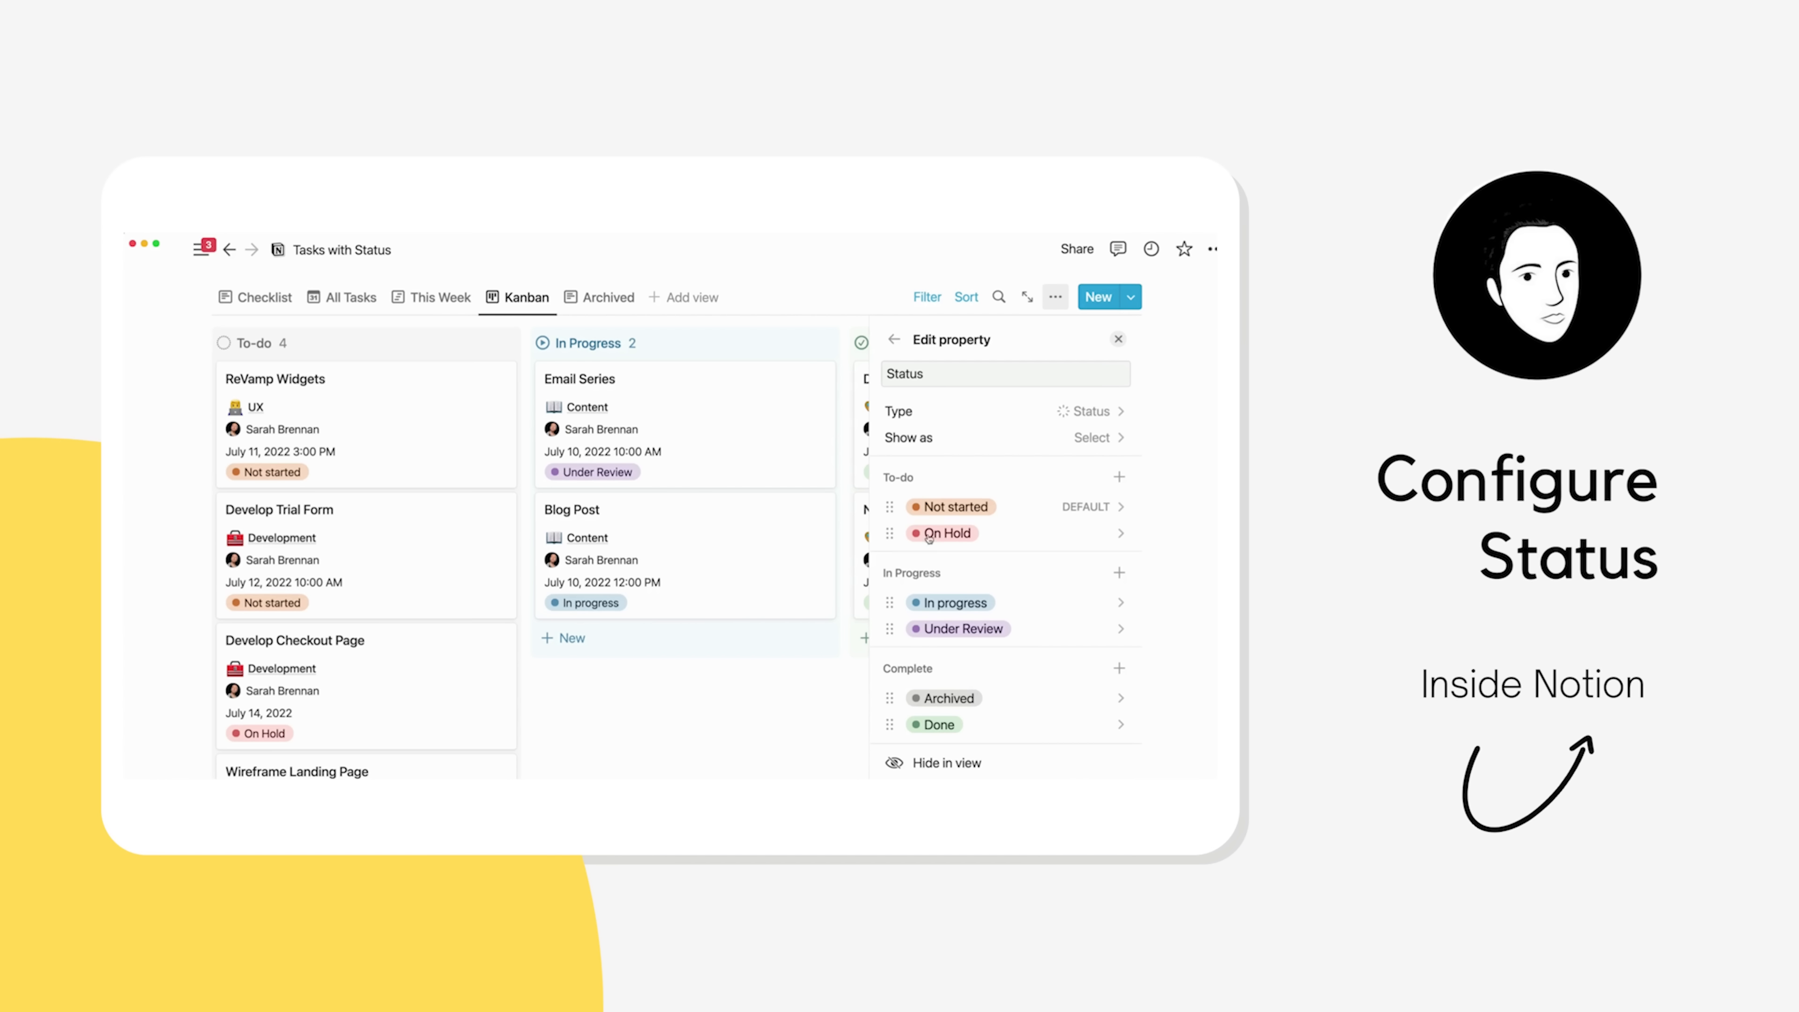
mouse_move(890, 507)
mouse_down()
mouse_move(890, 534)
mouse_move(891, 497)
mouse_up()
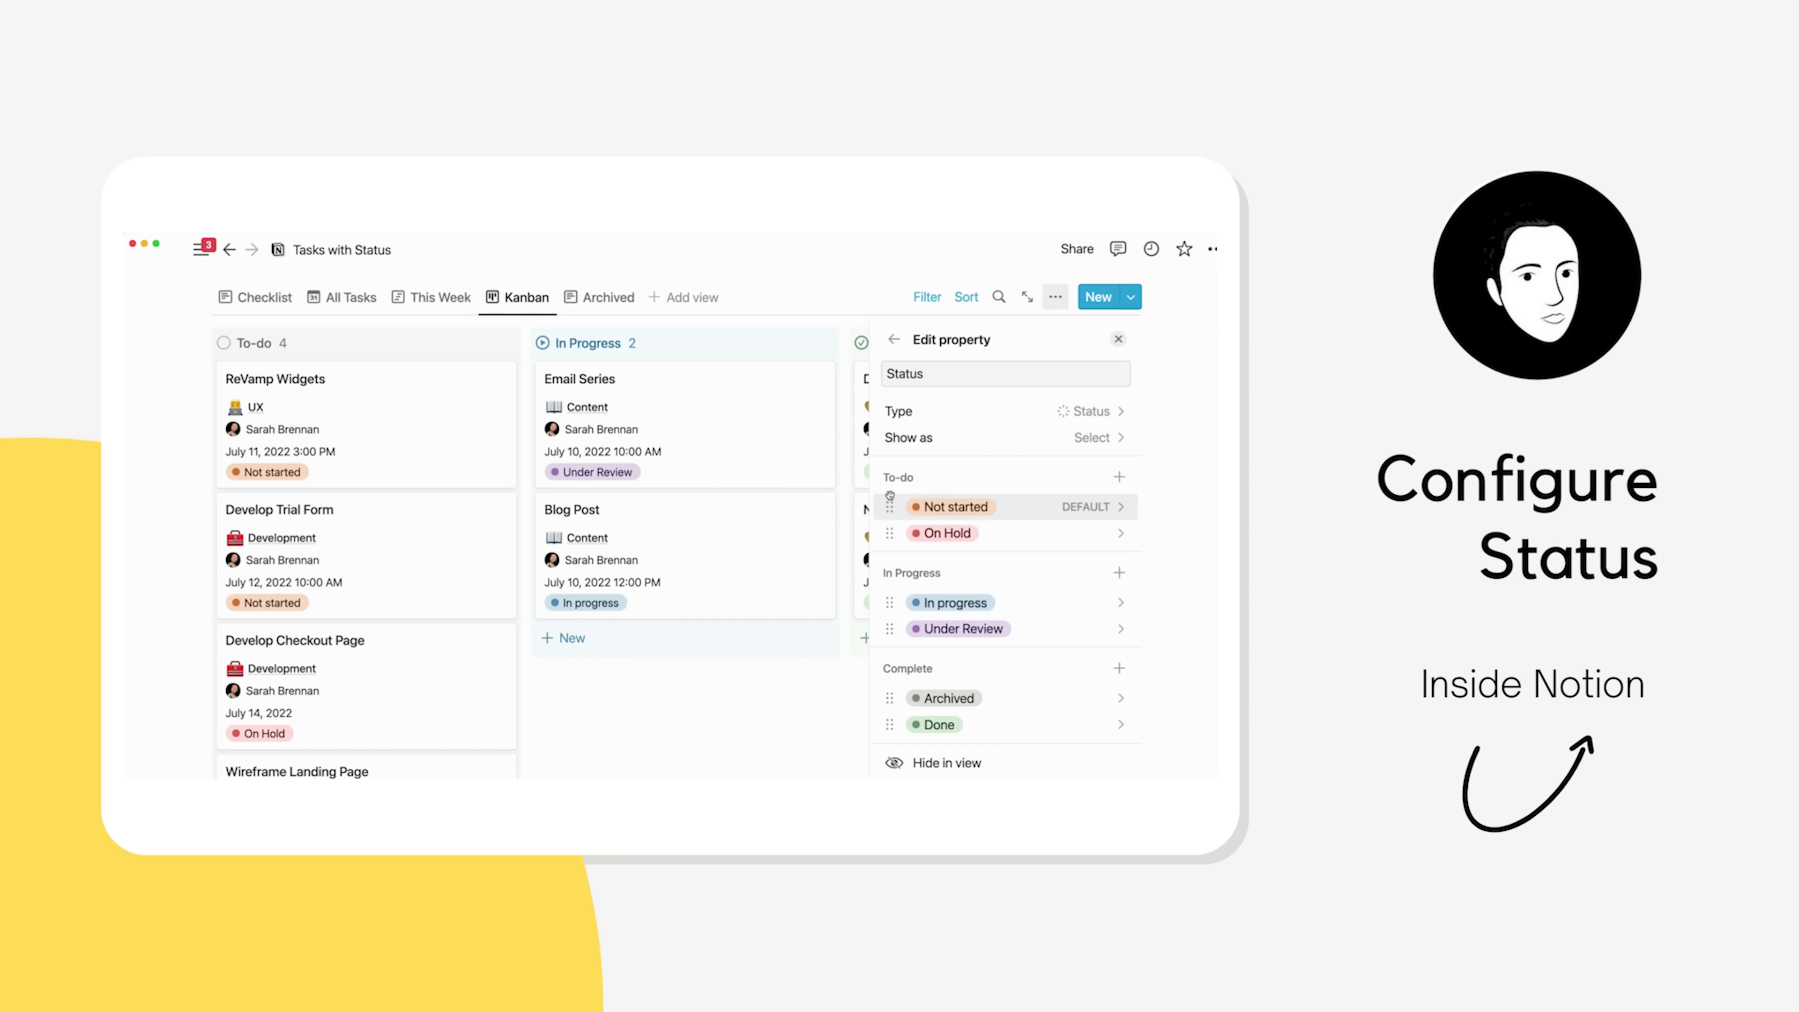
drag(889, 602, 891, 628)
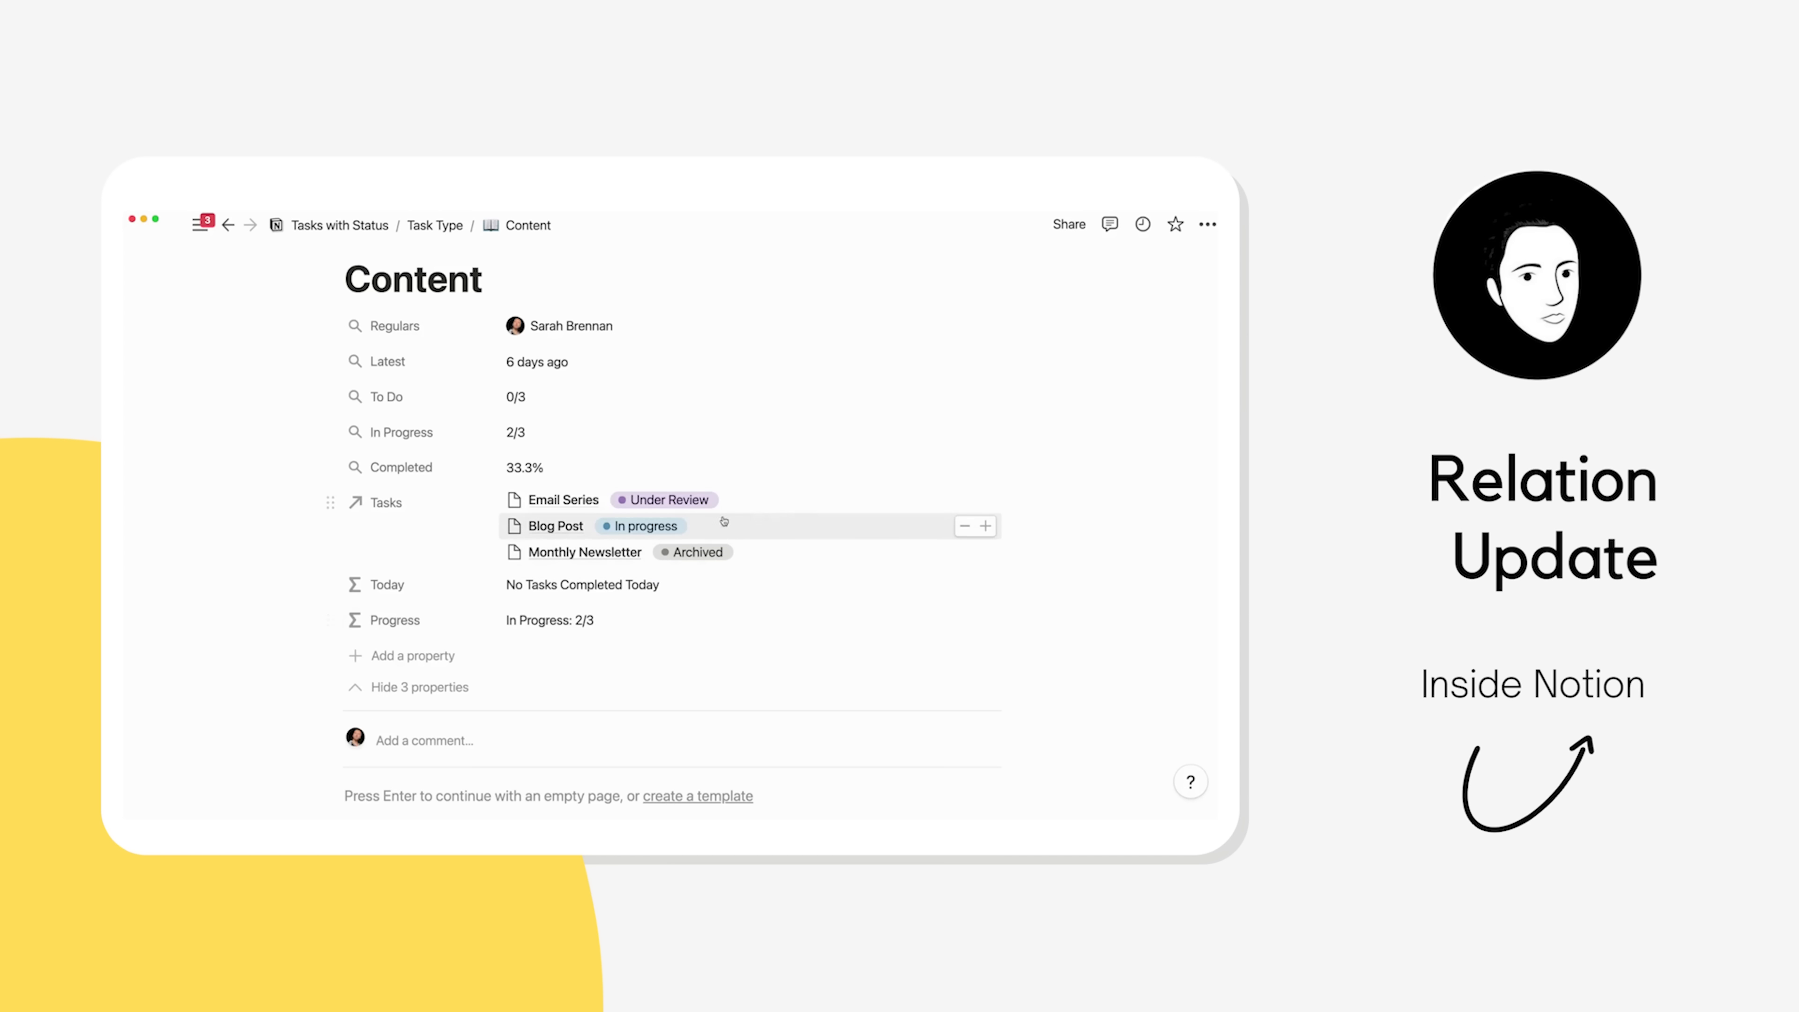
- Show the Start Time property for the linked pages in the Content page's Tasks relation
click(986, 526)
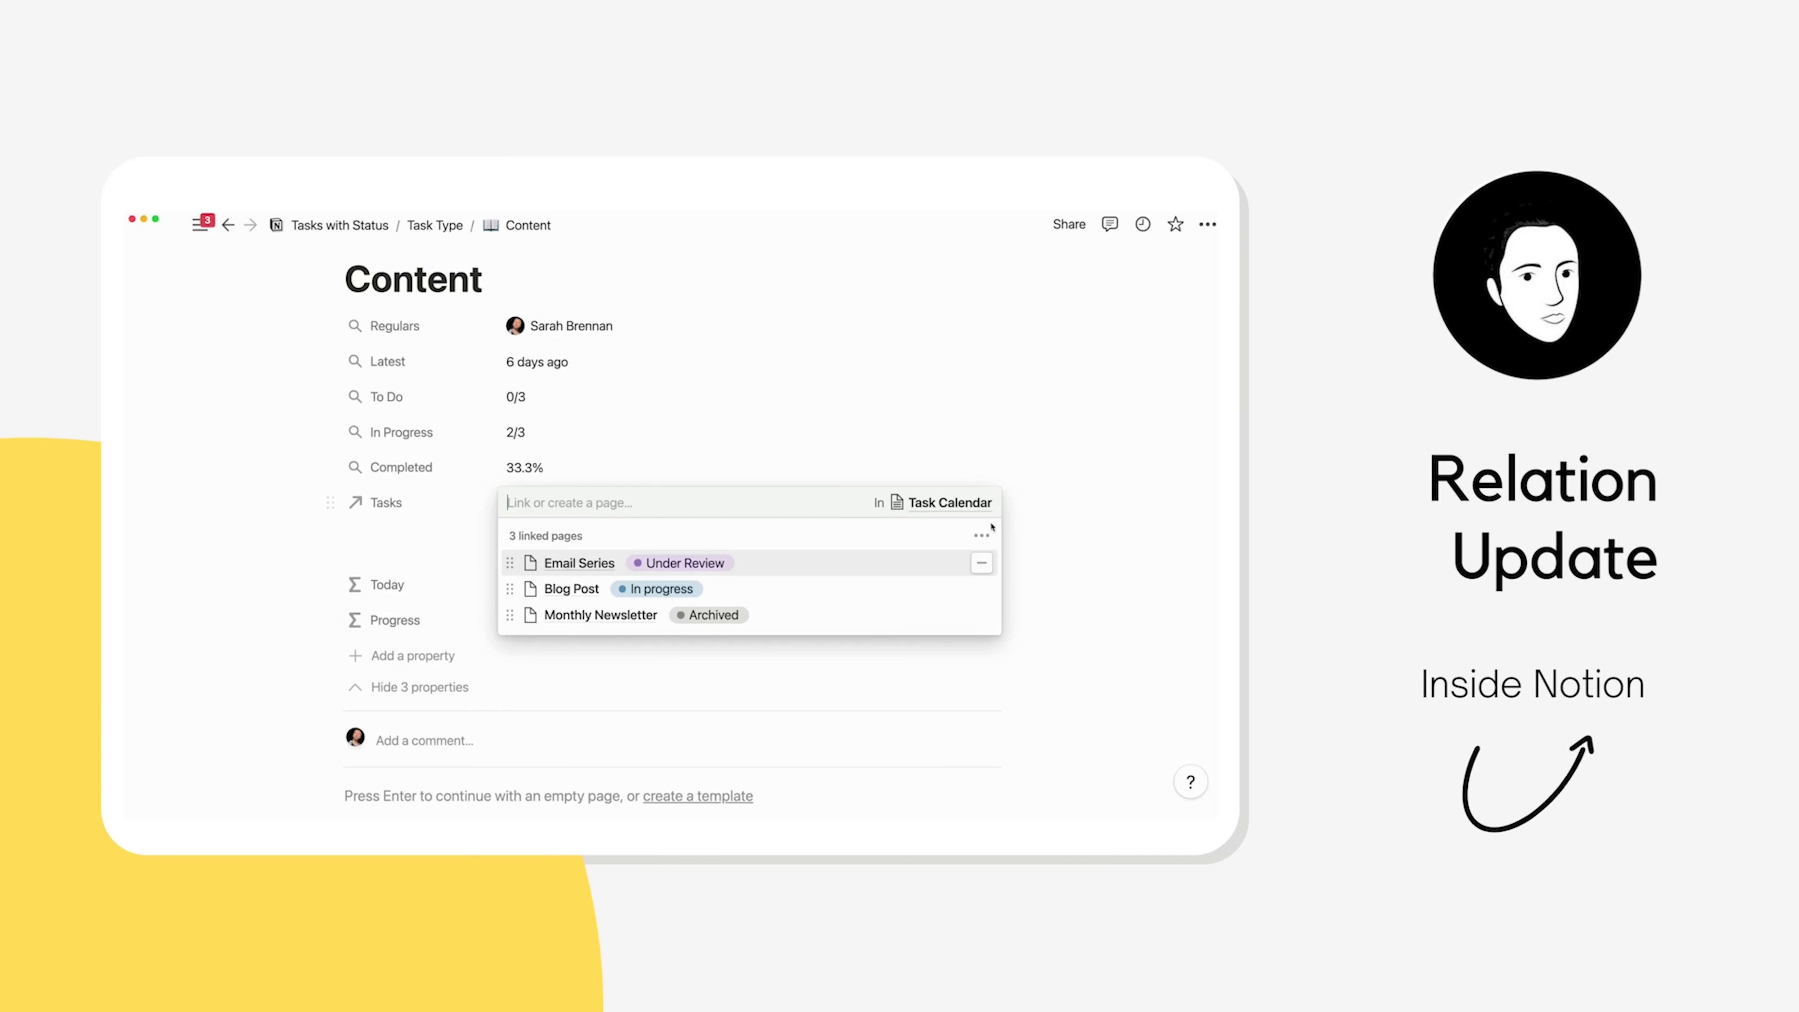
click(974, 535)
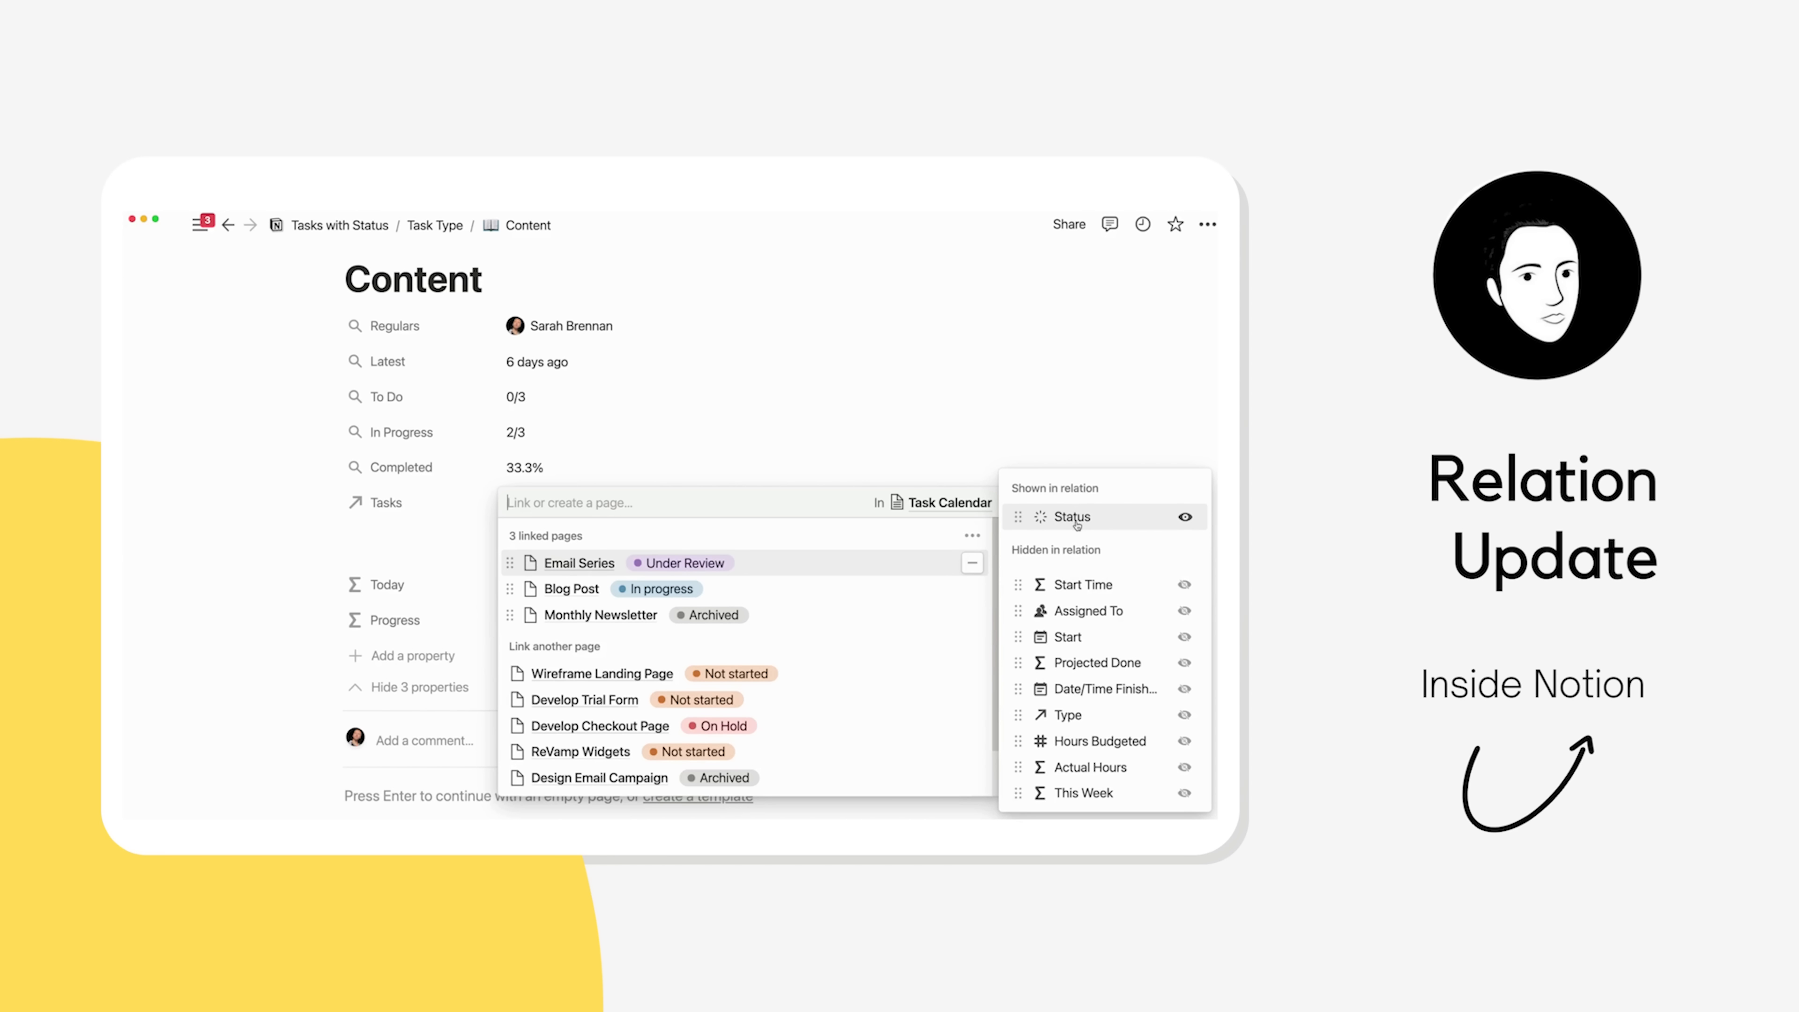
click(1184, 584)
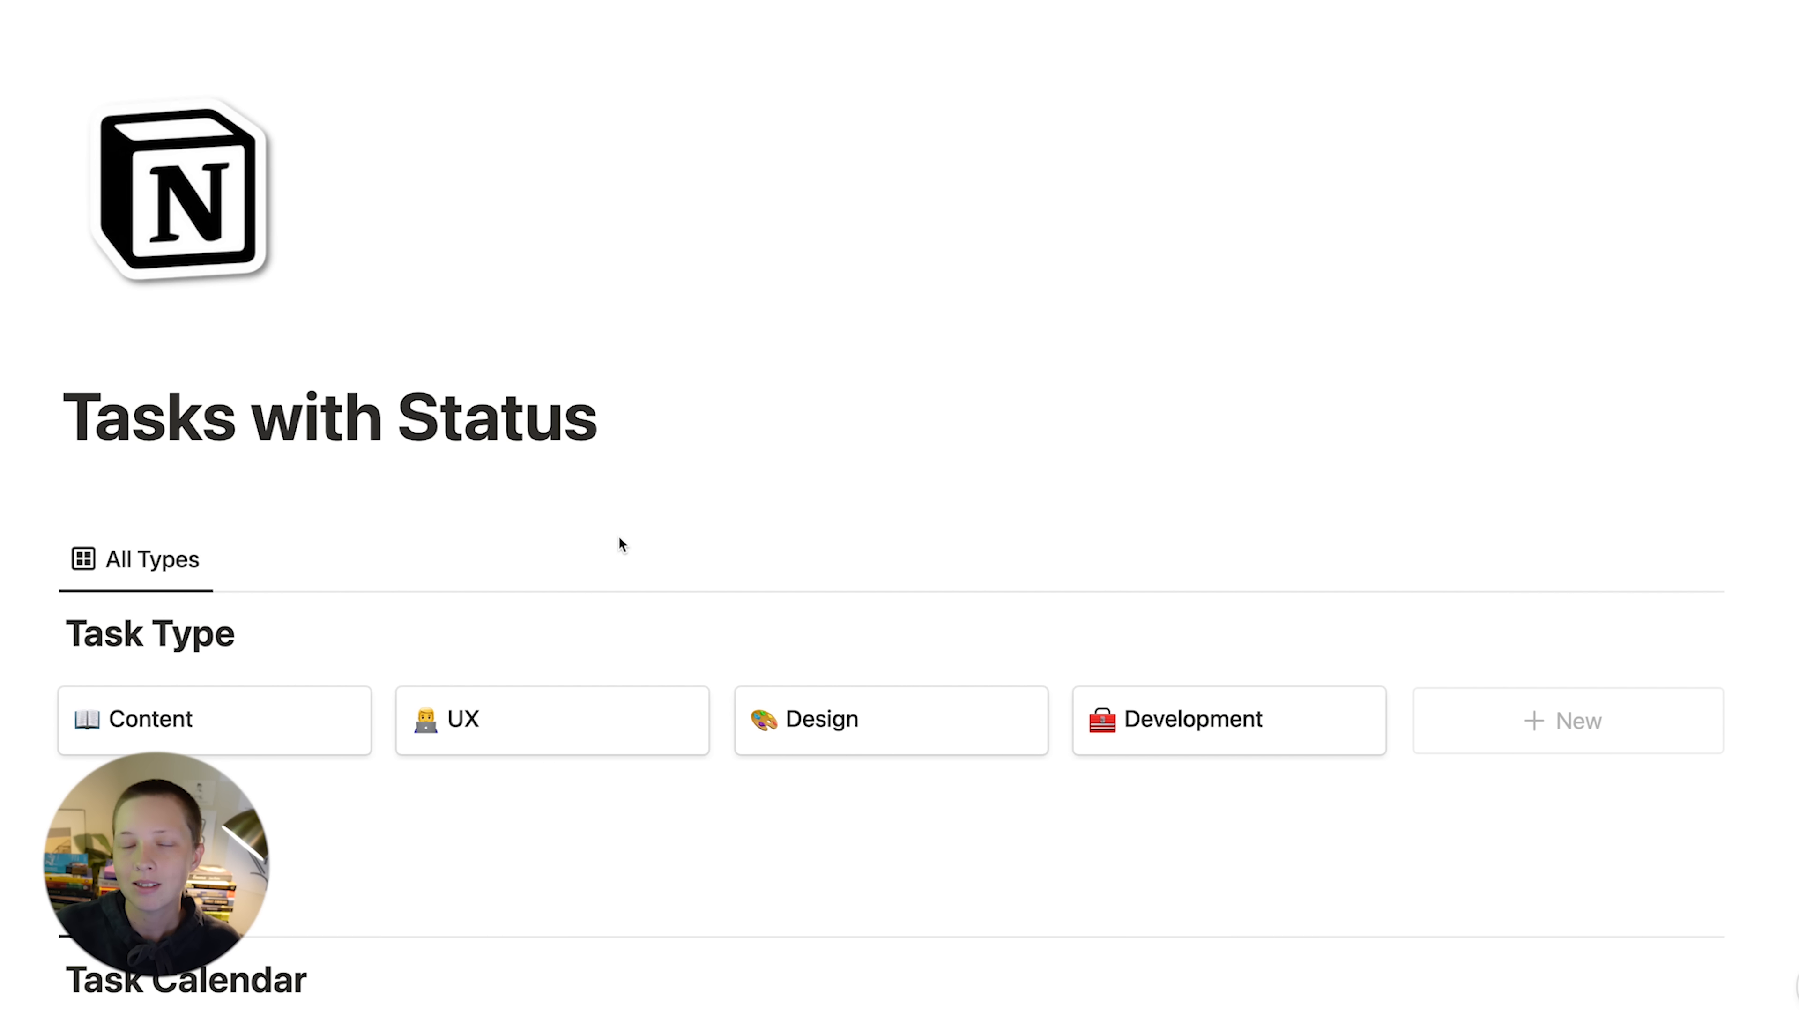
- Examine the Task Type gallery and the Task Calendar table, including the Start date settings and Status options of Develop Trial Form
scroll(618, 536, down, 10)
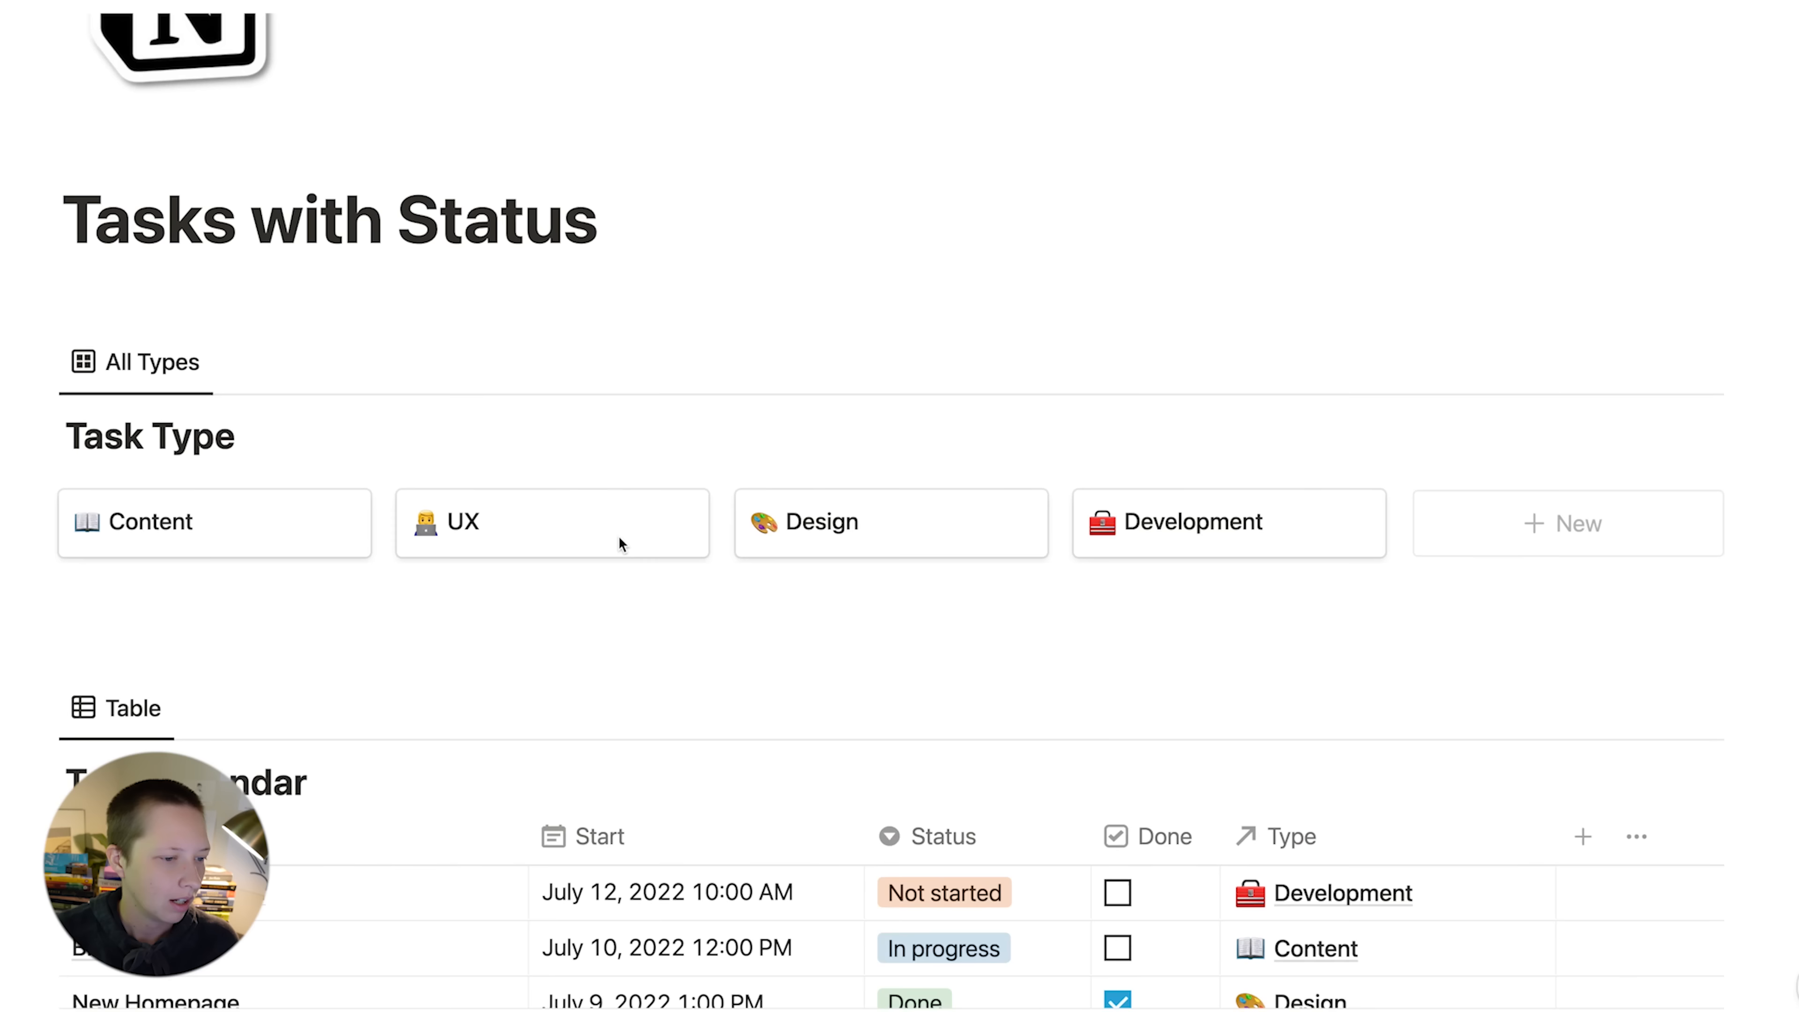
scroll(618, 536, down, 4)
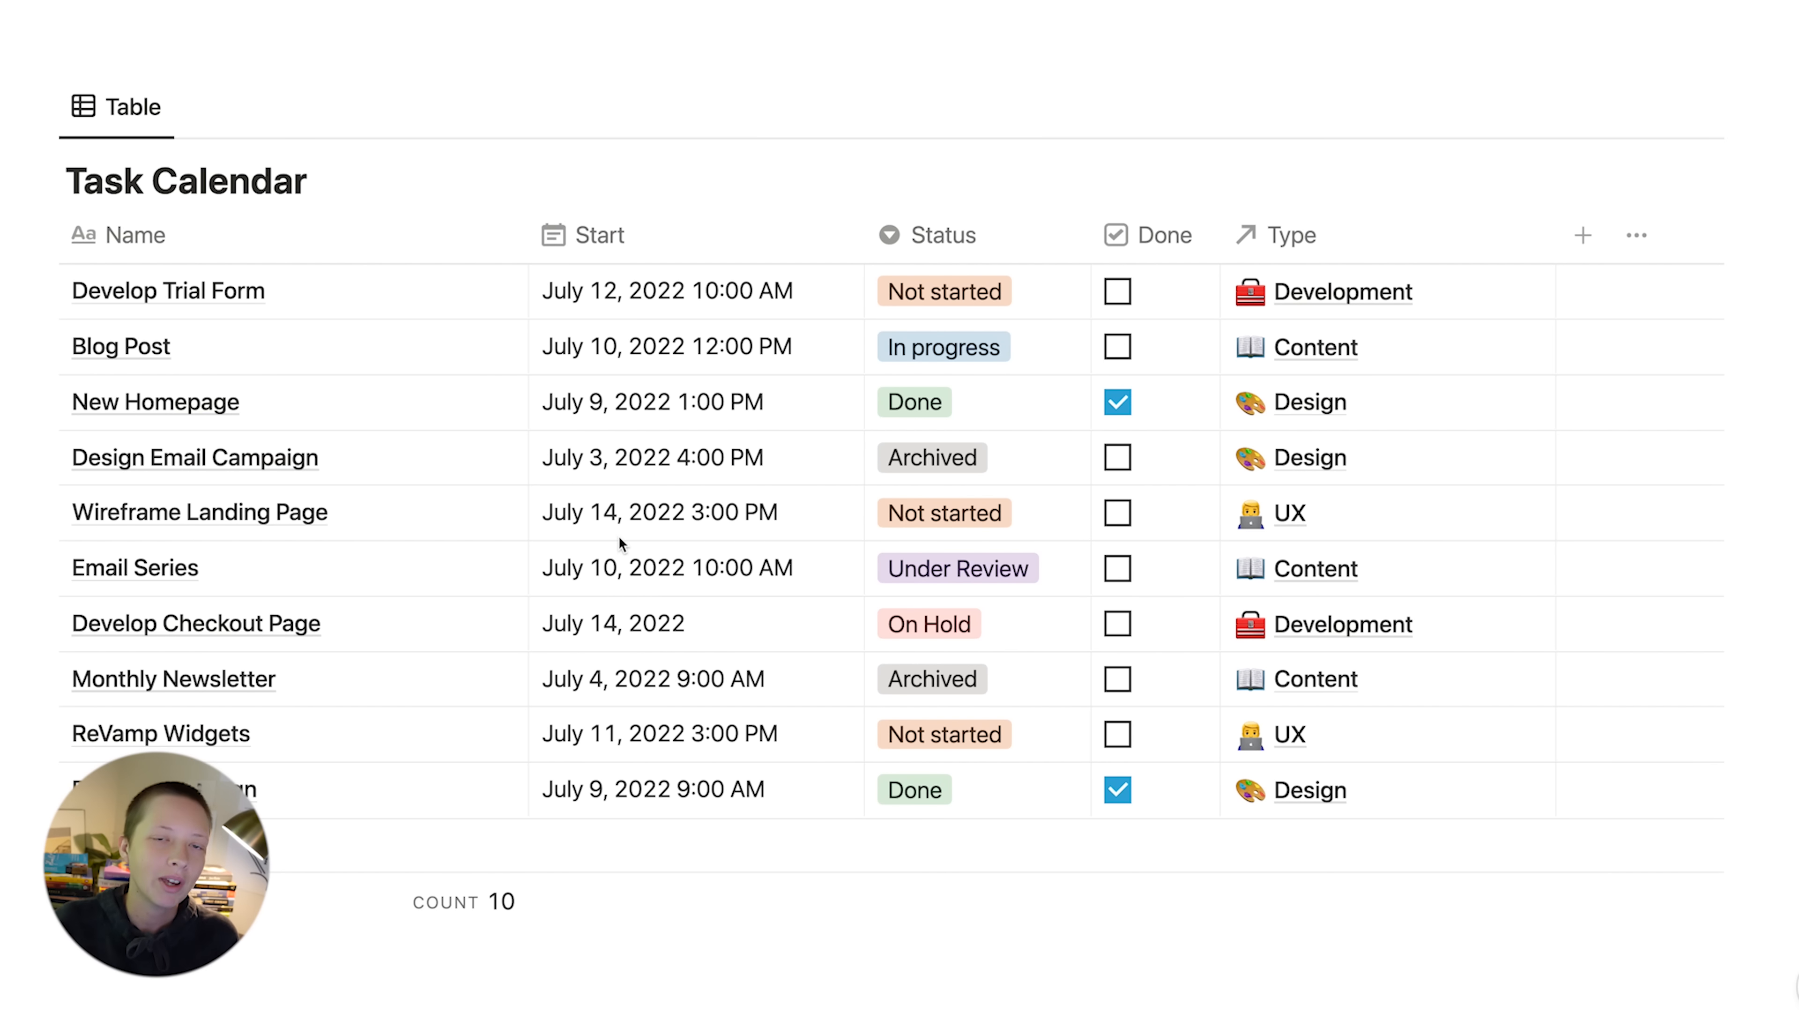
scroll(619, 543, up, 5)
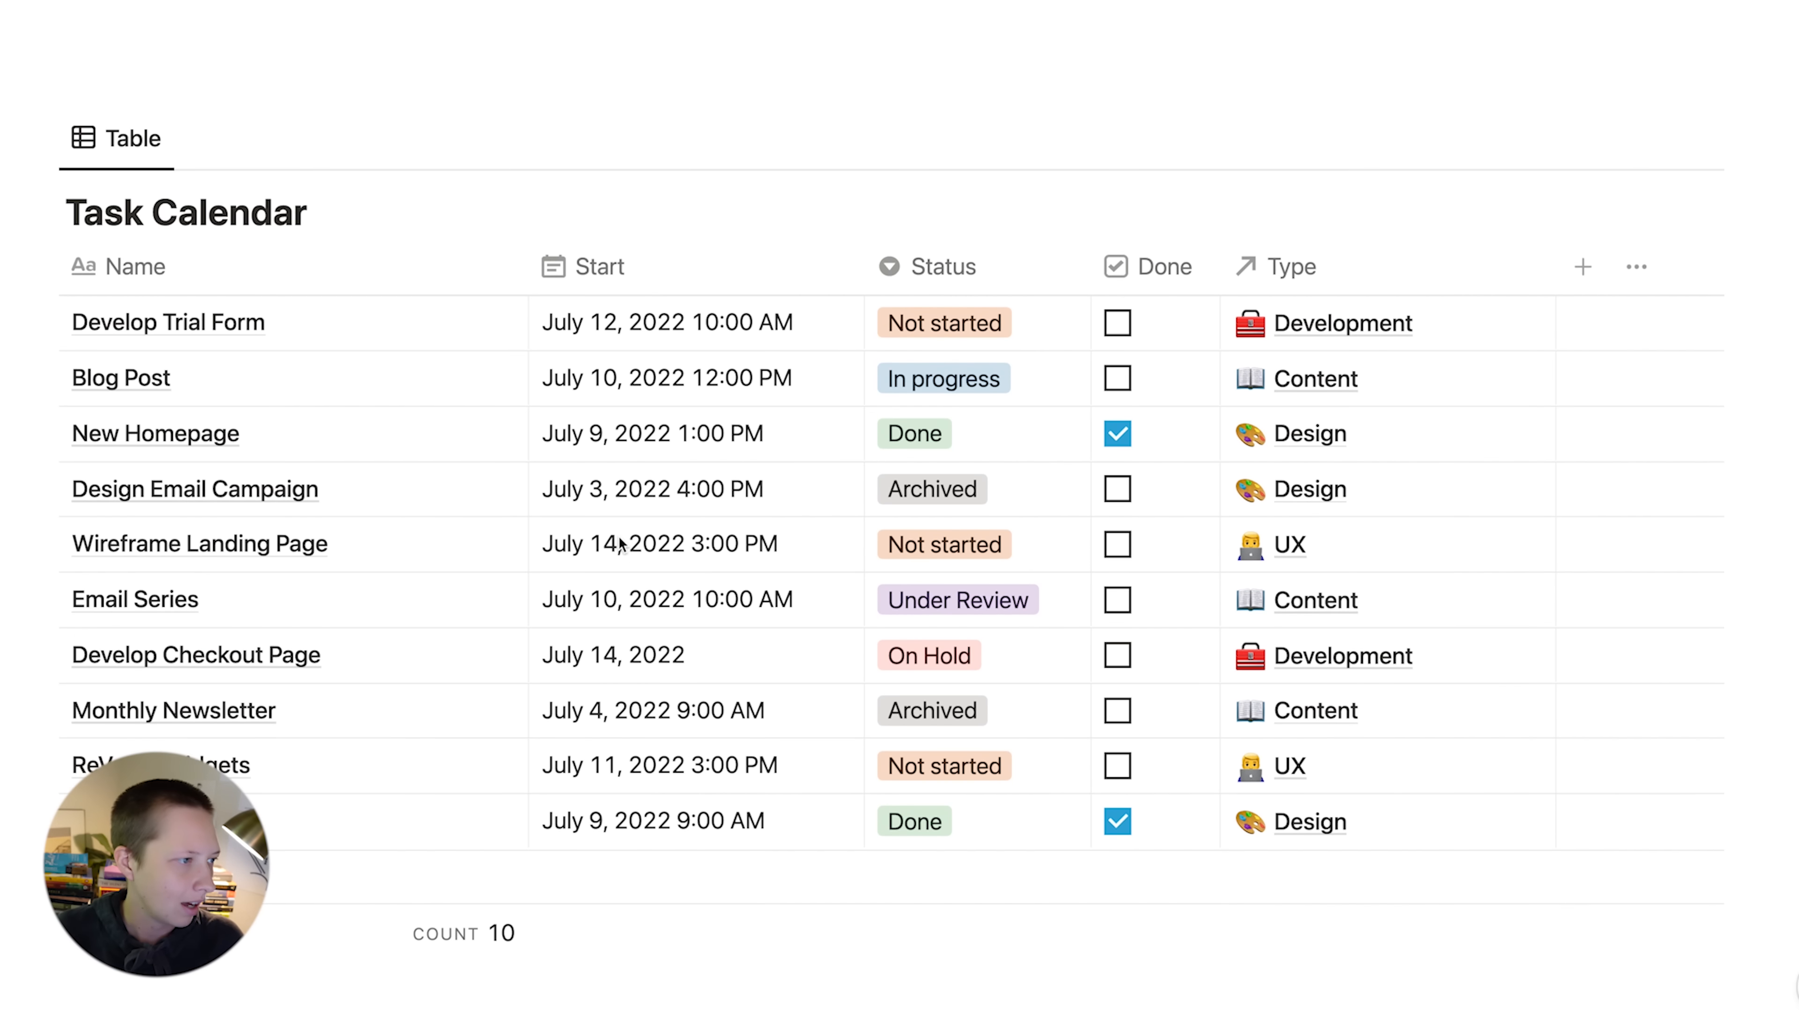
scroll(620, 540, down, 1)
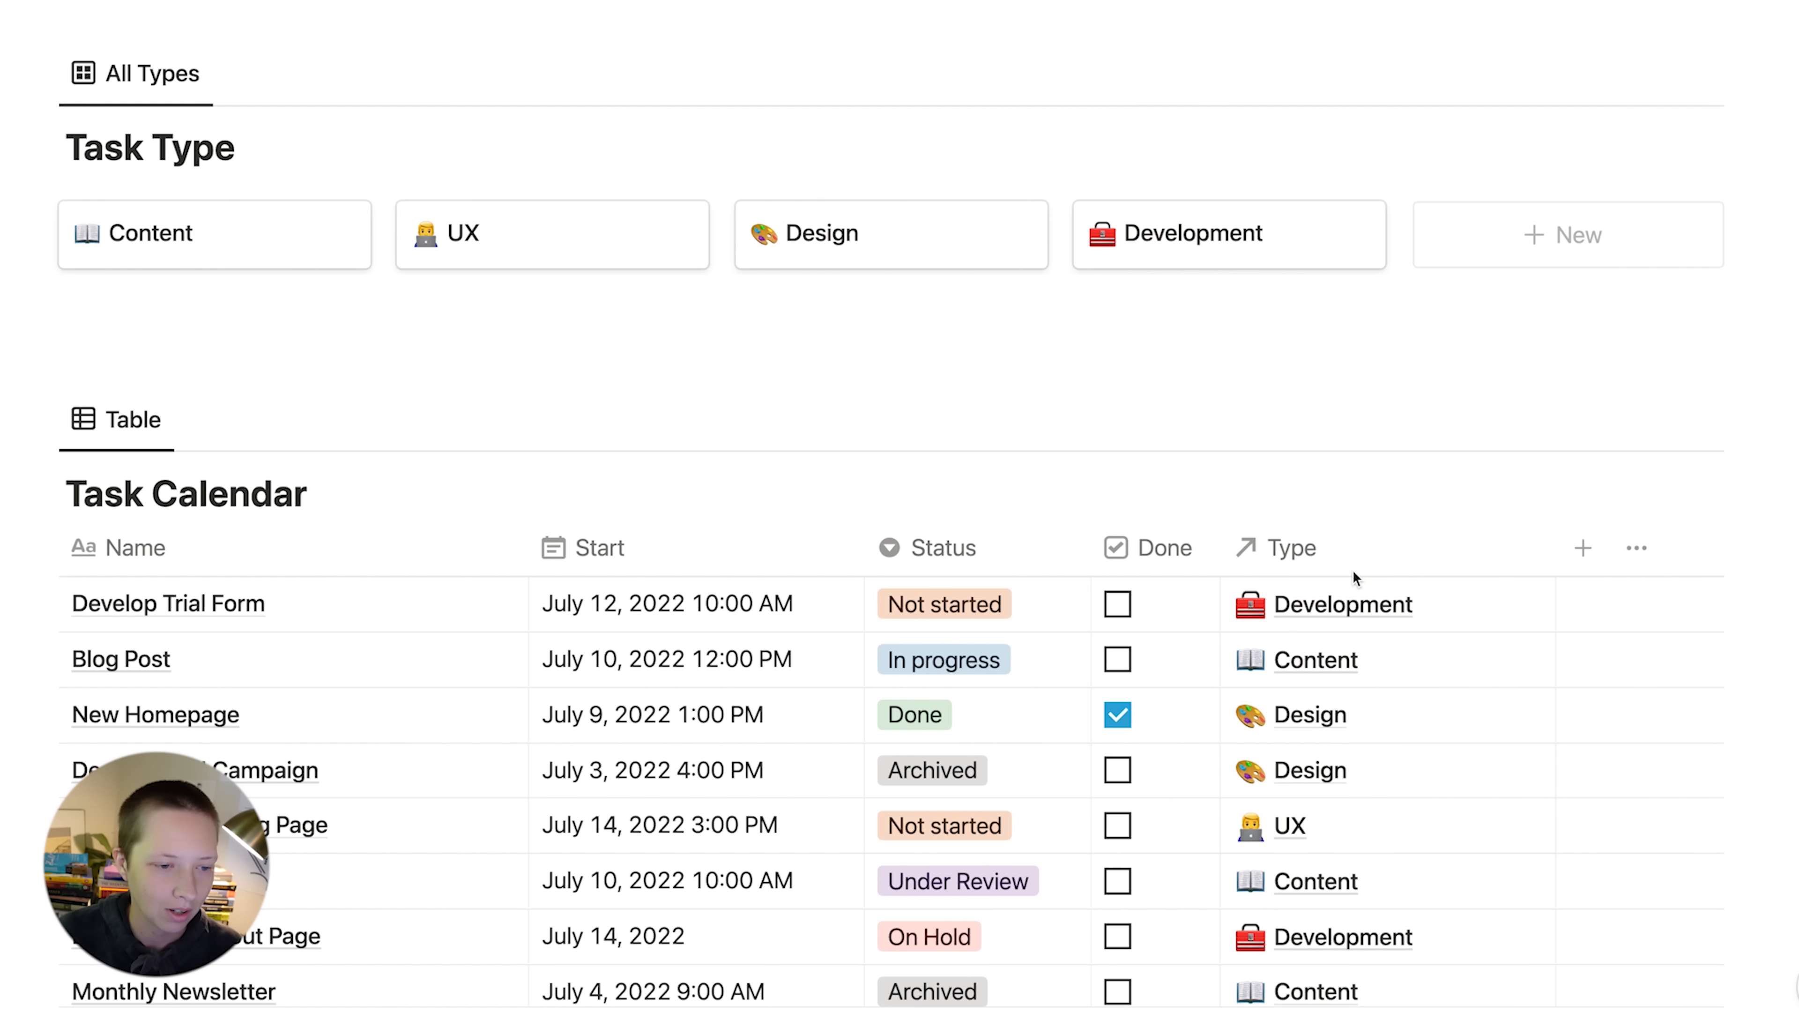
scroll(1354, 577, down, 5)
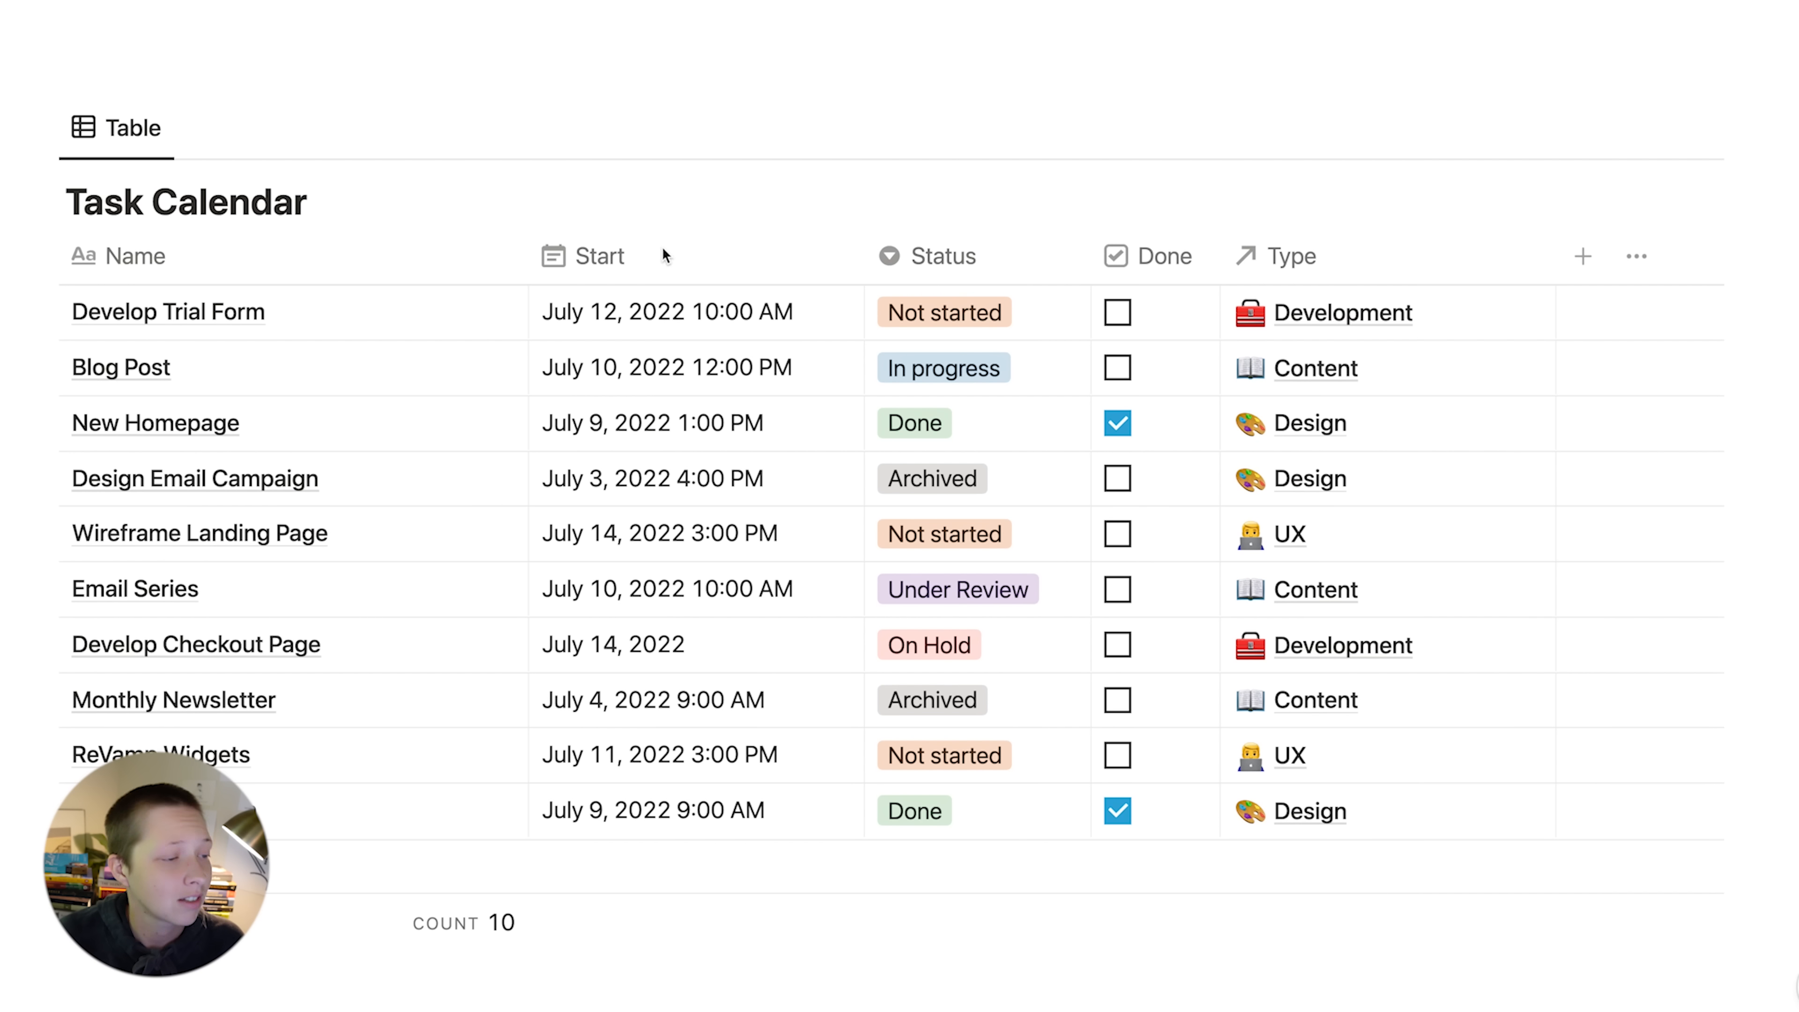
click(712, 312)
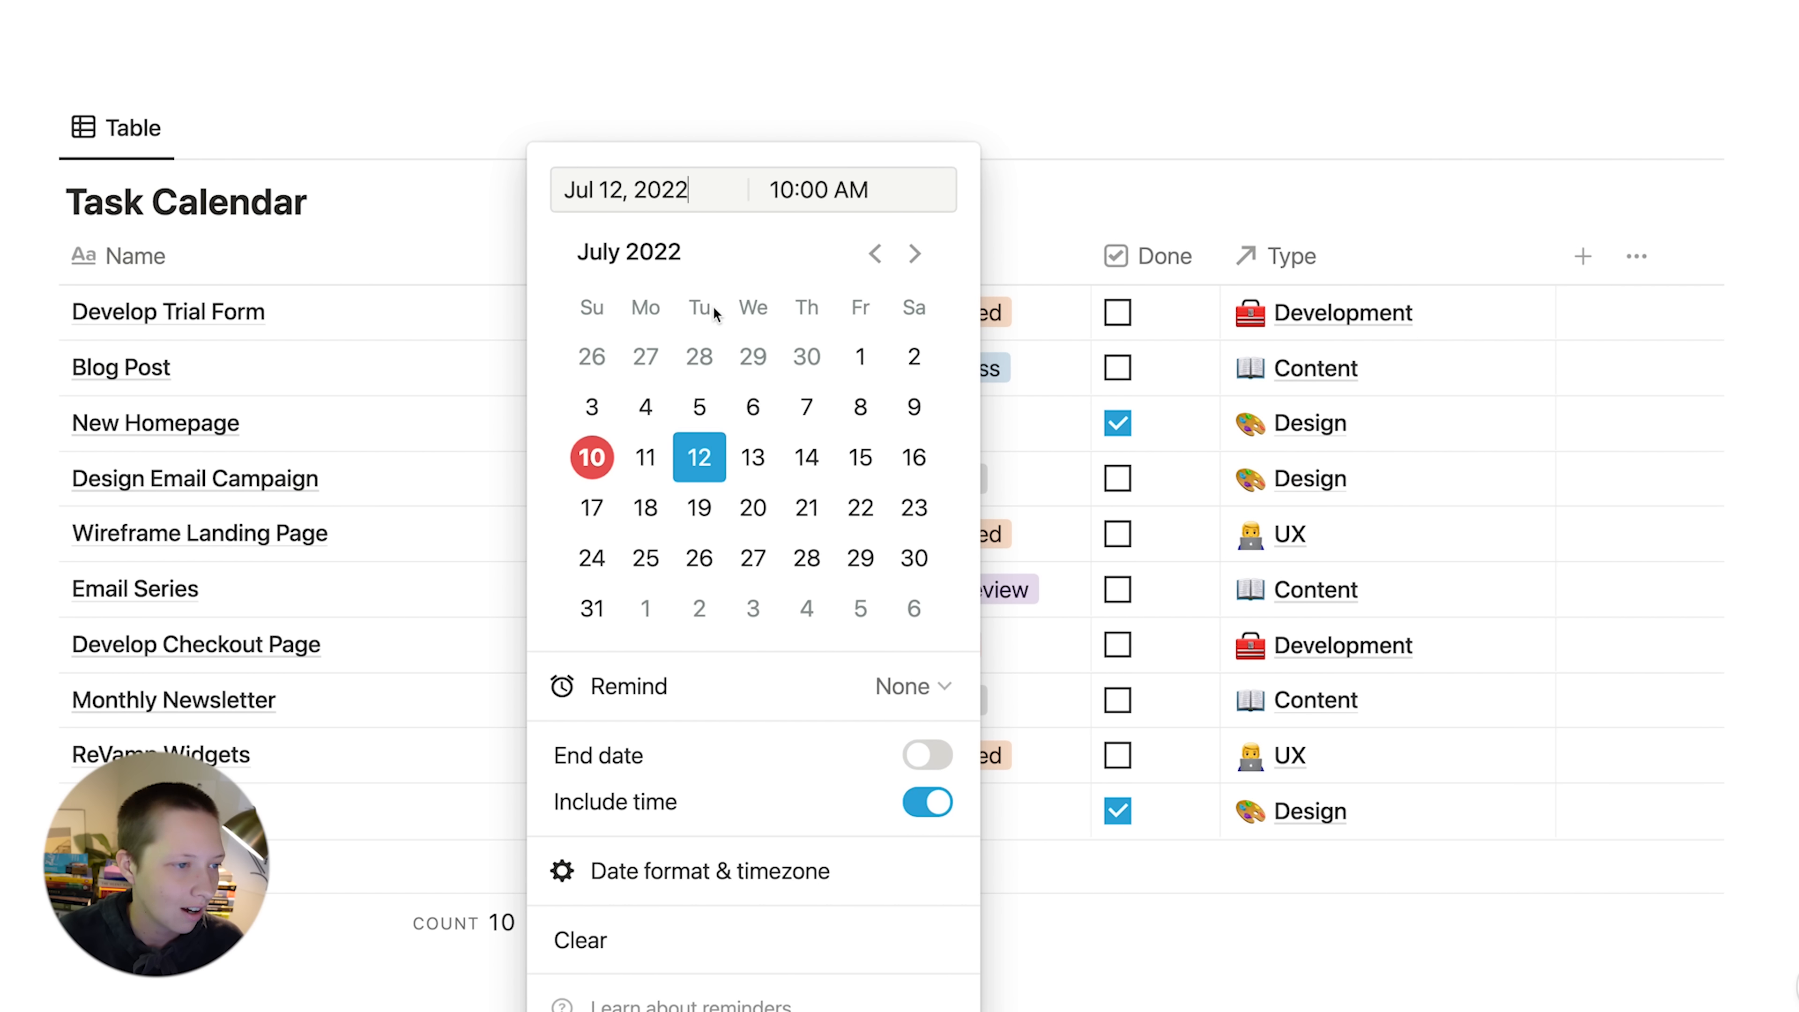
key(Escape)
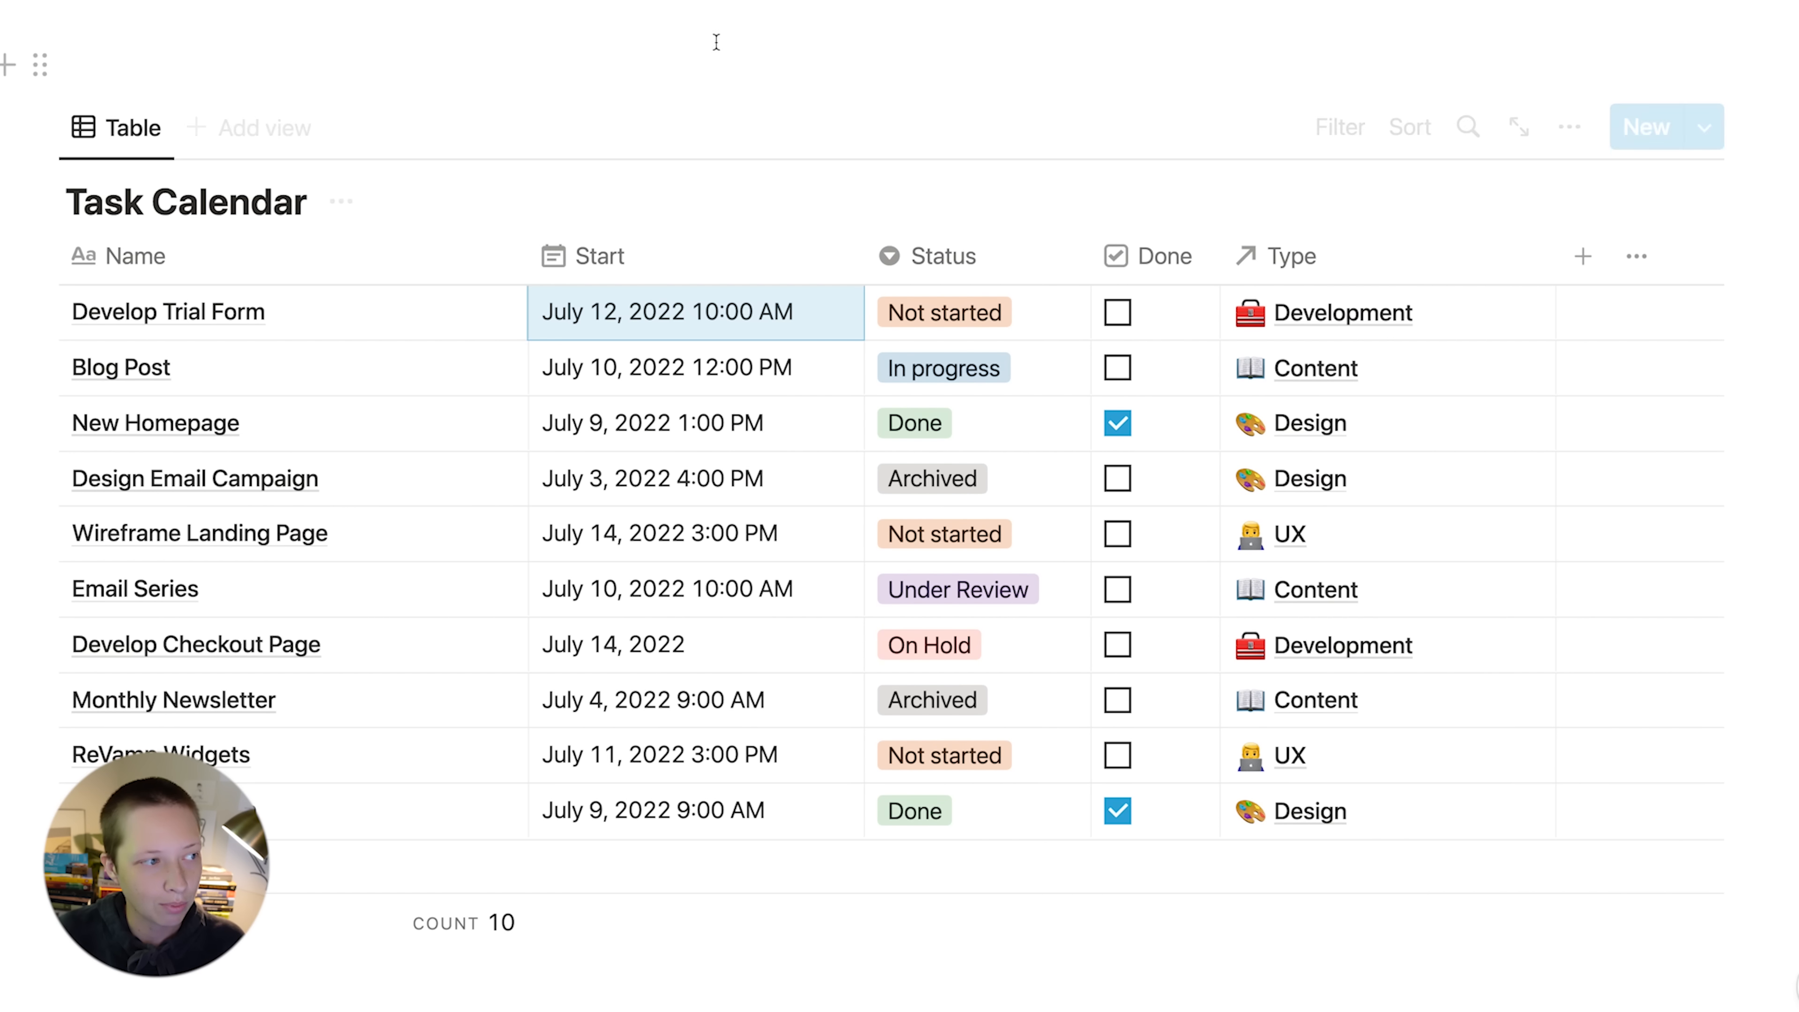
click(675, 55)
scroll(876, 344, down, 1)
scroll(876, 344, down, 1)
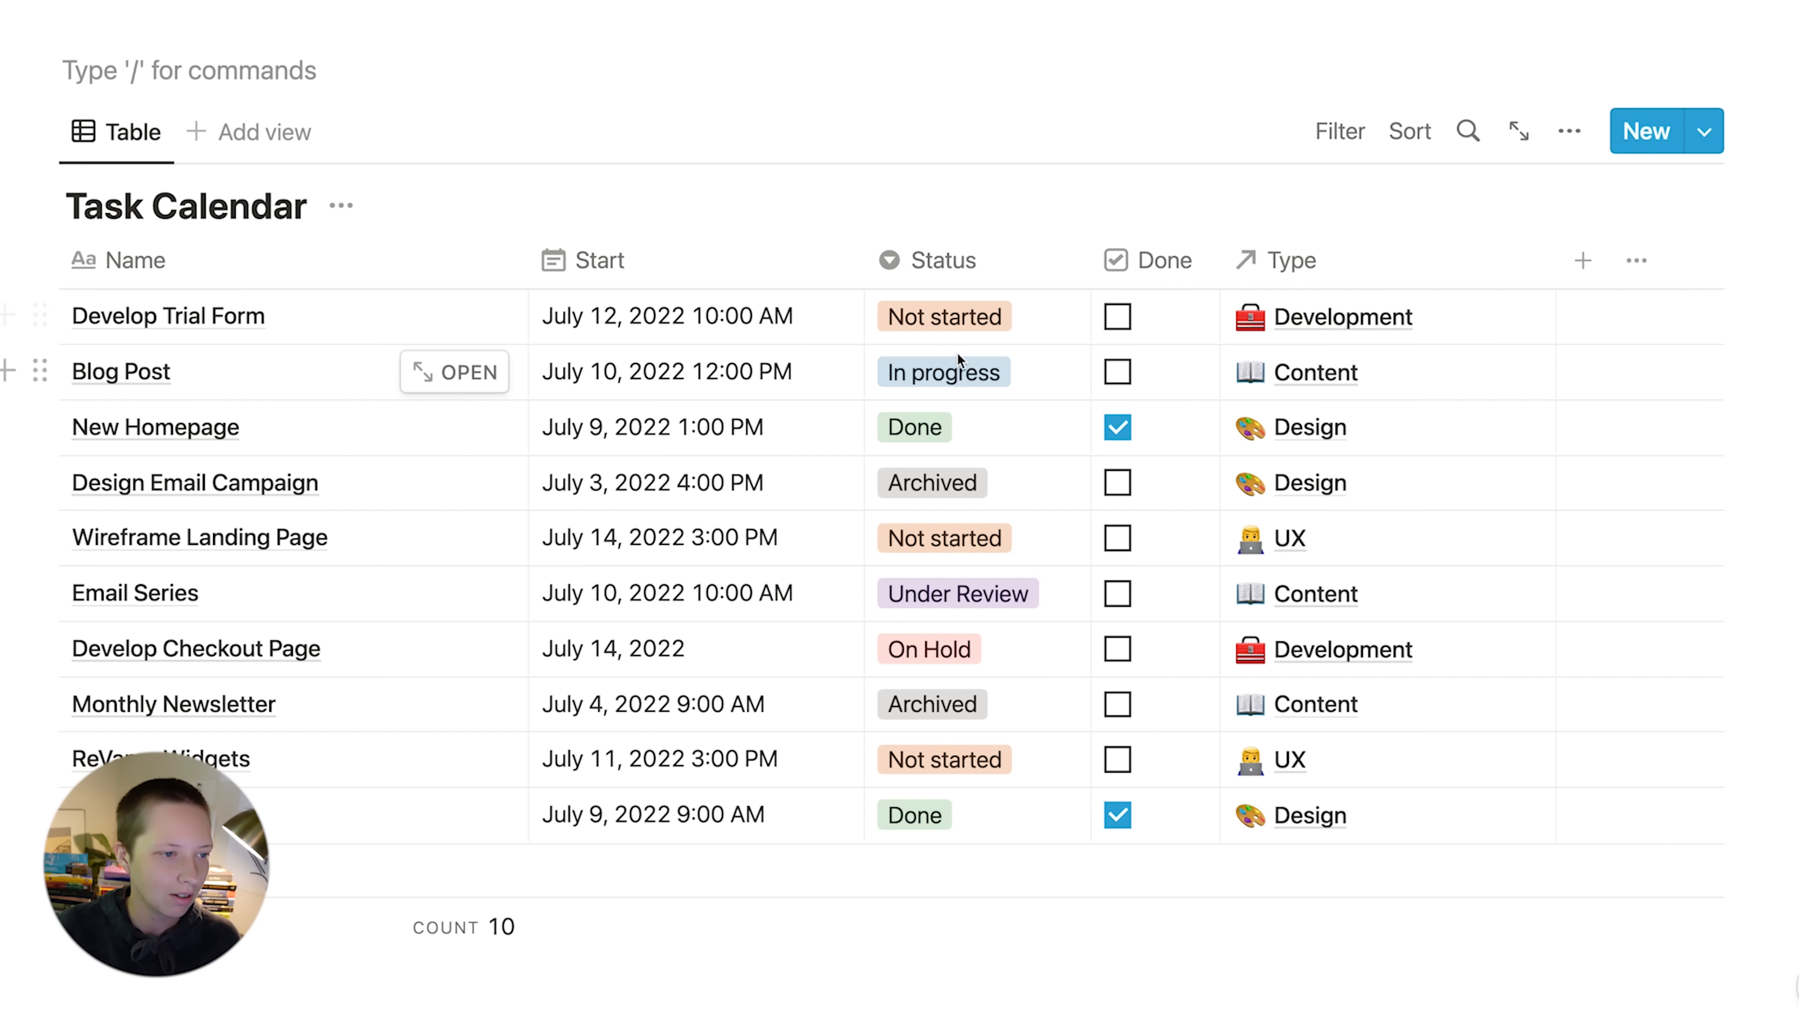
click(971, 333)
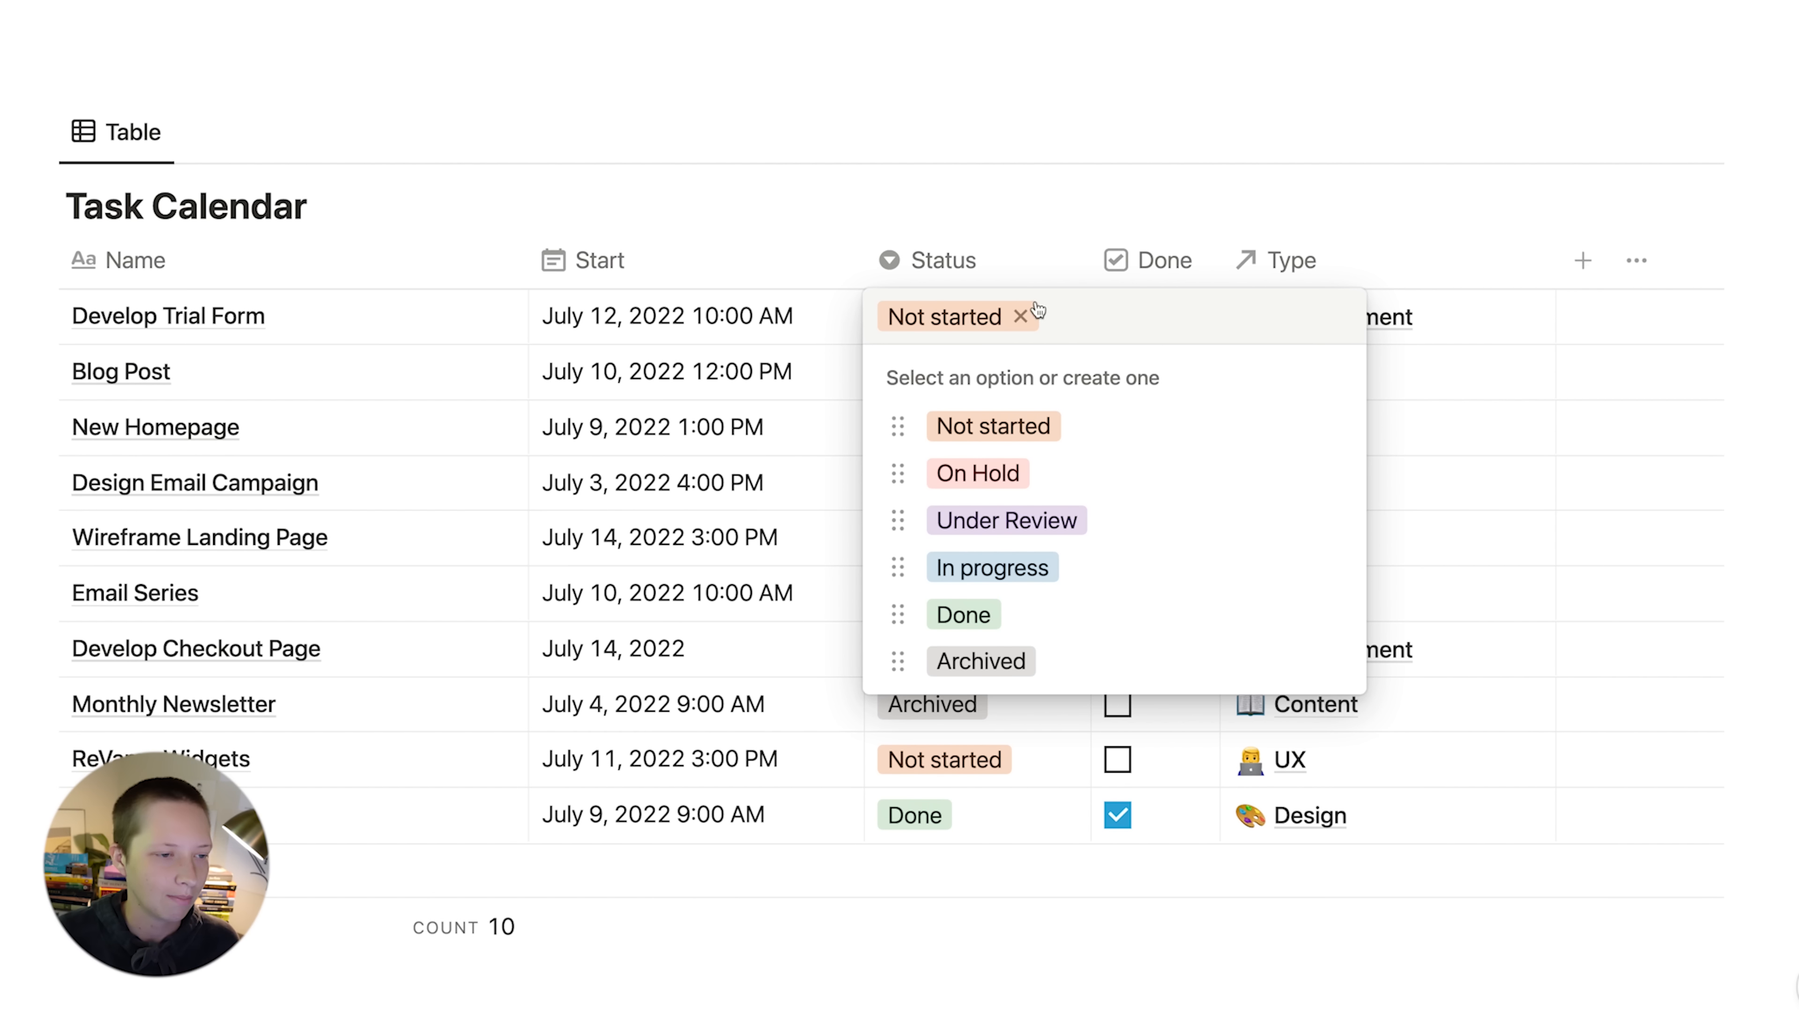
click(1182, 162)
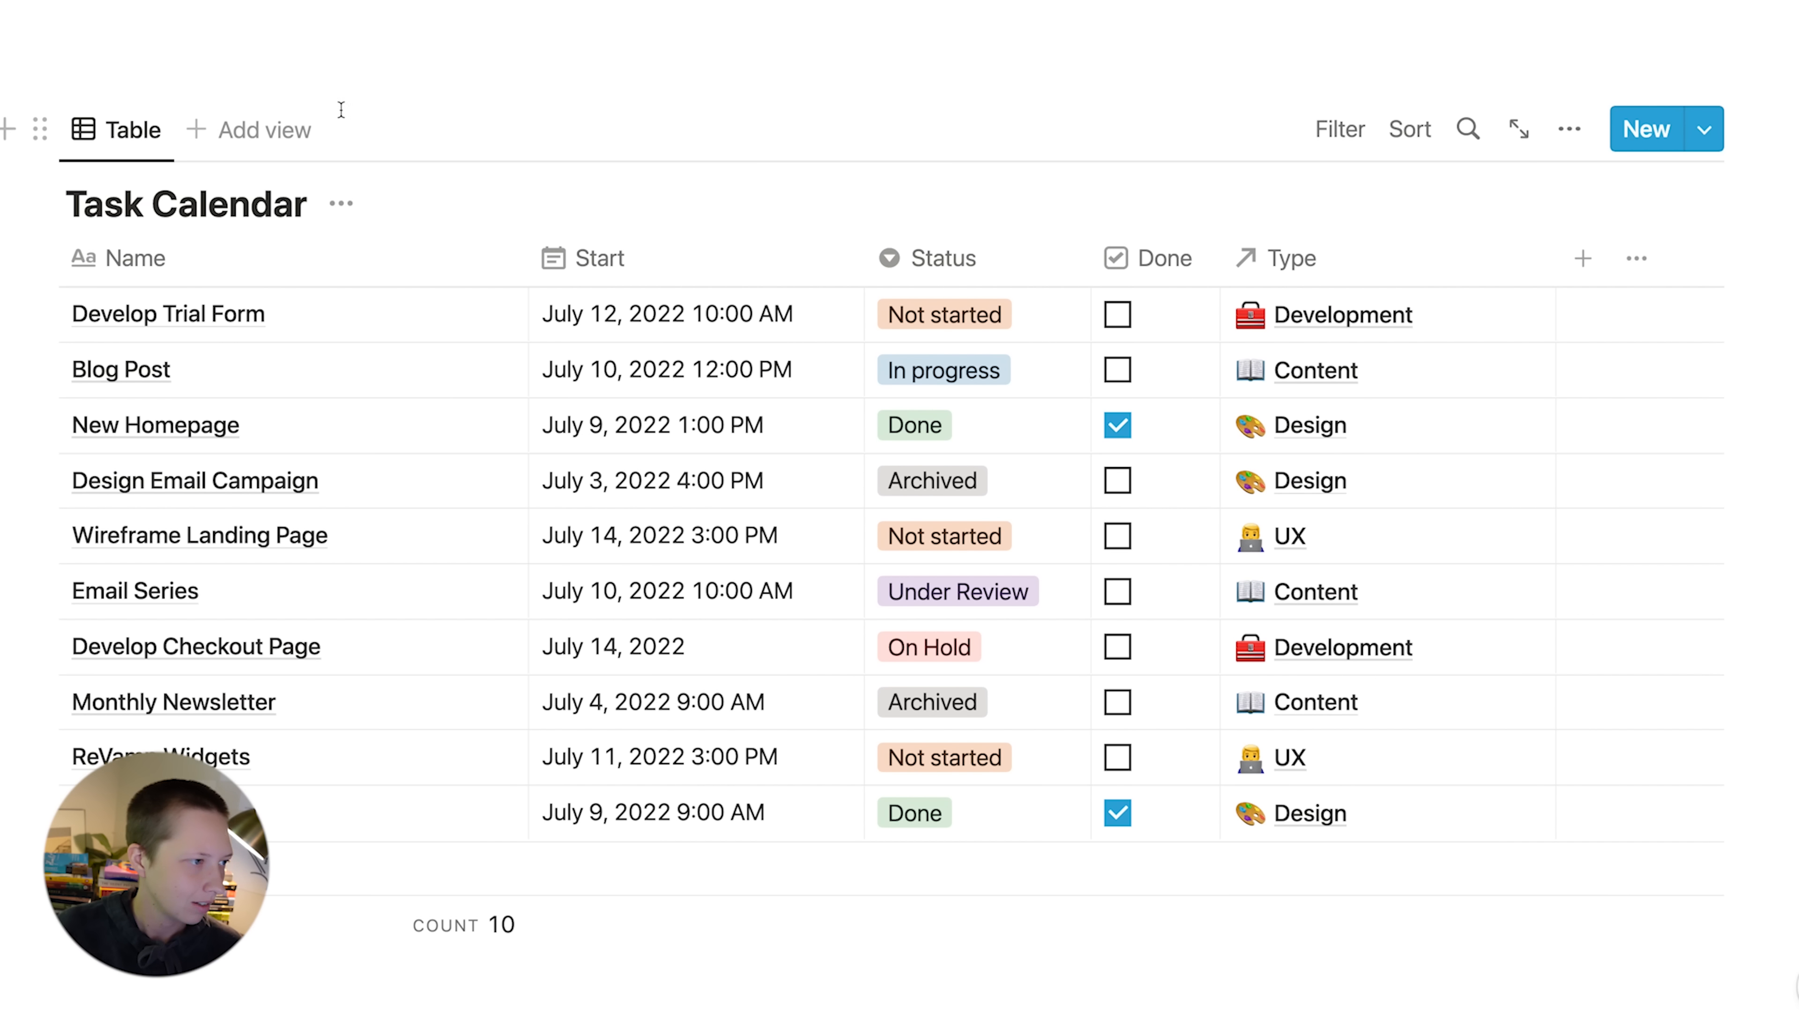
- Add a Board view named Kanban to the Task Calendar database
click(261, 141)
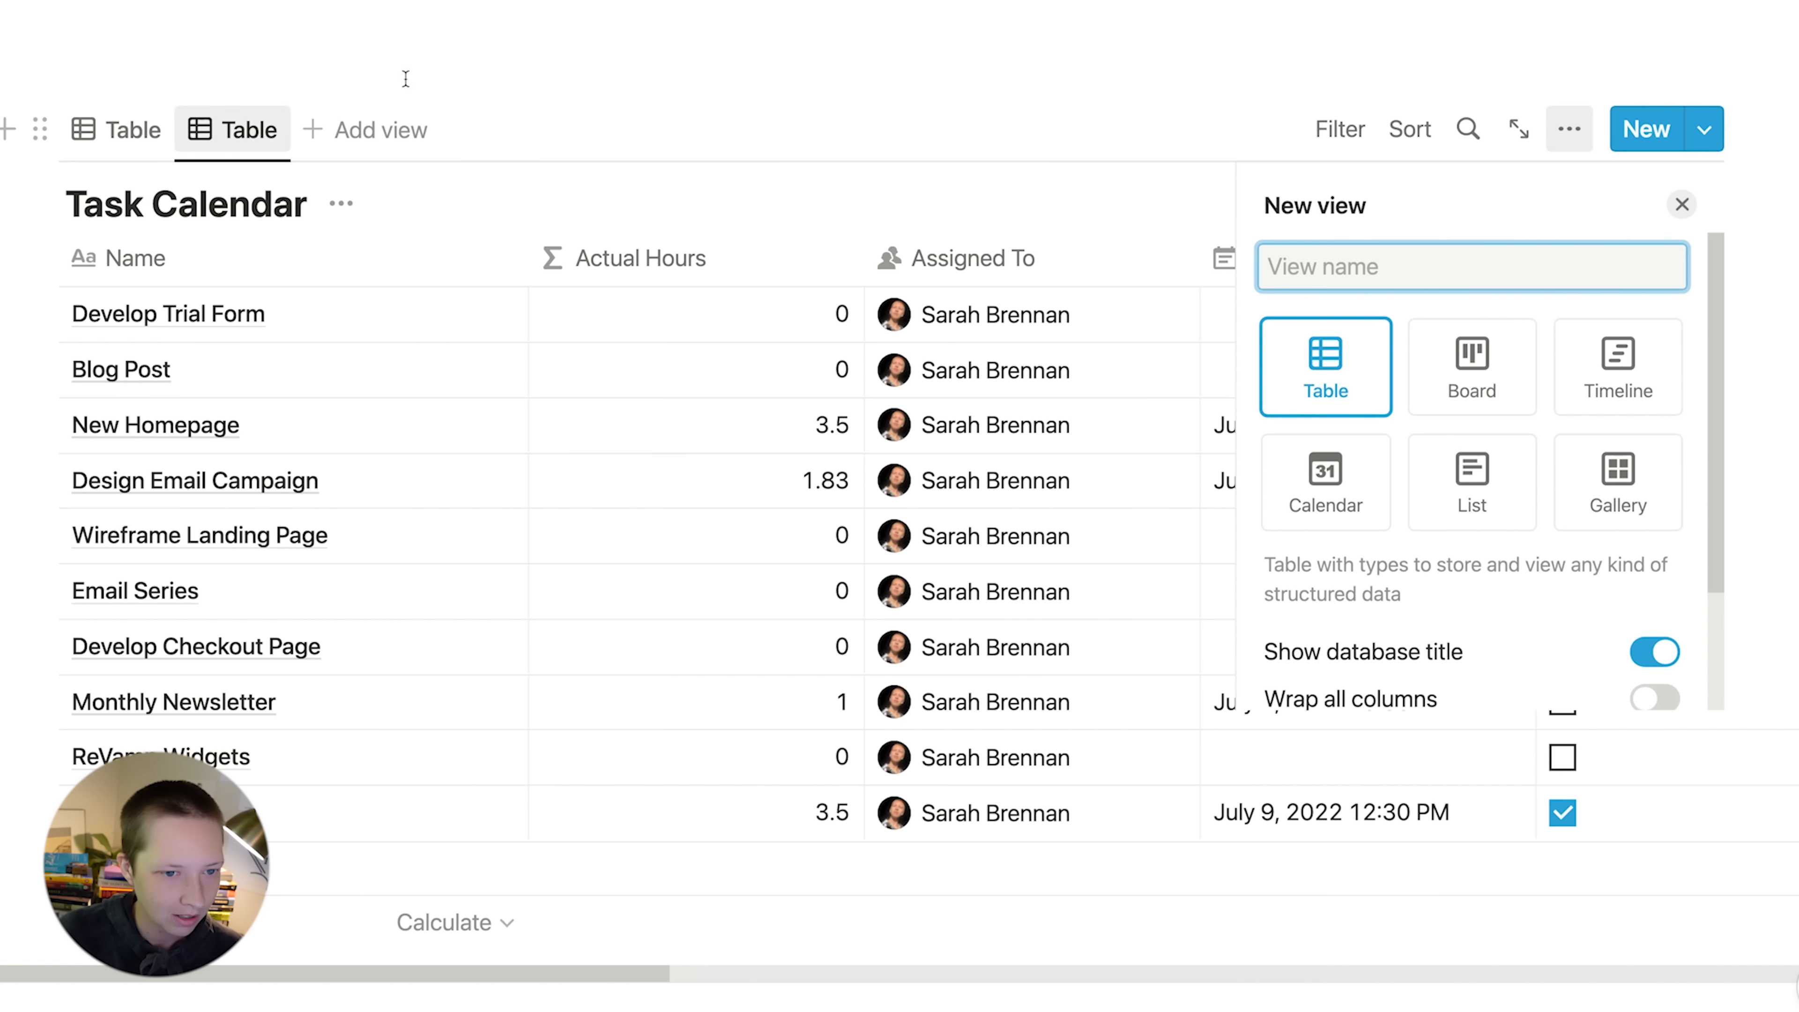
click(1476, 354)
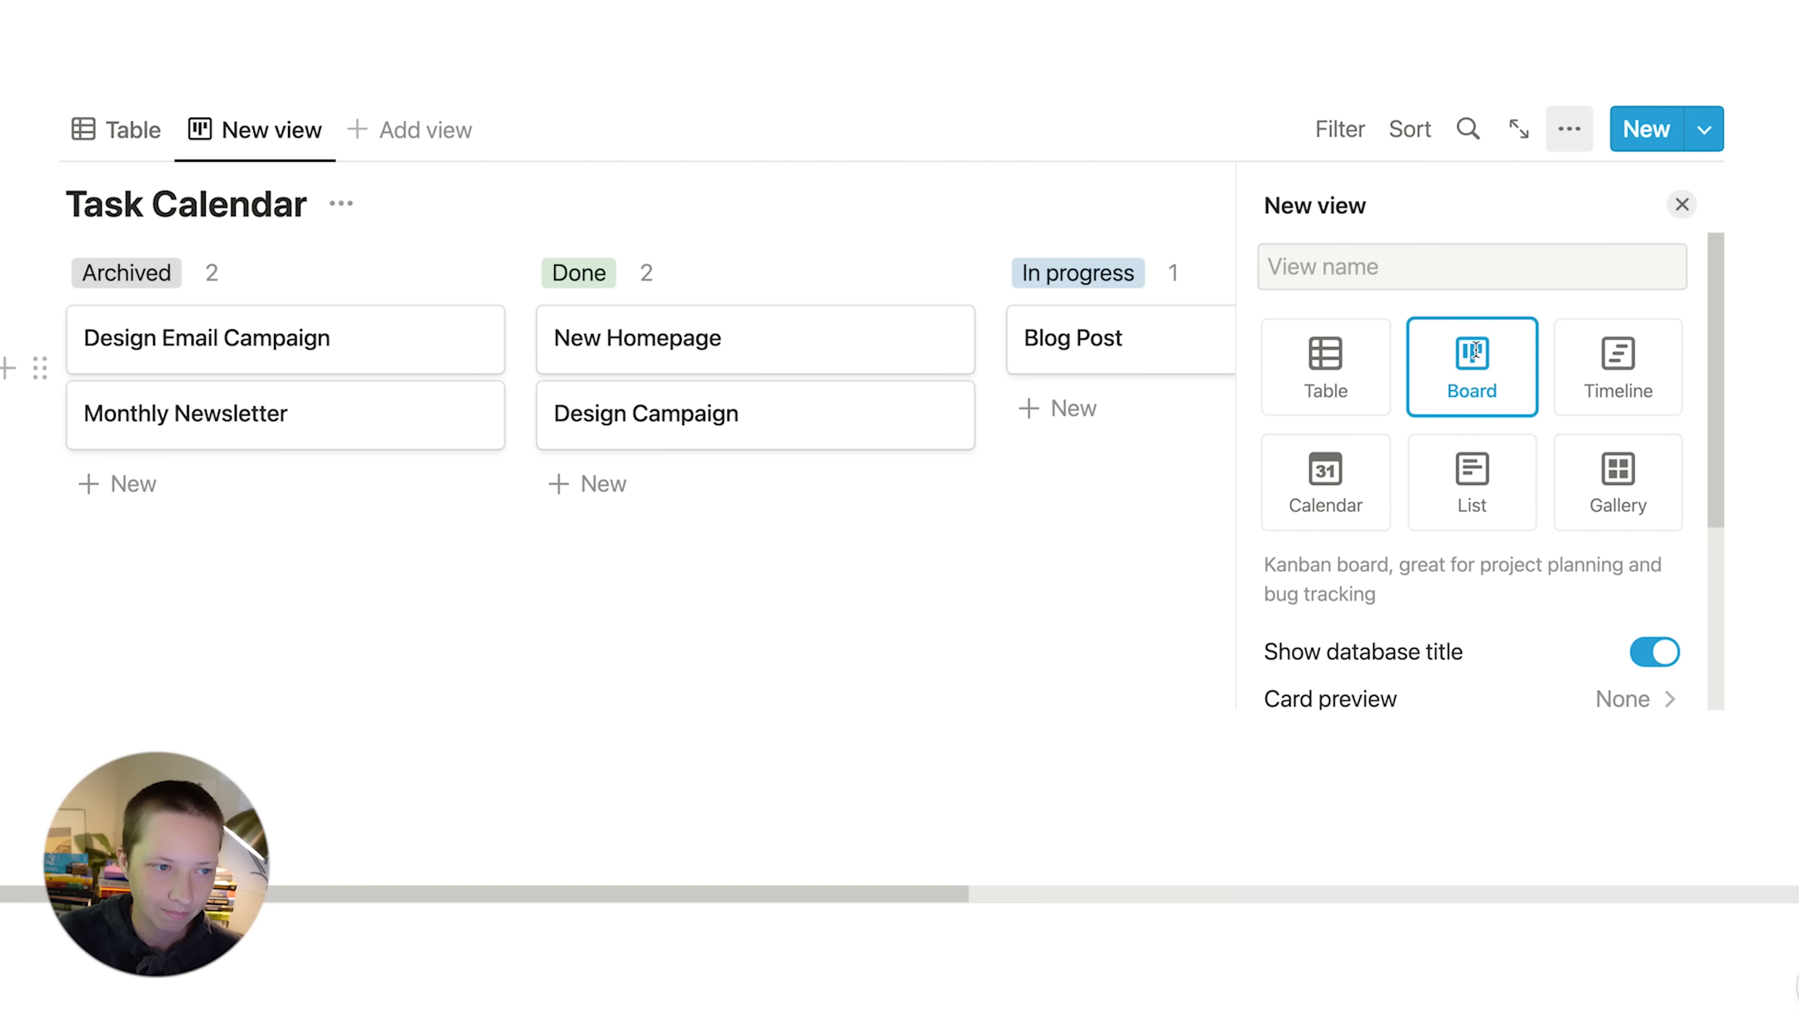
click(1364, 258)
text(K)
key(BackSpace)
text(Kanban)
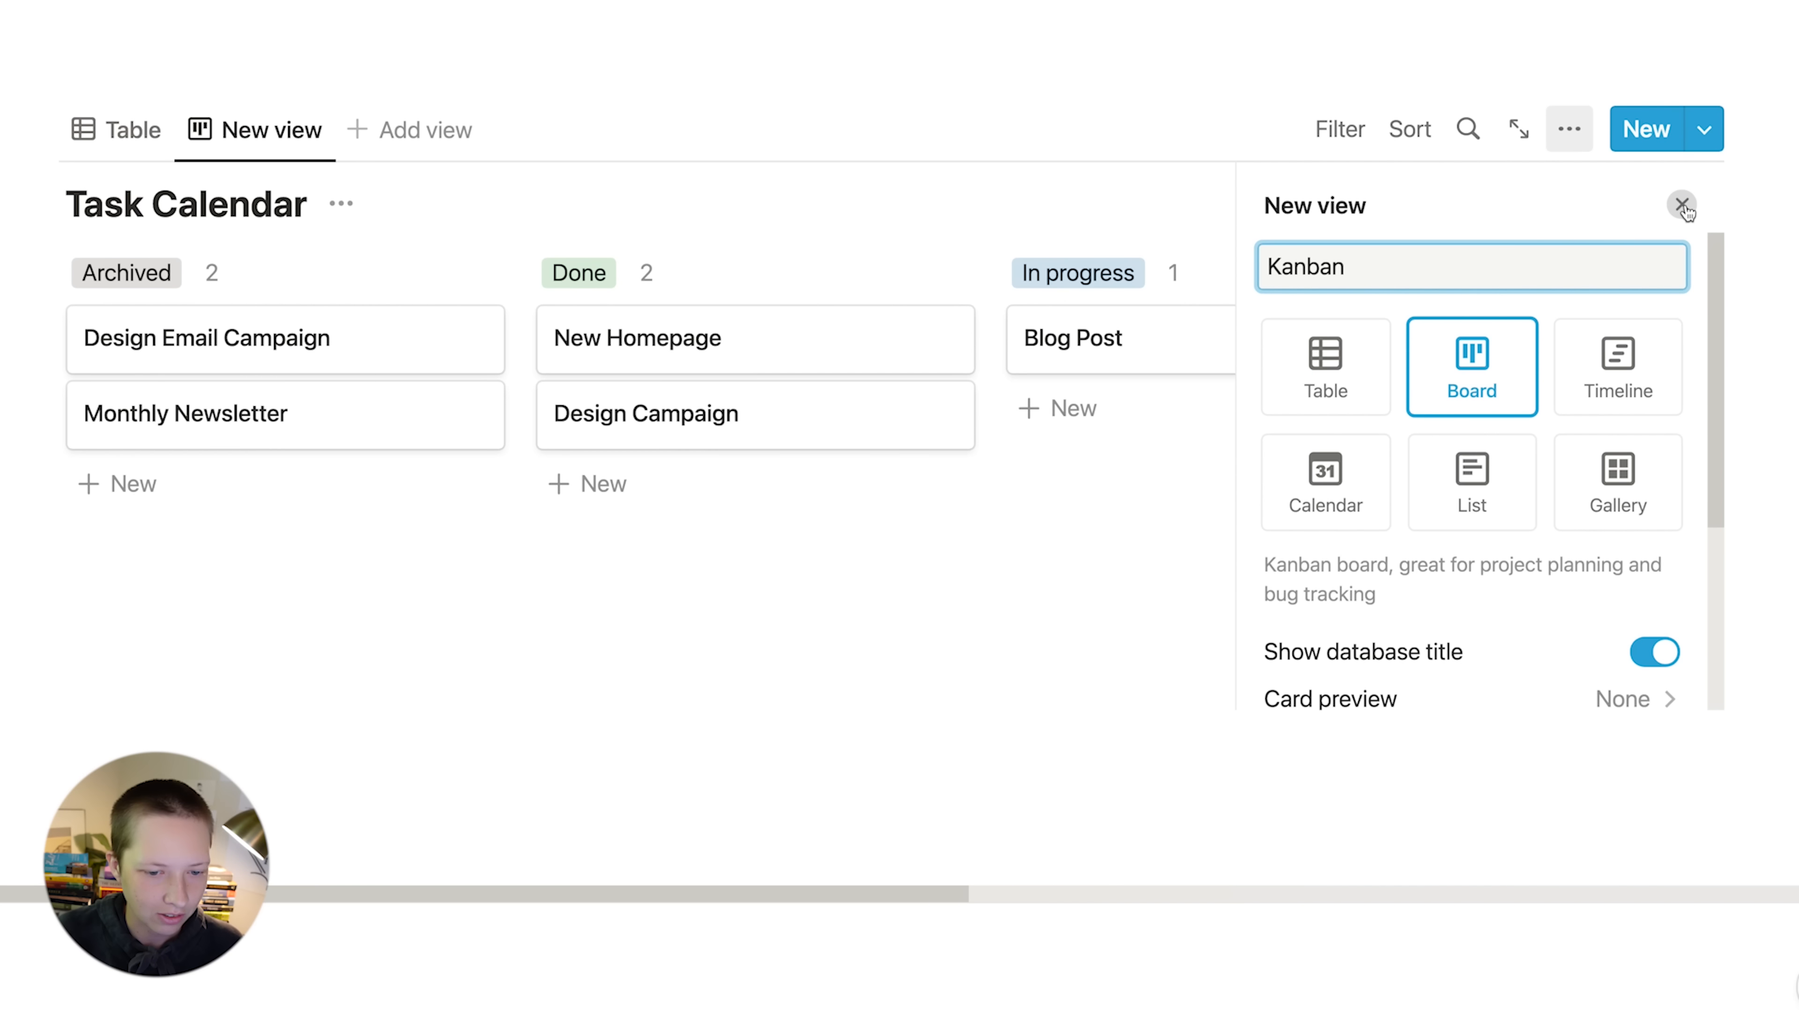
- Keep the Kanban view grouped by Status and turn on coloured columns in its group settings
scroll(1643, 453, down, 5)
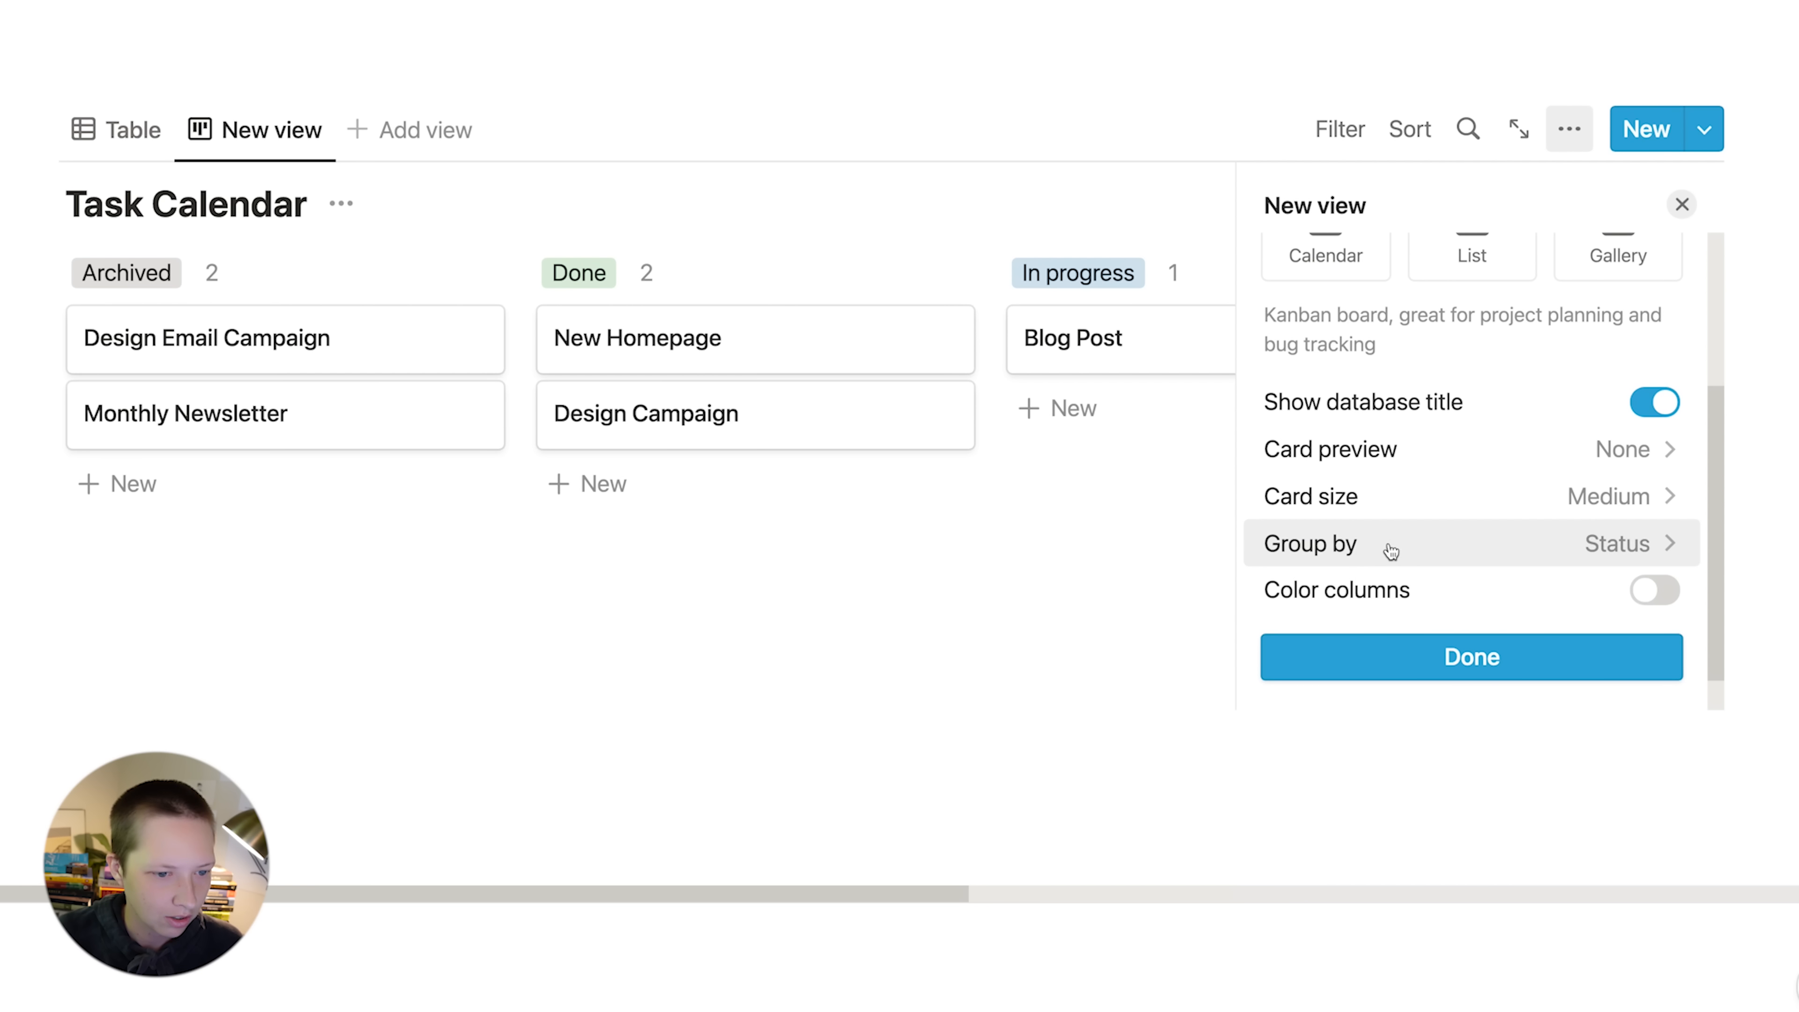
click(1344, 551)
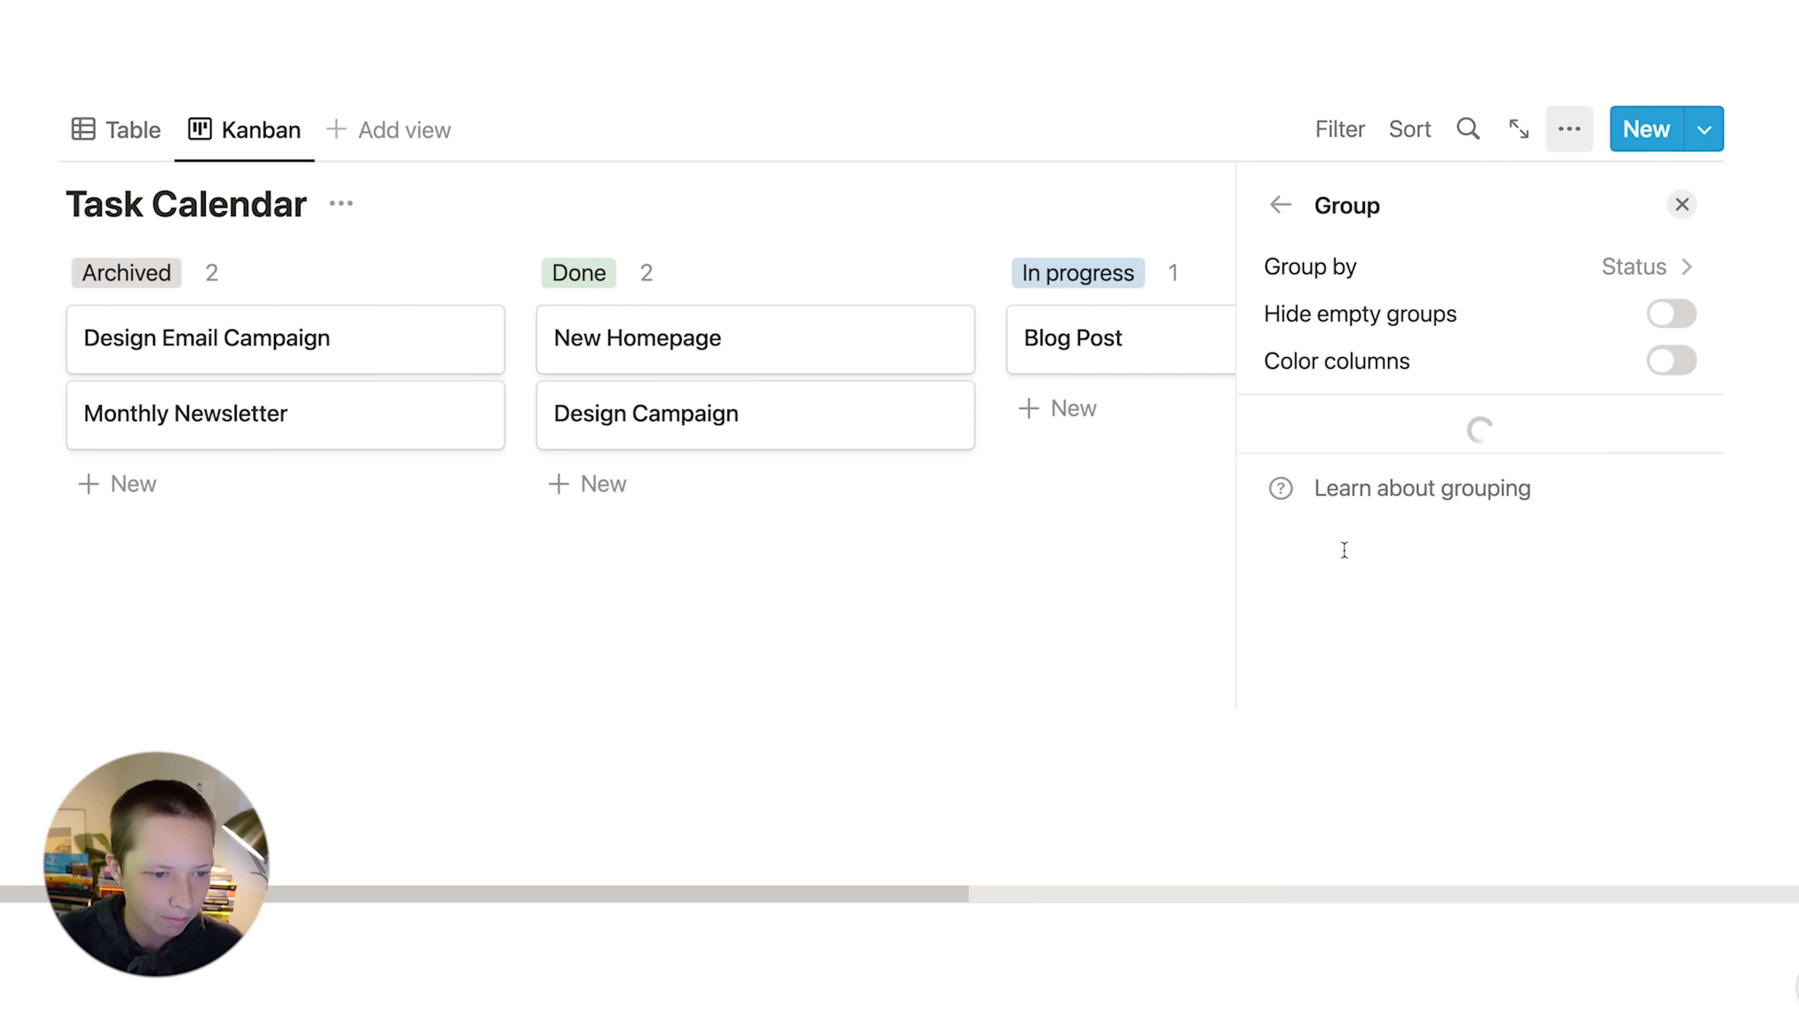
click(1651, 273)
scroll(1526, 543, down, 3)
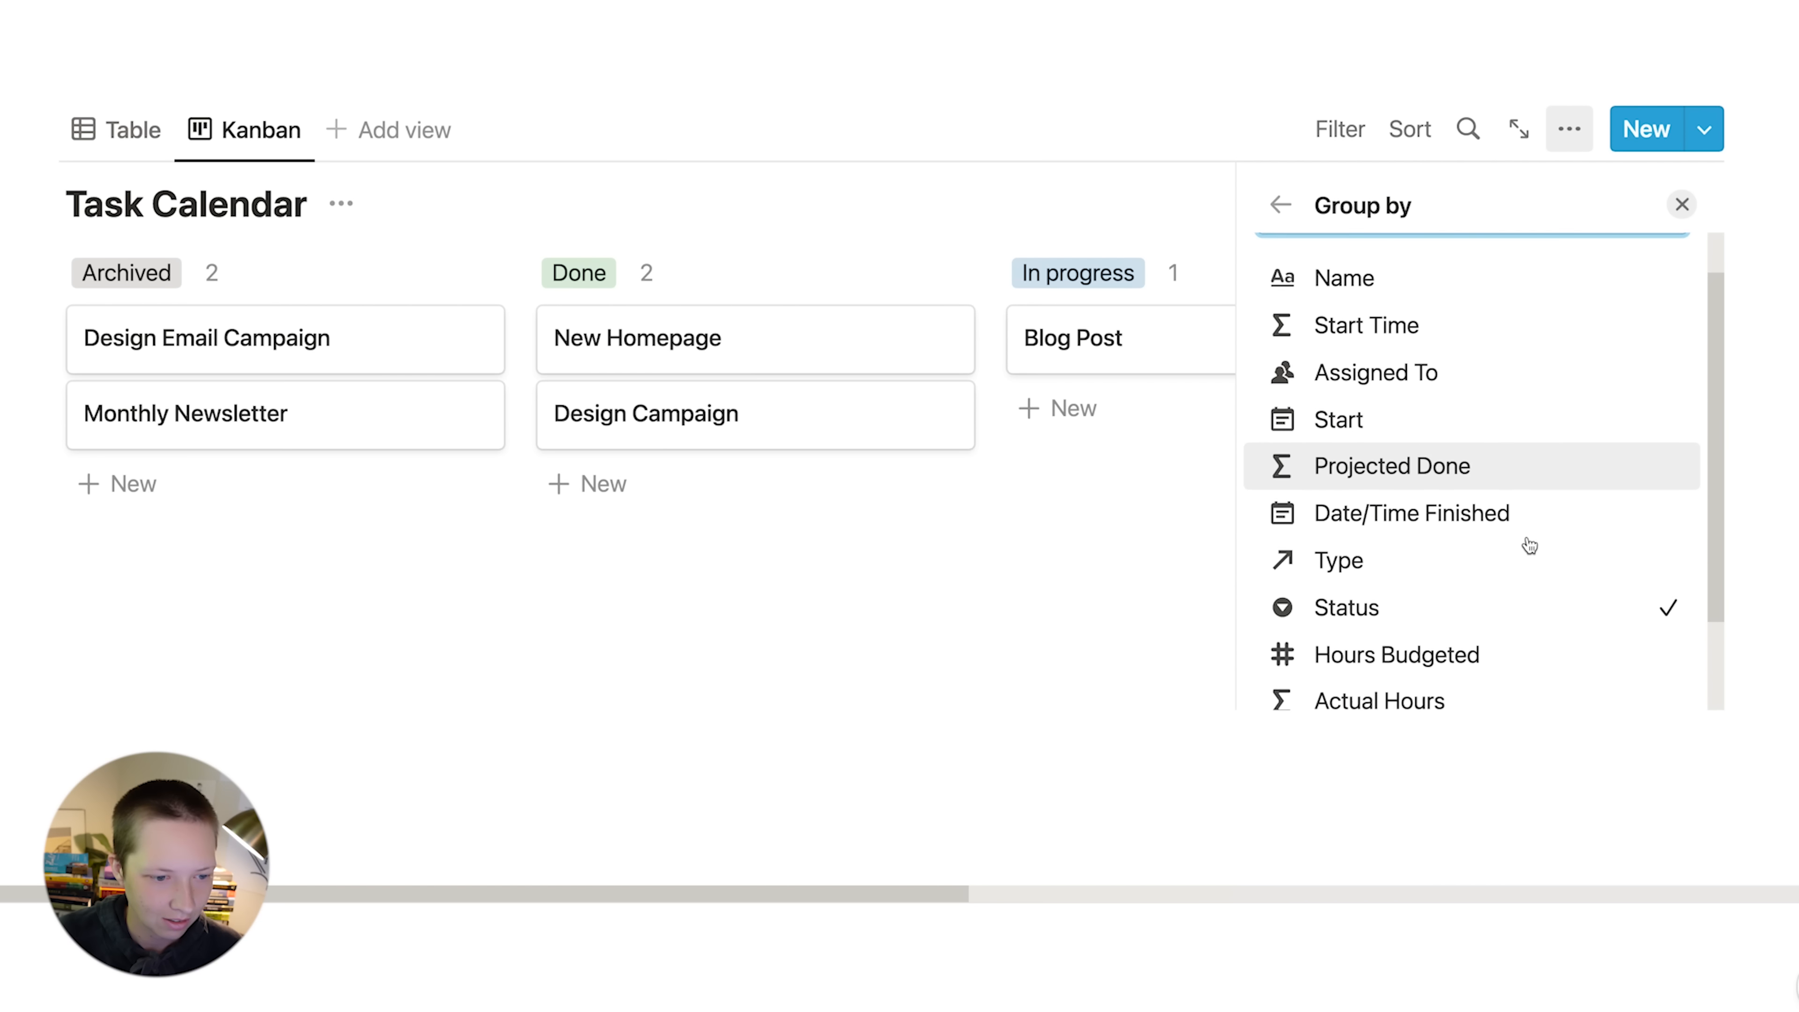
click(1284, 489)
click(1281, 205)
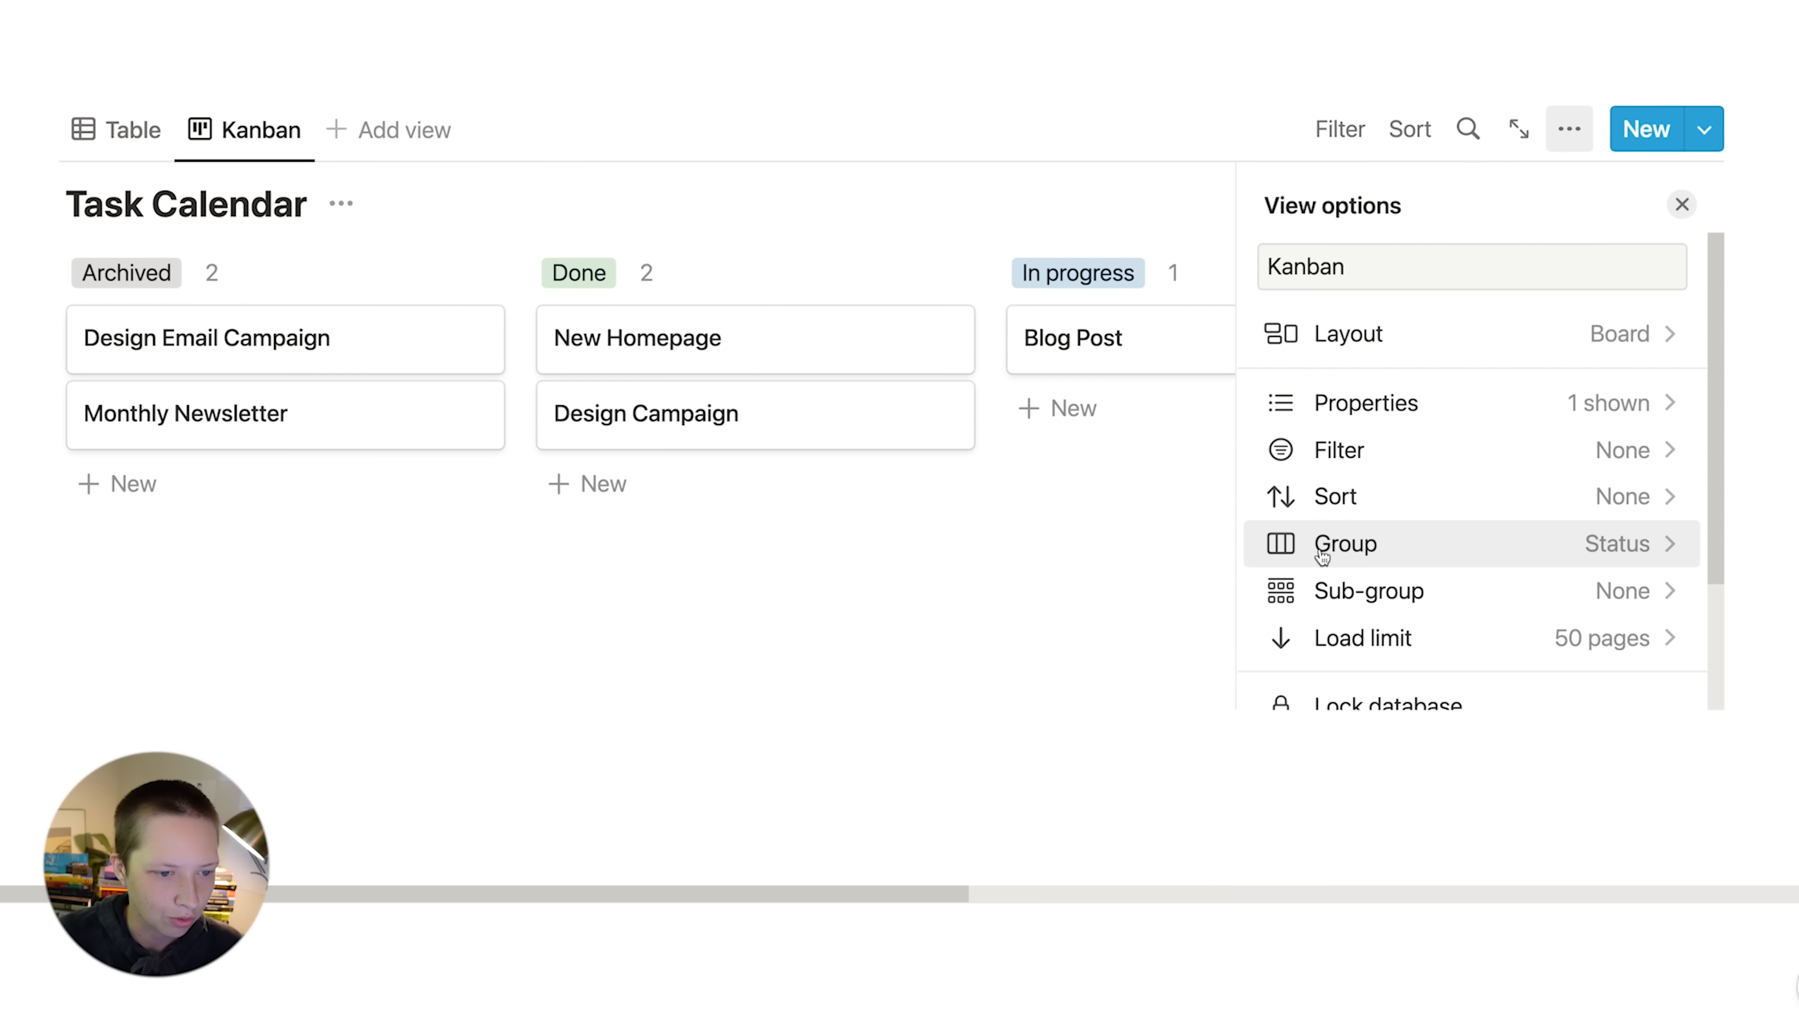
click(1376, 552)
scroll(1374, 544, down, 2)
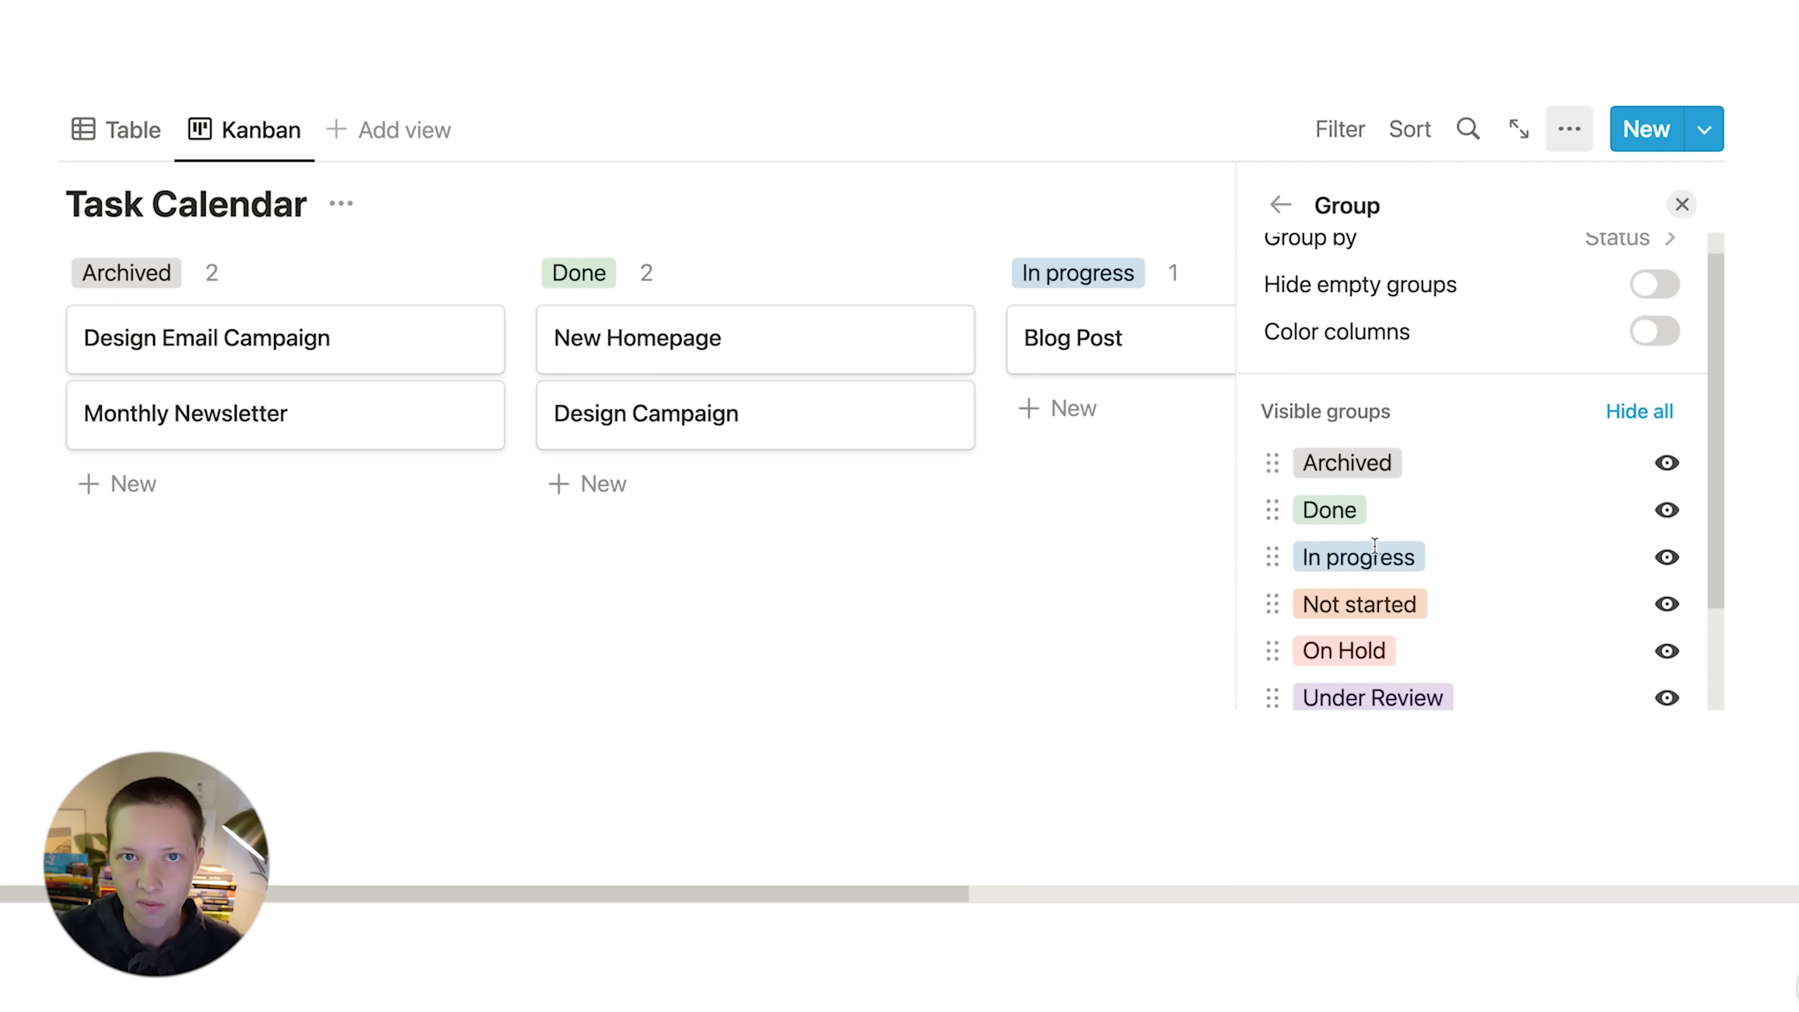
click(1646, 313)
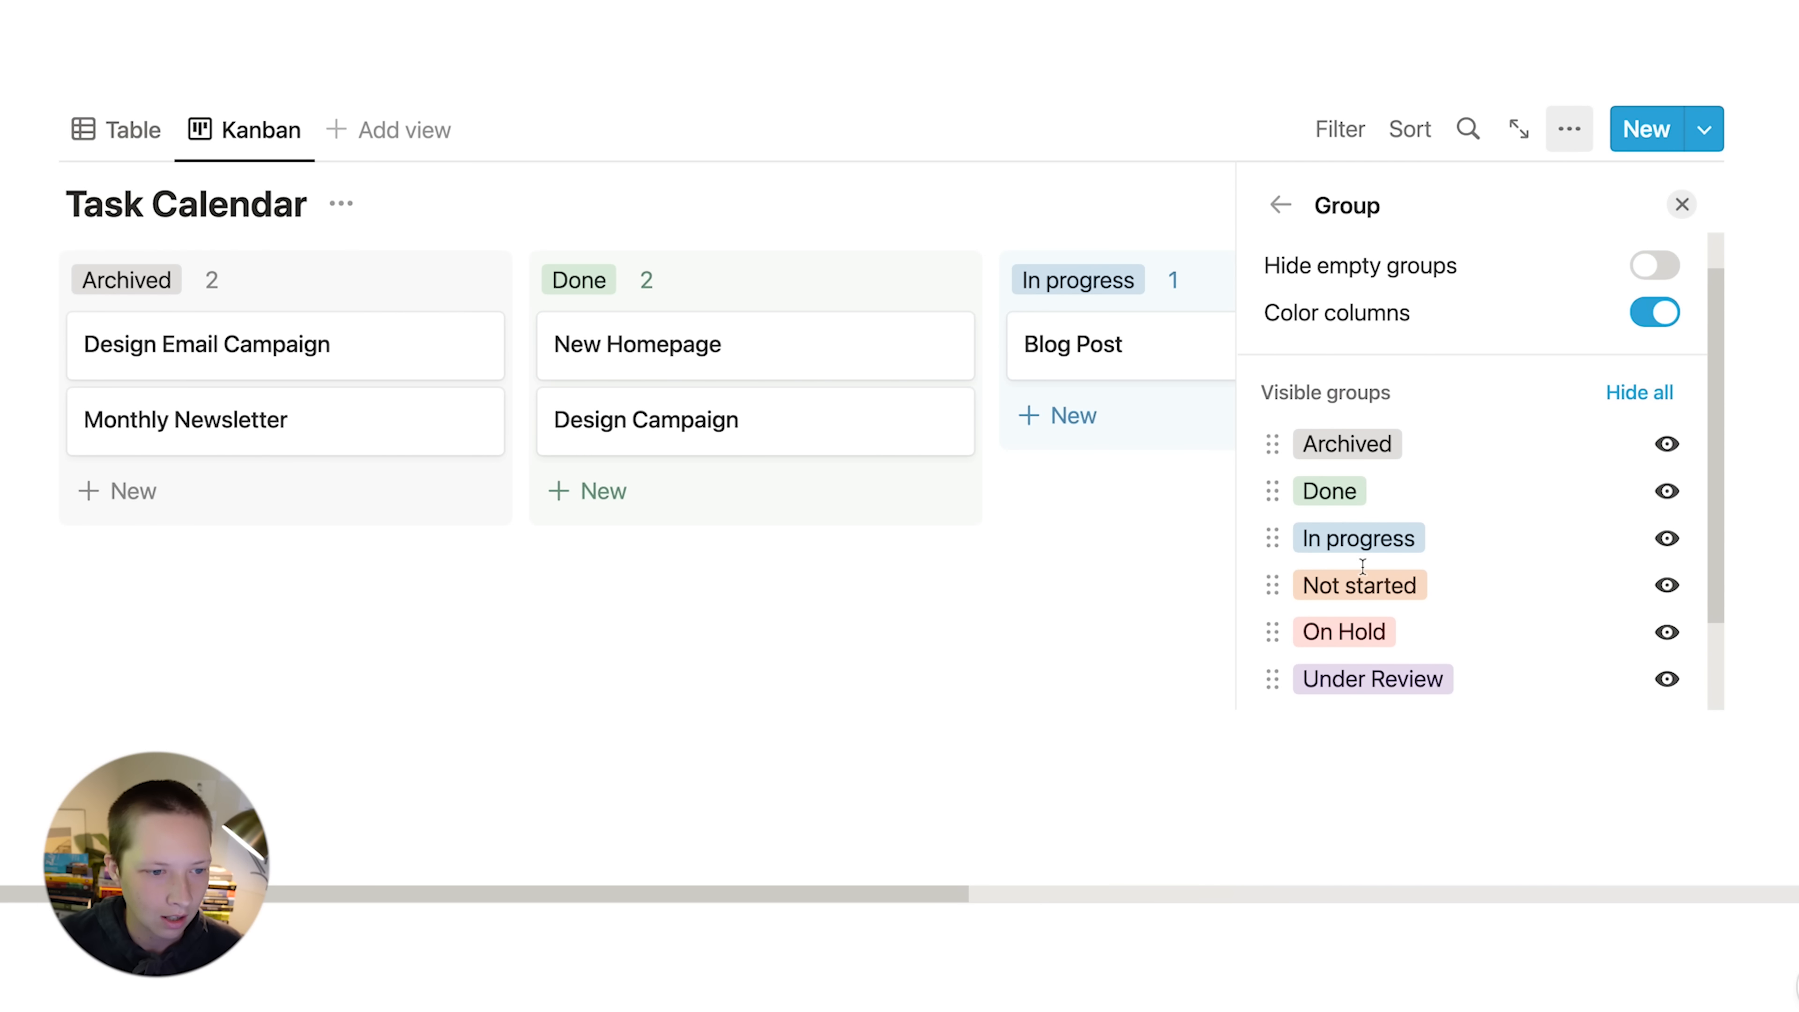
click(1072, 678)
- Reorder the Kanban columns as Not started, On Hold, In progress, Under Review, Done, Archived
drag(1539, 362, 260, 470)
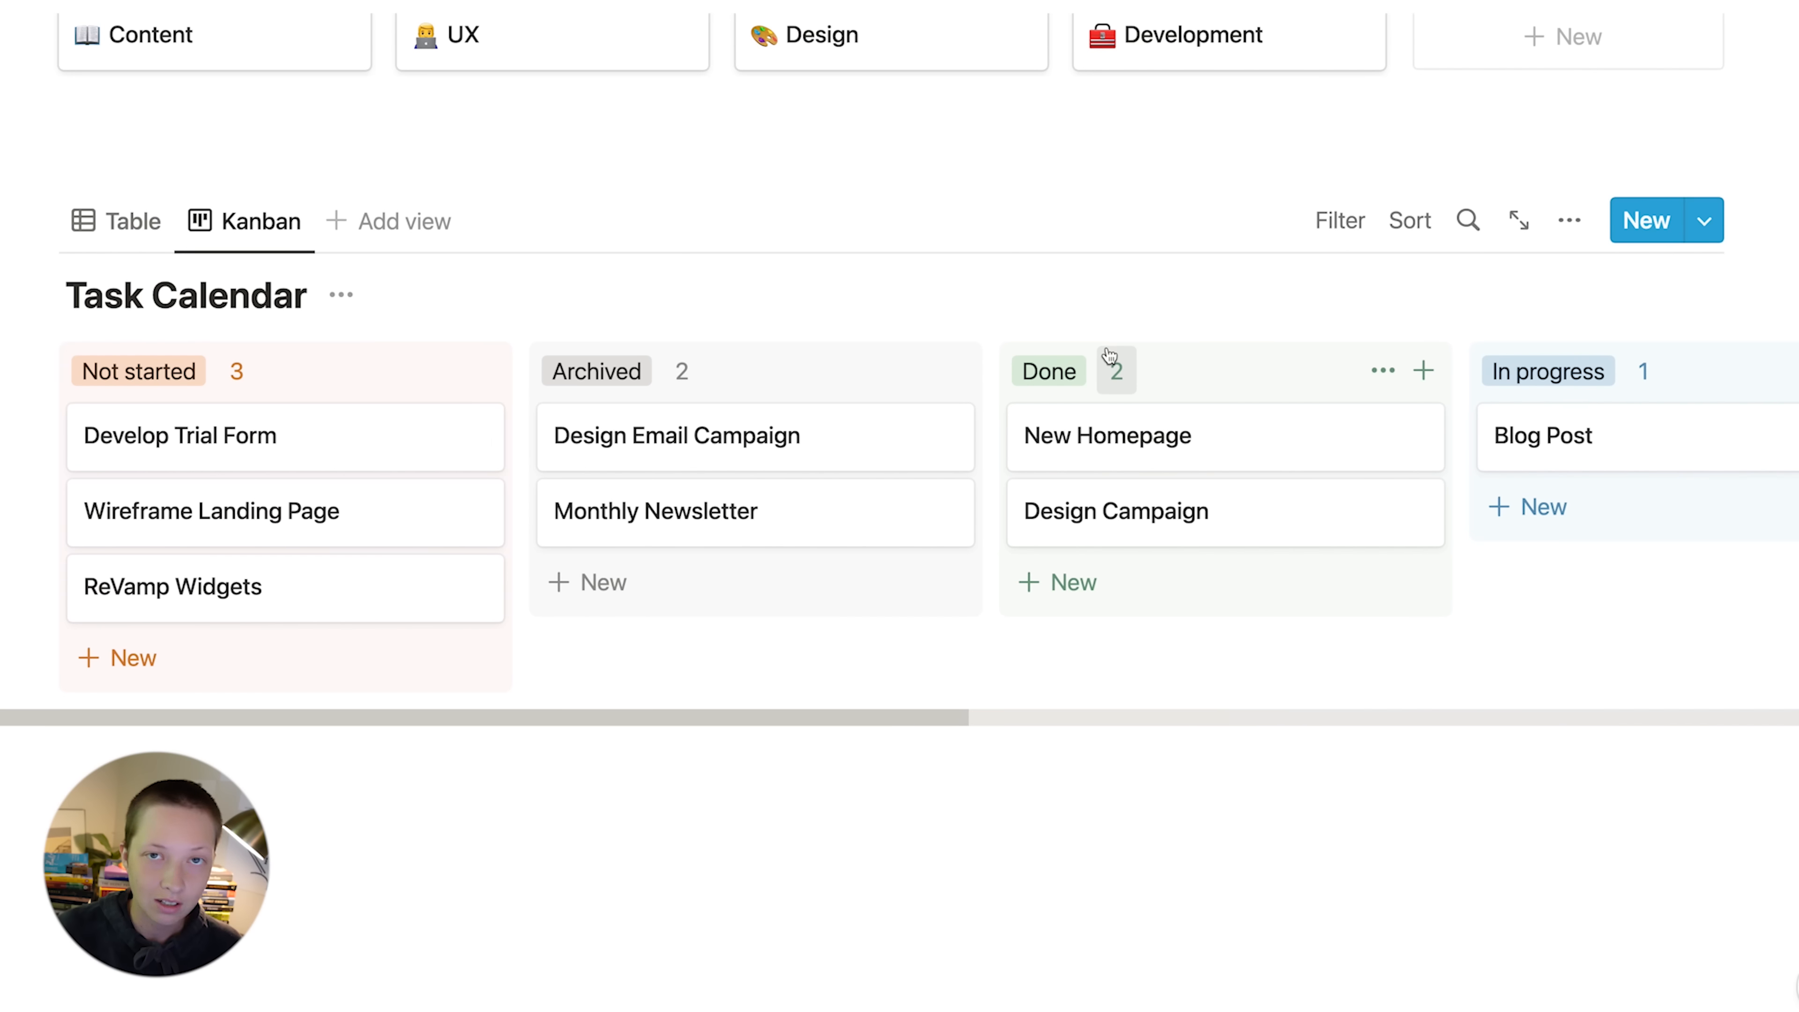
drag(1595, 390, 728, 491)
scroll(984, 451, right, 5)
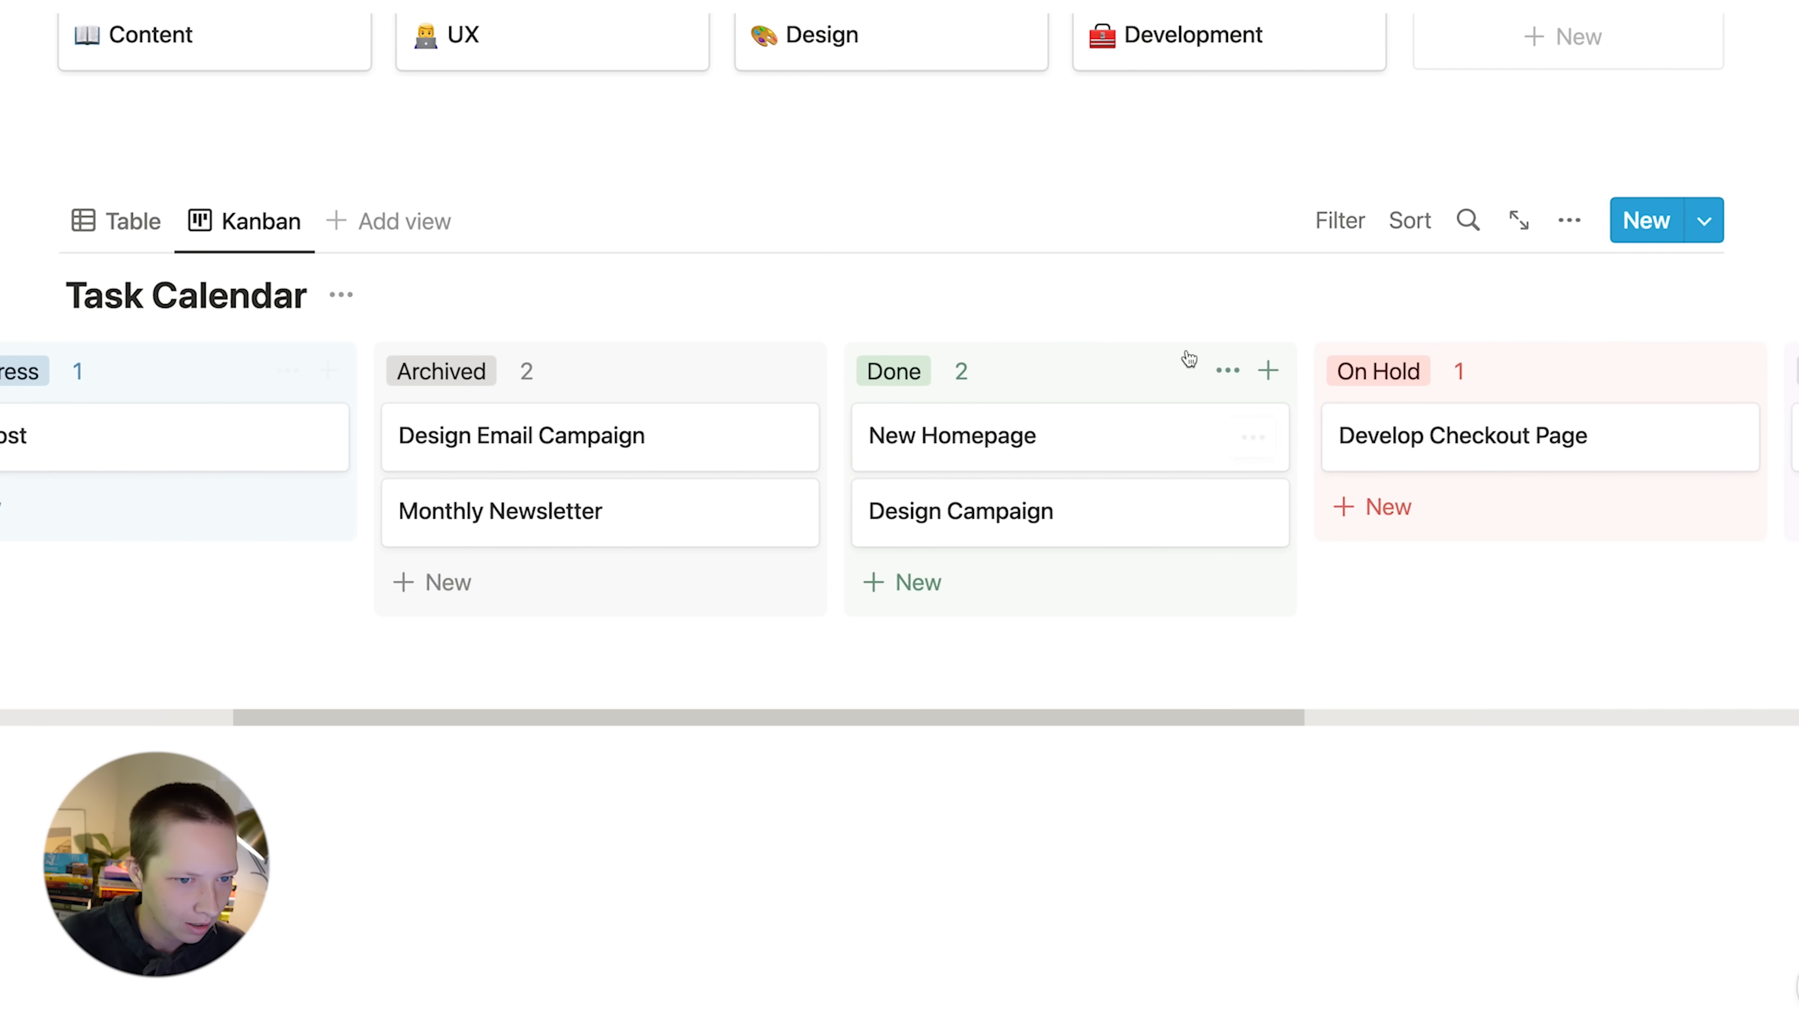
drag(1373, 366, 184, 405)
scroll(1345, 340, right, 3)
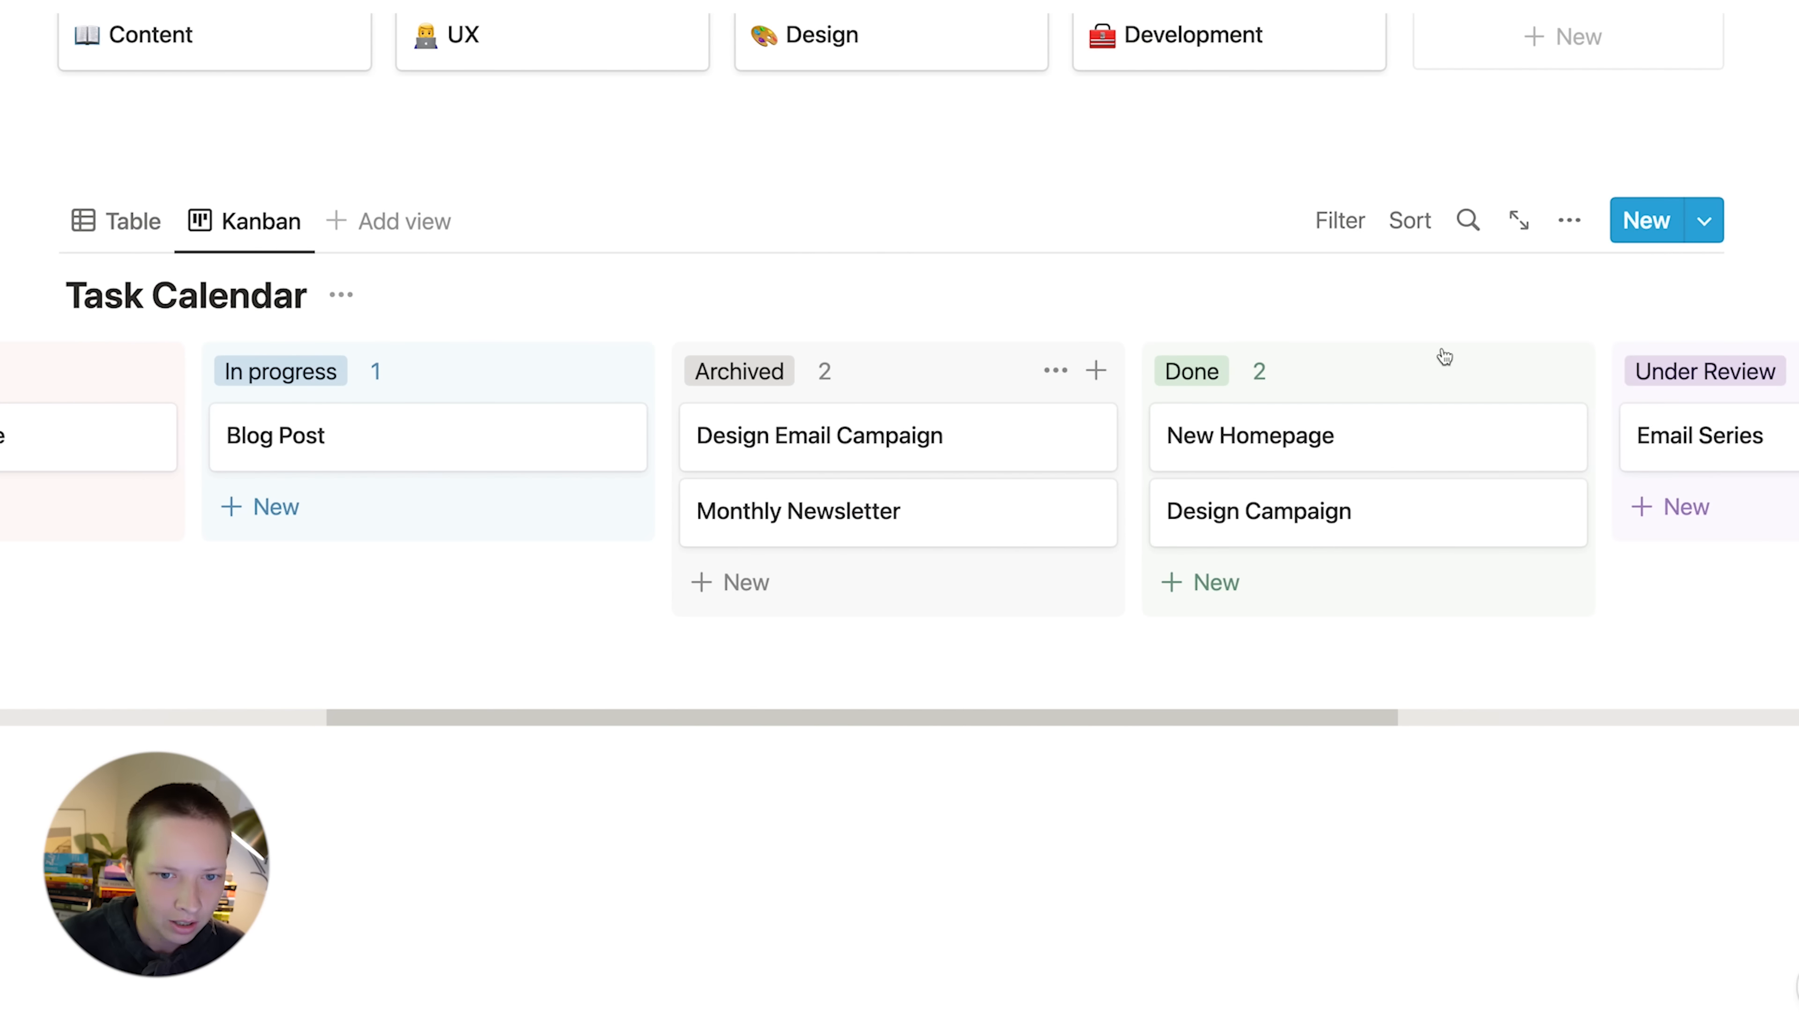
drag(1707, 373, 871, 382)
drag(1664, 376, 1204, 370)
scroll(1211, 372, right, 5)
scroll(1218, 374, left, 10)
click(63, 159)
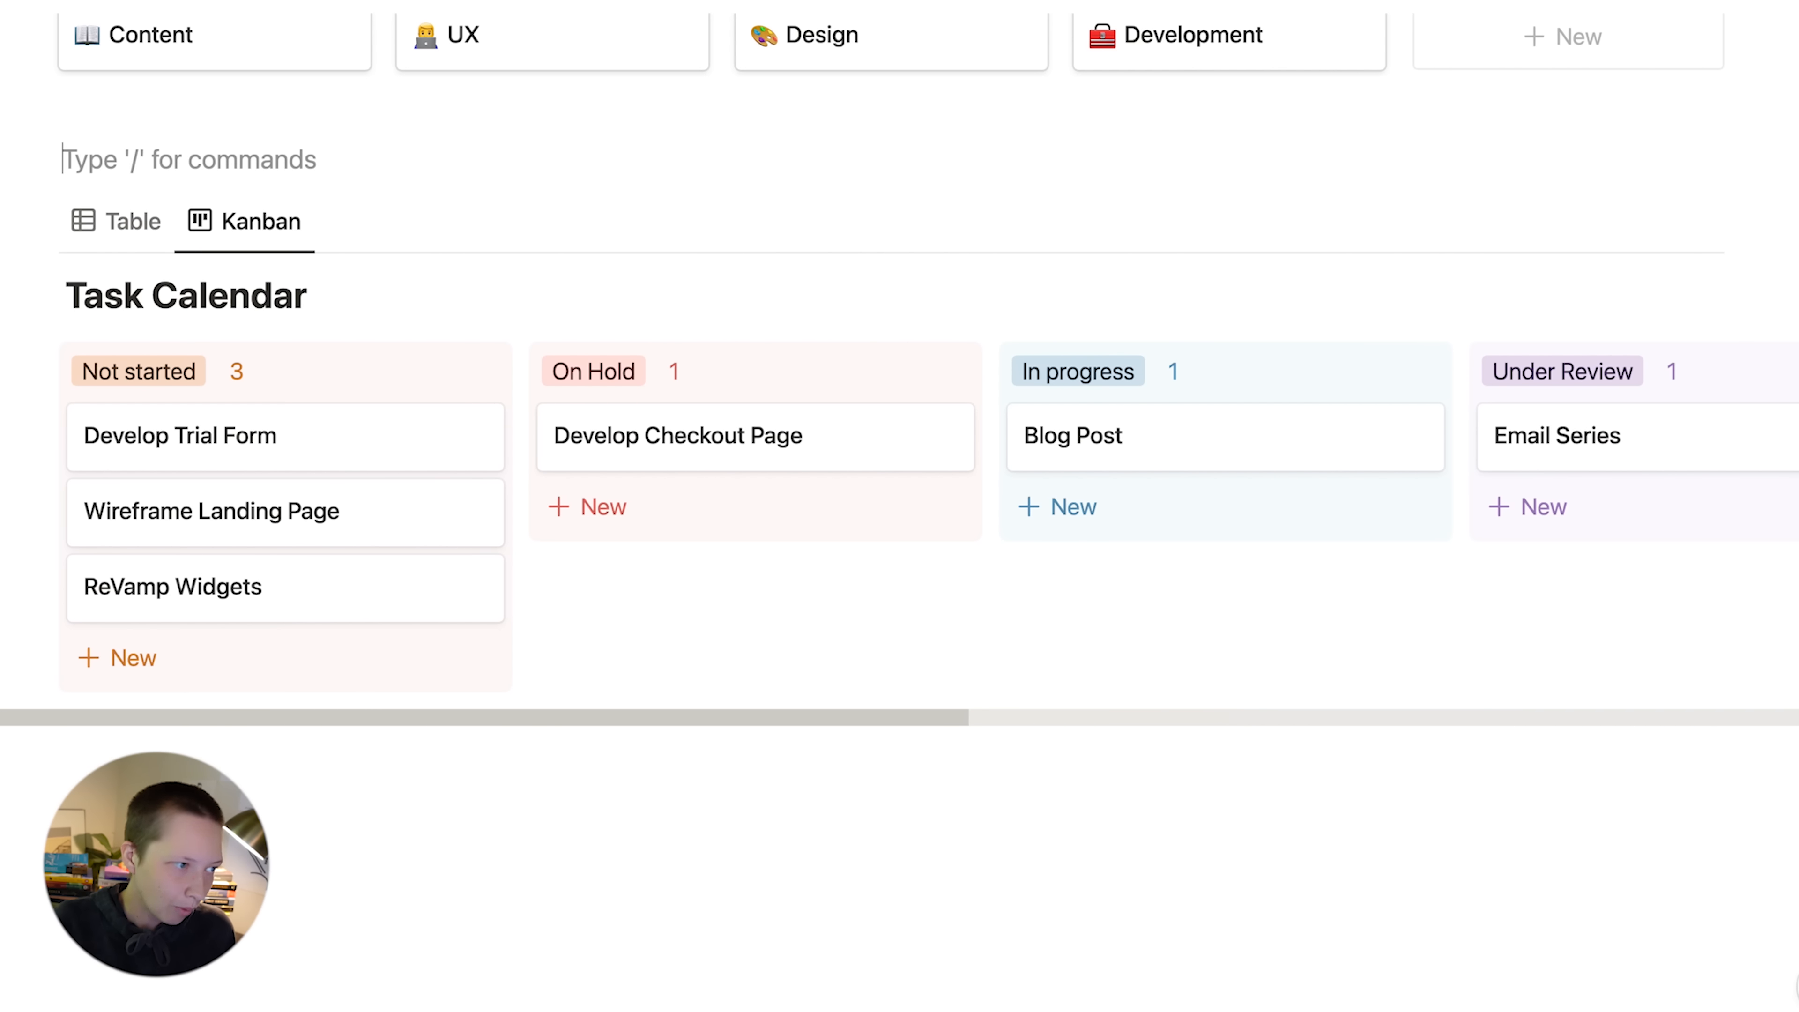
- In the Table view of Task Calendar, change the Status column's property type from Select to Status
click(115, 221)
scroll(931, 297, down, 2)
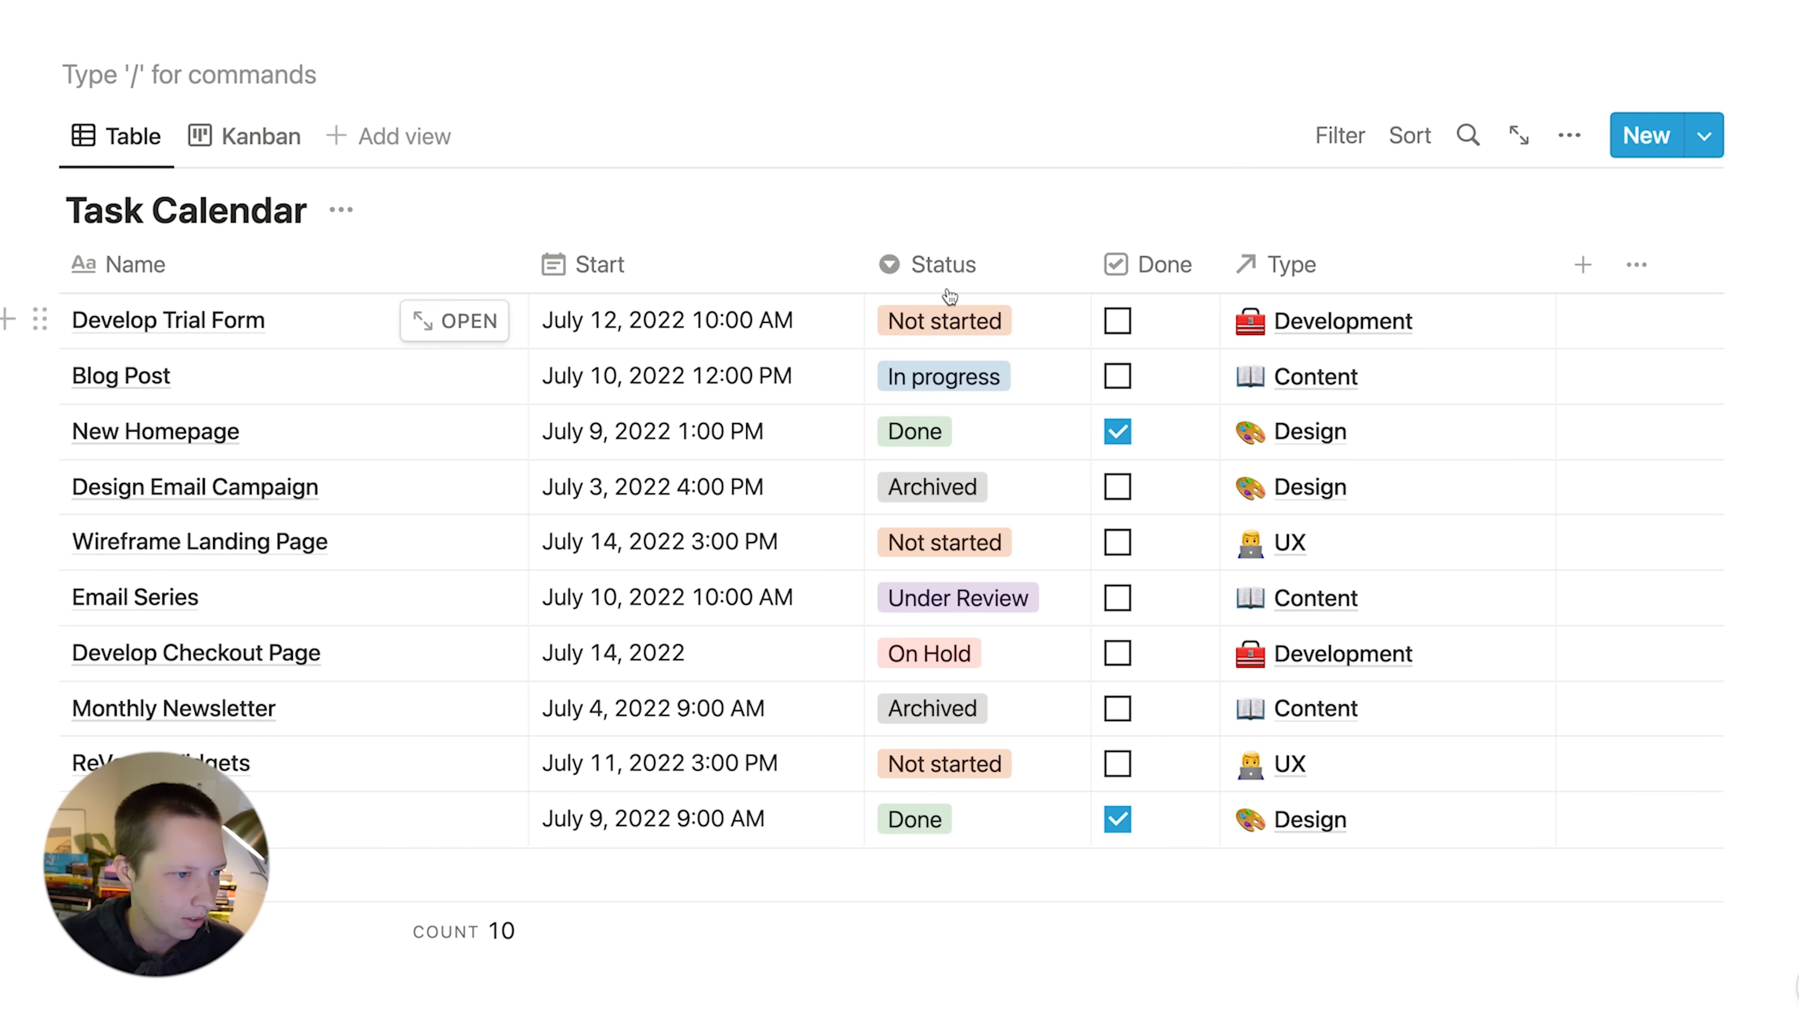
click(907, 284)
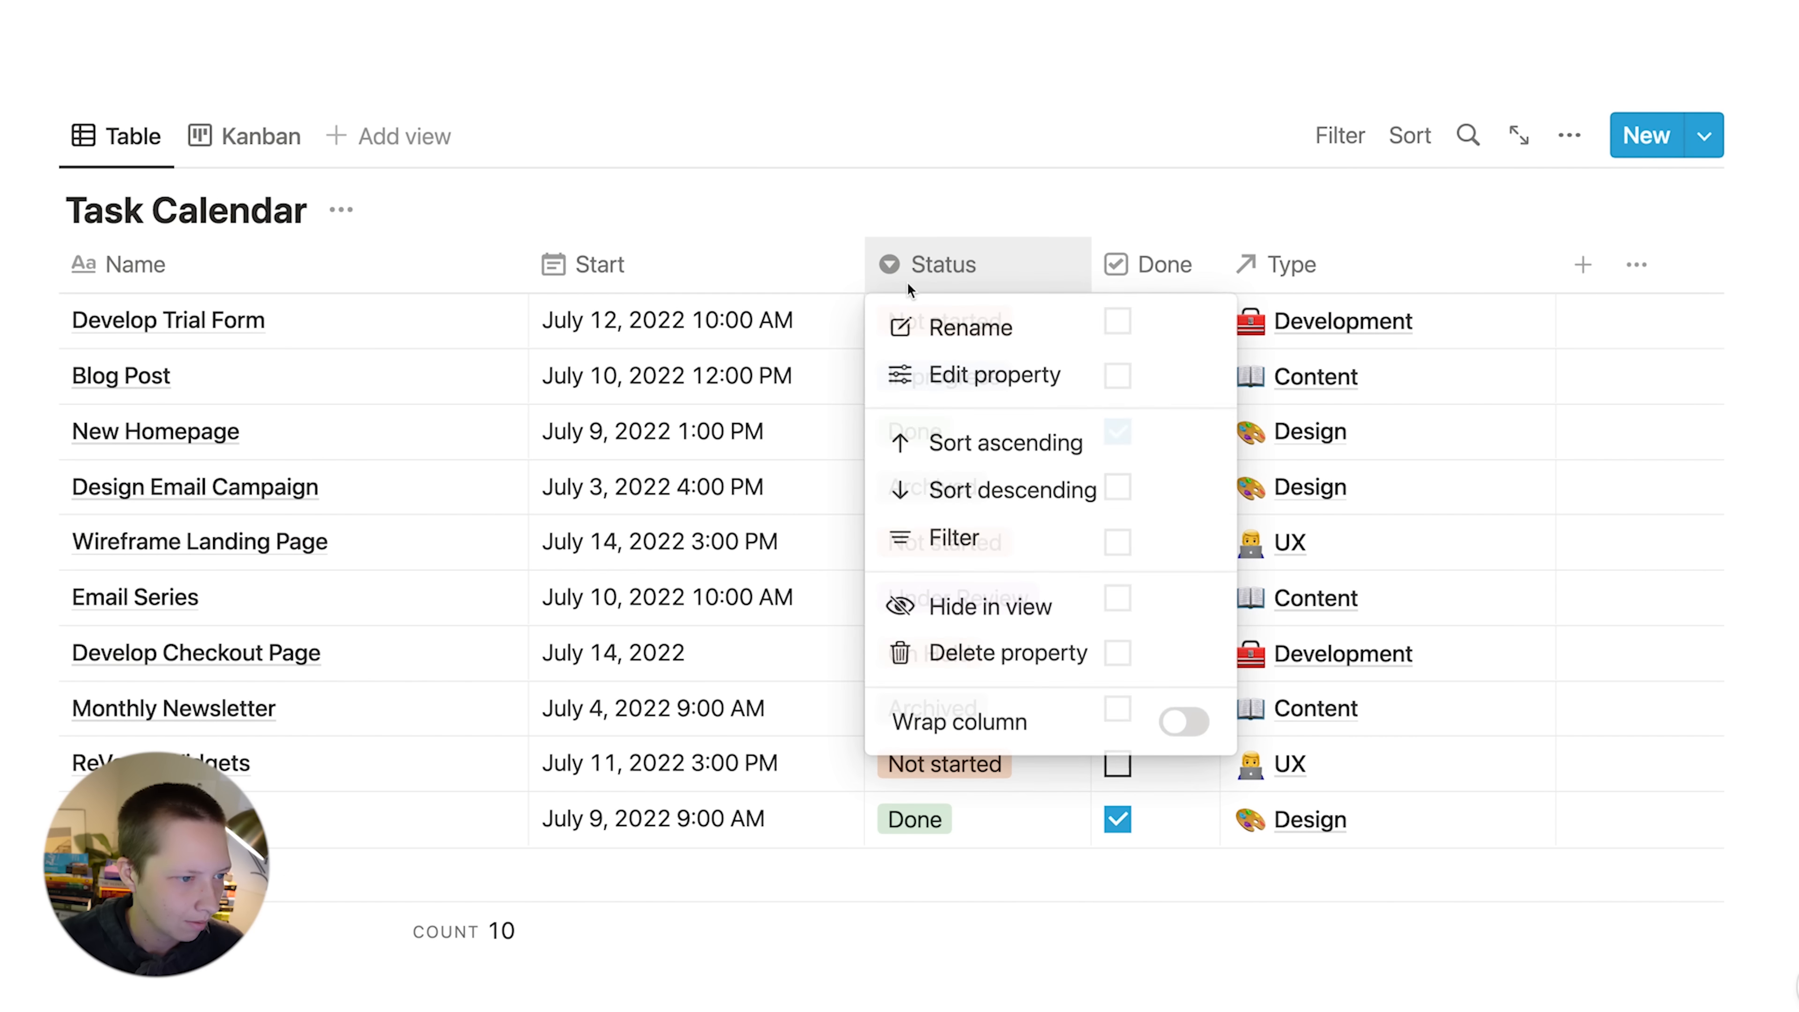
click(981, 390)
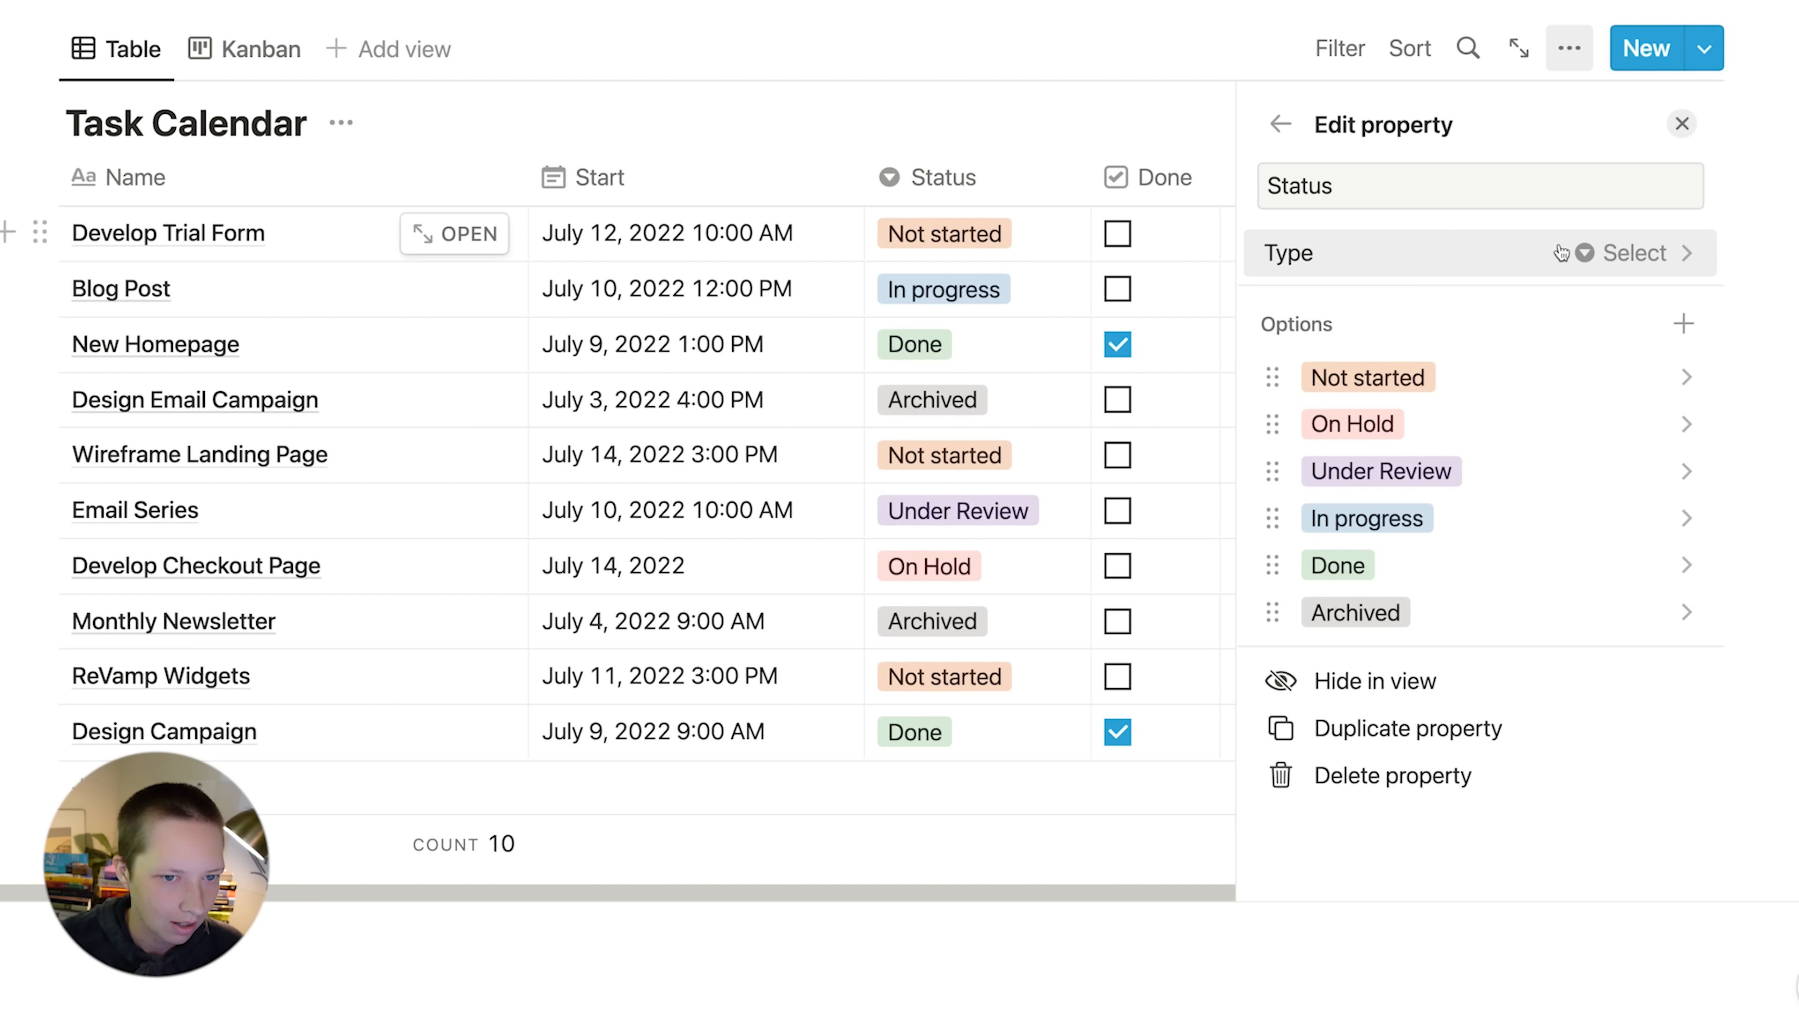
click(1423, 248)
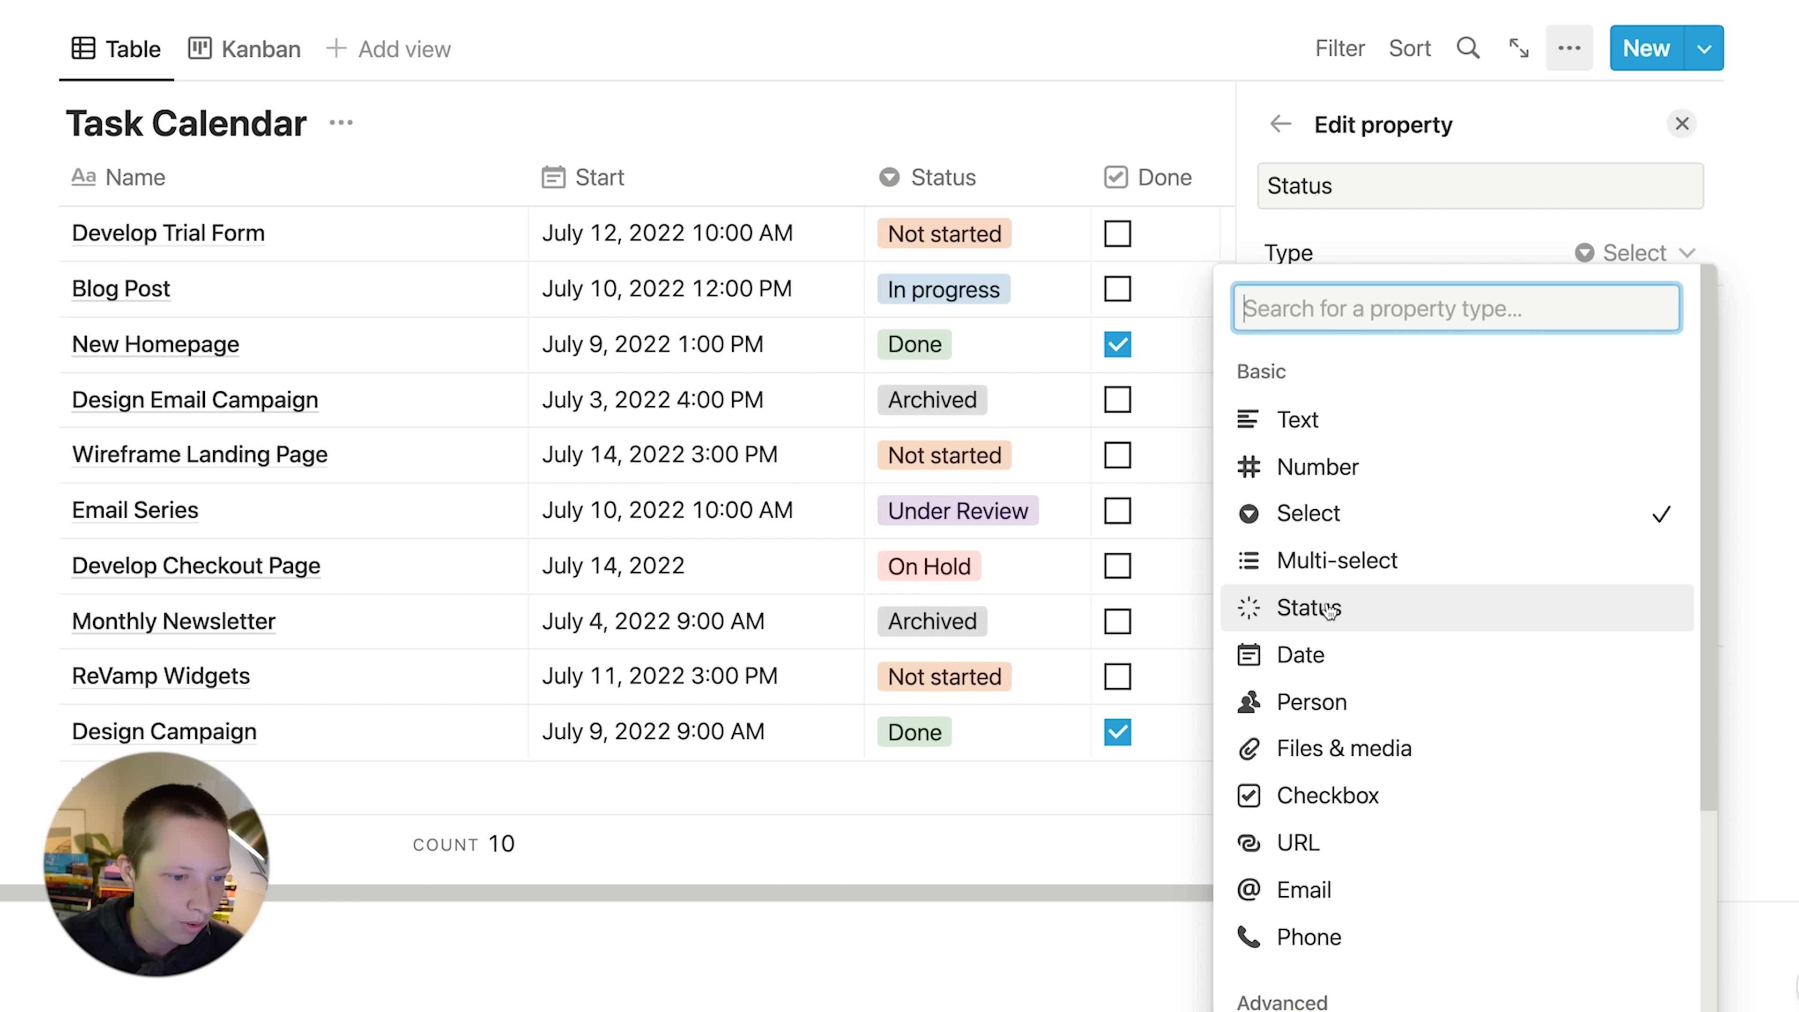
click(1413, 614)
scroll(1411, 606, down, 1)
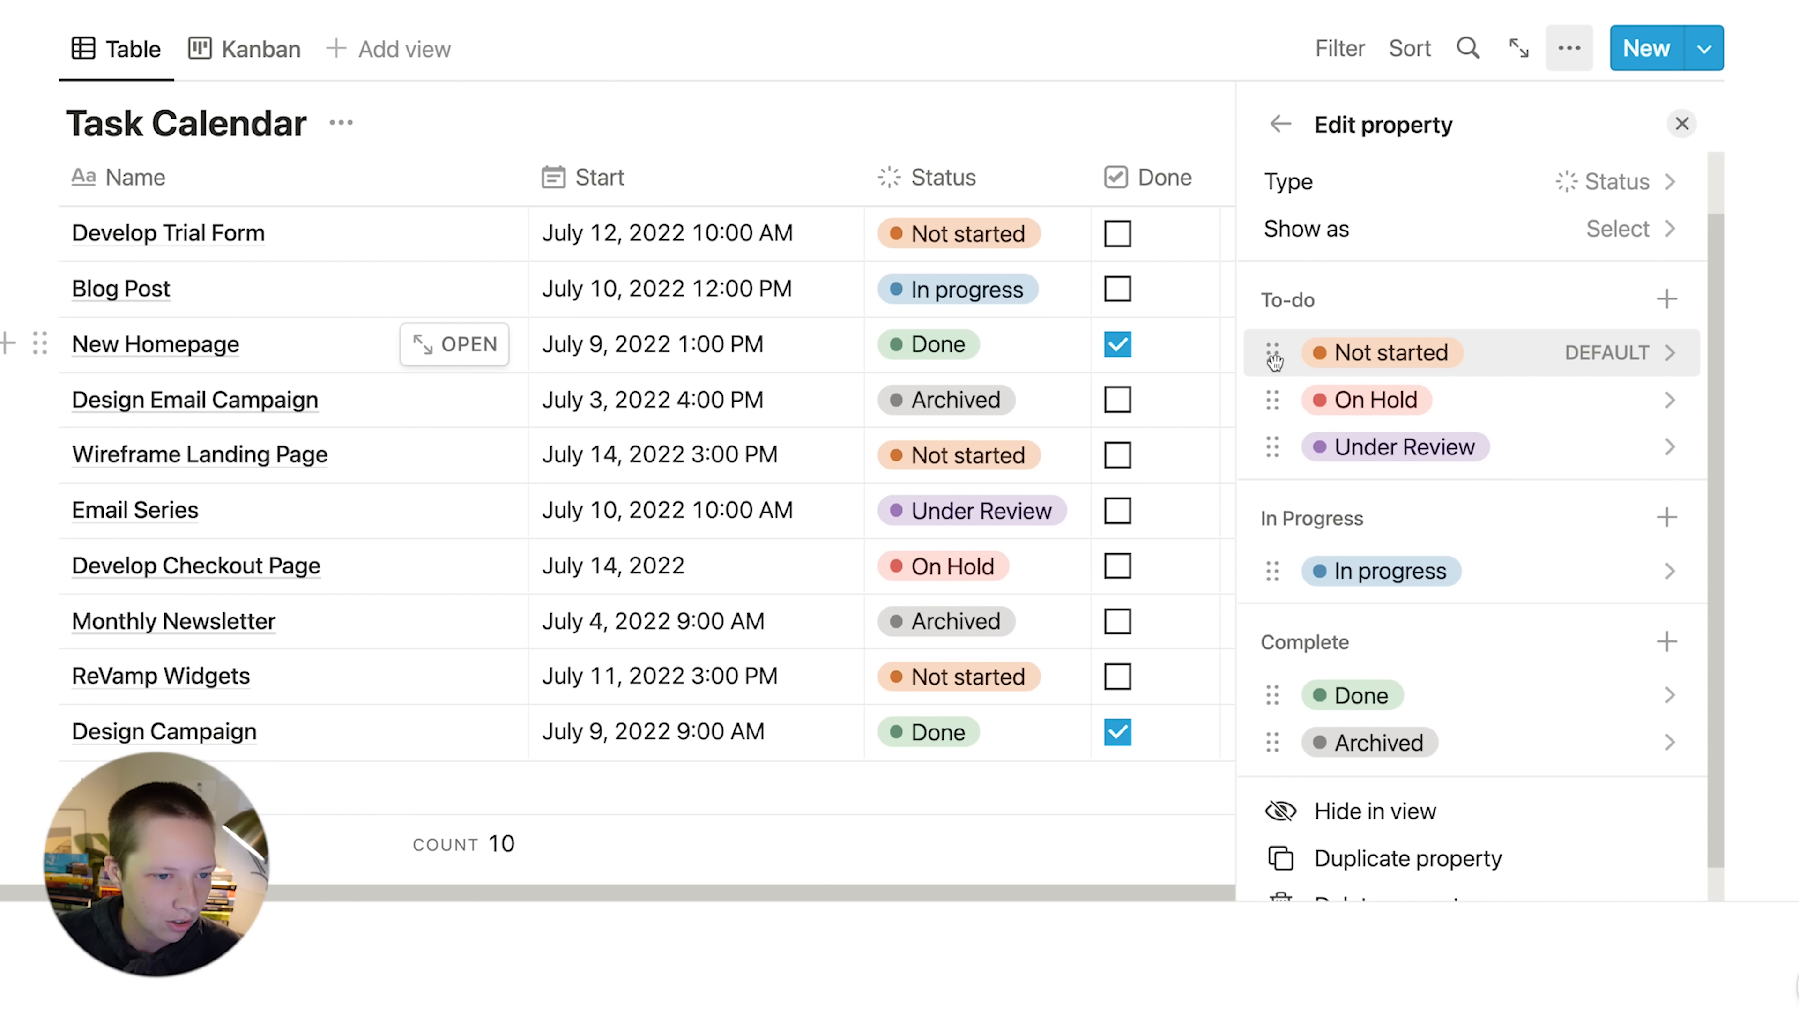
- Move the Under Review option from the To-do group to the In Progress group of the Status property and close the property settings
drag(1274, 439, 1273, 567)
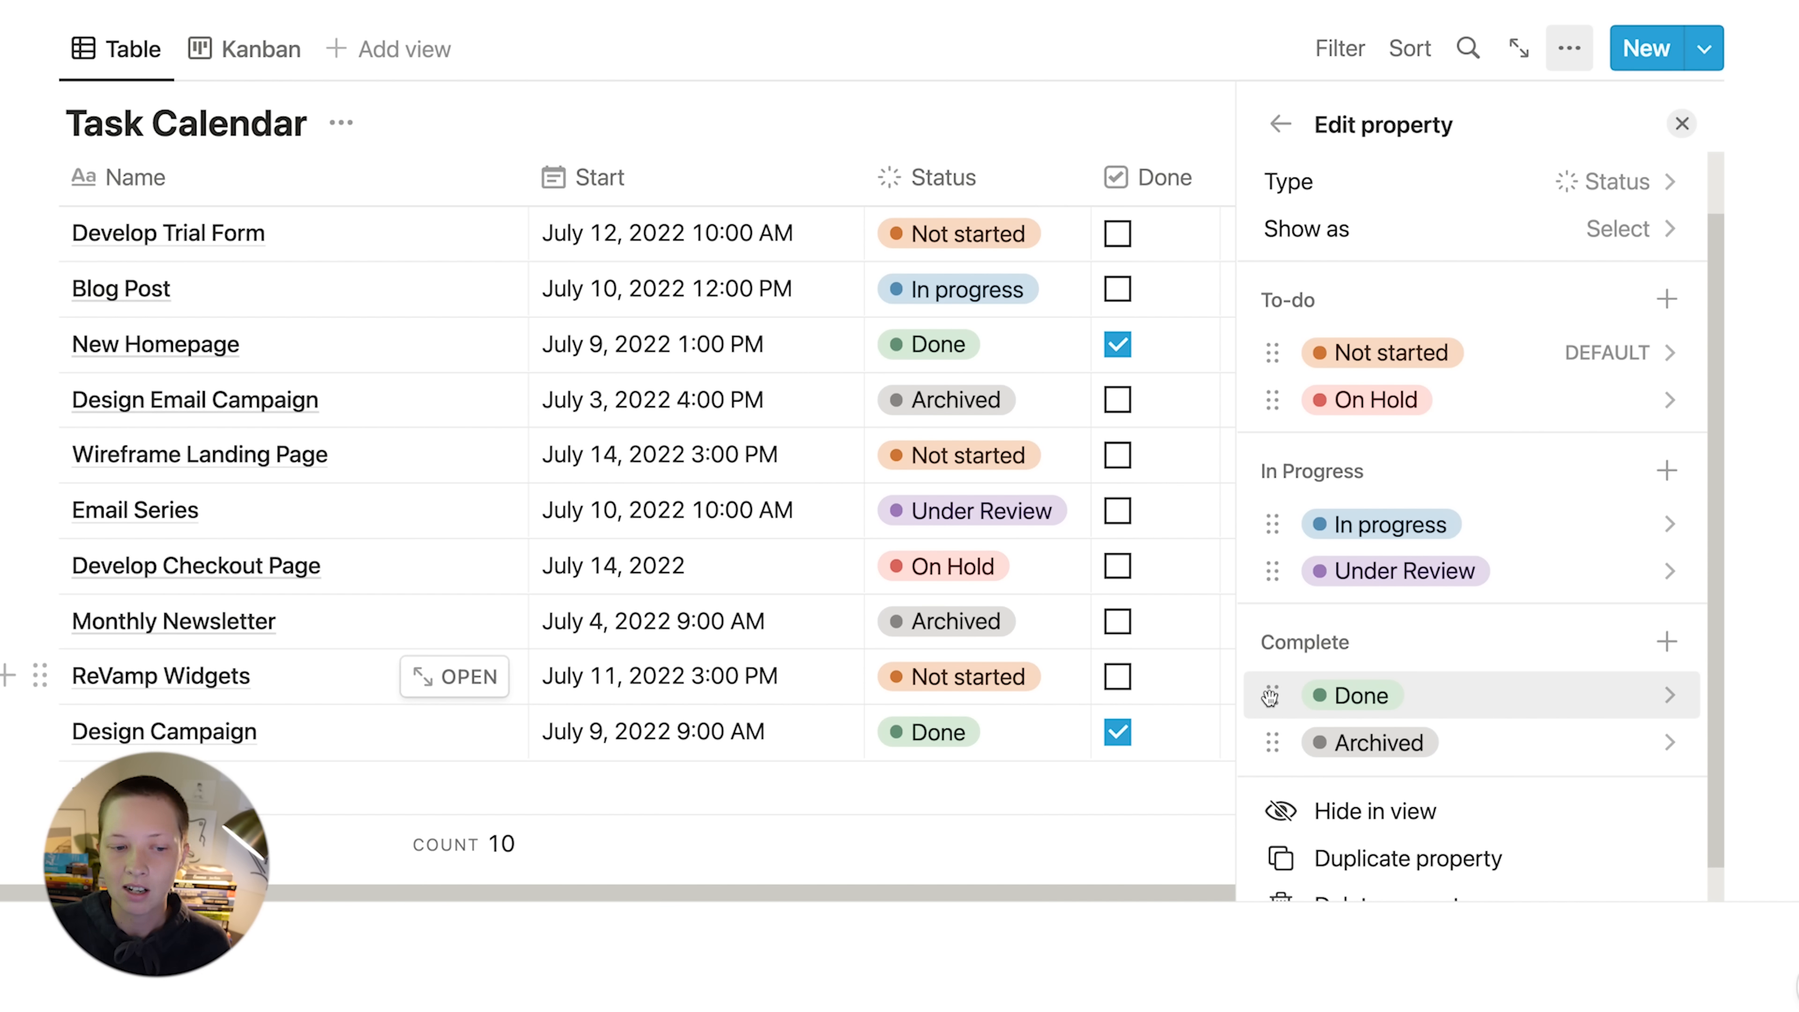
scroll(1270, 698, up, 1)
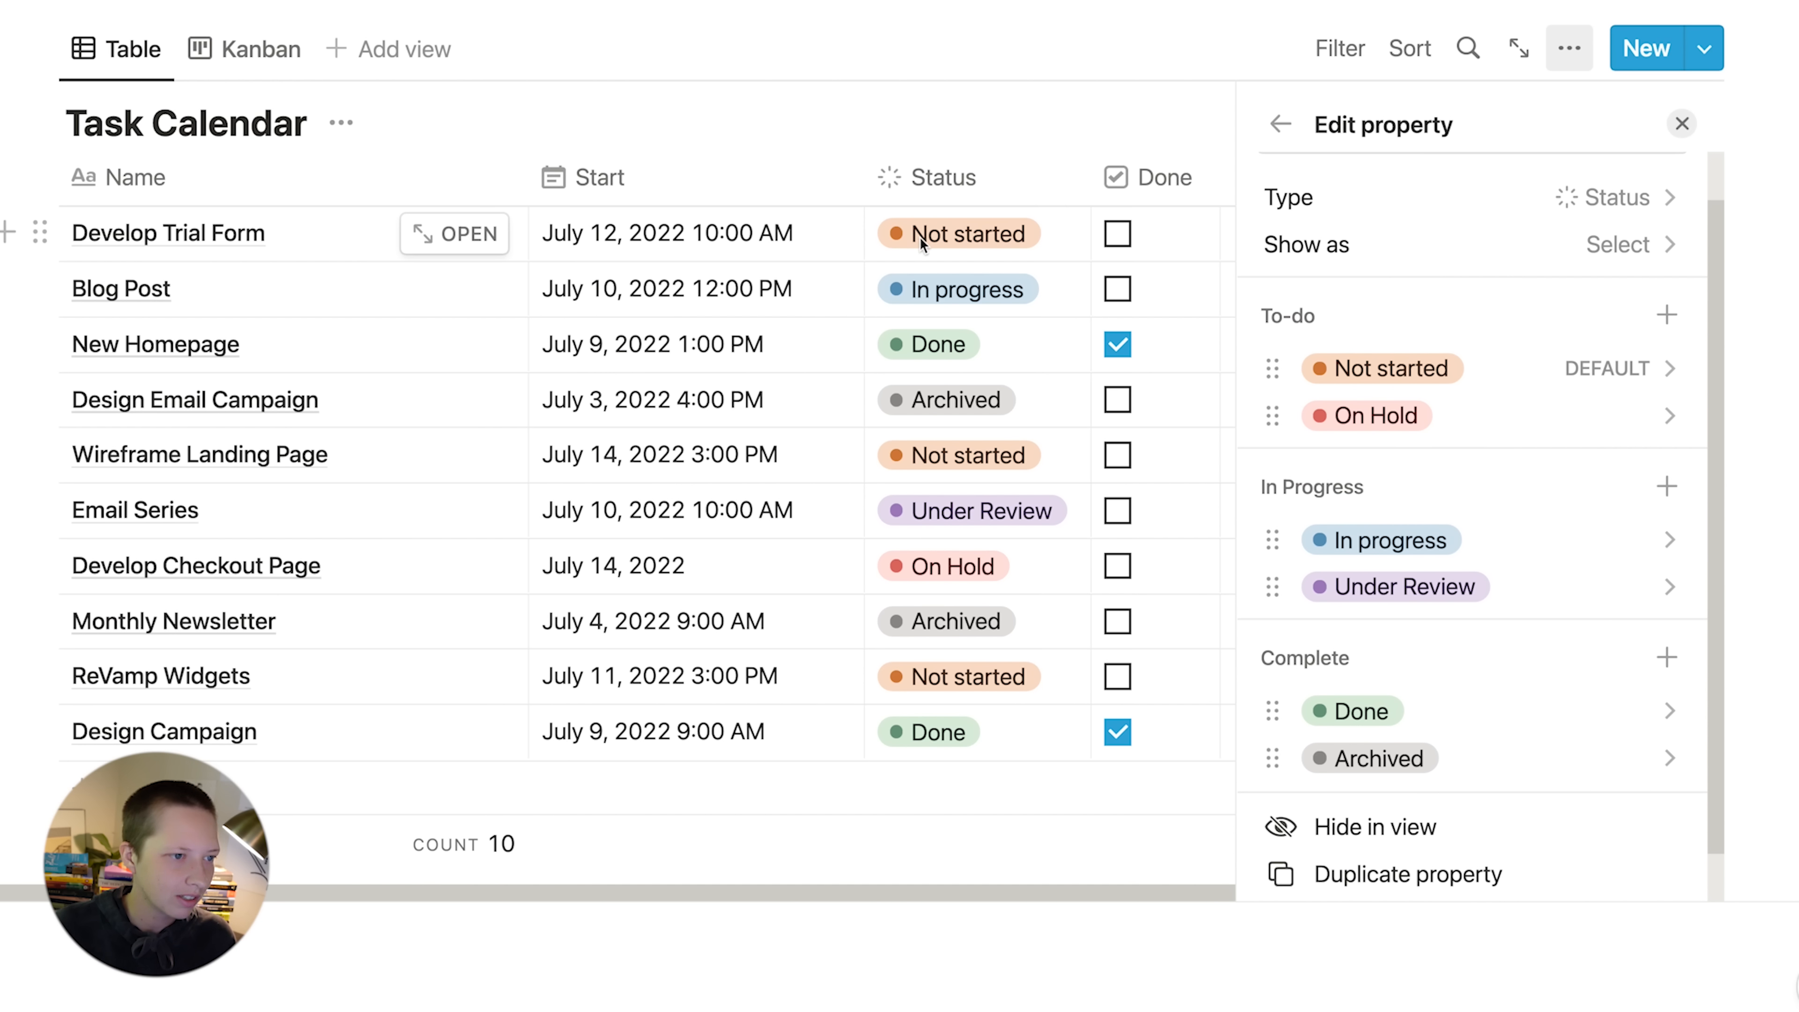
click(1681, 123)
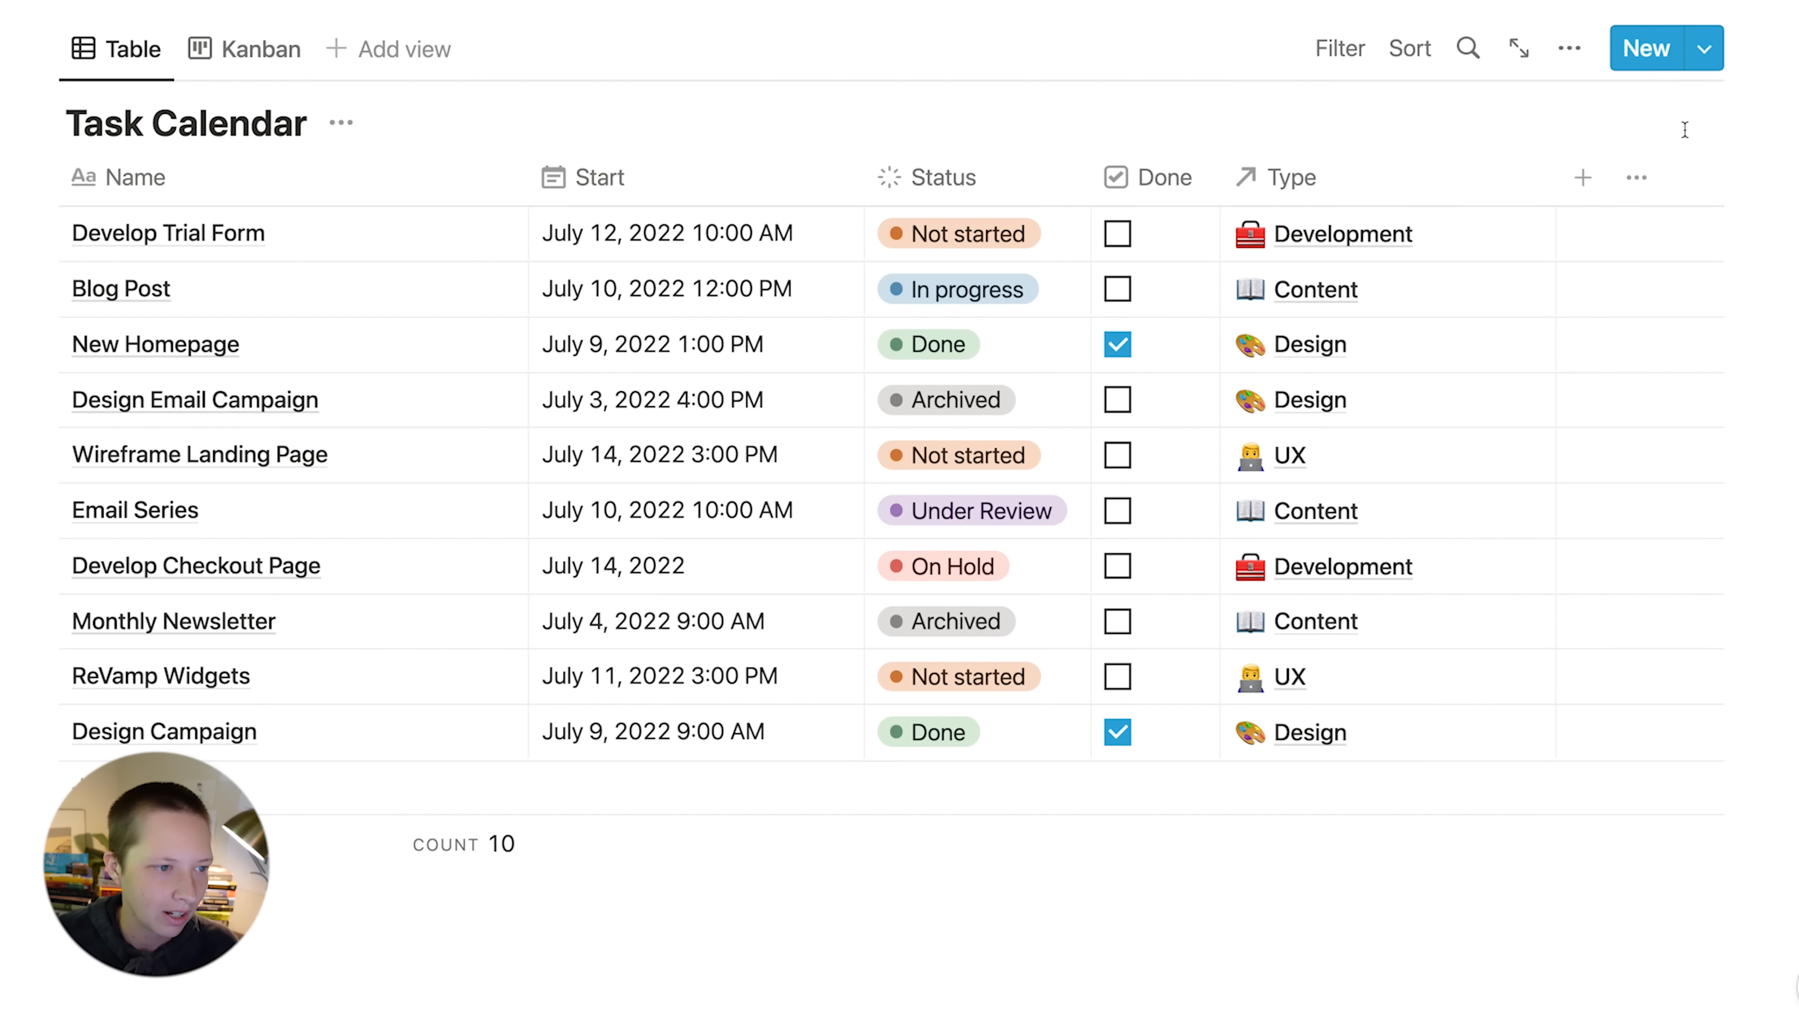
scroll(1522, 426, up, 1)
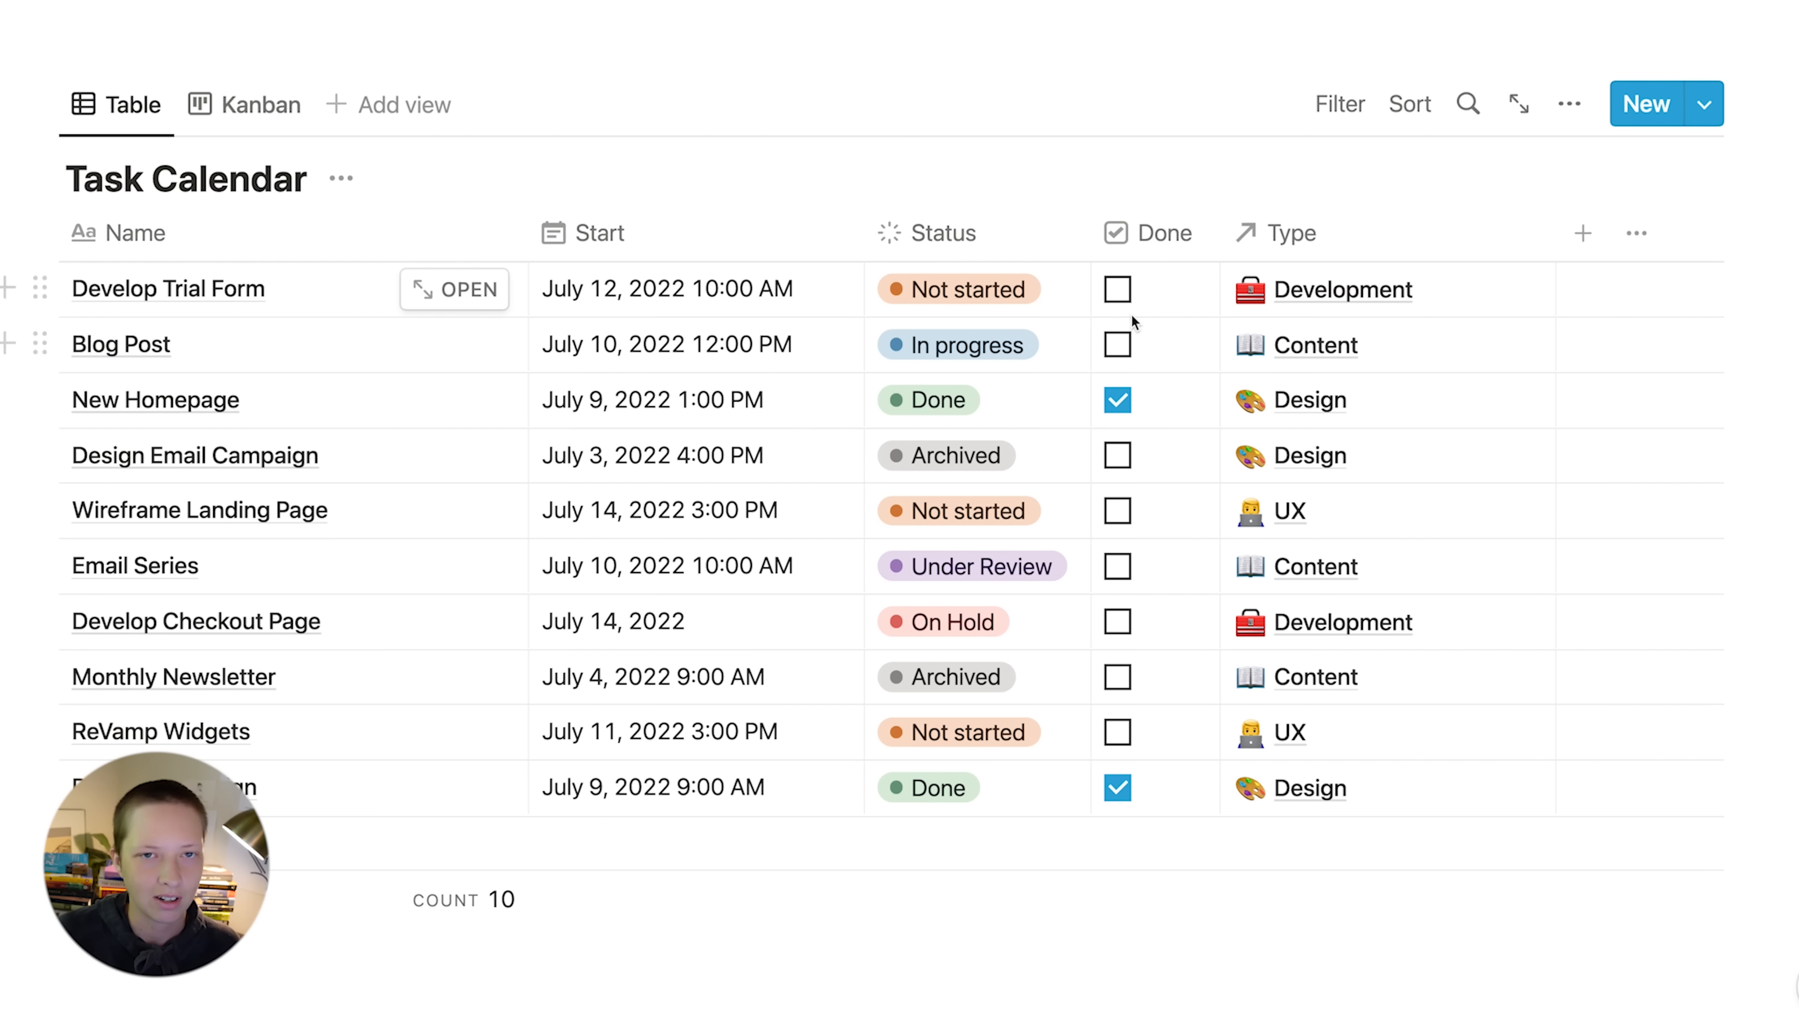
scroll(1131, 321, down, 1)
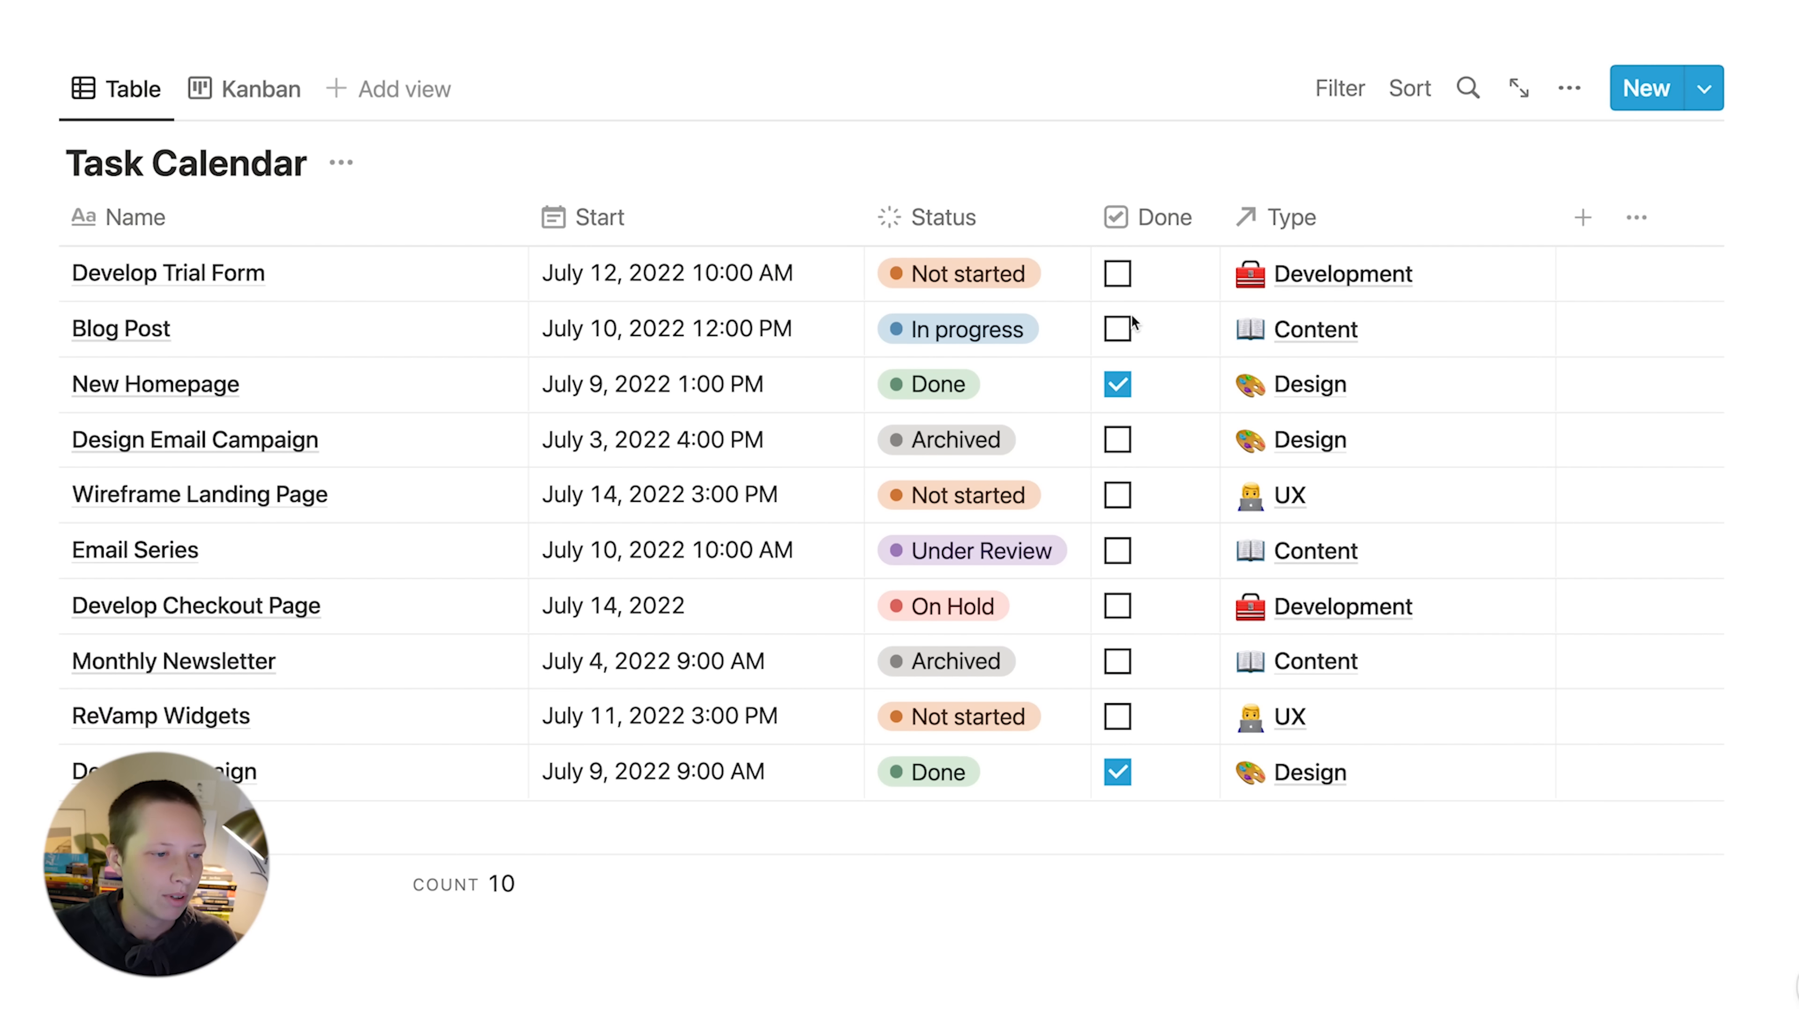
- In the Kanban view's group settings, set Status by to Group and turn on coloured columns
click(263, 92)
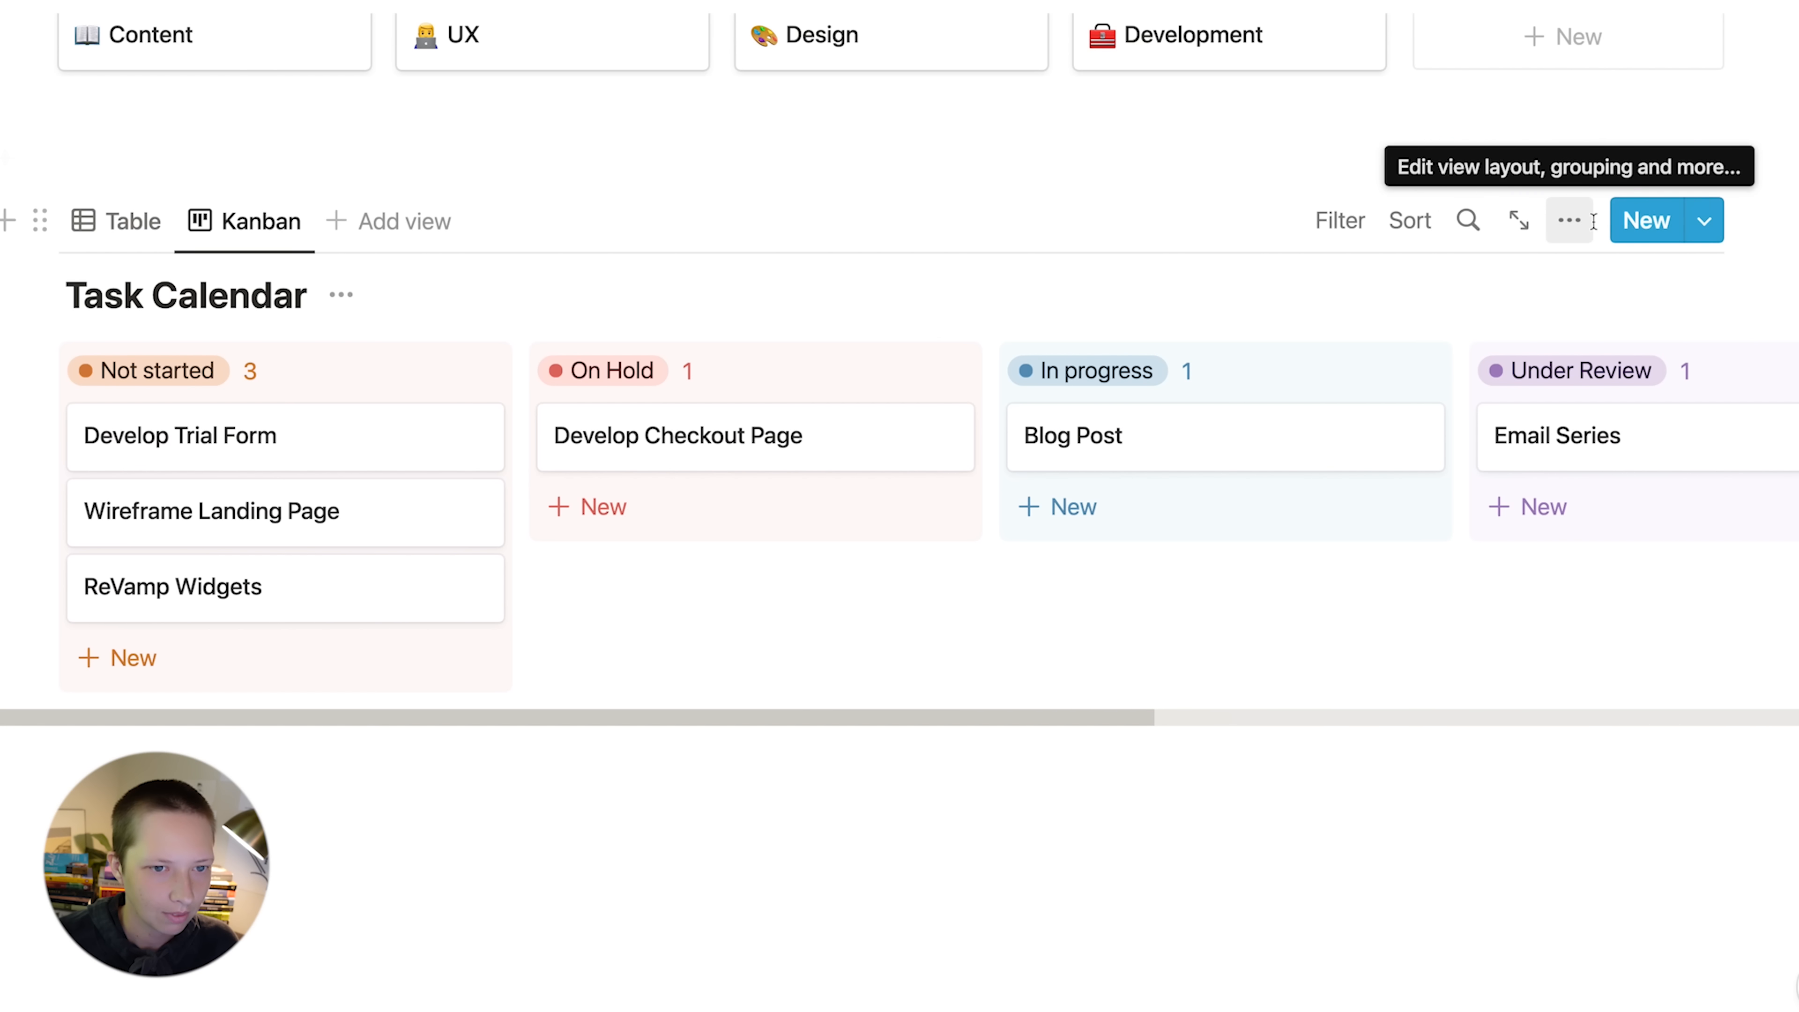
click(1571, 222)
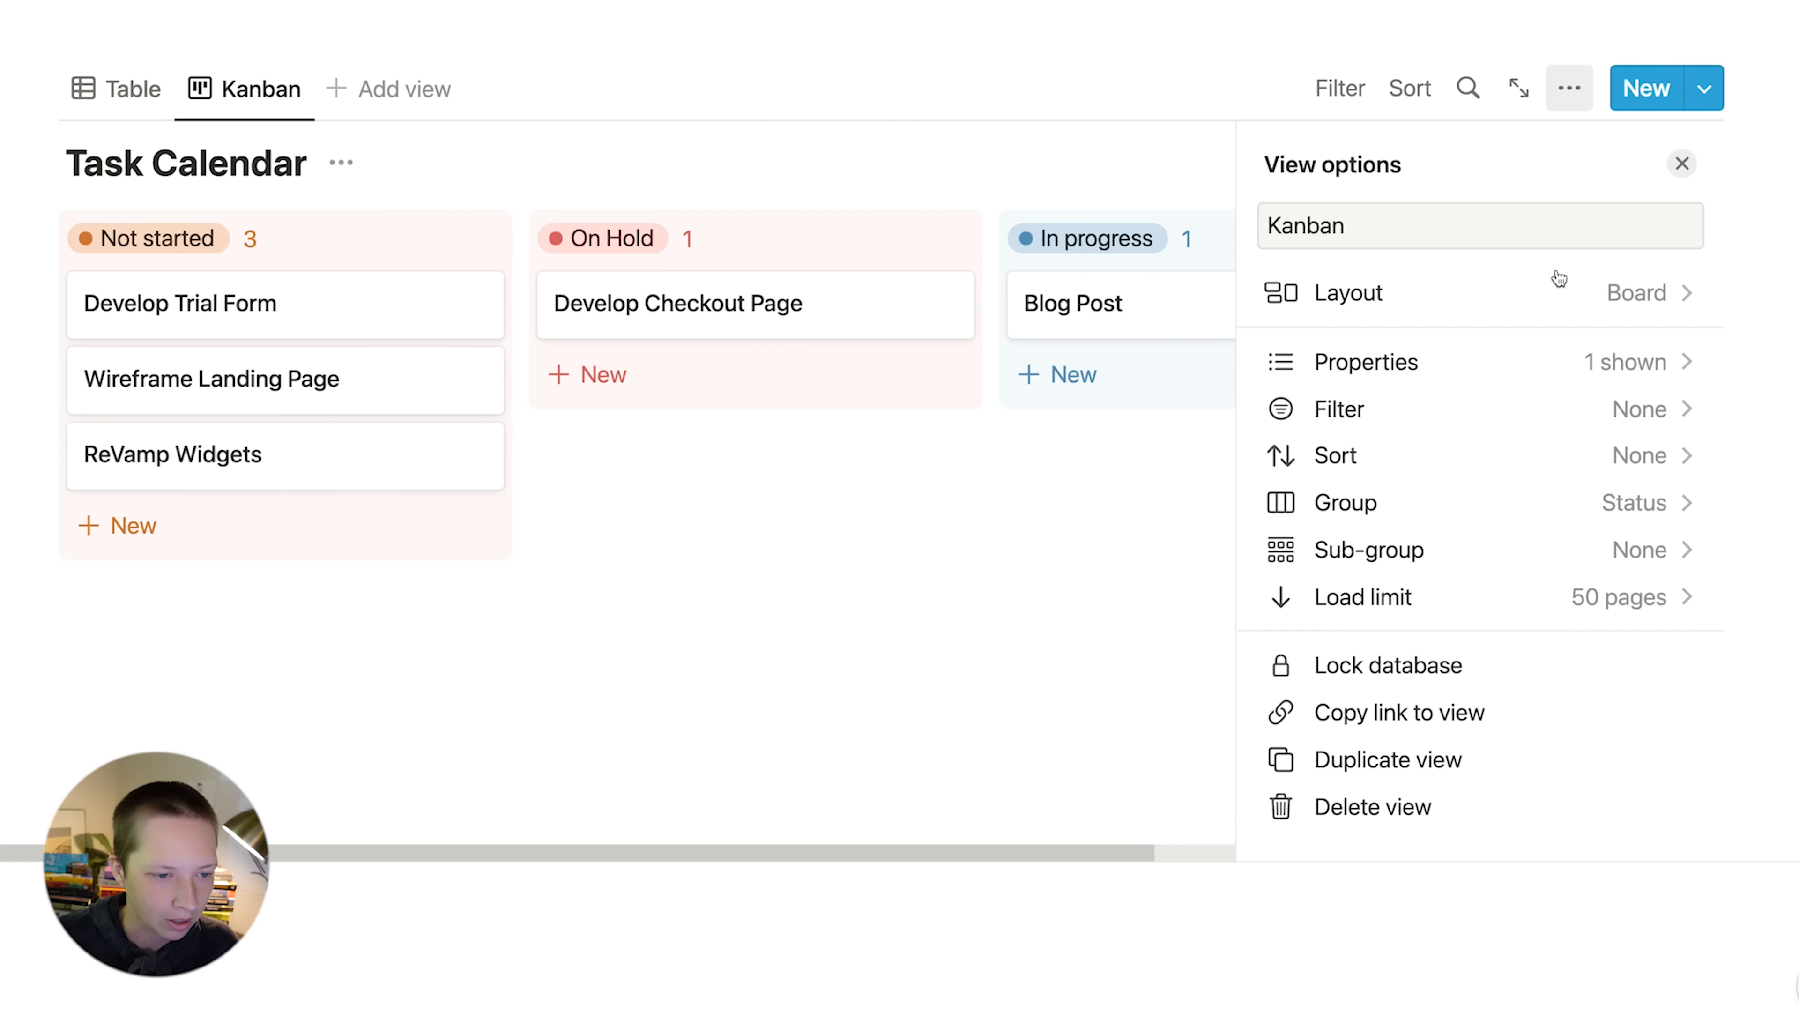
click(1378, 306)
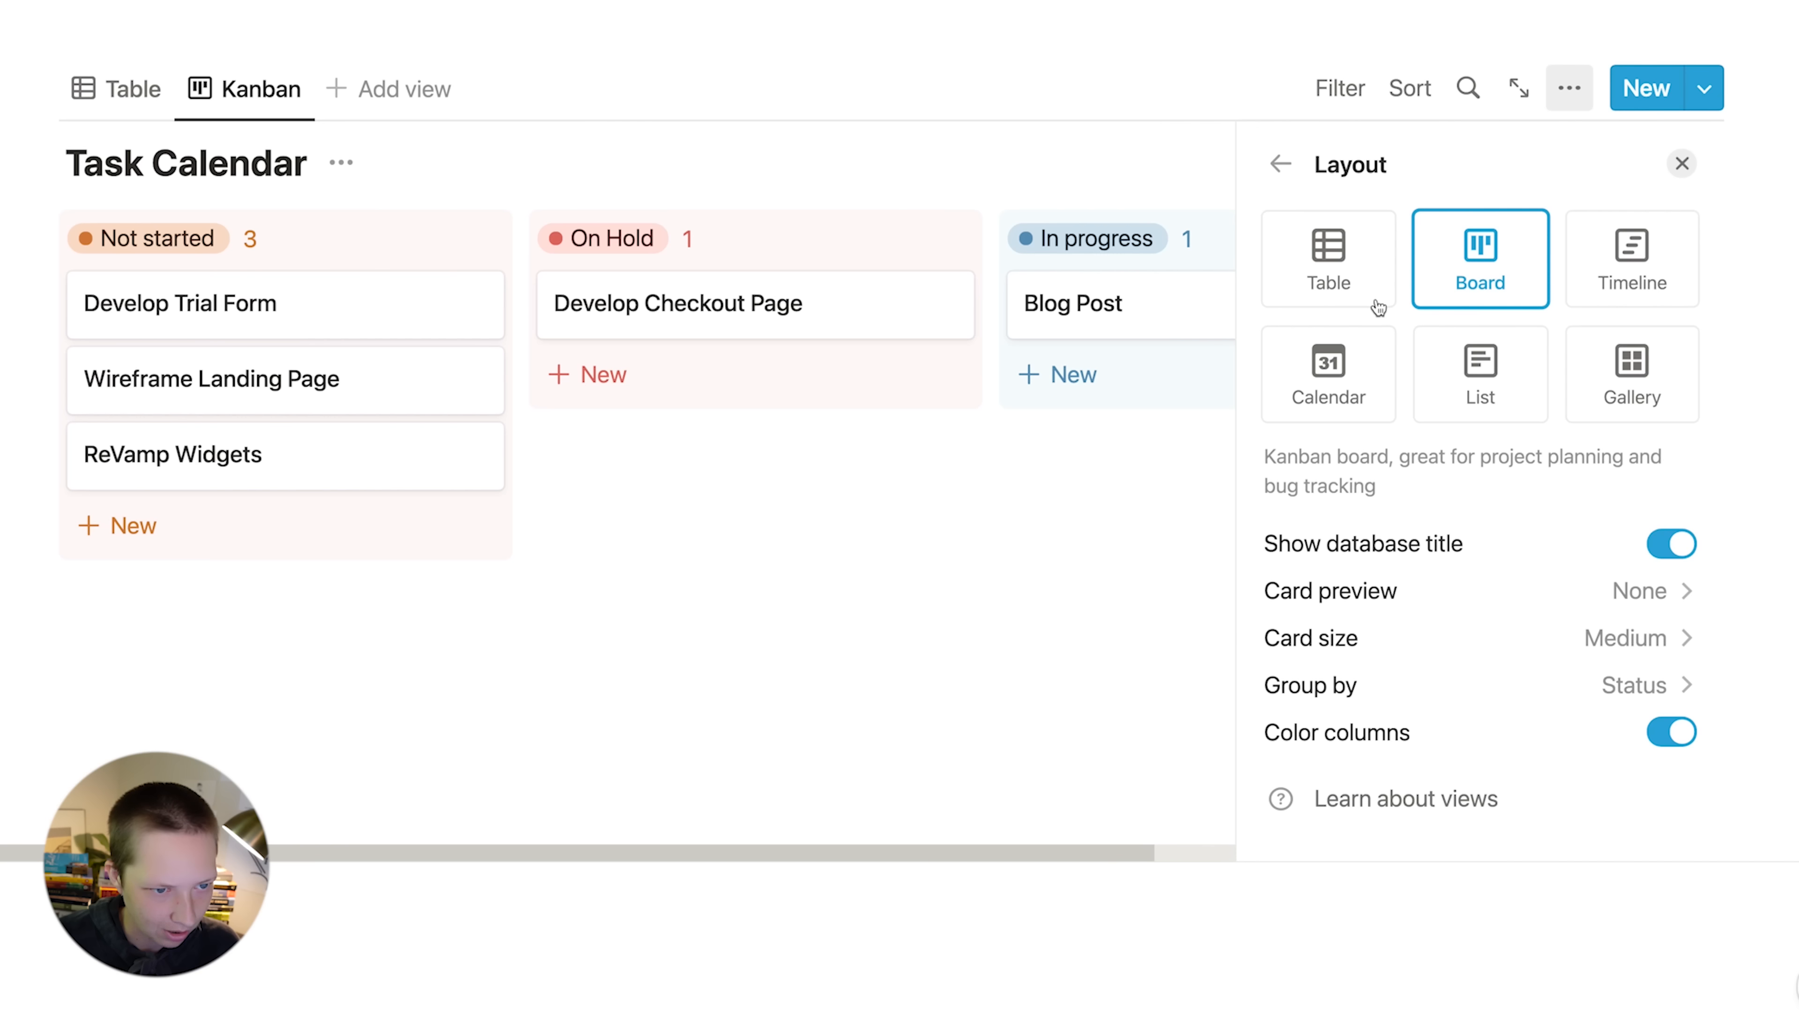
click(1588, 702)
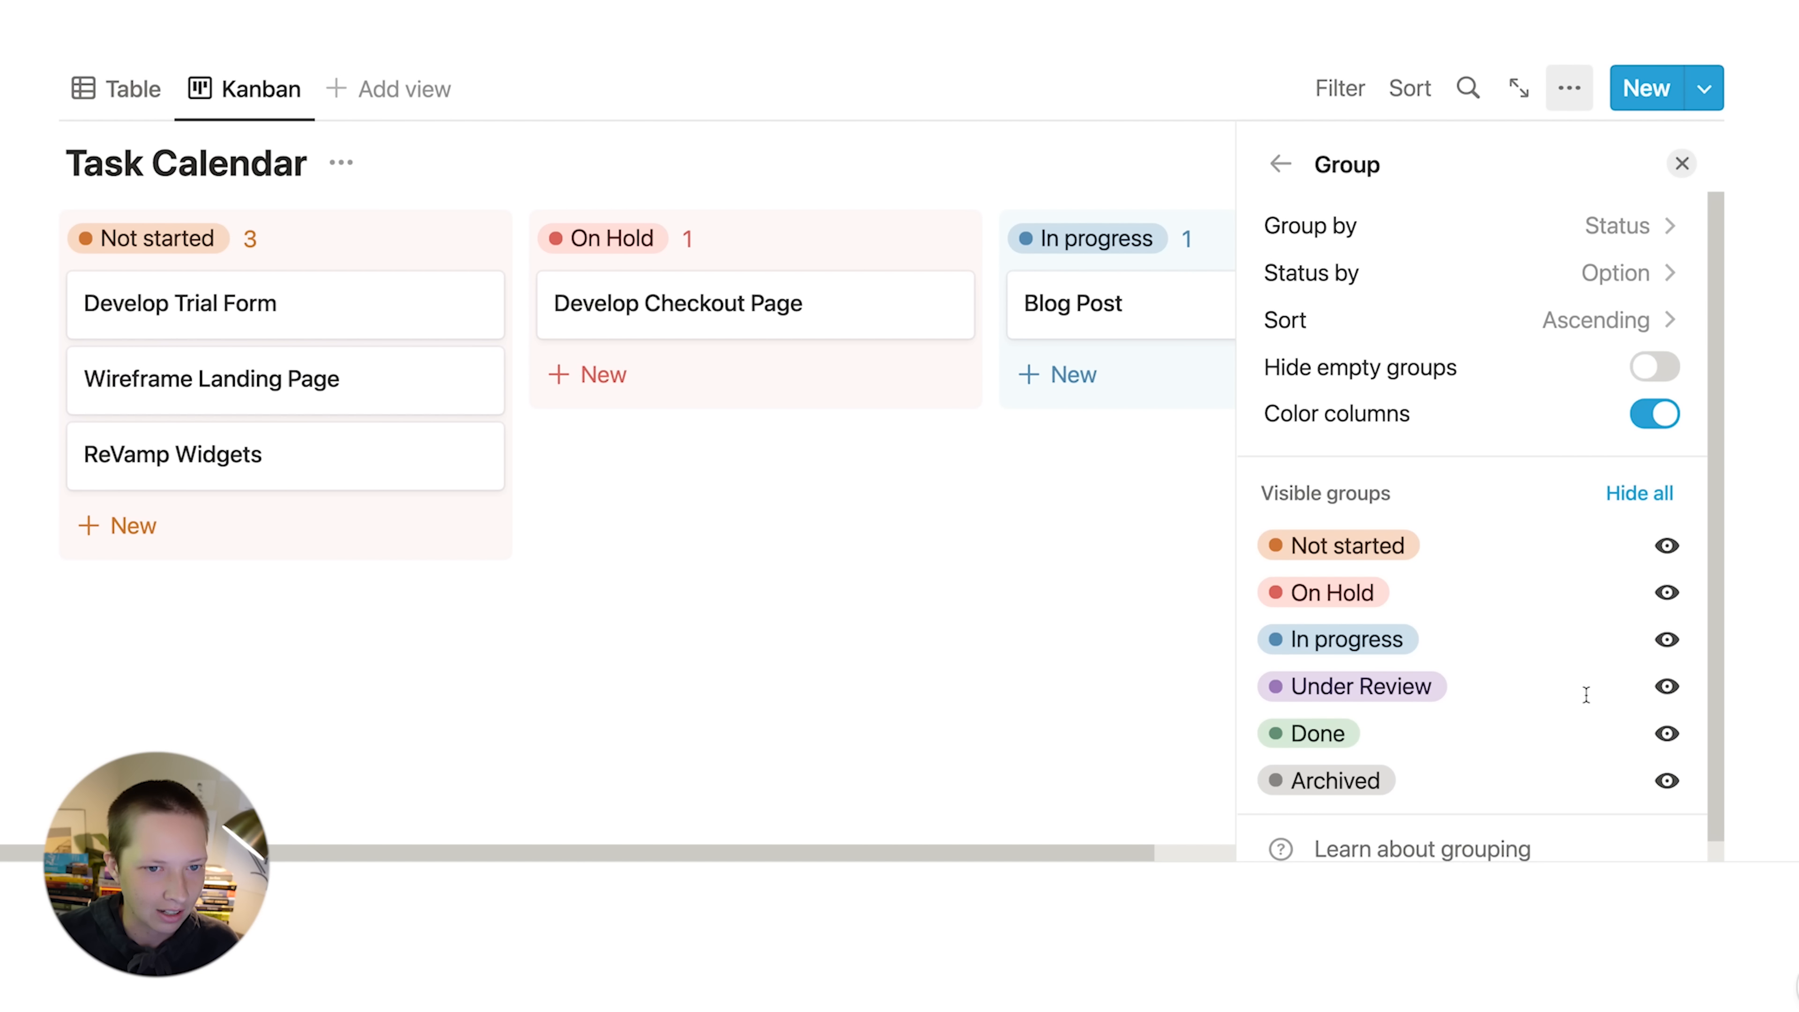
scroll(1446, 483, down, 1)
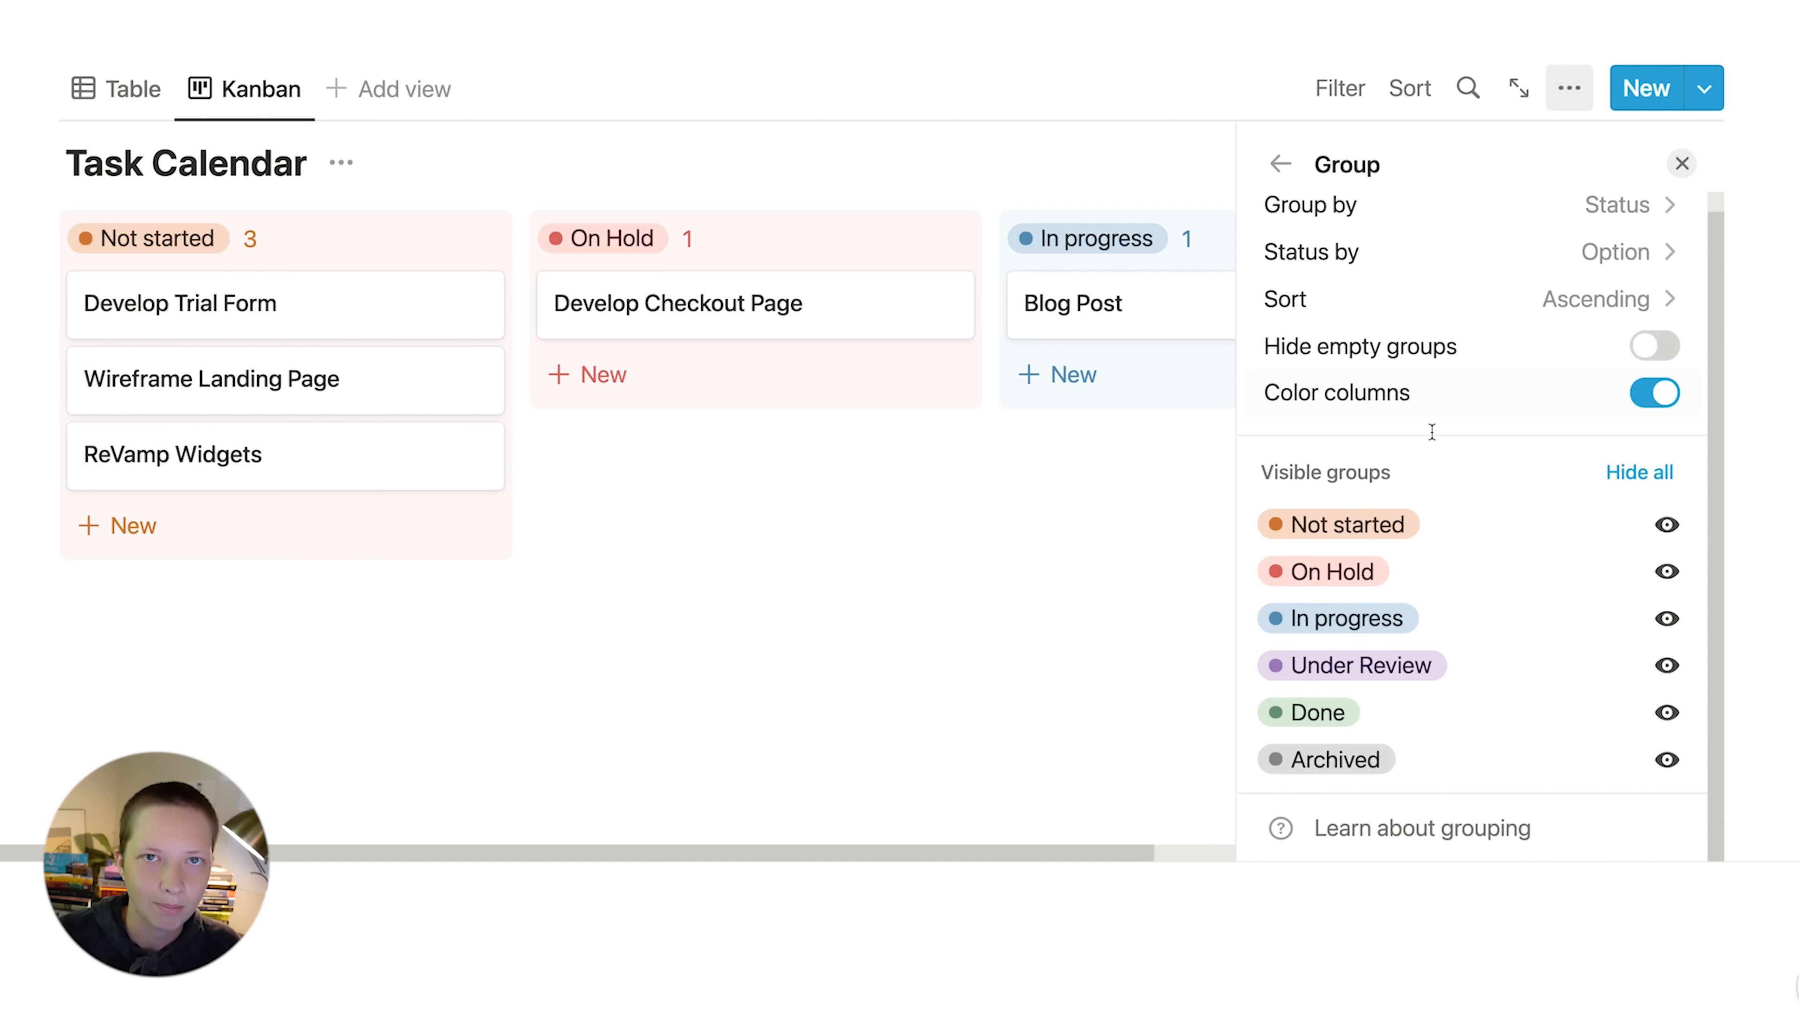
scroll(1413, 340, up, 1)
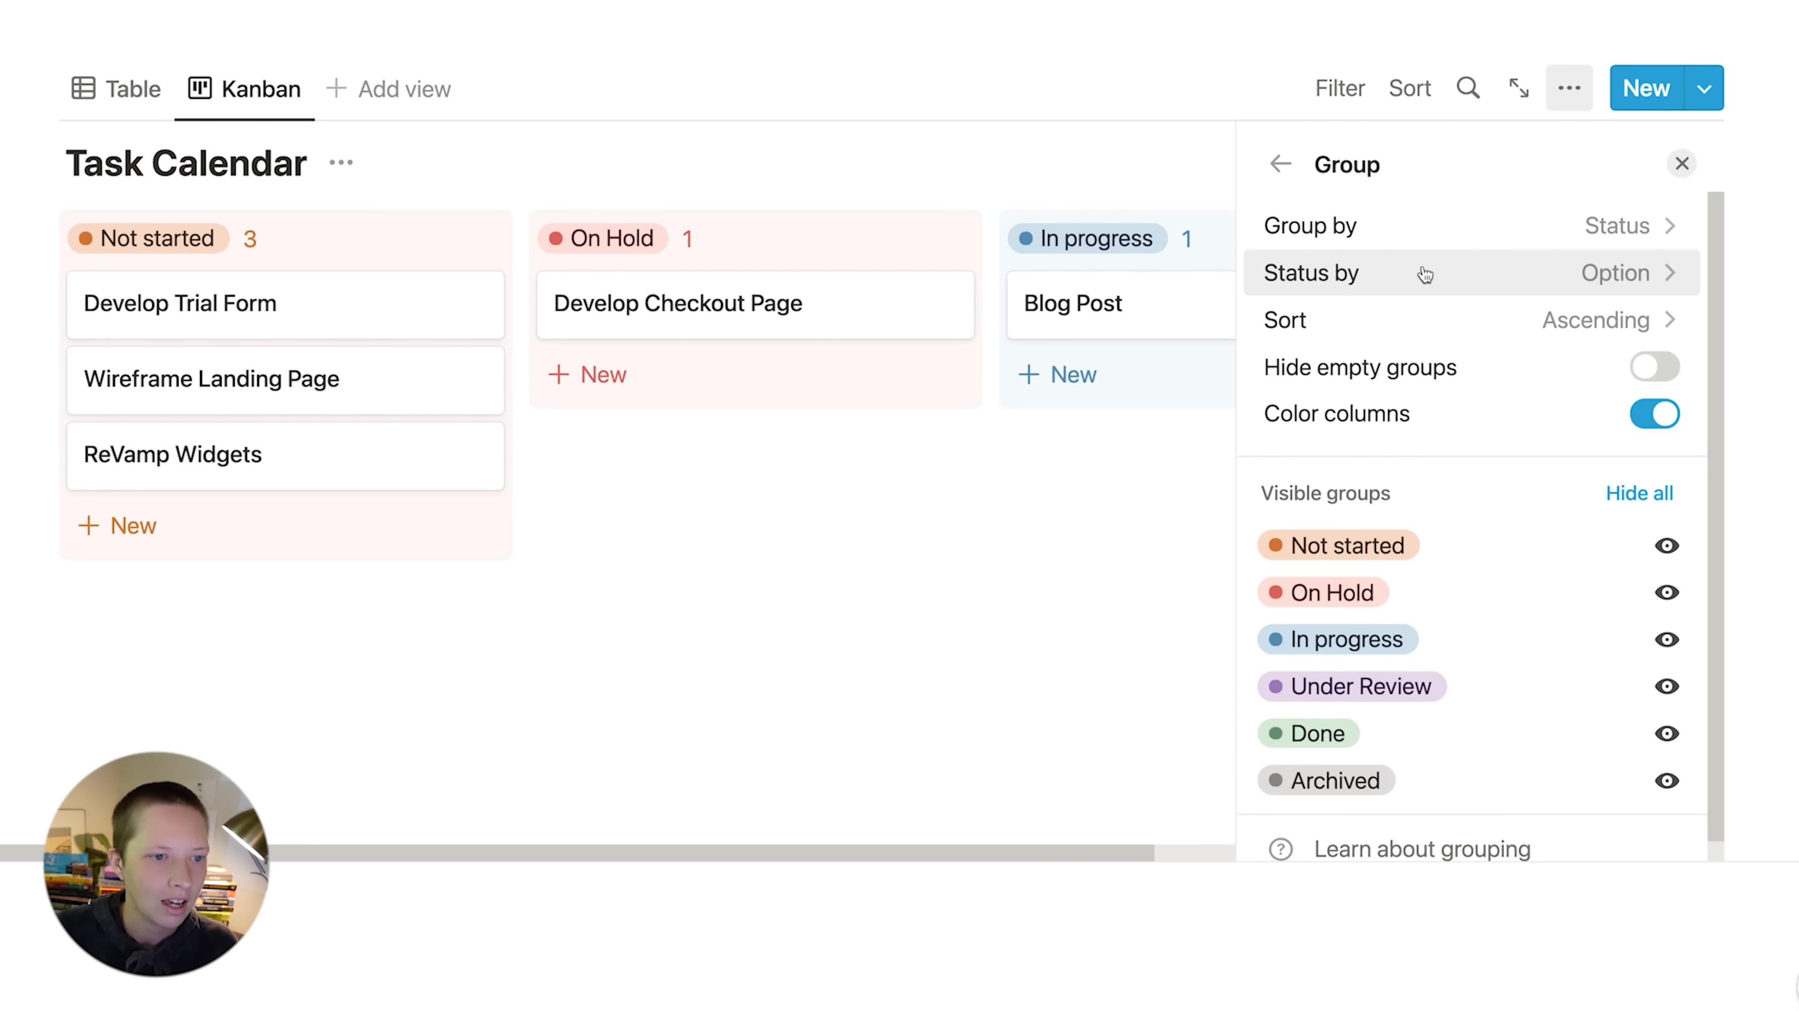
click(1429, 273)
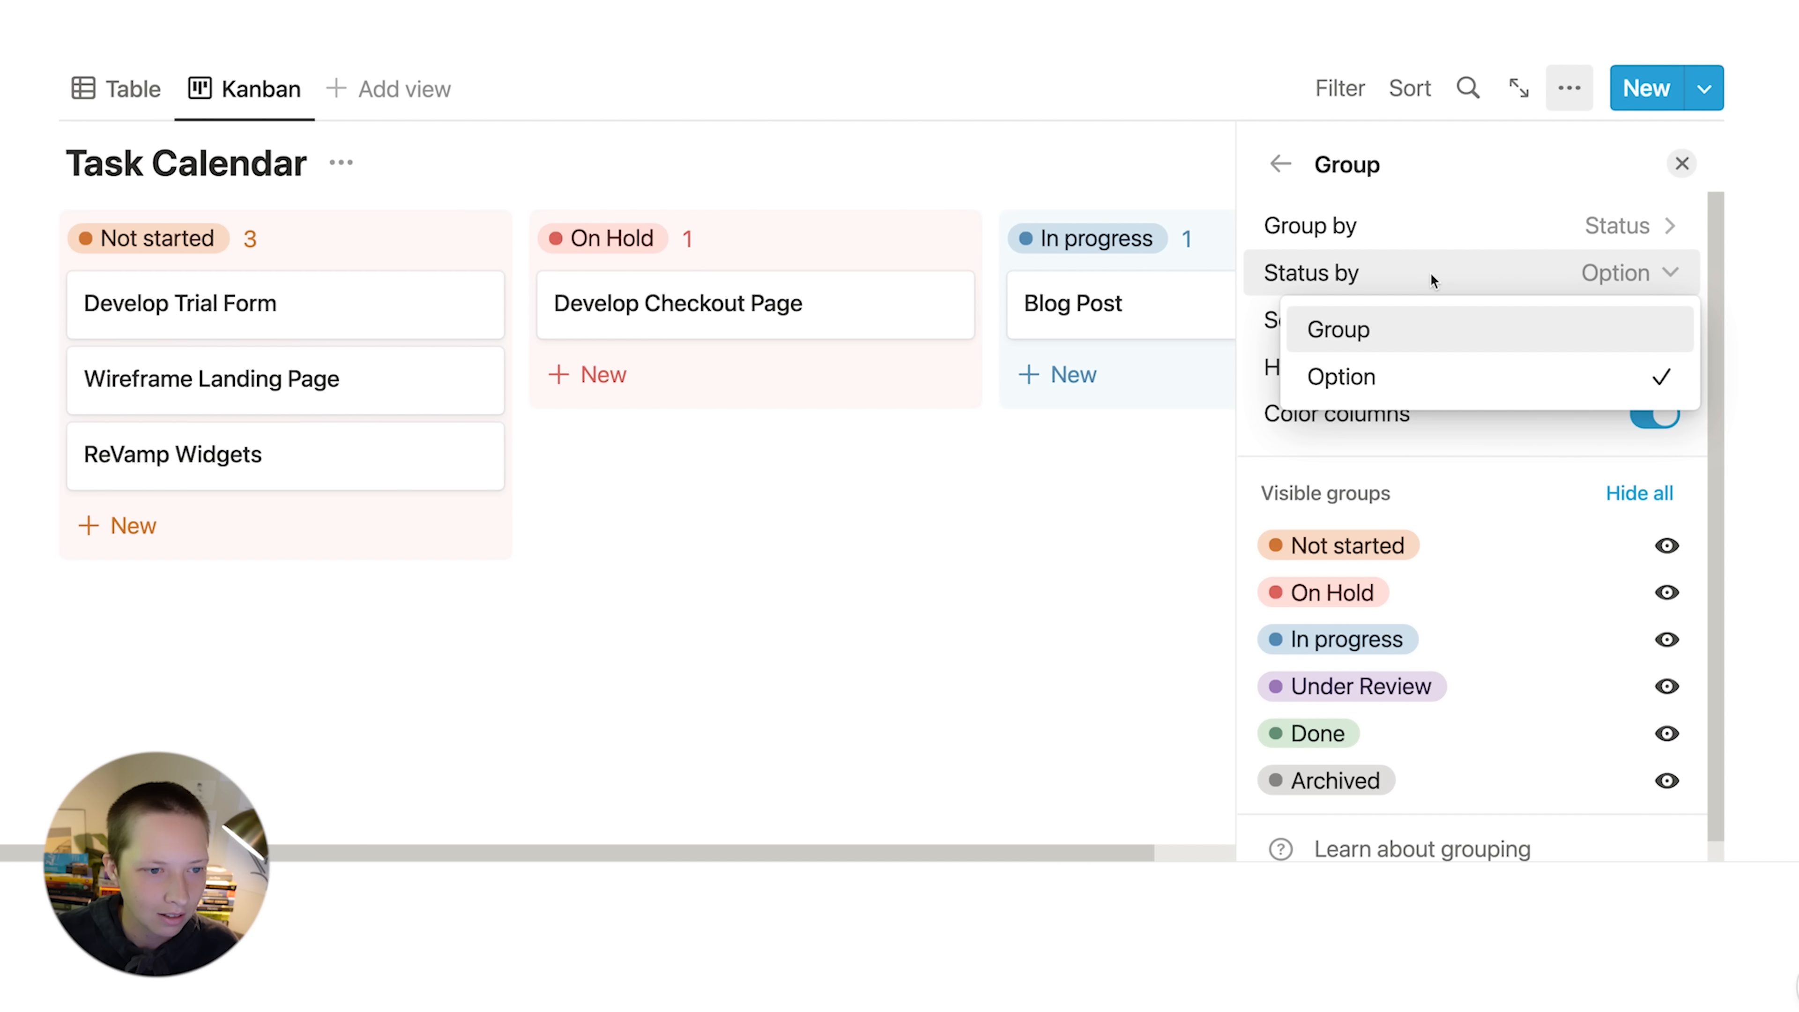
click(1387, 334)
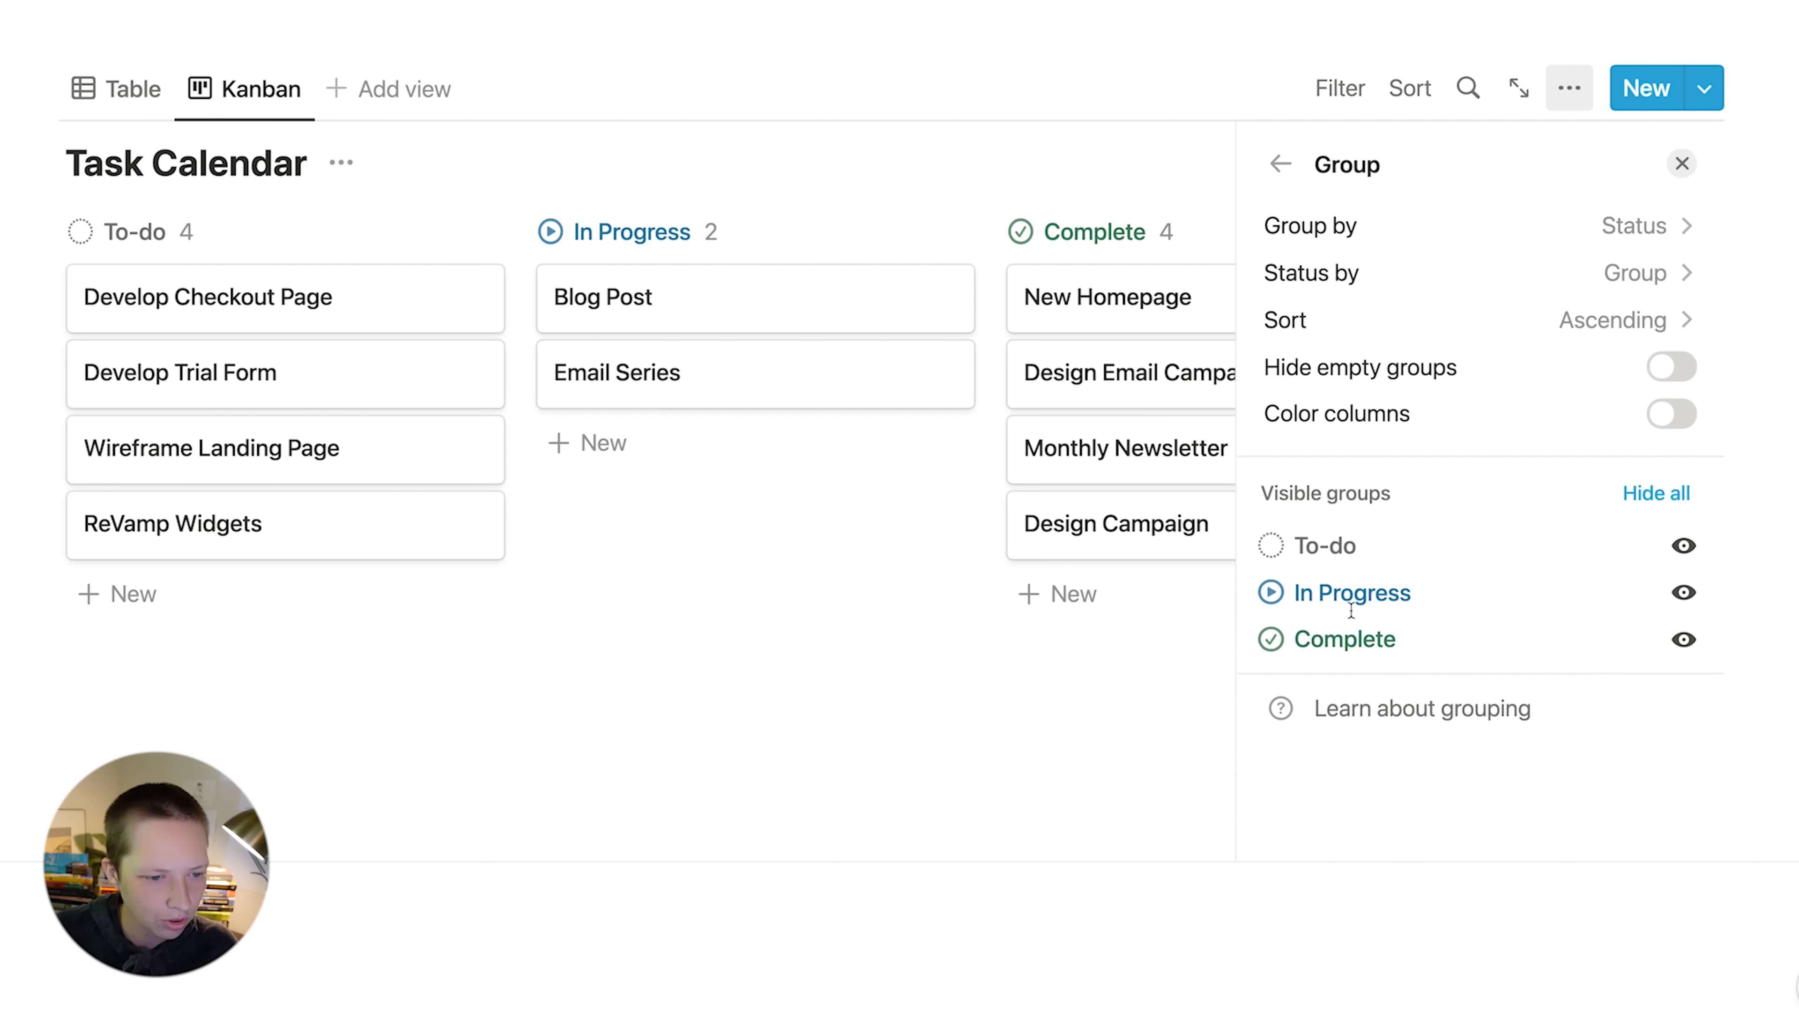
click(1672, 415)
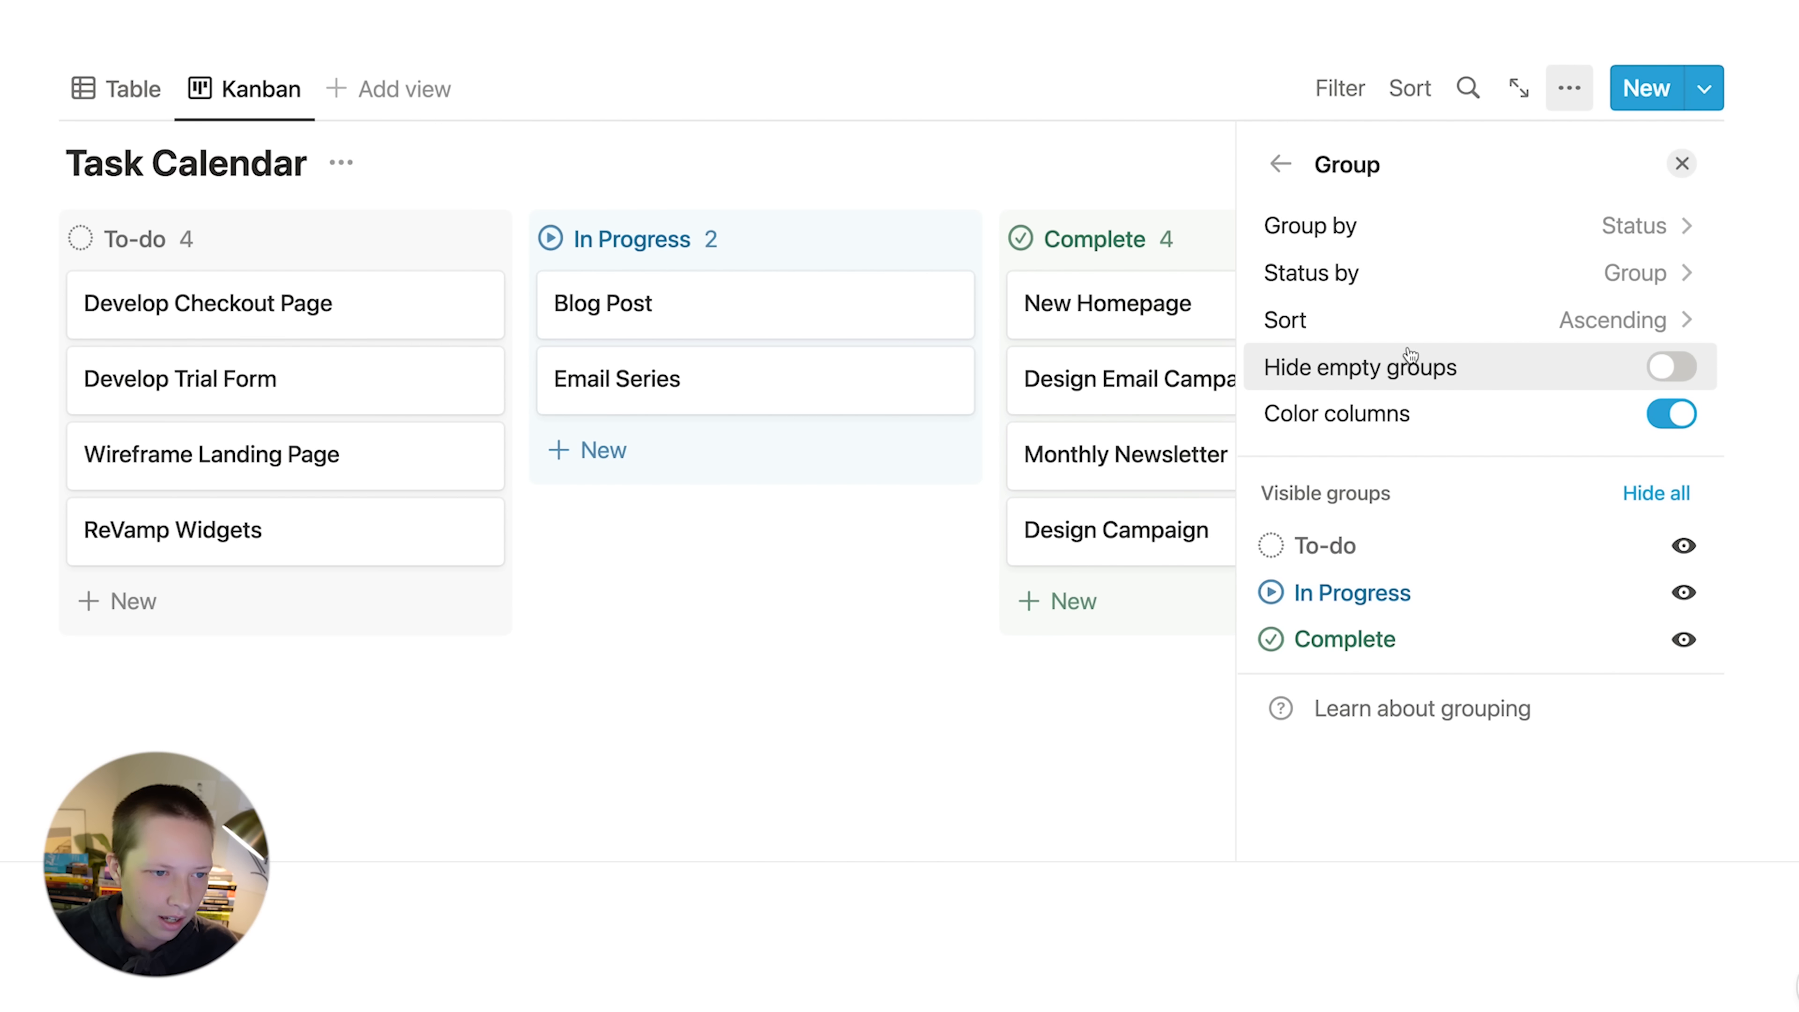
- Set the Kanban group sort order to Manual and close the view settings
click(1351, 336)
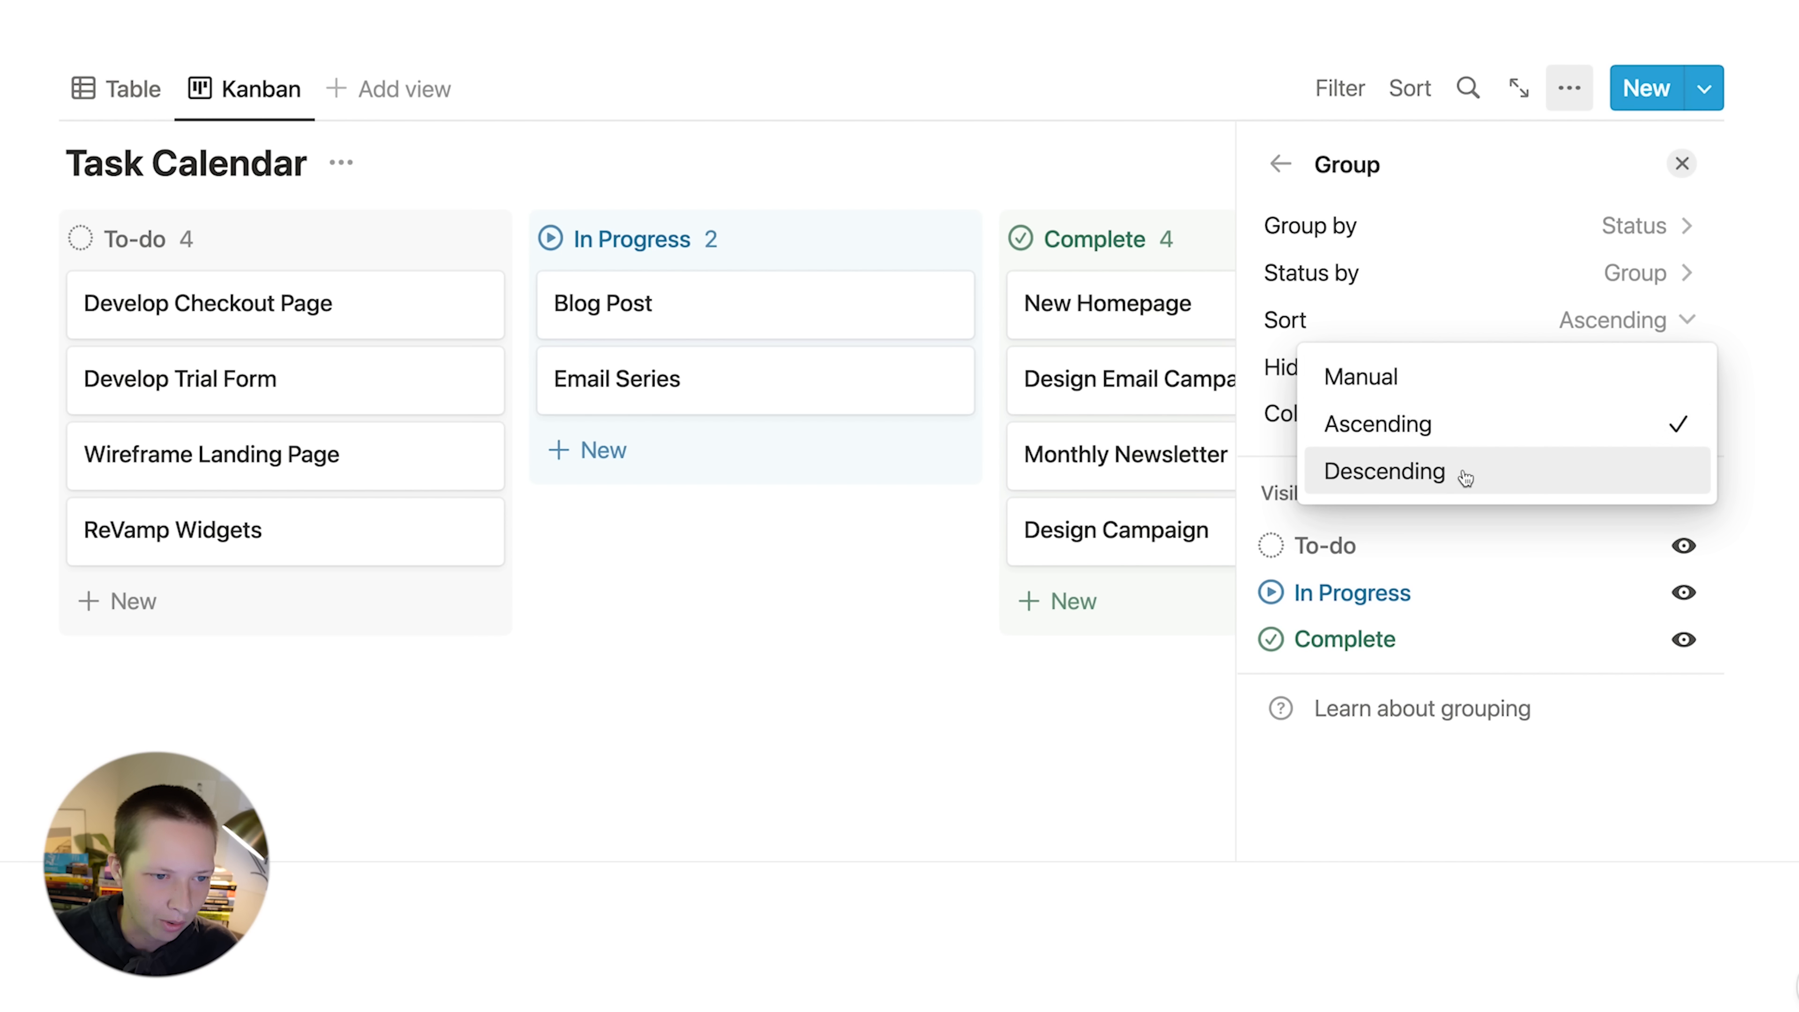
click(1393, 392)
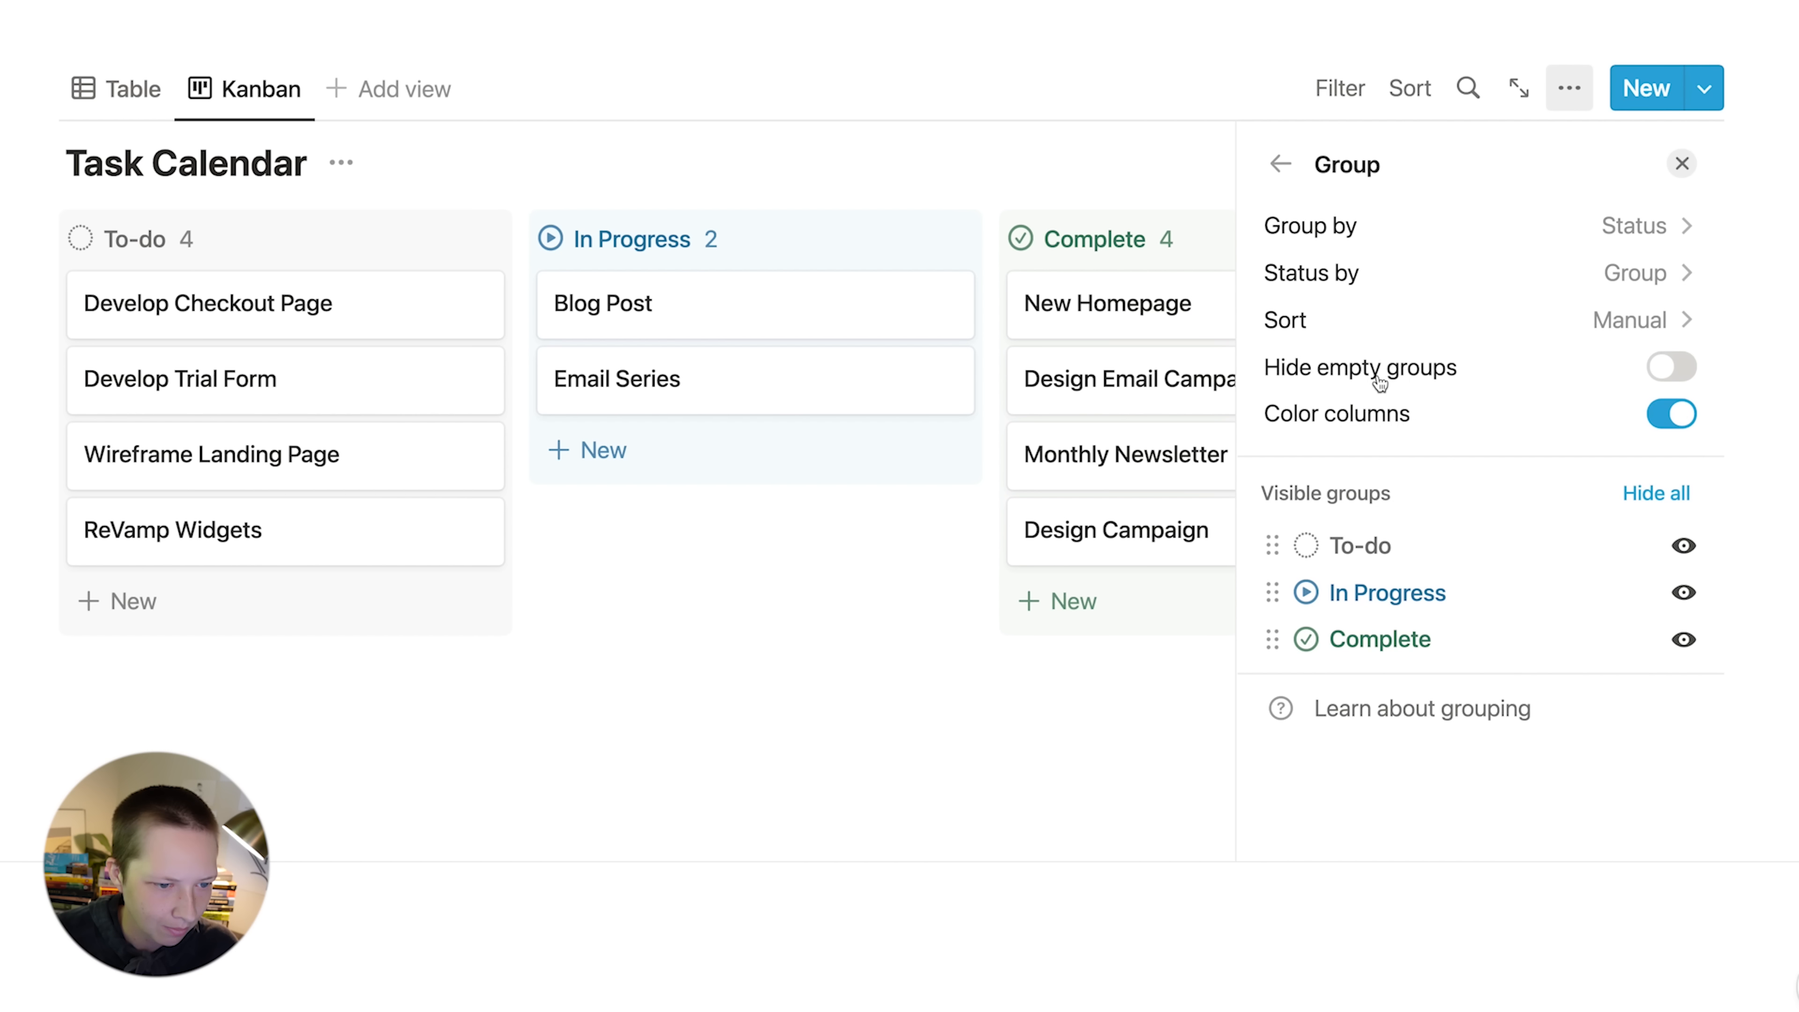
click(1268, 594)
drag(1273, 641, 1268, 580)
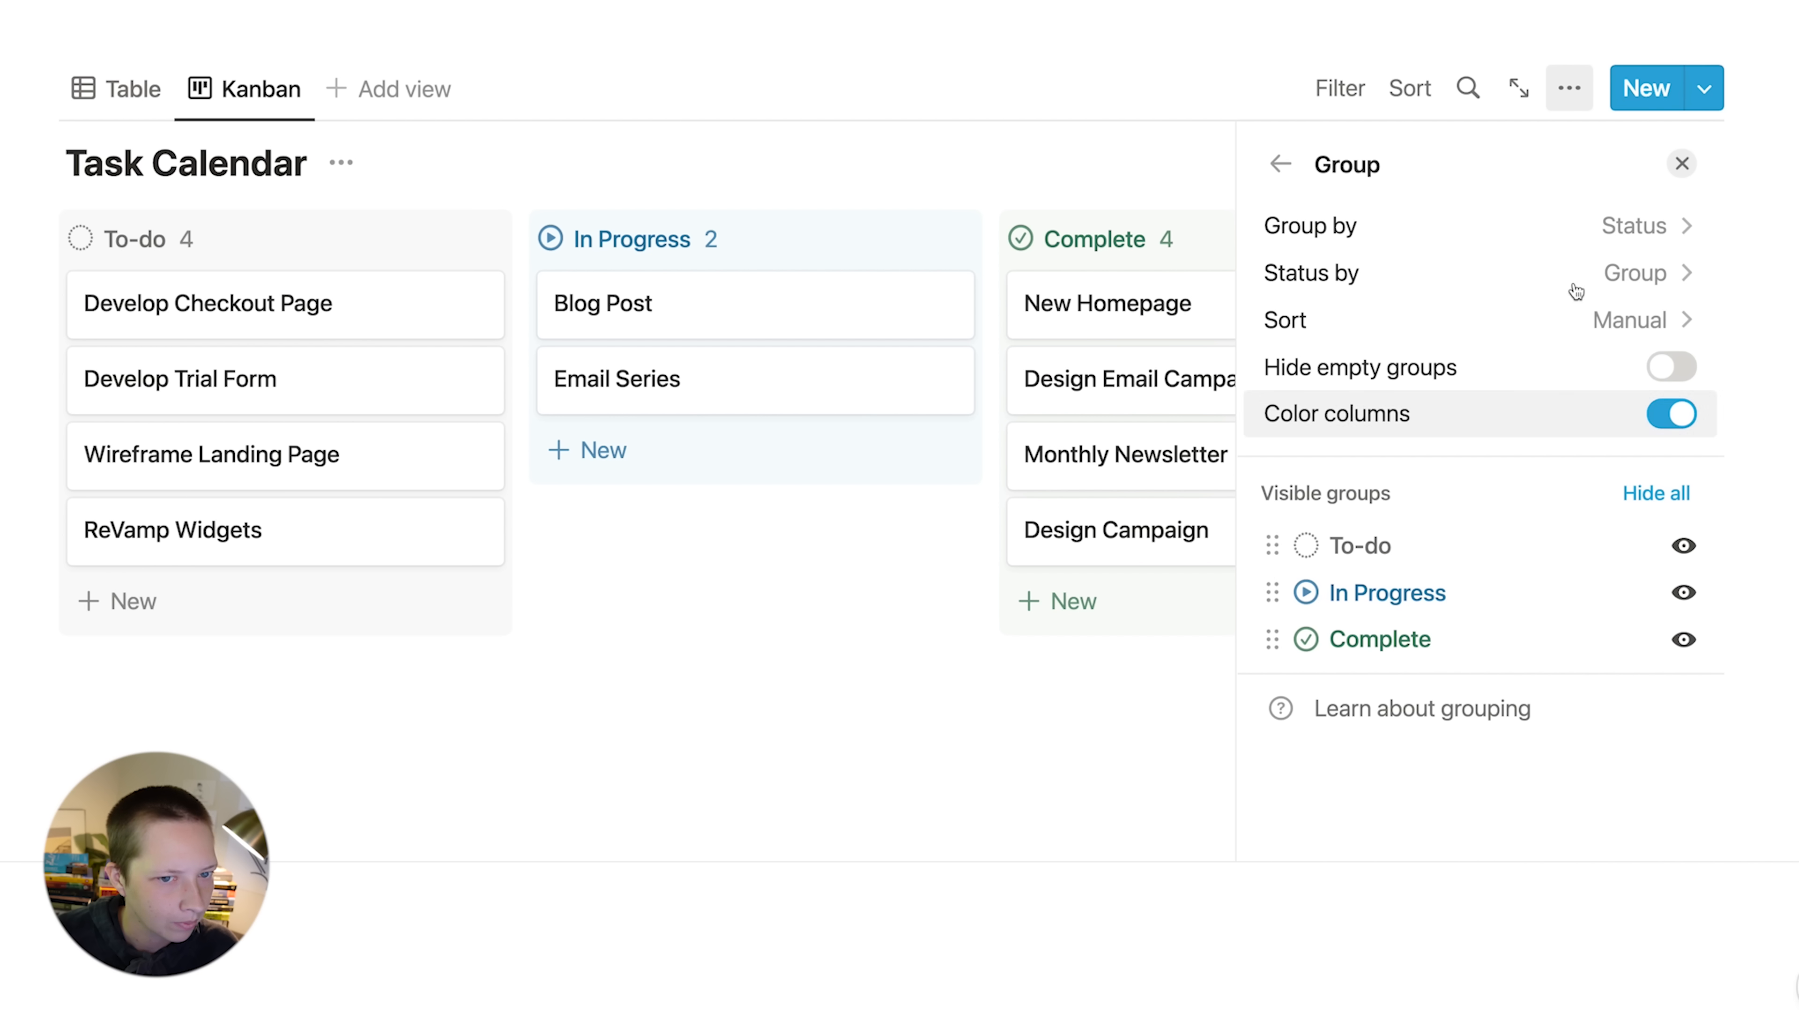
click(1682, 164)
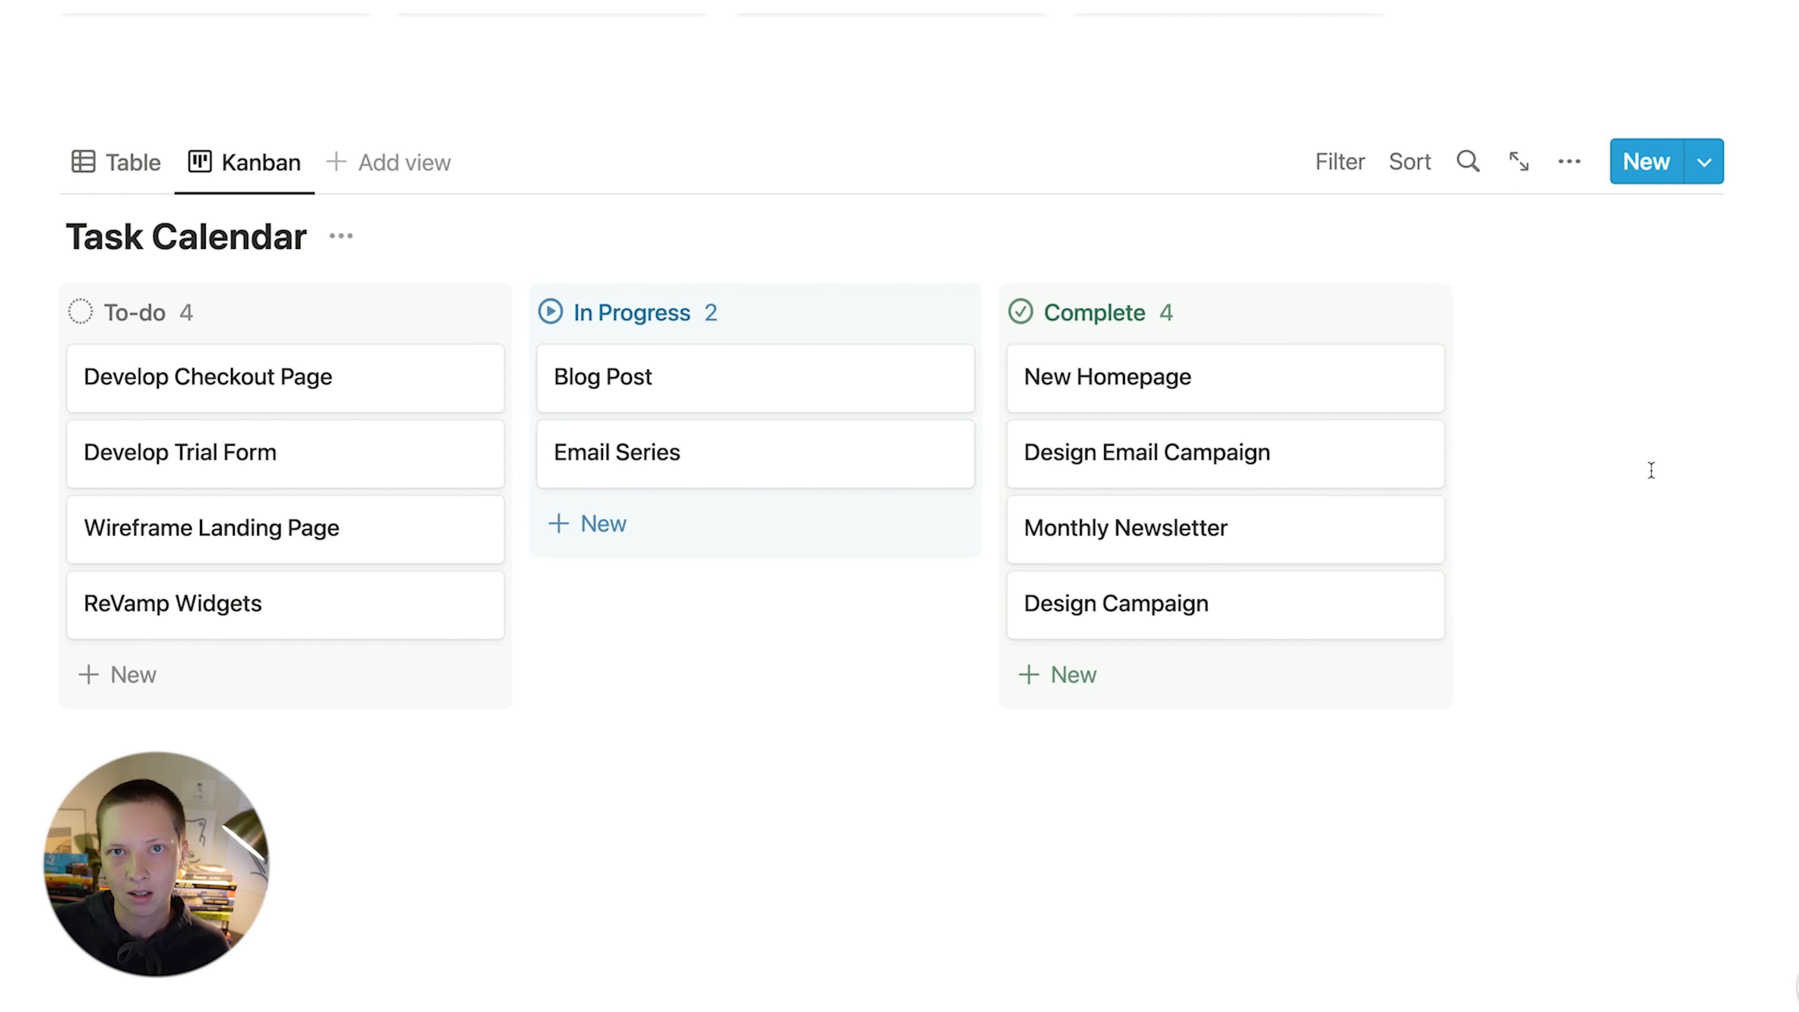
- Show the Status property on the Kanban board's cards
click(1568, 162)
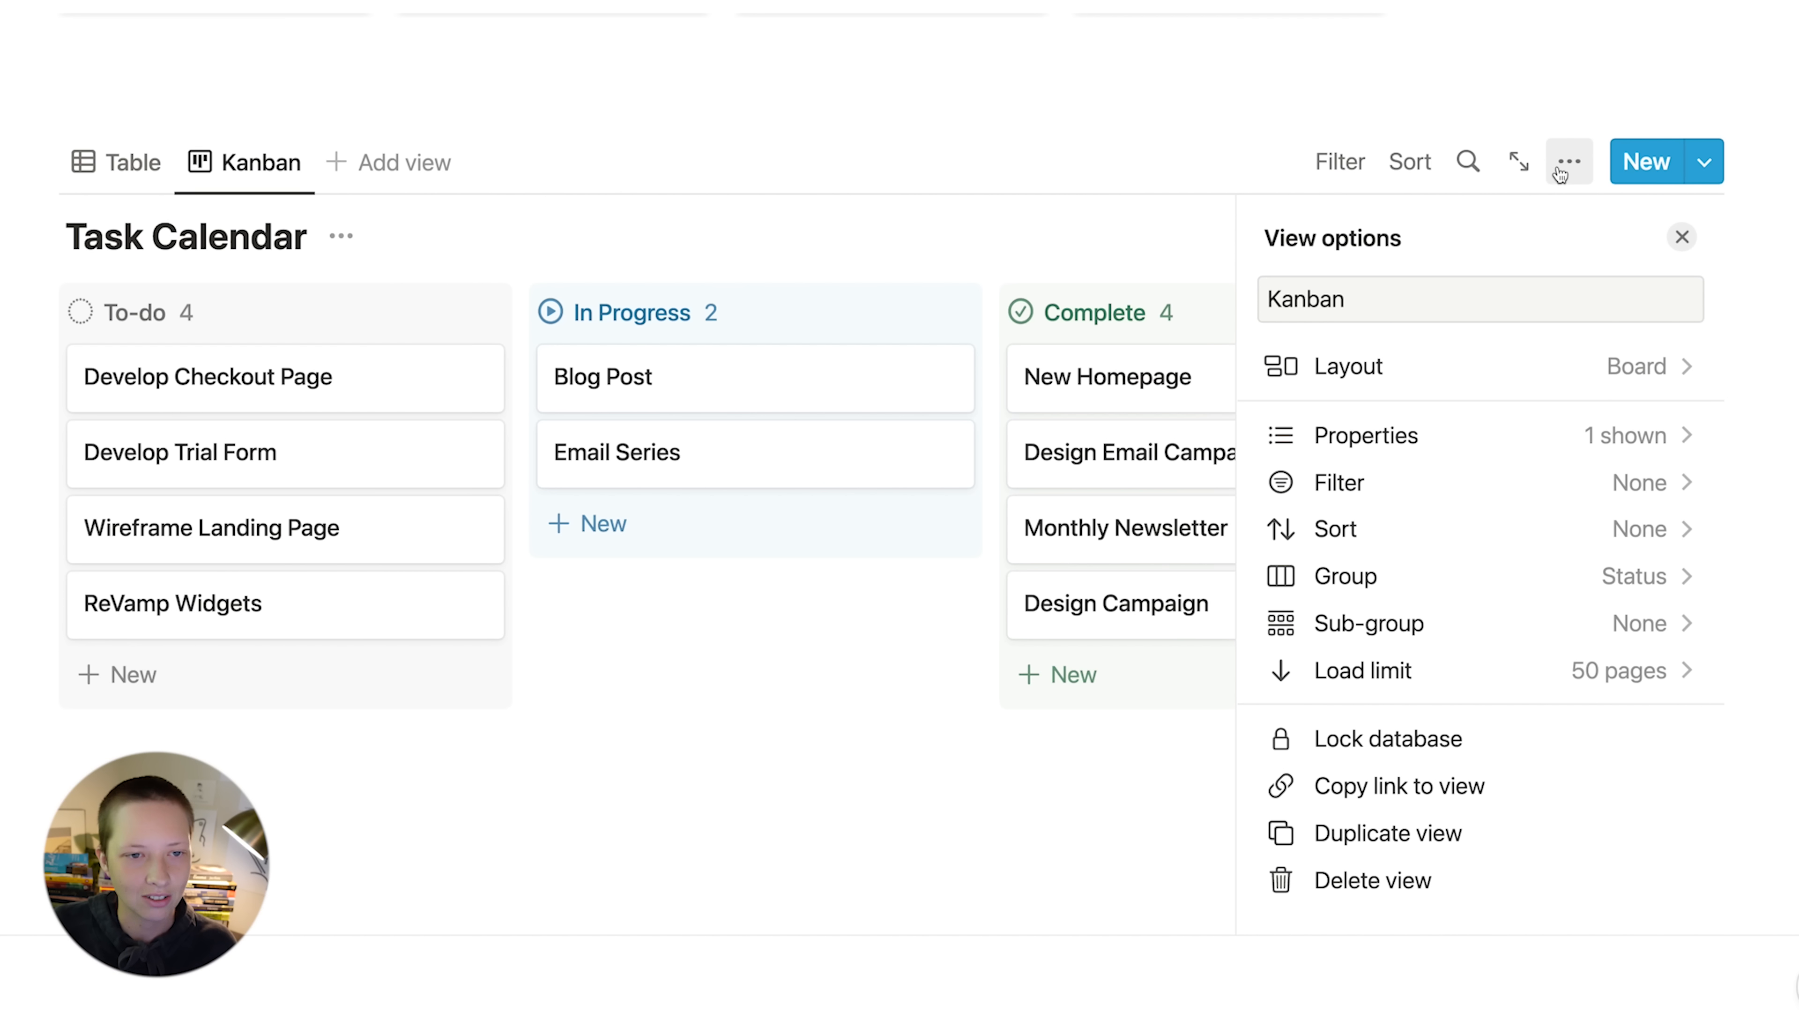
click(1447, 442)
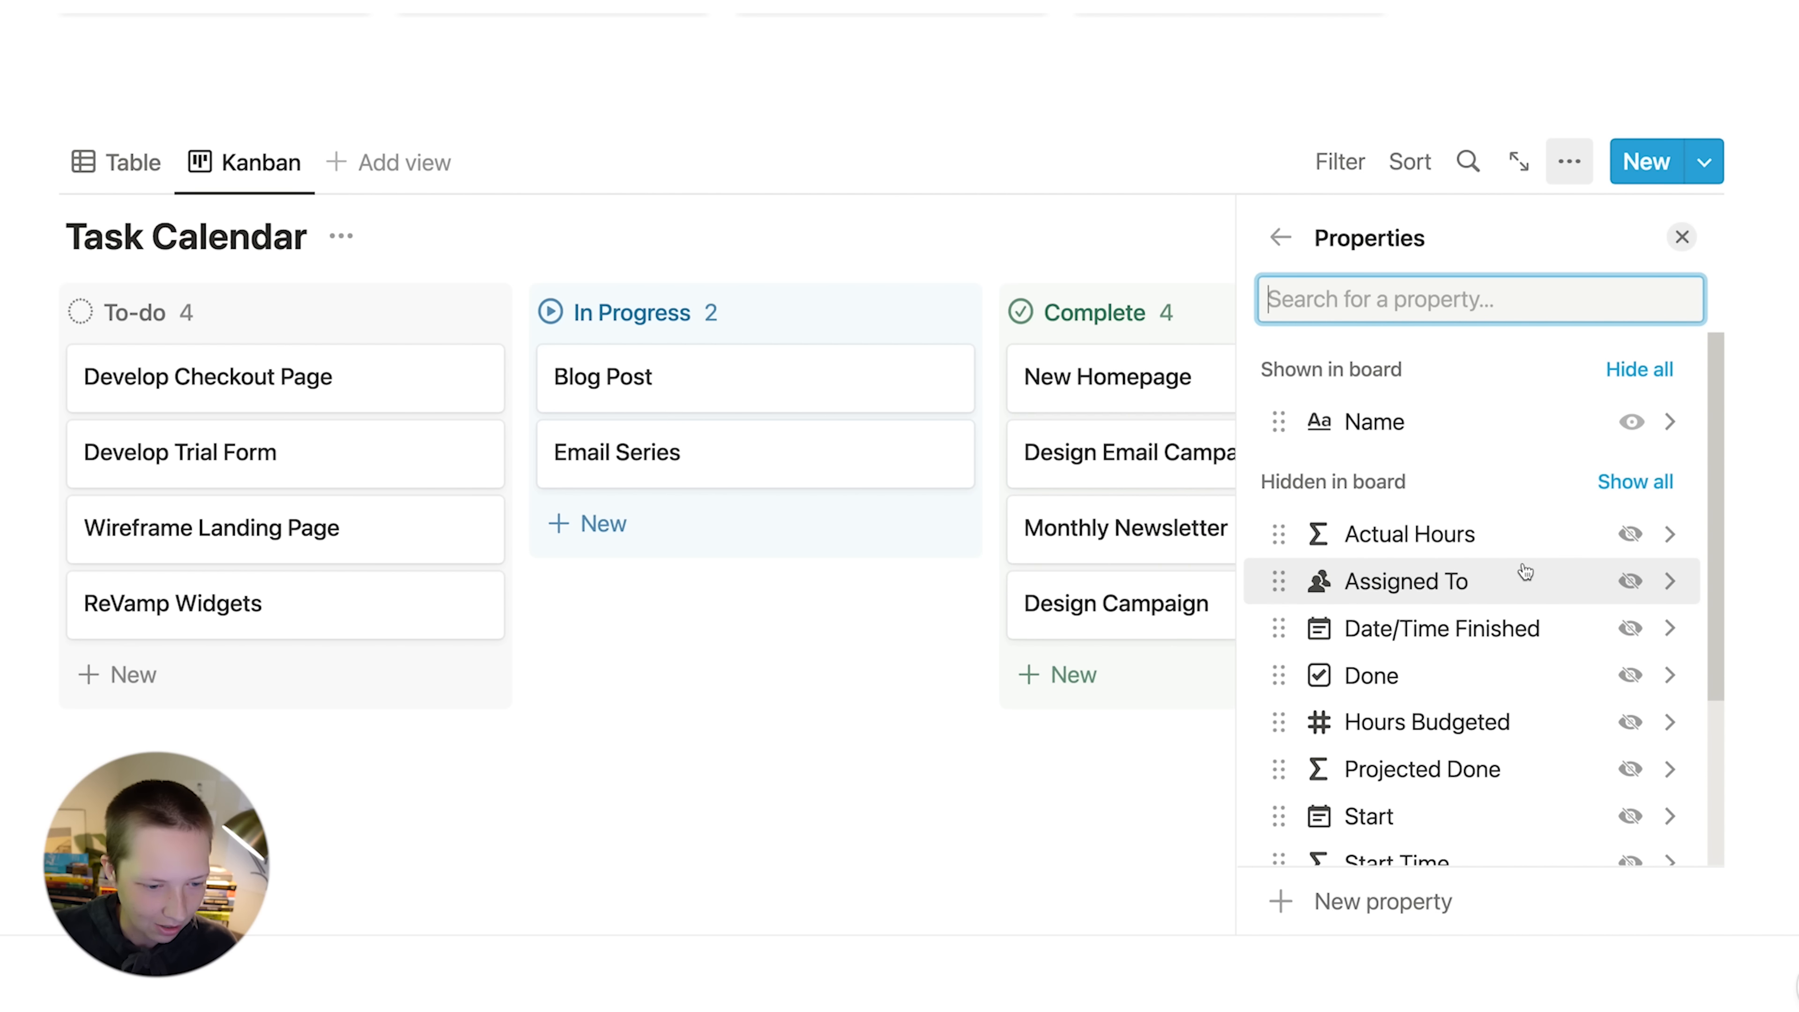
scroll(1522, 575, down, 5)
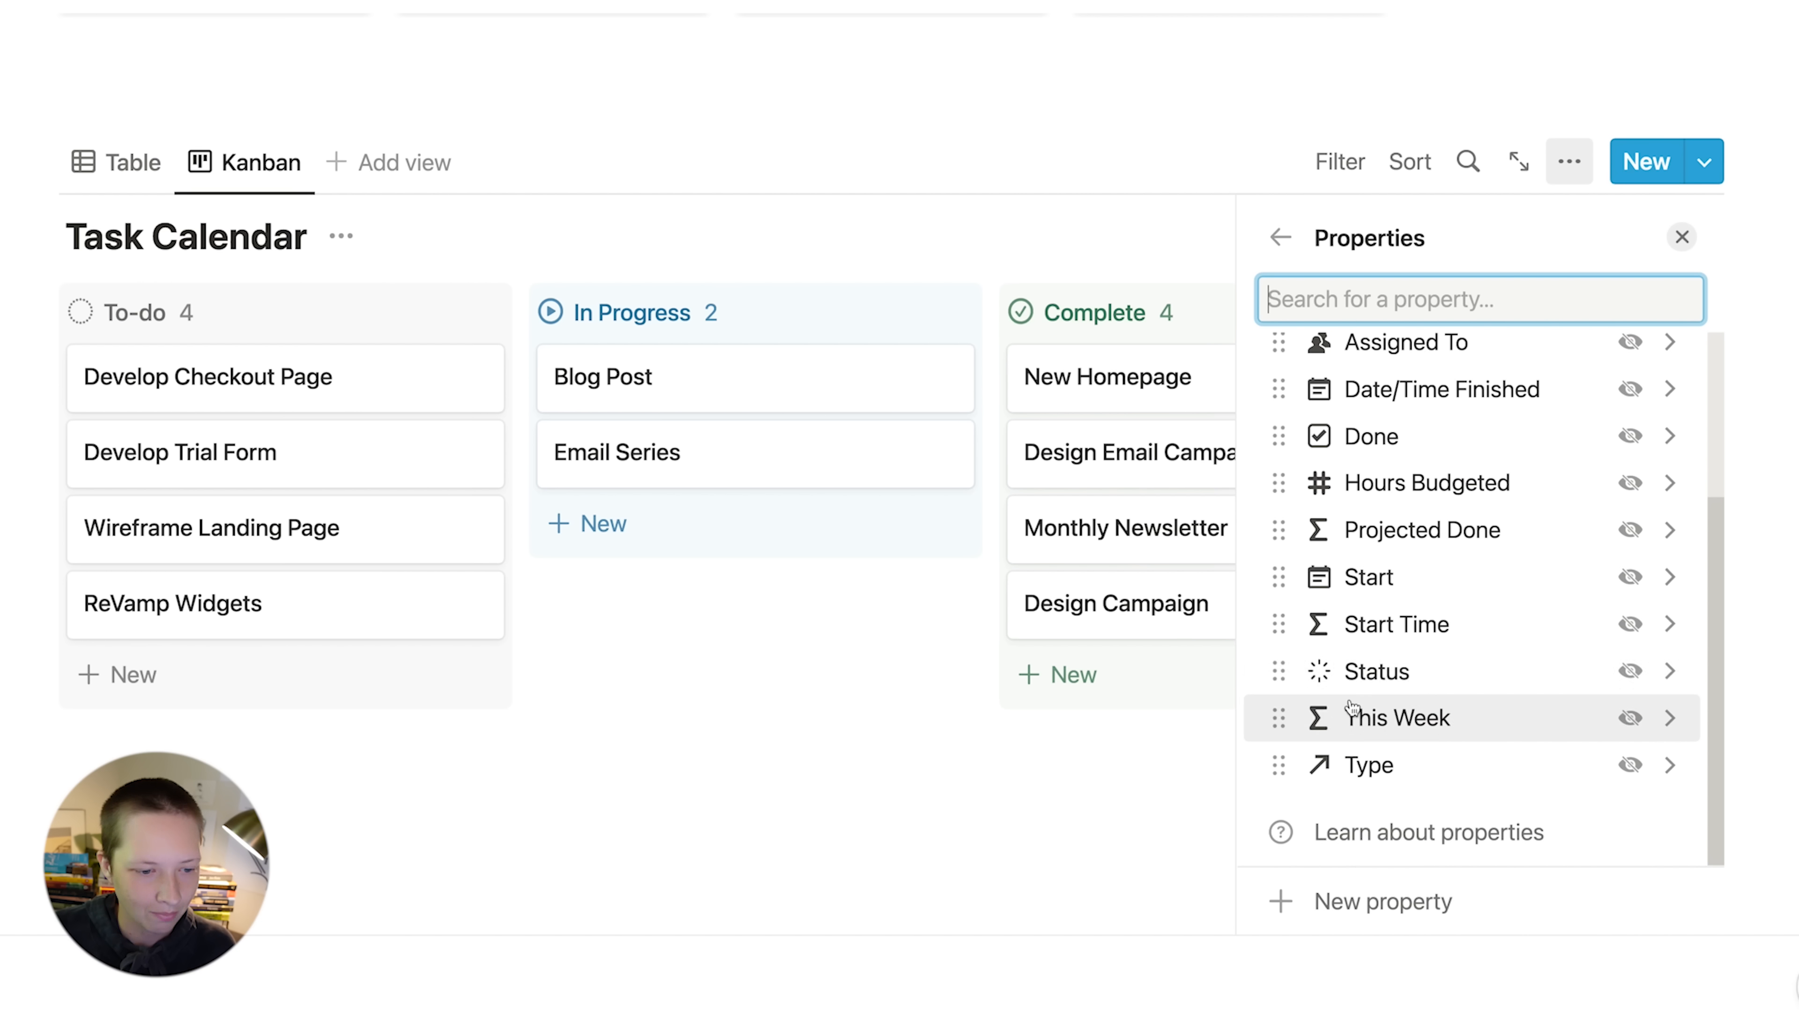
click(1629, 671)
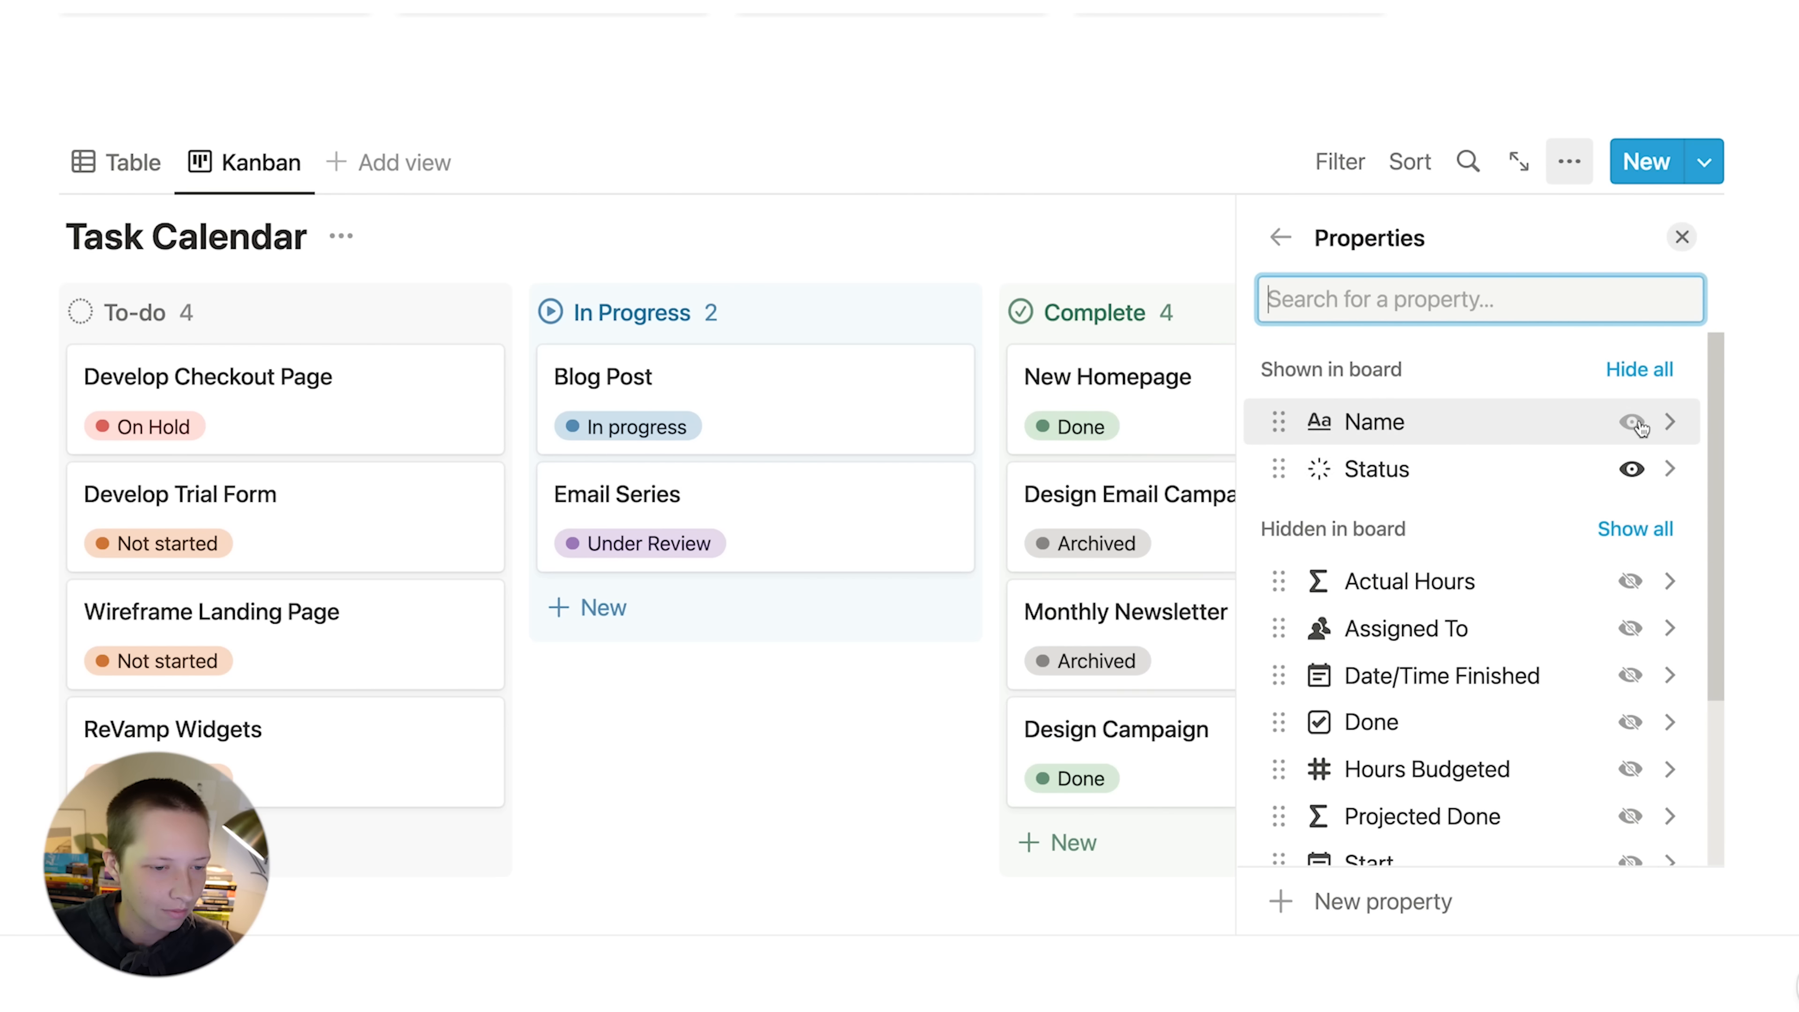
click(1683, 237)
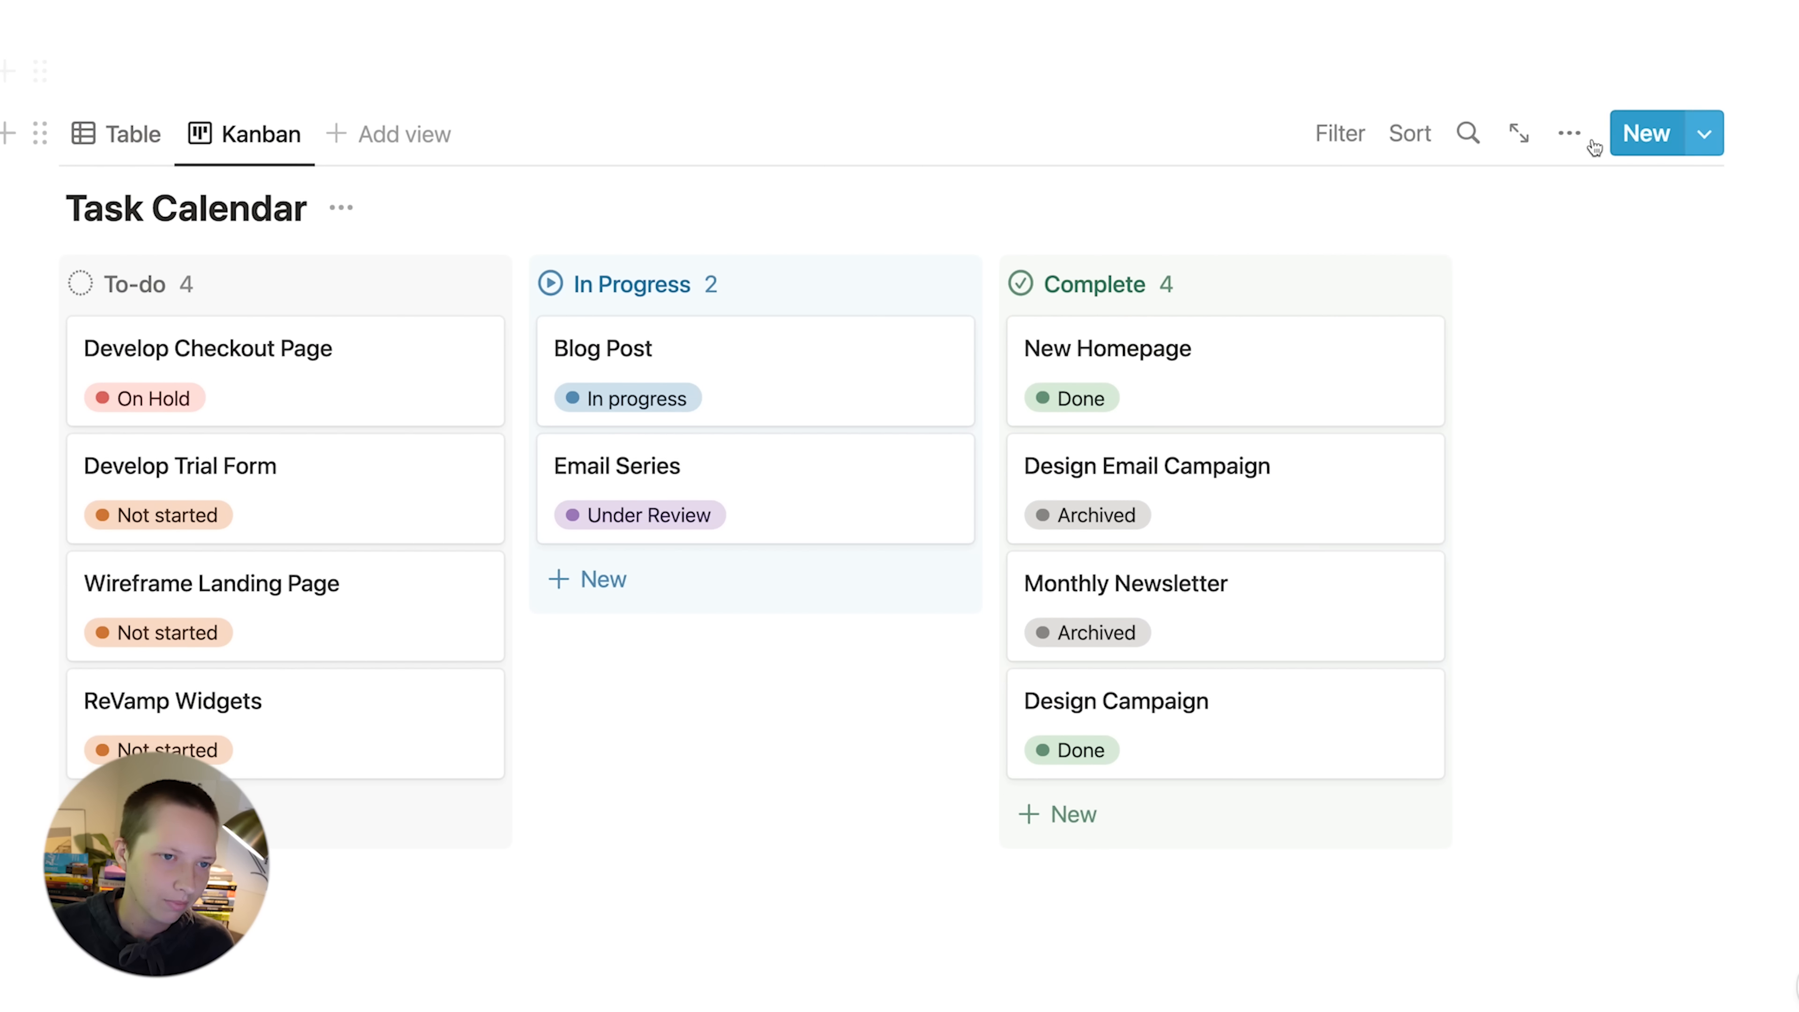
- Sort the Kanban view by Status in ascending order
click(1415, 144)
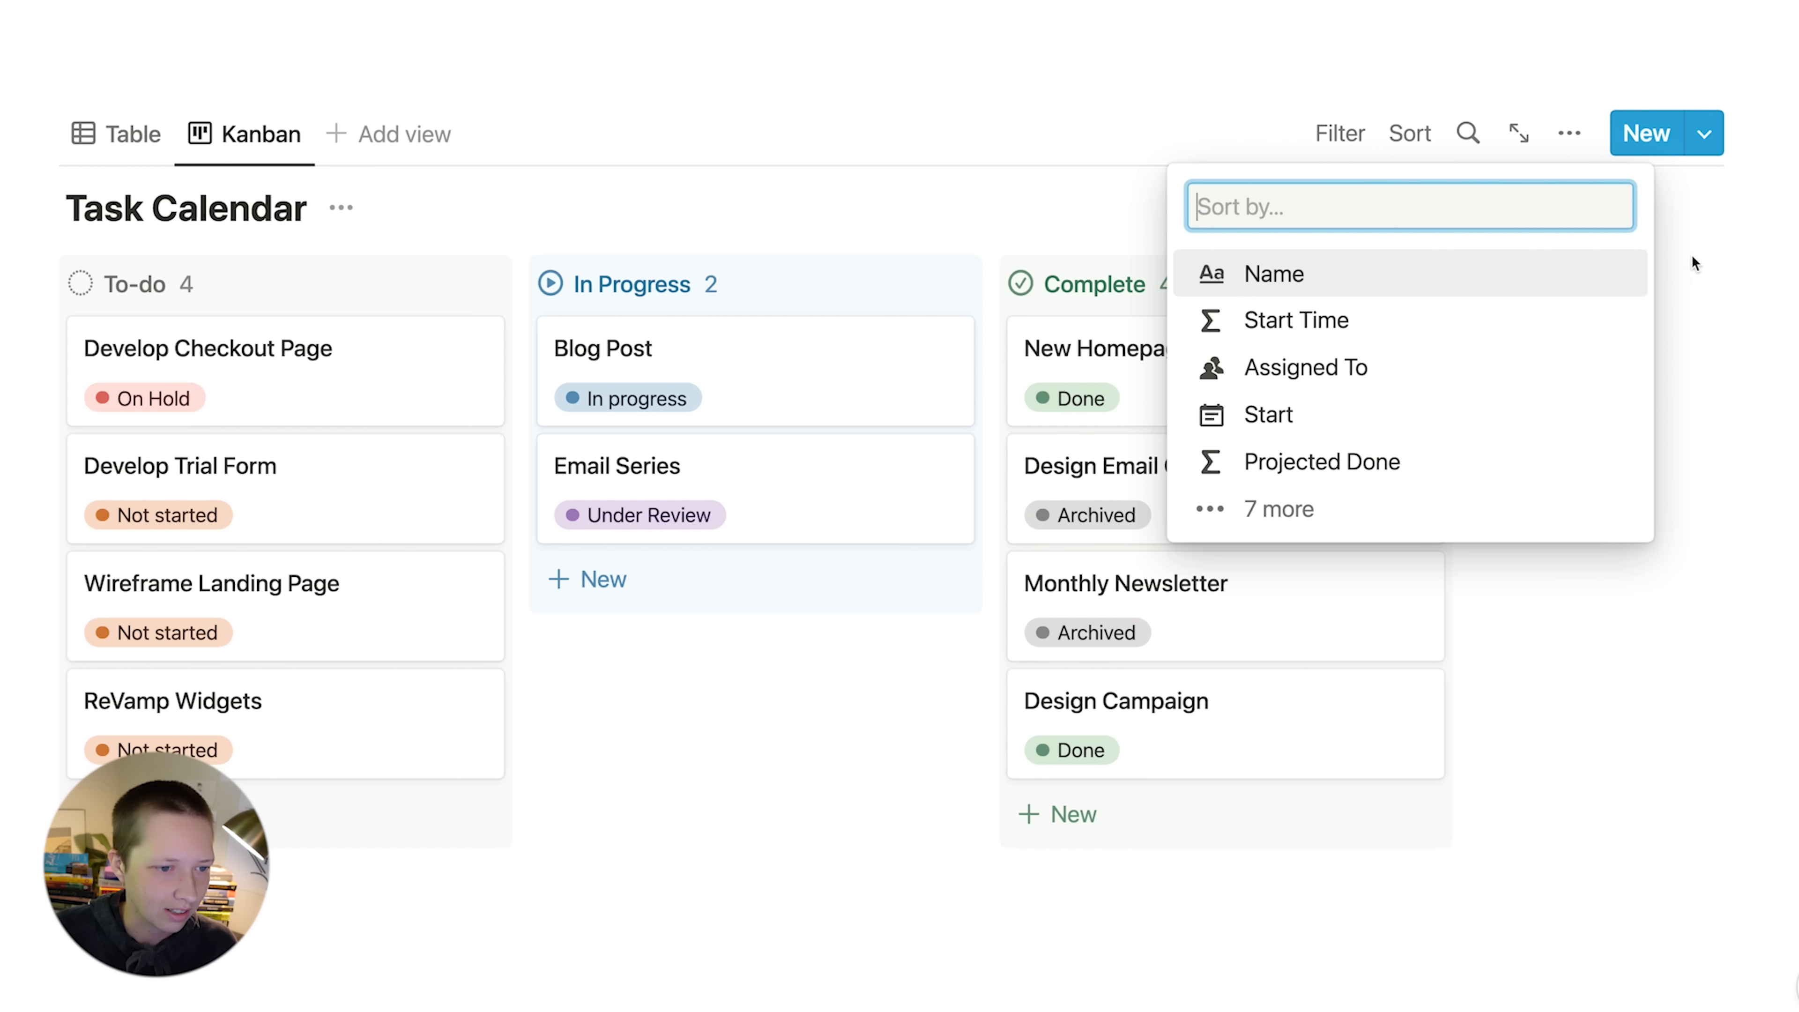
click(1310, 521)
scroll(1279, 510, down, 2)
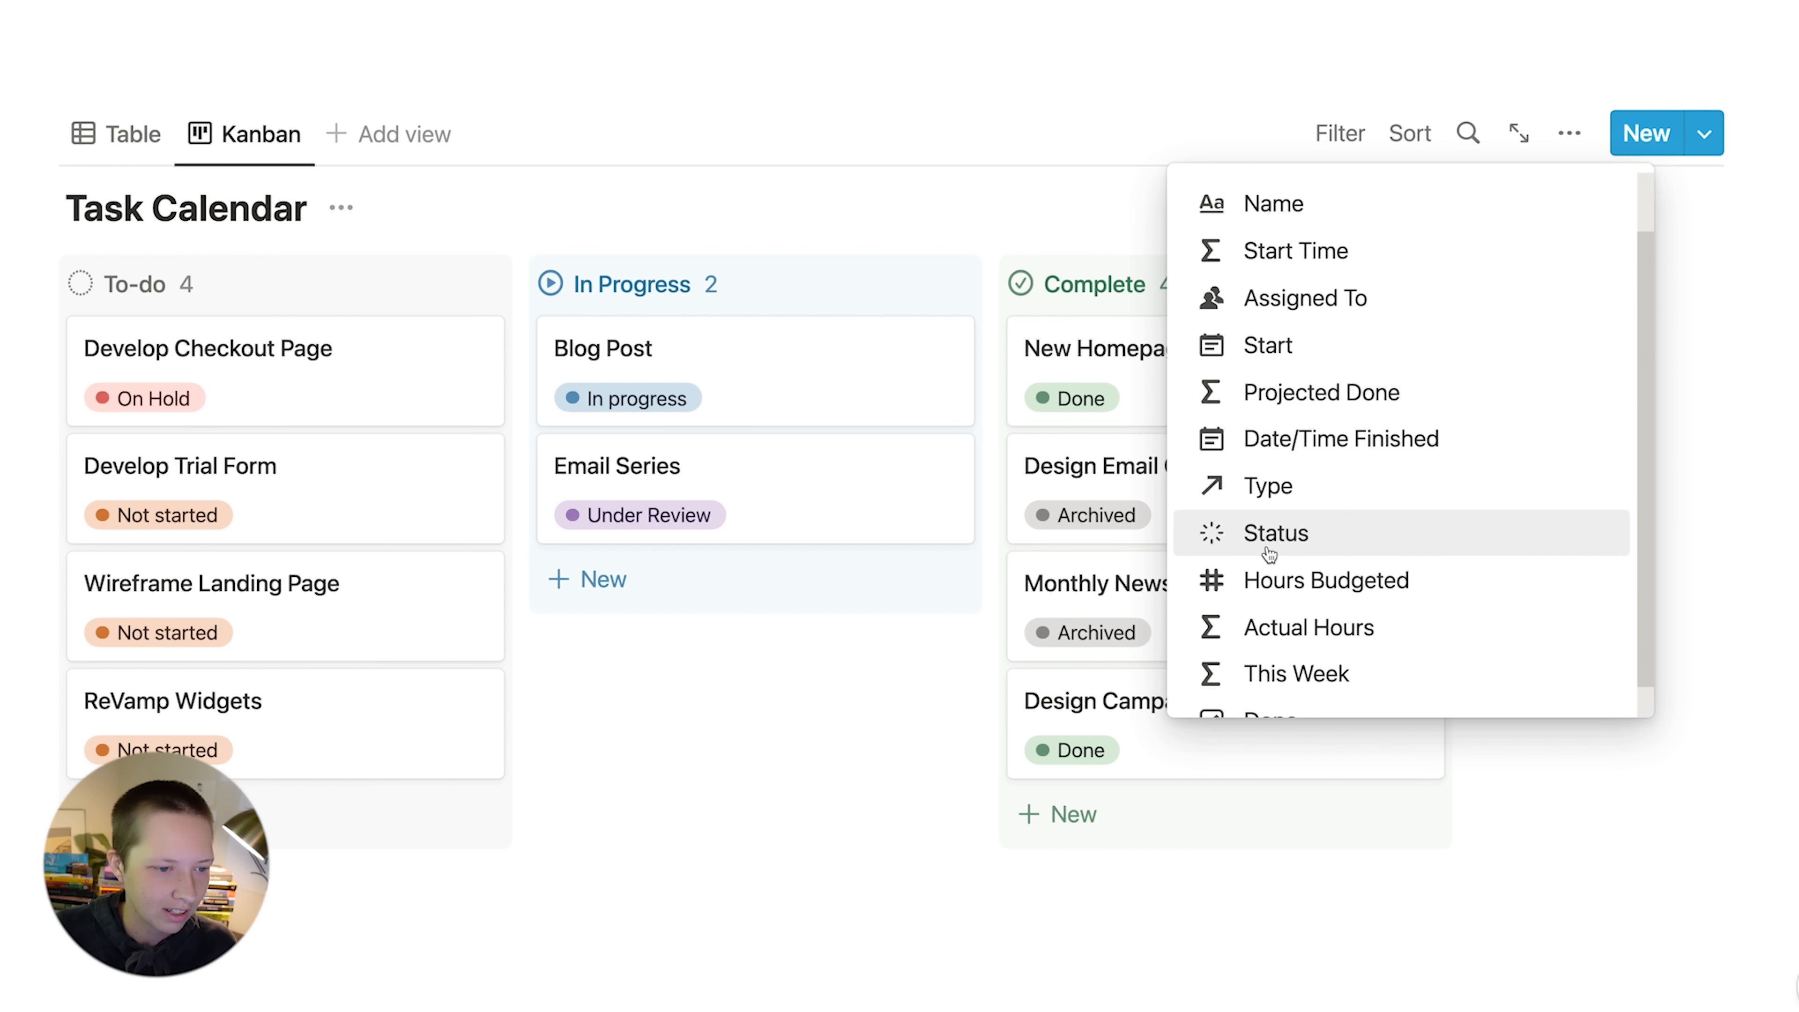
click(1275, 532)
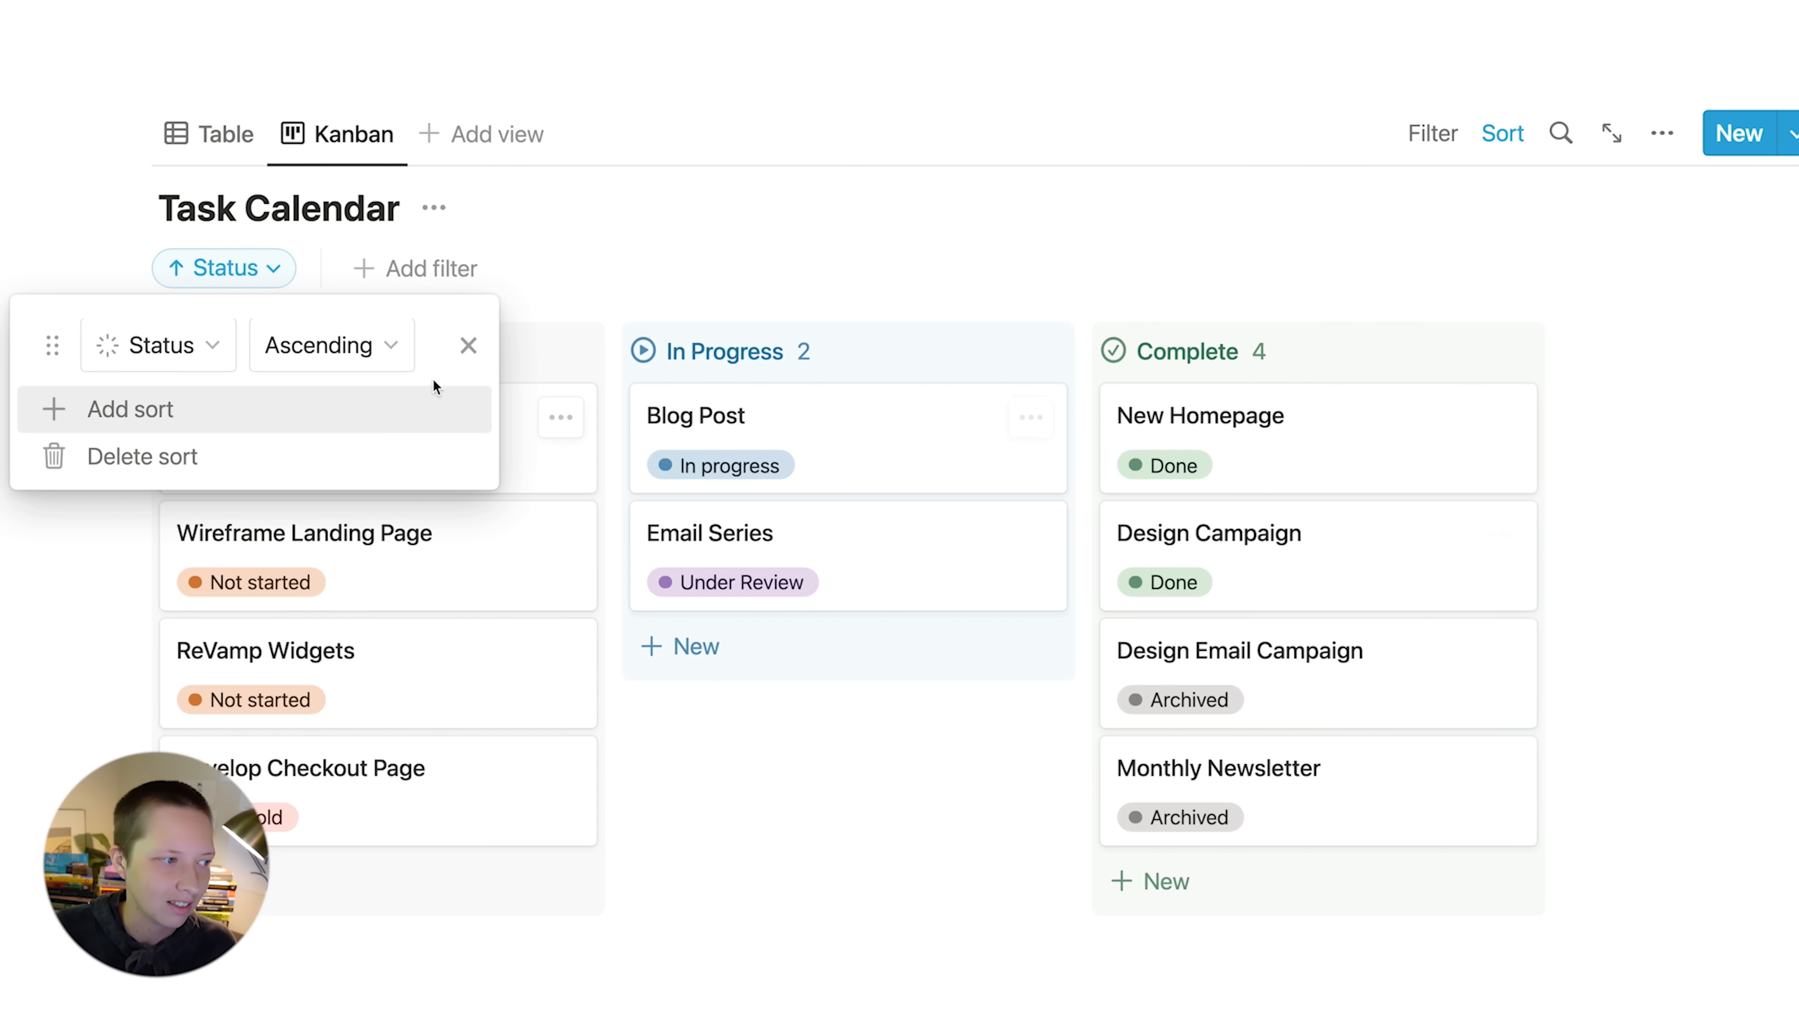
click(468, 345)
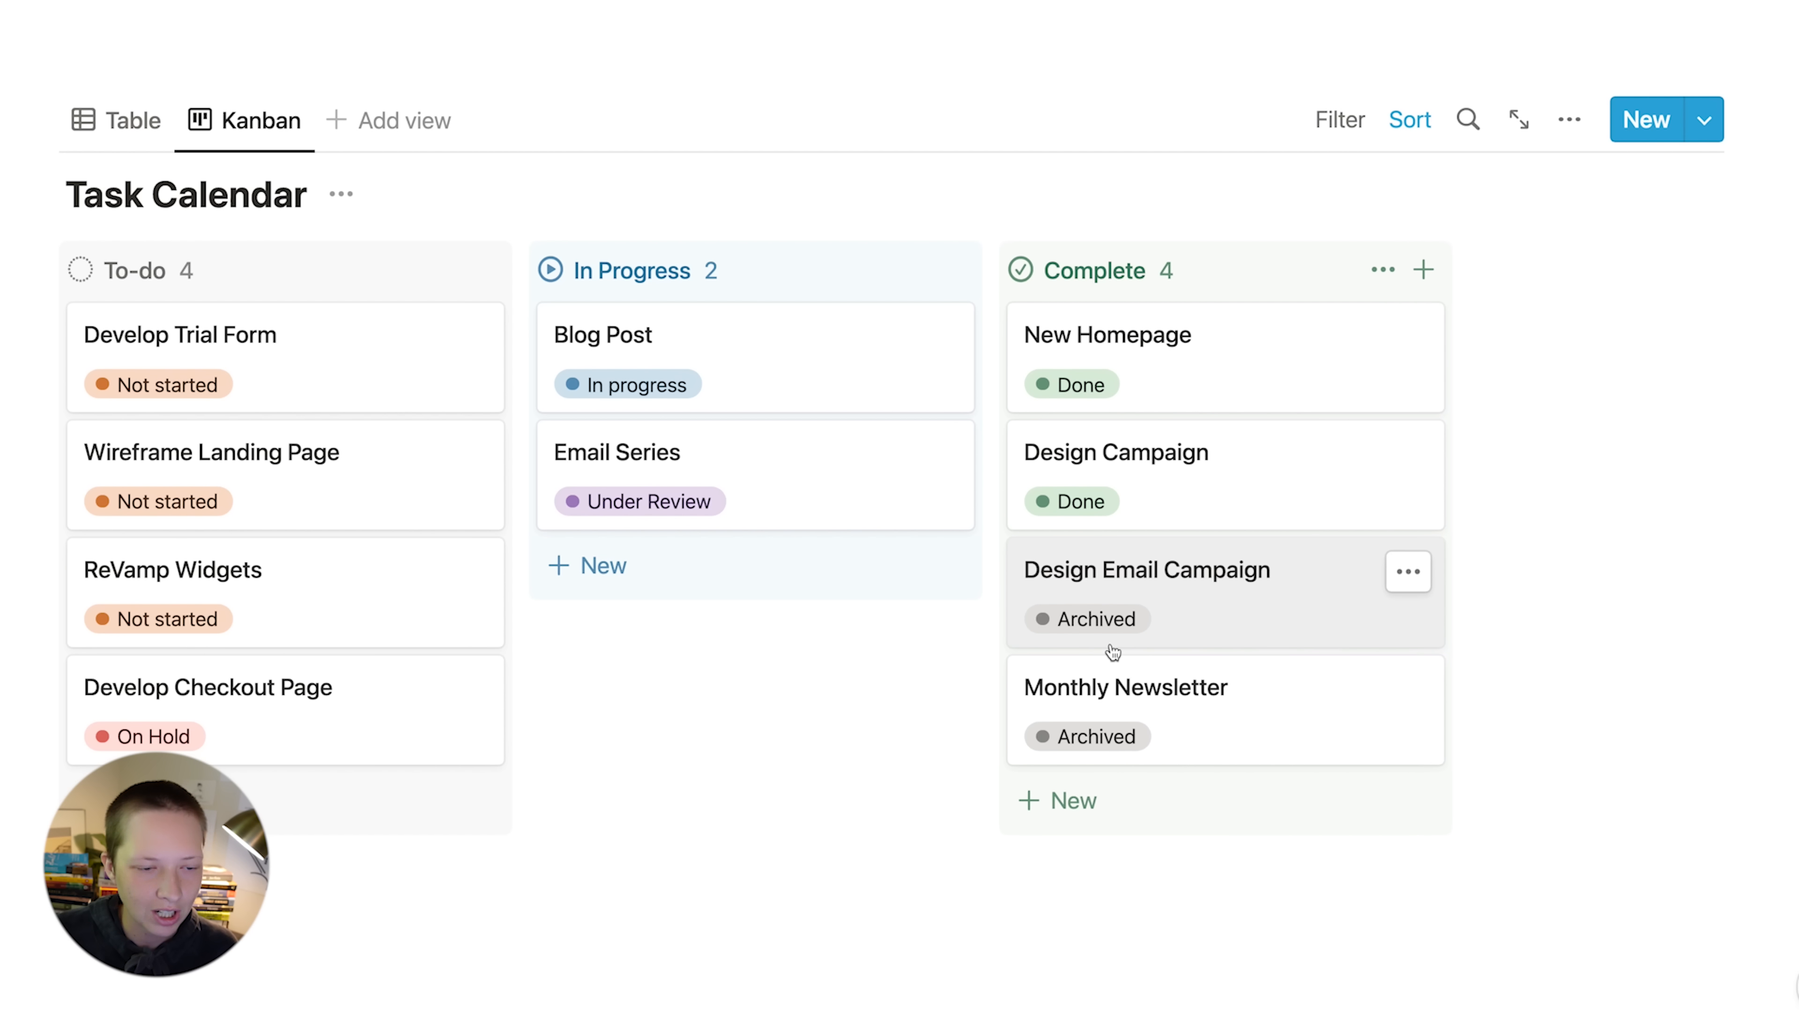
- Filter the Kanban view by Status to the whole To-do and In Progress groups plus Done, leaving out Archived
click(1337, 117)
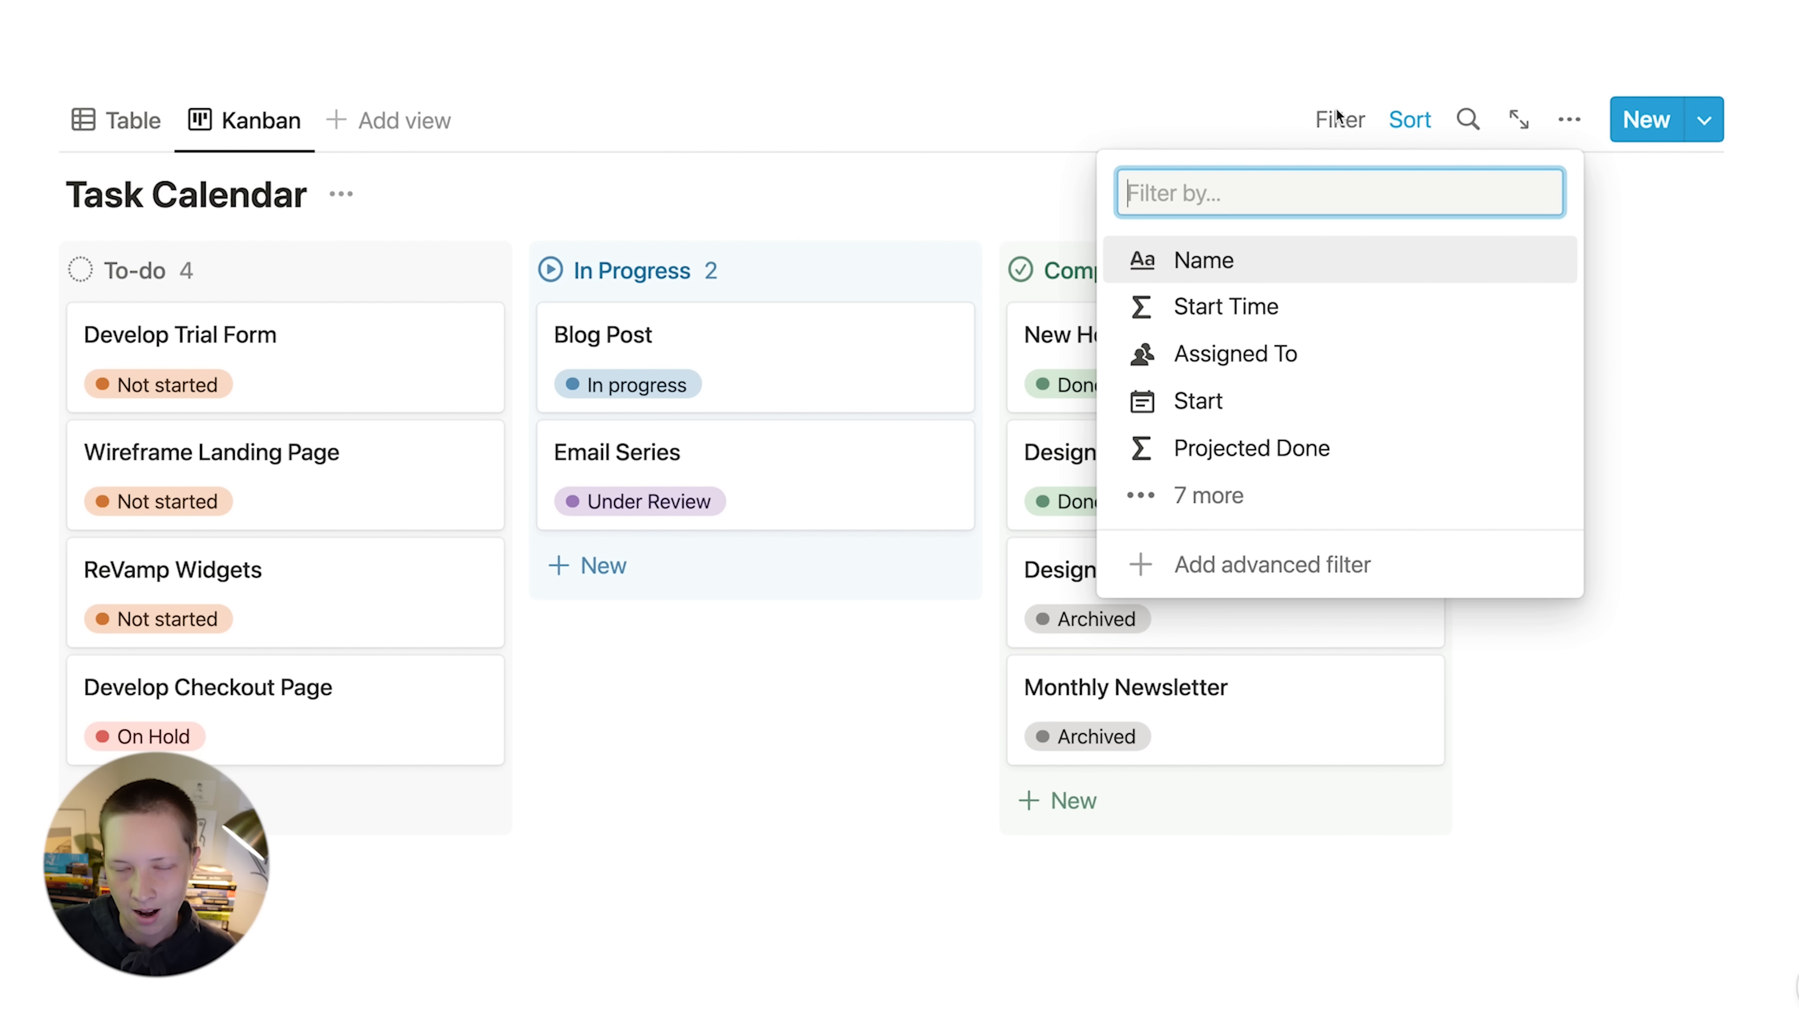
click(1249, 496)
click(1241, 594)
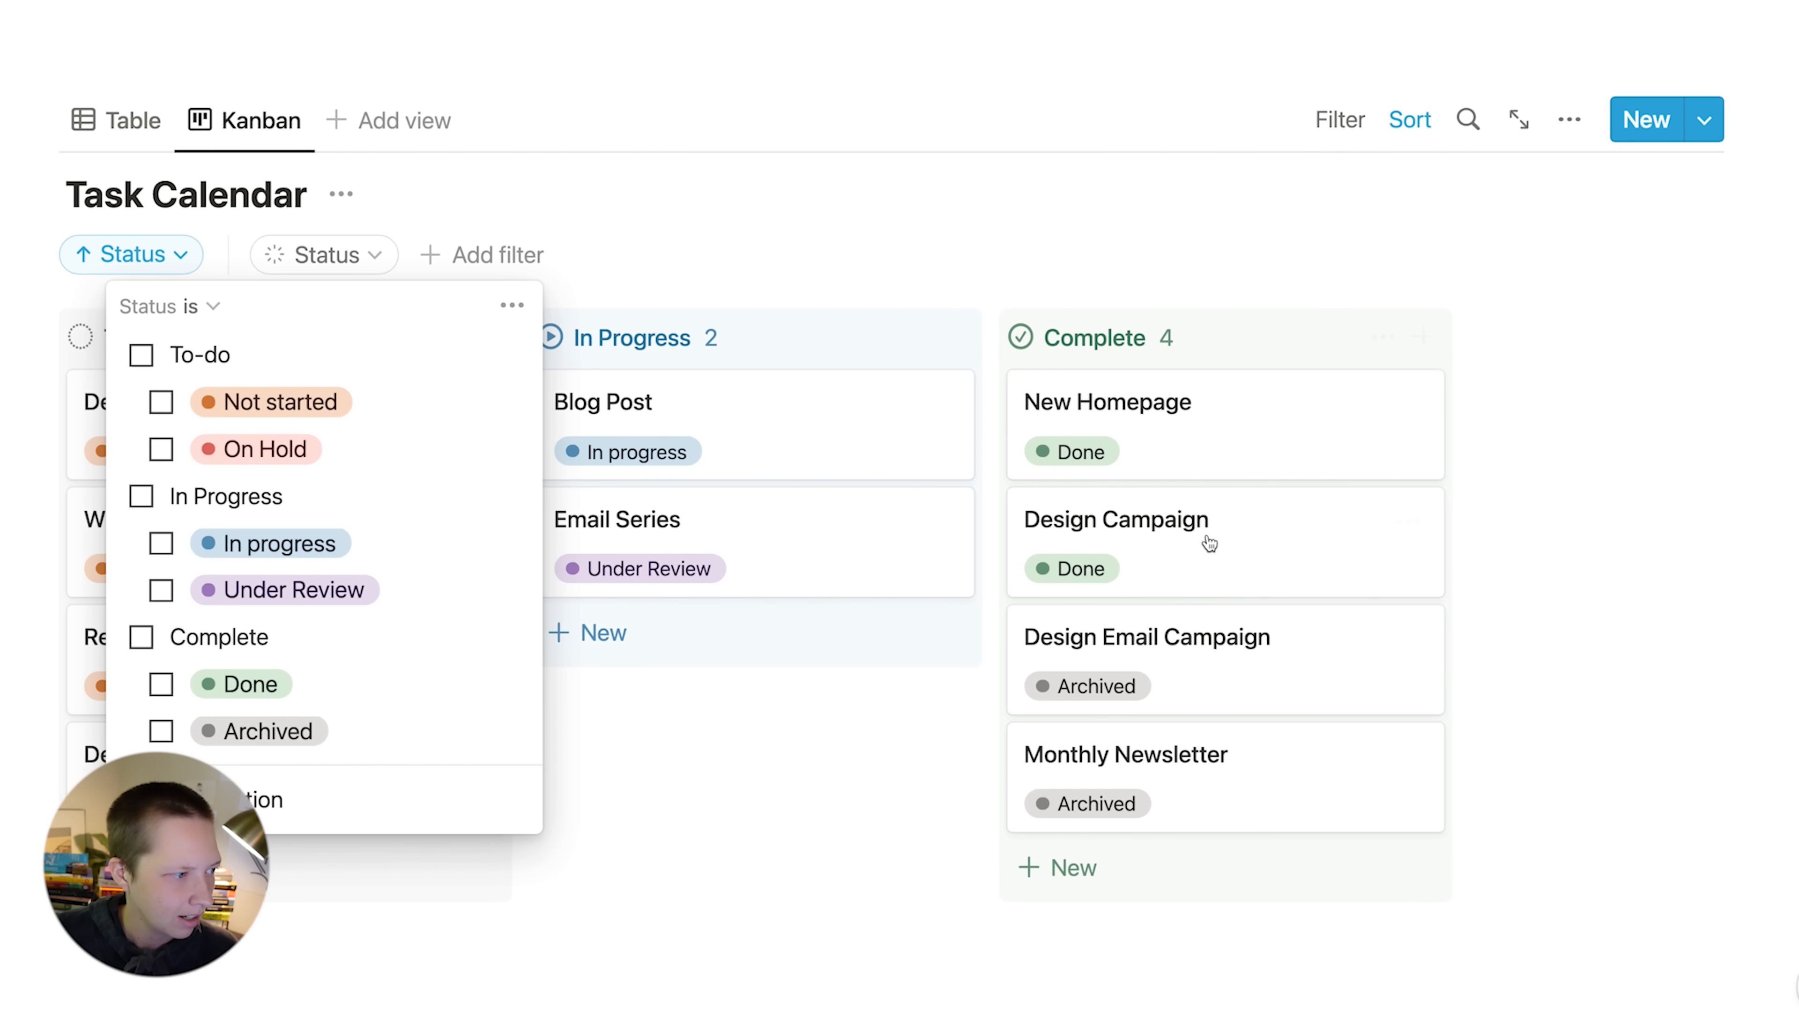
click(141, 355)
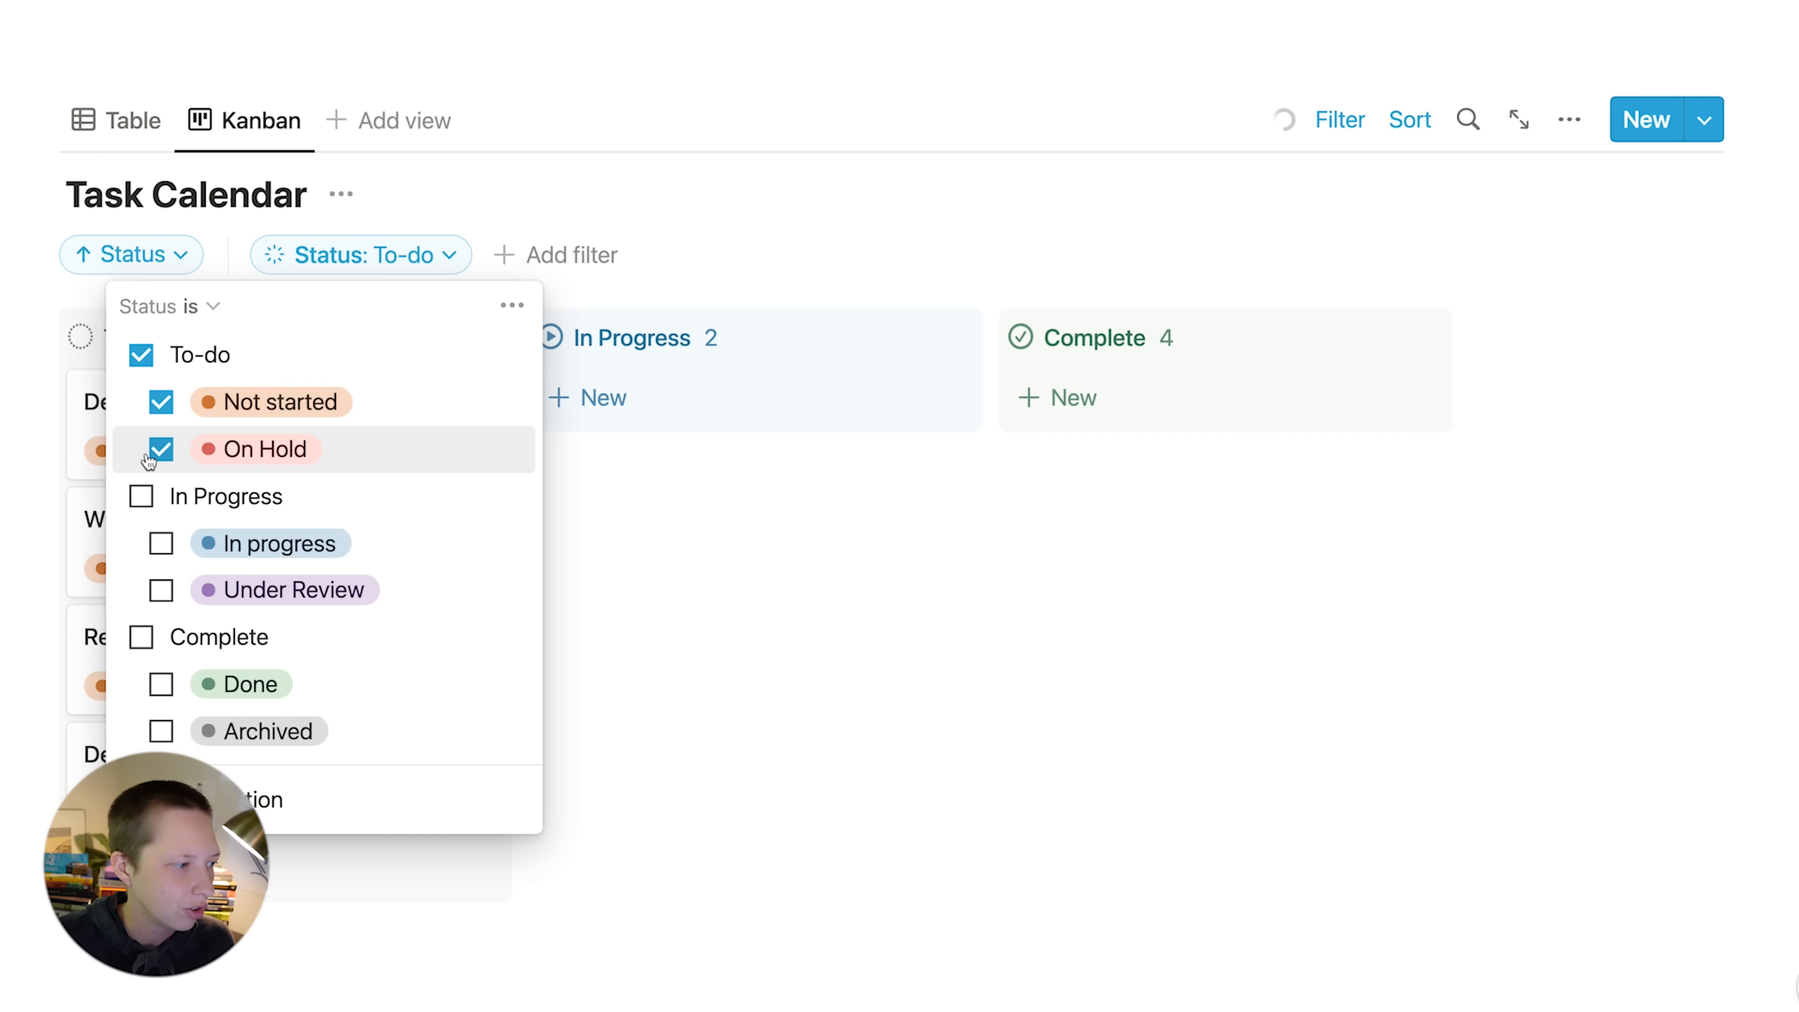
click(141, 496)
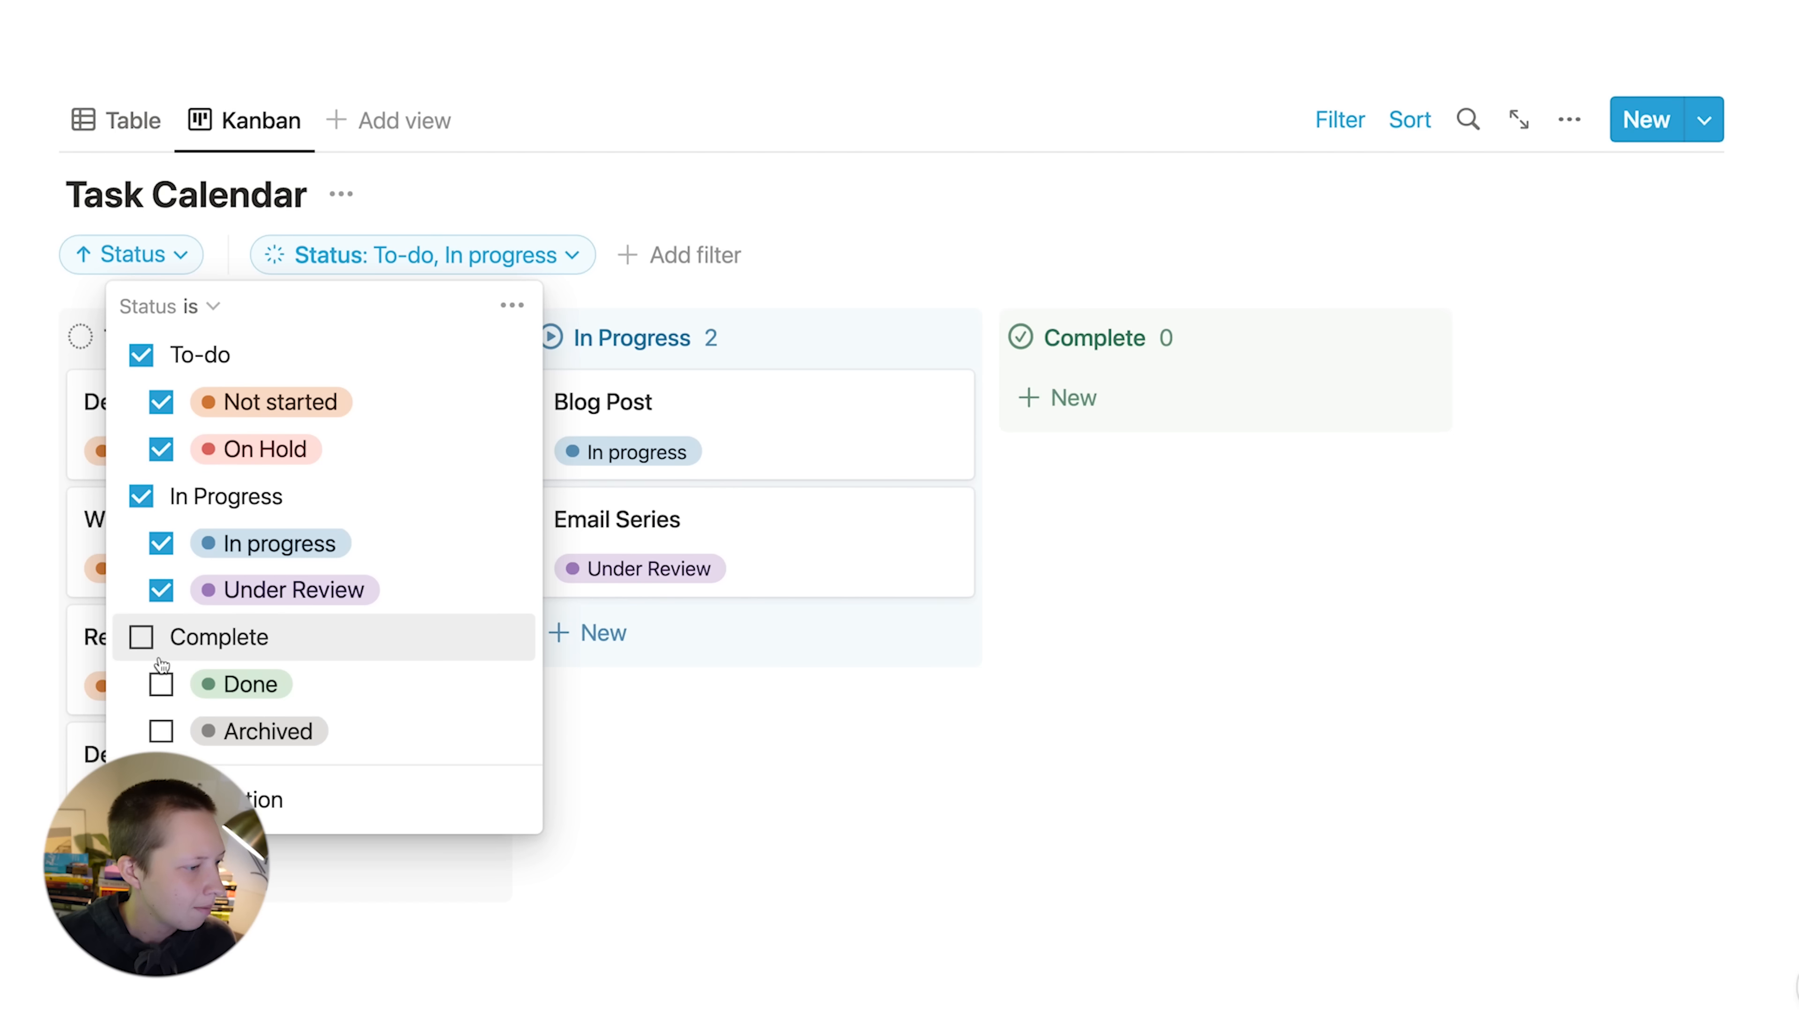
click(161, 685)
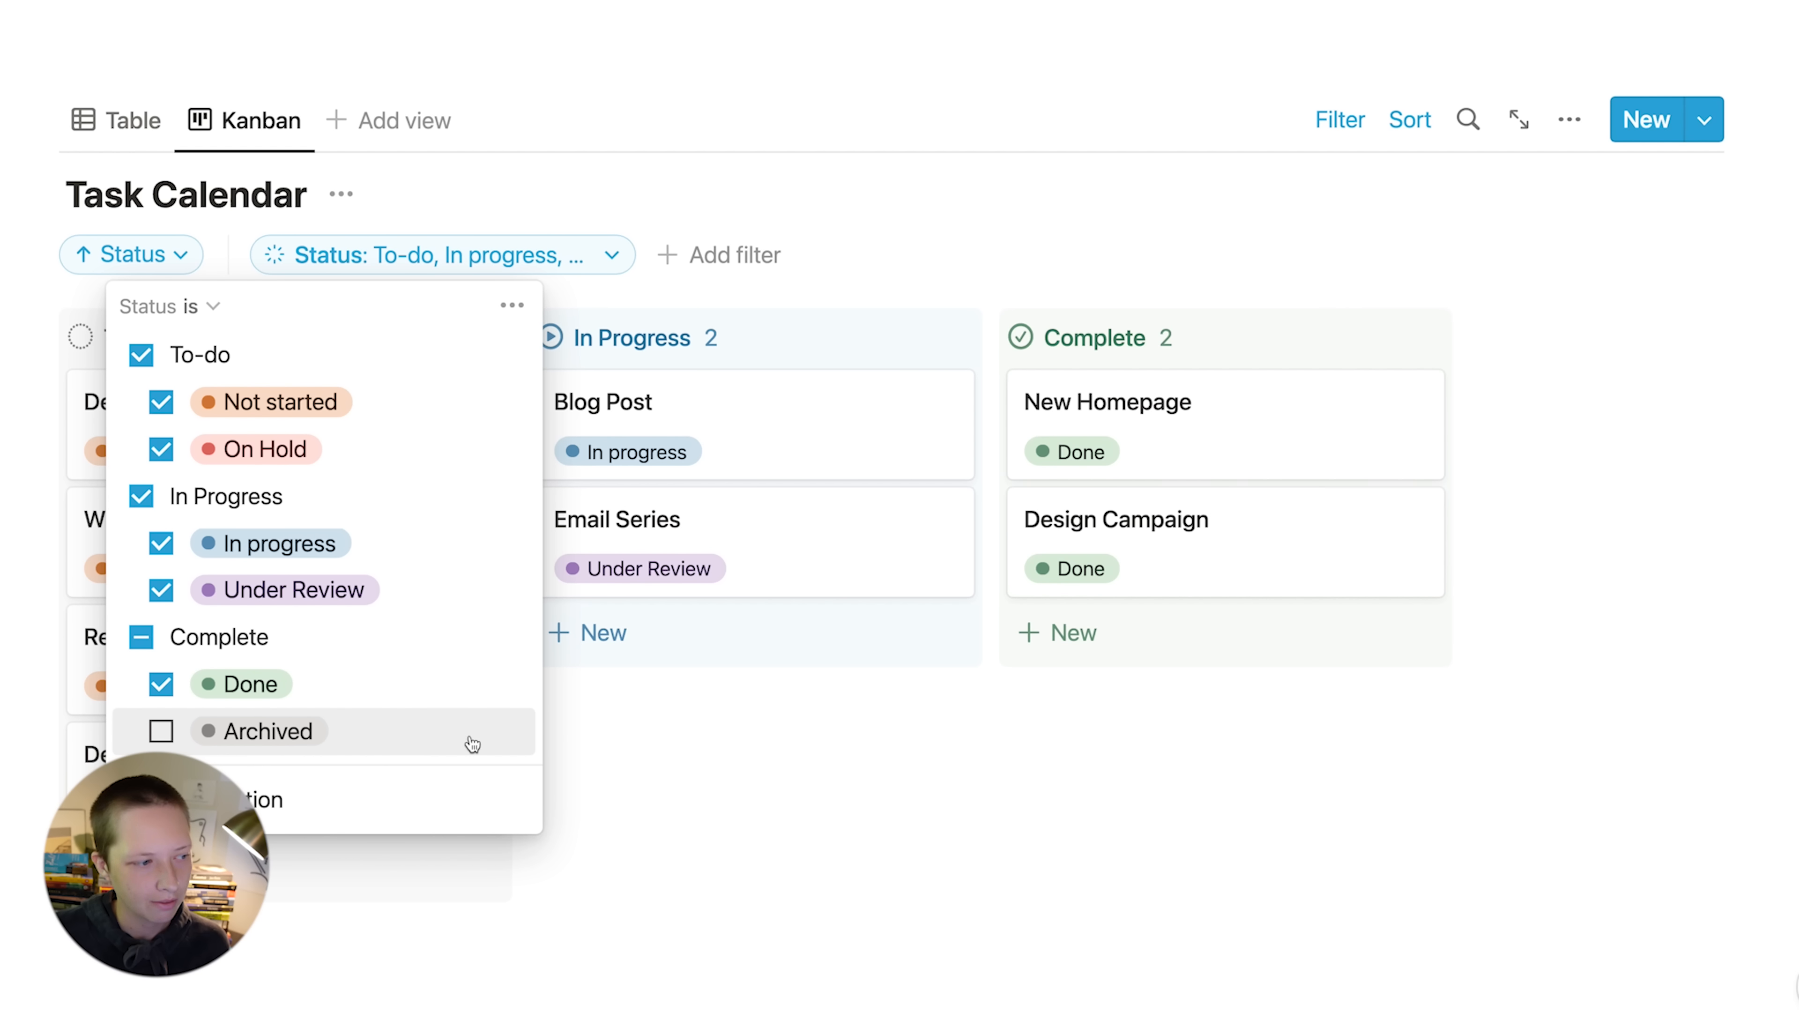
click(731, 751)
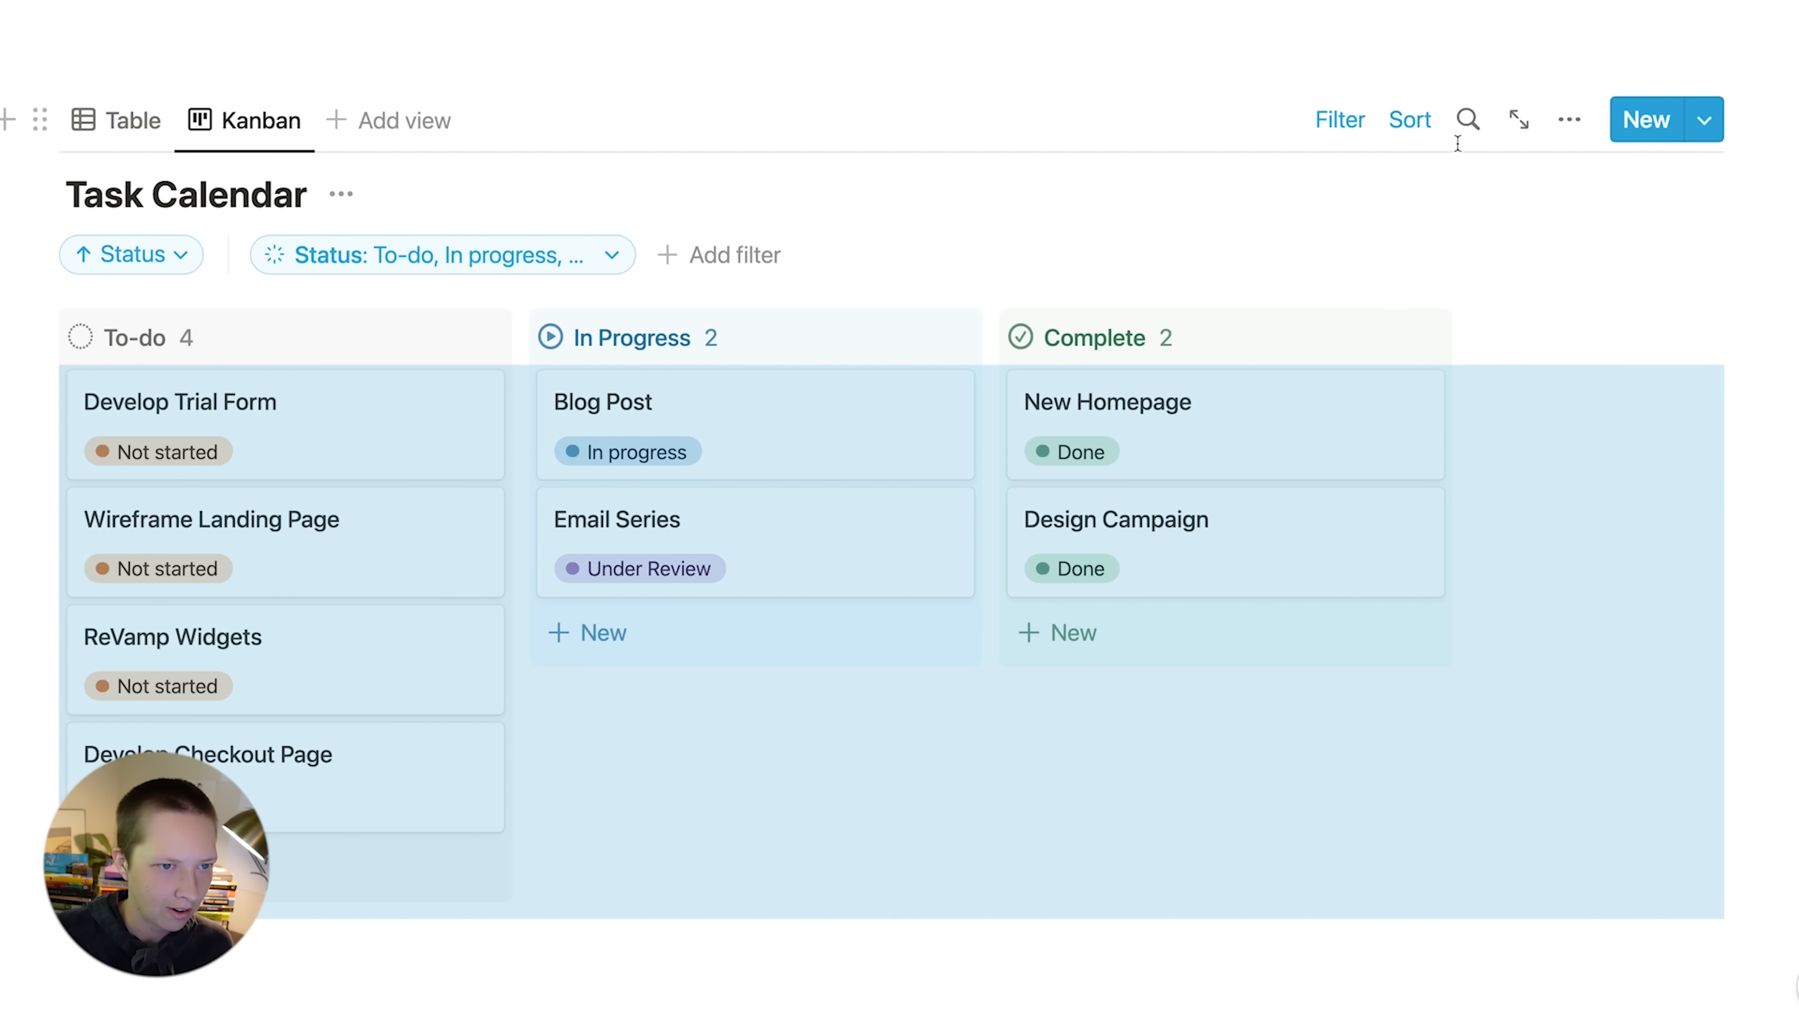
click(1339, 119)
- Show the Start property on the Kanban board's cards and place it above Status
click(1569, 119)
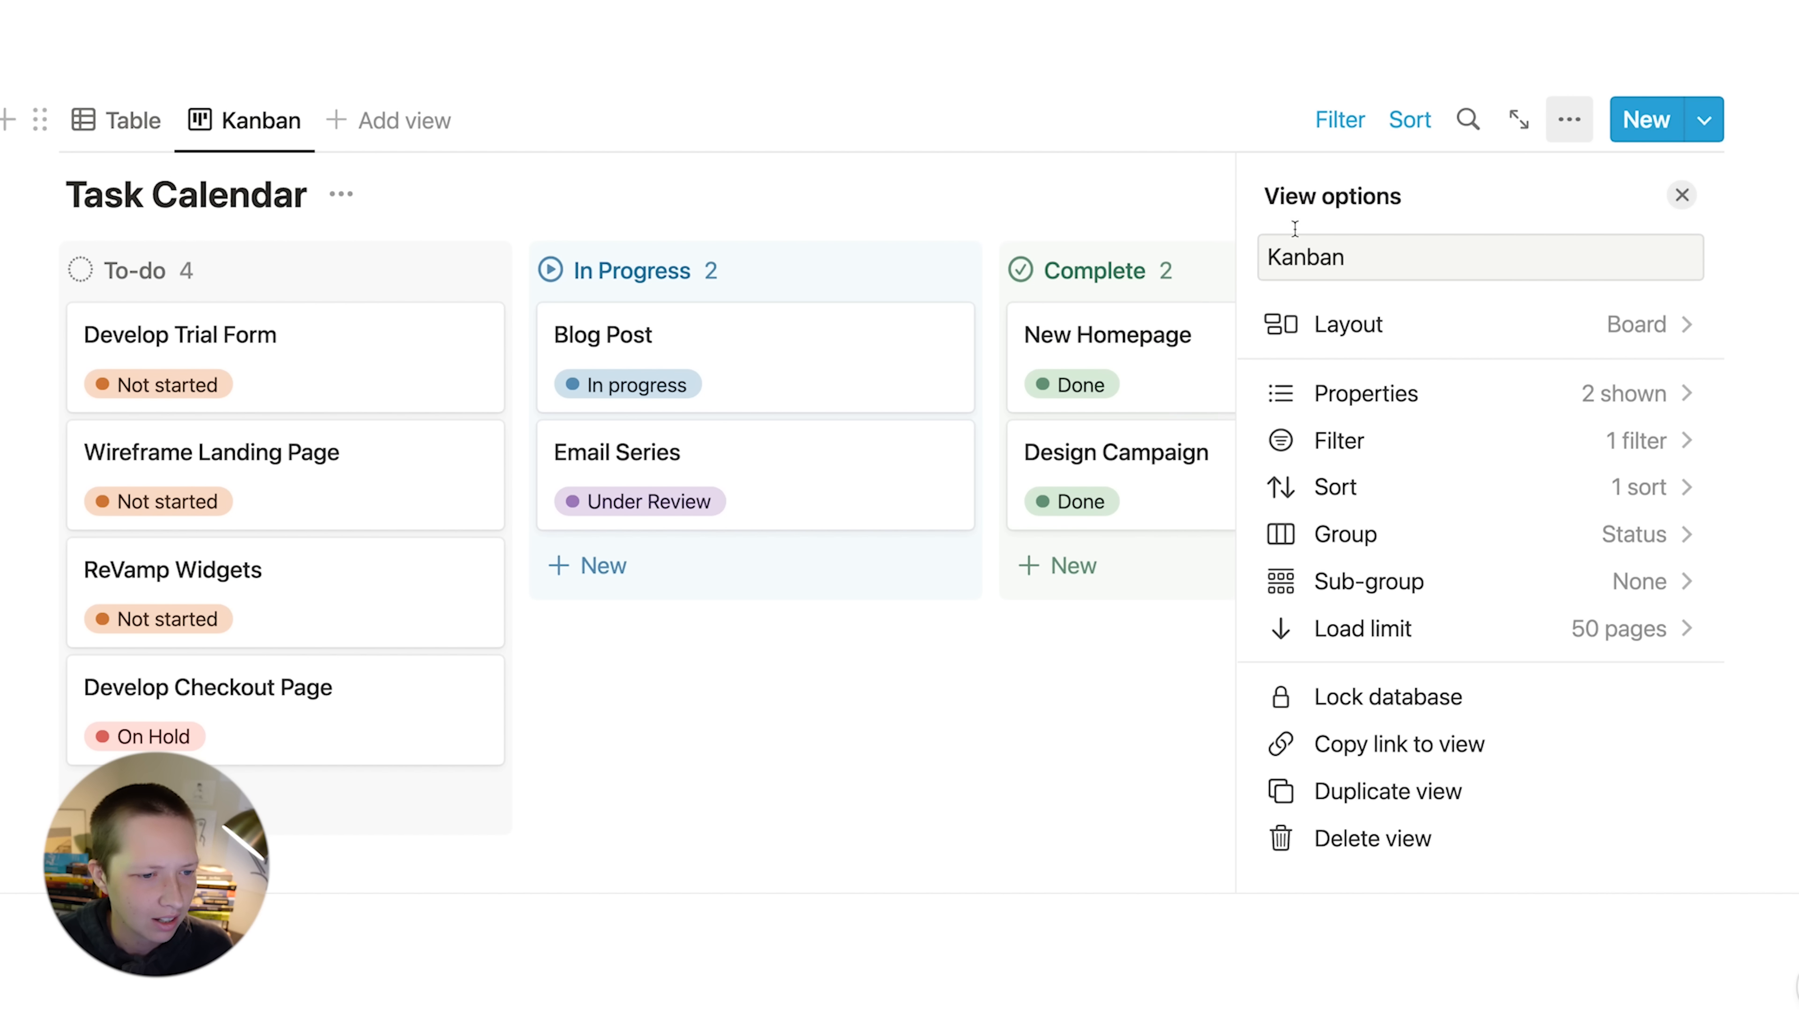
click(1372, 402)
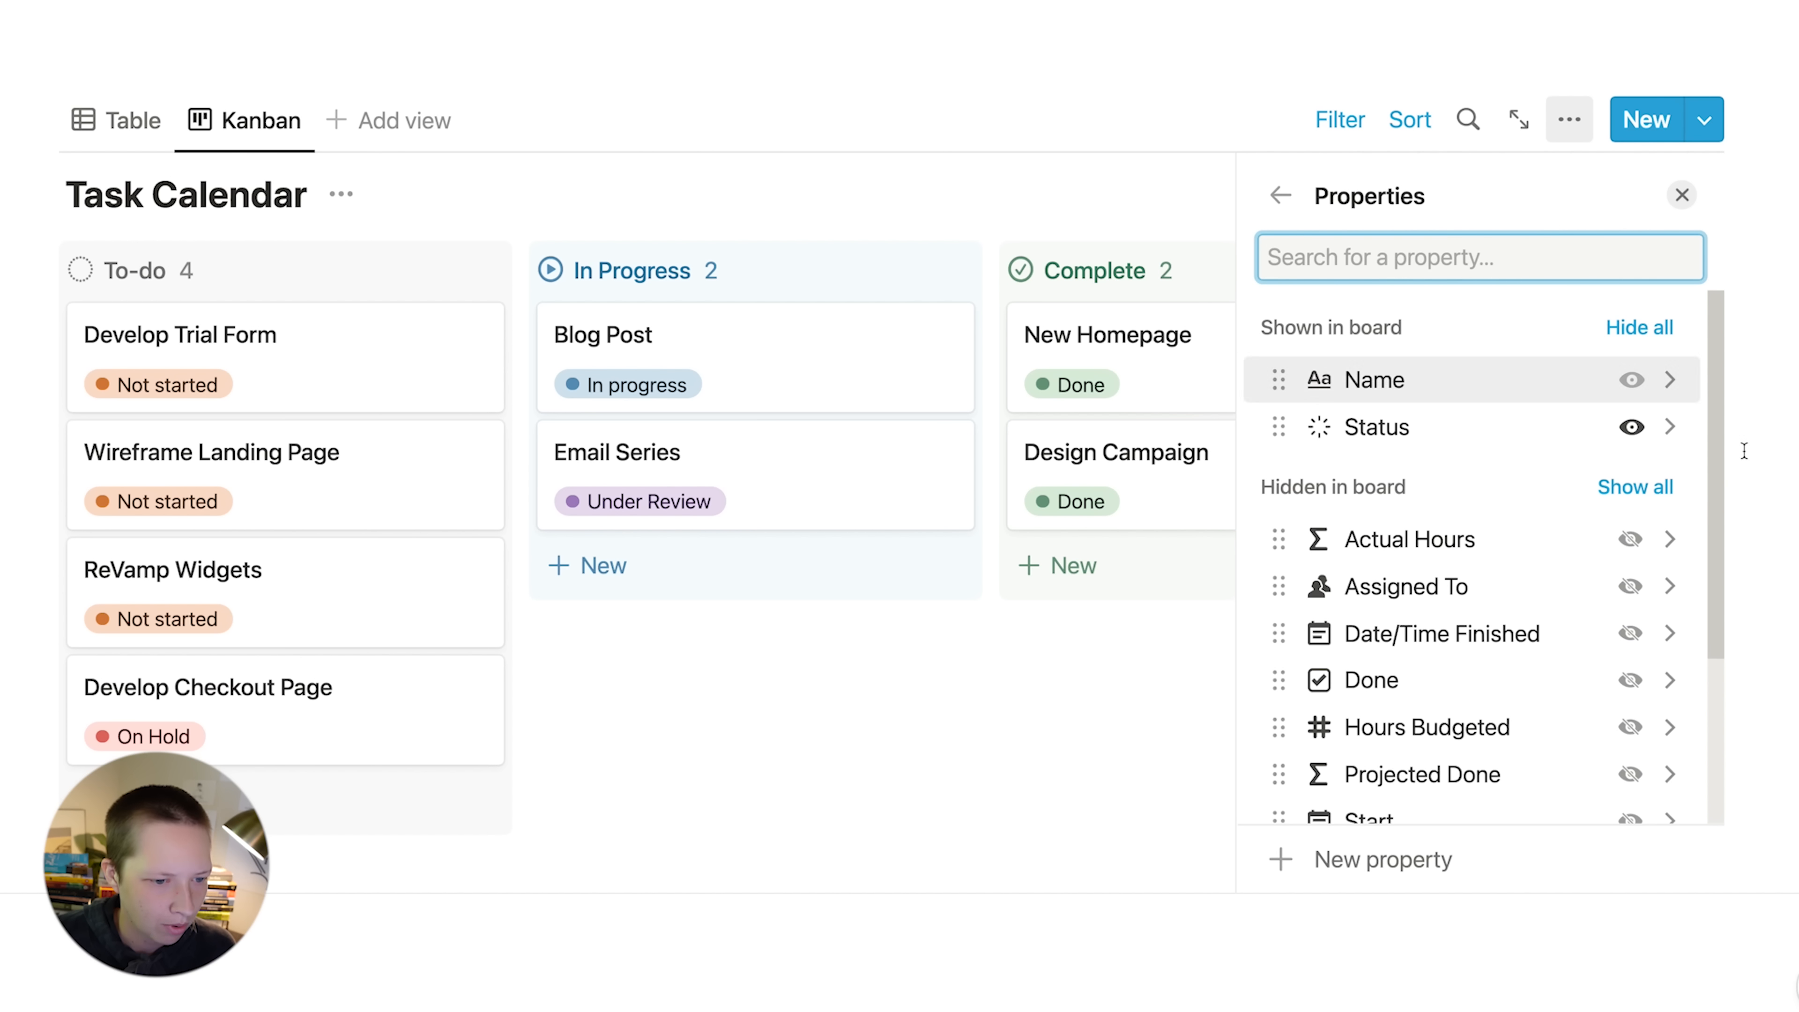
scroll(1601, 623, down, 2)
scroll(1629, 637, down, 2)
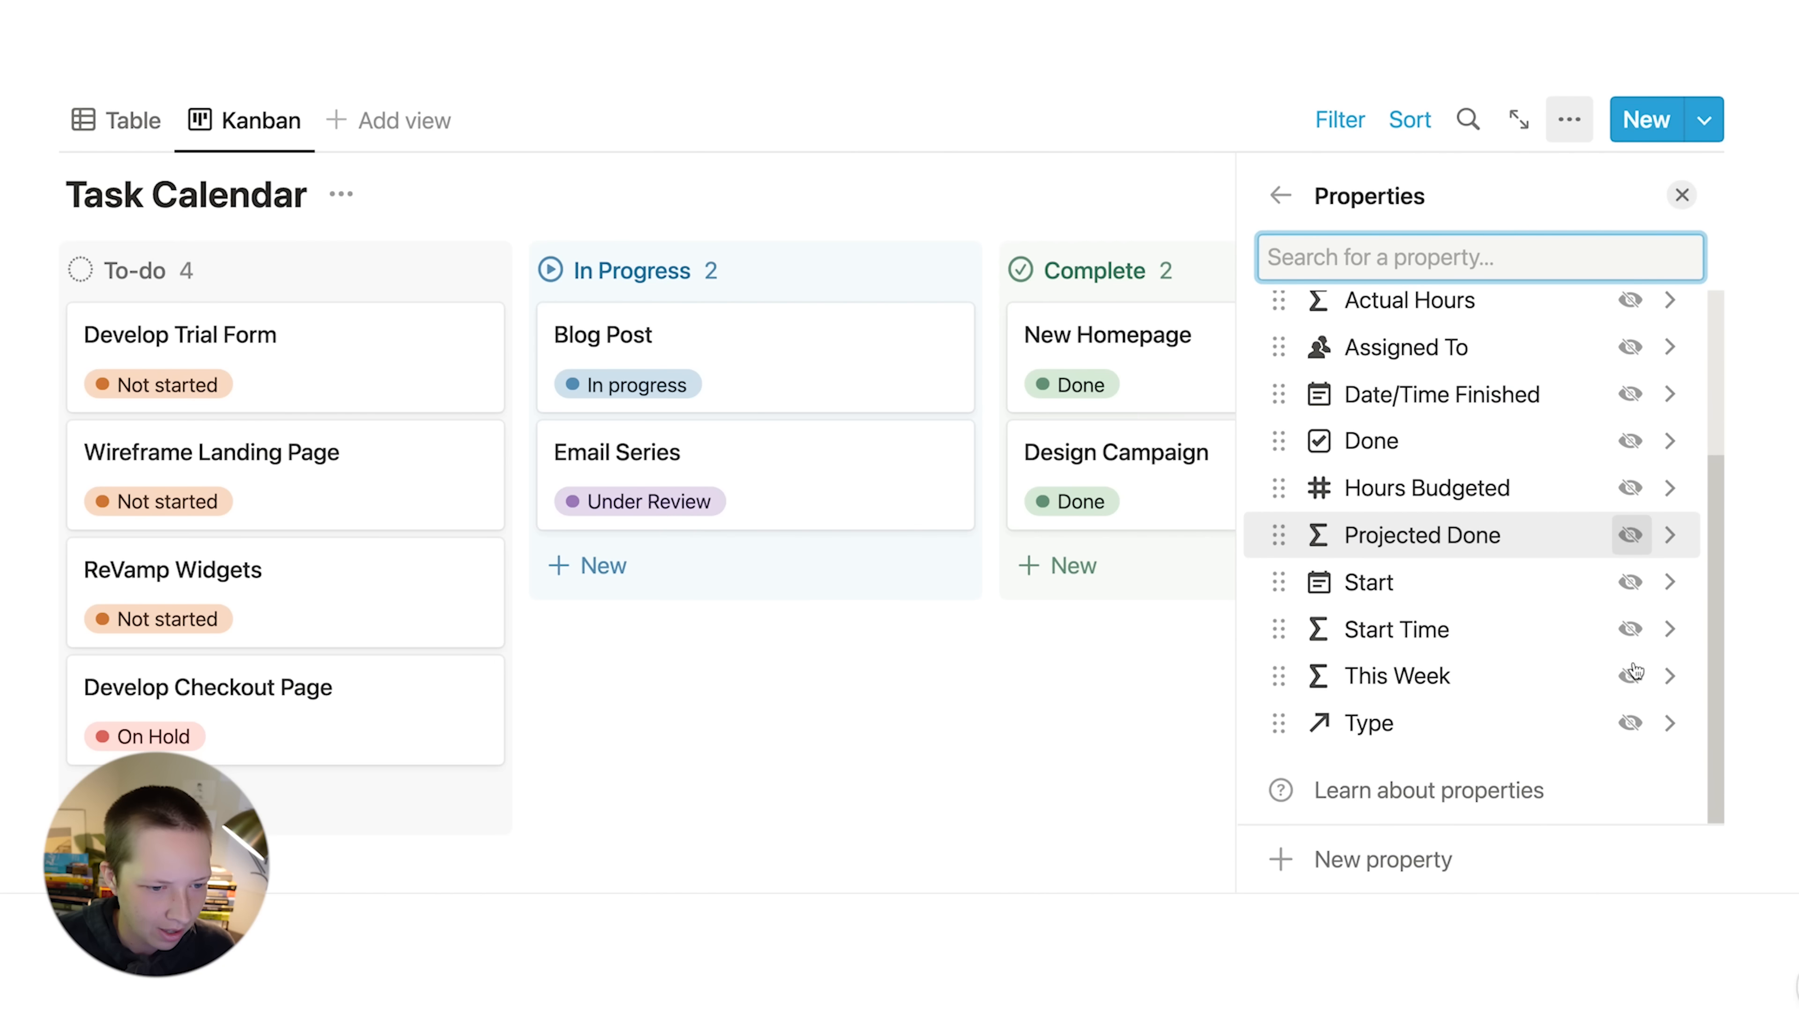
click(1631, 585)
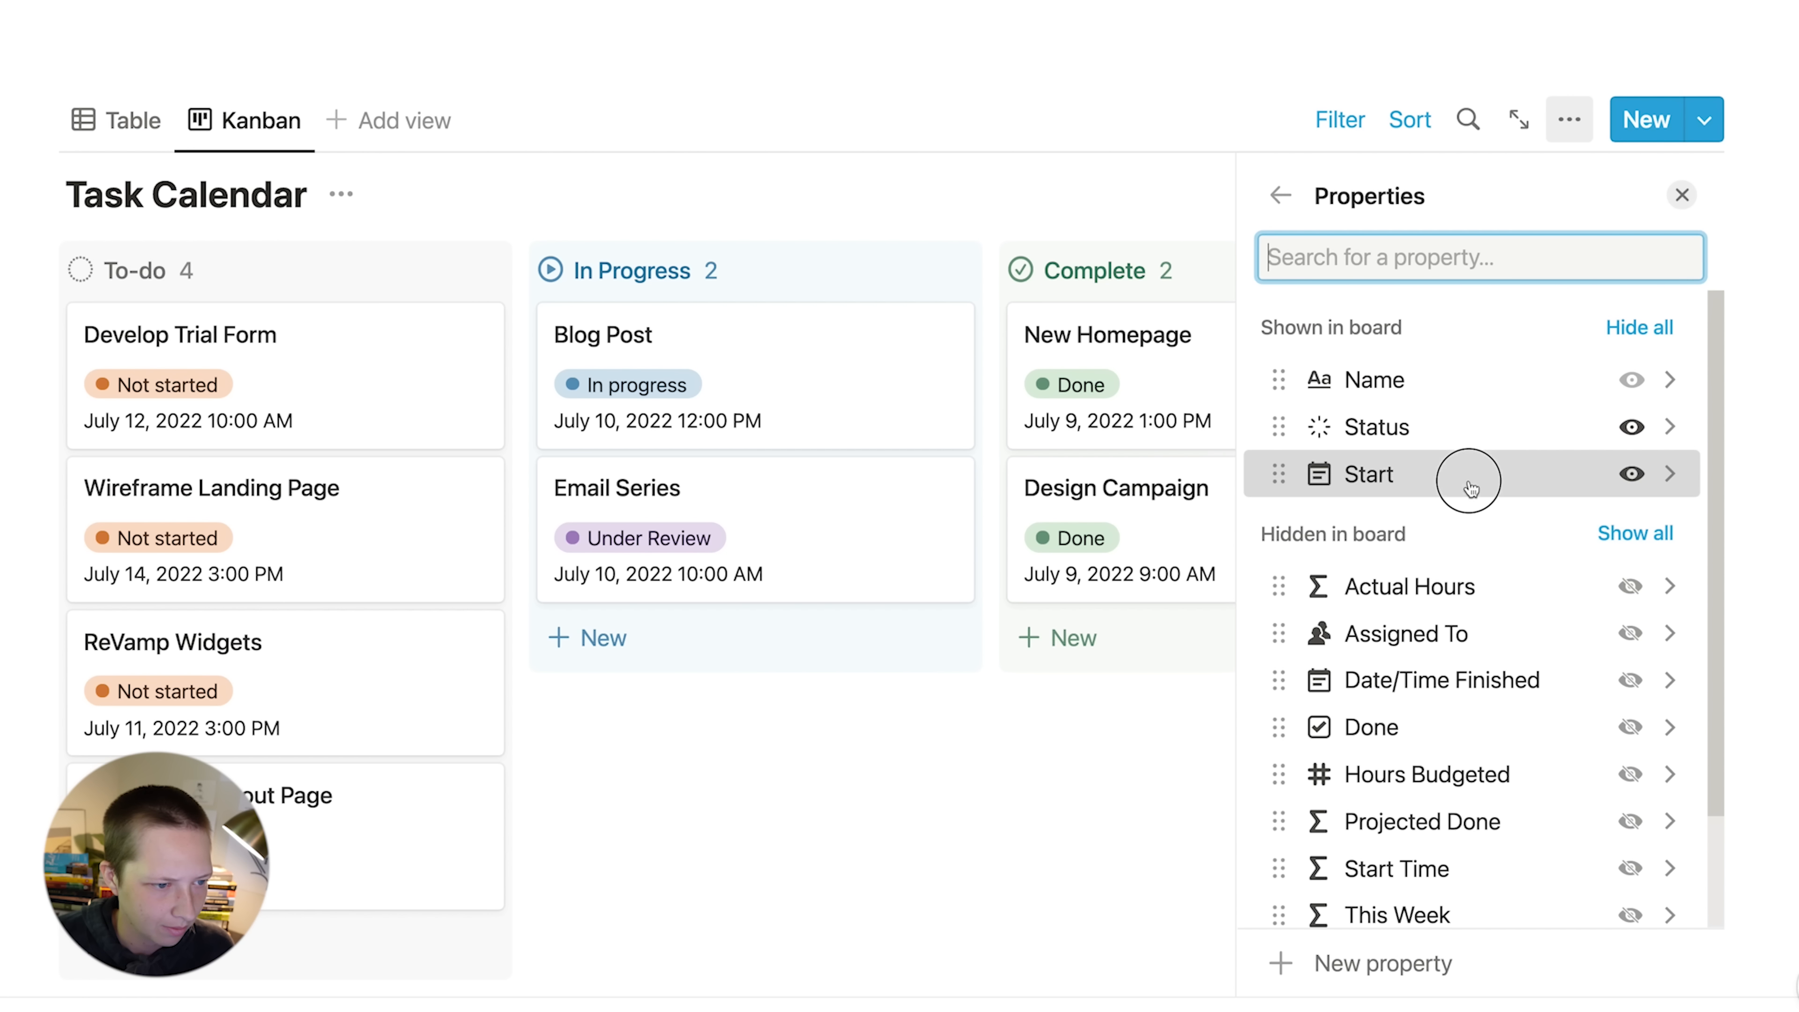
drag(1474, 474, 1456, 418)
- Show the Assigned To property on the cards, place it above Start and close the view settings
click(1630, 633)
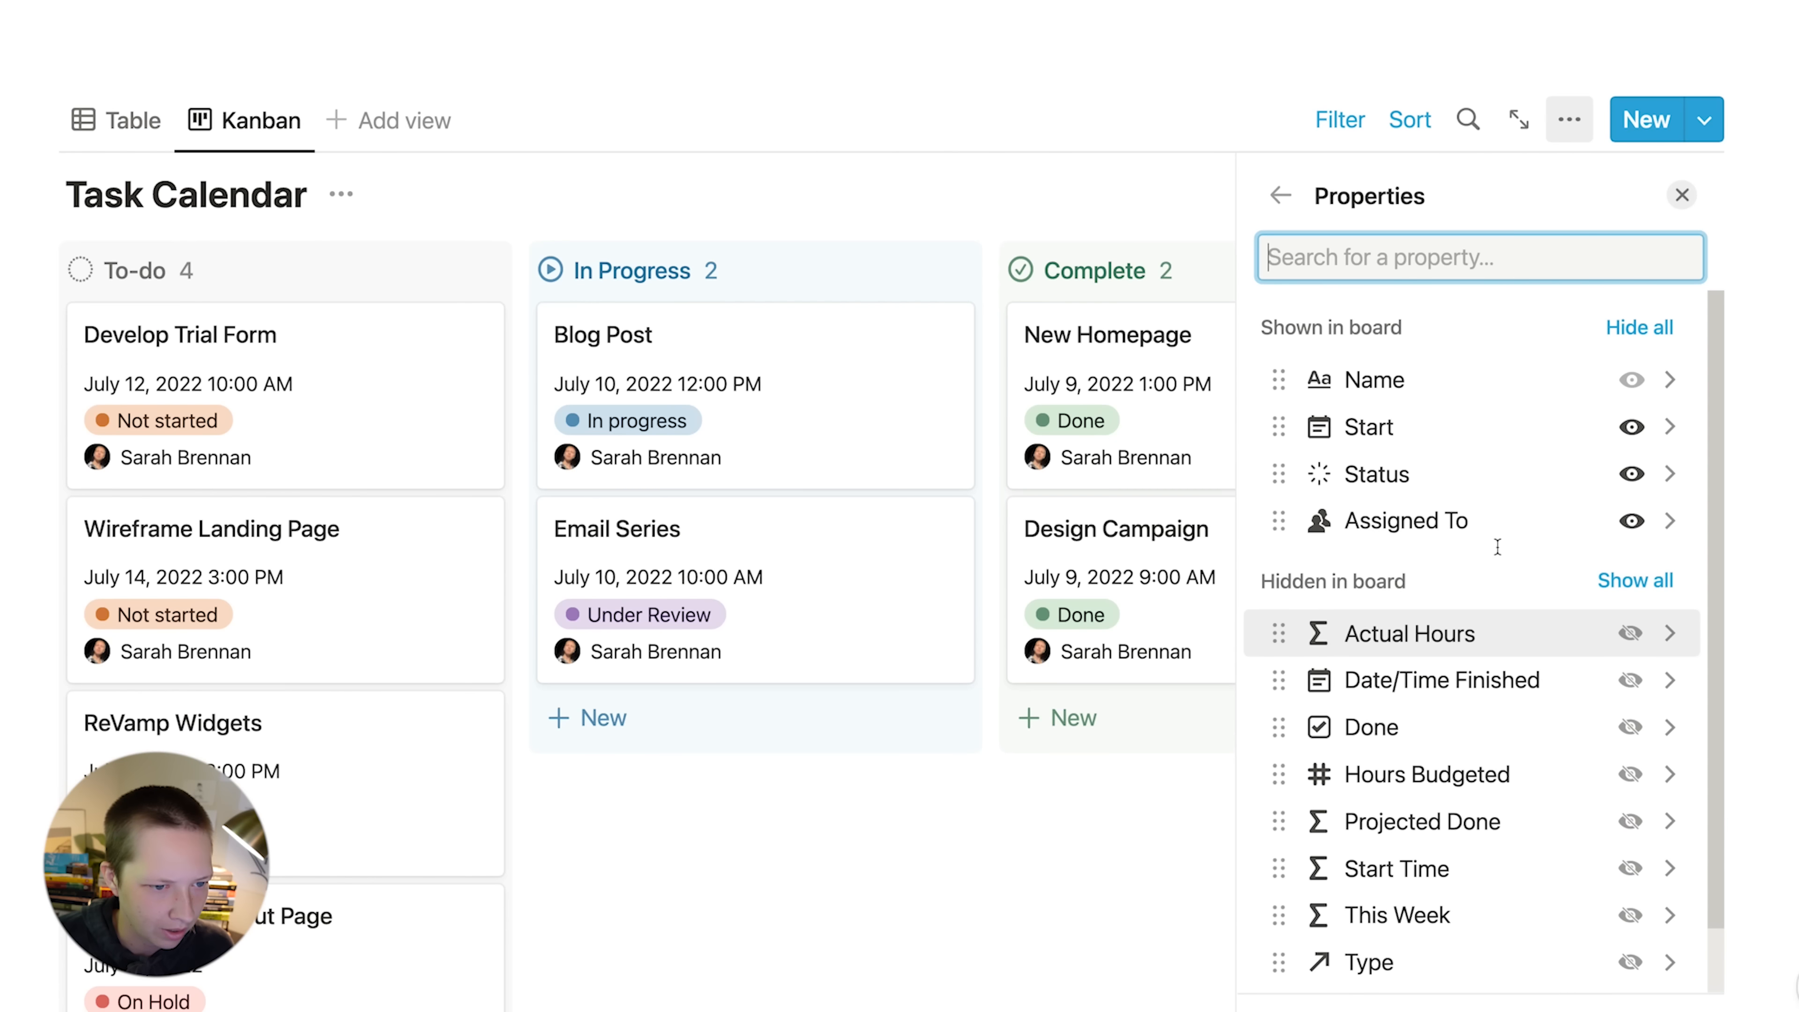
drag(1415, 536, 1410, 429)
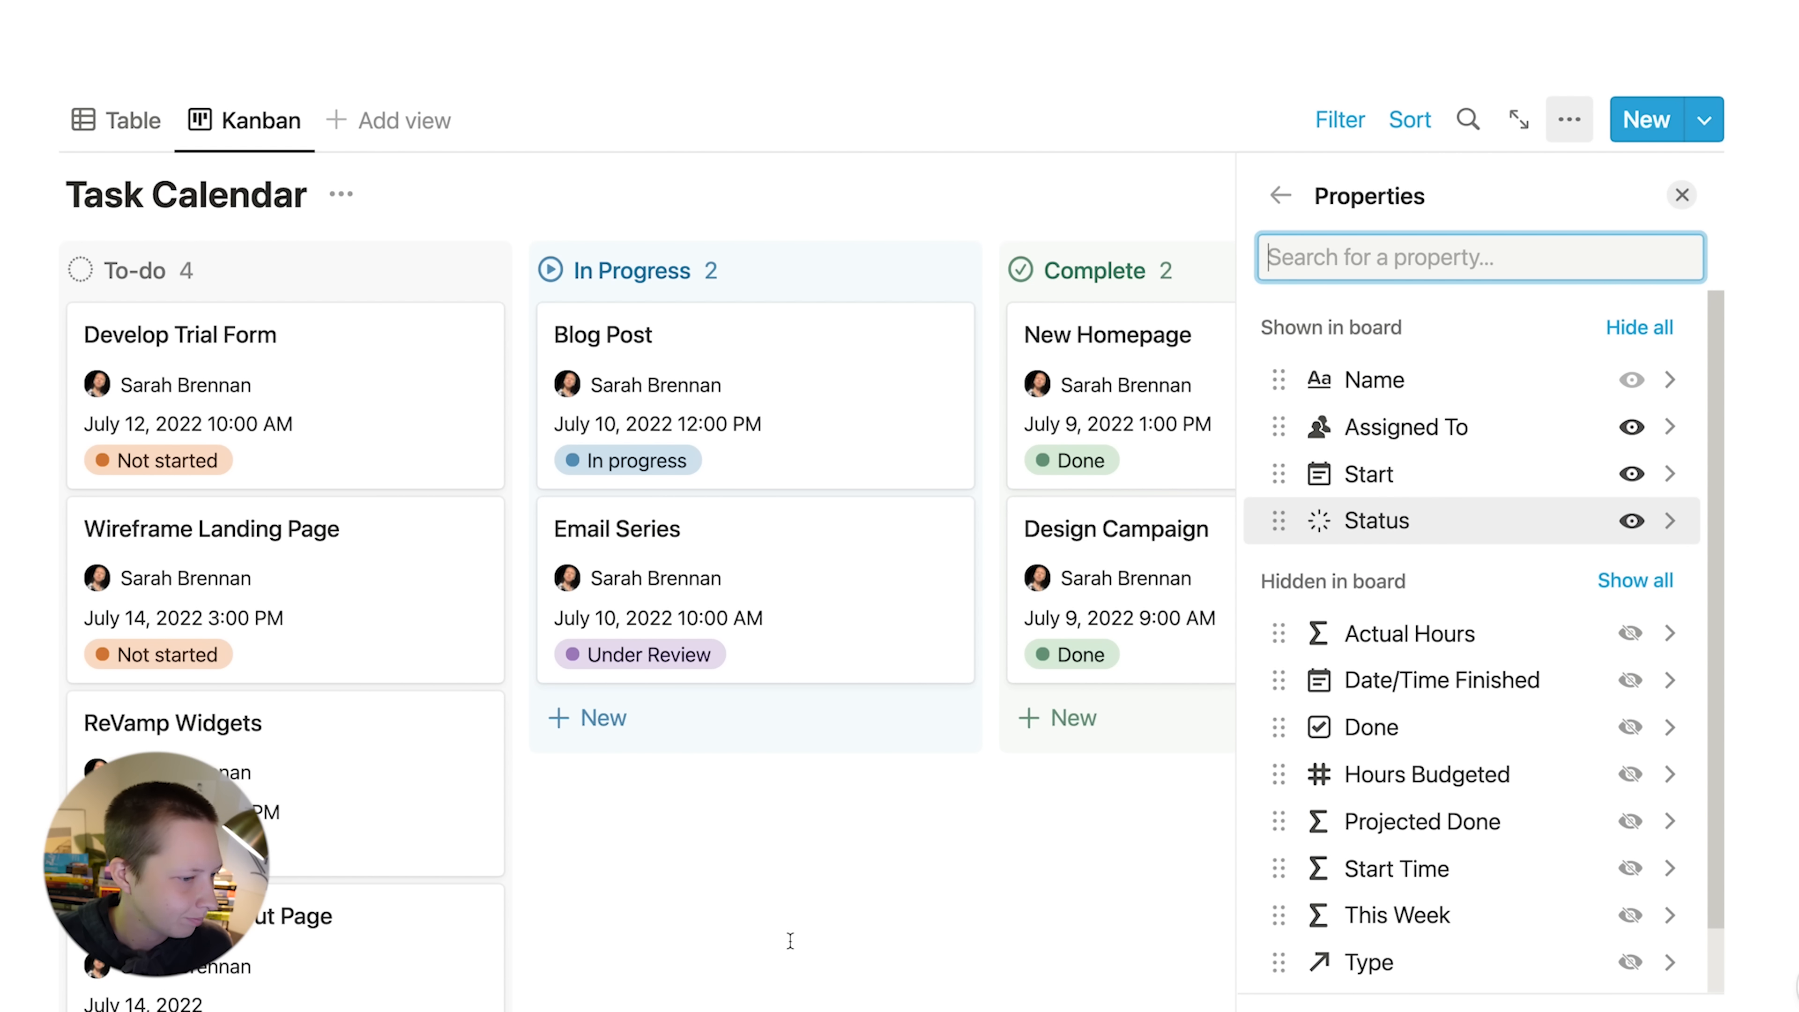
key(Escape)
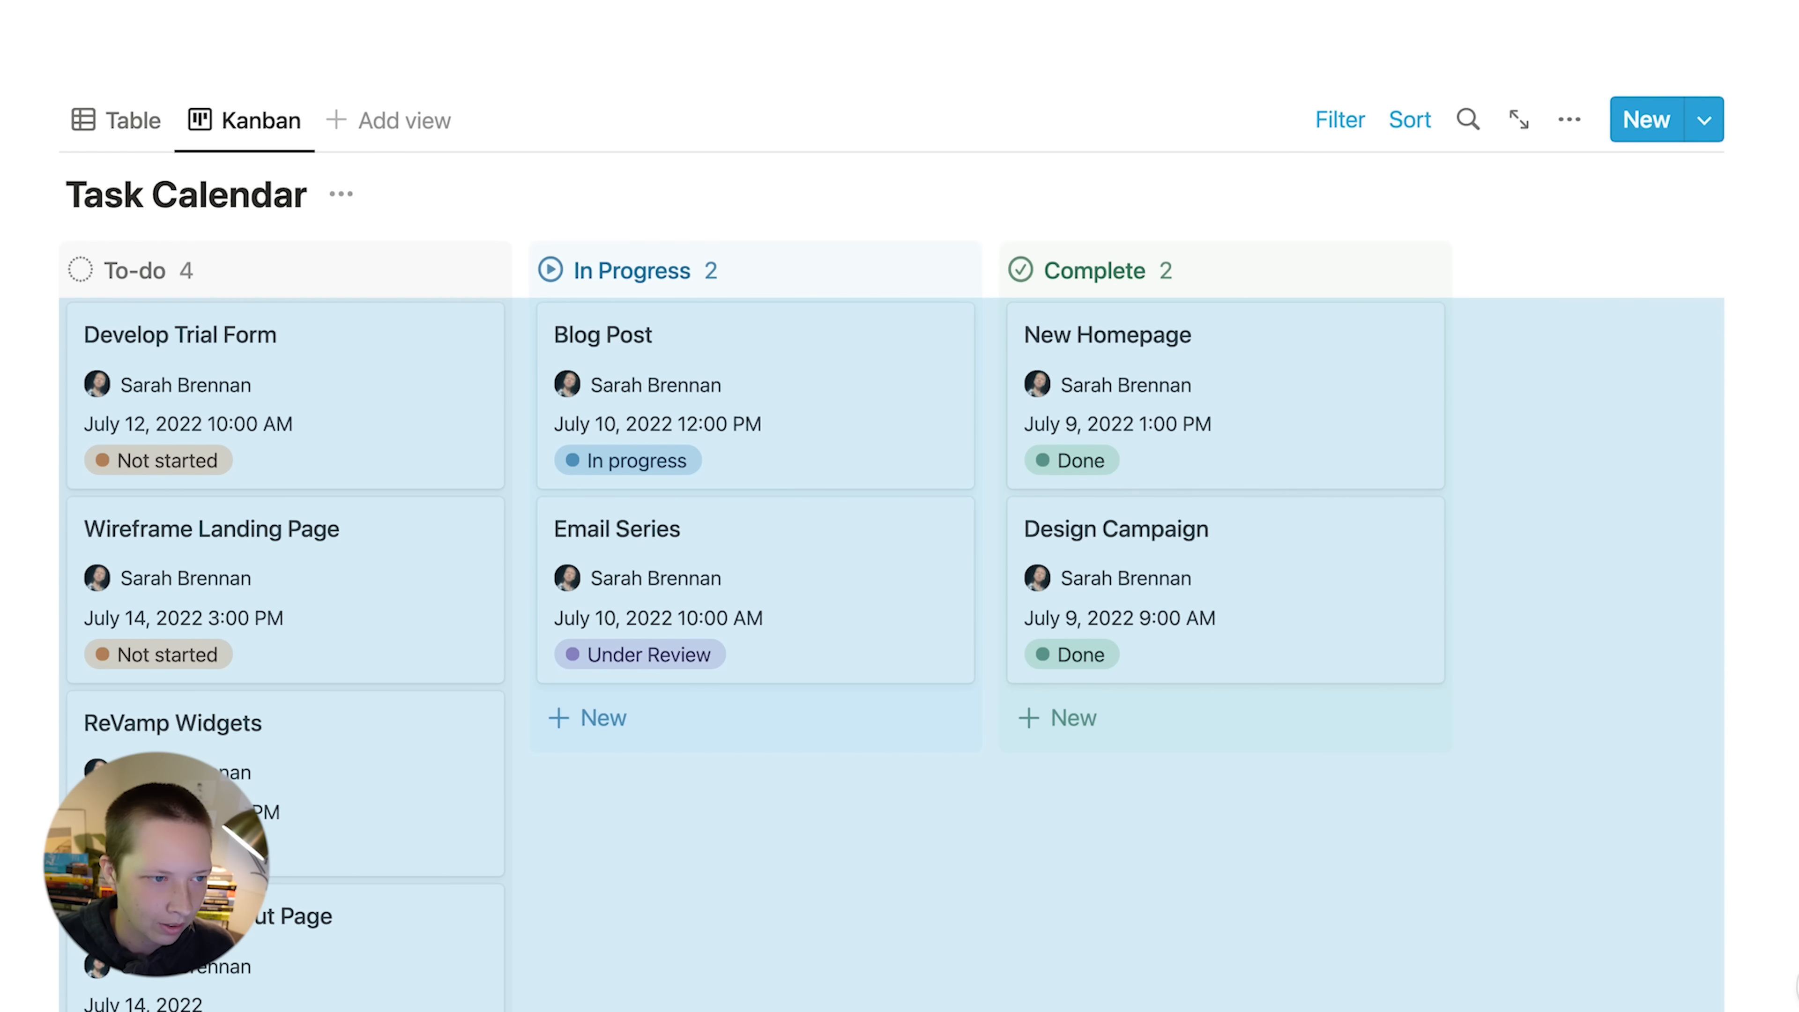
click(1651, 502)
- Add an ascending sort by Start to the Kanban view, rank it above the Status sort and hide the filter bar
scroll(1651, 503, down, 2)
scroll(1650, 502, up, 3)
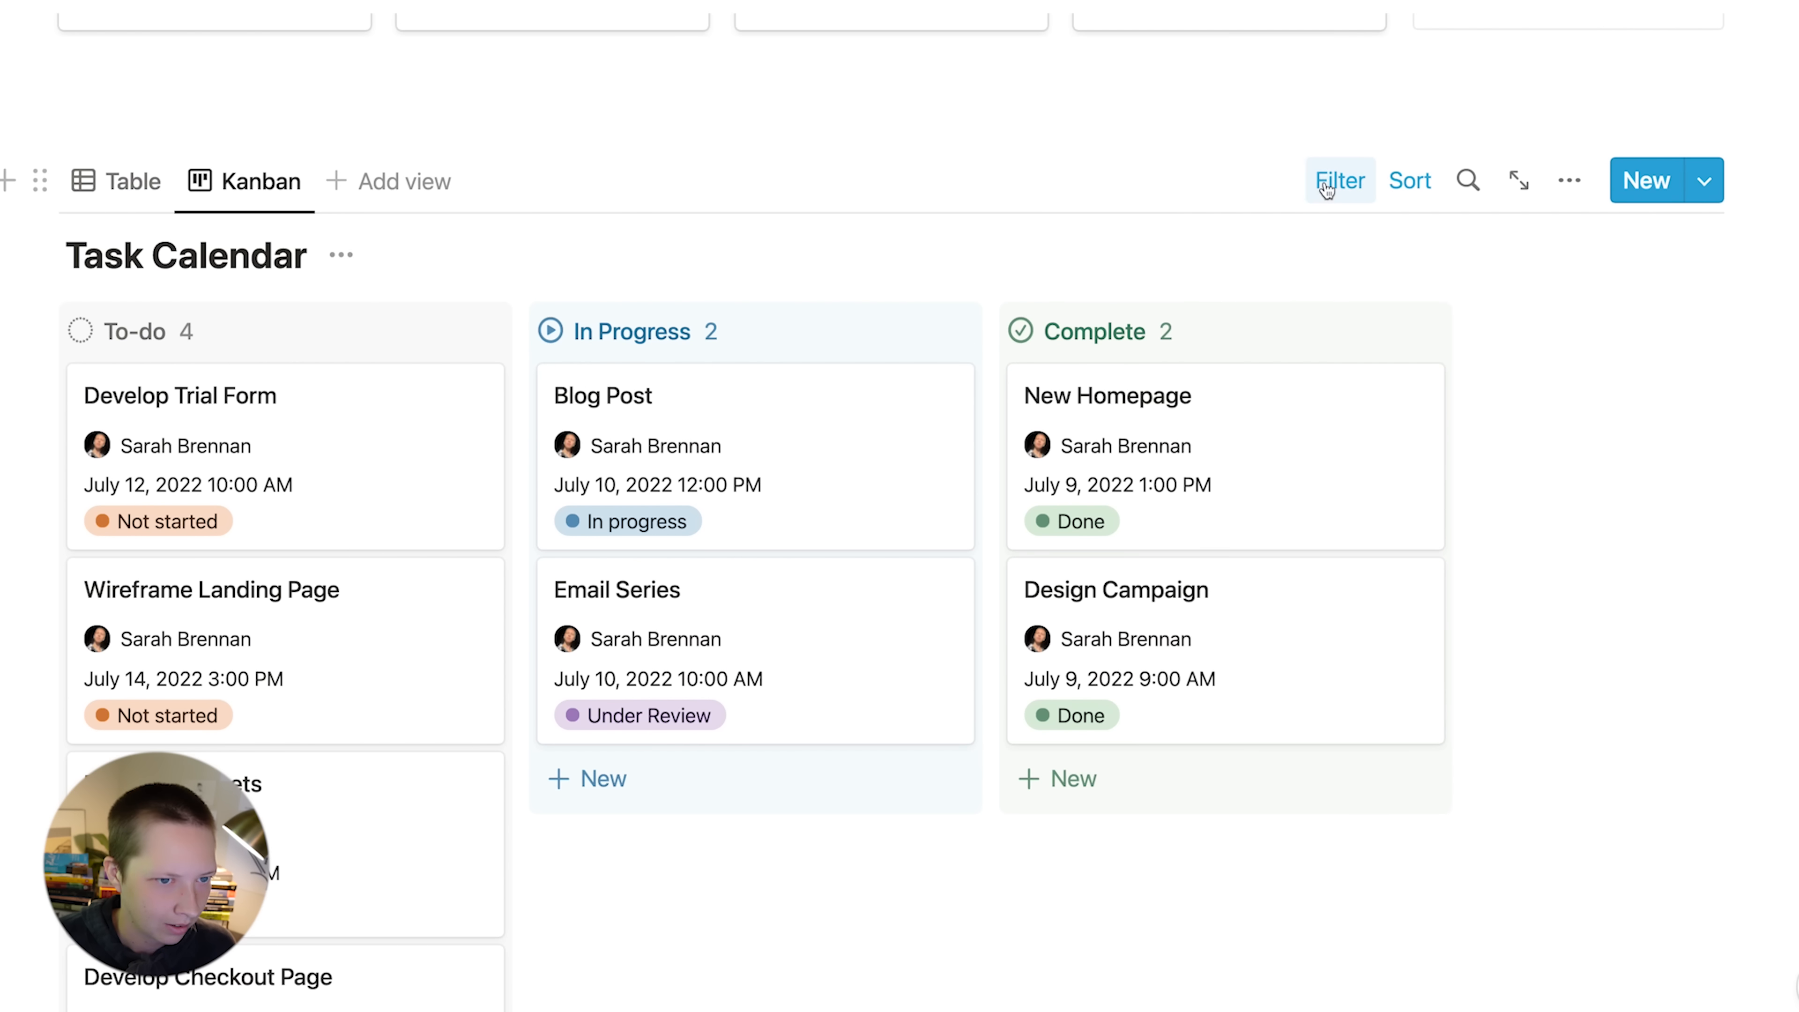
click(1406, 183)
click(71, 467)
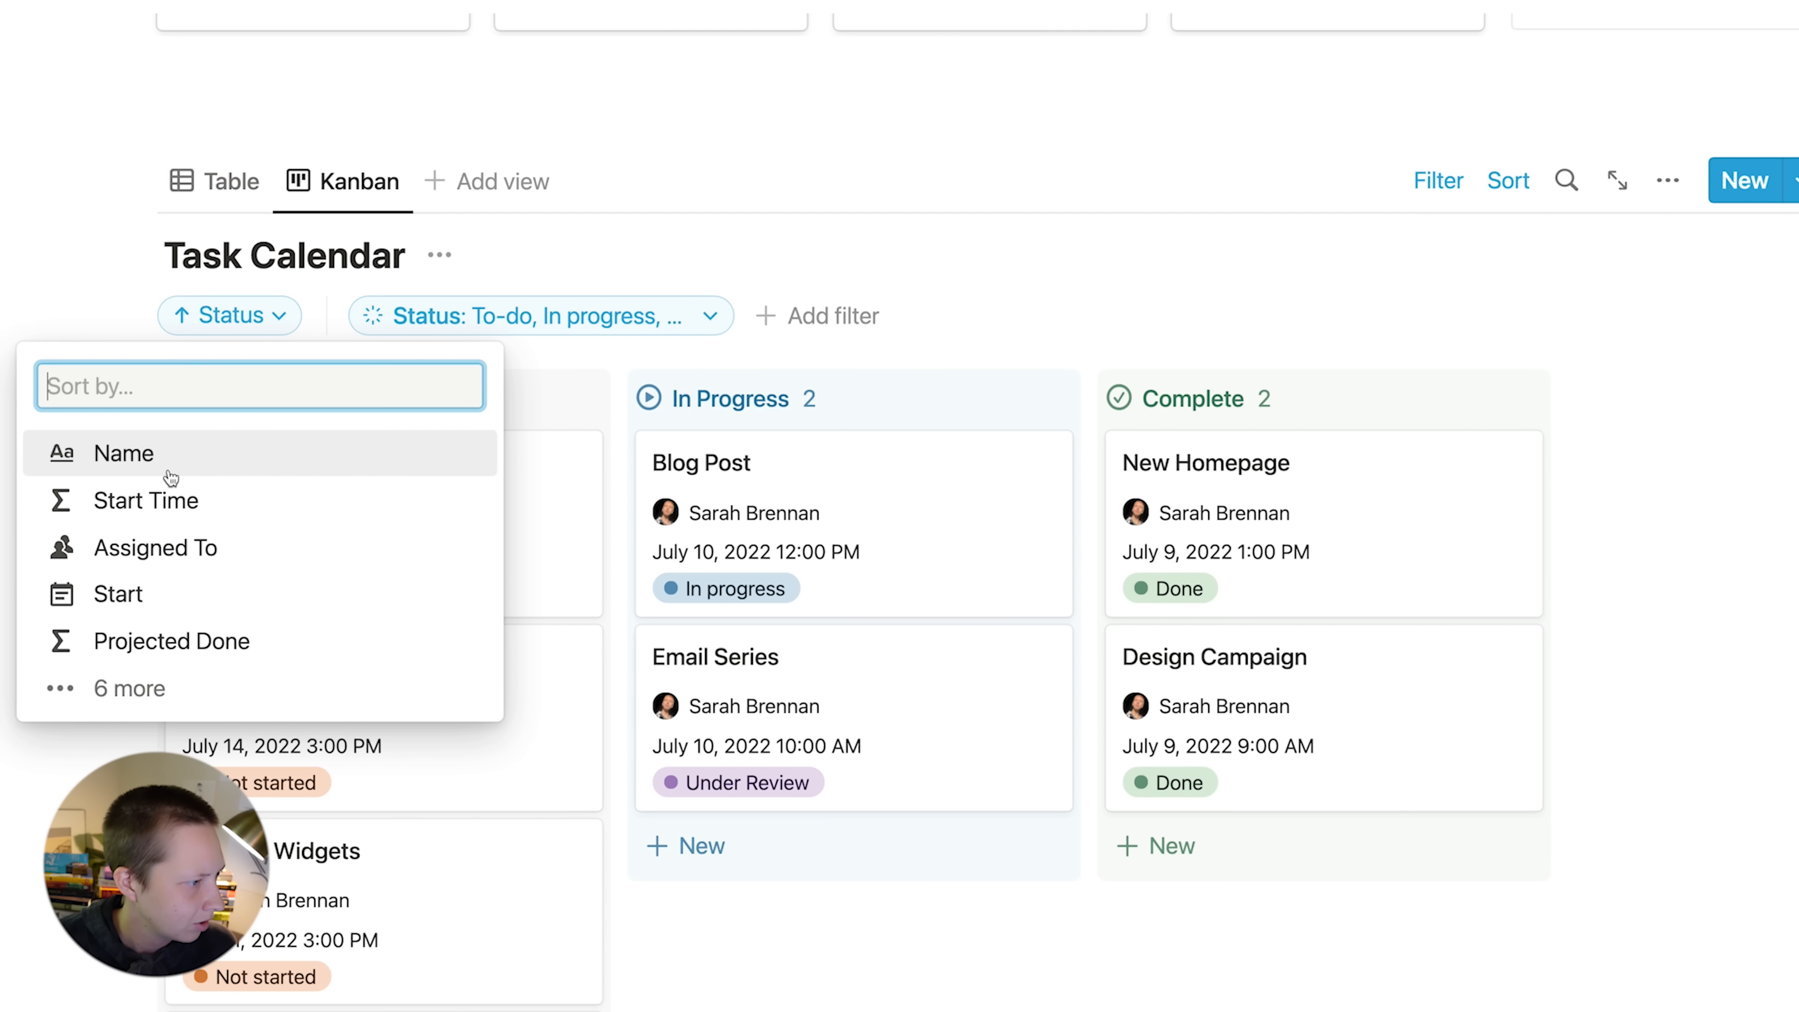
click(114, 594)
drag(71, 451, 53, 391)
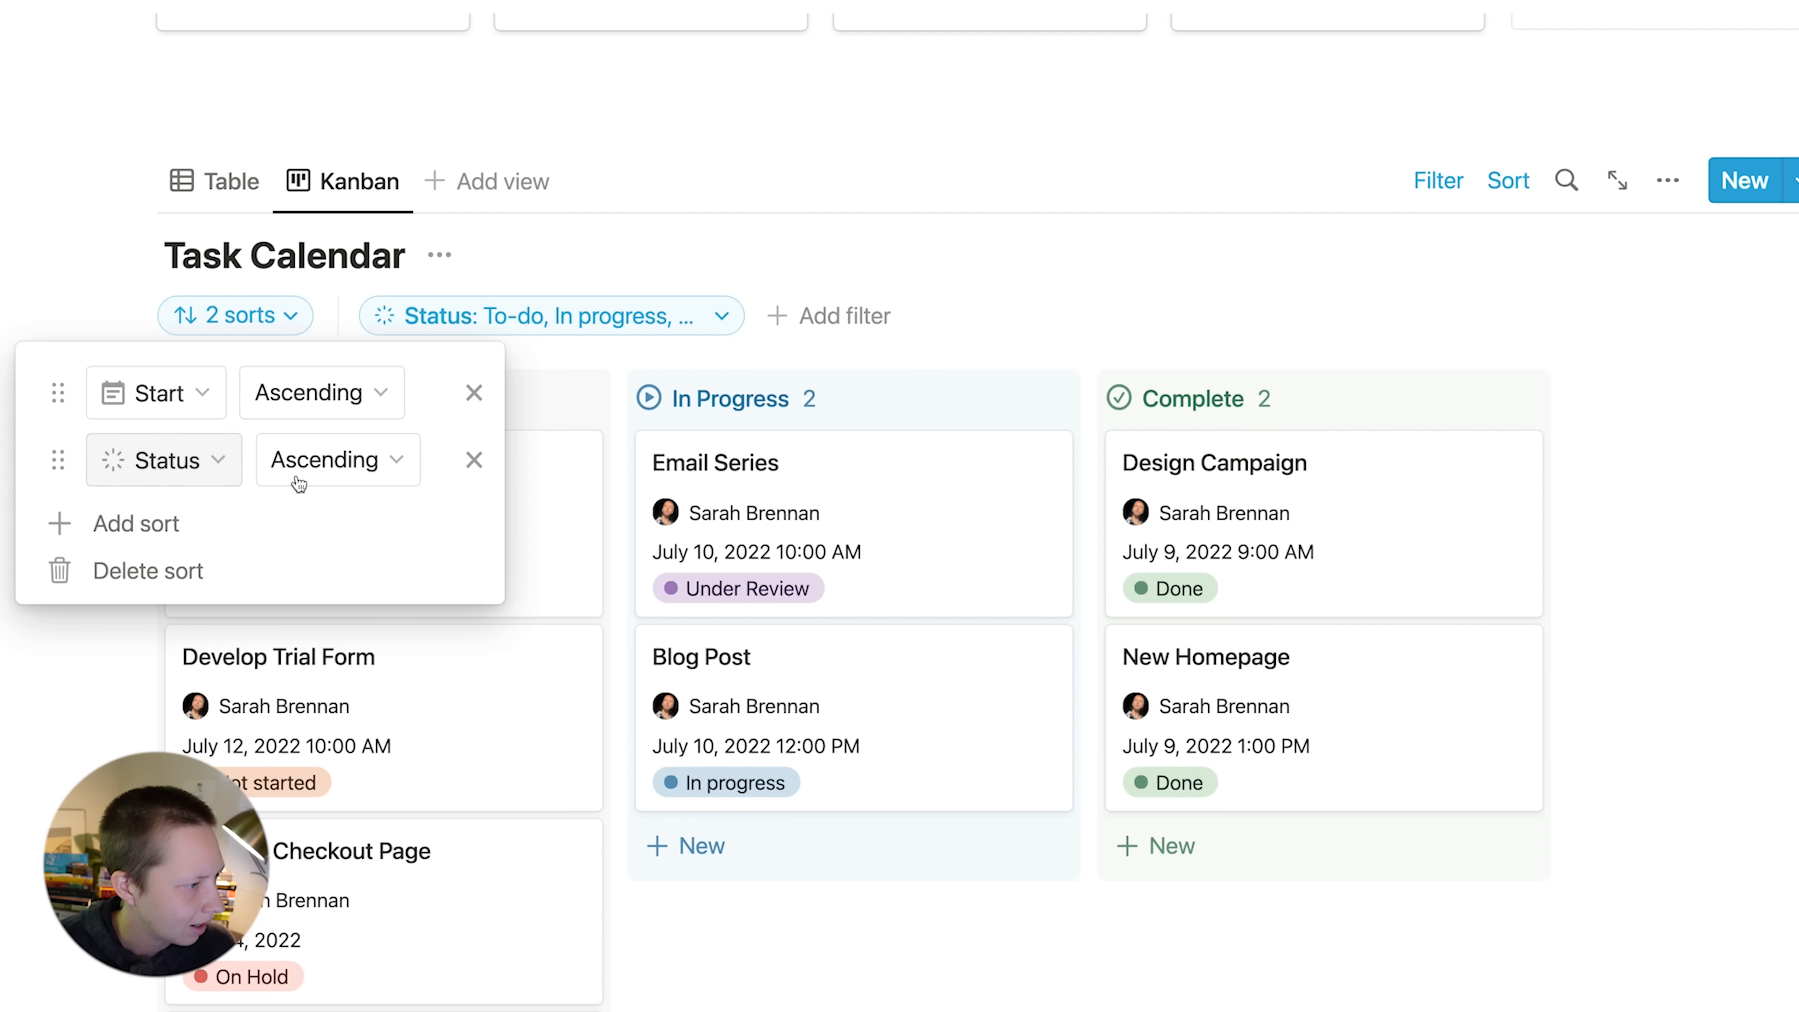
click(1595, 354)
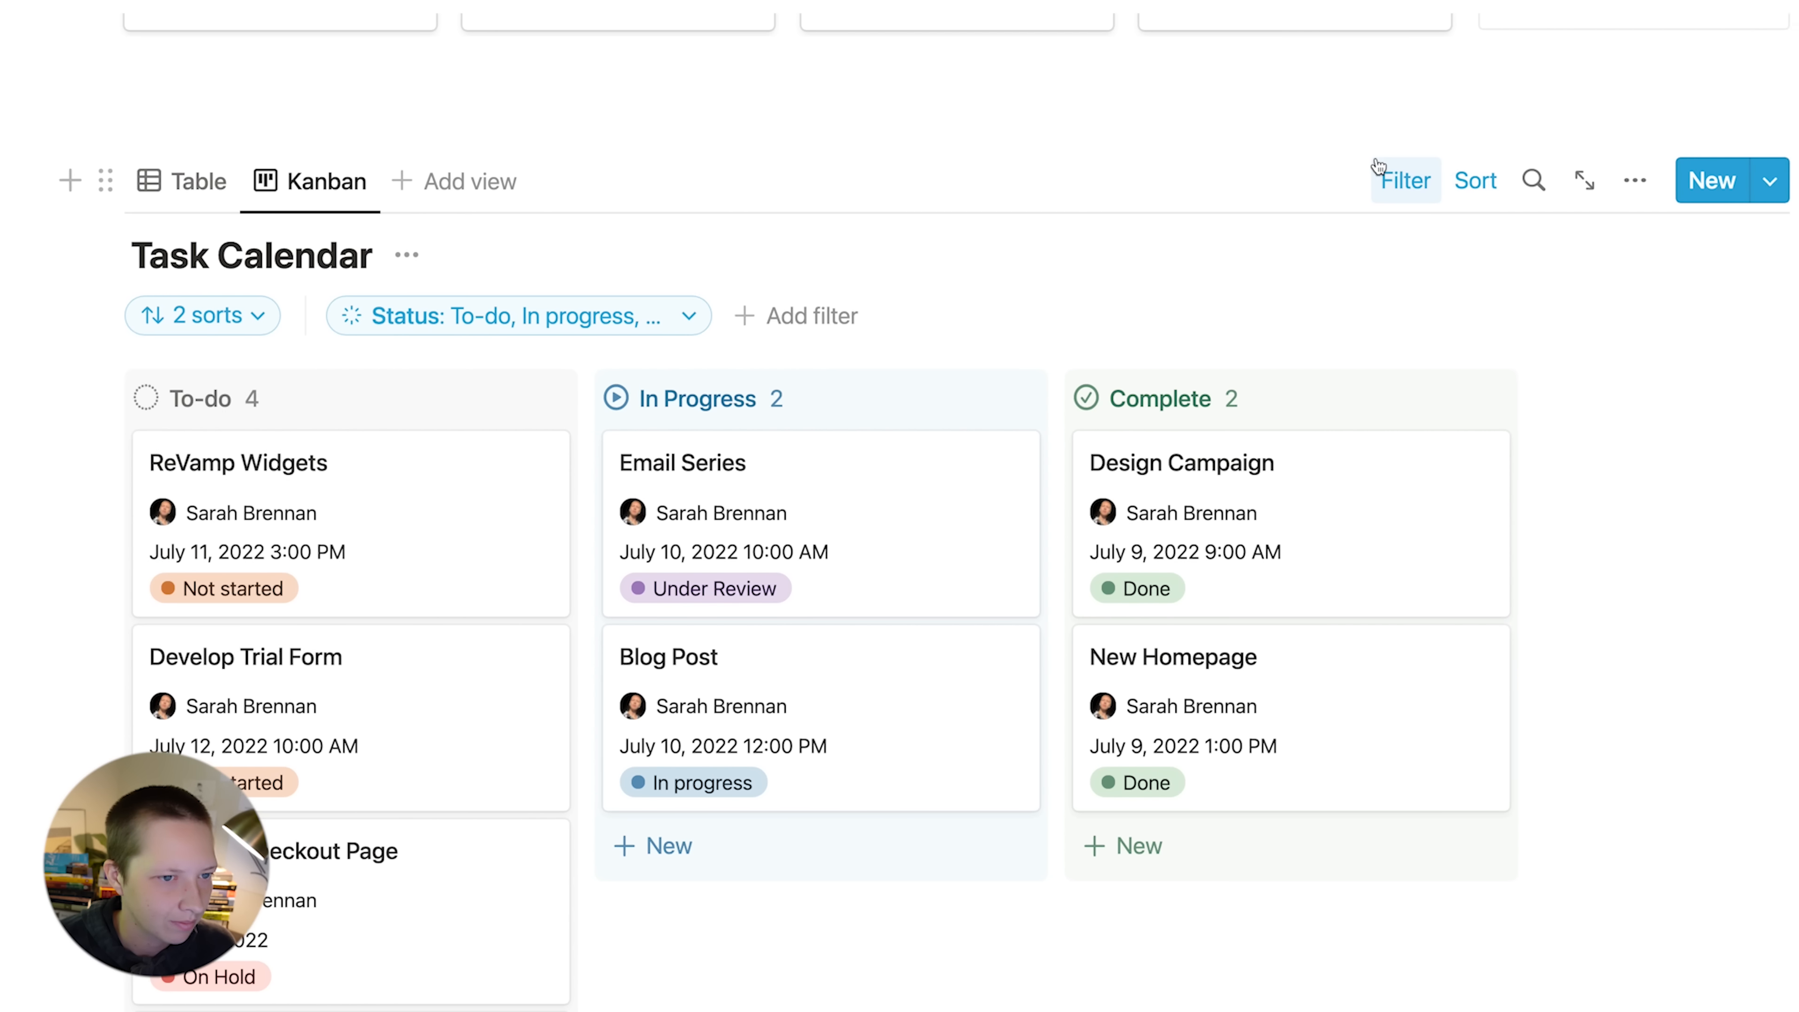
click(1377, 168)
- Move the Develop Trial Form card from To-do to the end of the In Progress group
scroll(1601, 402, down, 3)
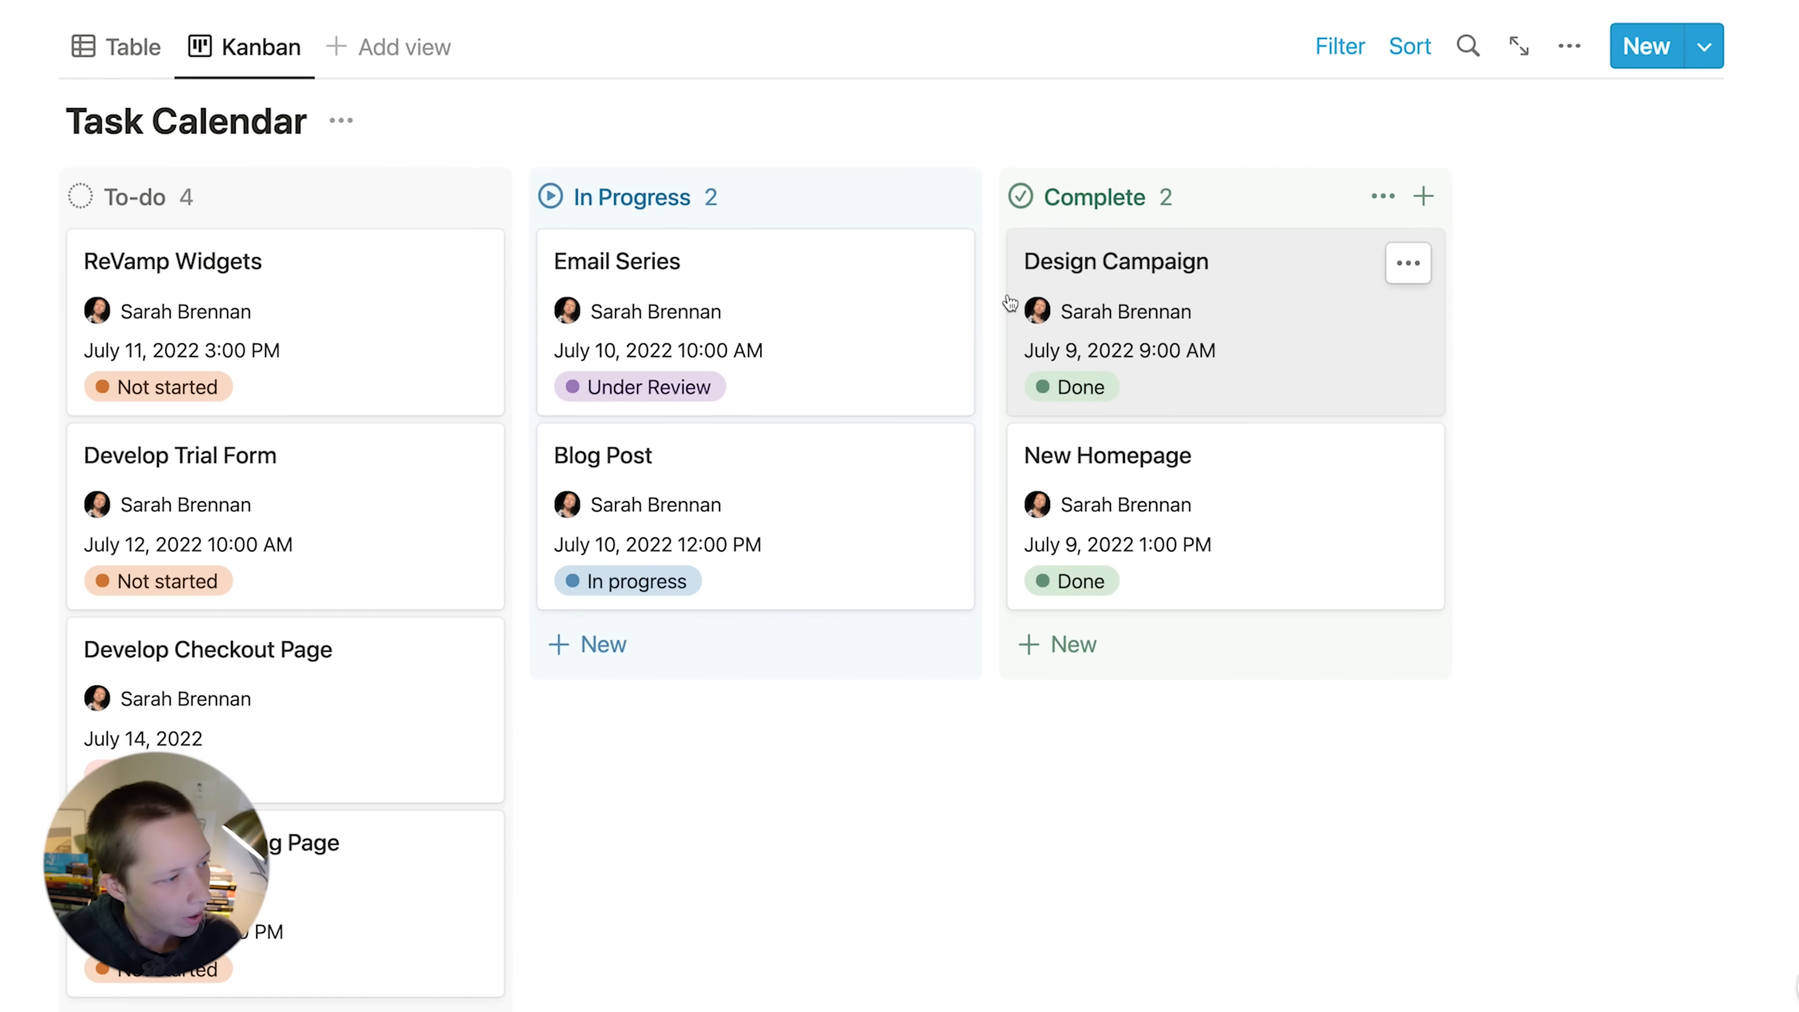
scroll(451, 423, down, 1)
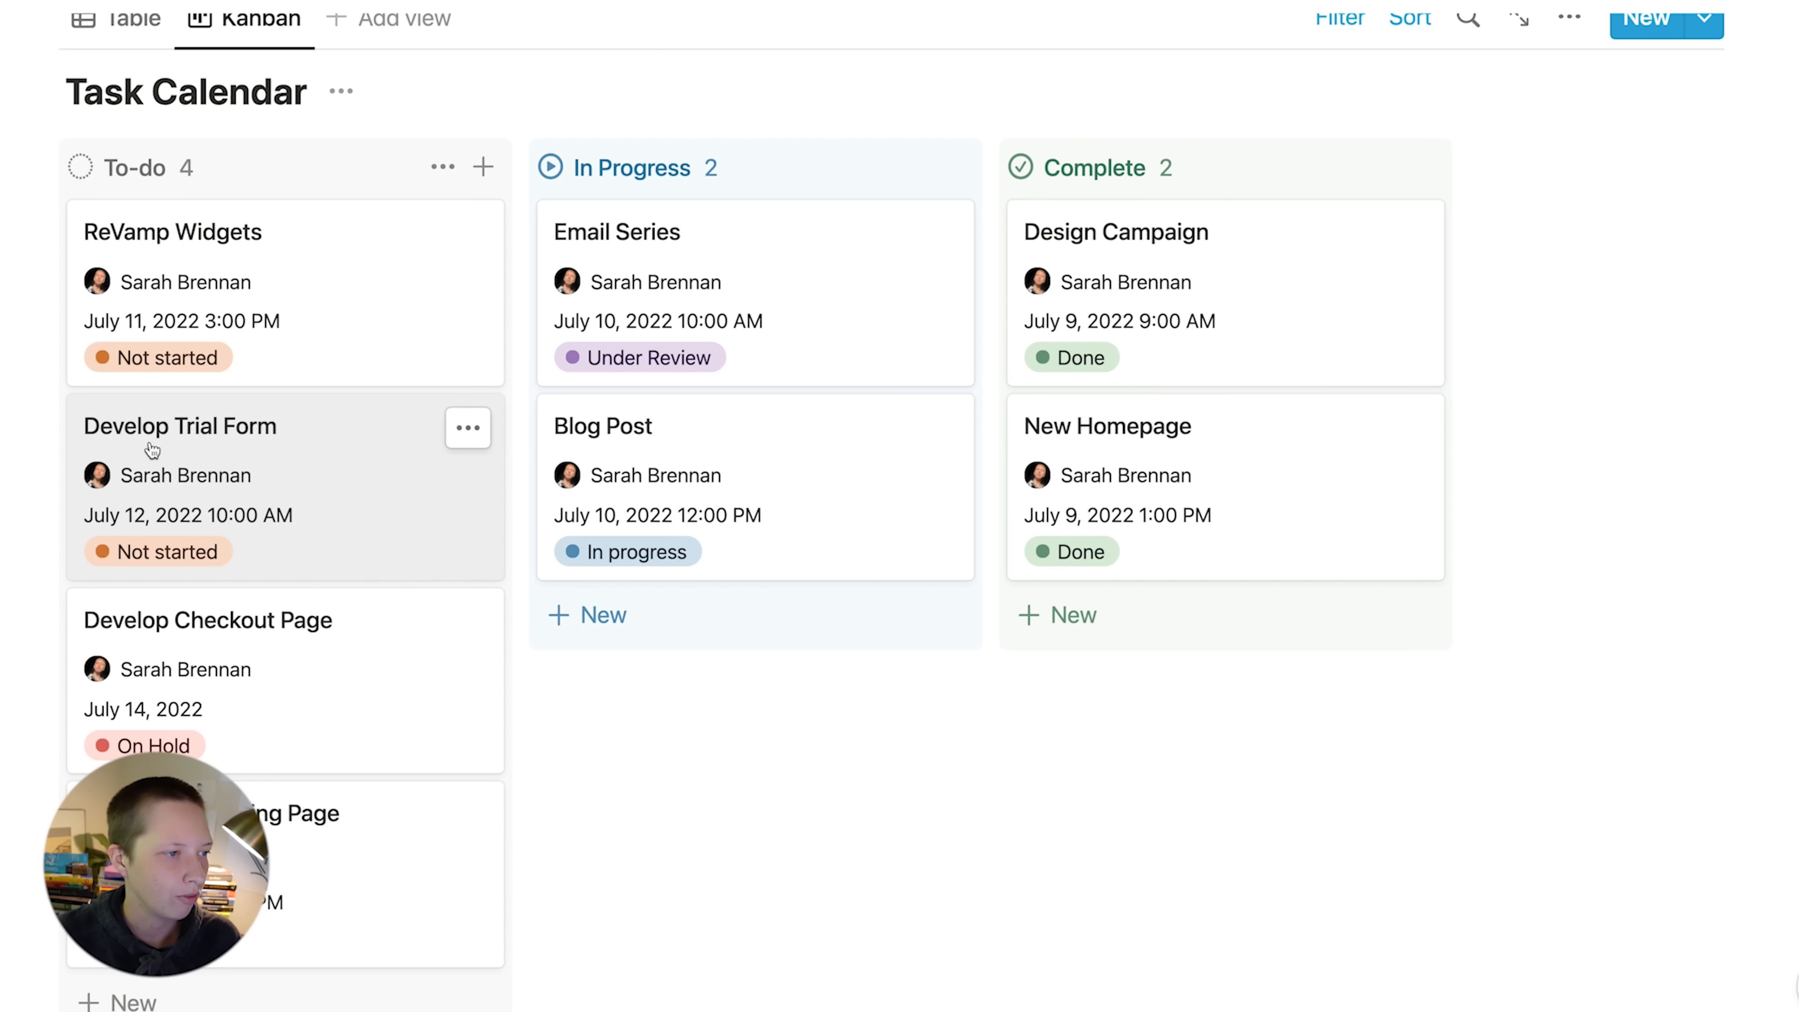
drag(151, 449, 708, 680)
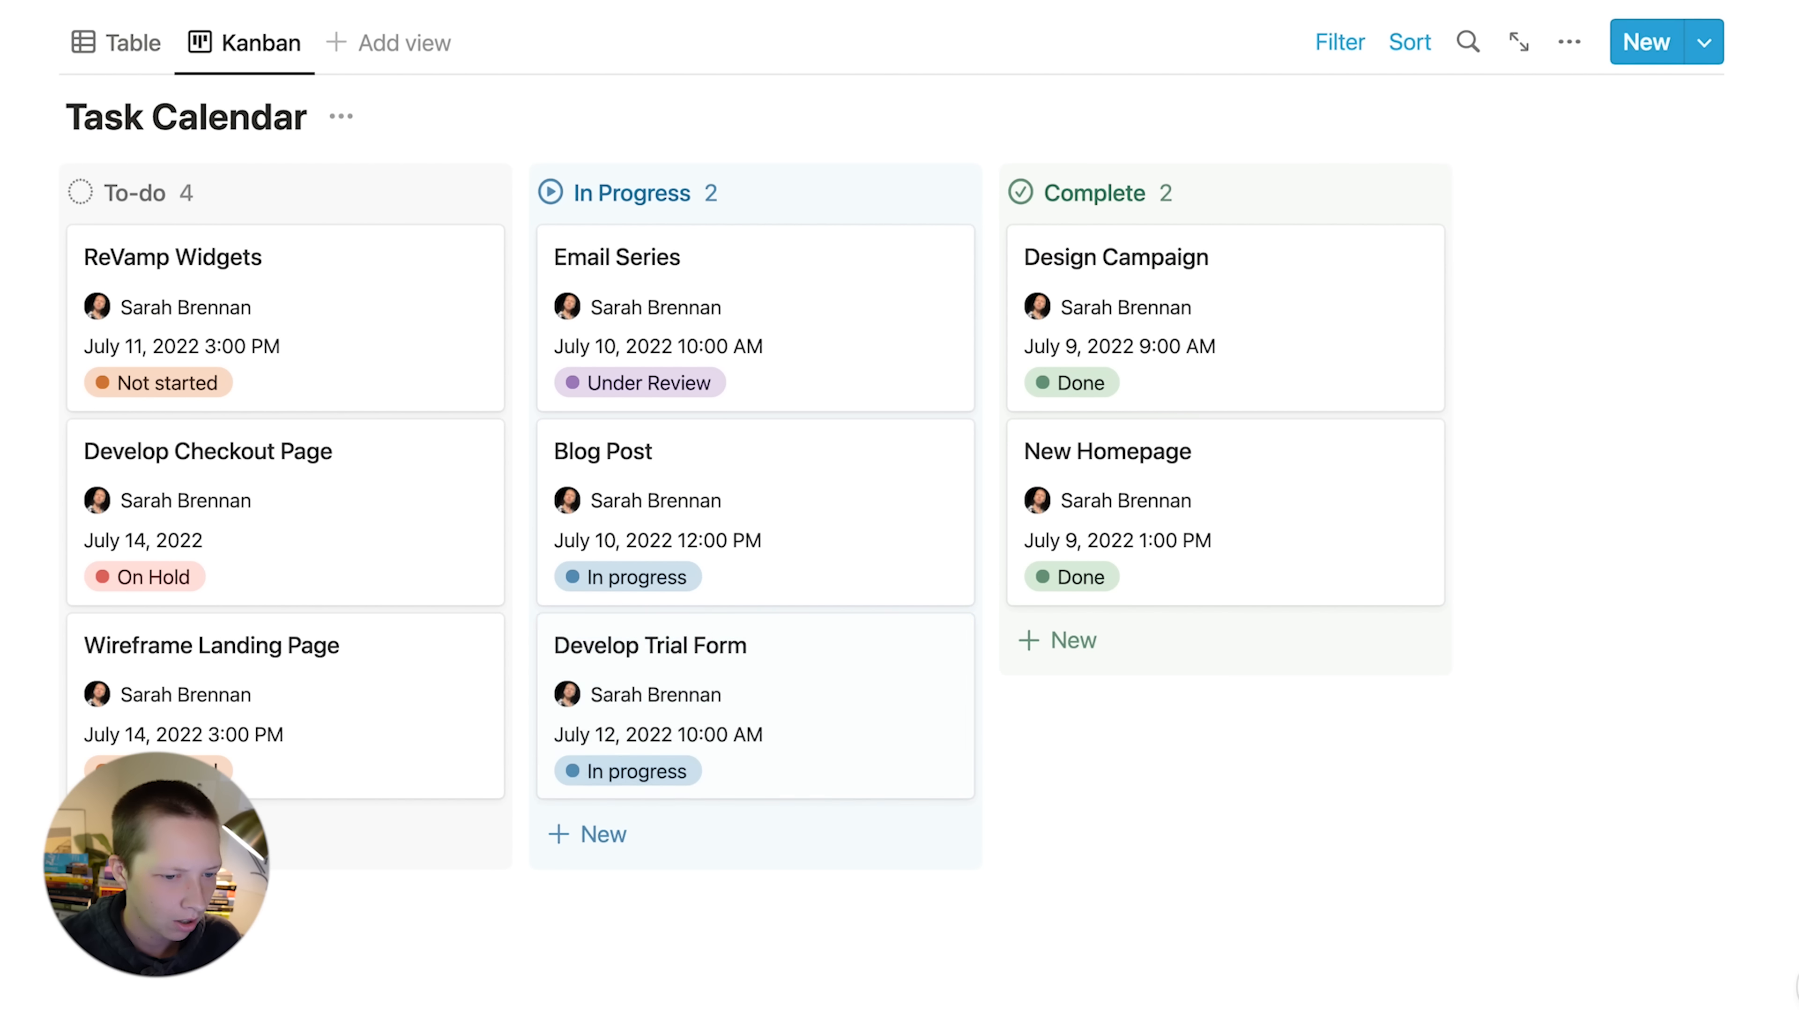
scroll(736, 630, down, 2)
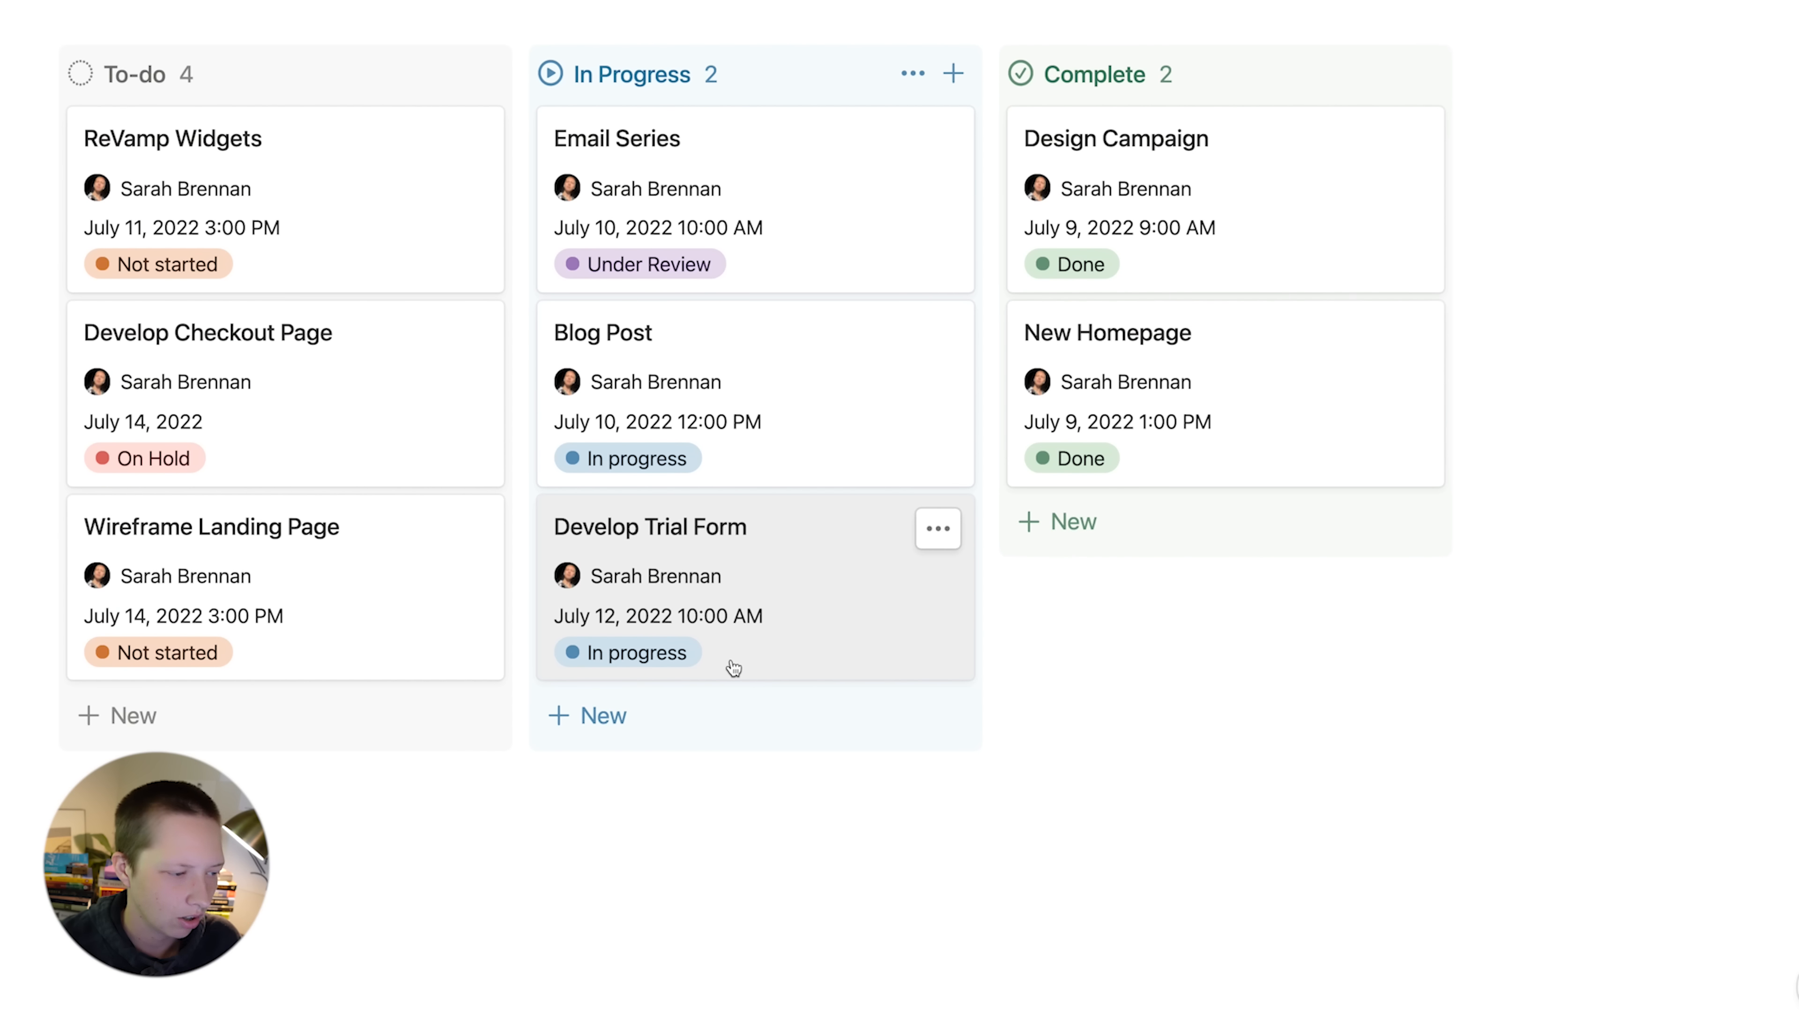
- Reorder the Status property's In Progress options so that Under Review comes before In progress, and close the settings
scroll(733, 666, up, 2)
click(1563, 69)
click(1317, 331)
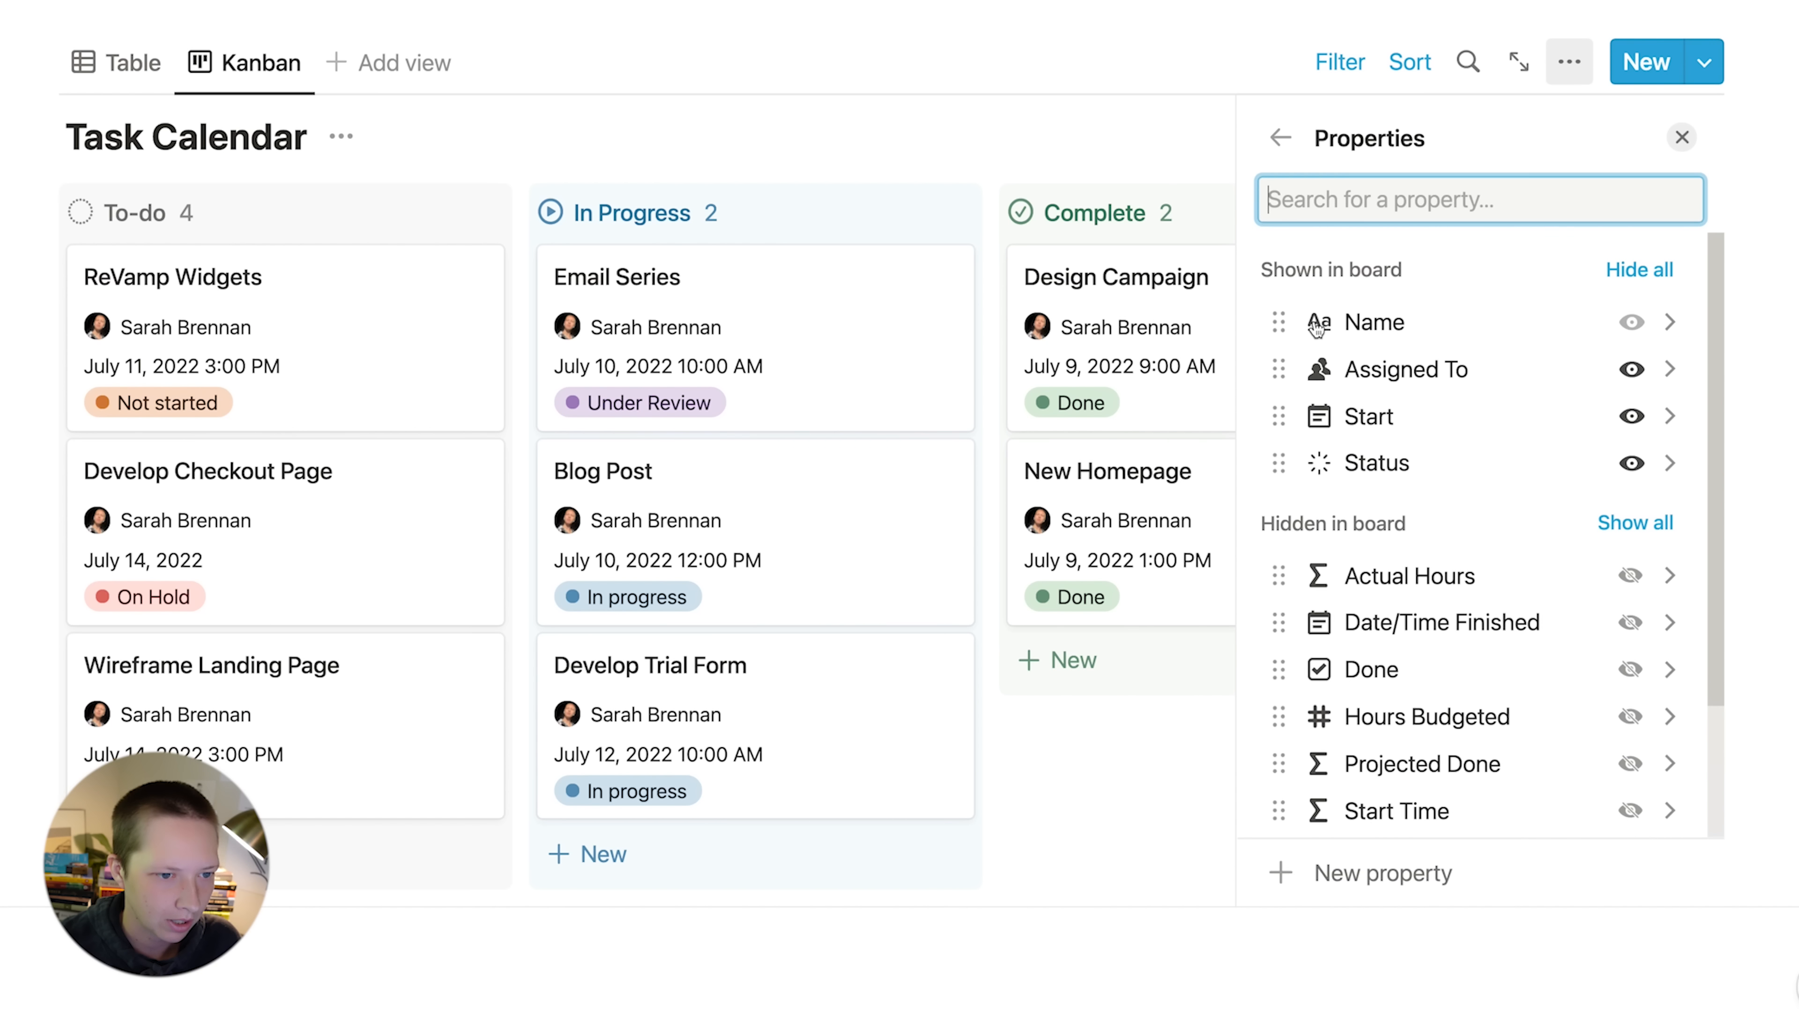
click(1401, 461)
scroll(1305, 461, down, 2)
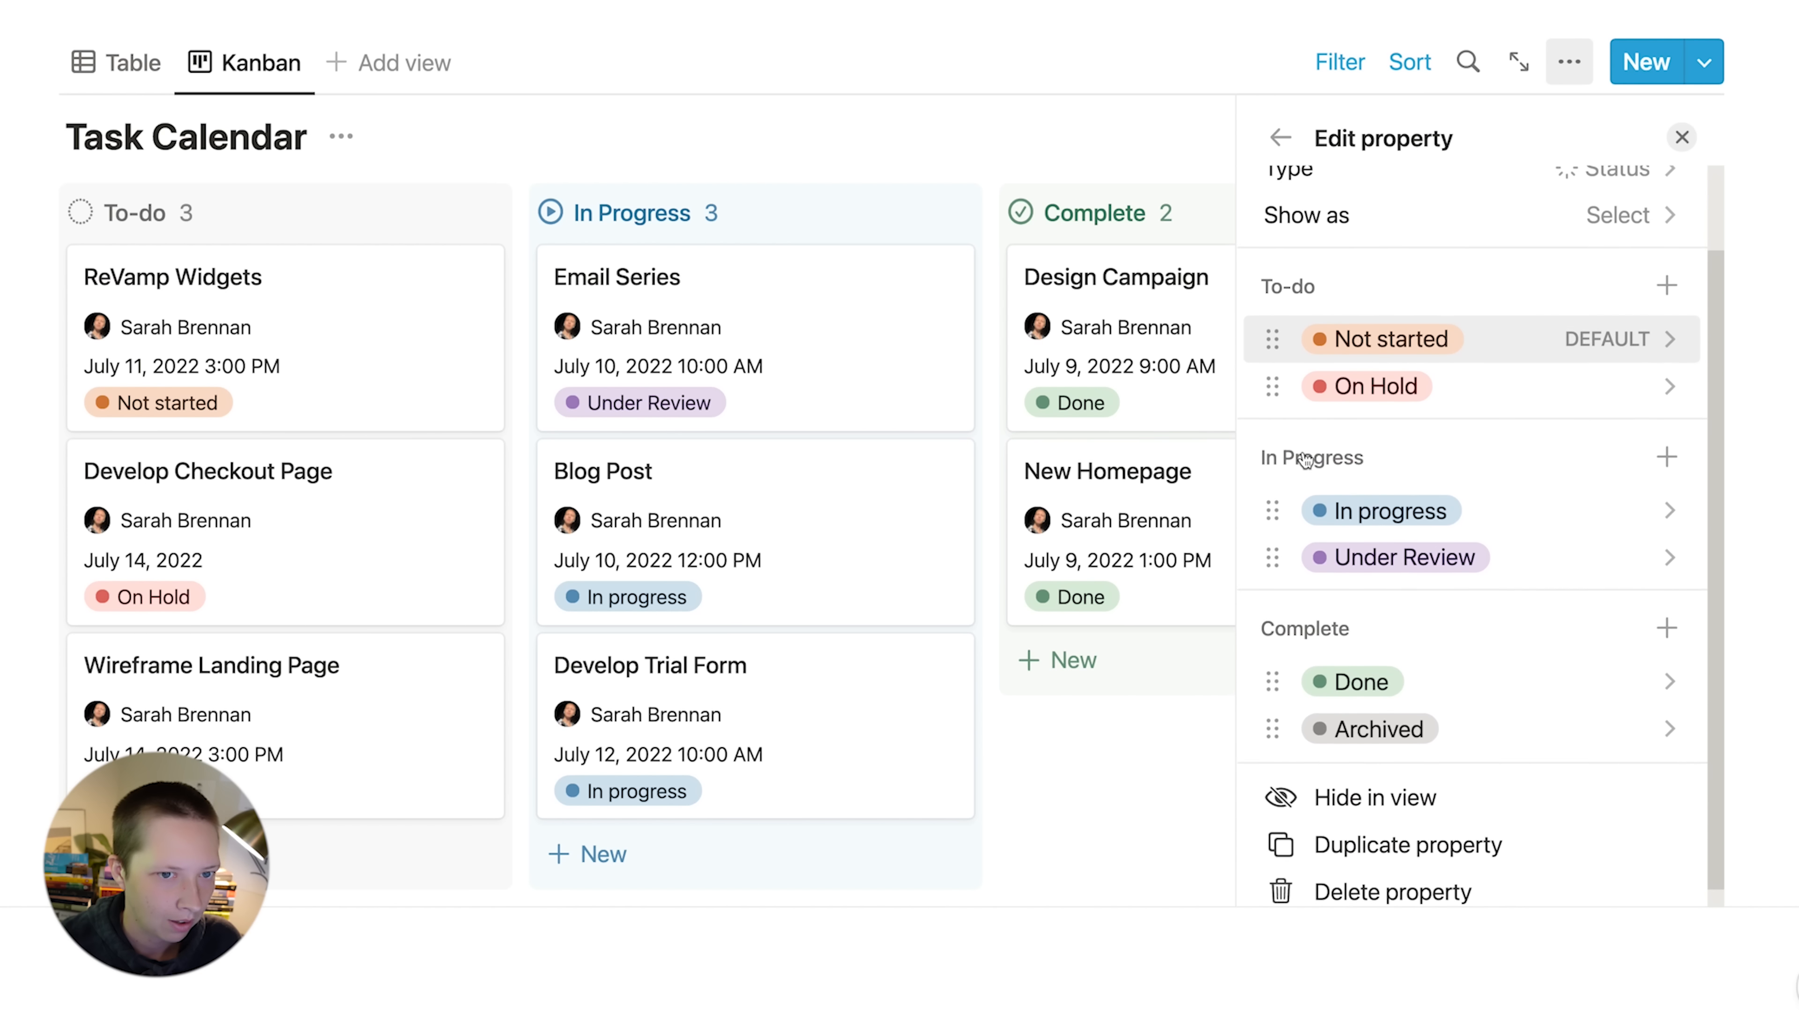
scroll(1305, 461, down, 1)
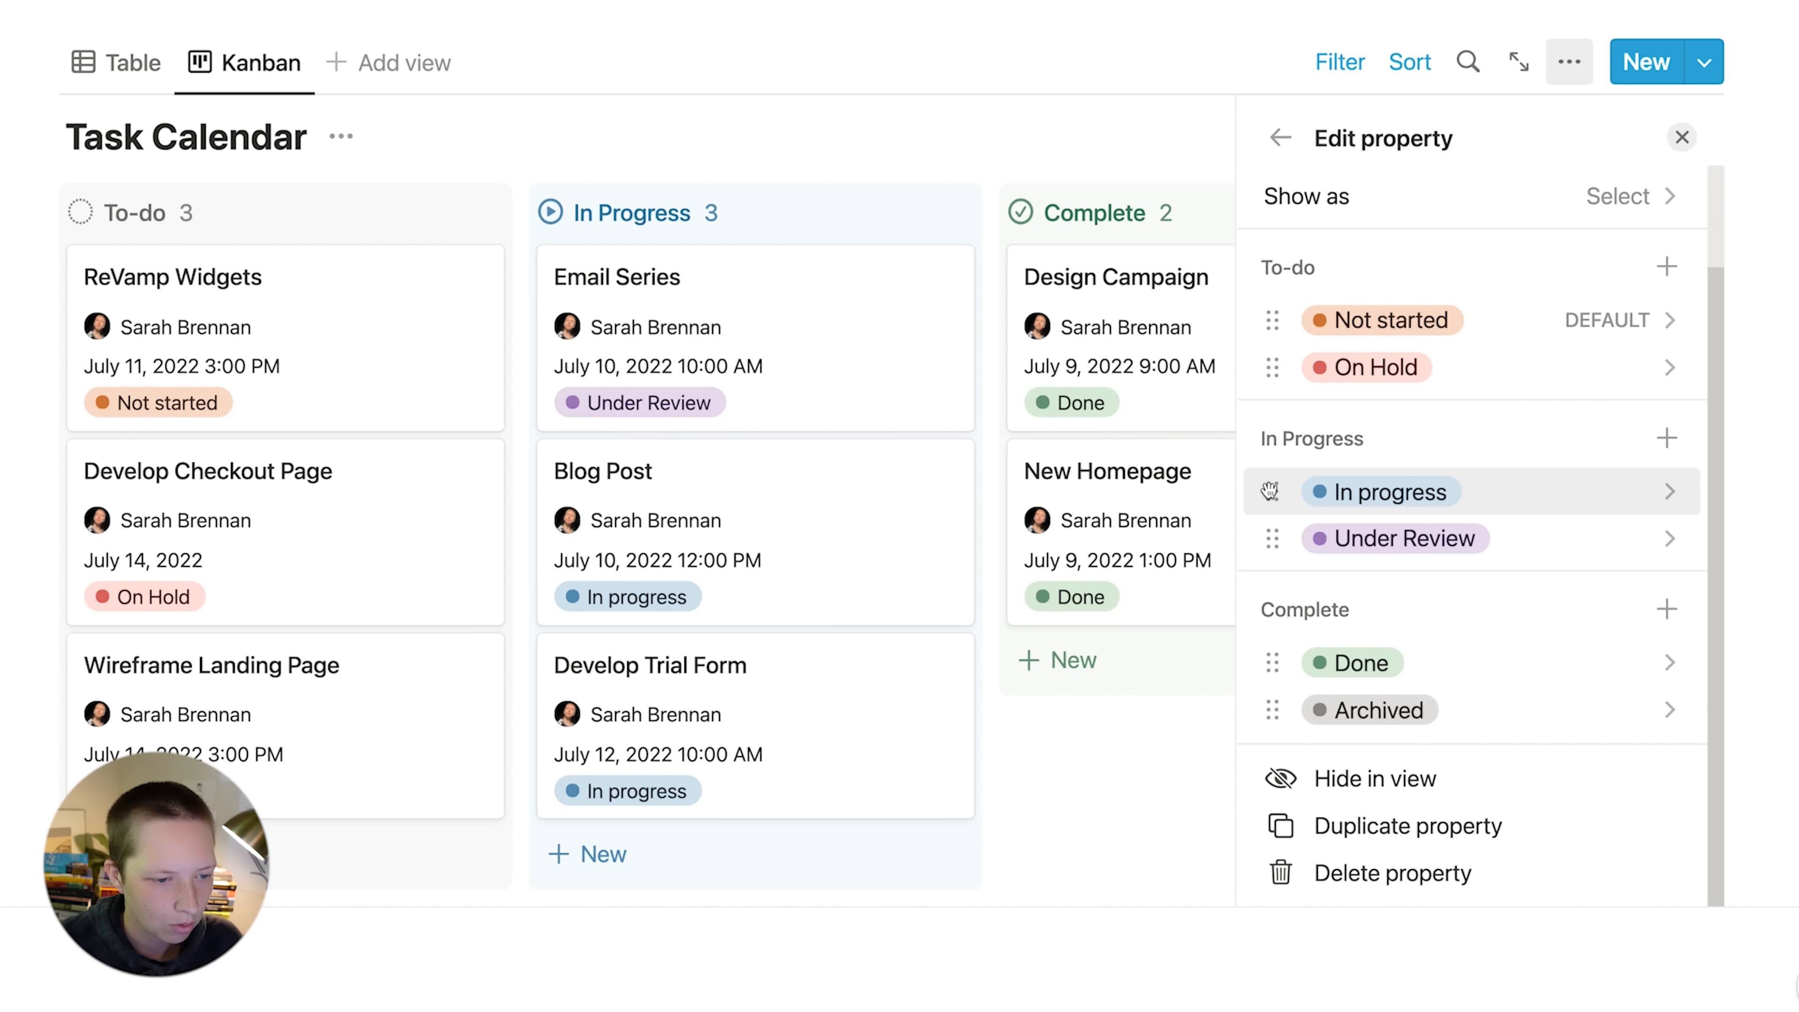
drag(1270, 494, 1282, 537)
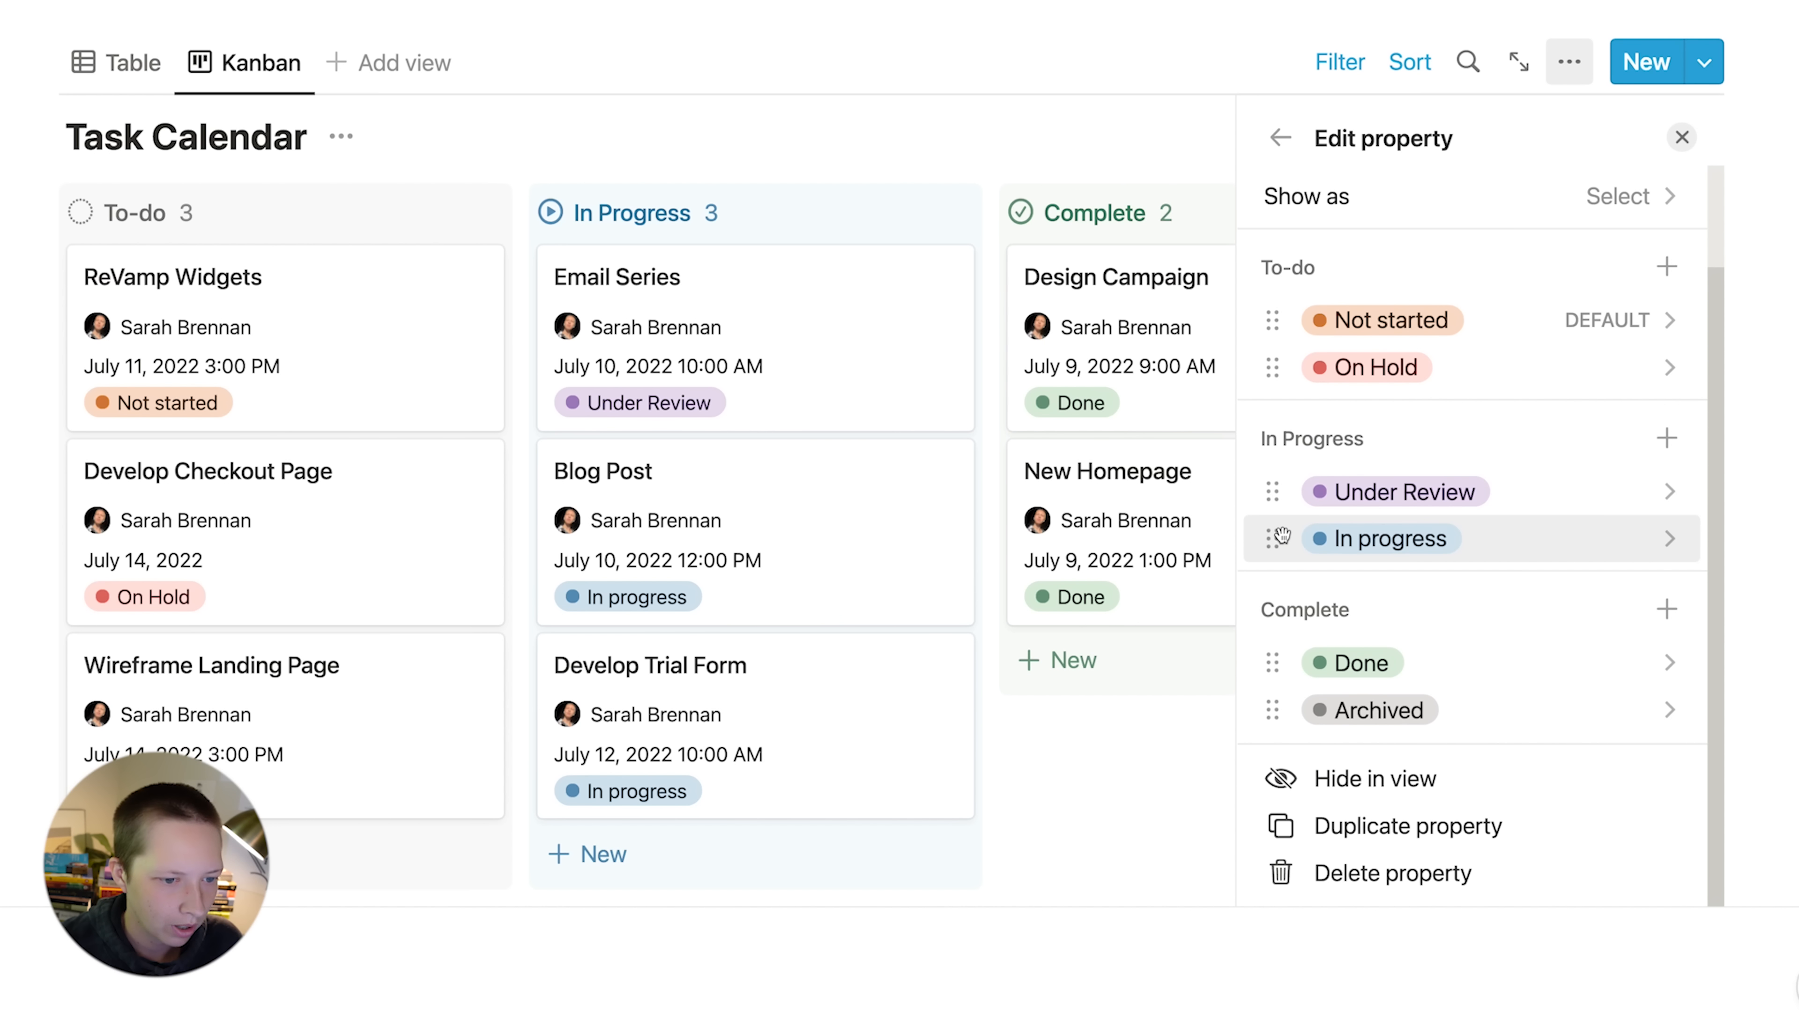
key(Escape)
- Return the Develop Trial Form card to To-do and move it into the In Progress group again
scroll(709, 687, down, 1)
drag(765, 680, 294, 241)
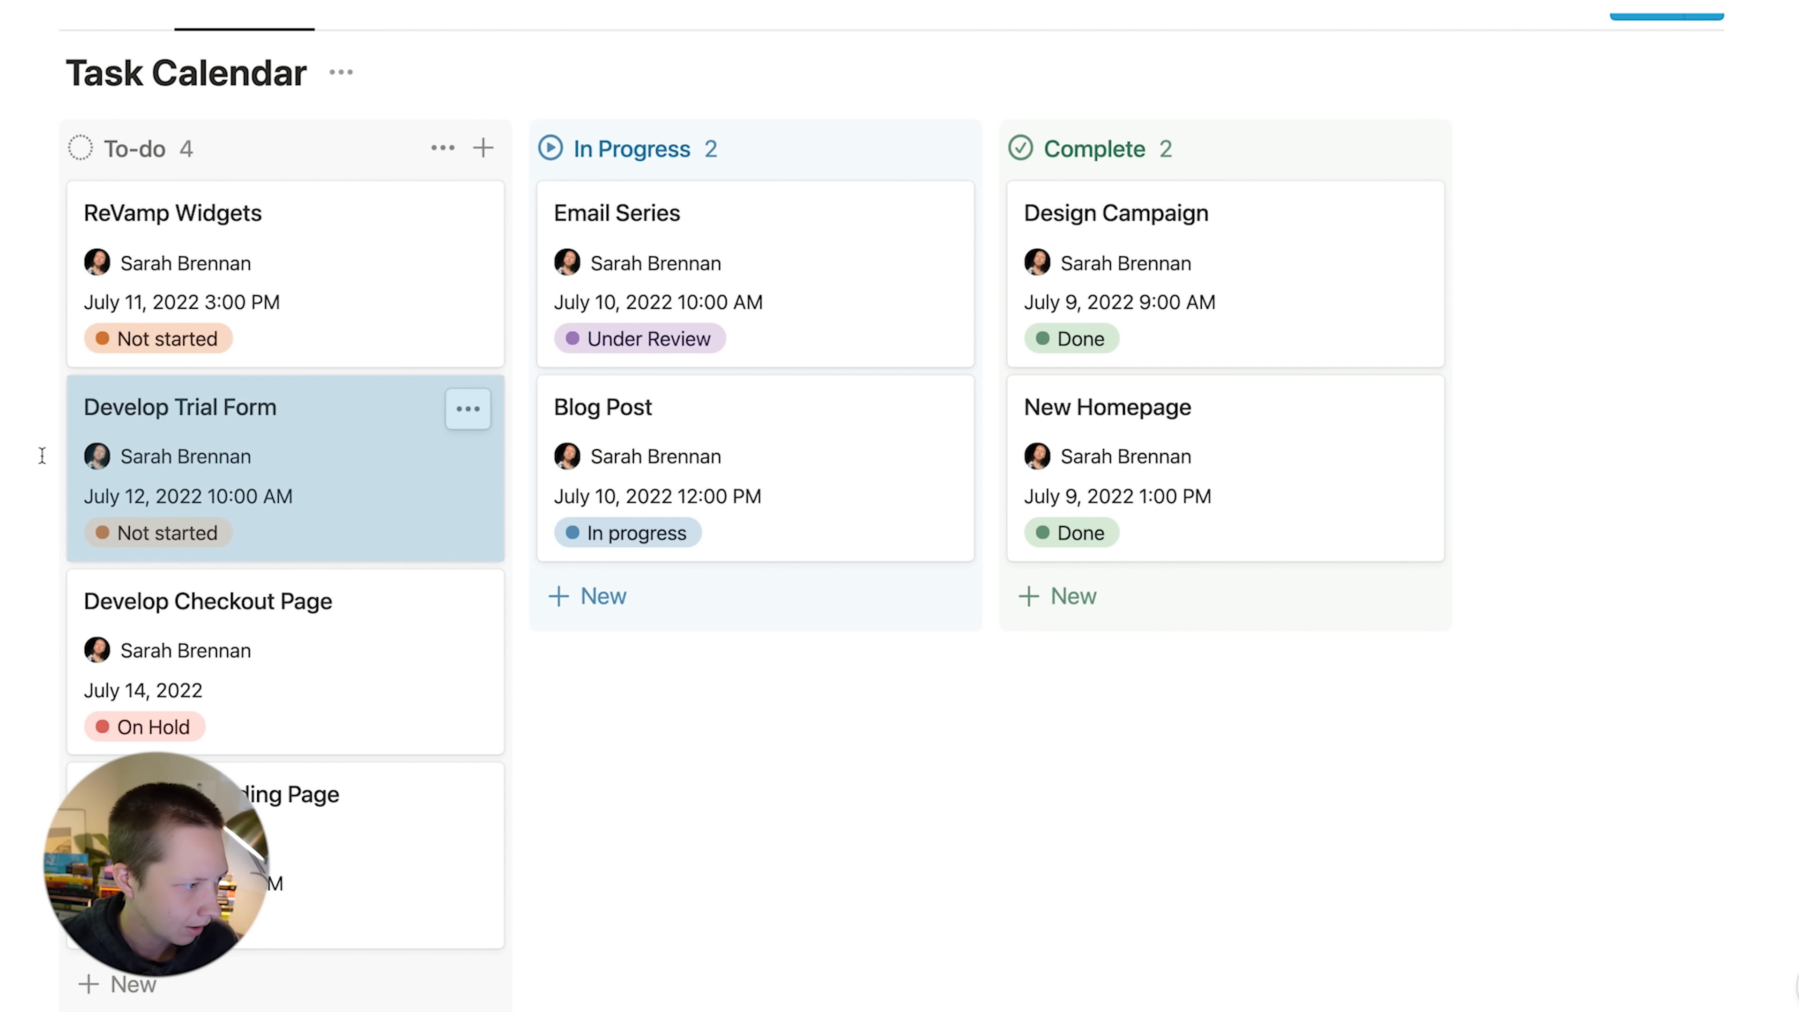
drag(107, 413, 680, 538)
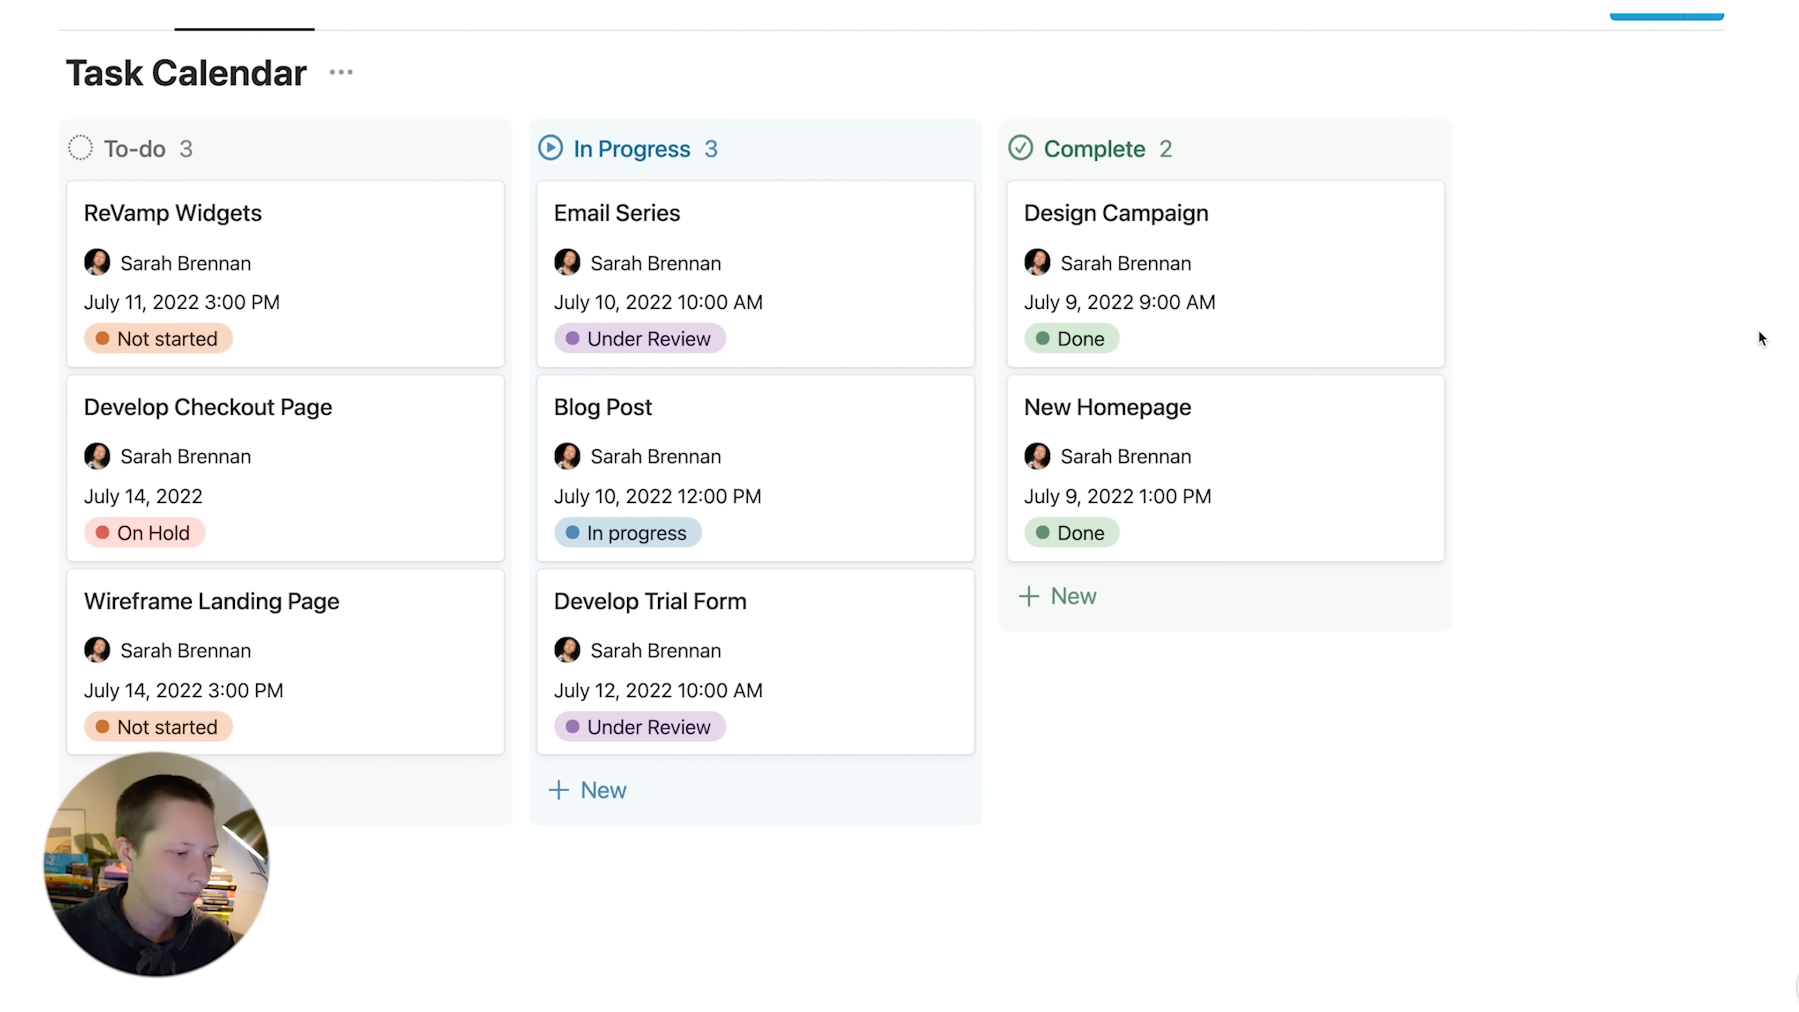
- Place the Under Review option below In progress in the Status property's In Progress group and close the settings
scroll(1735, 312, up, 2)
click(1572, 64)
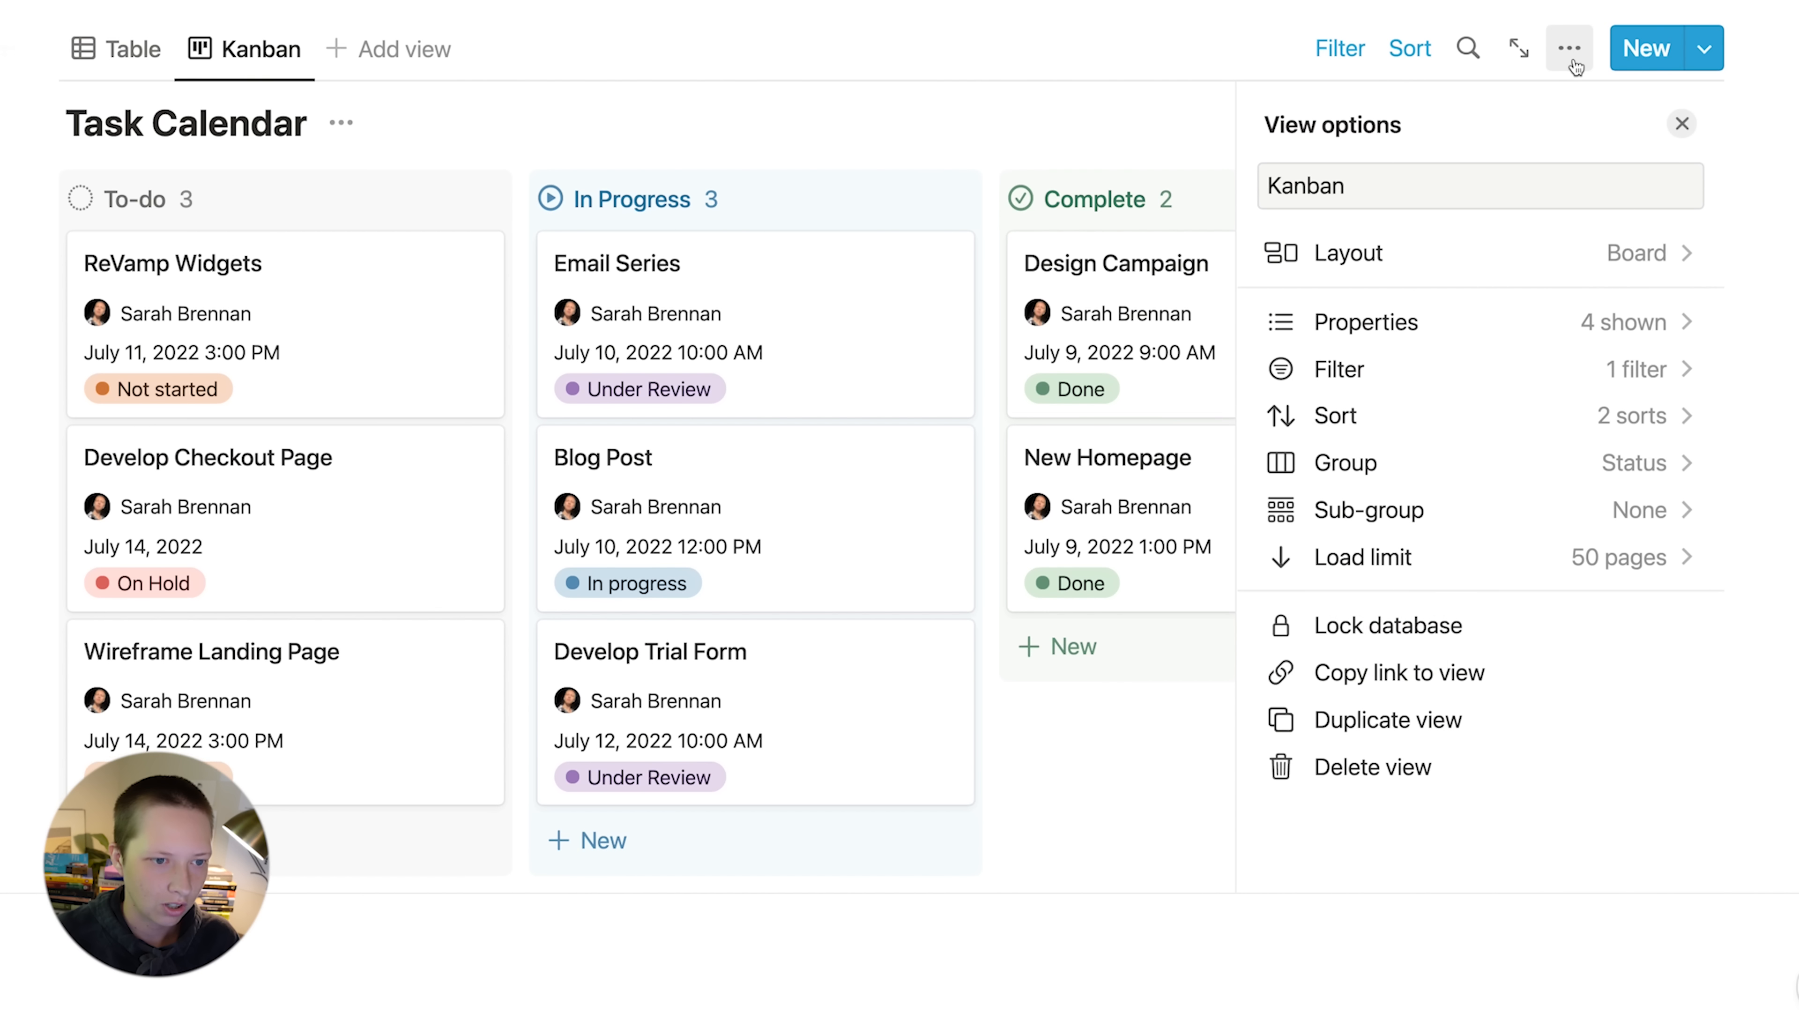
click(1387, 321)
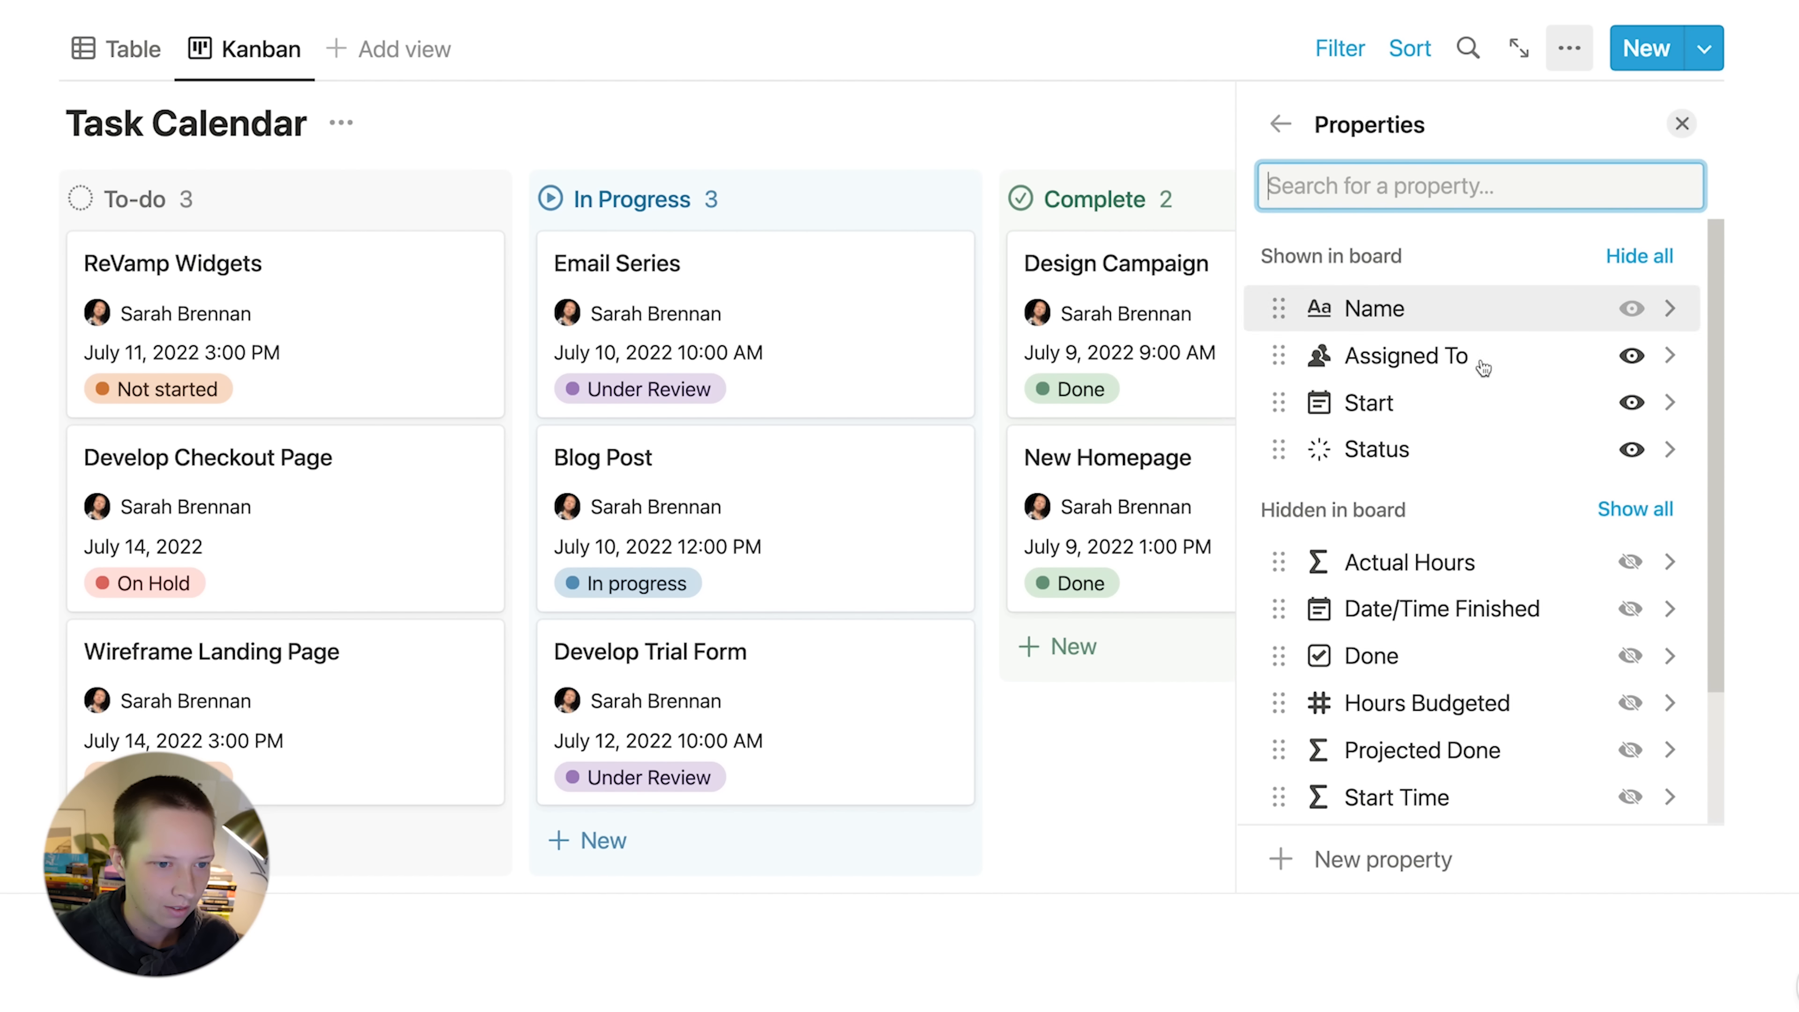
click(1431, 448)
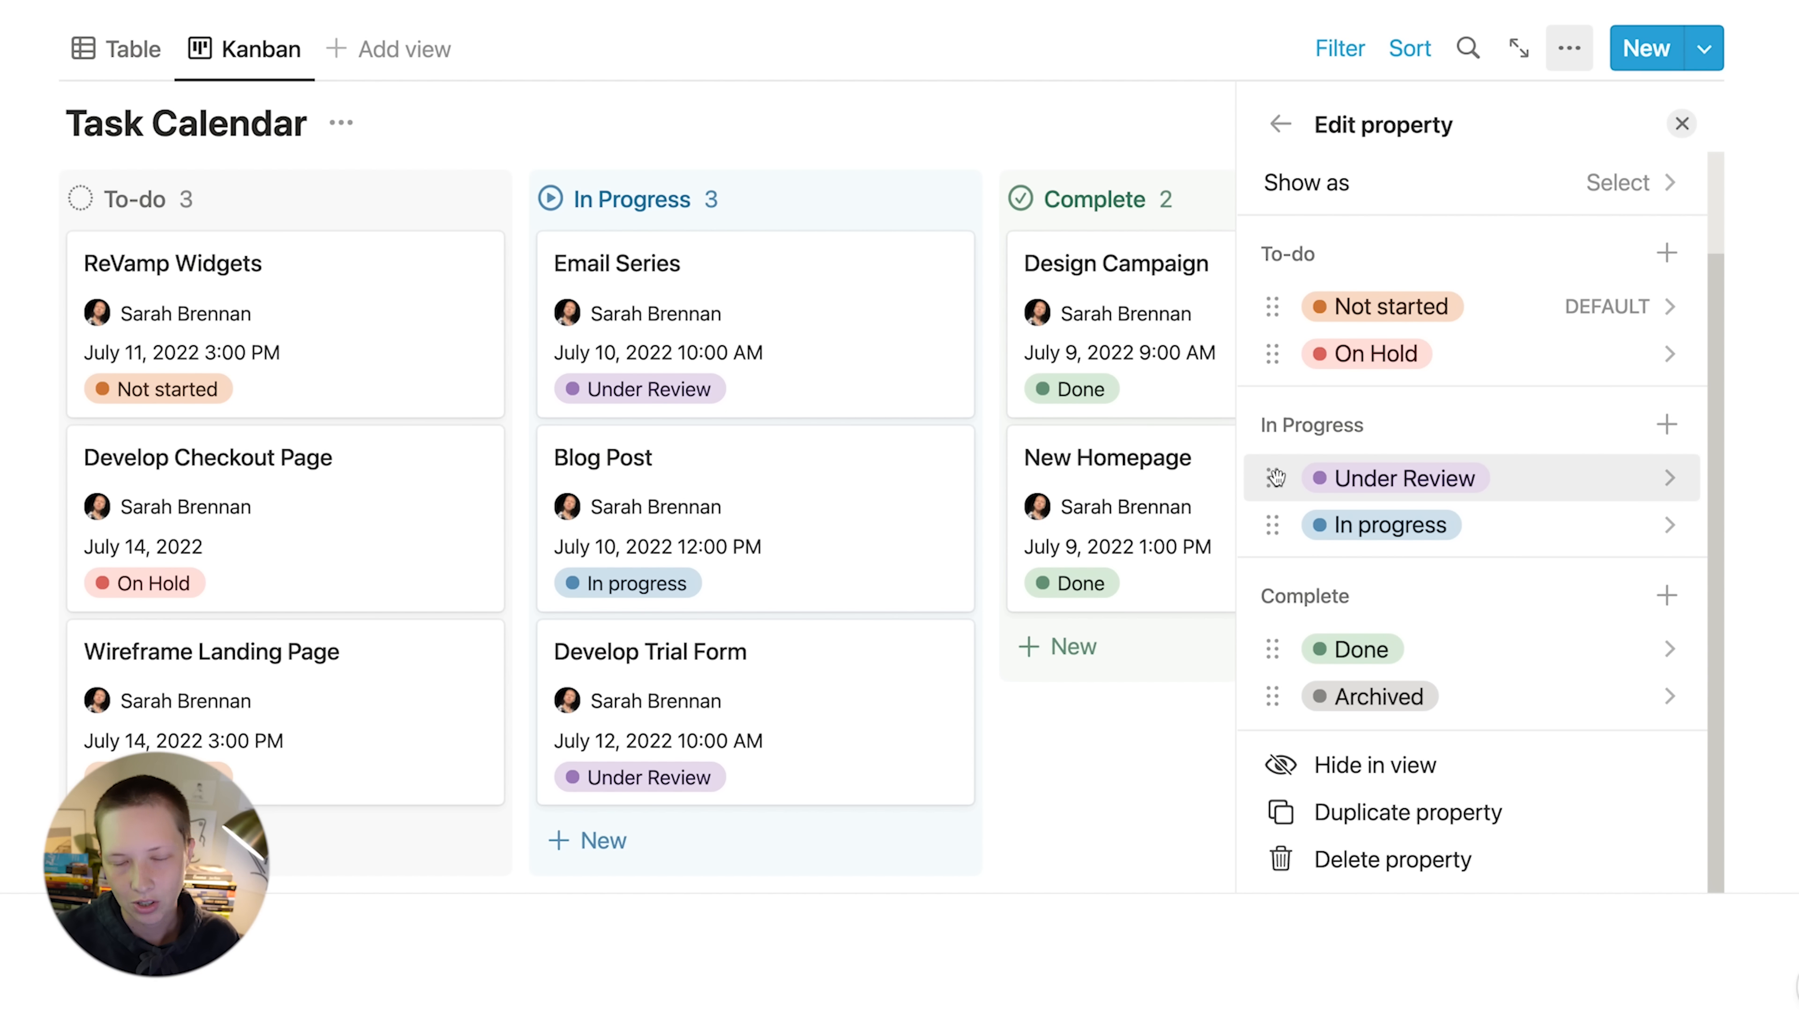
drag(1275, 477, 1273, 524)
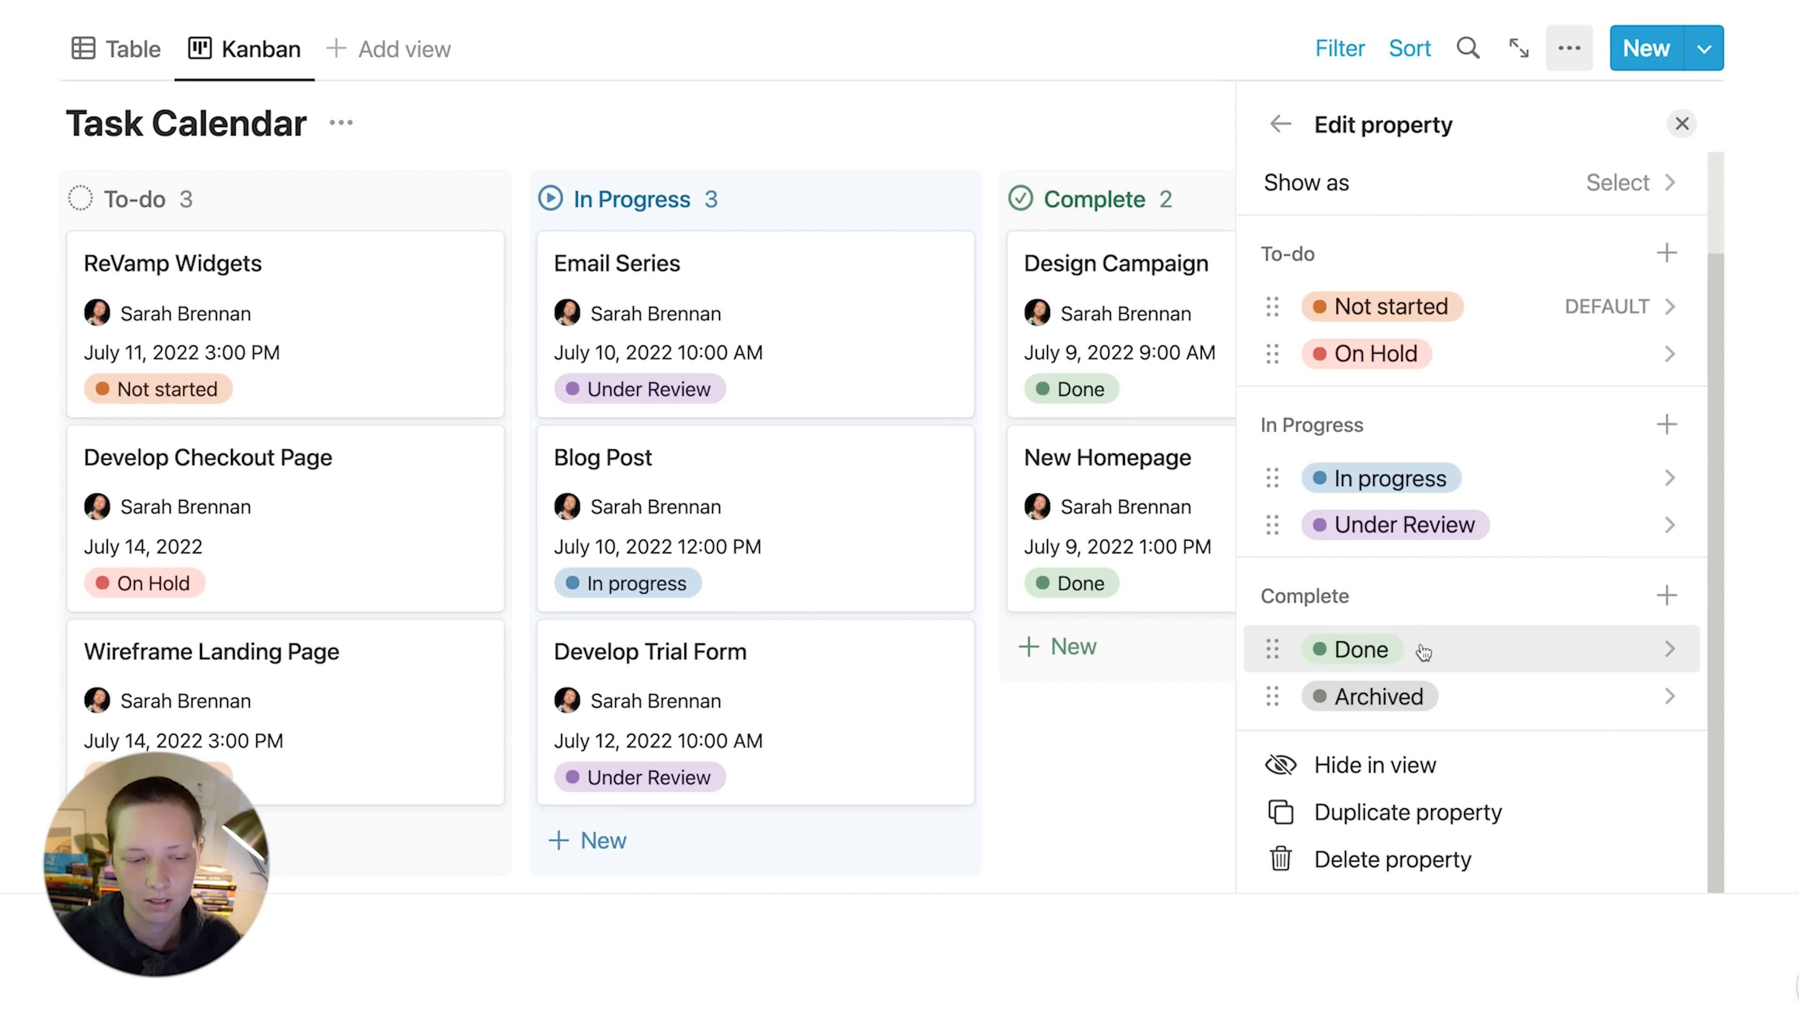
click(1683, 123)
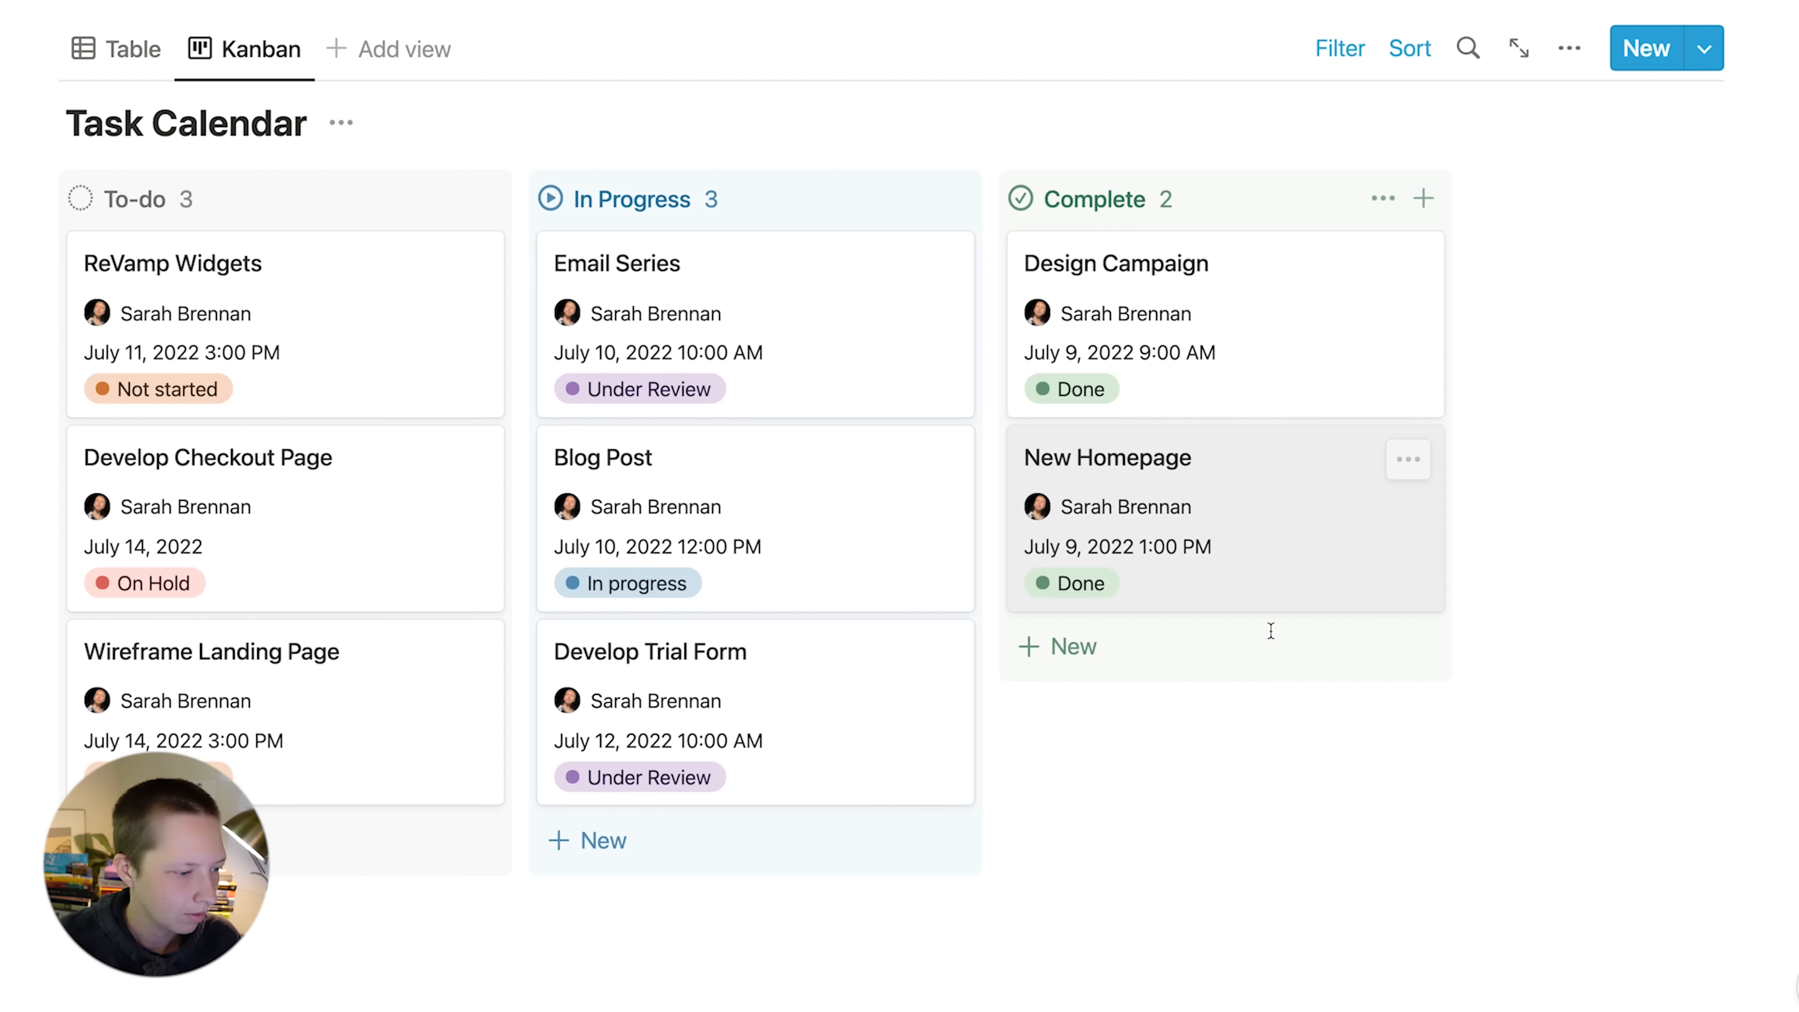
- Move the Develop Trial Form card to the Complete group, view its Status options from the board and dismiss them
drag(771, 683, 1109, 598)
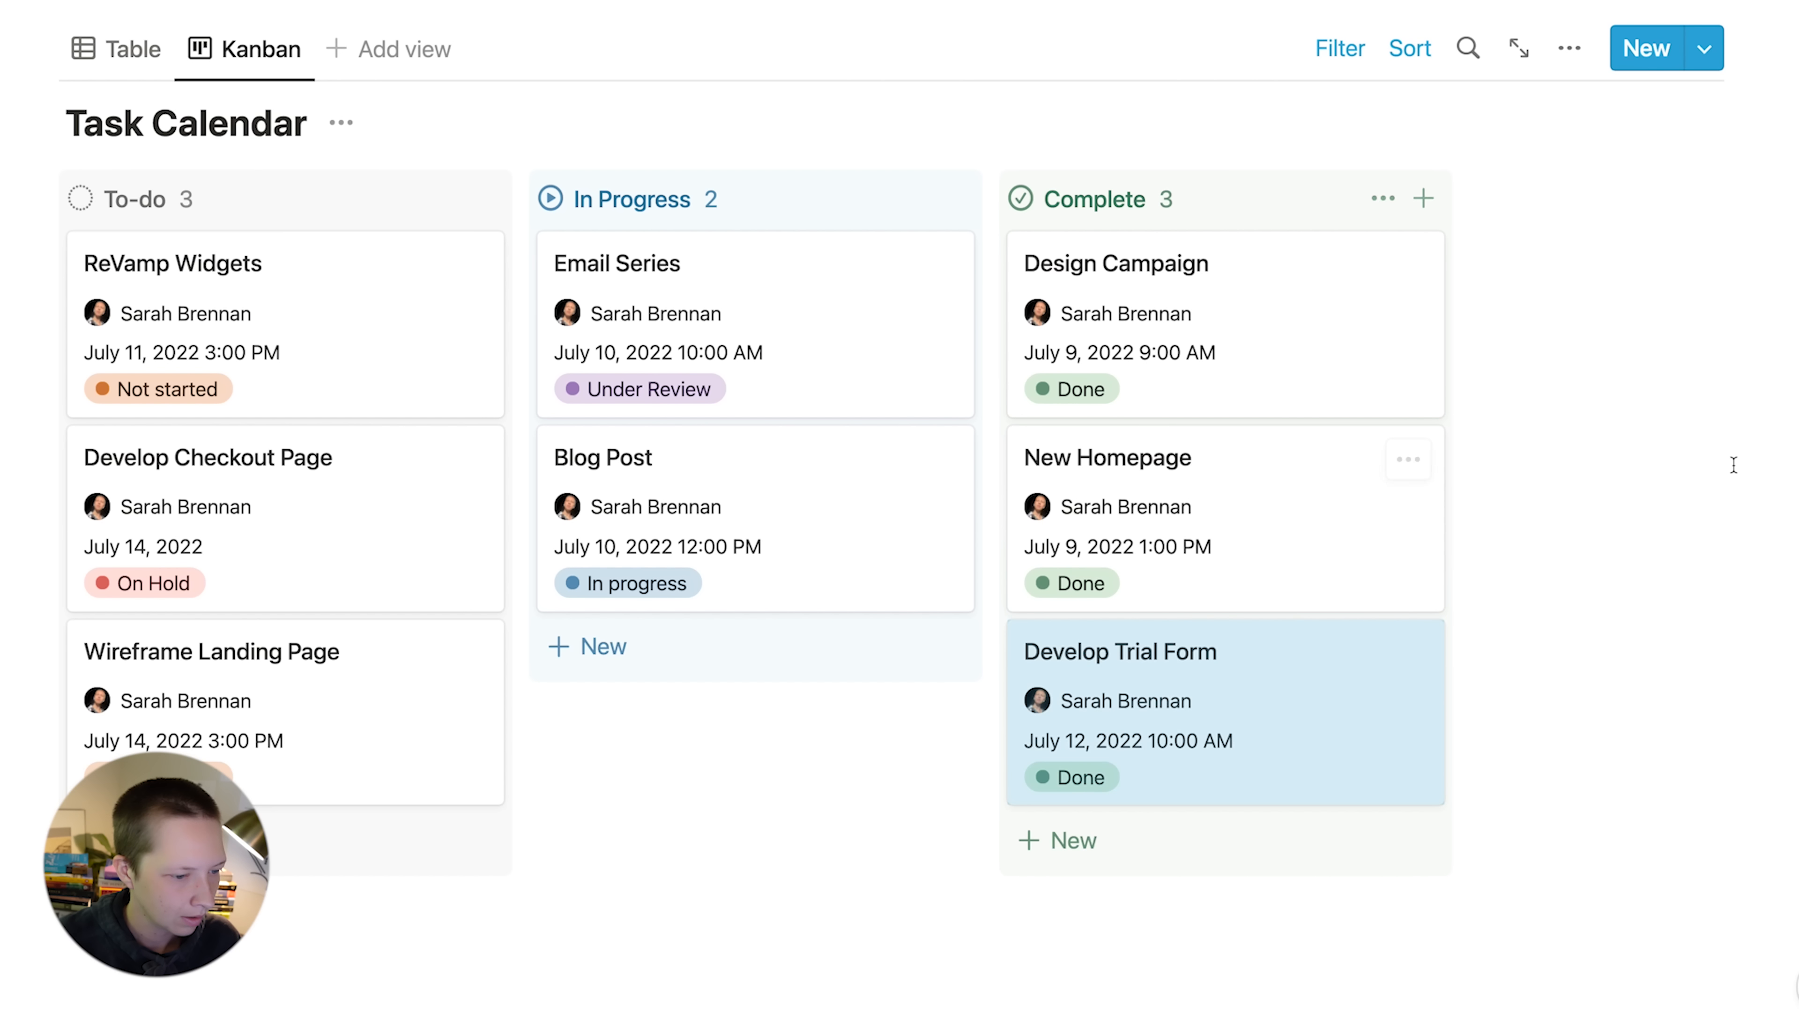
right_click(1214, 682)
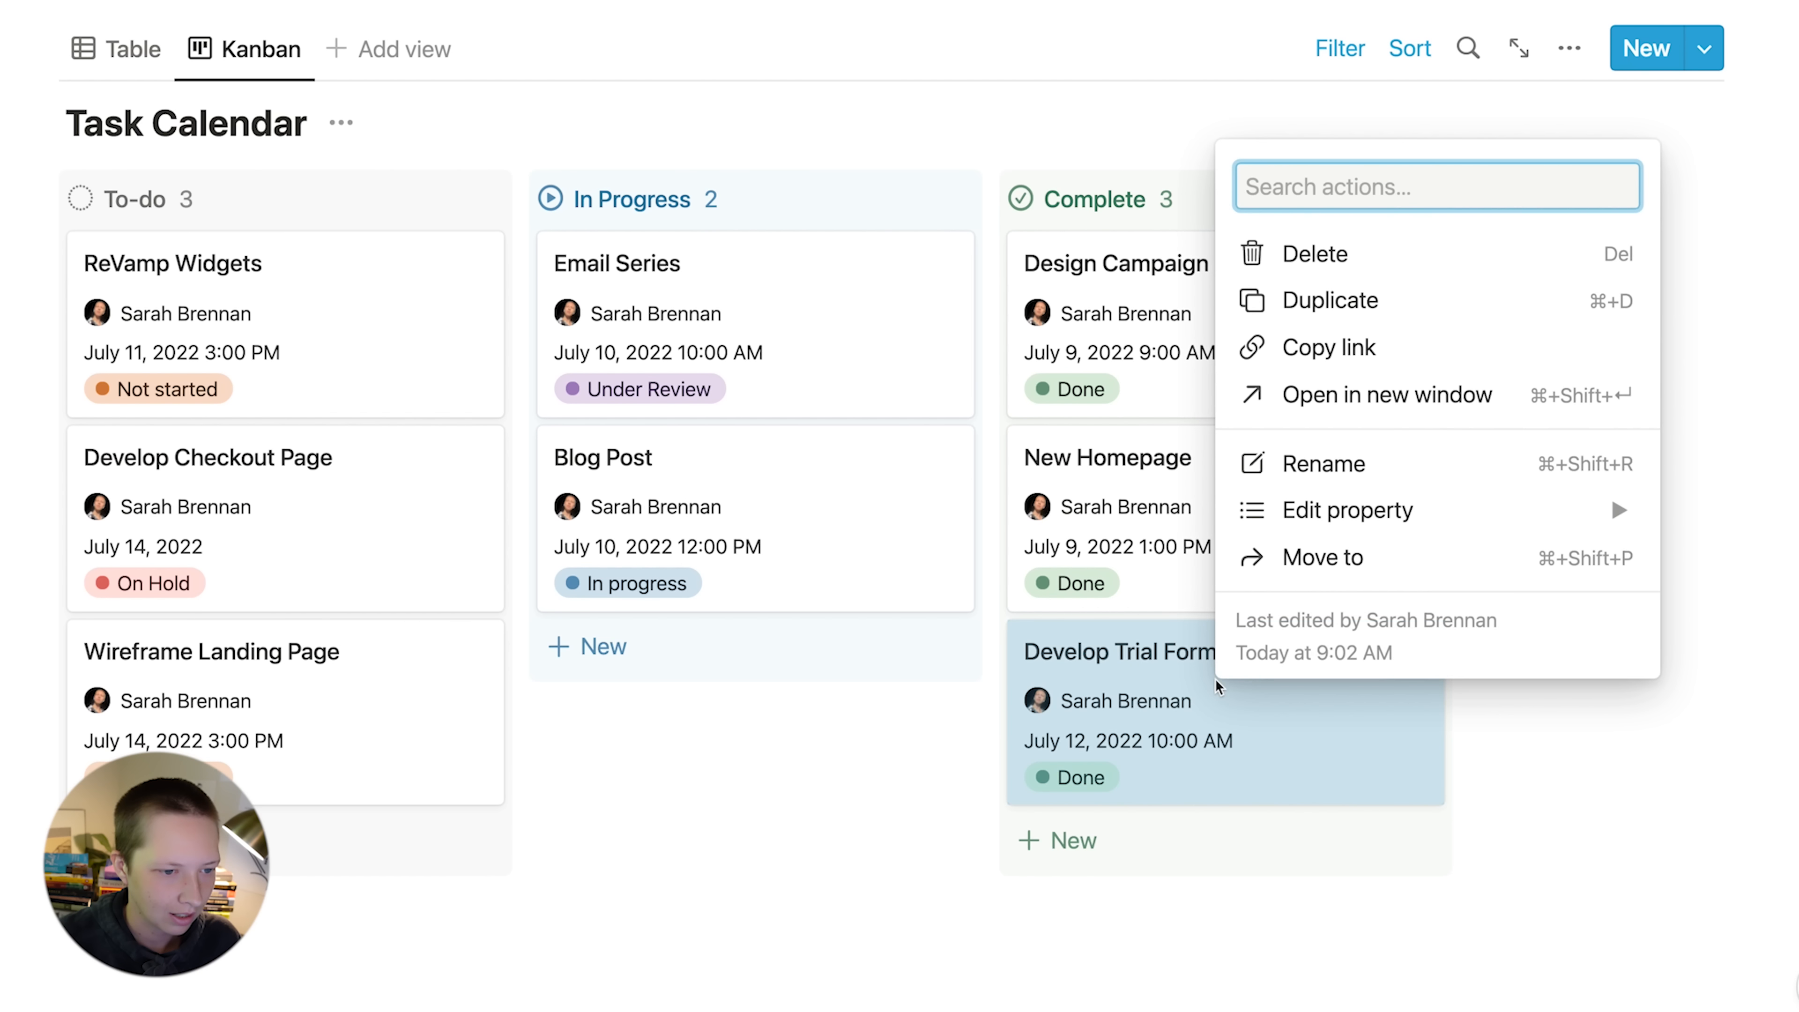
mouse_move(1335, 516)
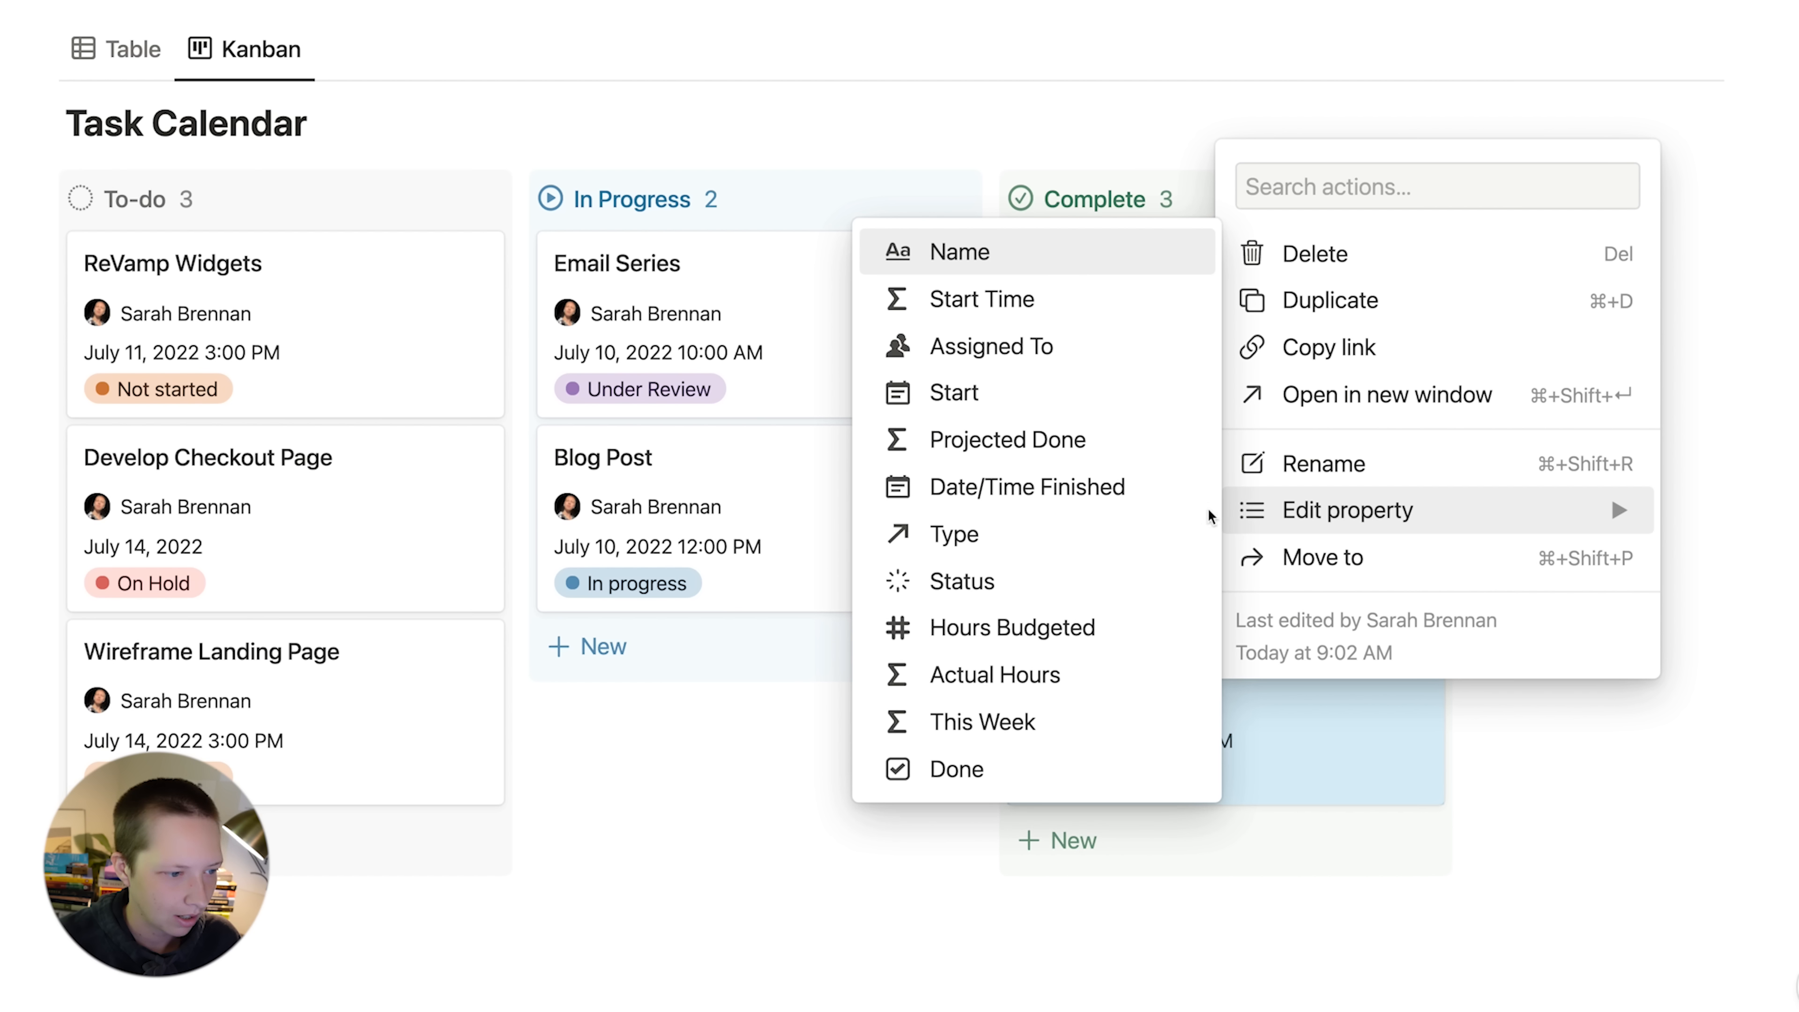
click(1045, 581)
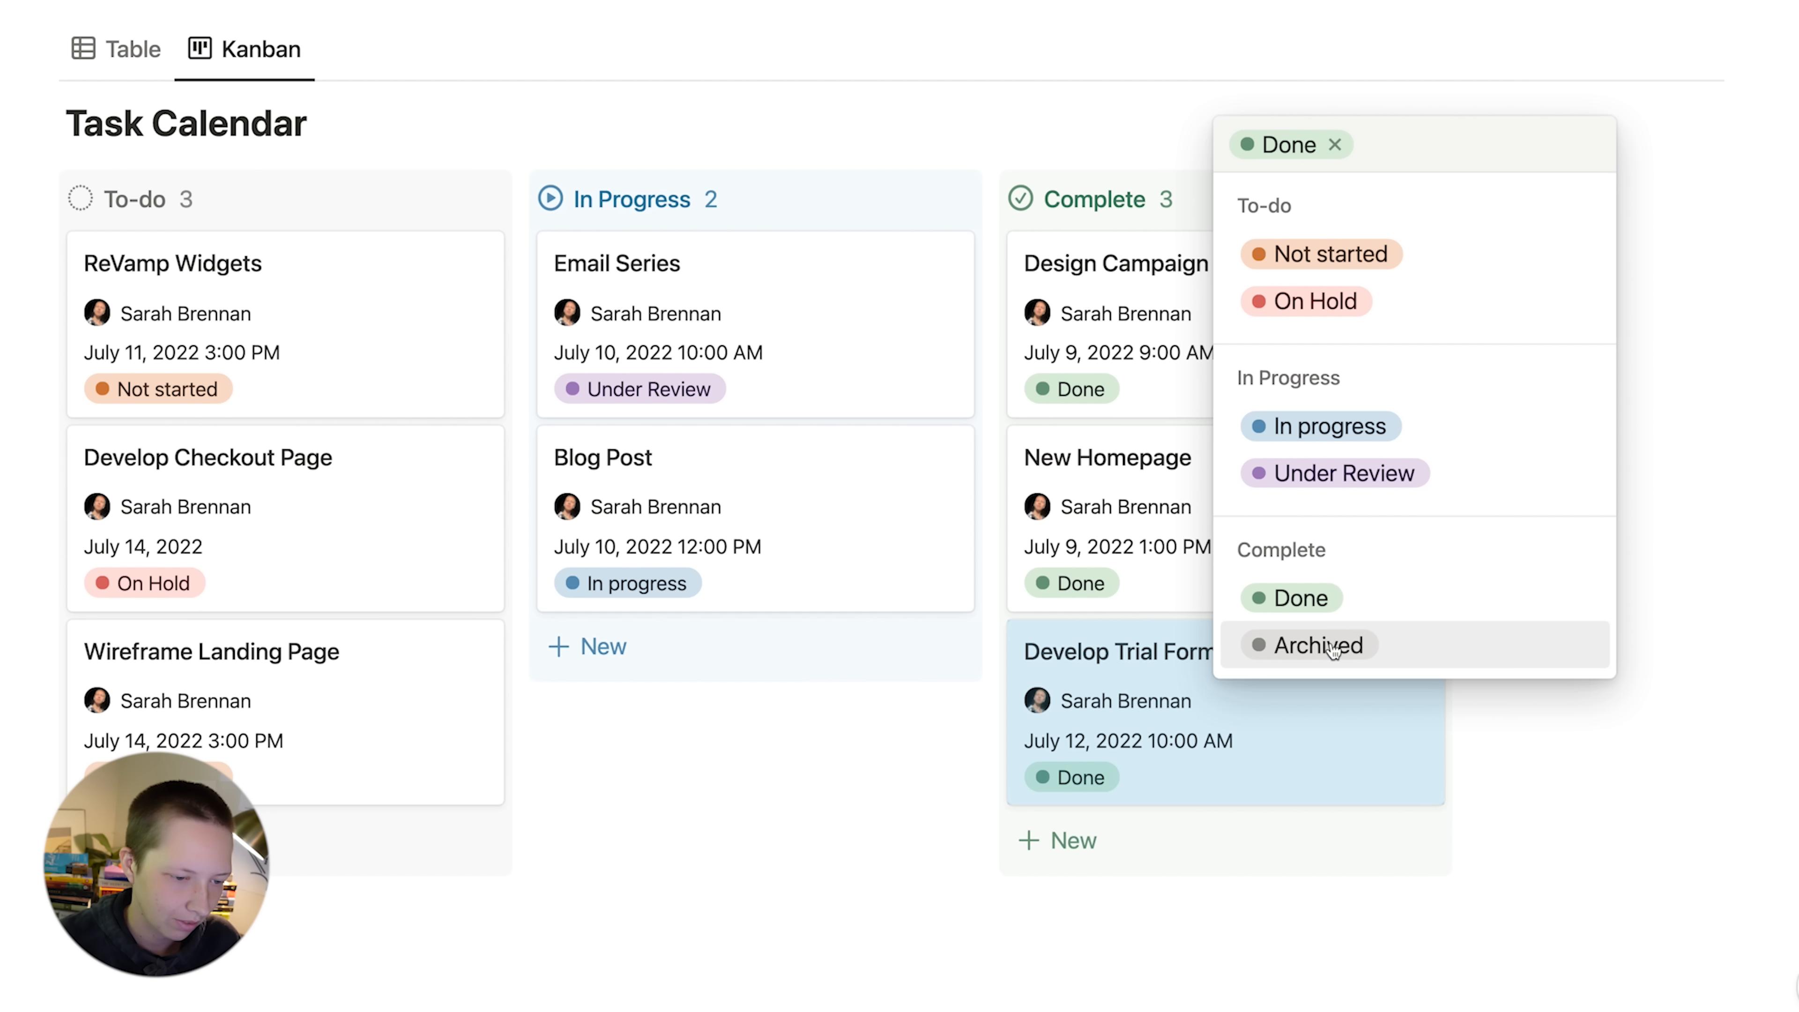
click(1199, 750)
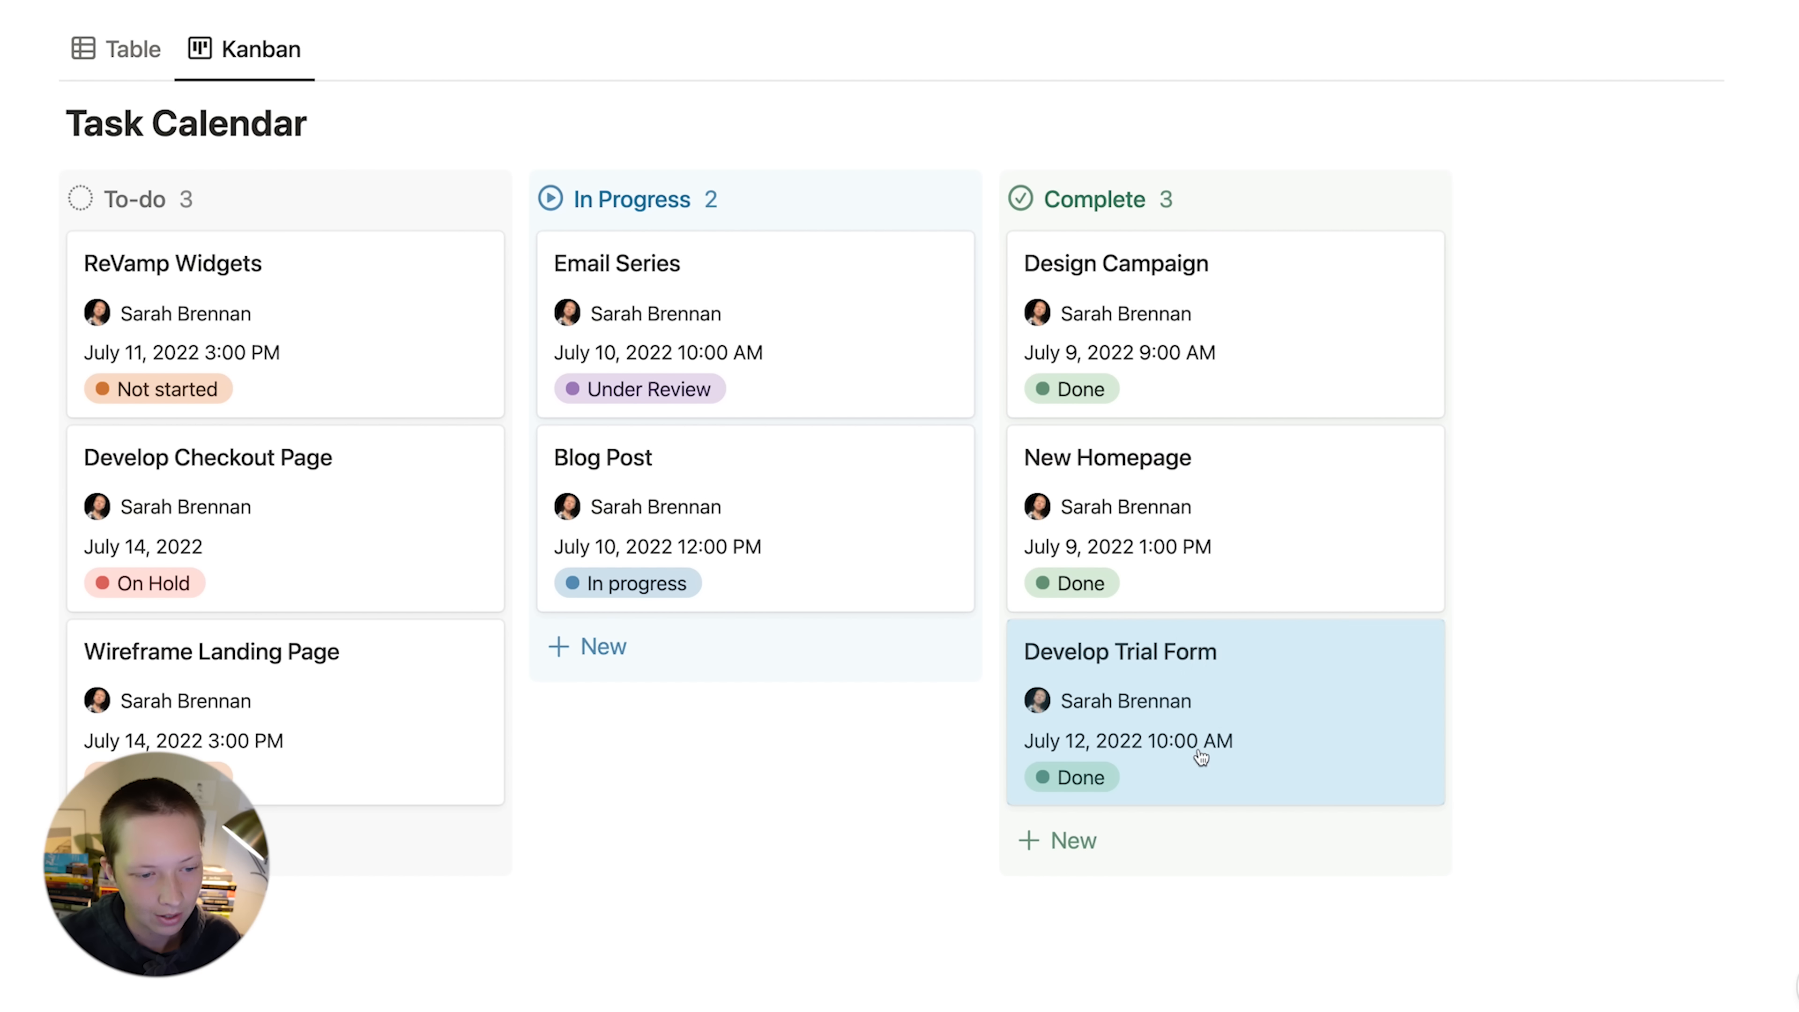
- Open the Develop Trial Form page and set its Status to Archived
click(1376, 694)
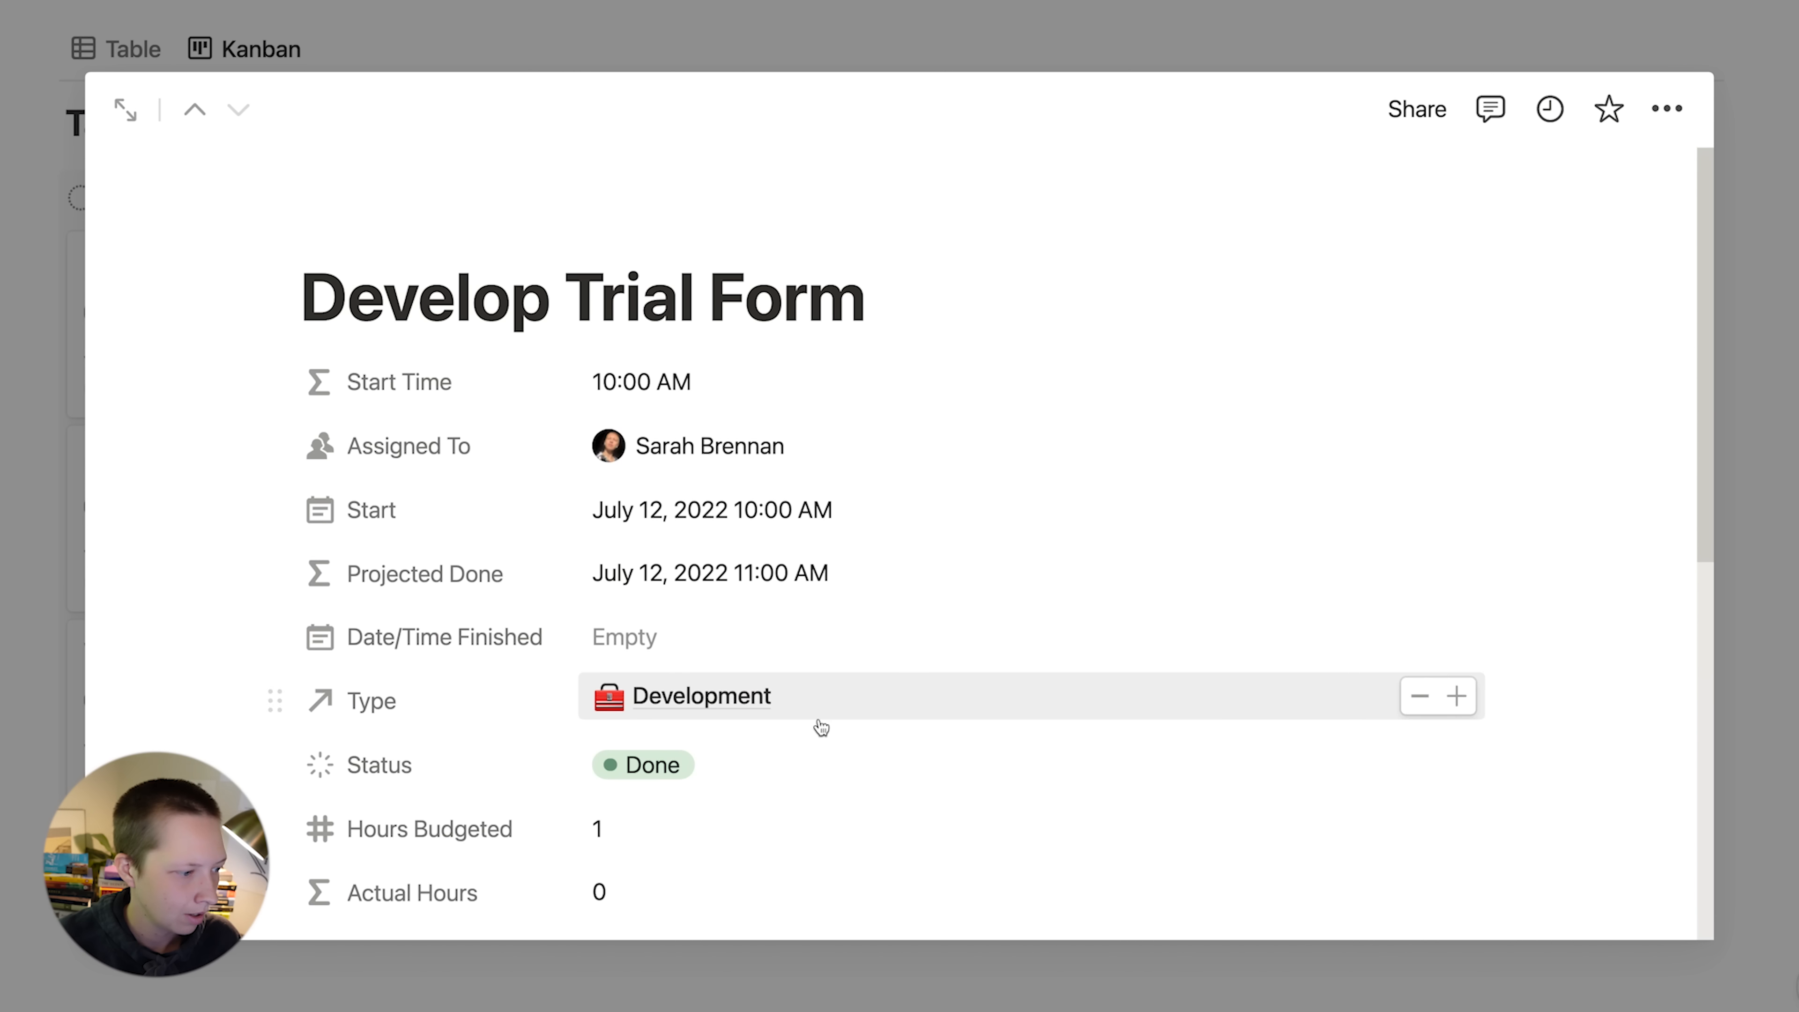
scroll(665, 752, down, 1)
click(643, 725)
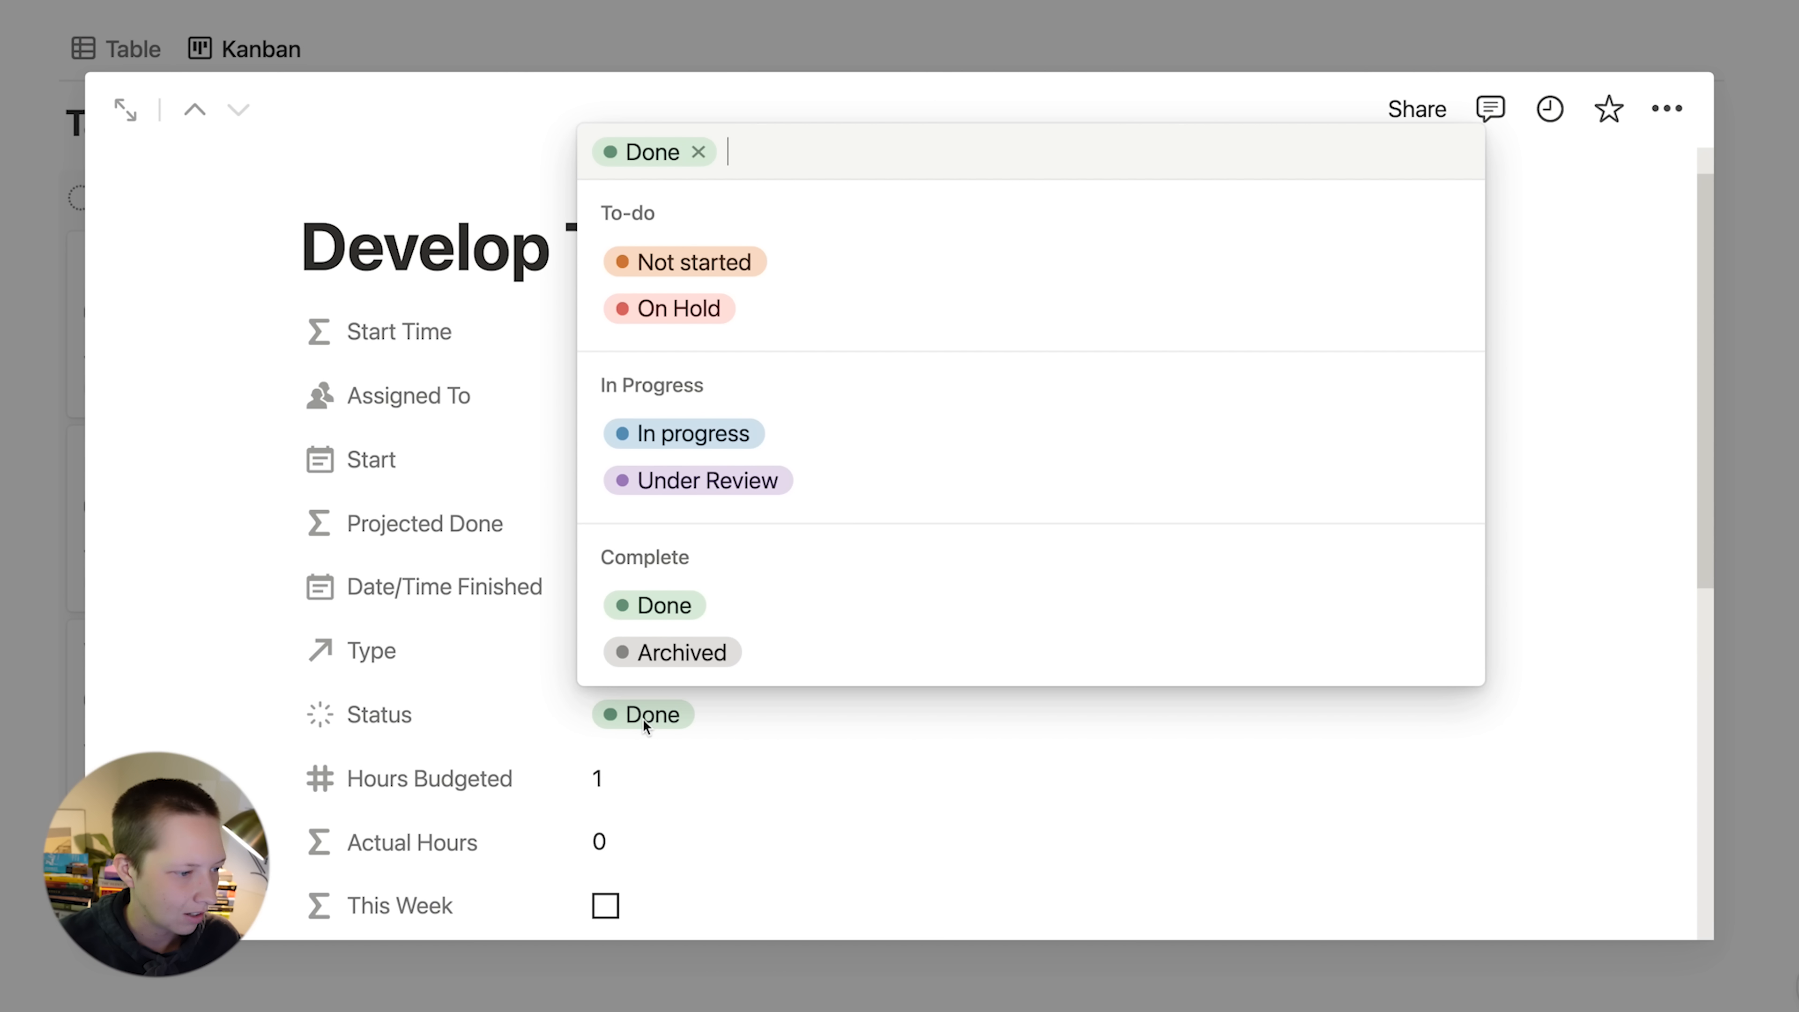
click(674, 654)
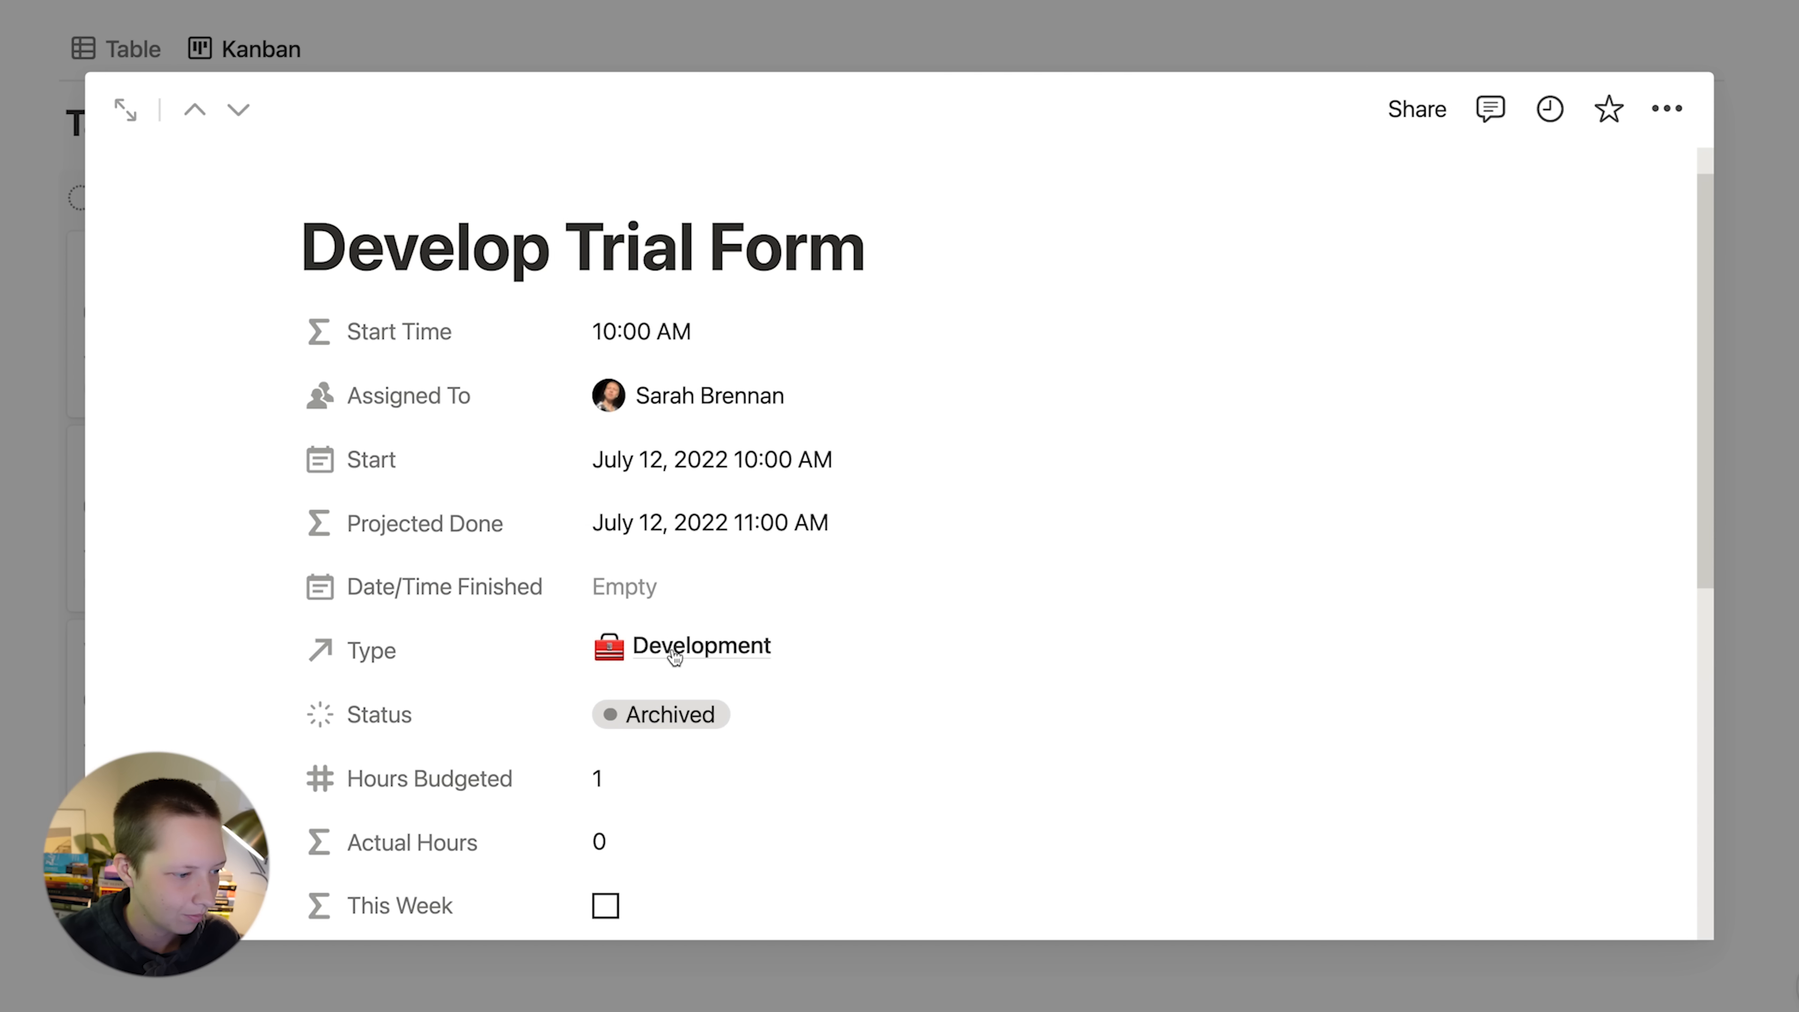
- View the Status options on the Develop Trial Form page and close the page without changing them
click(626, 715)
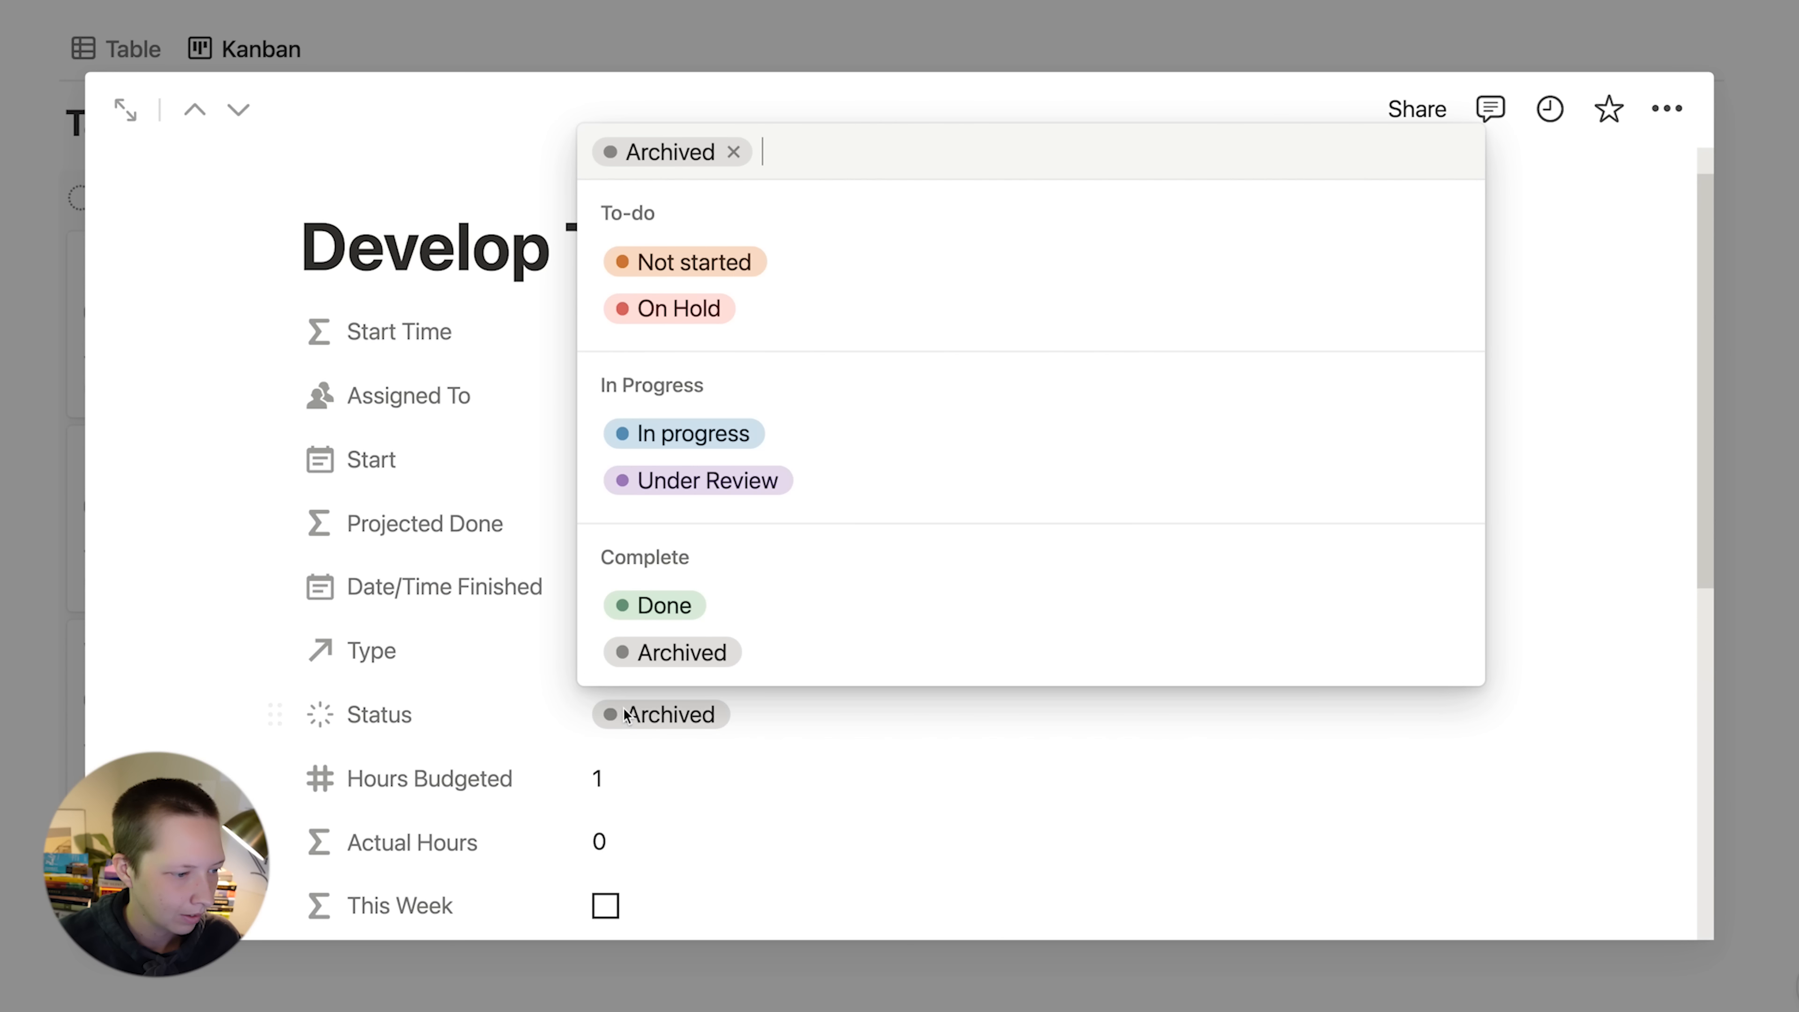
click(380, 714)
click(16, 669)
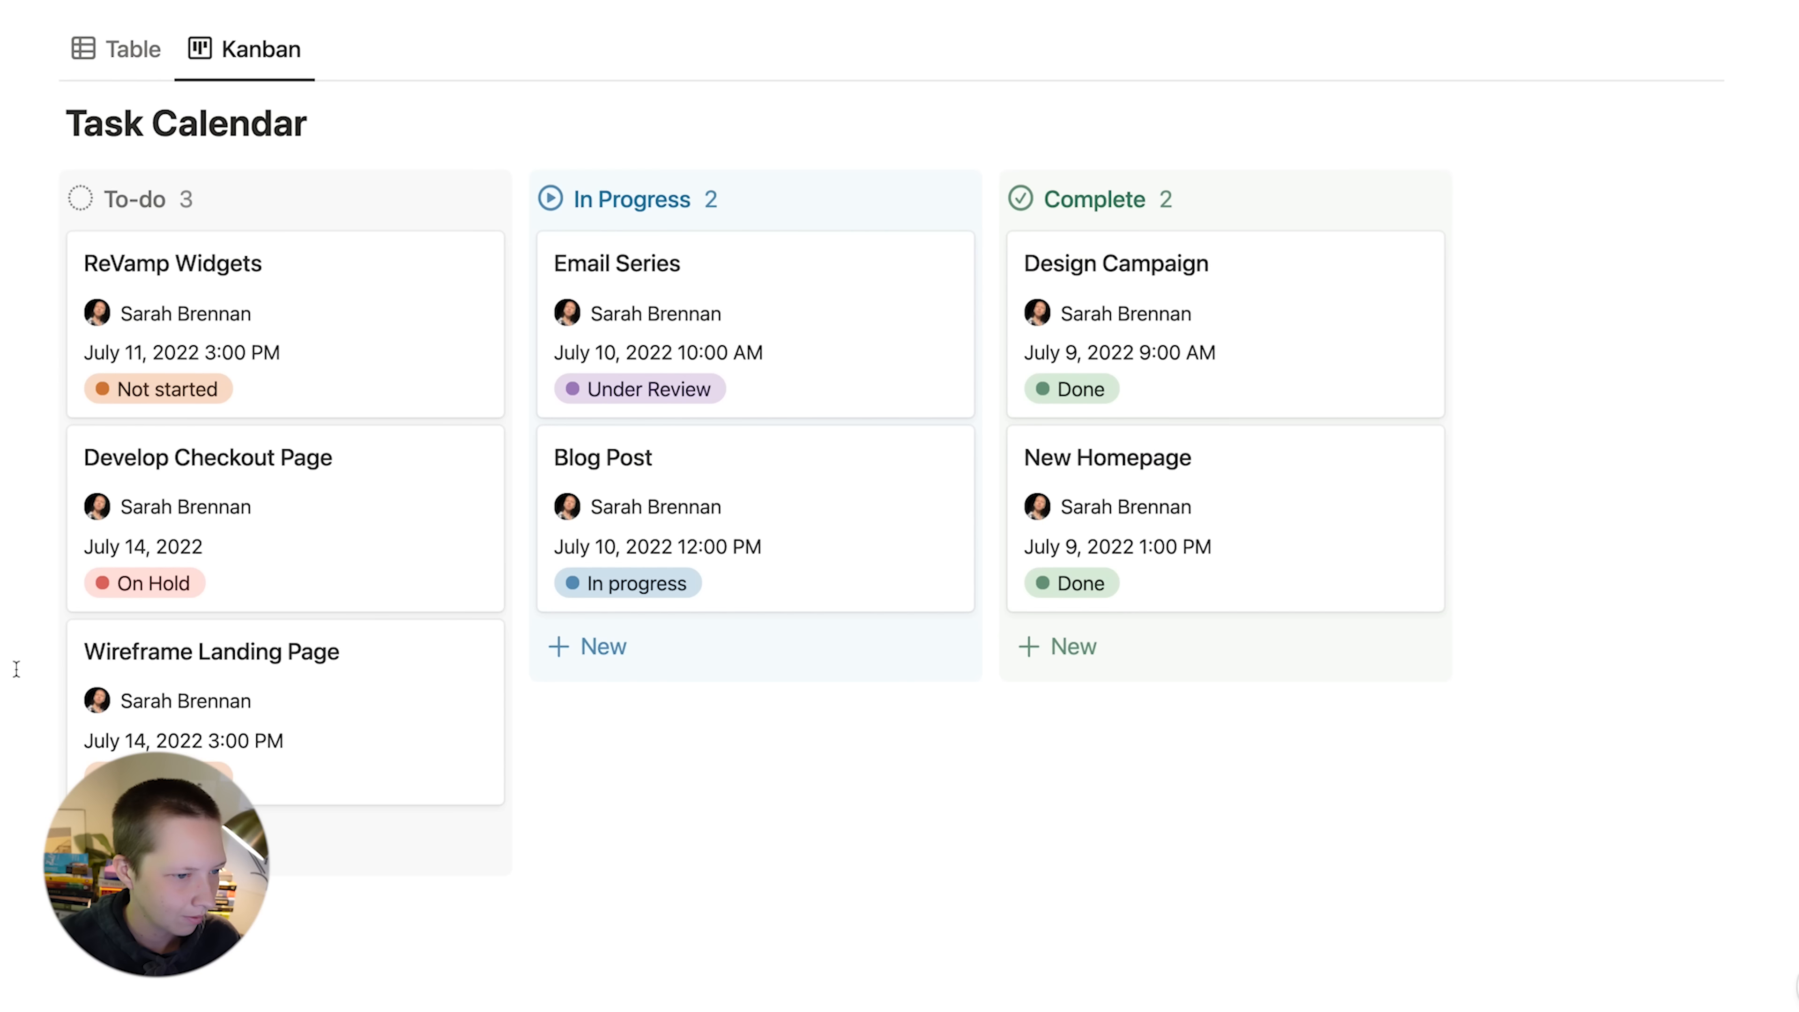
- Check which Status options the Kanban view's filter includes and hide the filter bar
scroll(1185, 624, up, 3)
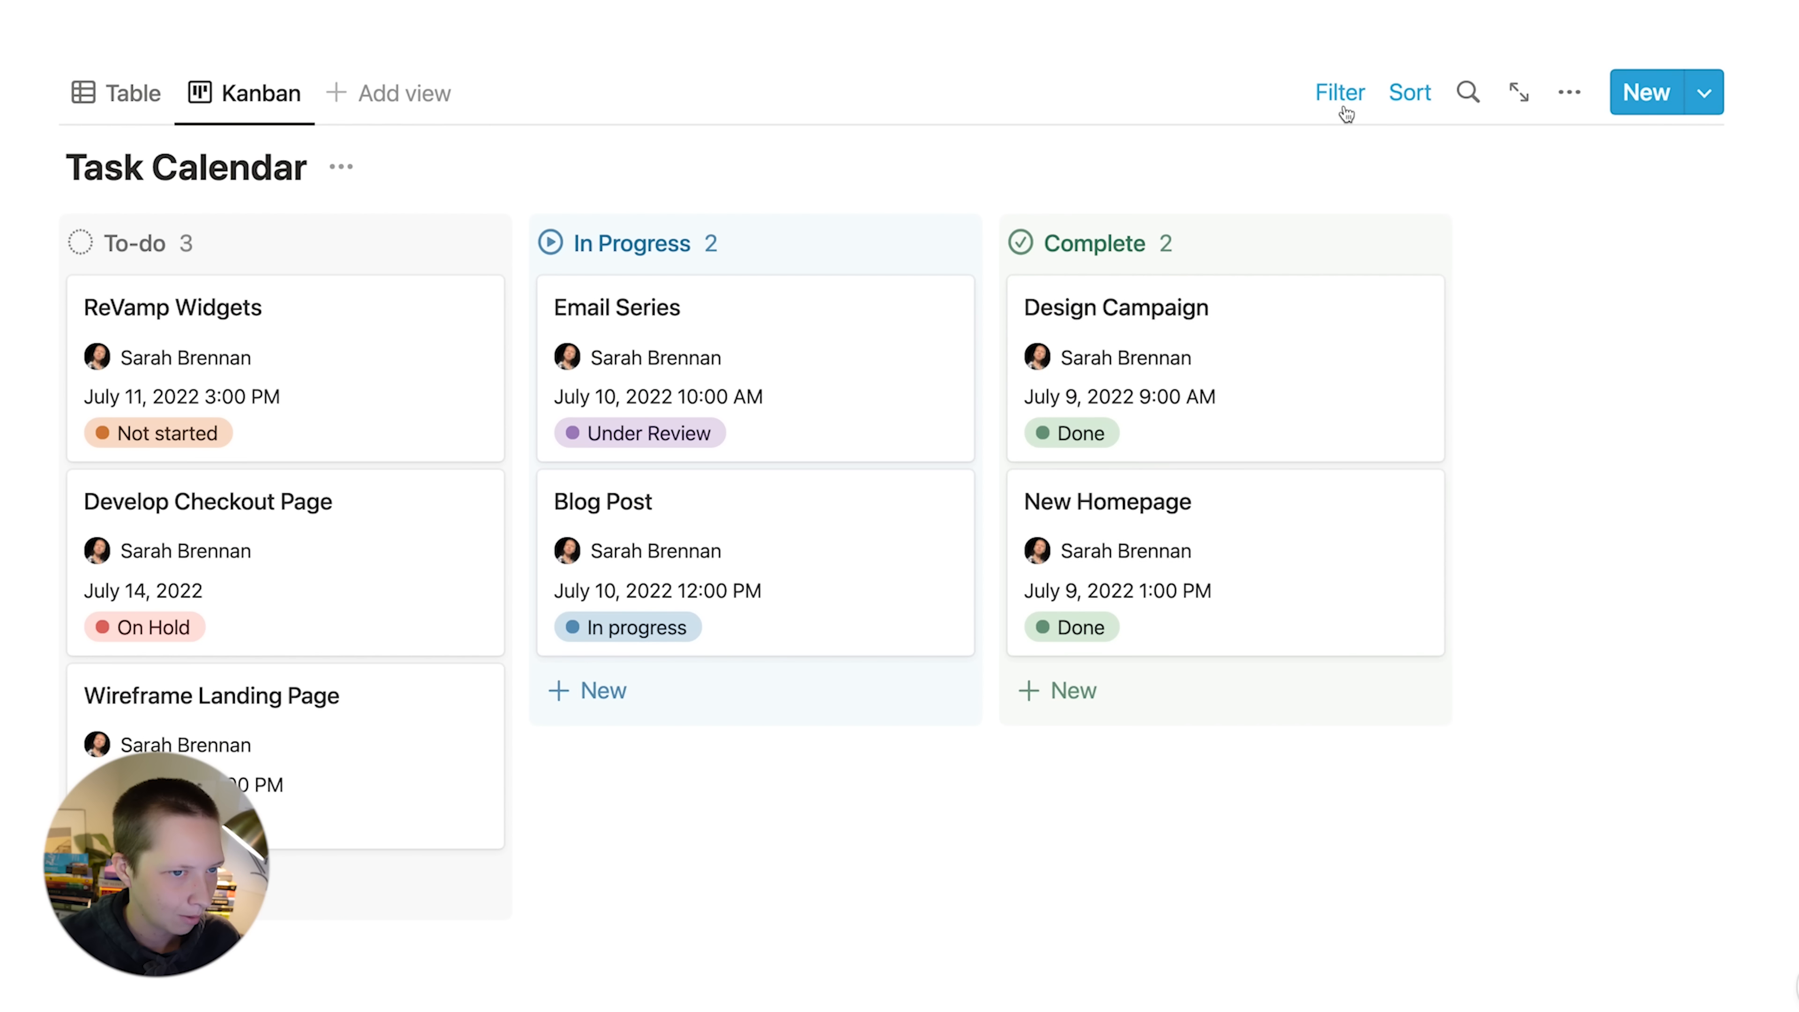
click(1343, 103)
click(488, 234)
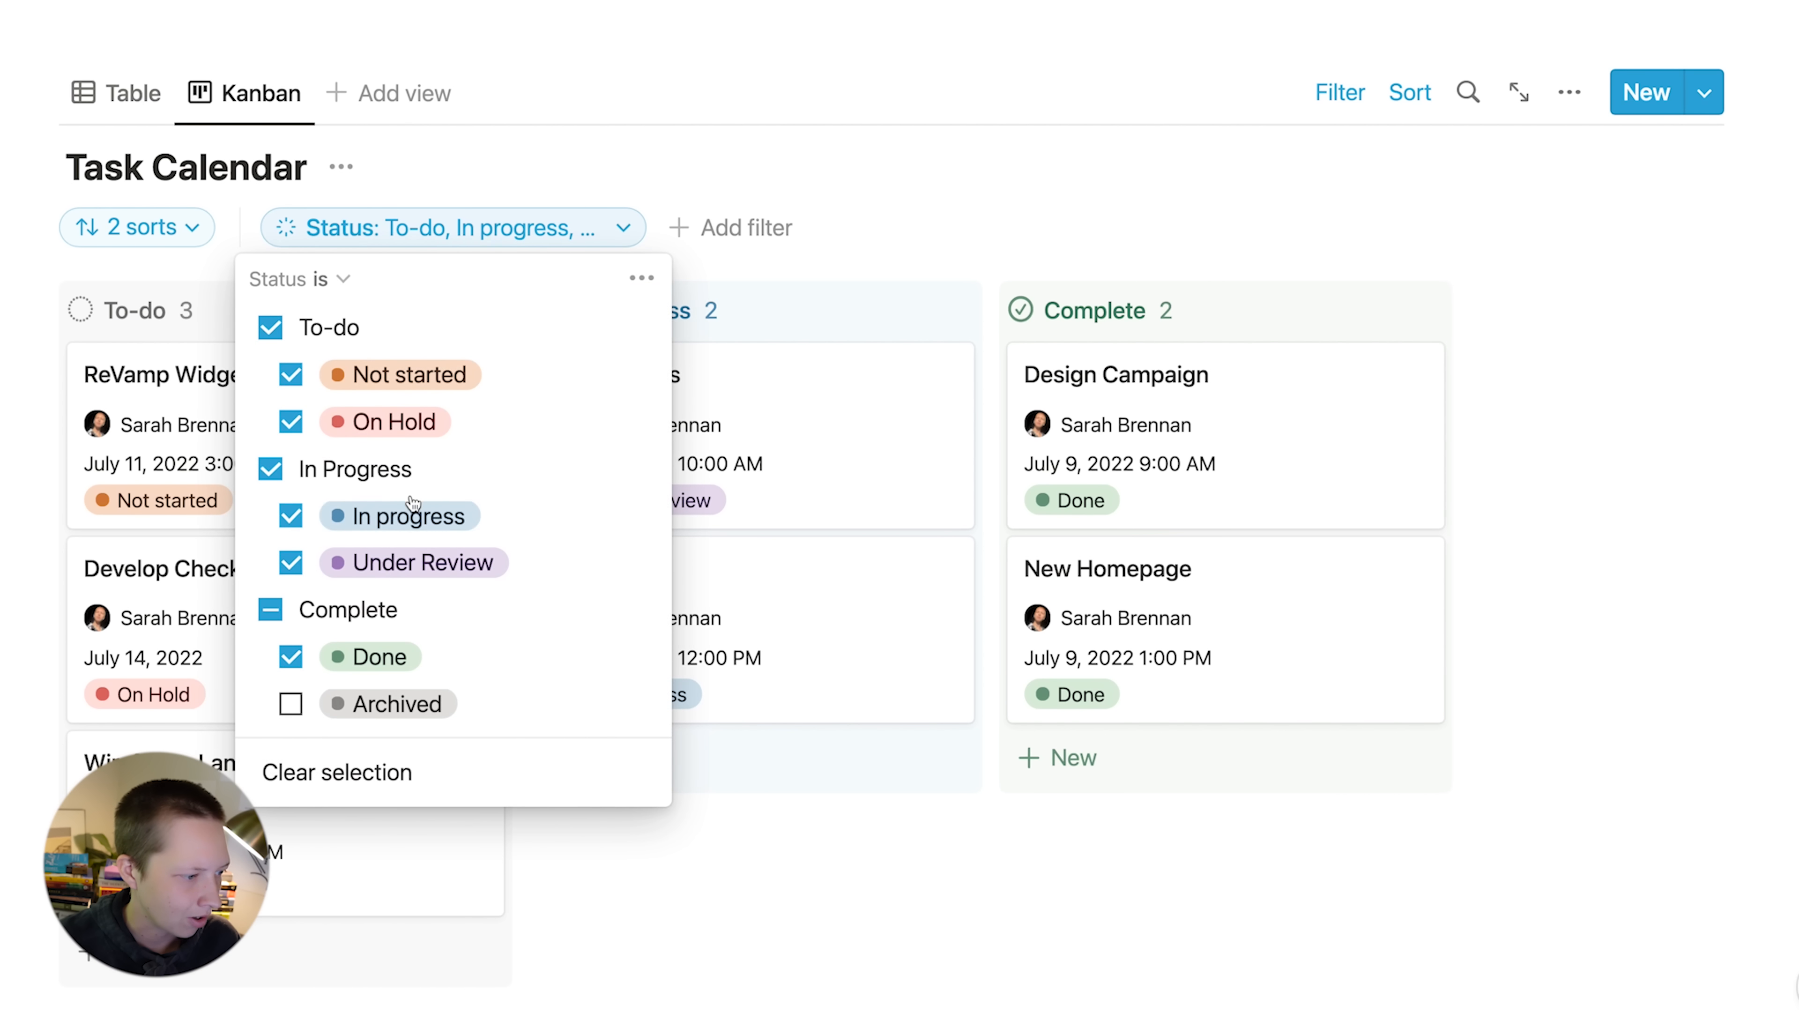
click(1337, 102)
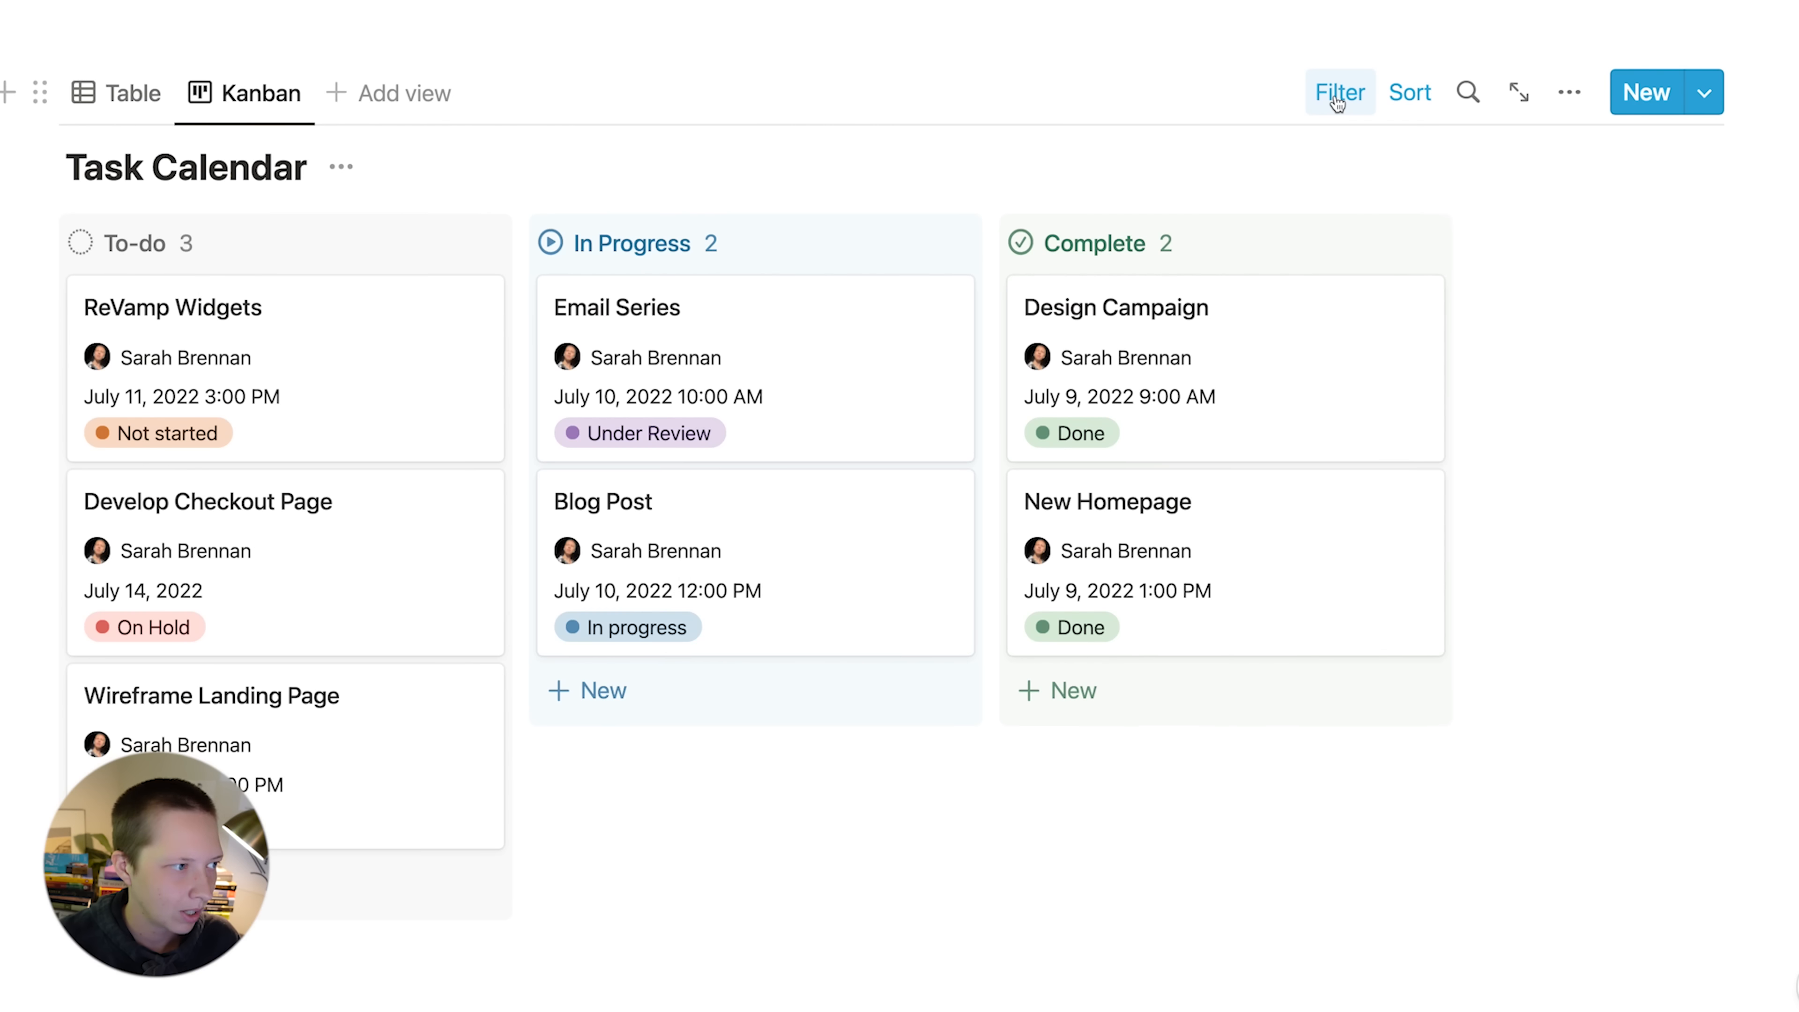
- Add a new list view to Task Calendar and name it Archive
click(349, 102)
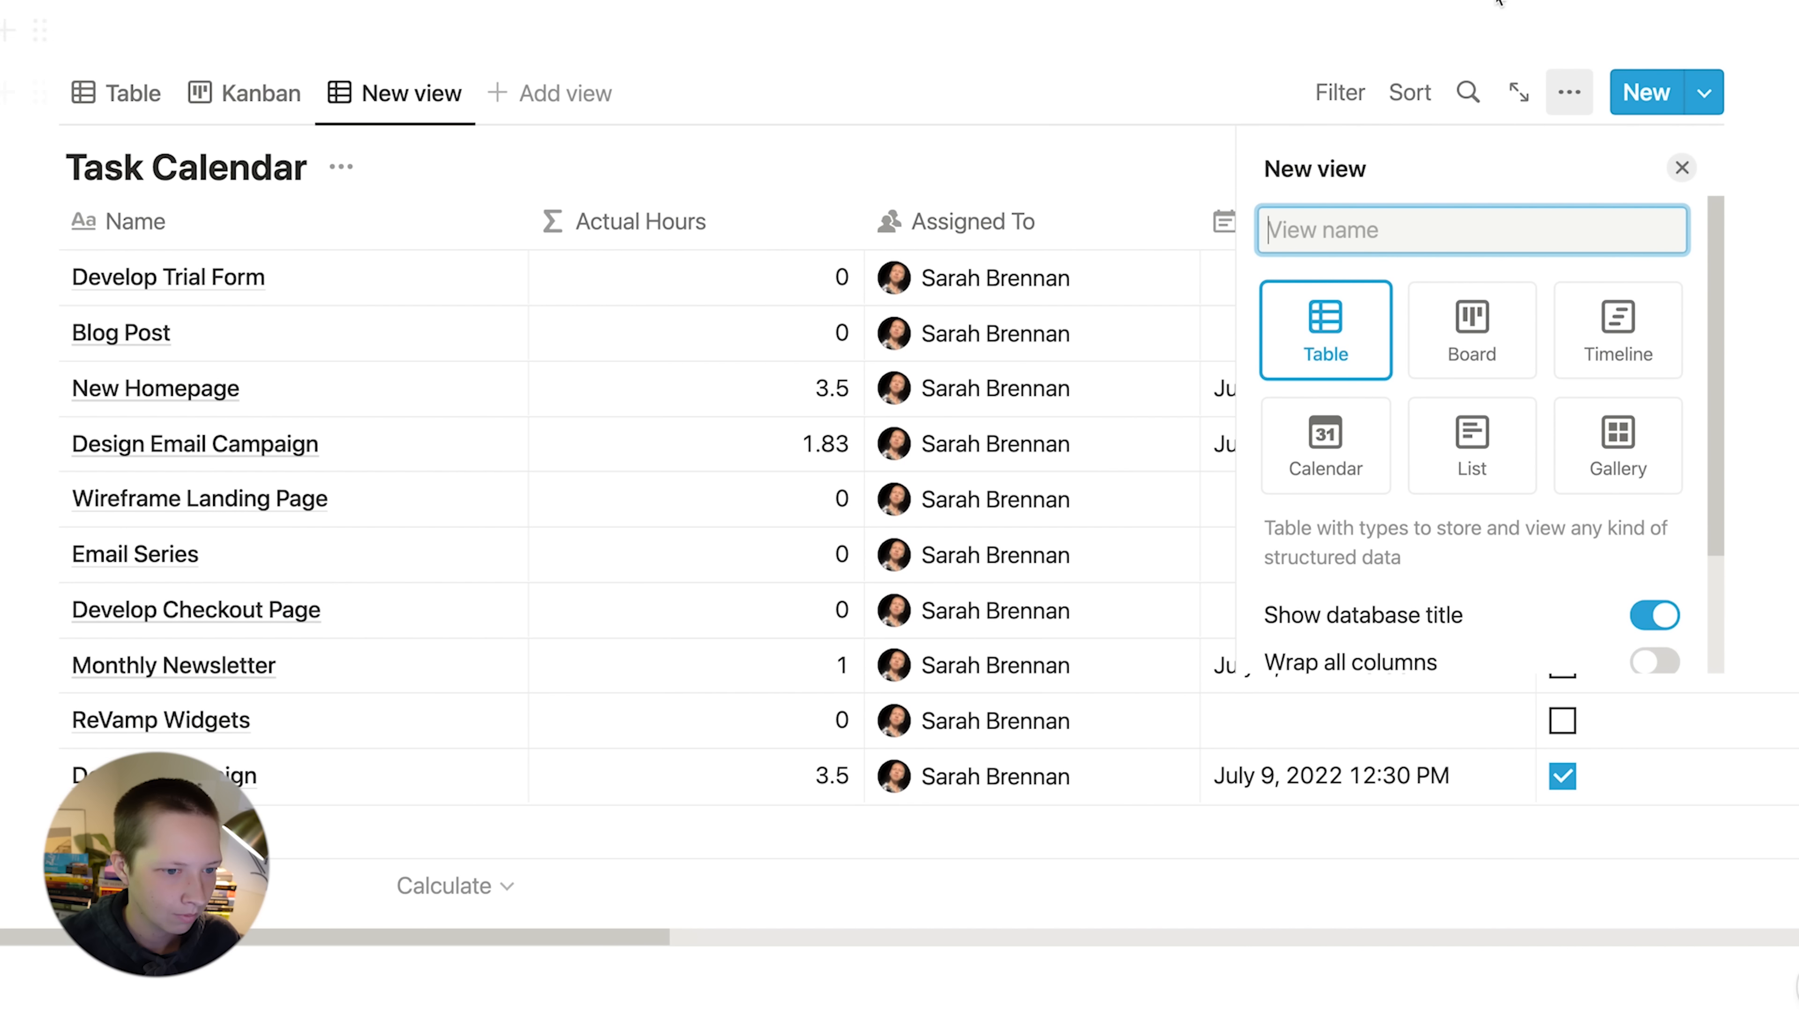
click(1472, 443)
scroll(1474, 432, down, 2)
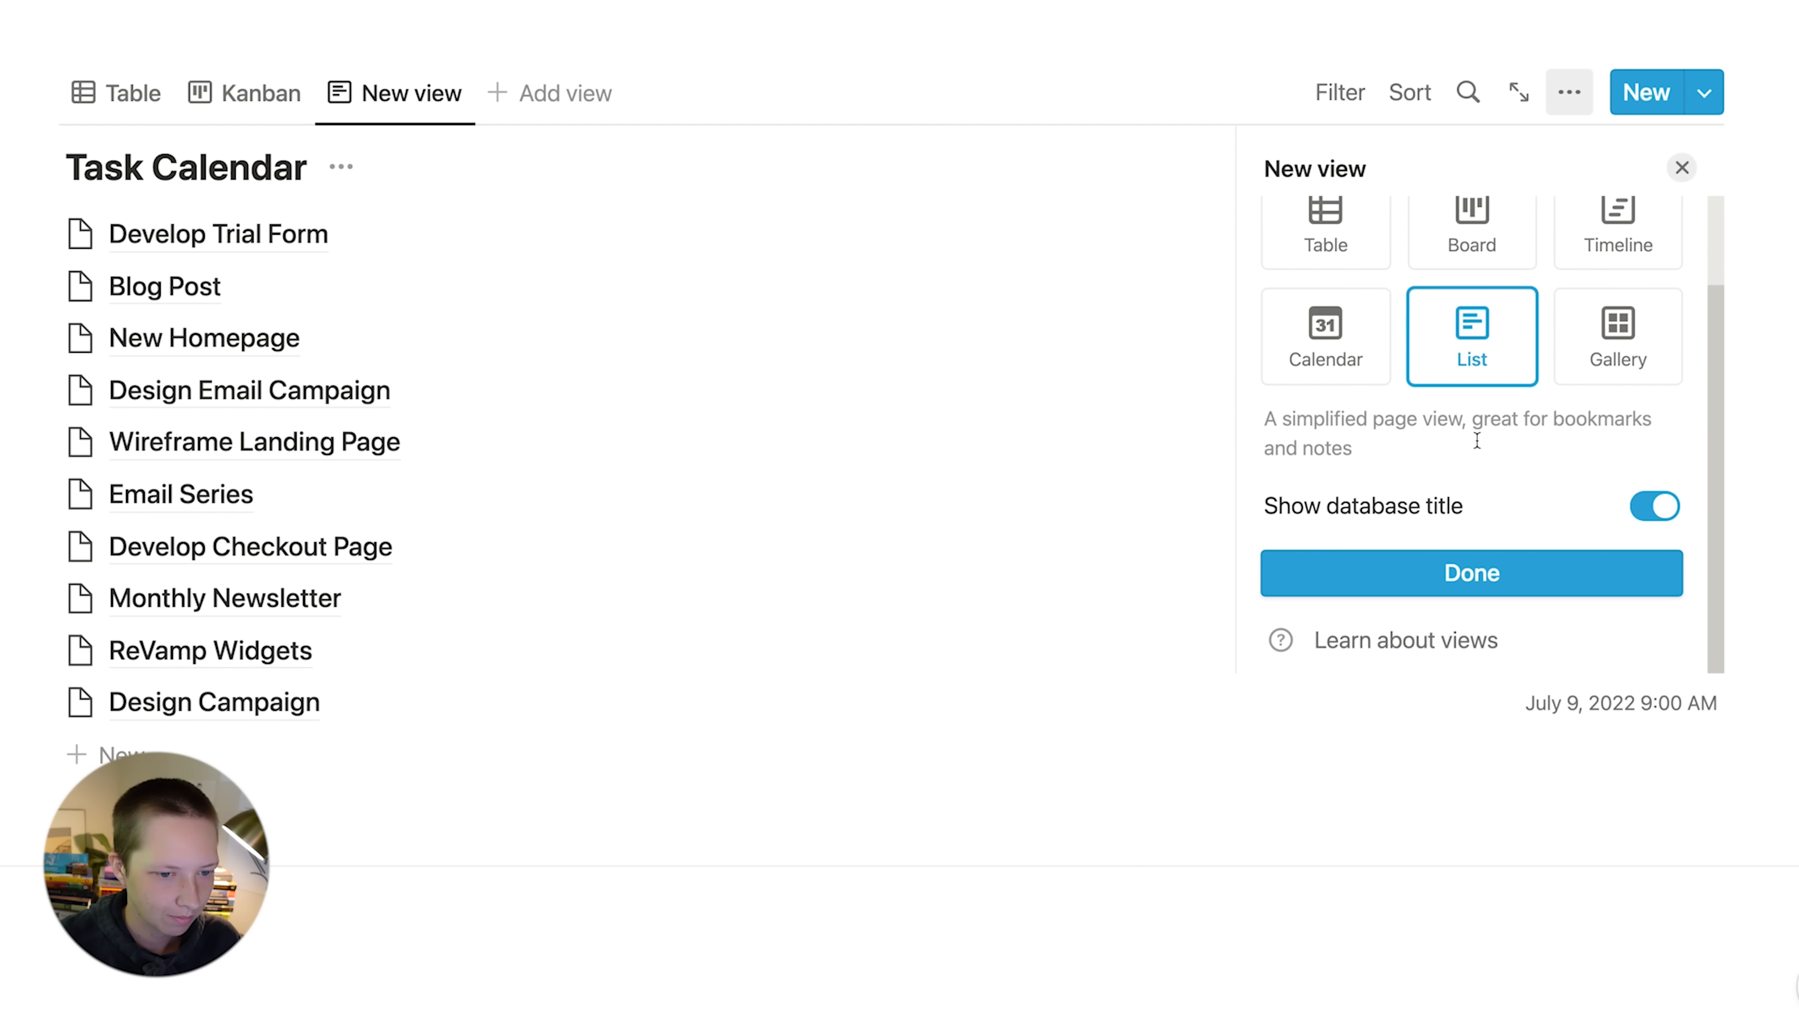
click(1412, 599)
click(1301, 231)
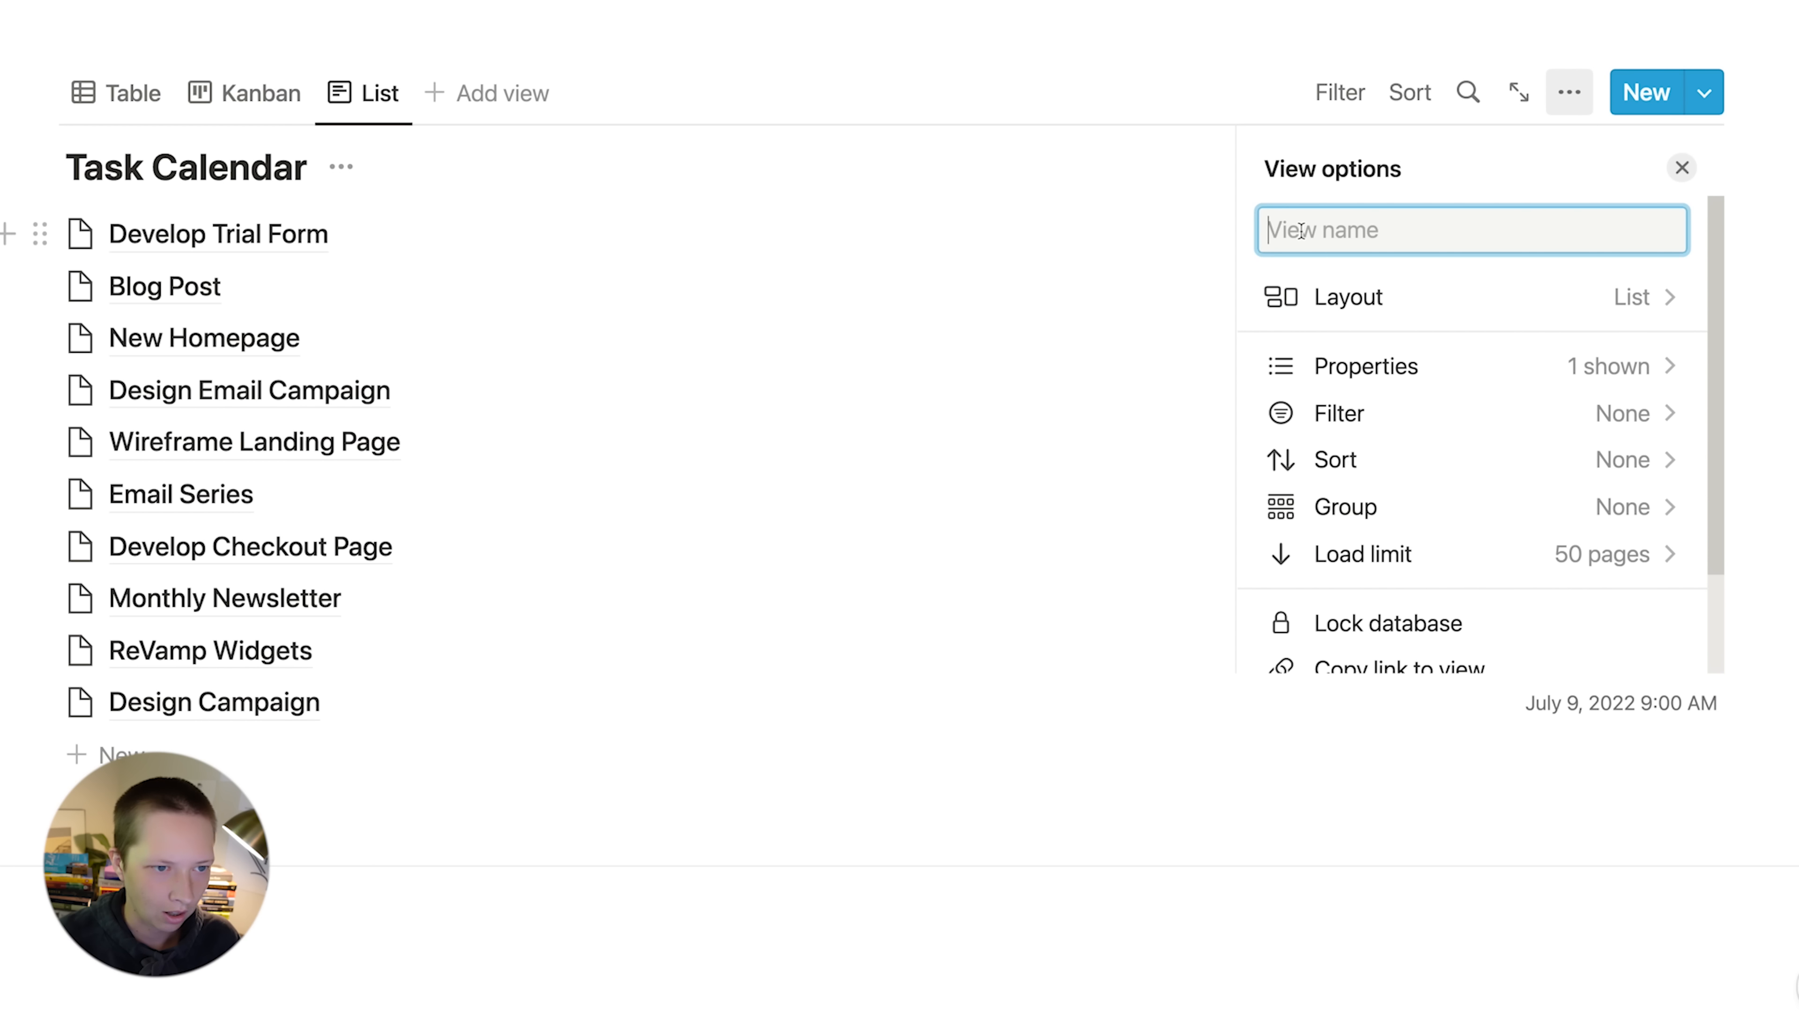
text(Archive)
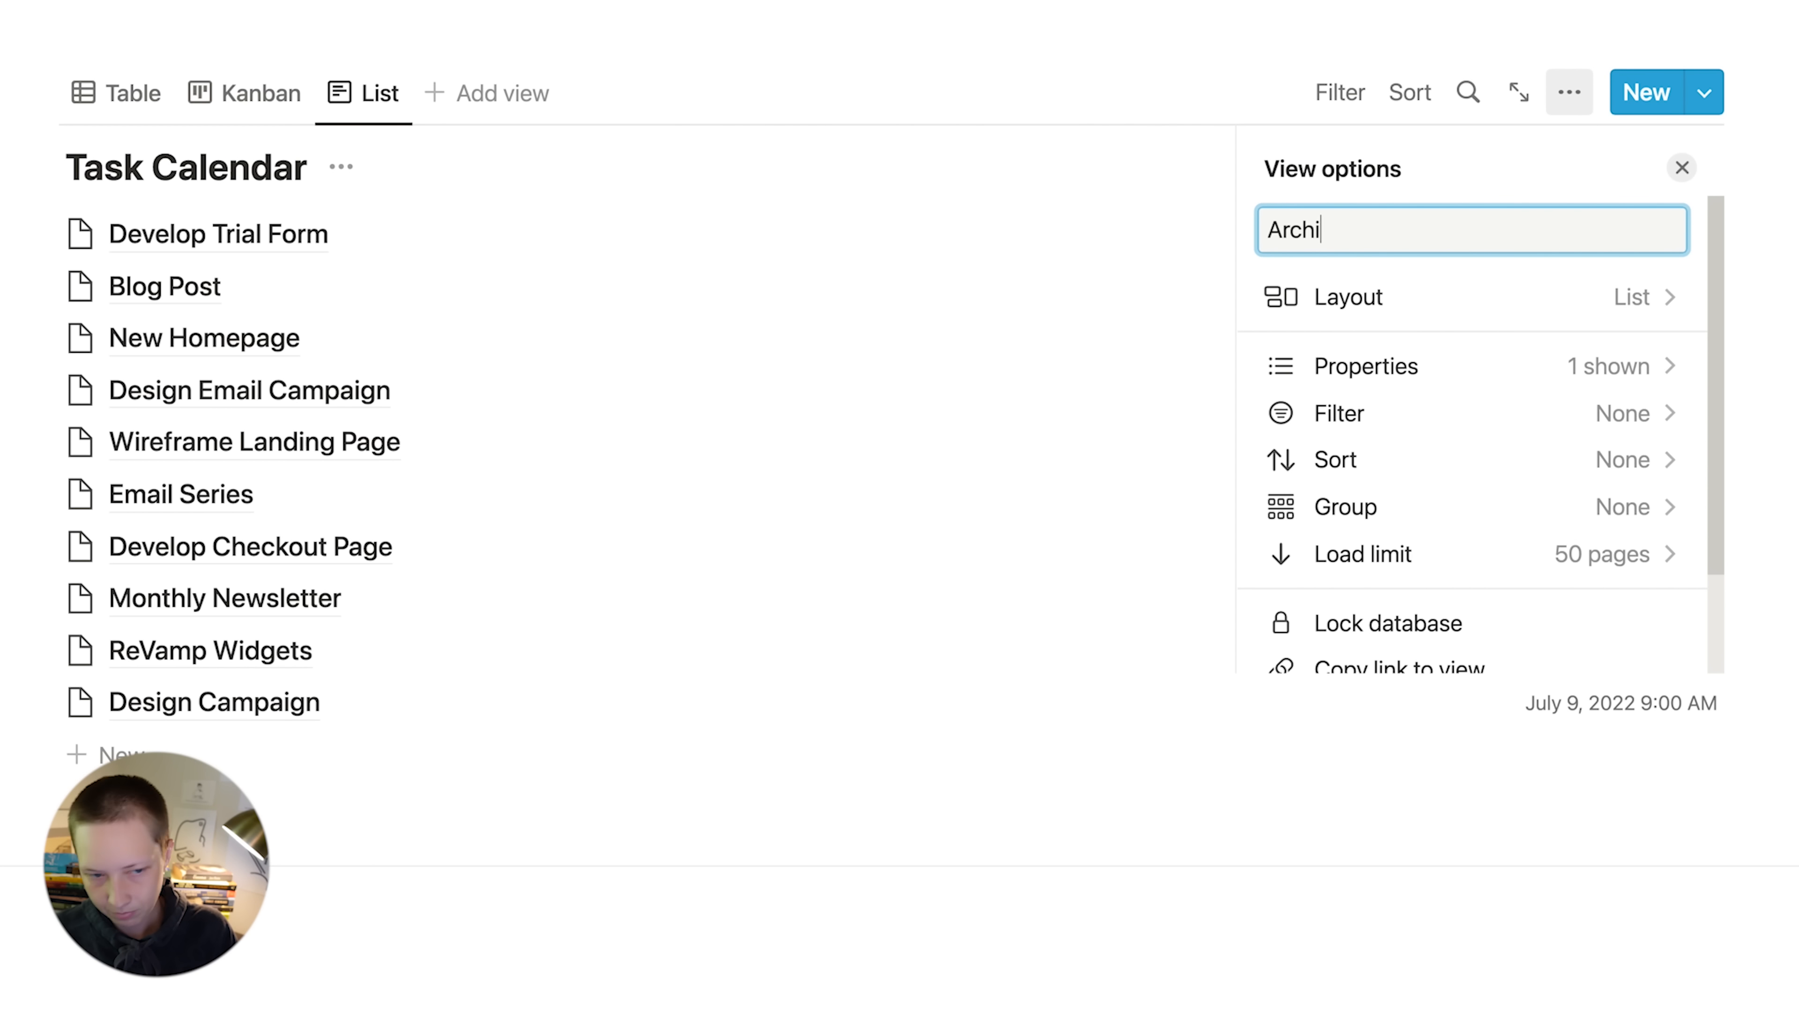
- Show the Status and Type properties in the Archive list, with Type placed between Start and Status
click(1352, 377)
scroll(1505, 367, down, 3)
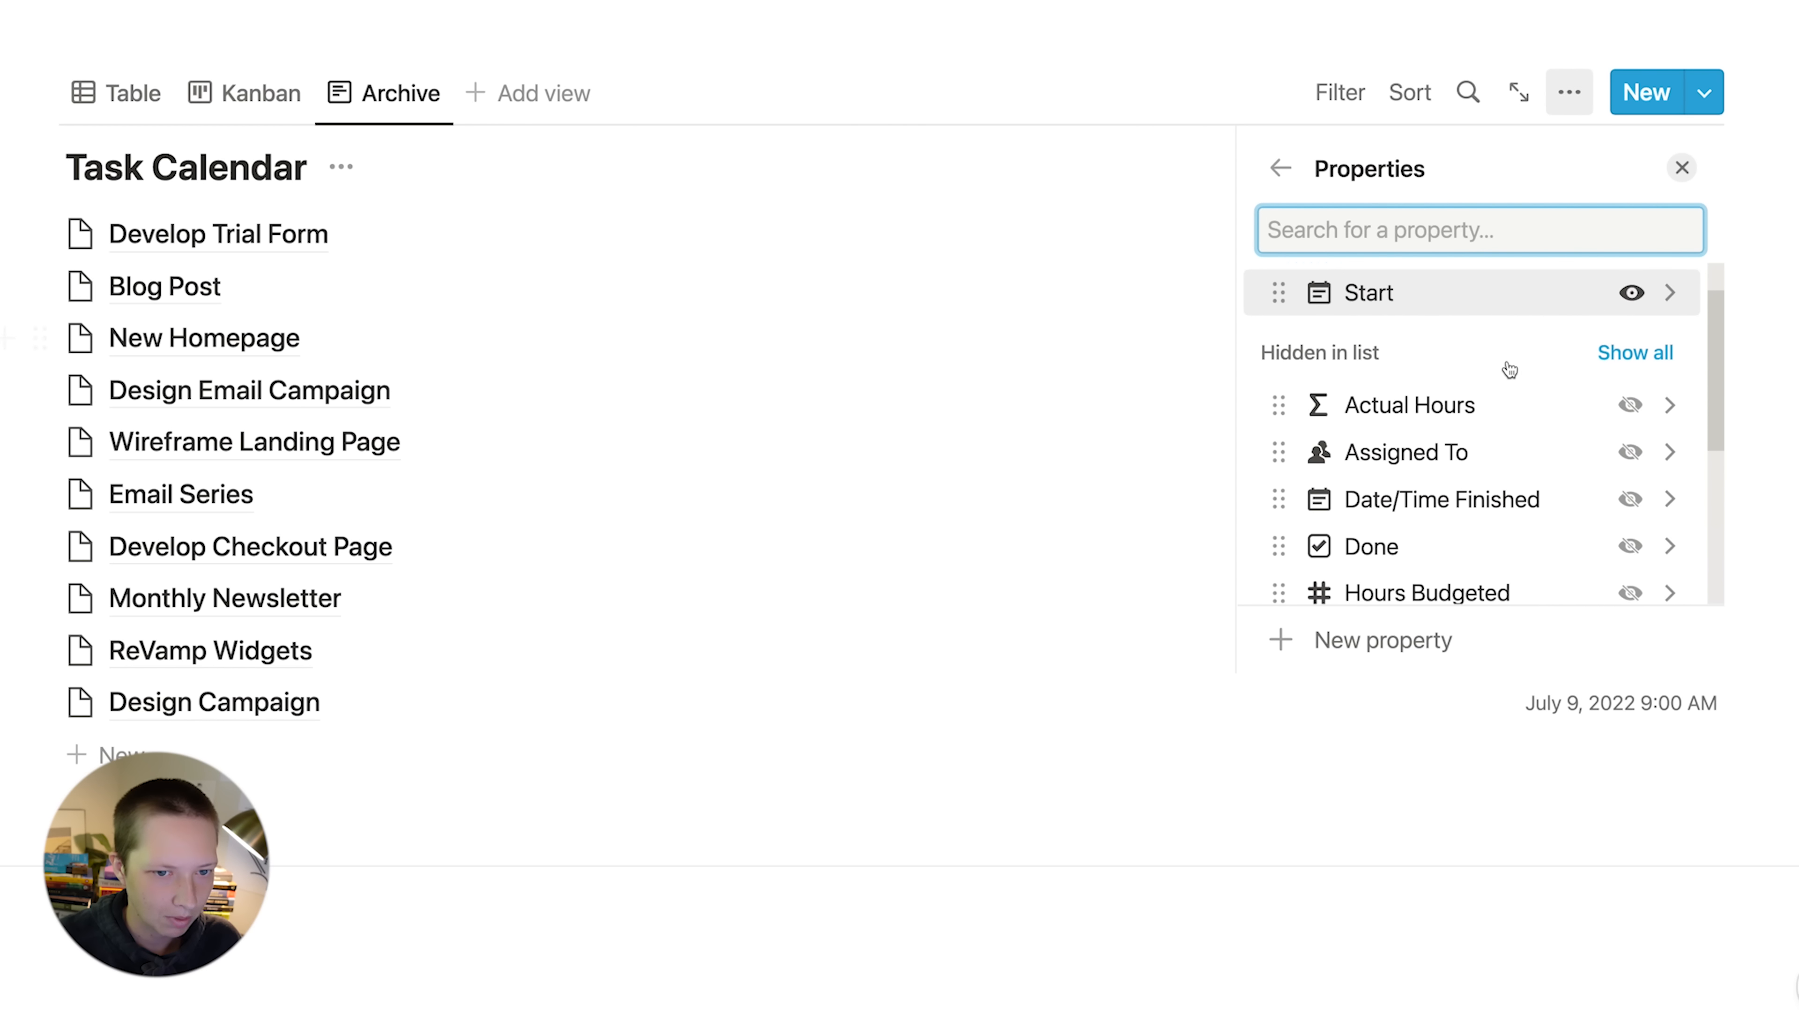
scroll(1510, 369, down, 2)
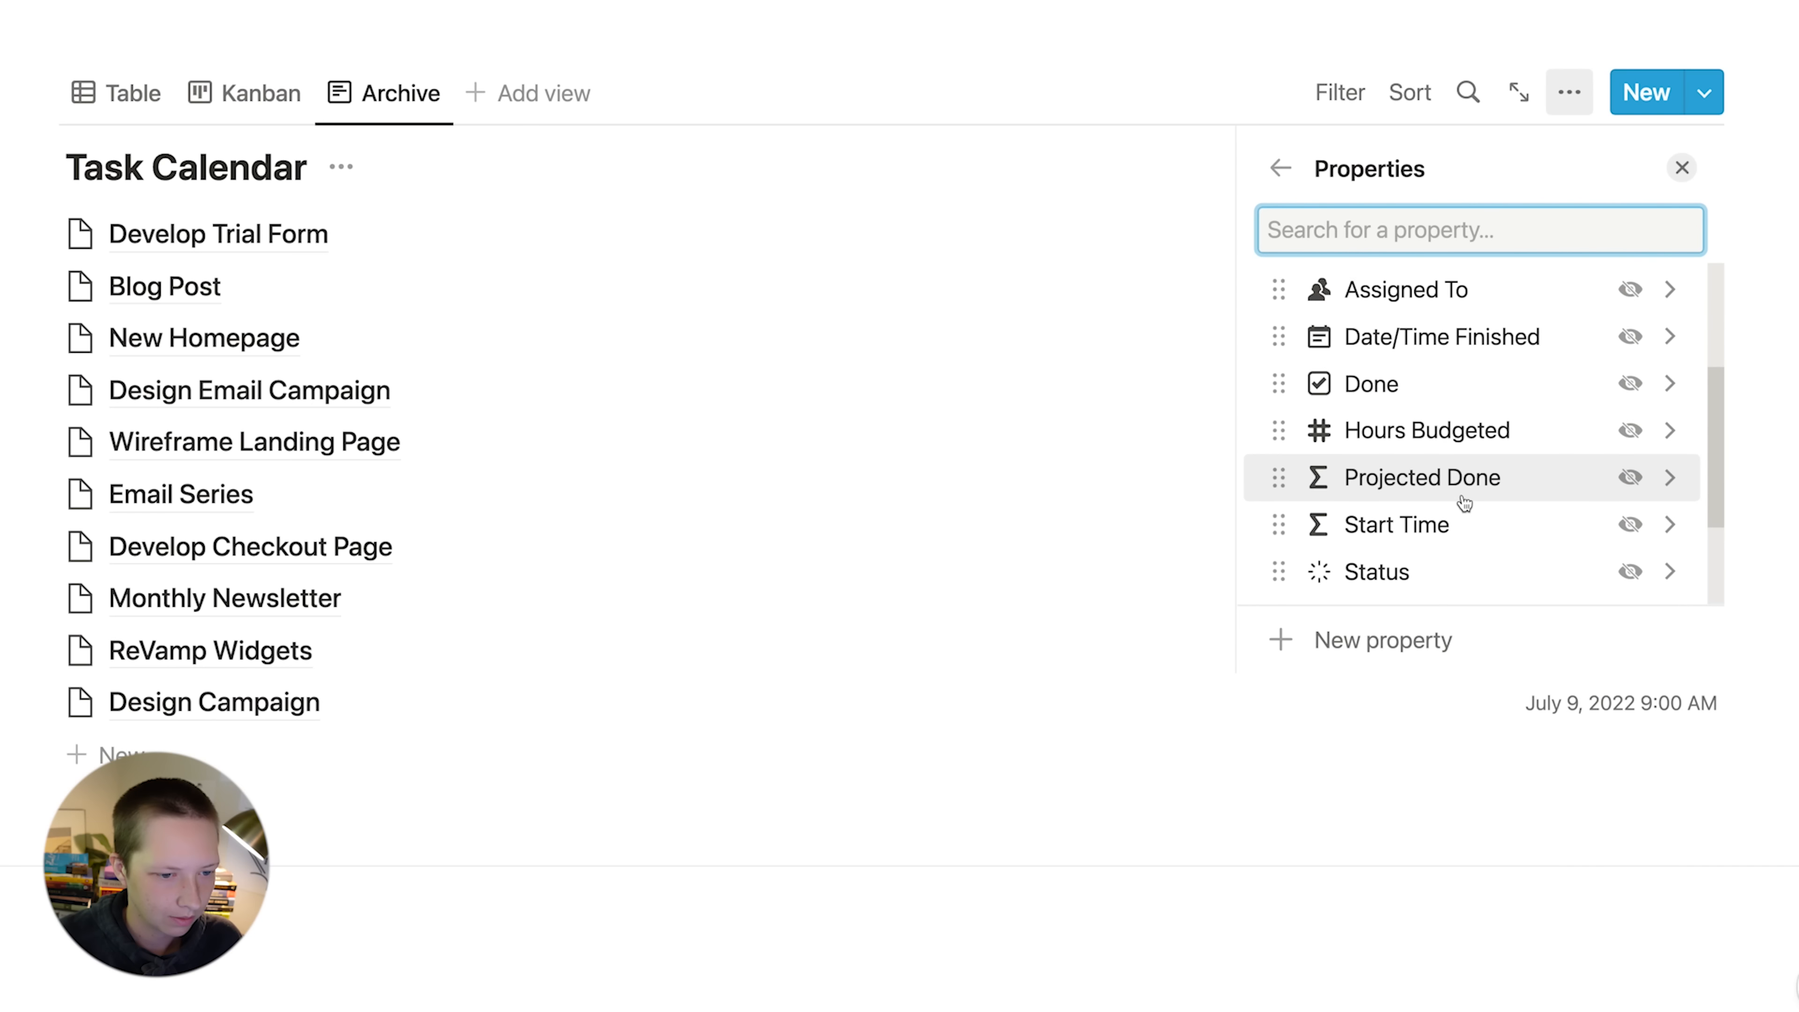
click(1628, 567)
scroll(1632, 573, down, 4)
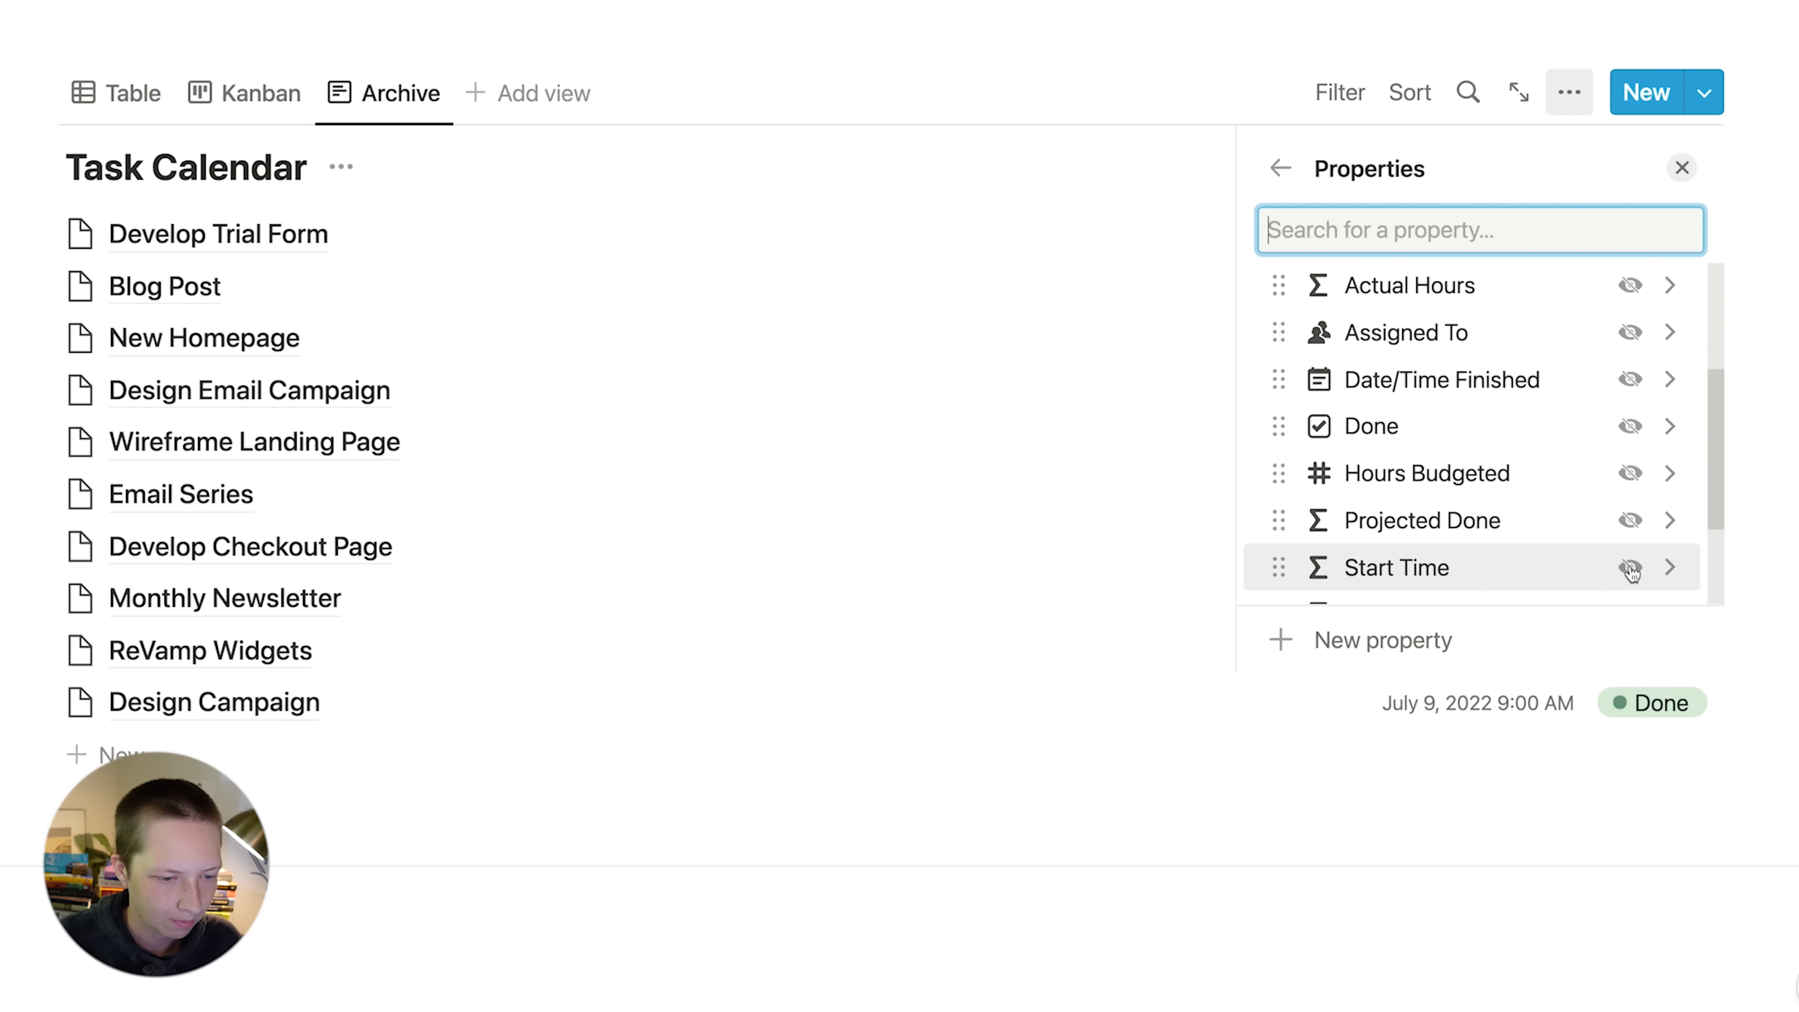
scroll(1630, 571, down, 2)
click(1628, 587)
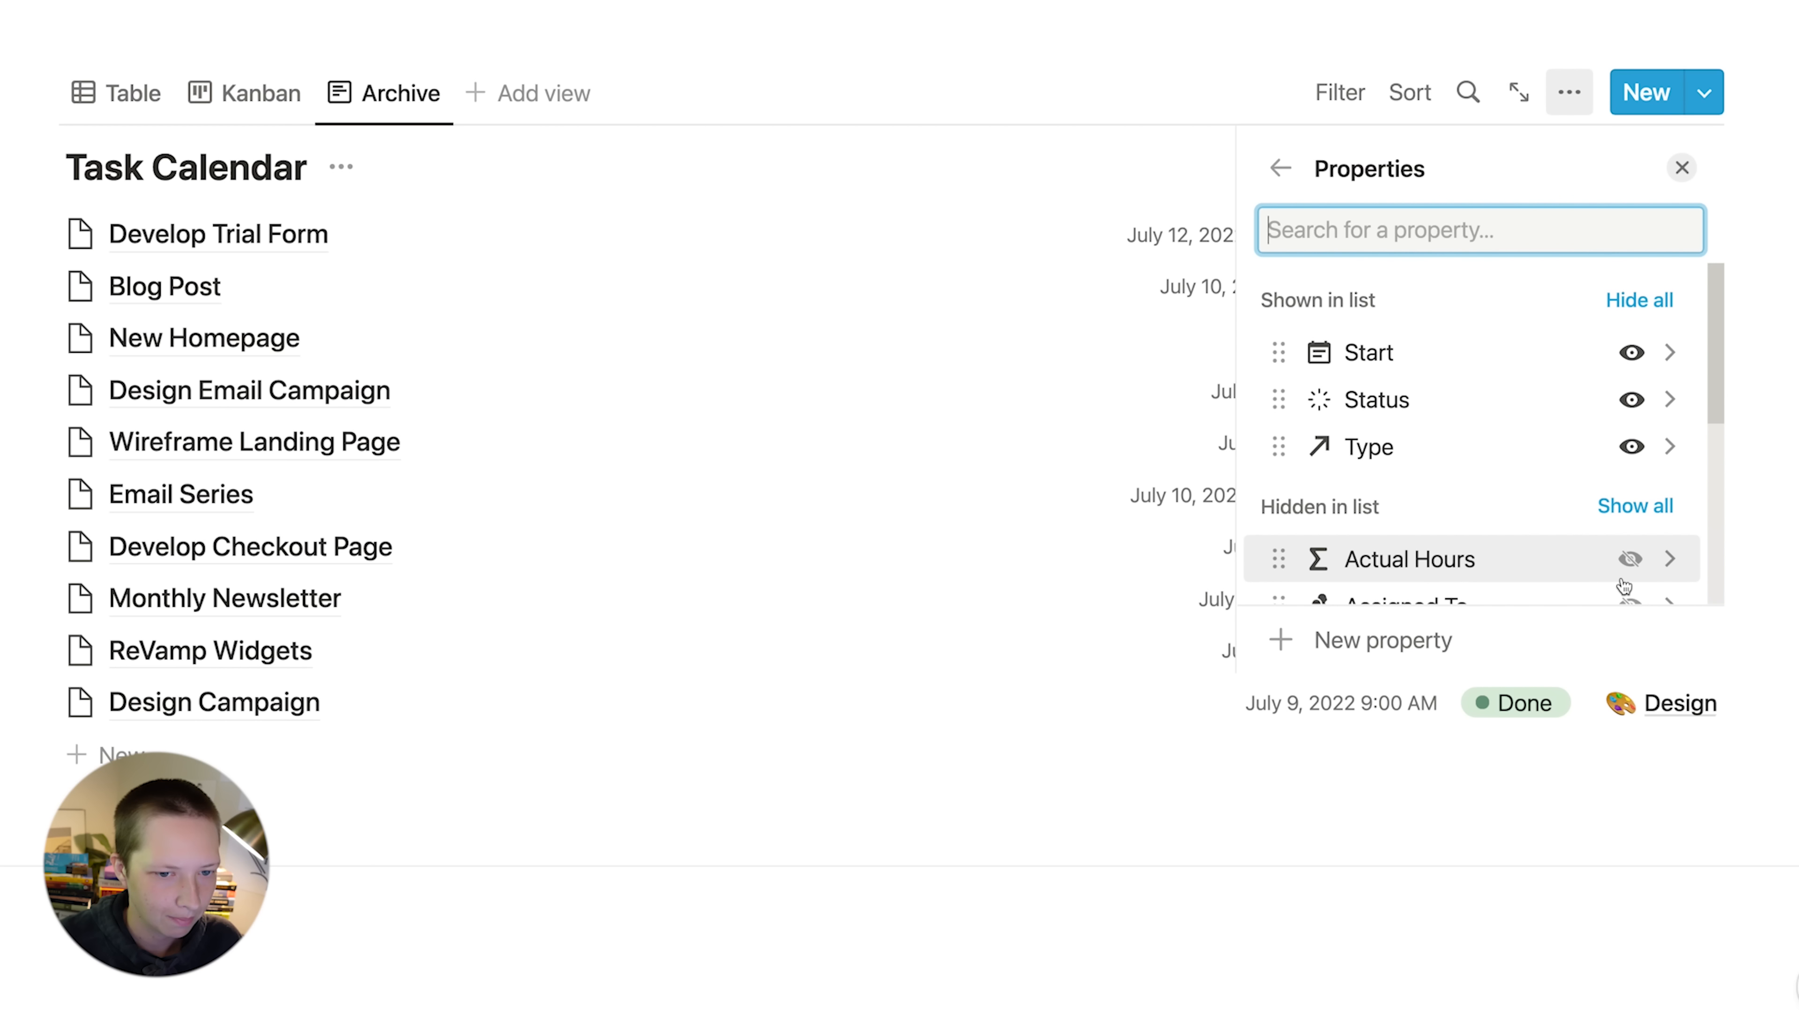
drag(1333, 448, 1321, 398)
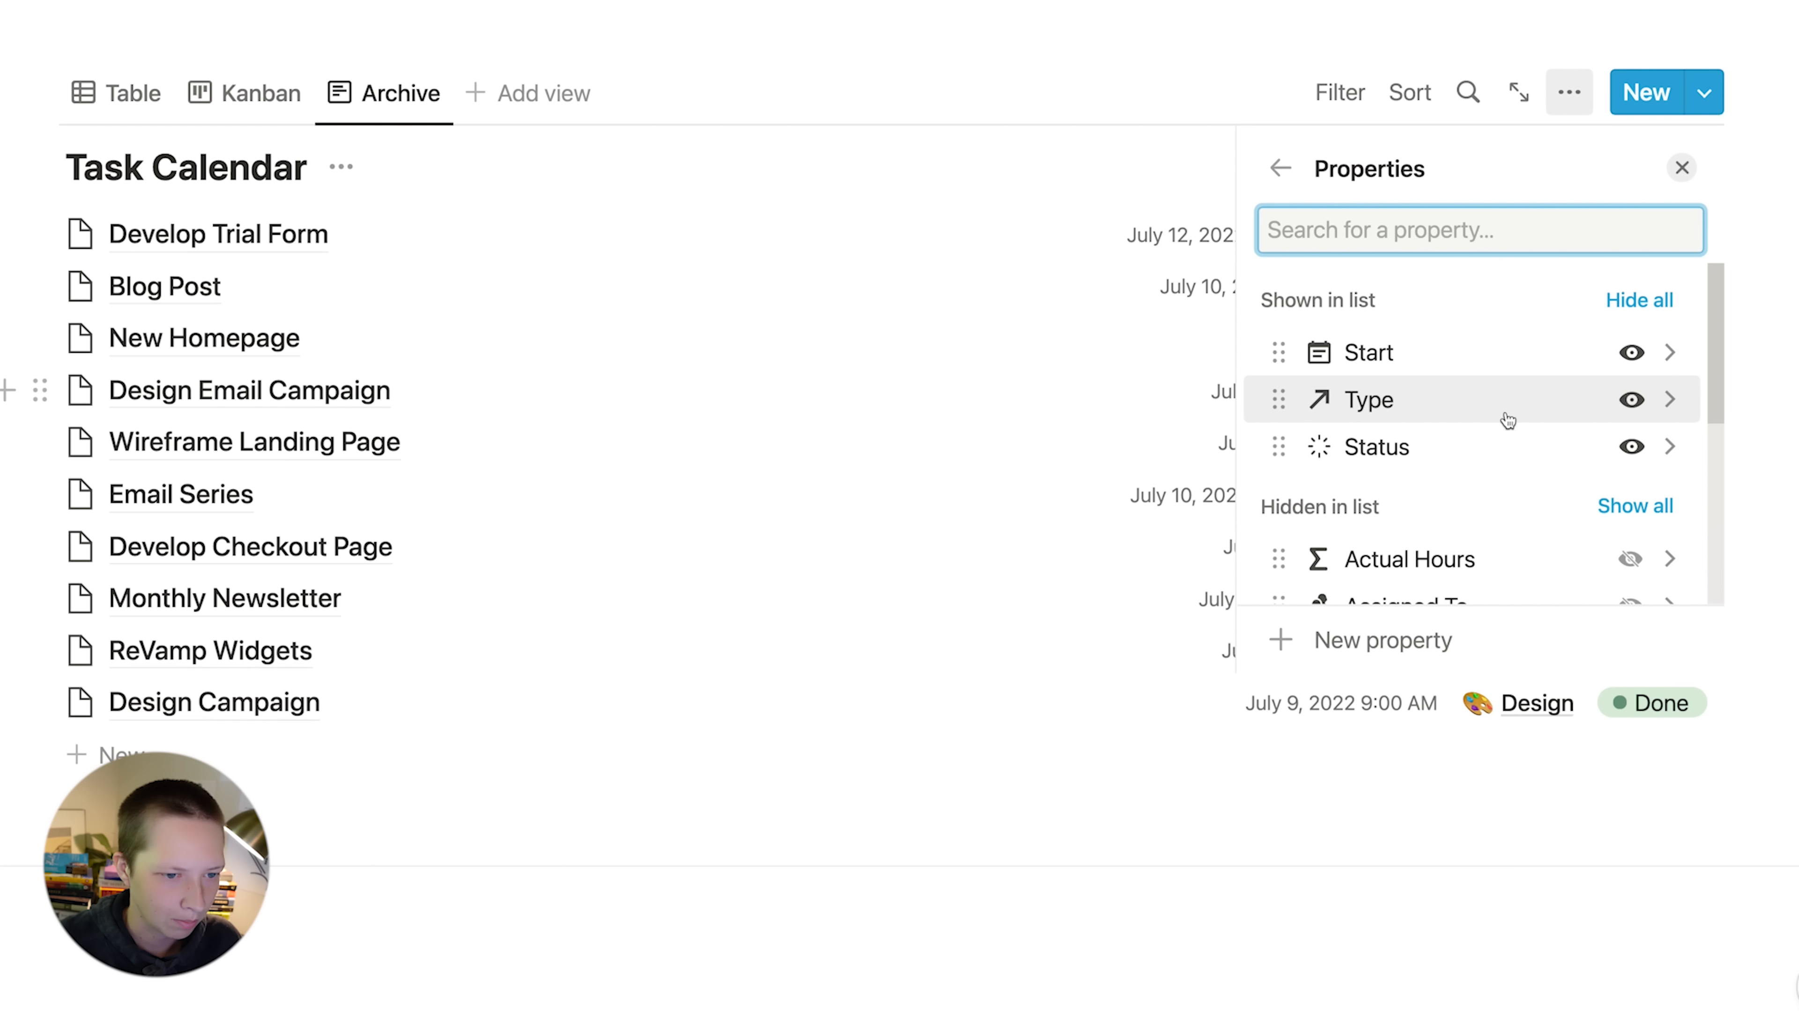
click(1688, 167)
scroll(1105, 597, up, 1)
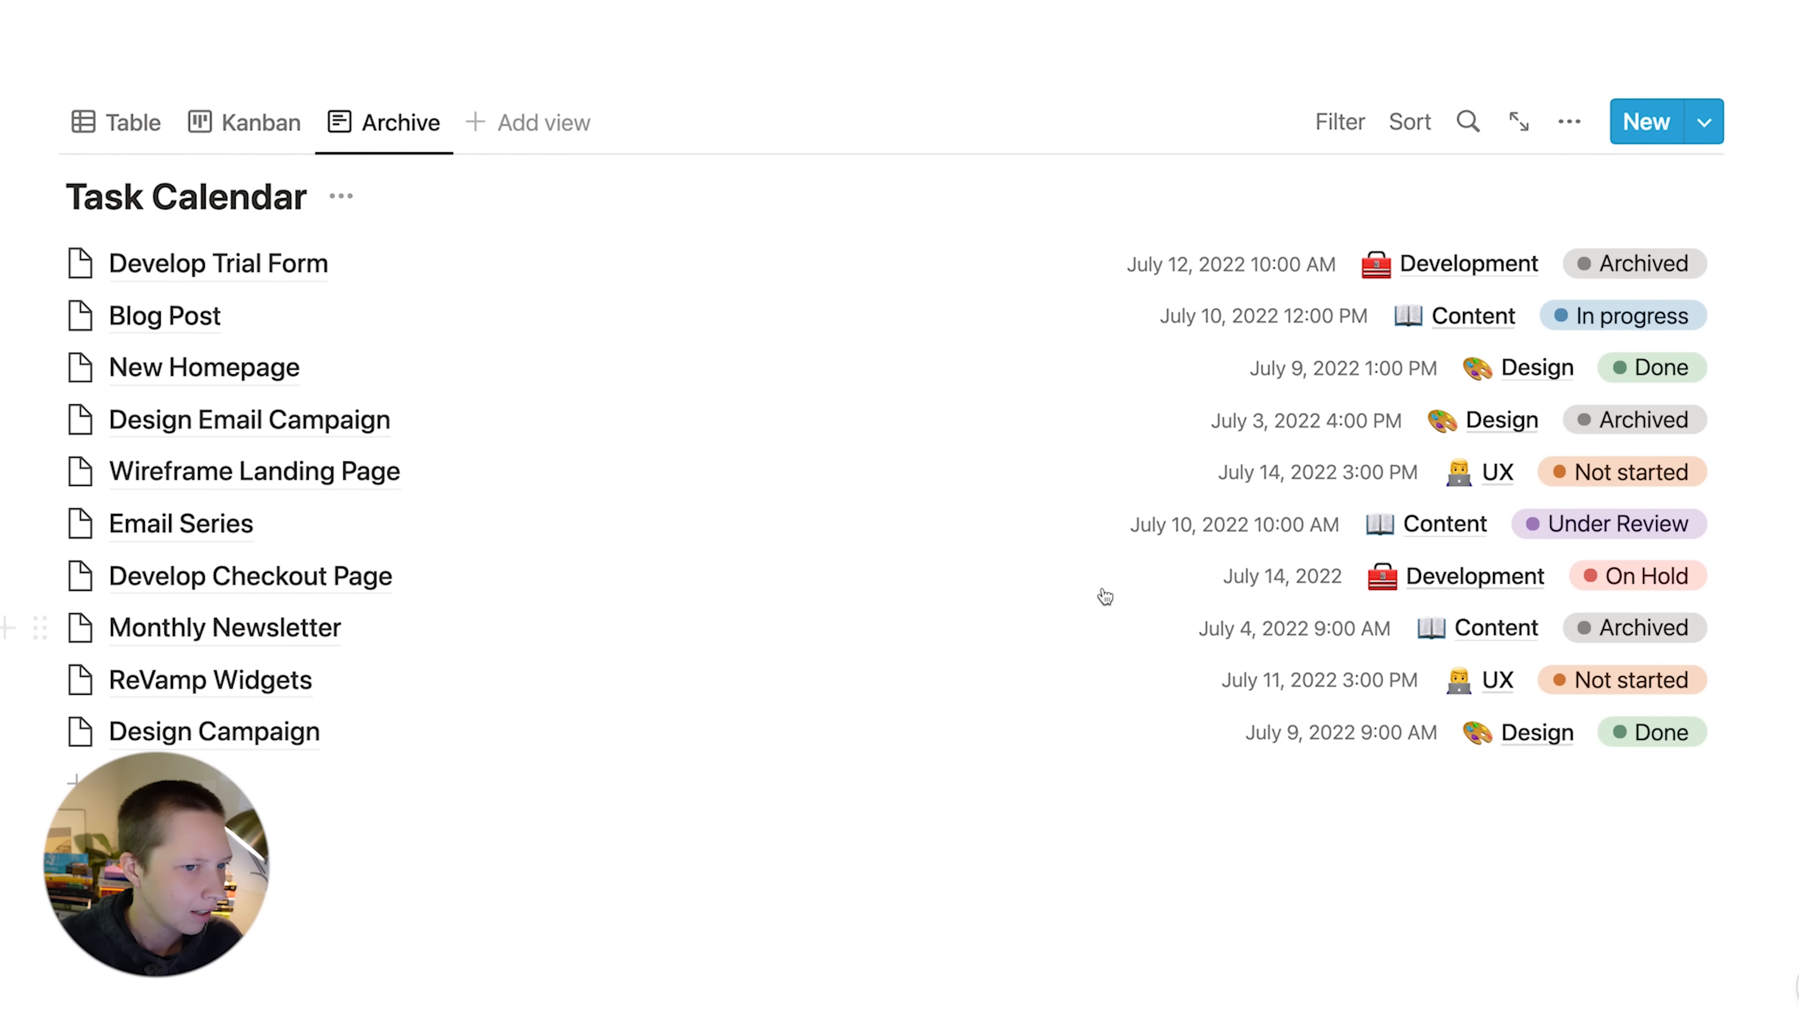
- Filter the Archive view to tasks whose Status is Archived
click(1332, 129)
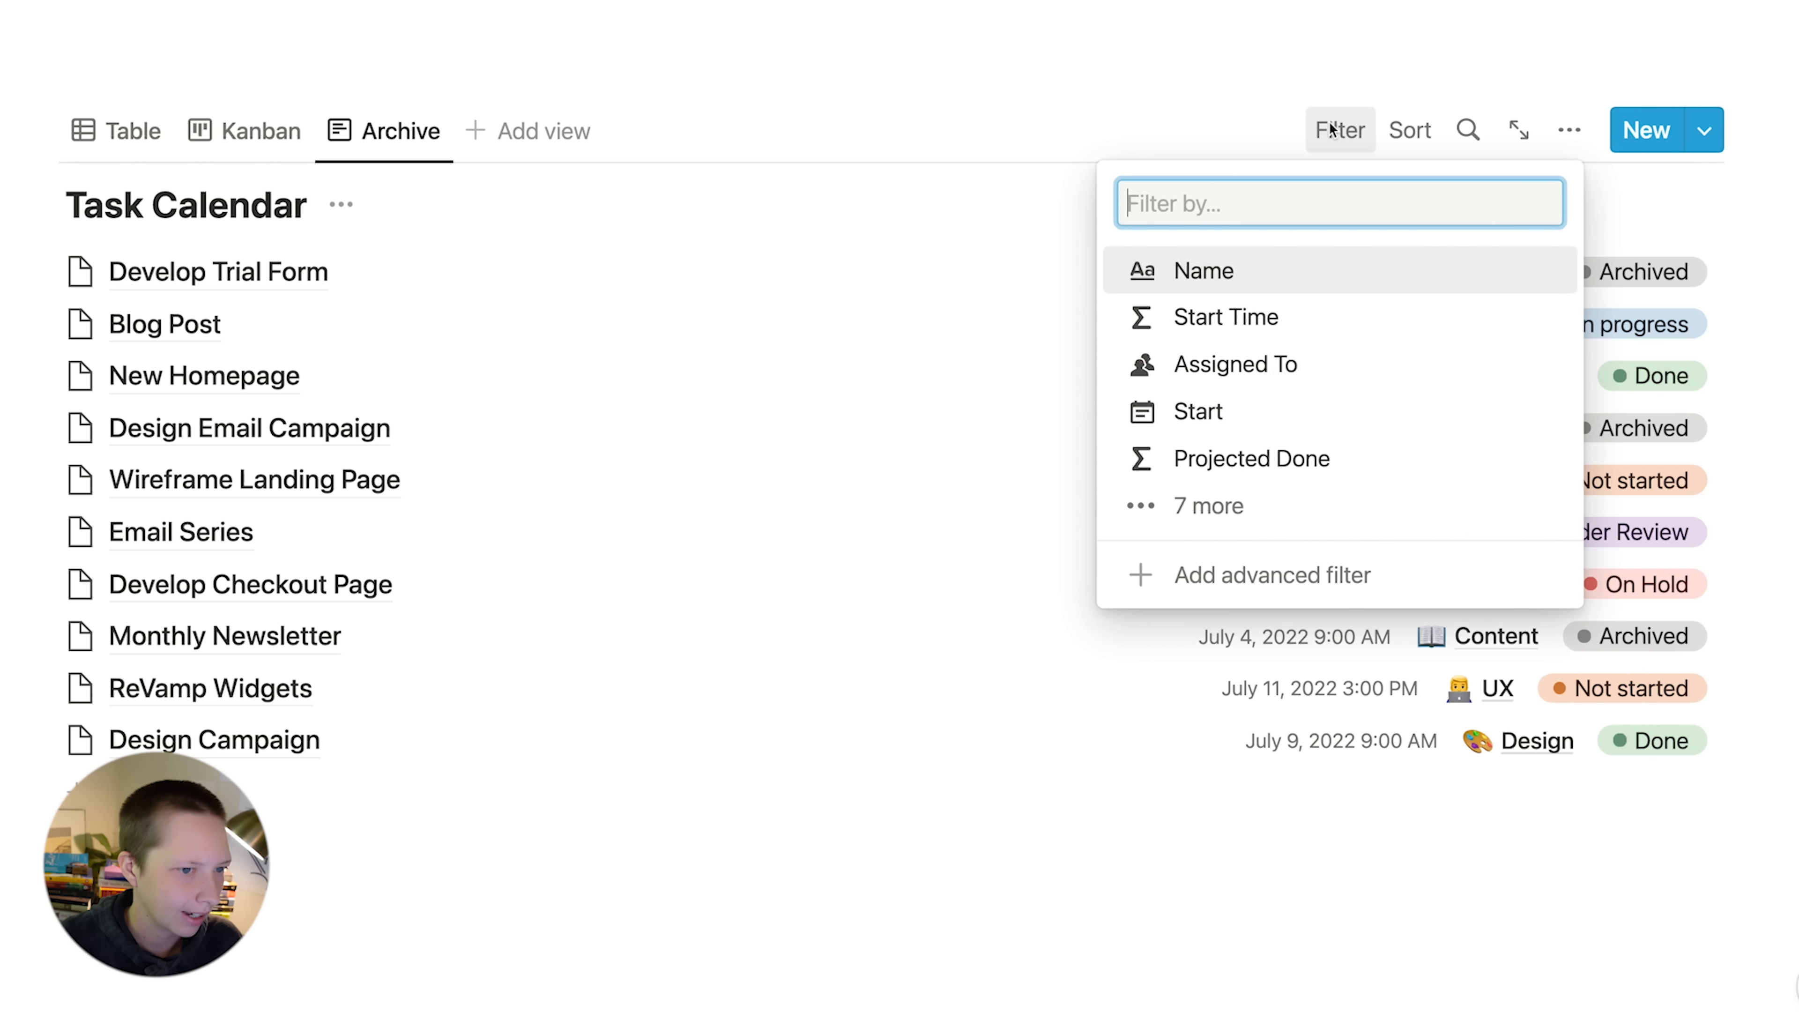
click(1212, 505)
click(1178, 600)
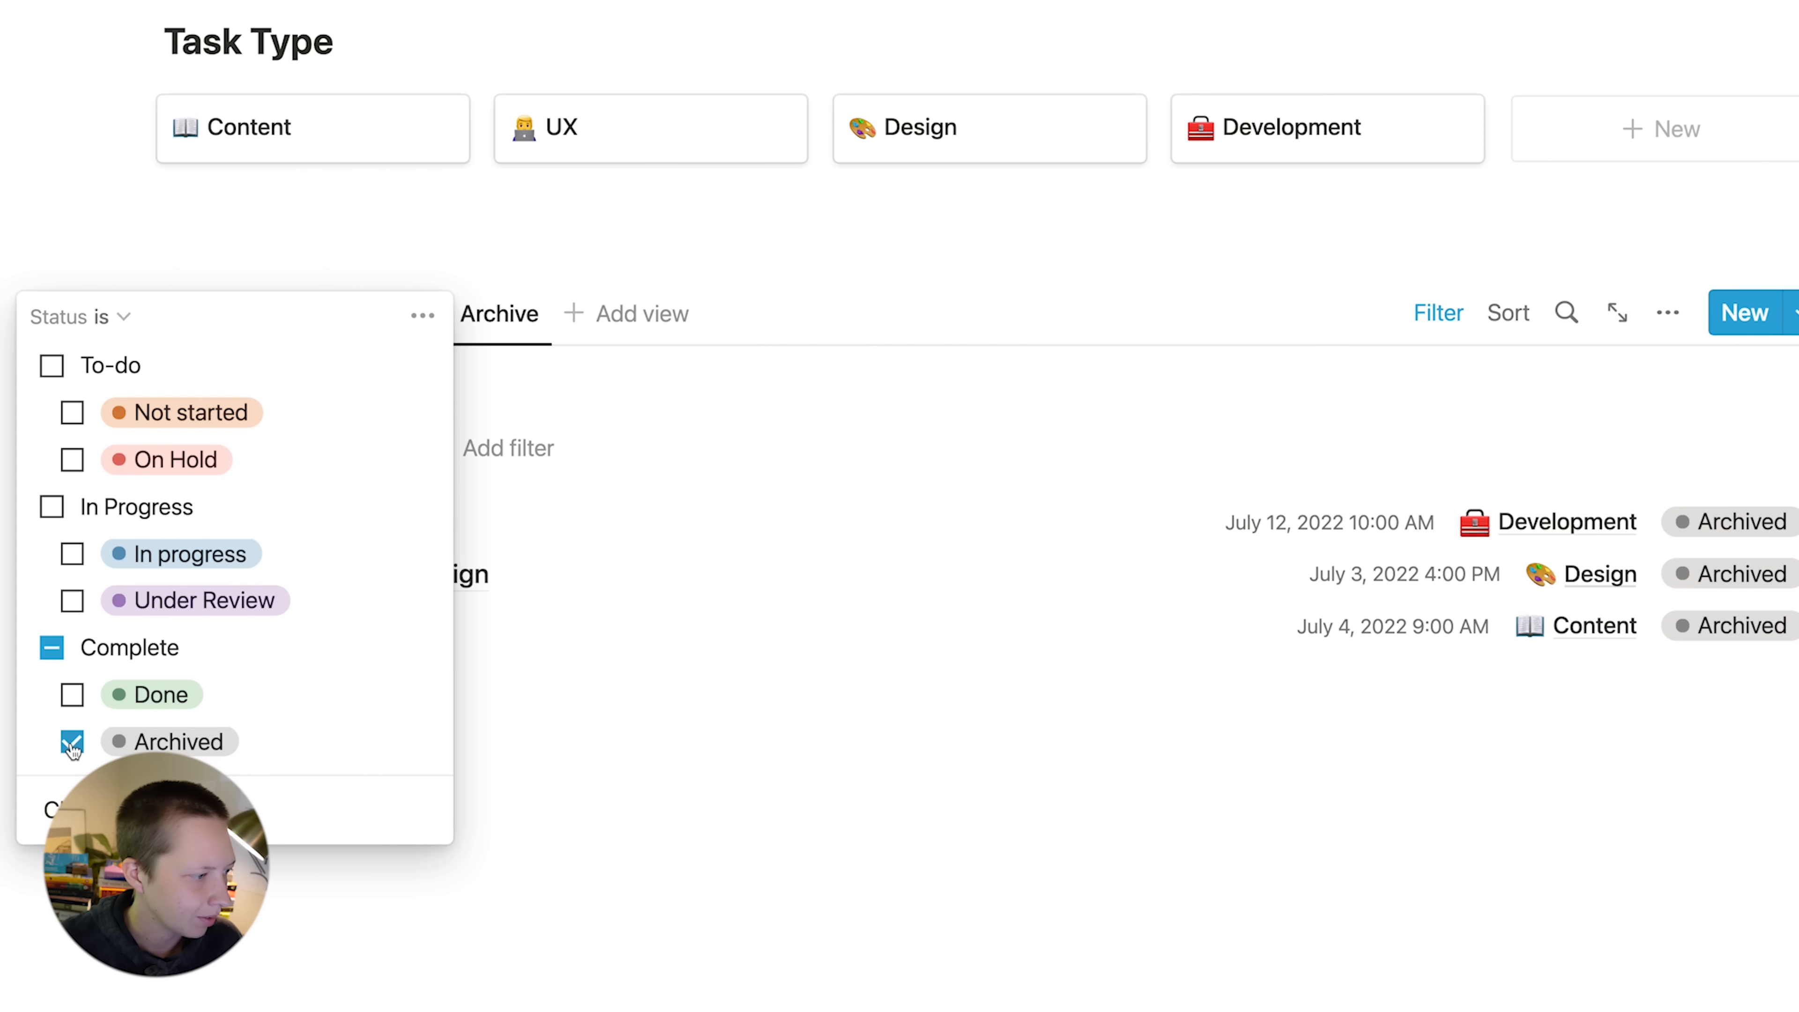
click(861, 727)
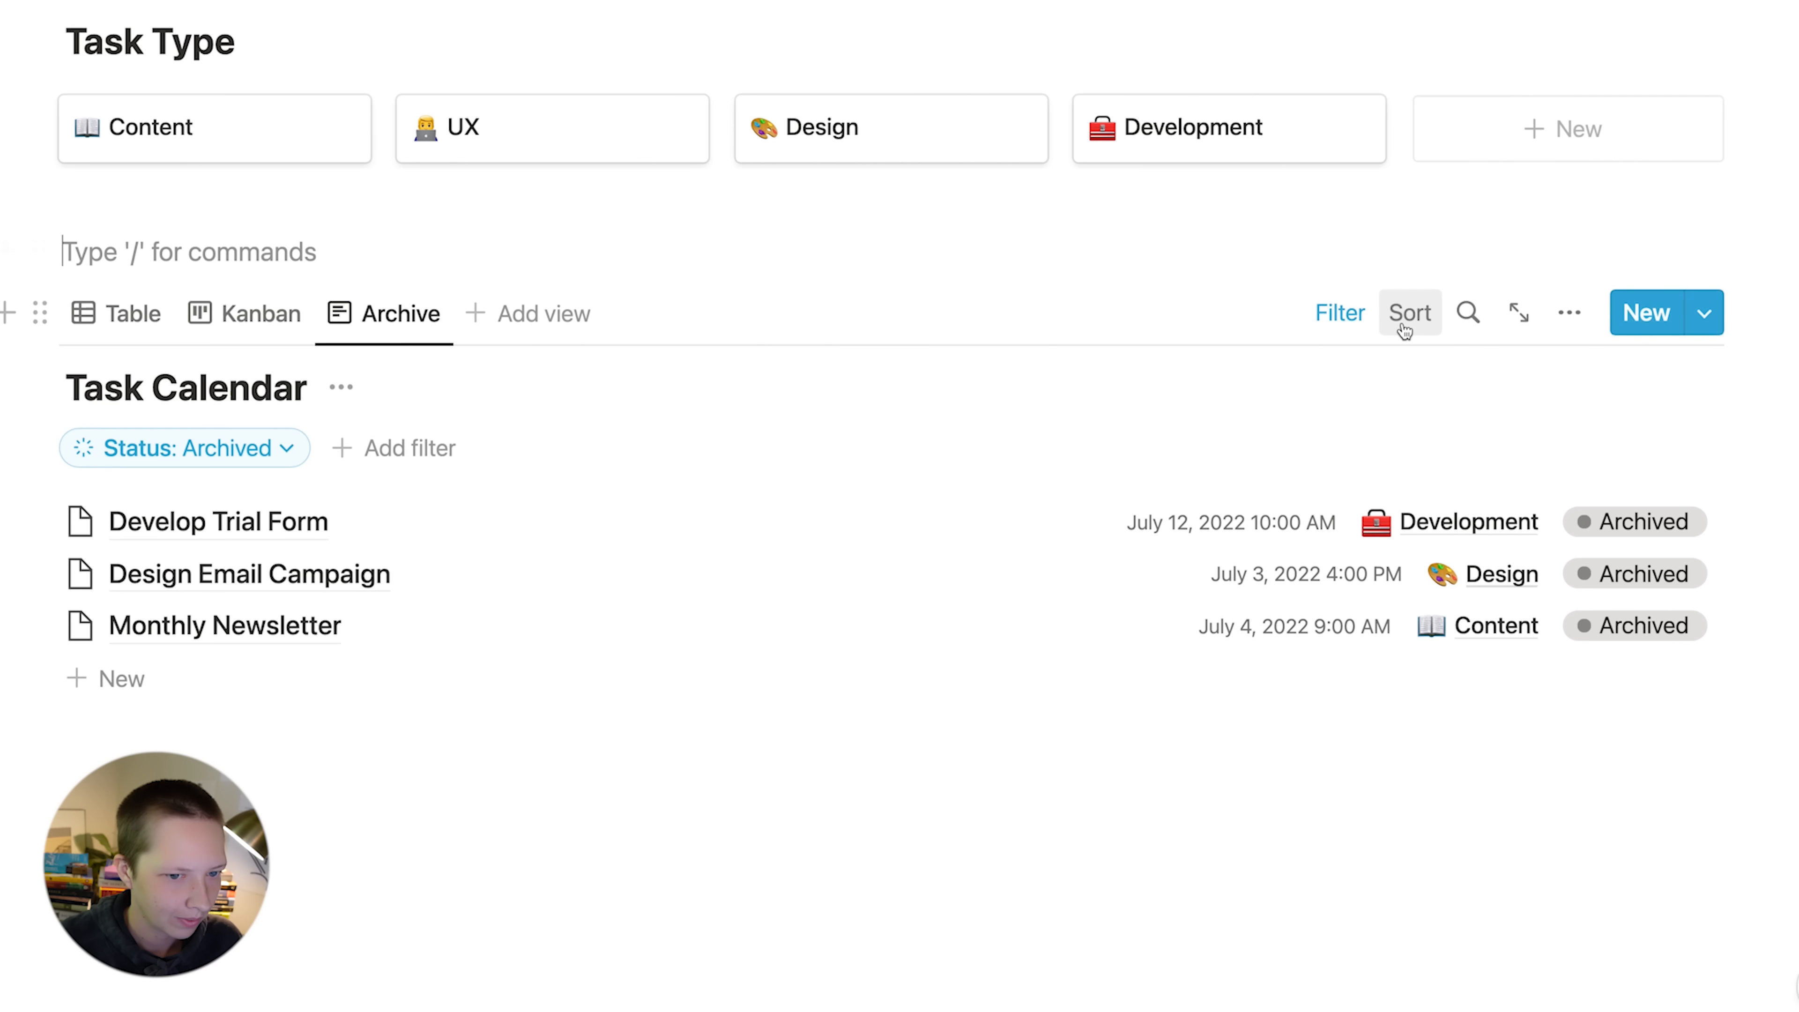
- Sort the Archive view by Start in ascending order and hide the sort and filter bar
click(1404, 324)
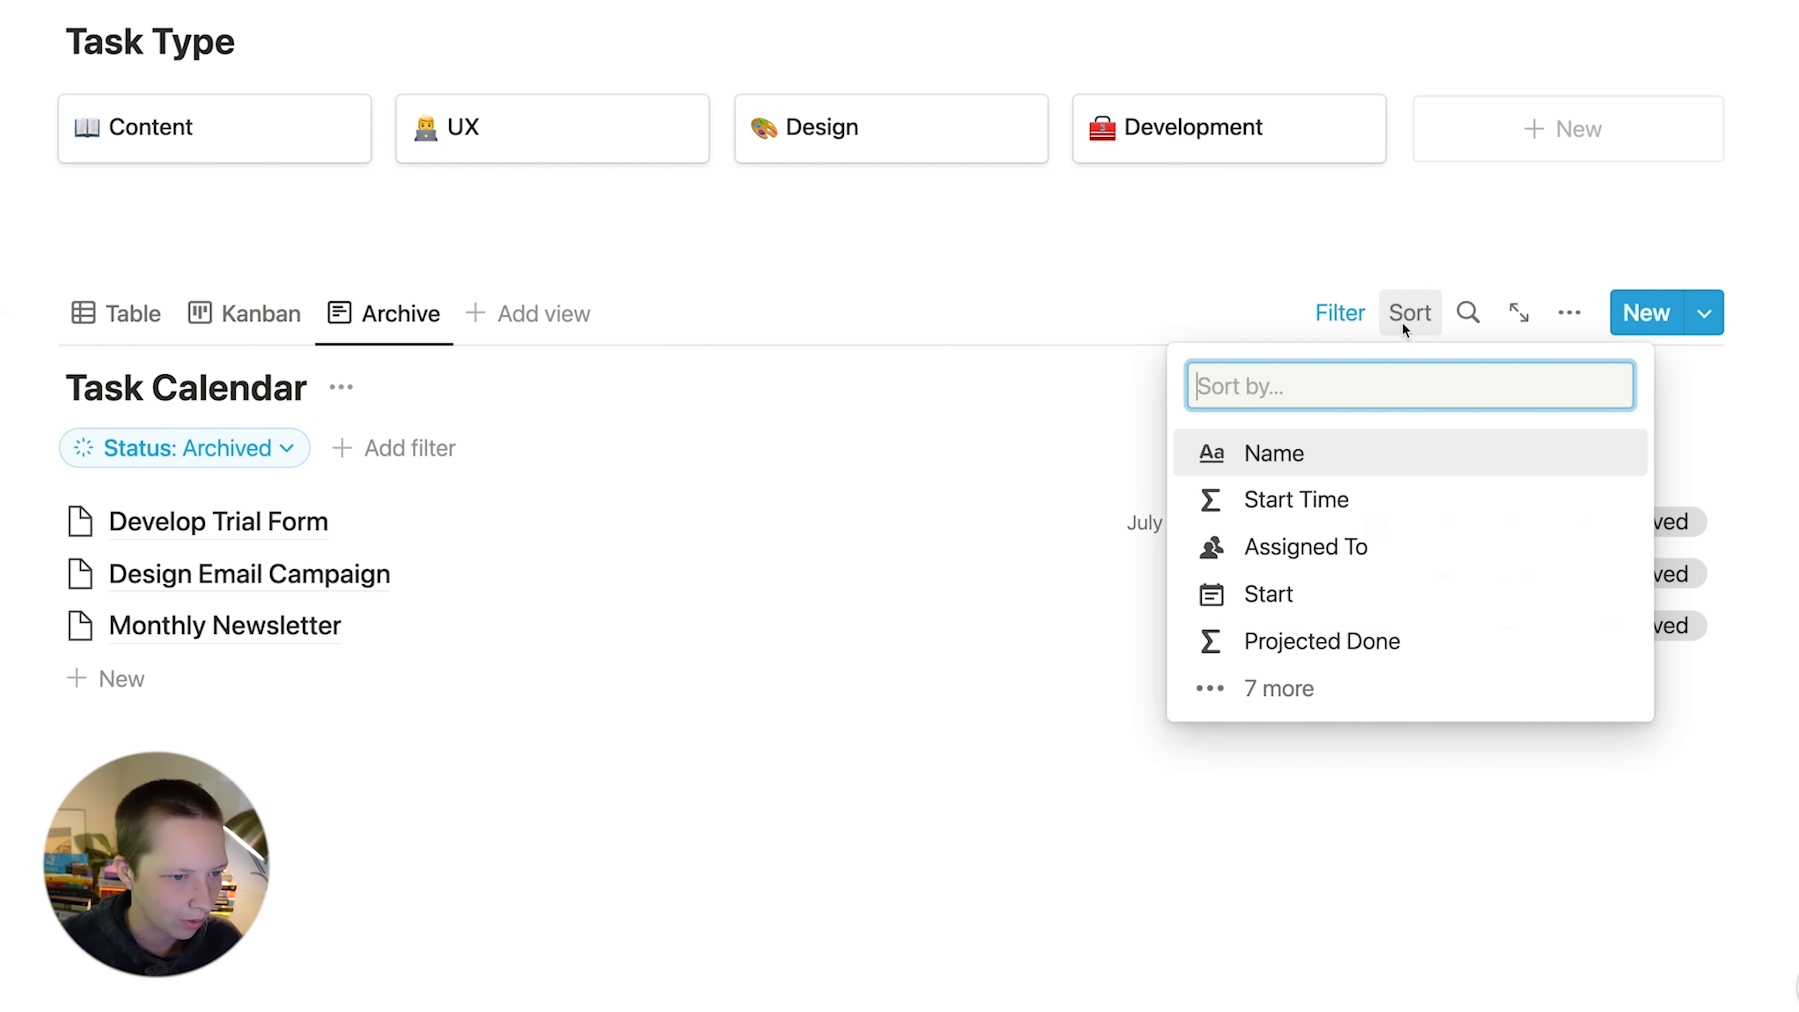
click(1264, 590)
click(1494, 249)
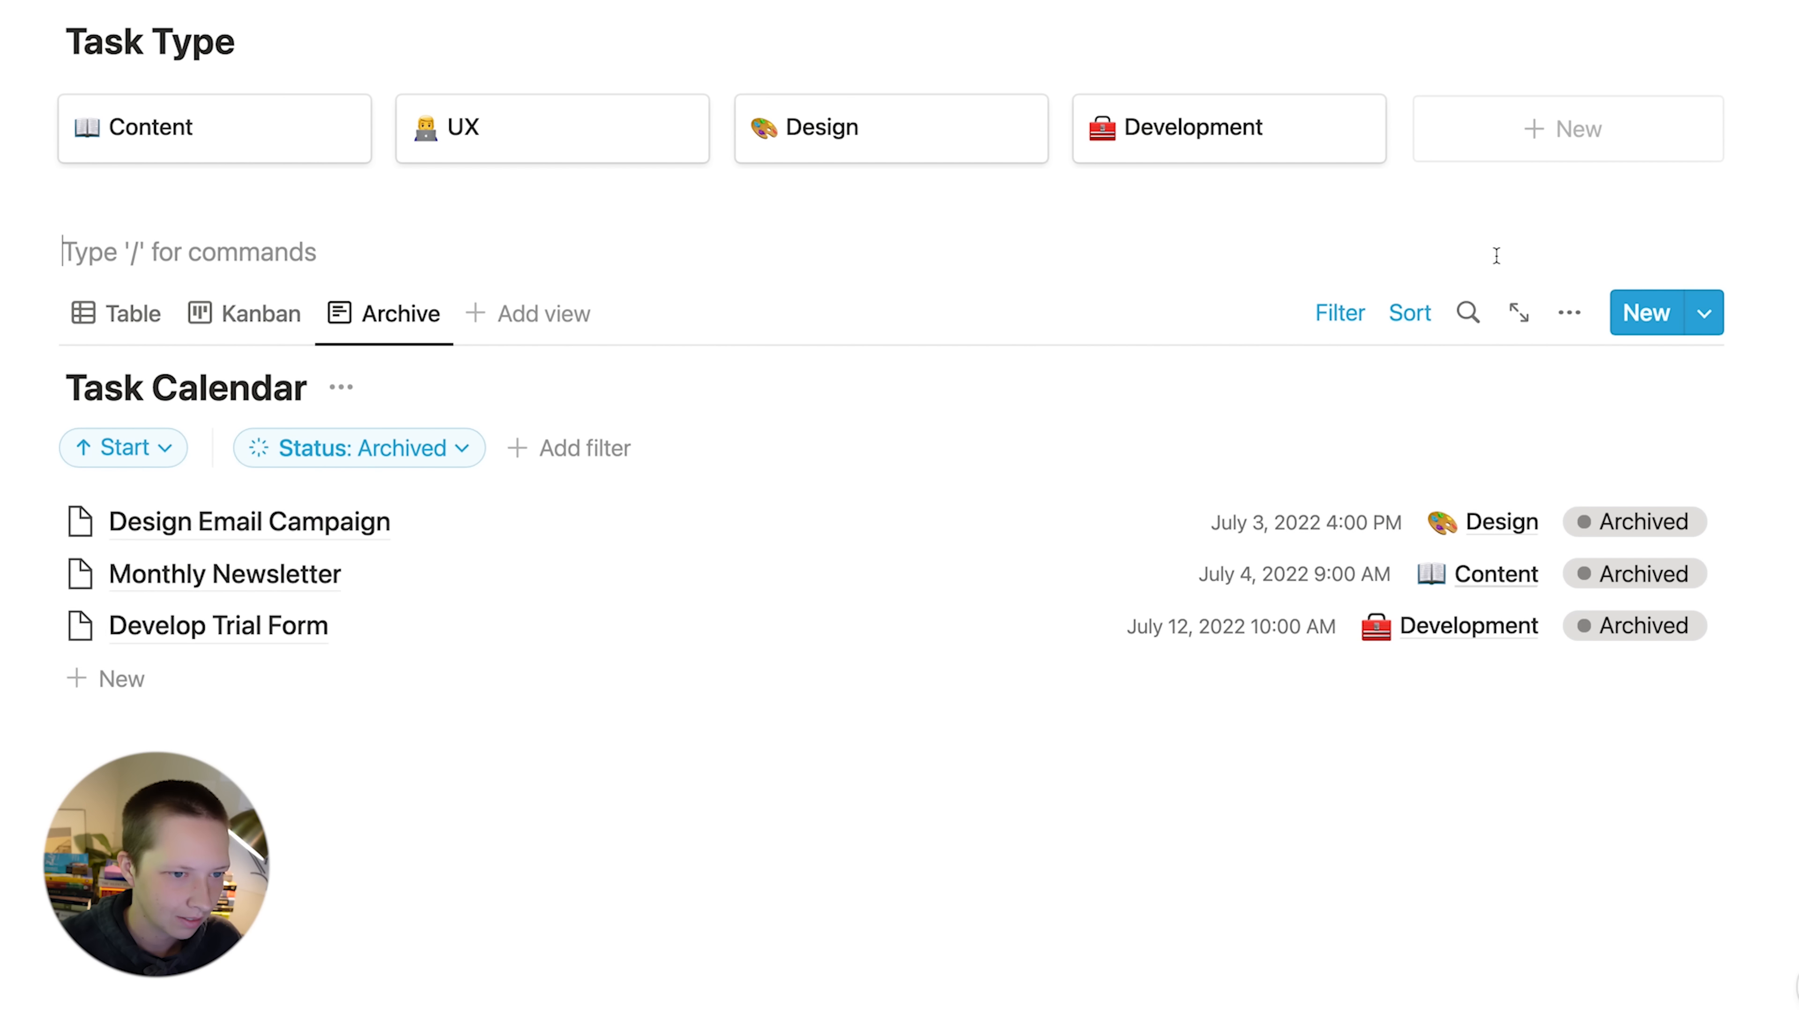
click(1357, 312)
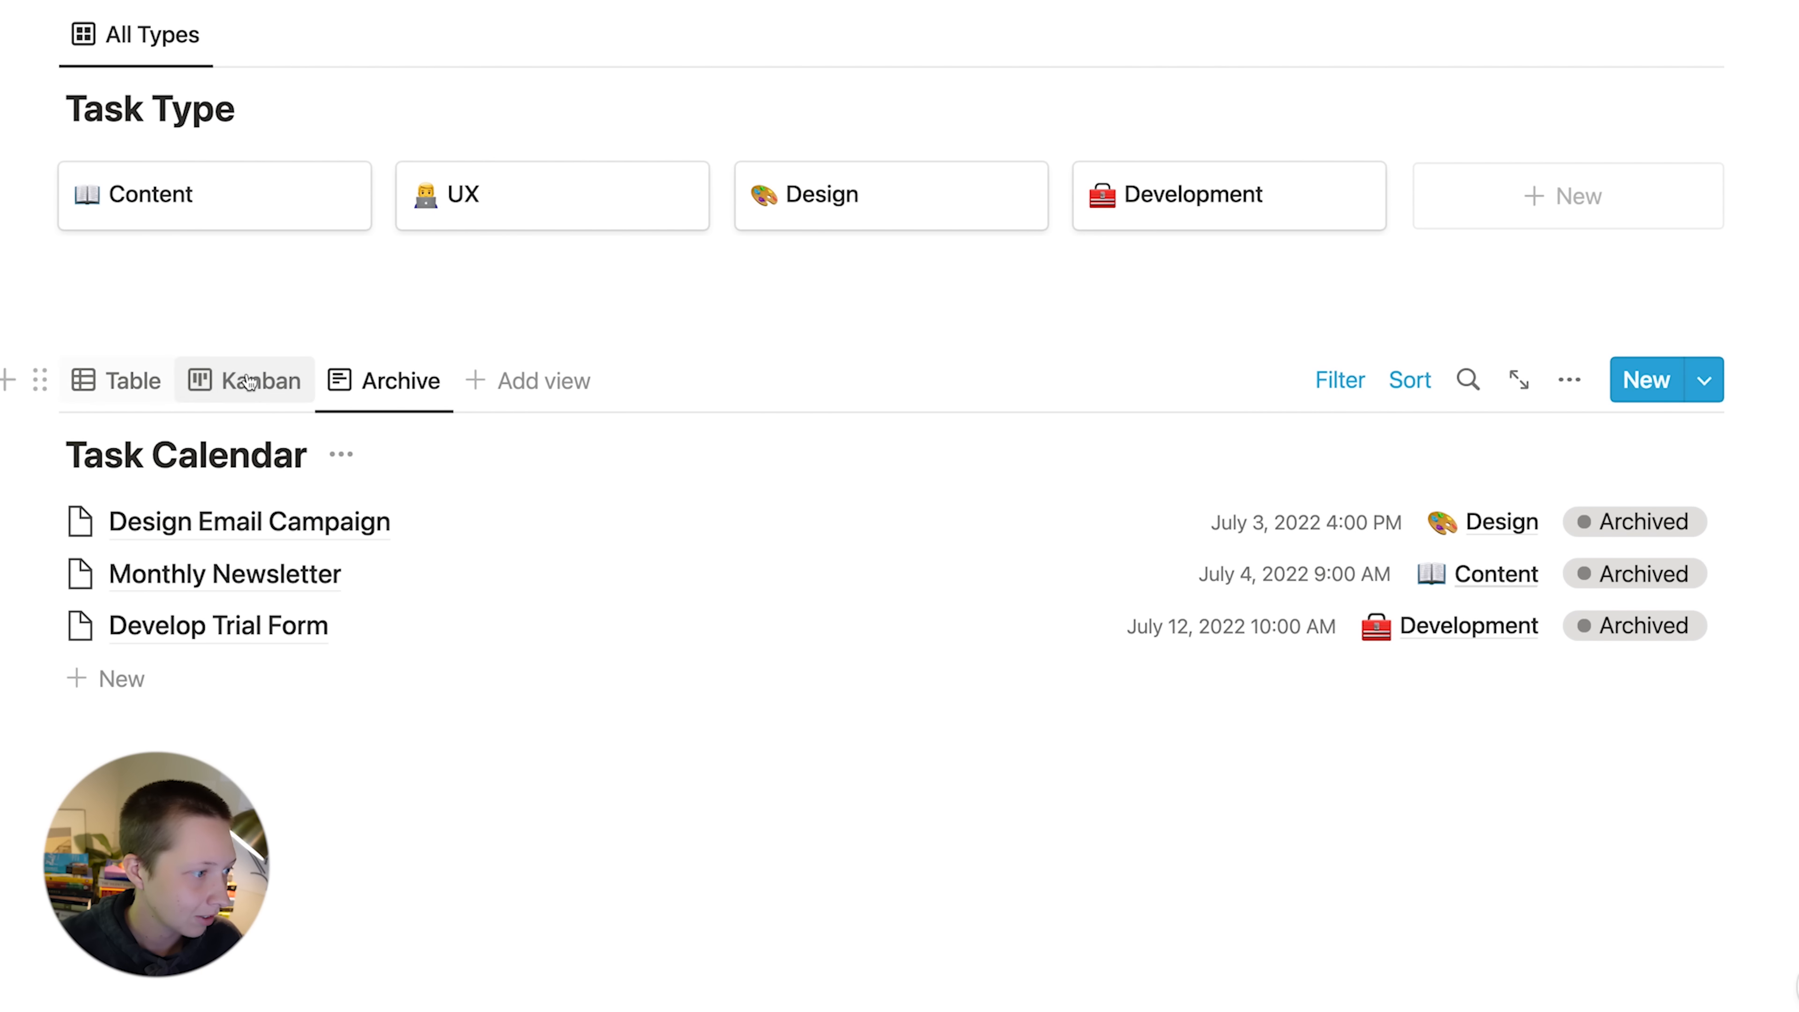
- Look over the Kanban and Archive views, and return to the Table view of Task Calendar
click(267, 381)
click(399, 310)
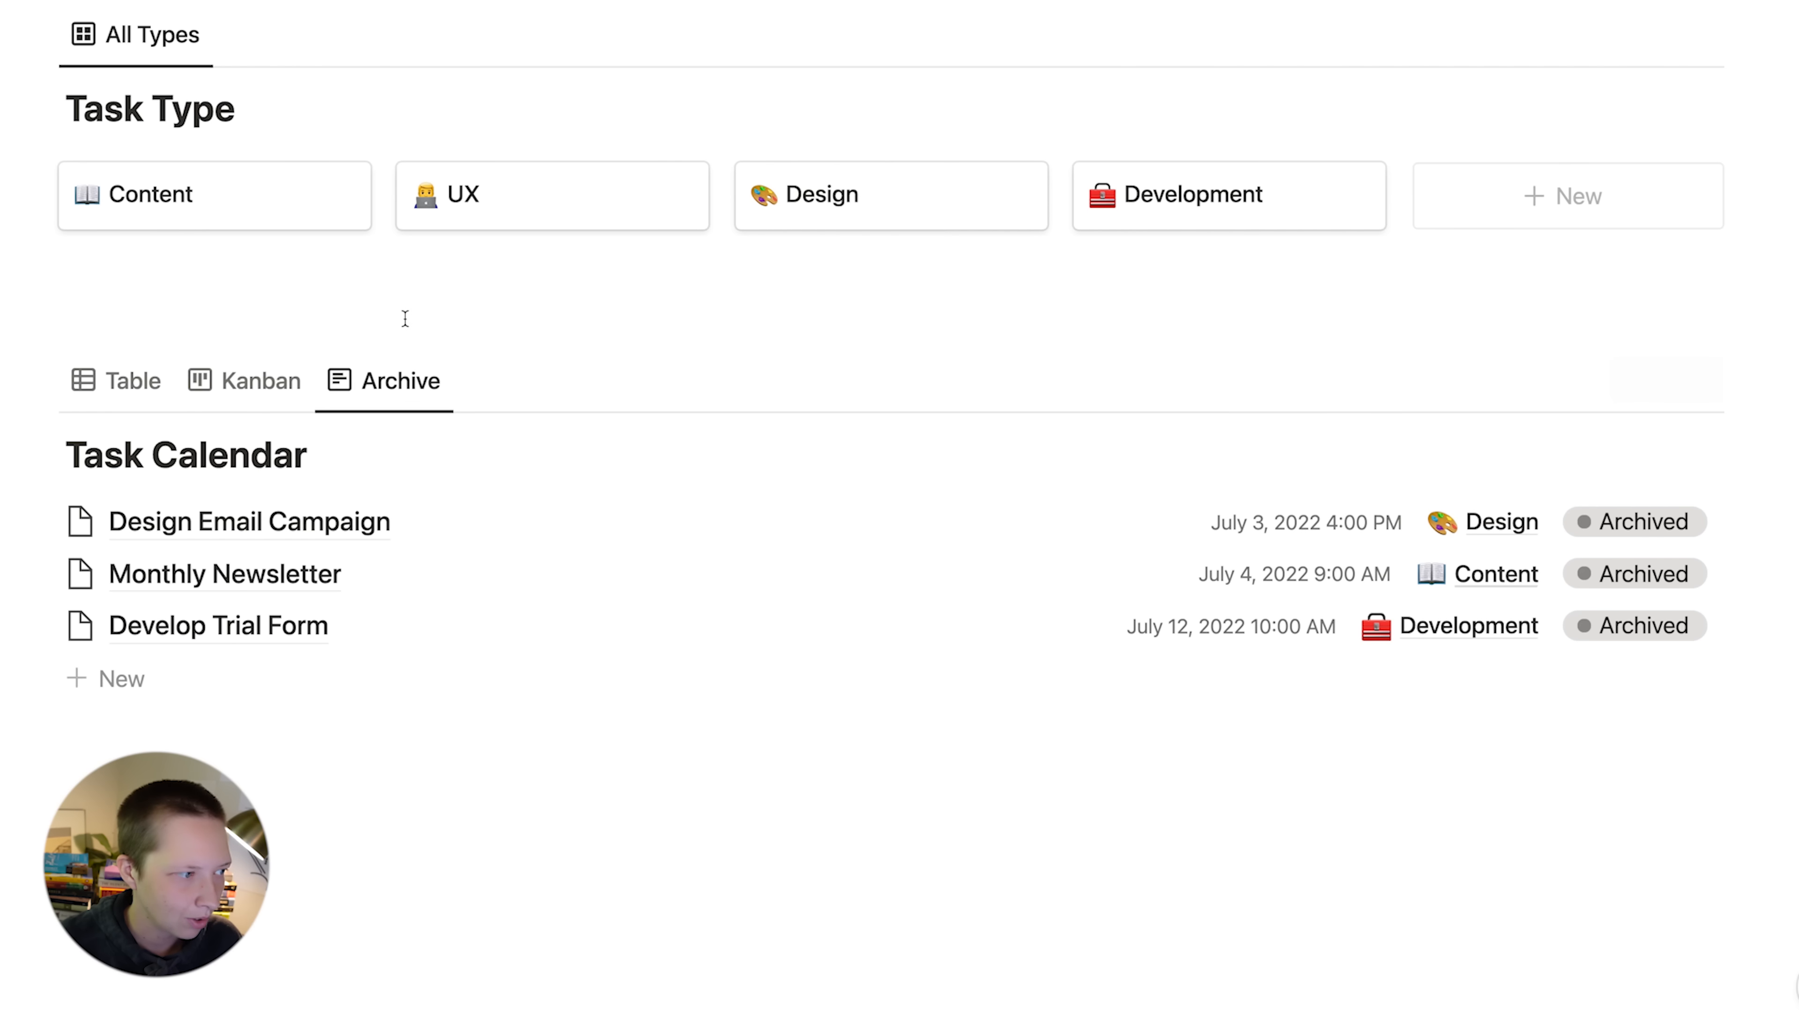
click(88, 379)
scroll(106, 383, down, 5)
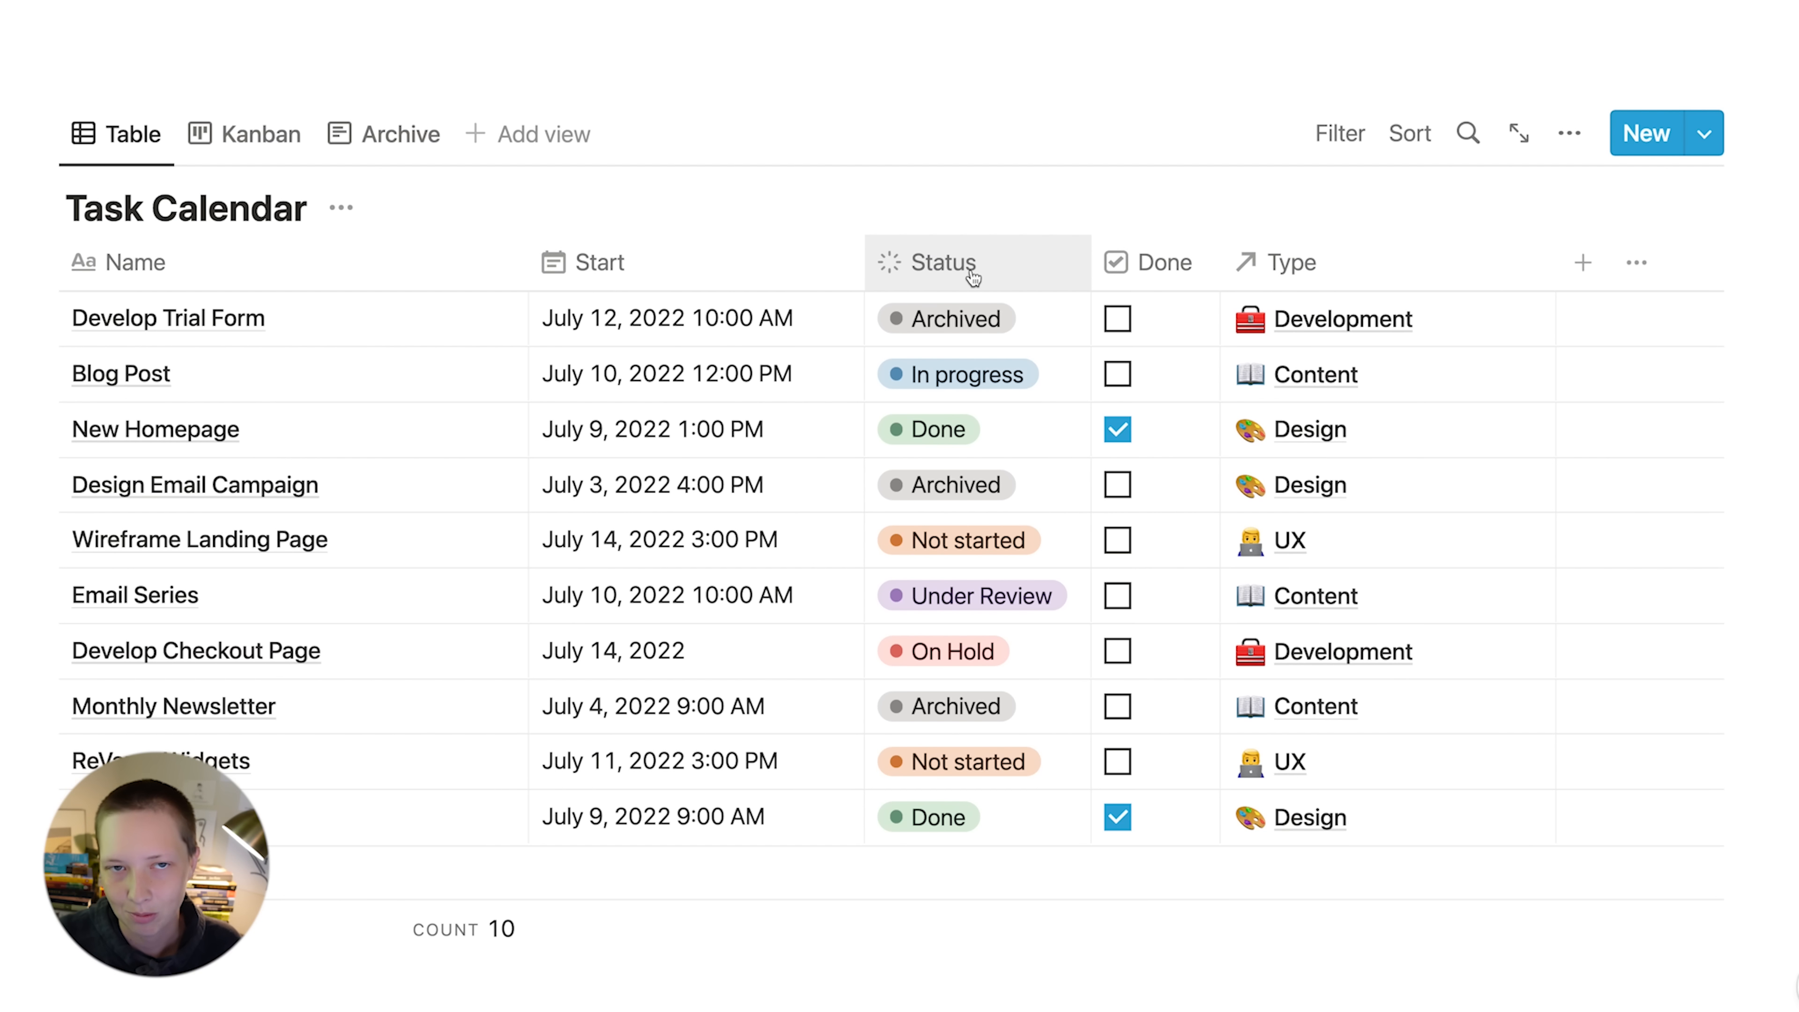
- Delete the Done checkbox property from the Task Calendar database
click(1161, 264)
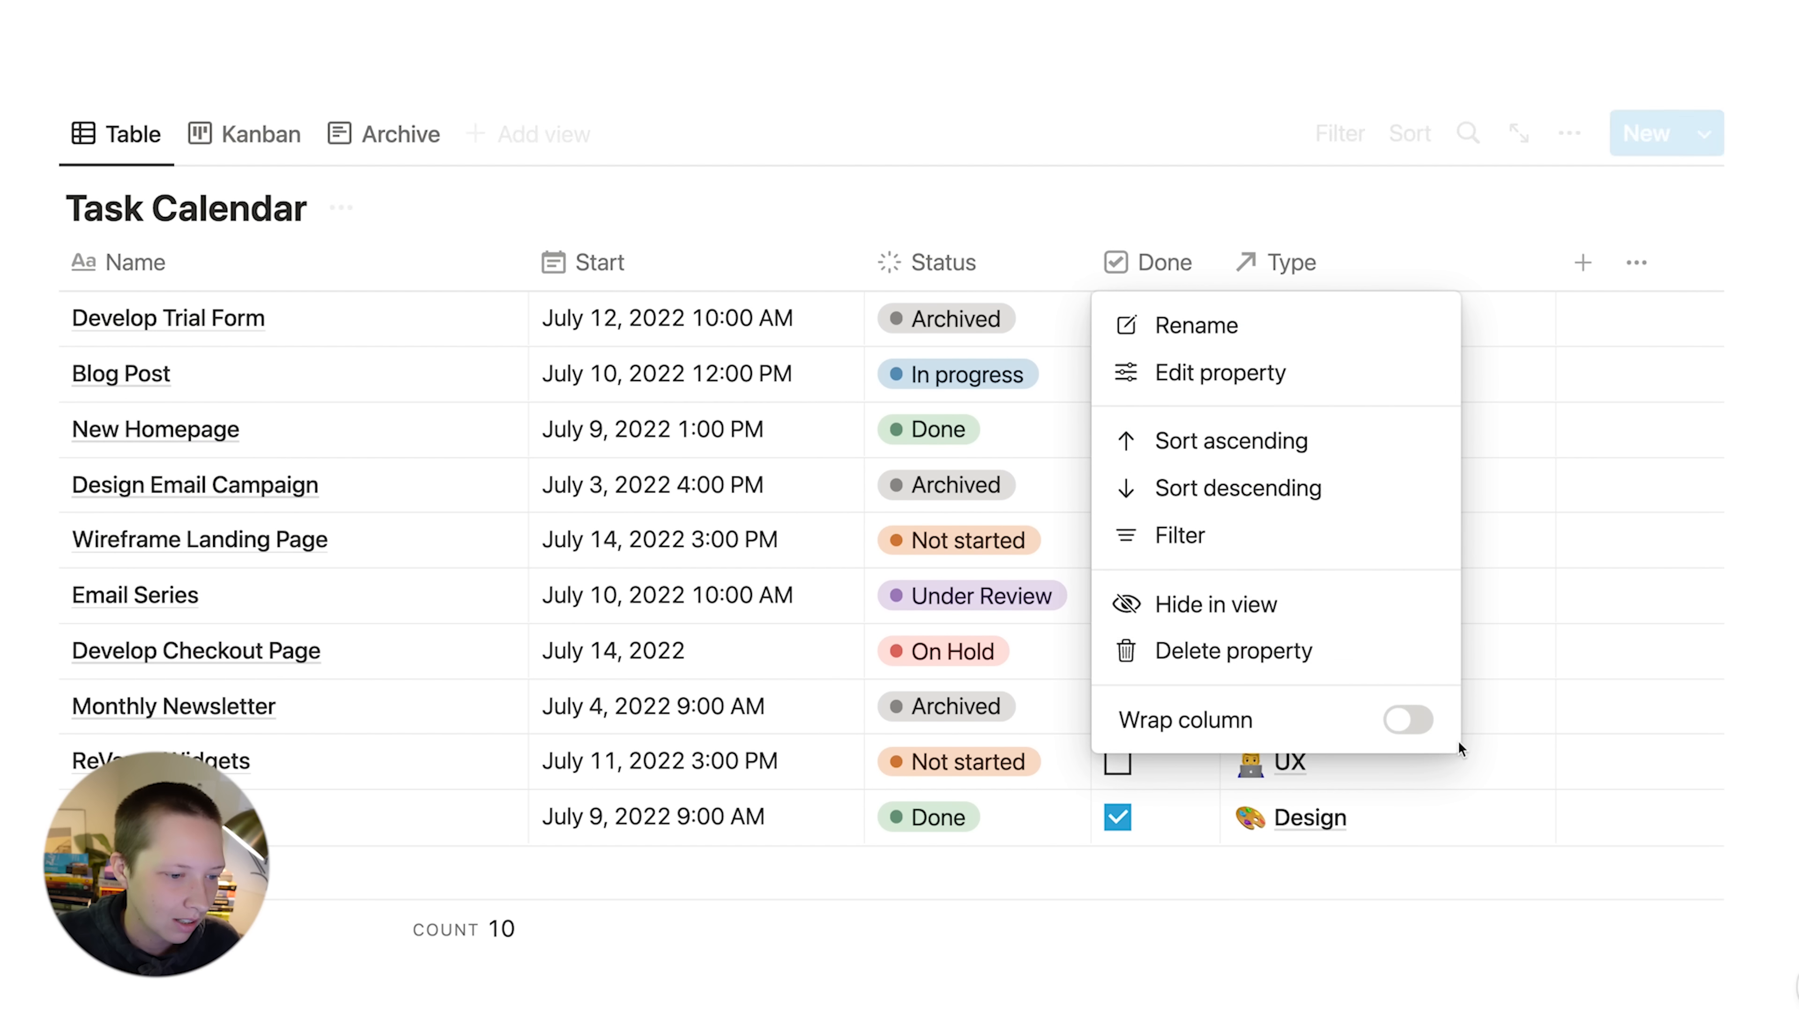
click(1215, 668)
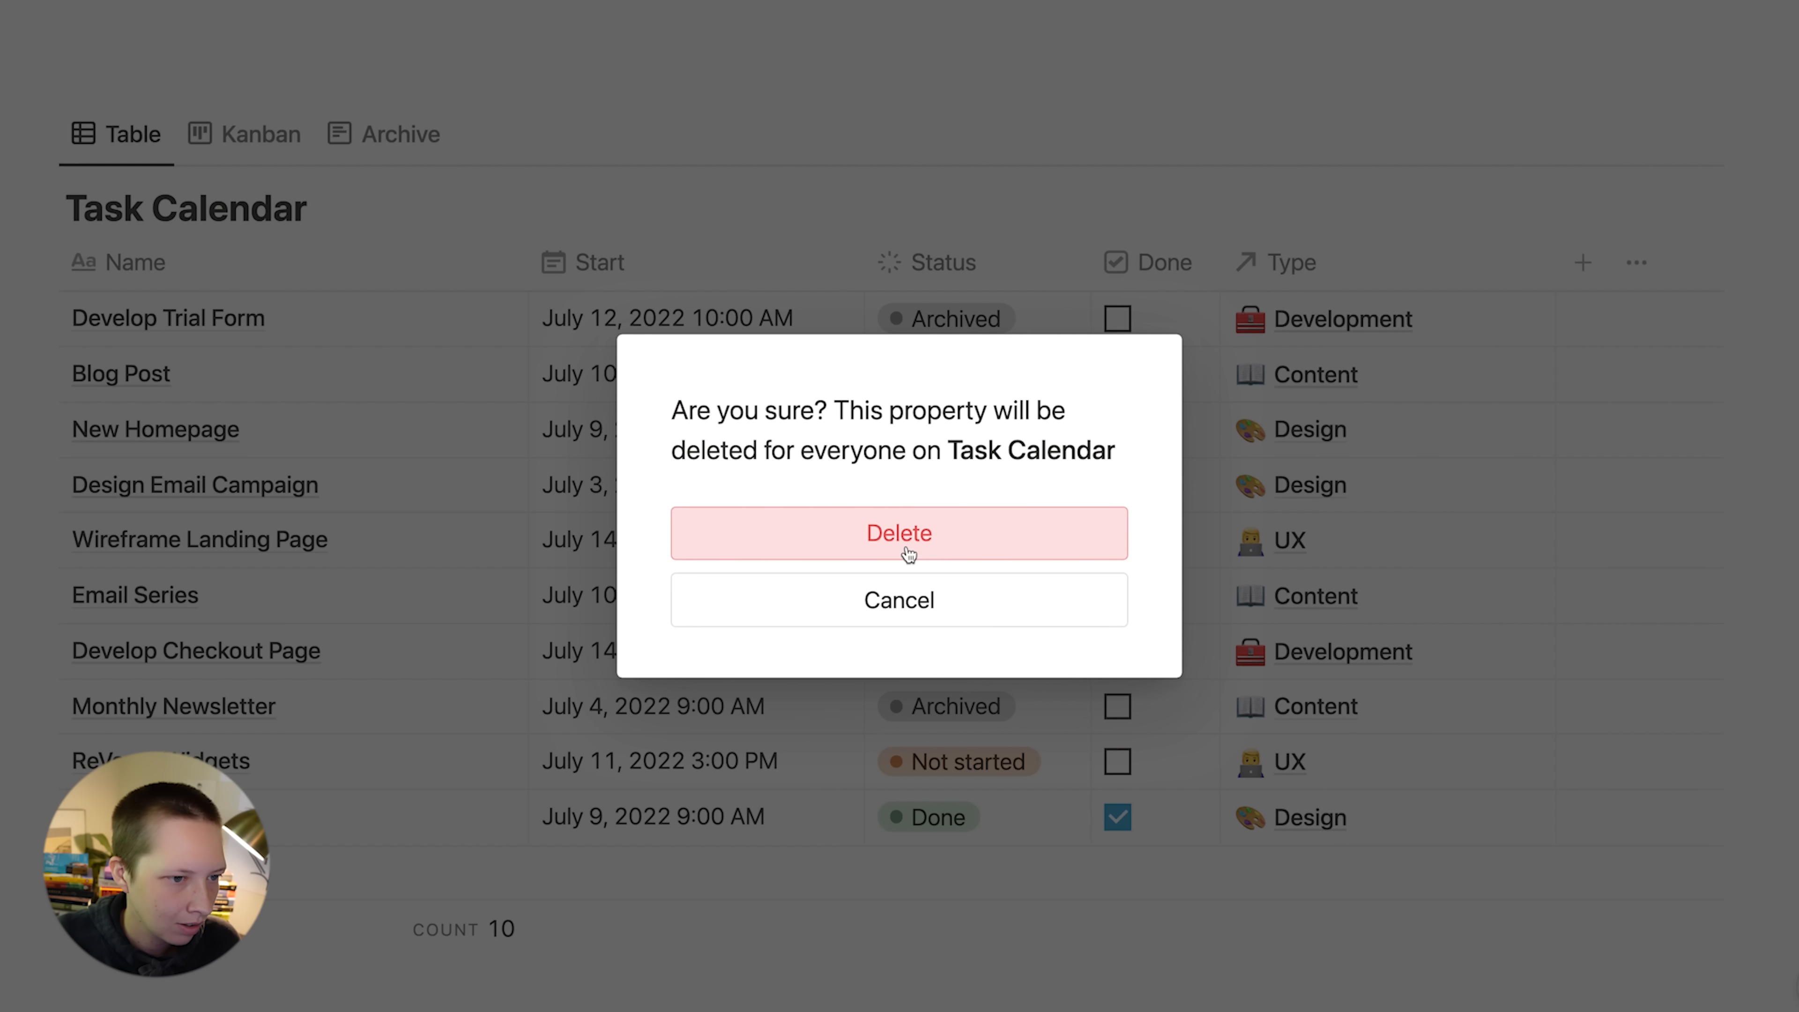
click(907, 550)
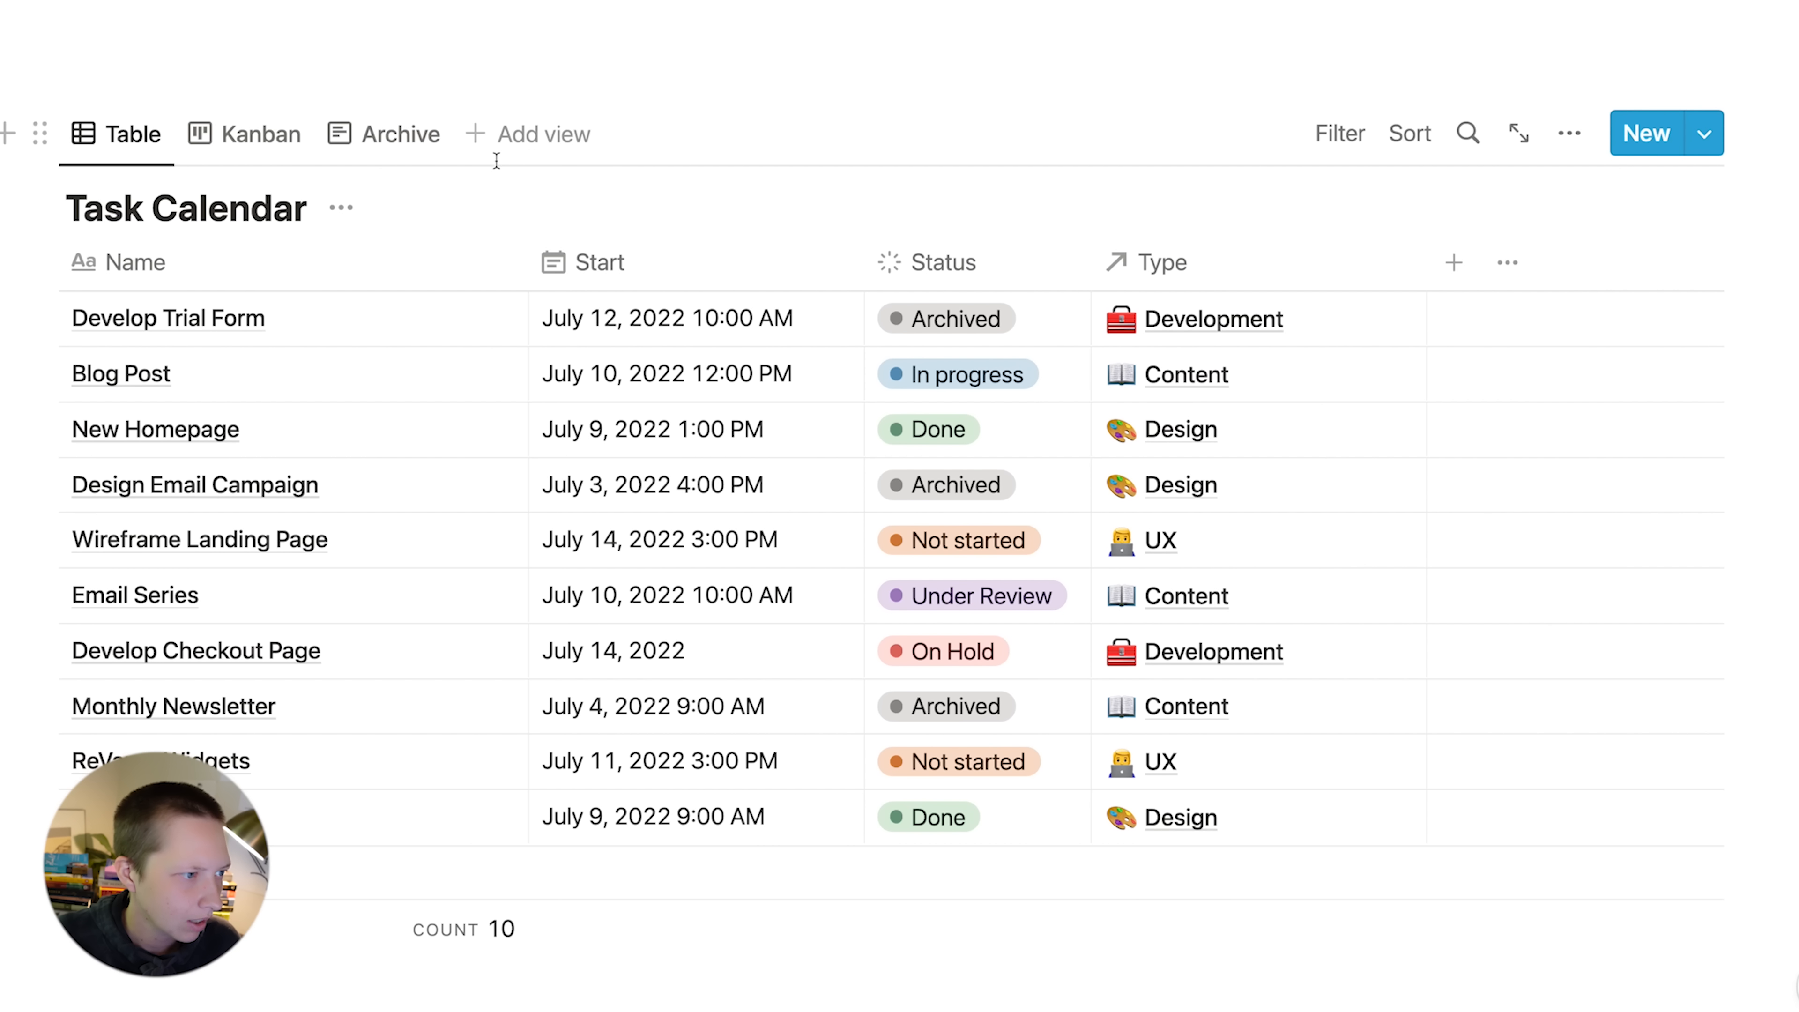
- Add another list view to Task Calendar, keeping the default view name
click(532, 154)
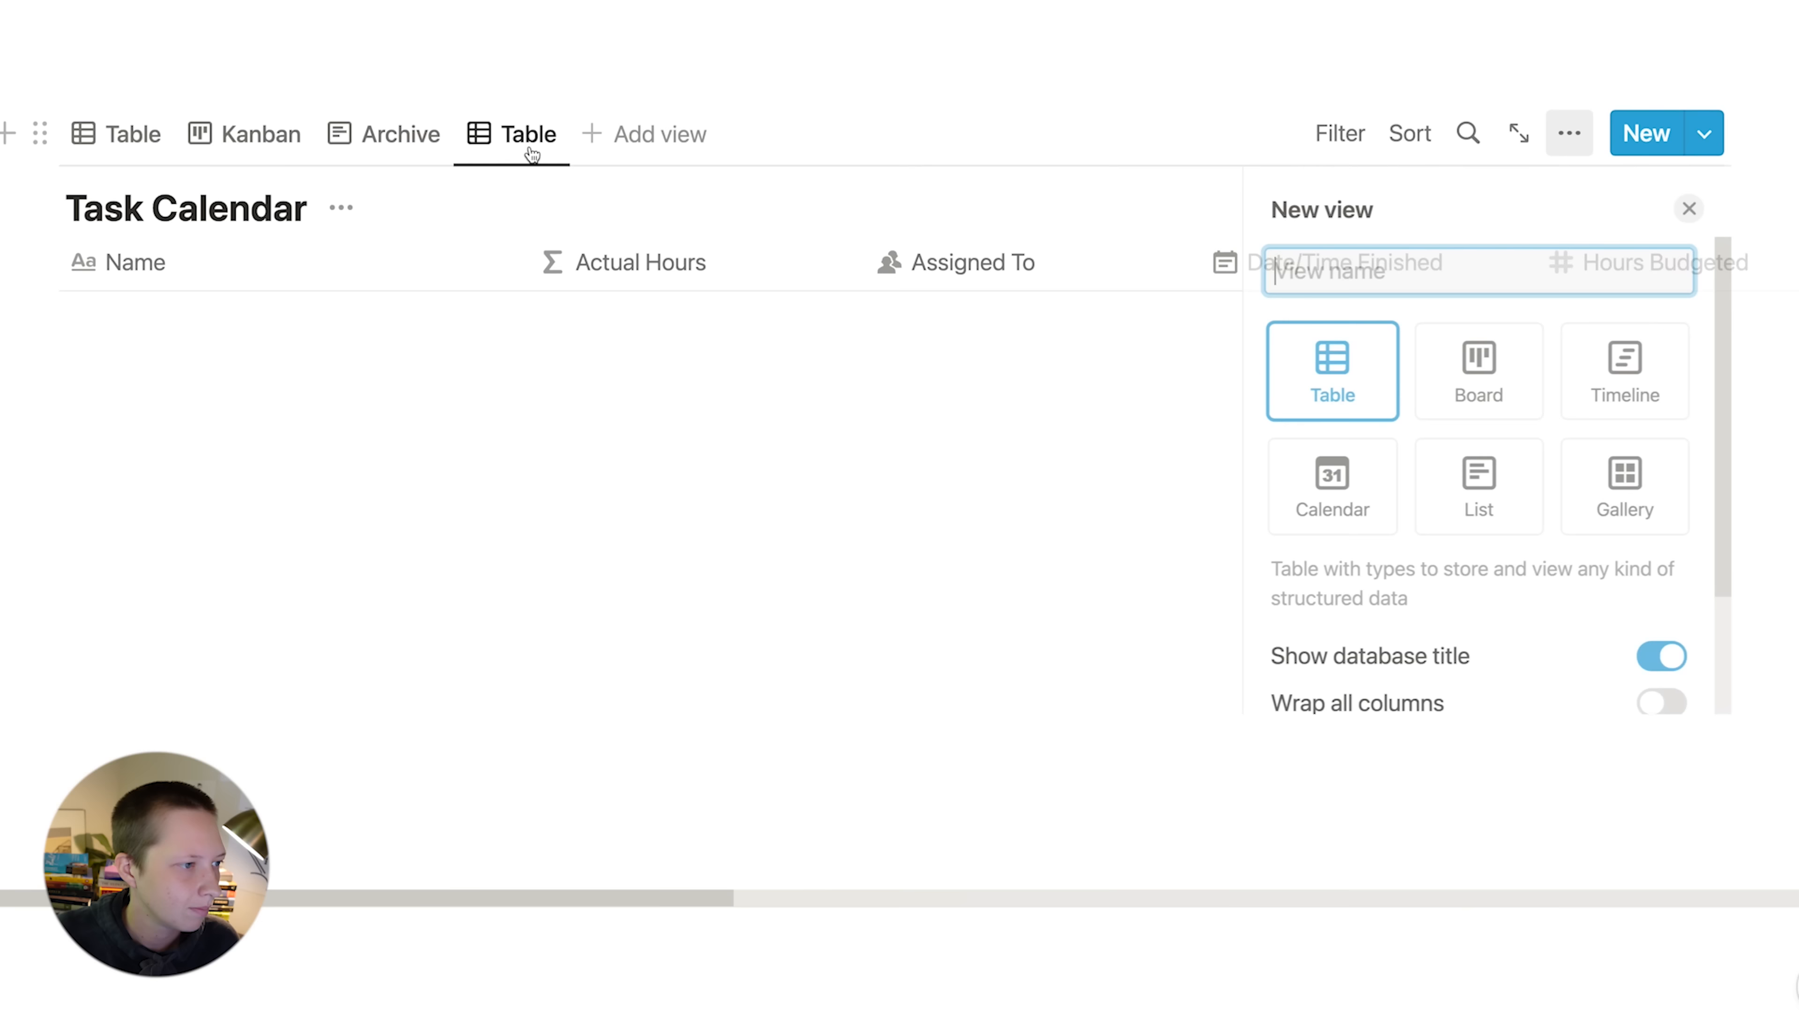
click(1501, 502)
scroll(1466, 610, down, 2)
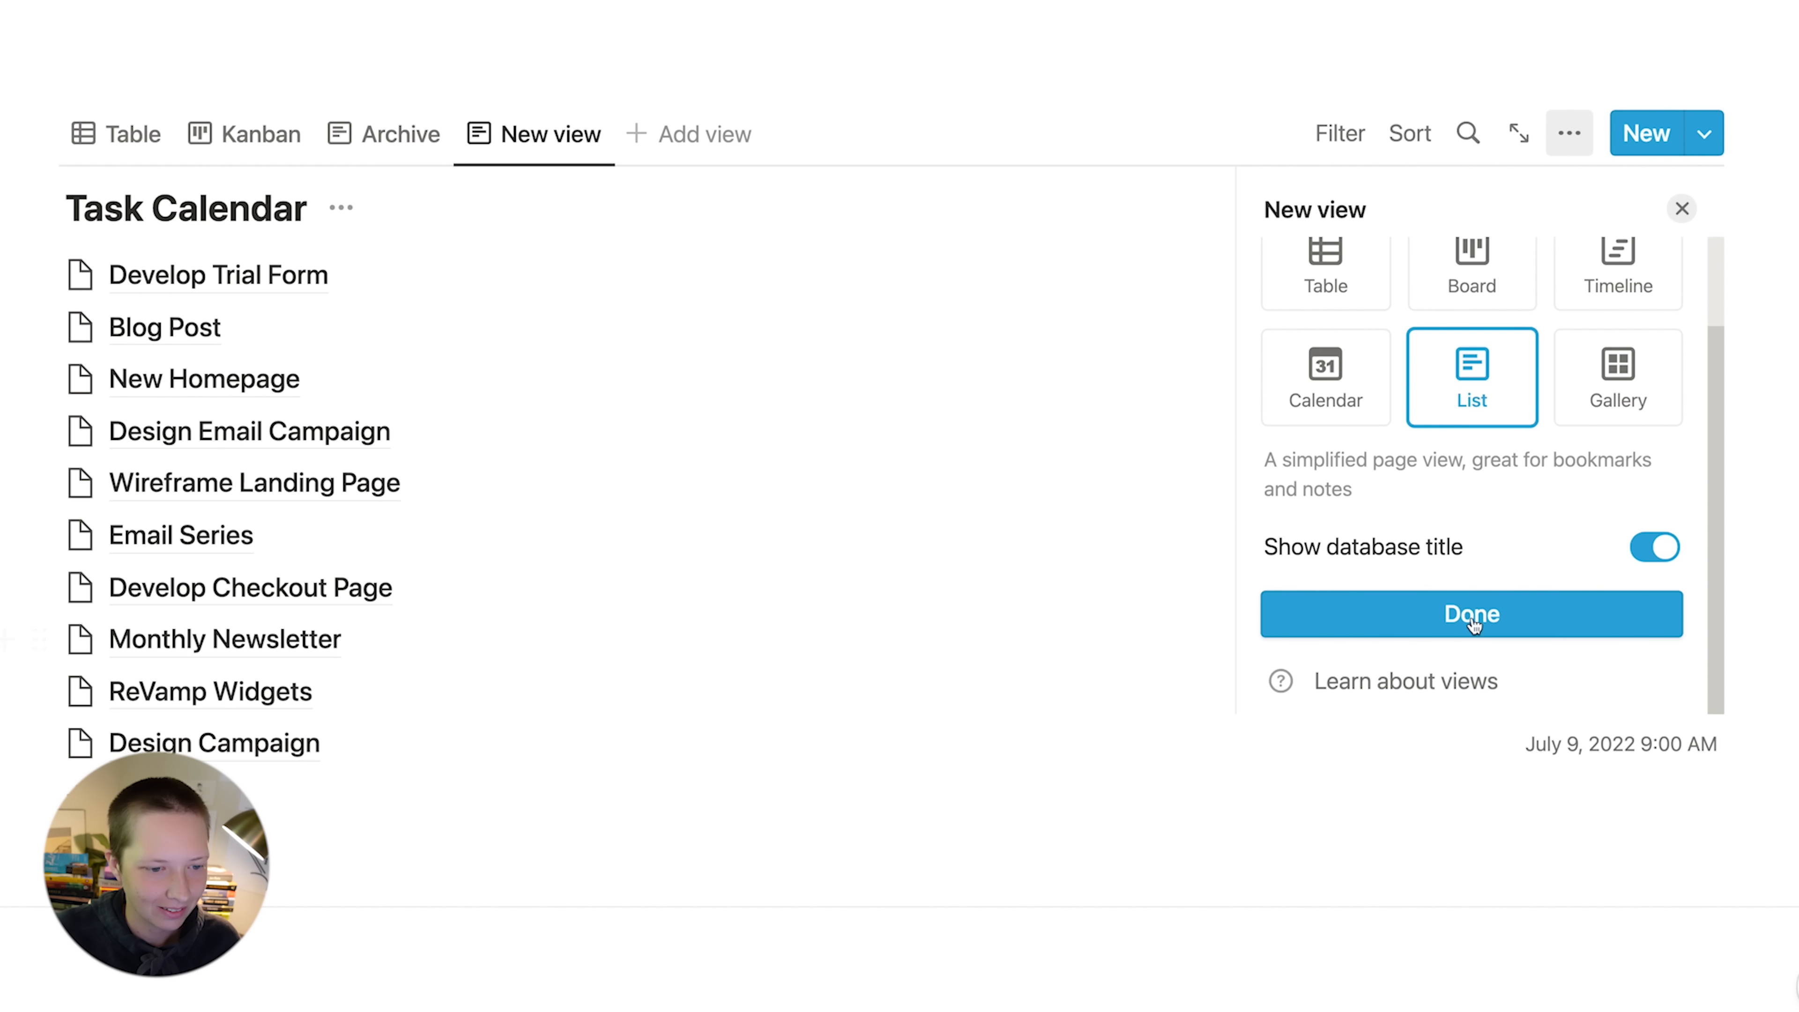
click(1406, 621)
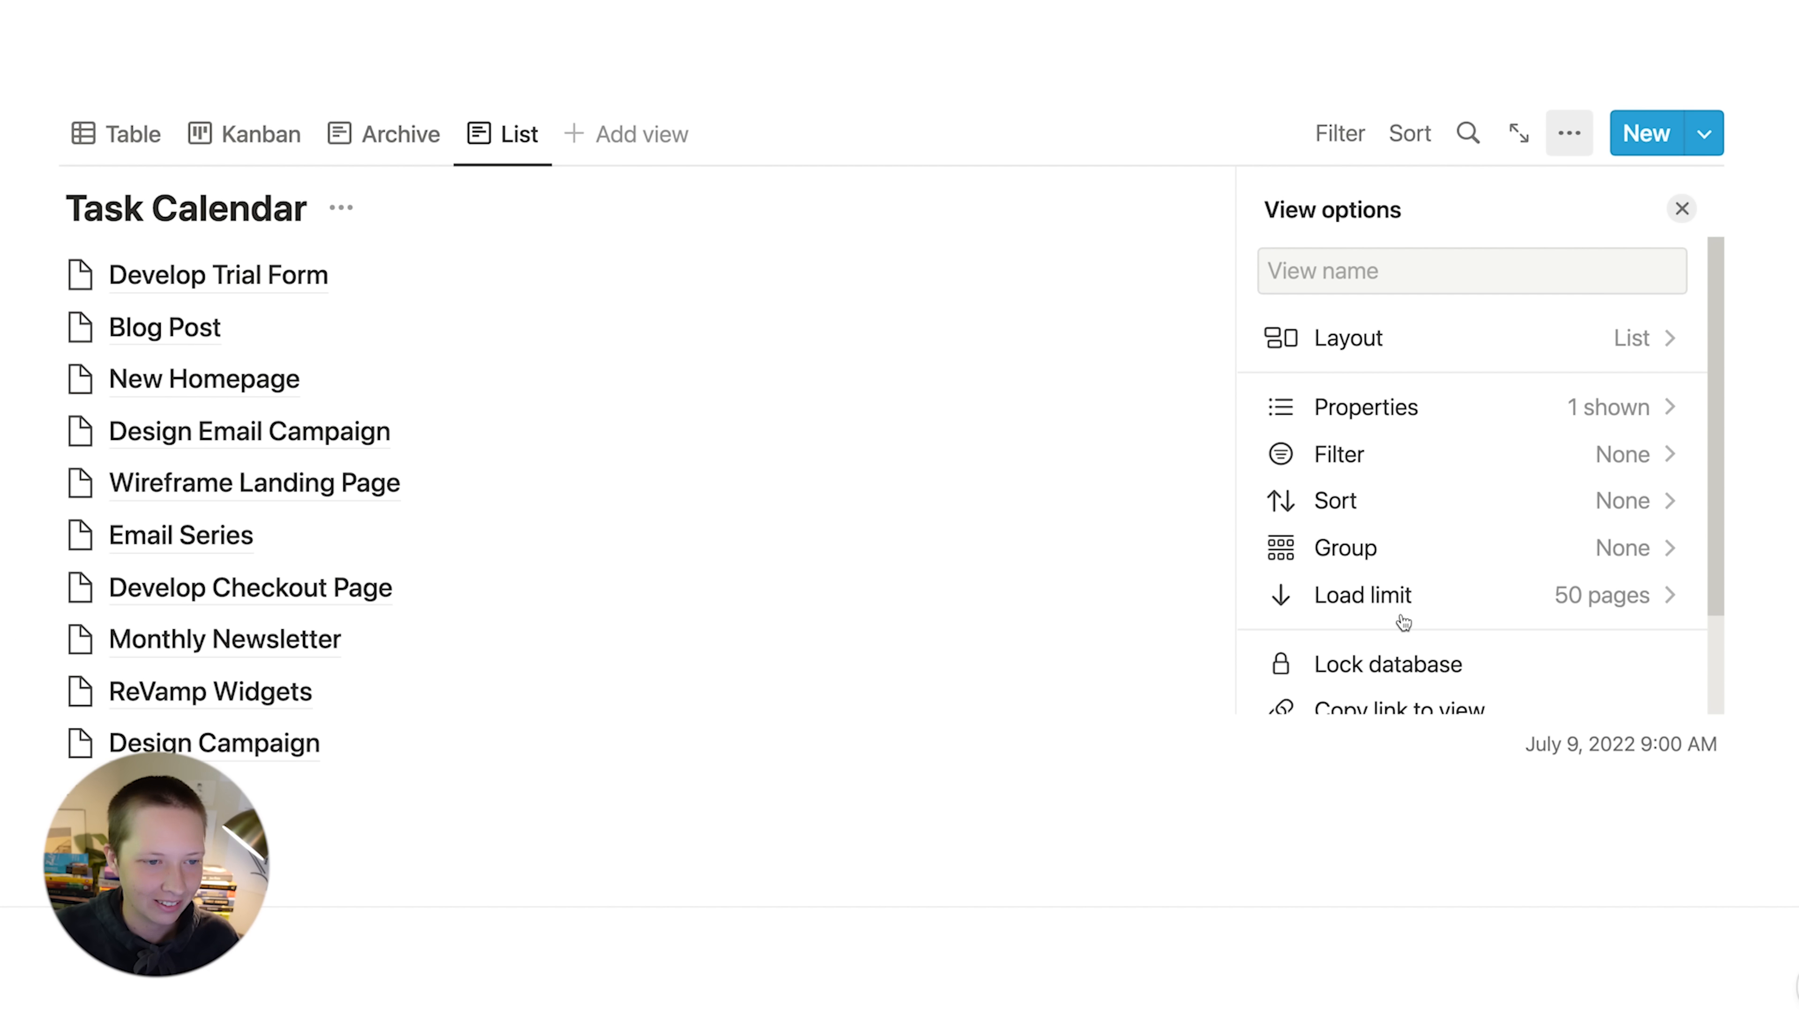
- Show Status and Type in the new unfiltered list view, ordering the properties Start, Type, Status
click(1399, 411)
scroll(1399, 415, down, 1)
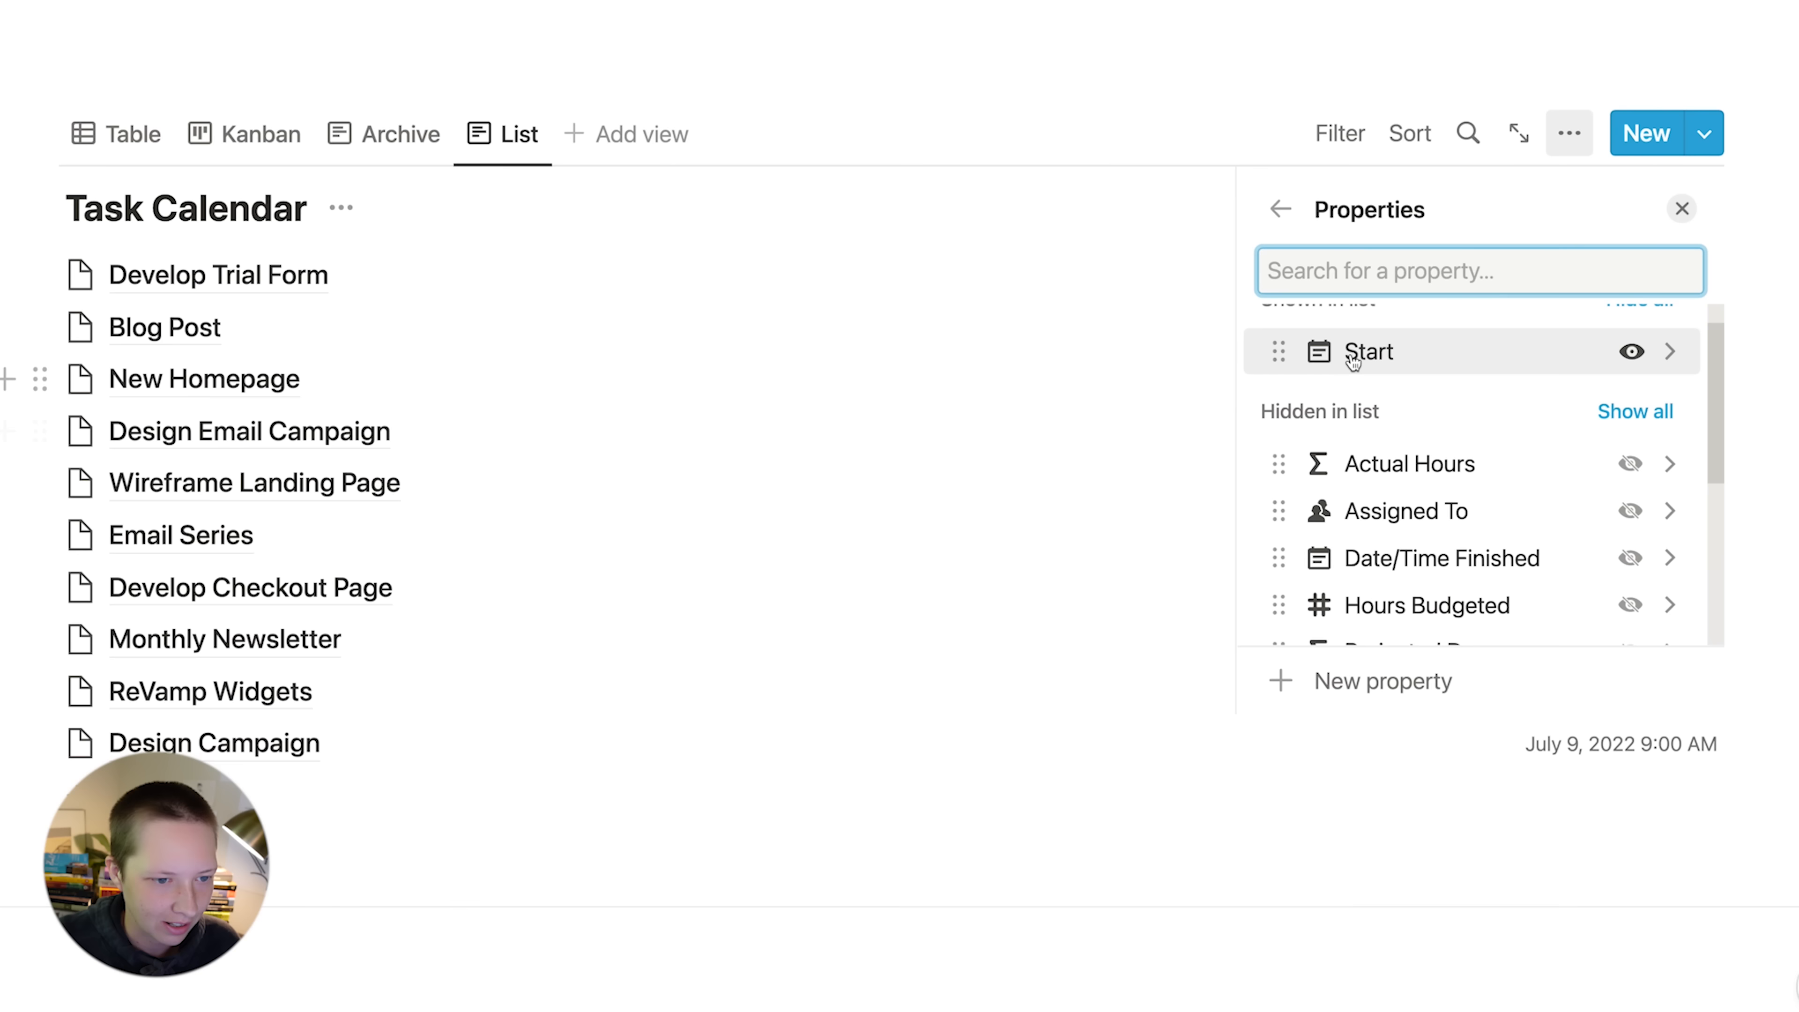
scroll(1526, 532, down, 2)
scroll(1526, 535, down, 3)
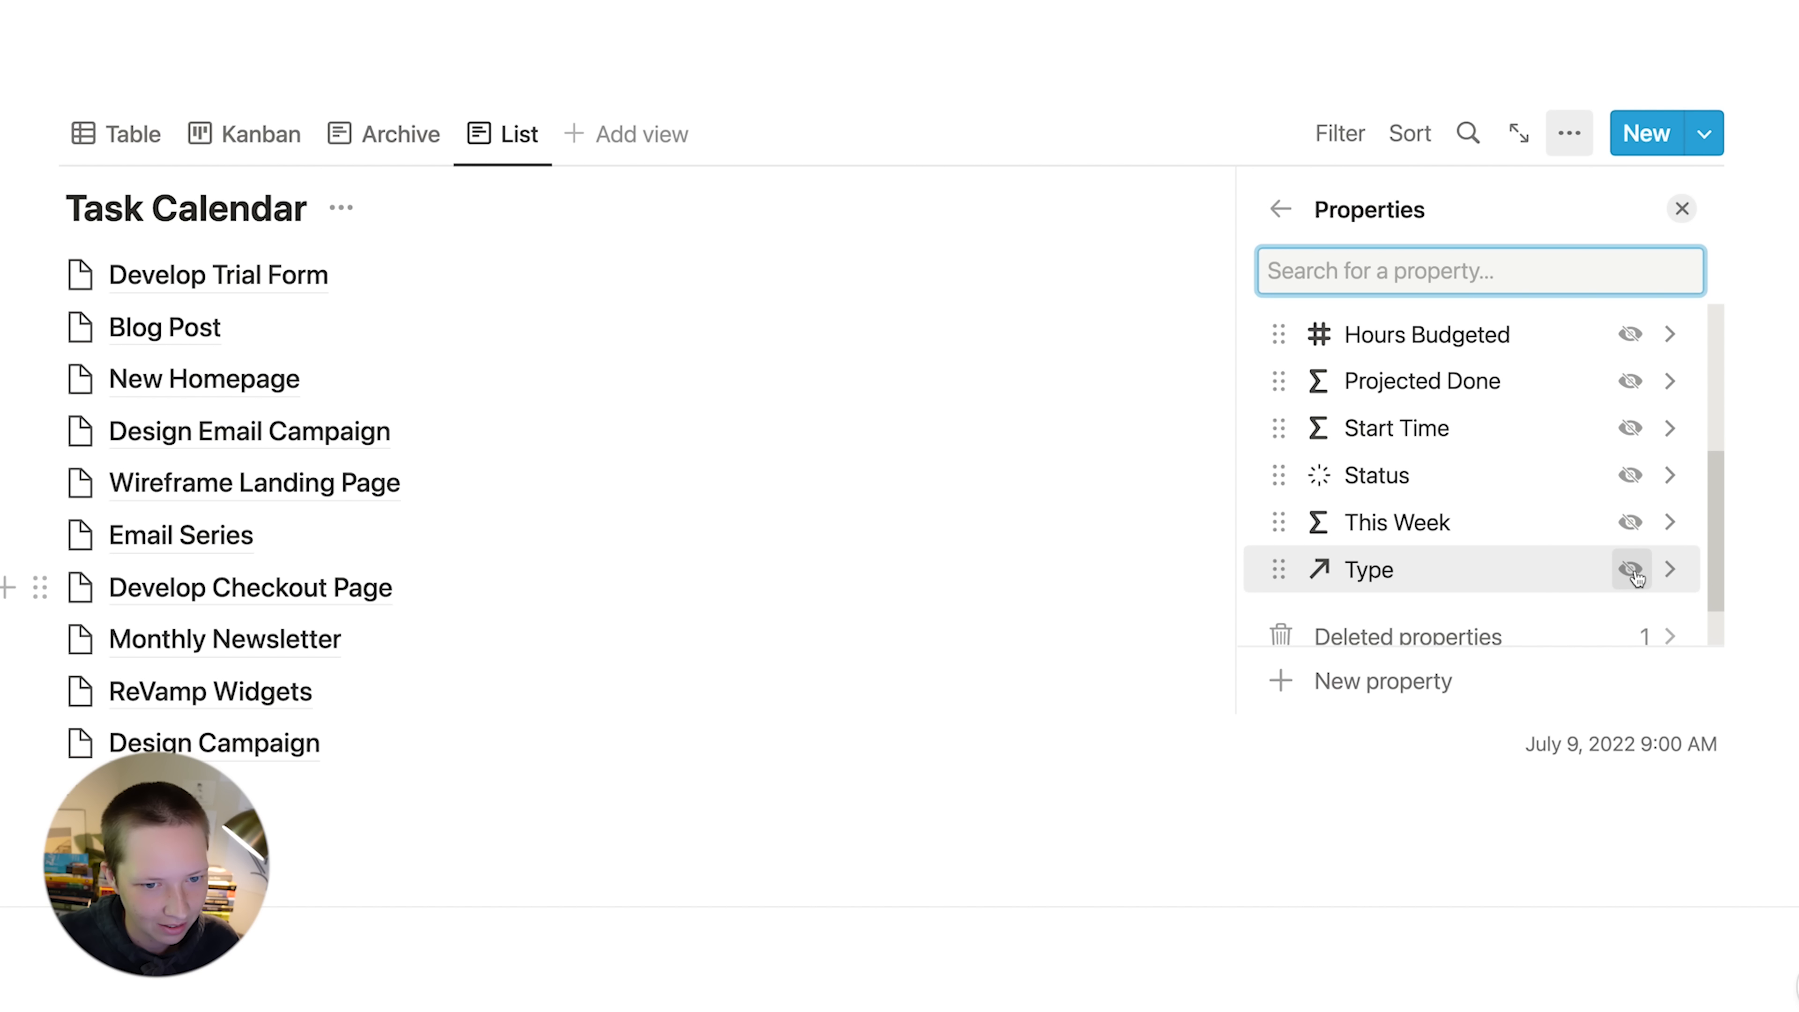
click(1629, 473)
scroll(1627, 578, down, 5)
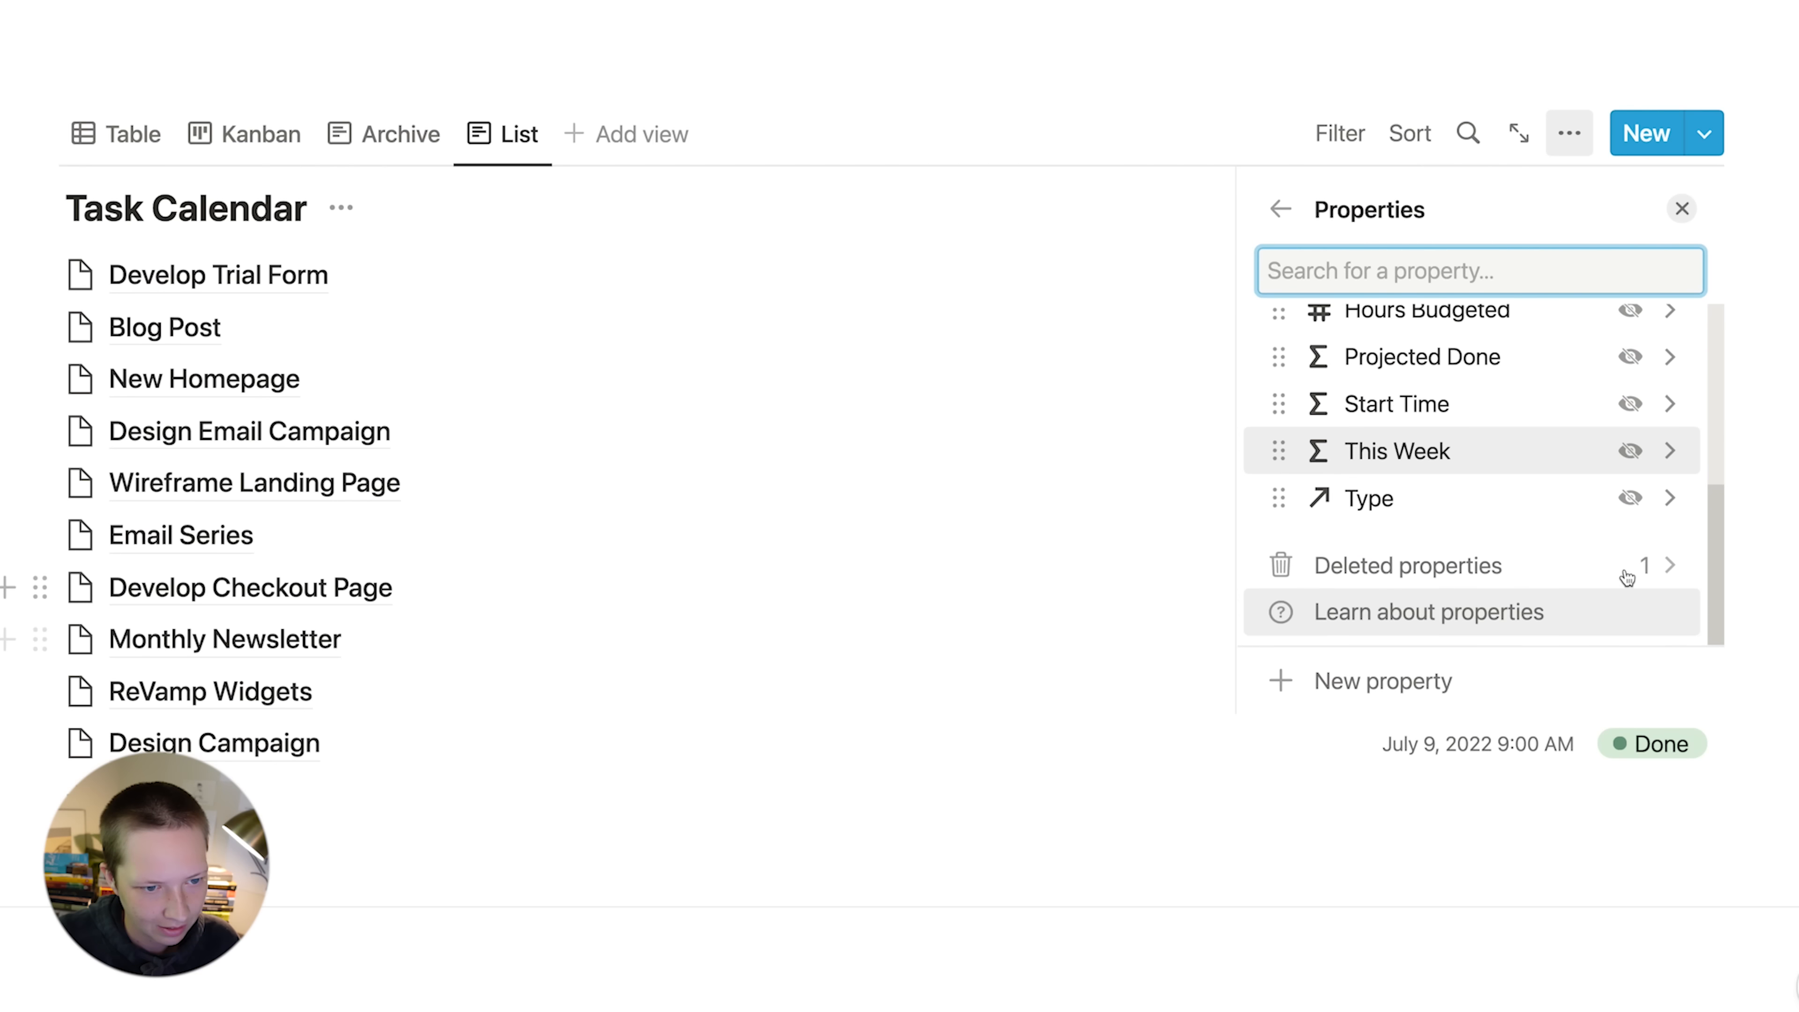
click(1629, 497)
drag(1348, 499, 1328, 434)
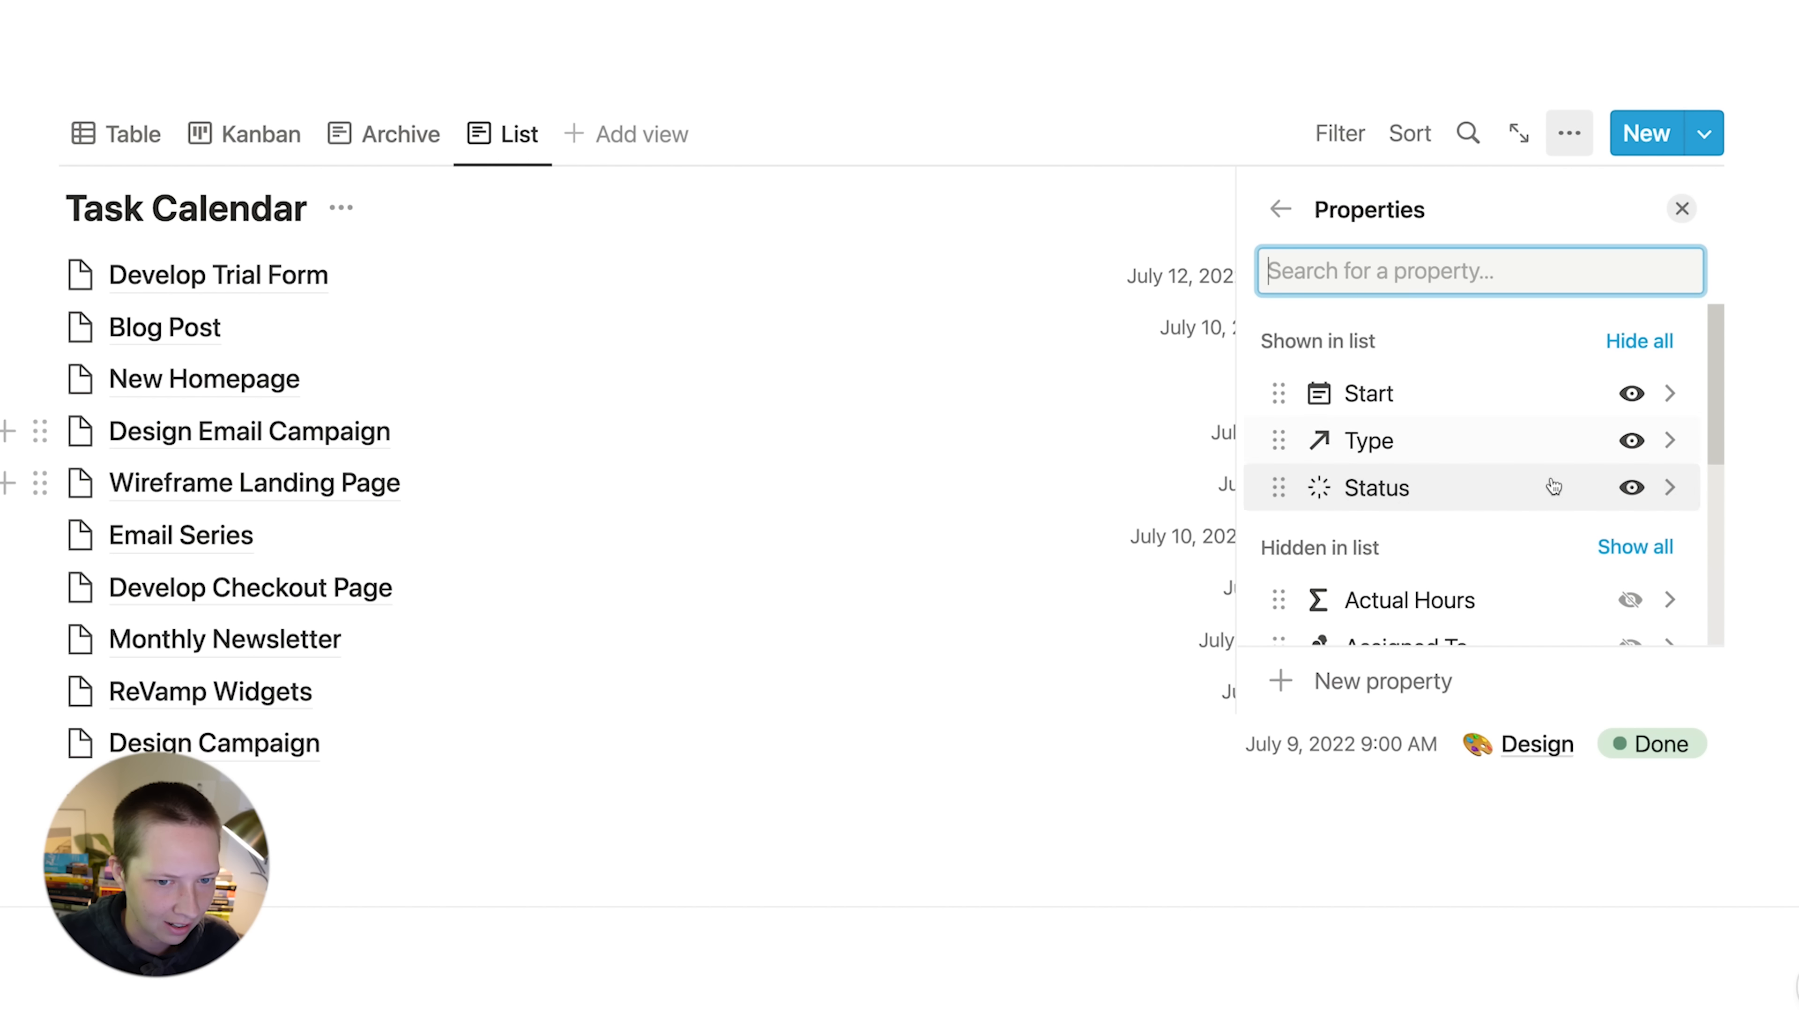
click(1681, 209)
- Sort the new list view by Start in ascending order
click(1407, 134)
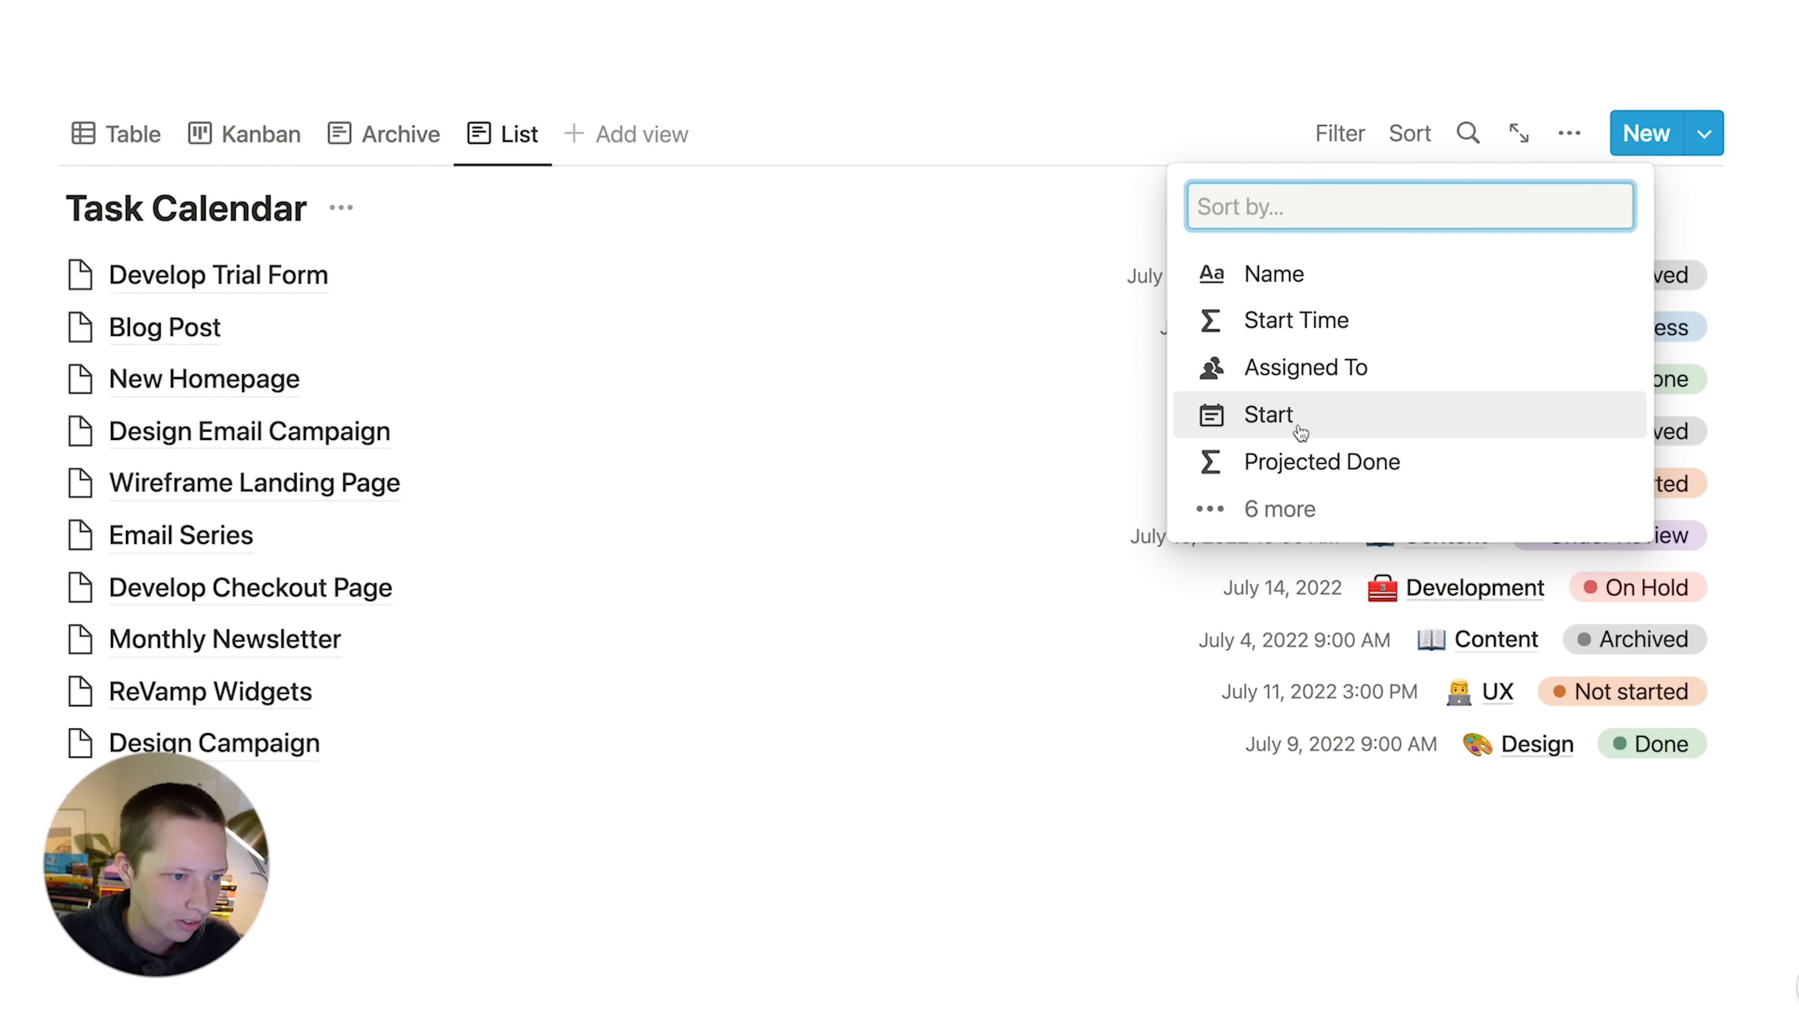
click(1293, 417)
scroll(1268, 106, up, 2)
click(1278, 63)
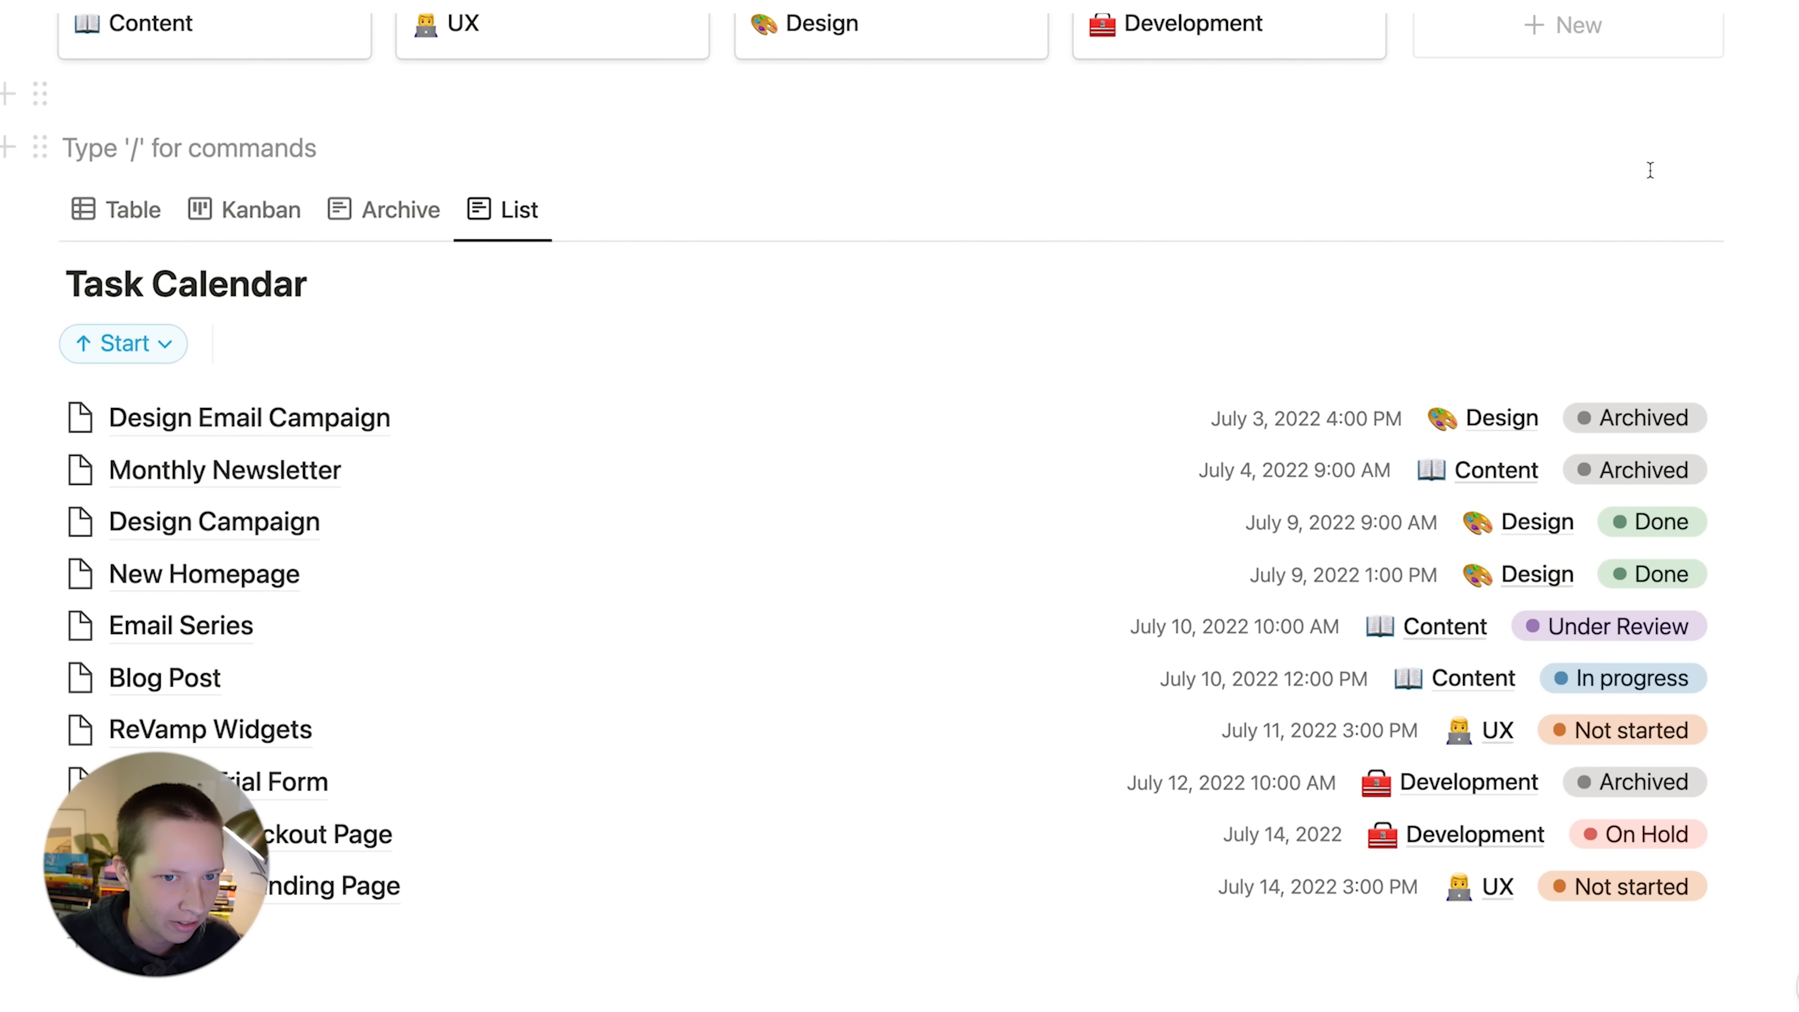
- Filter the list view by Status to include the To-do and In Progress groups and Done, leaving out Archived
click(1349, 213)
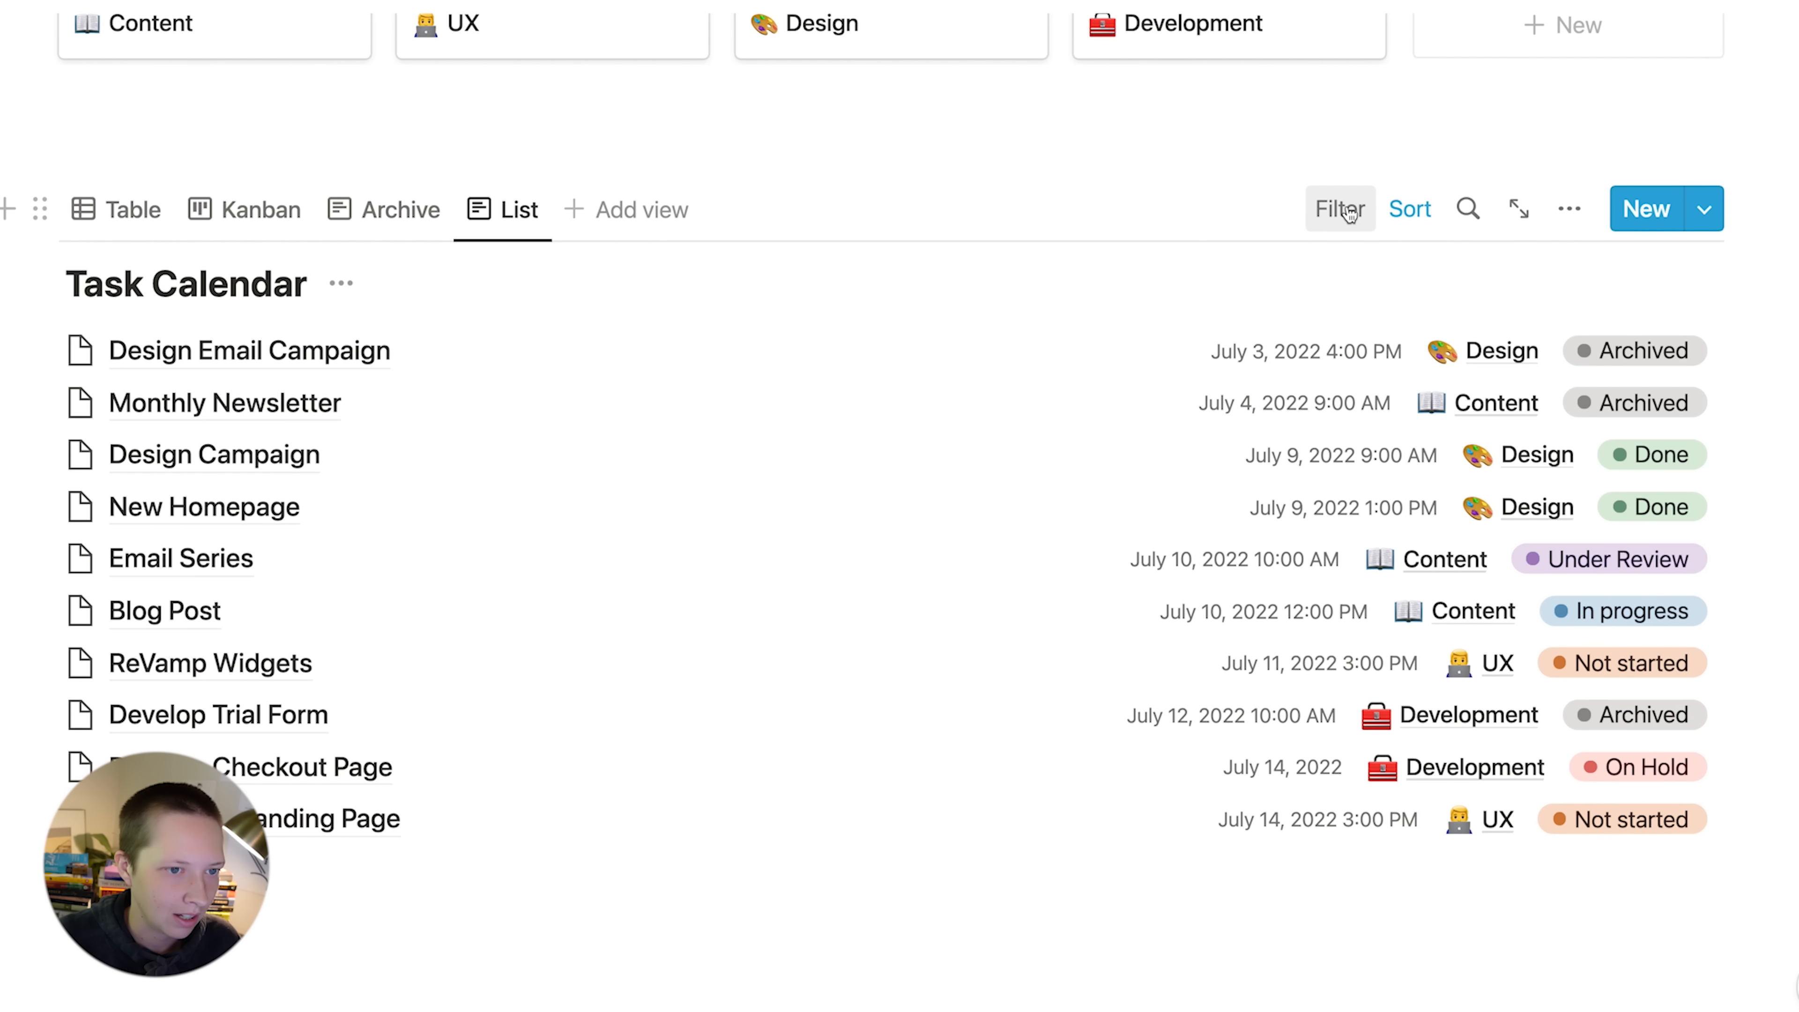
click(1350, 213)
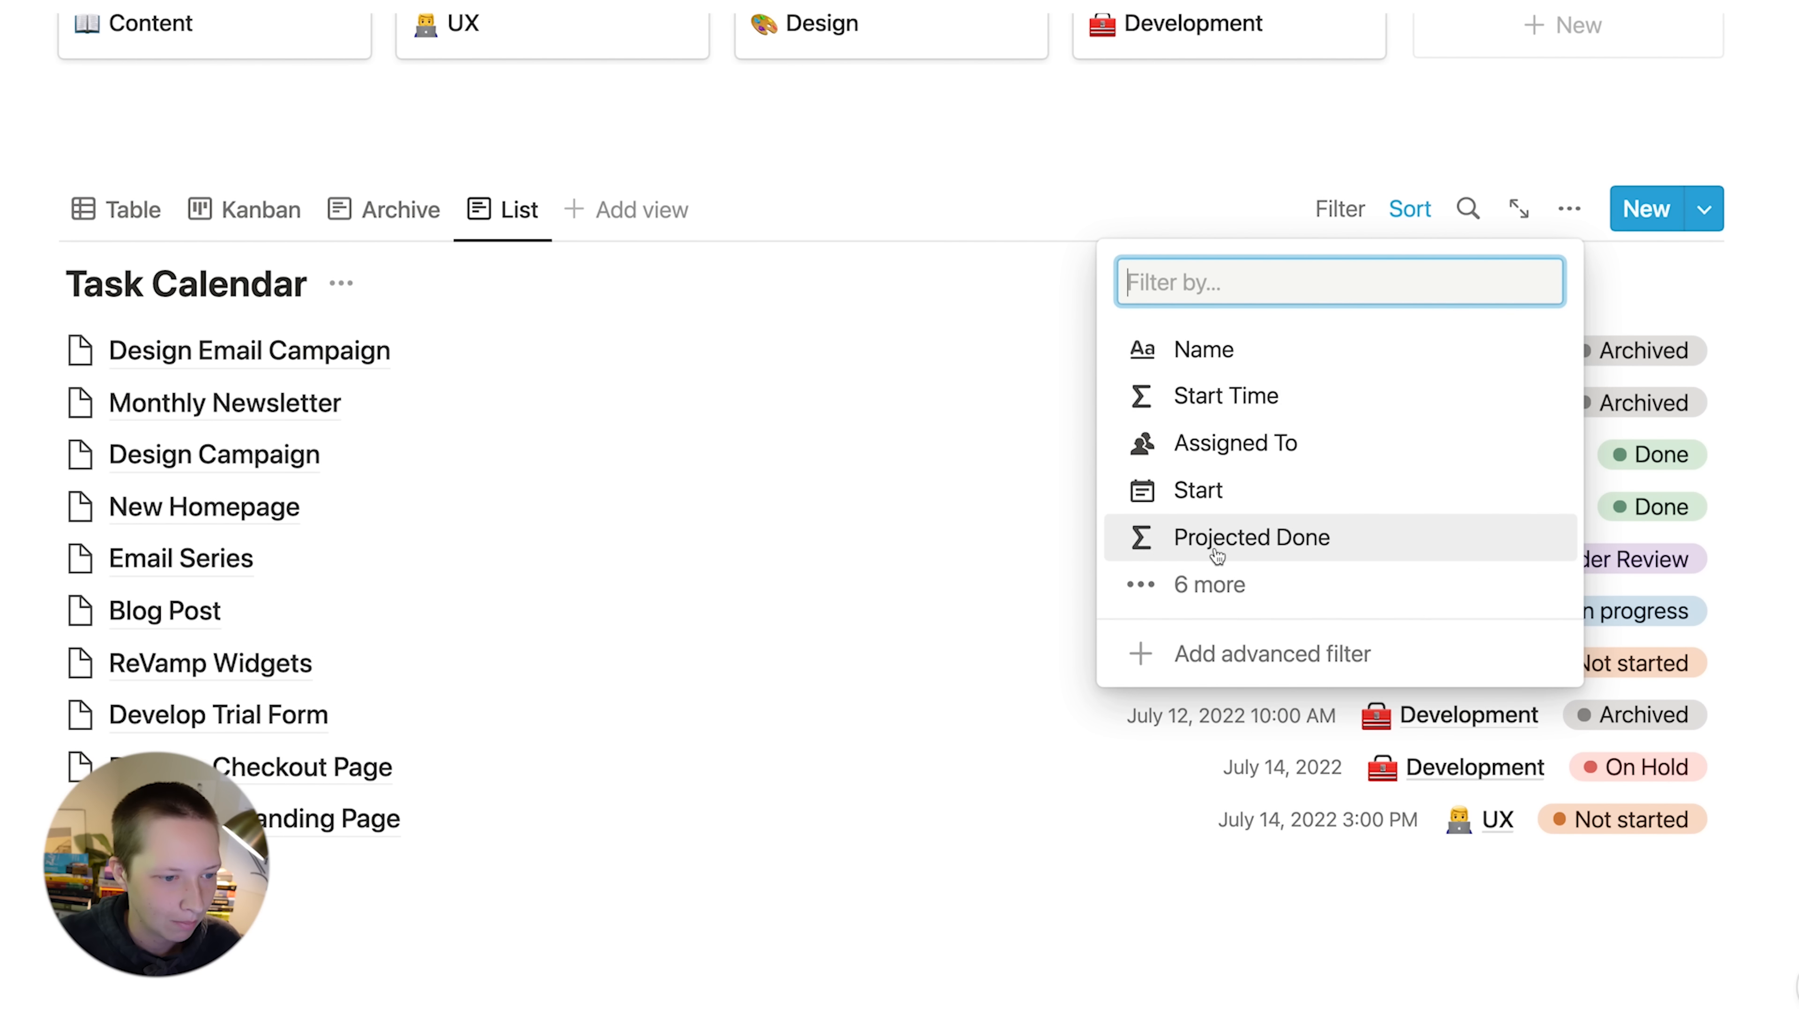
click(1210, 580)
scroll(1197, 567, down, 2)
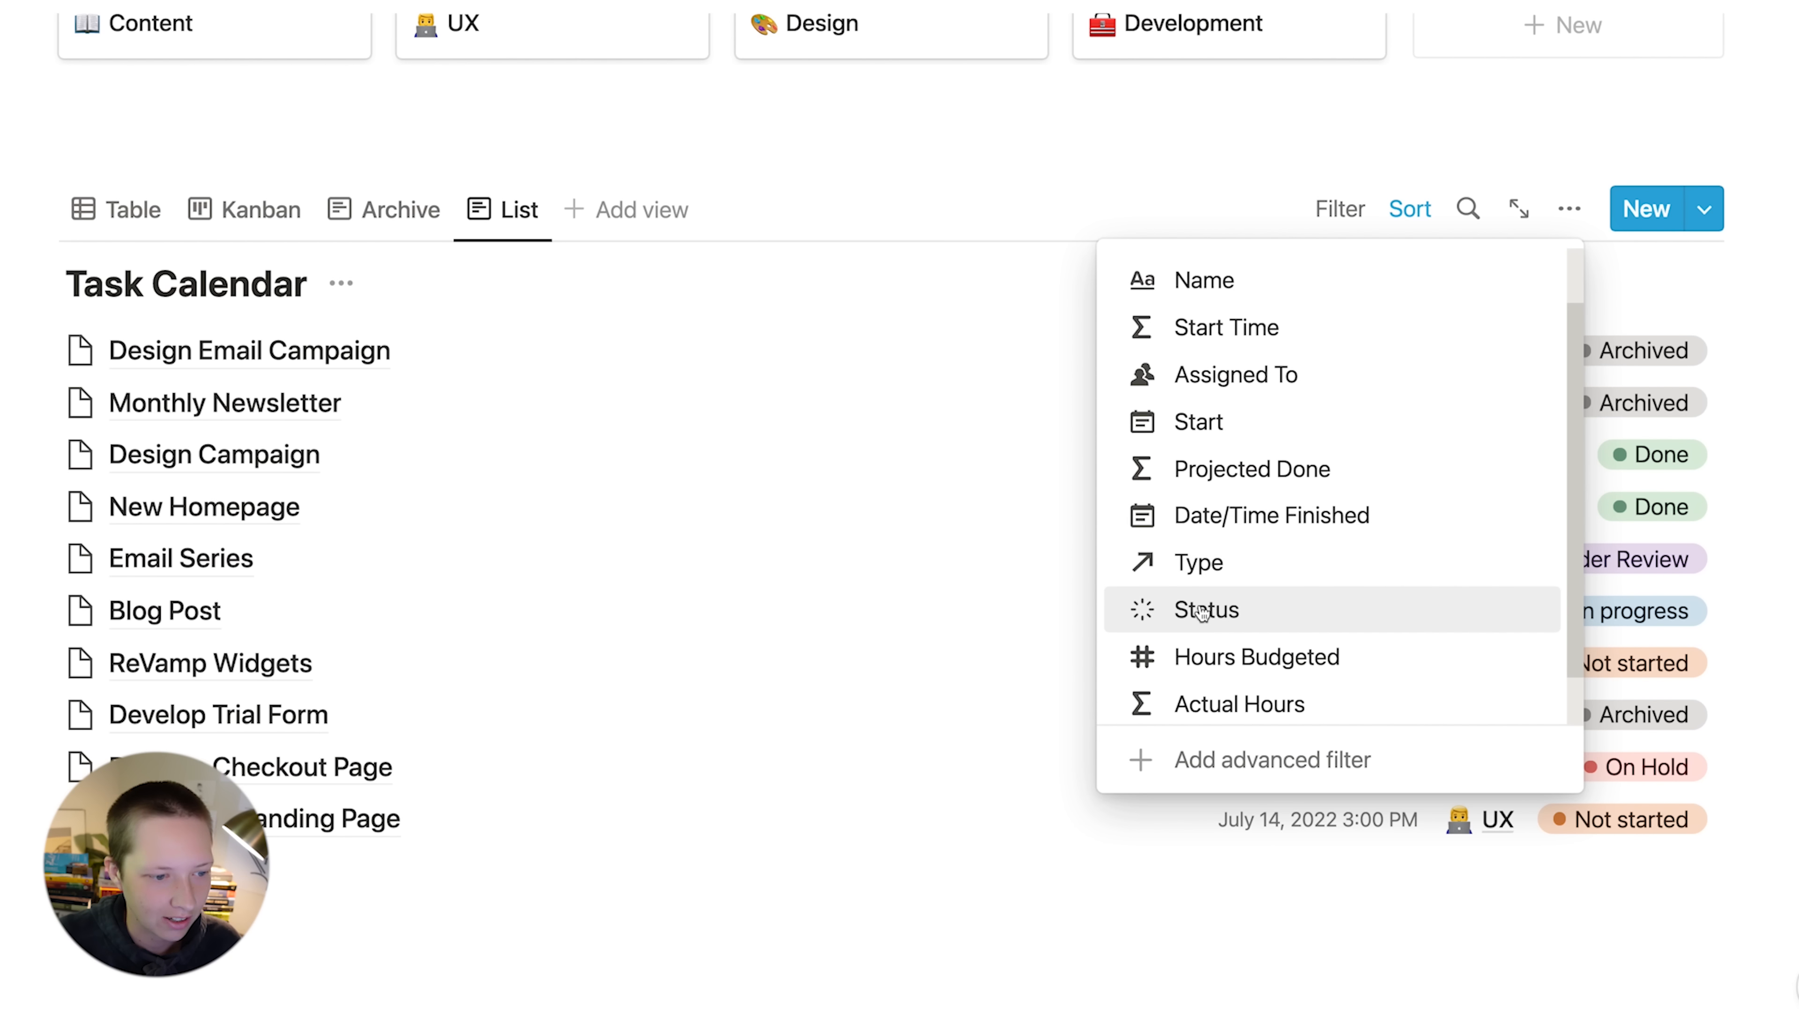
click(1201, 606)
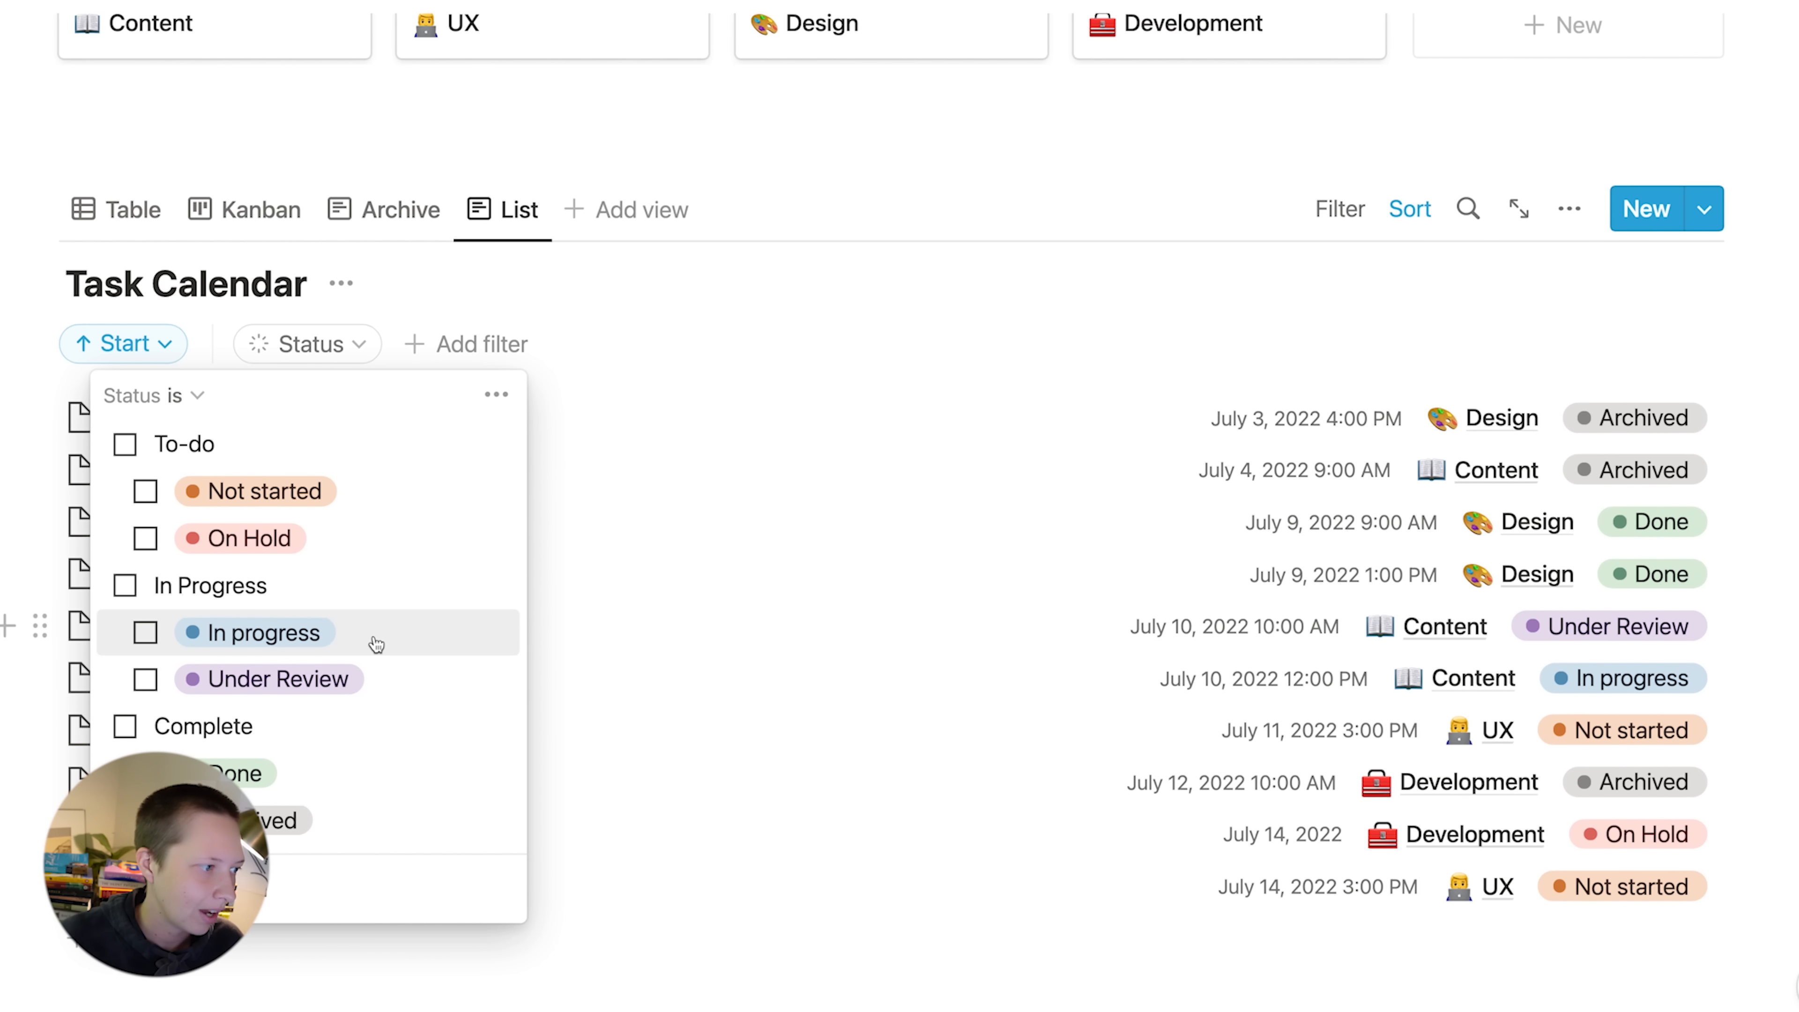
click(125, 443)
click(126, 486)
click(124, 614)
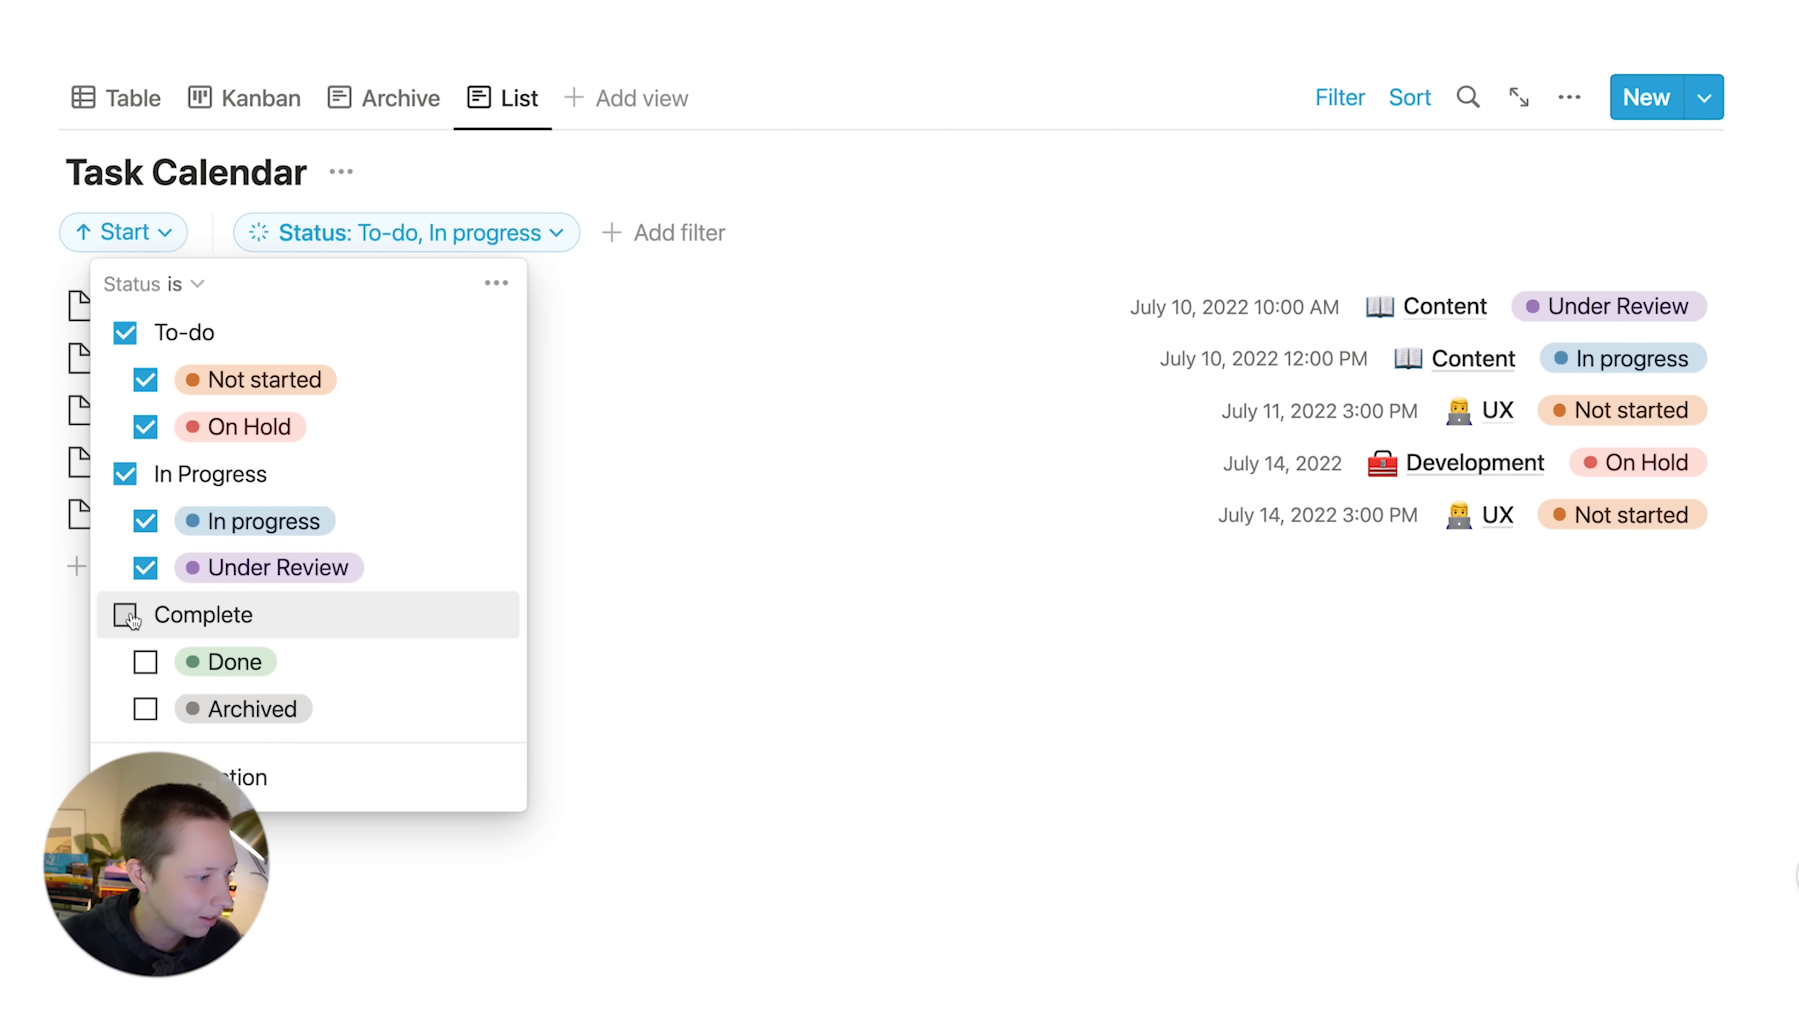
click(145, 709)
key(Escape)
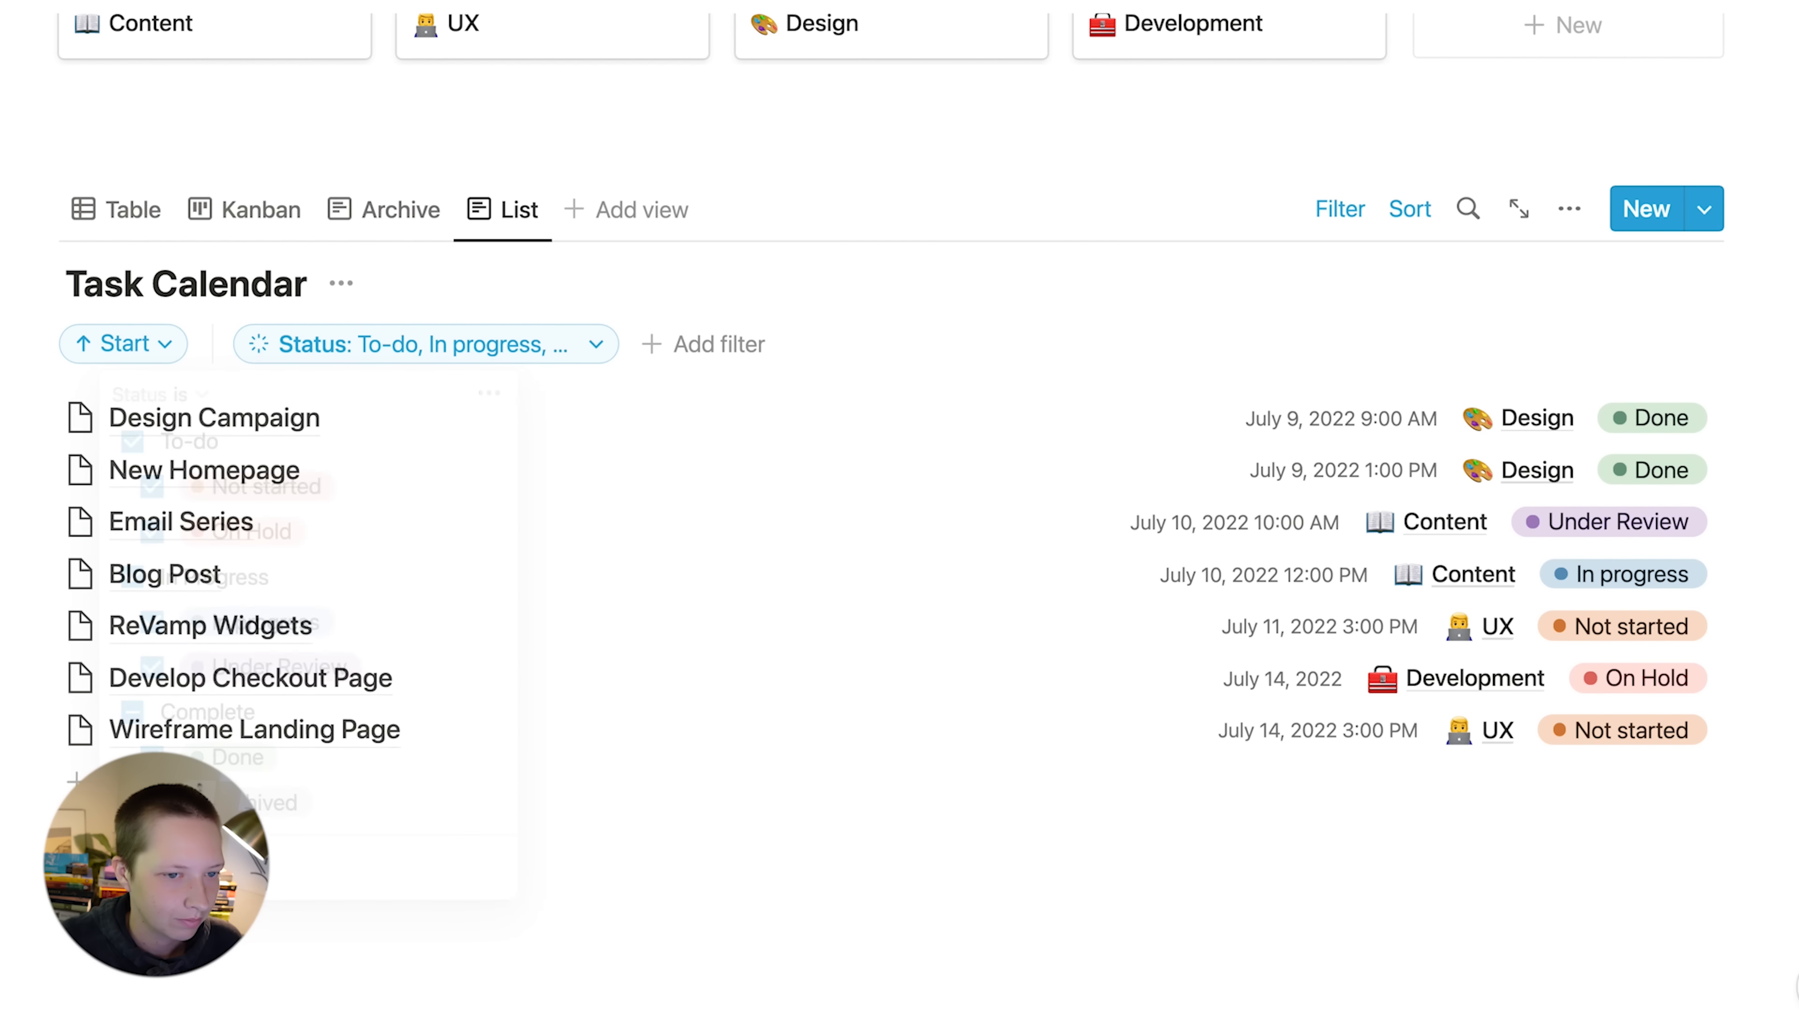
click(1339, 209)
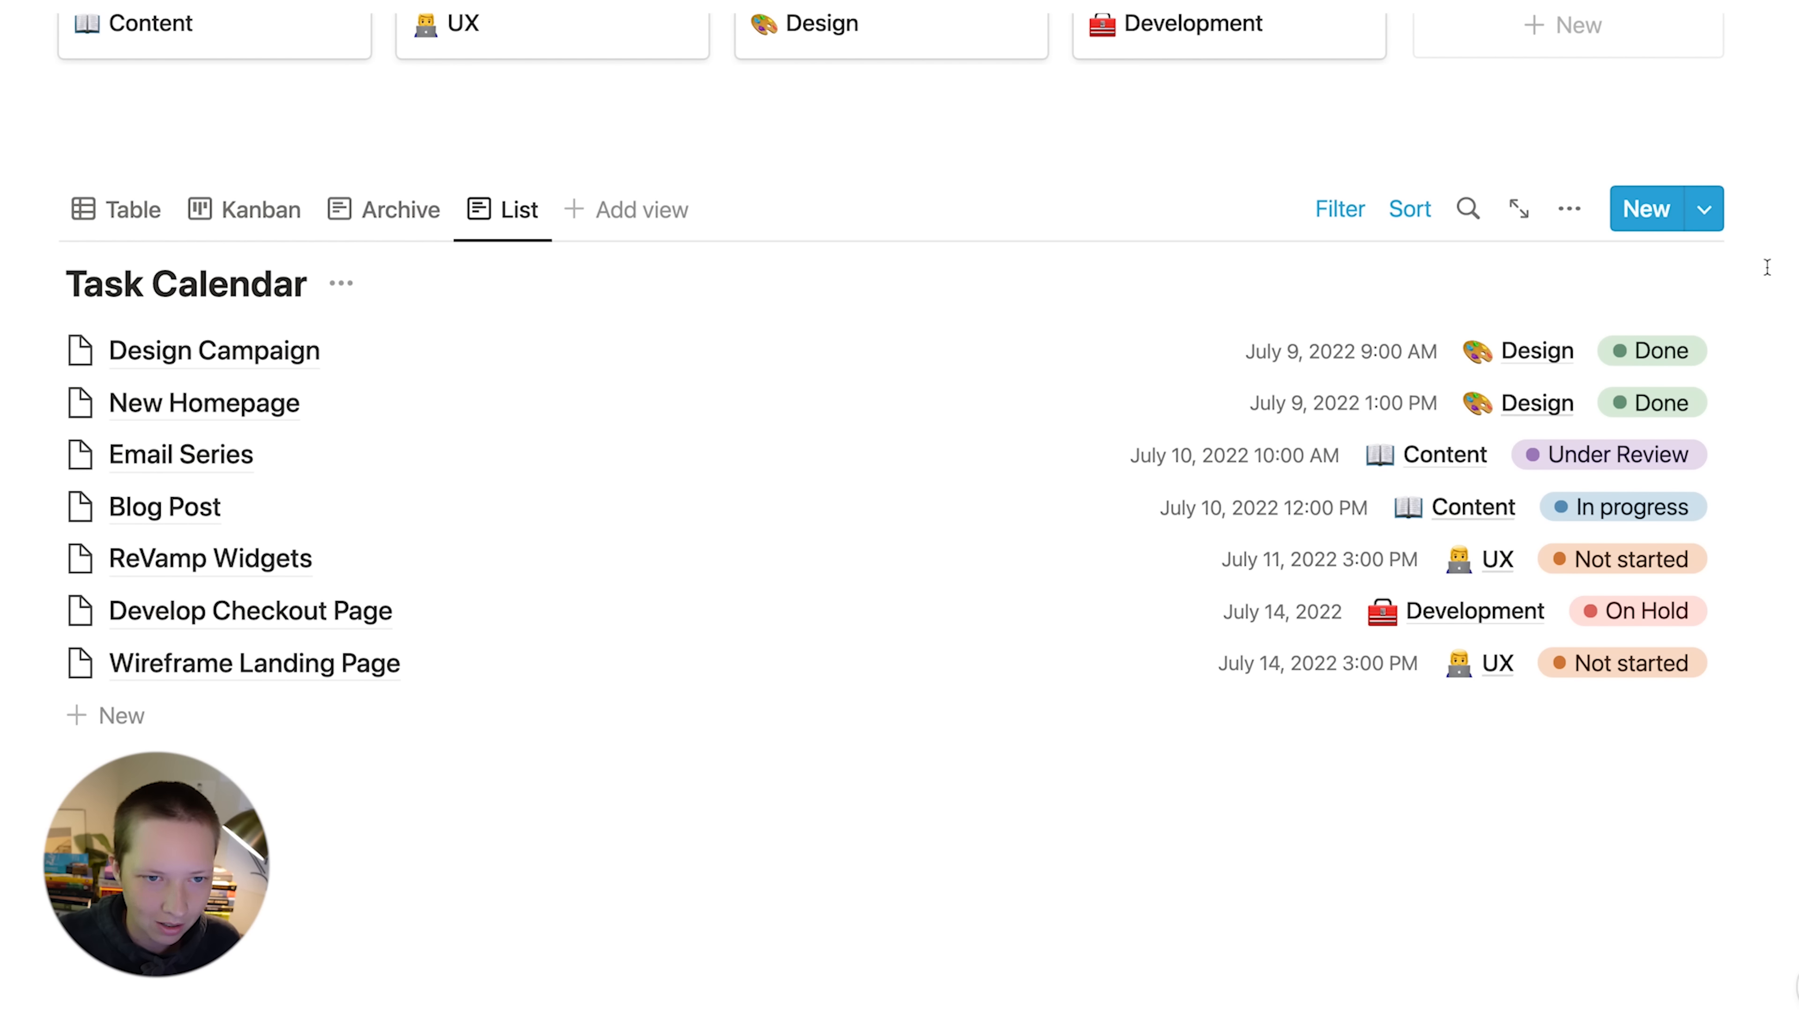
- Show the Status property as a checkbox in the list view
click(1558, 223)
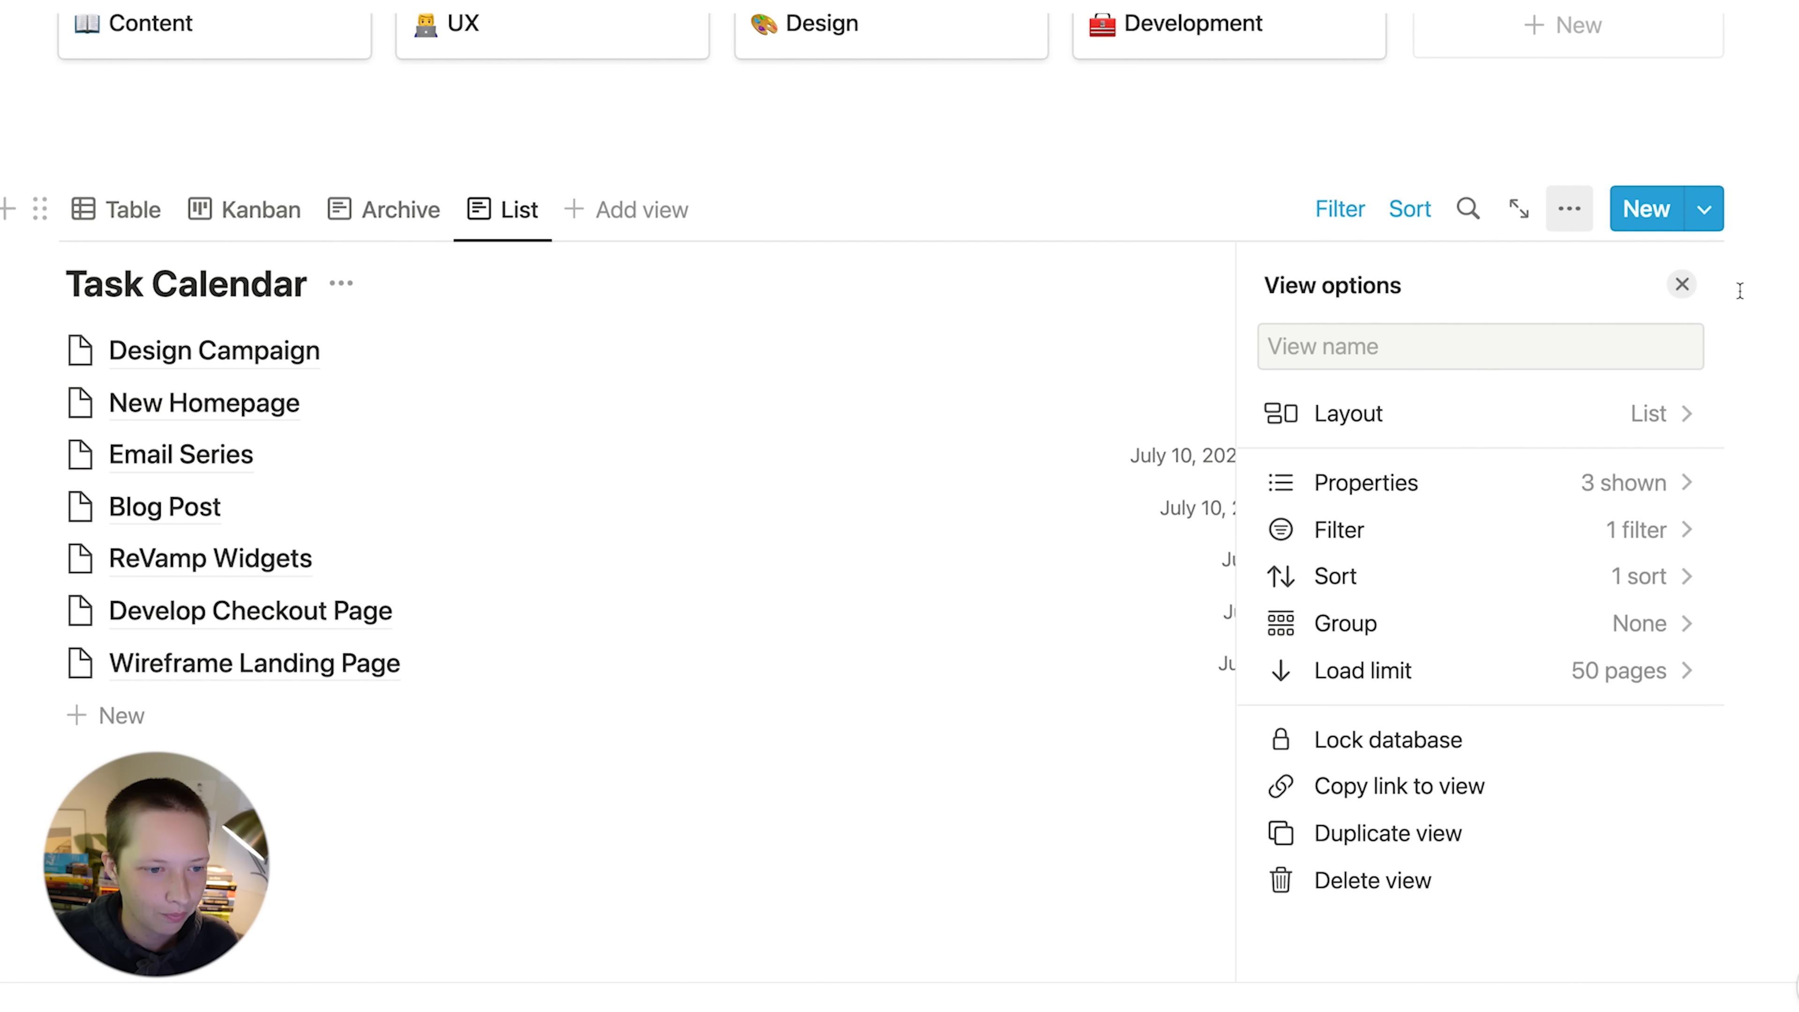
click(1620, 476)
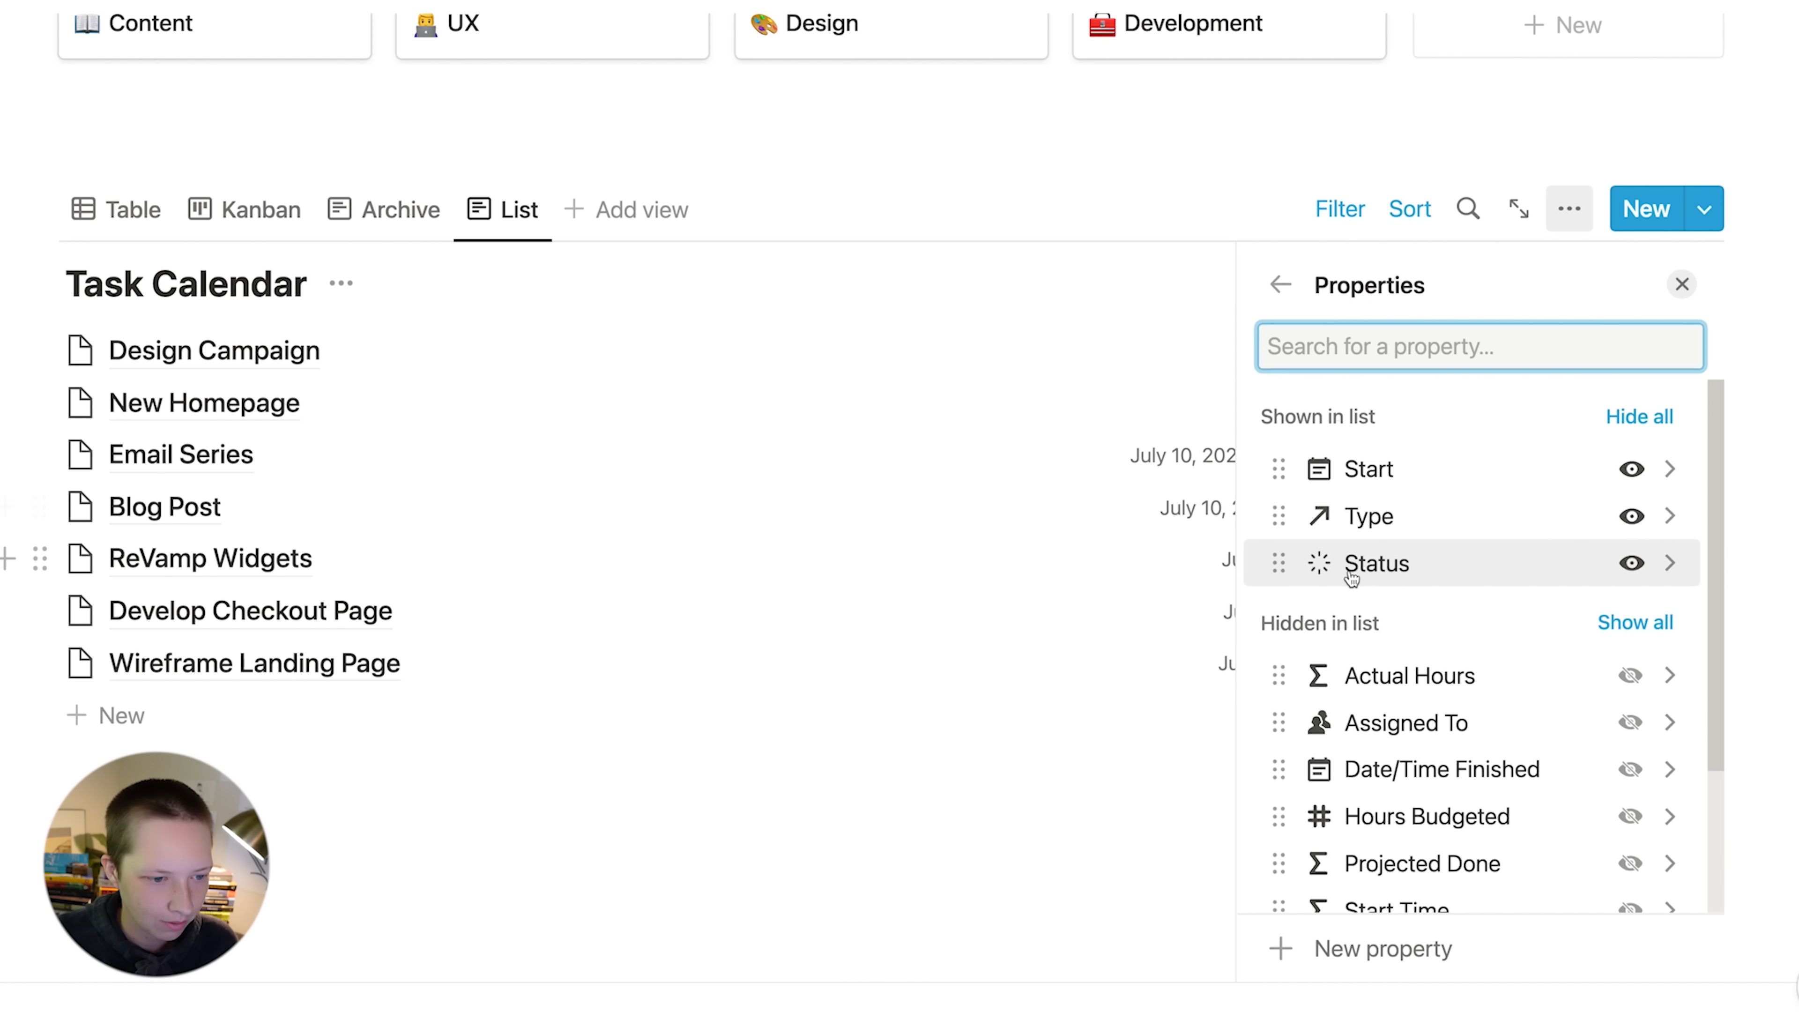
click(1414, 569)
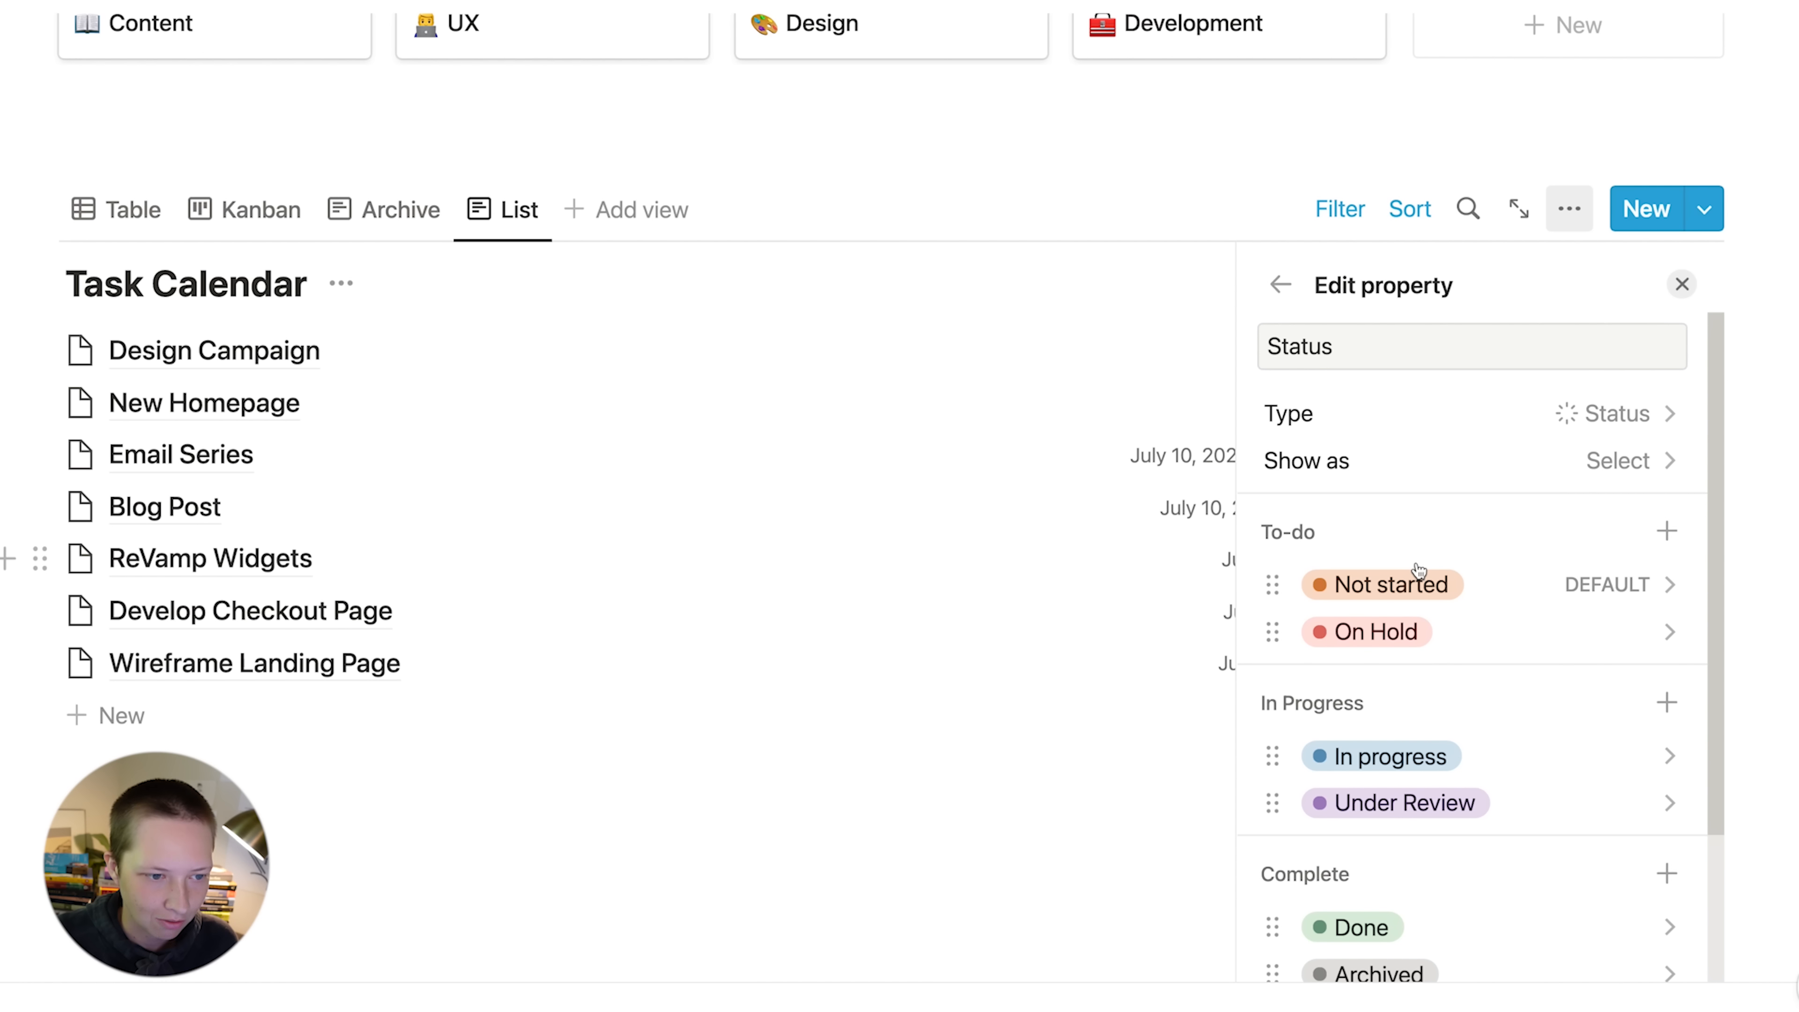
scroll(1419, 571, down, 1)
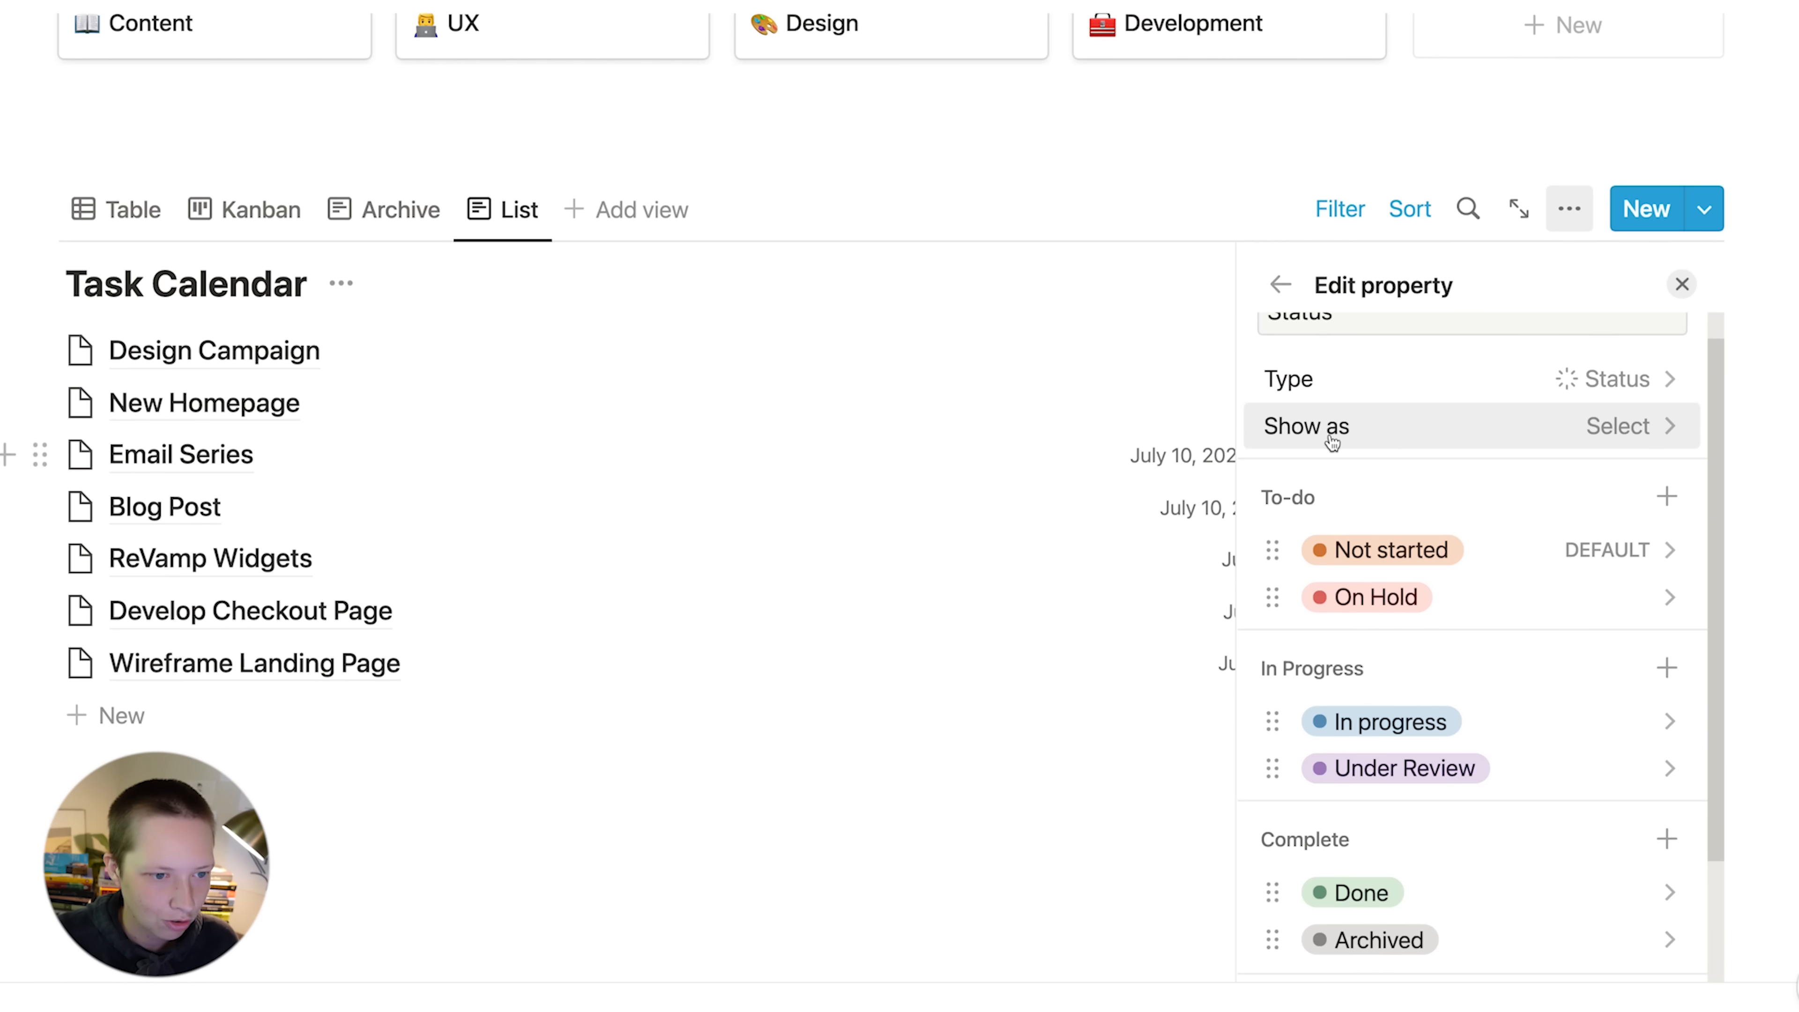
click(1640, 428)
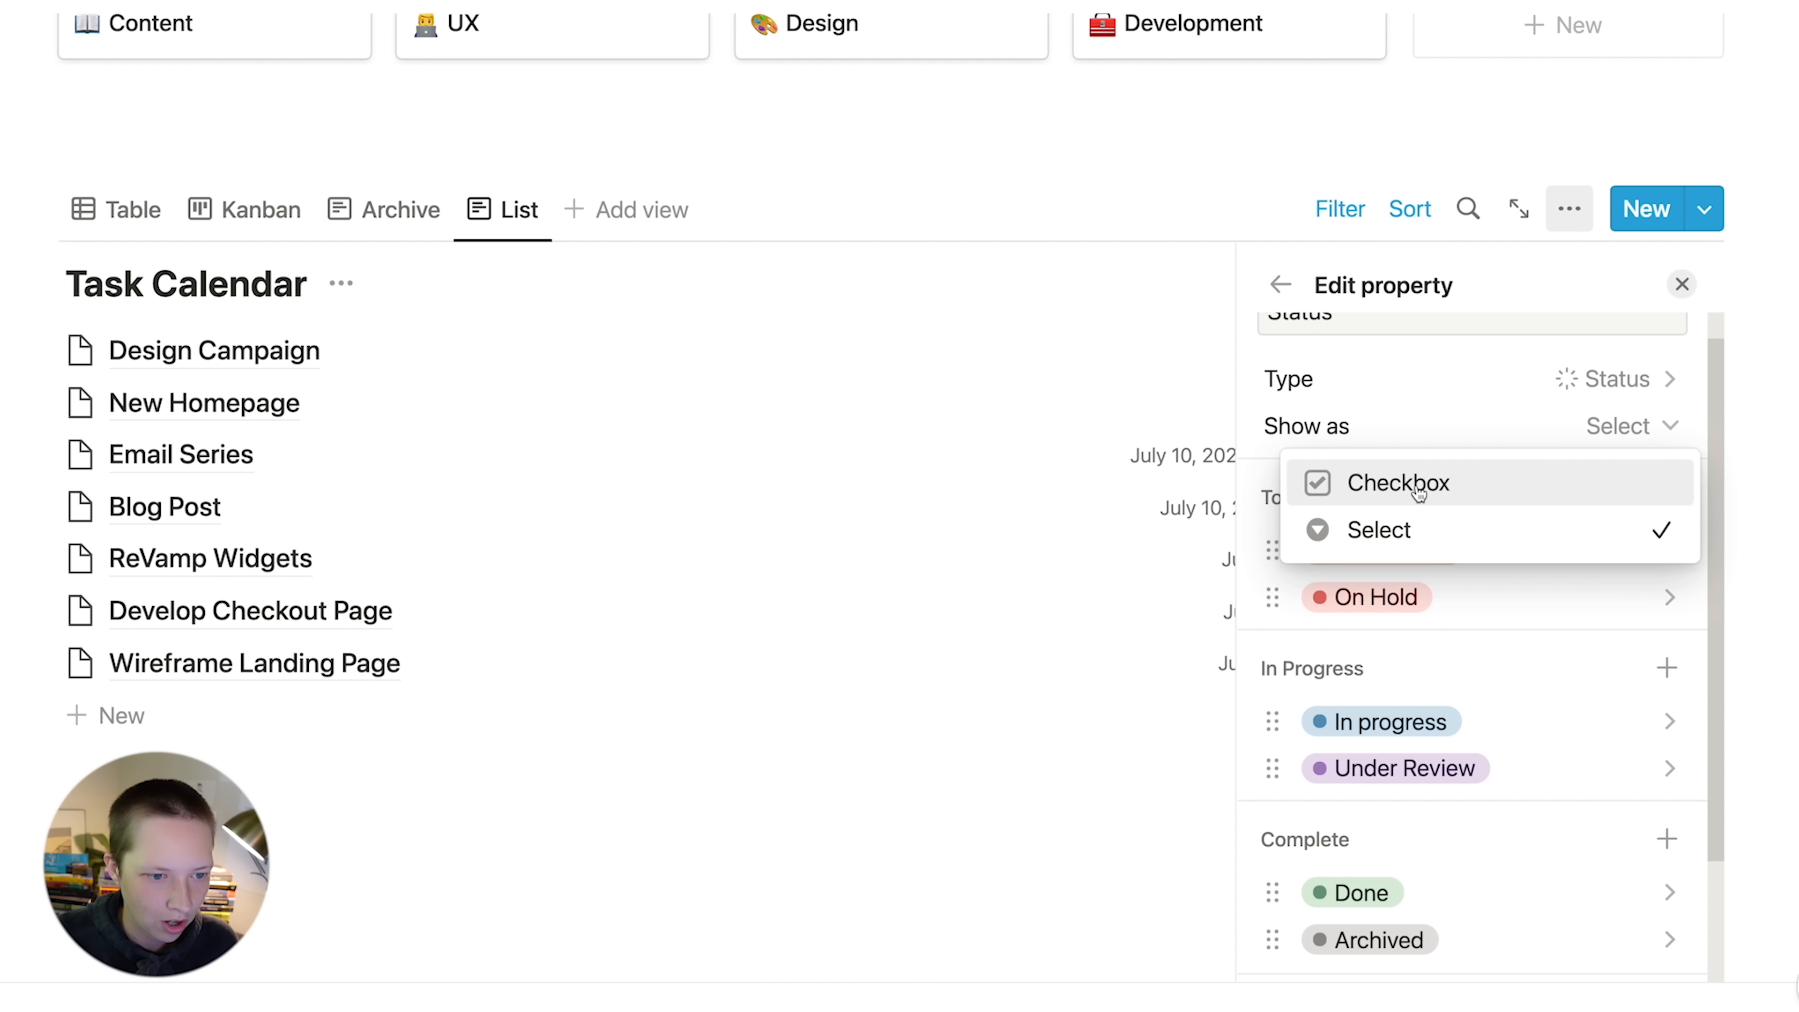
click(1396, 491)
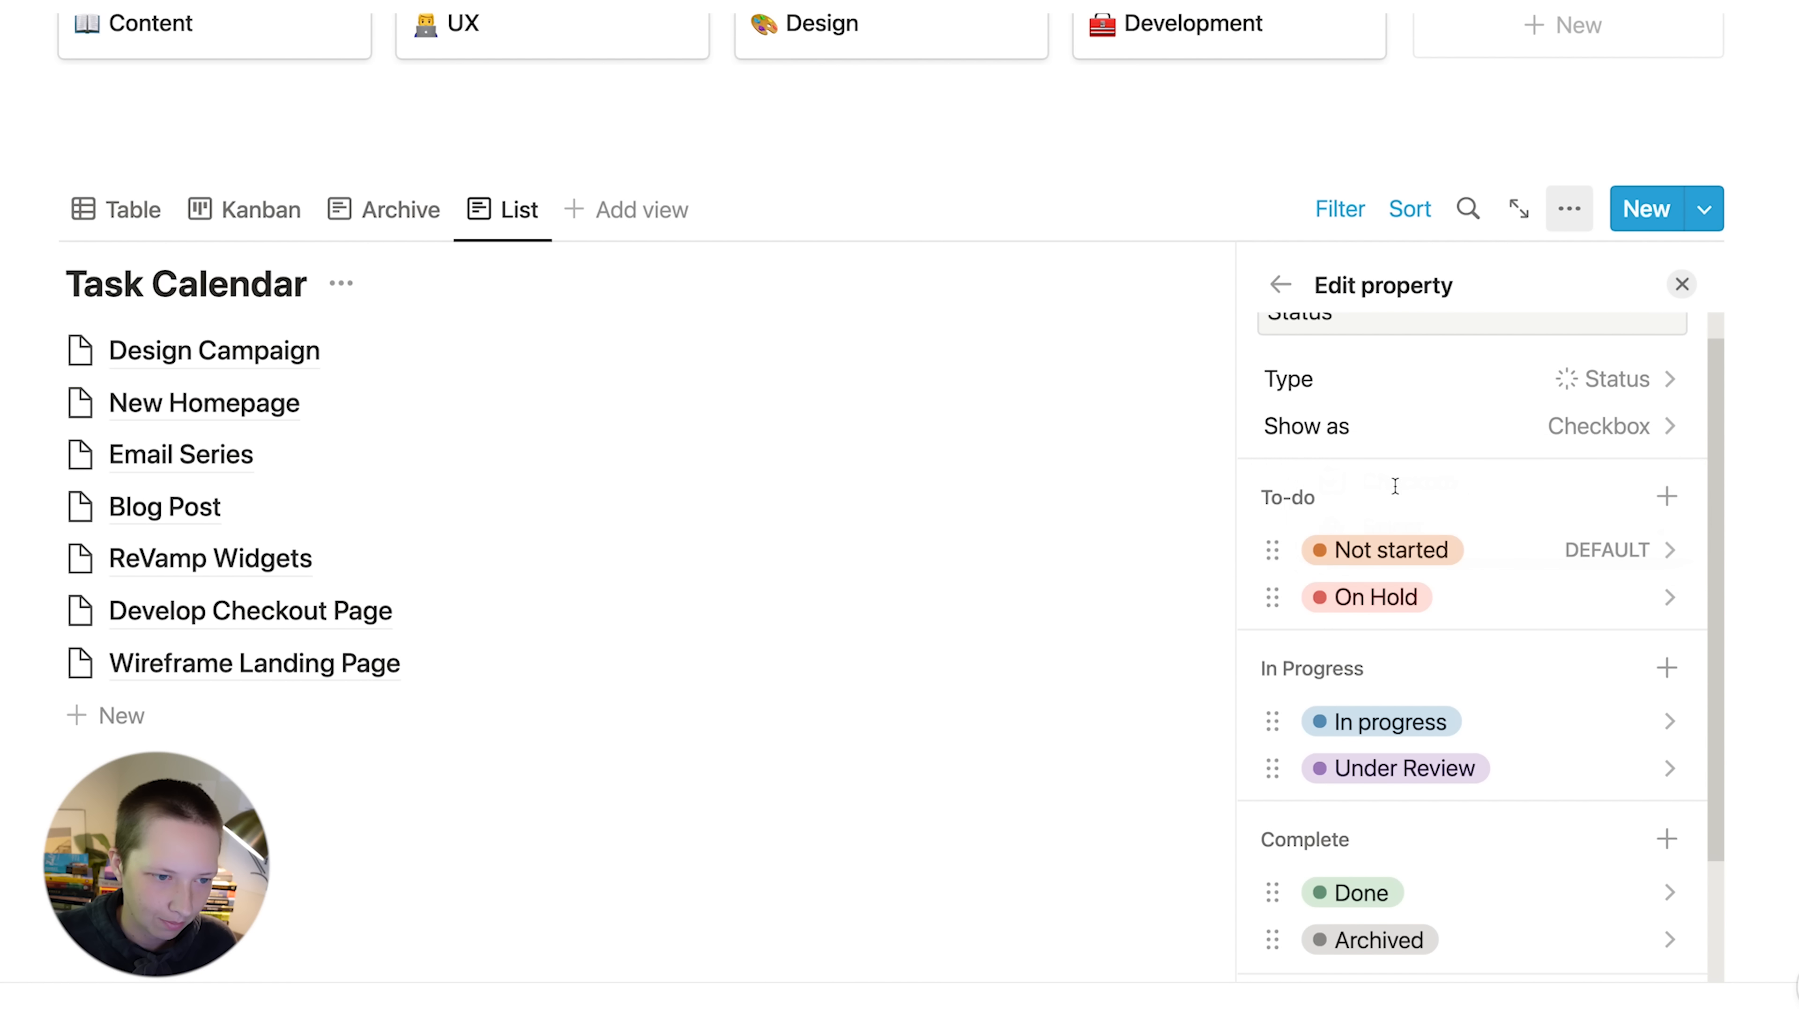
click(1680, 286)
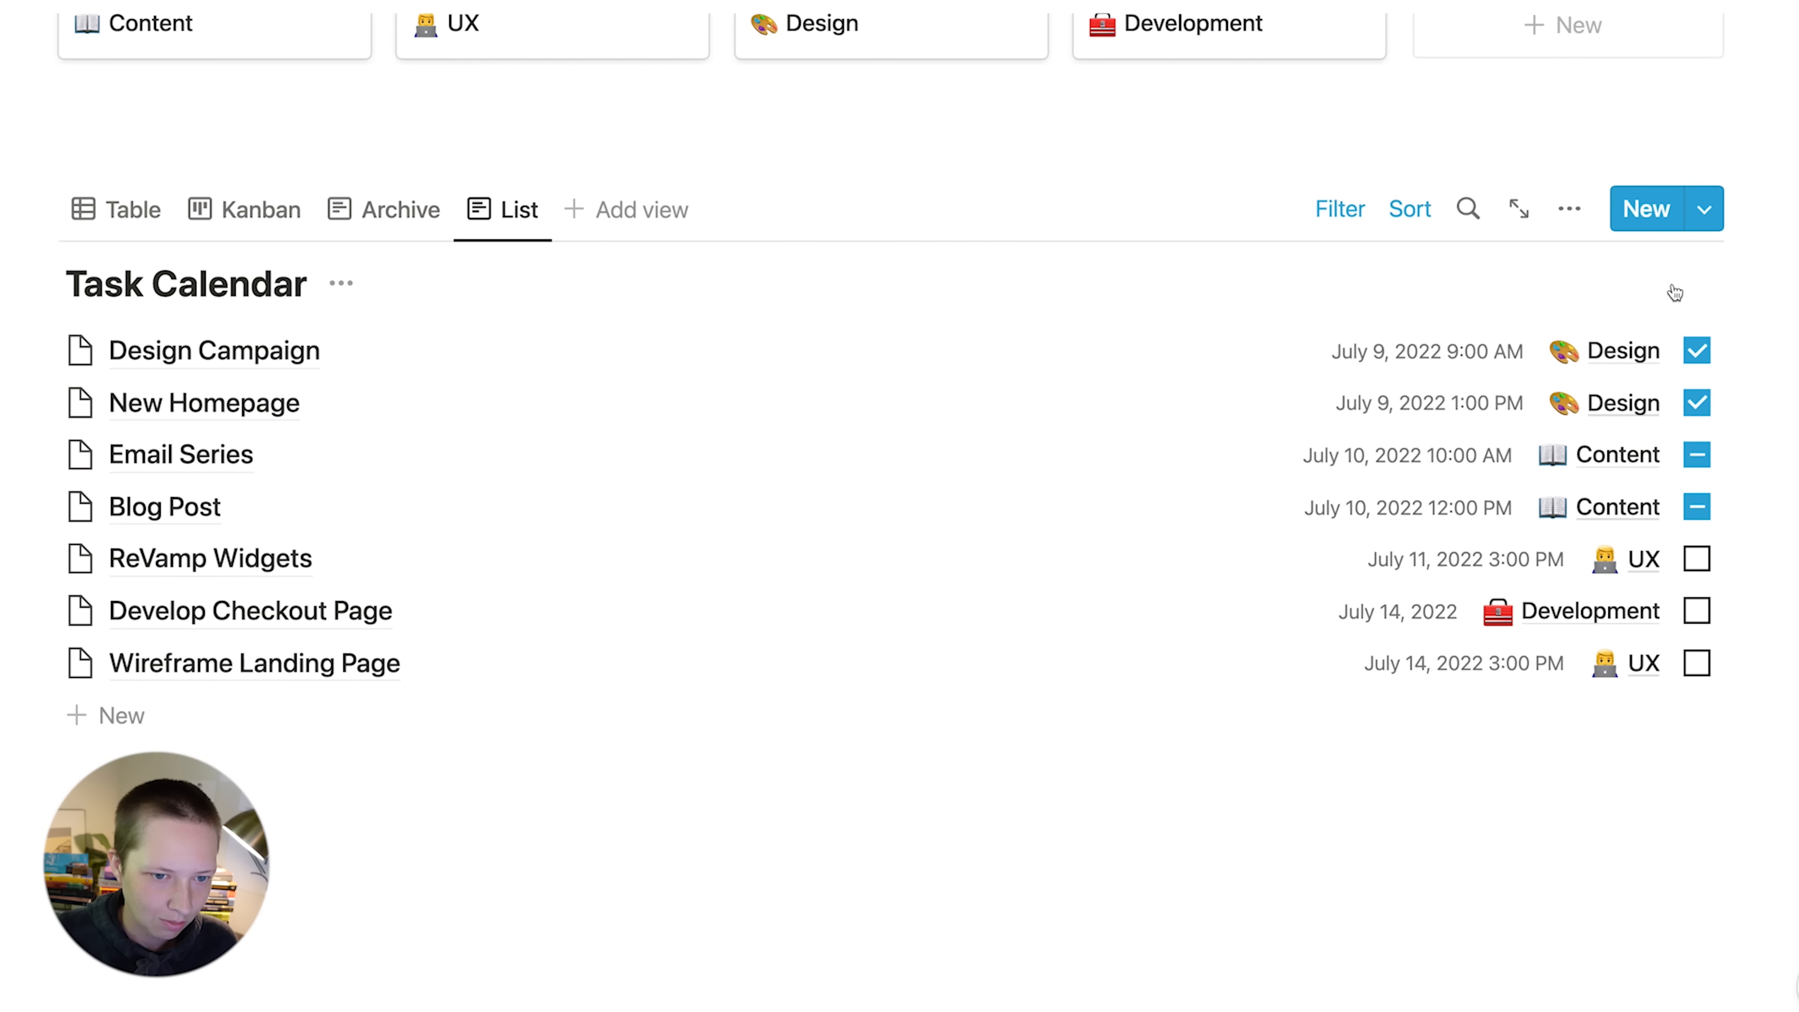
- Examine the Status values behind the checkboxes of the Design Campaign, Email Series and ReVamp Widgets tasks
scroll(1696, 401, up, 1)
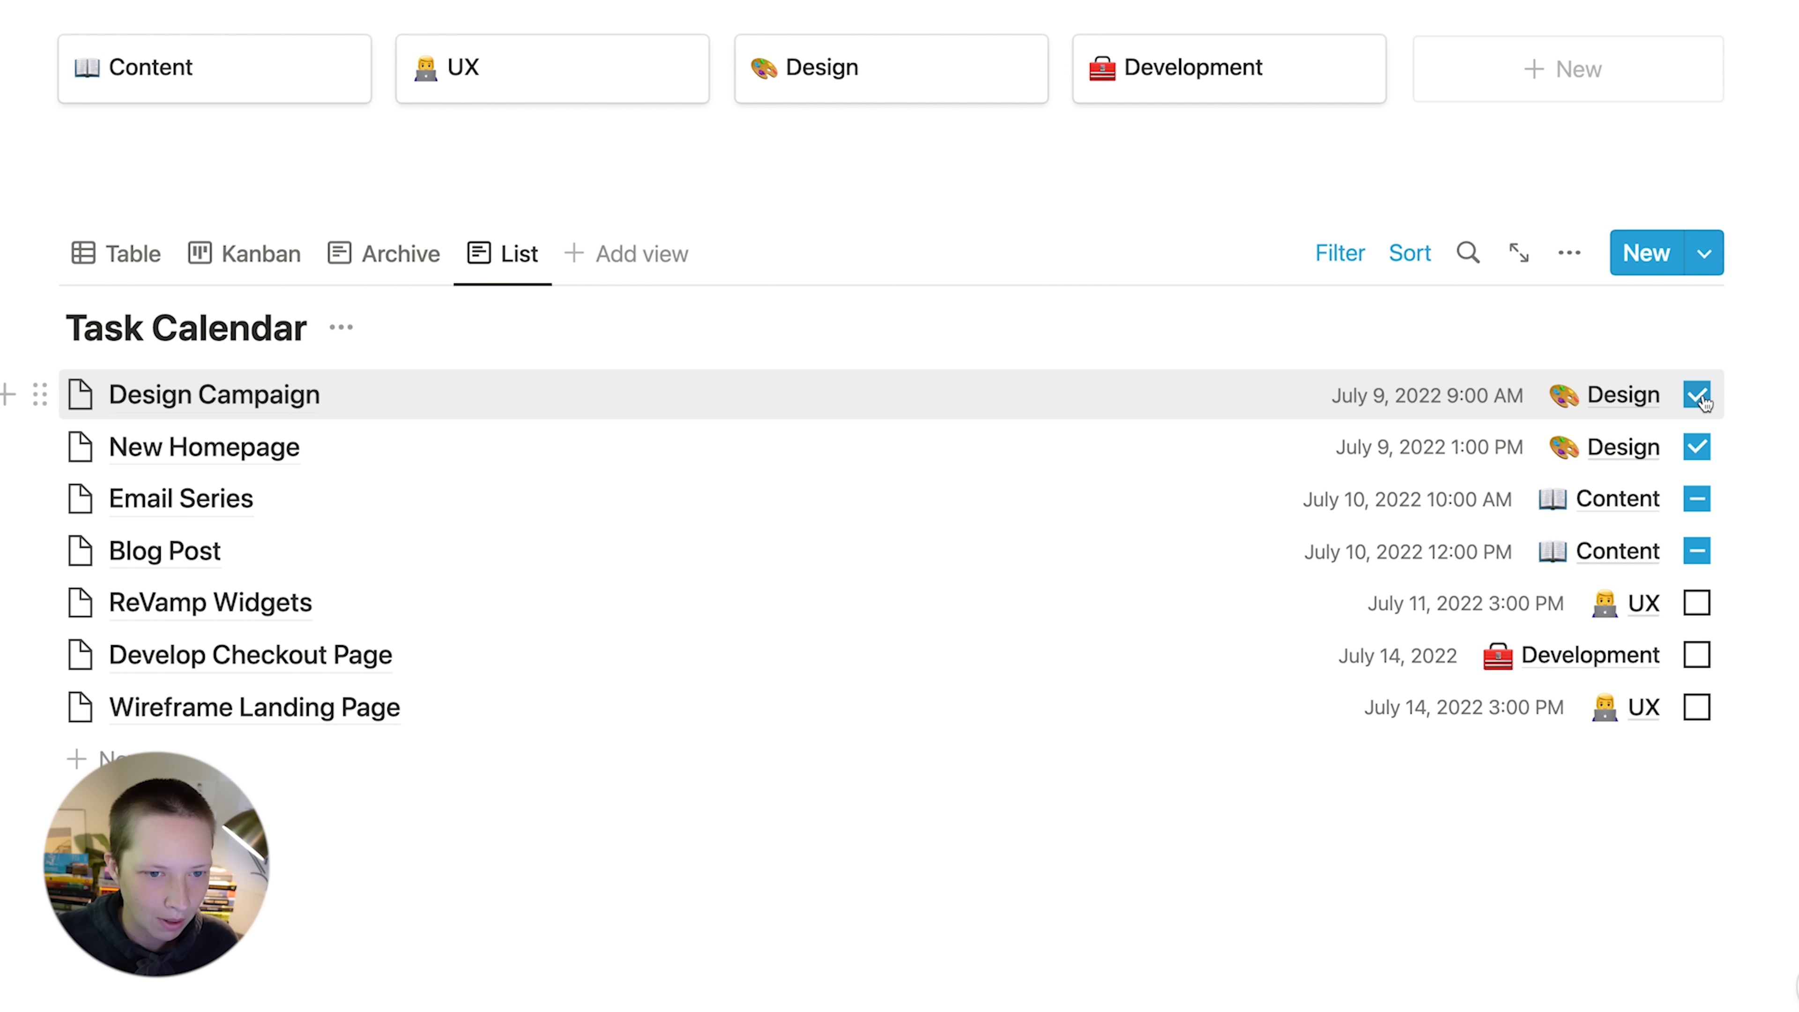
click(1185, 402)
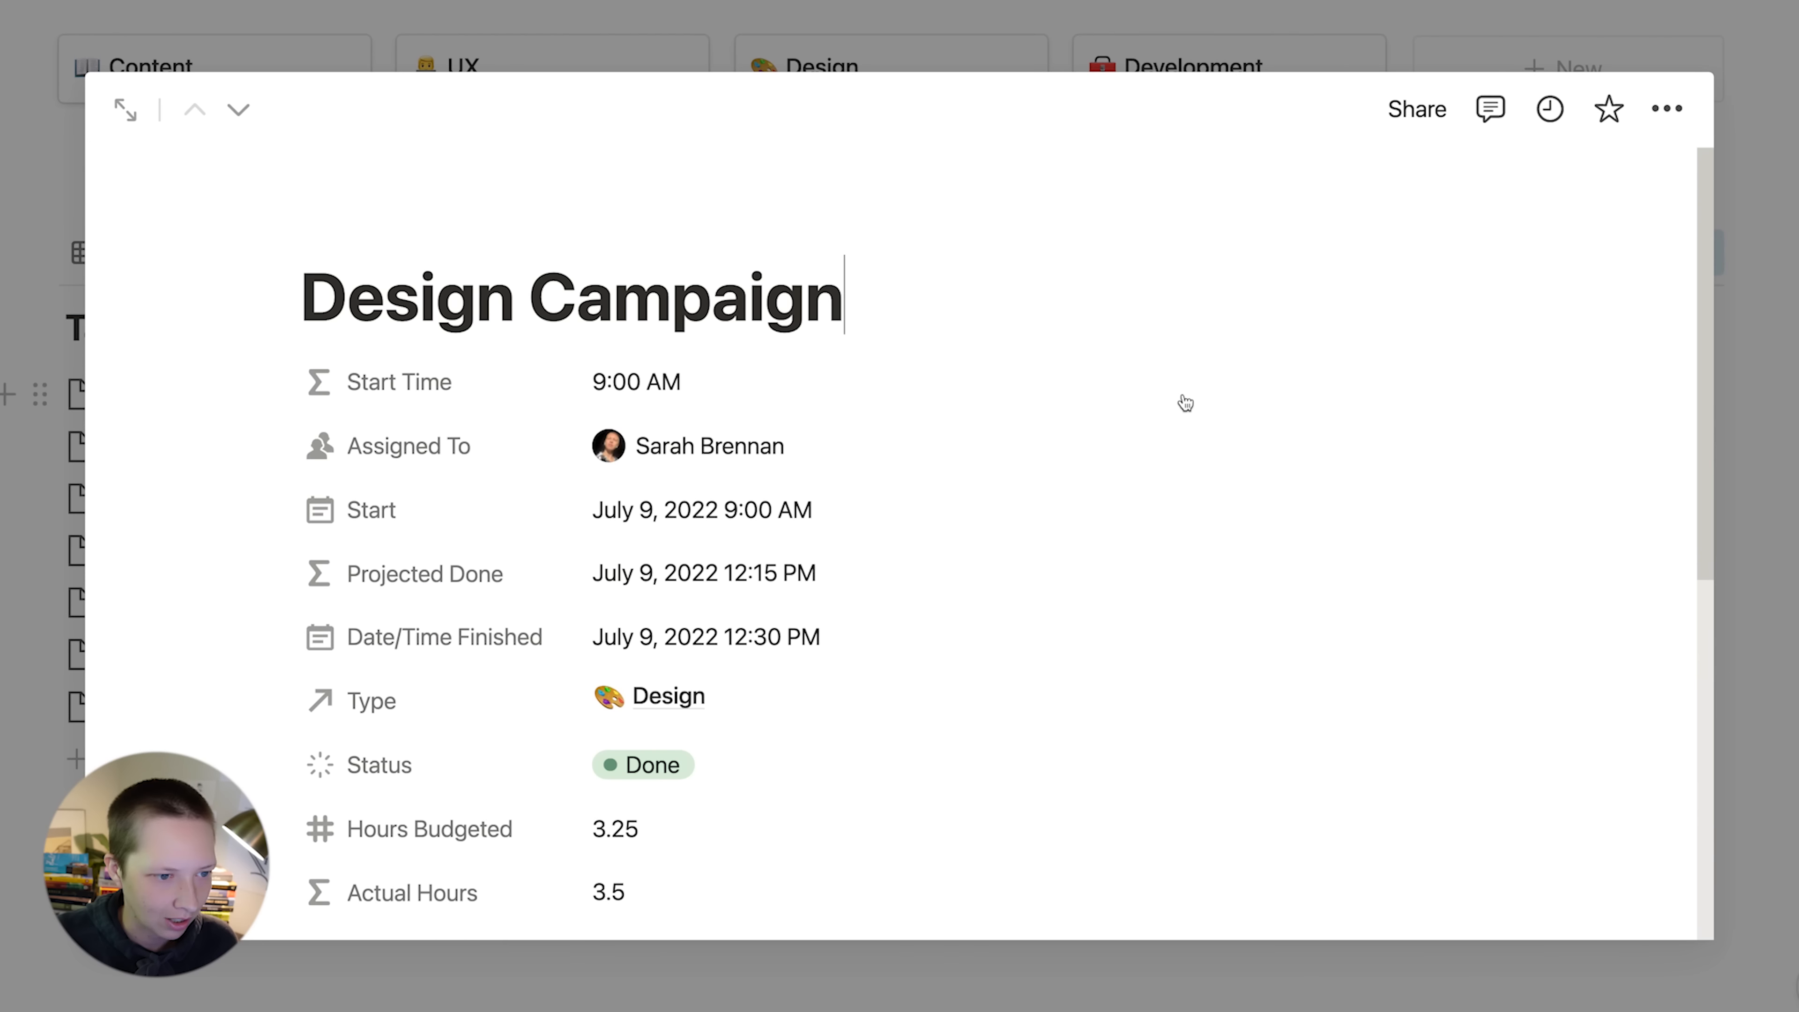
click(623, 764)
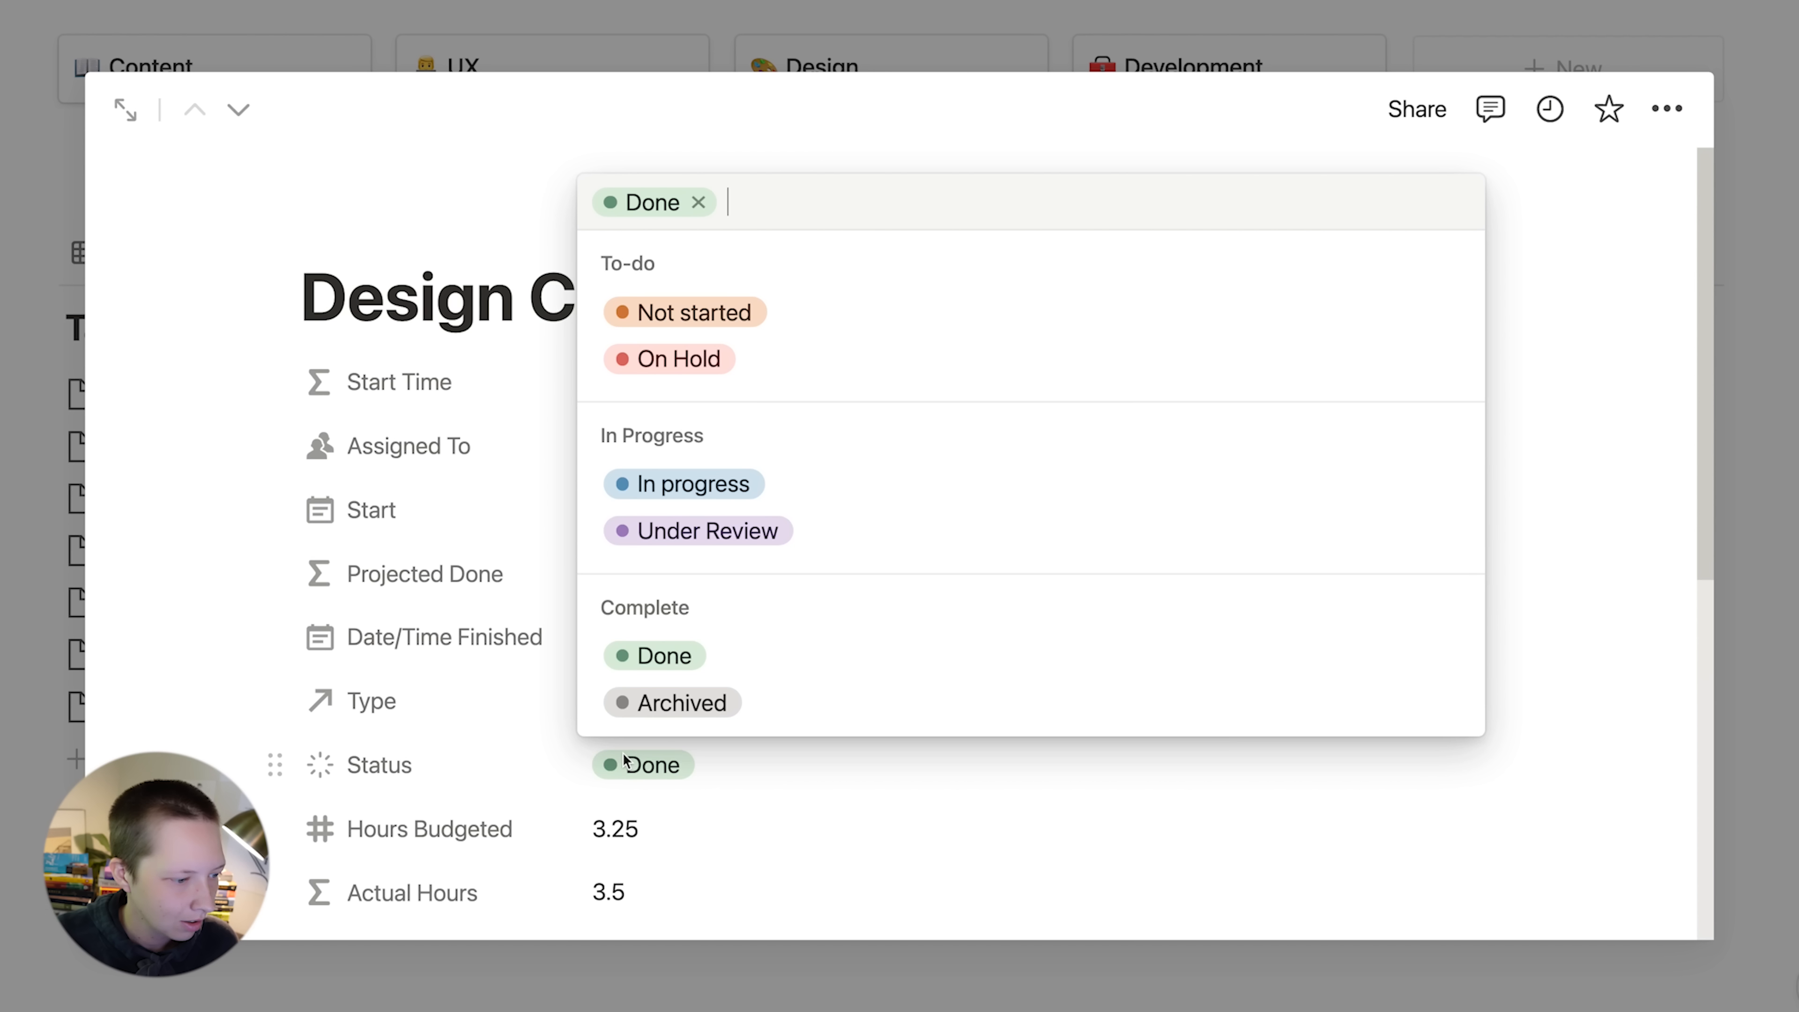
click(181, 647)
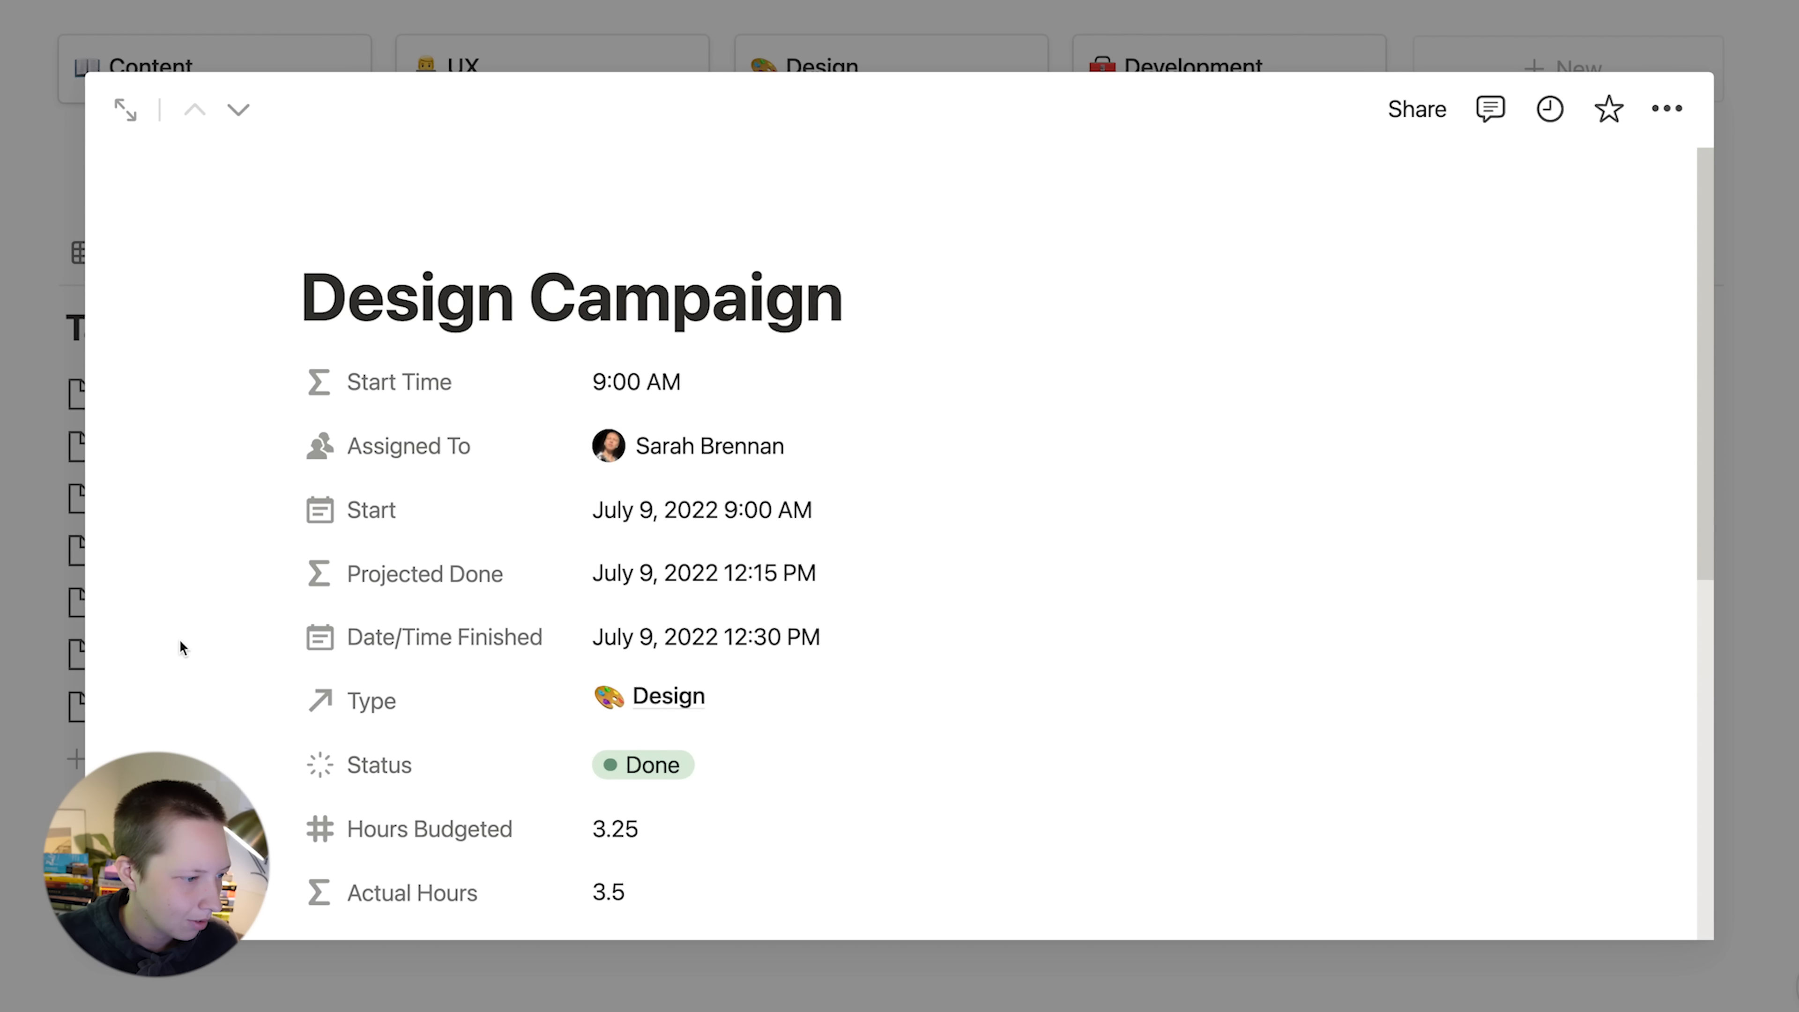
click(13, 659)
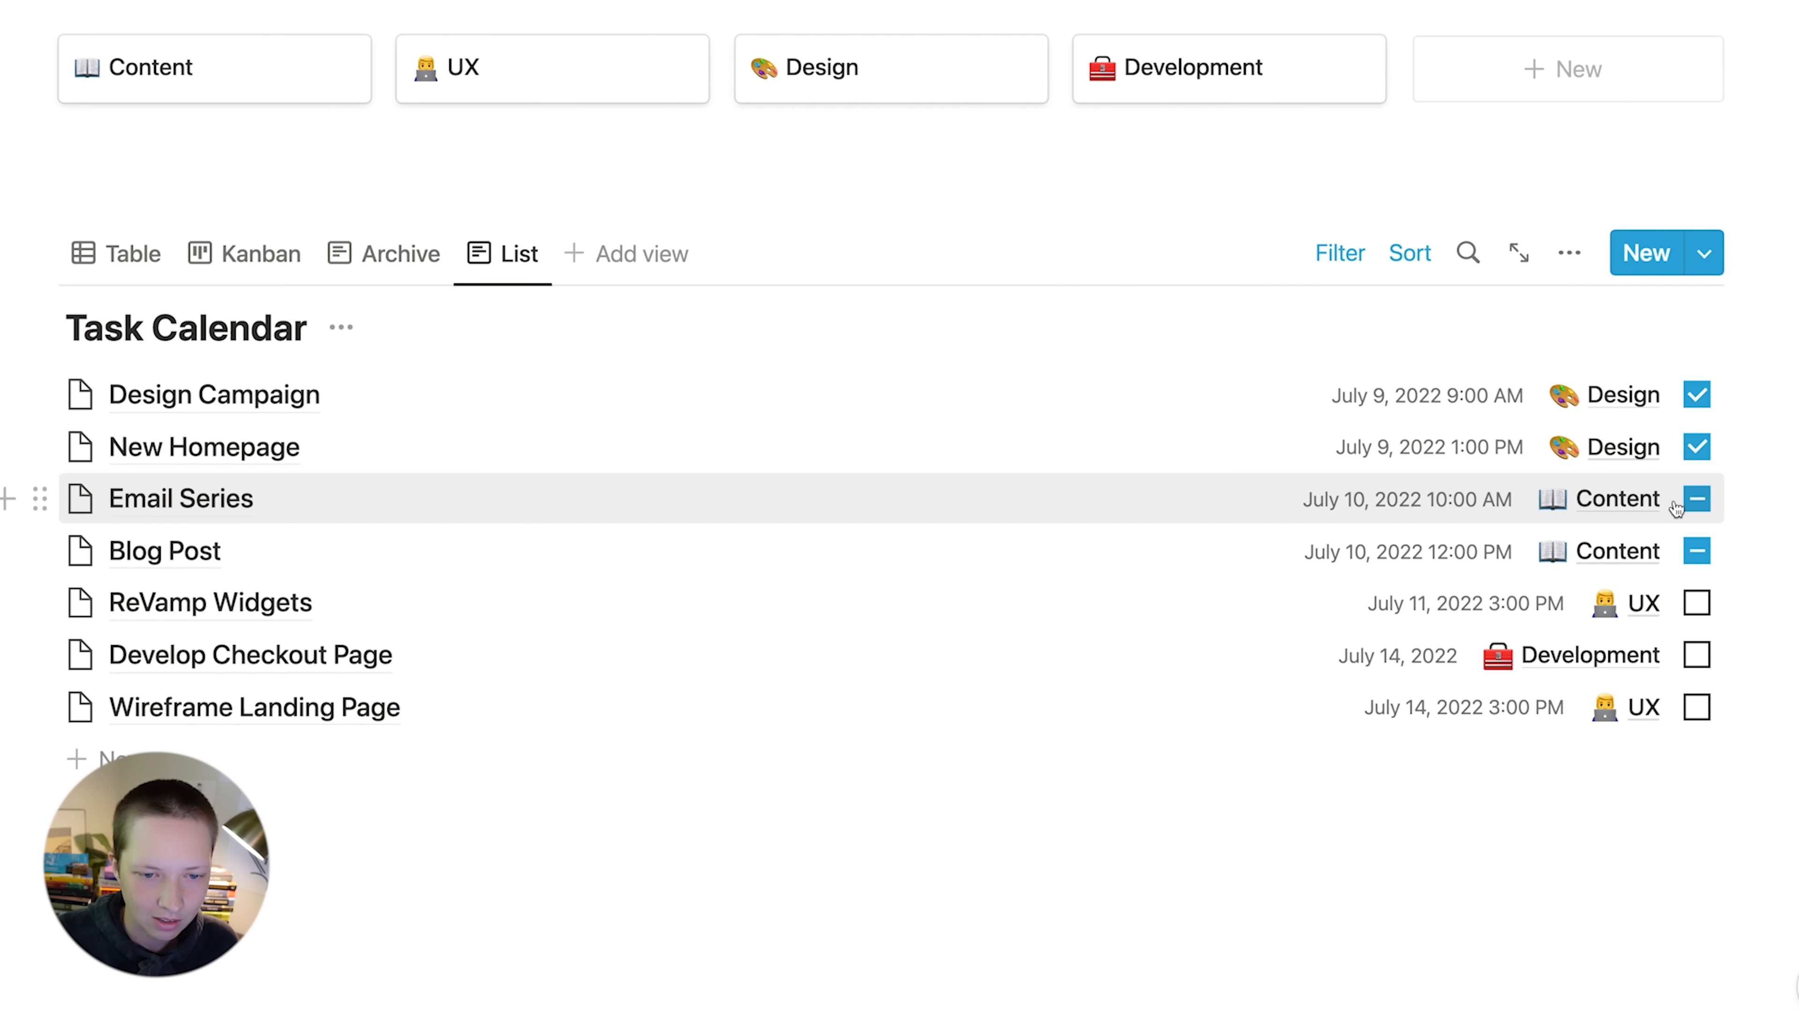
click(1205, 513)
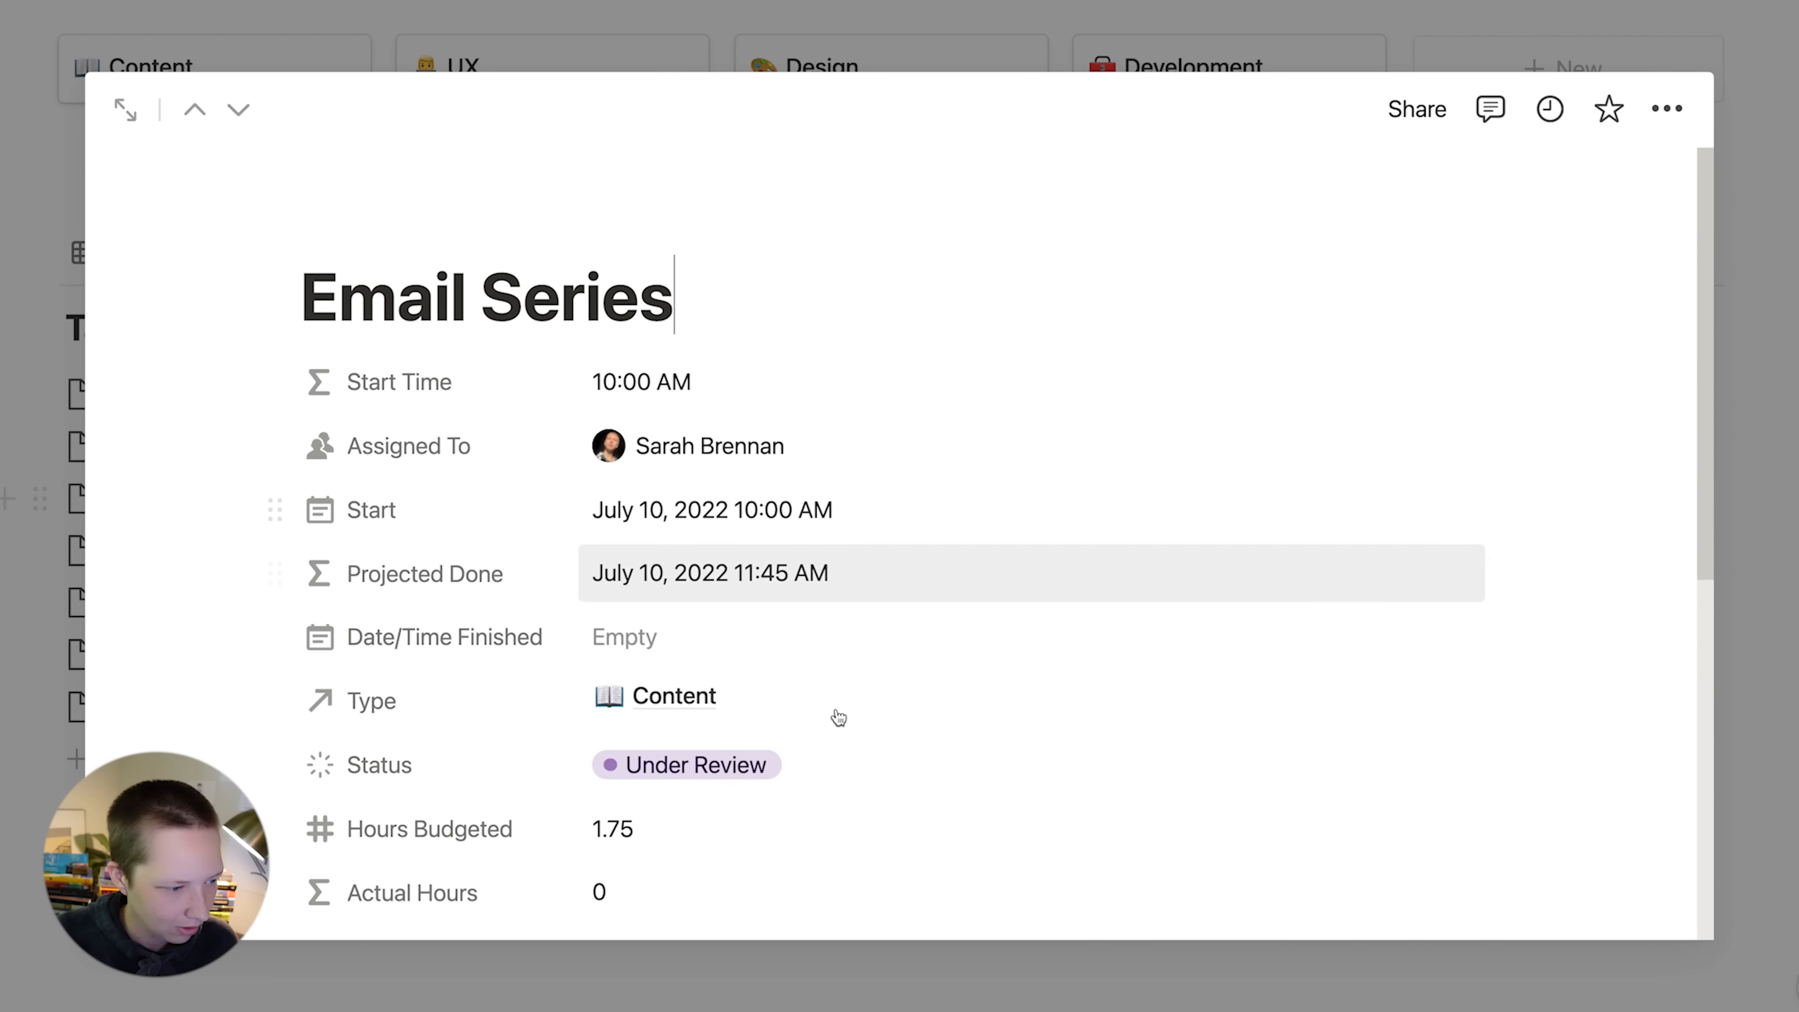
click(730, 762)
click(263, 562)
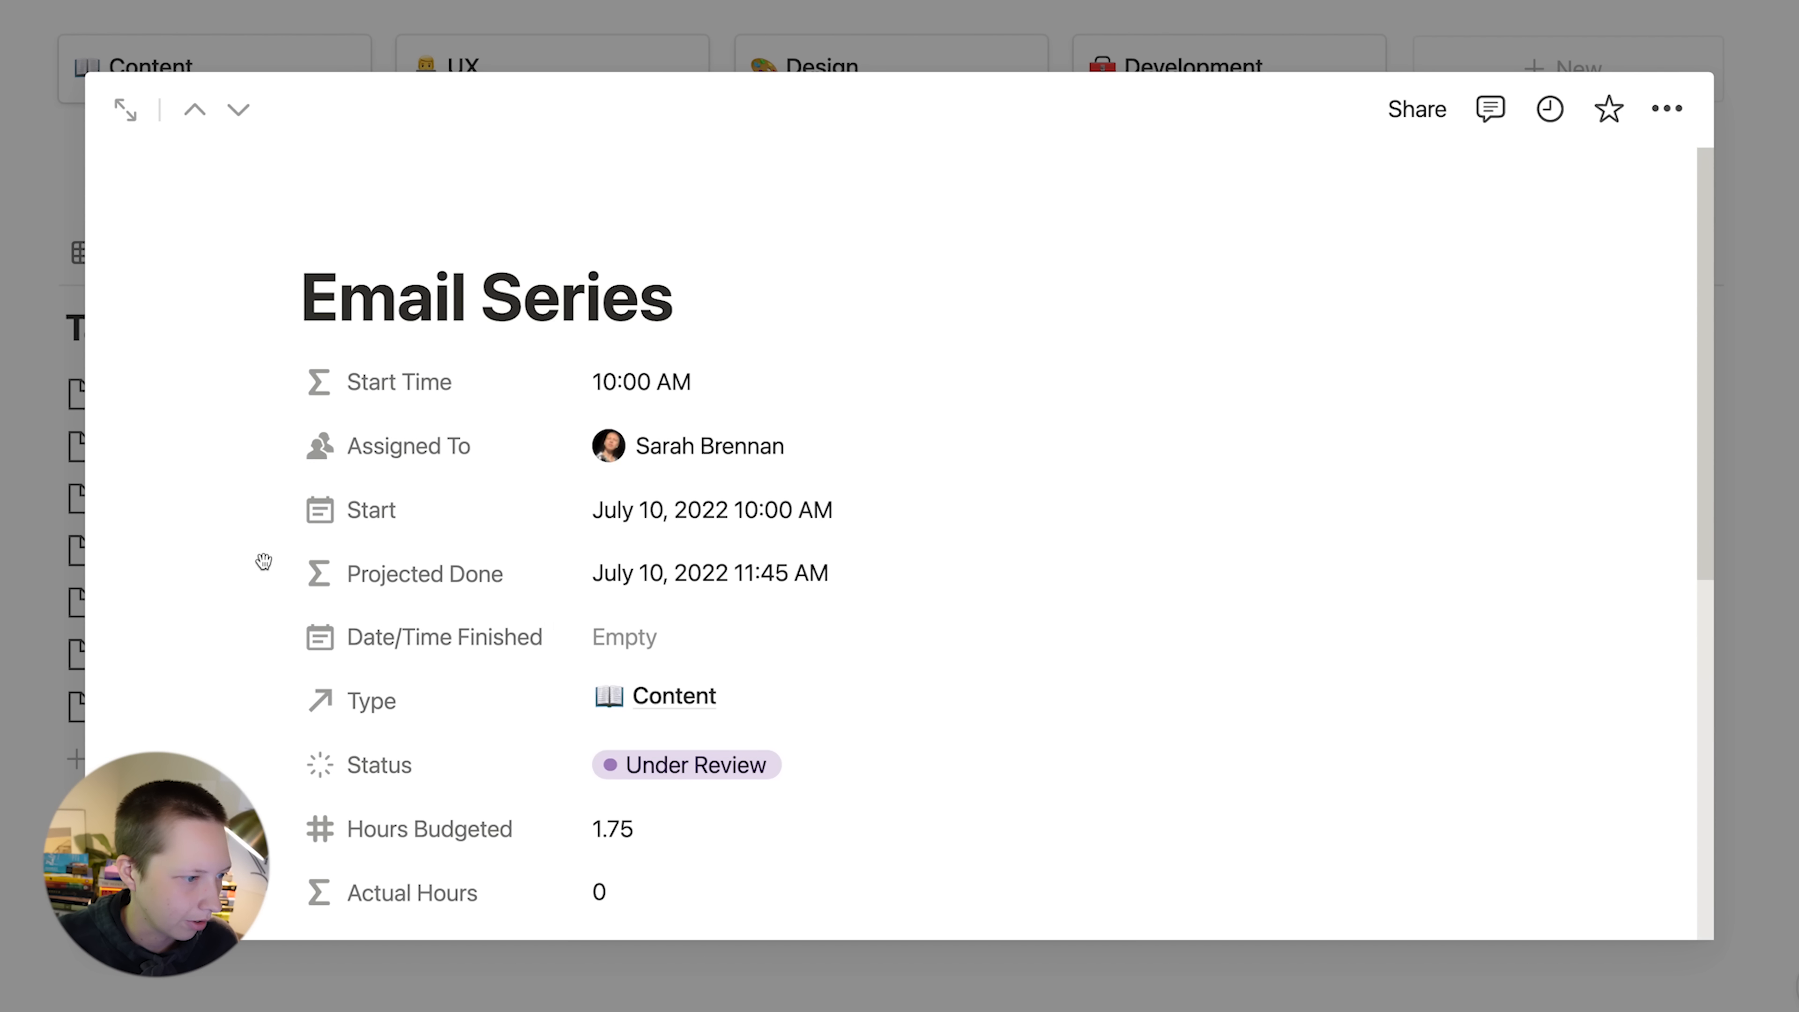
click(39, 551)
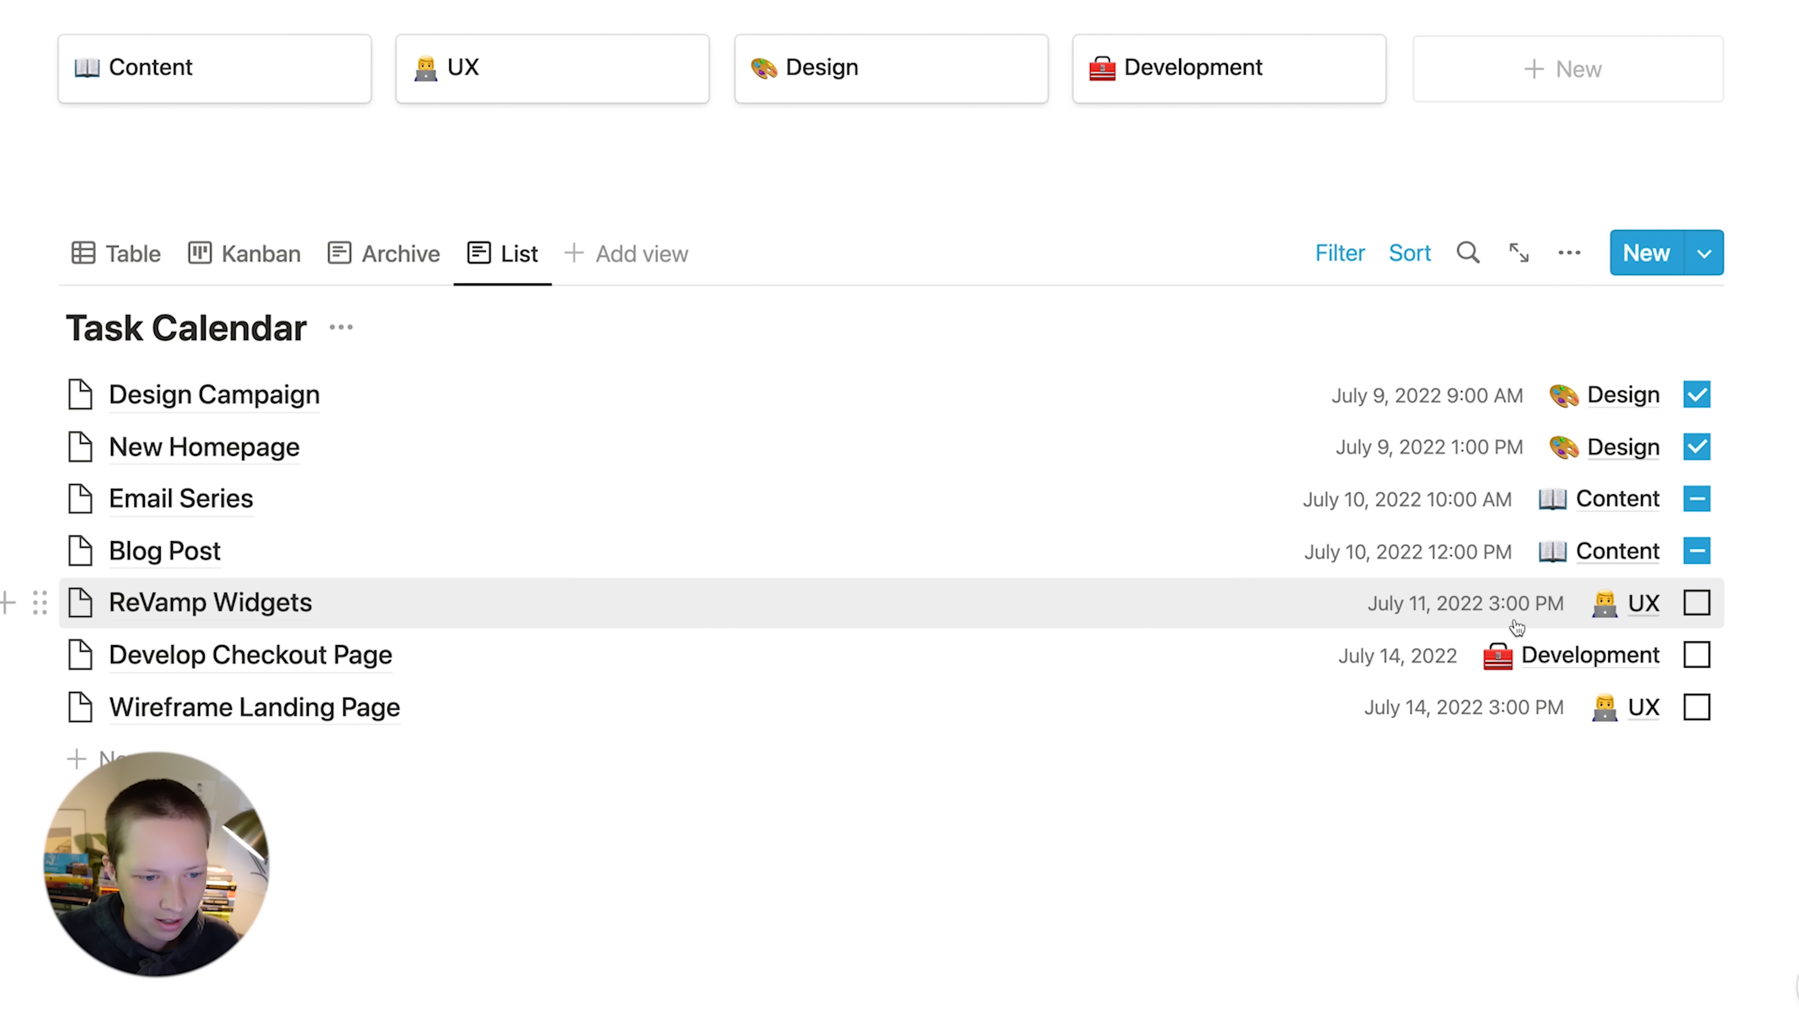
click(1217, 614)
click(717, 786)
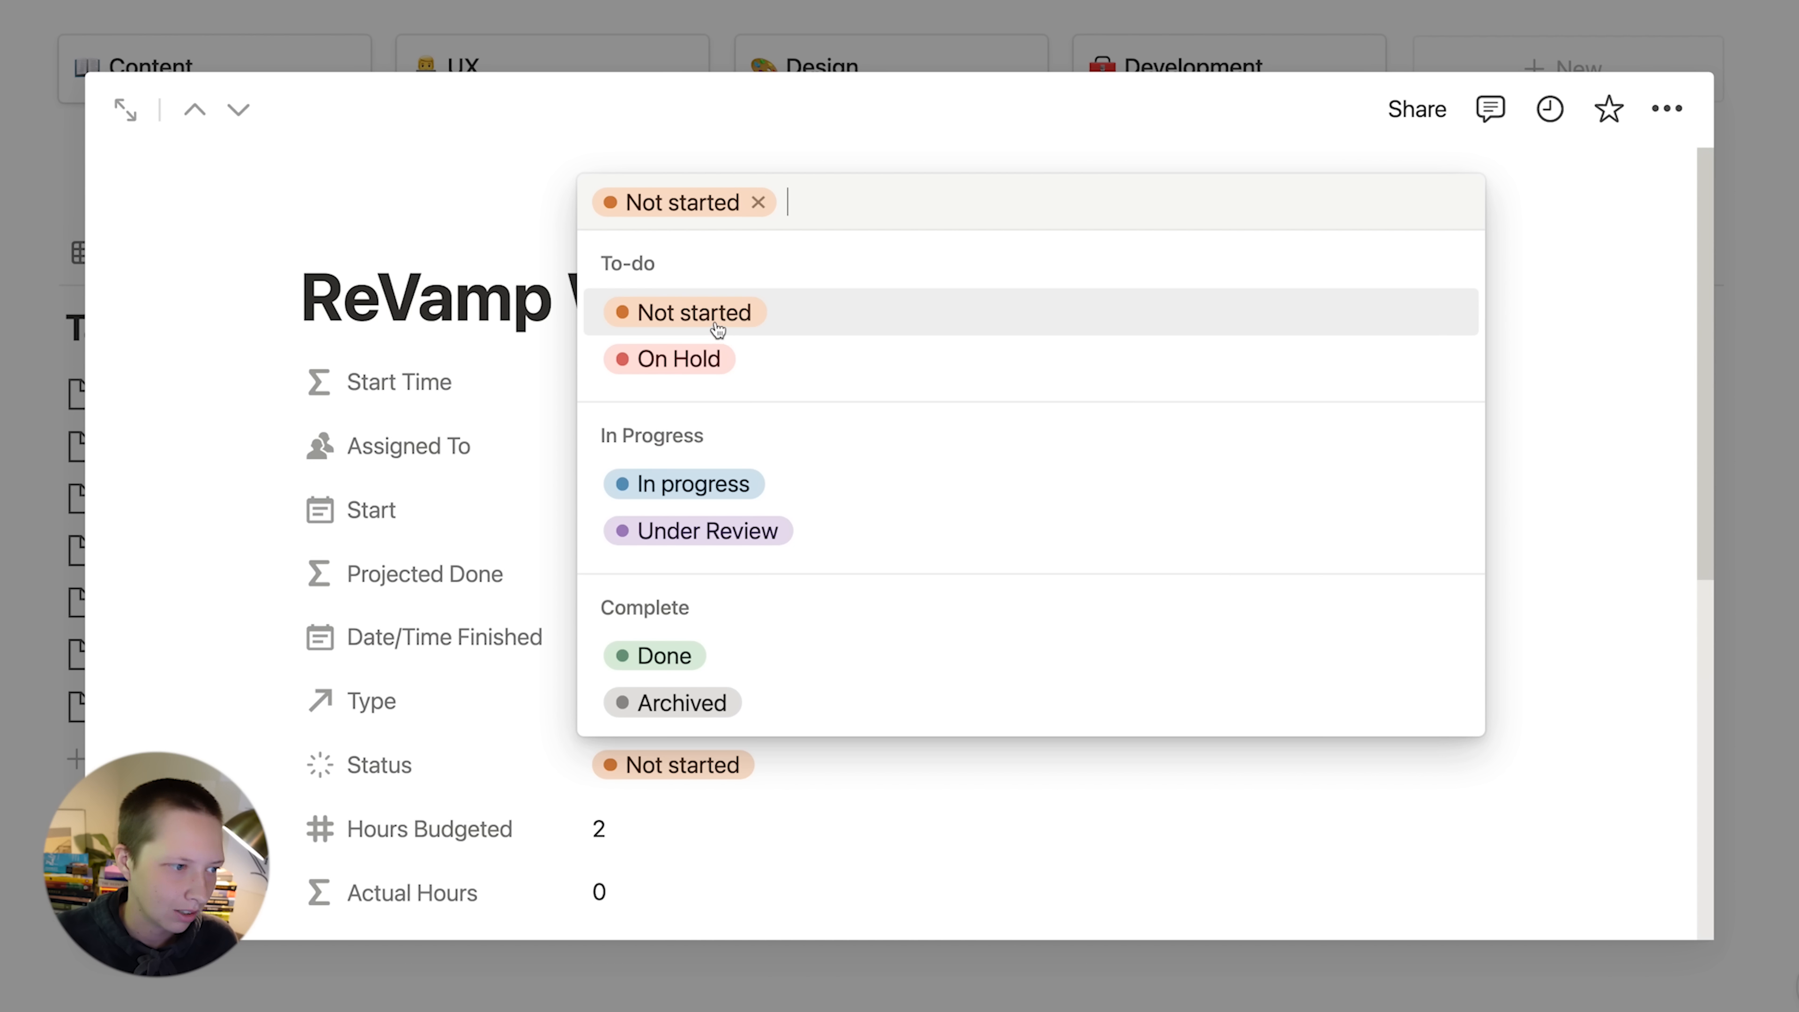
click(73, 578)
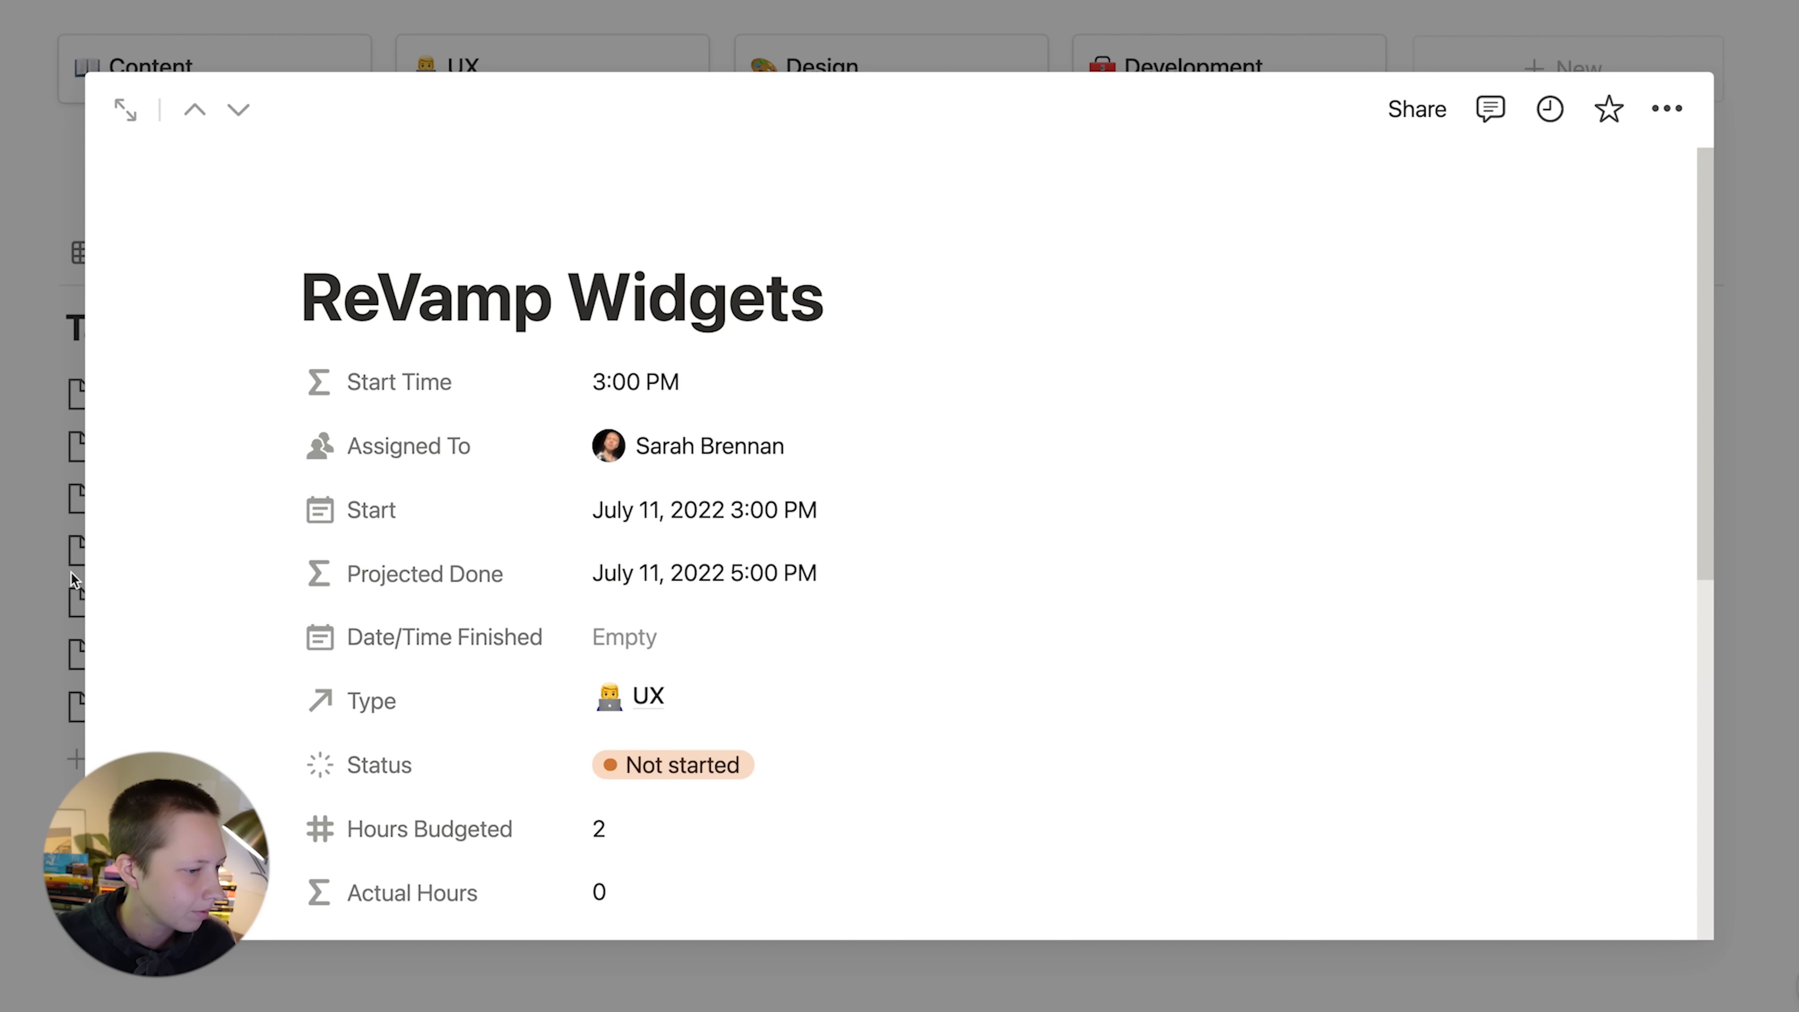
click(3, 565)
- Rename the current list view as Checklist
click(503, 253)
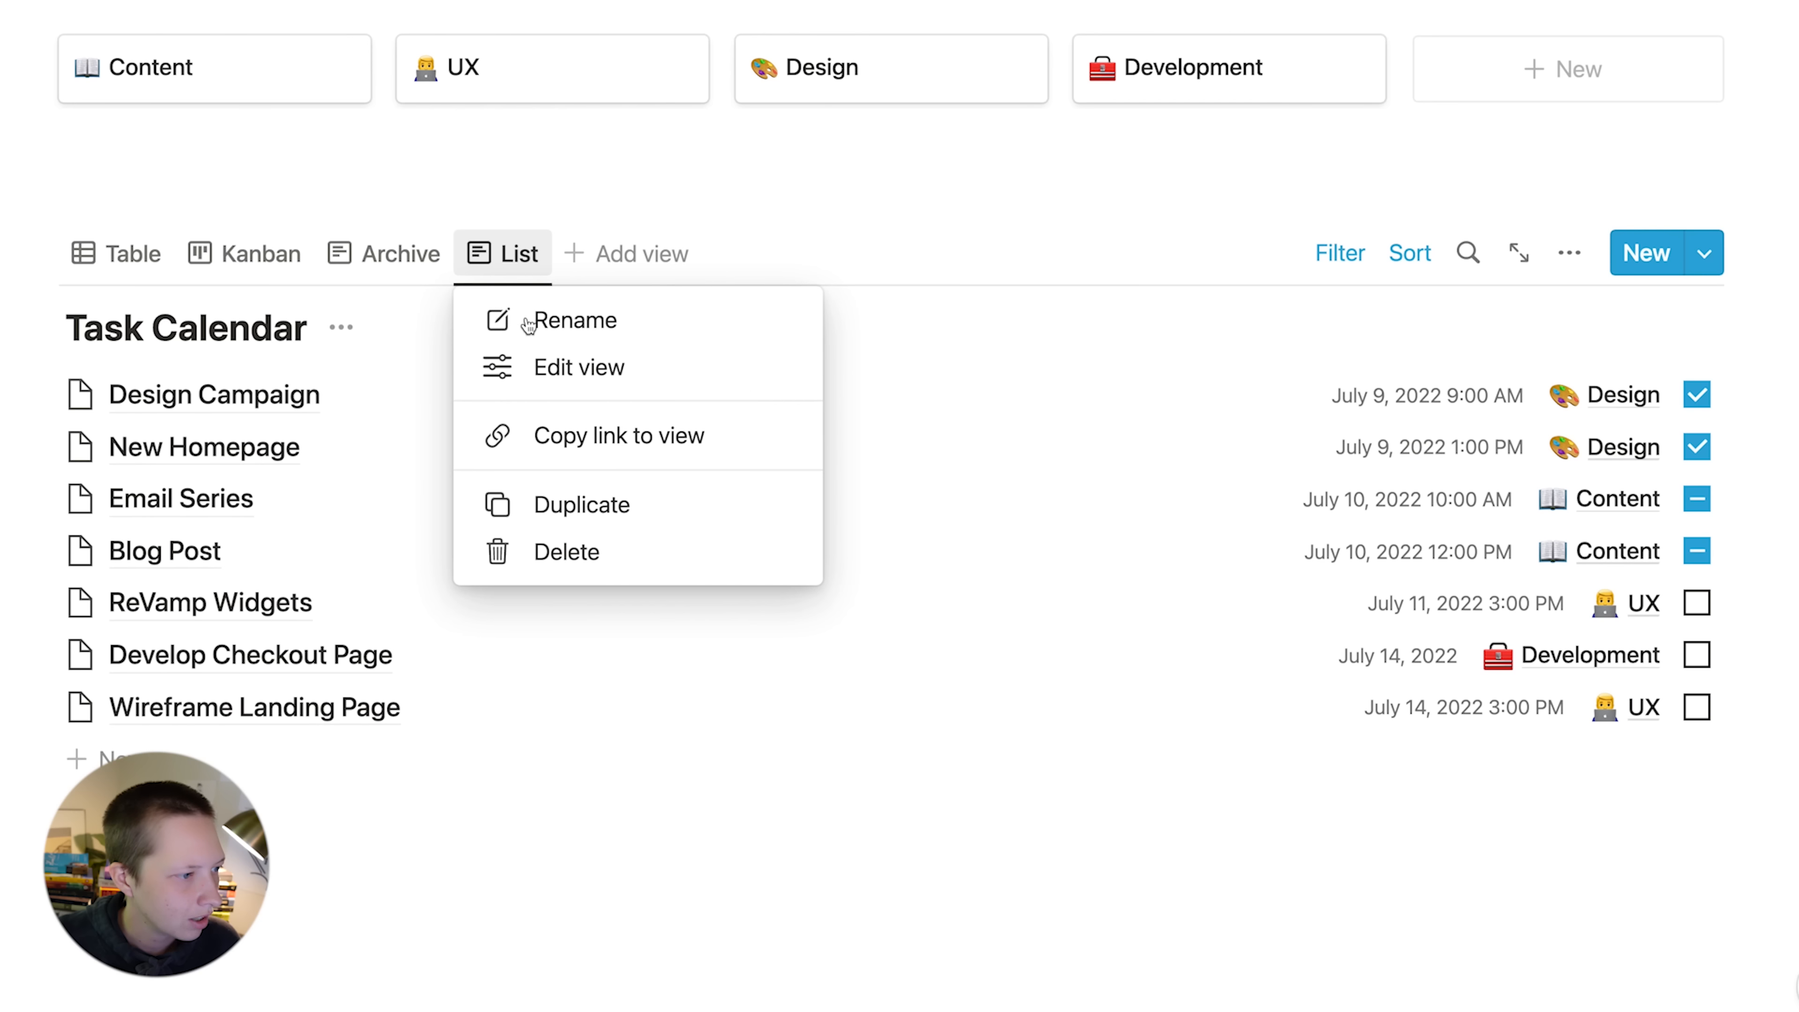
click(526, 318)
text(Checklist)
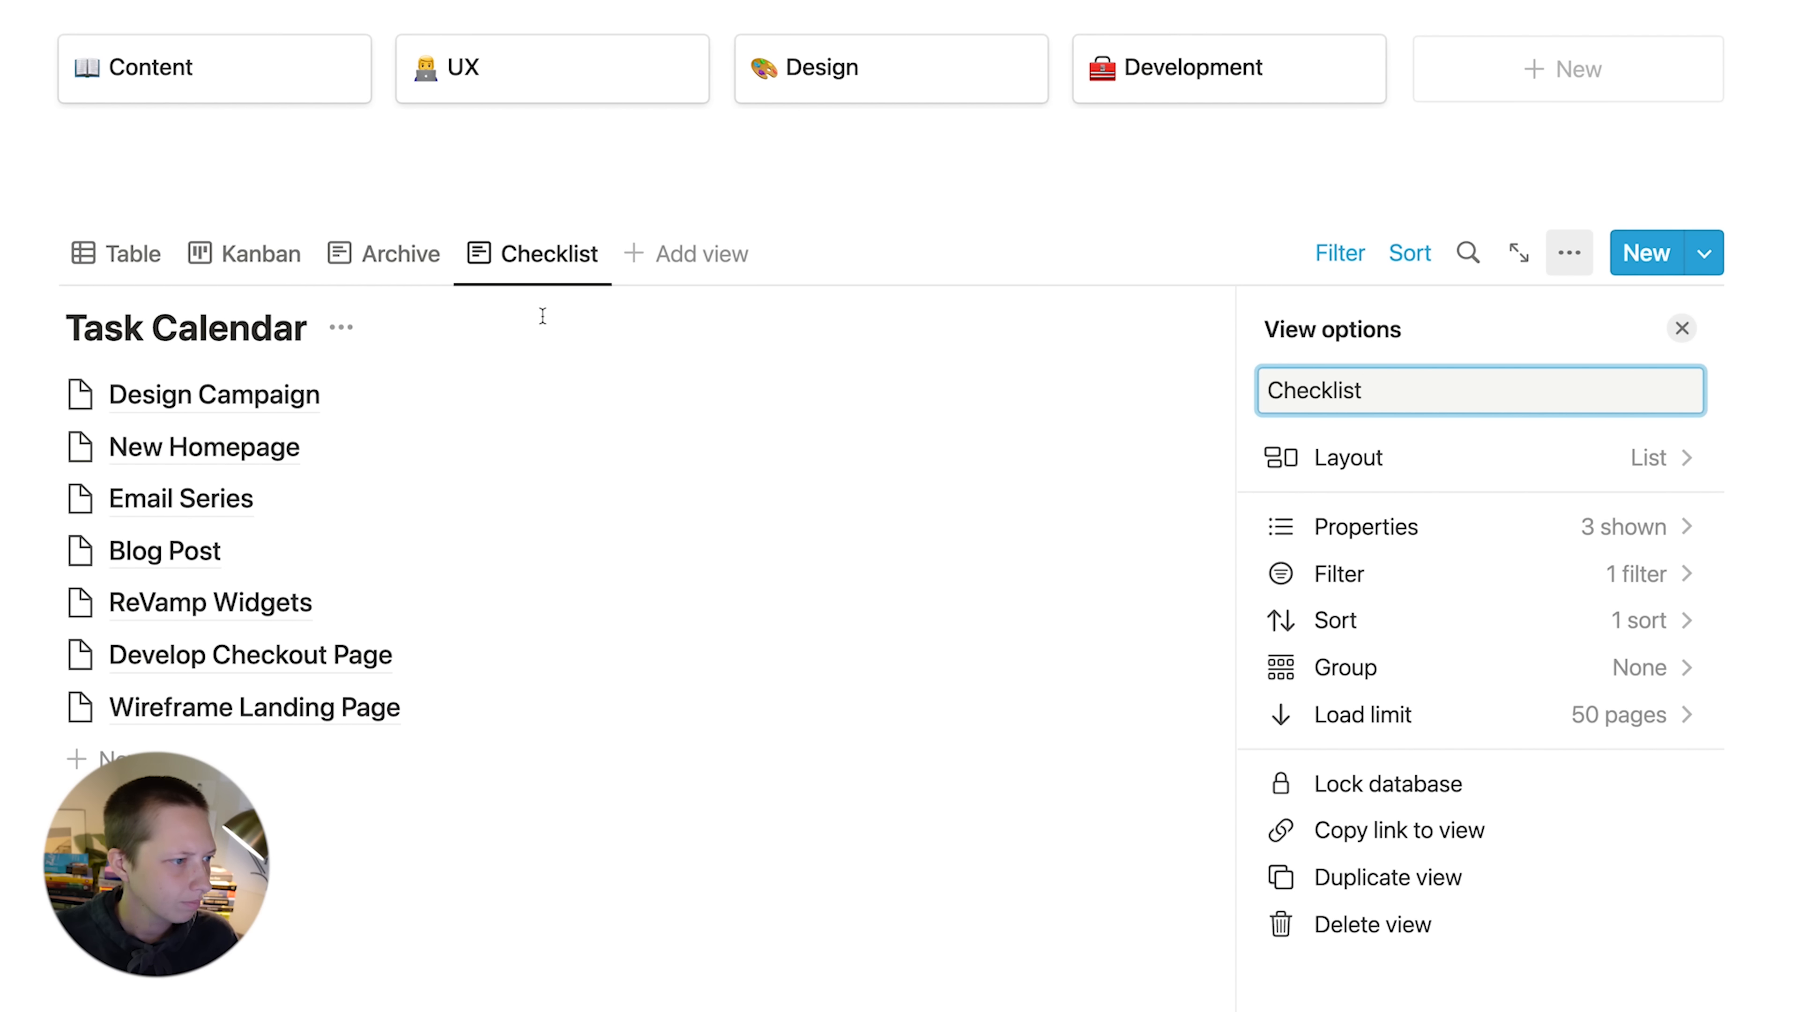
click(802, 205)
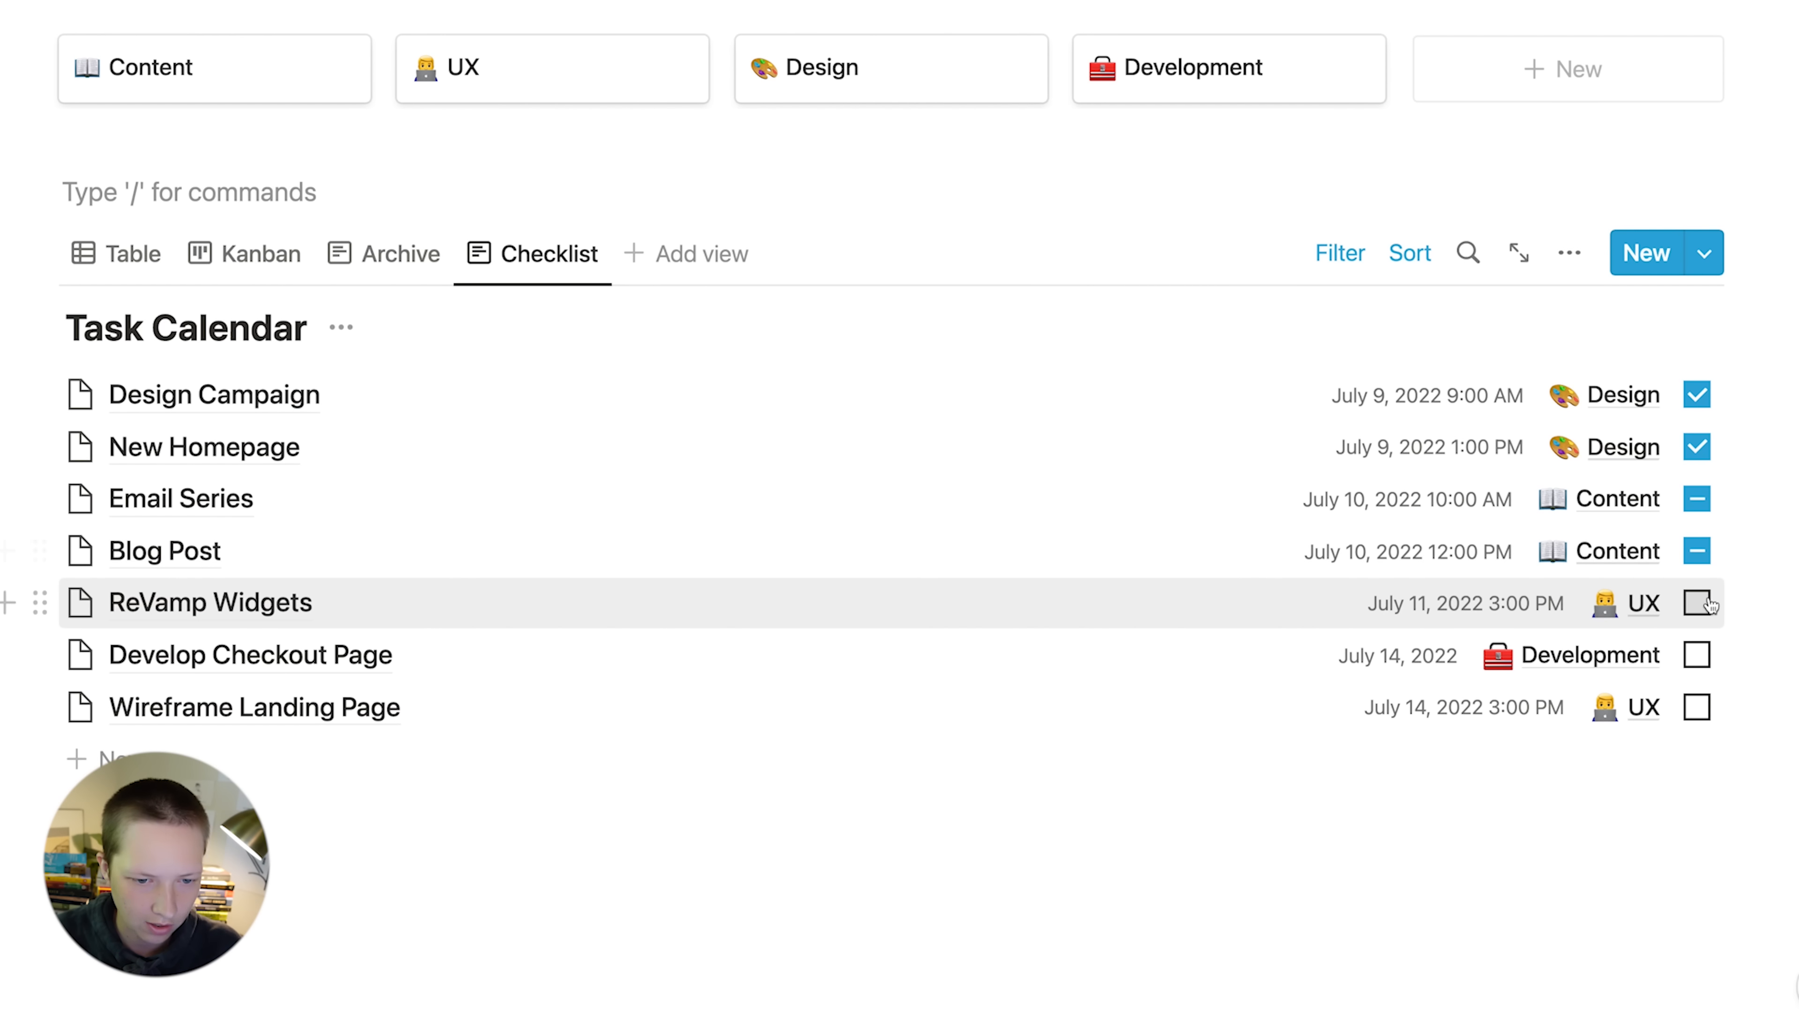
- Mark the ReVamp Widgets task as done through its checkbox and open its Date/Time Finished value for editing
click(1698, 603)
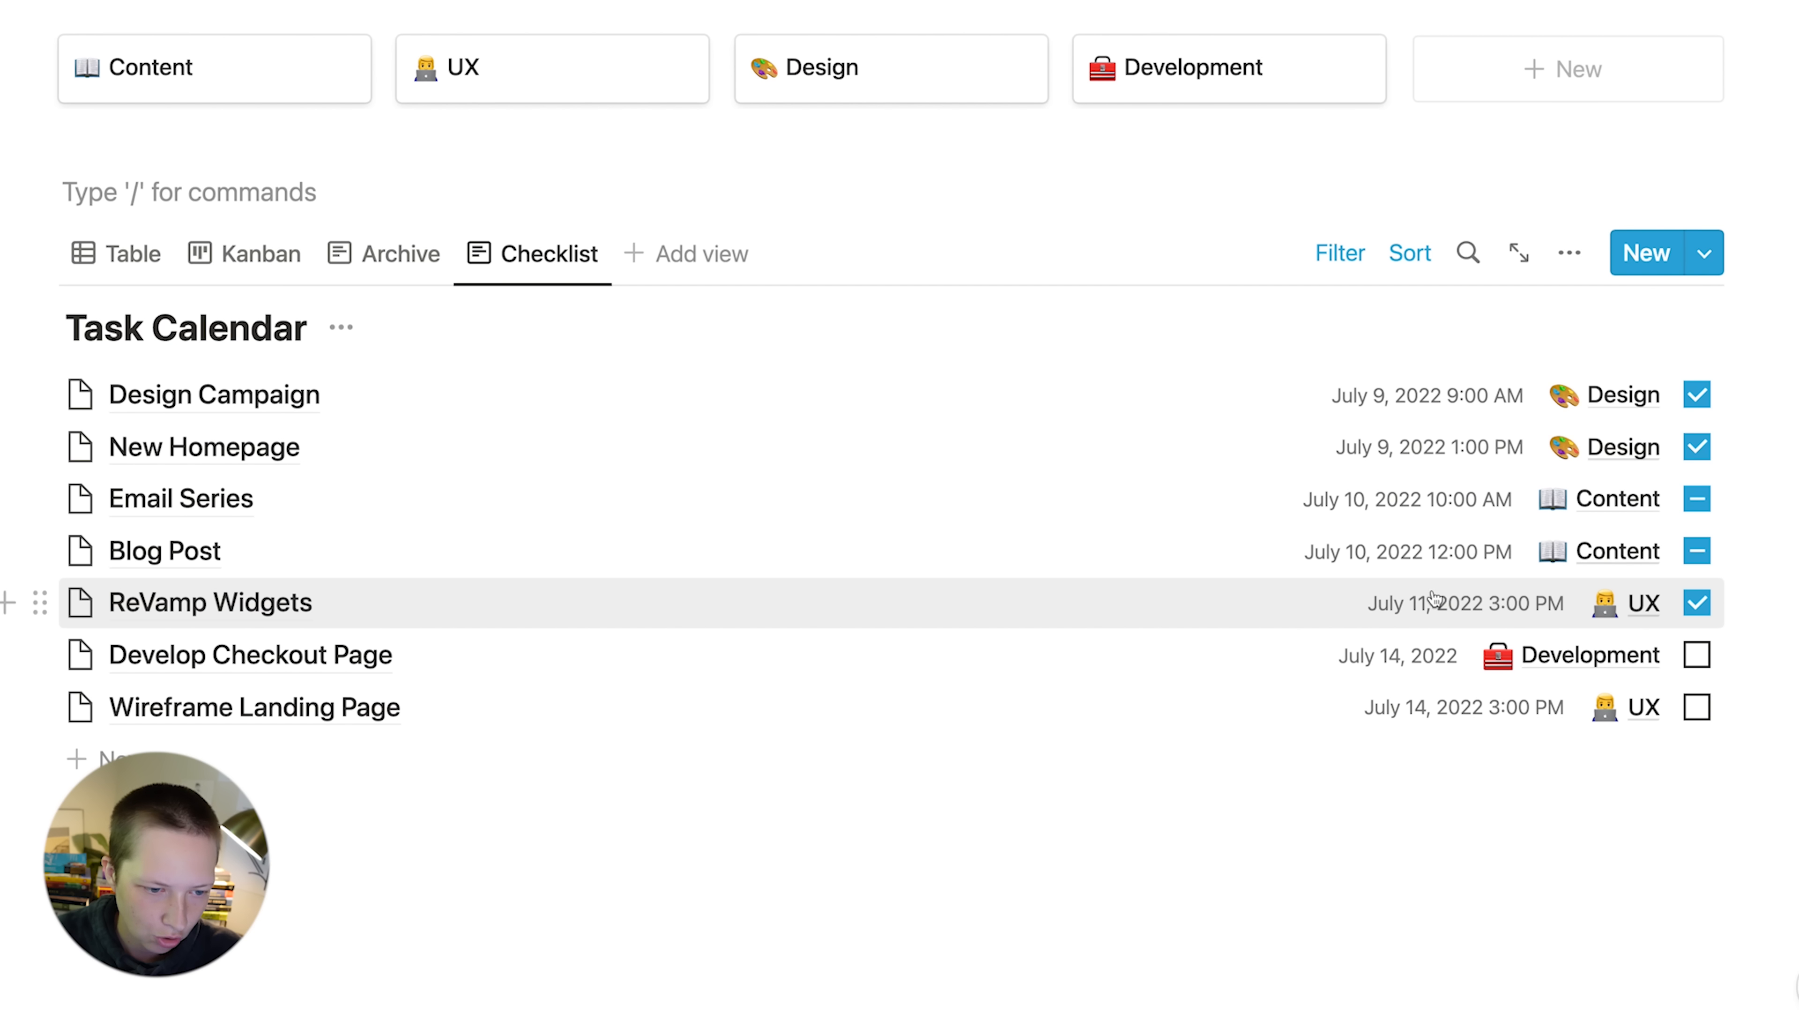
click(981, 606)
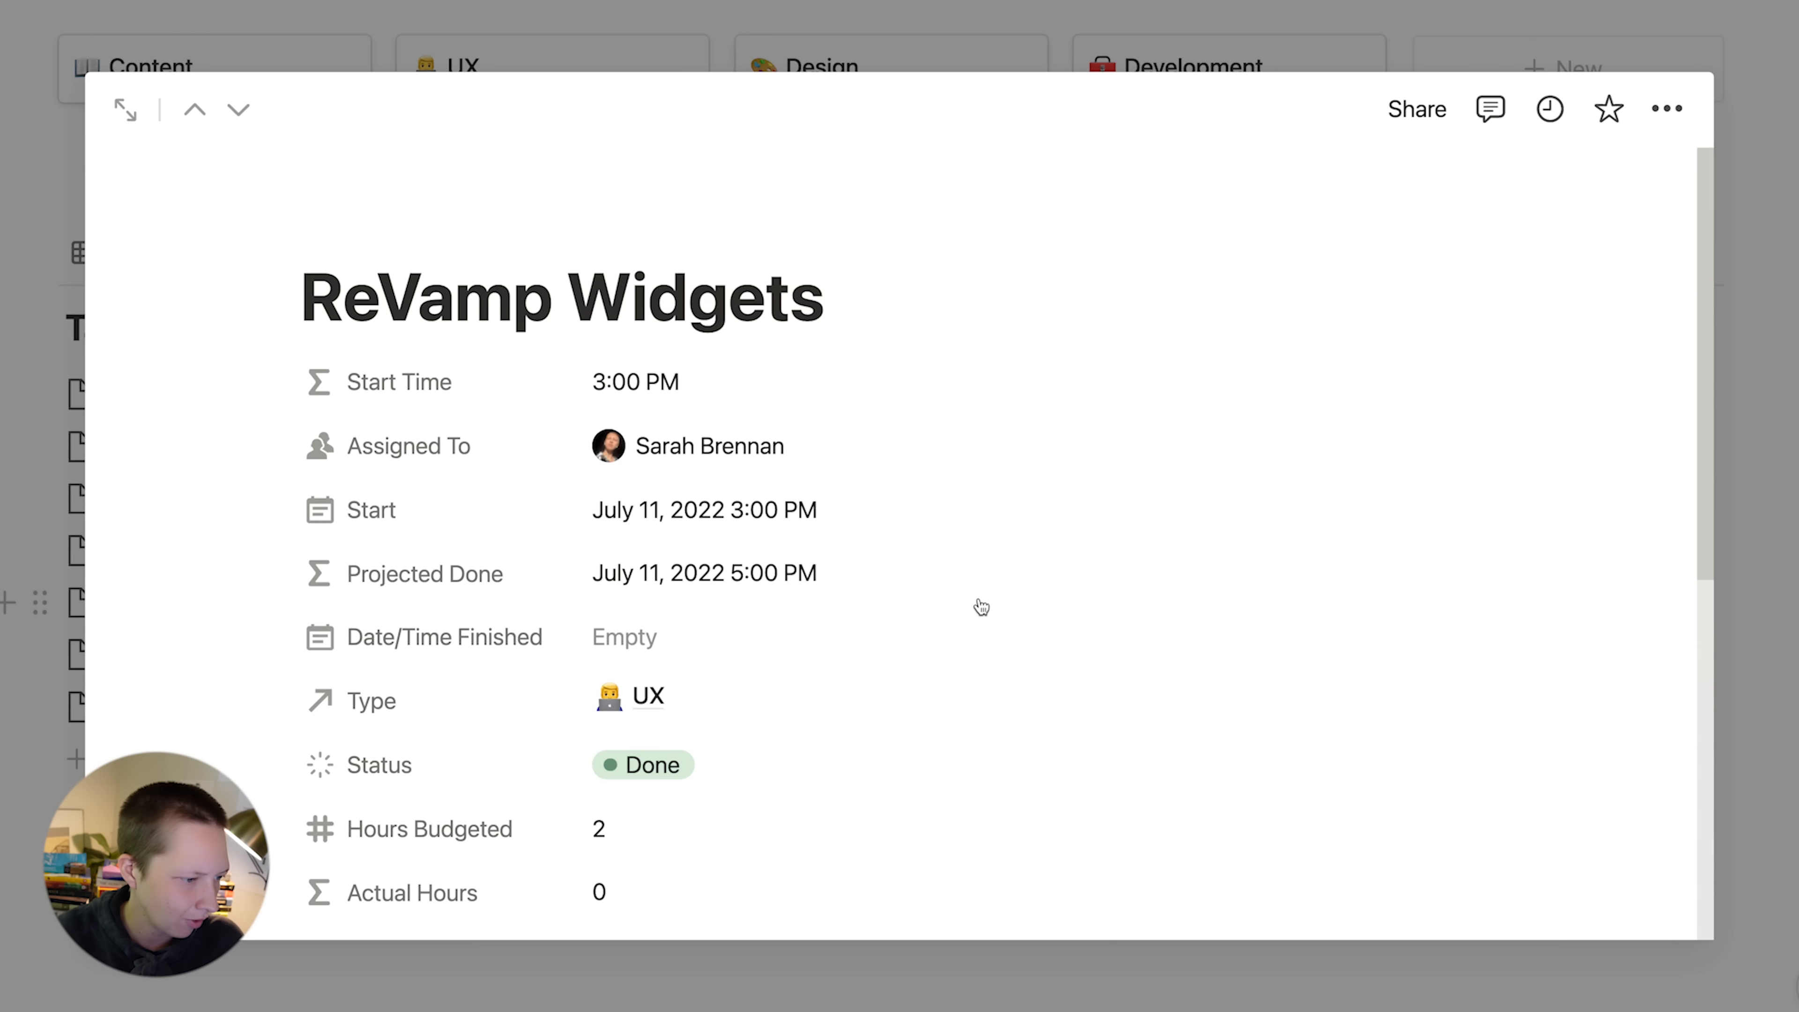
scroll(977, 607, down, 1)
click(638, 633)
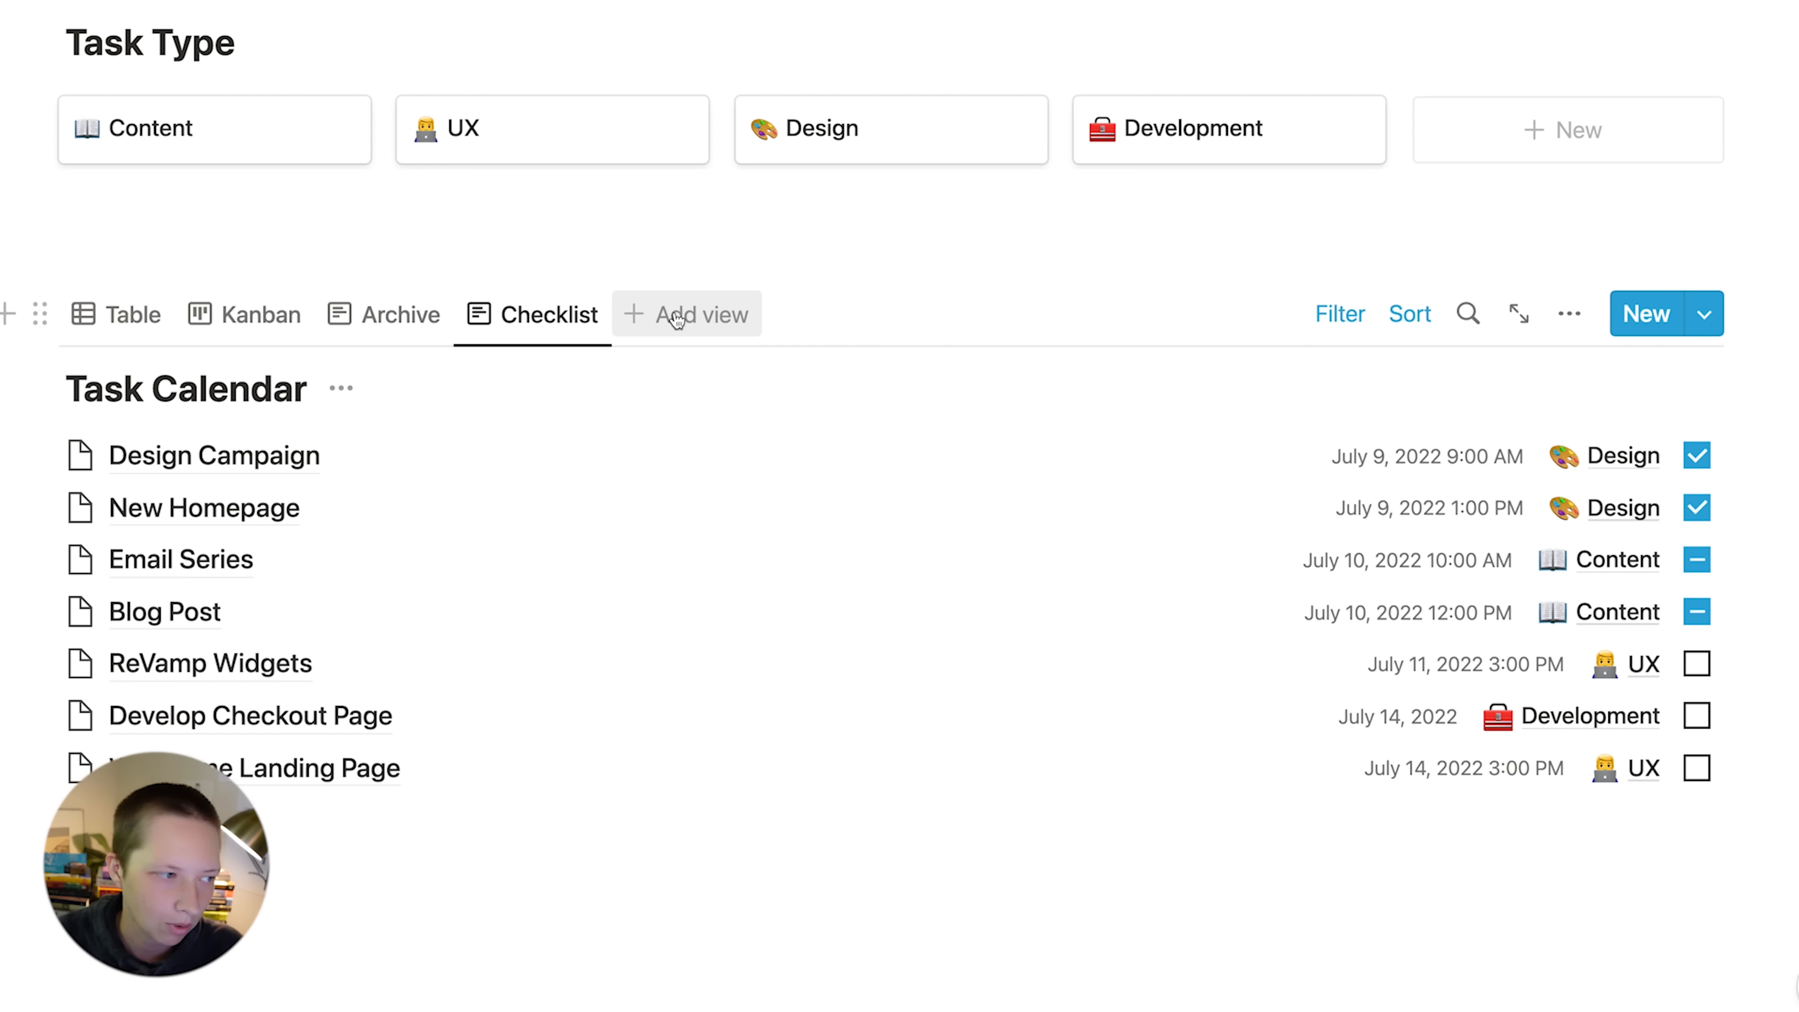
- Add a timeline view named Weekly Timetable to Task Calendar, shown by Start
click(676, 315)
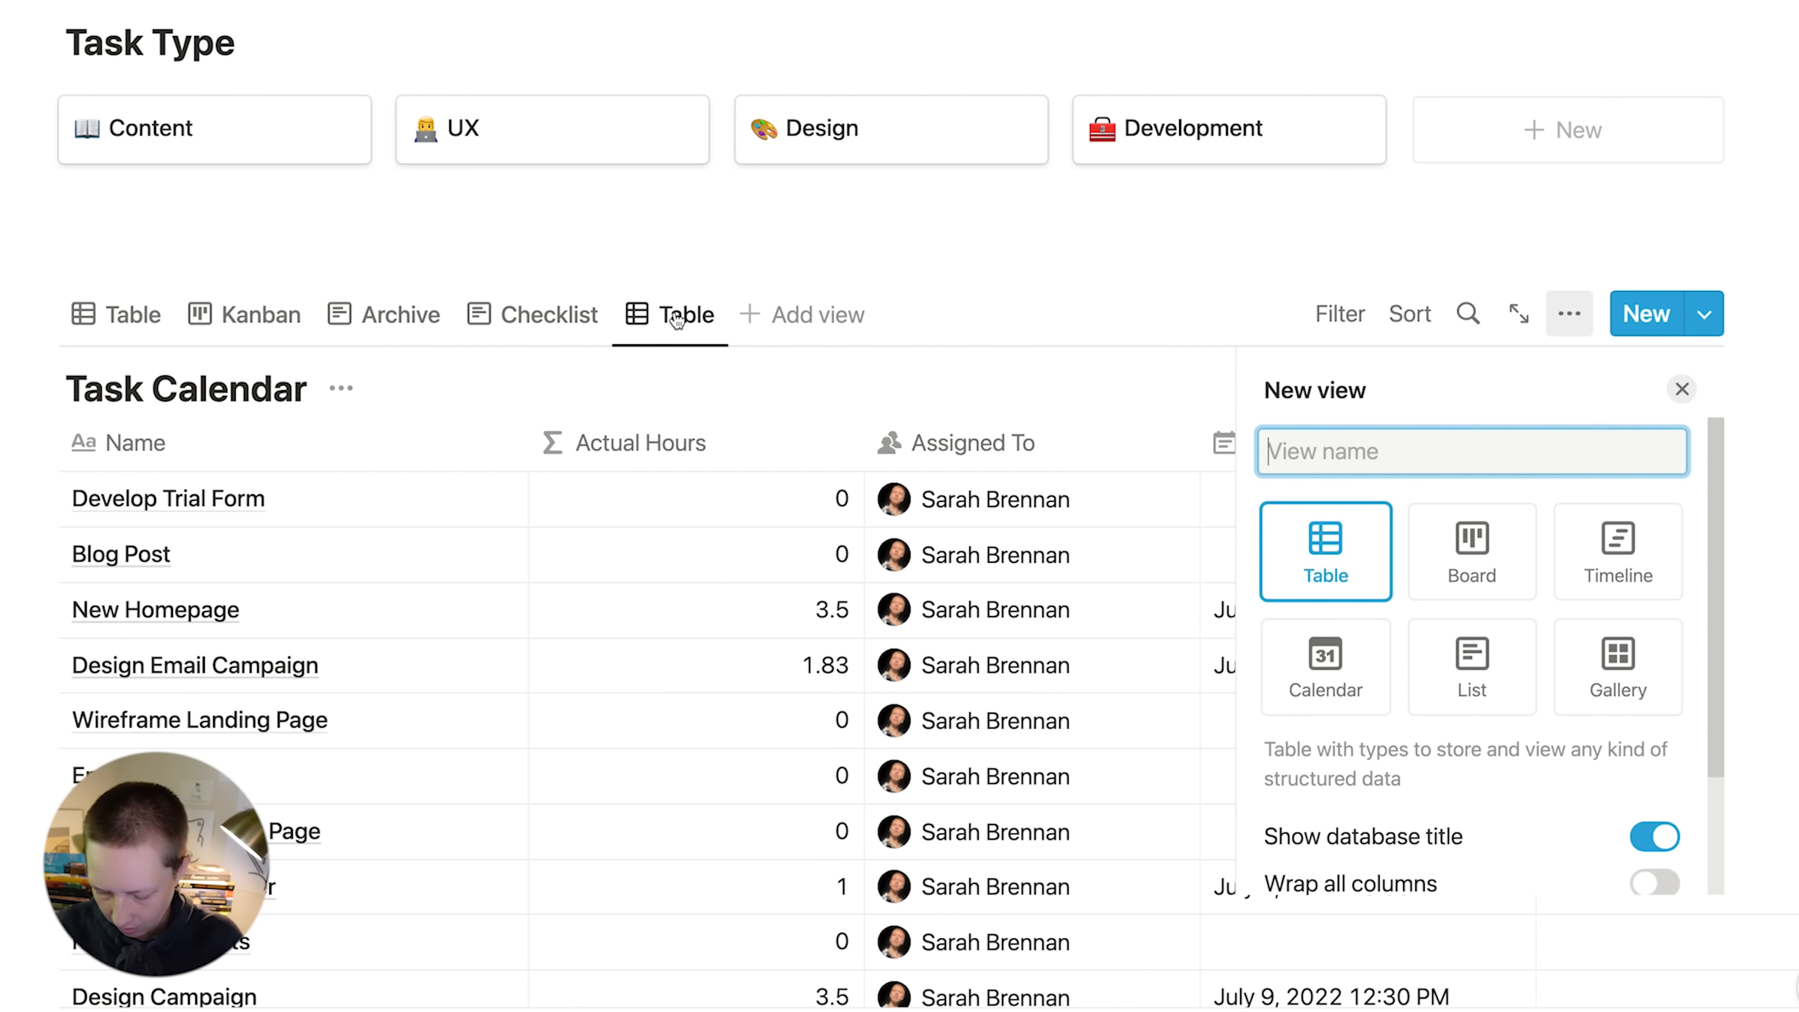
text(Weekly Timetable)
scroll(1651, 558, down, 1)
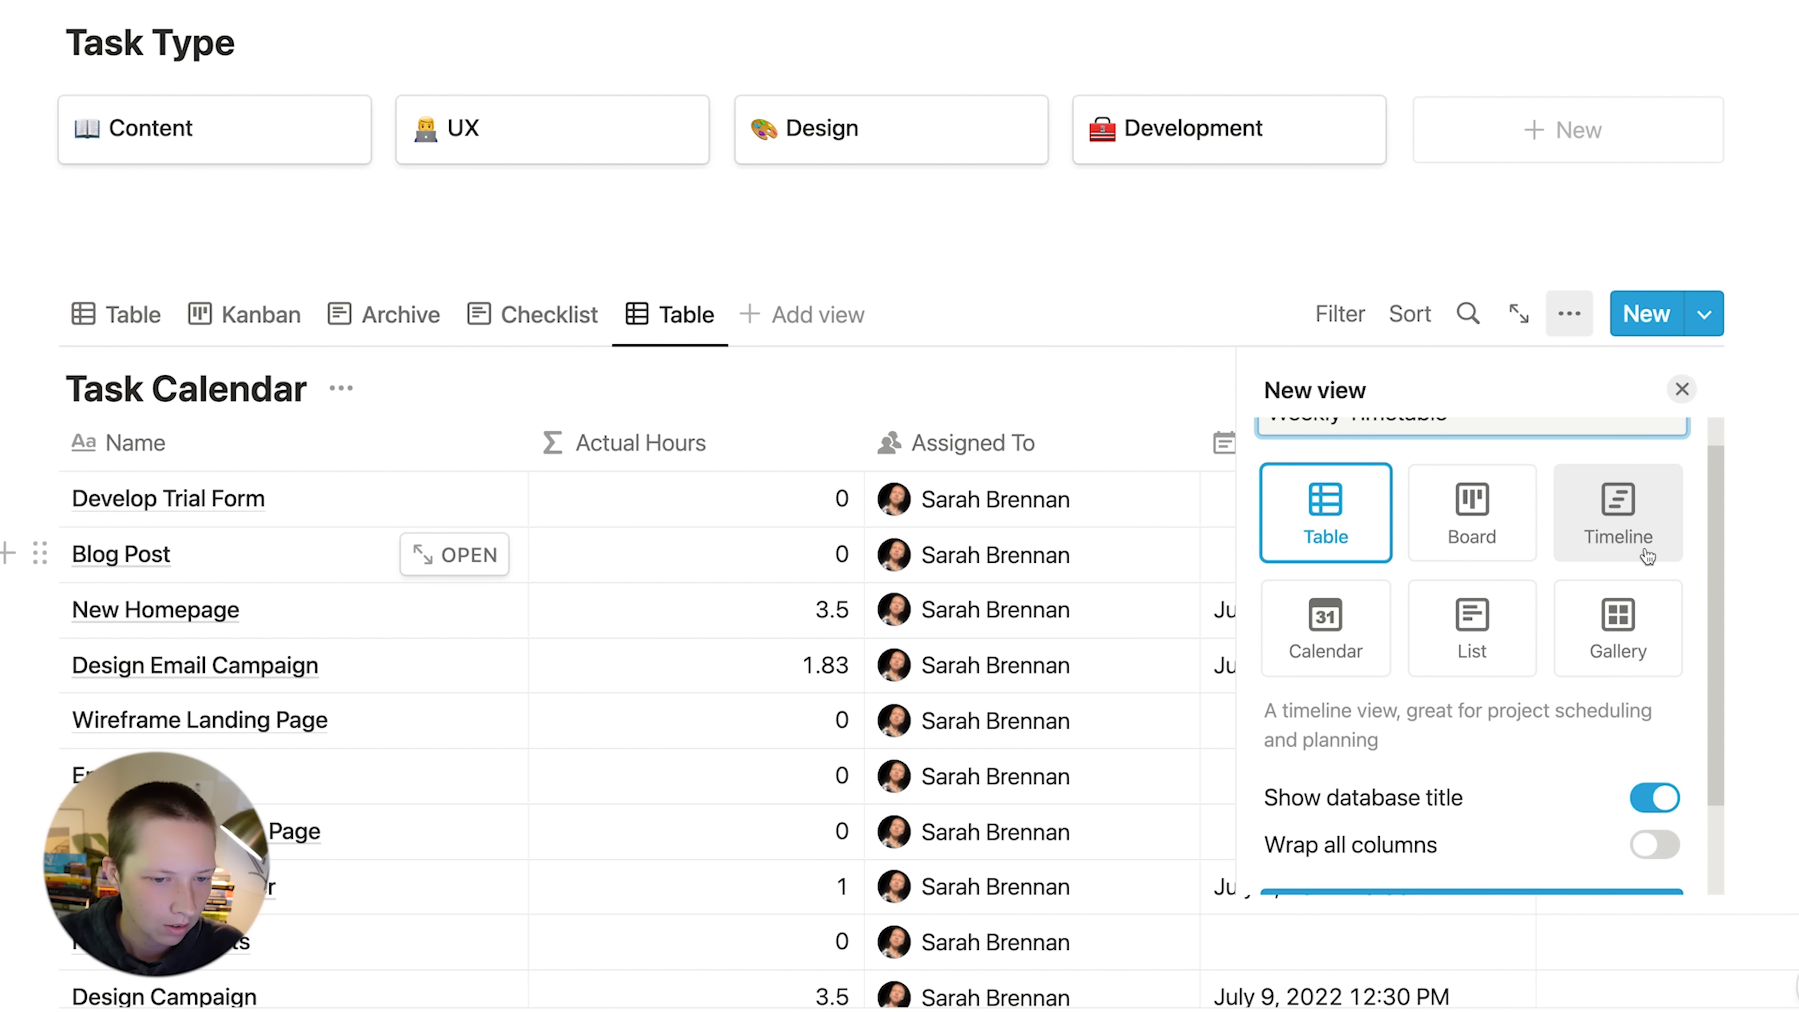
click(1642, 553)
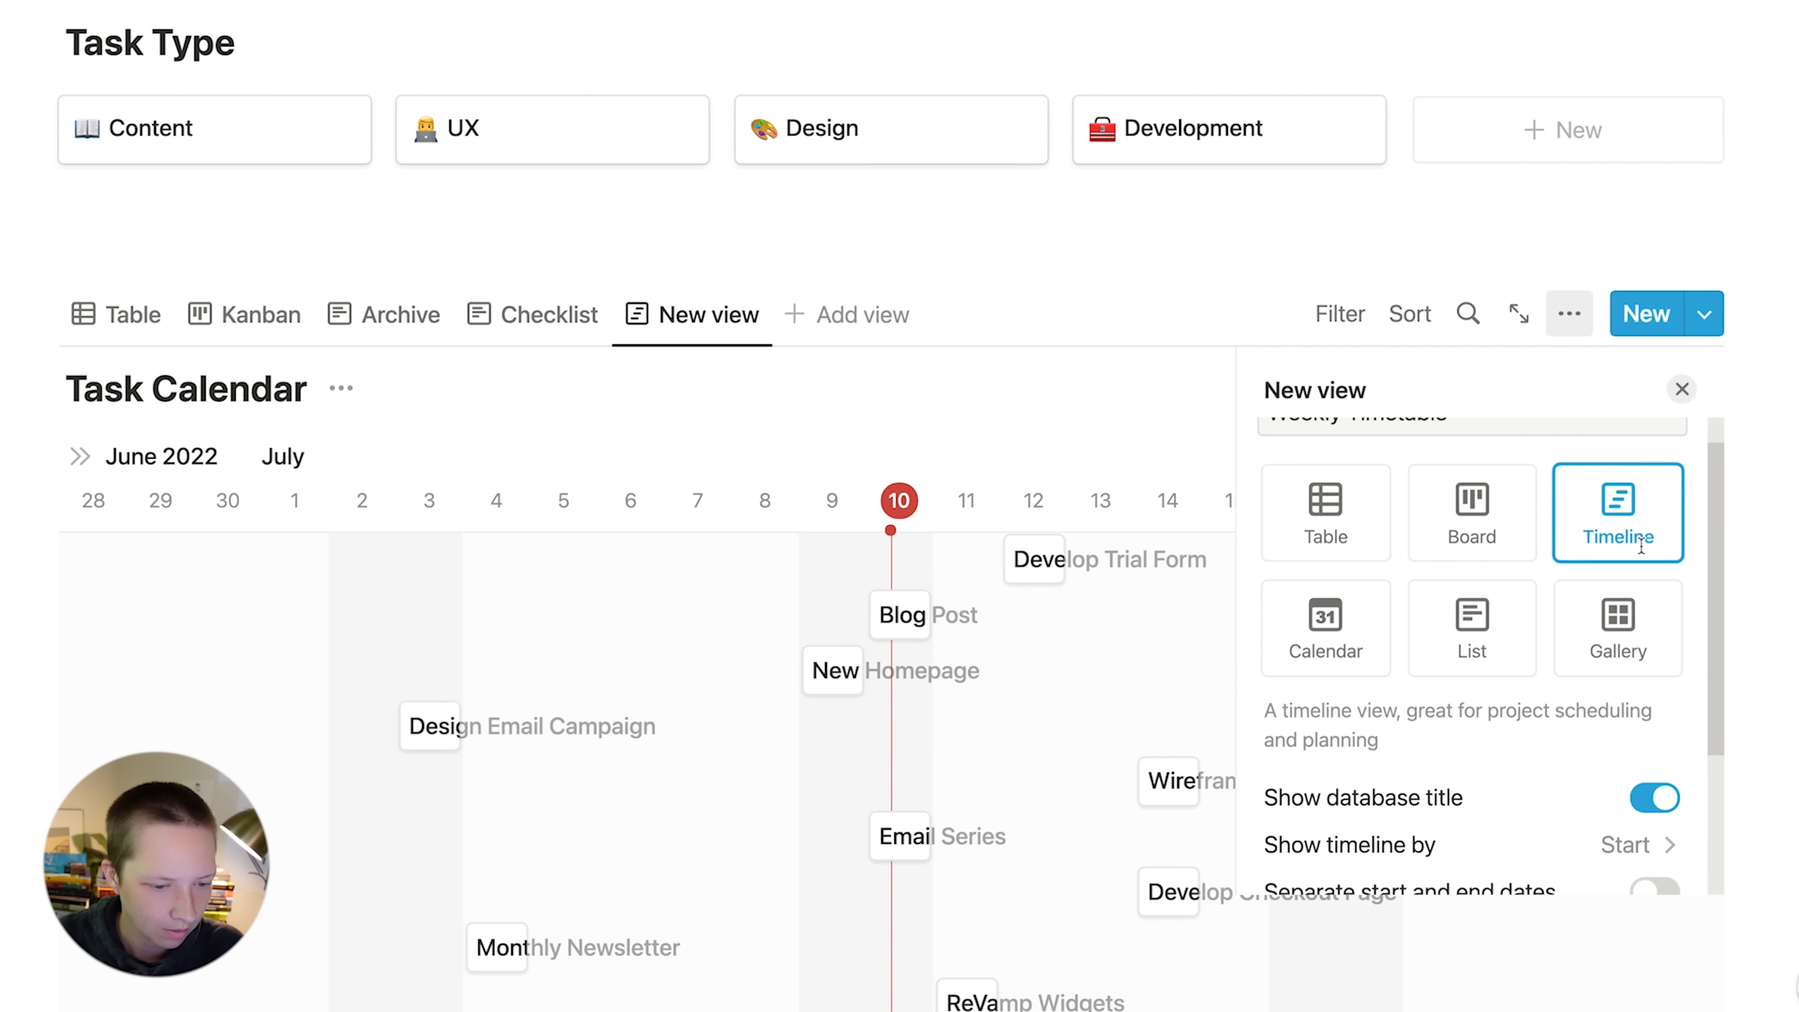
scroll(1642, 548, down, 4)
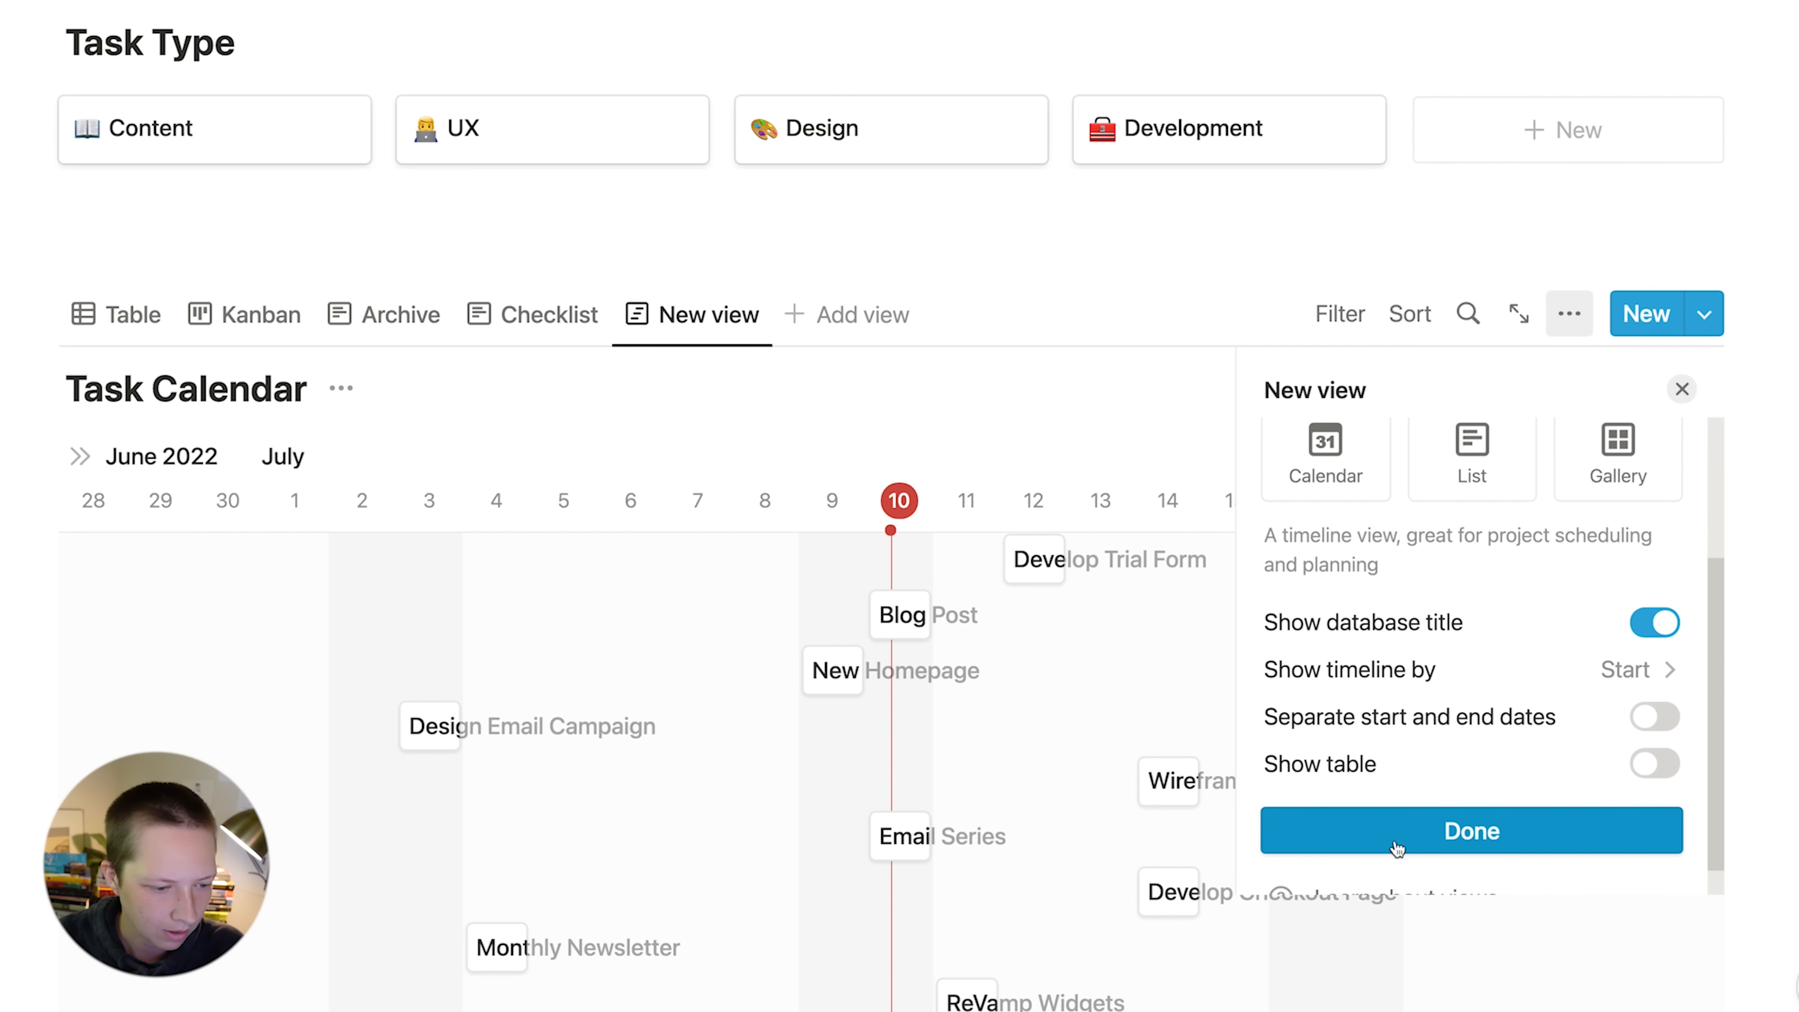
click(1397, 849)
scroll(892, 283, down, 2)
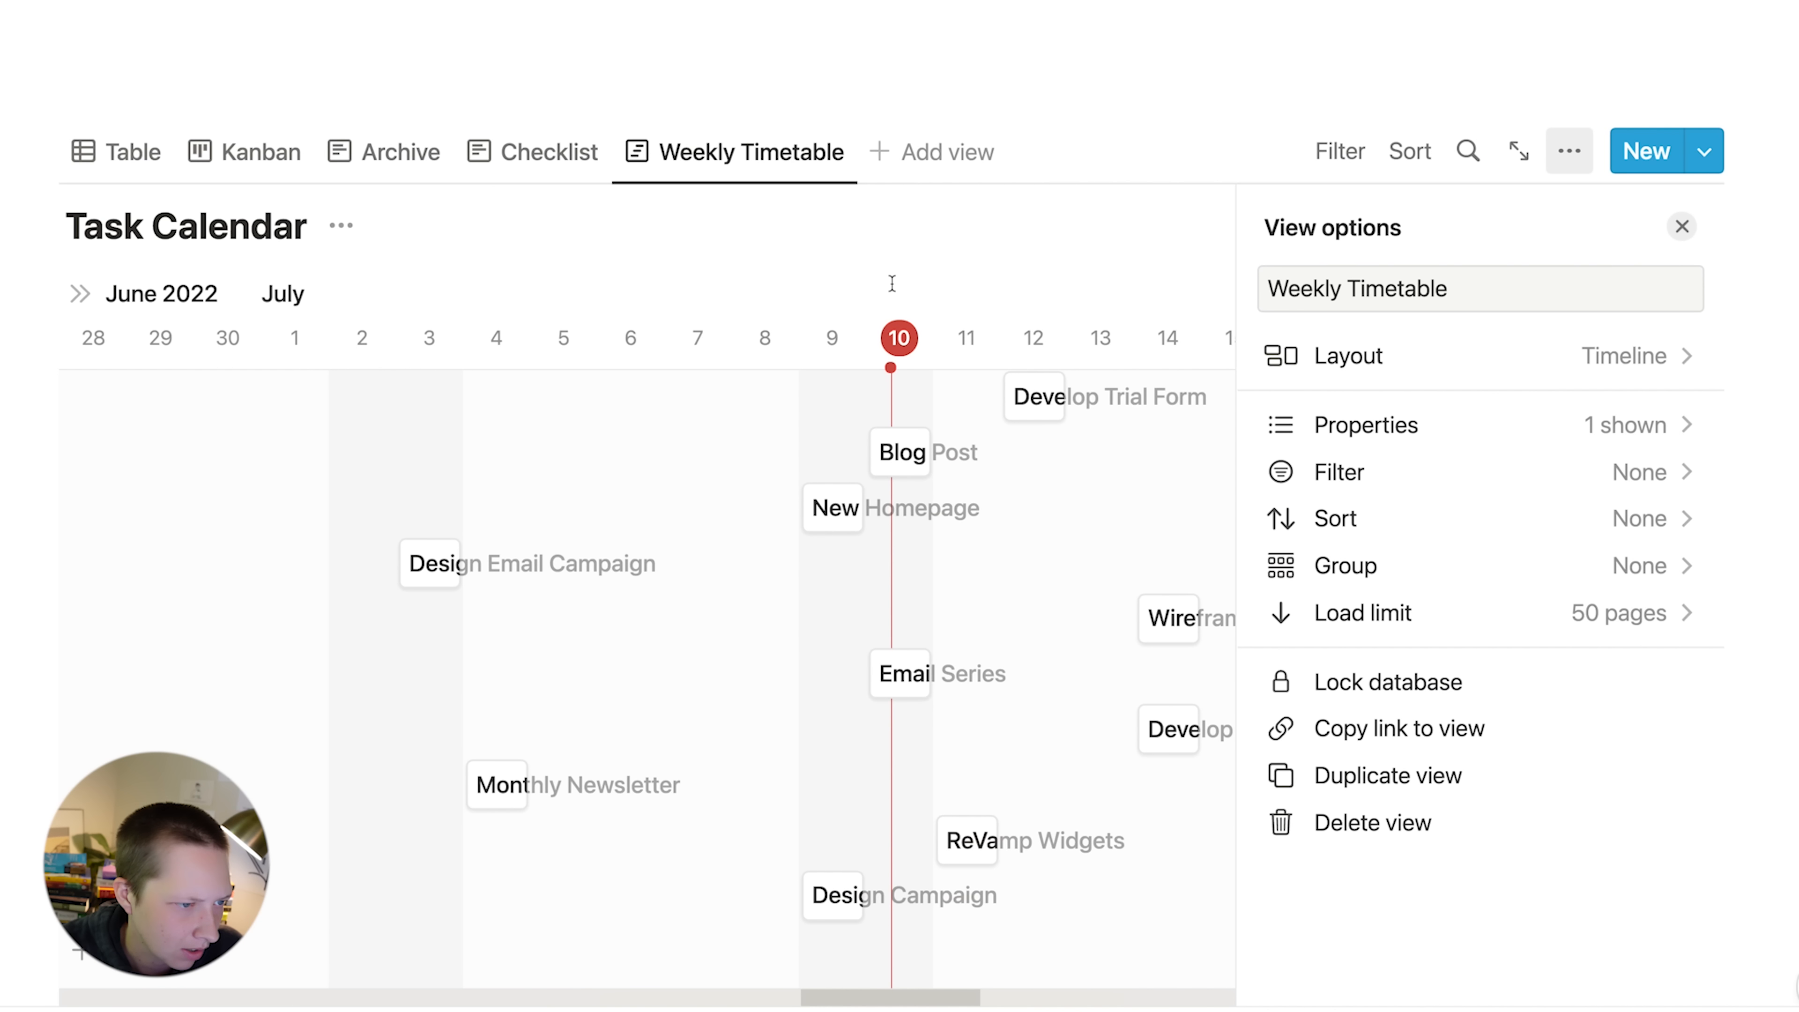
- Open the Blog Post task from the timeline and examine its dates, Status, hours and This Week properties
key(Escape)
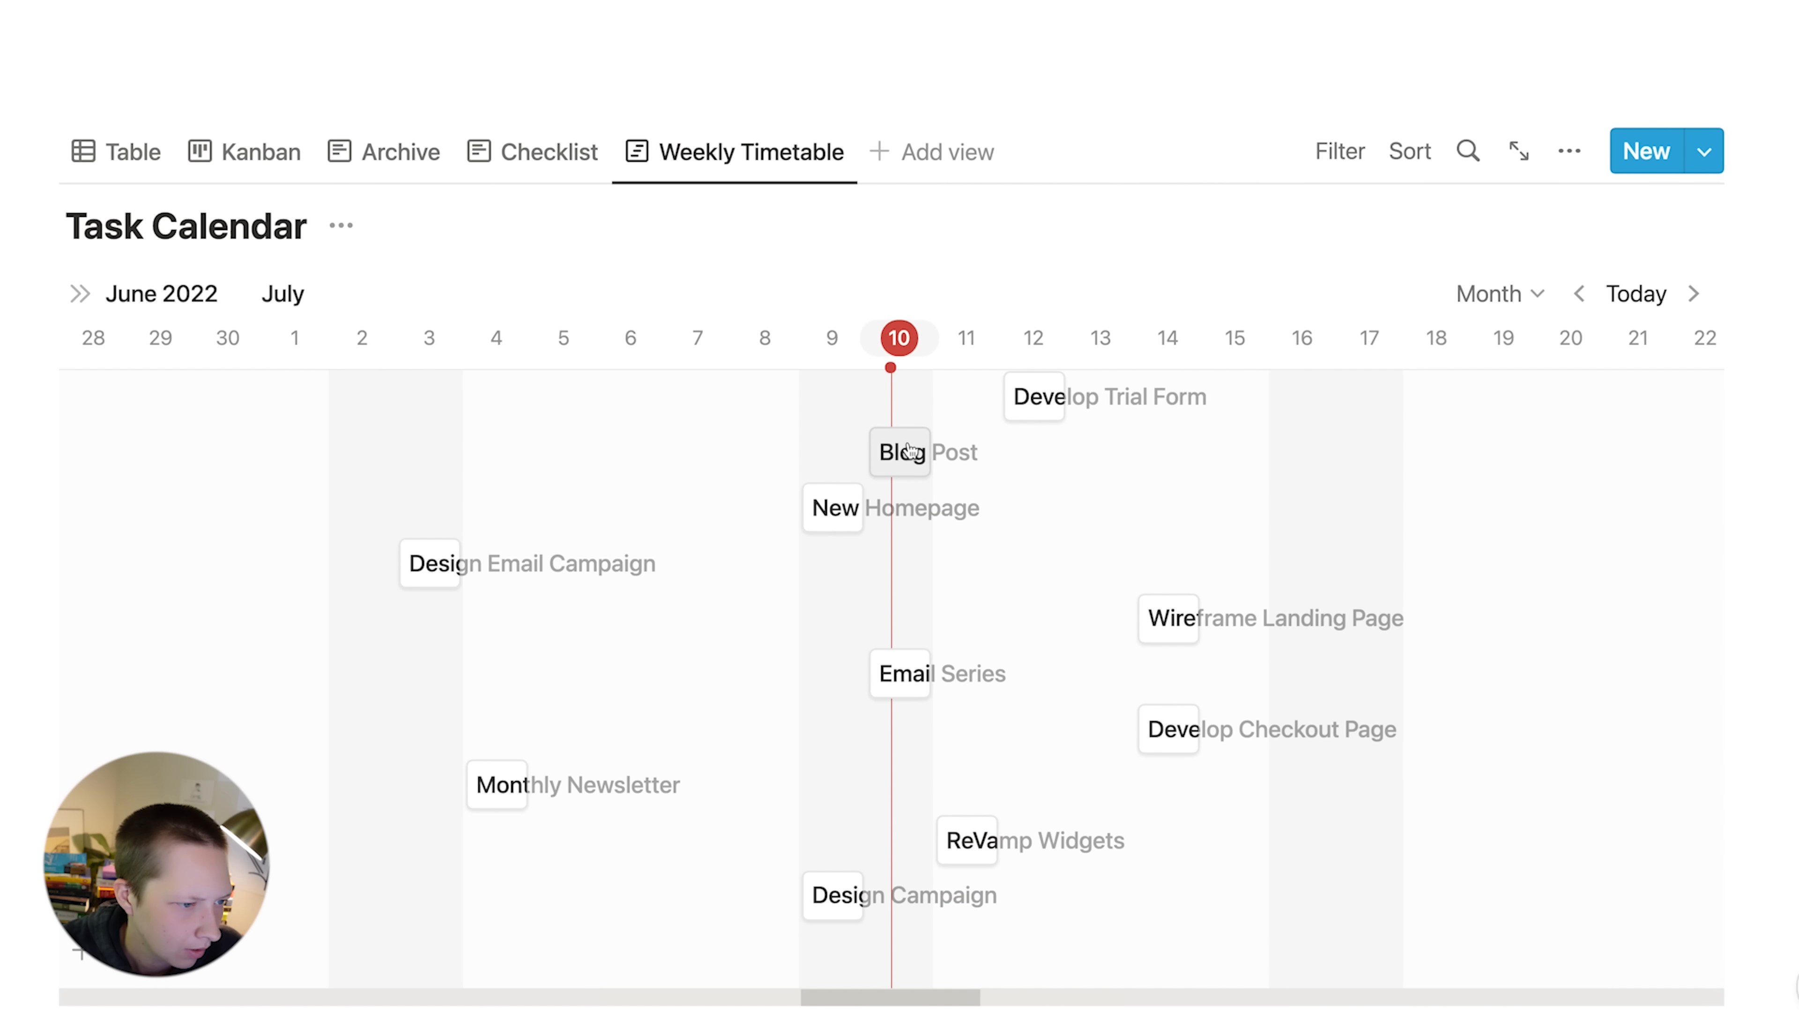
click(896, 451)
scroll(729, 468, down, 2)
scroll(730, 468, down, 3)
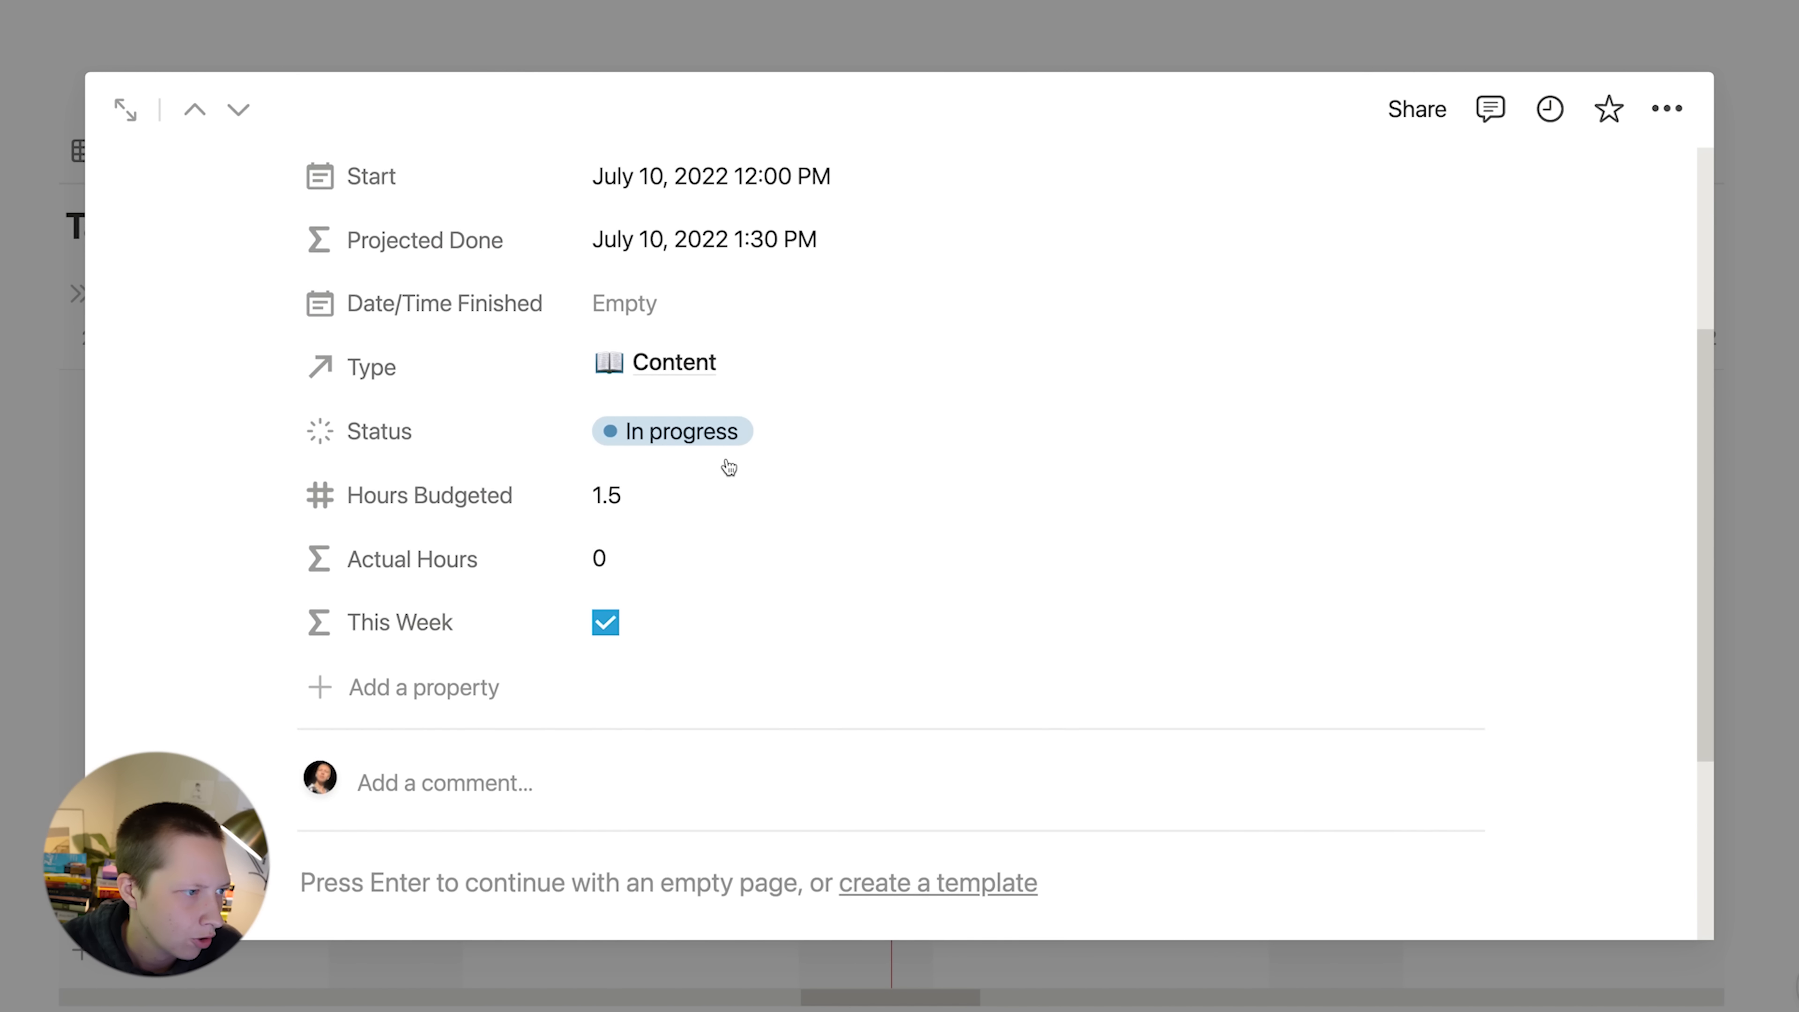
scroll(730, 467, up, 3)
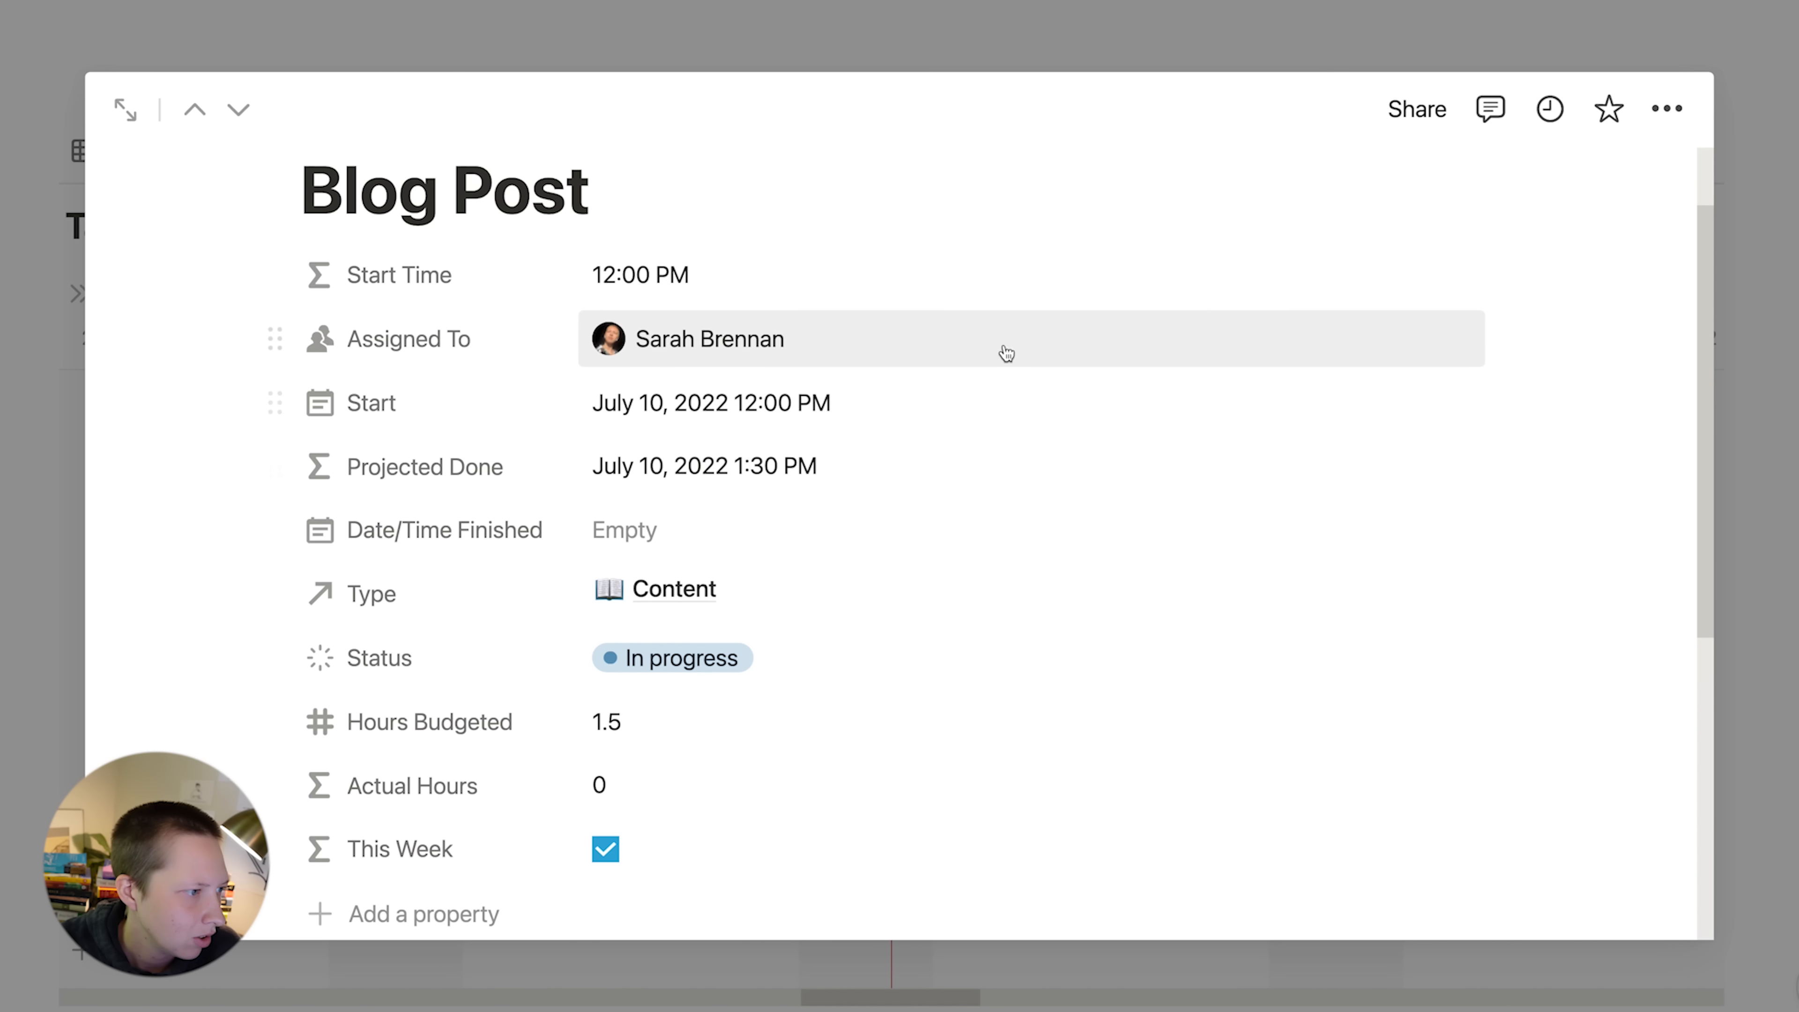
scroll(671, 373, down, 1)
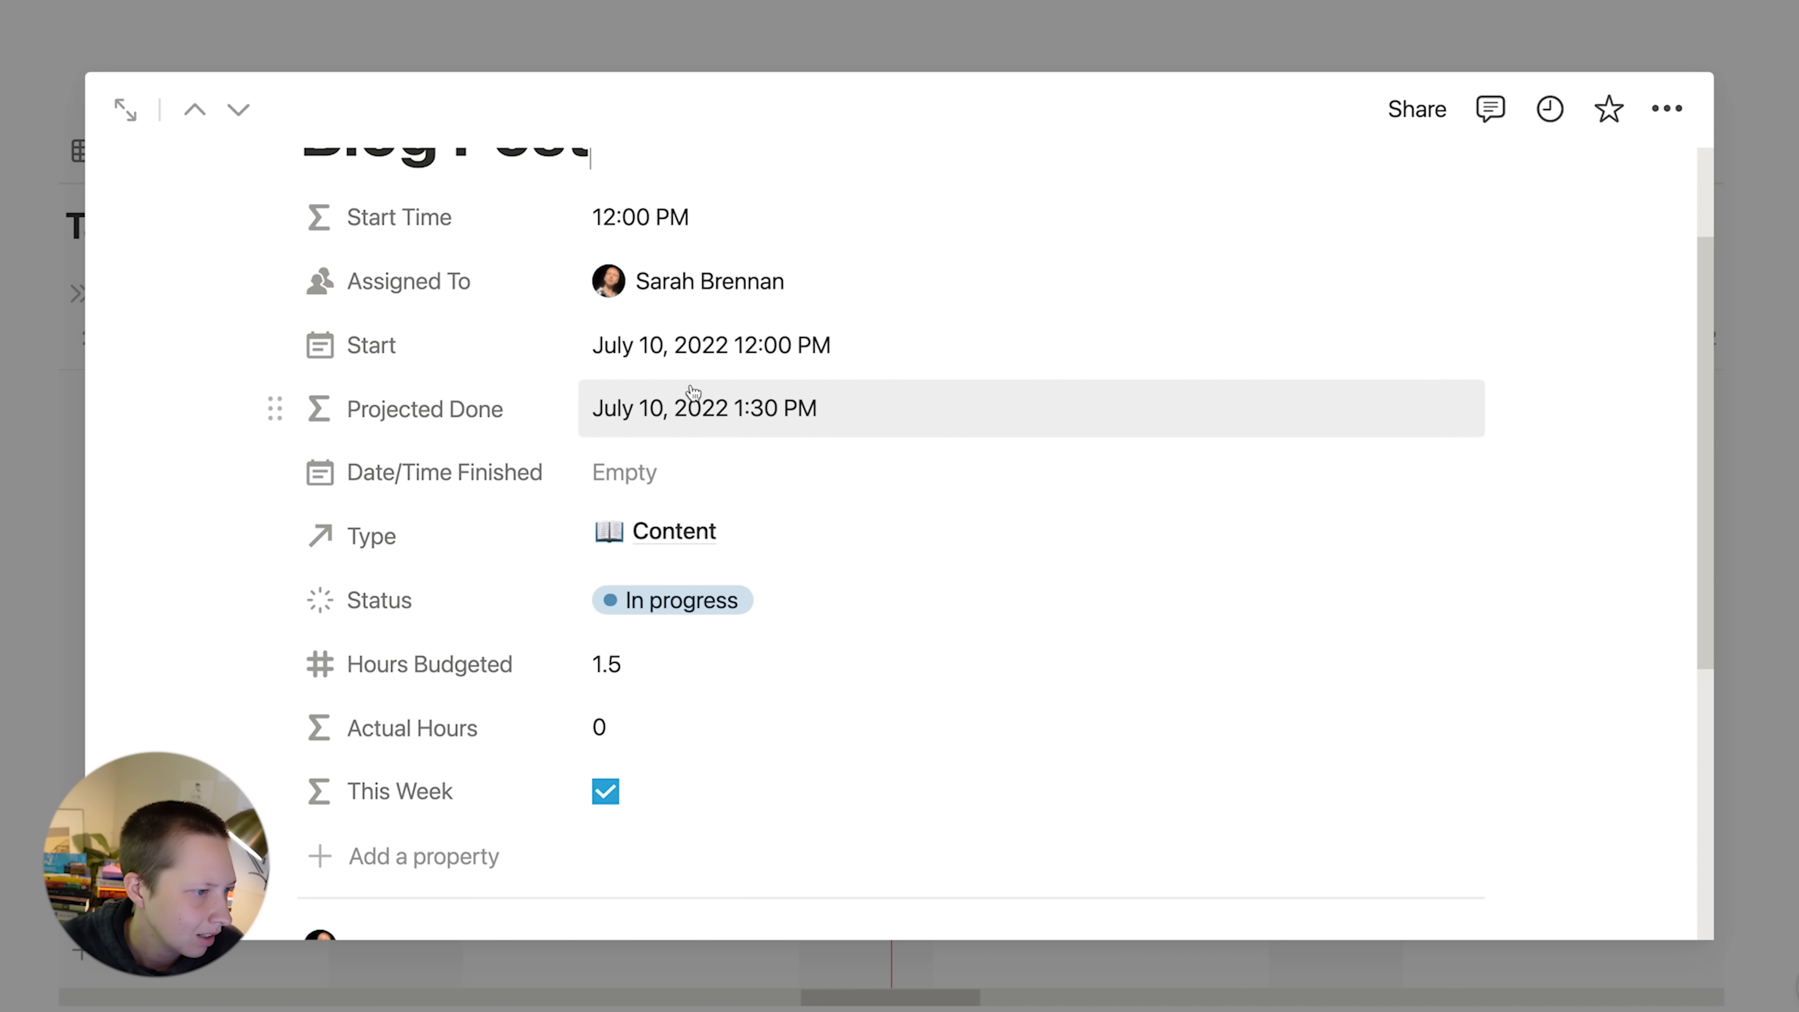
scroll(707, 408, down, 1)
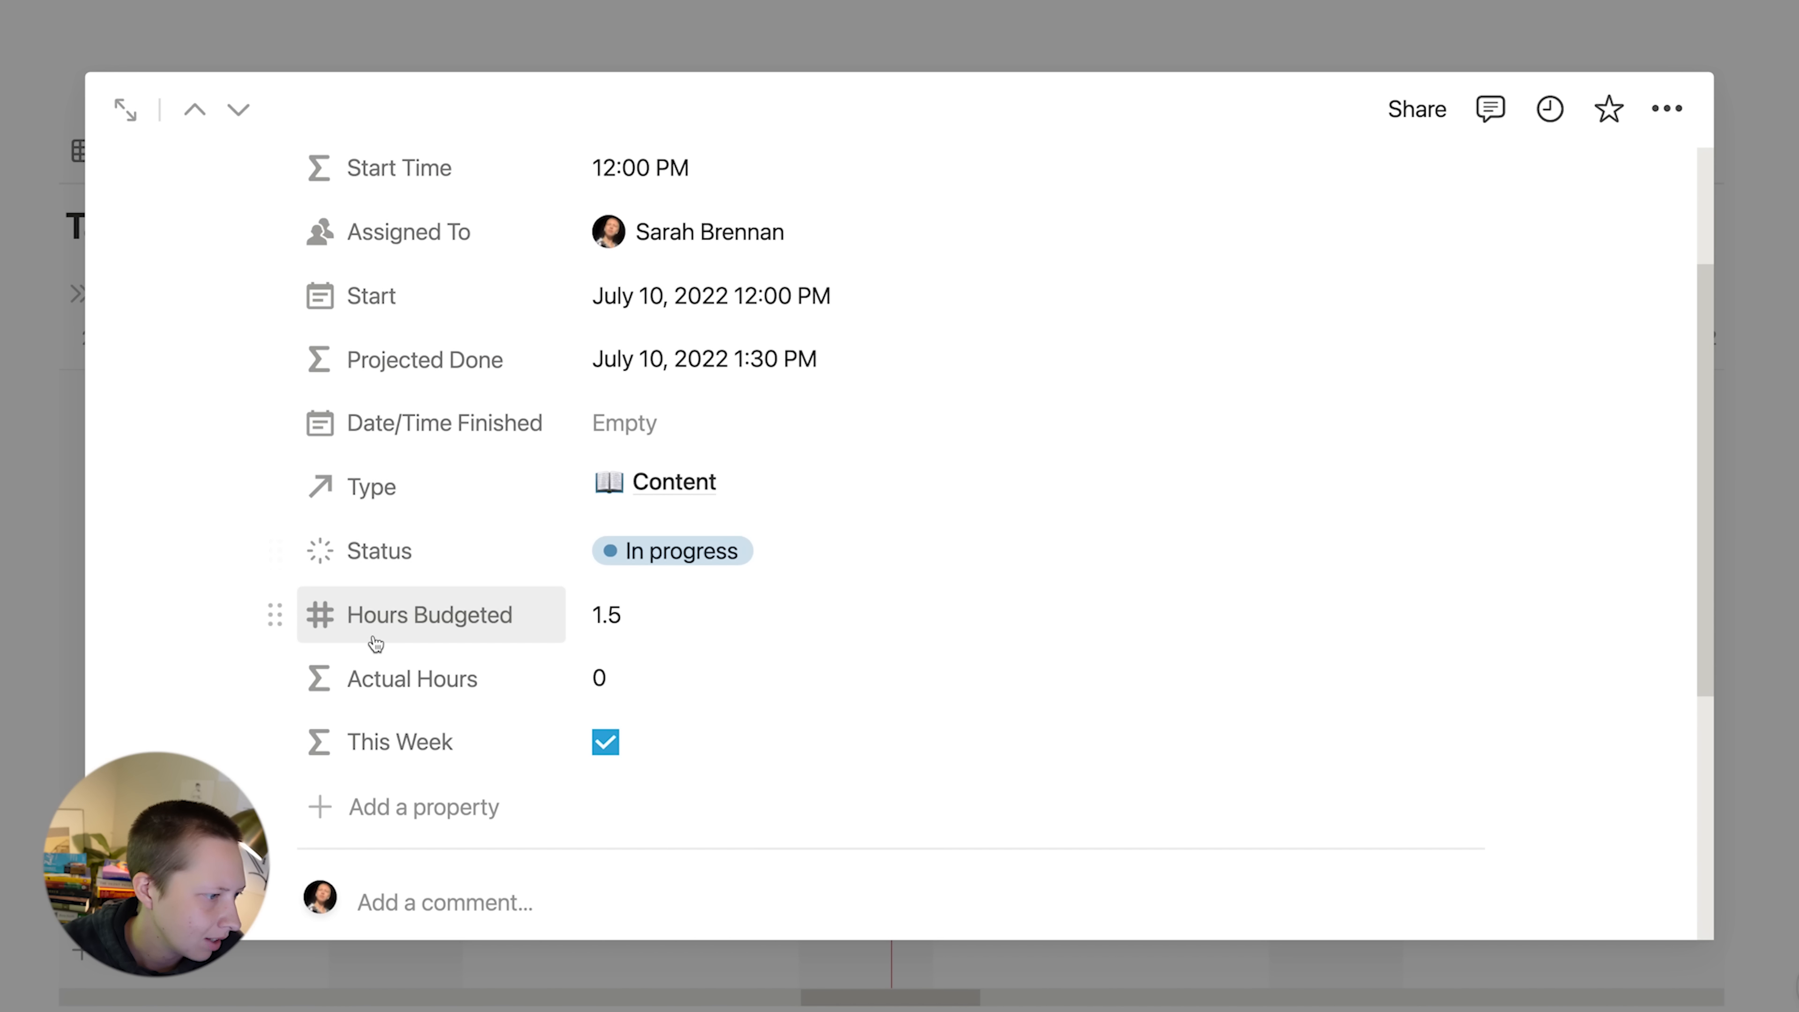
scroll(526, 317, up, 1)
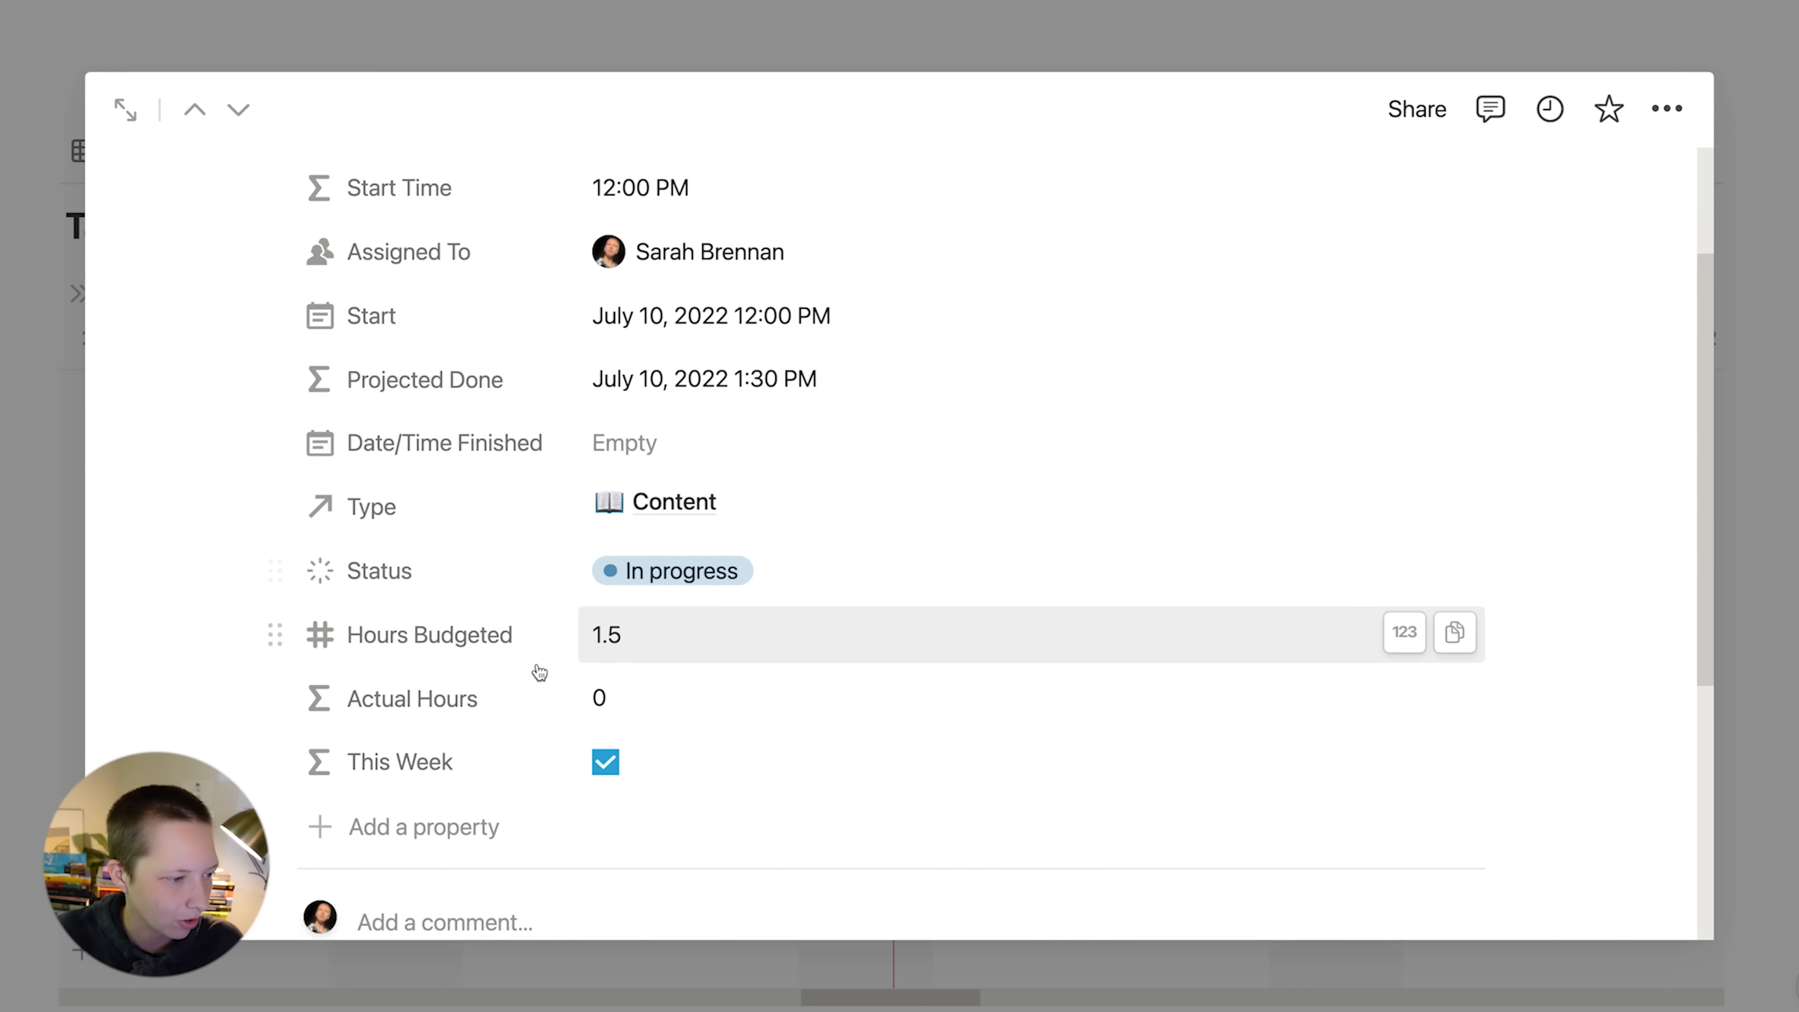
scroll(451, 773, down, 1)
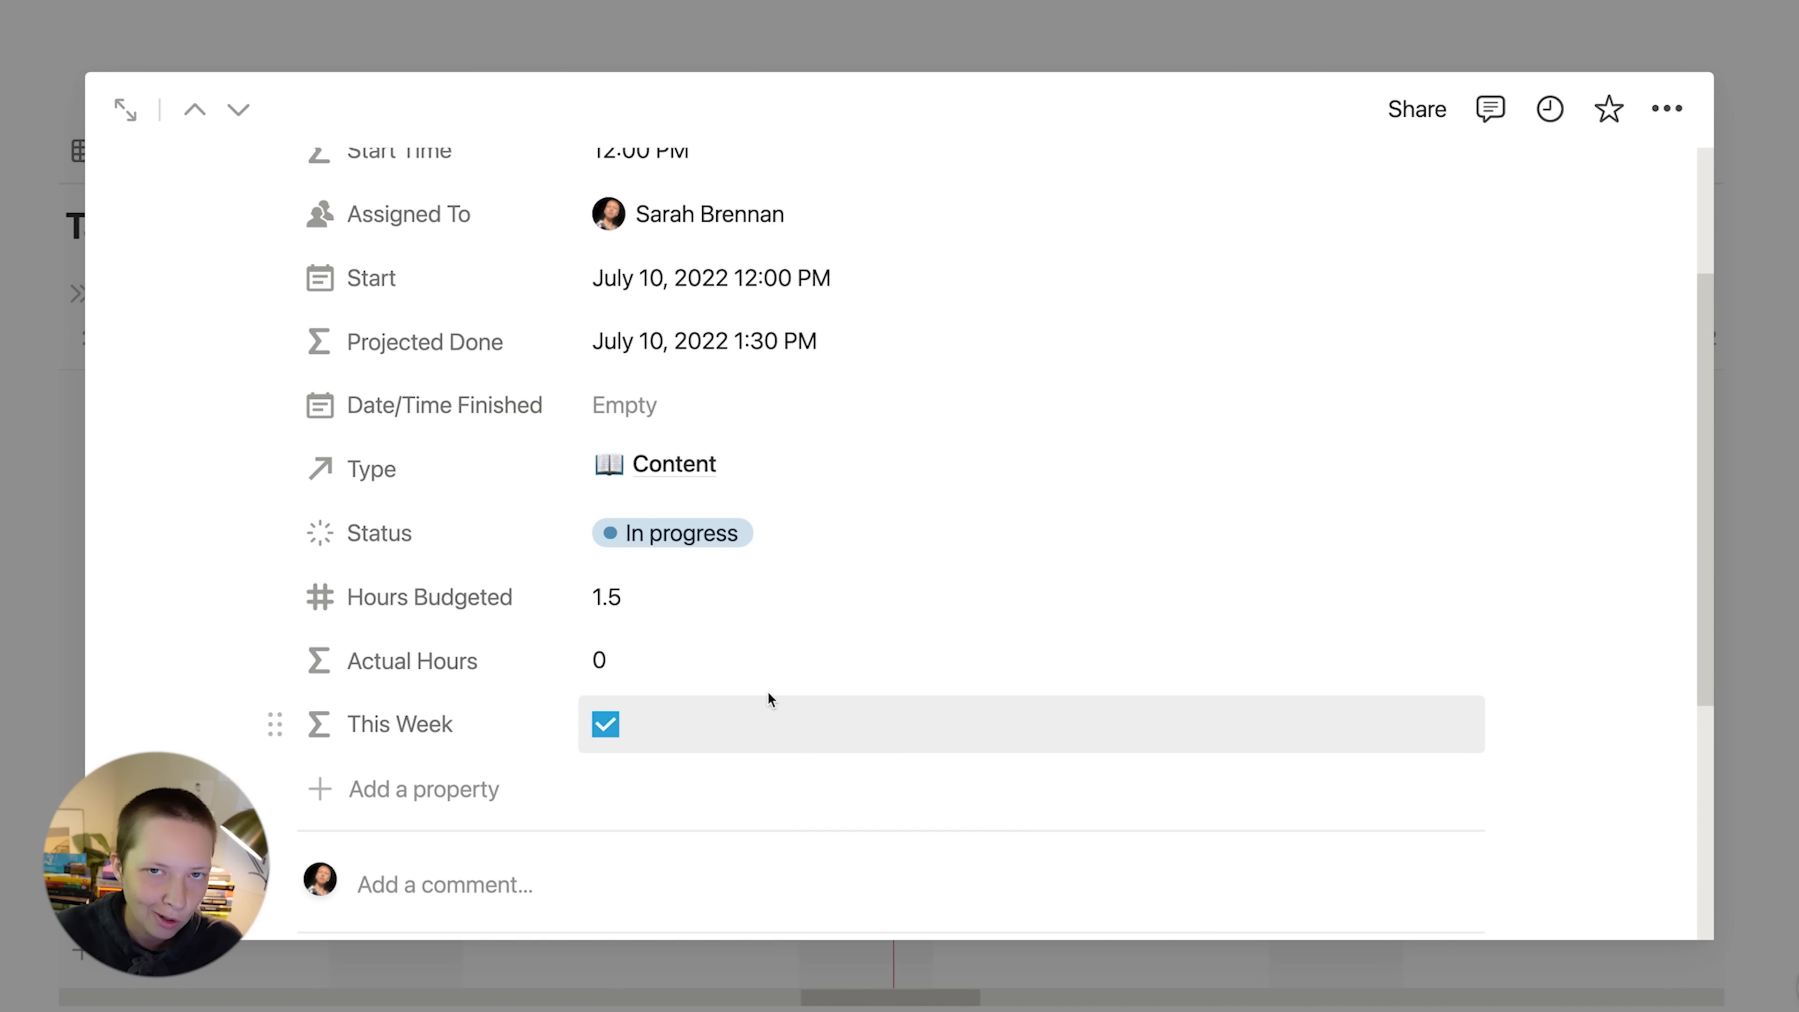
- Examine both halves of Blog Post's This Week formula, the current week and the week of Start
click(814, 711)
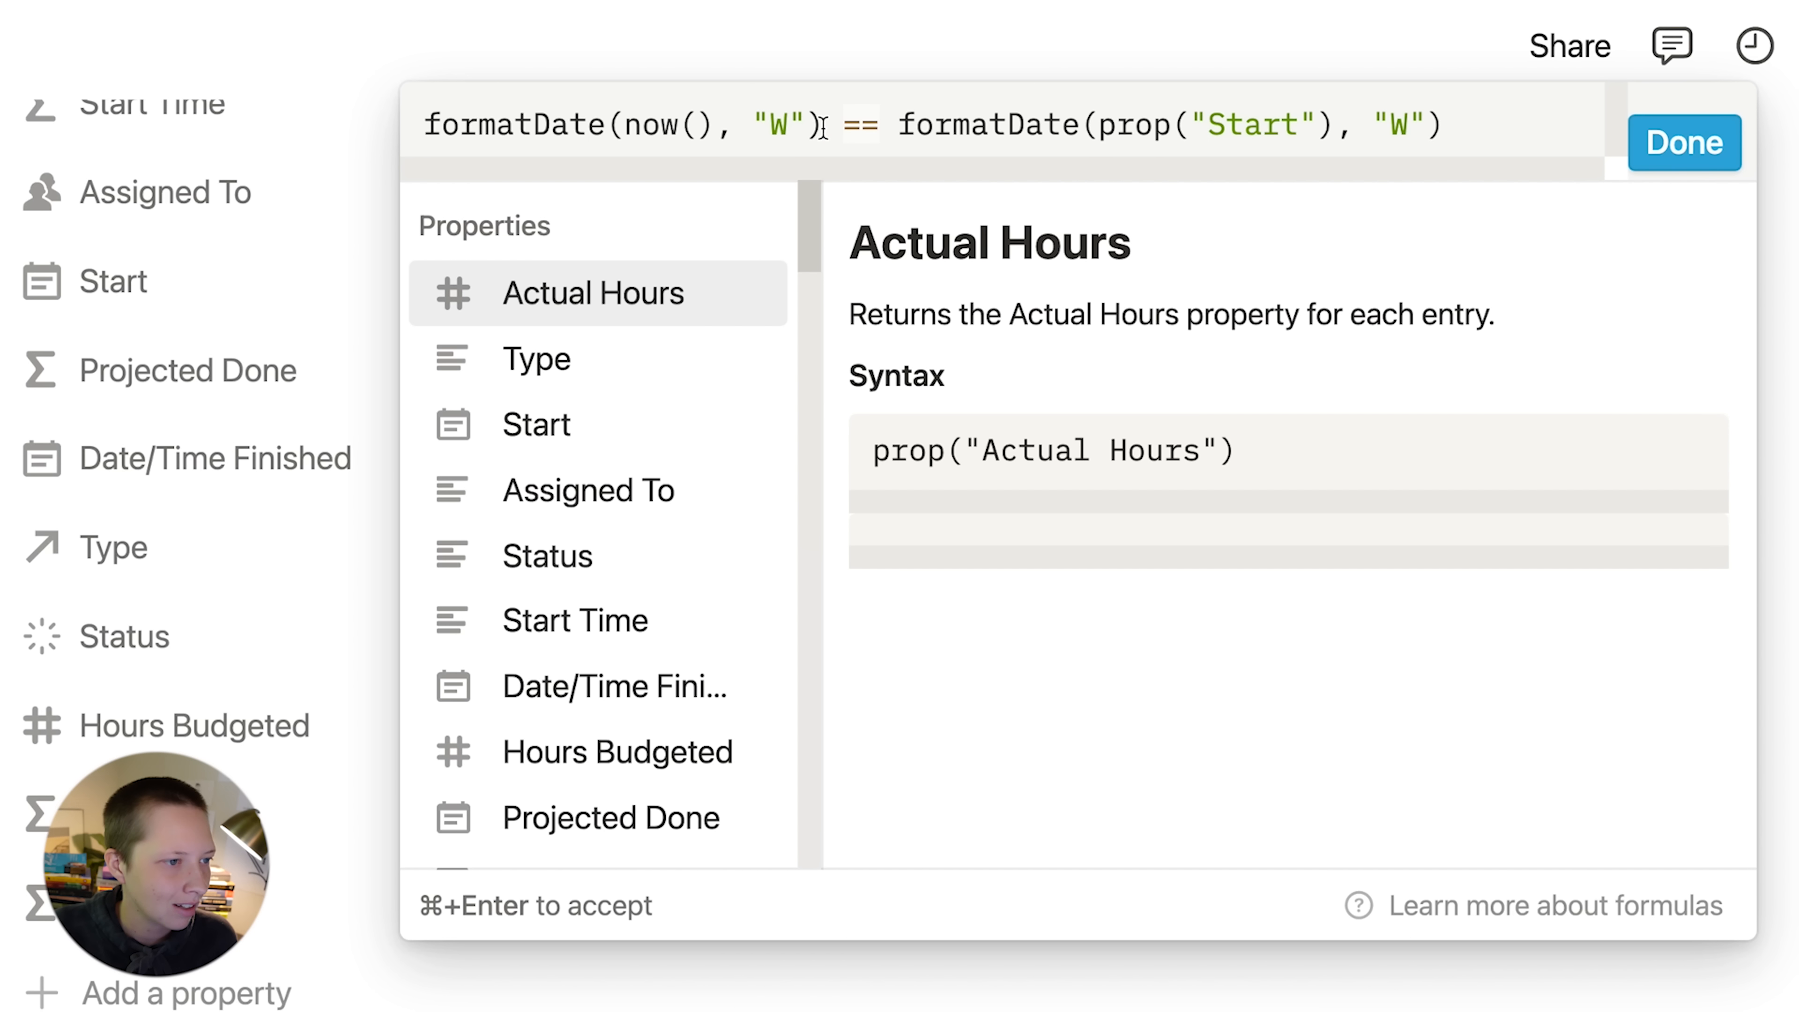
drag(822, 128, 424, 132)
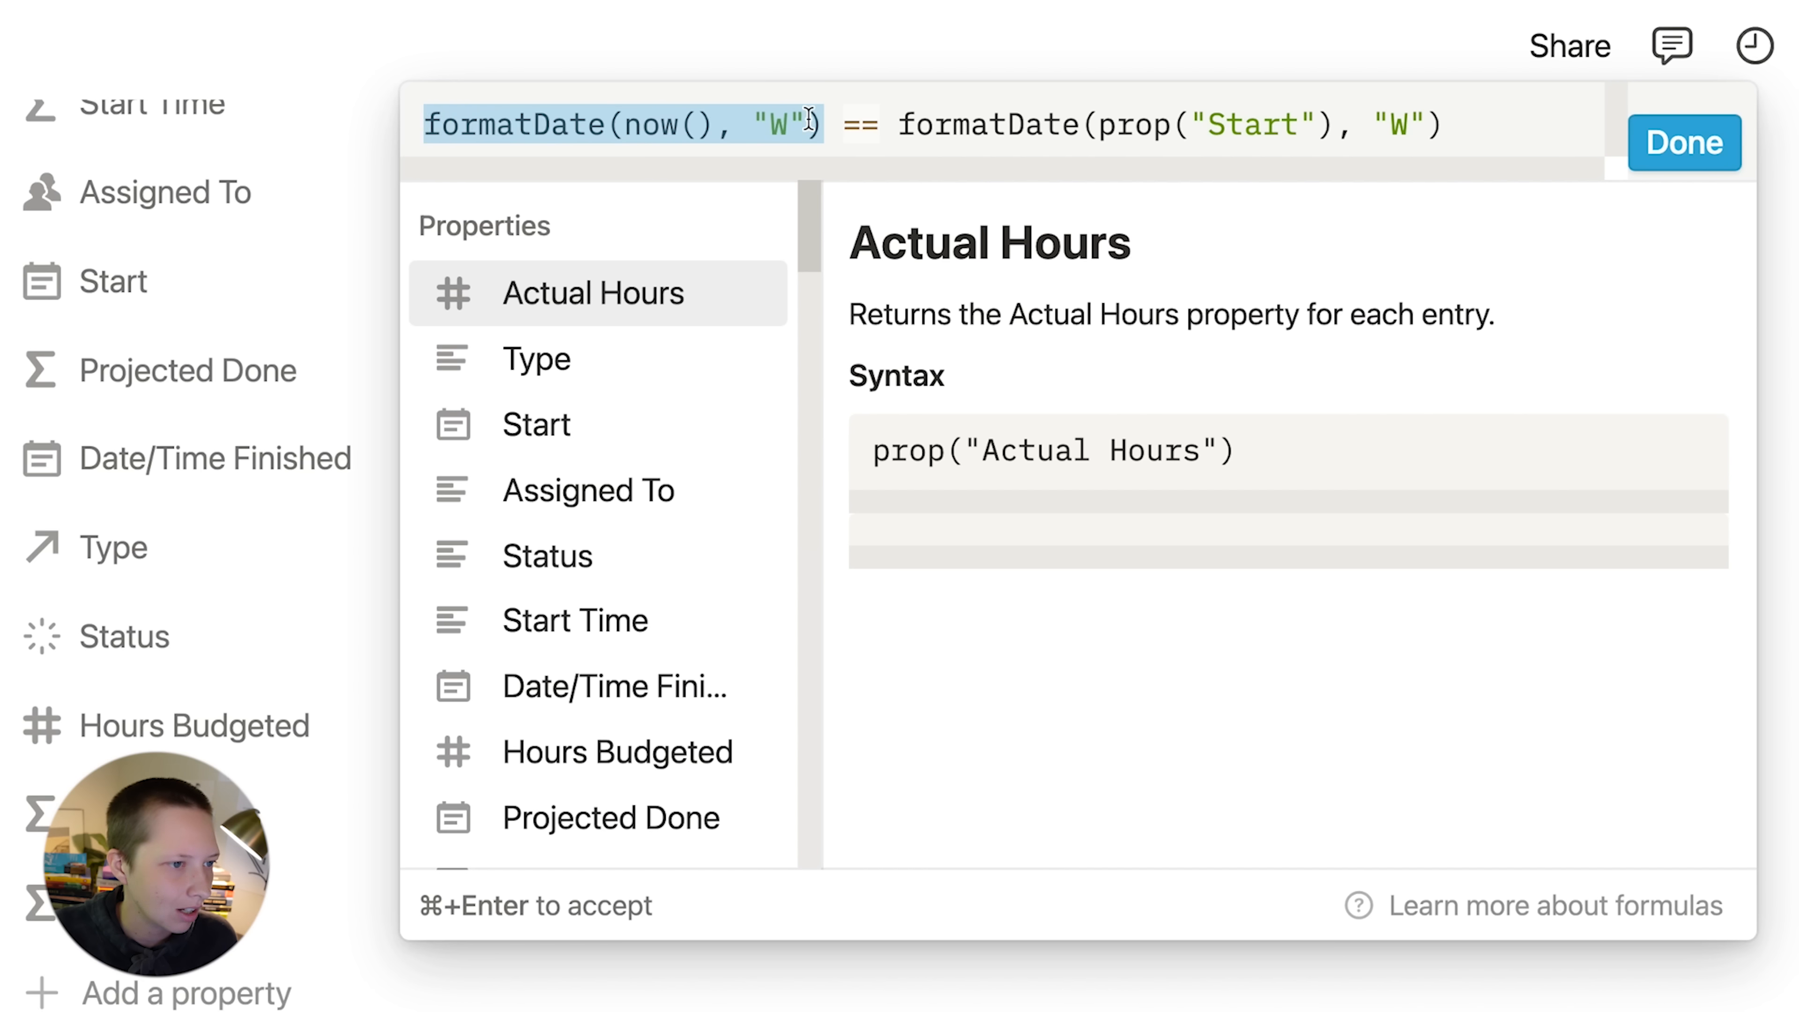
drag(903, 127, 1464, 133)
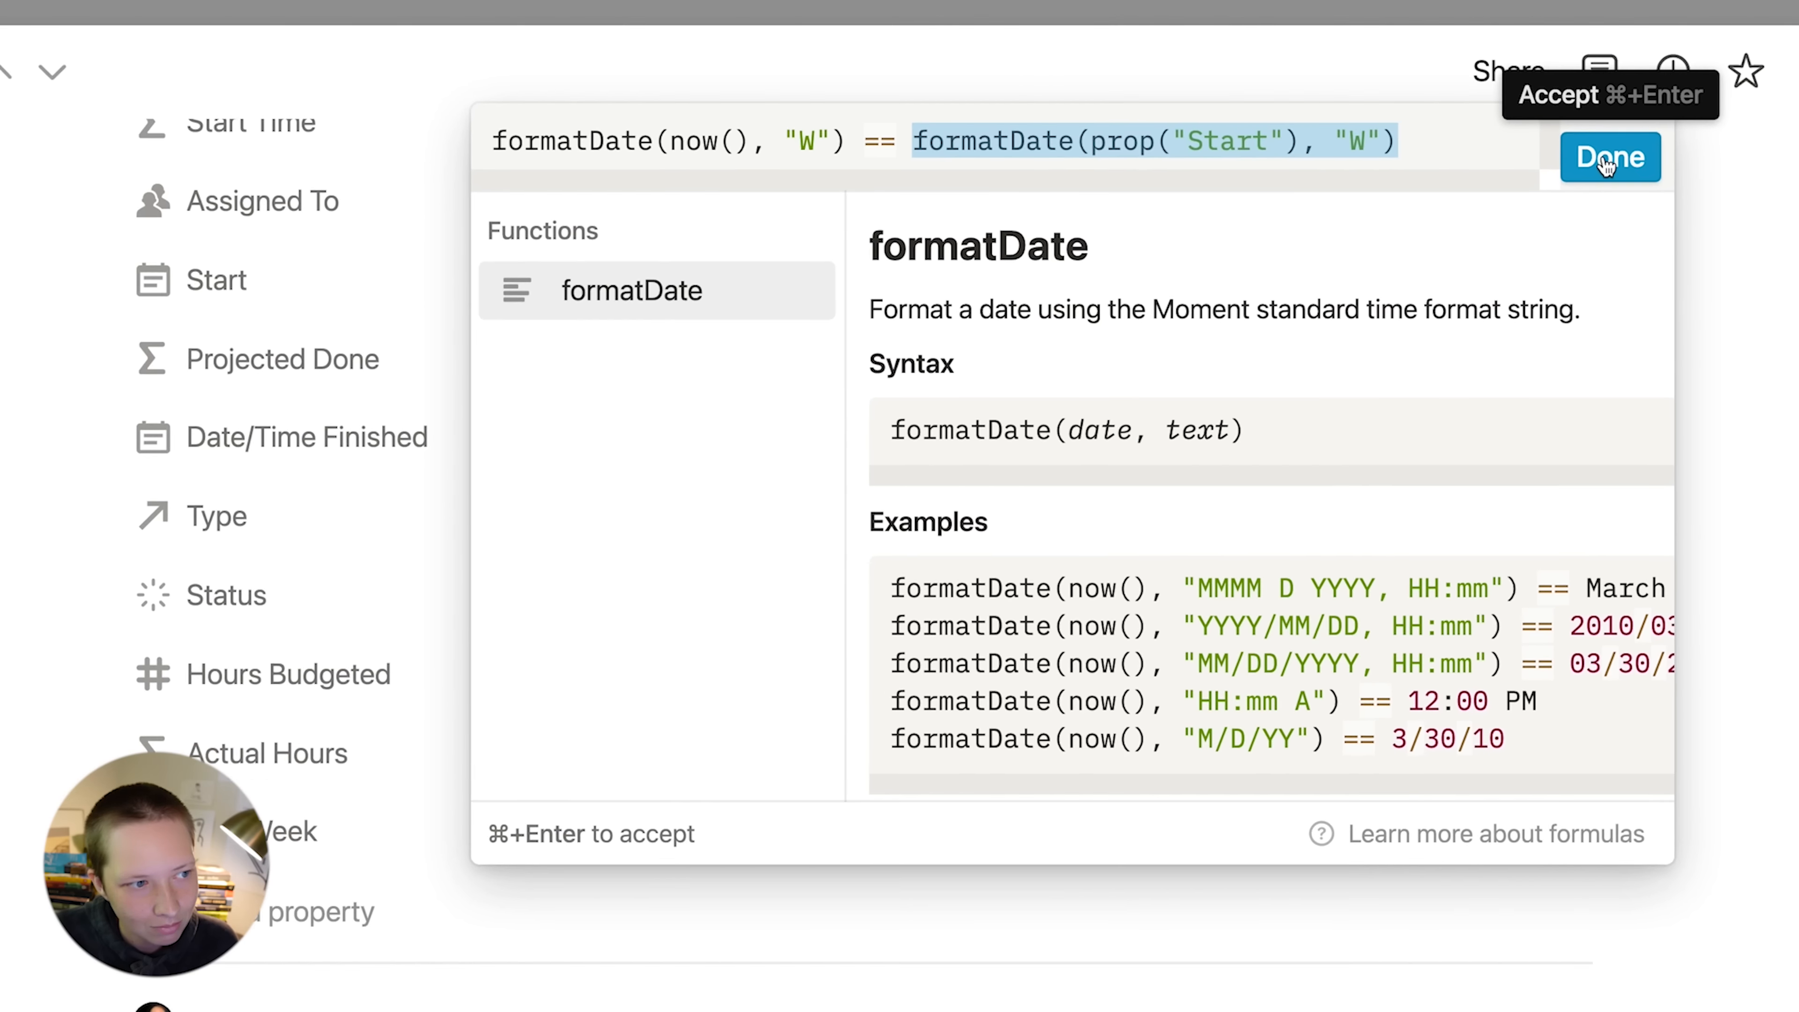
click(1684, 142)
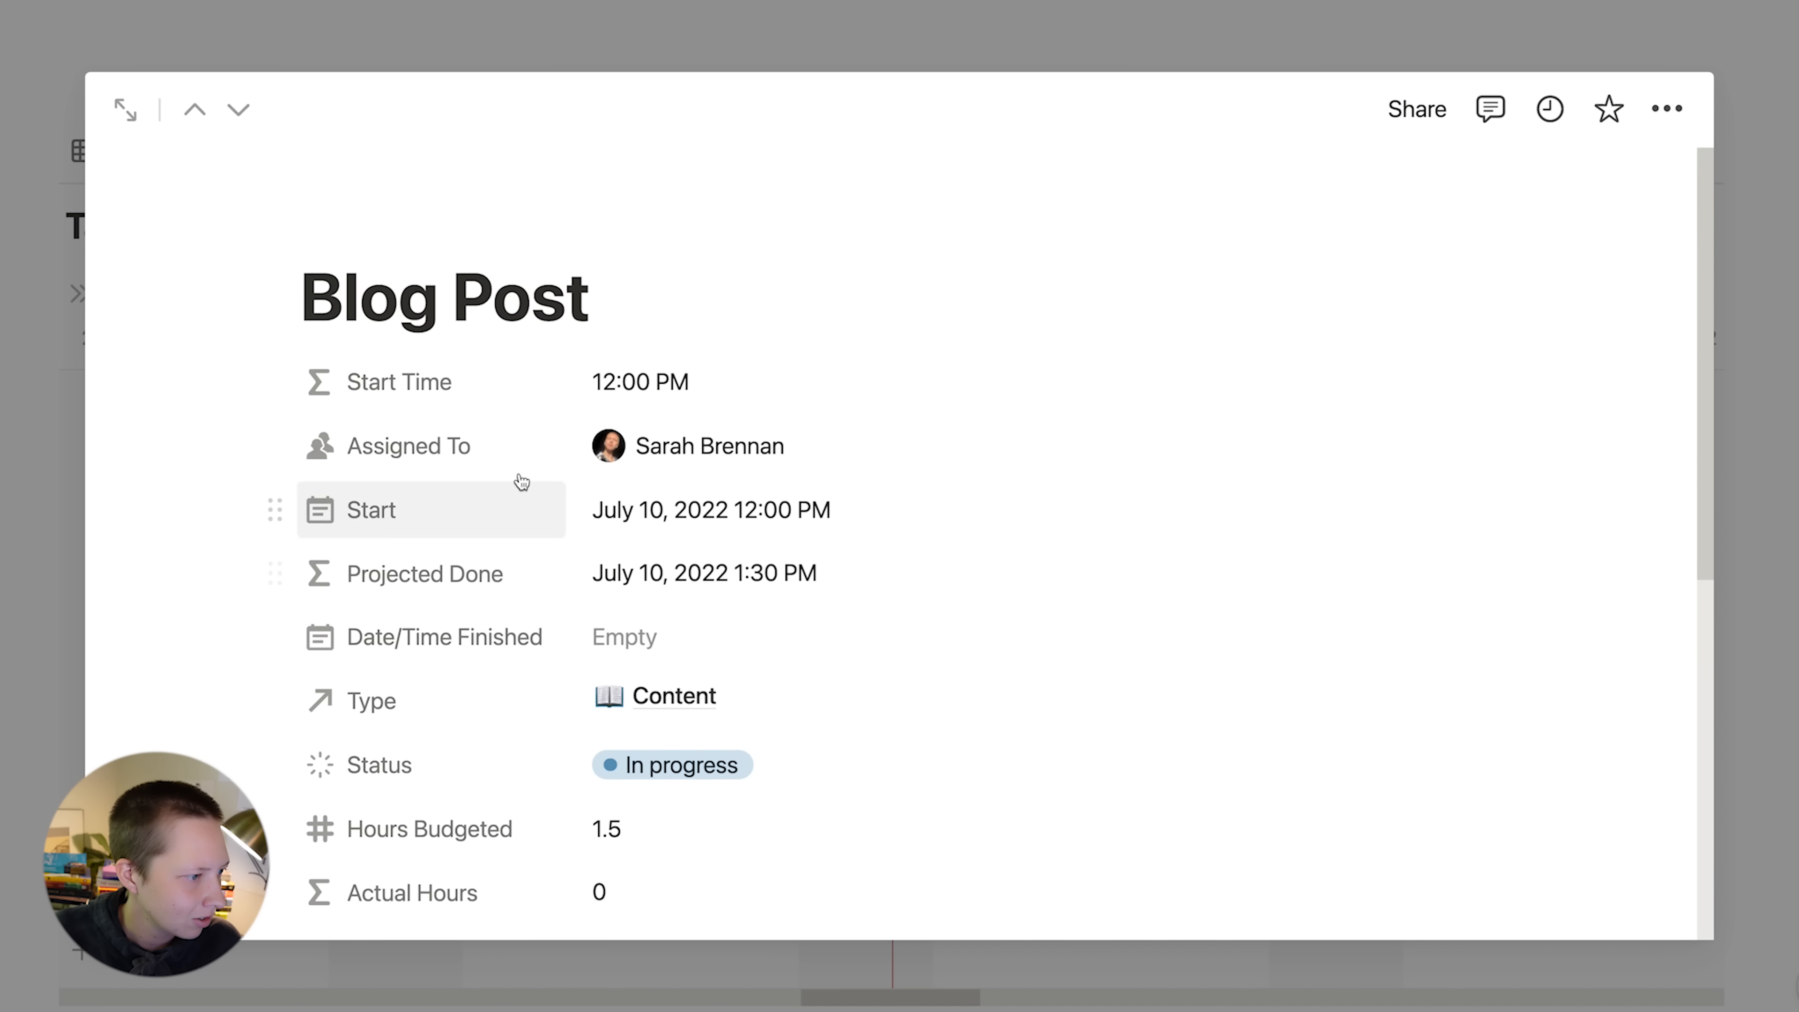
- Examine the Start Time formula of the Blog Post task and return to the Weekly Timetable view
click(849, 447)
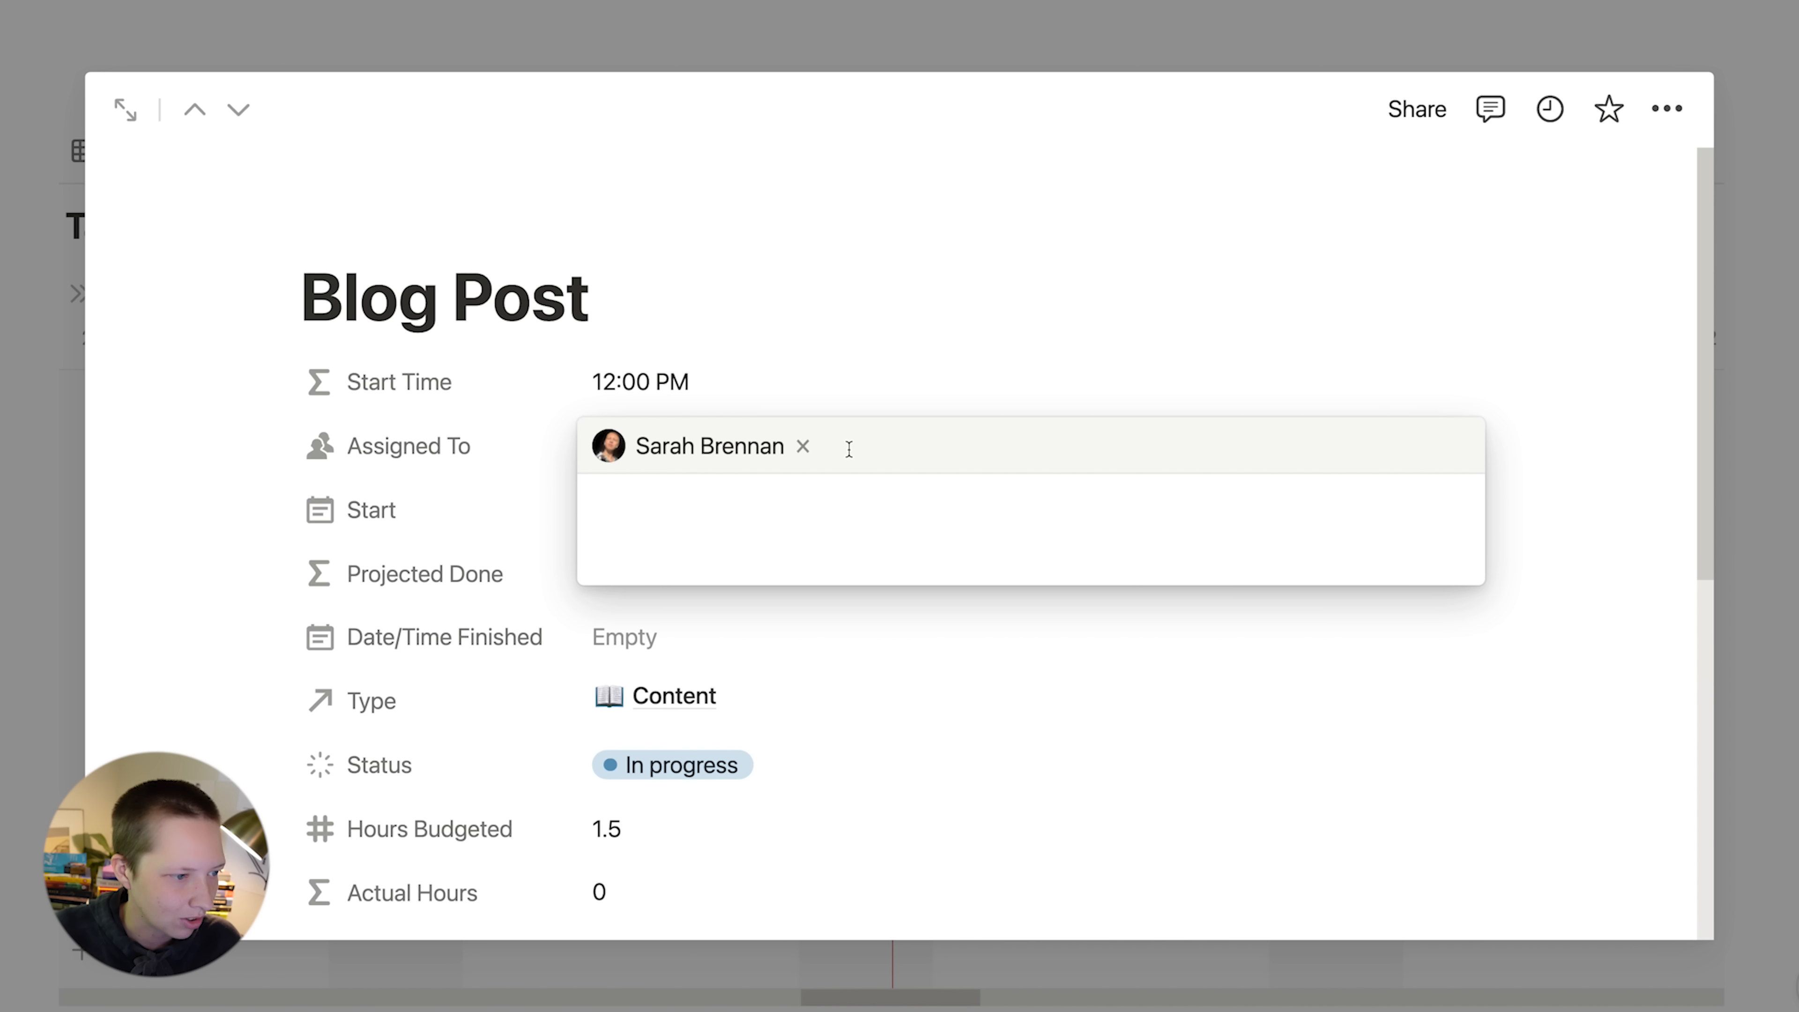
click(685, 335)
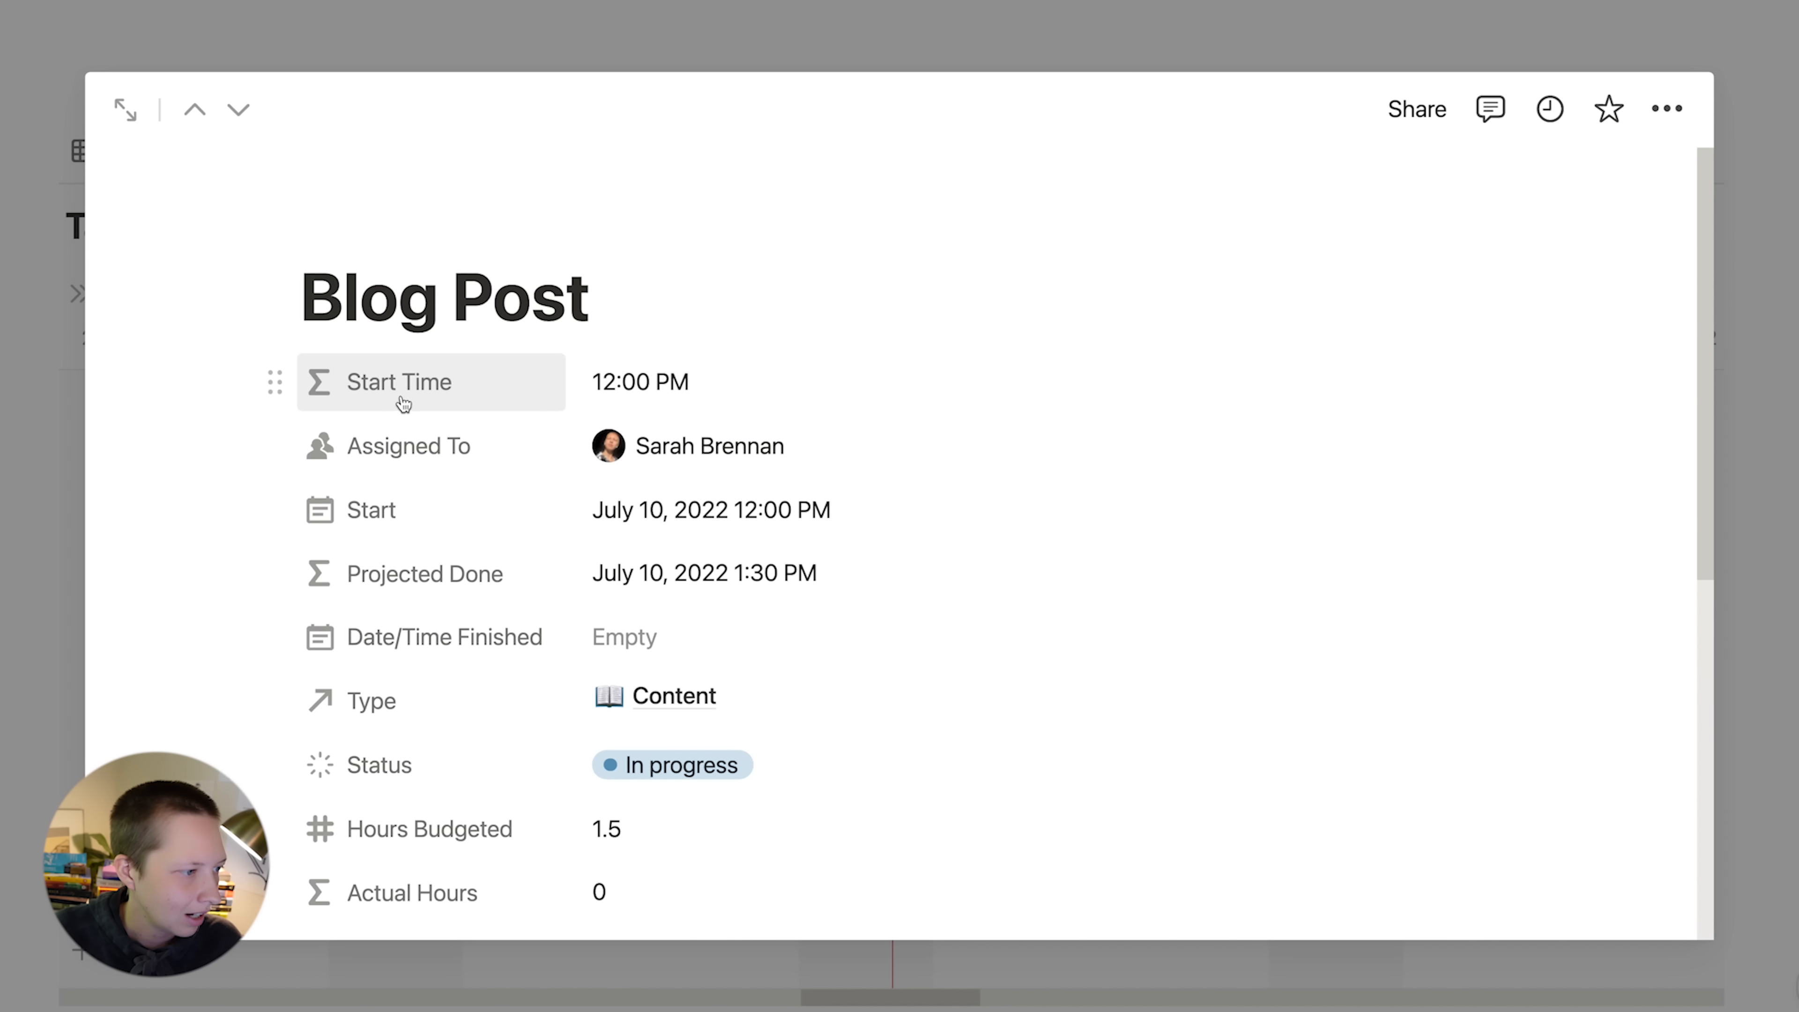
click(800, 392)
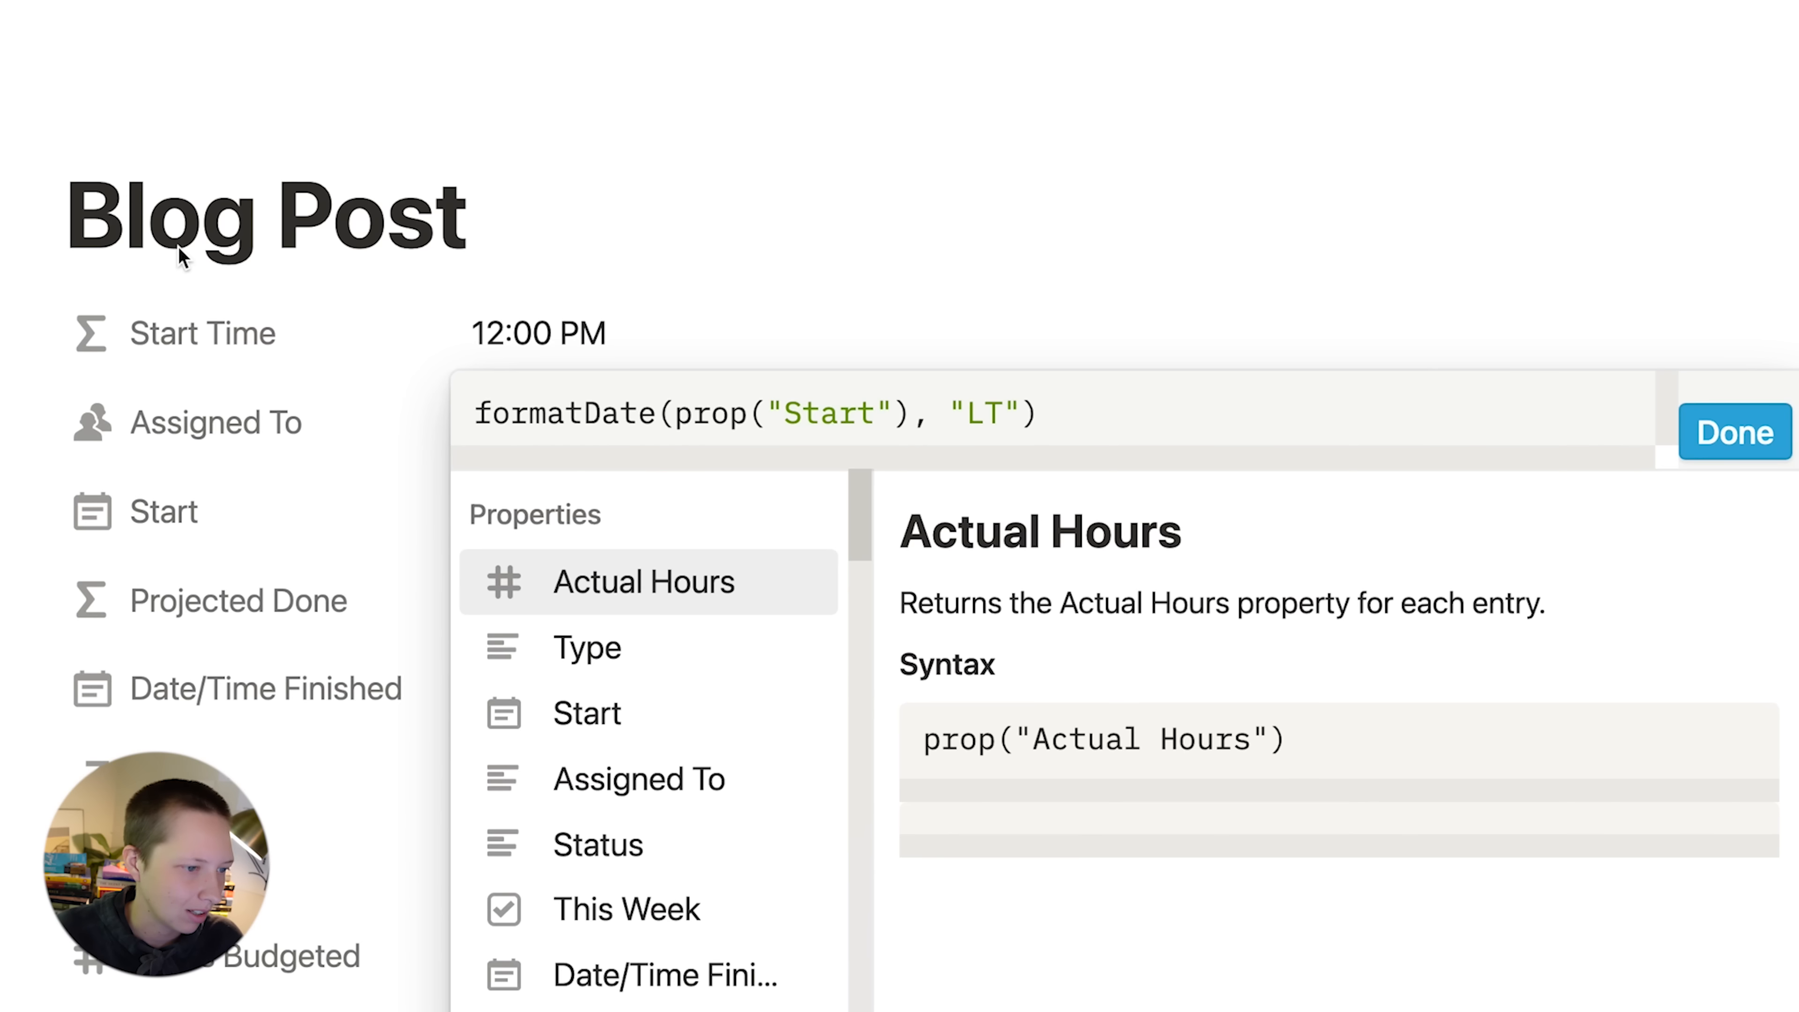
click(385, 323)
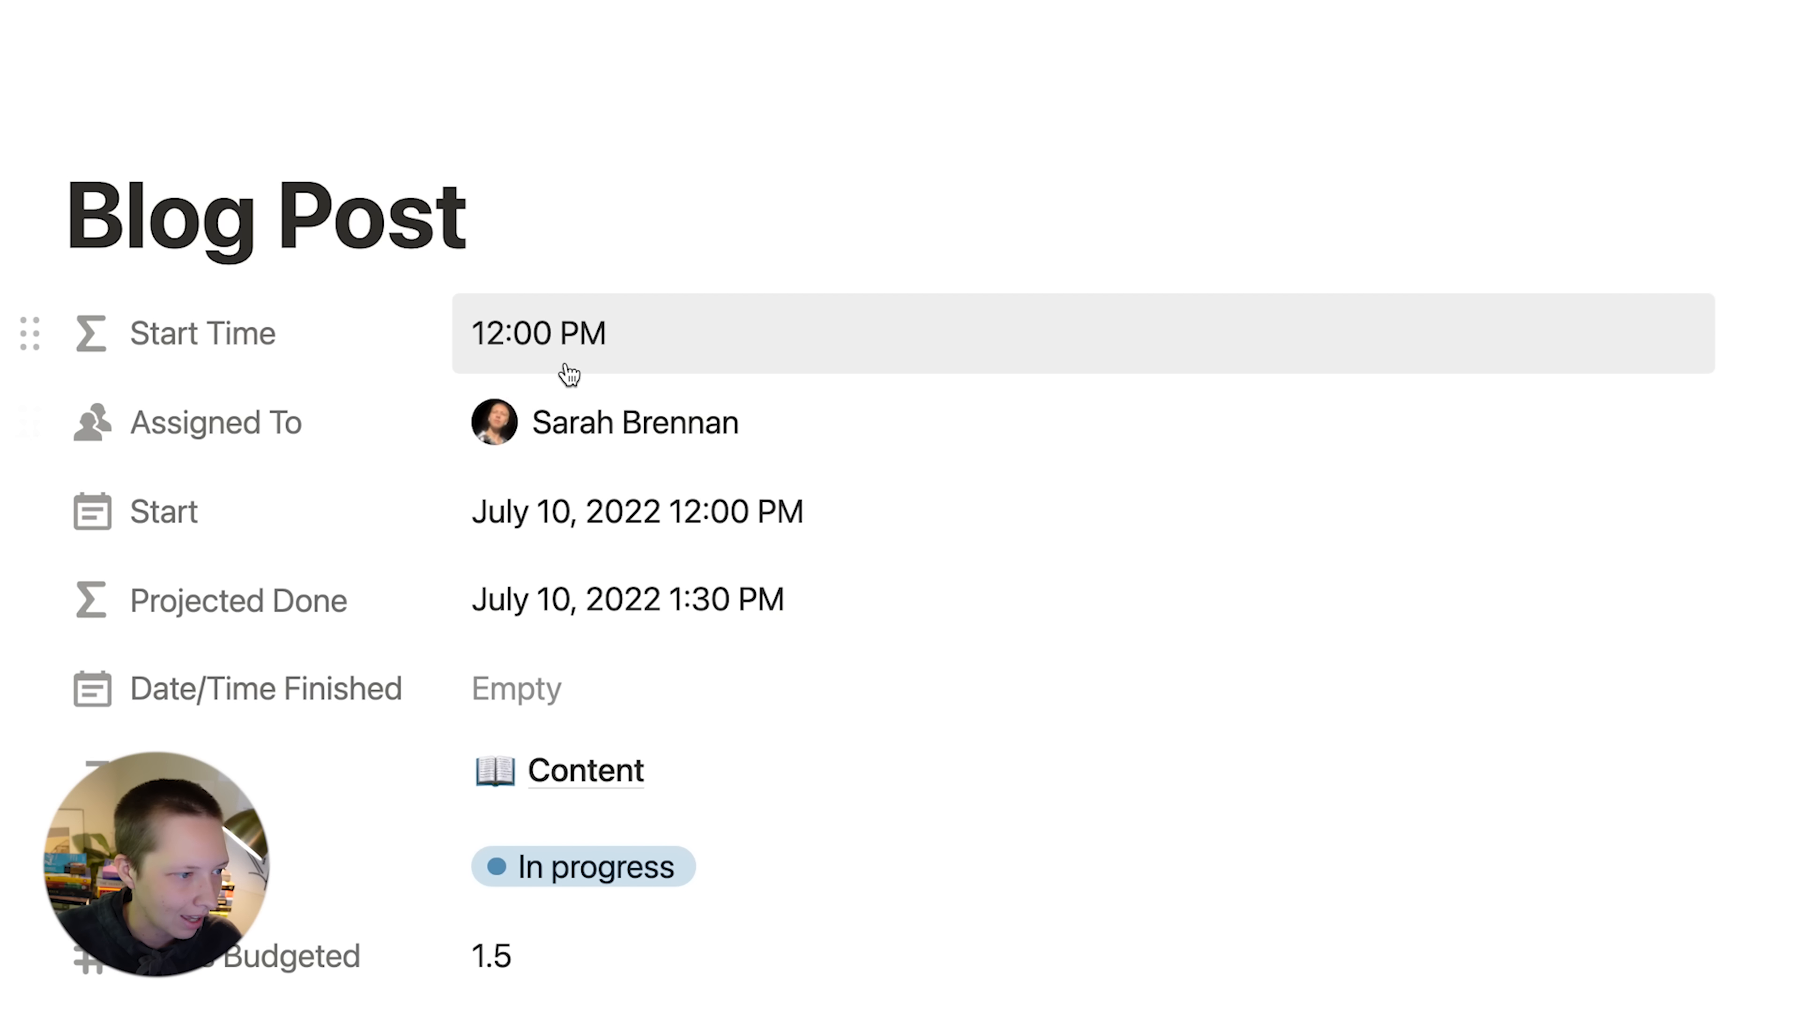
click(665, 365)
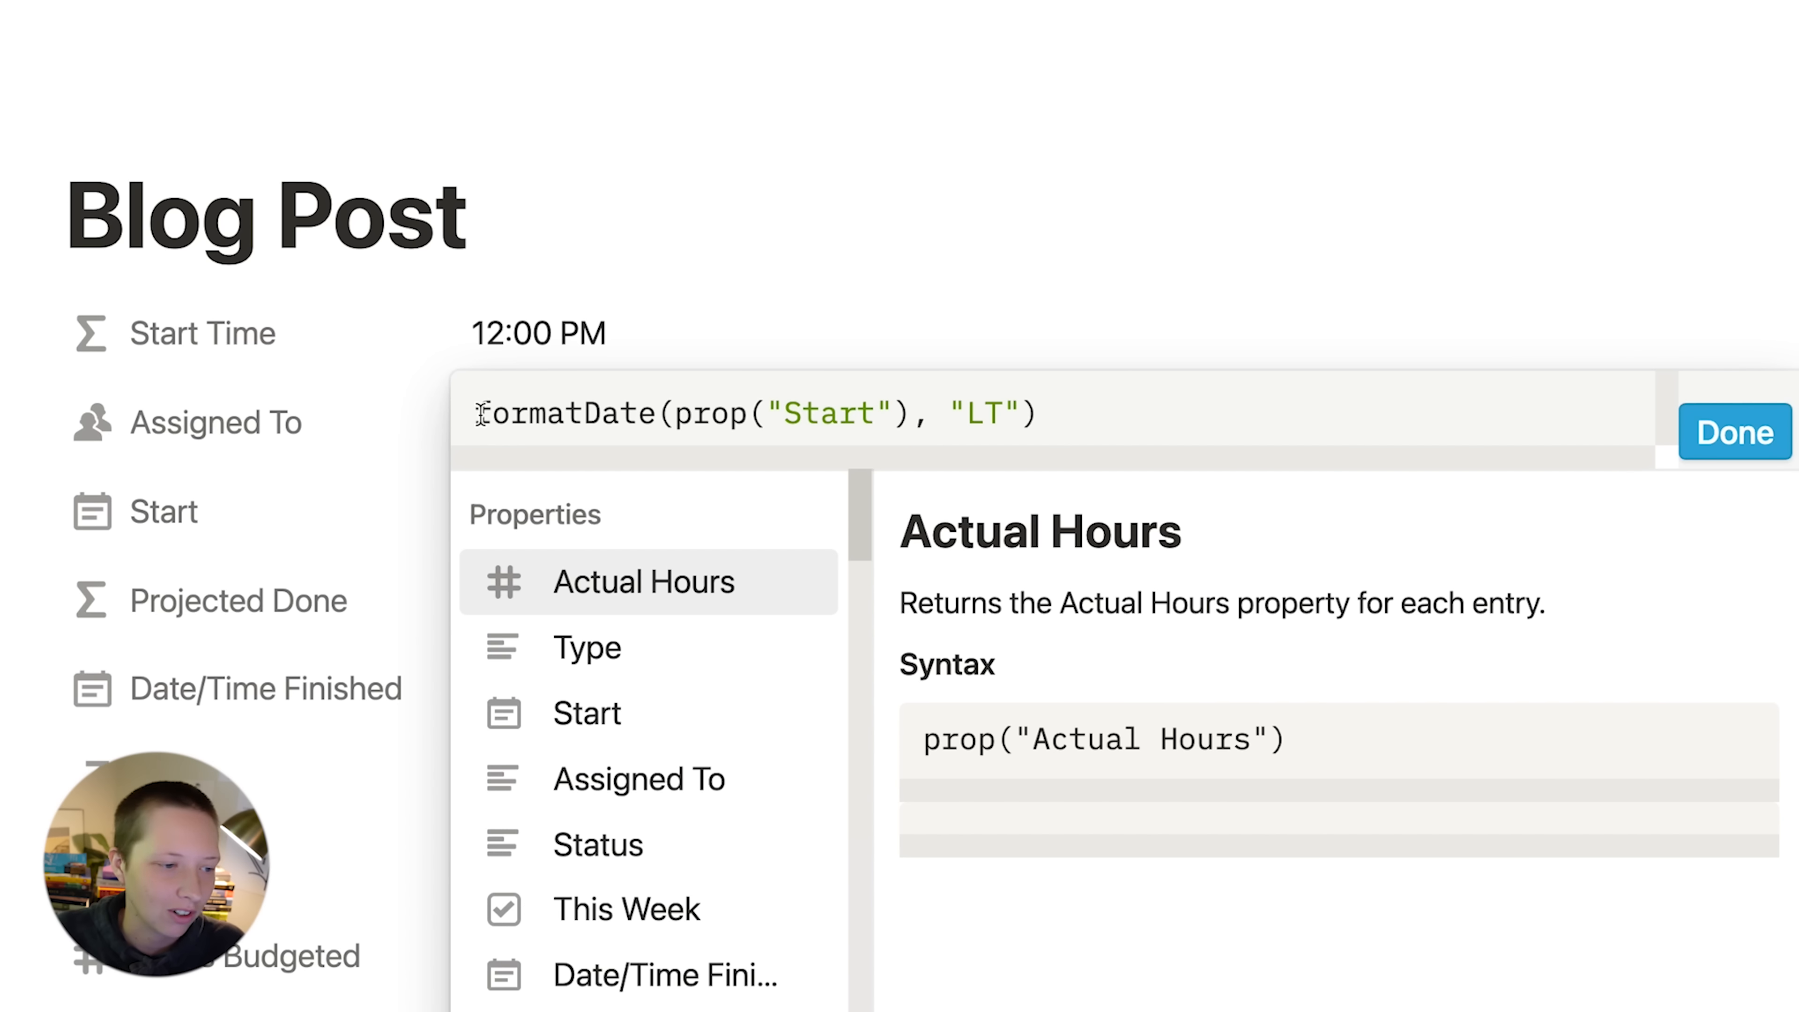
drag(479, 413, 1052, 411)
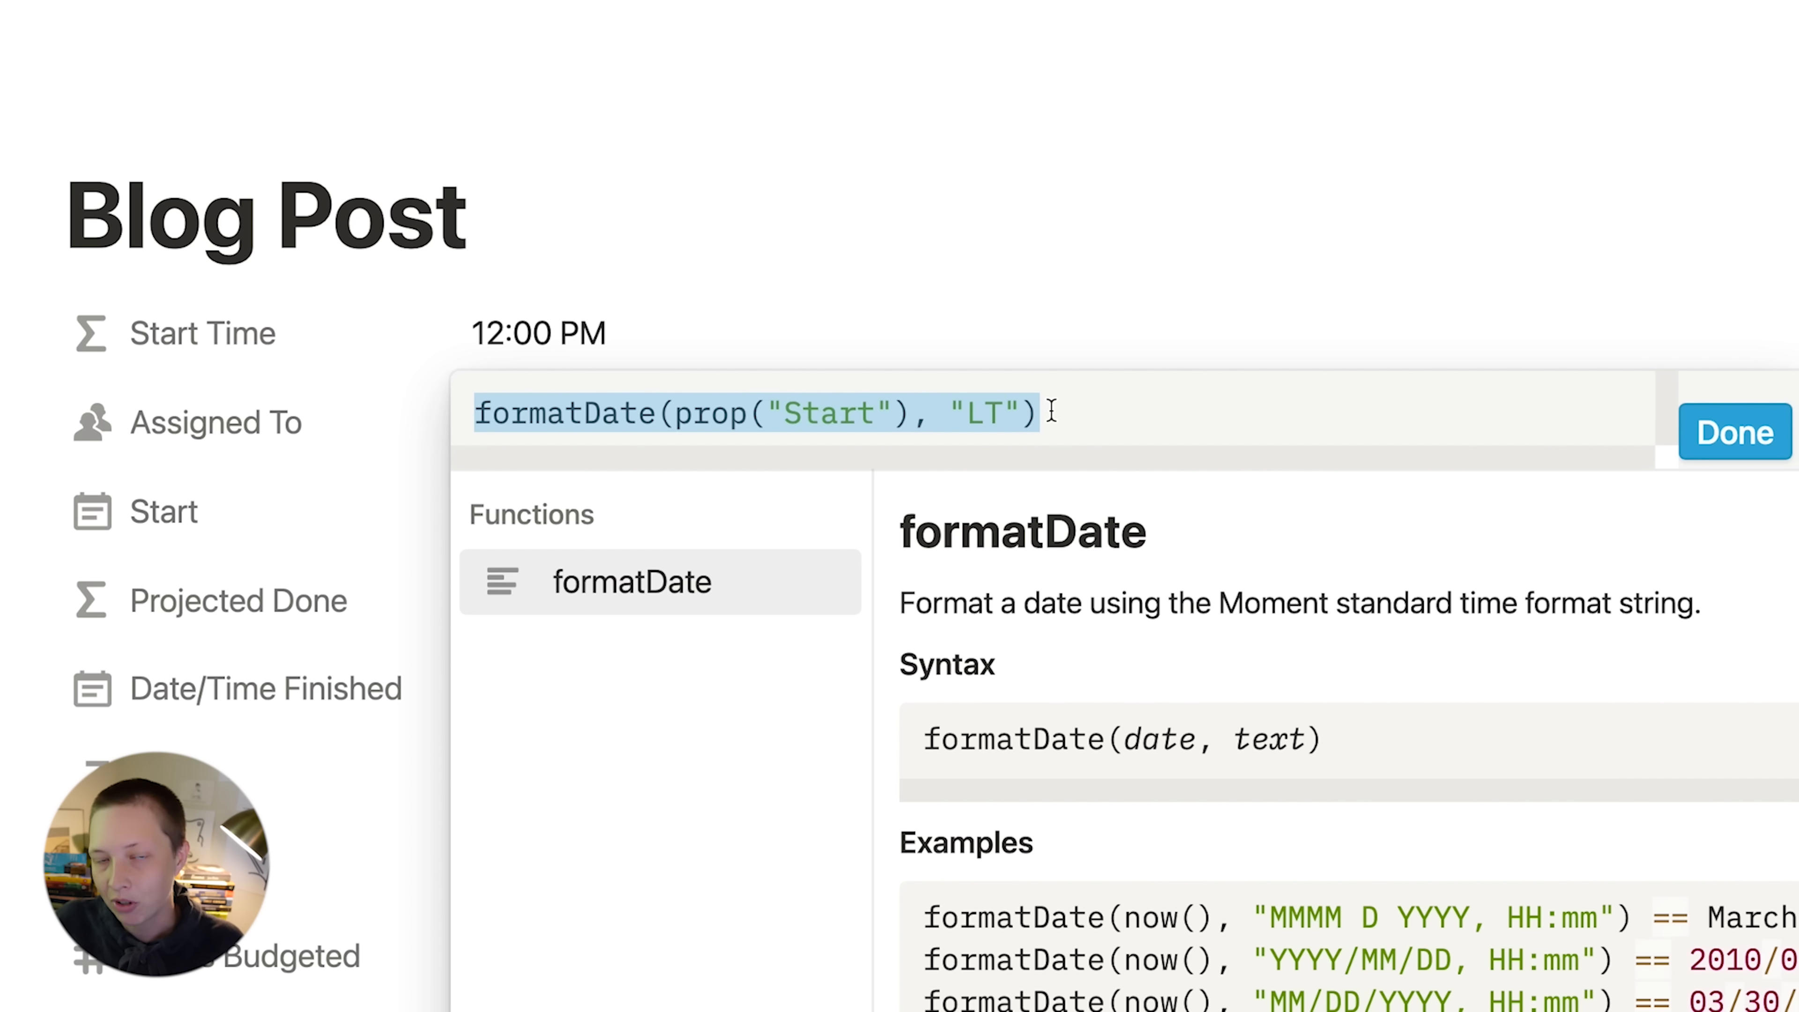
click(1735, 432)
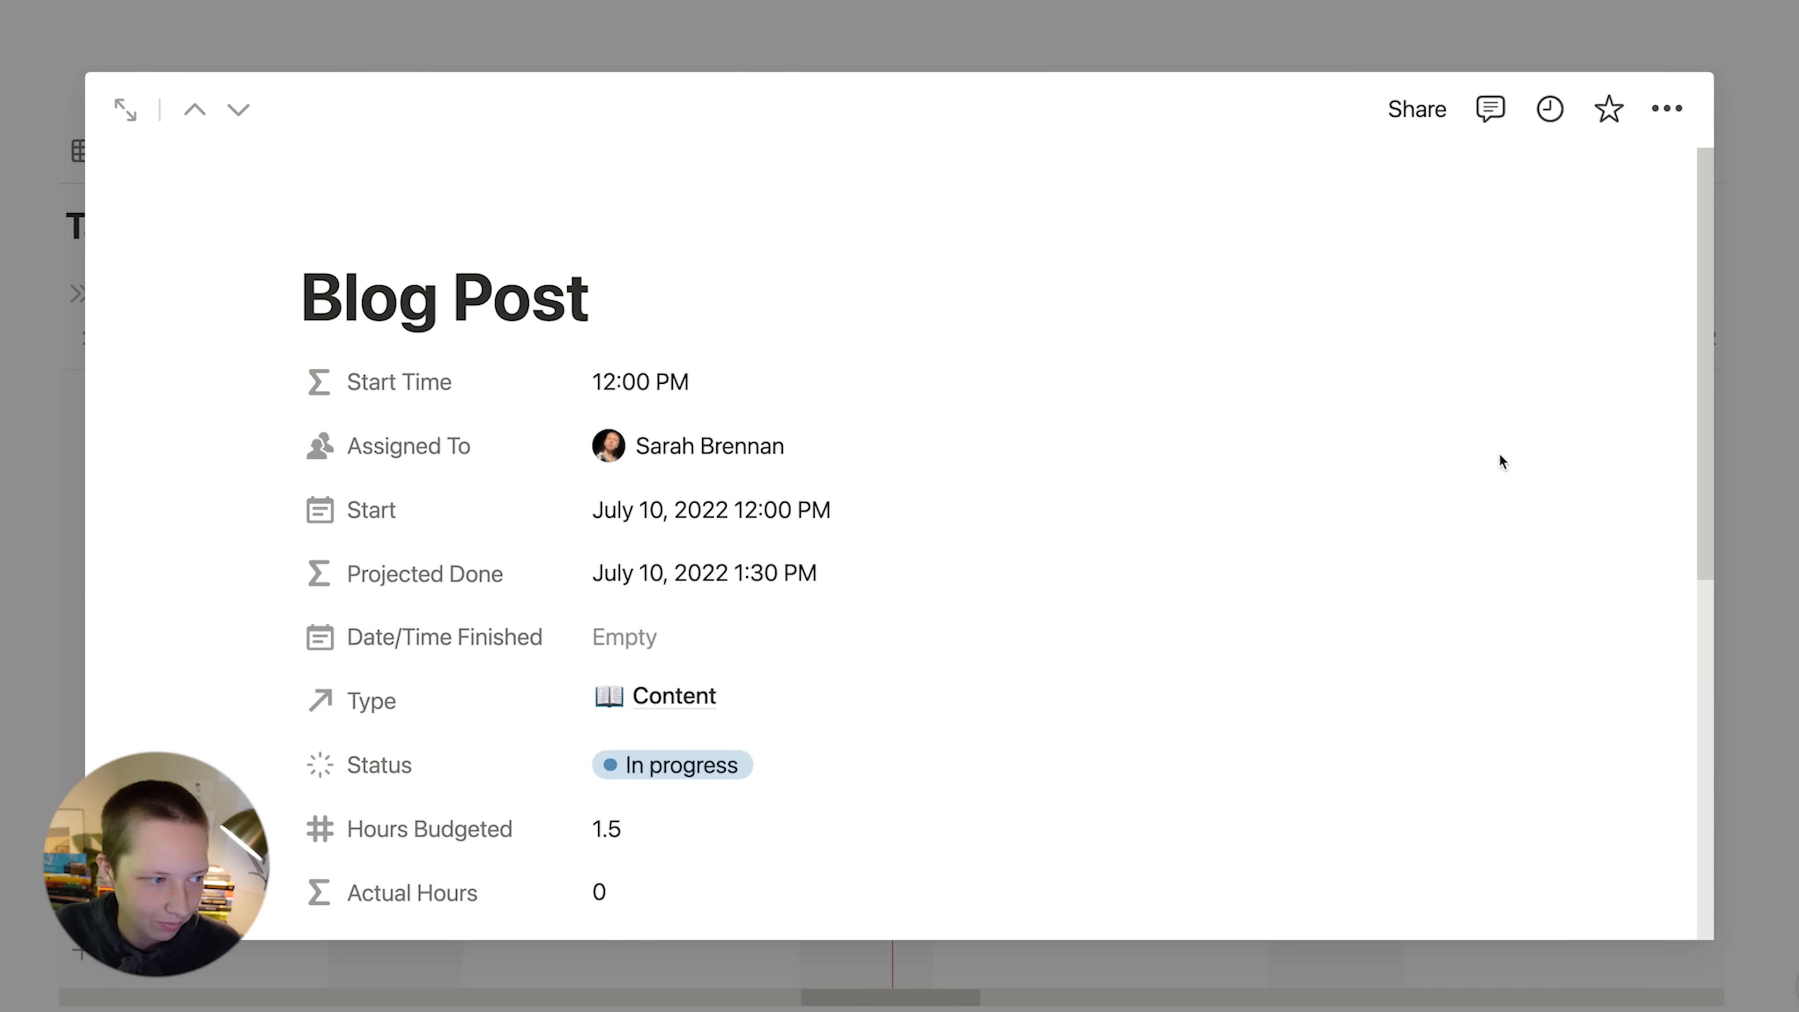
scroll(1309, 510, down, 3)
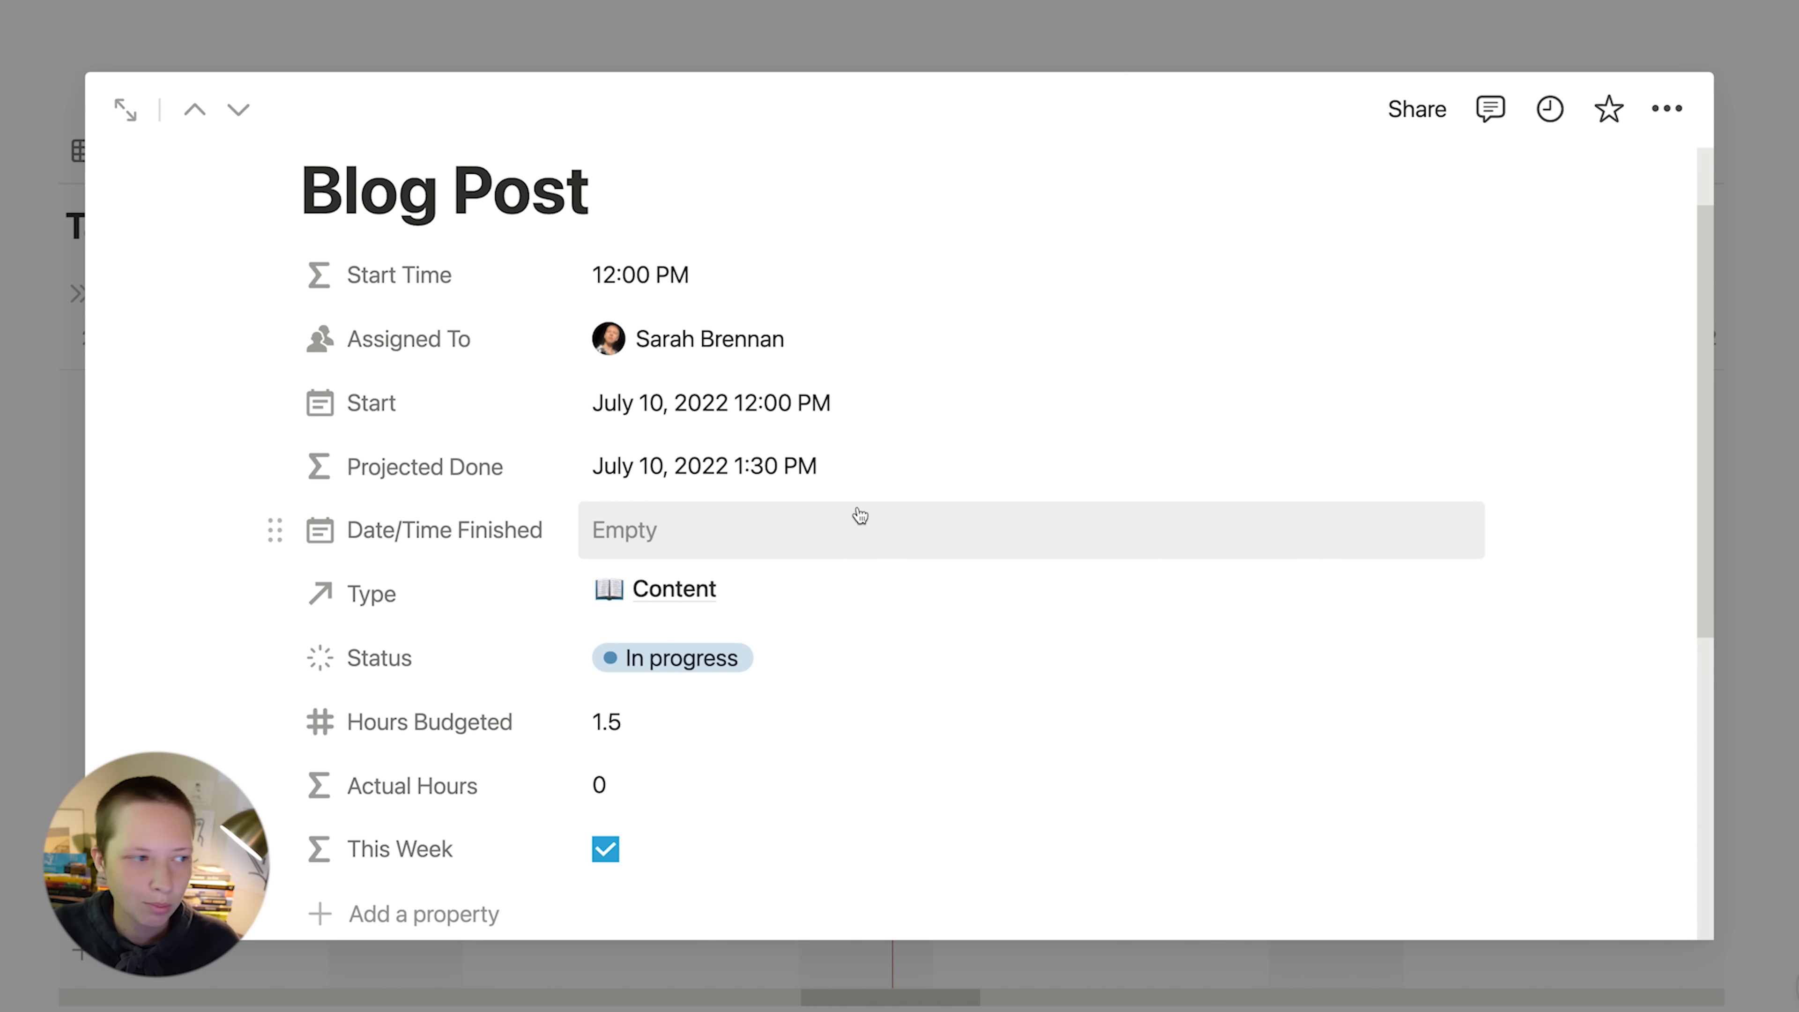
click(63, 273)
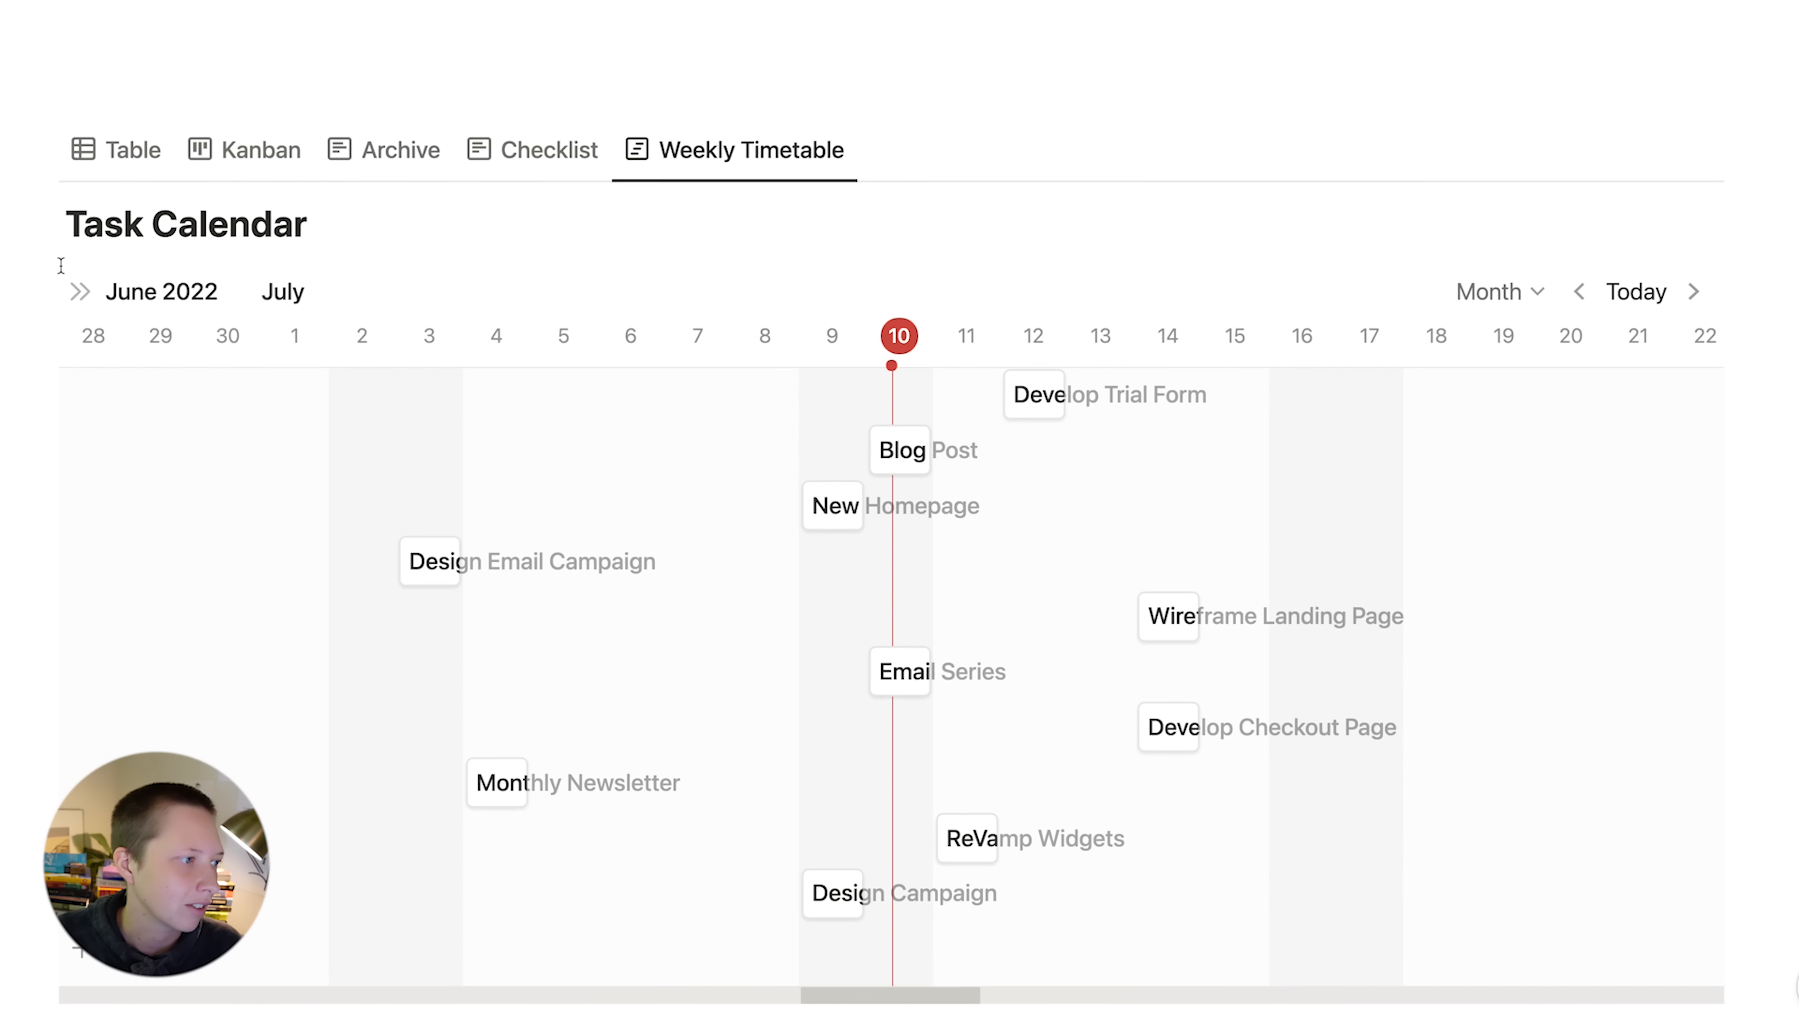
- Set the time scale of the Weekly Timetable timeline to Week
scroll(61, 266, down, 3)
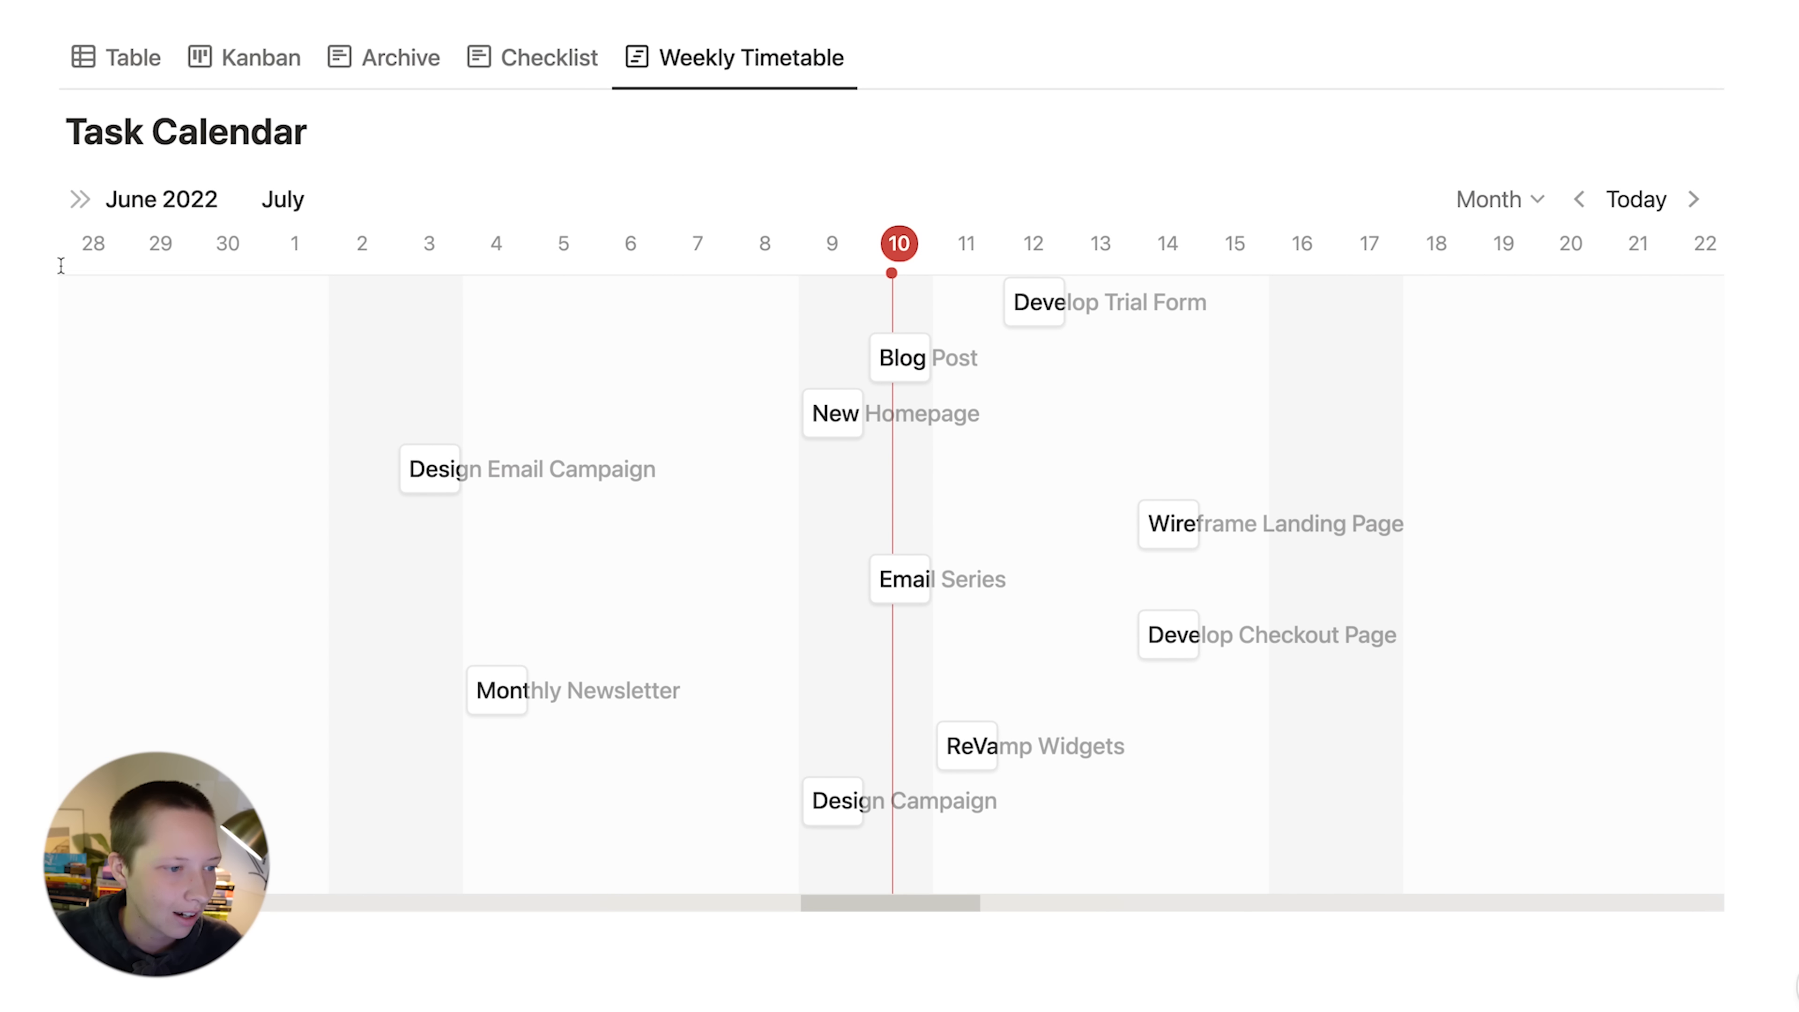
click(1500, 204)
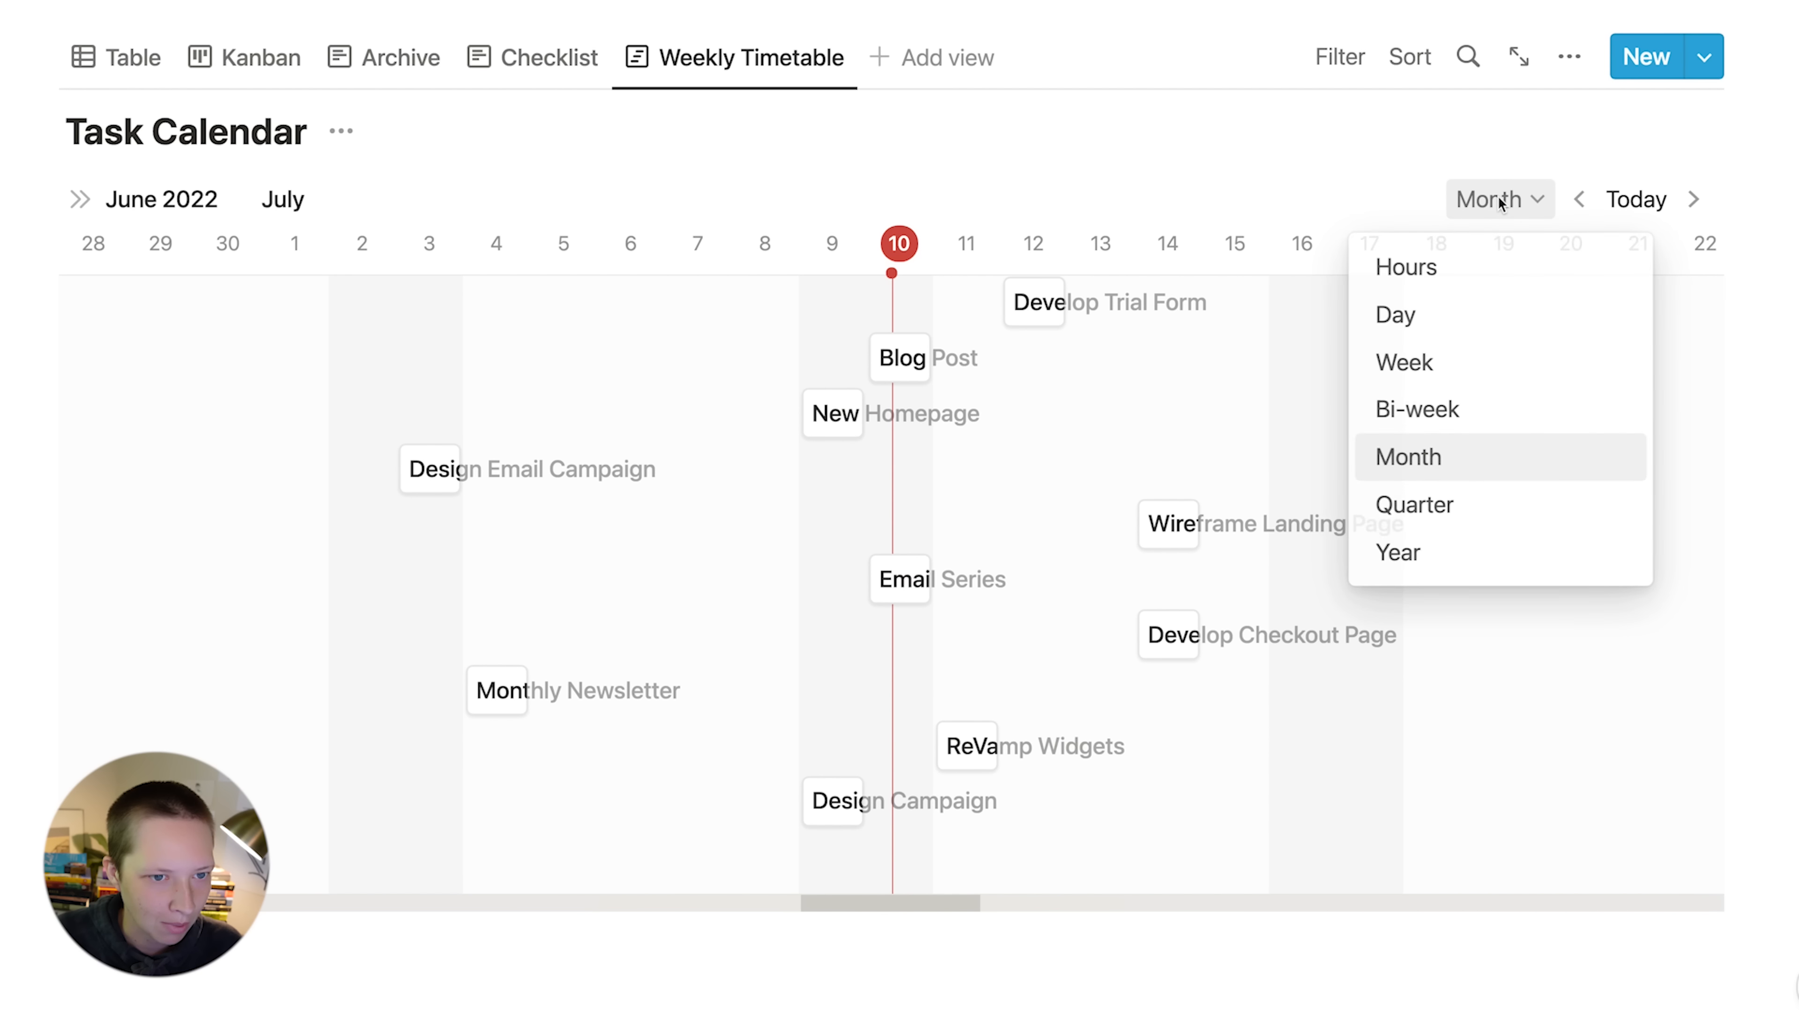
click(1441, 375)
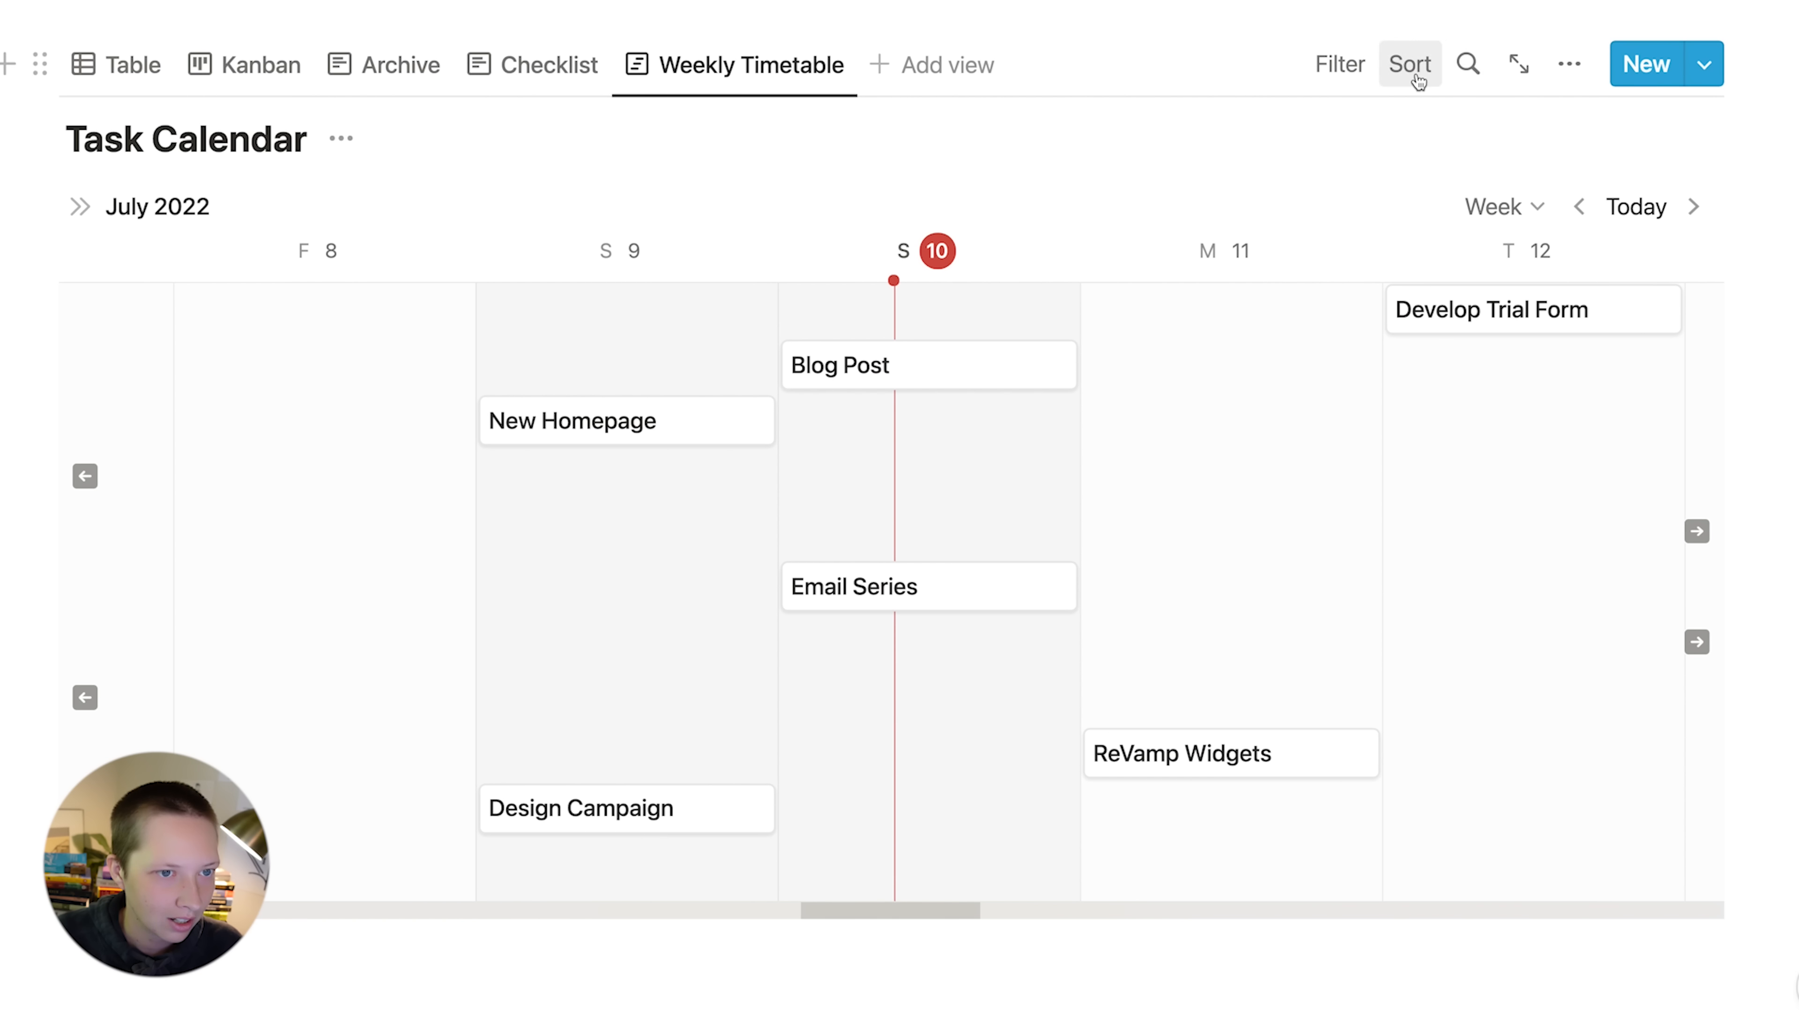
- Sort the Weekly Timetable view by Start in ascending order and hide the sort and filter bar
click(1410, 65)
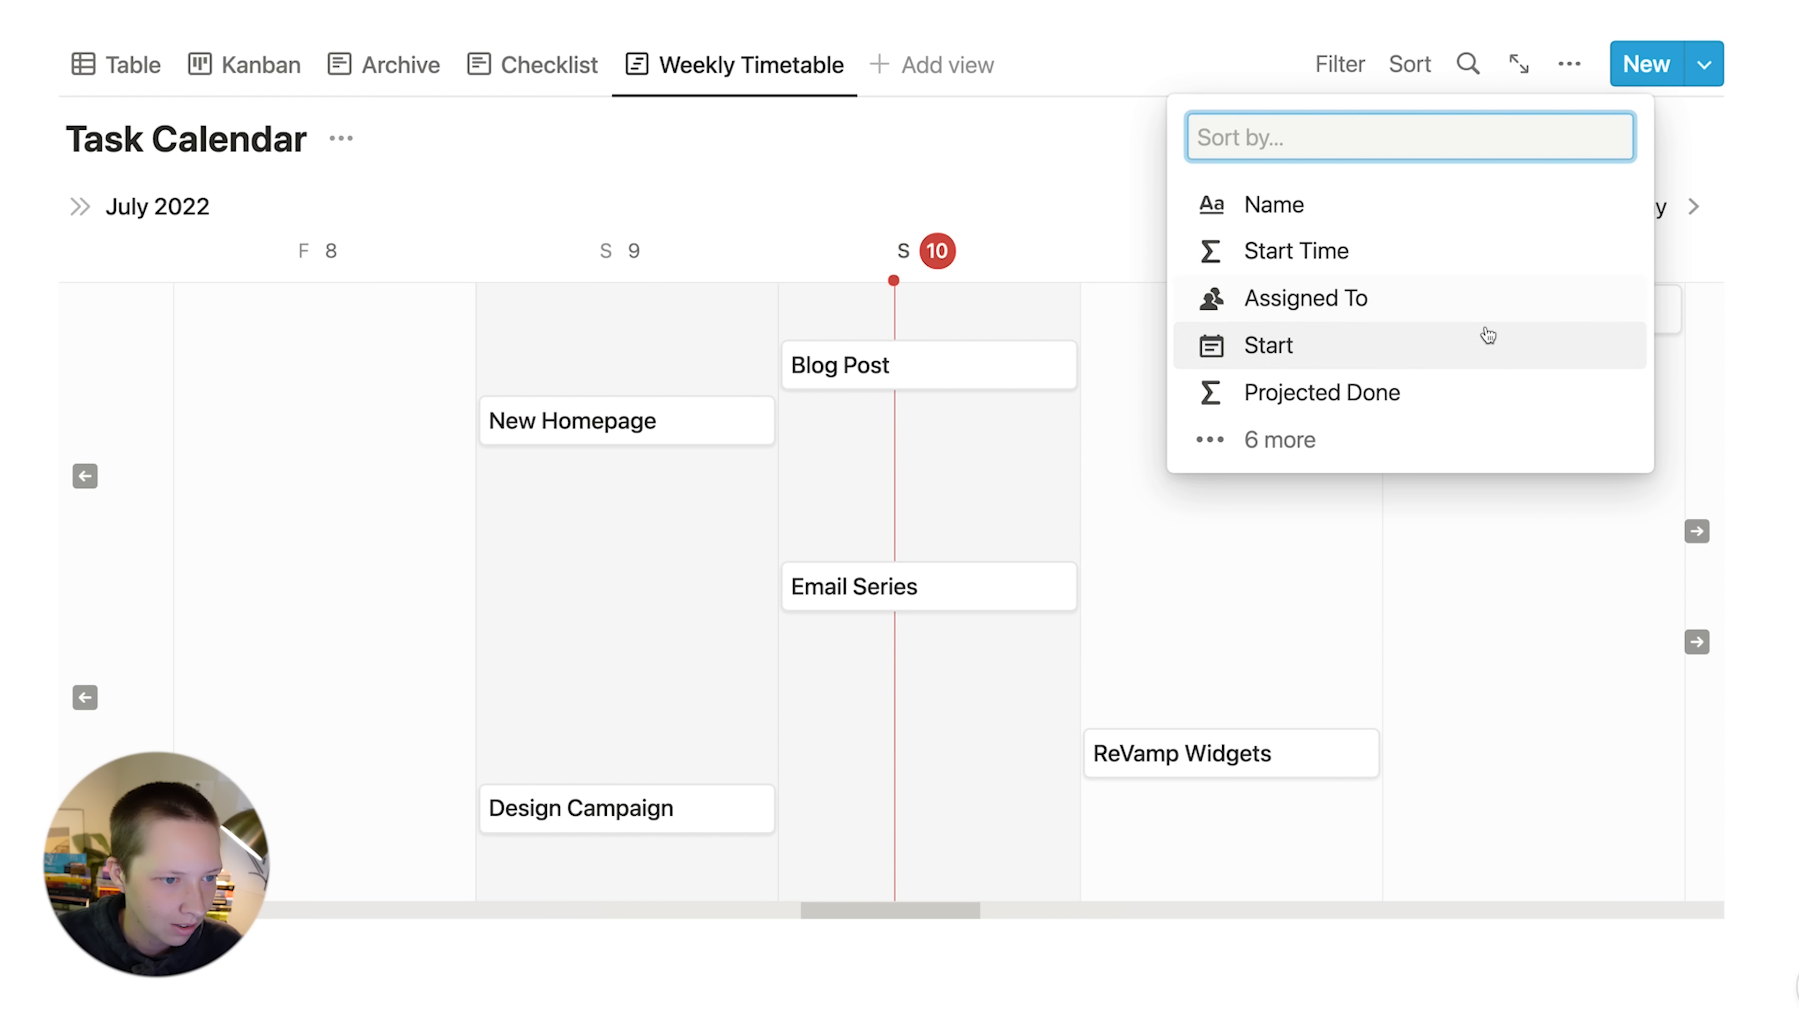
click(1266, 347)
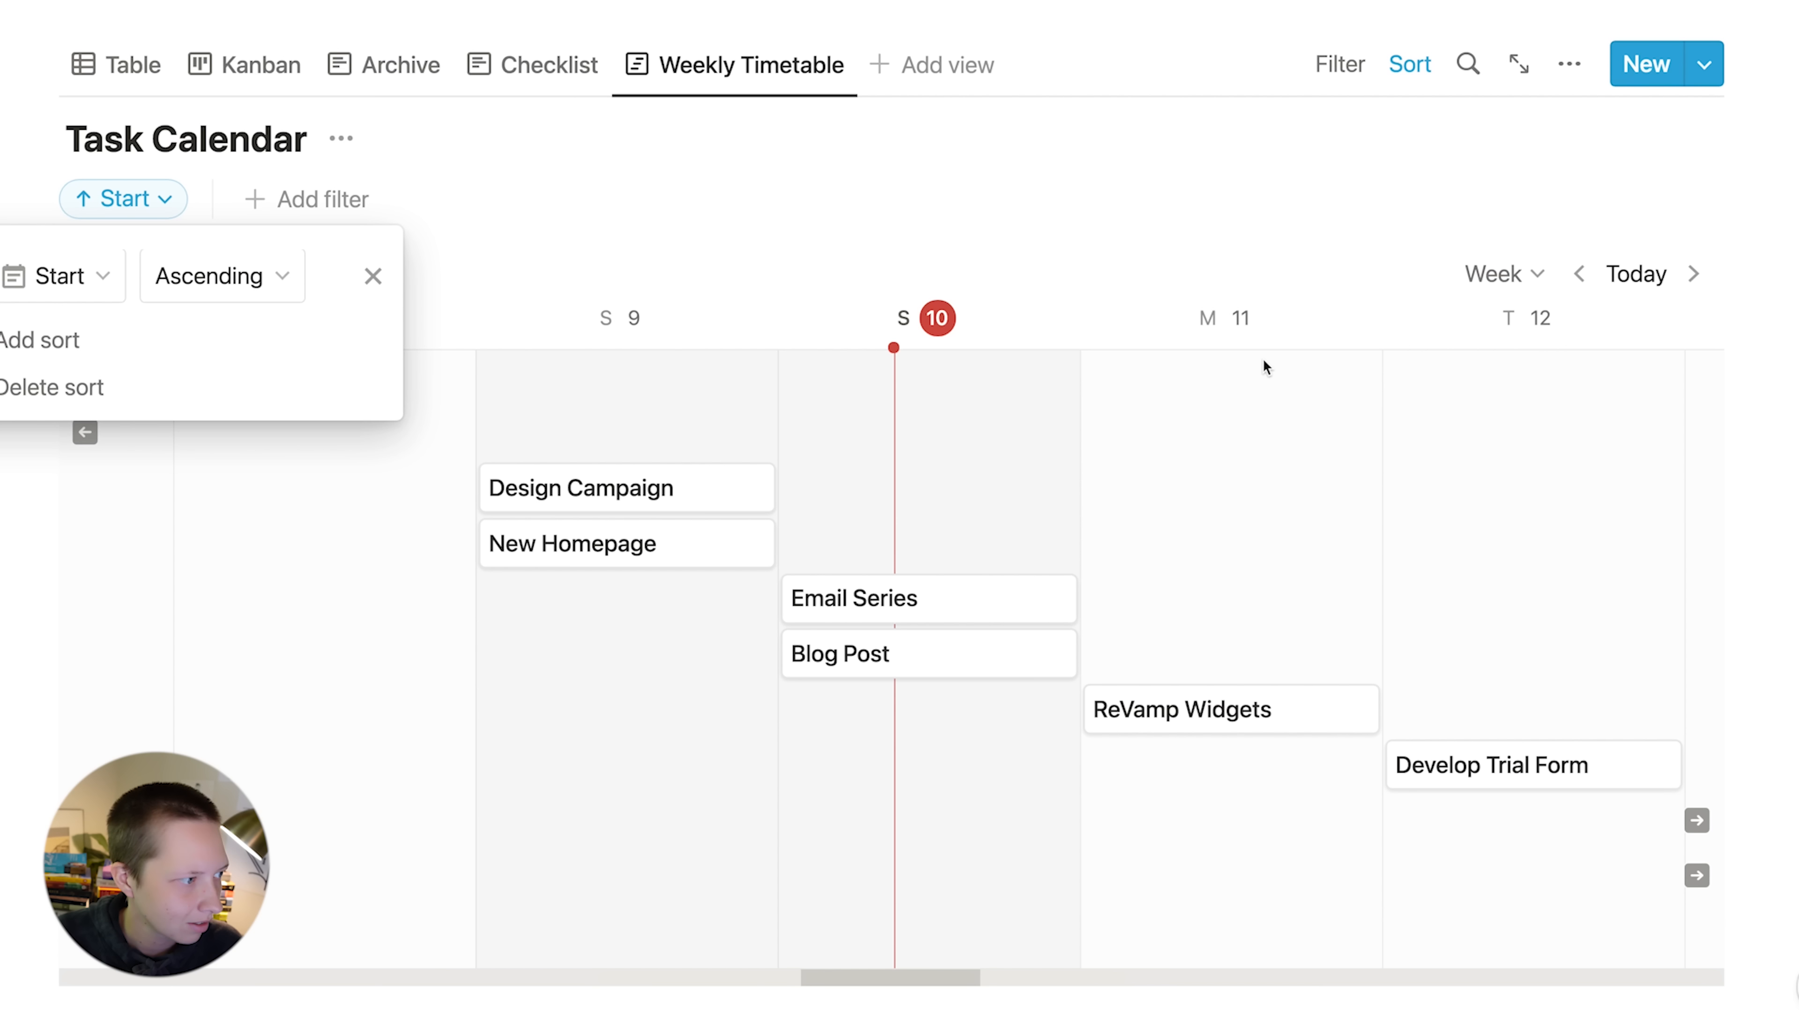
click(735, 207)
click(1321, 68)
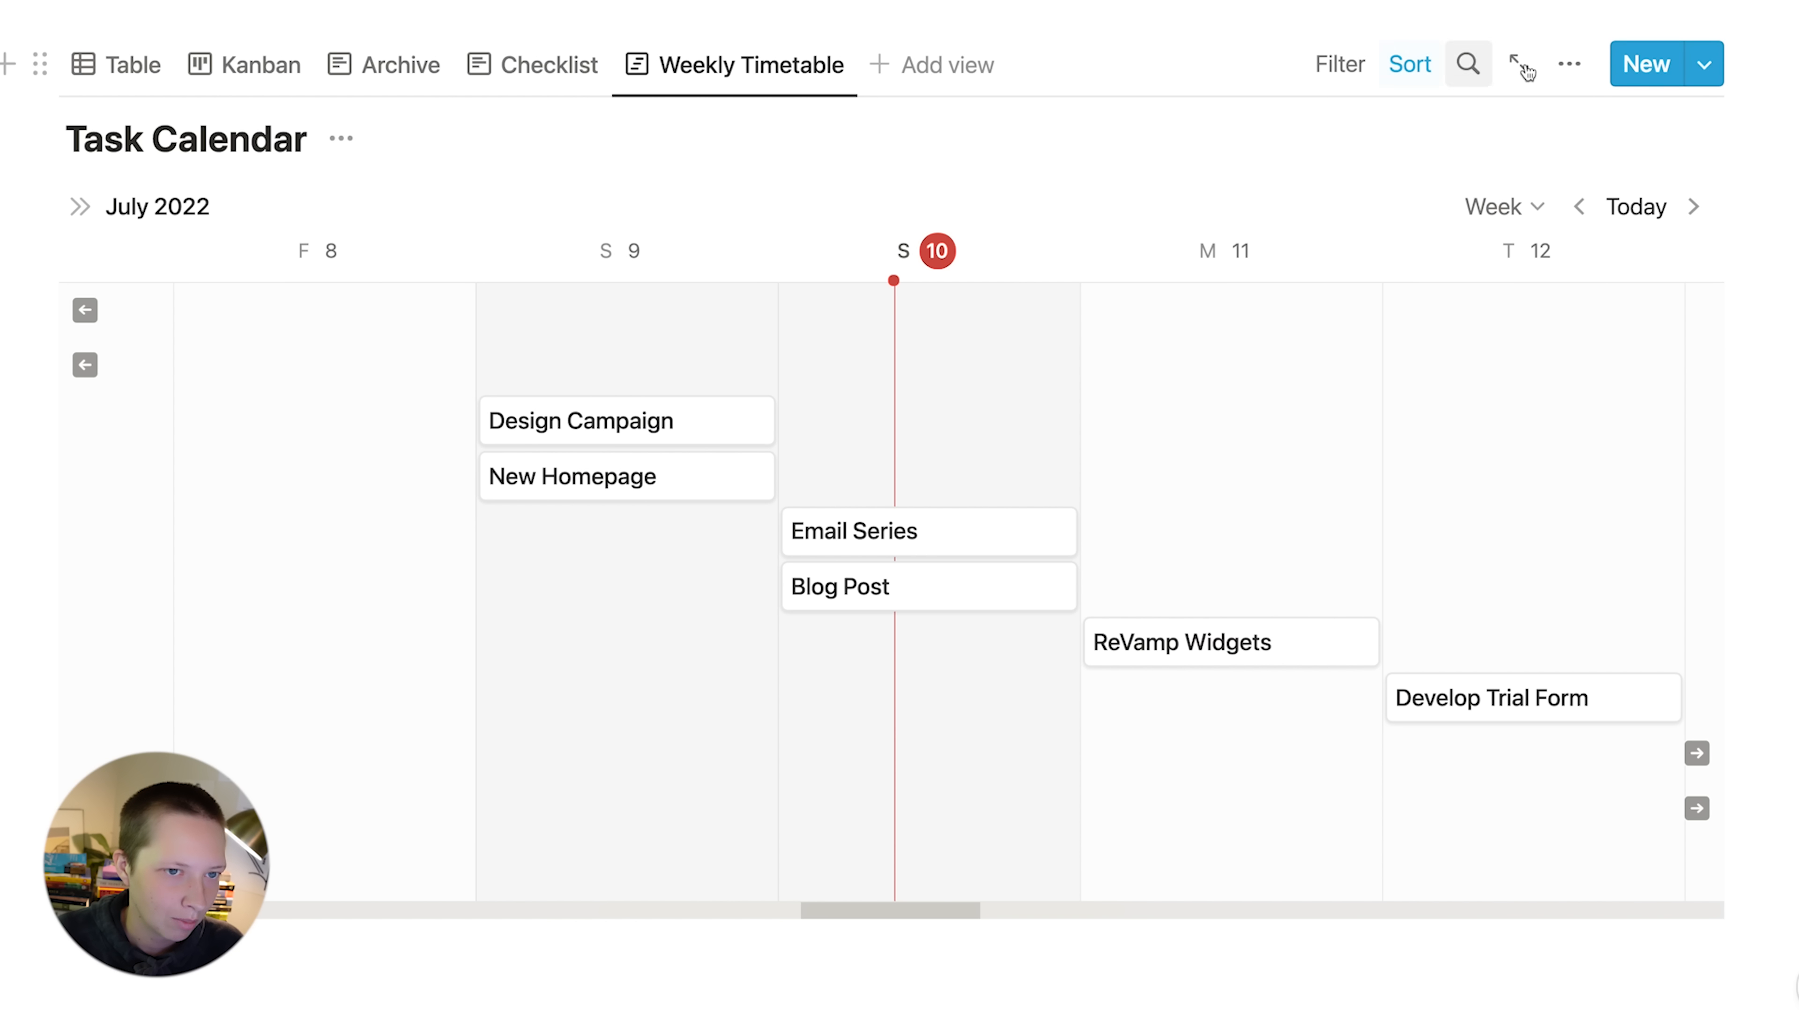
- Filter the Weekly Timetable view to tasks whose This Week property is Checked, and hide the filter bar
click(1341, 73)
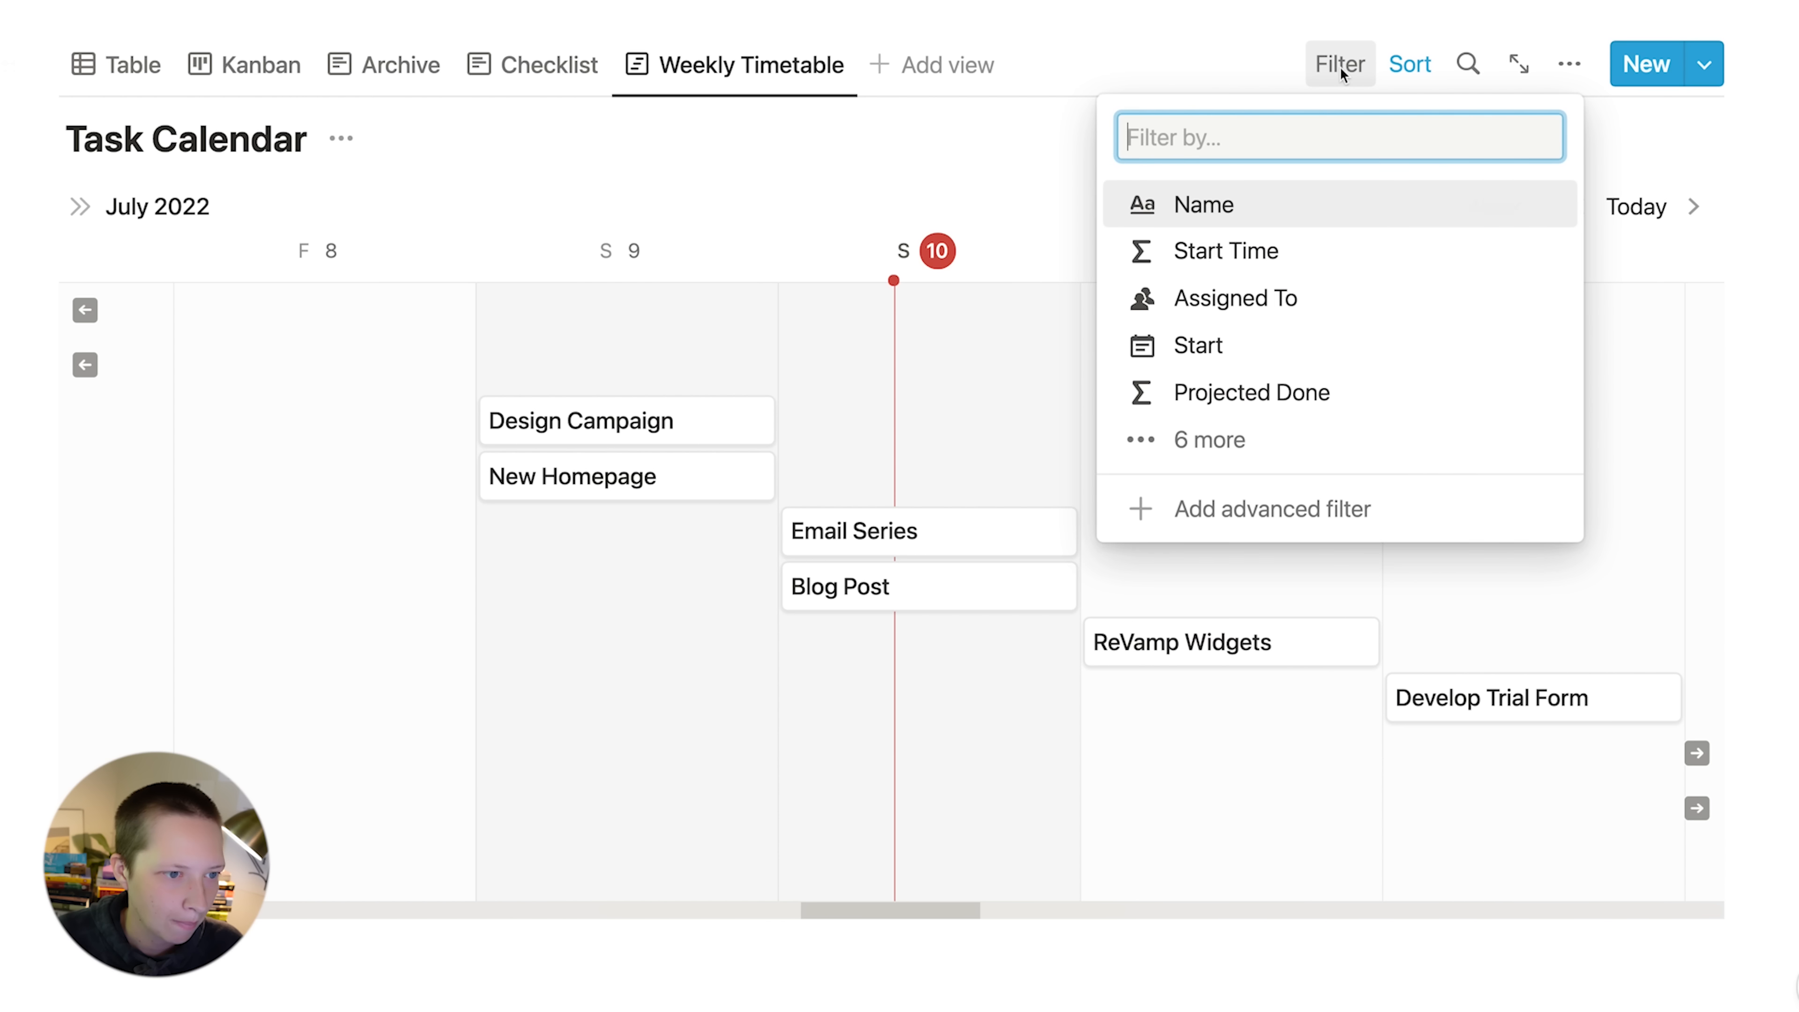
click(1204, 441)
scroll(1388, 446, down, 3)
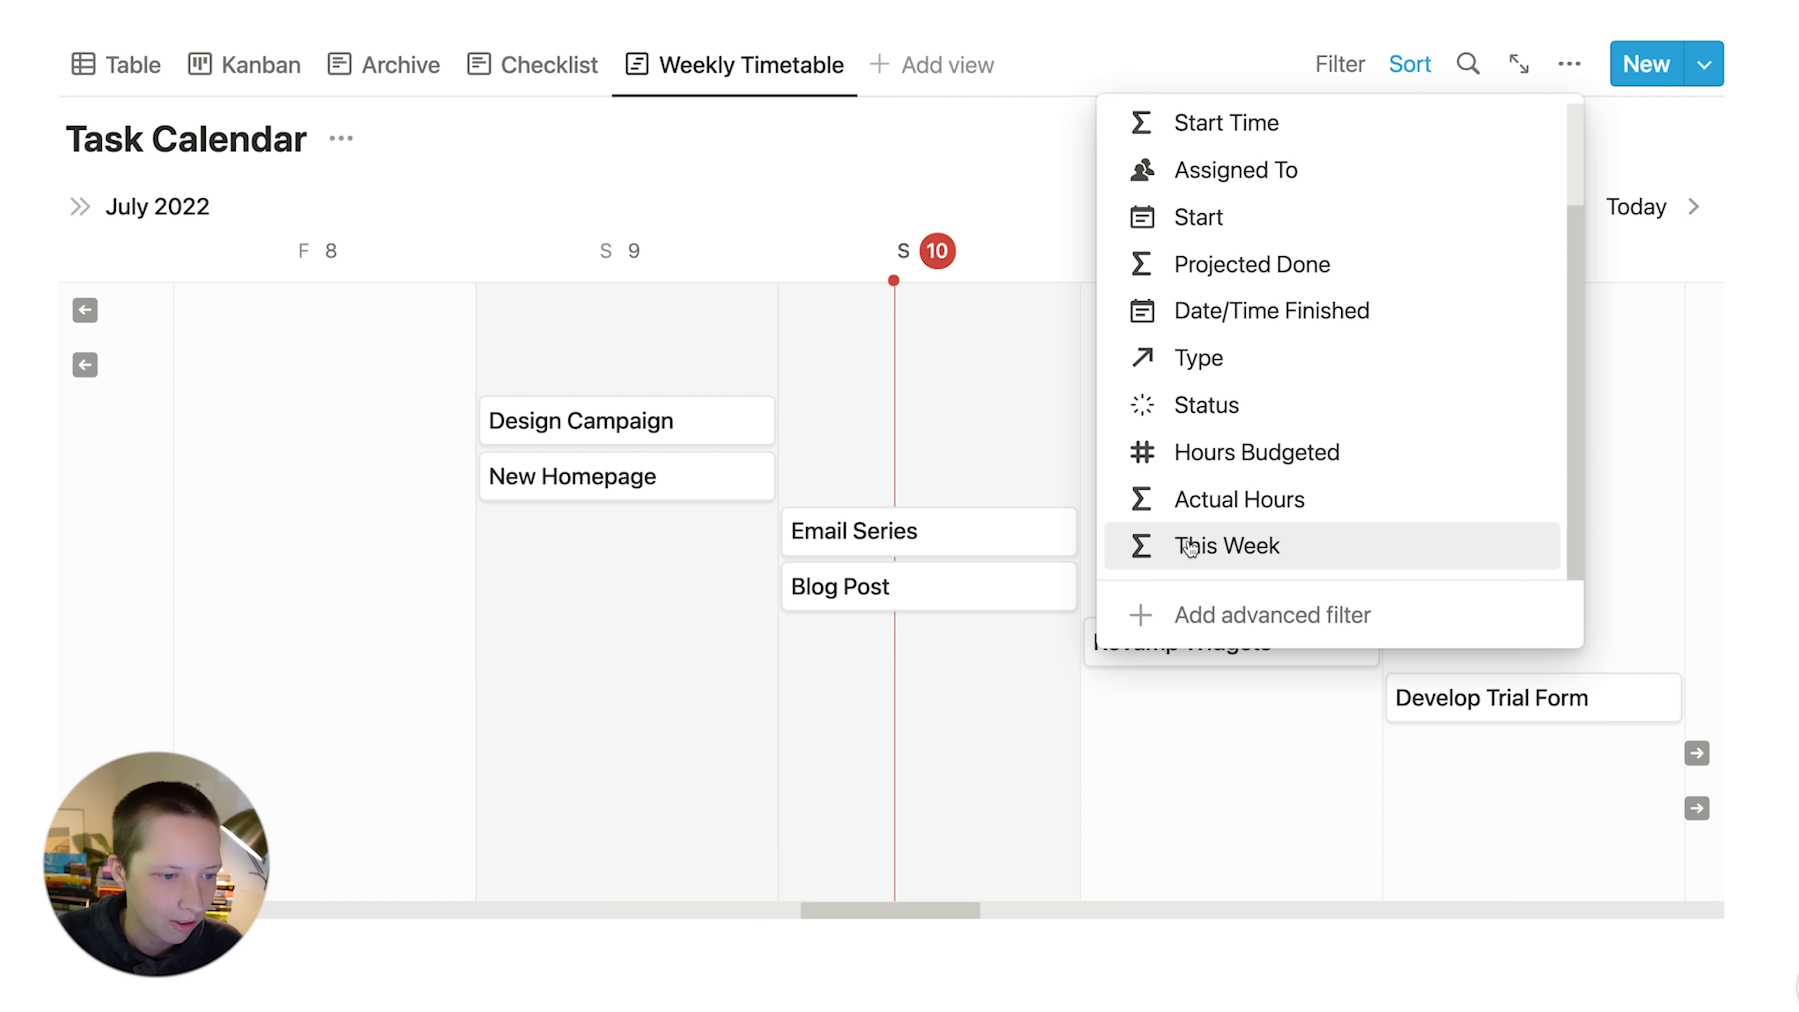
click(1408, 555)
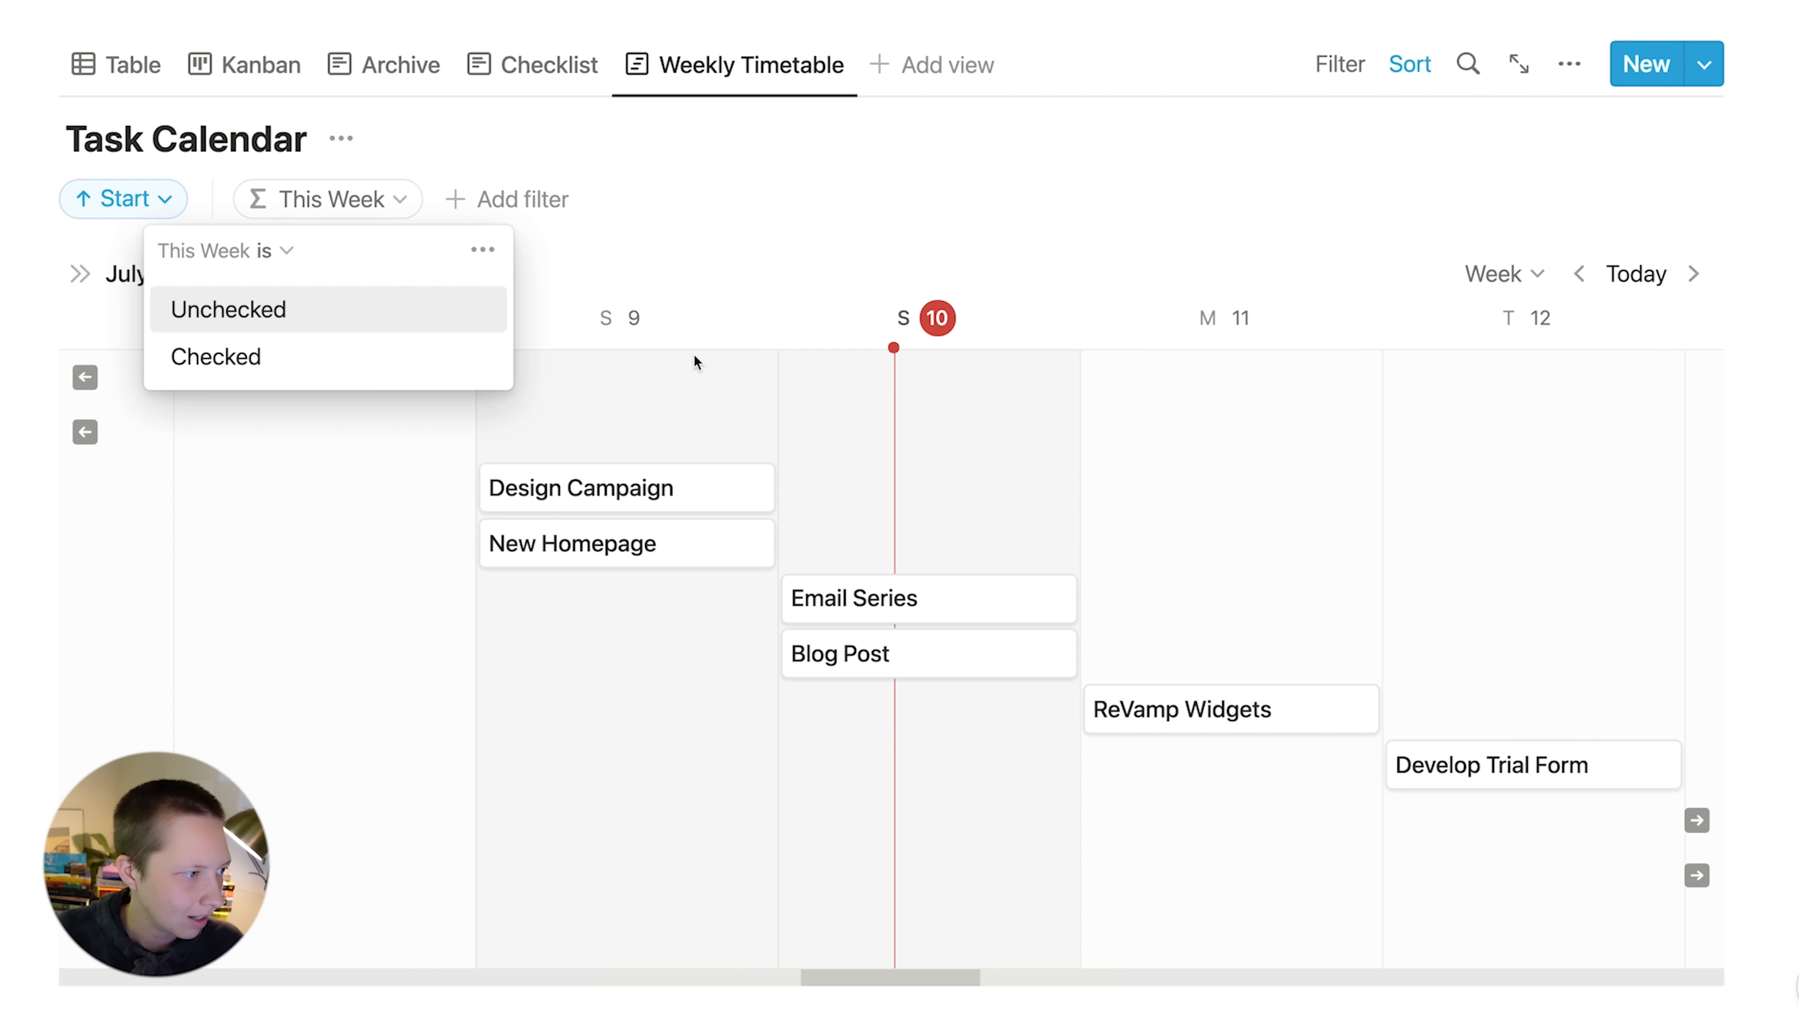
click(183, 355)
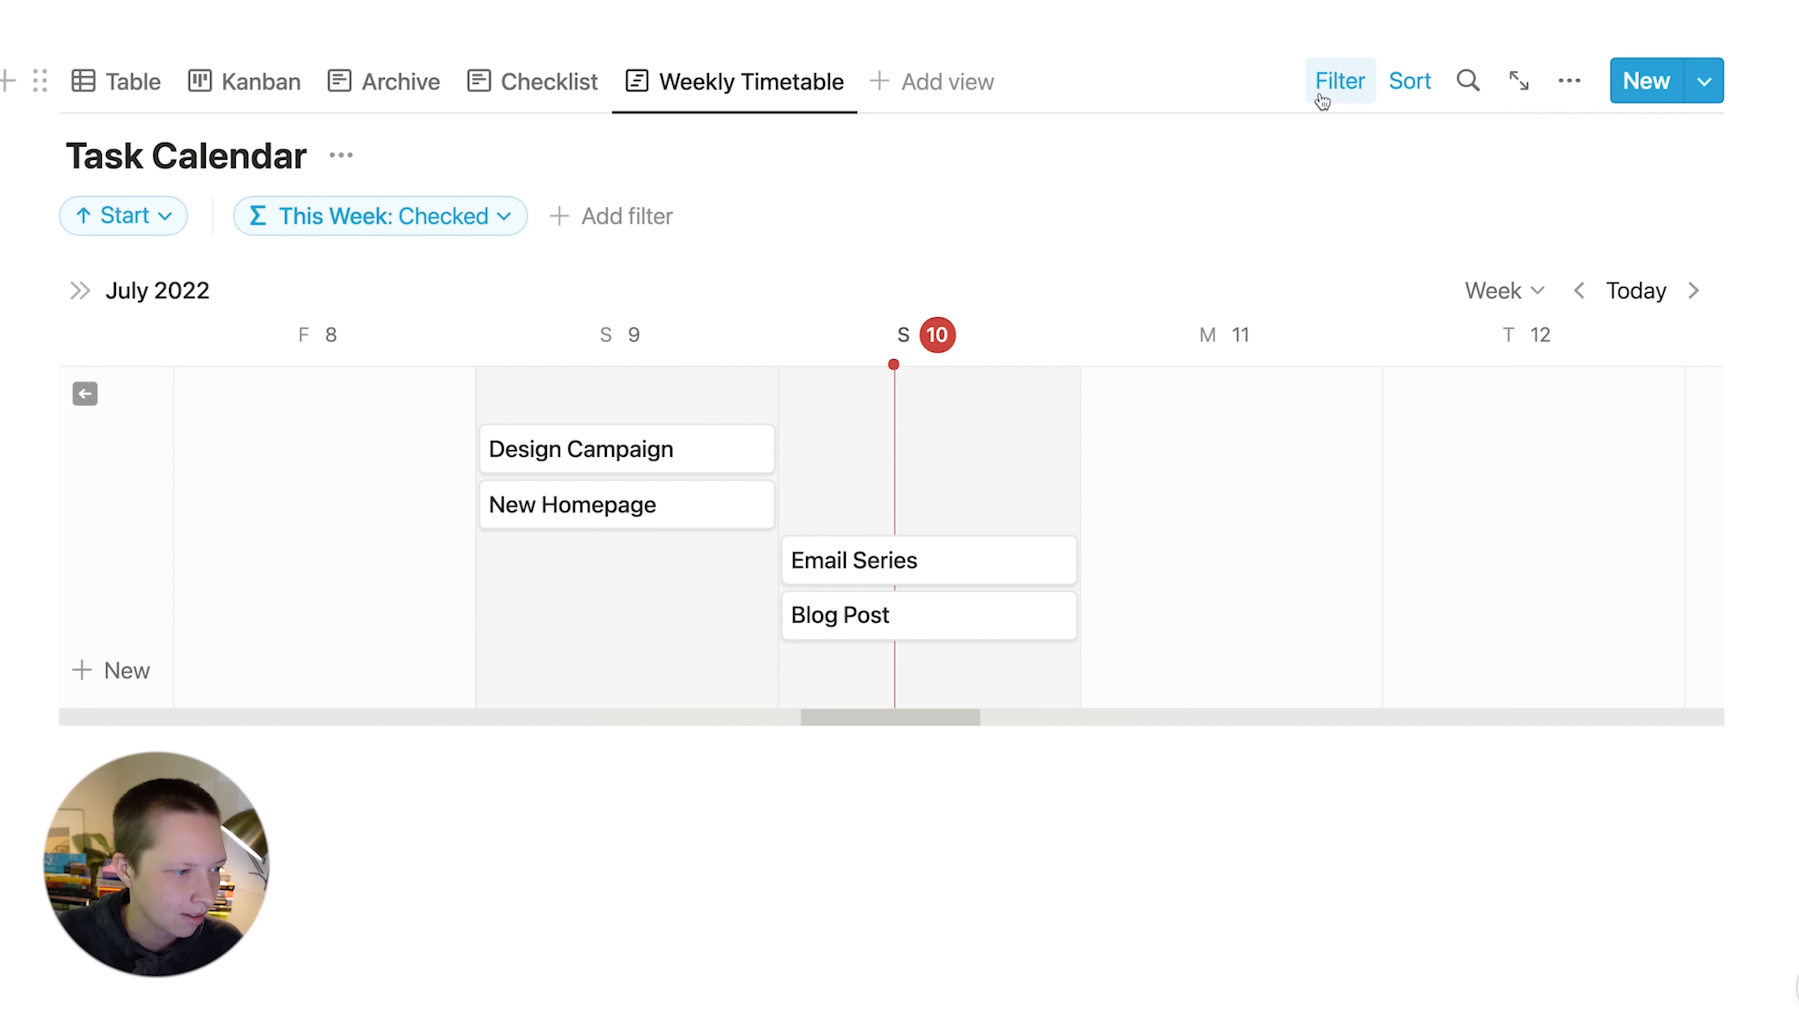
click(1335, 81)
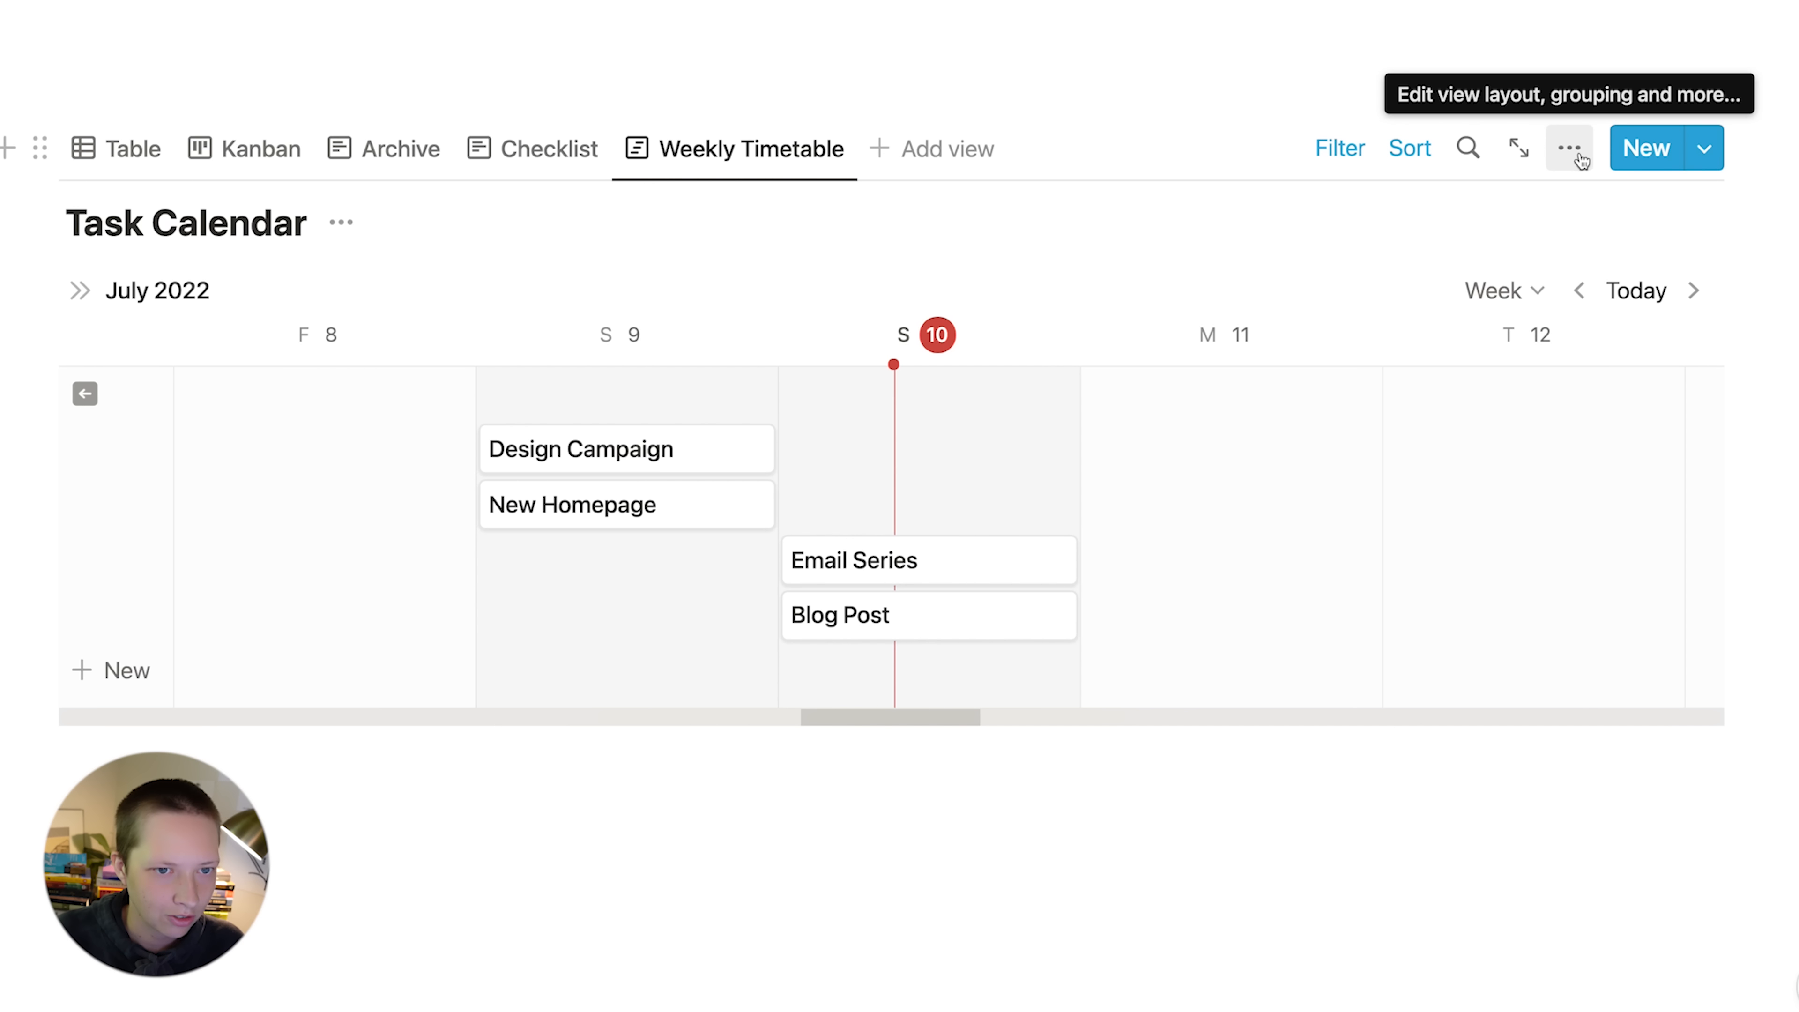
- Turn on the table beside the Weekly Timetable timeline in the view's property options
click(1570, 148)
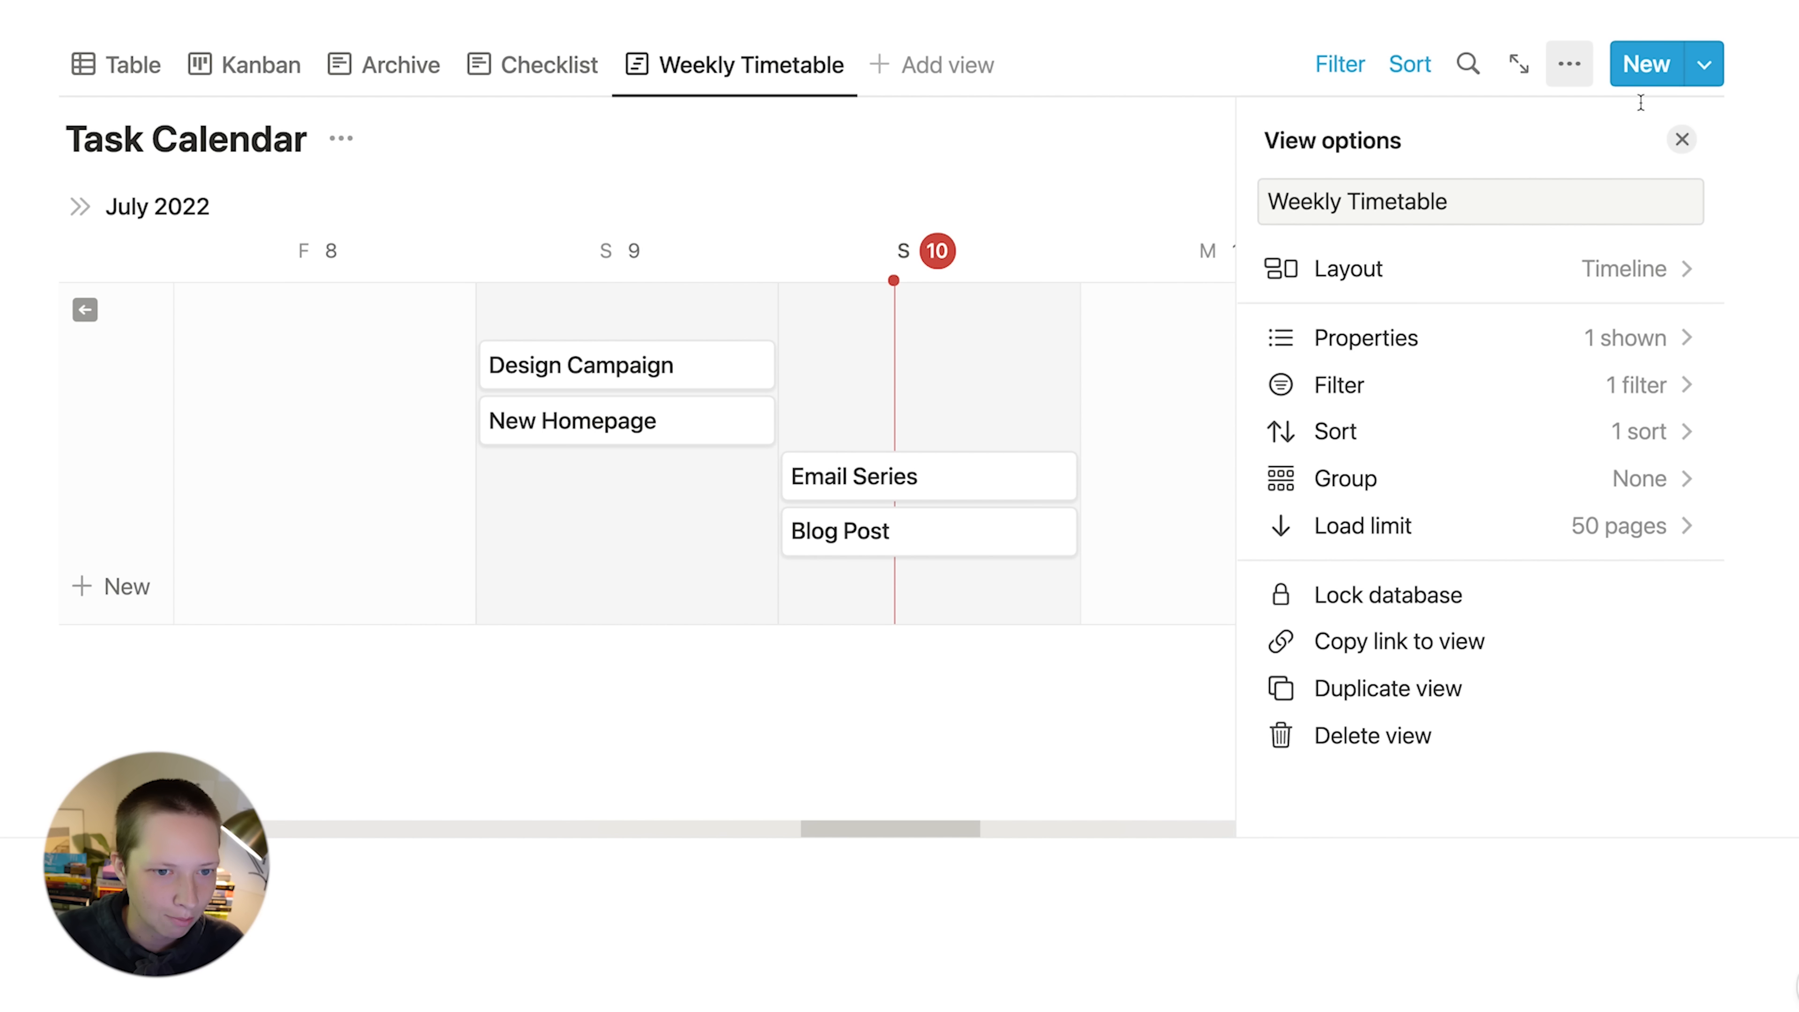
click(1444, 340)
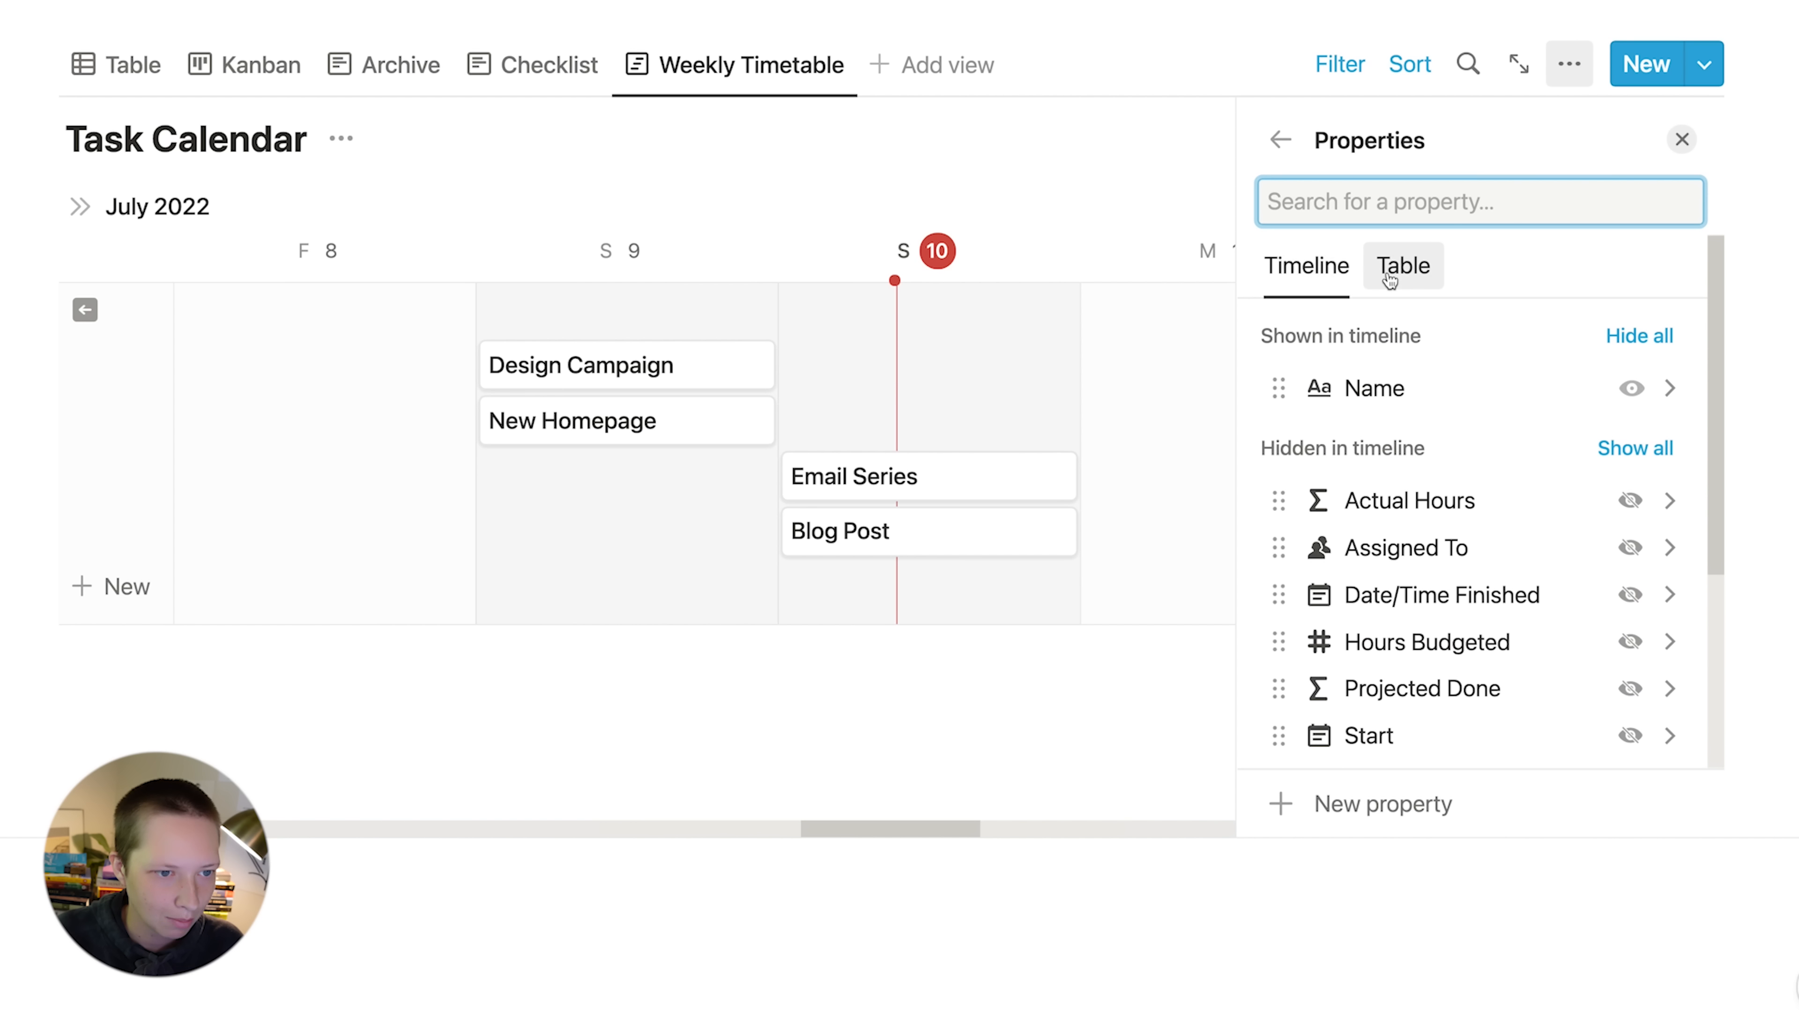
click(1417, 280)
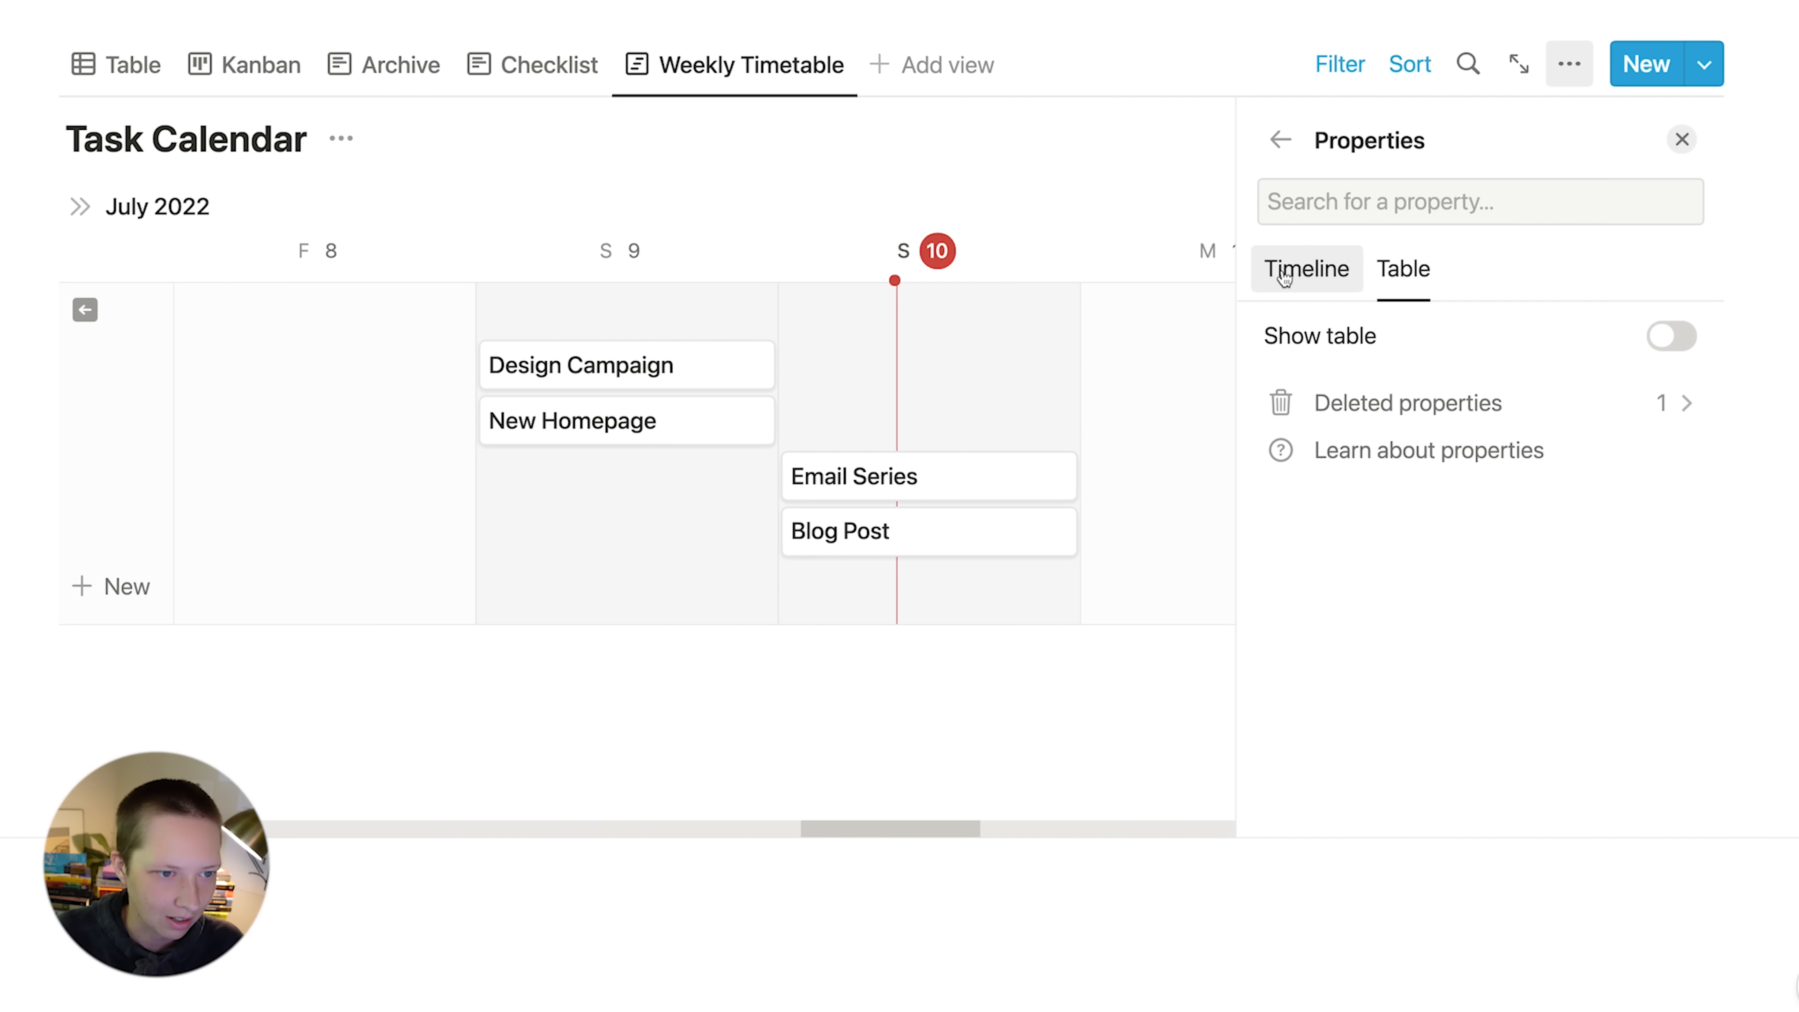
click(1671, 335)
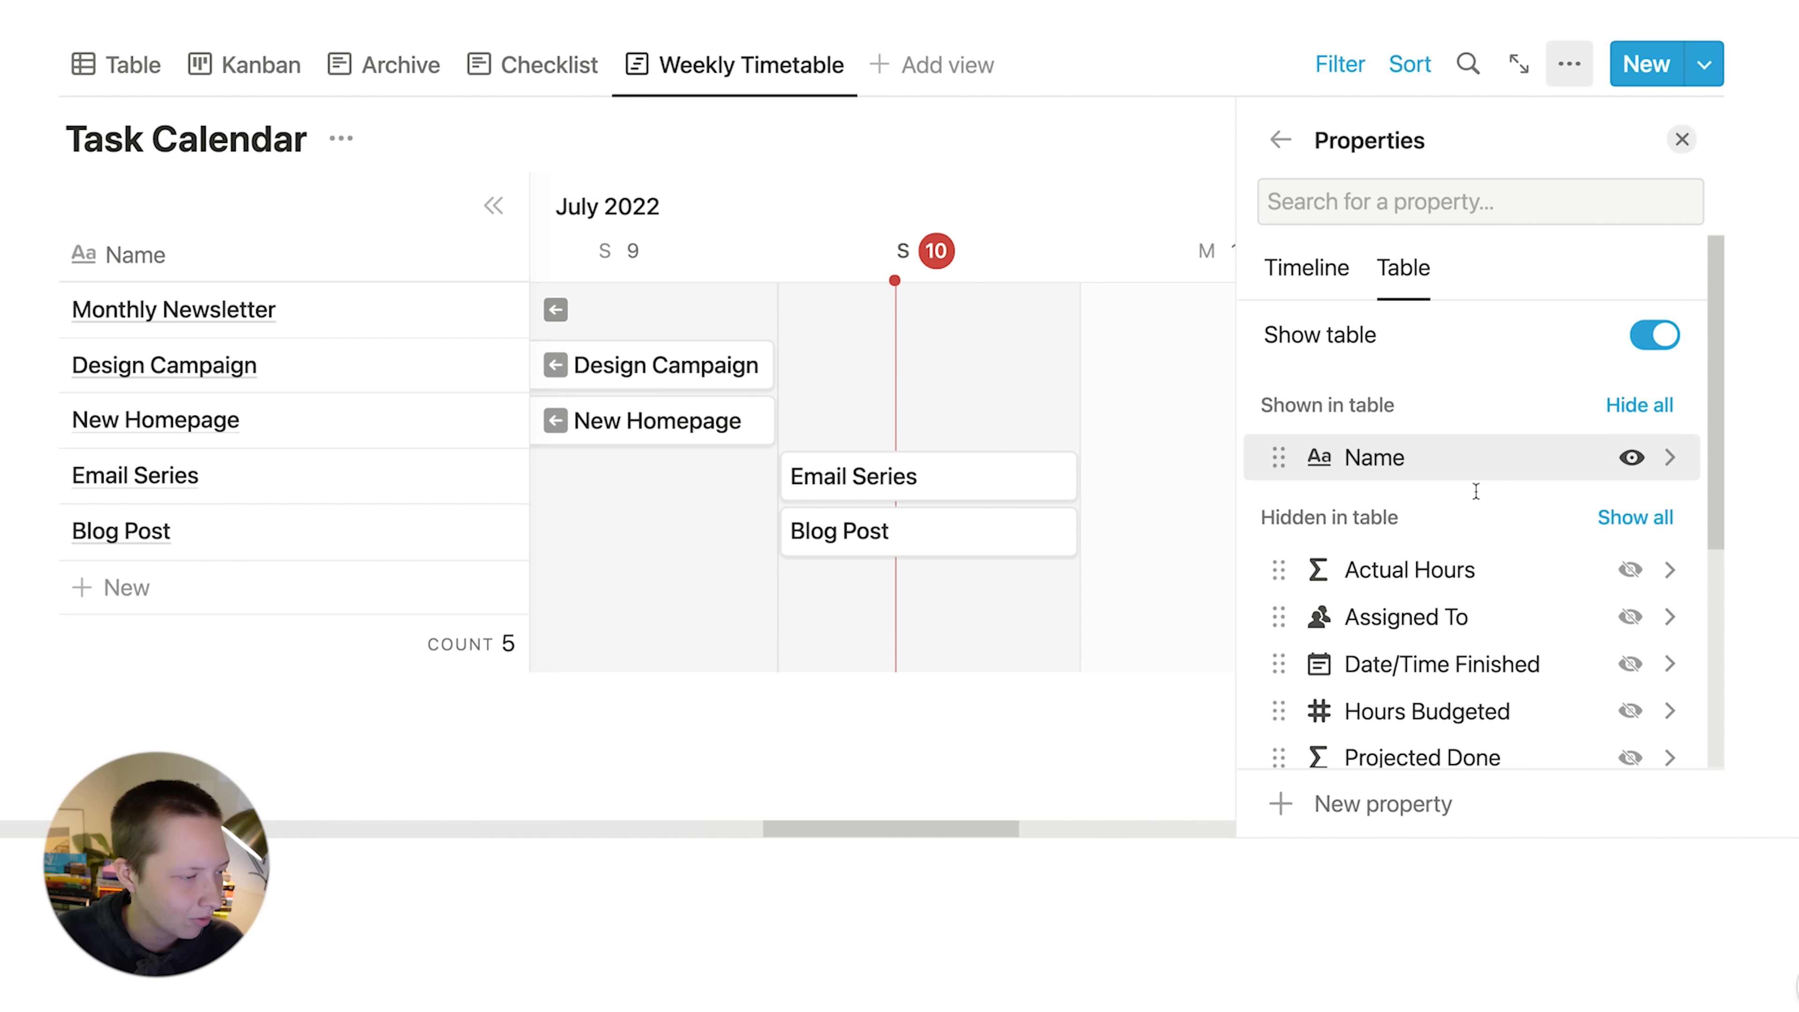
- Hide the Name property on the Weekly Timetable's timeline bars and show Start Time and Status there, closing the view's property options
click(1308, 269)
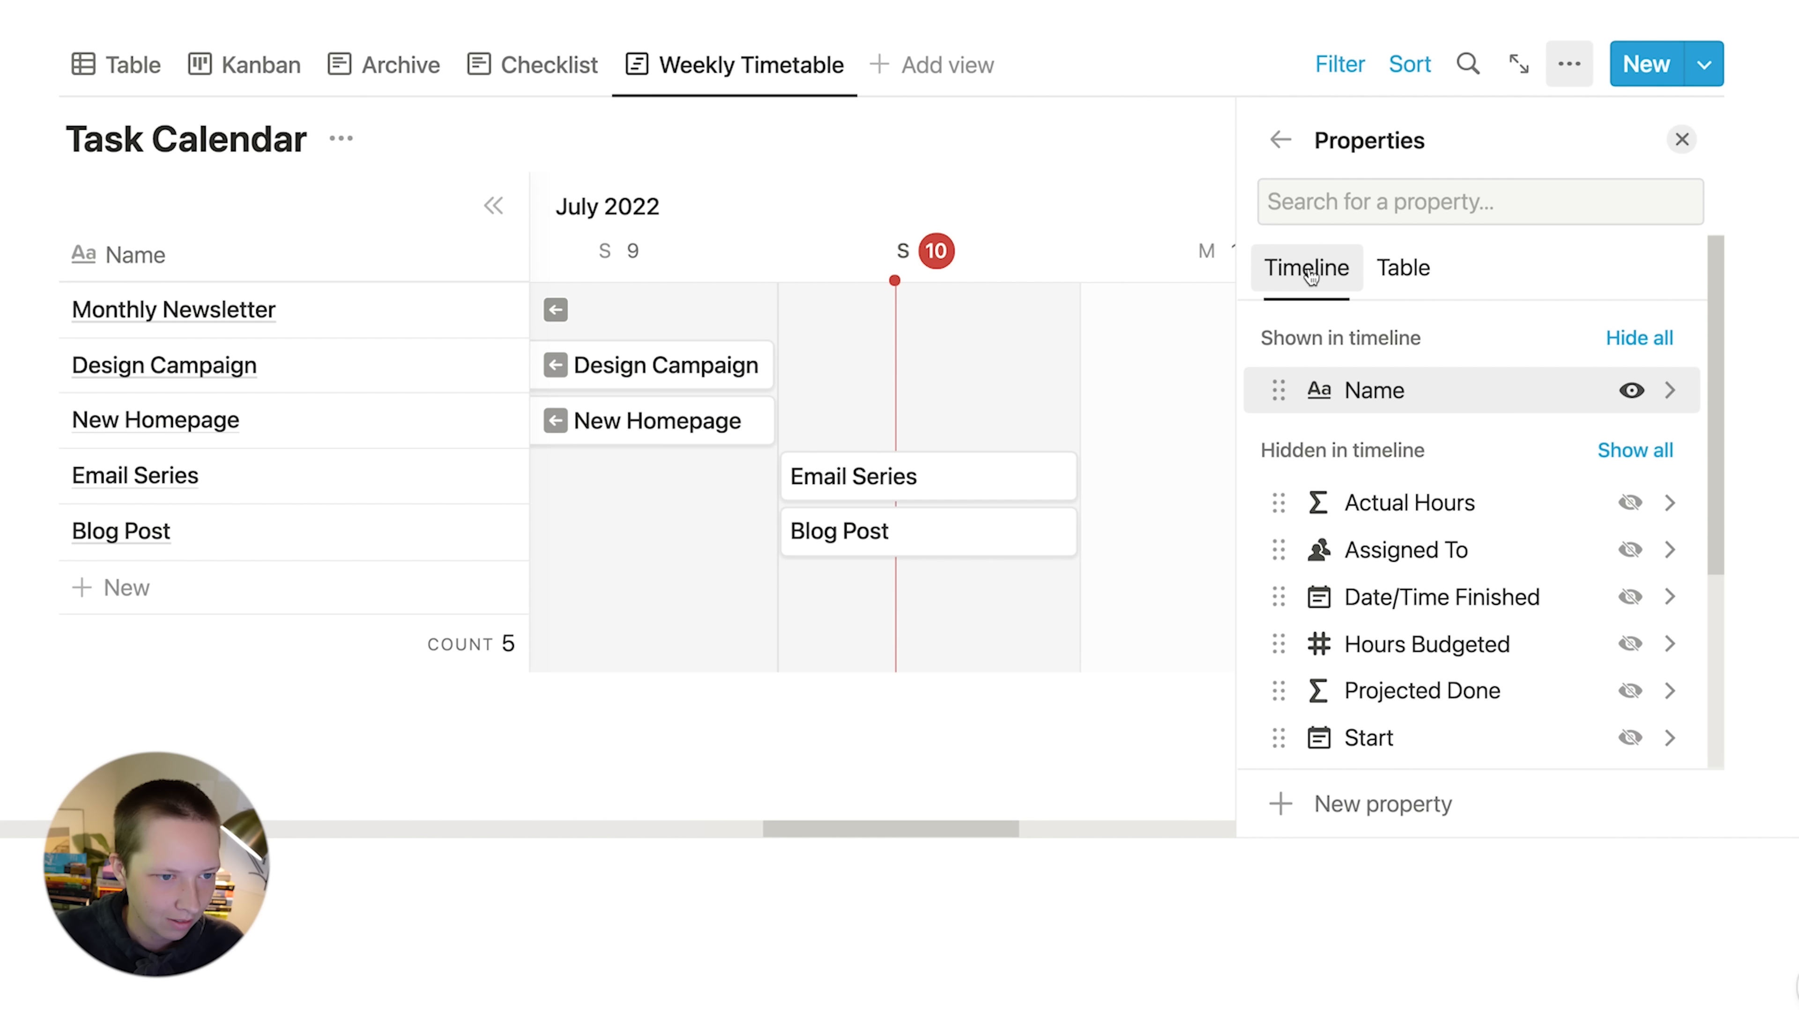
click(1632, 390)
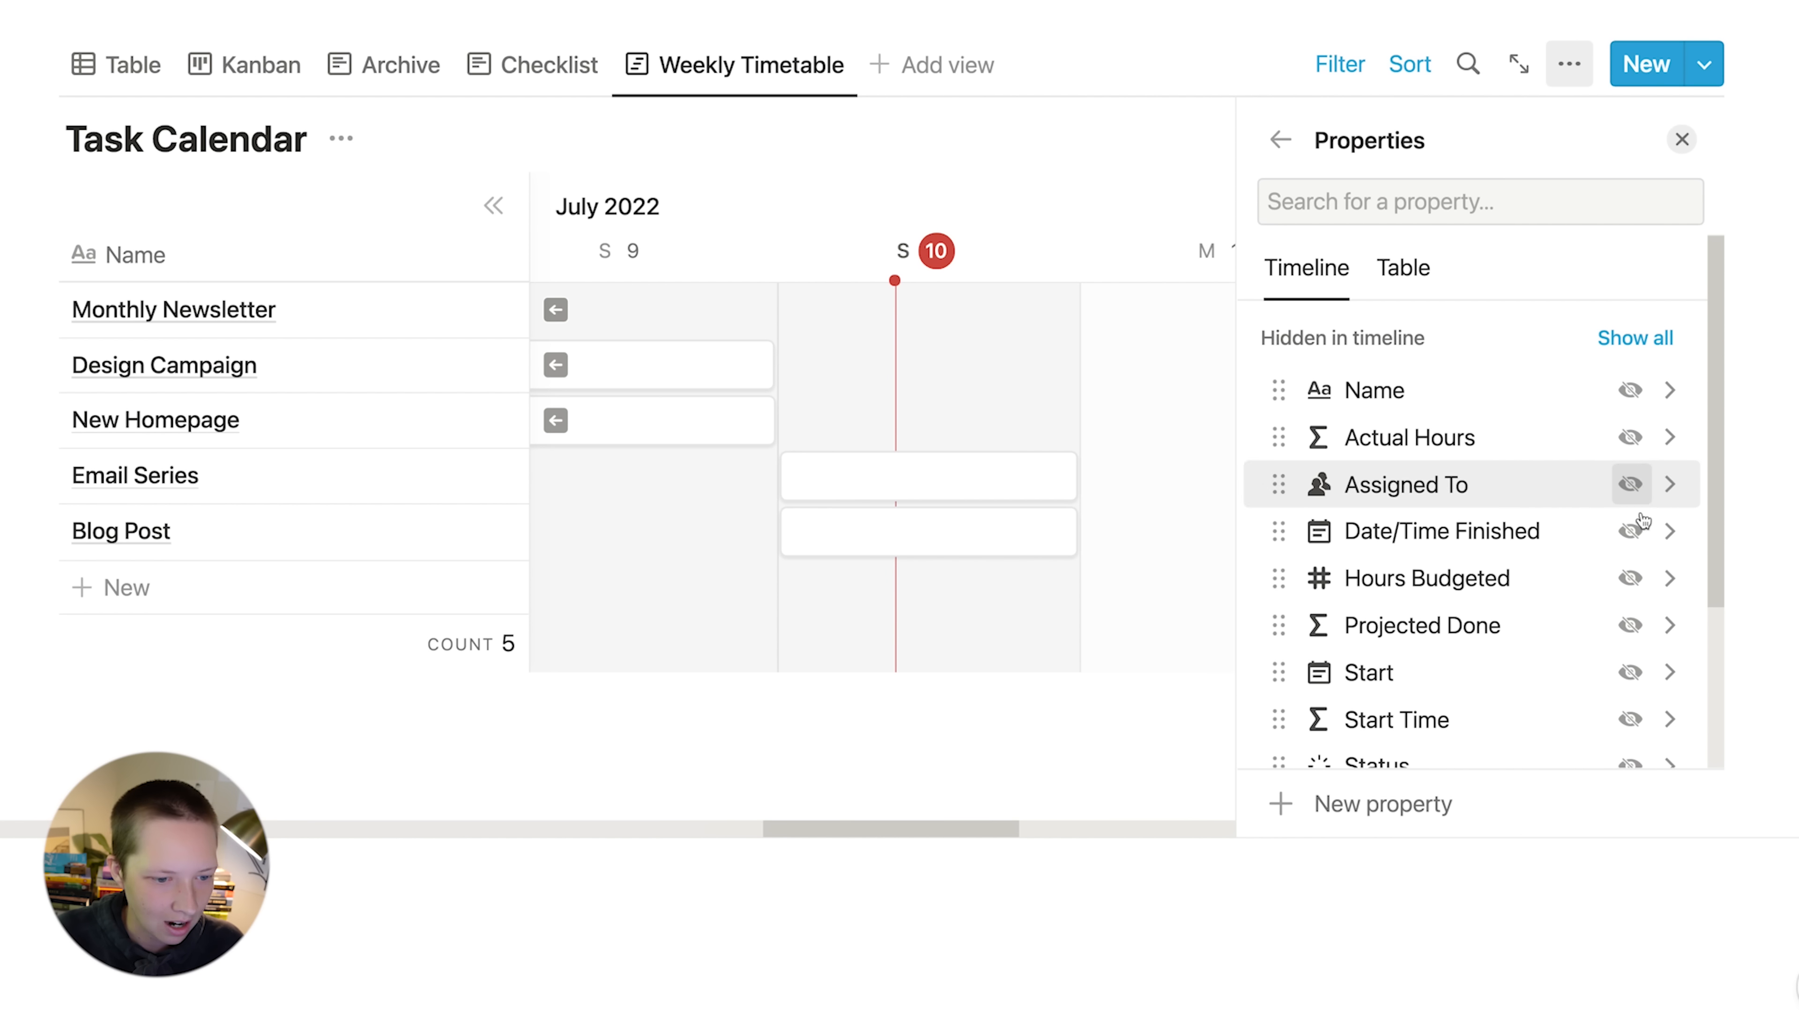
scroll(1597, 627, down, 2)
scroll(1597, 628, down, 2)
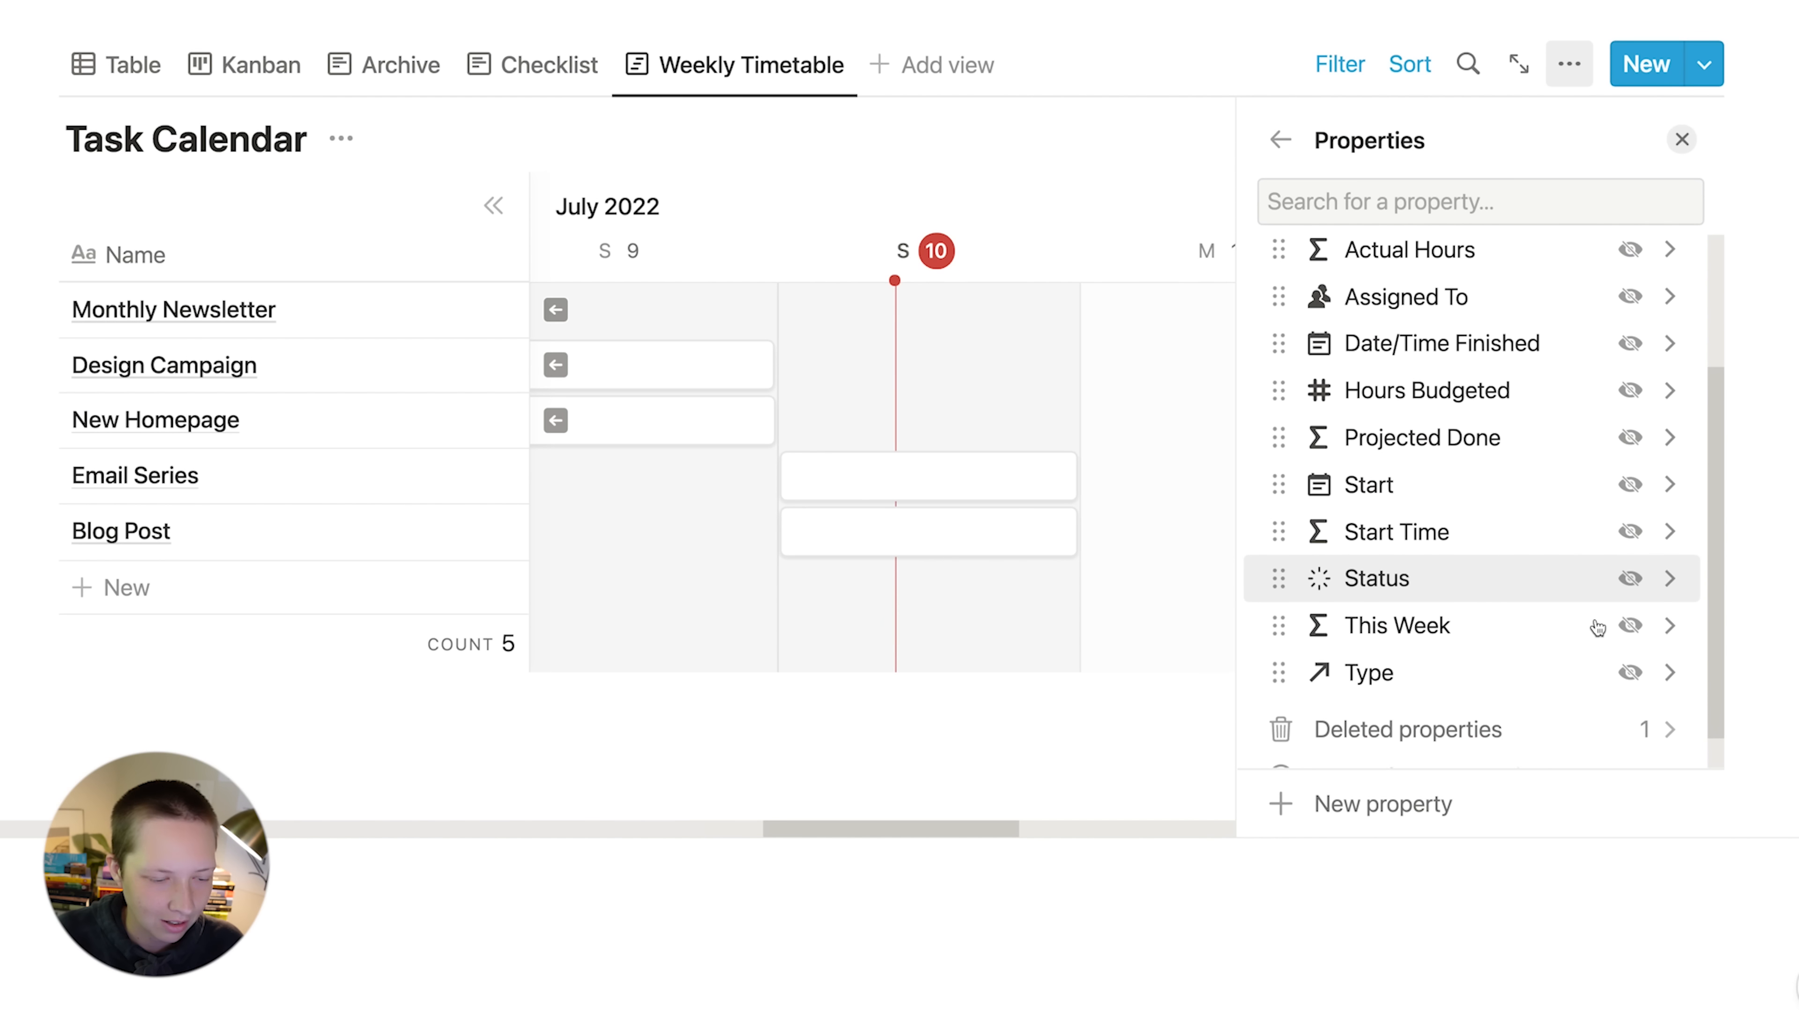
scroll(1595, 623, up, 3)
scroll(1623, 539, down, 2)
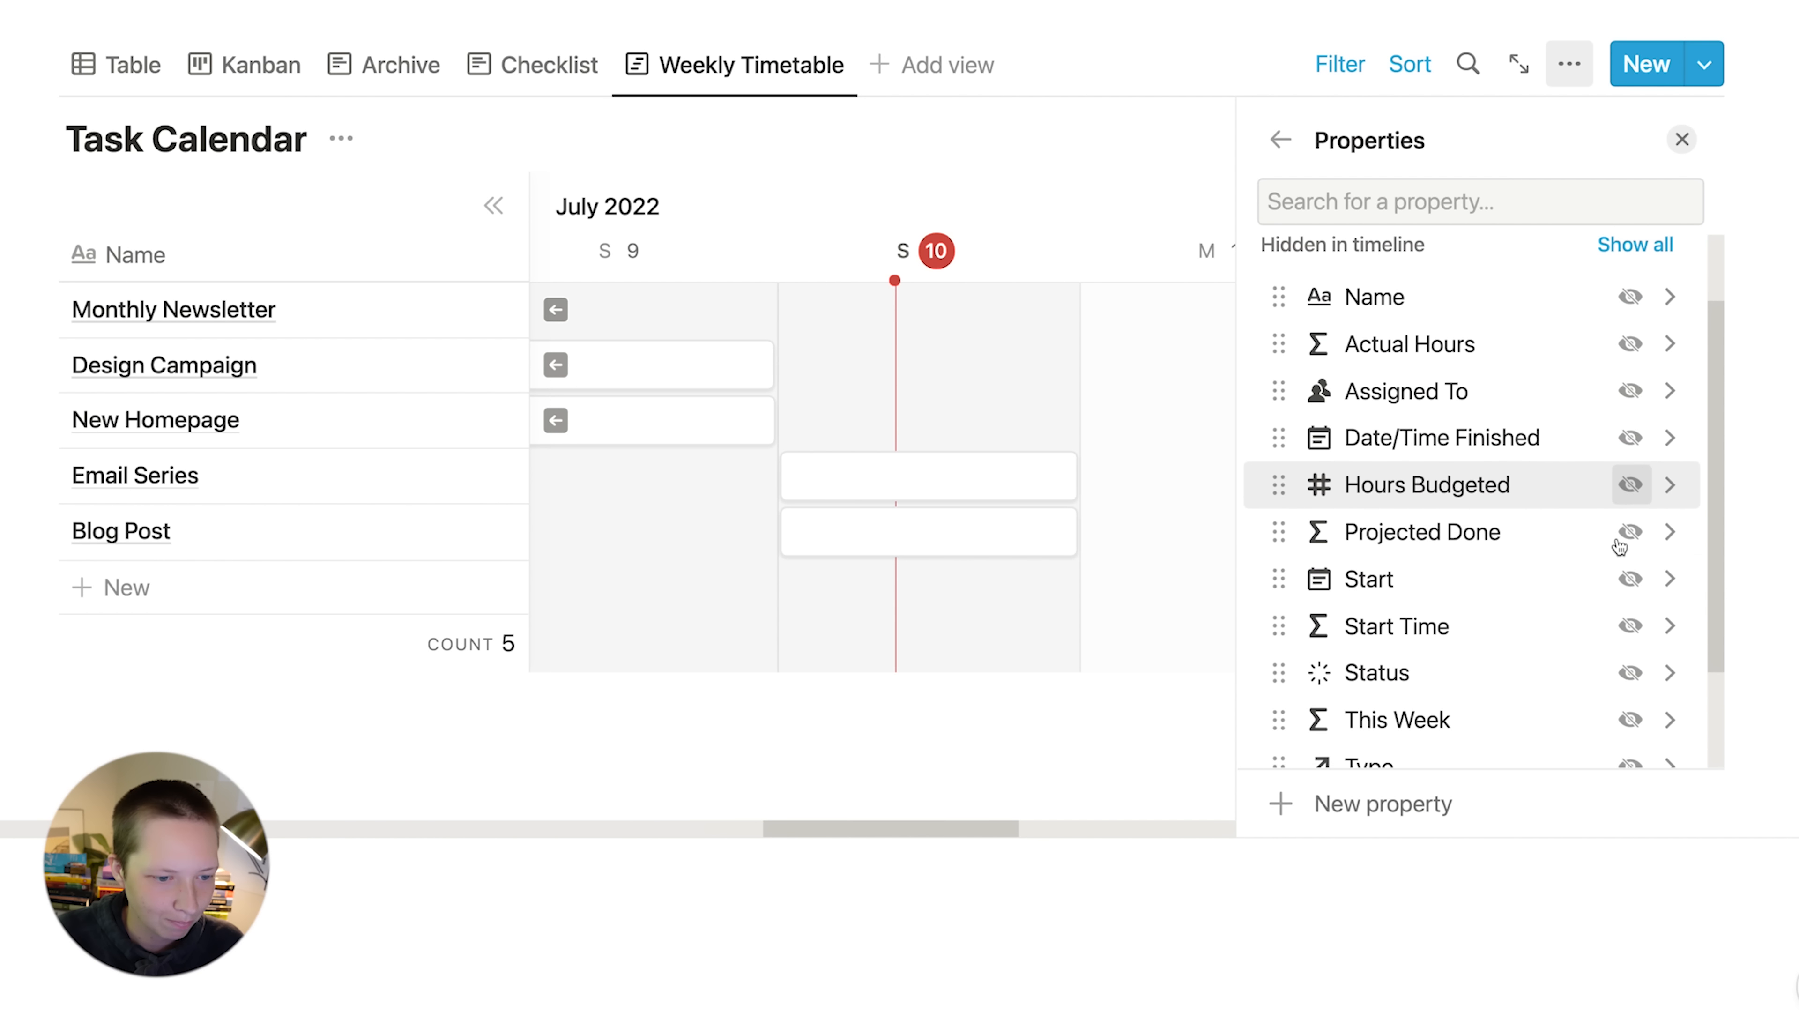
click(1627, 624)
scroll(1629, 627, down, 2)
scroll(1629, 626, down, 2)
click(1629, 599)
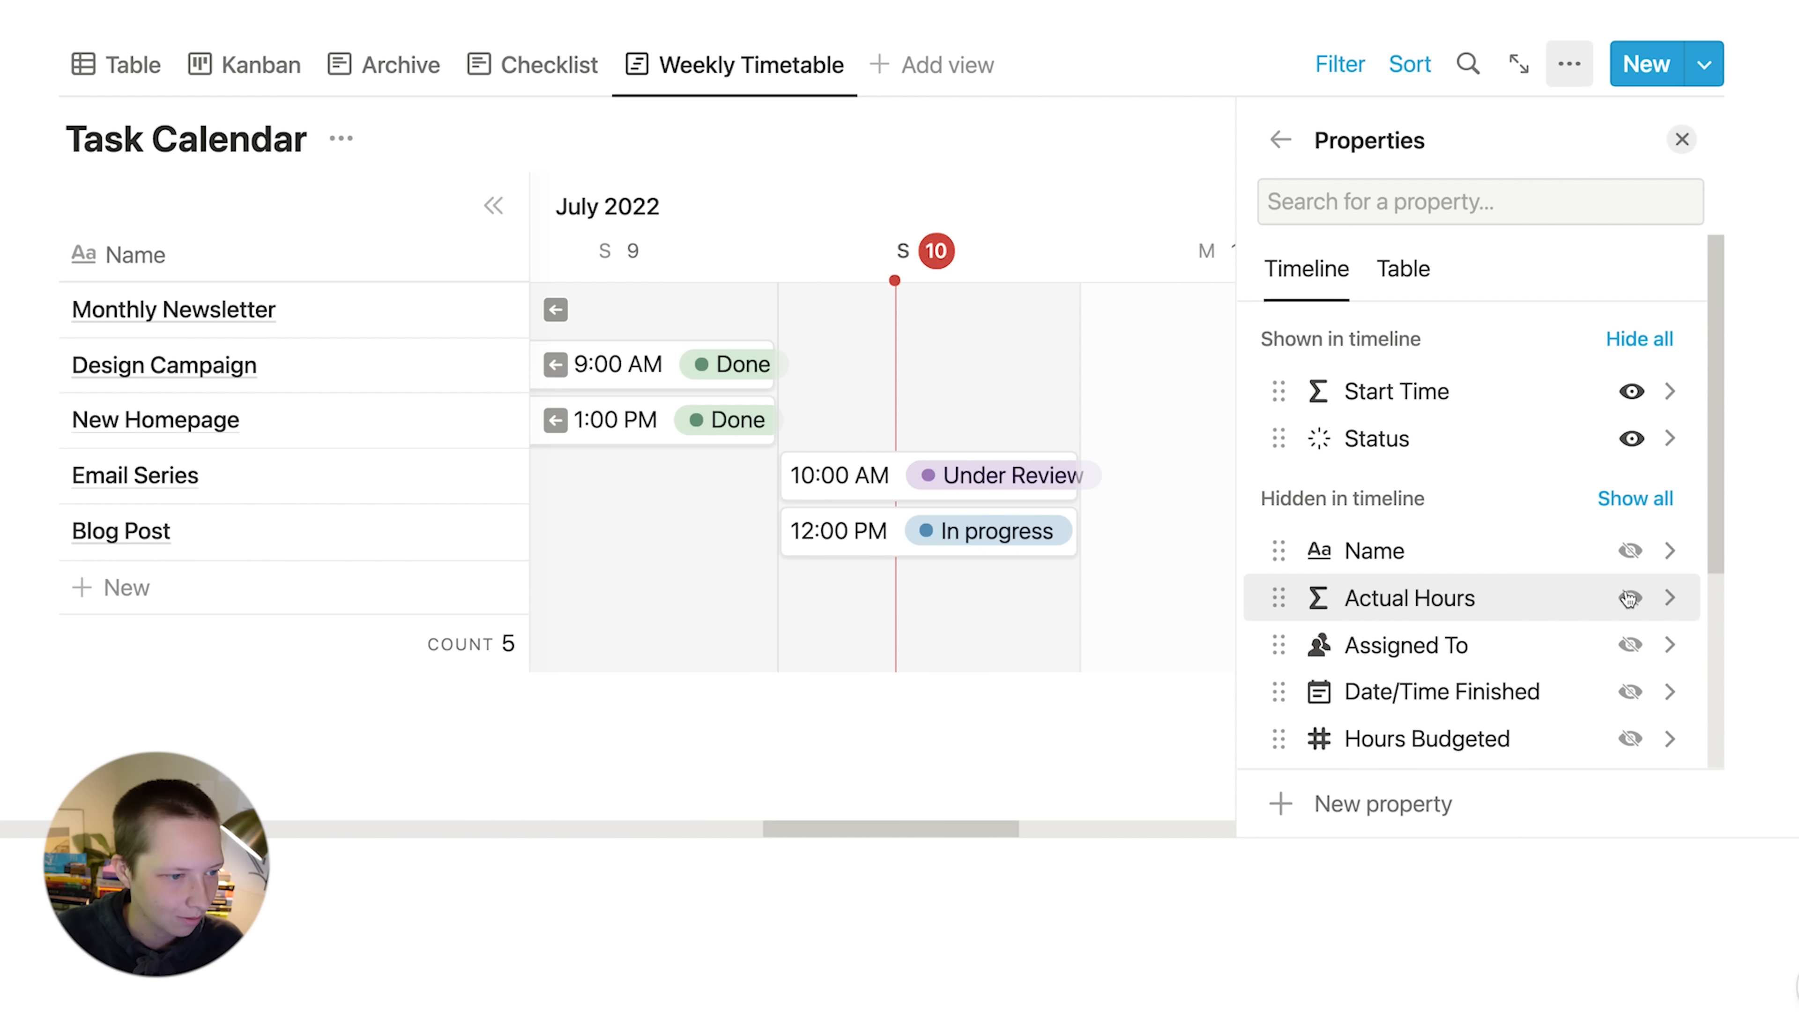
click(1686, 136)
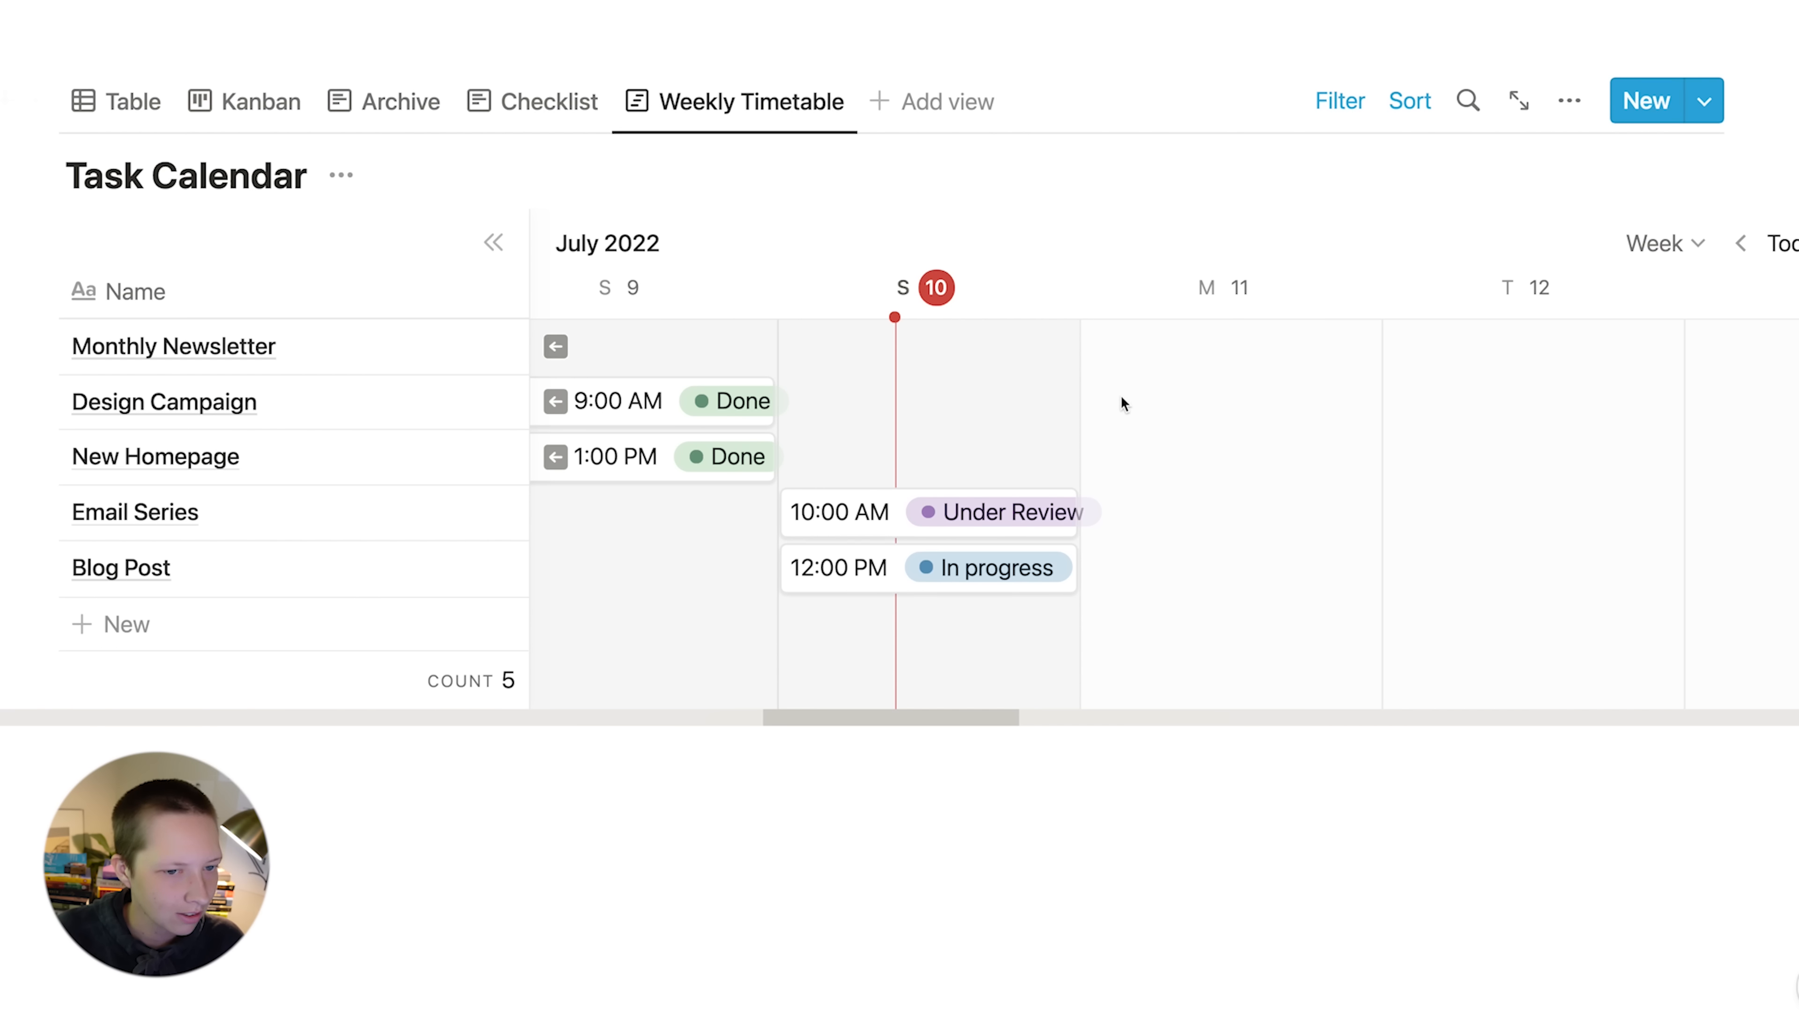
- Examine the scheduled tasks on the Weekly Timetable timeline across the week of July 3 to 11, 2022
scroll(1120, 402, left, 5)
scroll(1121, 402, up, 3)
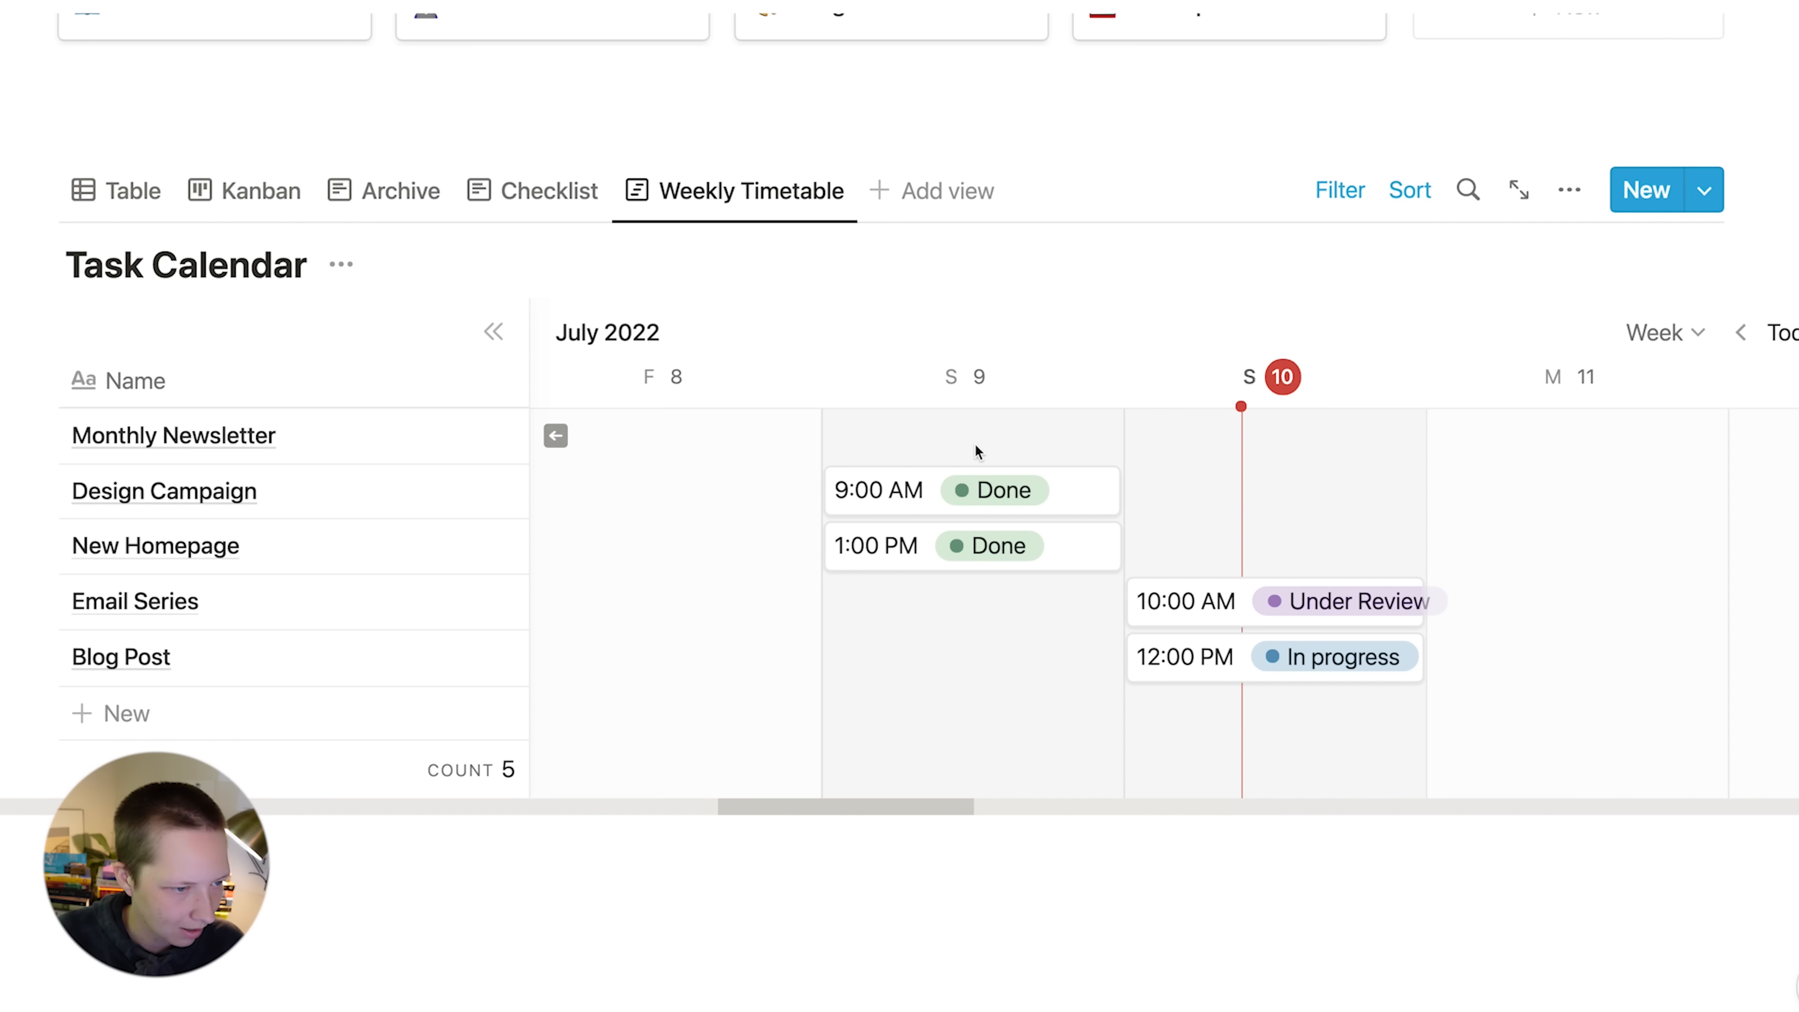
scroll(975, 451, down, 1)
scroll(974, 448, right, 3)
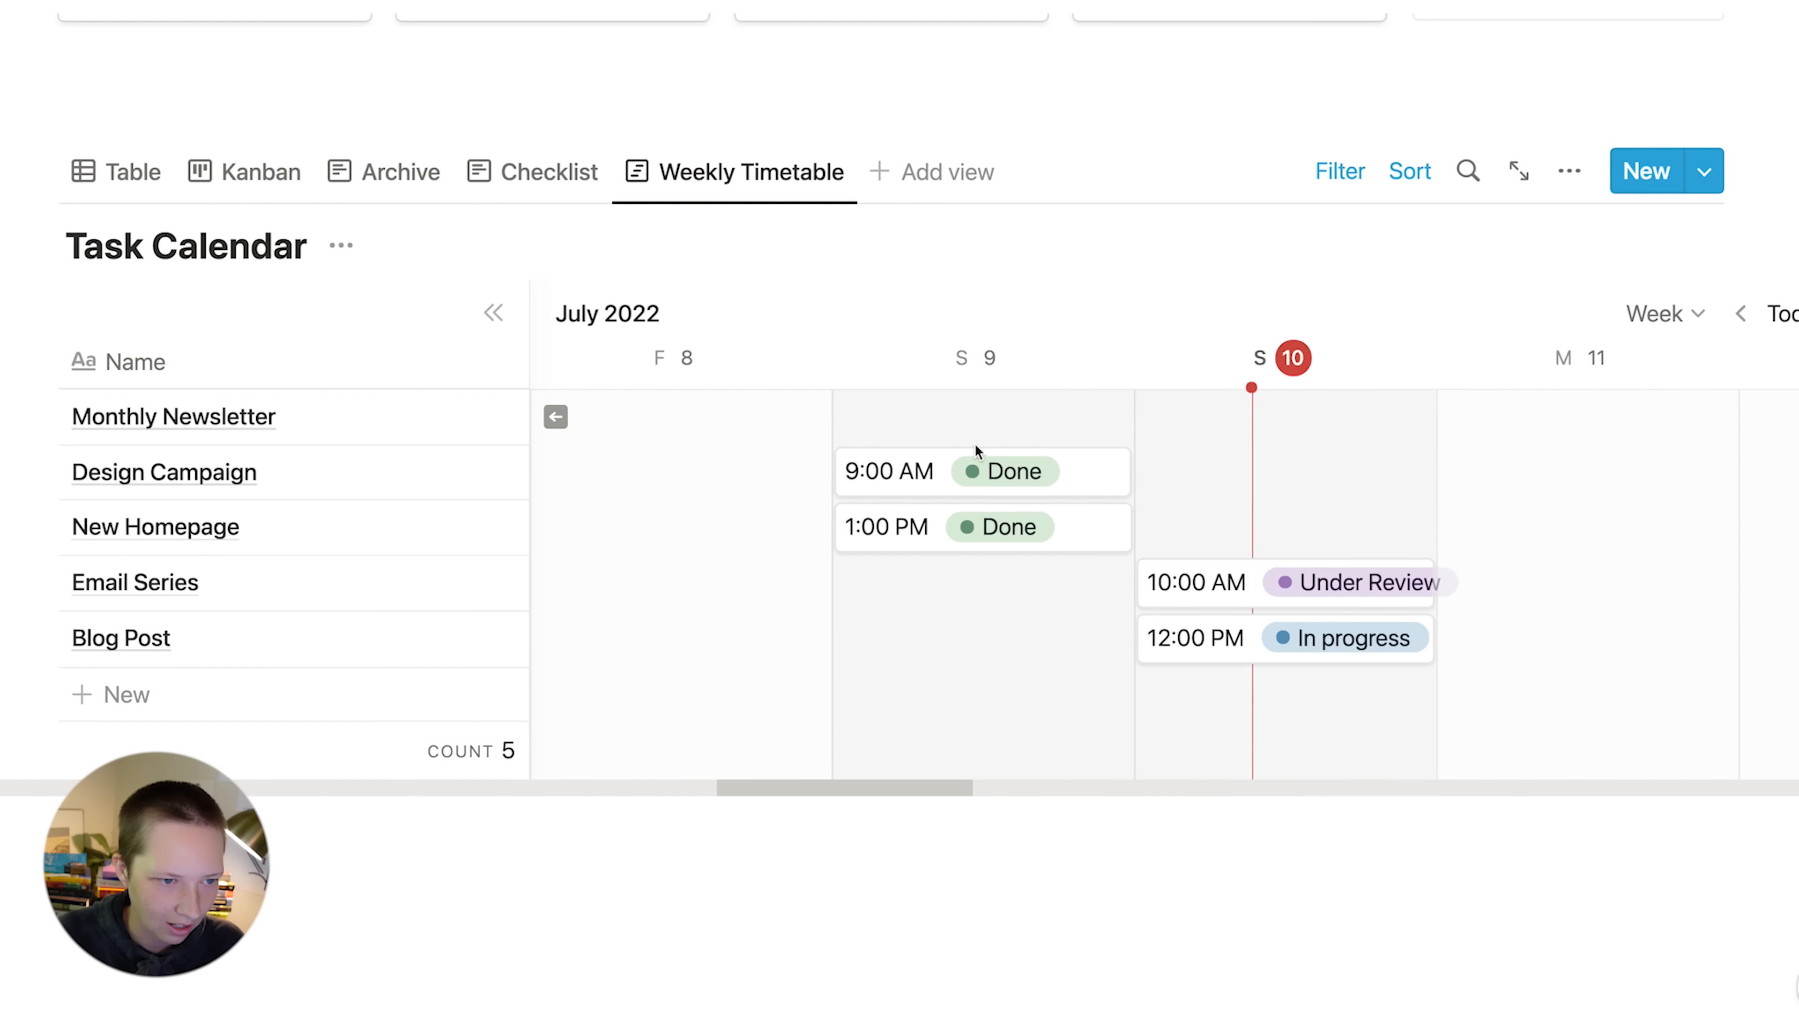
scroll(811, 441, left, 10)
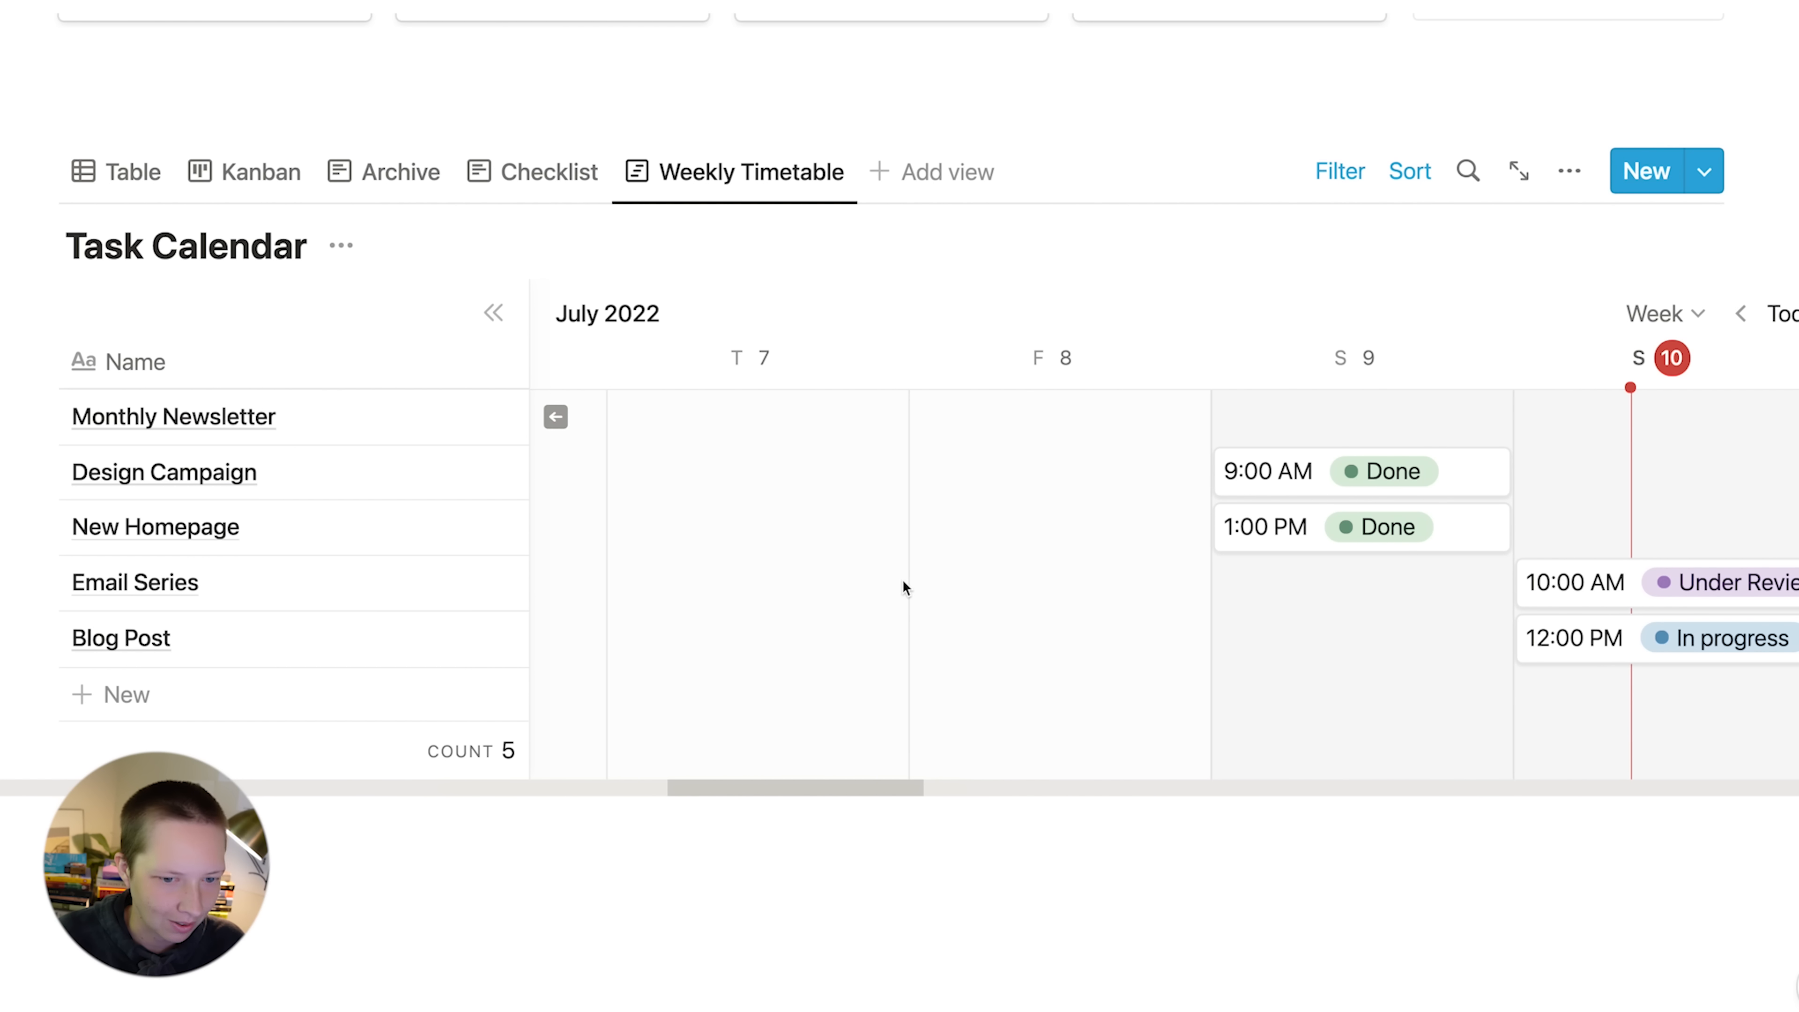
scroll(904, 587, left, 10)
scroll(902, 581, left, 14)
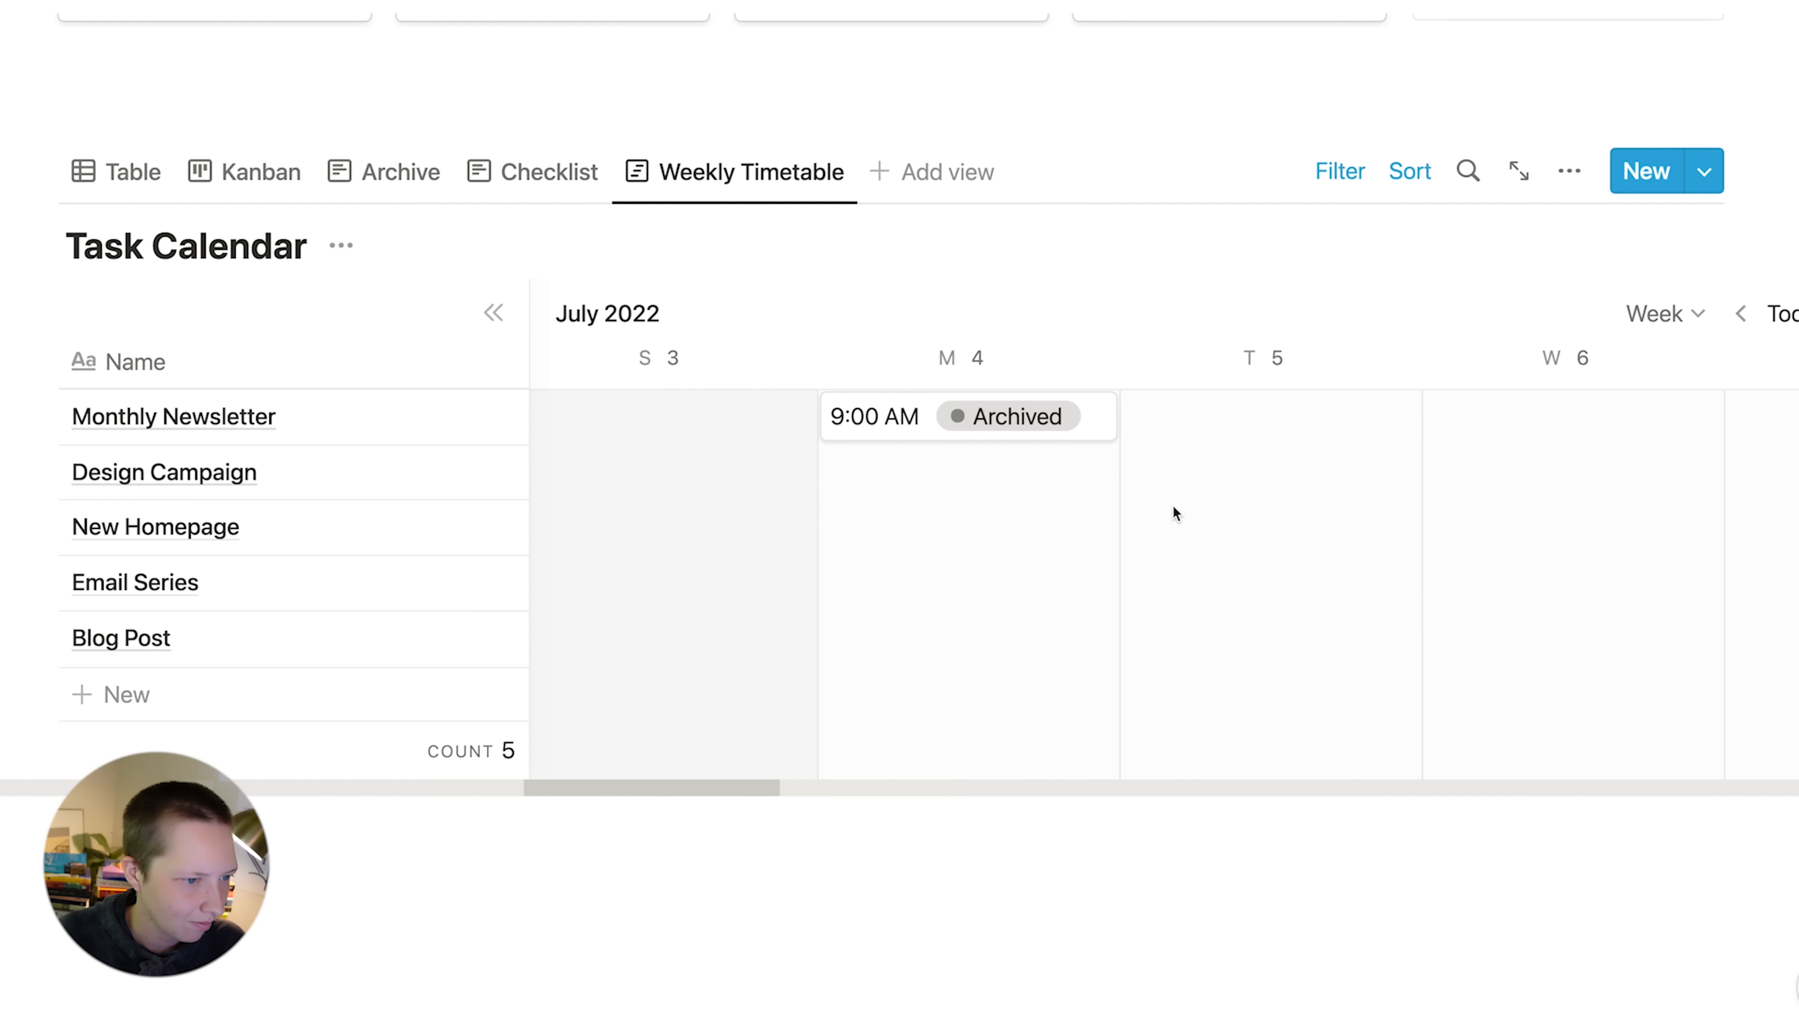
scroll(1172, 507, right, 20)
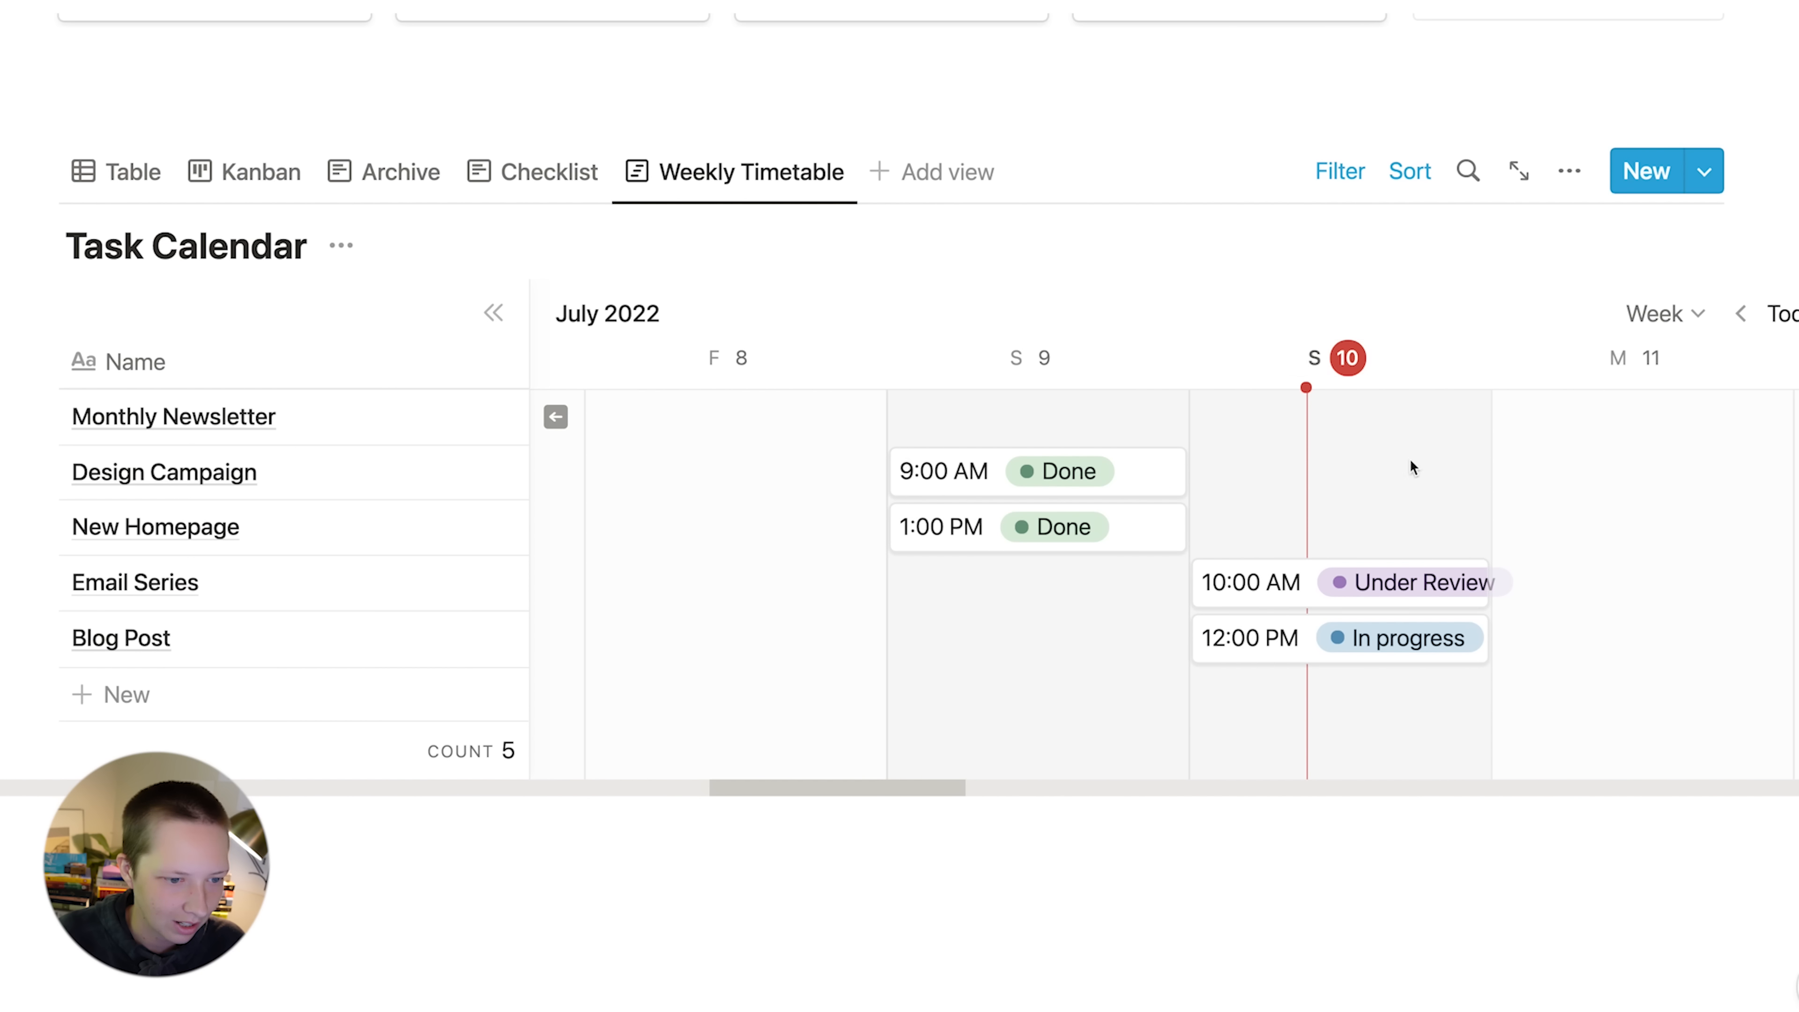
scroll(1322, 897, down, 2)
scroll(1322, 896, up, 2)
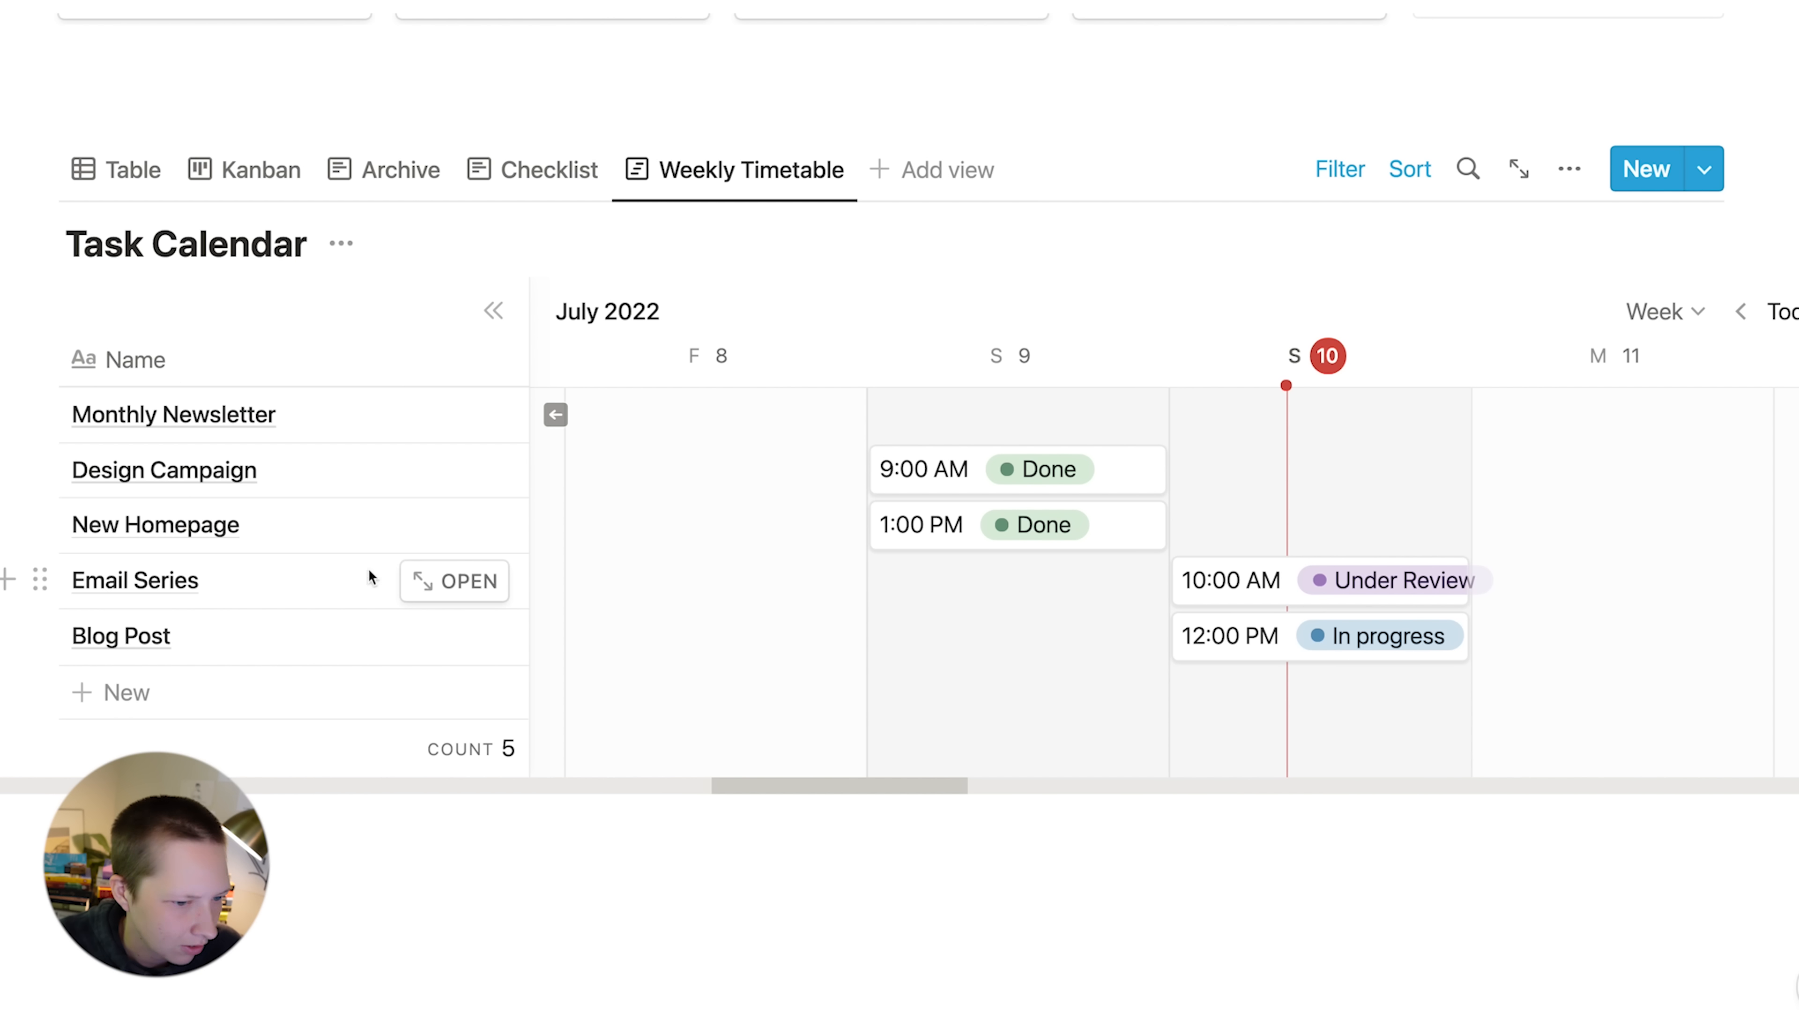
- Set the Email Series task's Status property to Done directly from its timeline bar
right_click(1196, 583)
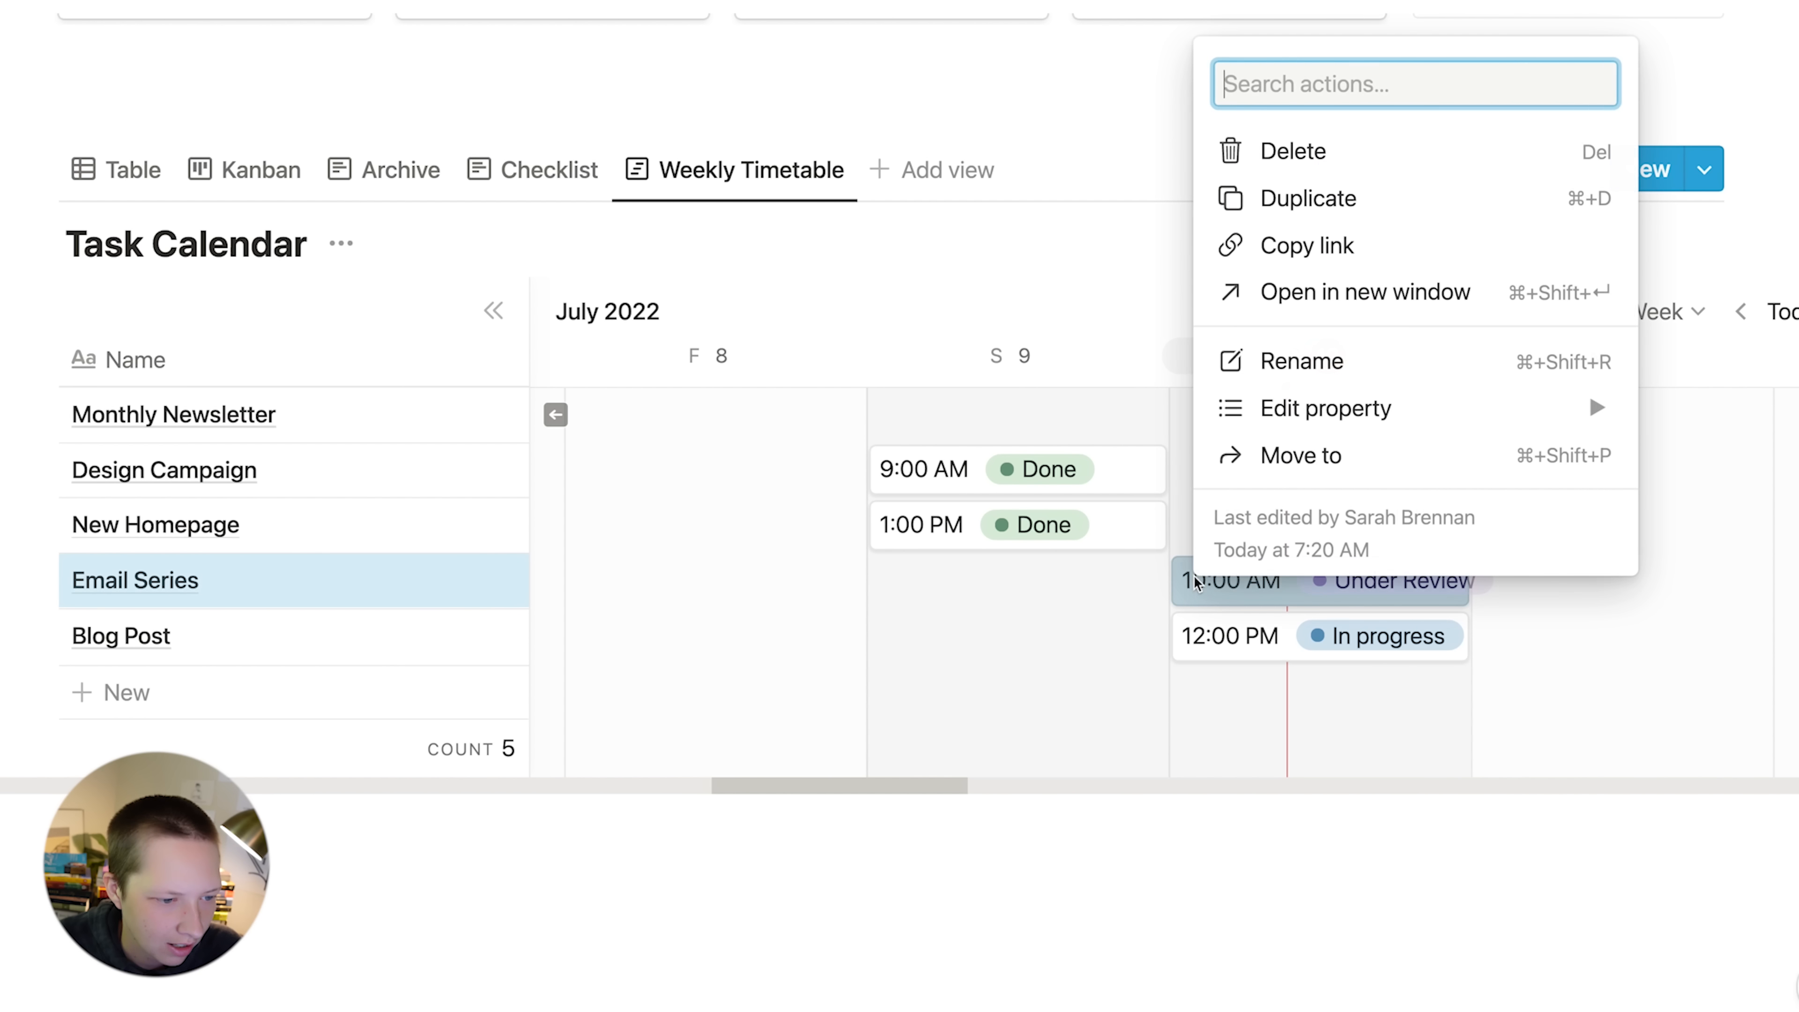
mouse_move(1337, 409)
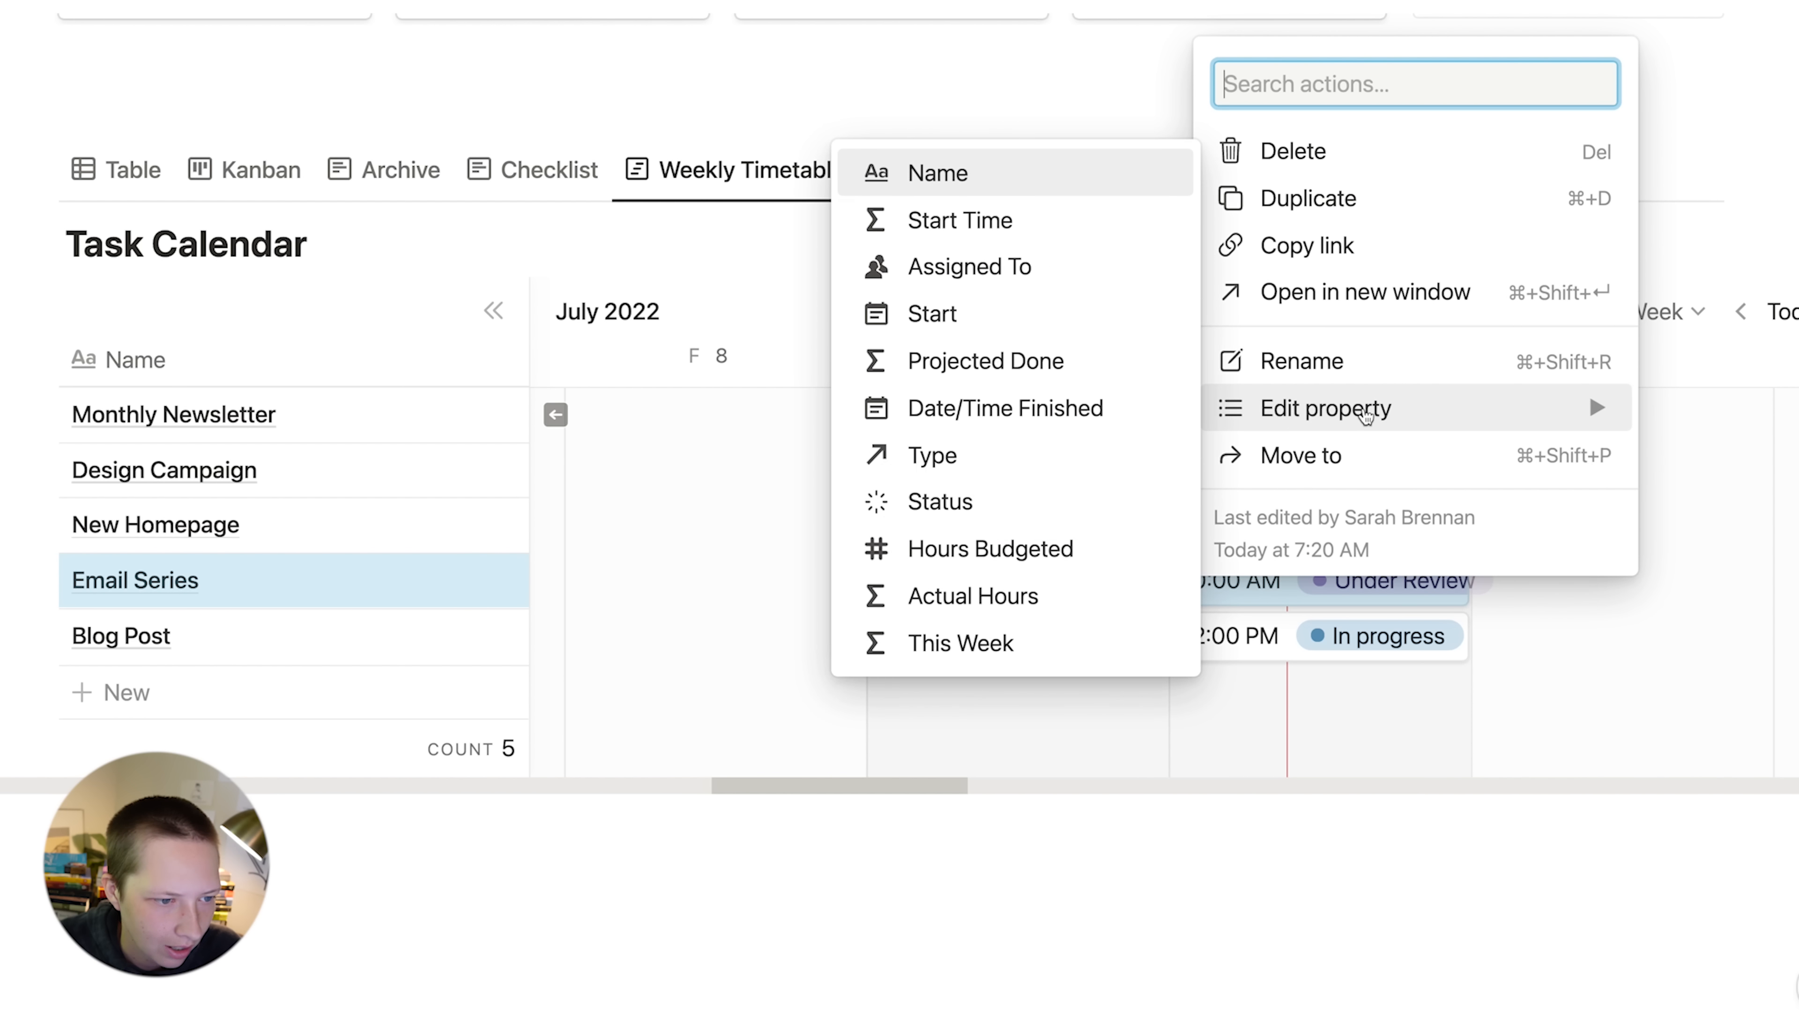
click(981, 518)
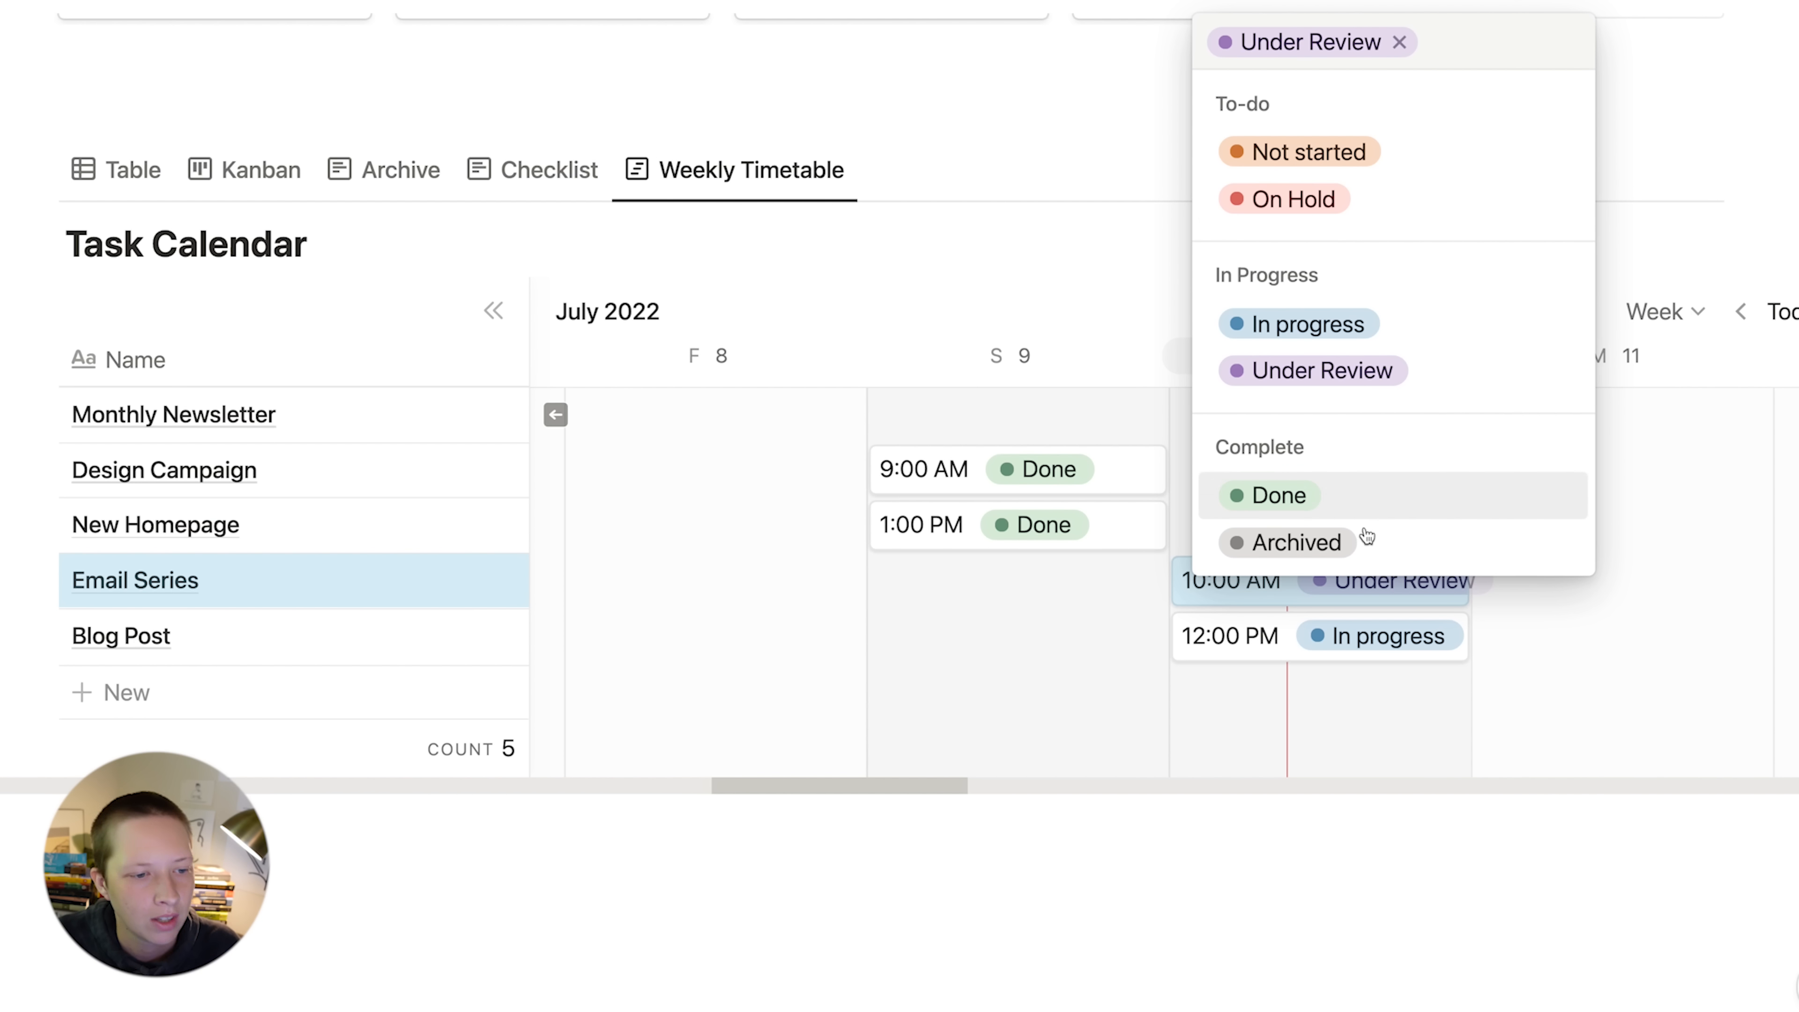
click(1283, 505)
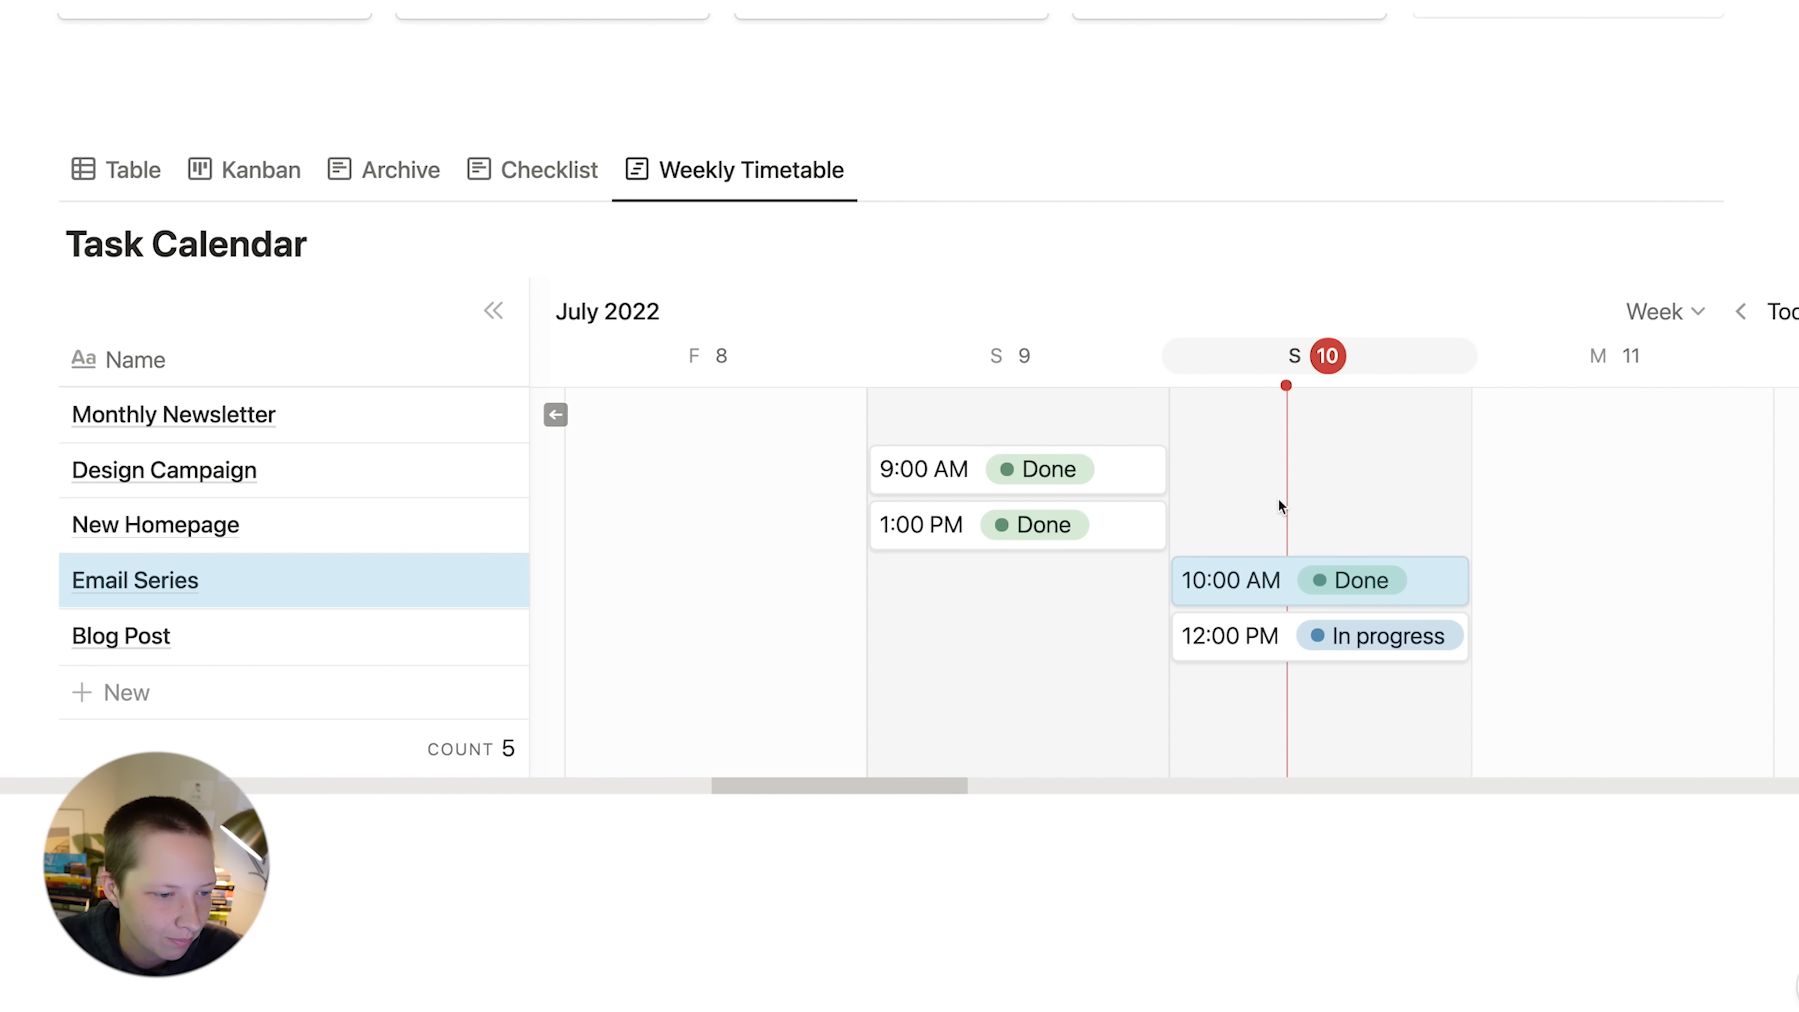
- Include a time in the Email Series task's Date/Time Finished property and set it to PM
right_click(1227, 582)
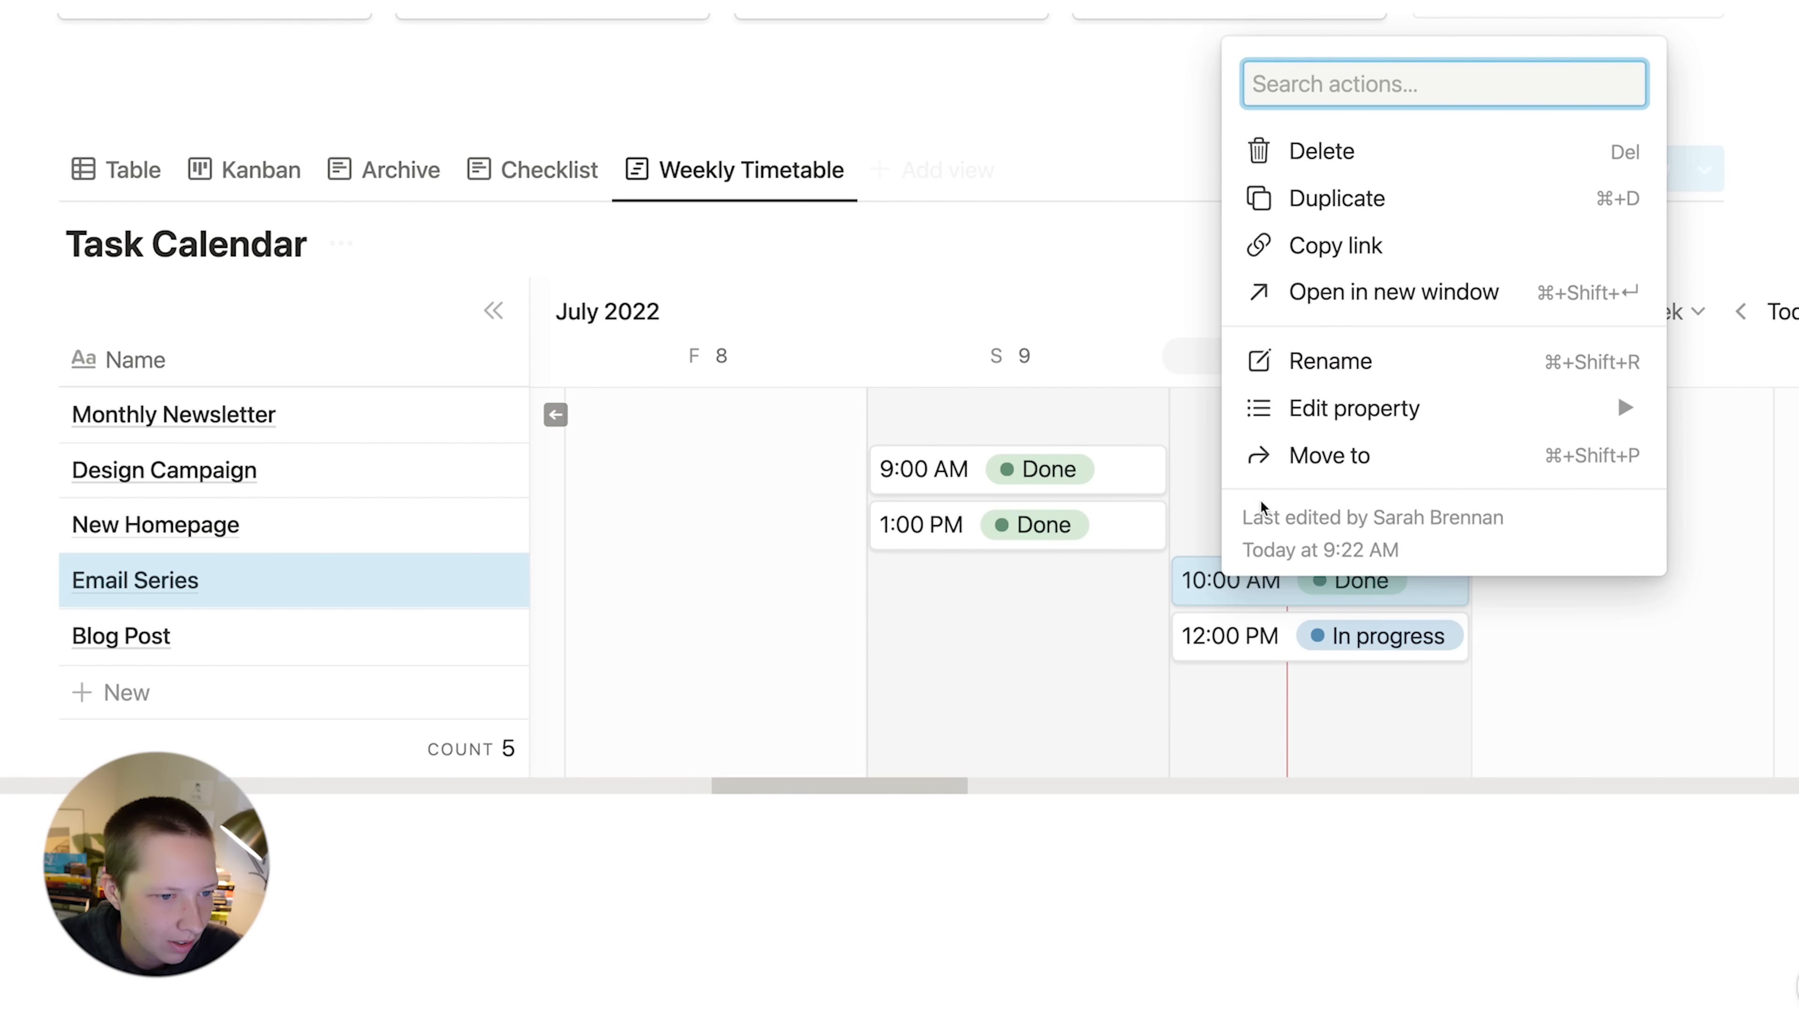
mouse_move(1329, 392)
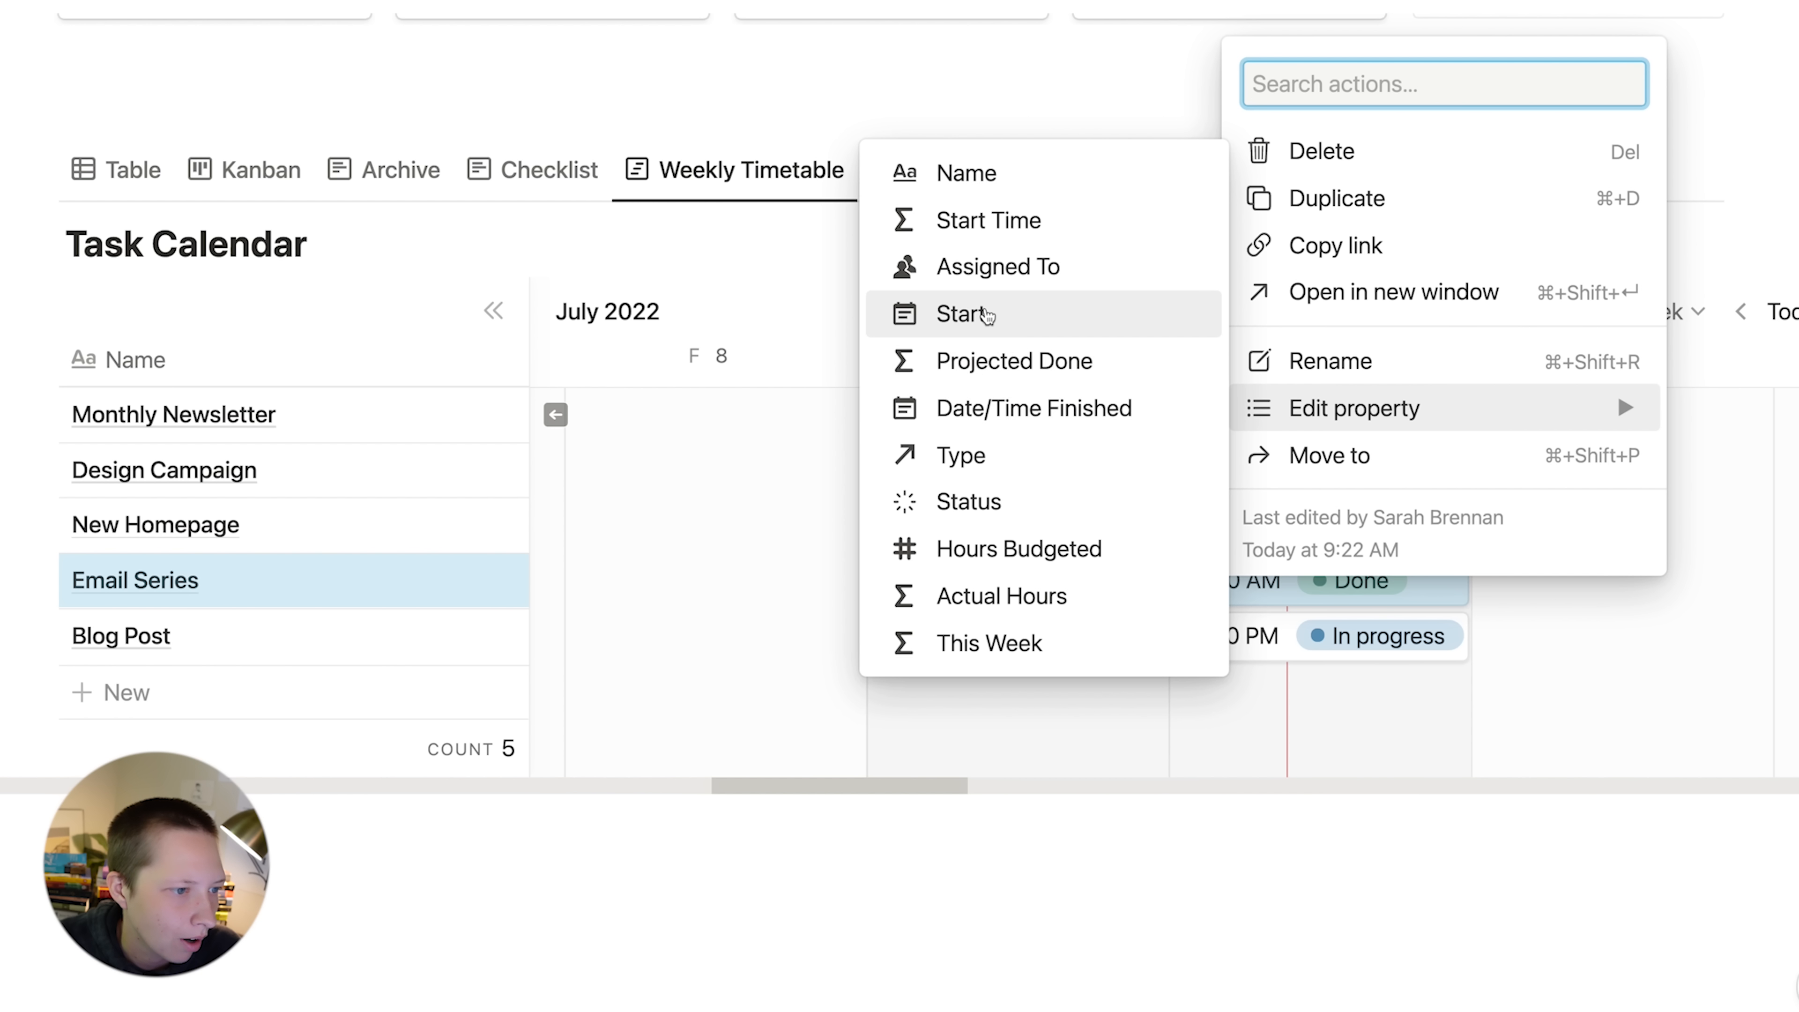
click(1015, 421)
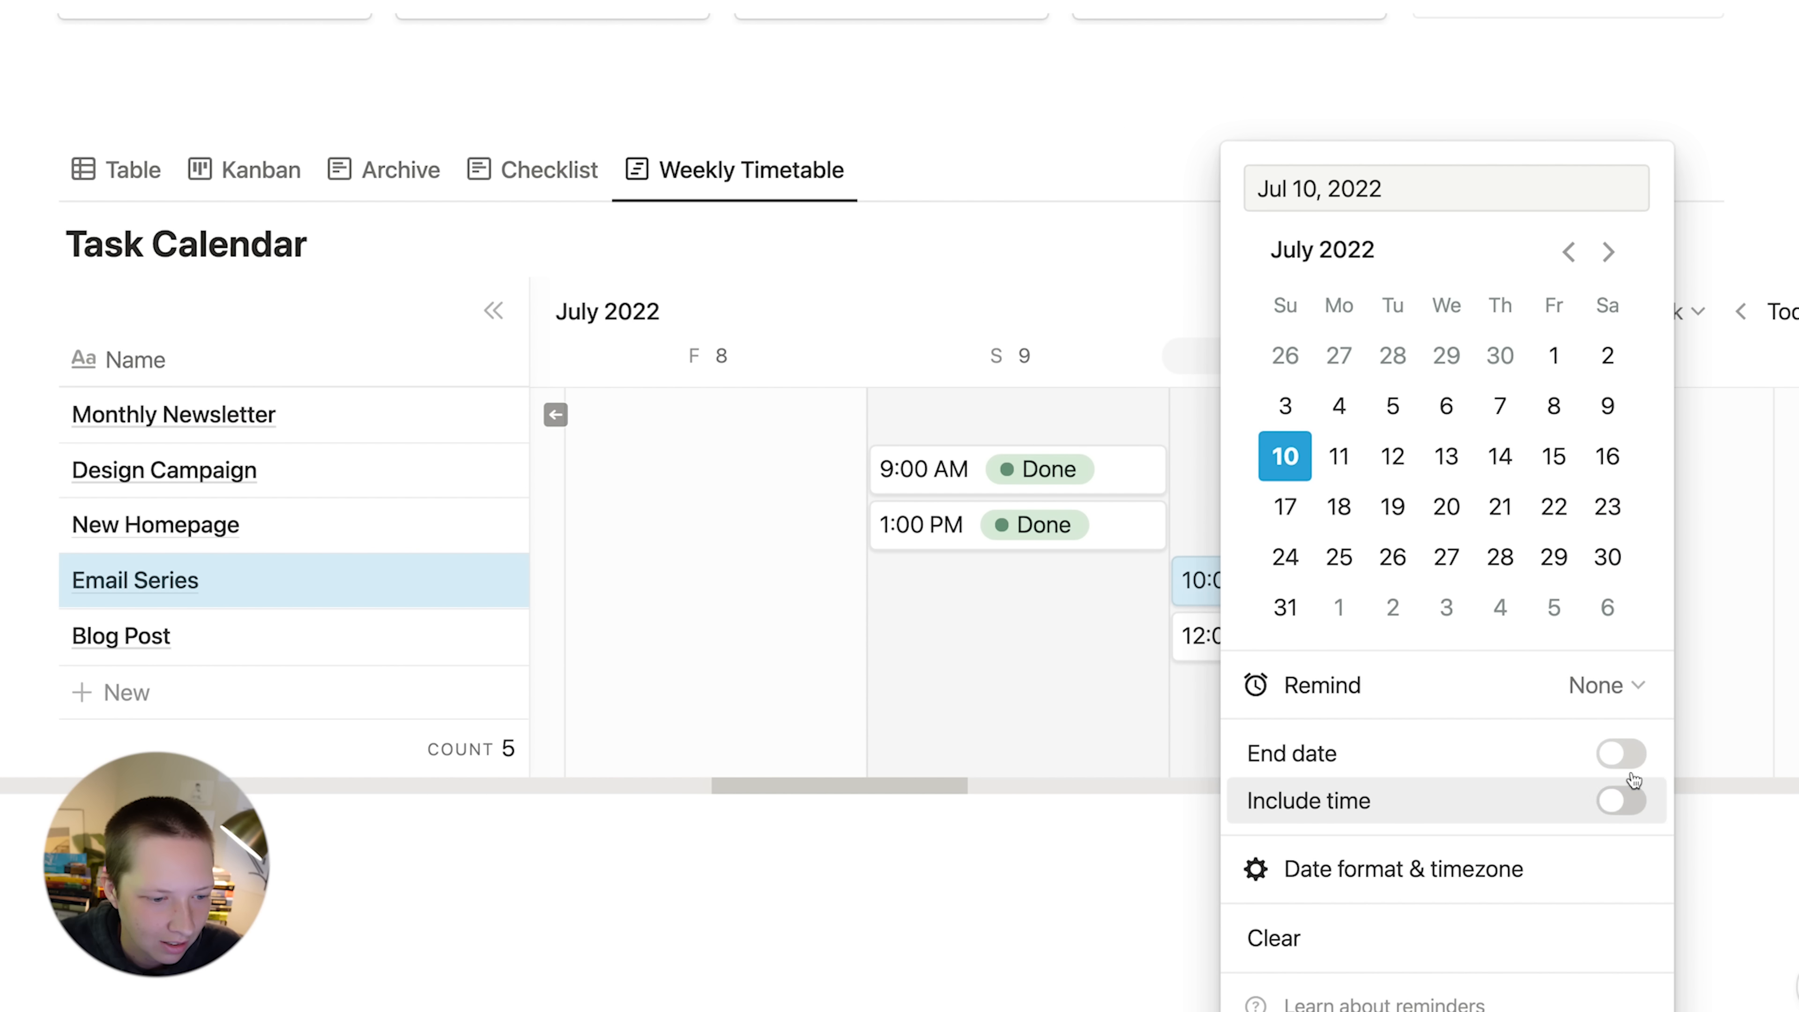
click(1605, 799)
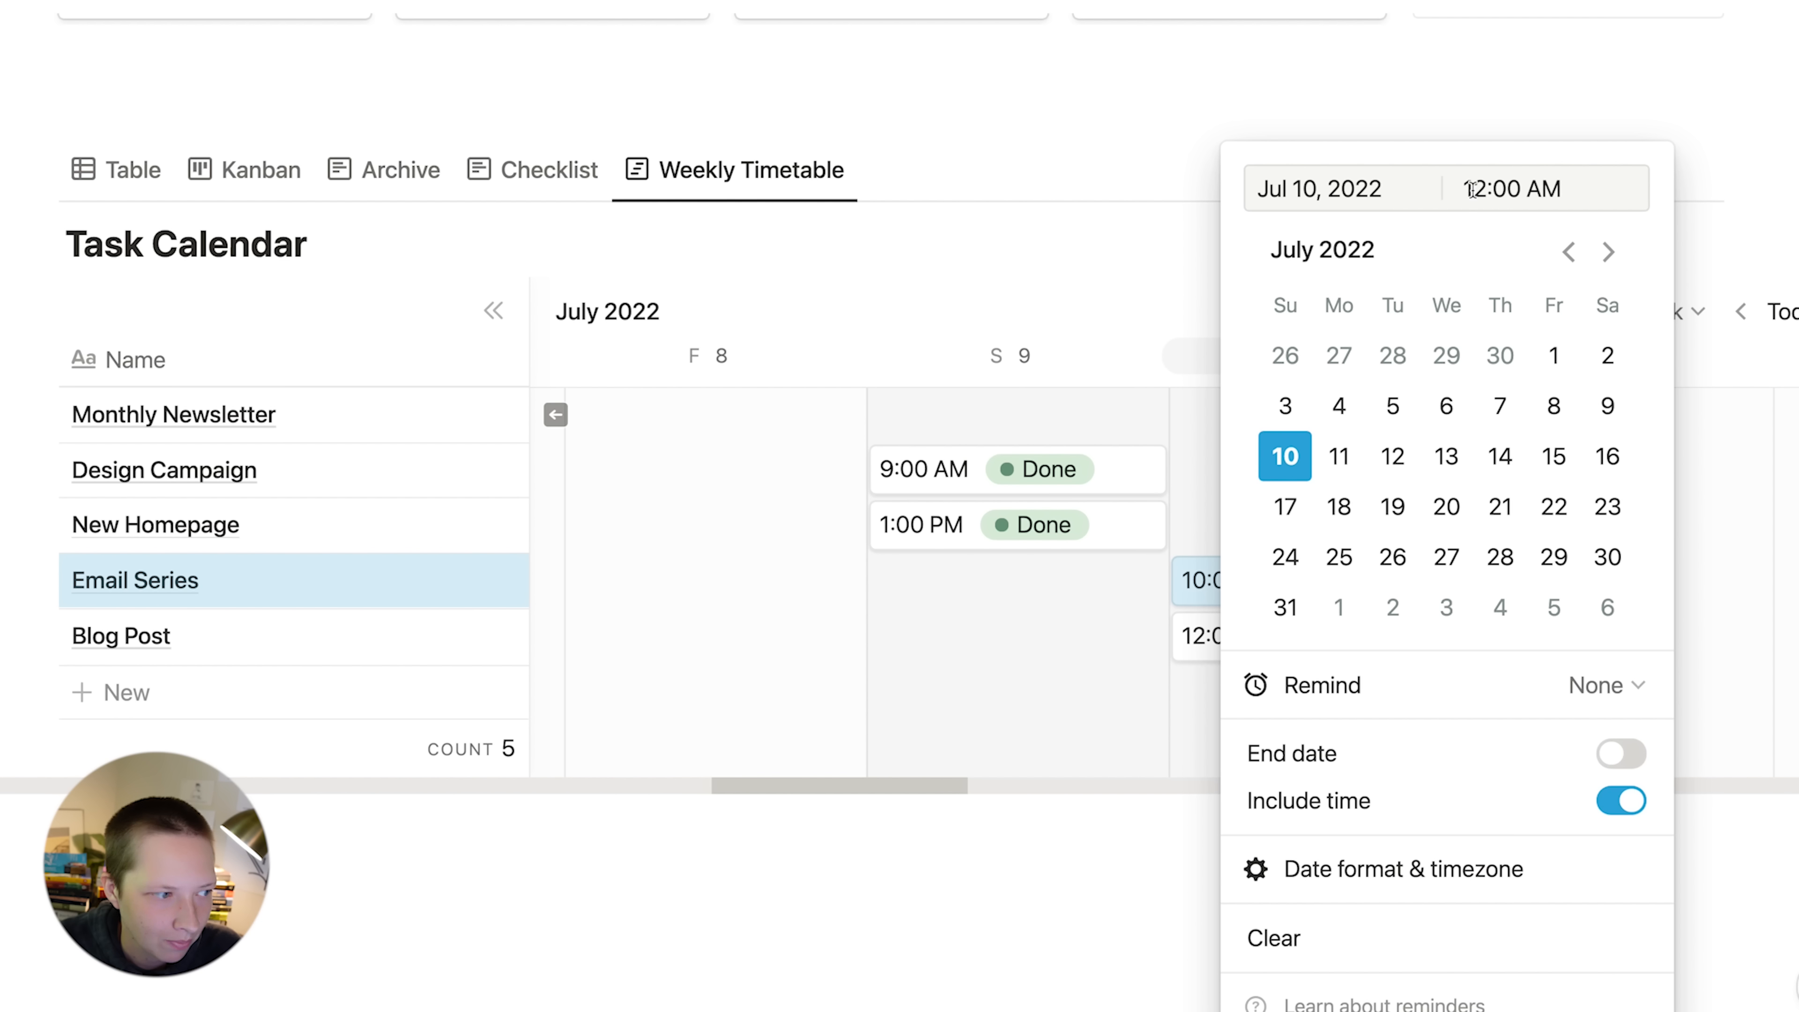
click(1544, 199)
key(BackSpace)
text(P)
click(920, 233)
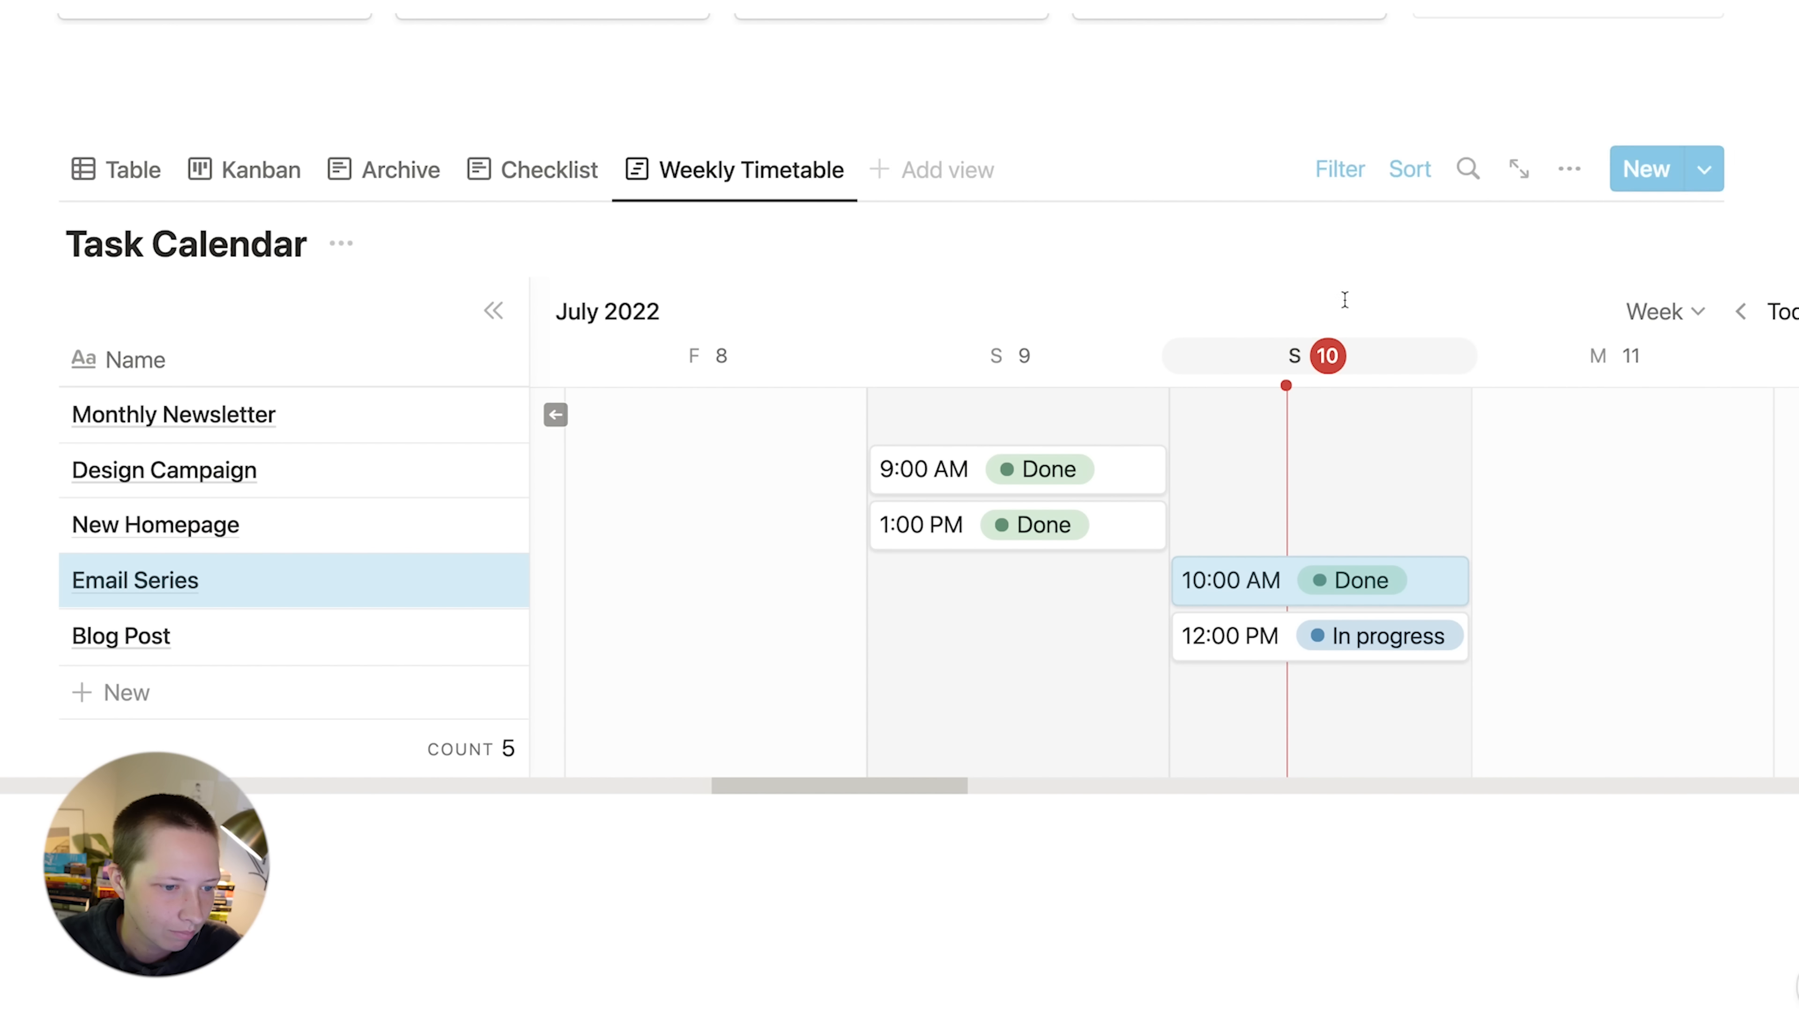
- Switch the timeline scale to Day and examine the hourly placement of tasks on July 9 and 10
scroll(1085, 940, up, 1)
click(1640, 339)
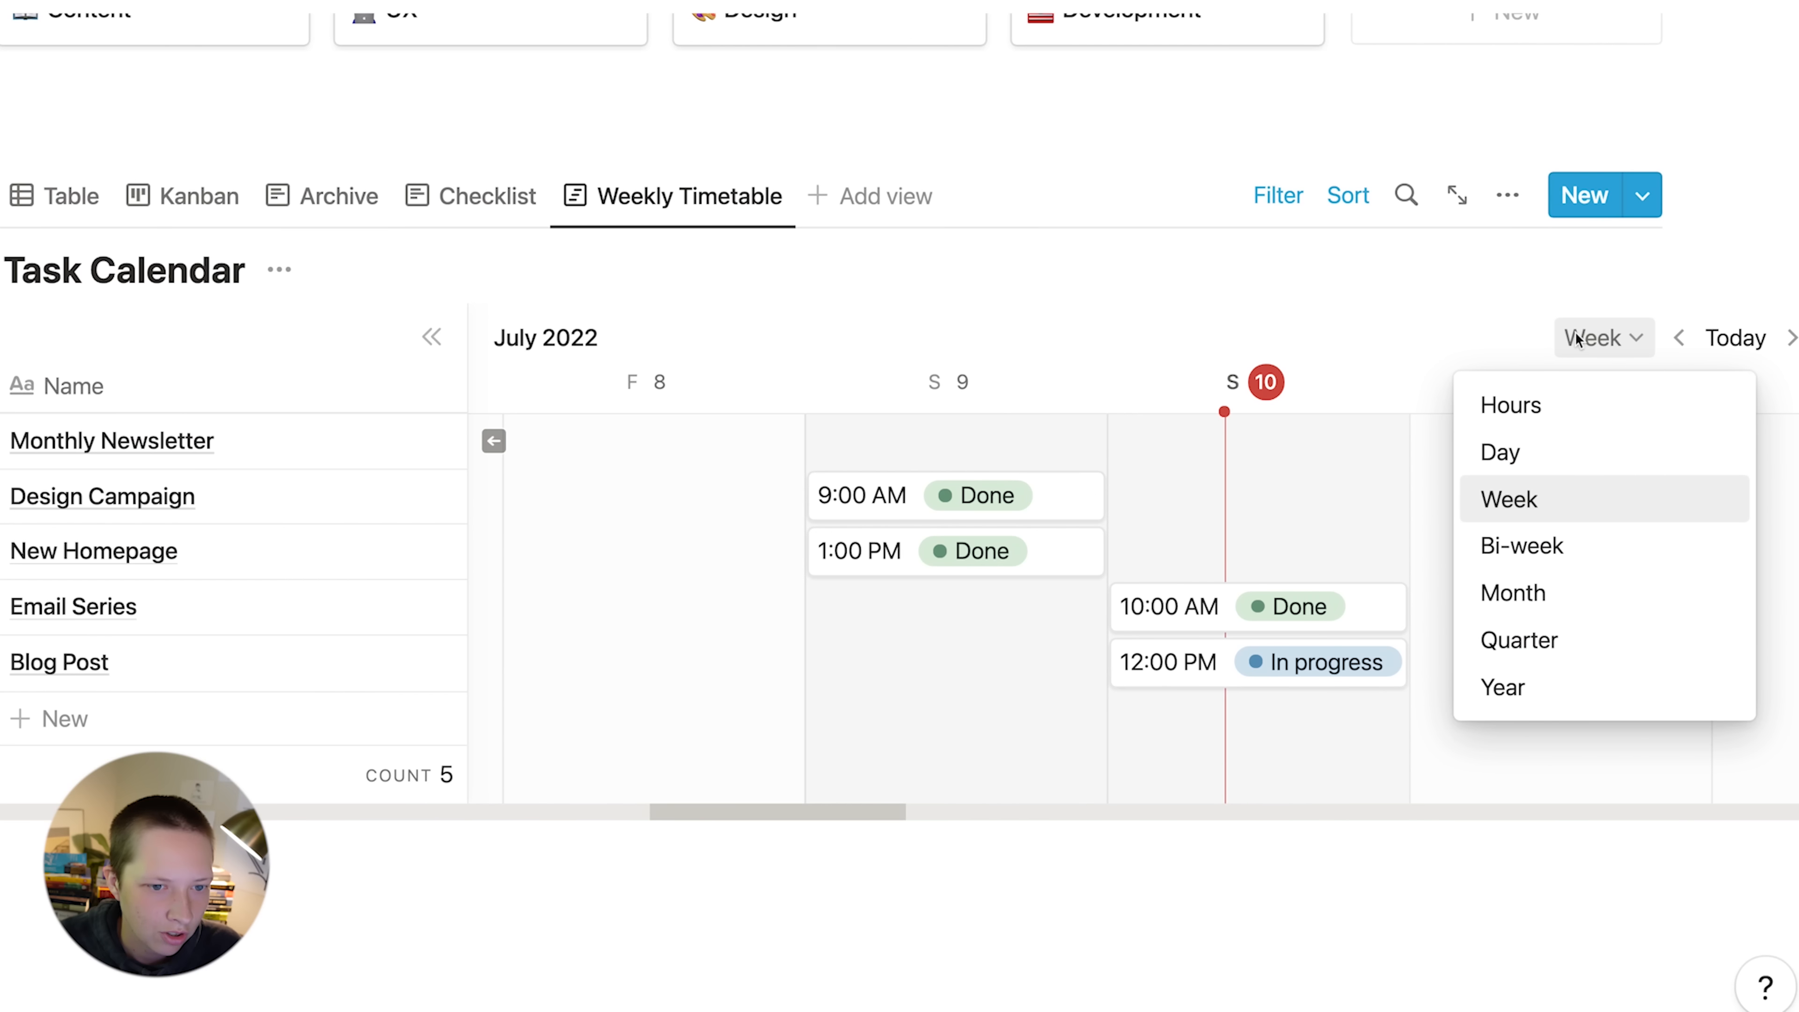
click(1511, 457)
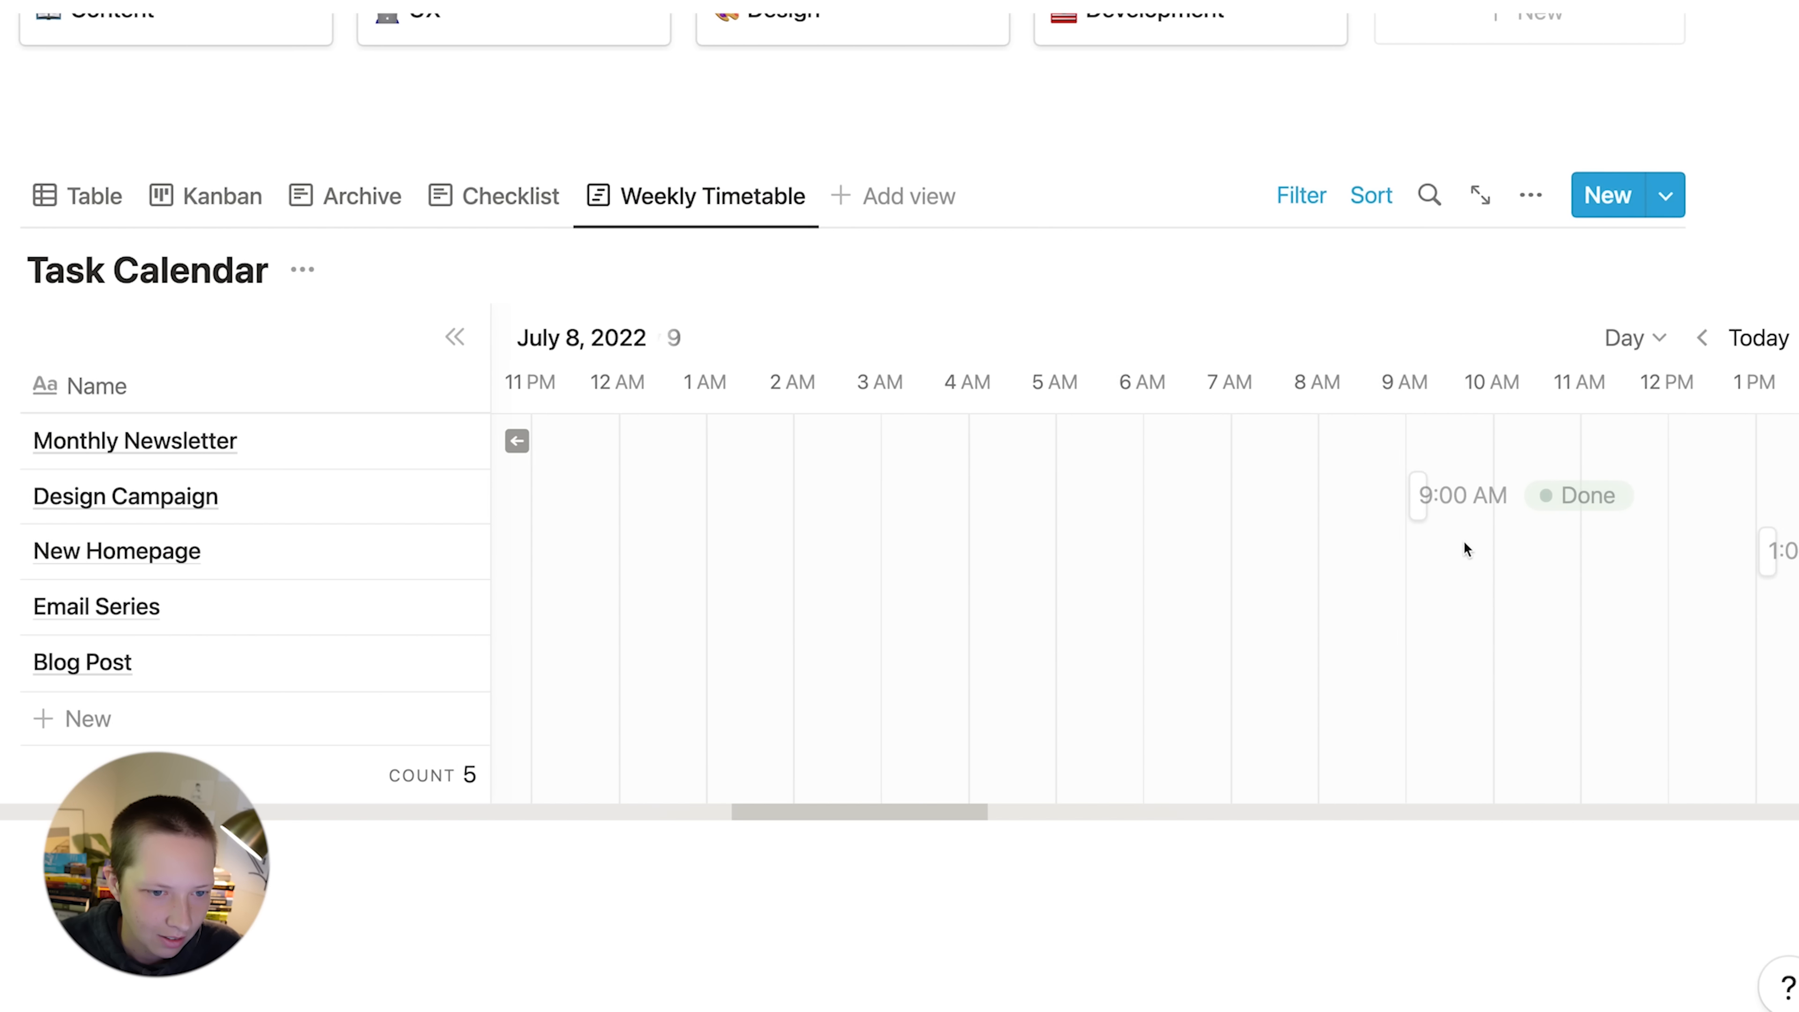
scroll(1463, 550, right, 10)
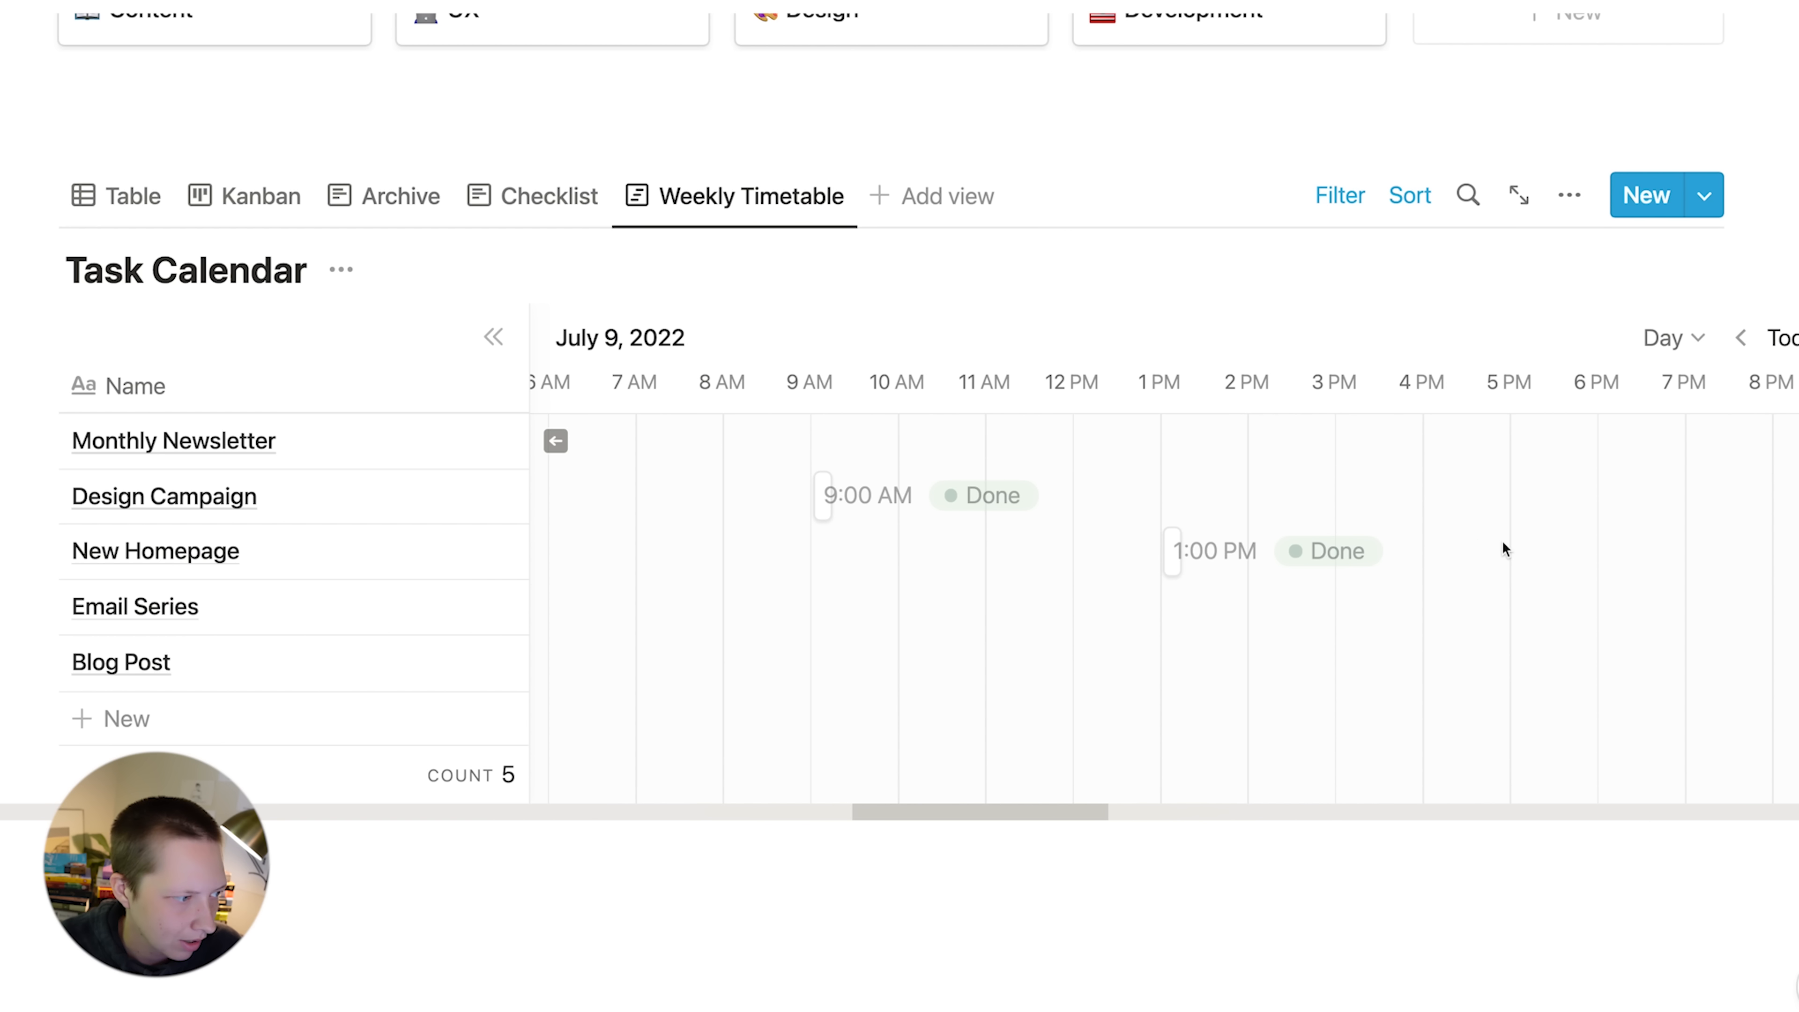
scroll(1102, 541, down, 1)
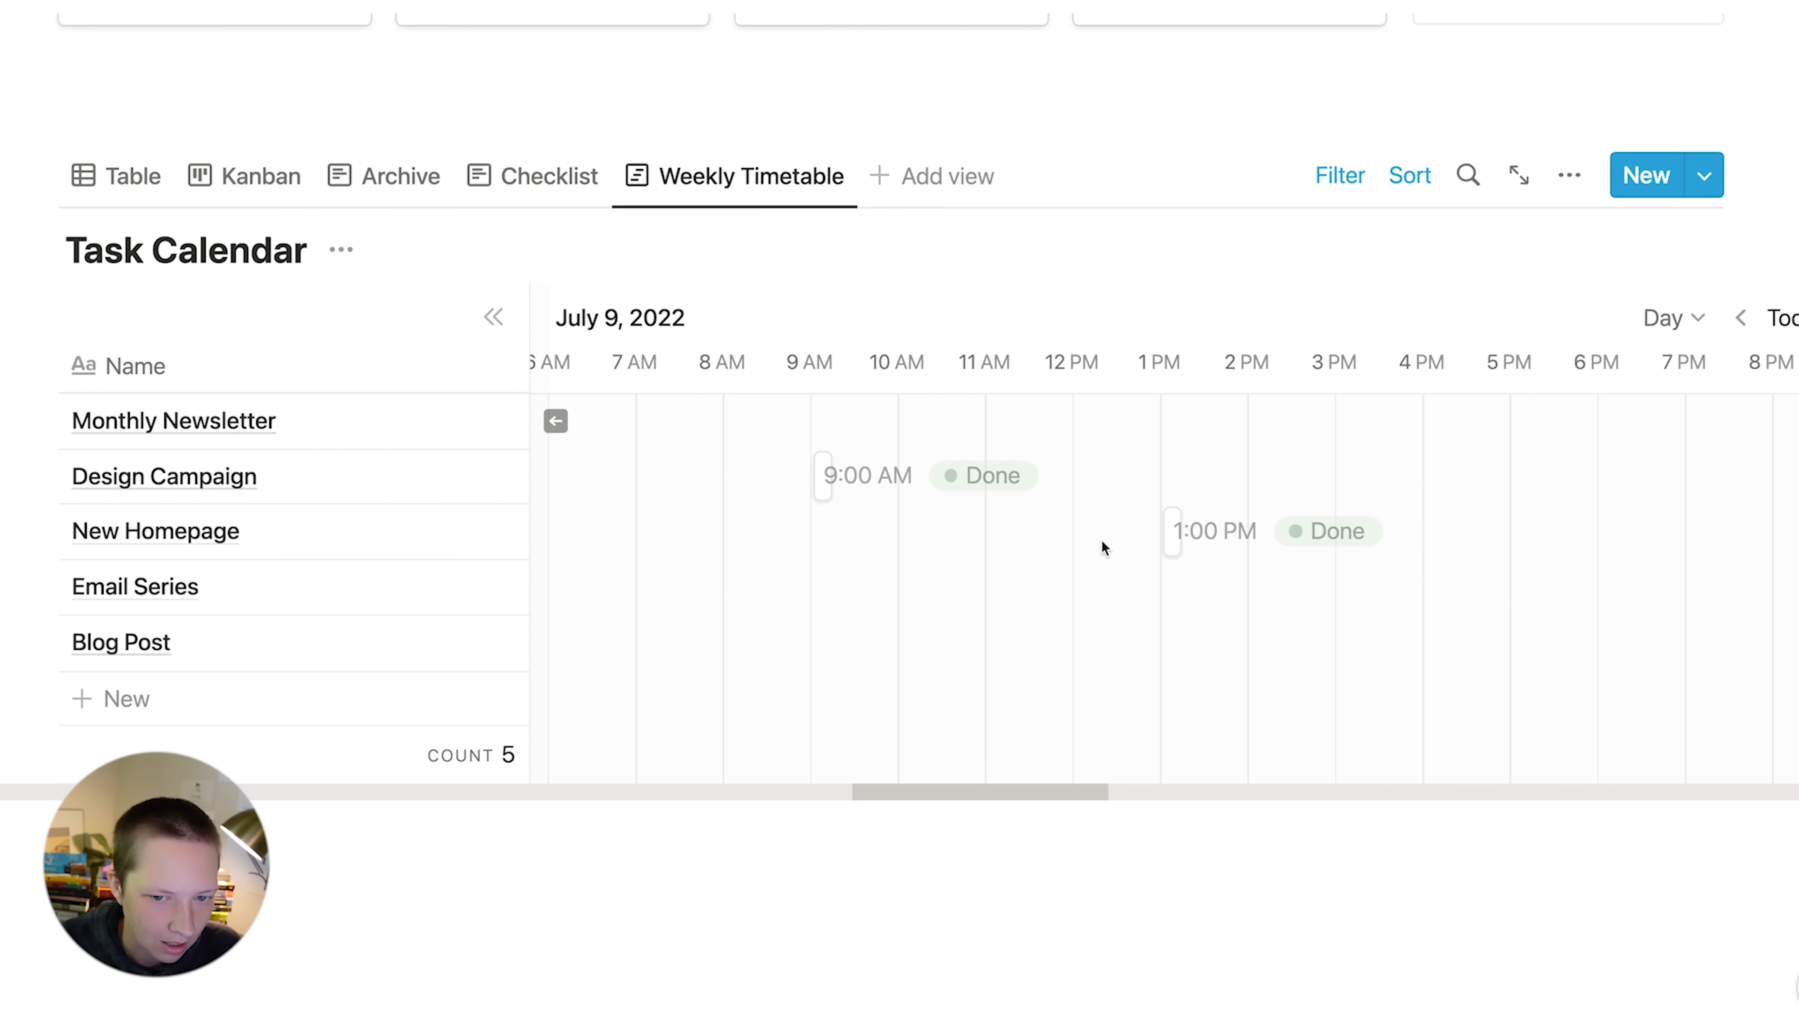
scroll(1102, 542, up, 2)
scroll(1102, 548, right, 20)
scroll(1102, 547, left, 5)
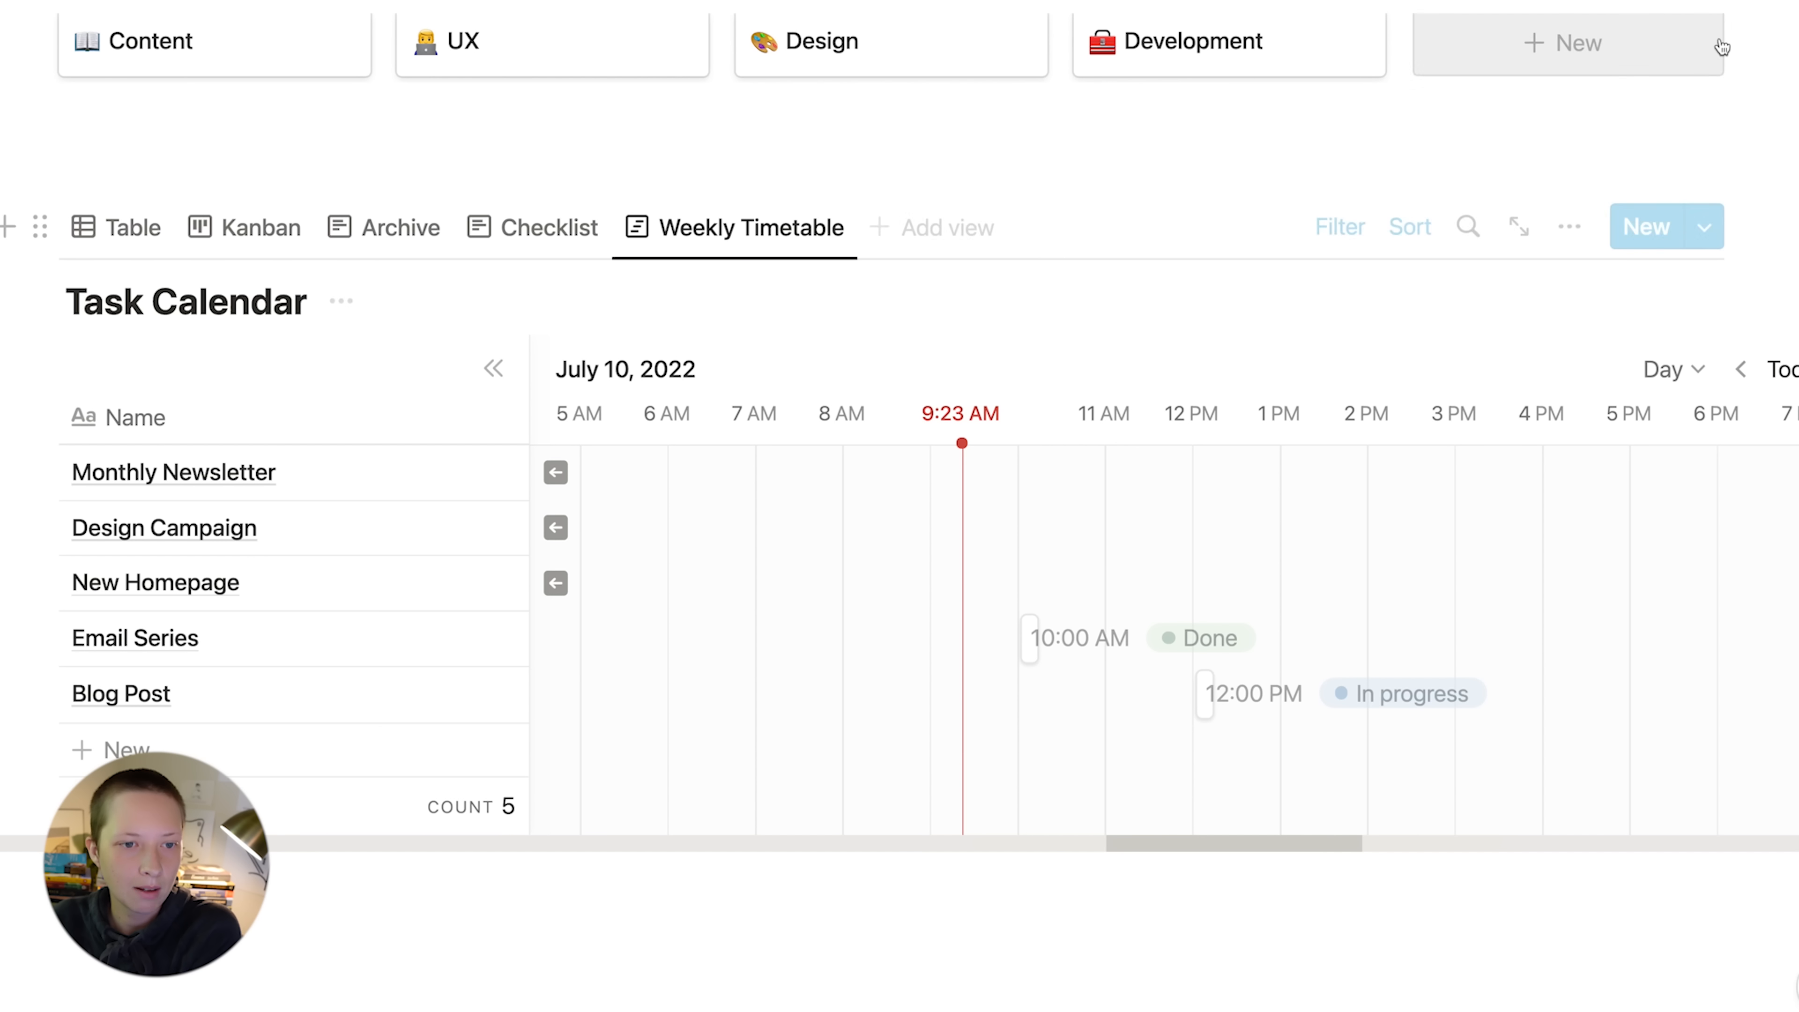
- Enable separate start and end dates in the Weekly Timetable's layout and use Projected Done as the end date
click(1569, 227)
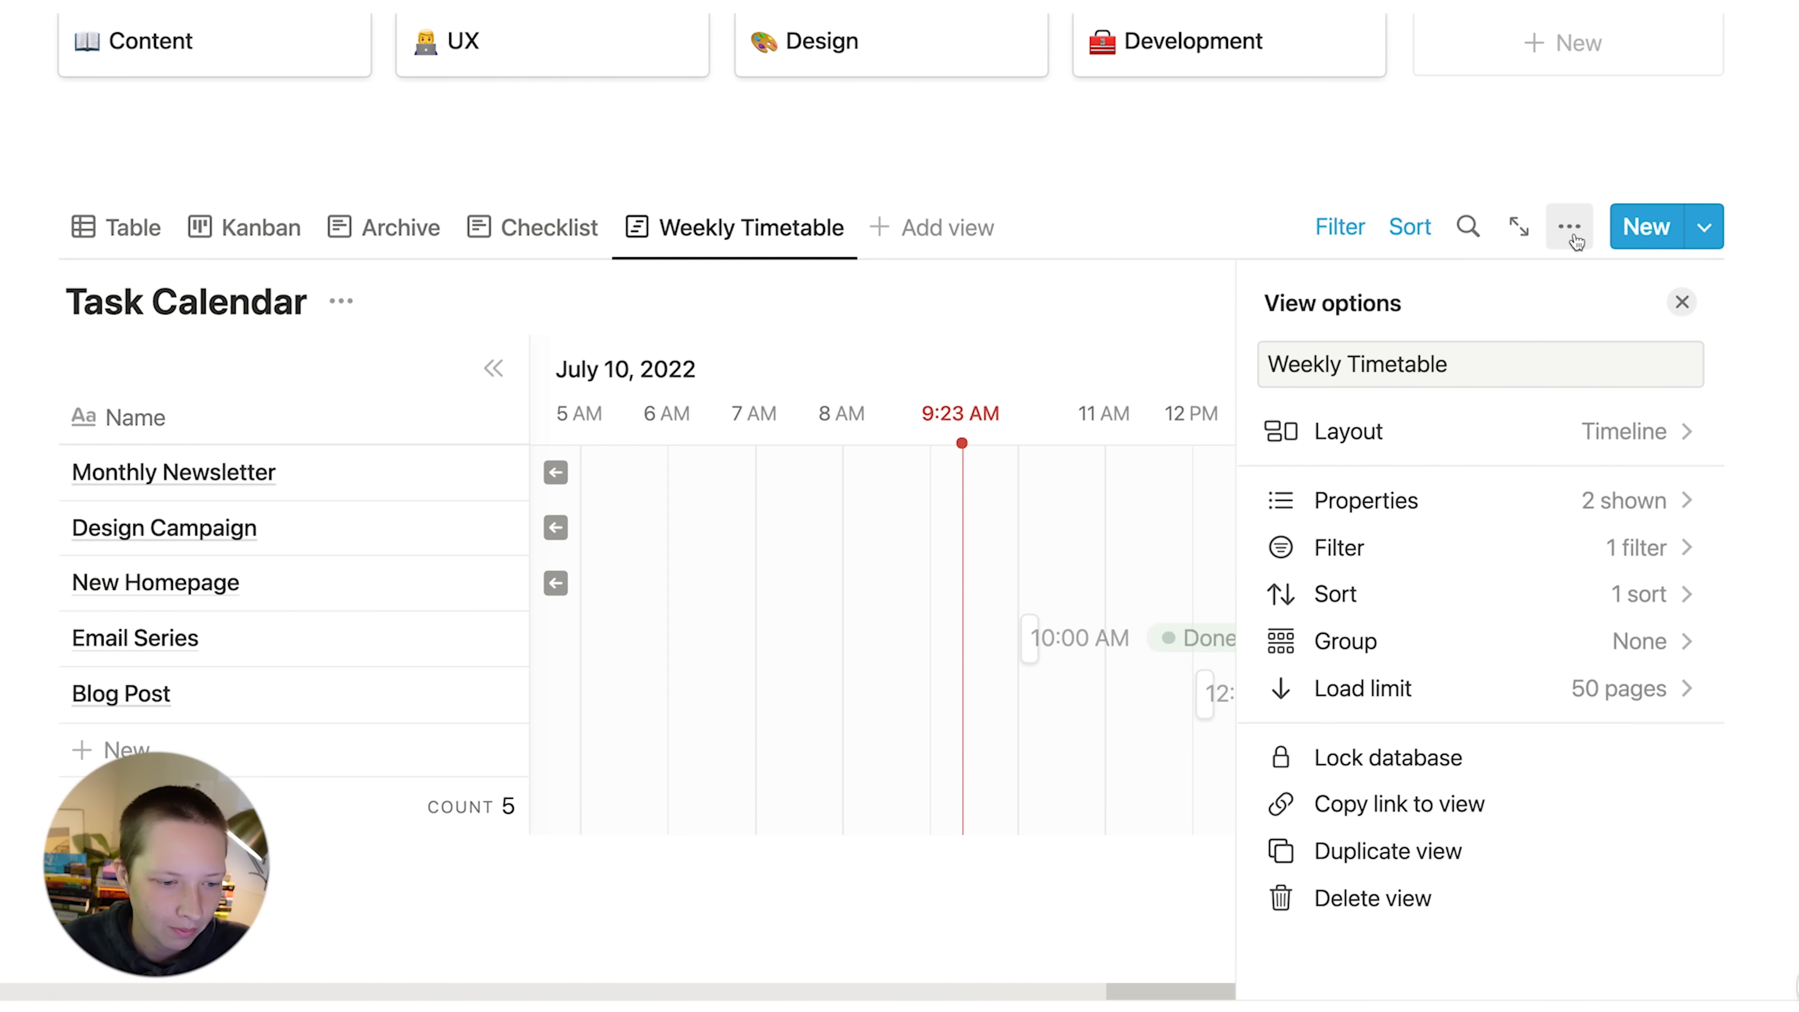
click(1411, 429)
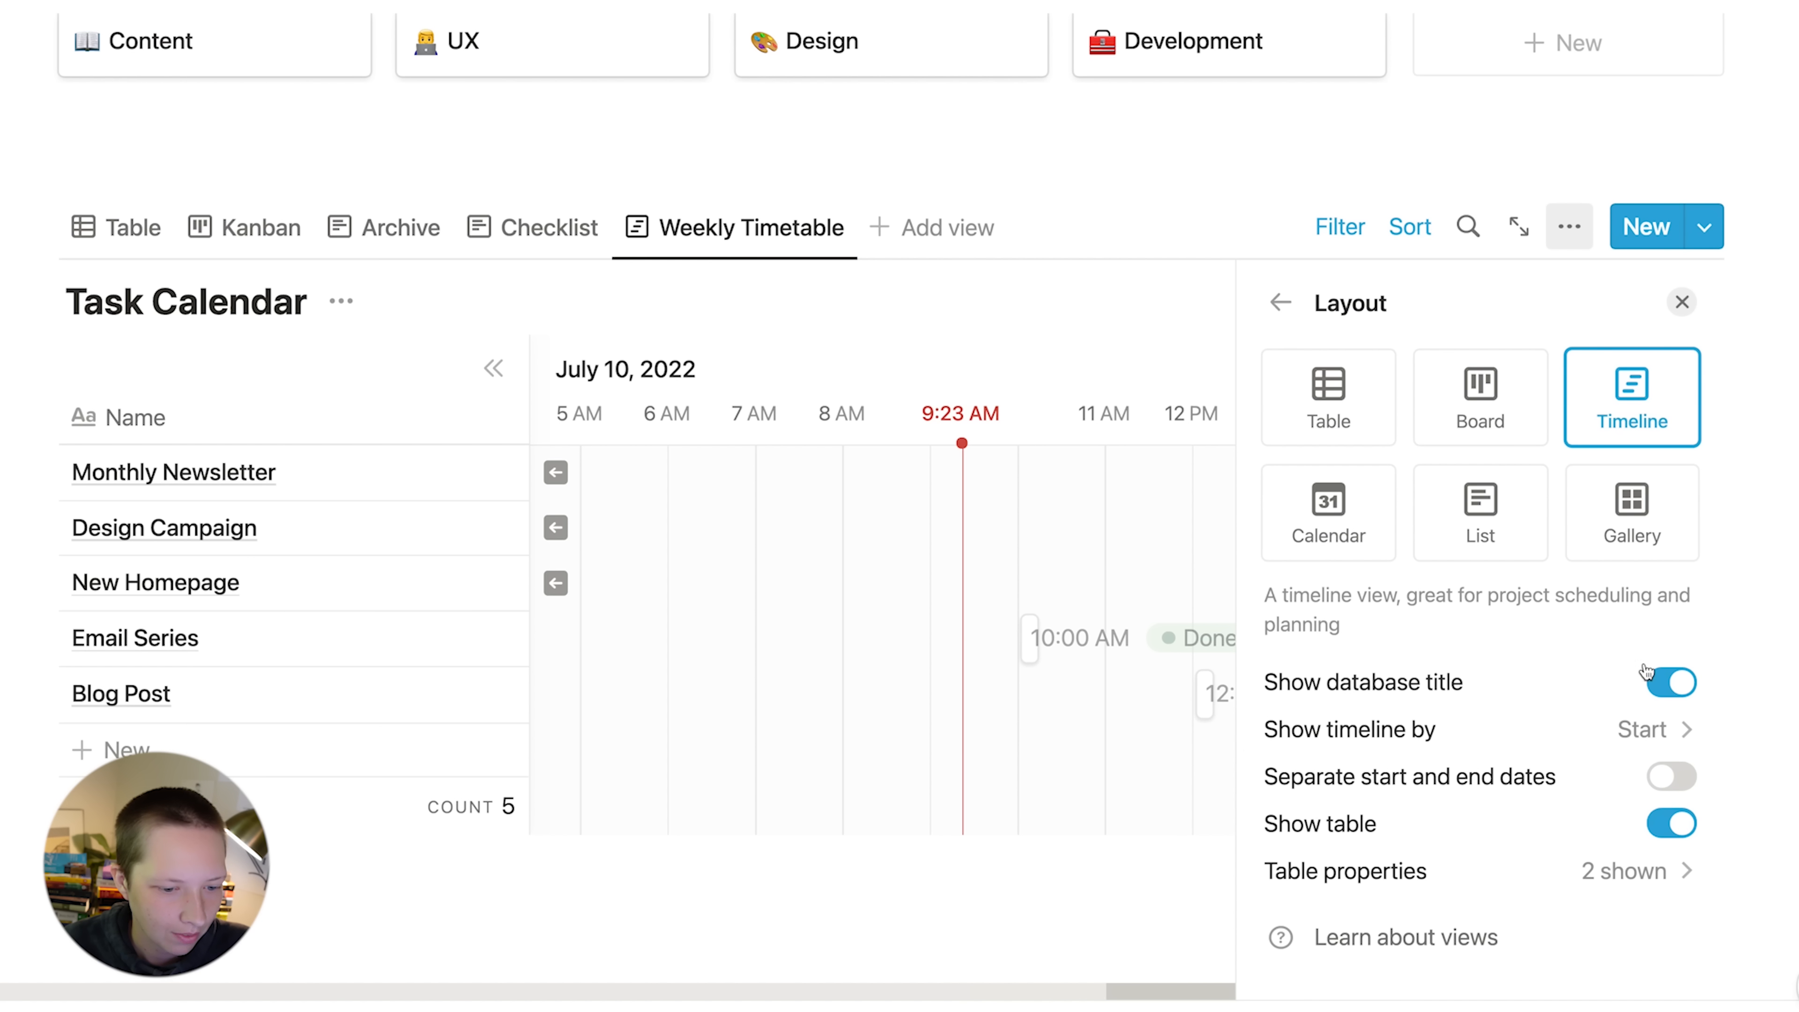
click(1670, 777)
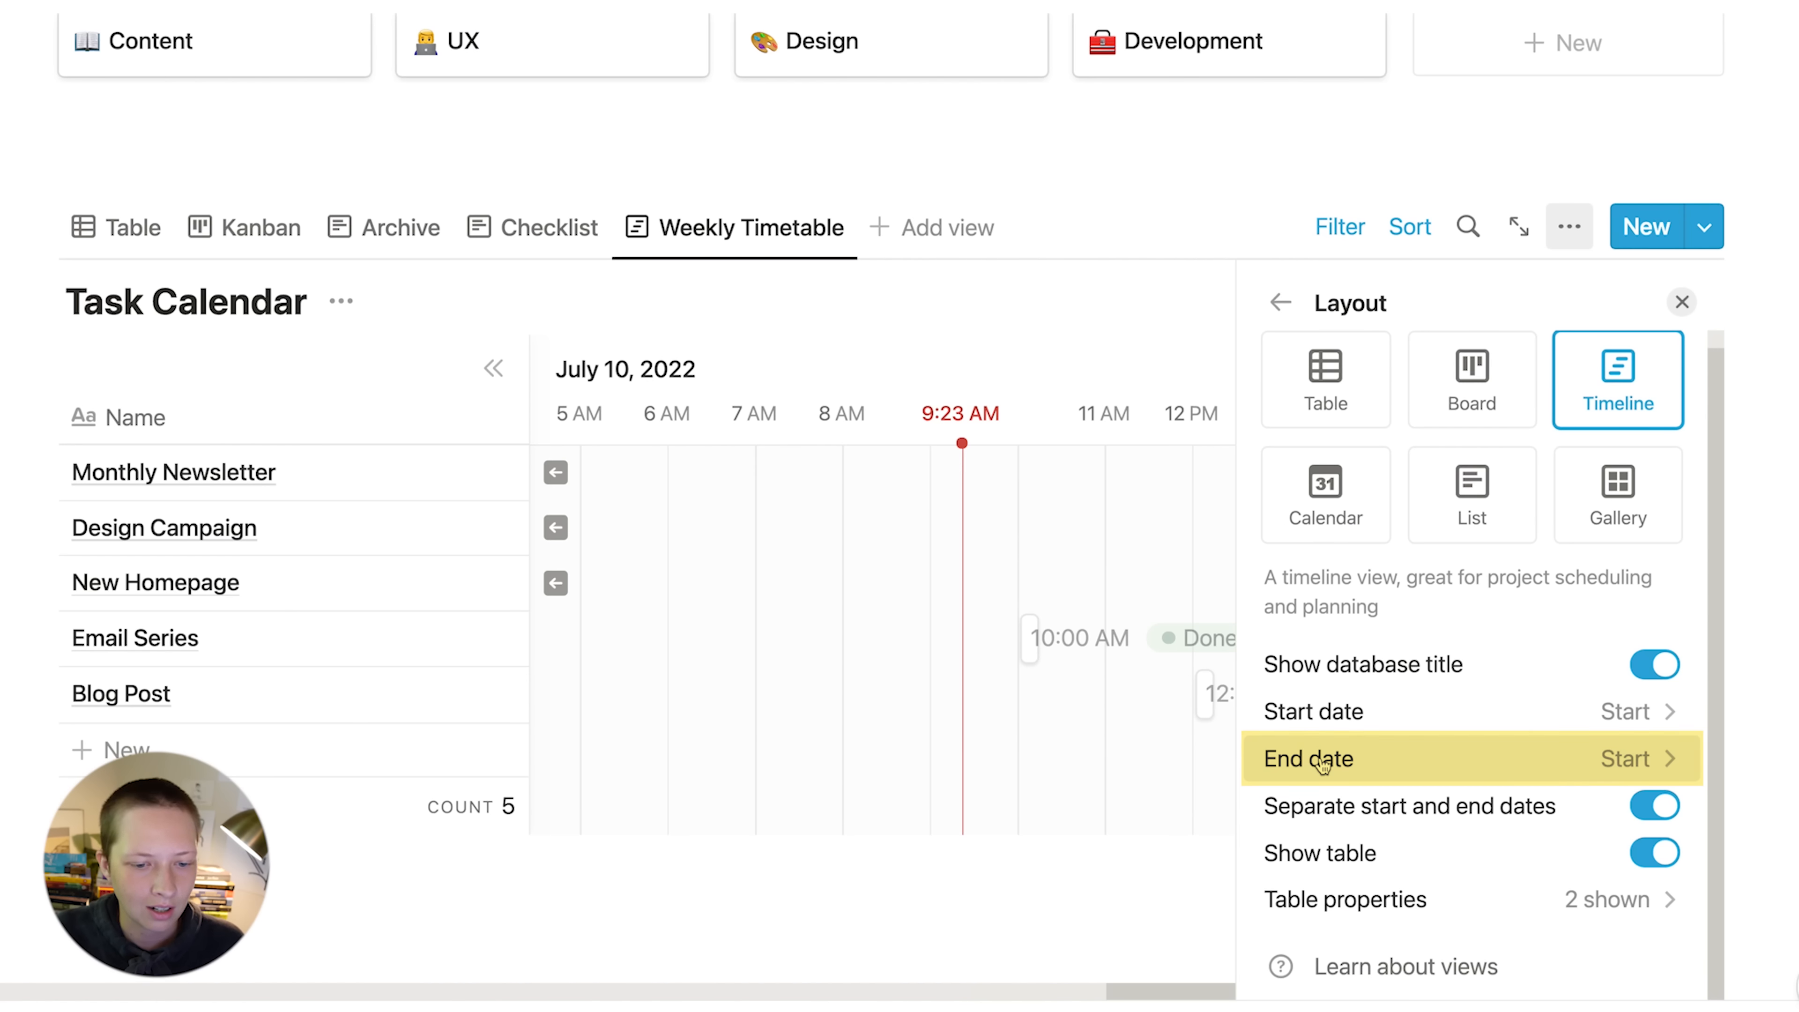
scroll(1322, 764, down, 2)
click(1332, 644)
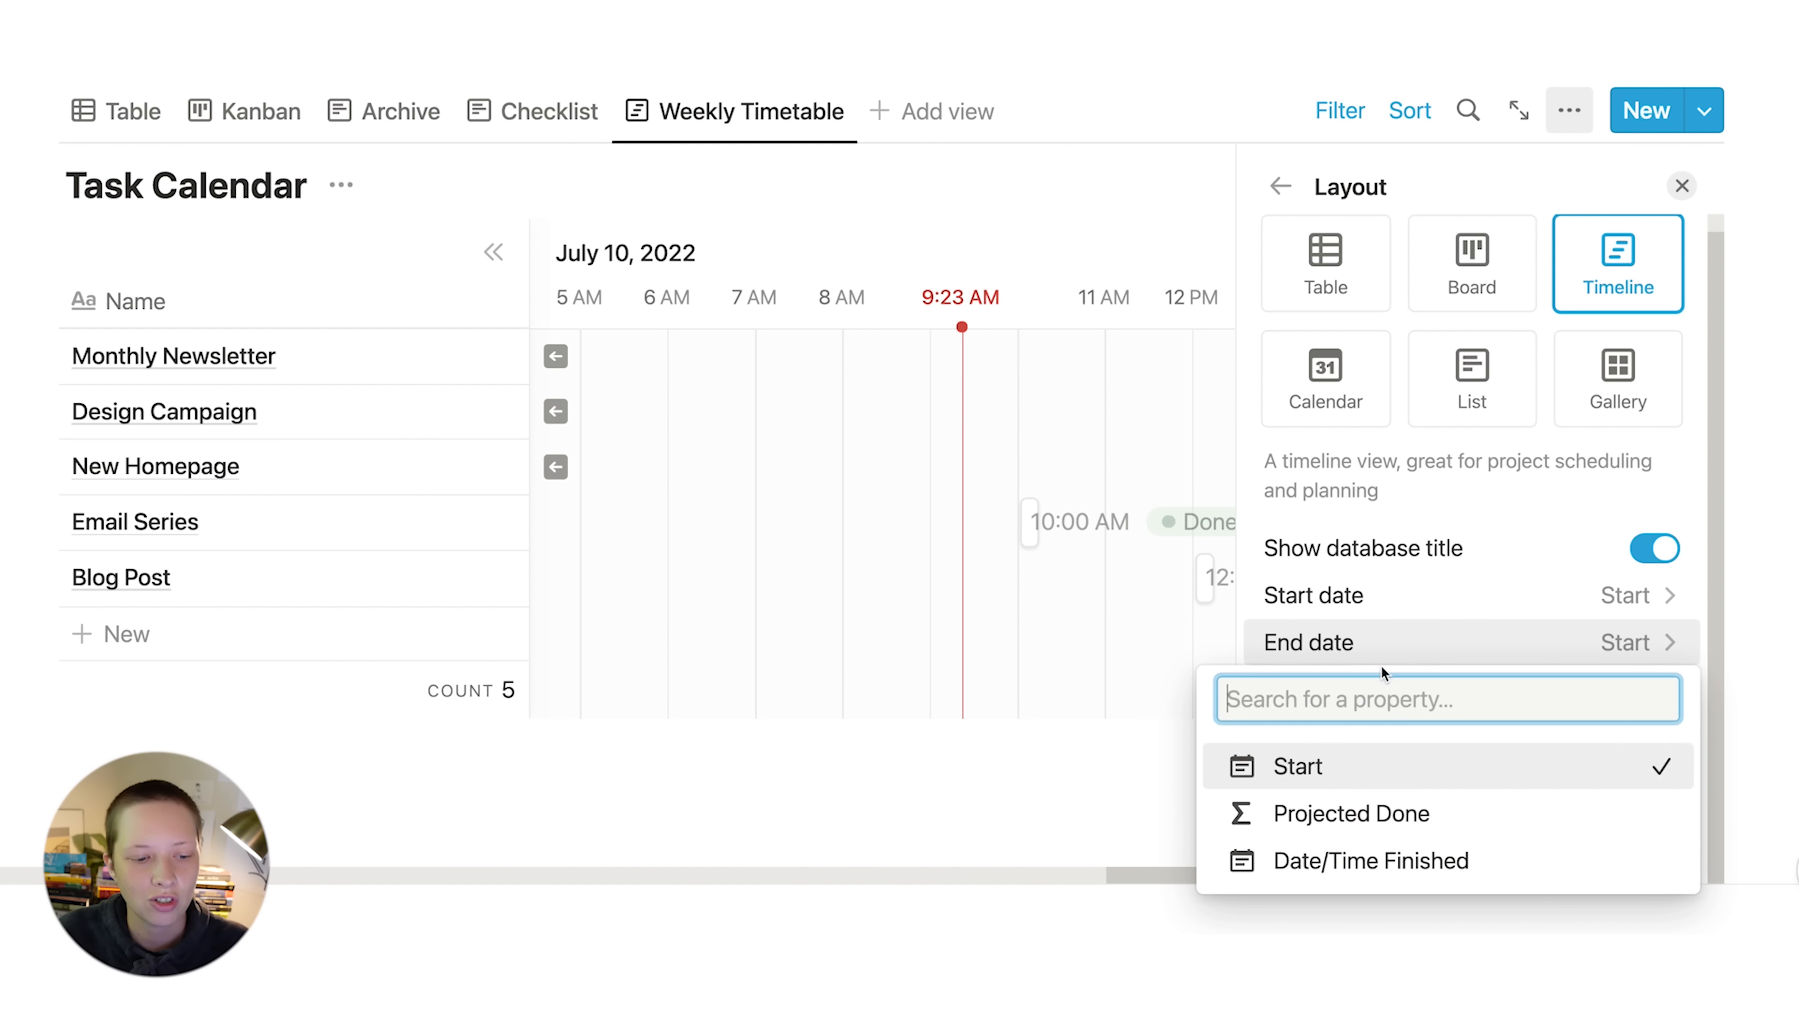
click(1295, 815)
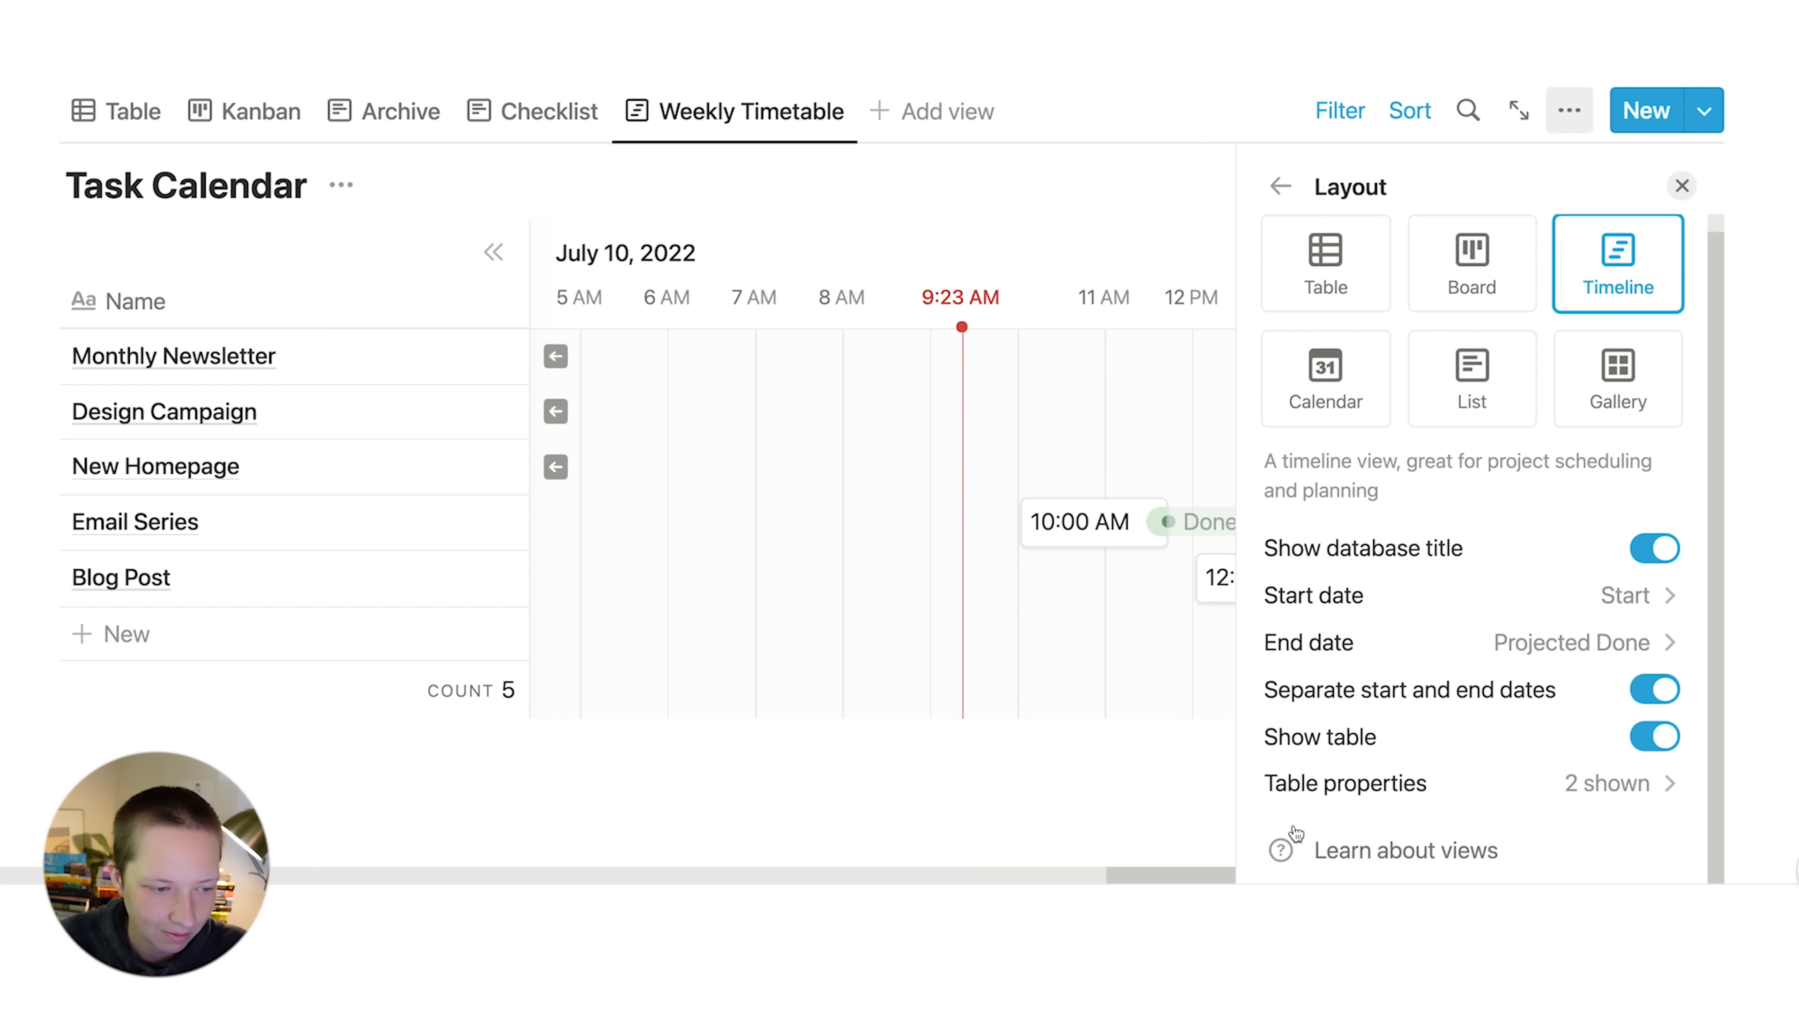
click(1682, 185)
- Check the start and end times of the Email Series and Blog Post bars on July 10
scroll(1184, 699, up, 3)
scroll(1183, 699, right, 5)
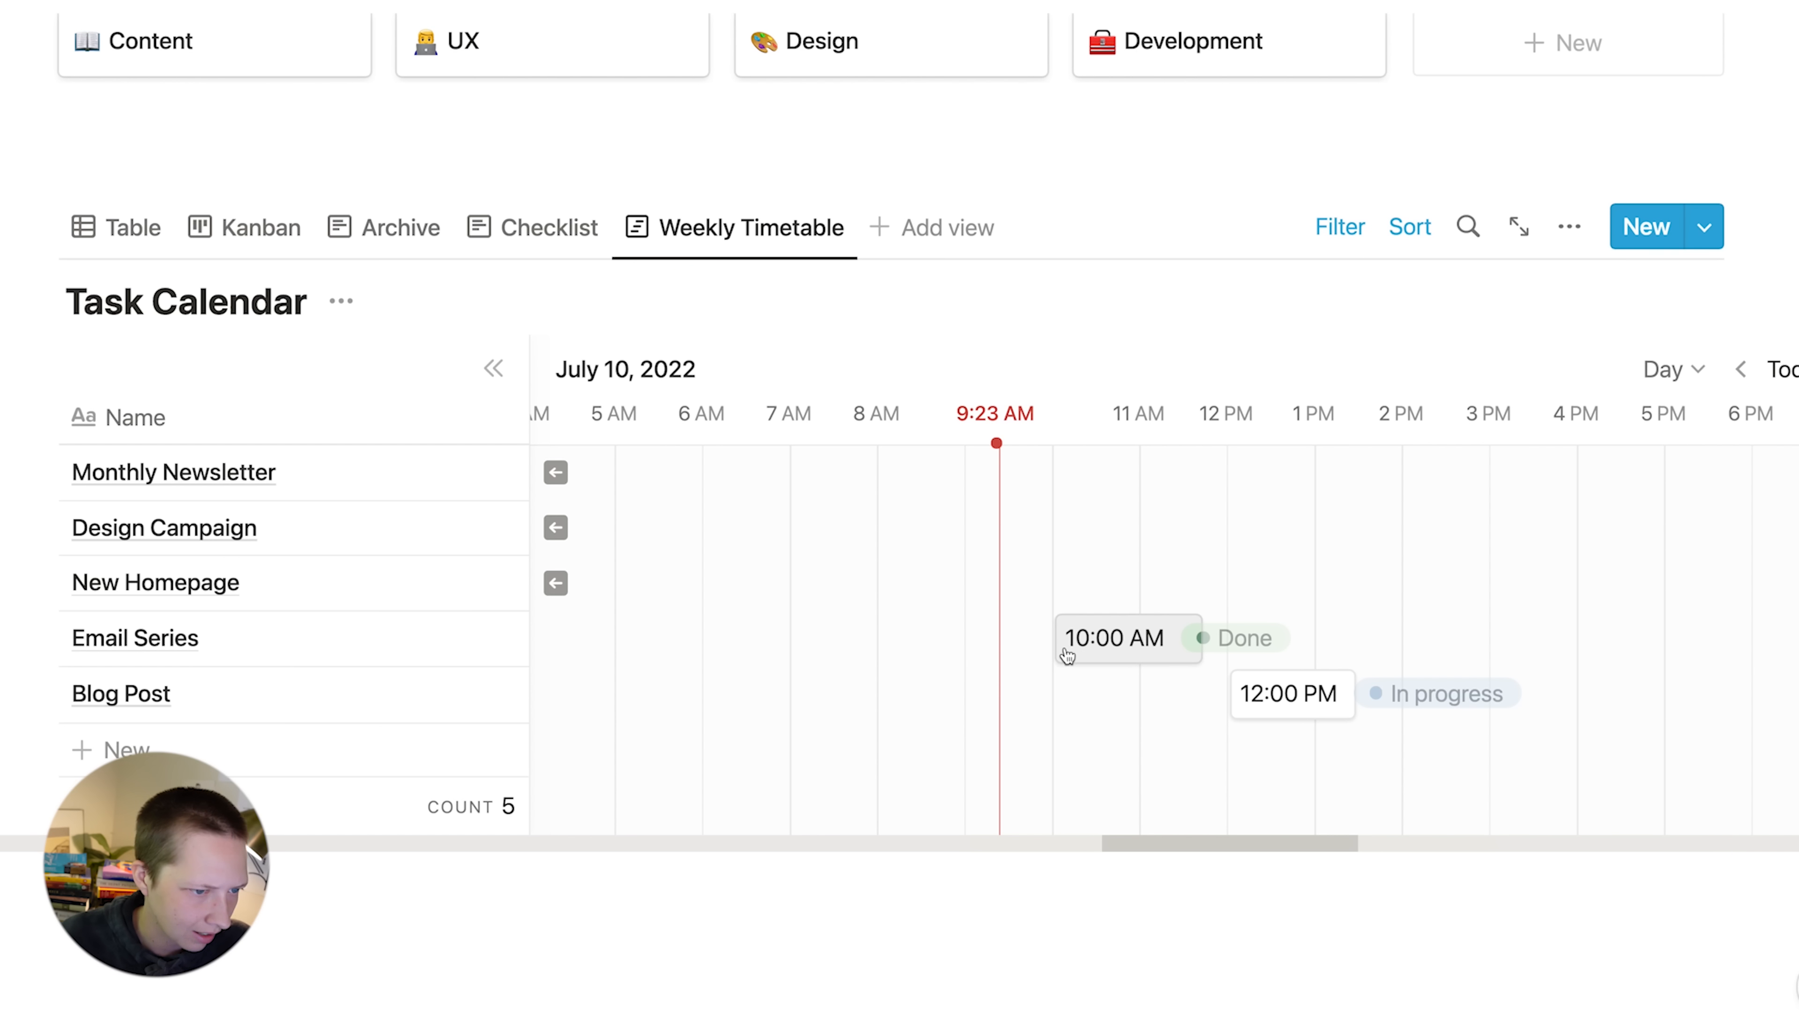
mouse_move(1202, 646)
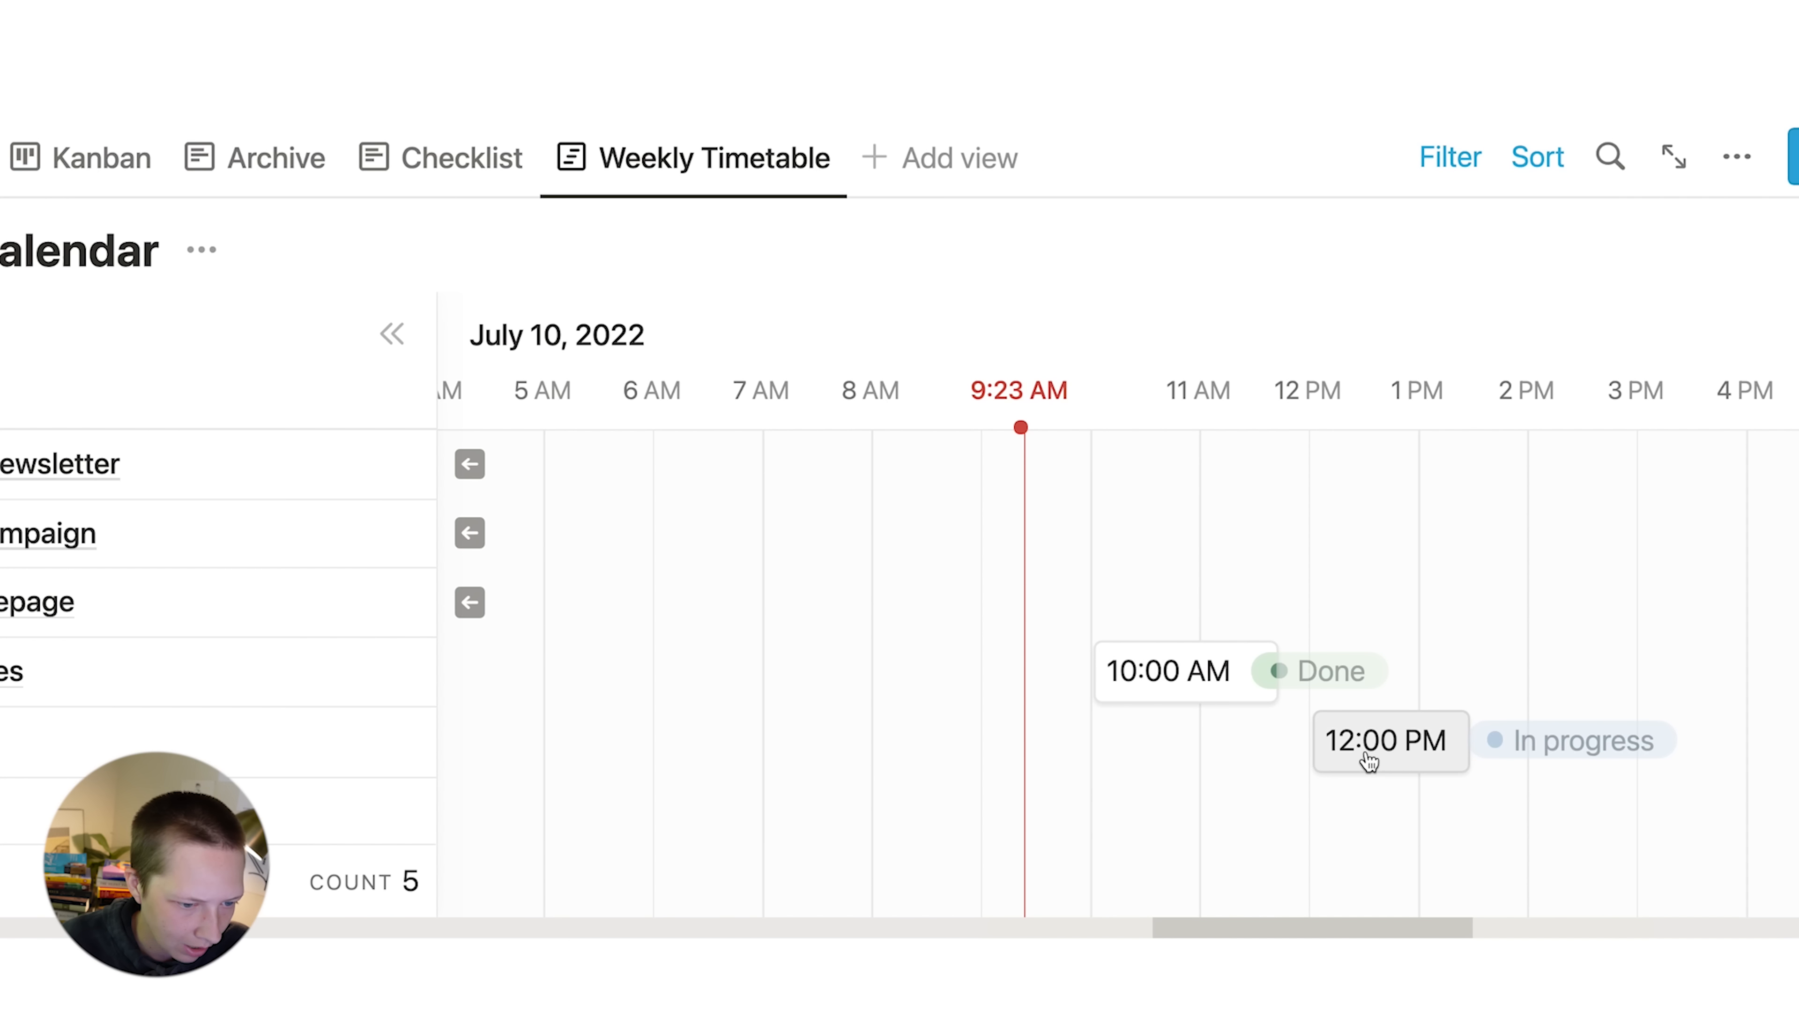
mouse_move(1467, 744)
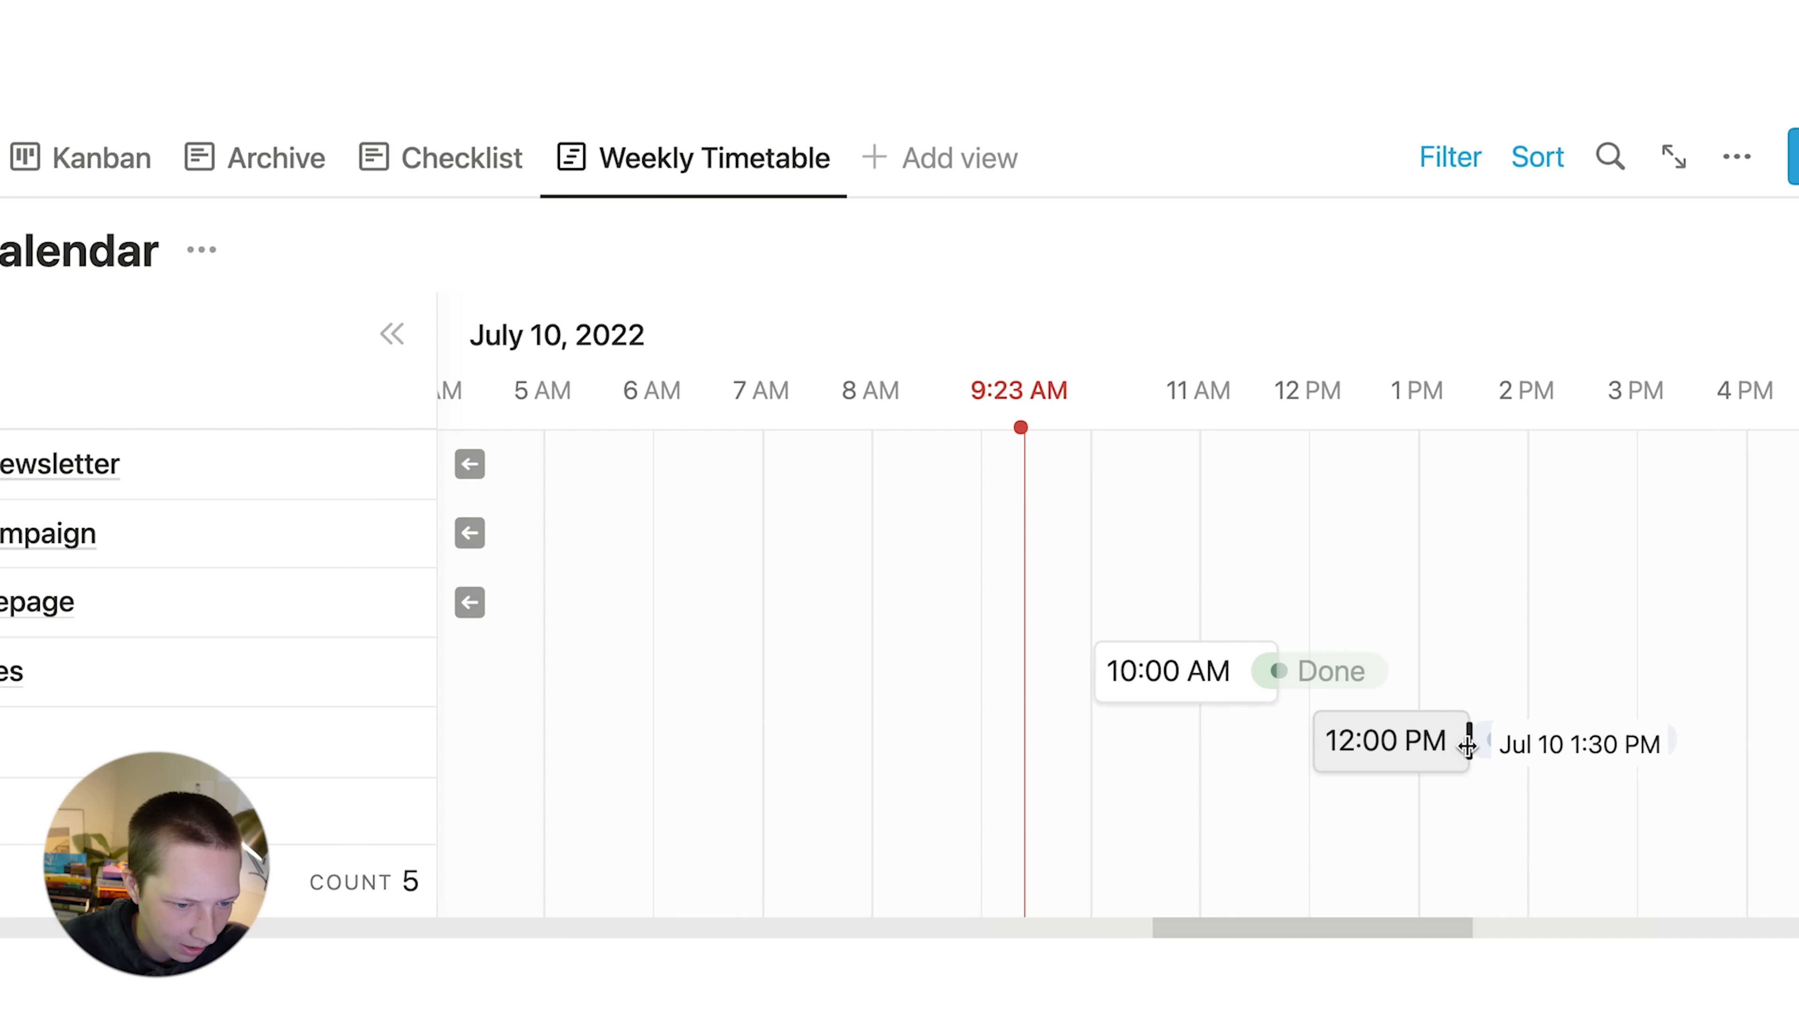
mouse_move(1314, 737)
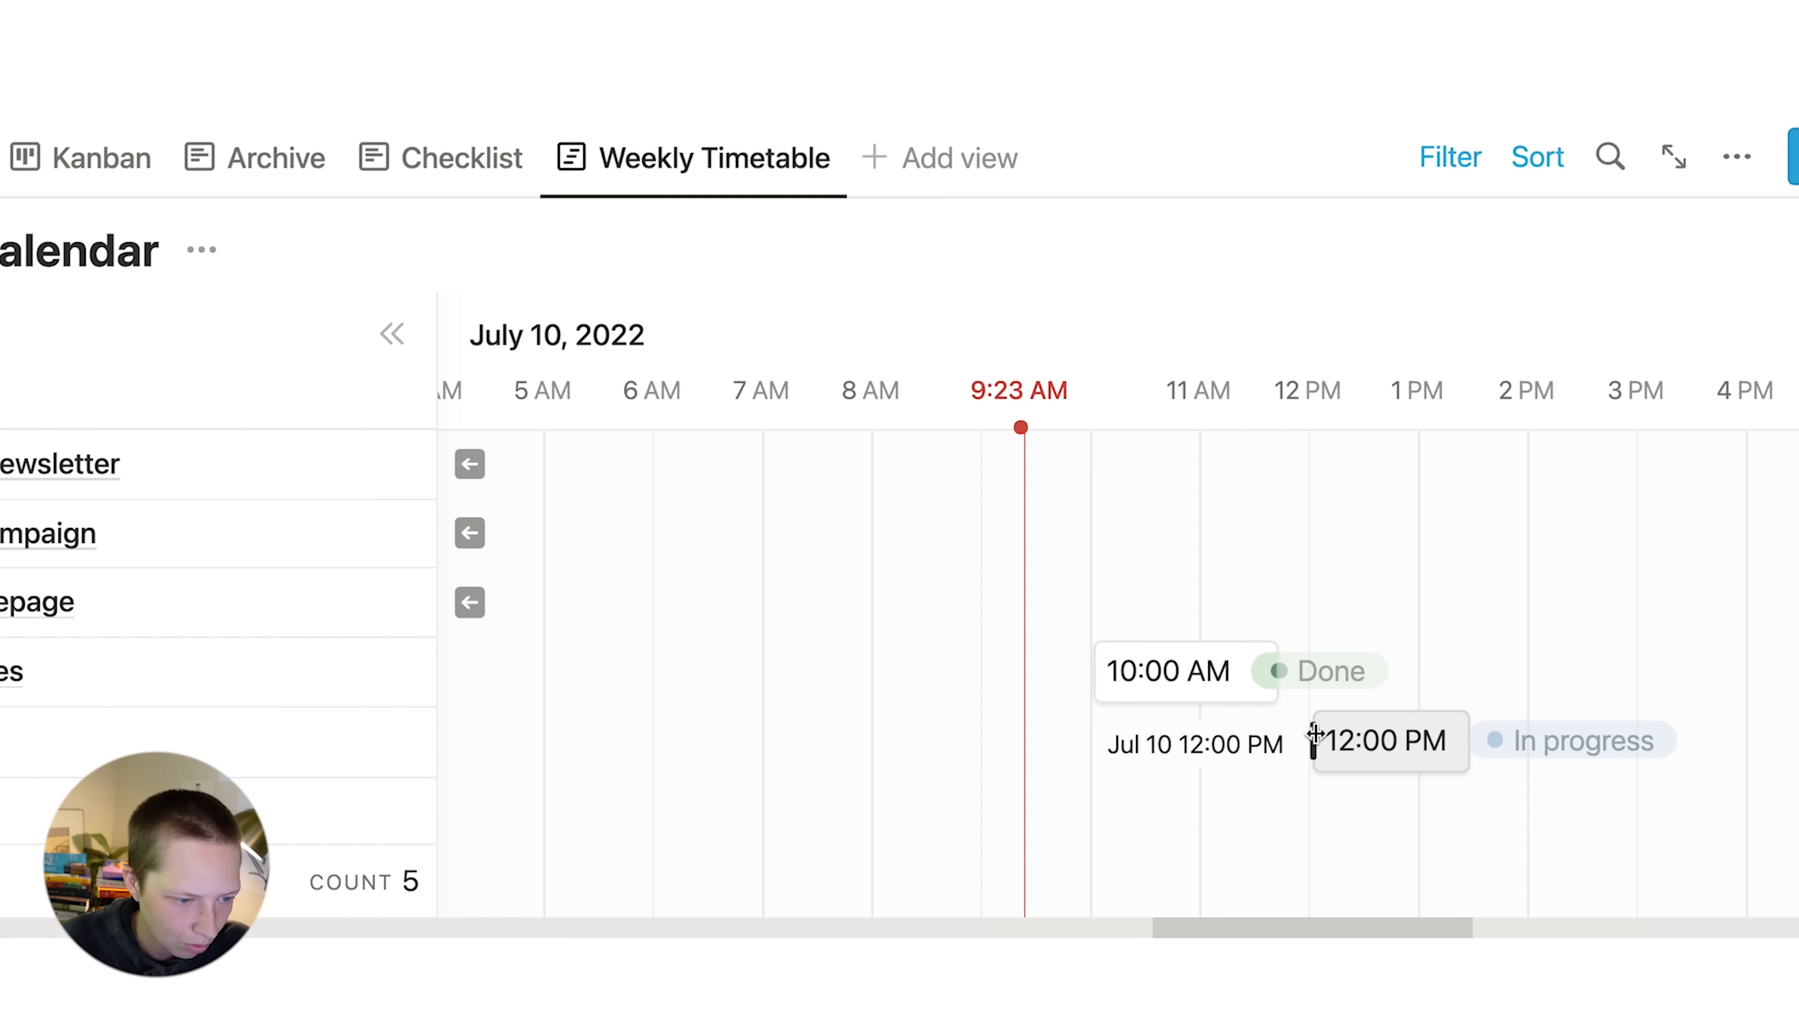
mouse_move(1468, 741)
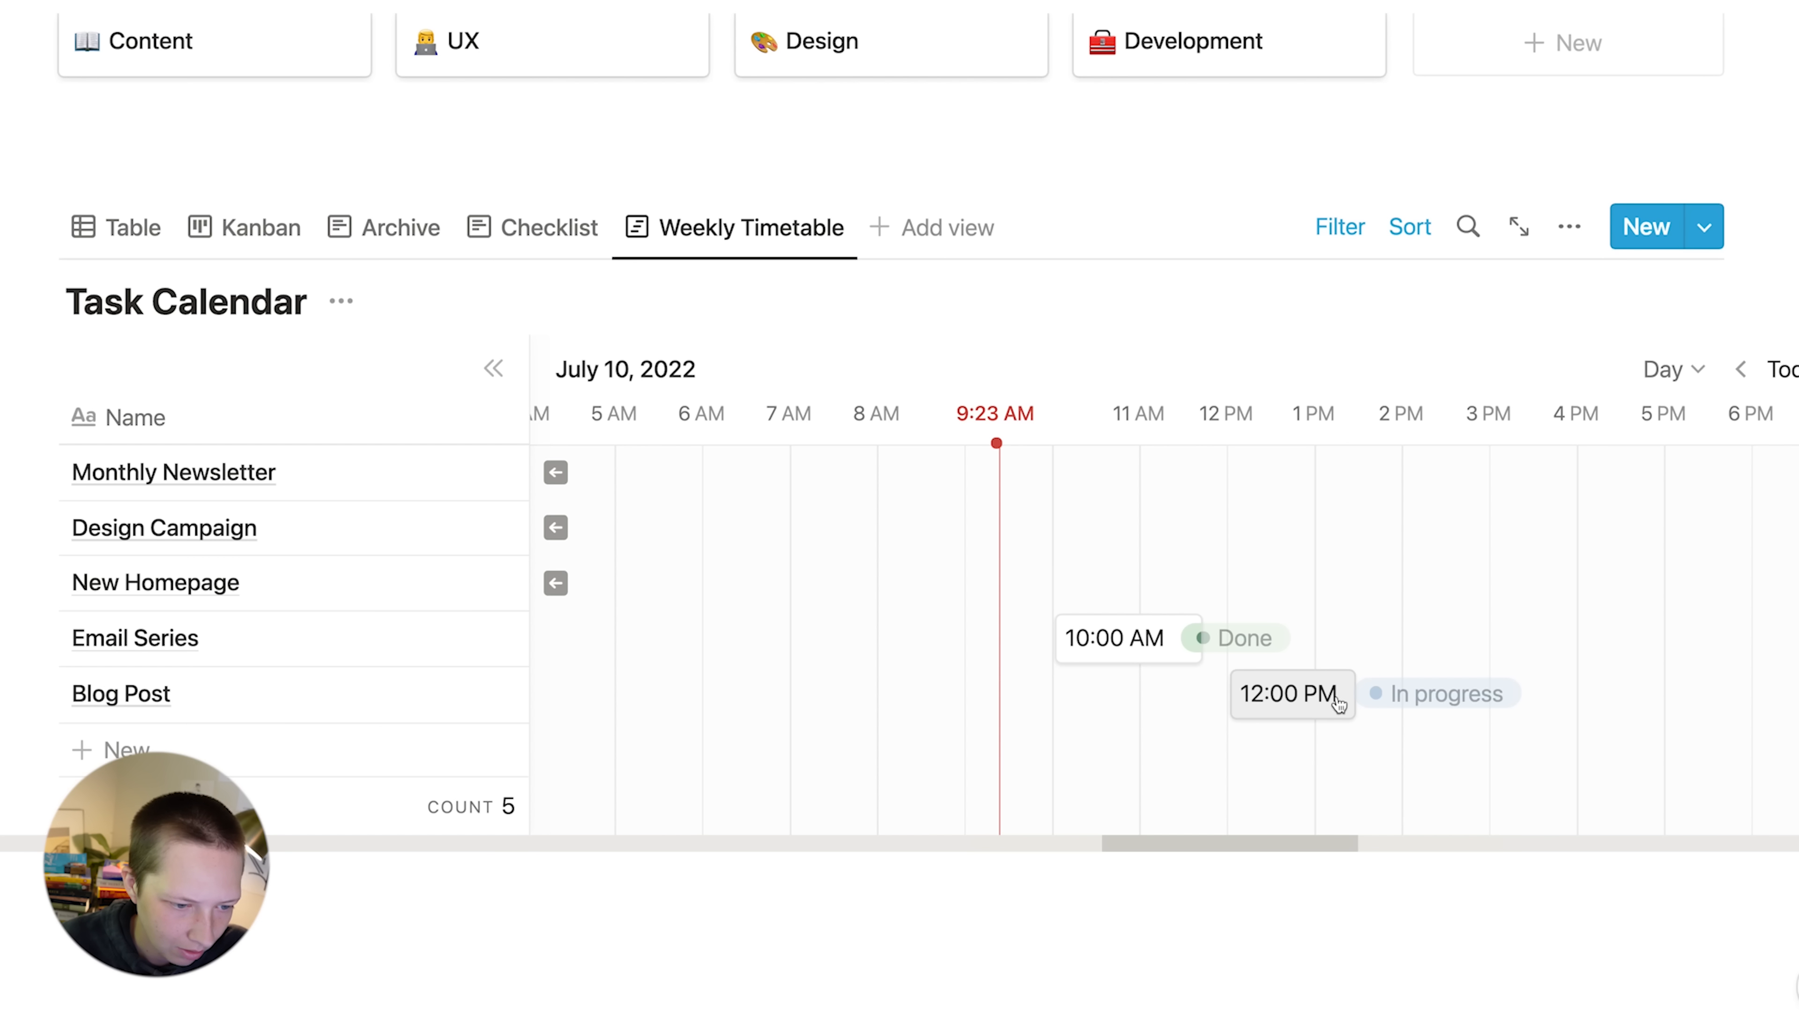
- Set the Weekly Timetable's timeline scale to Week
scroll(1246, 638, left, 15)
click(1656, 374)
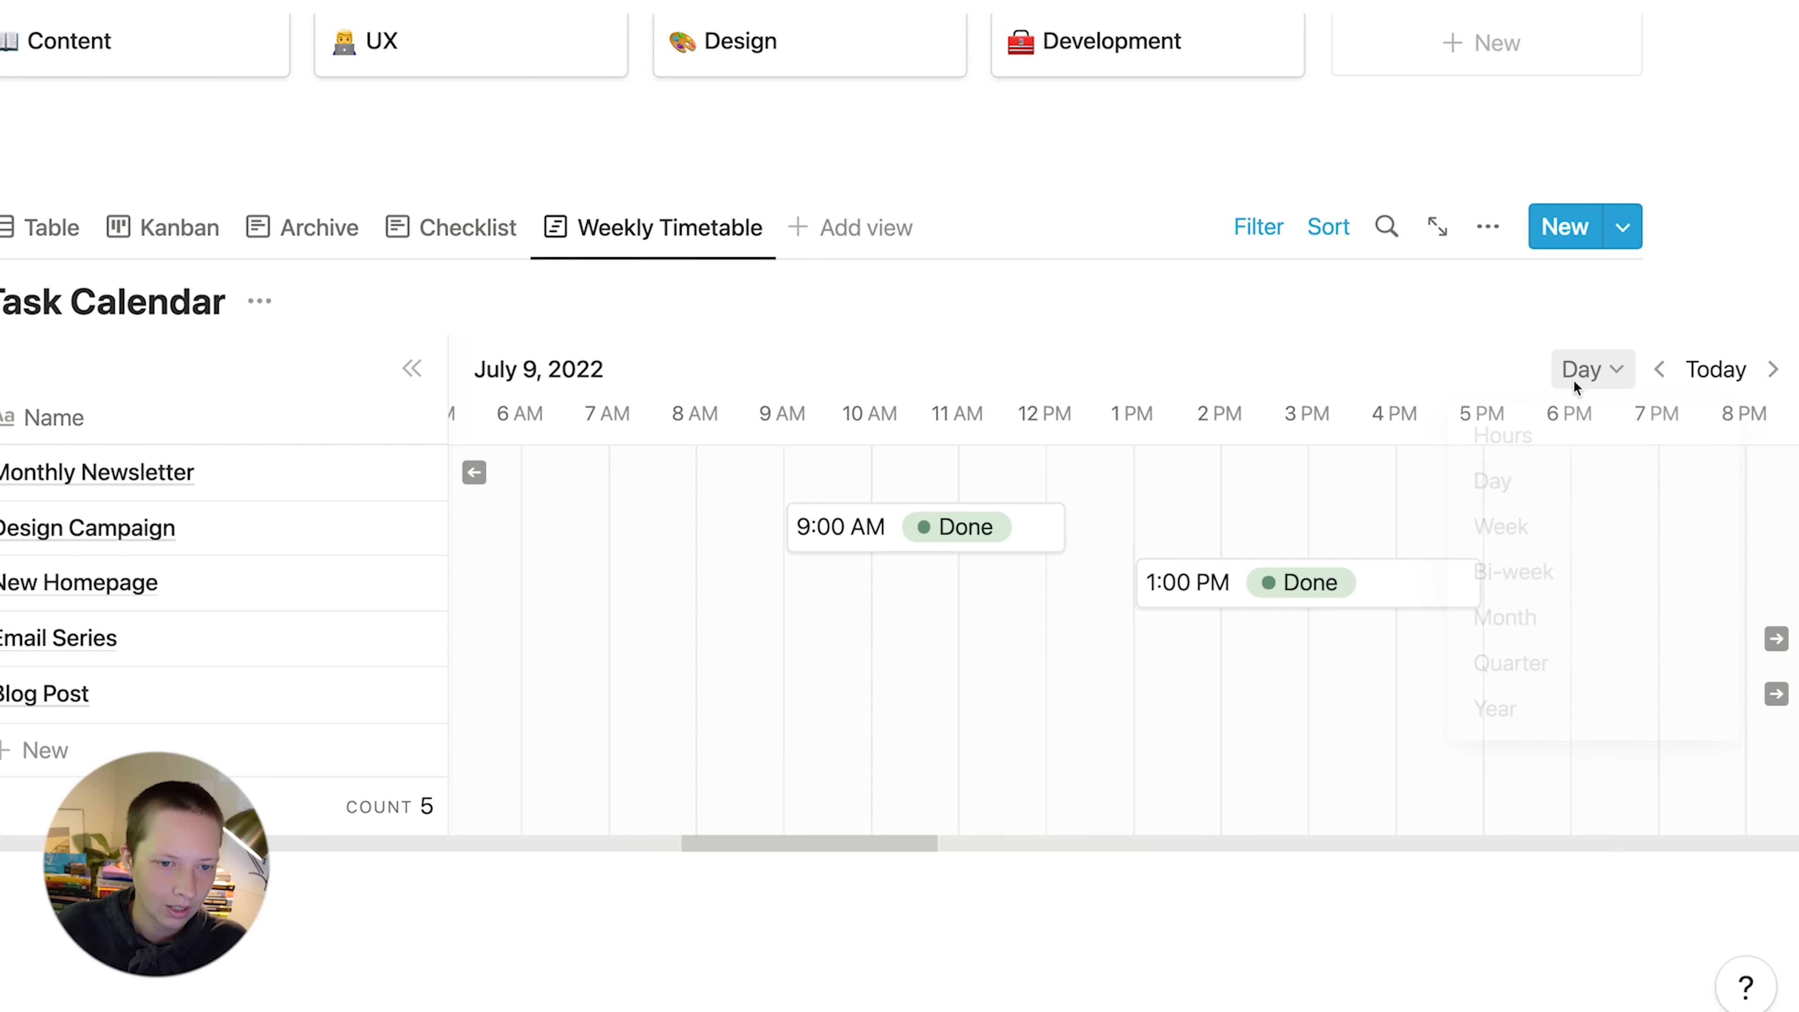
click(1461, 543)
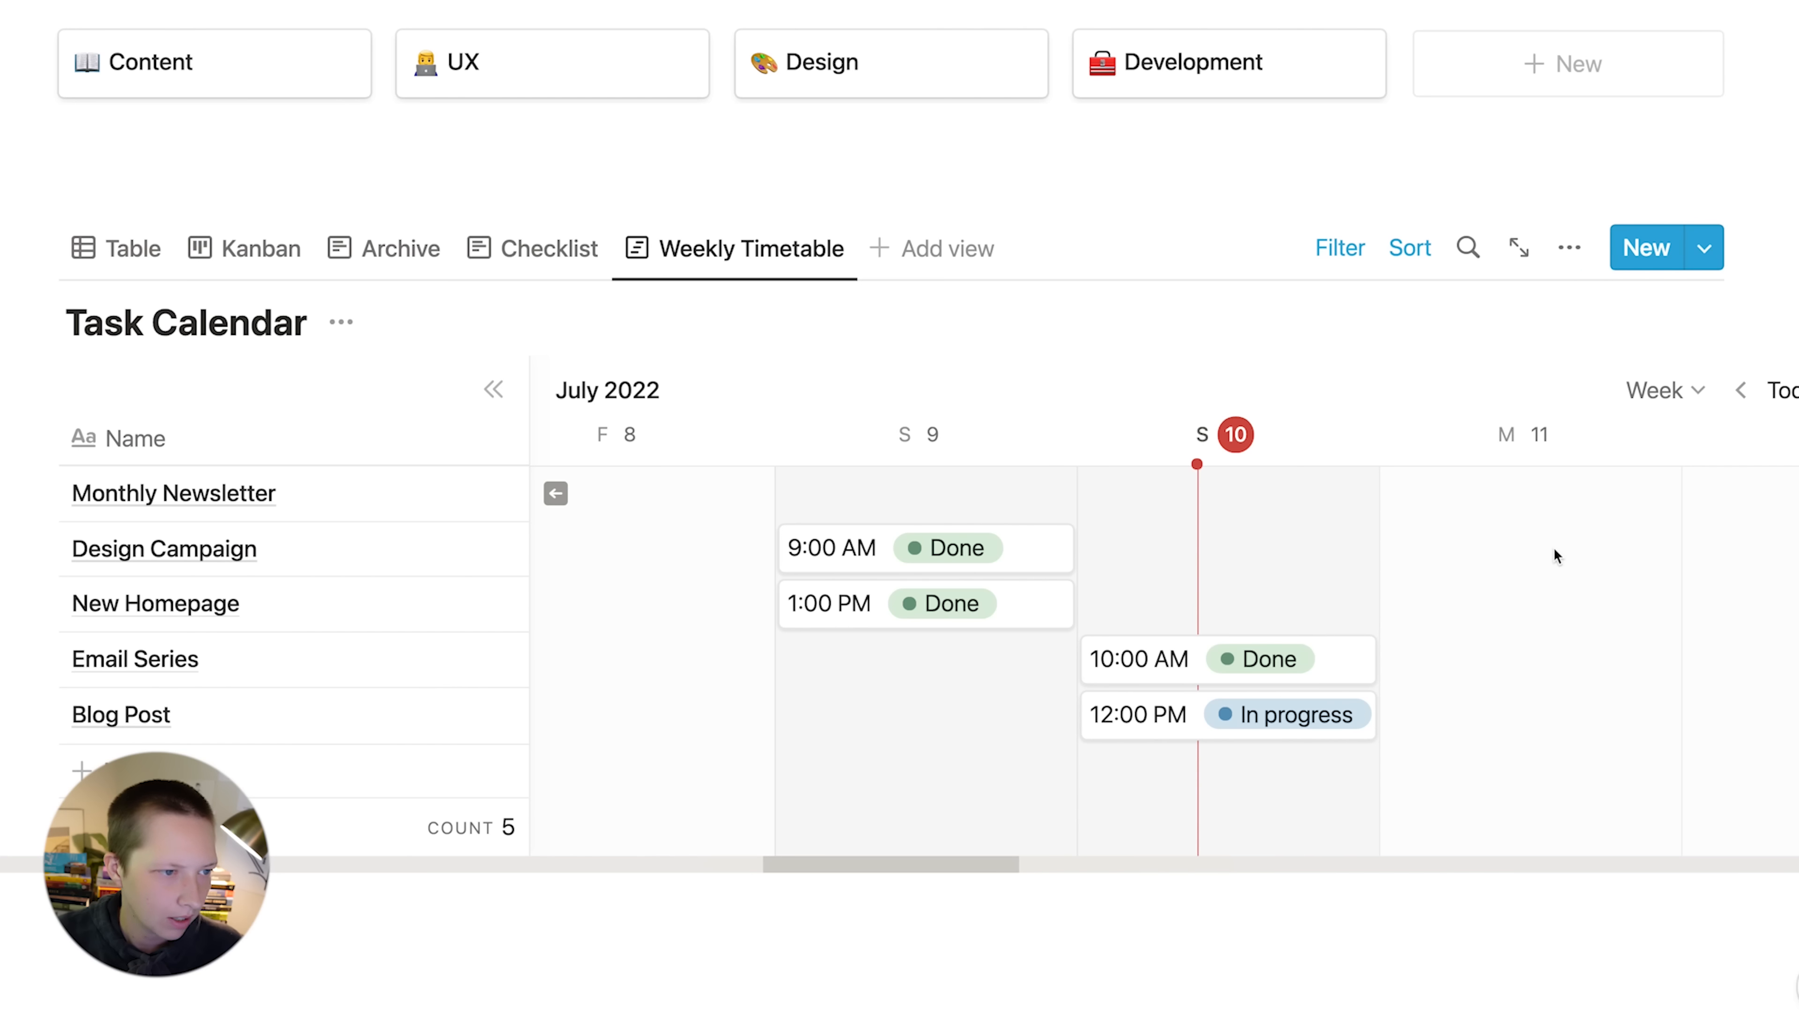
- Add a Calendar view to the Task Calendar database, keeping the calendar shown by Start
scroll(962, 241, up, 2)
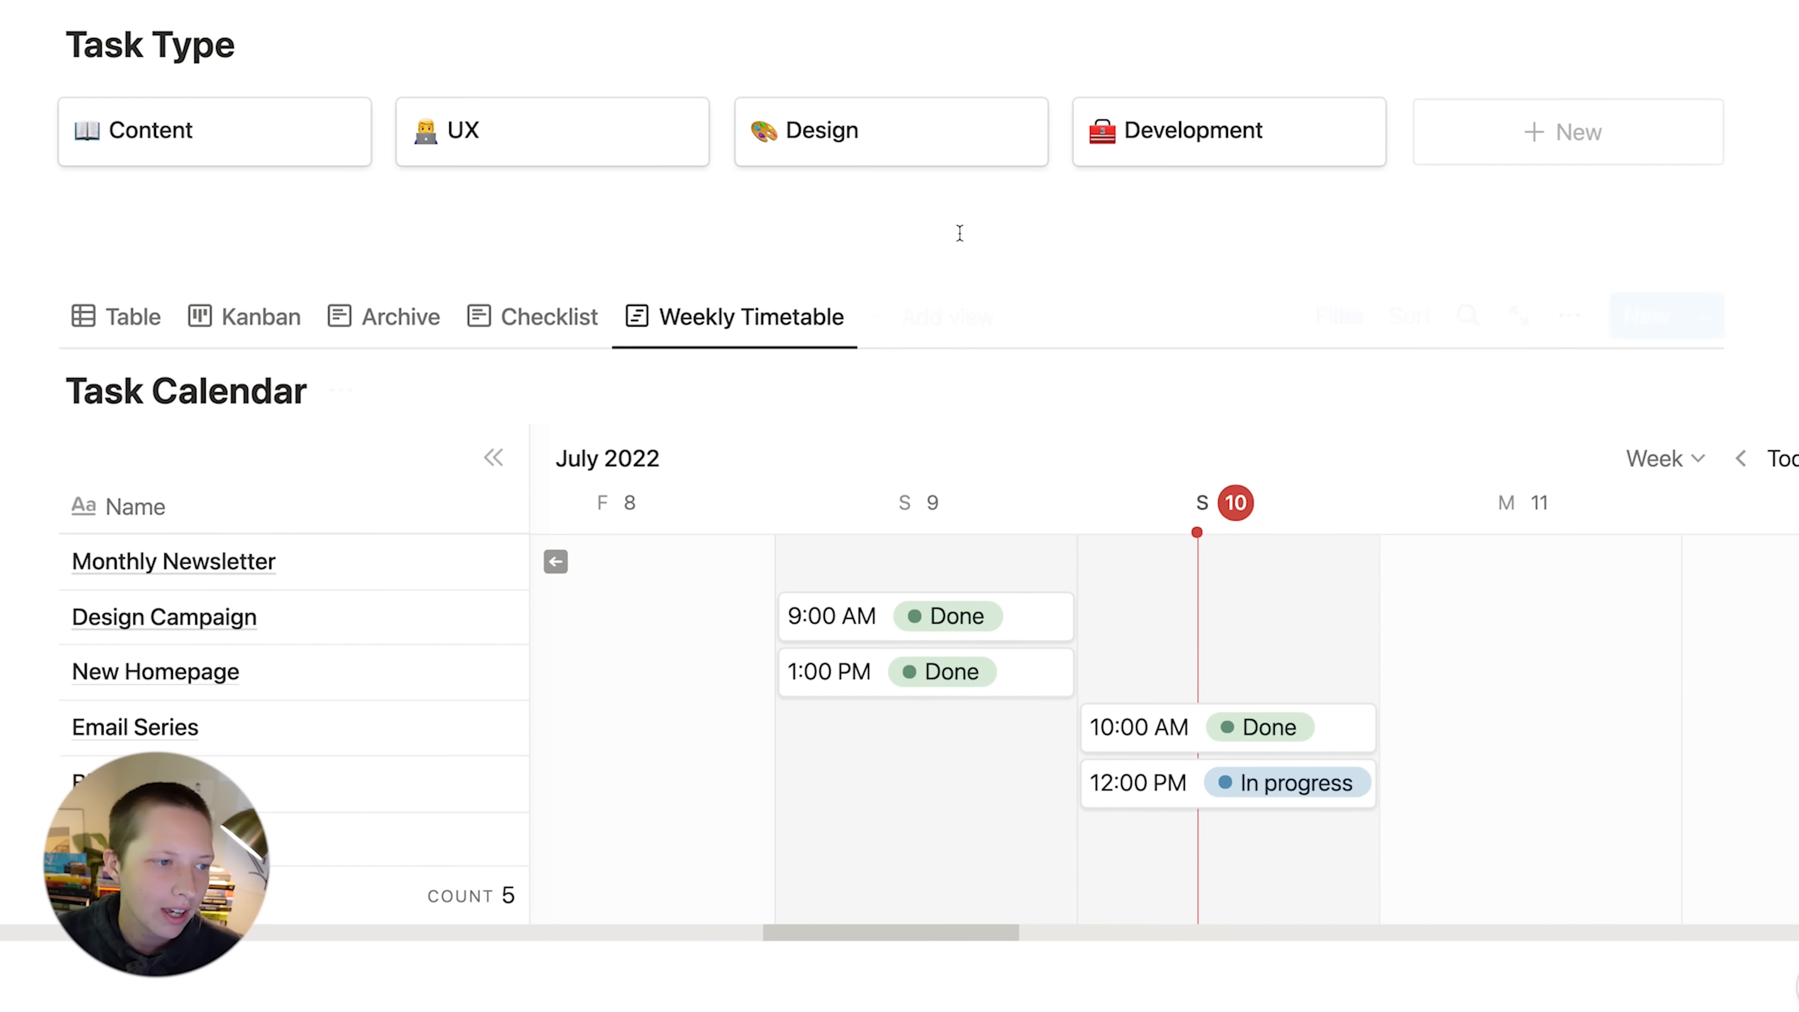
click(921, 339)
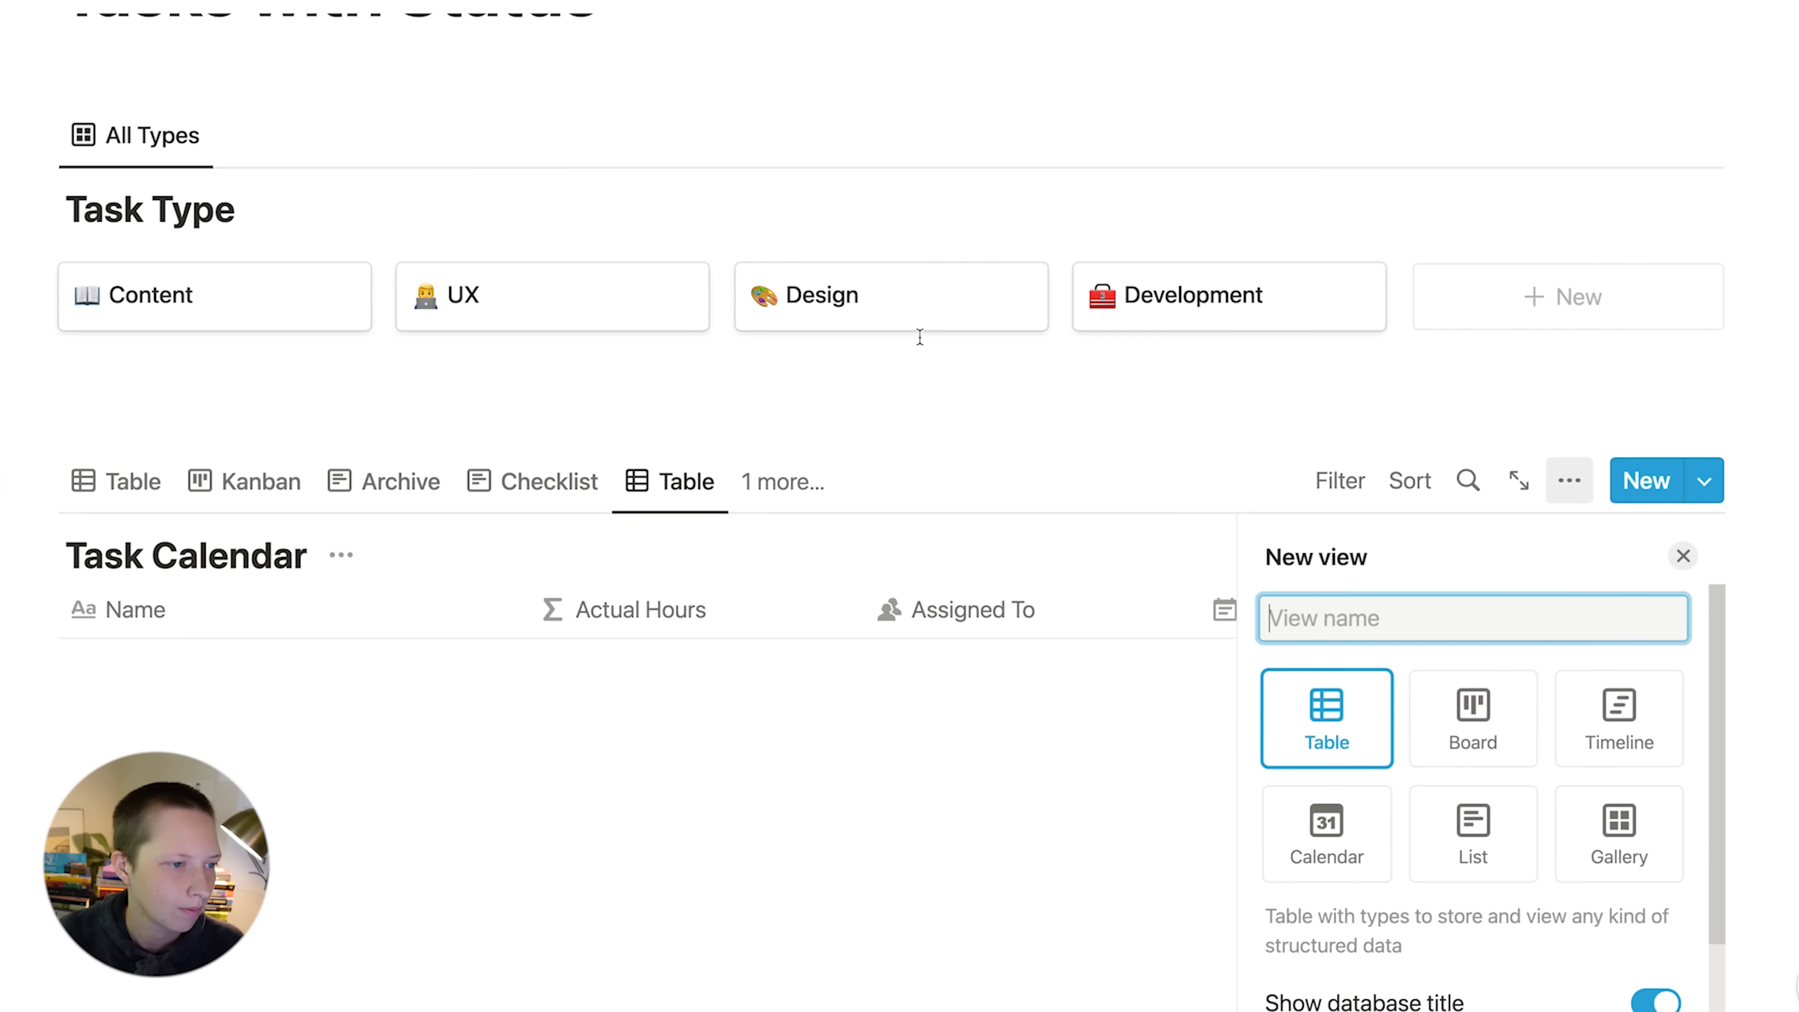
click(1291, 856)
scroll(1621, 792, down, 5)
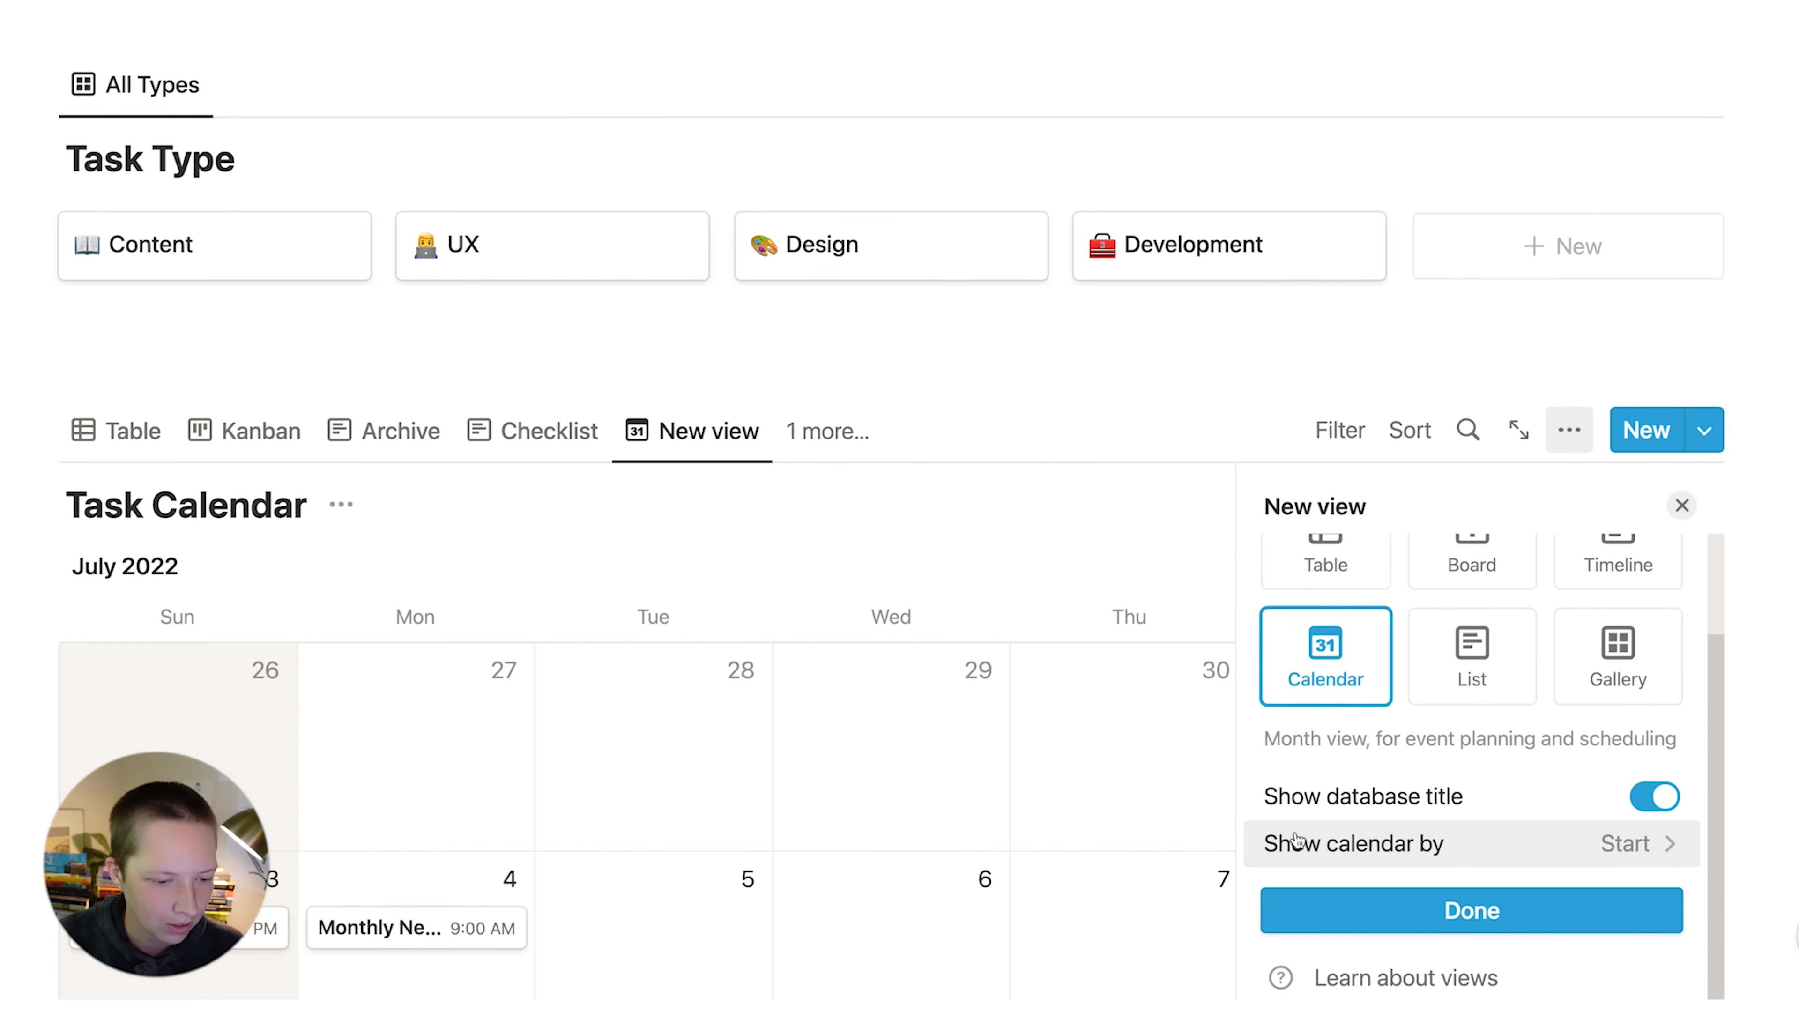
click(1427, 877)
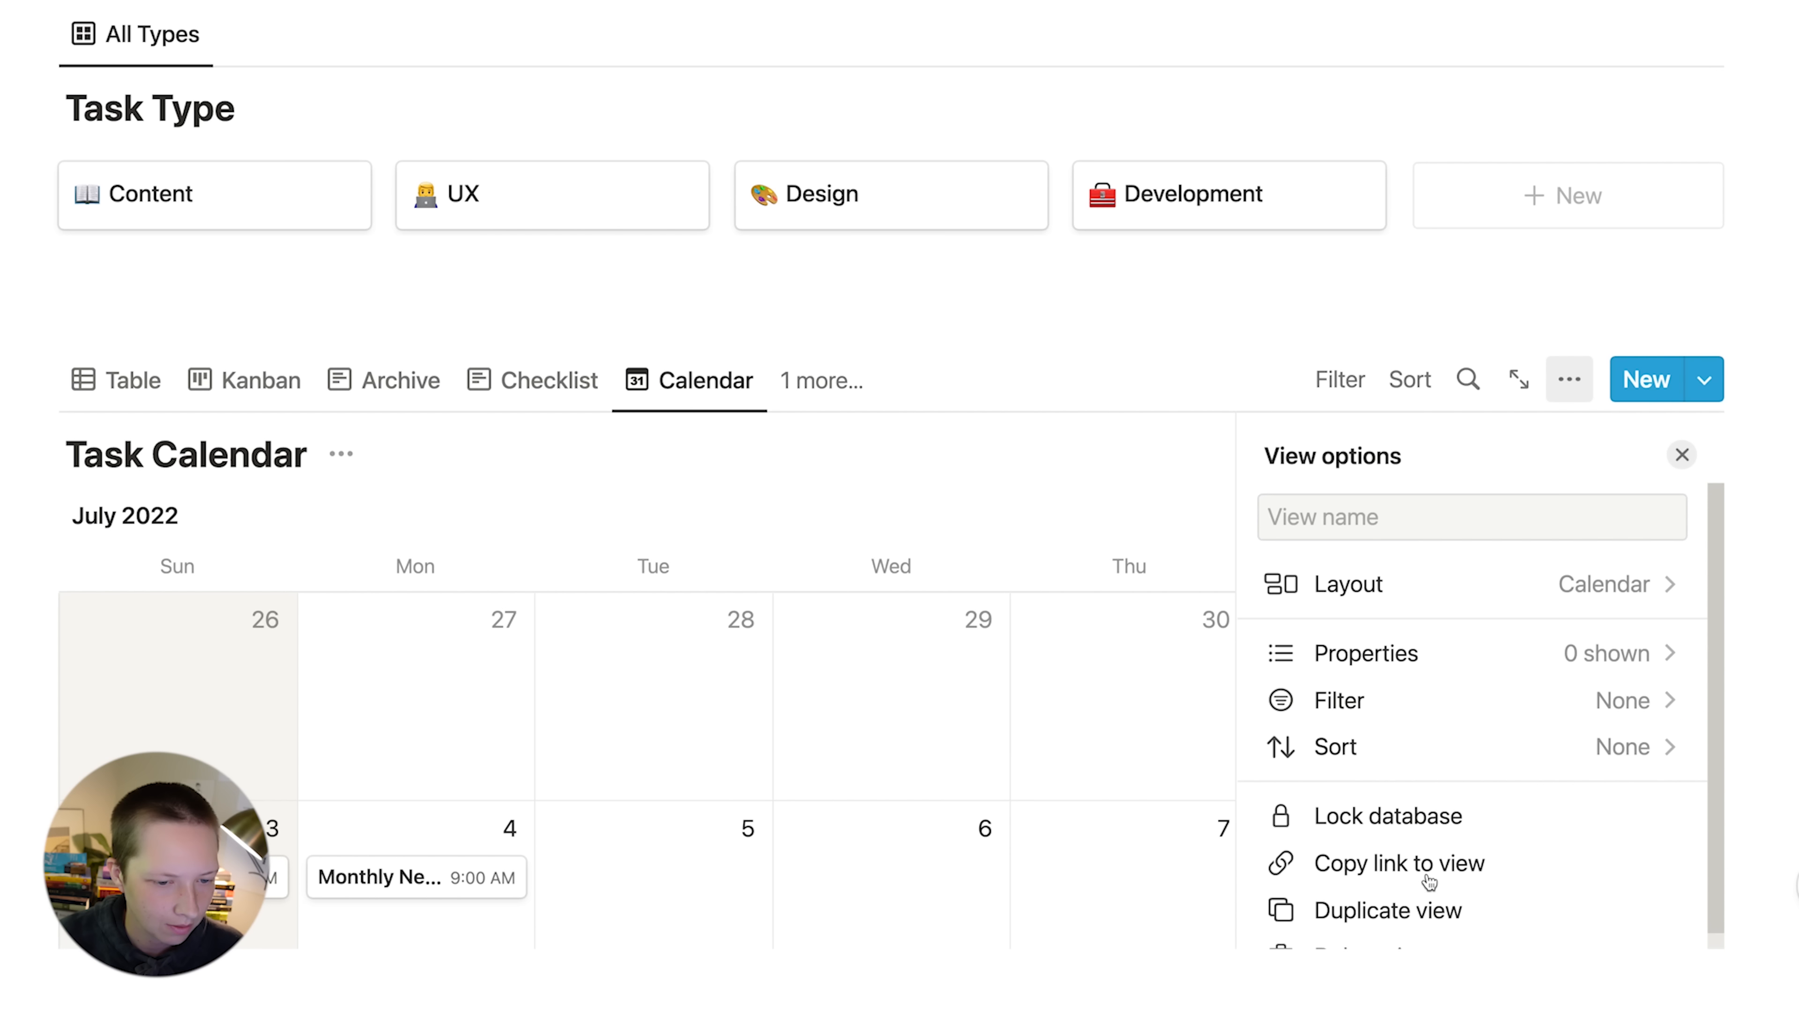
key(Escape)
scroll(1032, 595, down, 3)
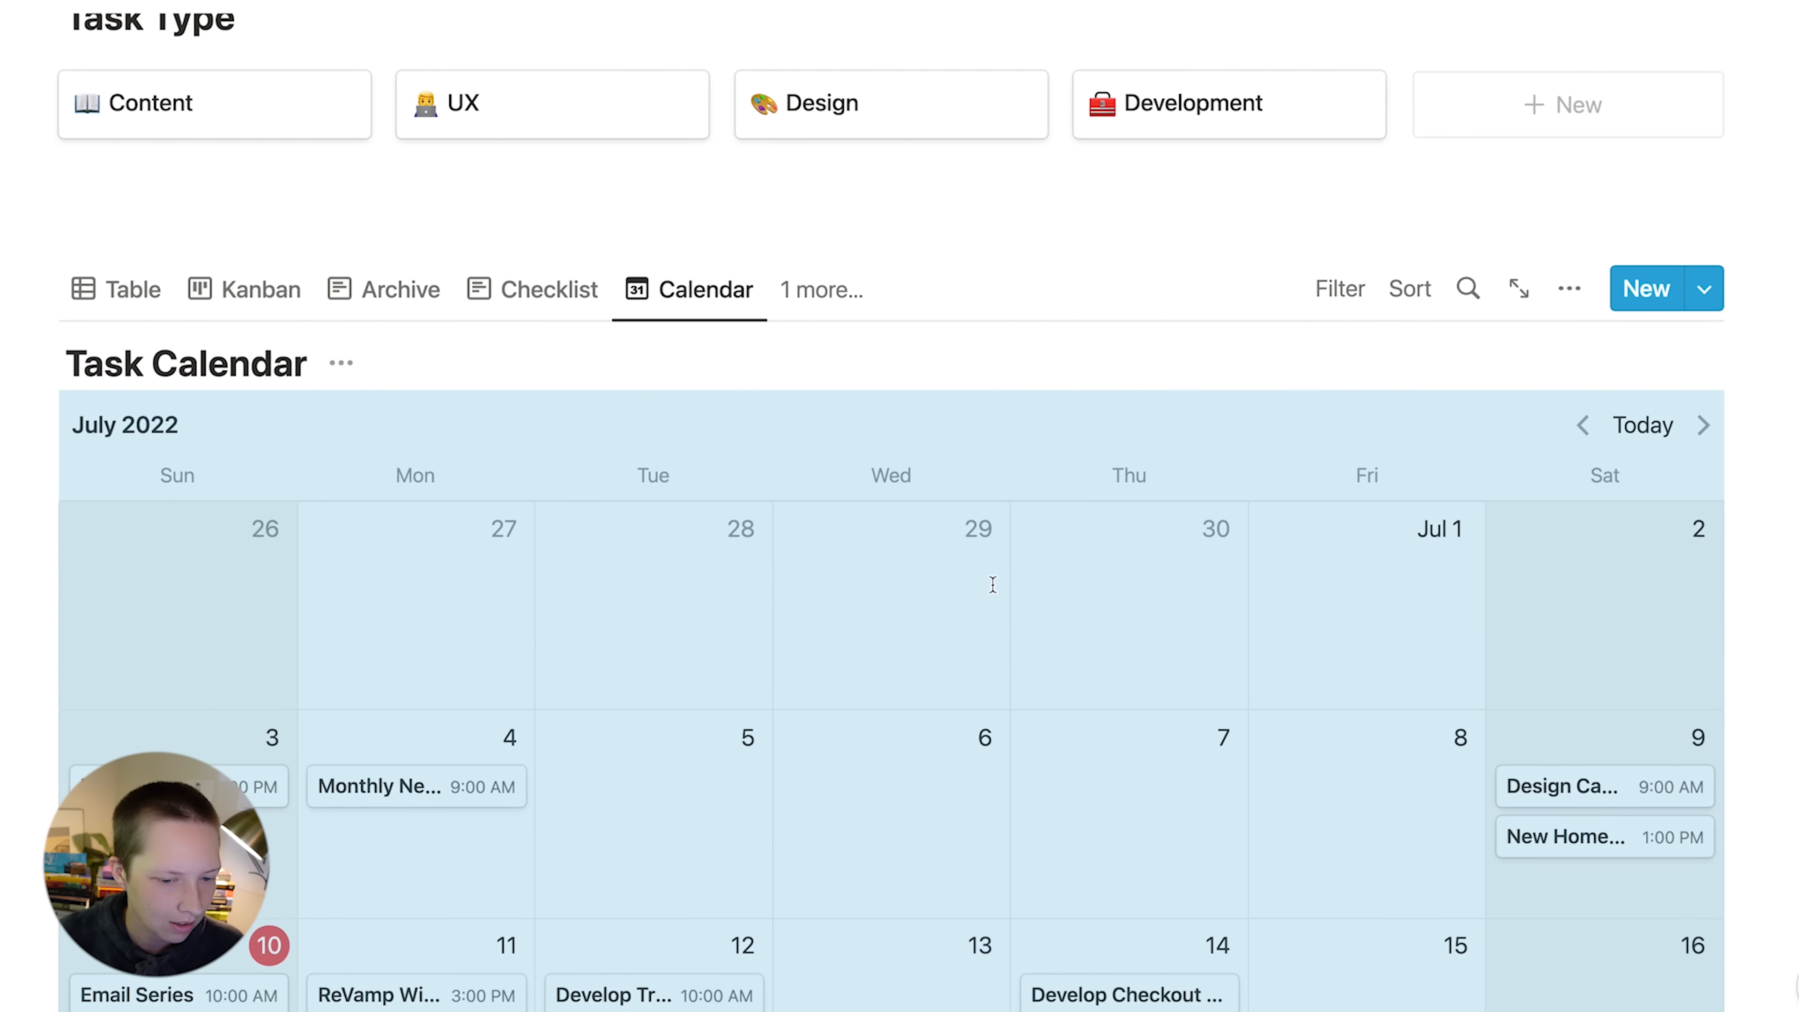
click(1754, 635)
scroll(1753, 635, down, 4)
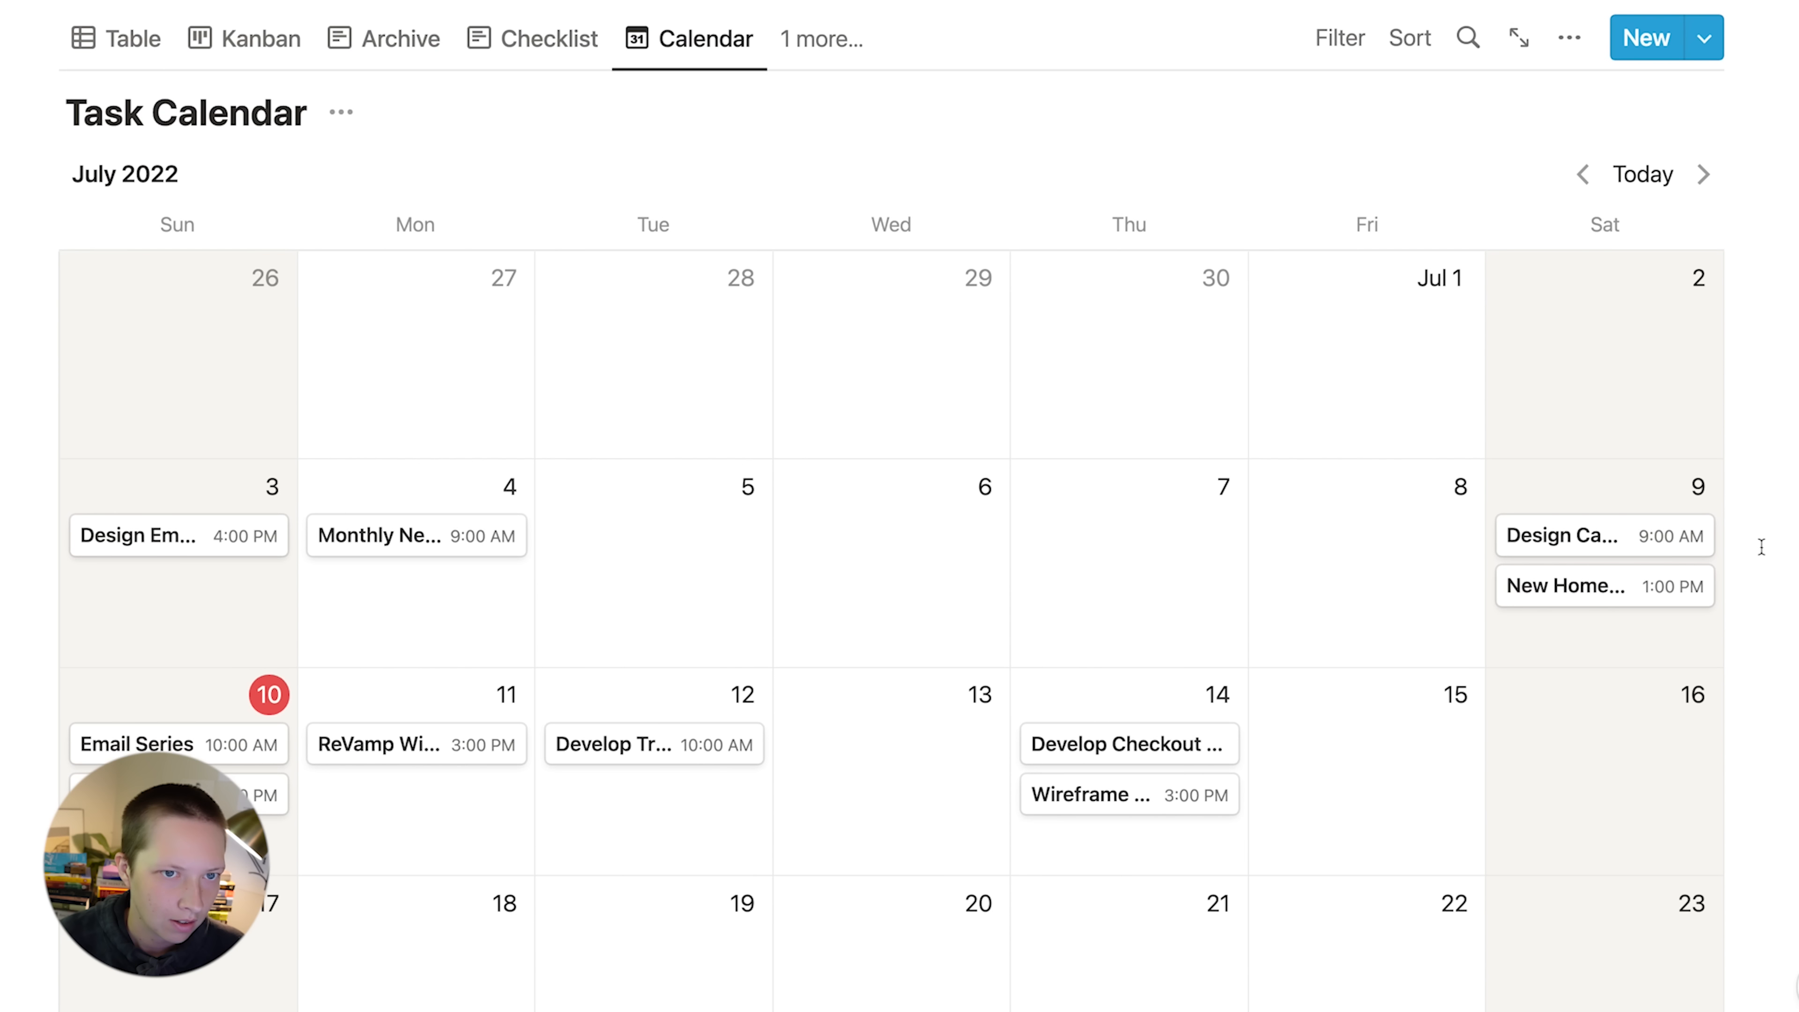
- Show the Status property on the task cards in the Calendar view
click(1563, 50)
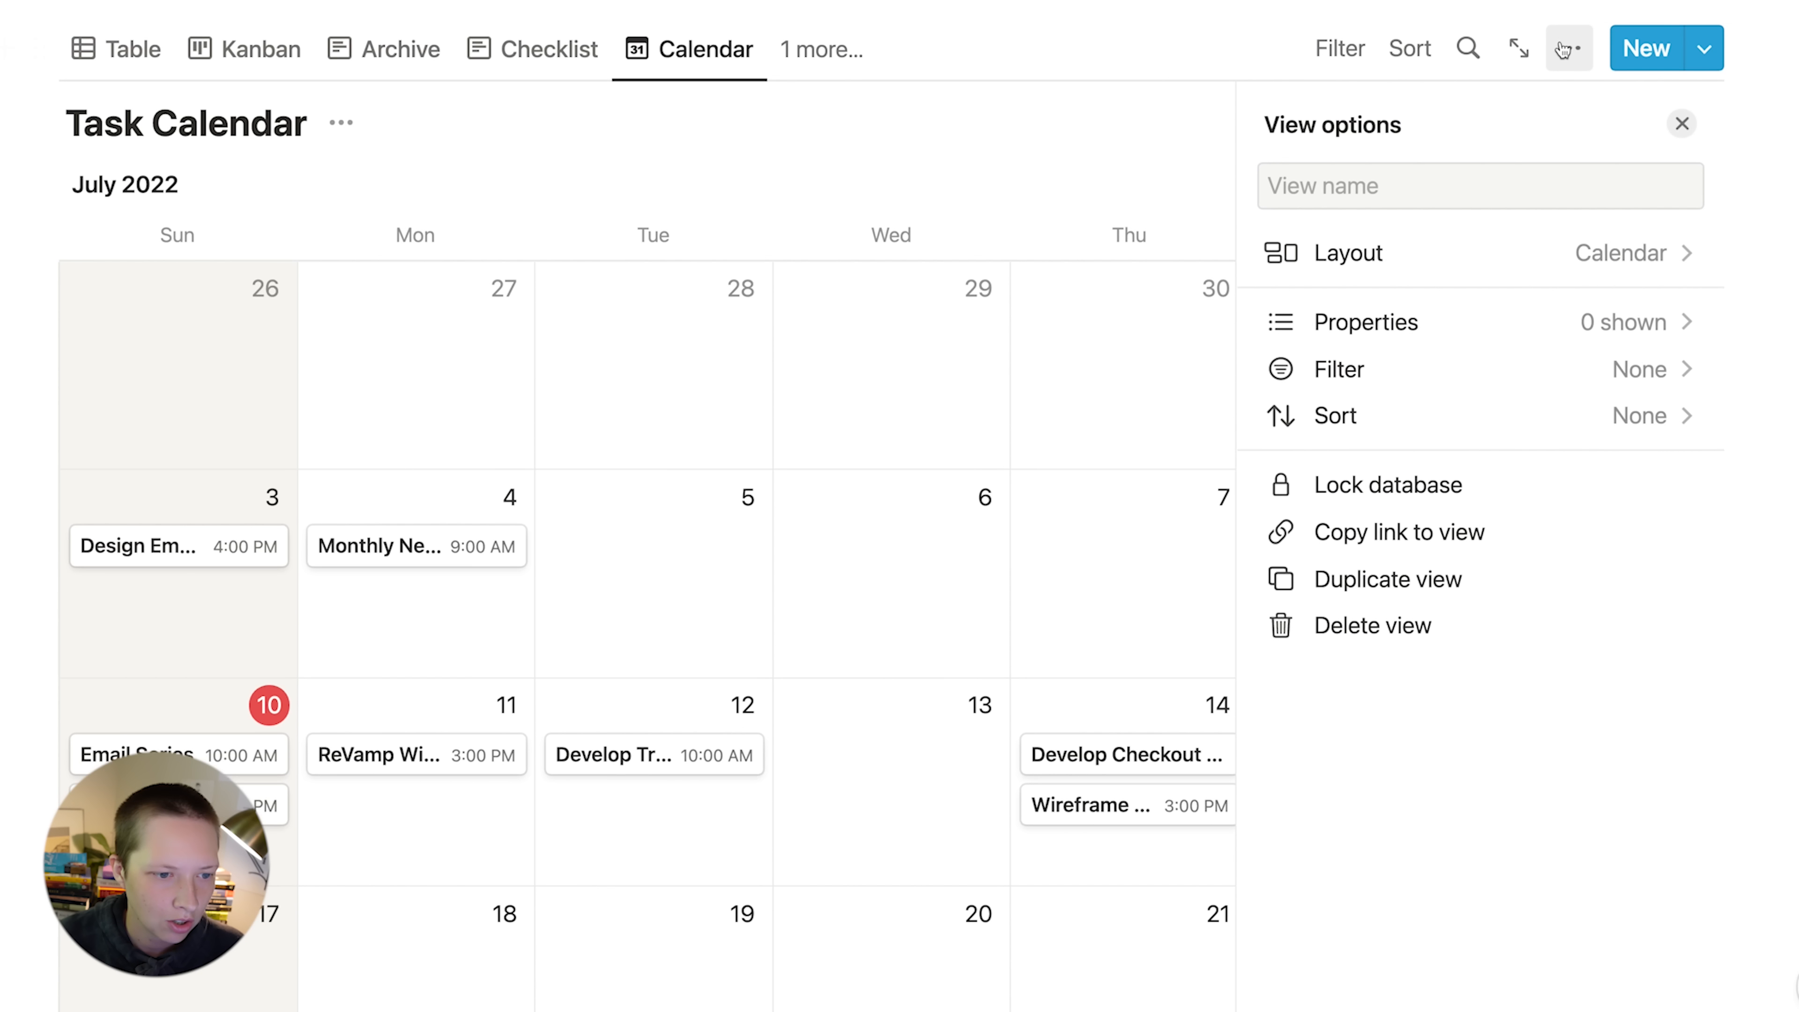
click(1372, 328)
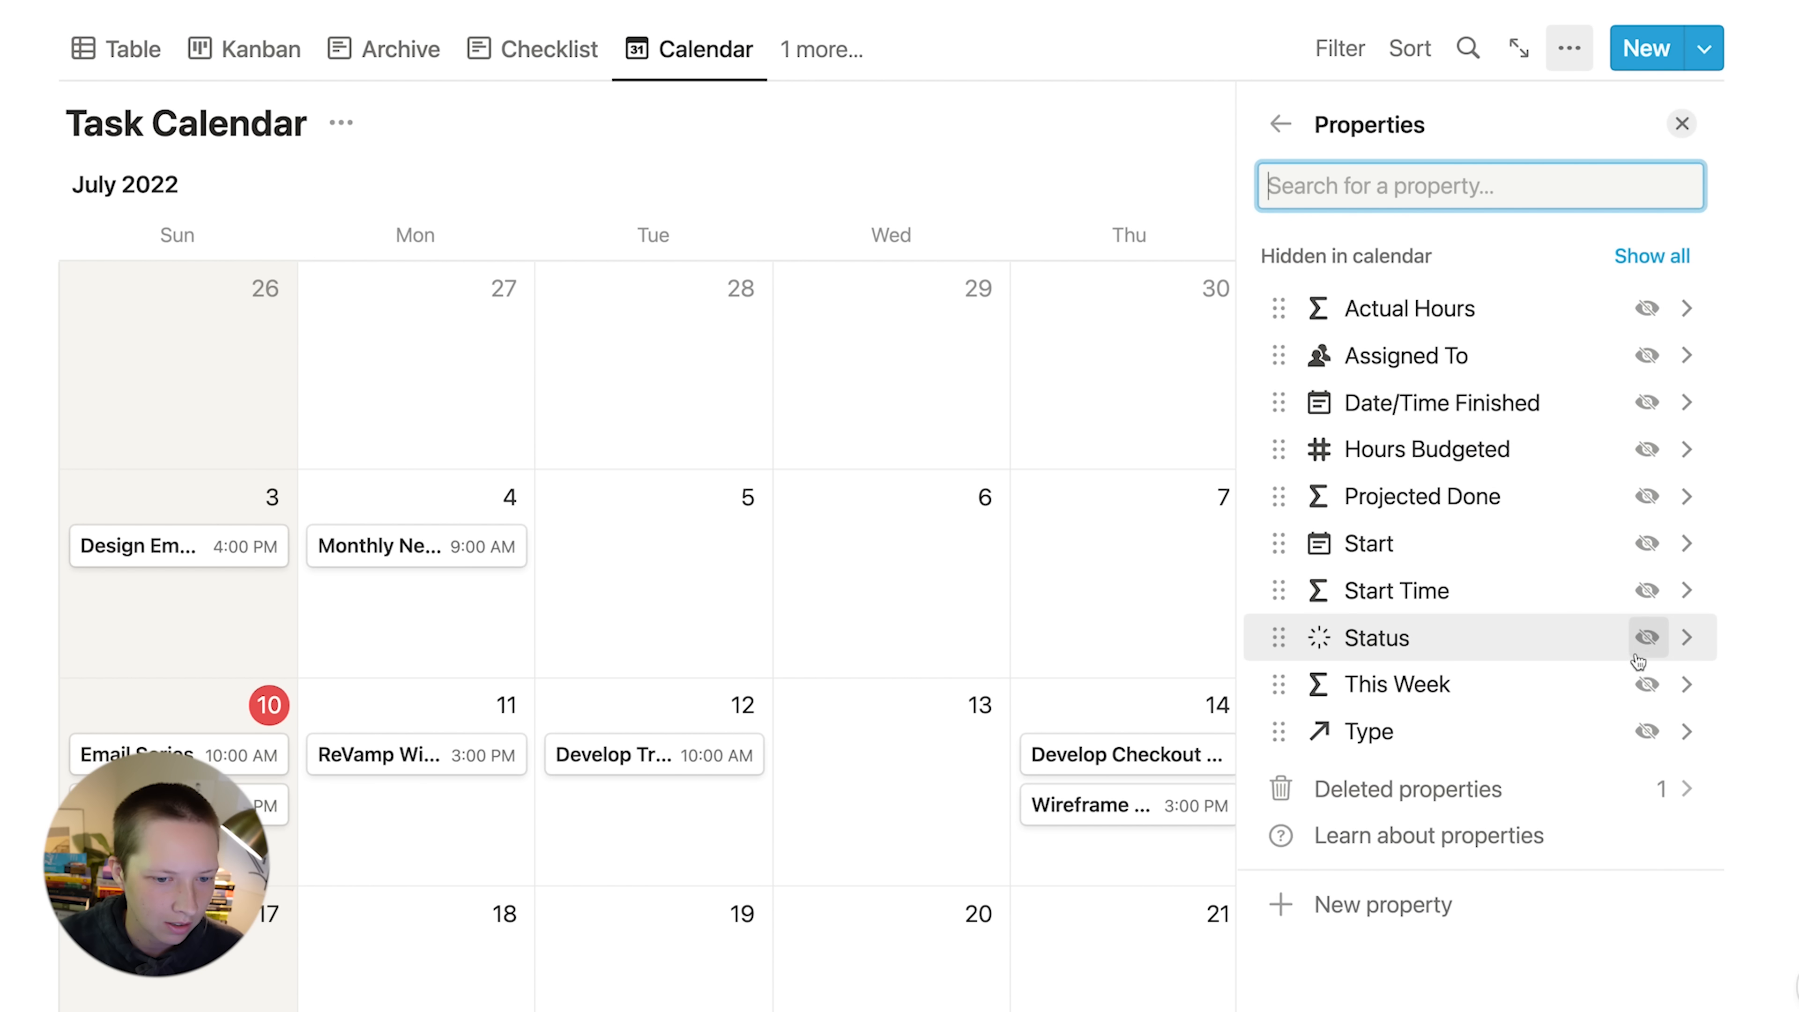
click(1648, 638)
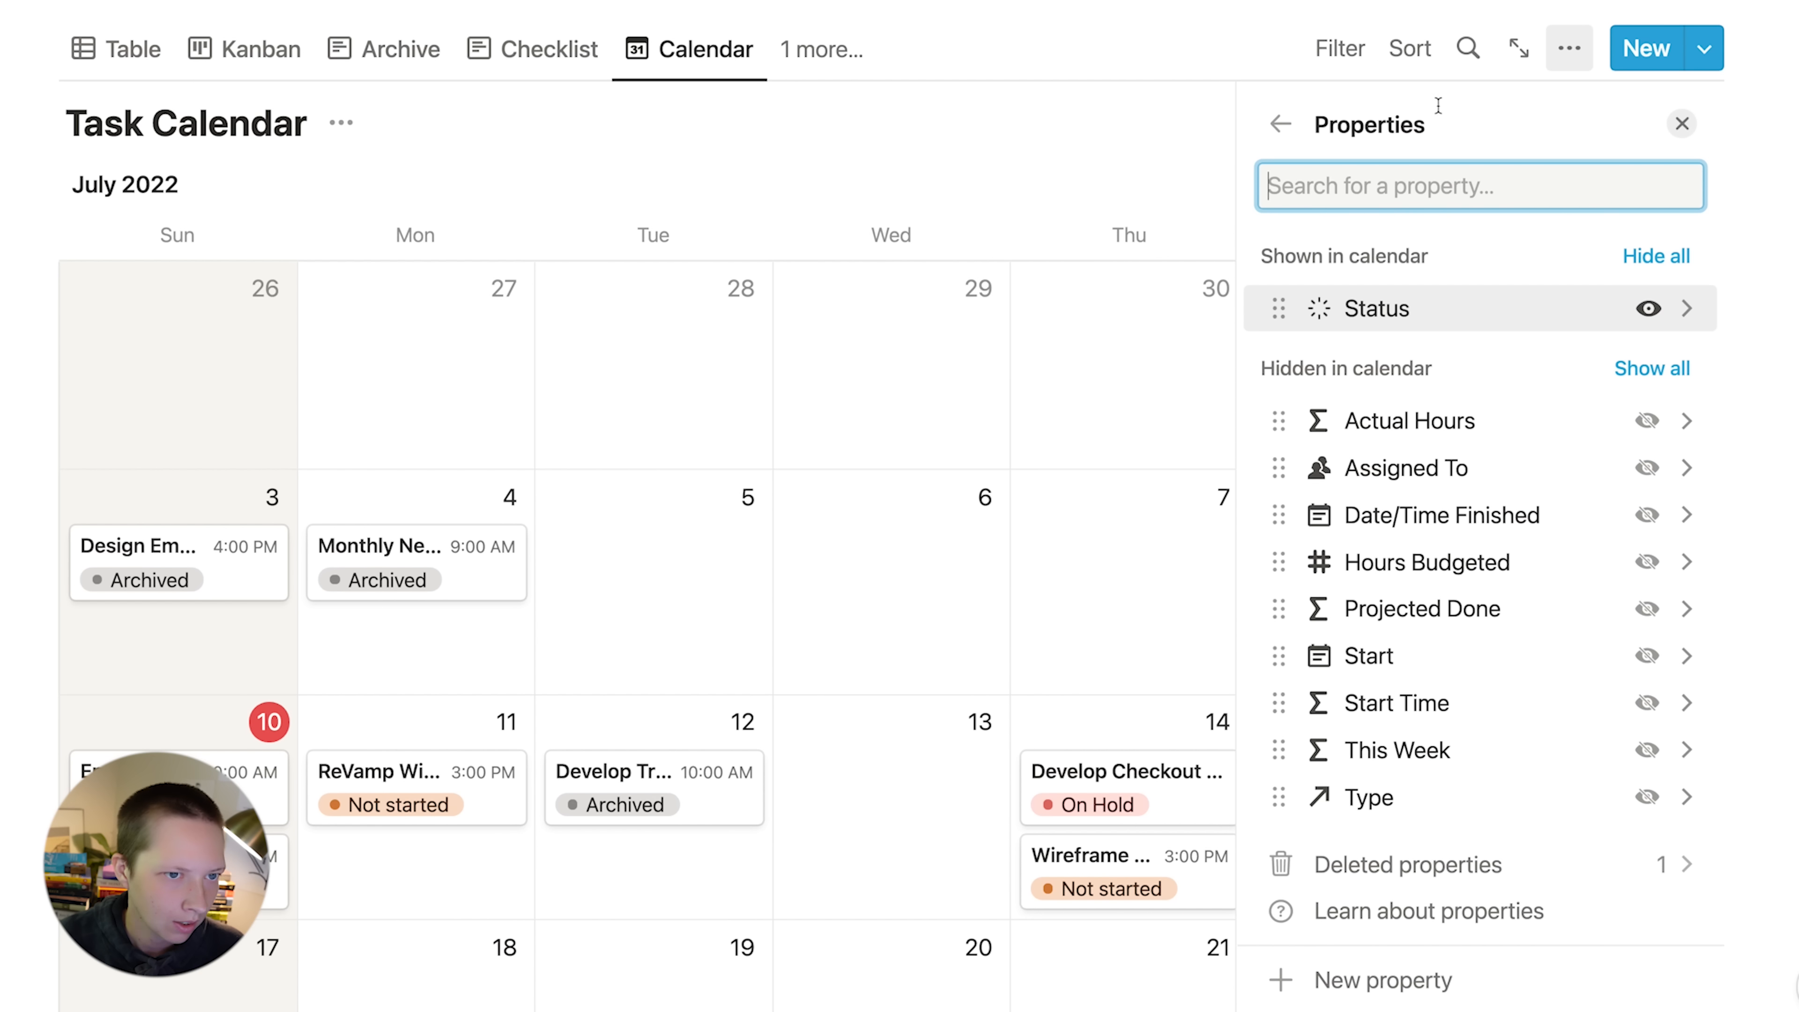
- Sort the Calendar view by Start in ascending order
click(1400, 62)
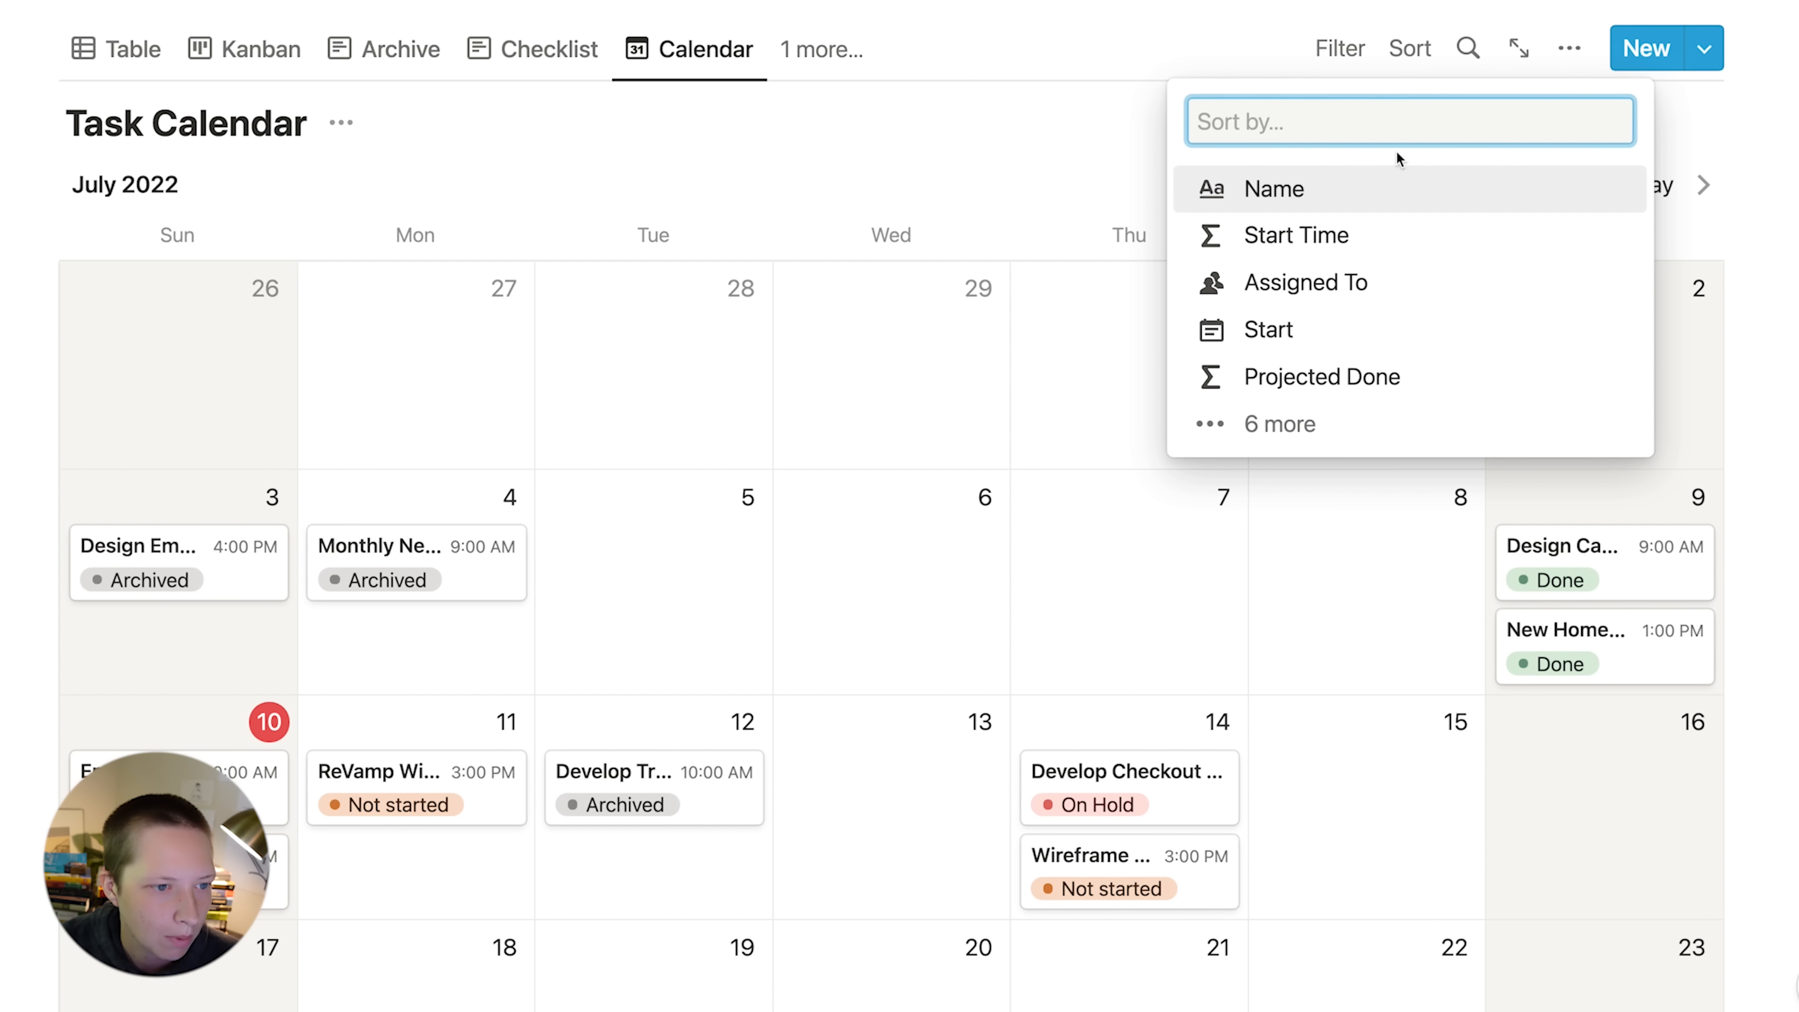
click(1374, 329)
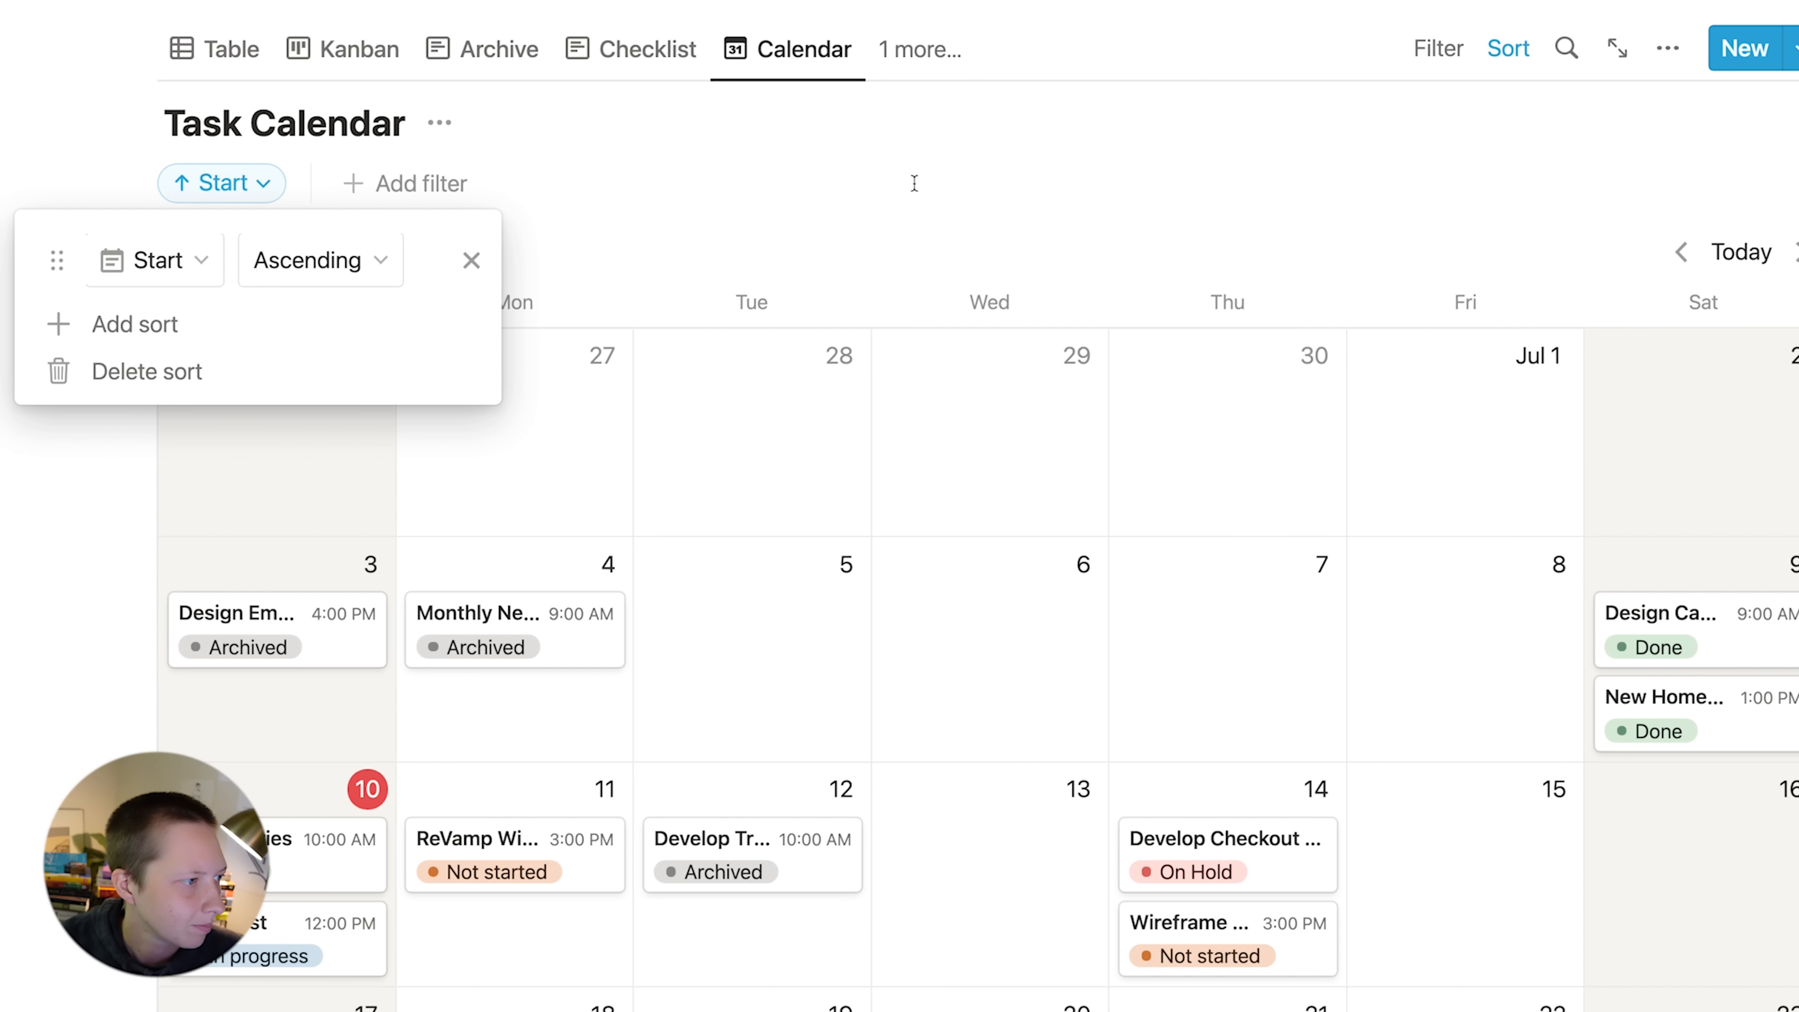
click(914, 183)
click(1339, 49)
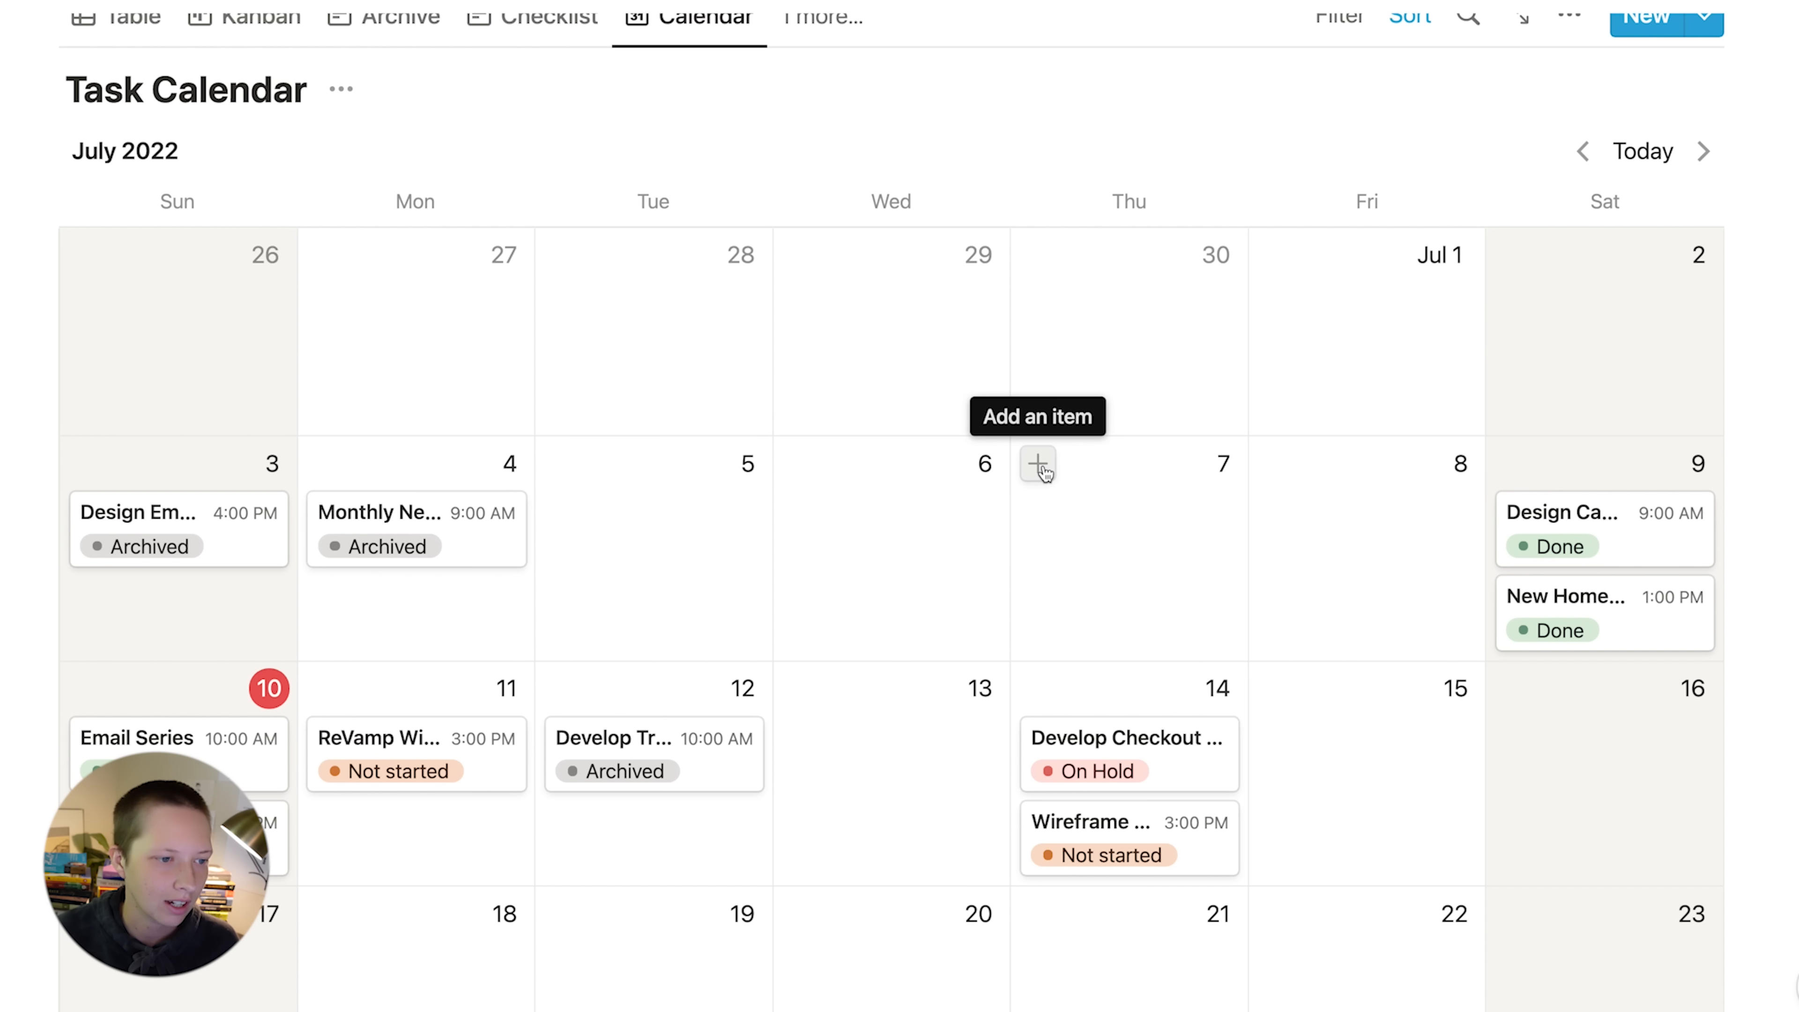
- Create a blank calendar task on July 15 to check its default properties, and delete it
click(1274, 687)
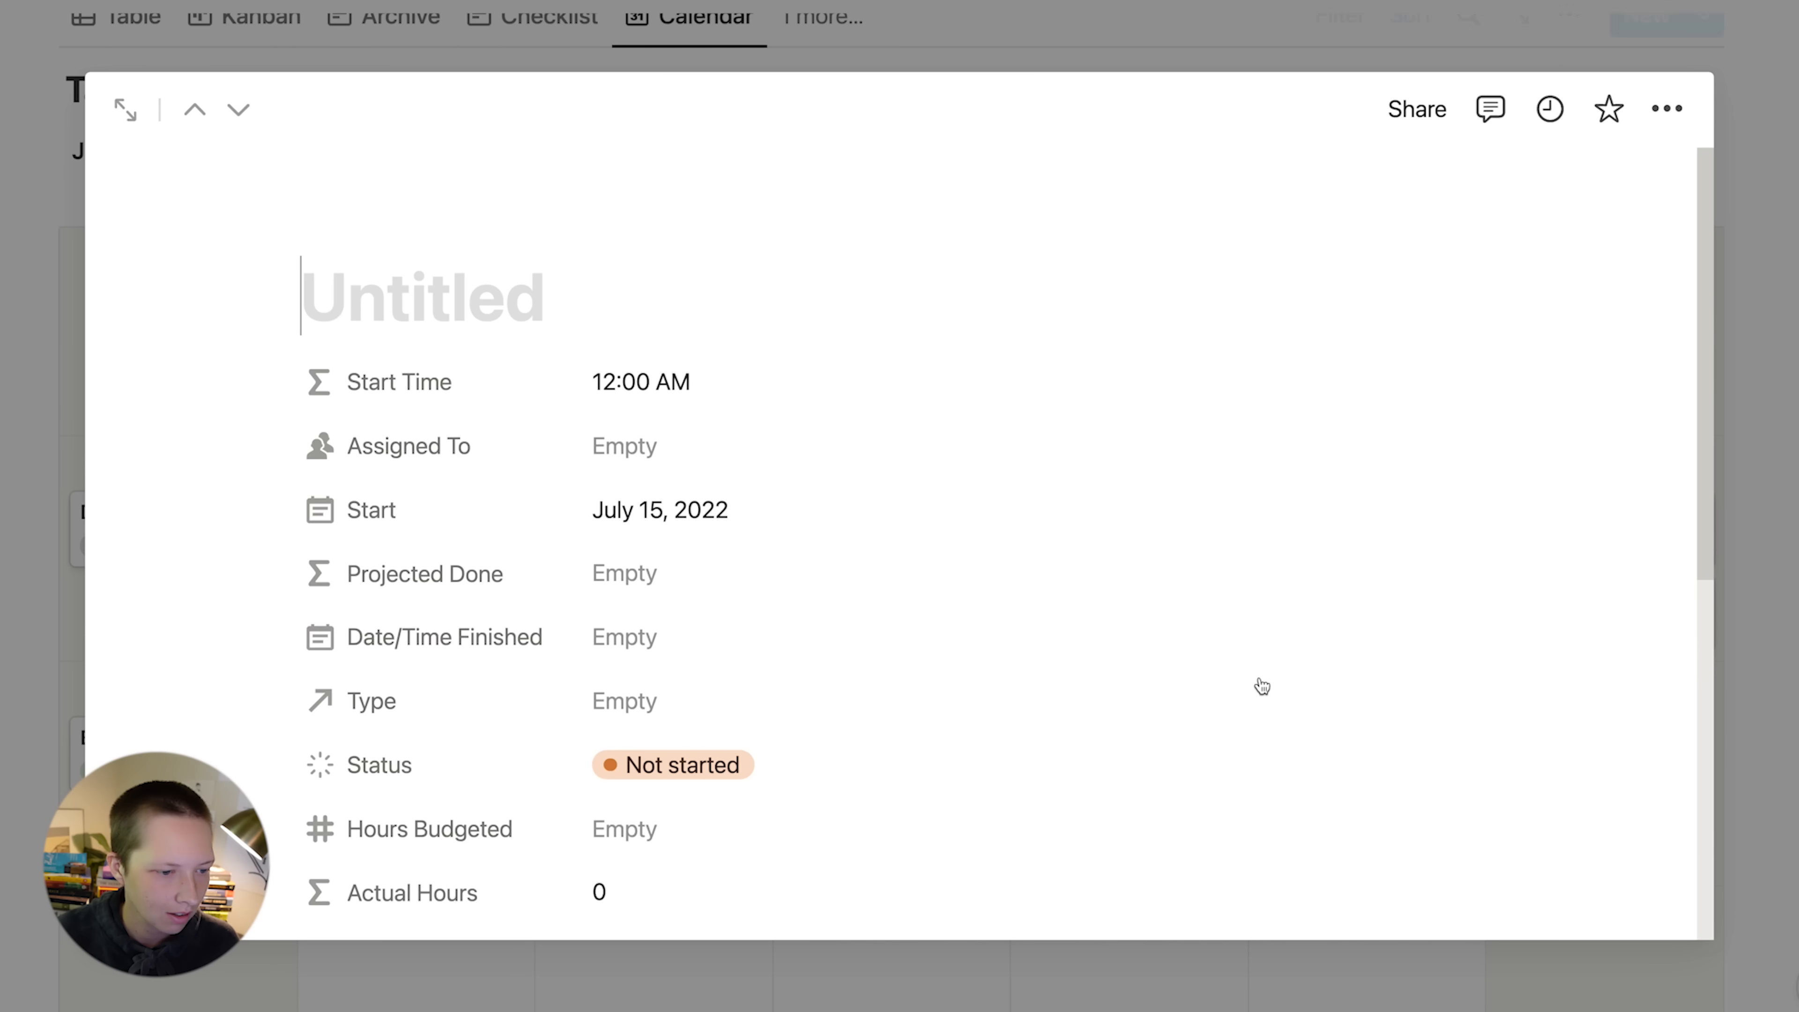
scroll(784, 614, down, 3)
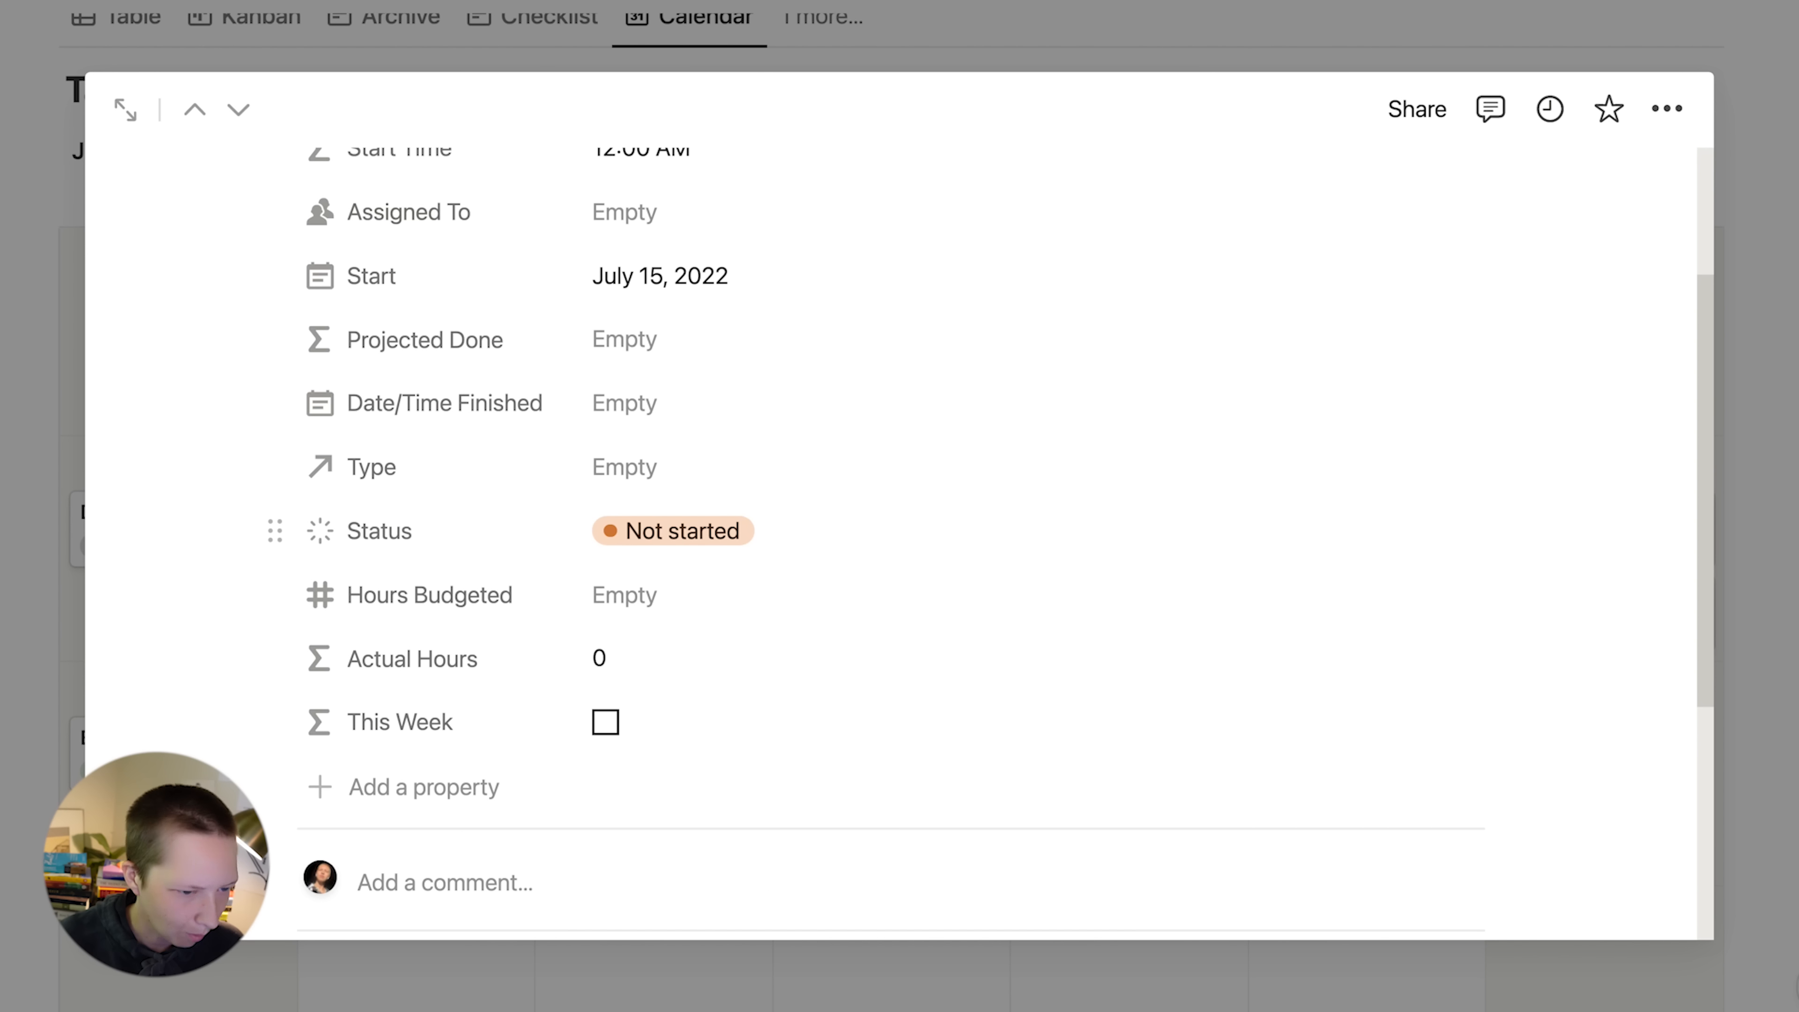
click(54, 504)
key(BackSpace)
- Set On Hold as the default option of the Status property
scroll(1598, 410, up, 3)
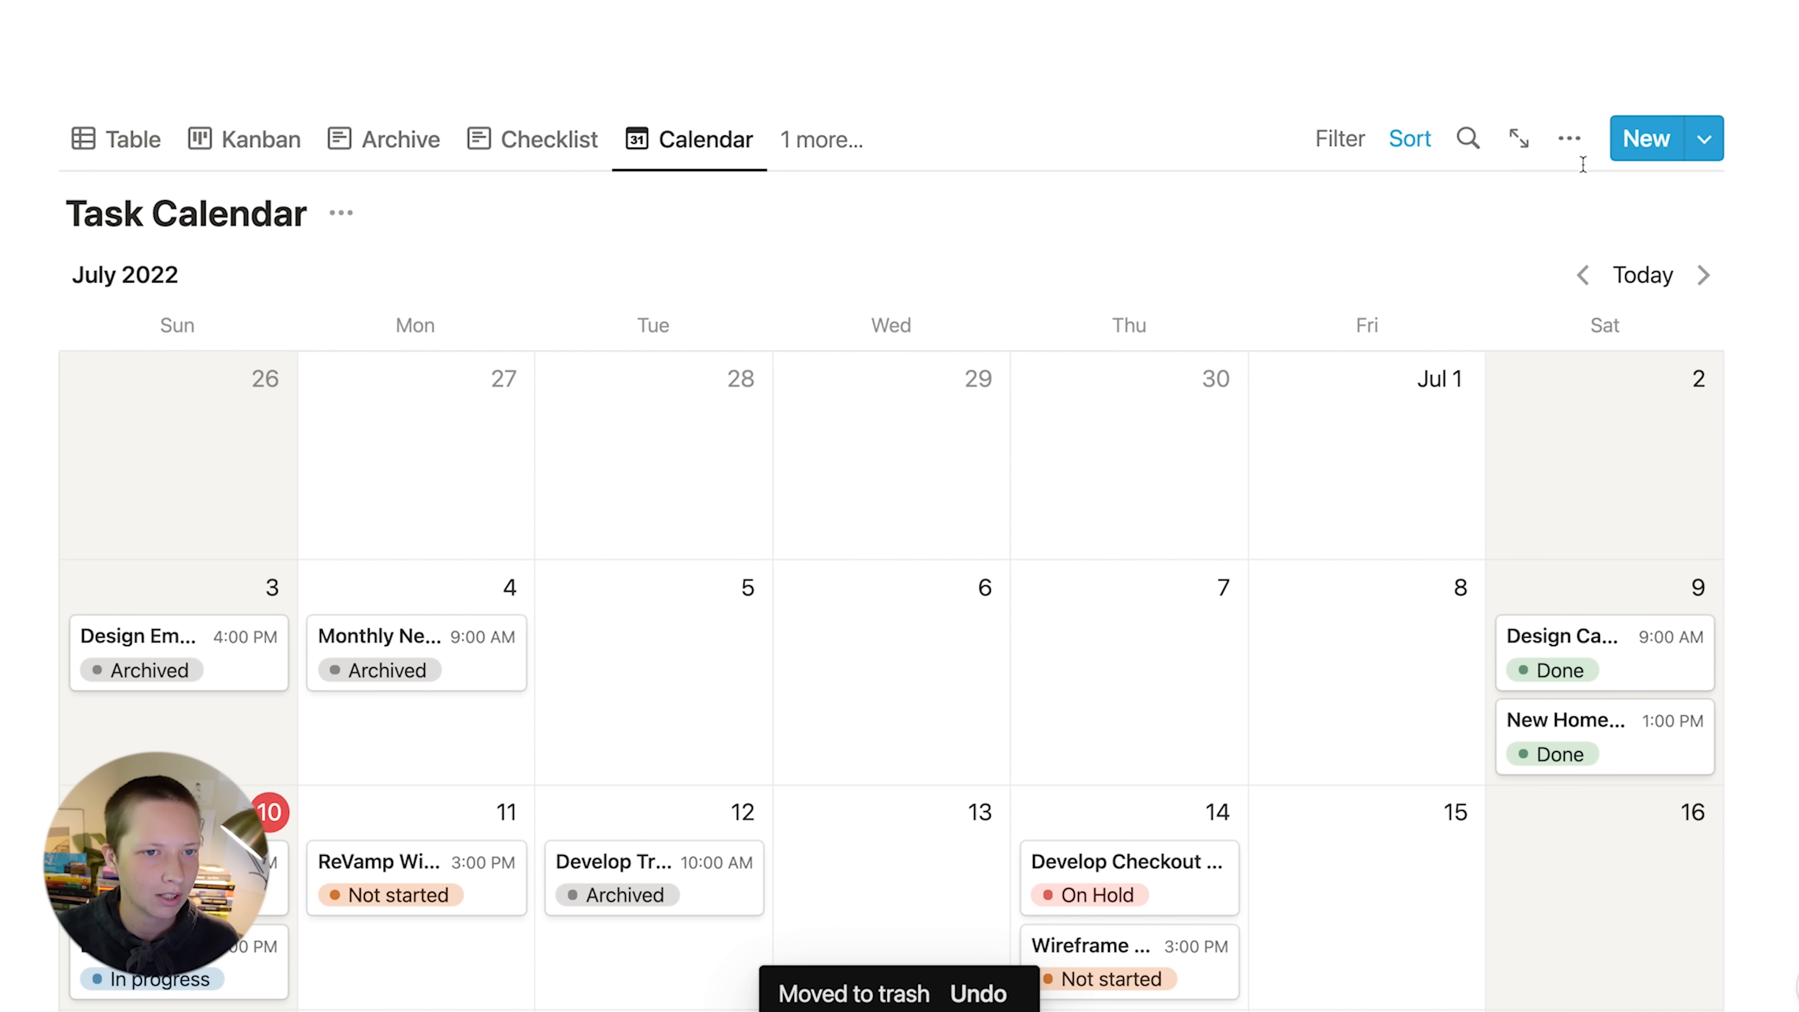
click(1570, 139)
click(1428, 411)
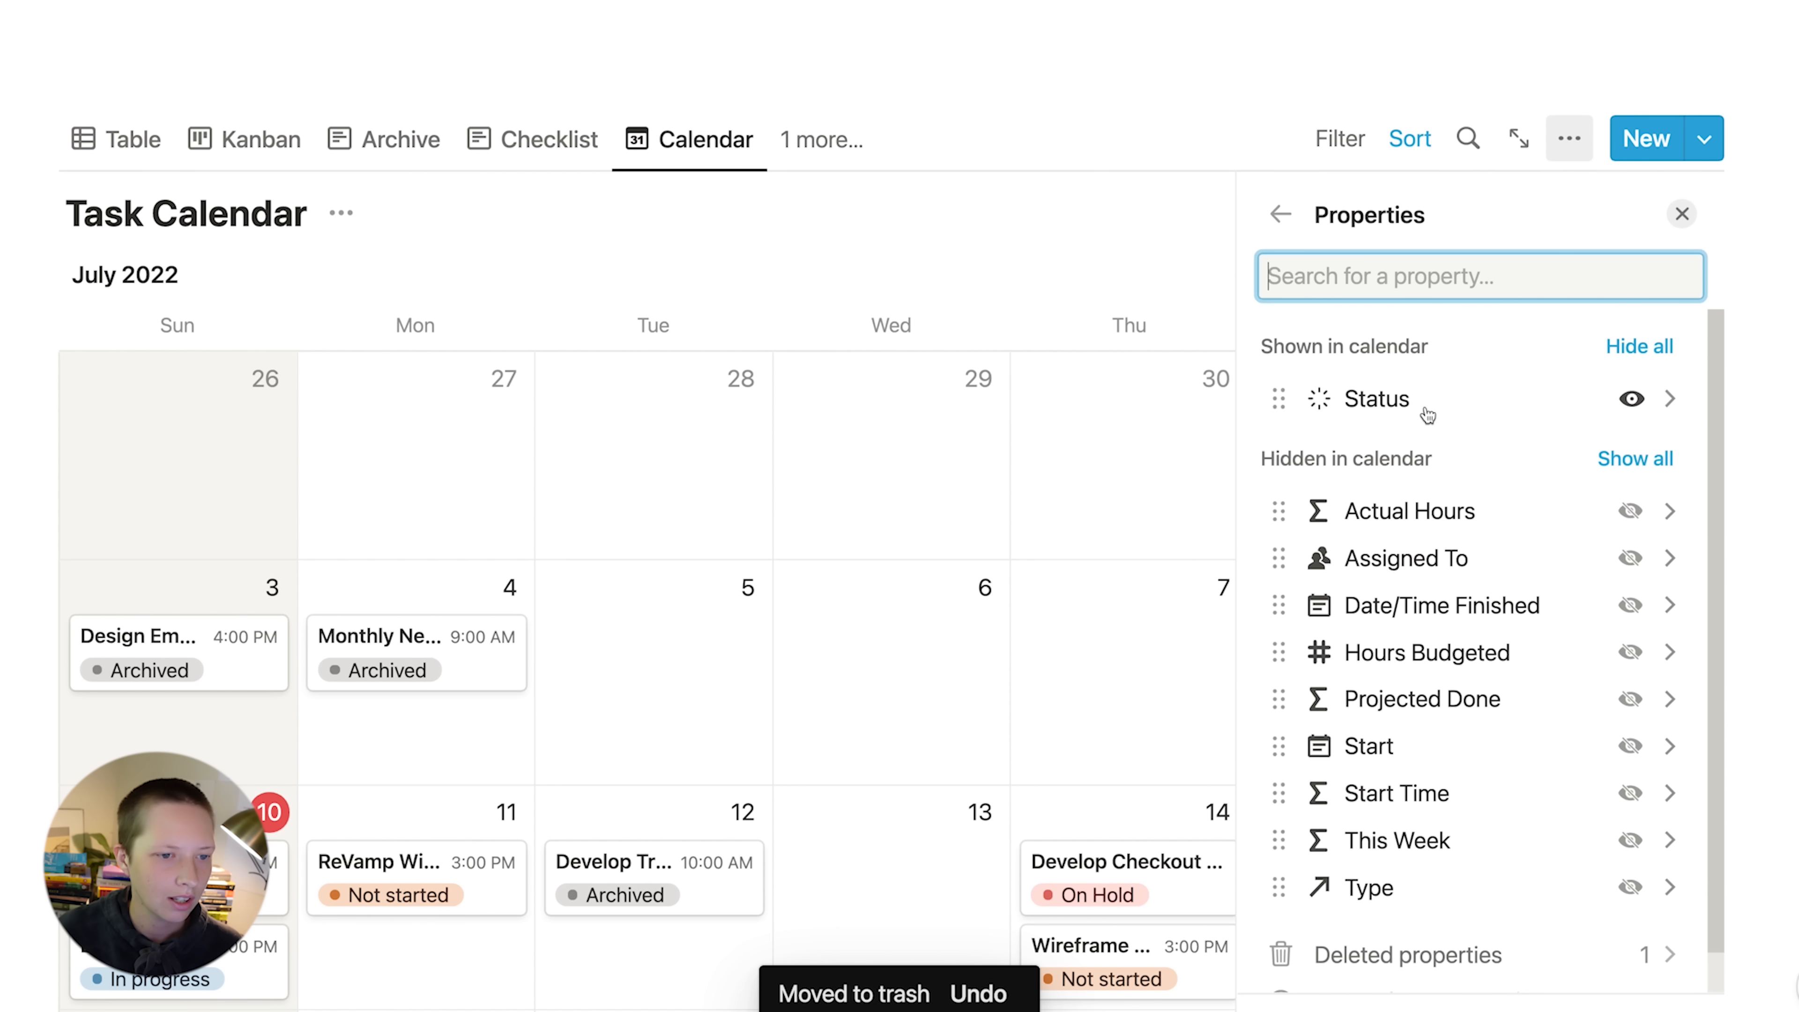
click(1377, 398)
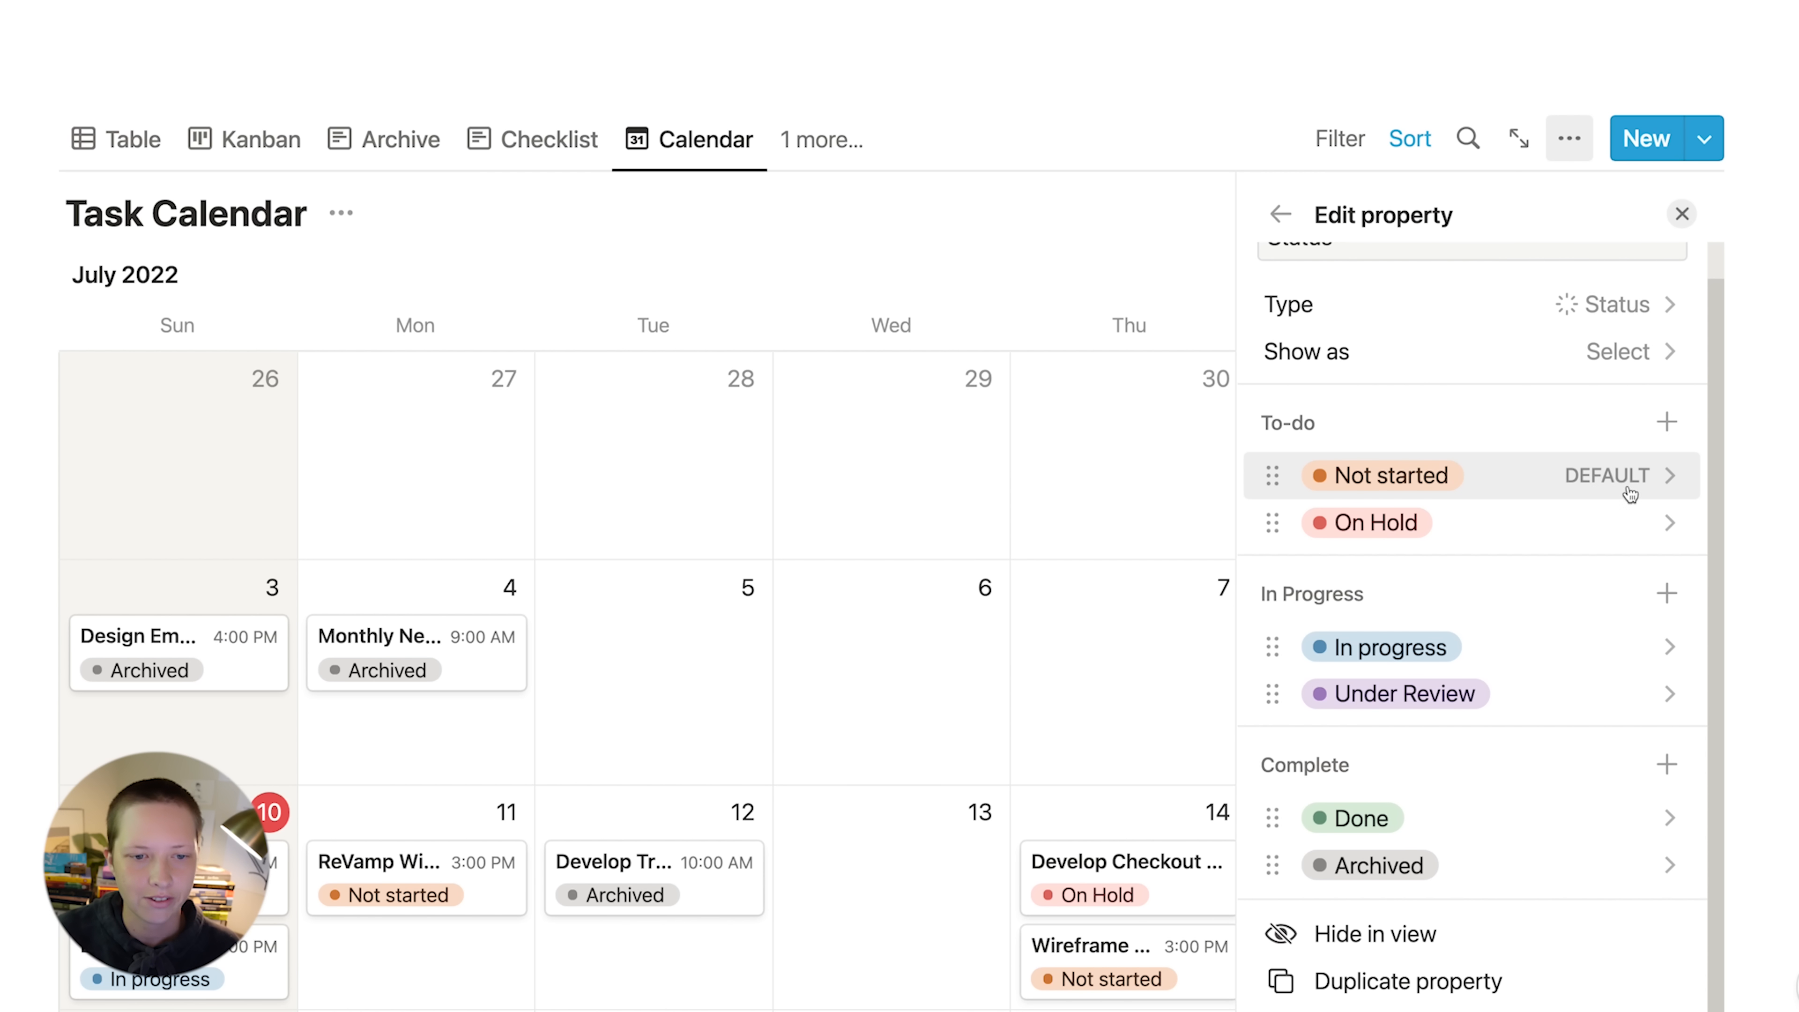
scroll(1480, 478, up, 1)
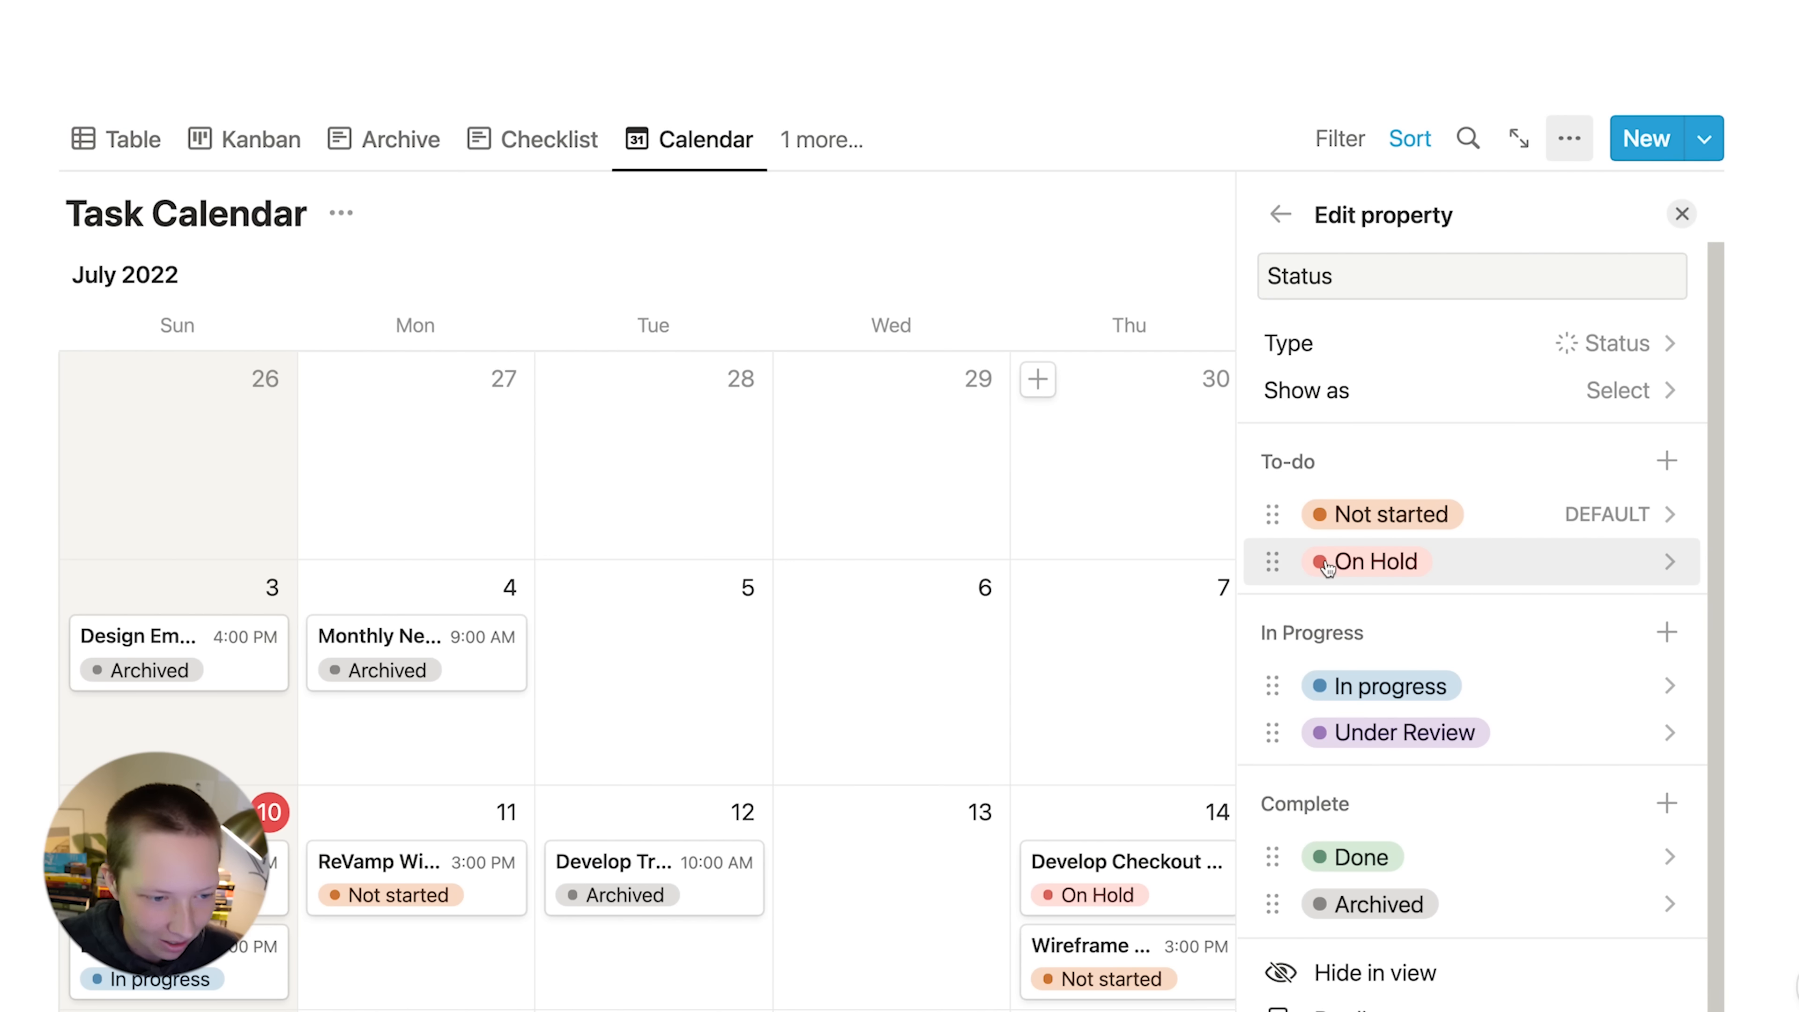
click(1282, 561)
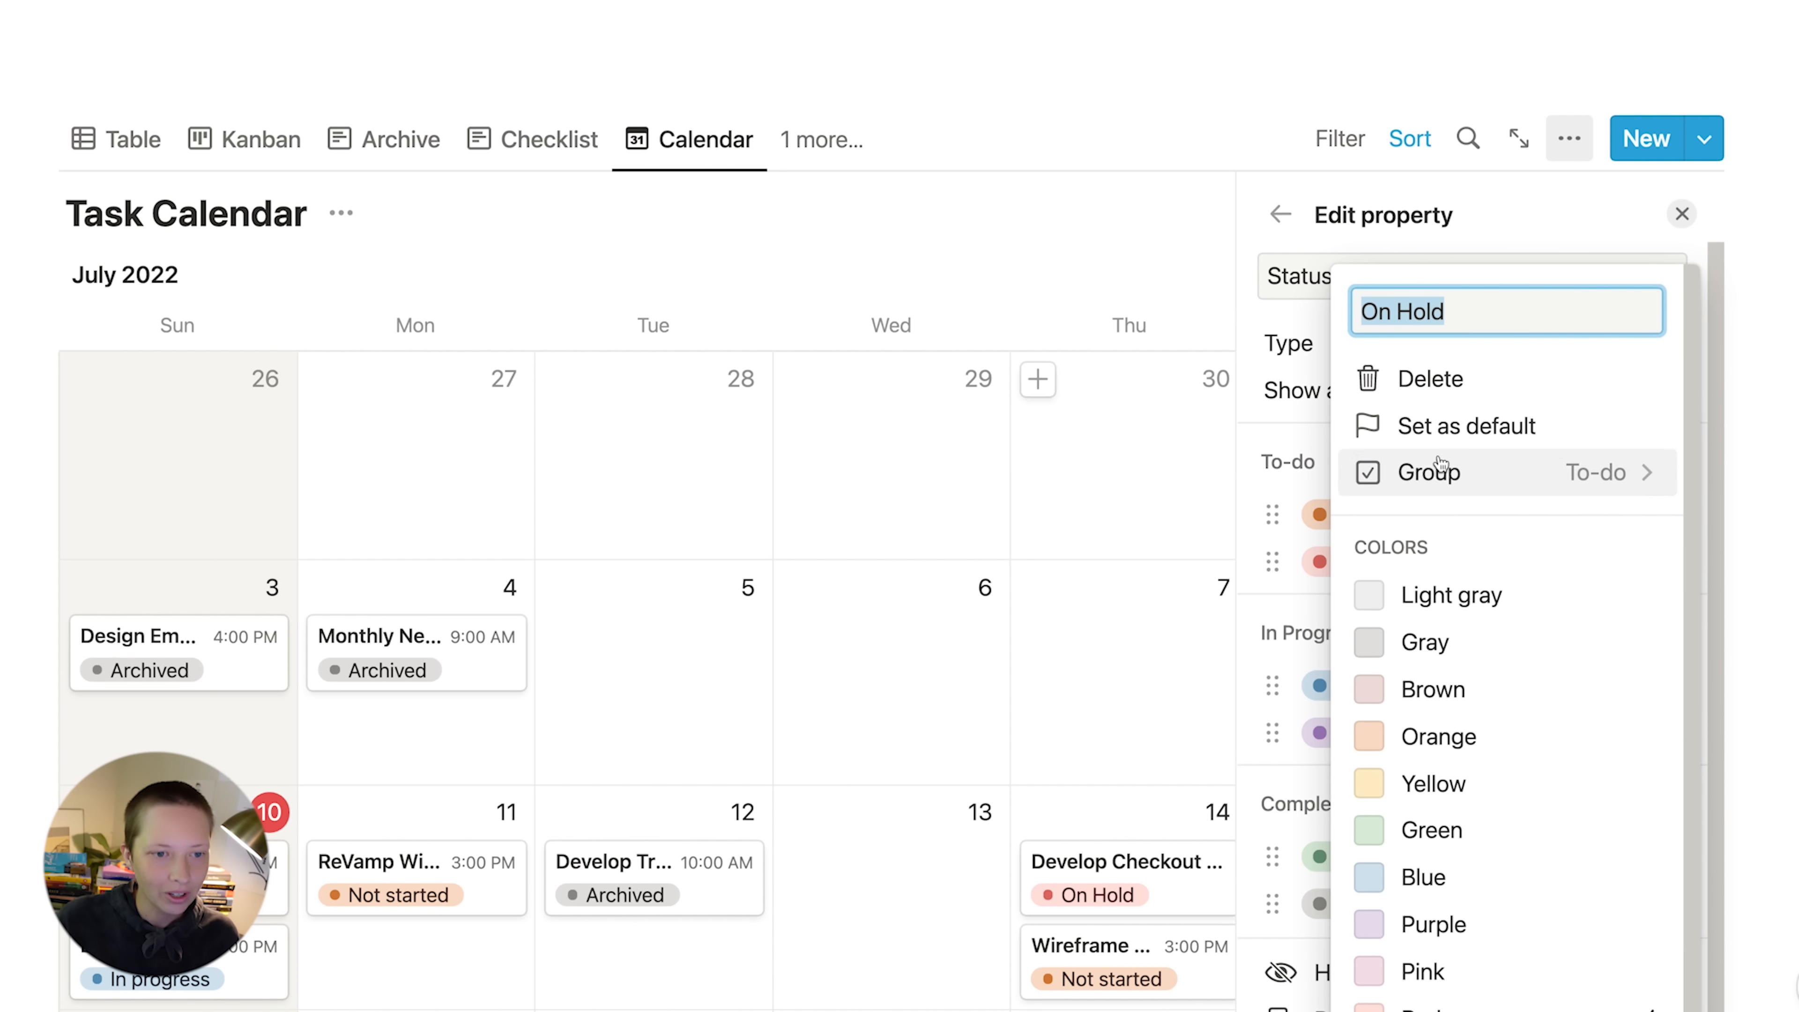
click(1511, 427)
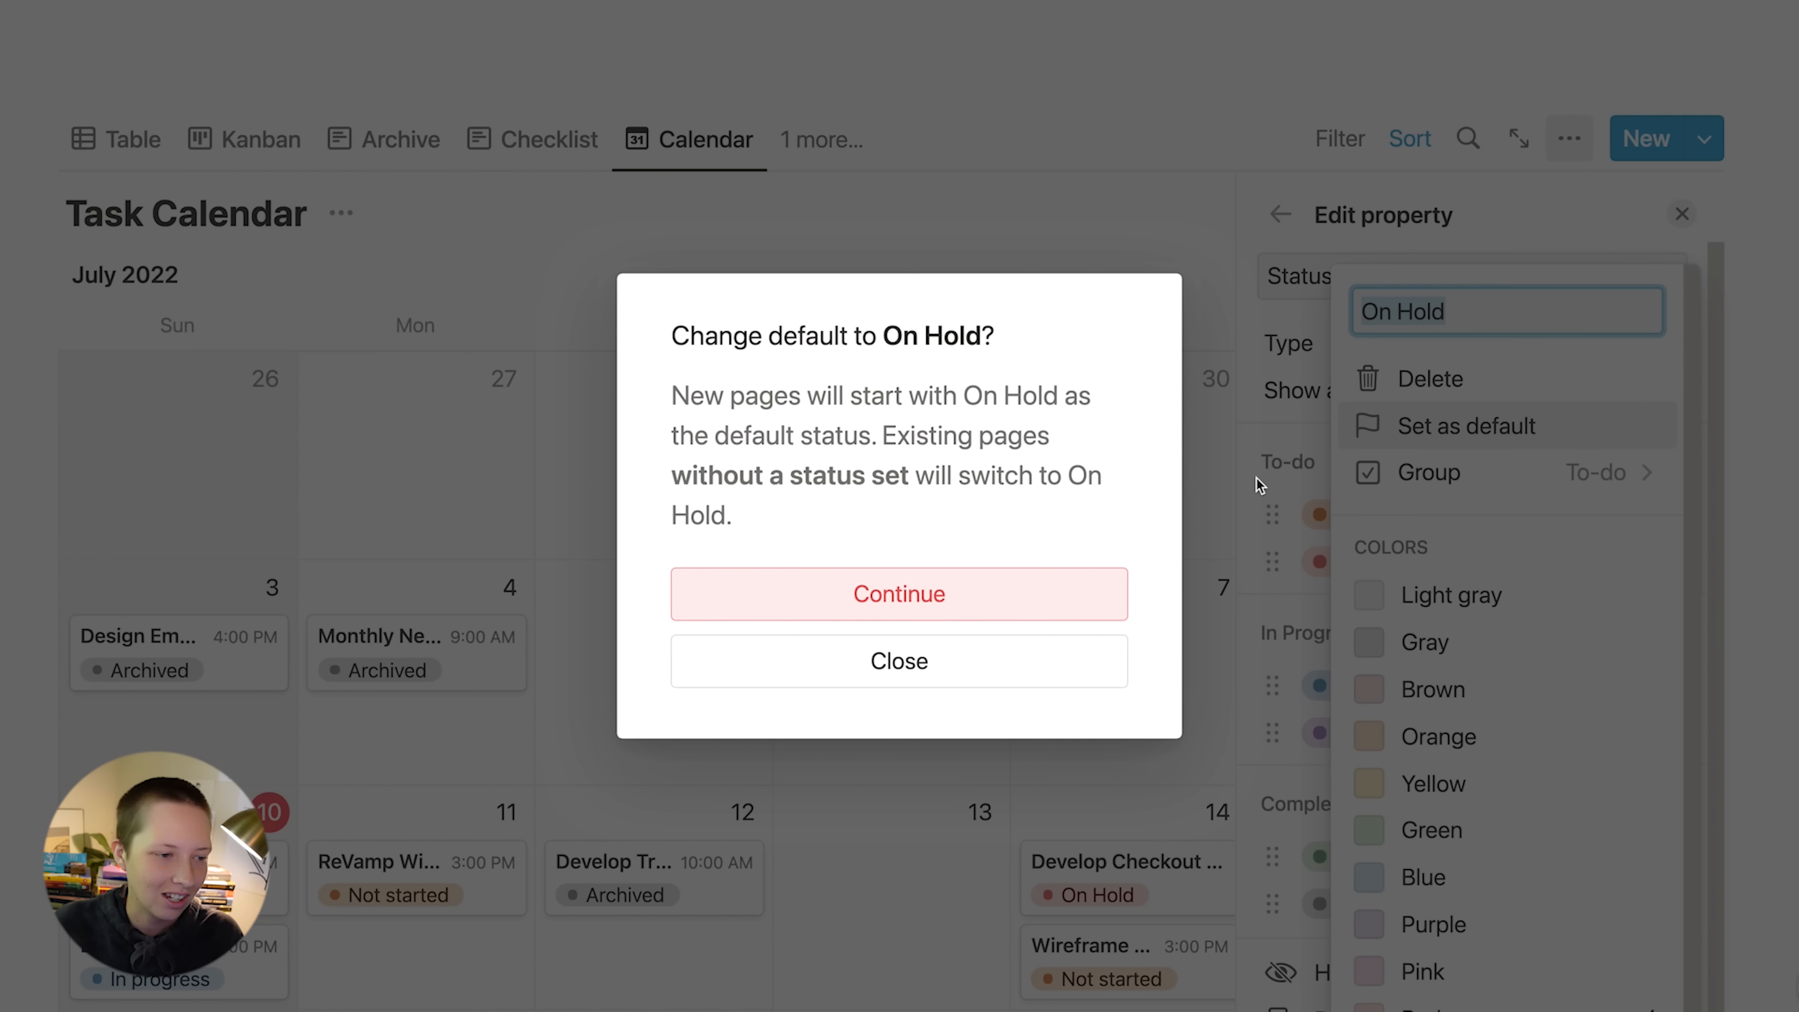
click(947, 607)
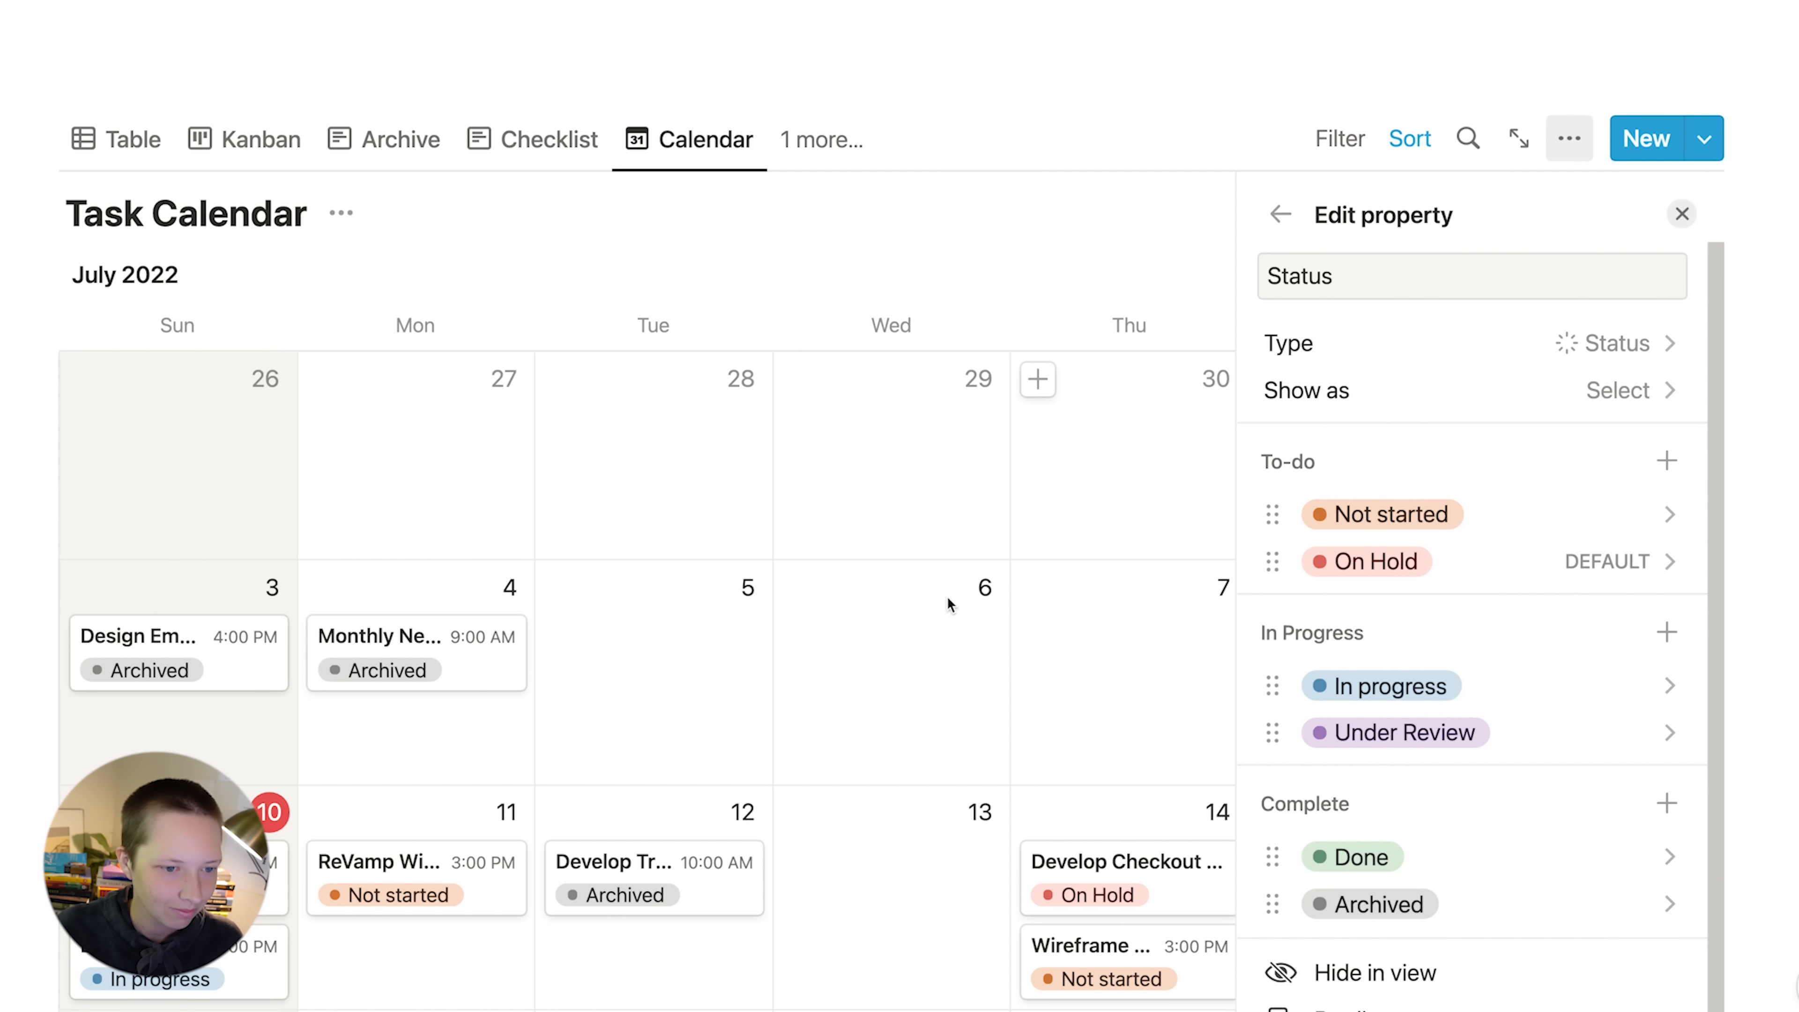
- Make Not started the default option of the Status property again
click(1349, 514)
click(1412, 428)
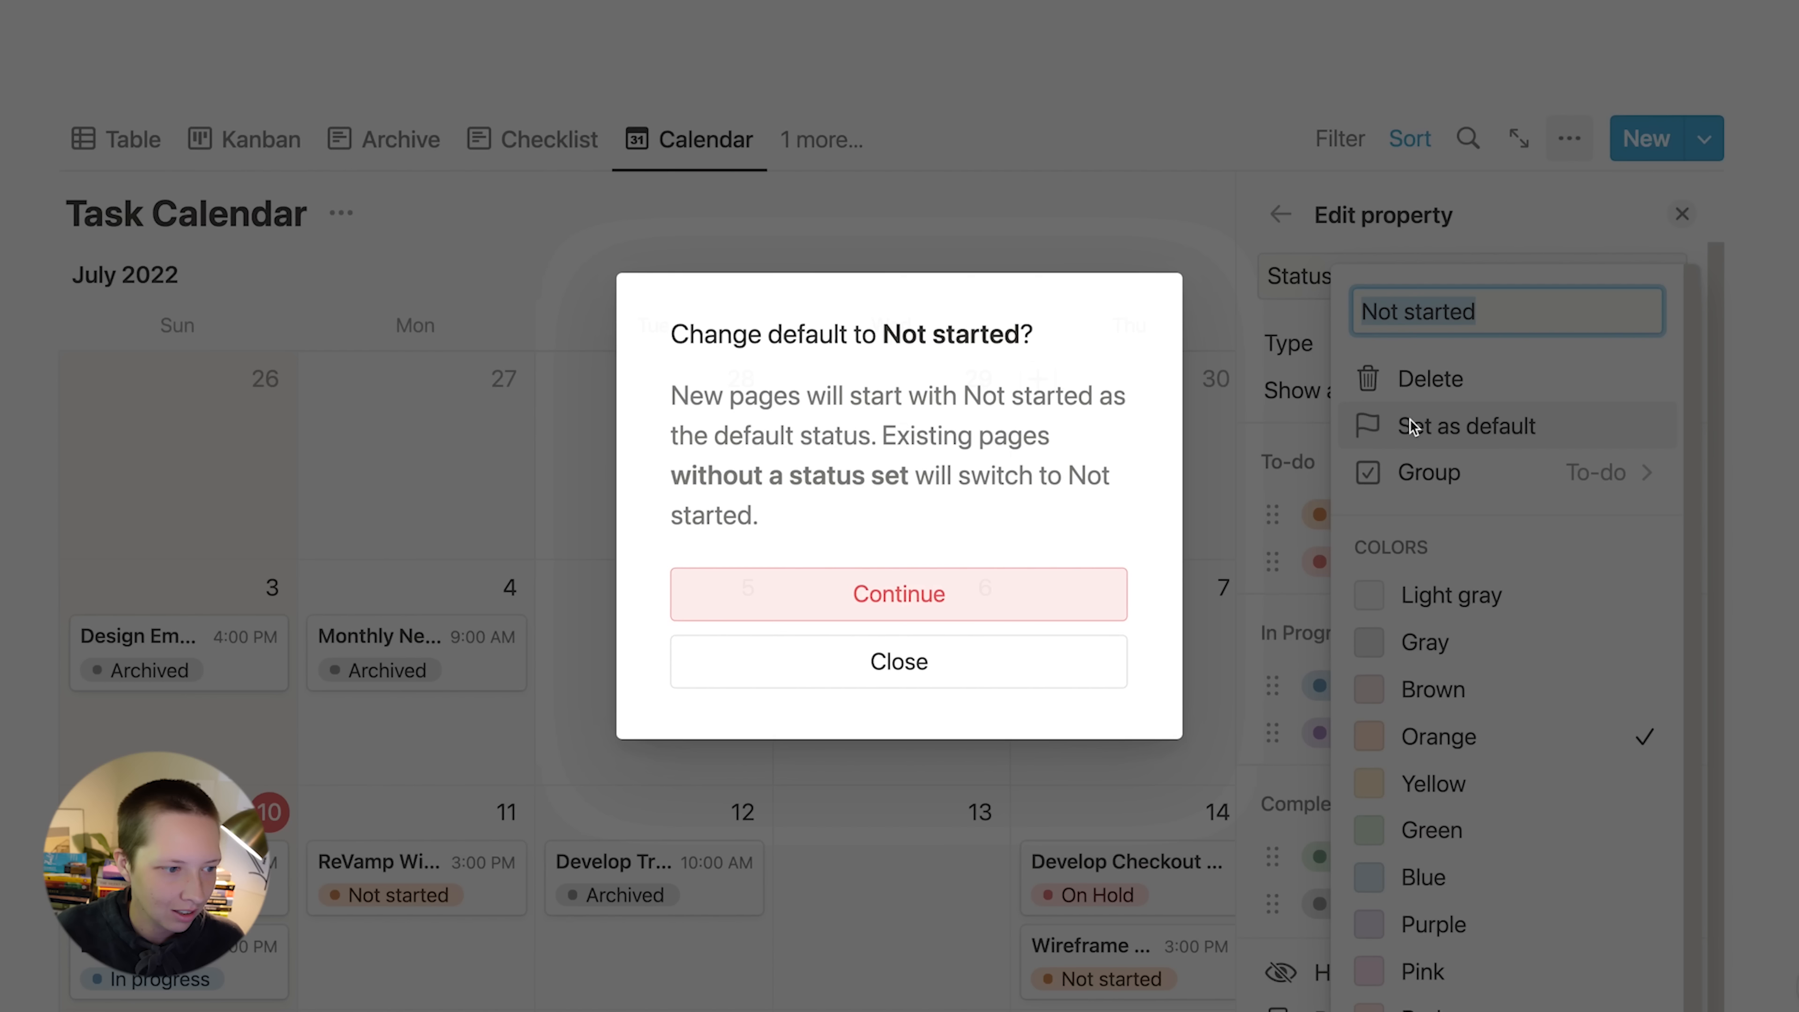
click(779, 591)
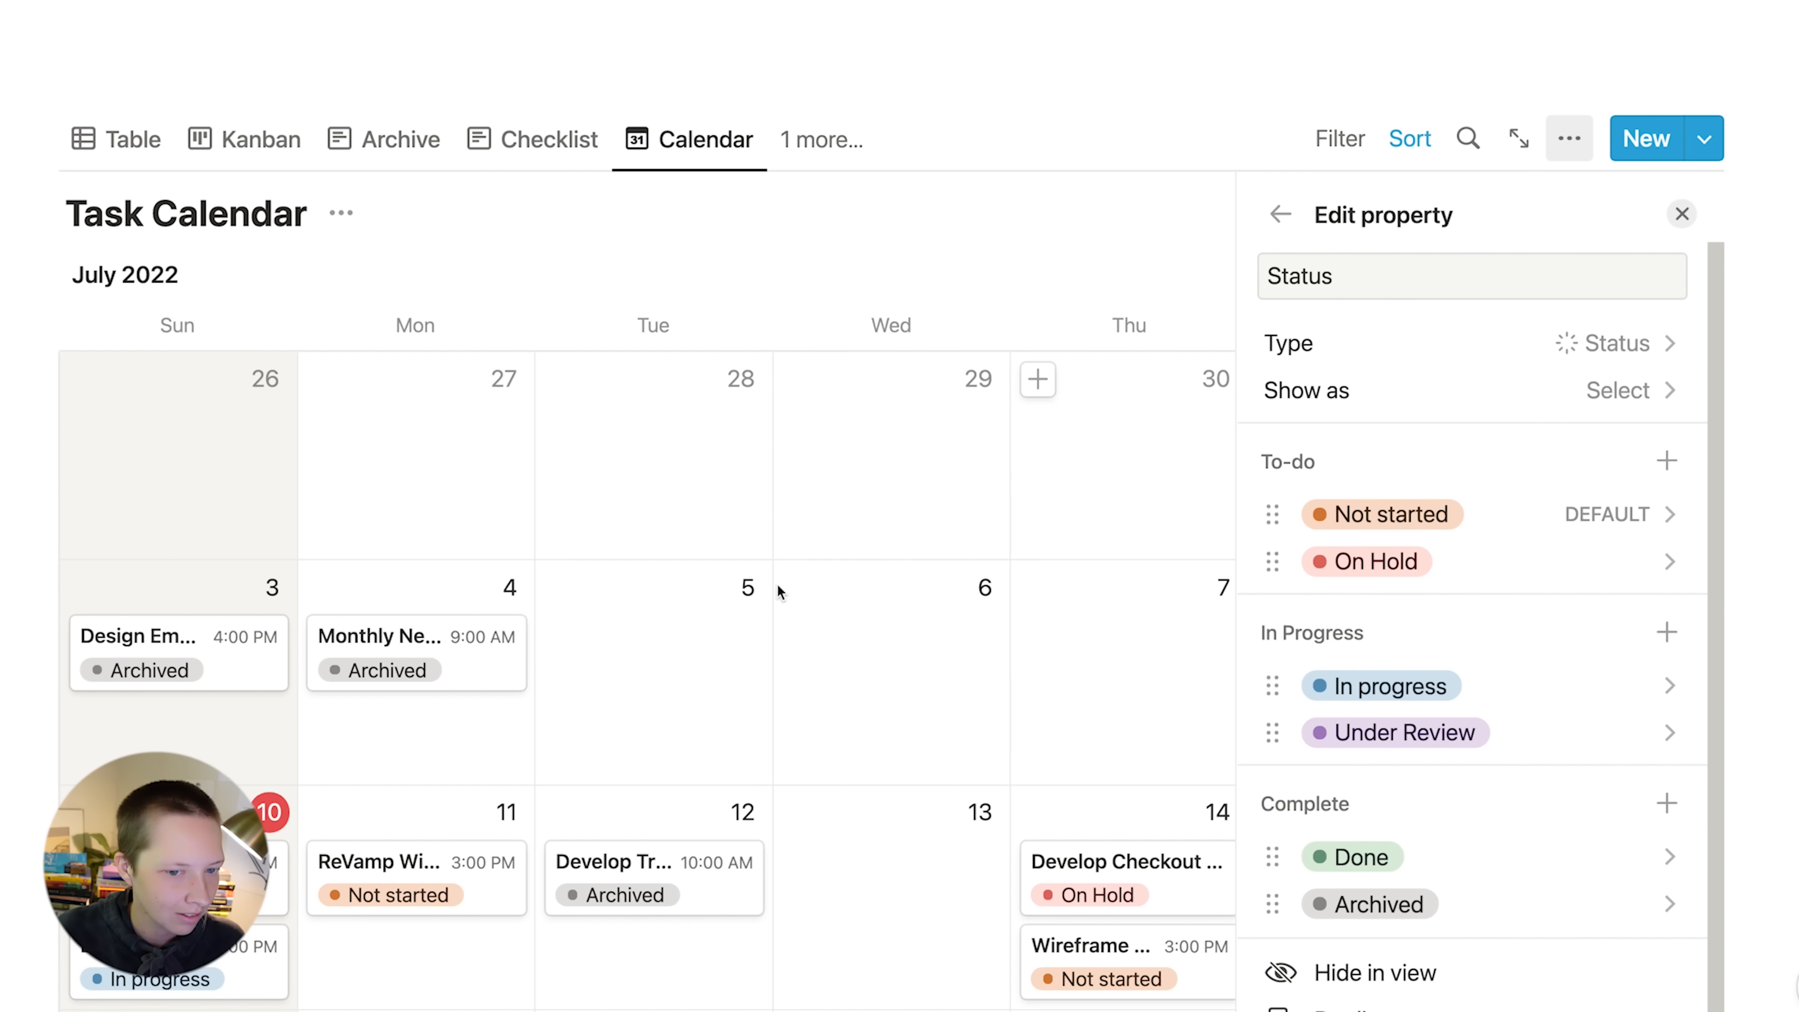
click(1682, 216)
- Switch the Task Calendar to its Table view and review the tasks' start dates, statuses and types
scroll(755, 614, up, 4)
click(133, 380)
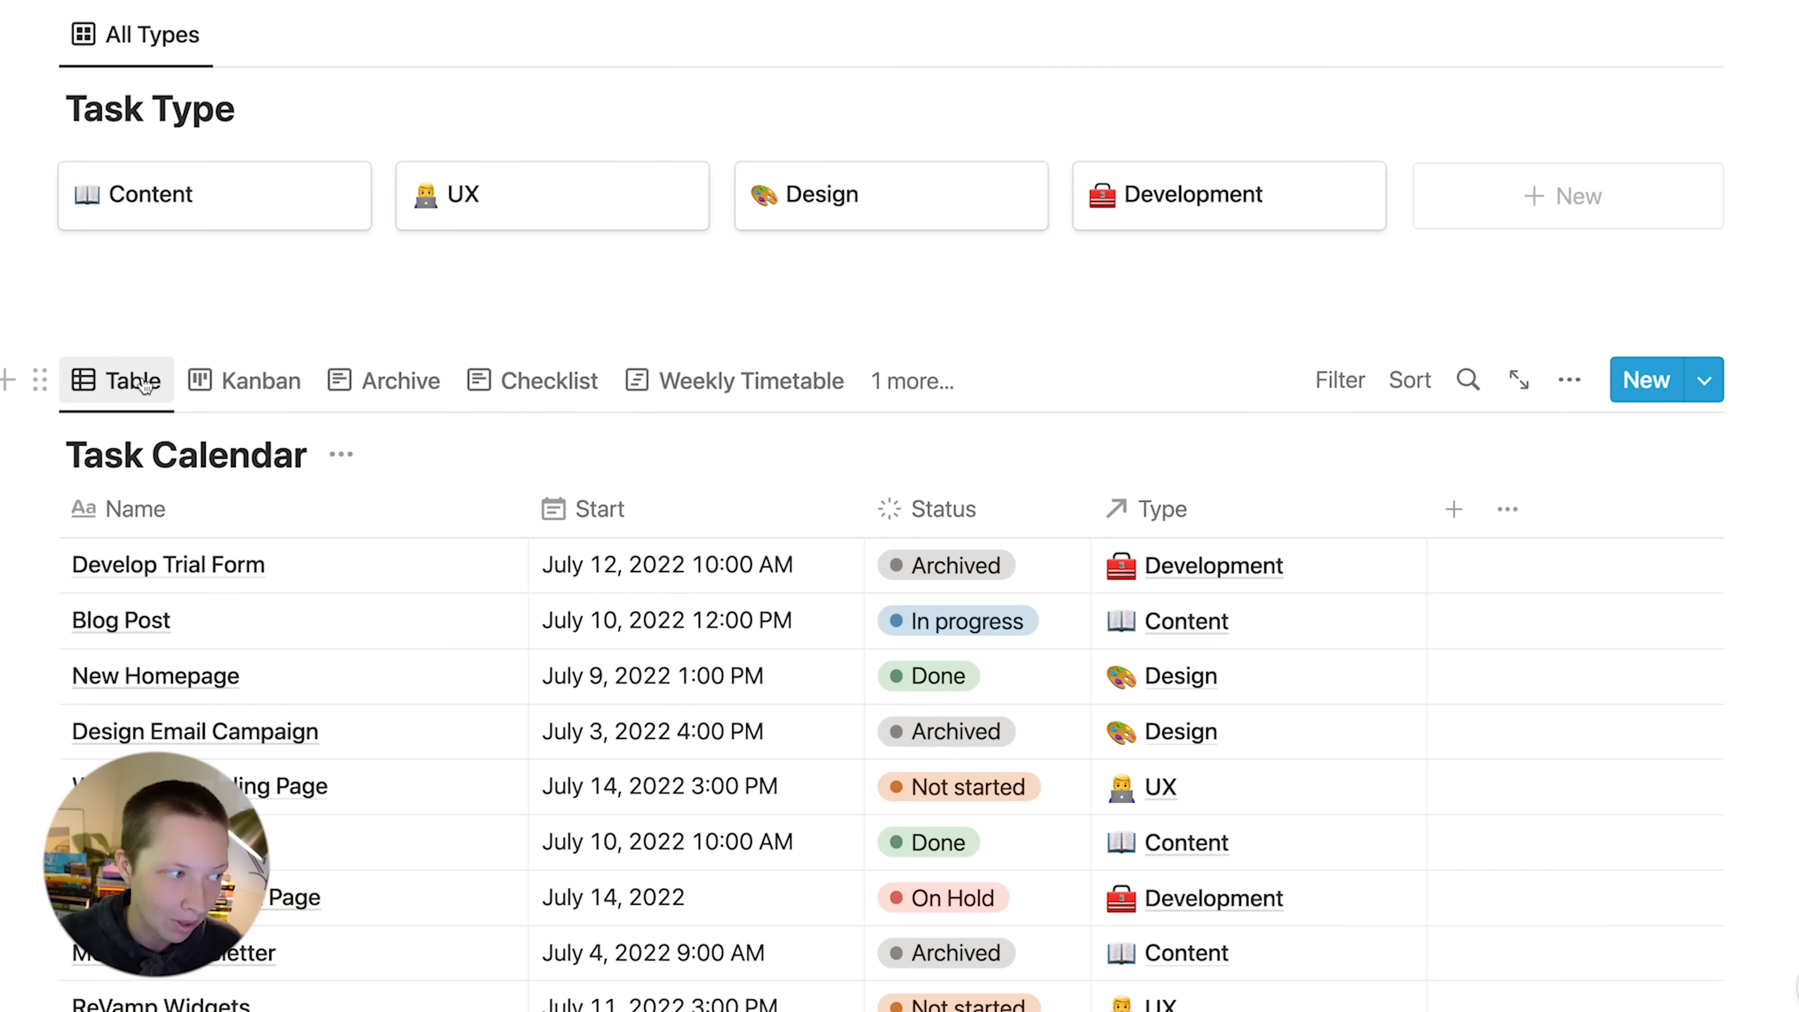
scroll(875, 434, down, 4)
scroll(879, 436, up, 3)
scroll(879, 434, up, 5)
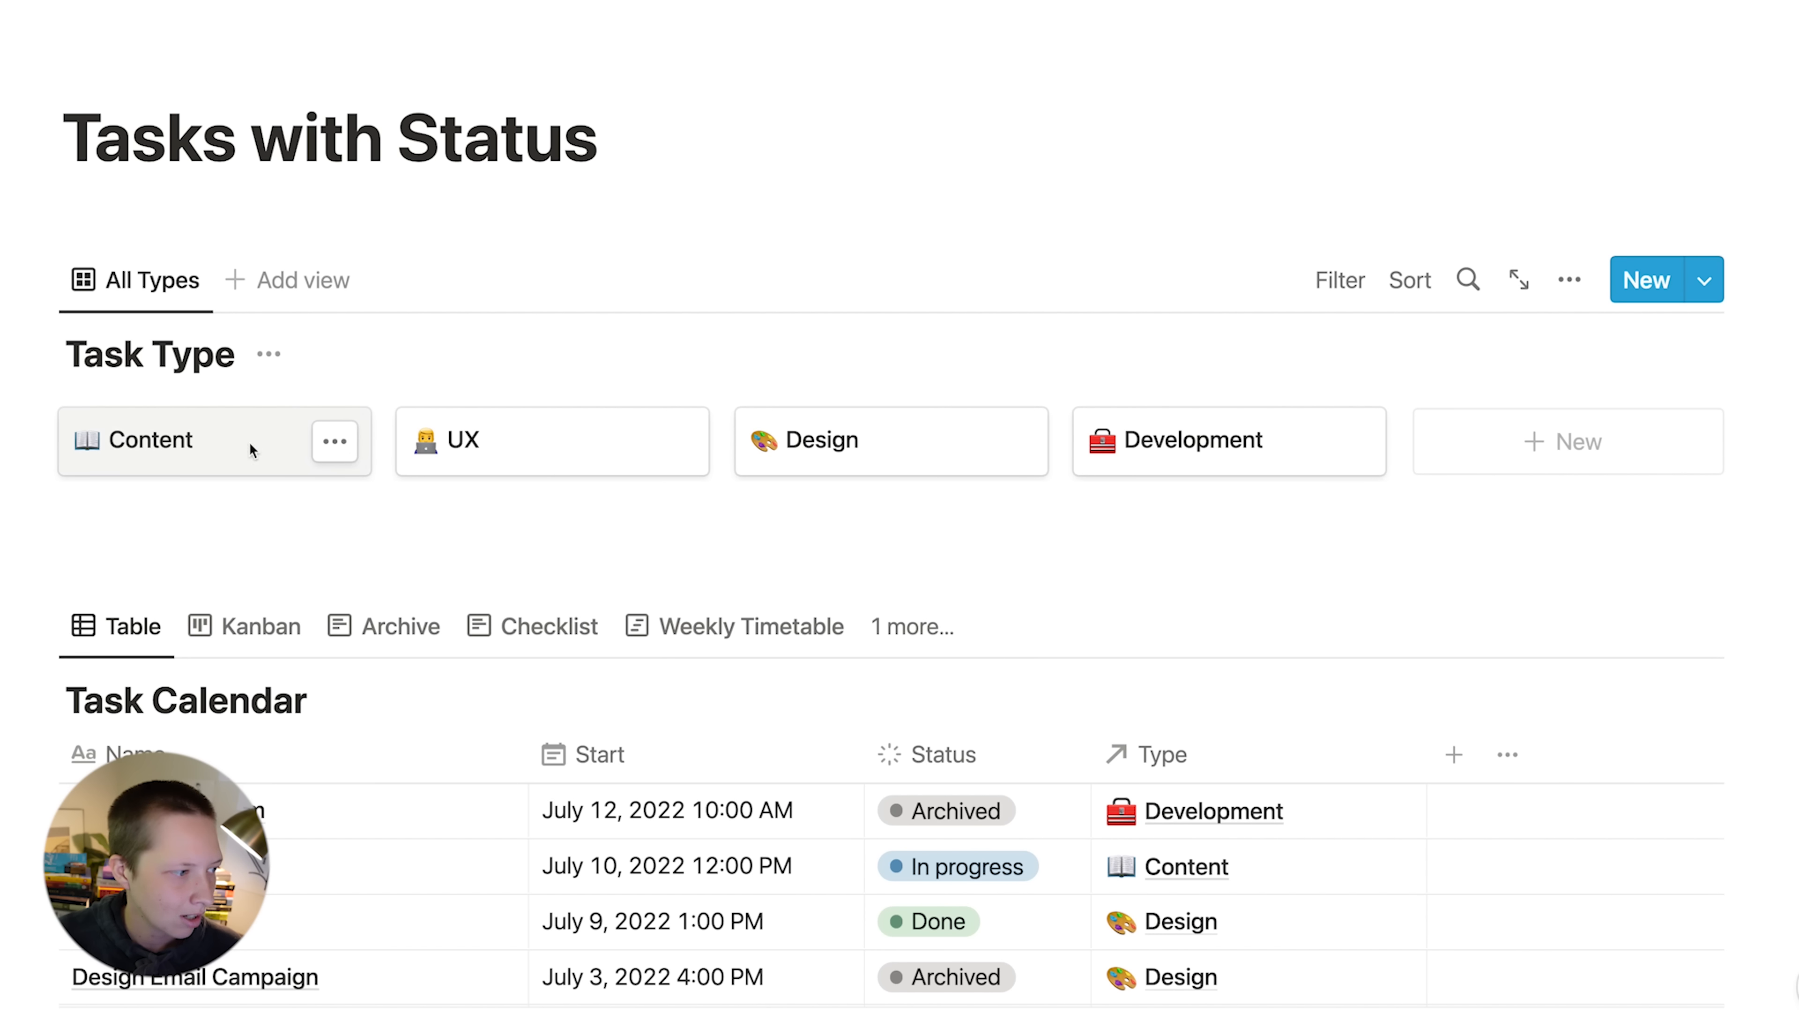
- Open the Content task type and show the Status property for the linked pages in its Tasks relation
click(249, 441)
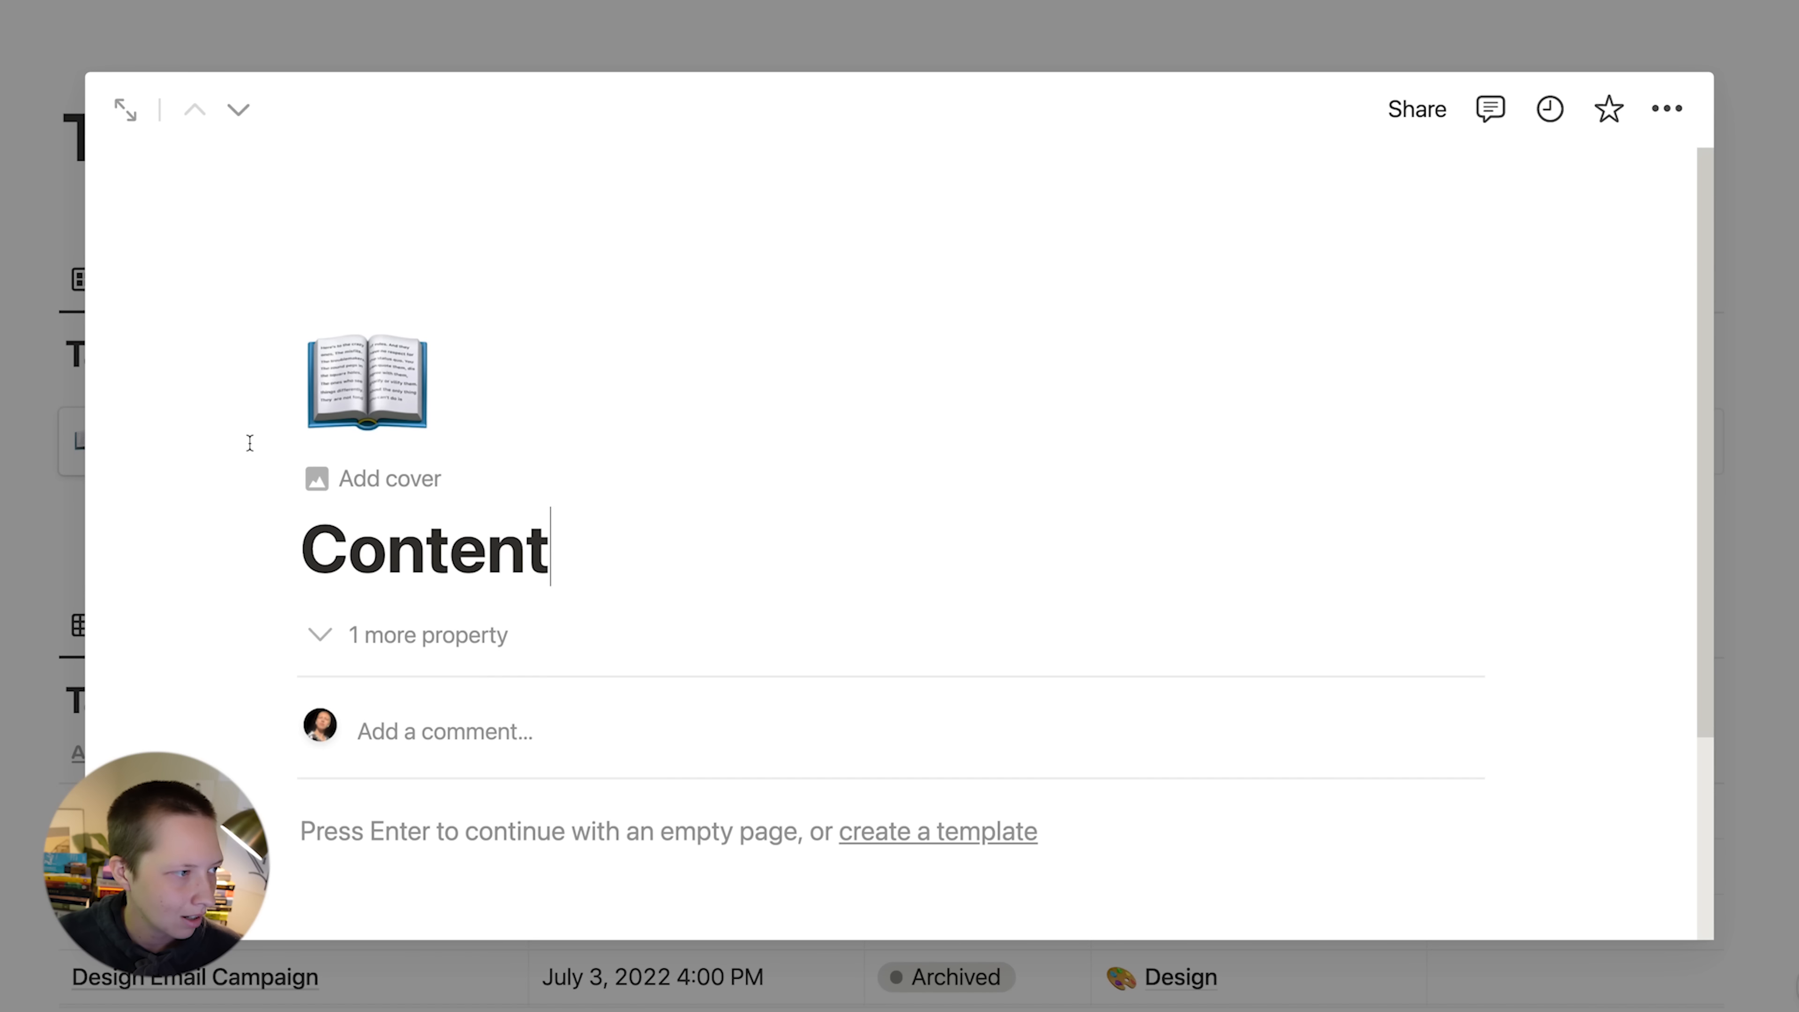
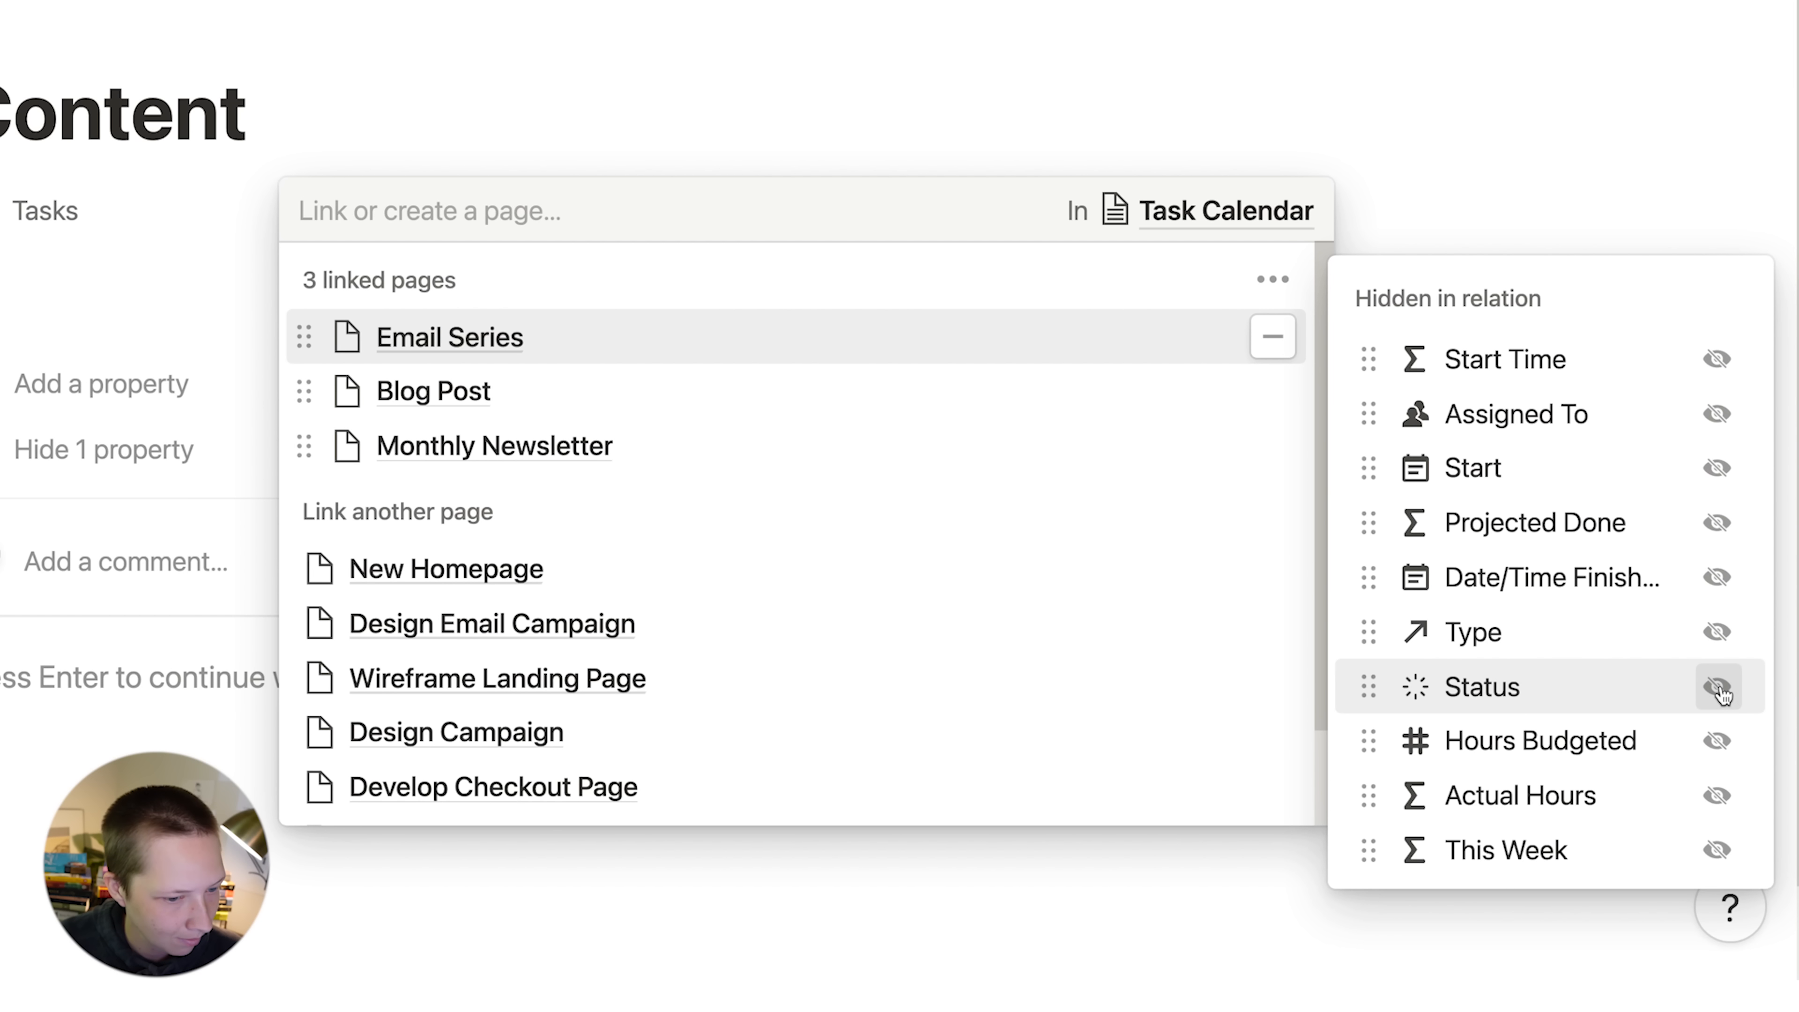
click(1718, 687)
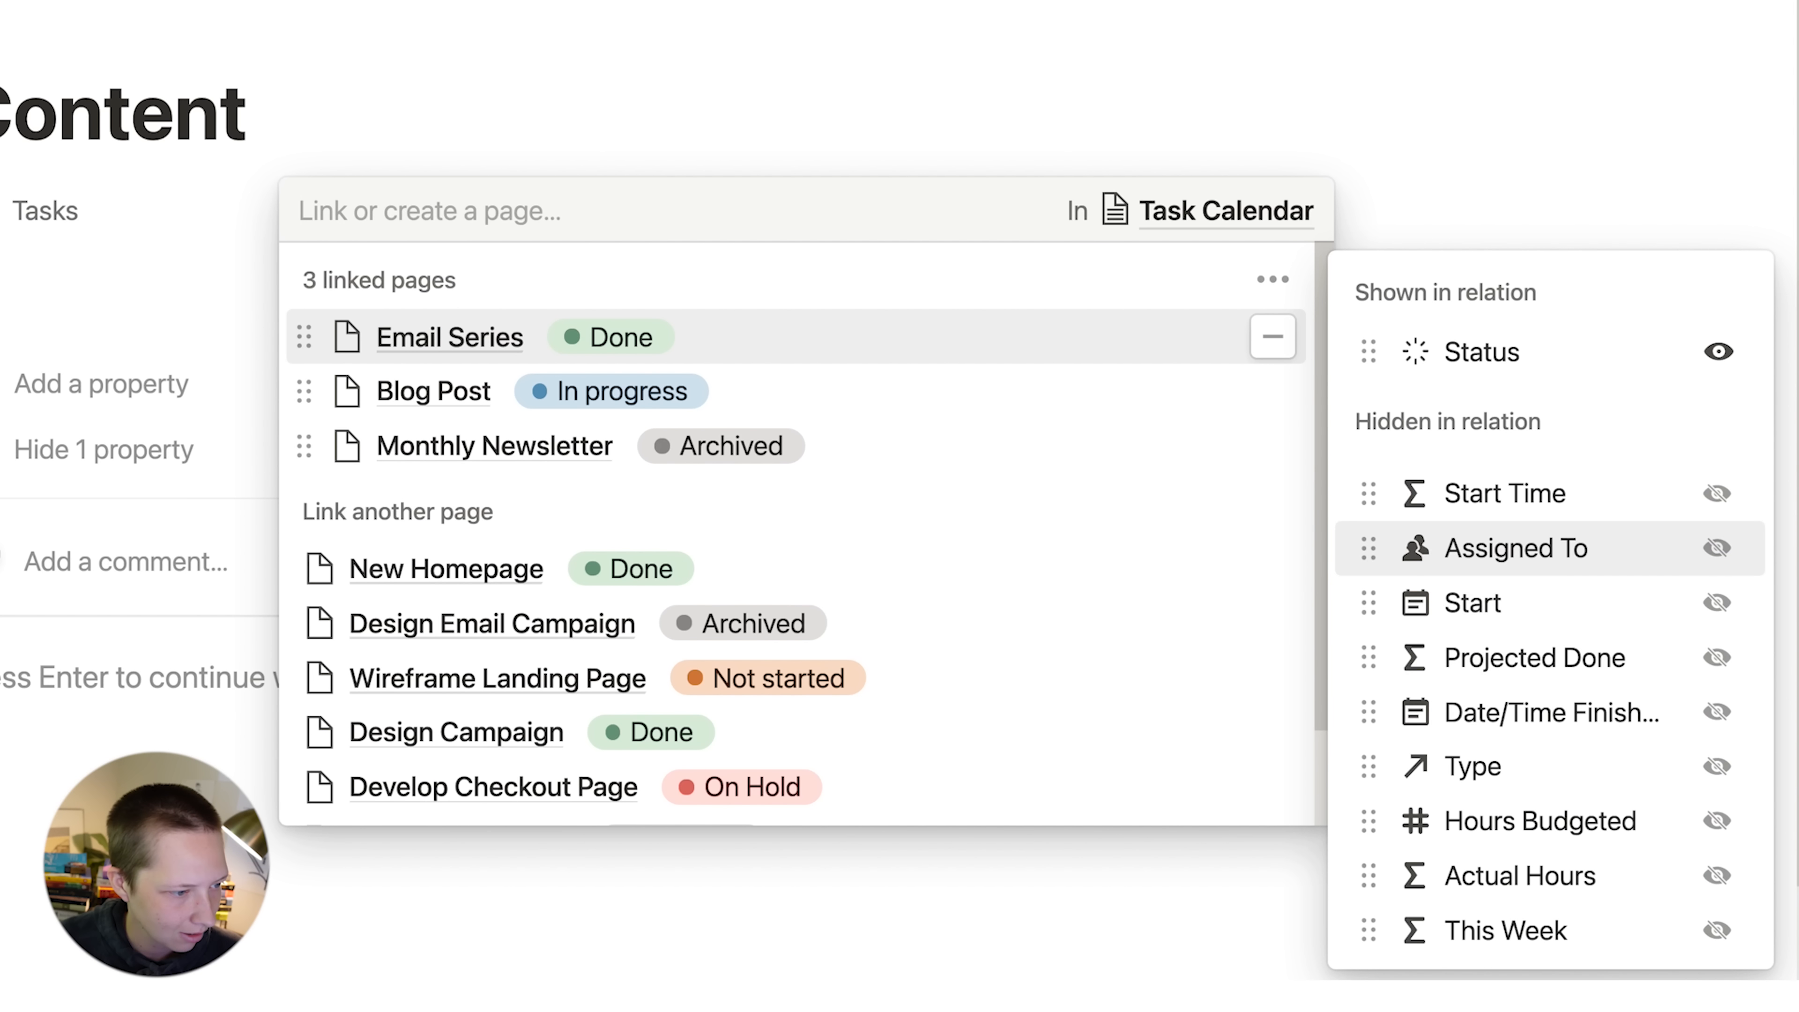
click(1785, 510)
click(703, 117)
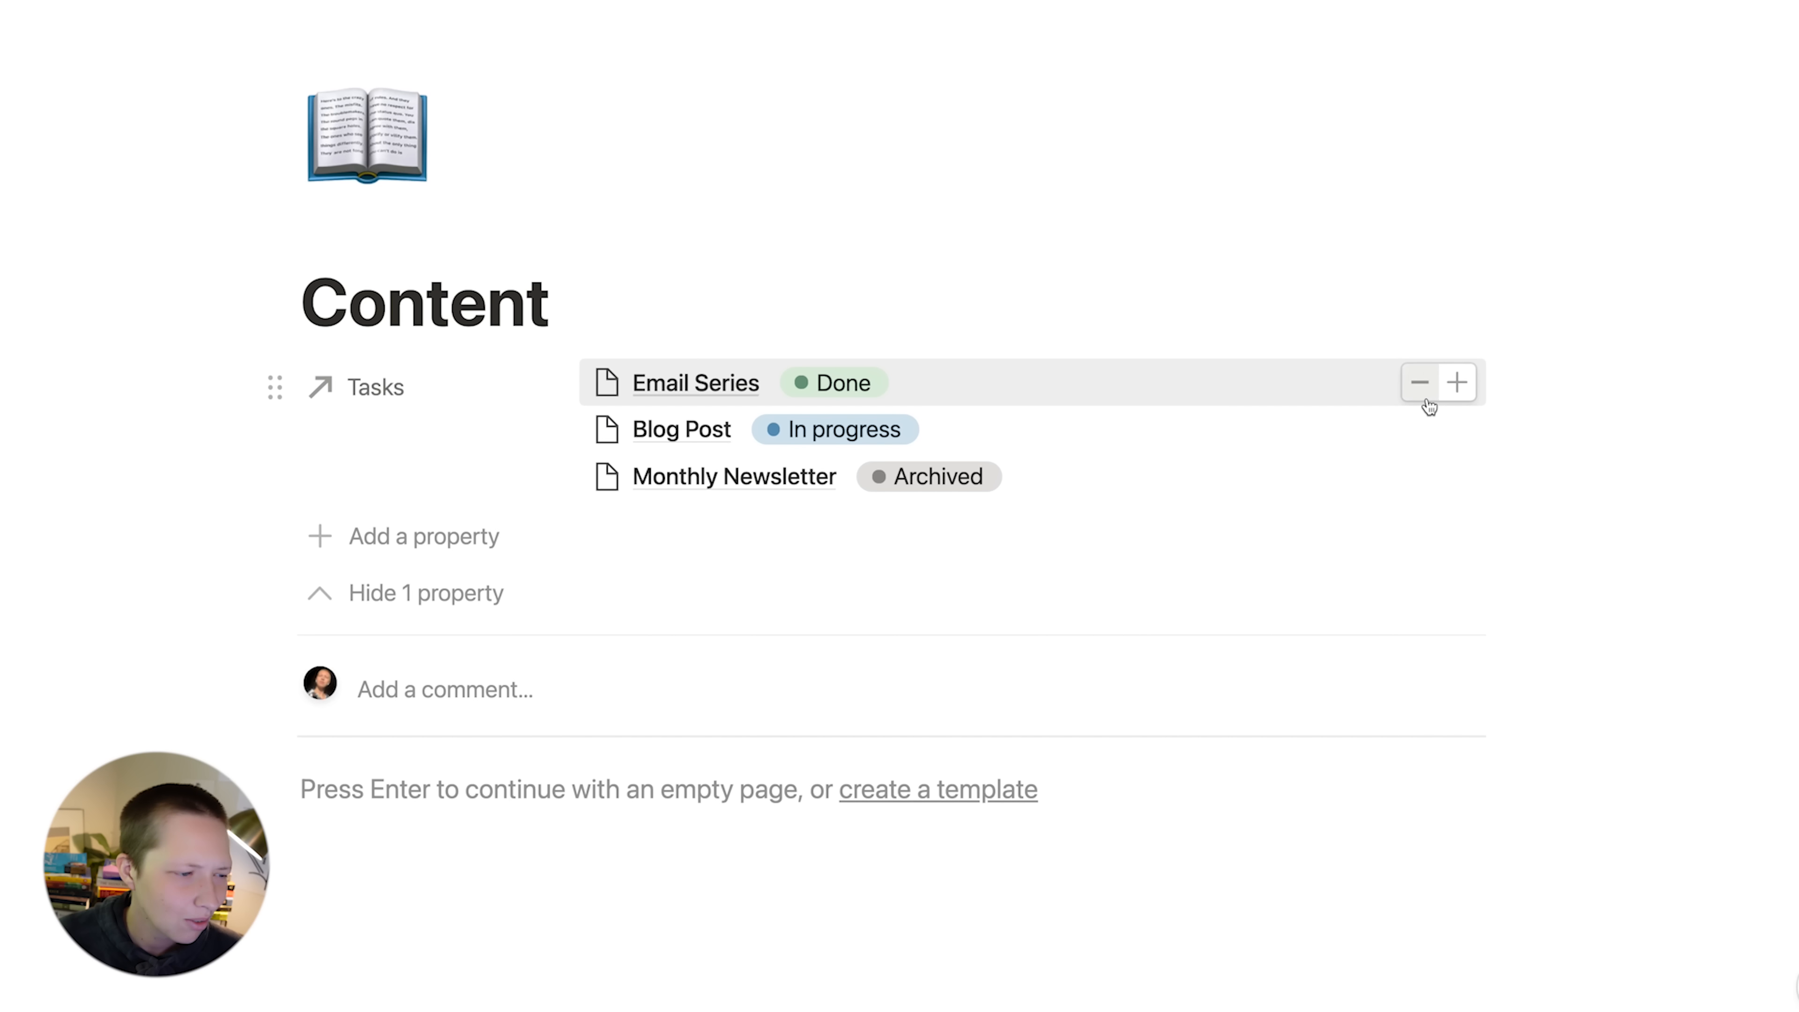
click(1461, 391)
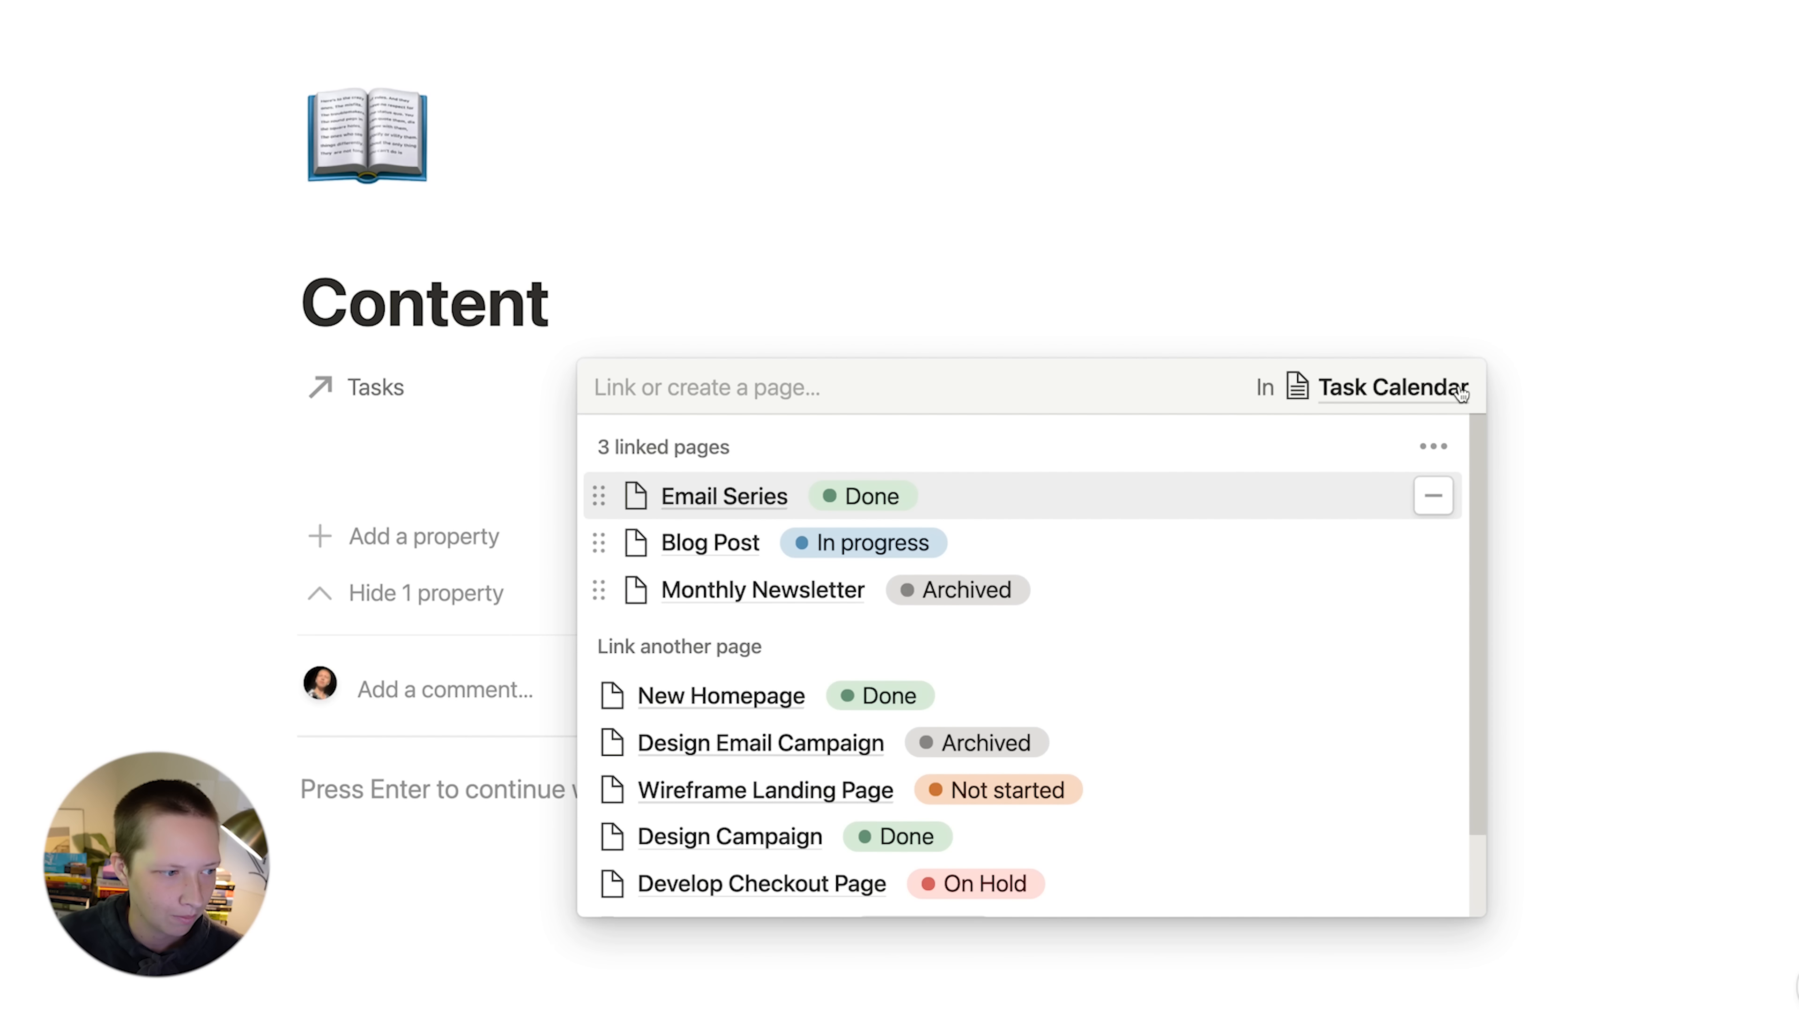
click(247, 561)
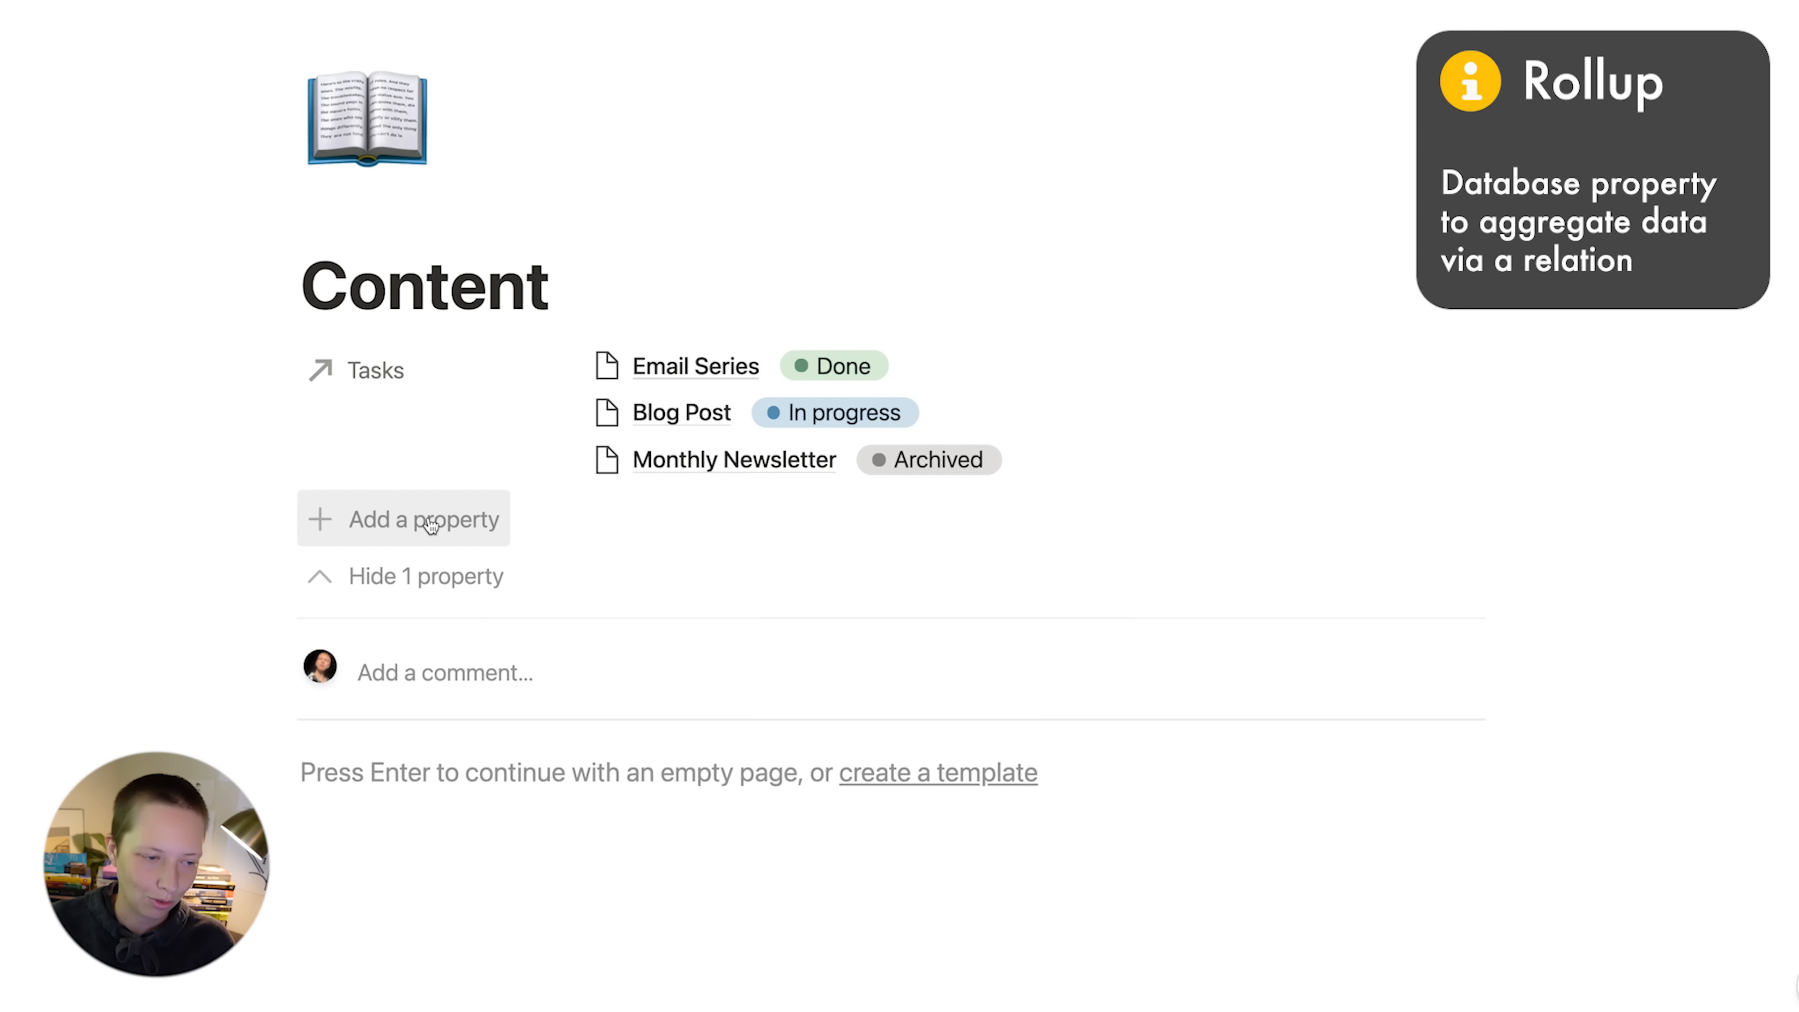
- Add a property named In Progress to the Content page
click(396, 525)
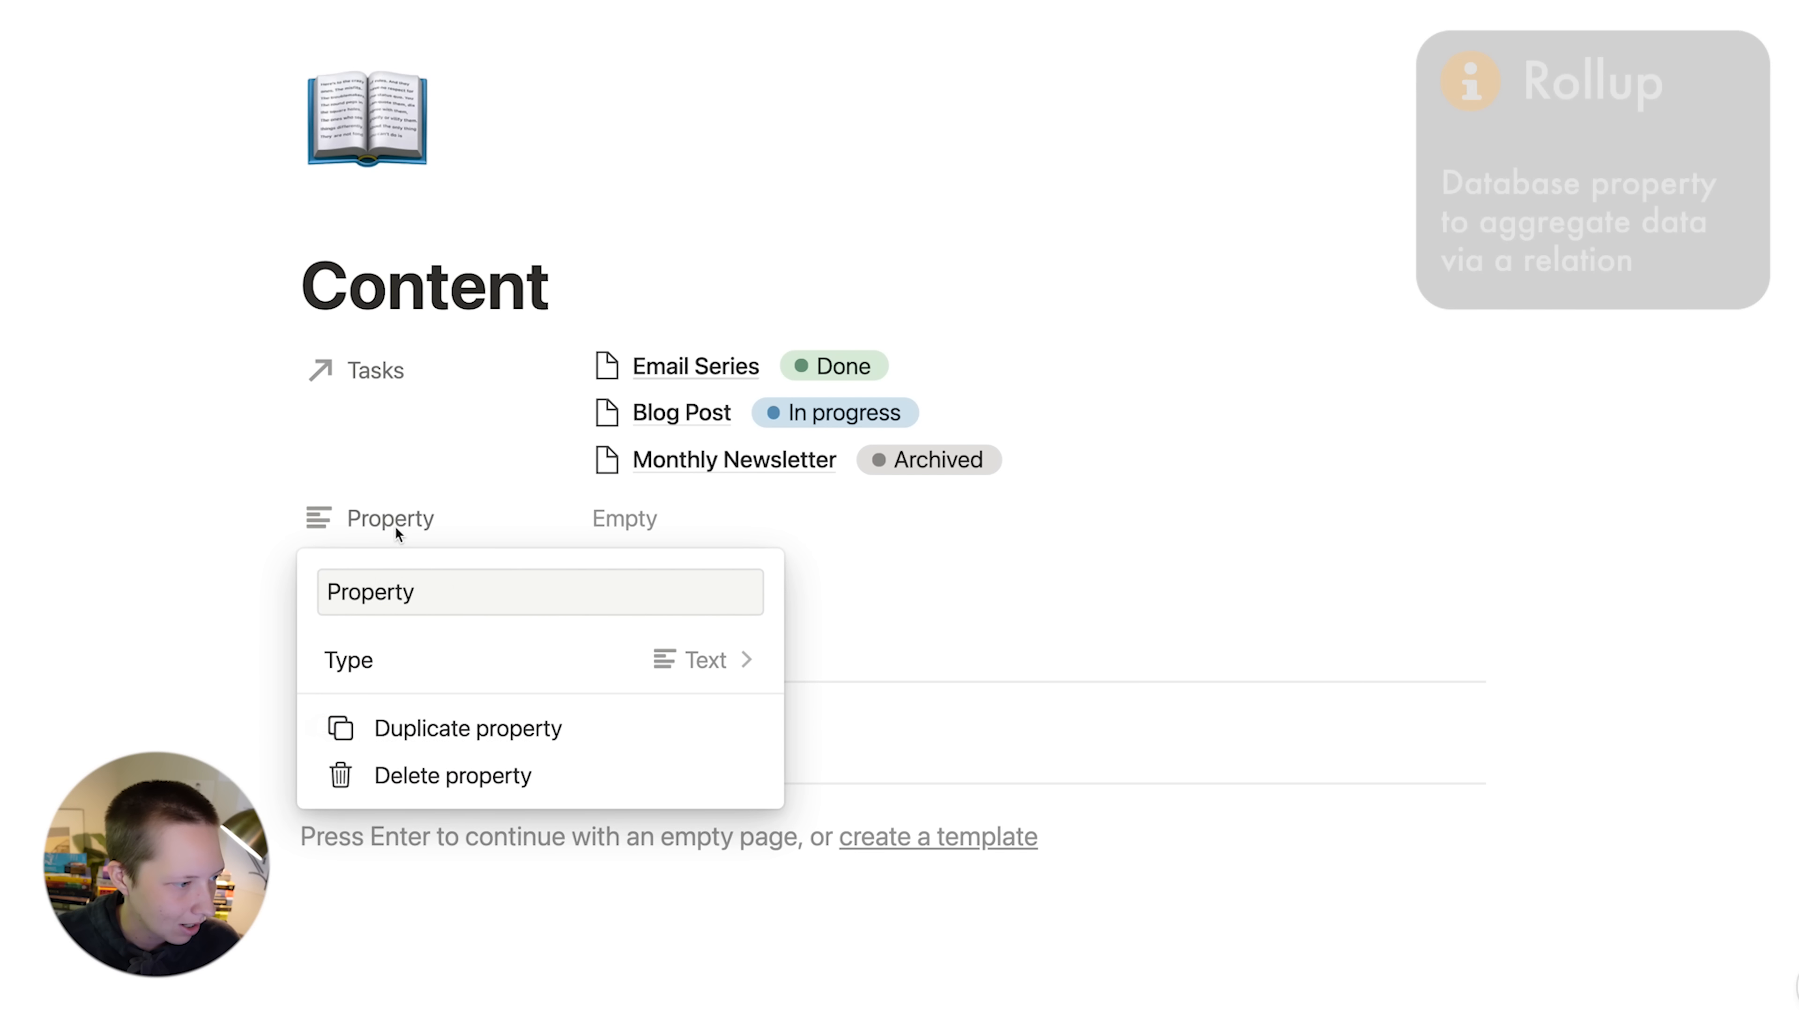
double_click(375, 598)
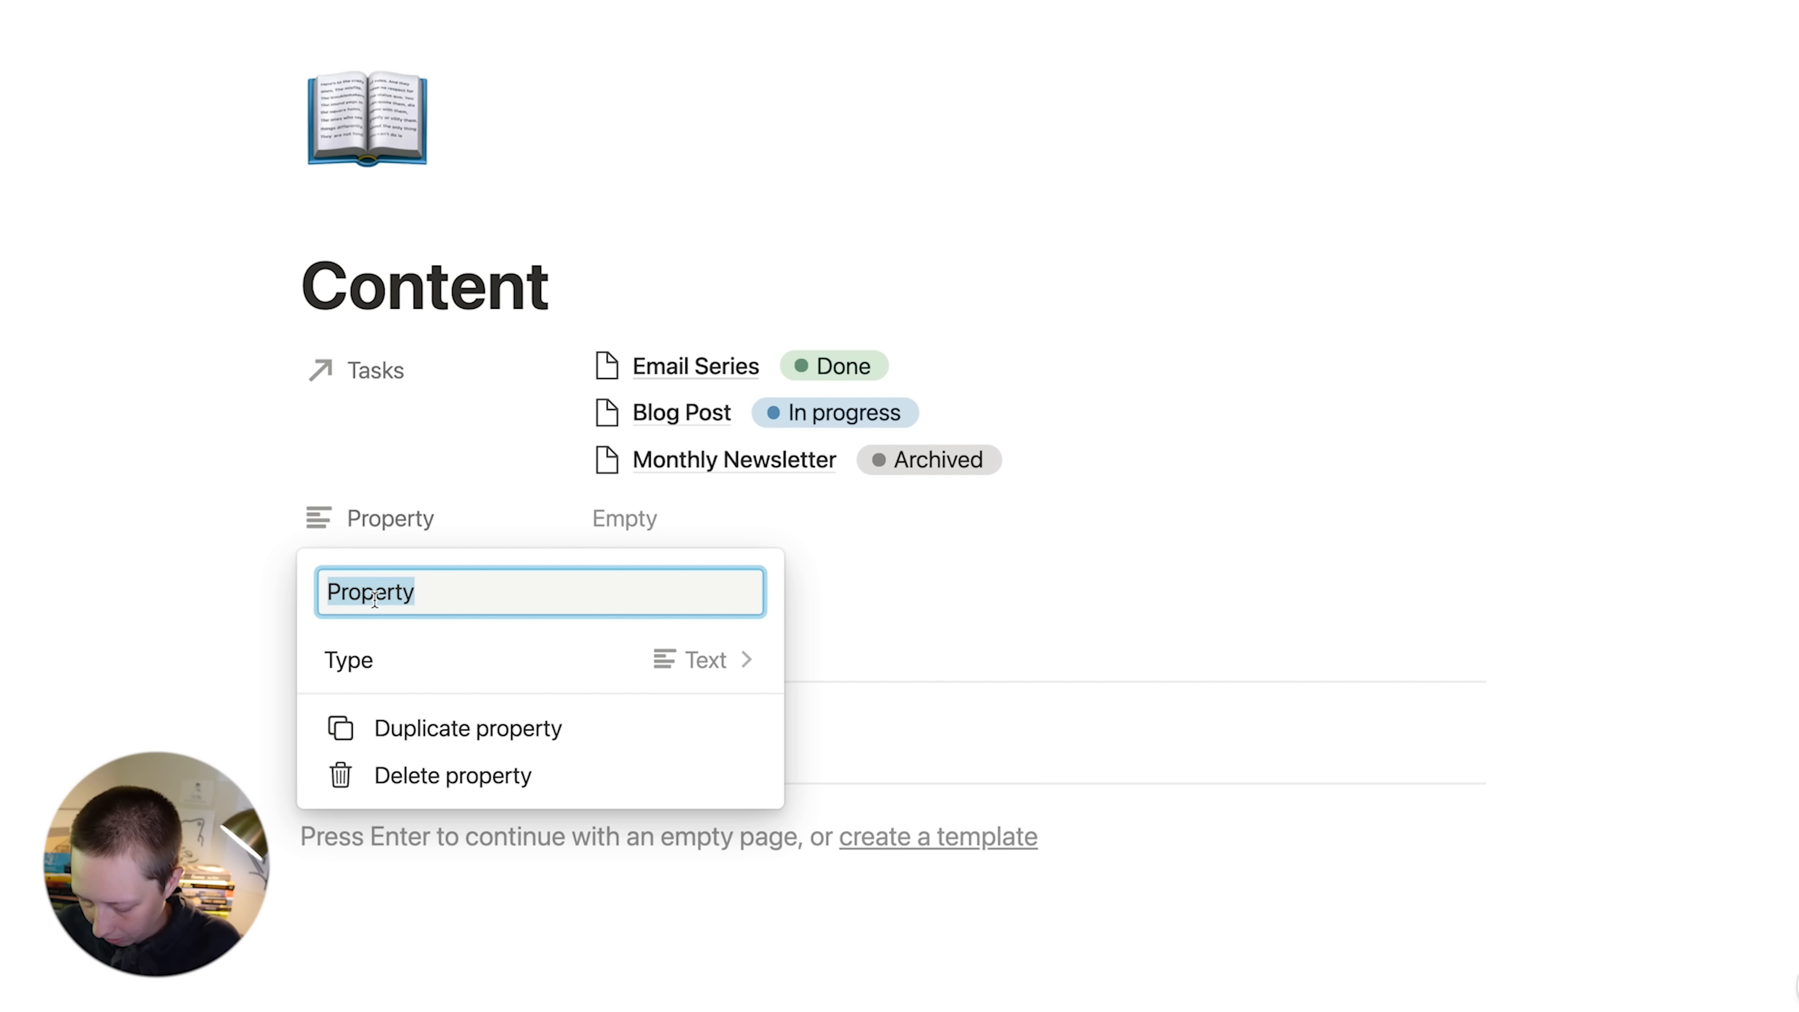
text(In)
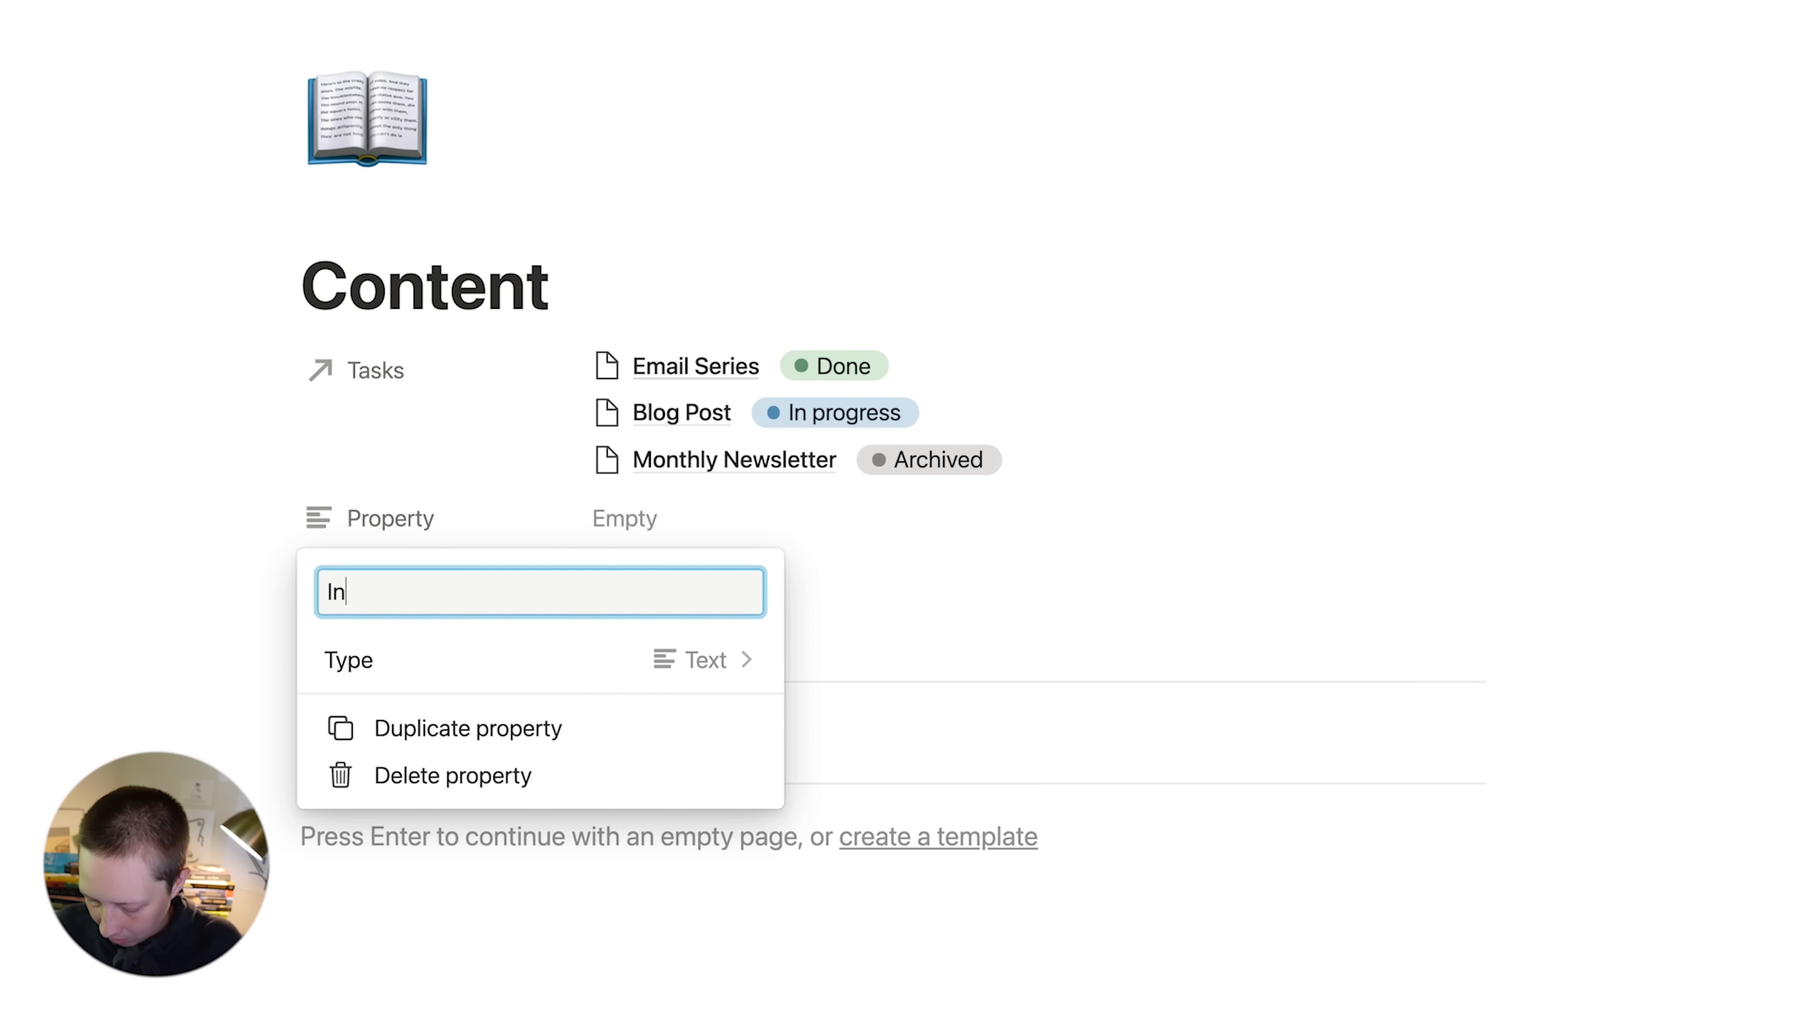
text( Progress)
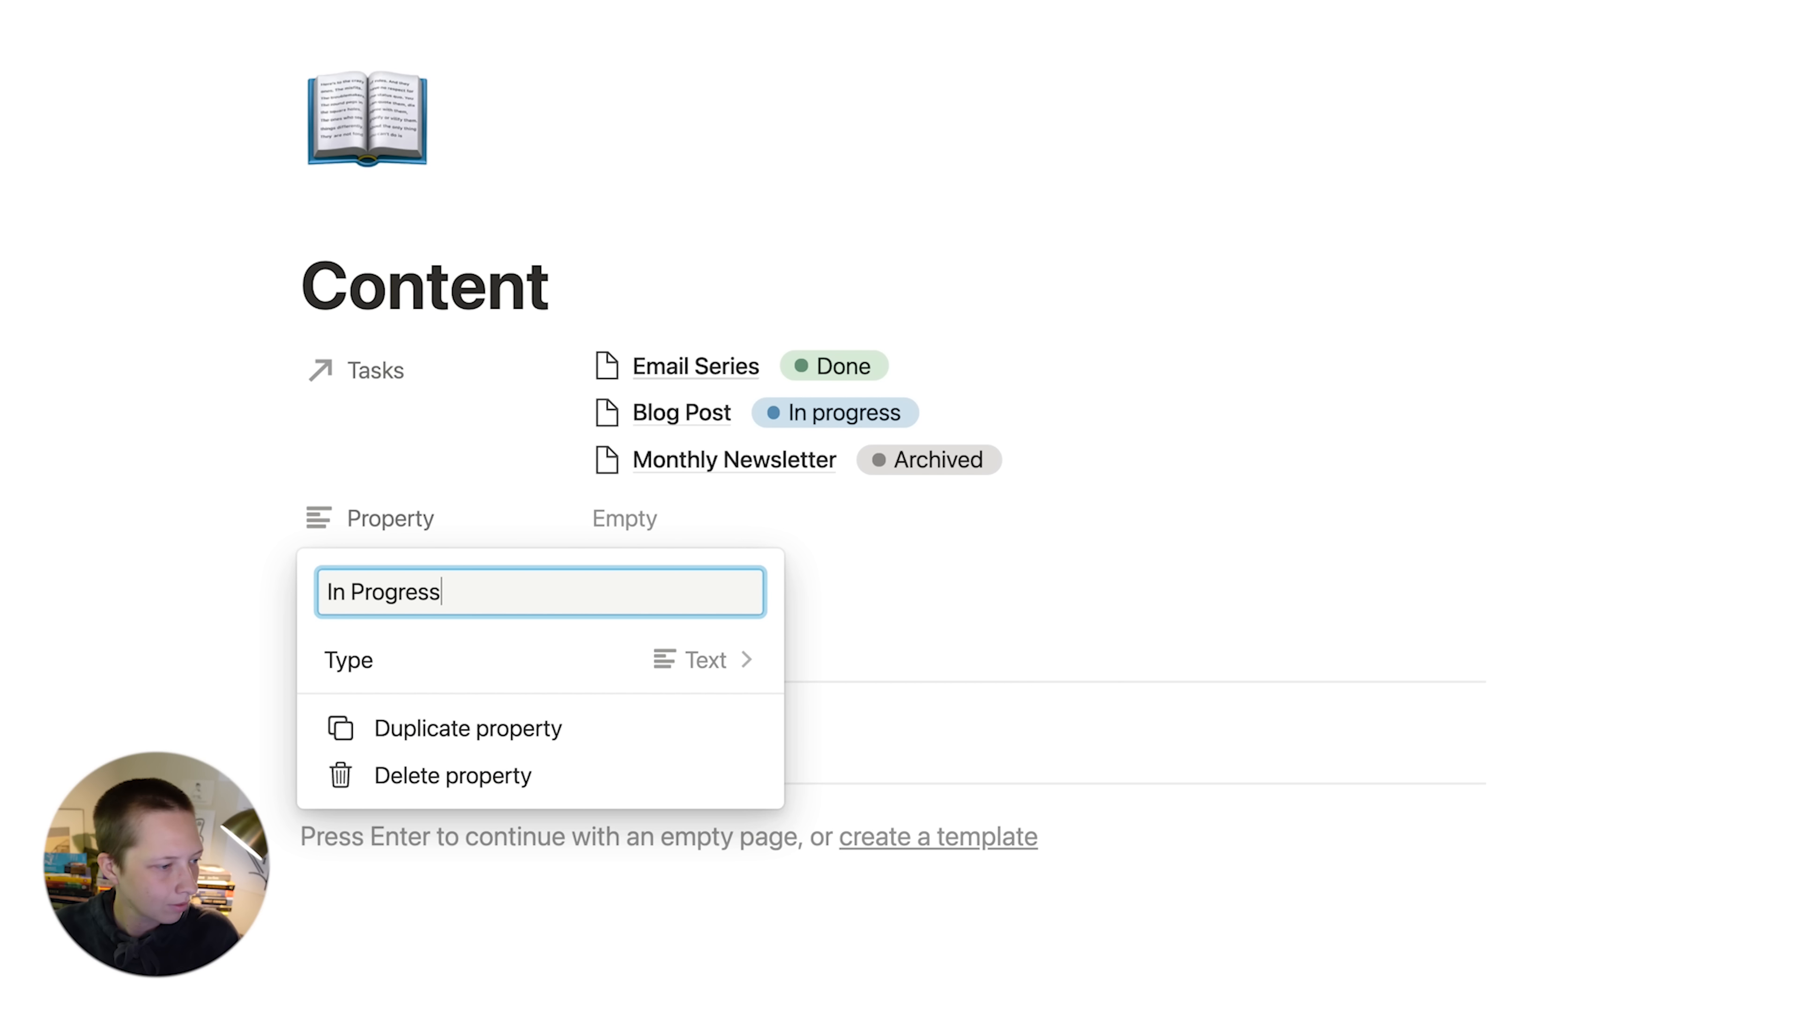
- Make the In Progress property a rollup of the Status property from the Tasks relation
click(508, 661)
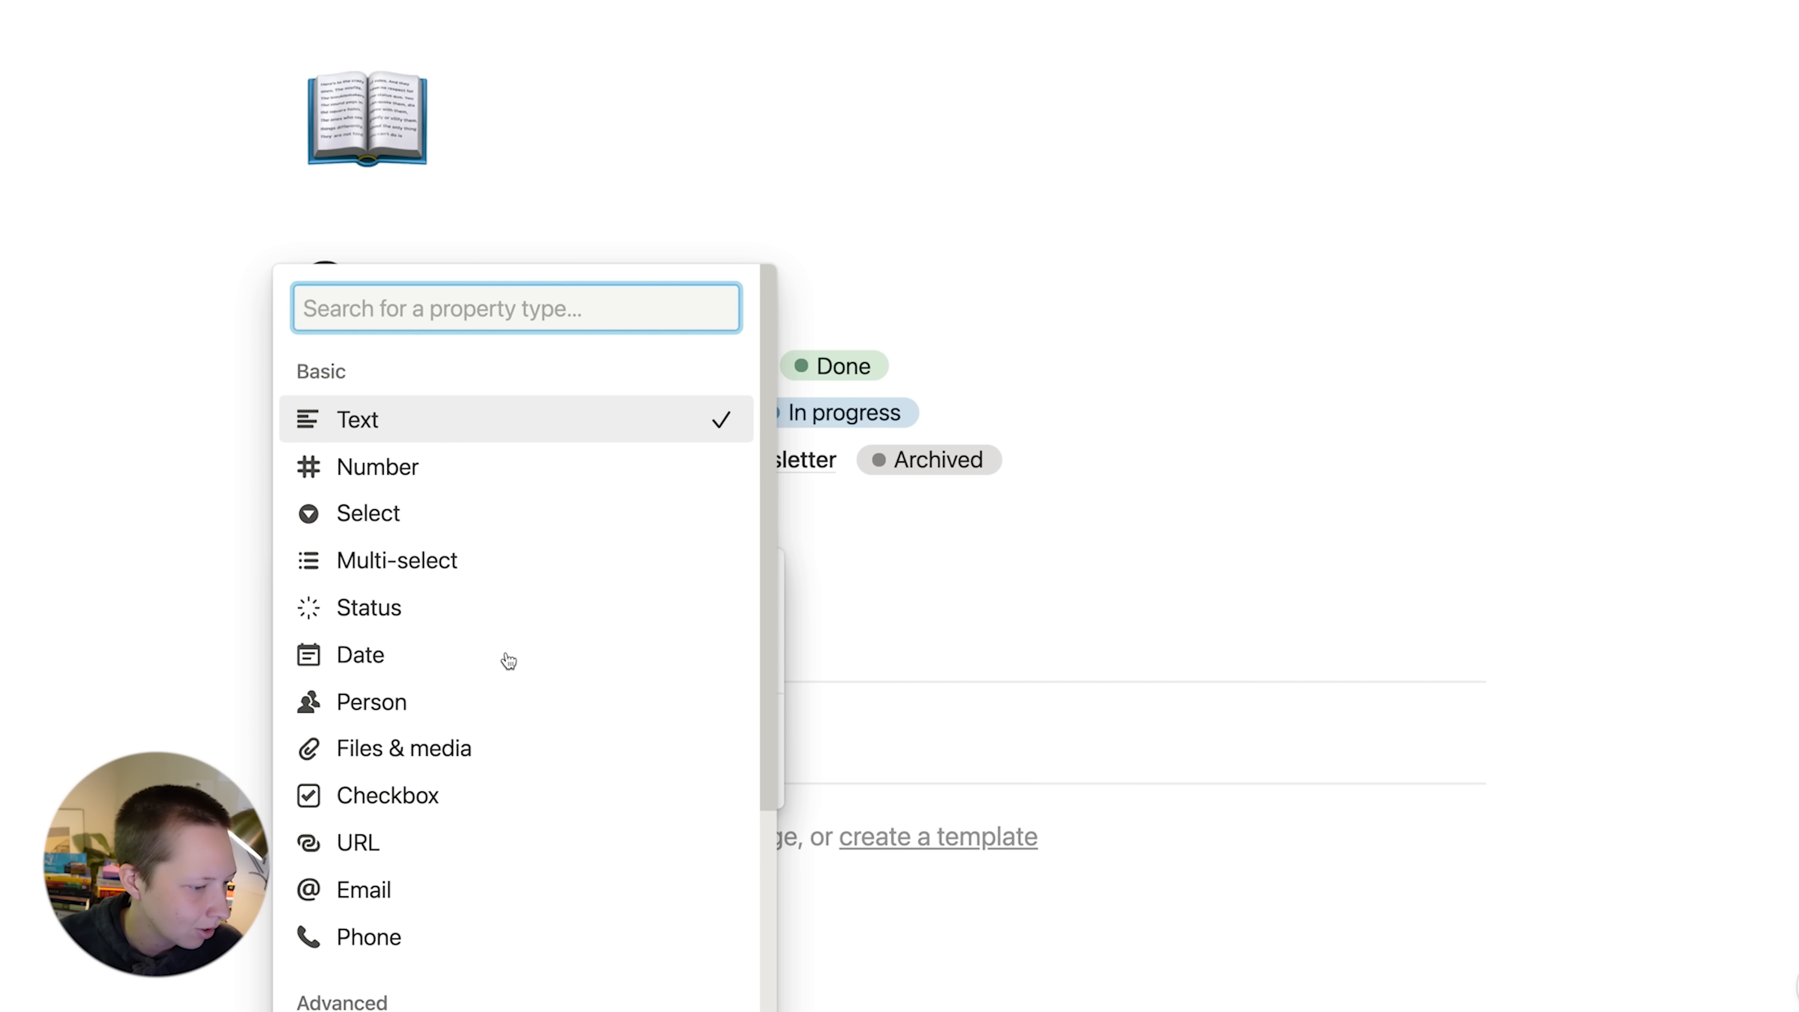
scroll(505, 659, down, 5)
click(340, 816)
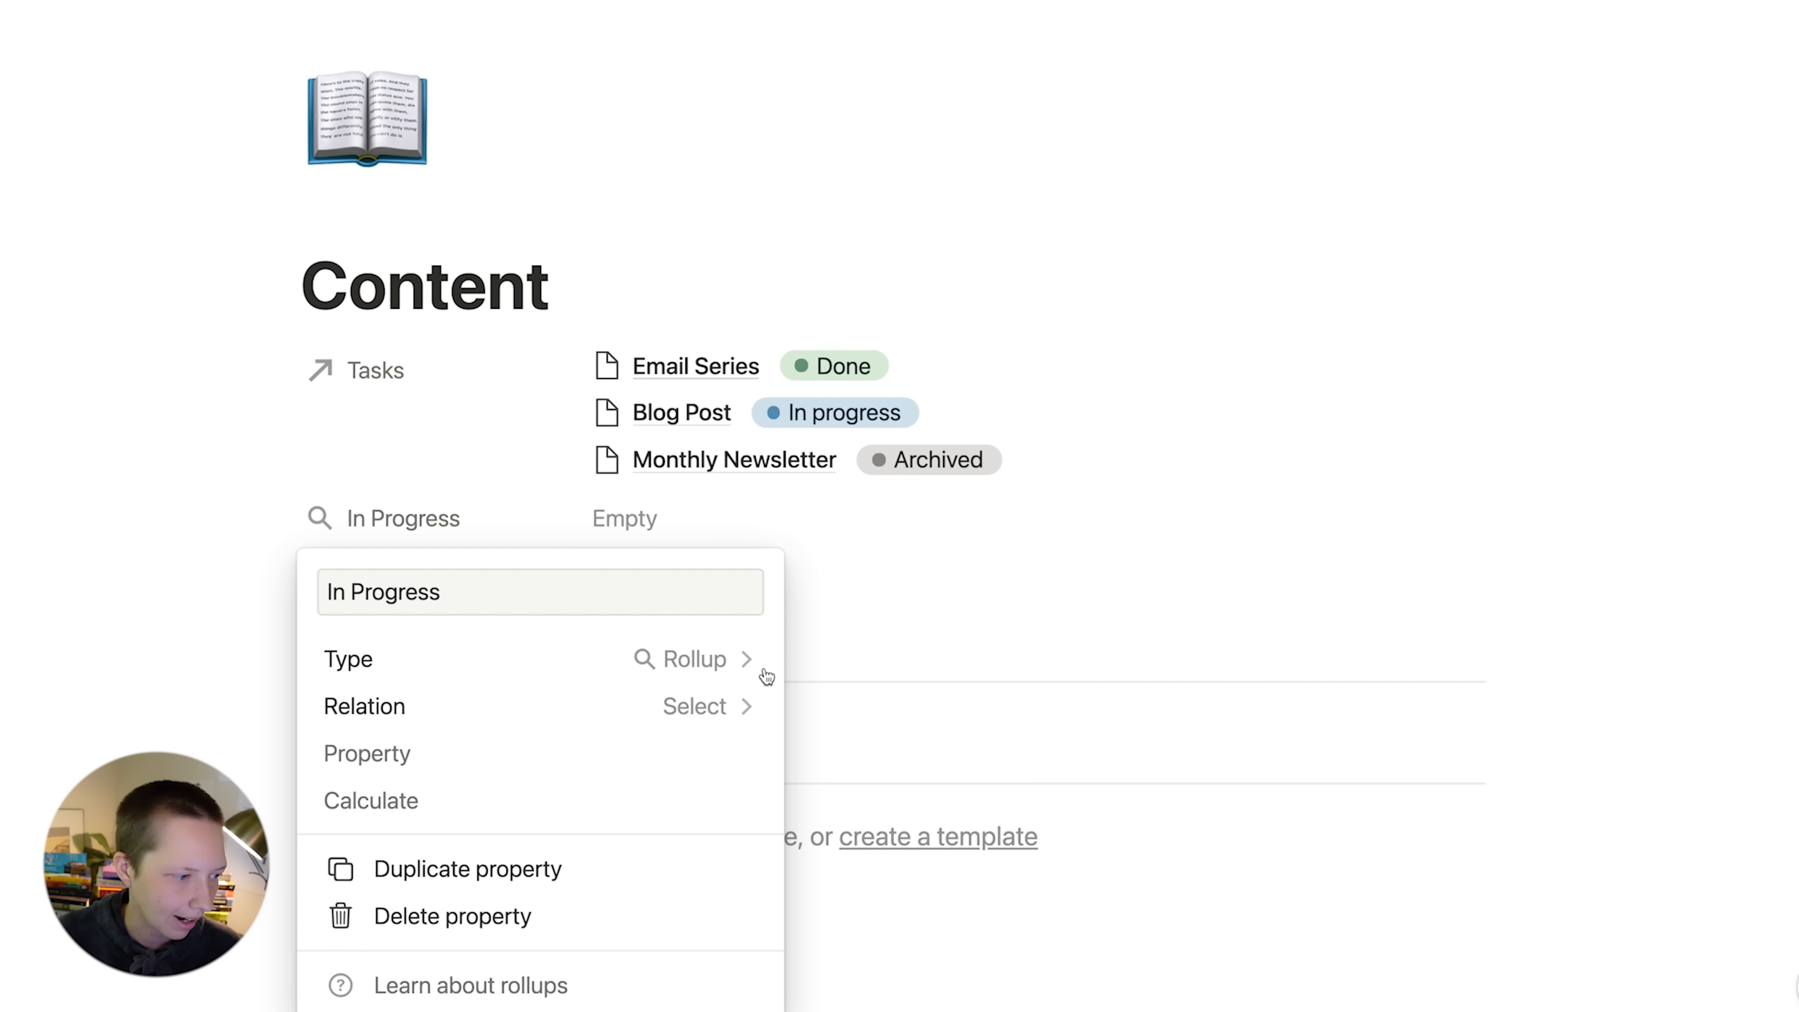
click(509, 723)
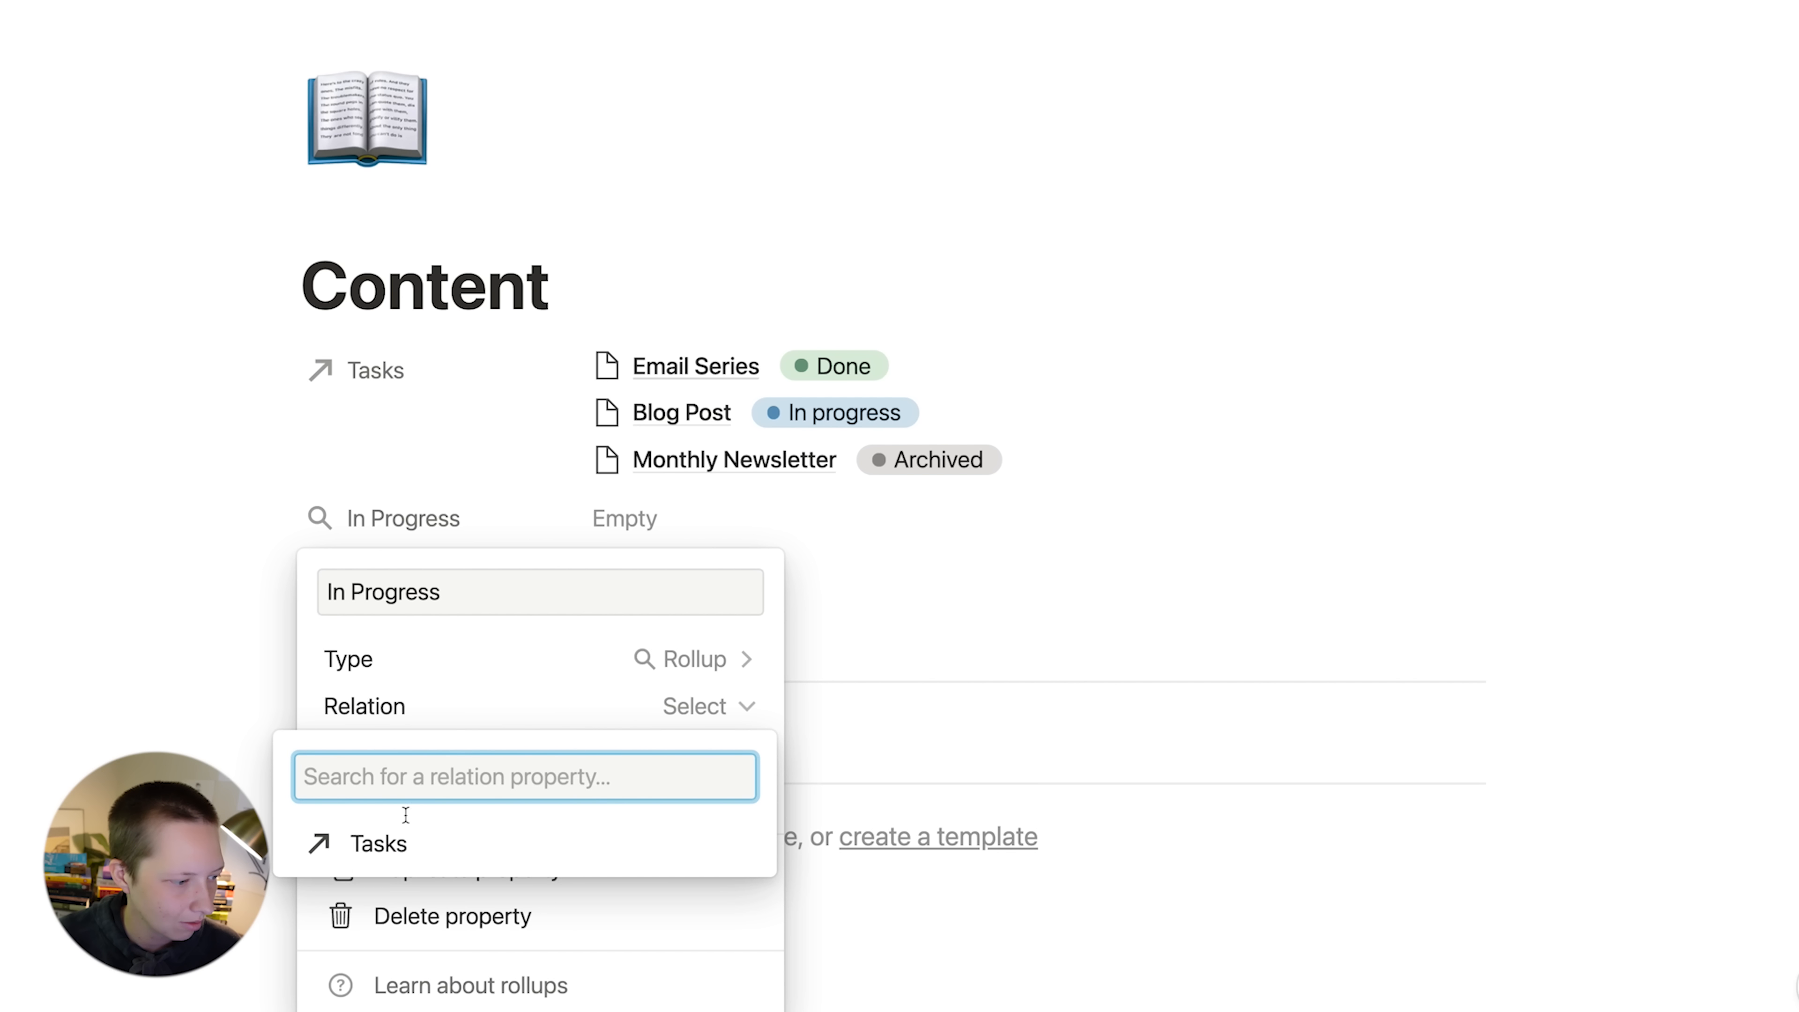
click(380, 844)
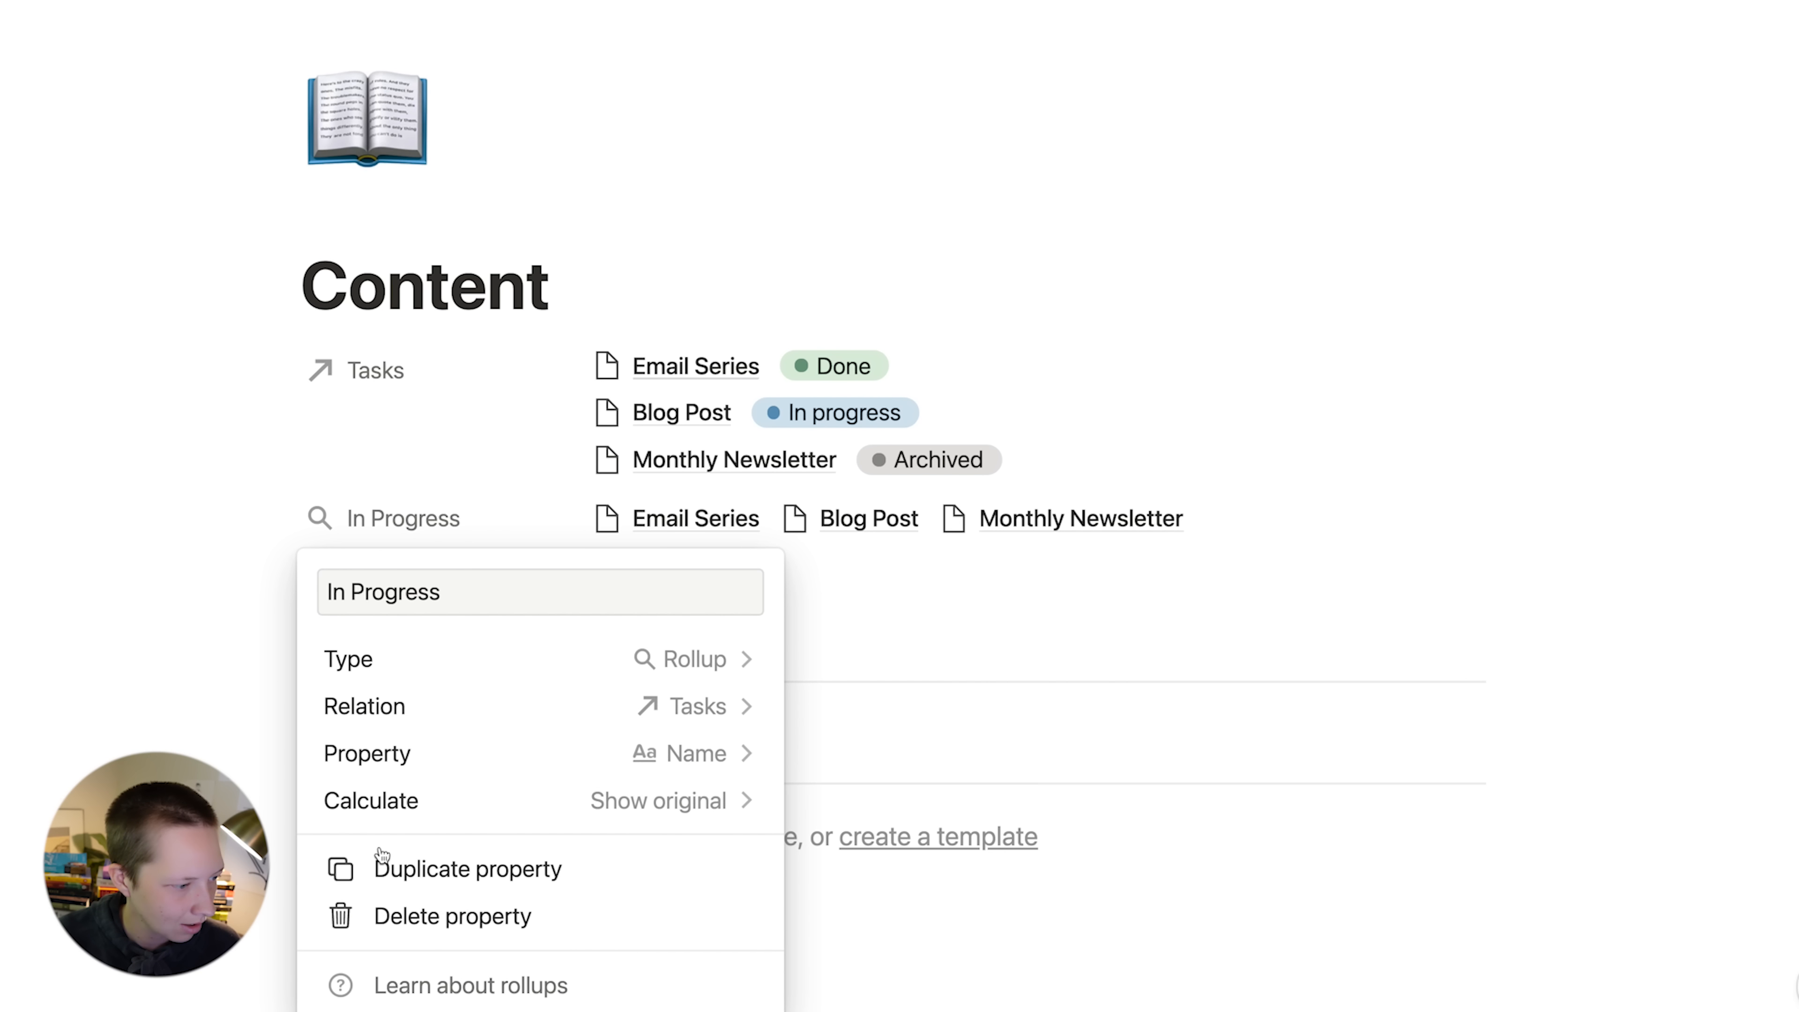
click(717, 758)
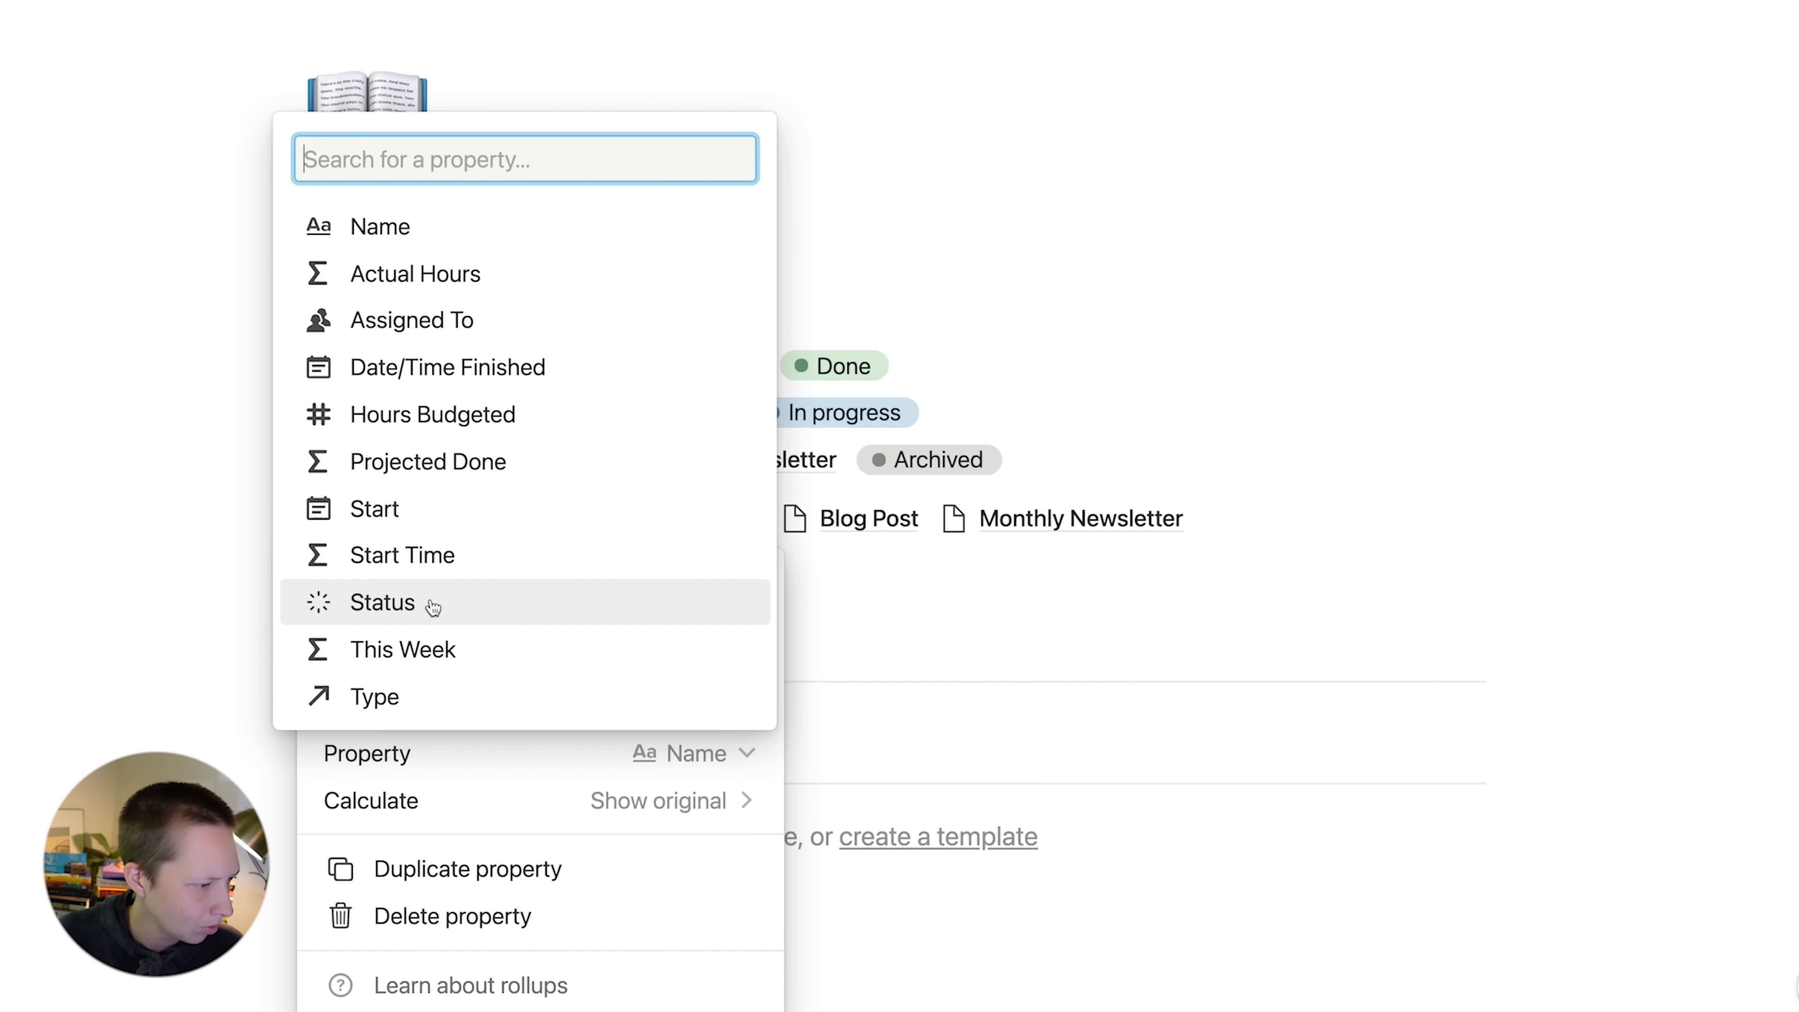
click(401, 614)
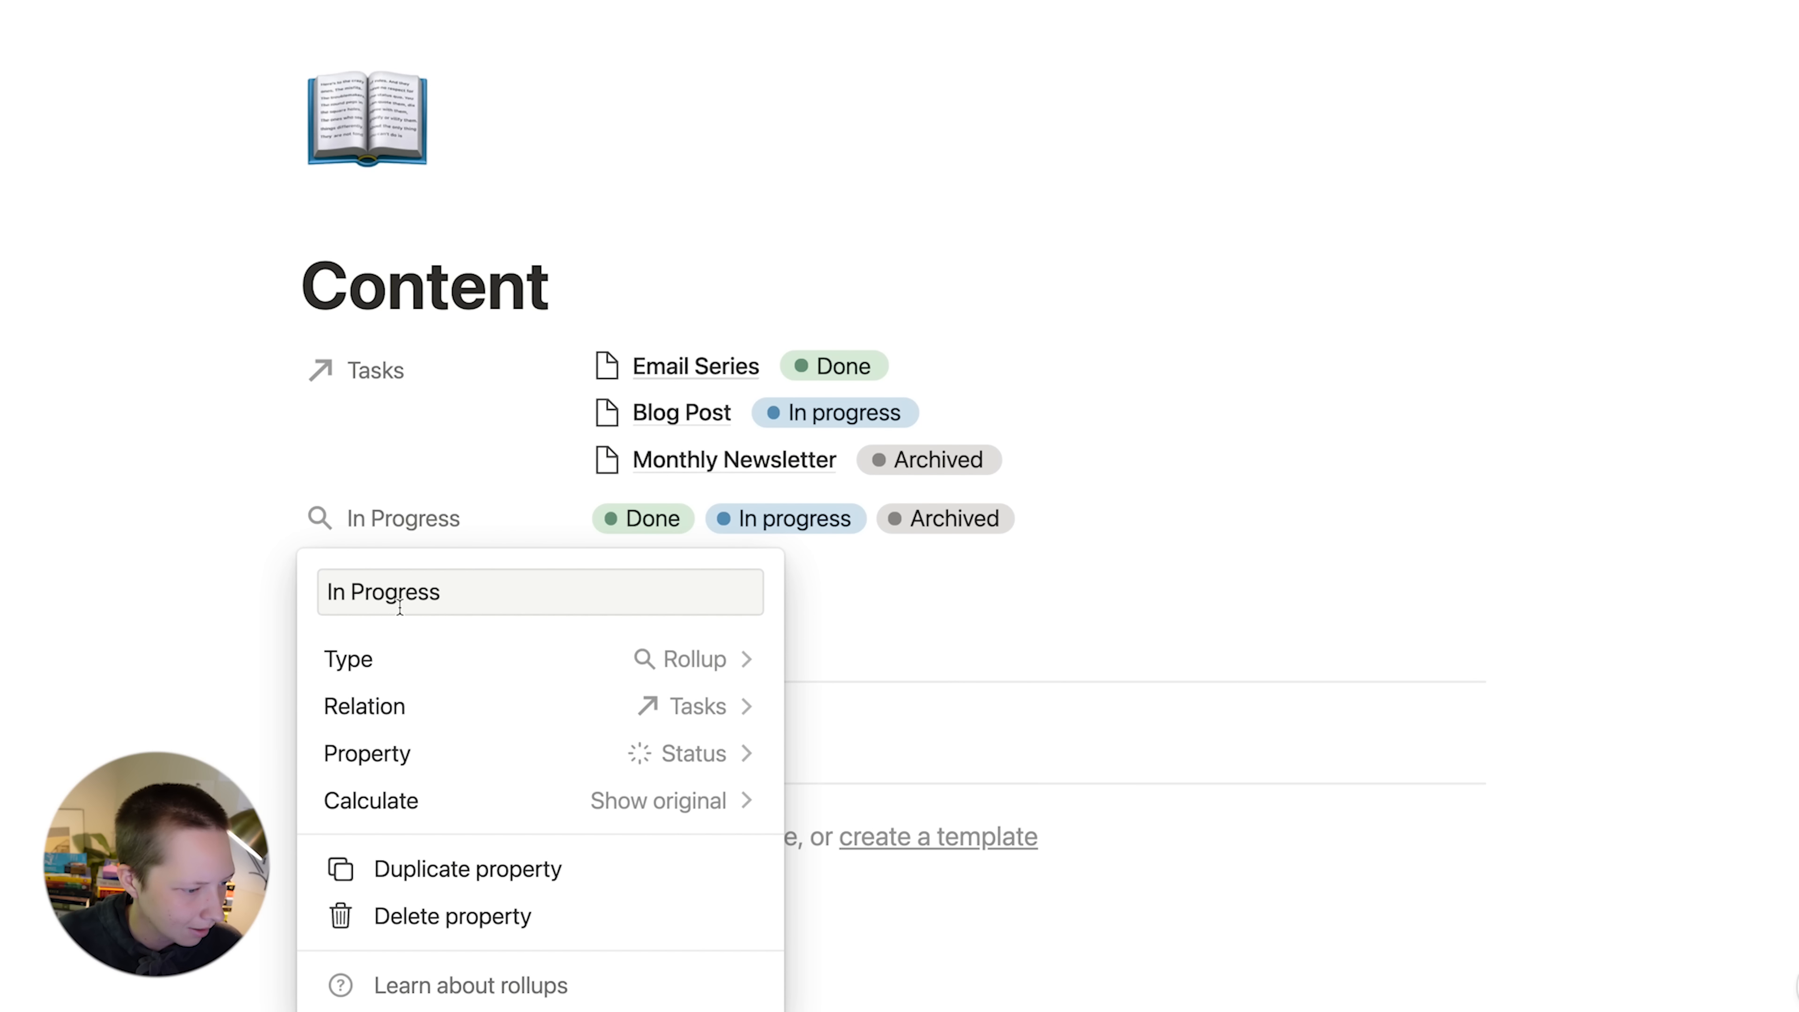
- Set the In Progress rollup to calculate the count per group for the In progress status group
click(444, 799)
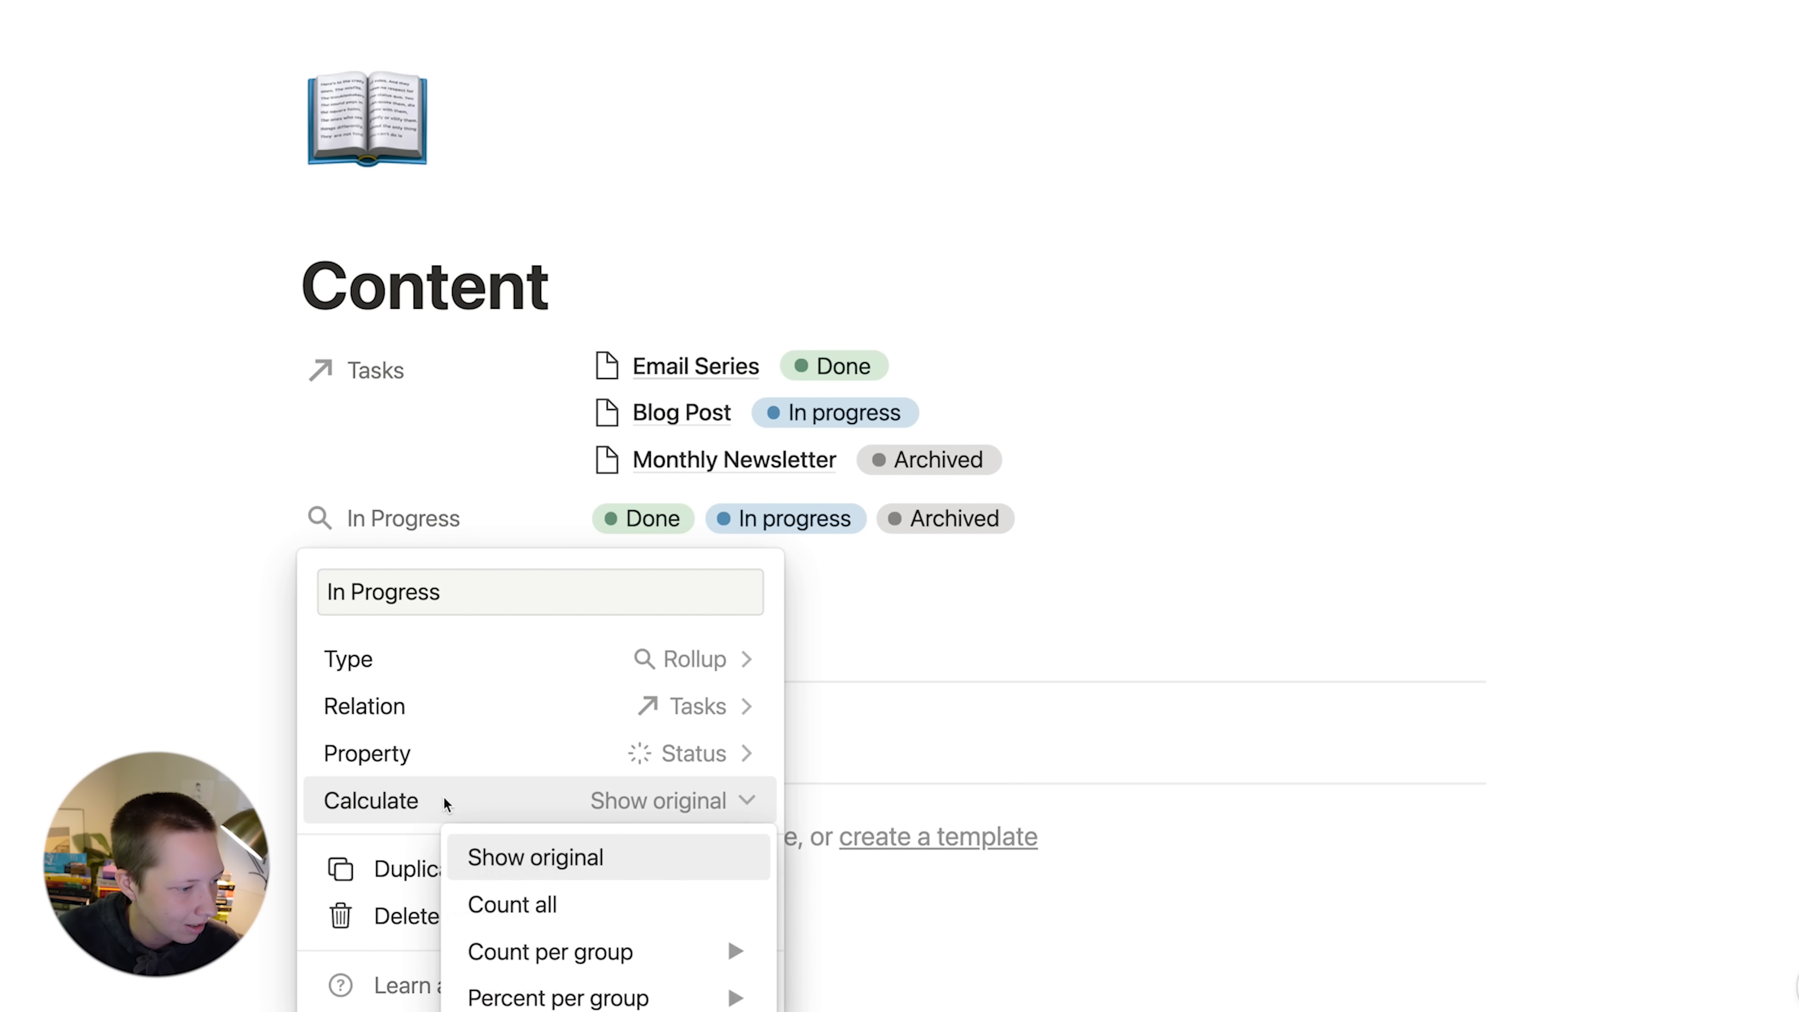
mouse_move(583, 922)
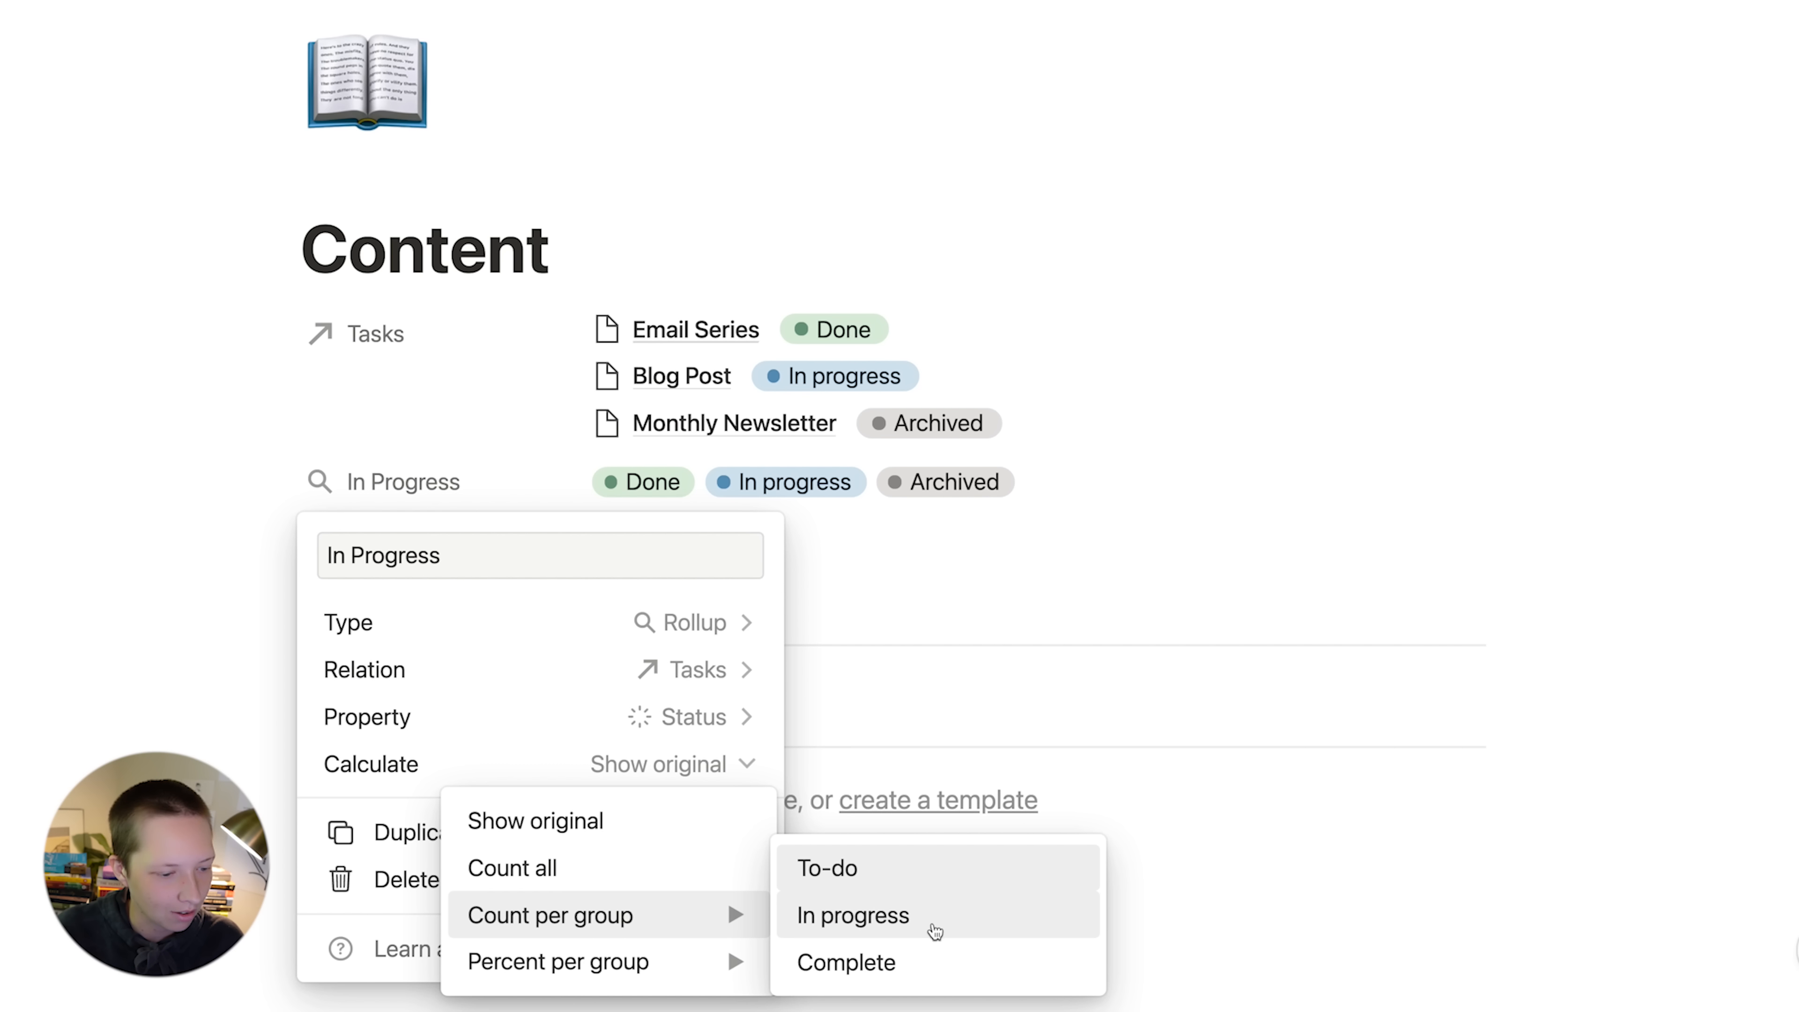
click(800, 927)
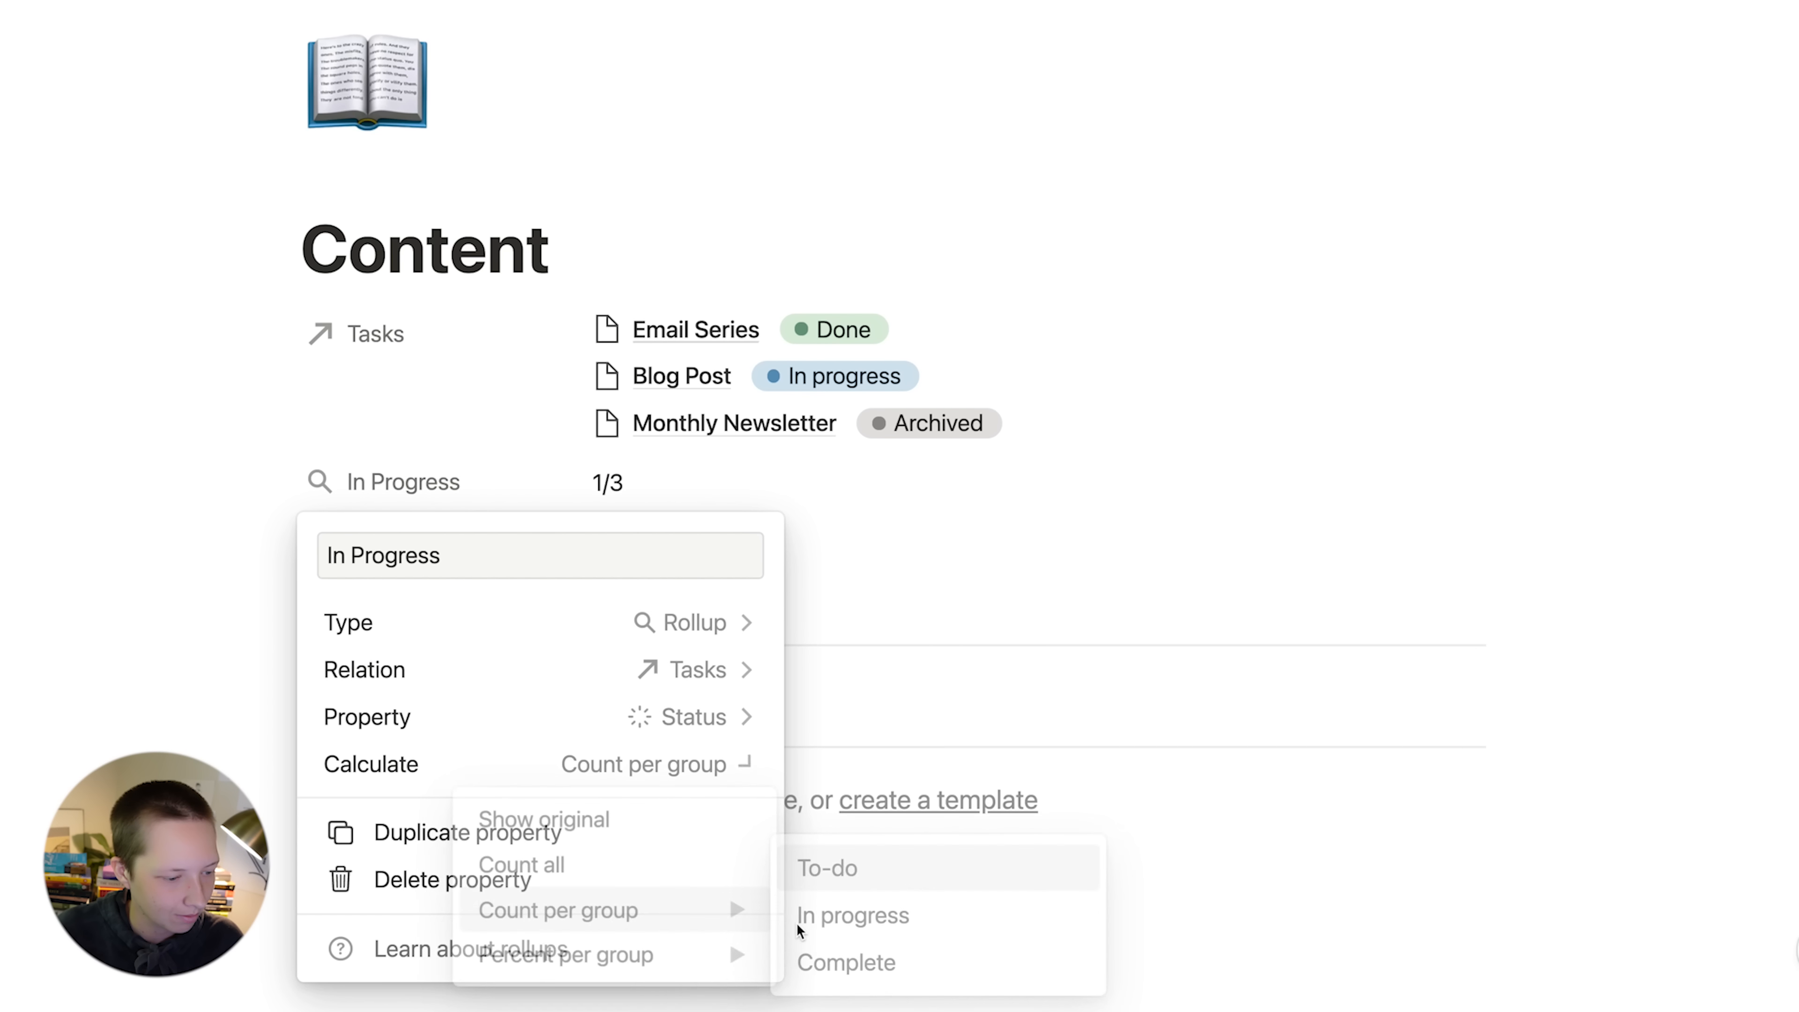
click(797, 959)
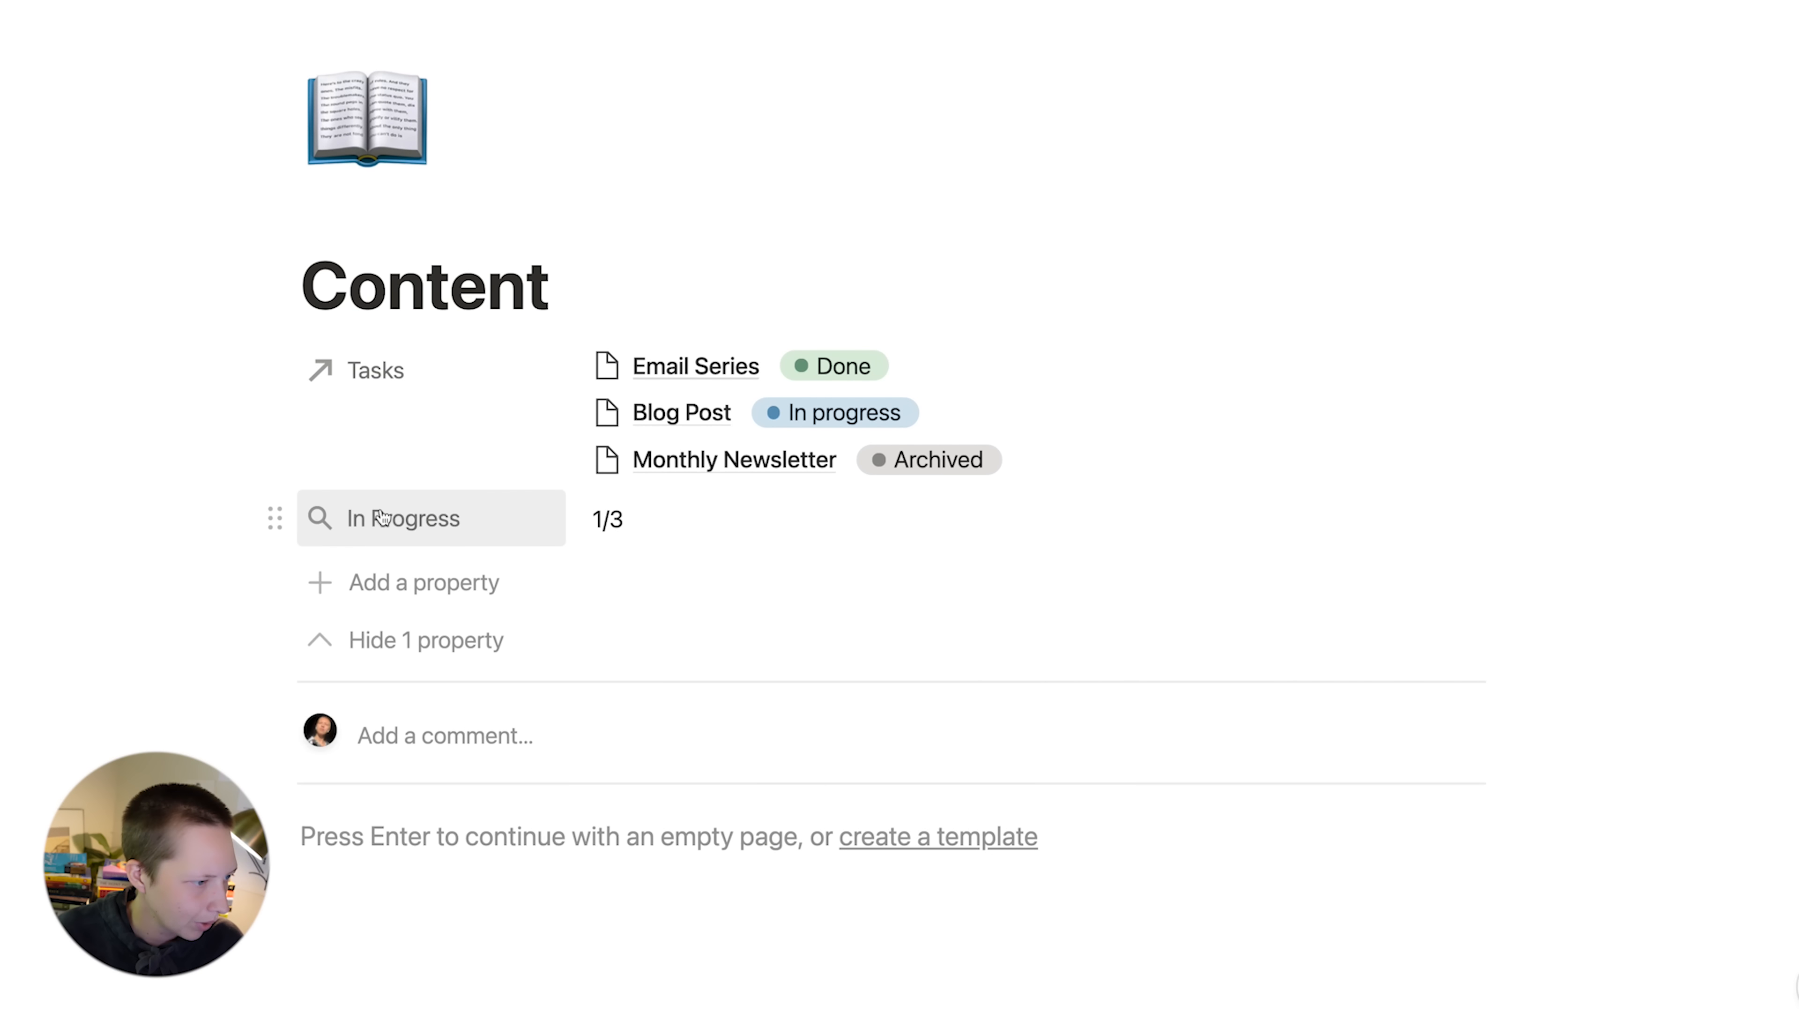
- Duplicate the In Progress rollup and rename the copy To Do
click(442, 522)
click(478, 744)
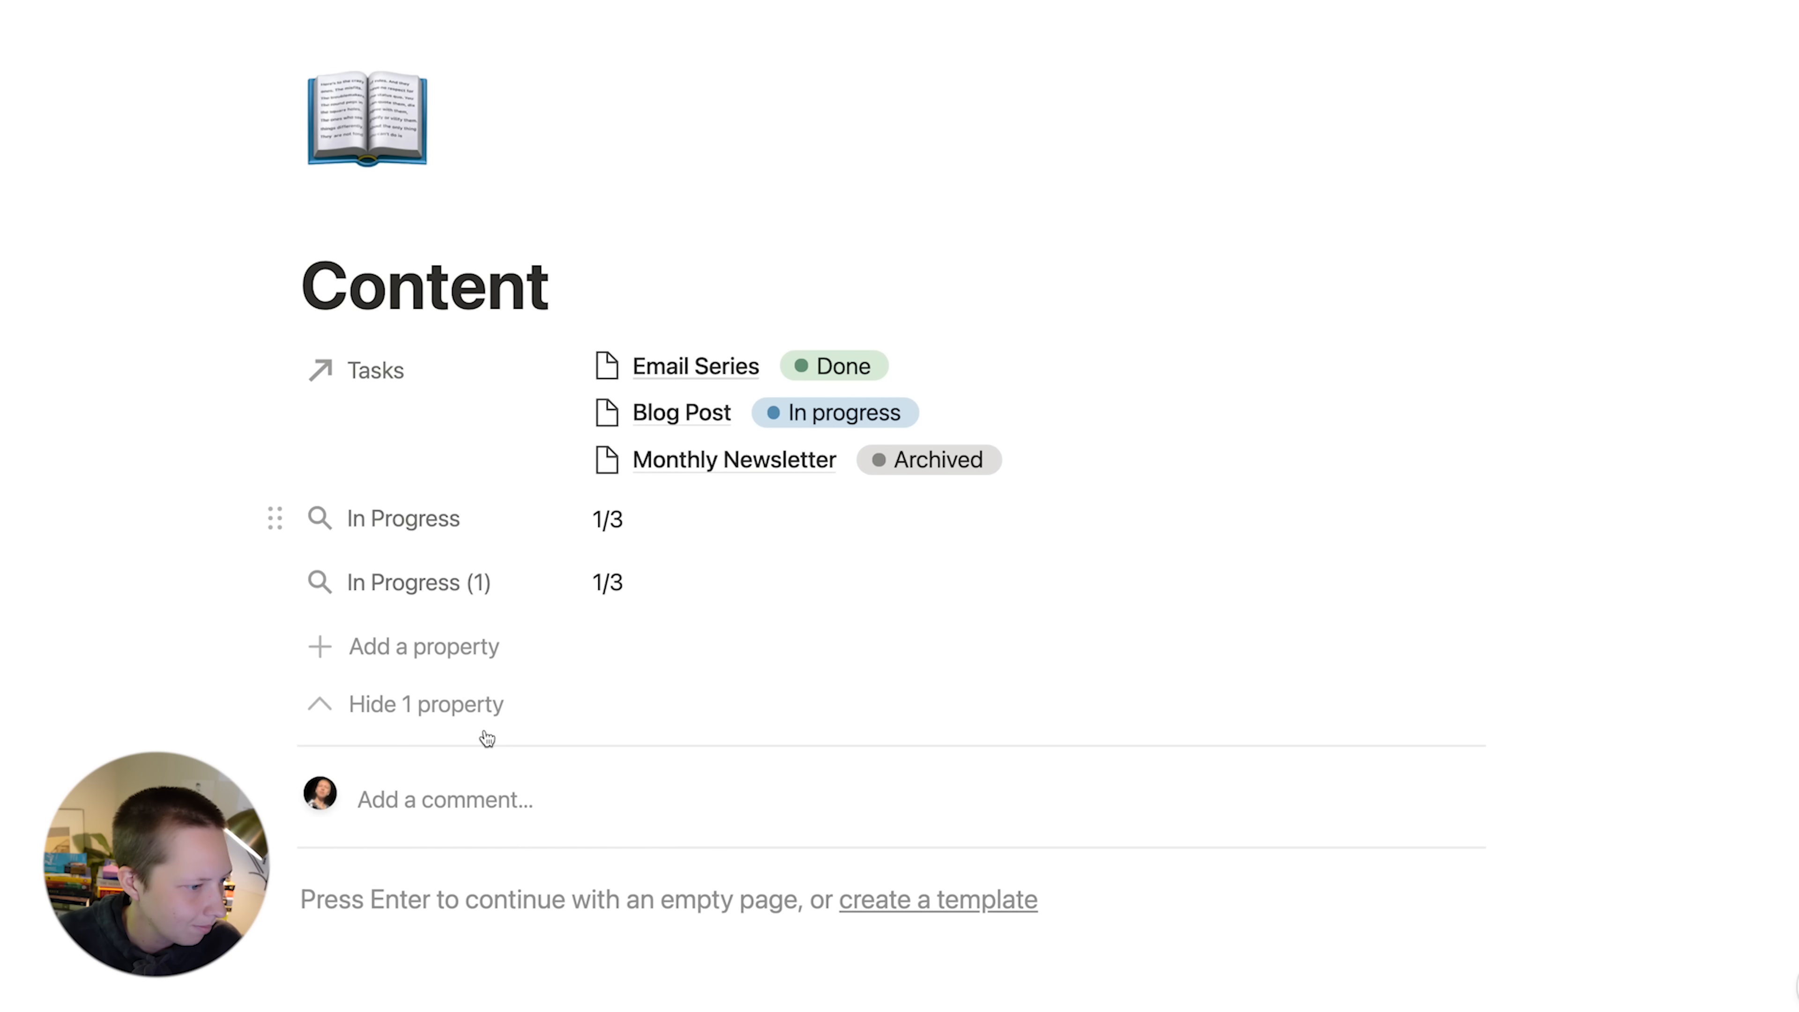
click(413, 585)
click(382, 644)
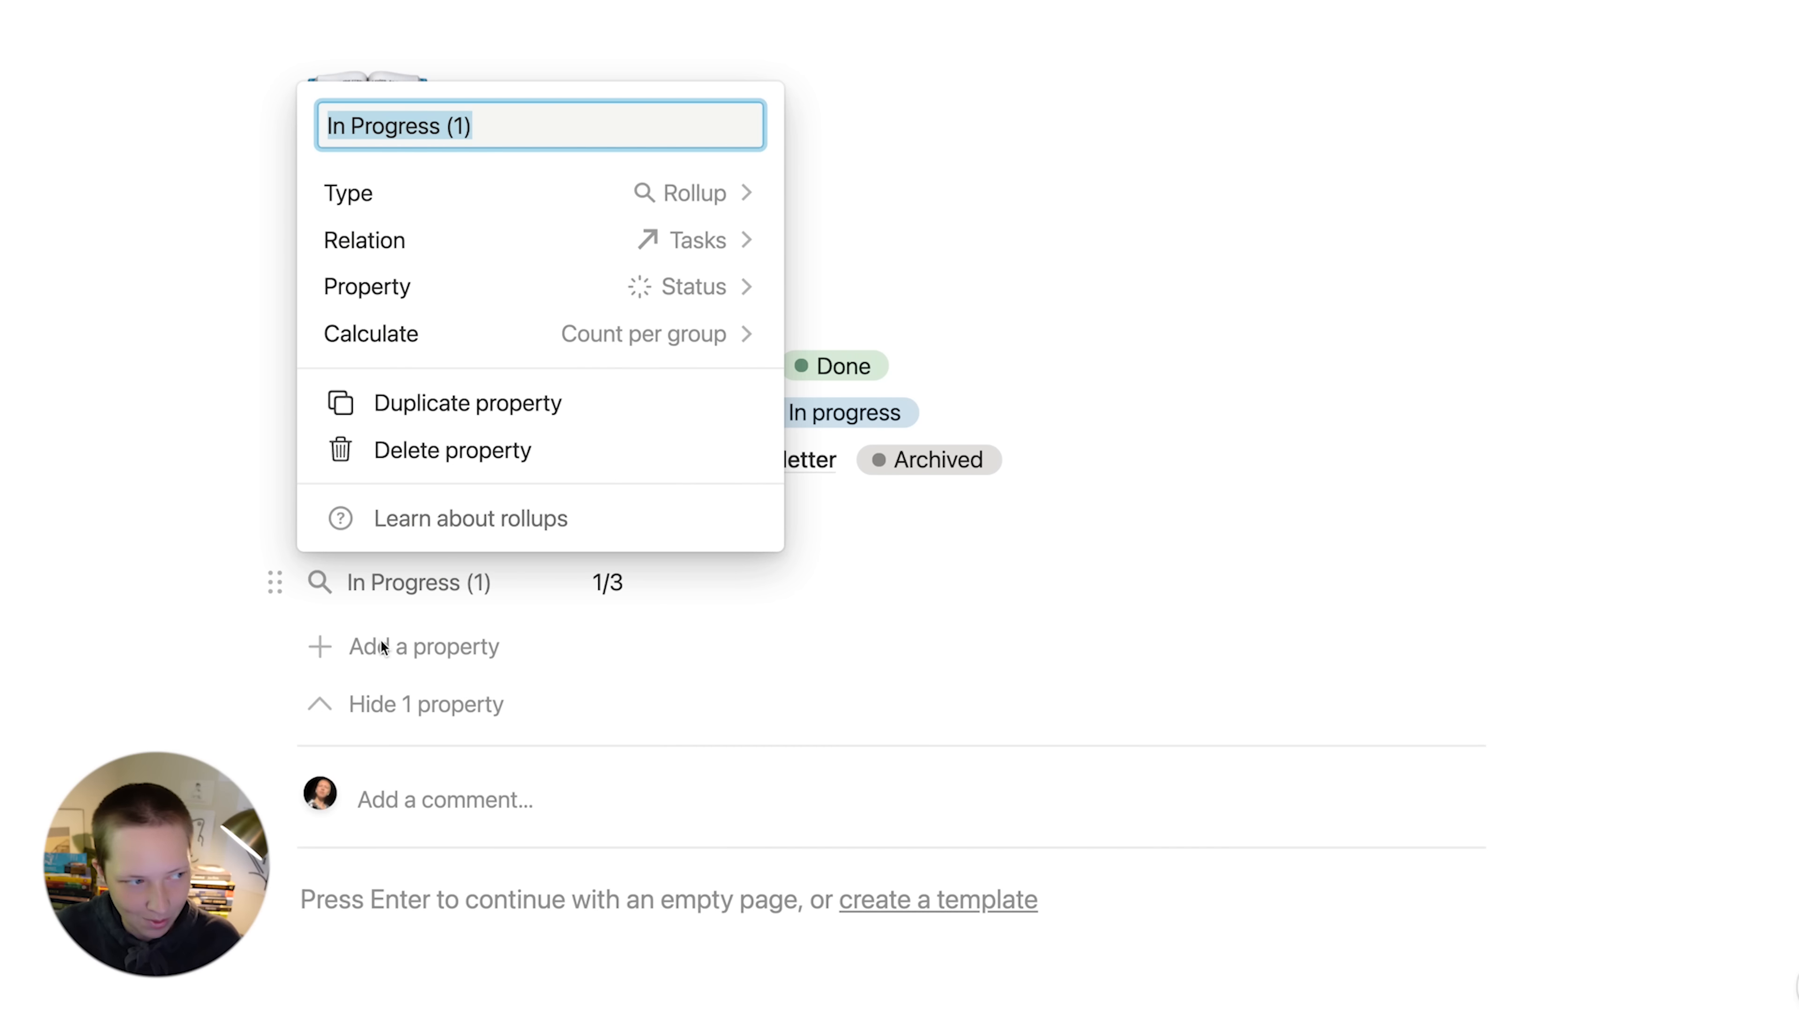
text(To Do)
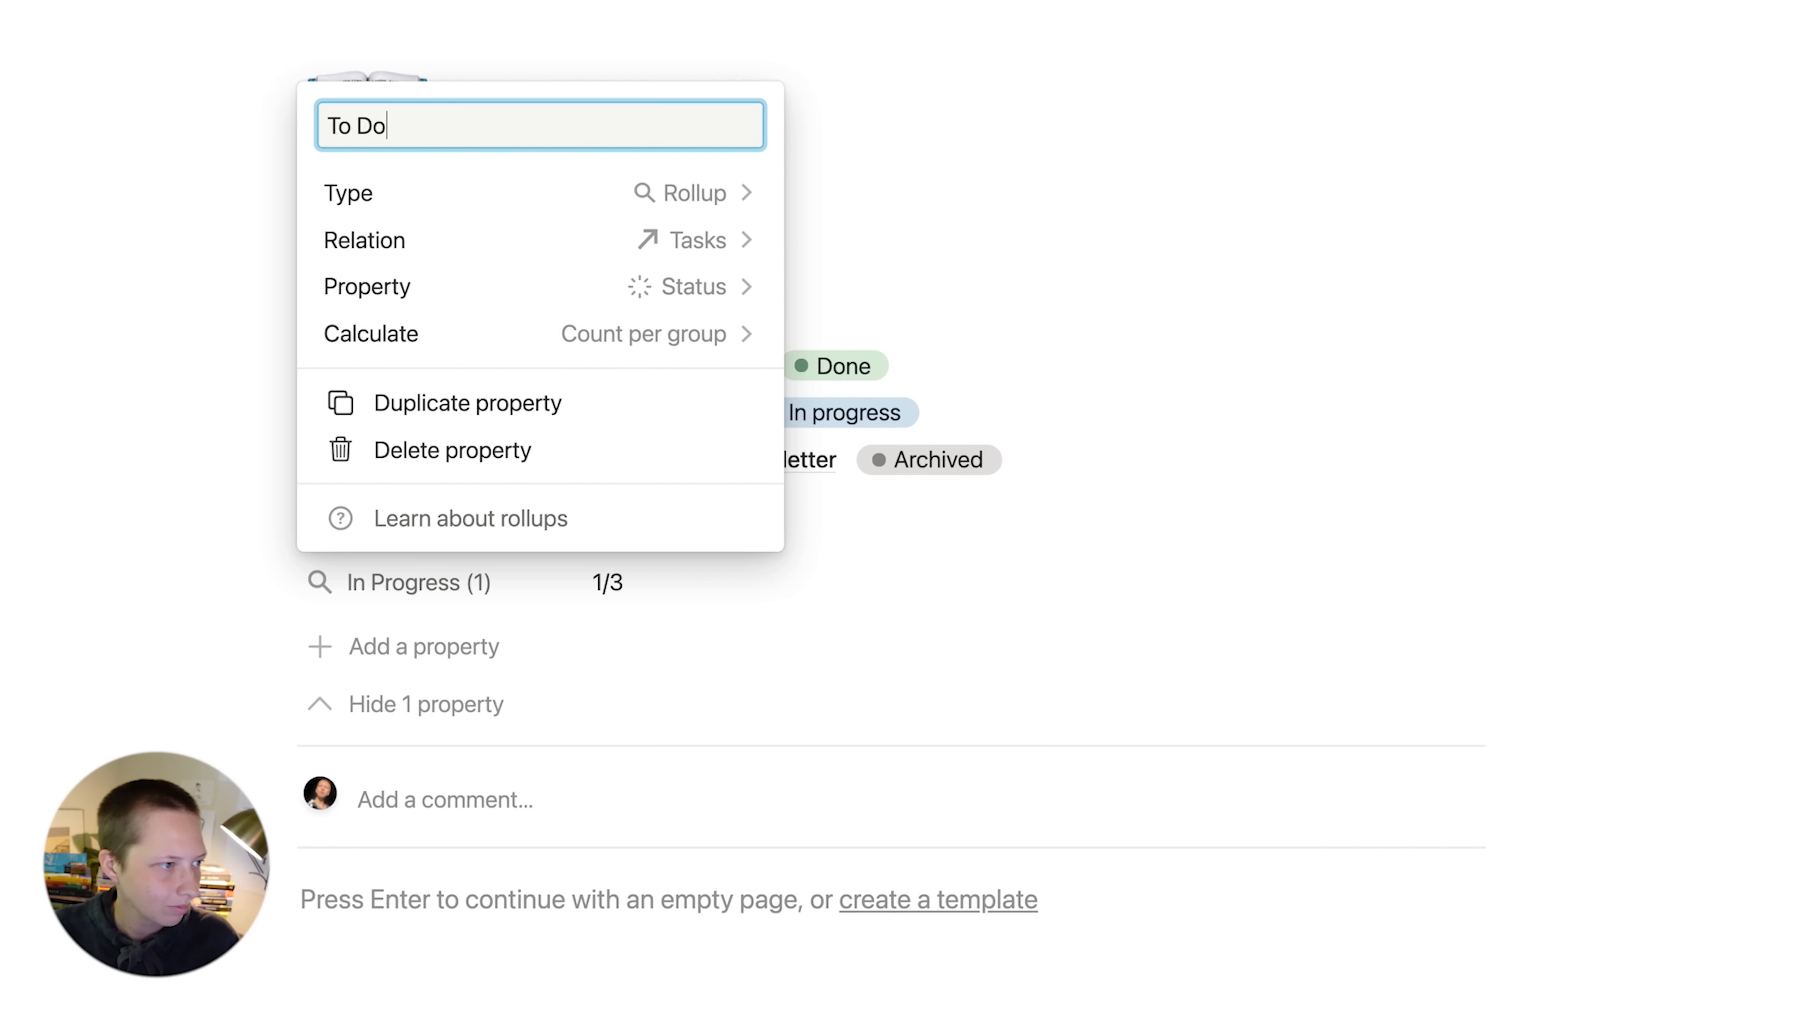
- Set the To Do rollup to calculate the count per group for the To-do status group
click(410, 334)
mouse_move(728, 488)
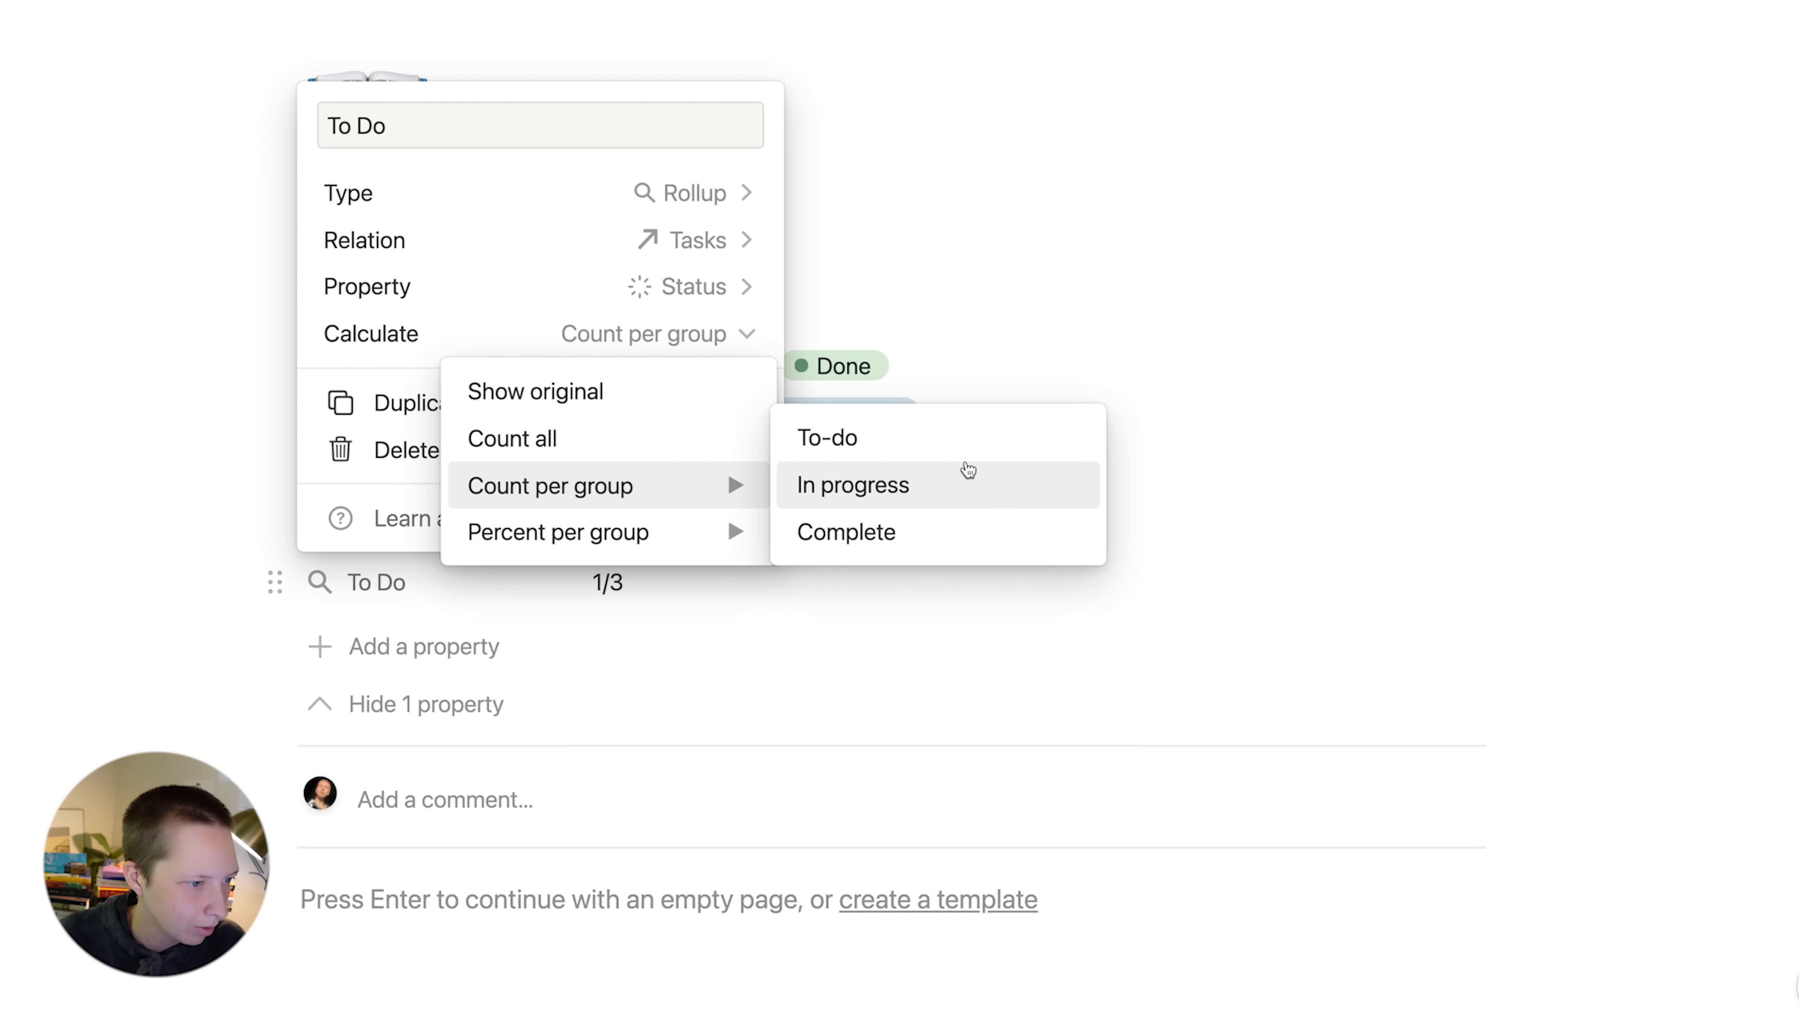
click(826, 429)
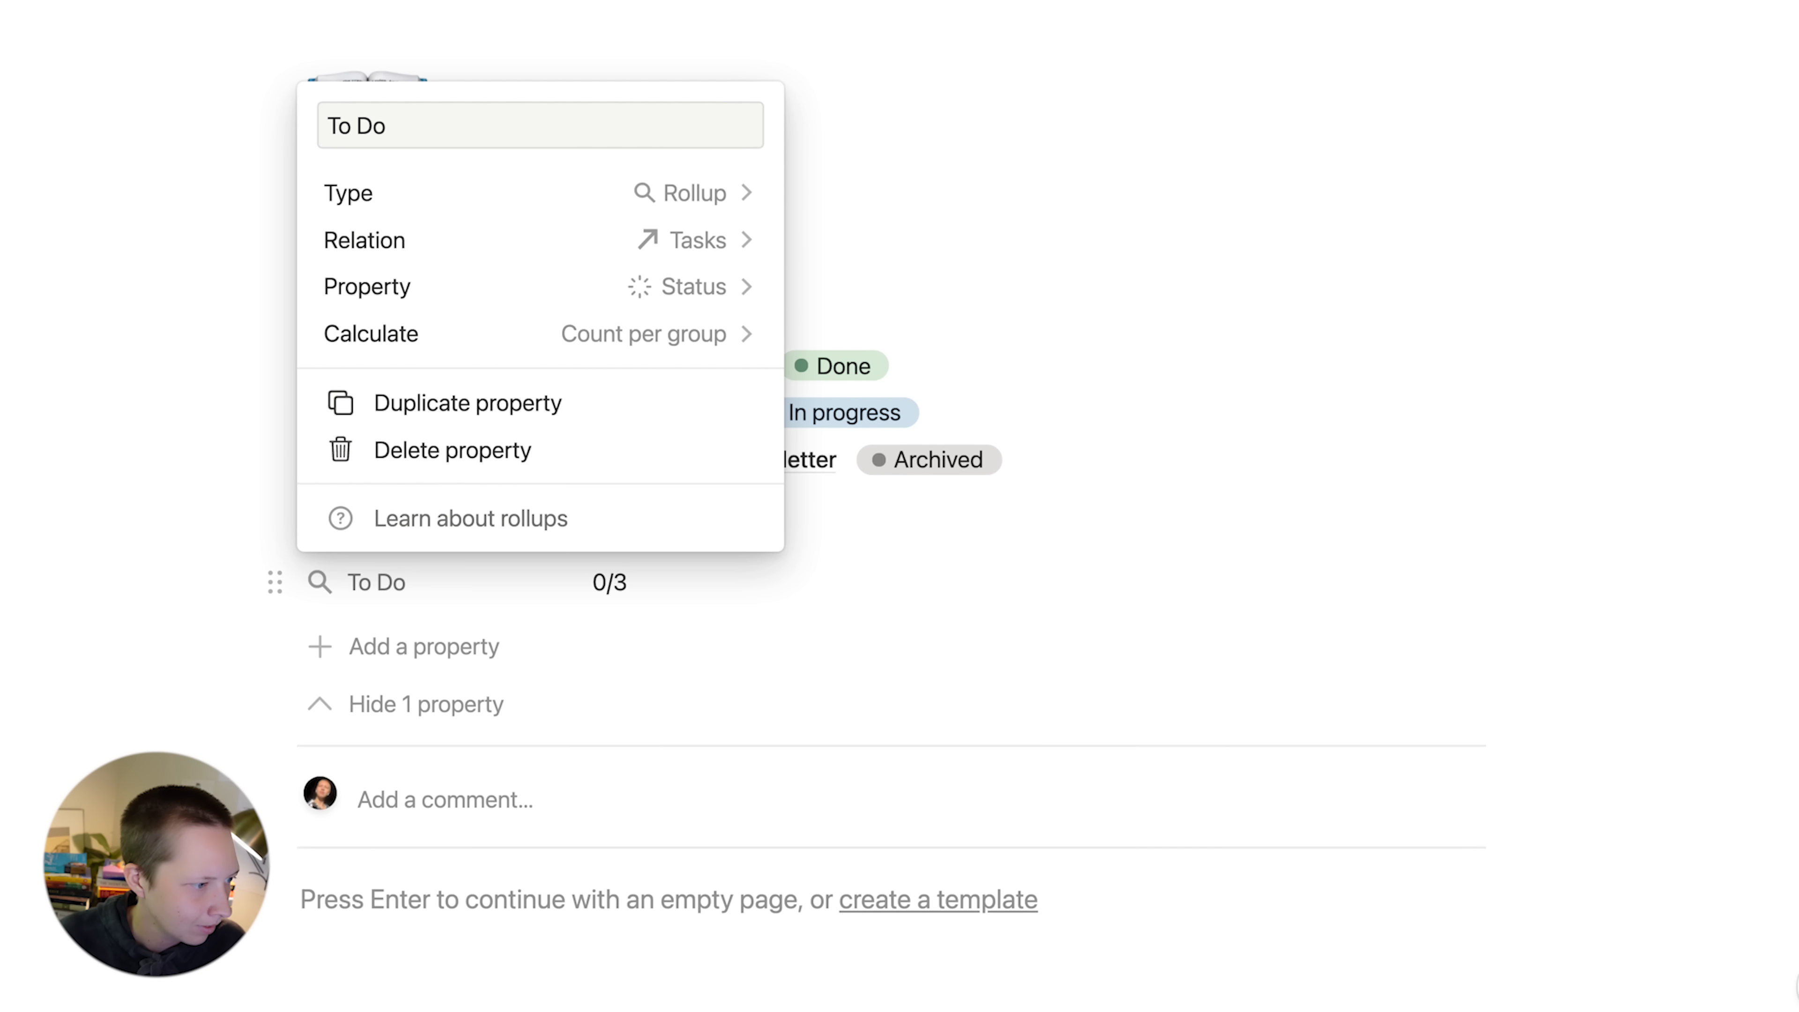
click(60, 453)
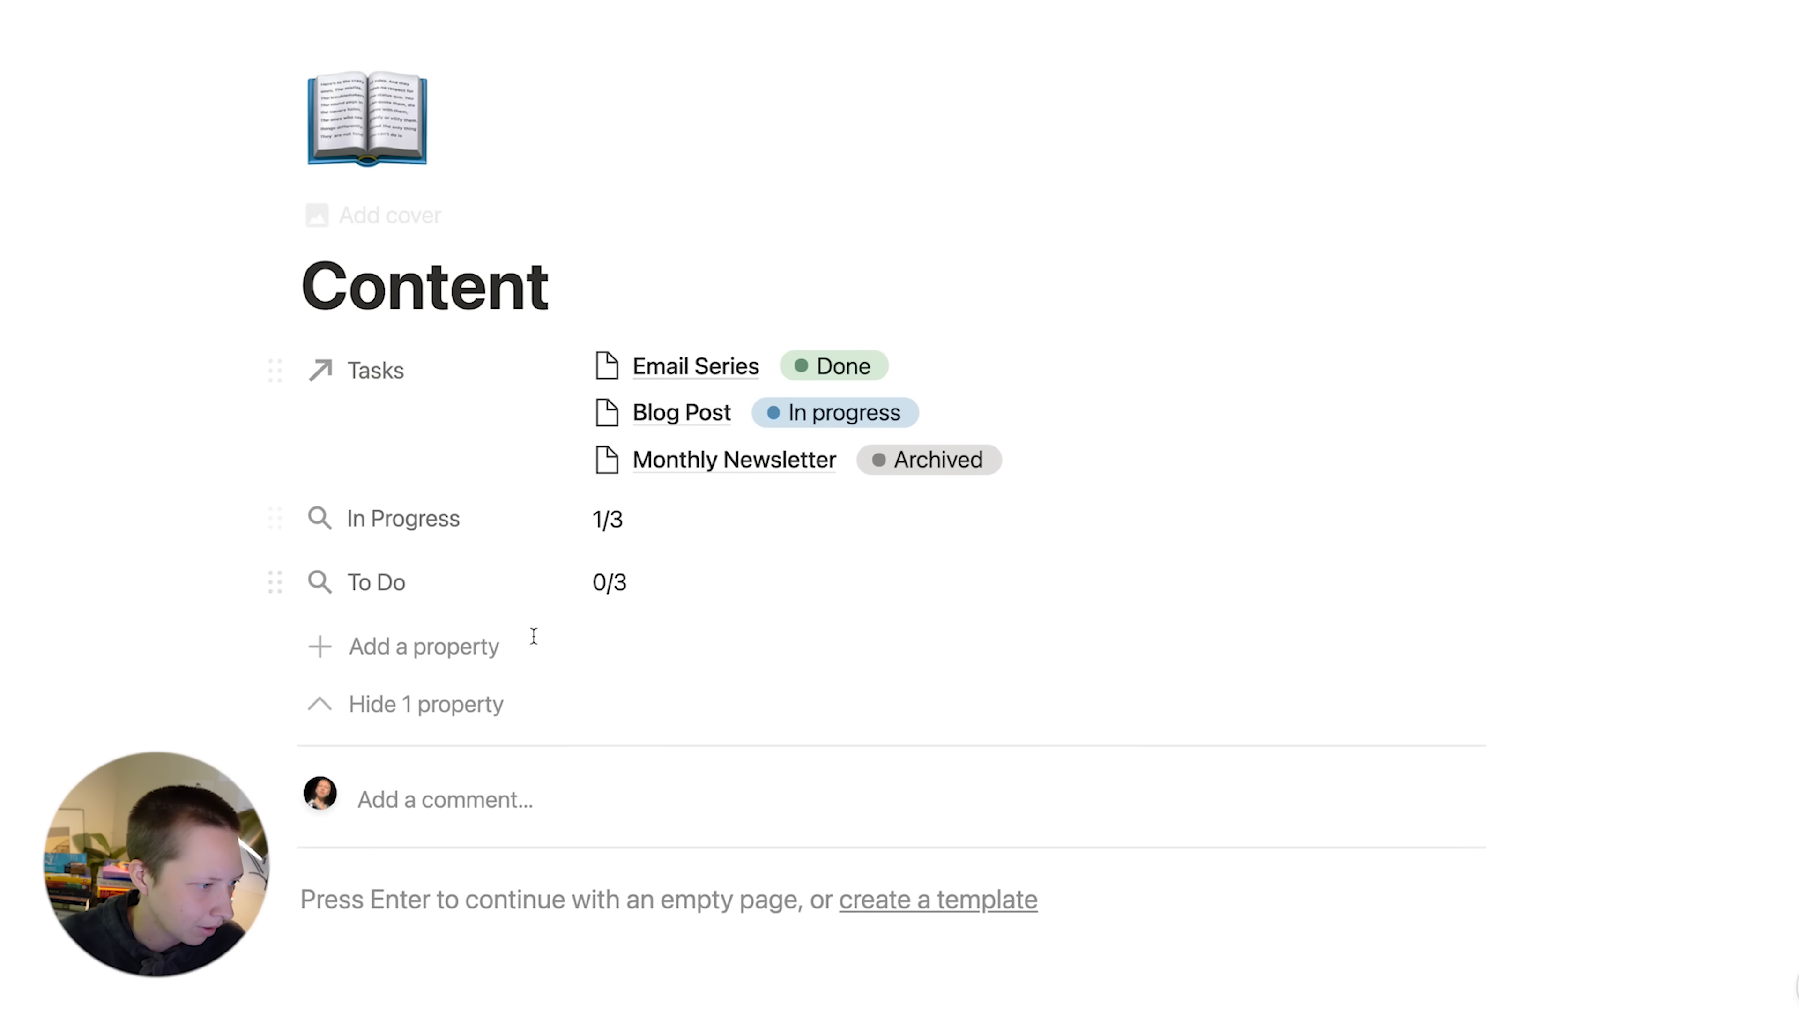
- Add a rollup property named Completed to the Content page
scroll(390, 442, down, 3)
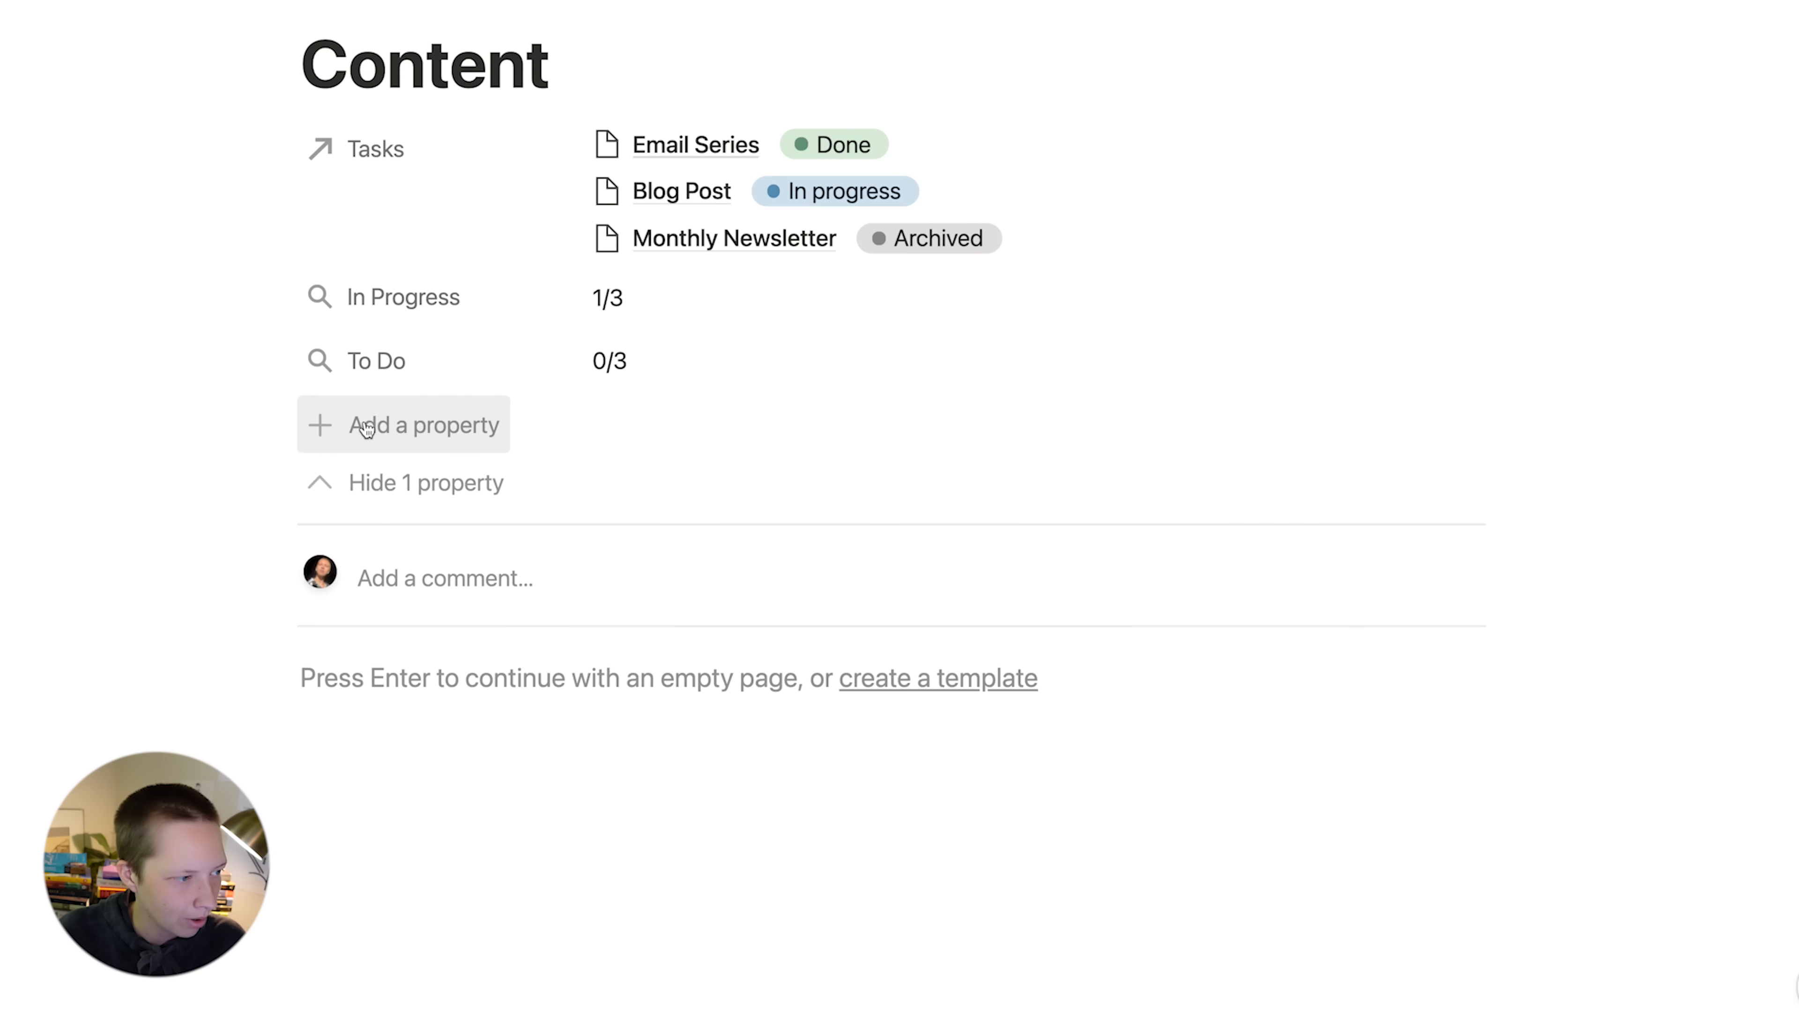
click(367, 428)
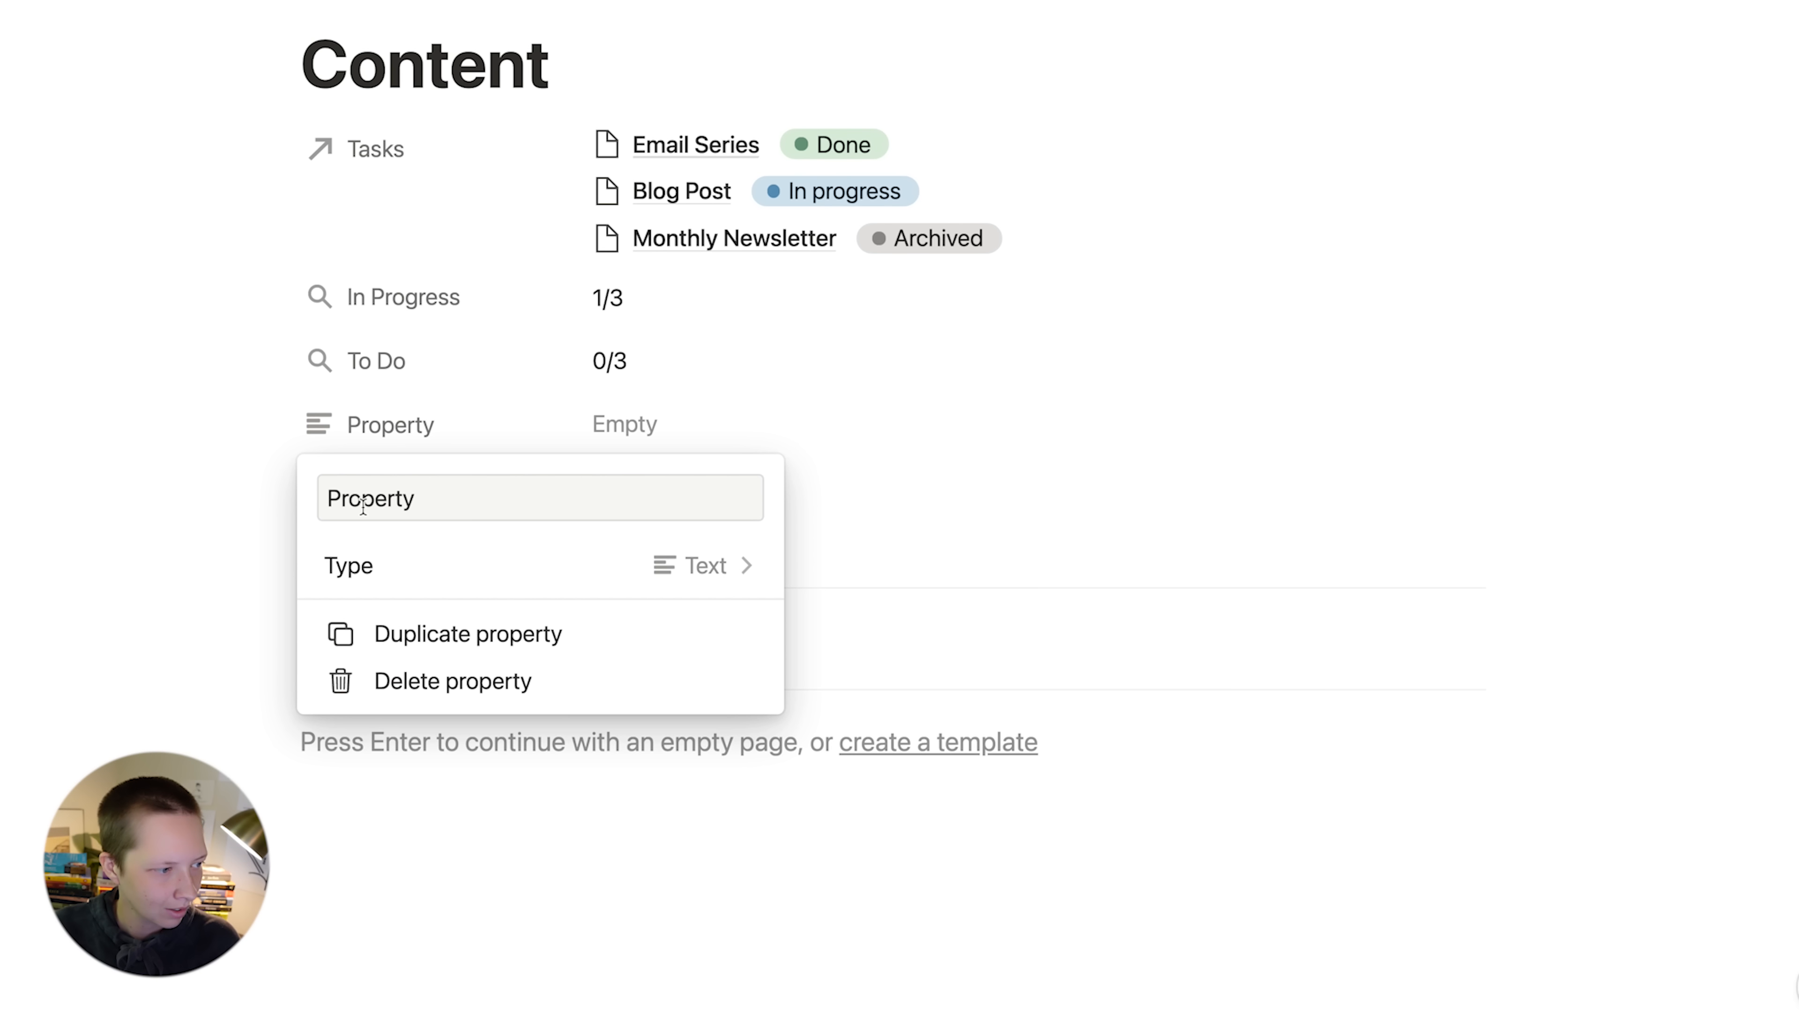
text(Completed)
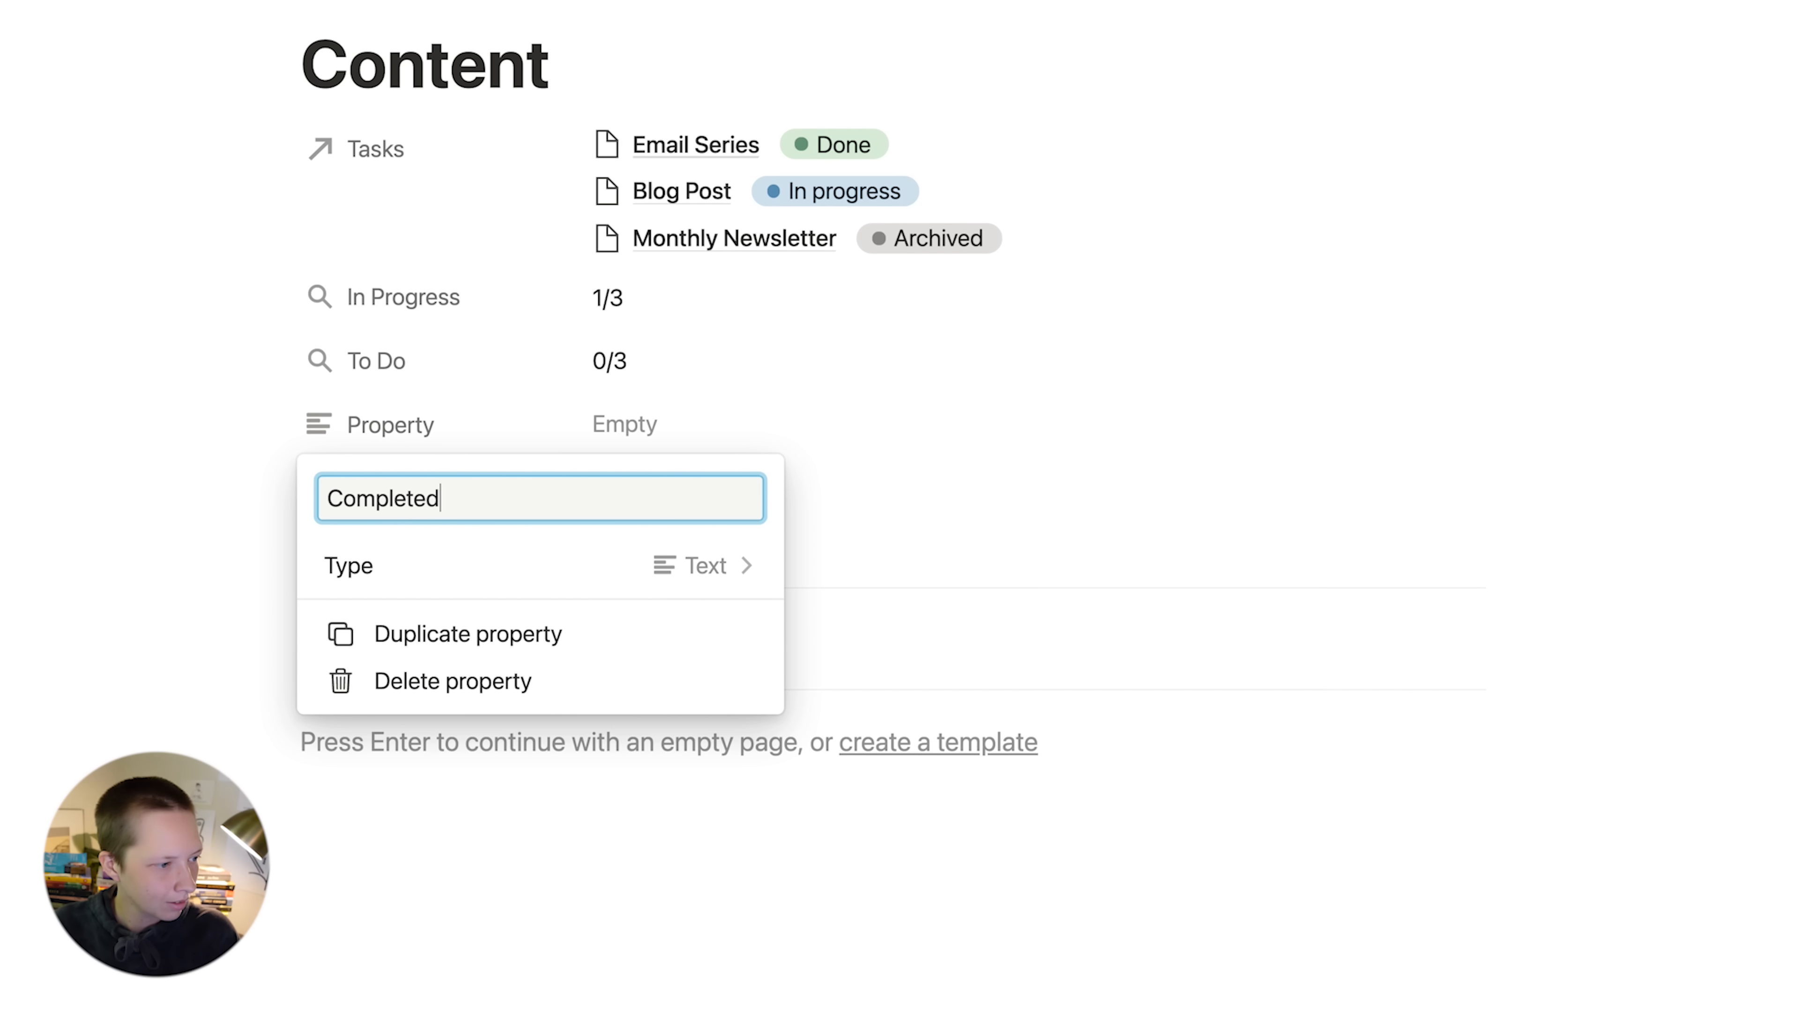
click(446, 590)
scroll(454, 634, down, 3)
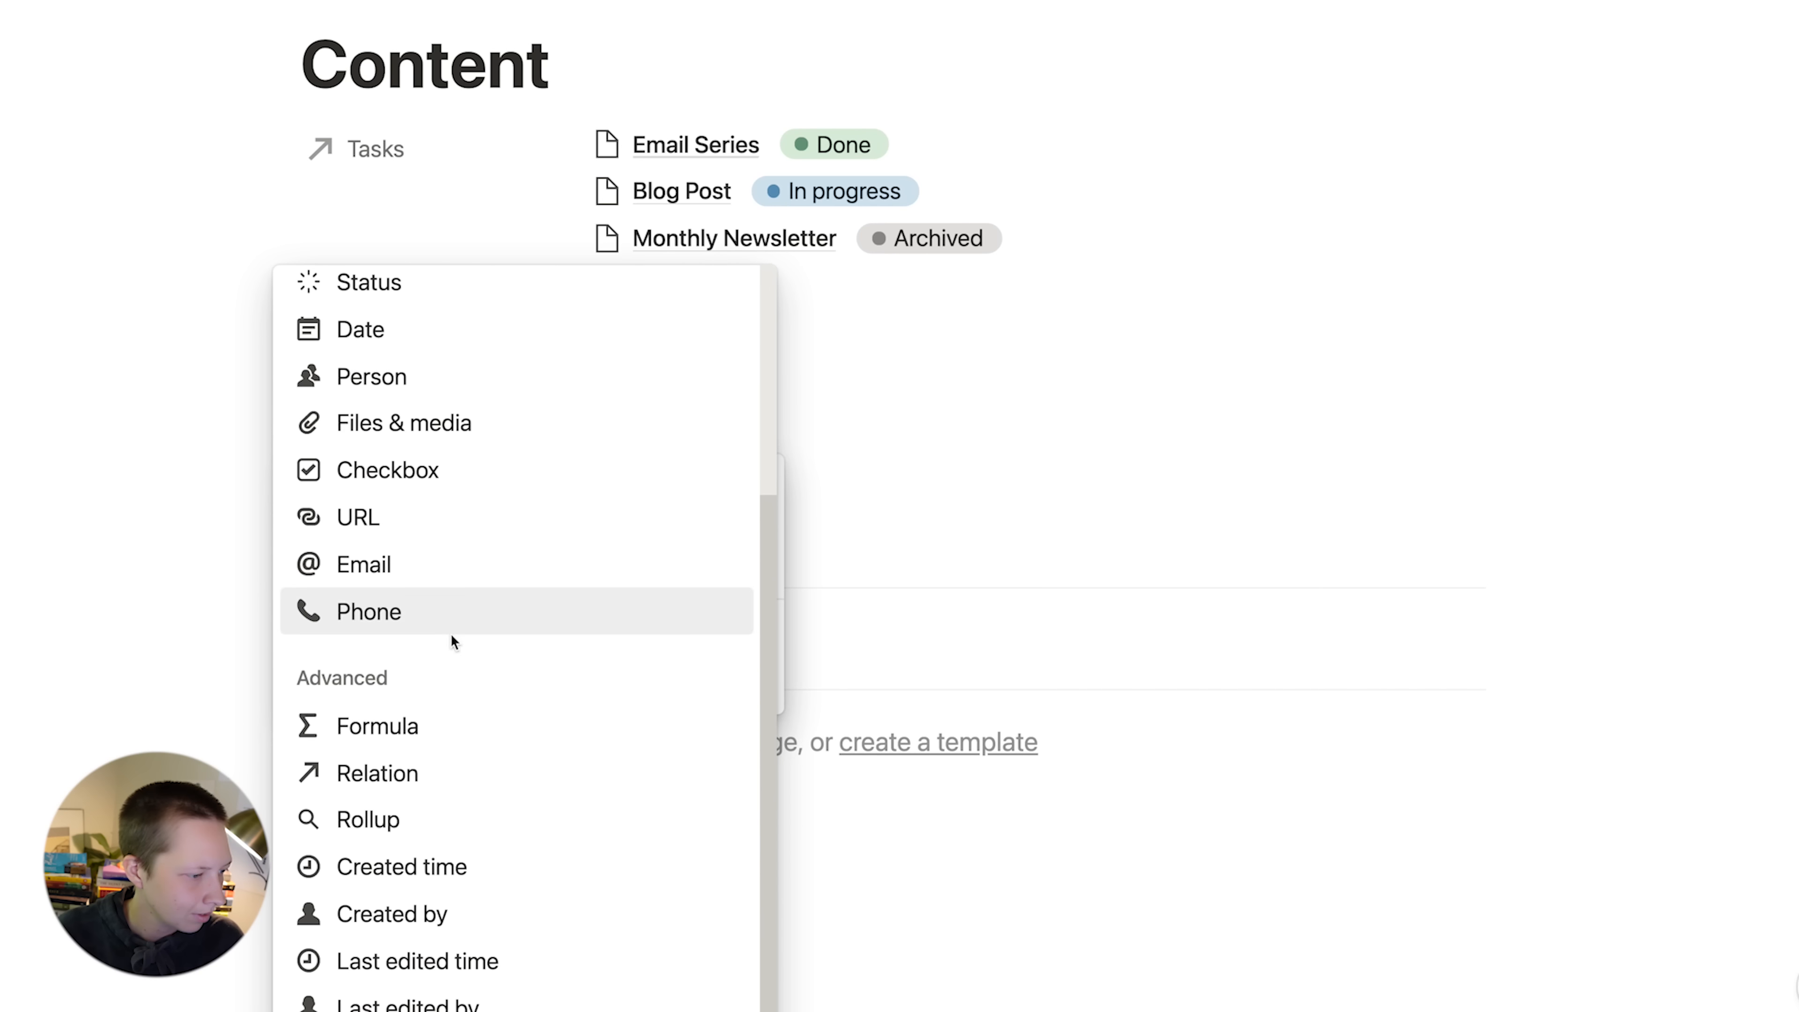
click(368, 820)
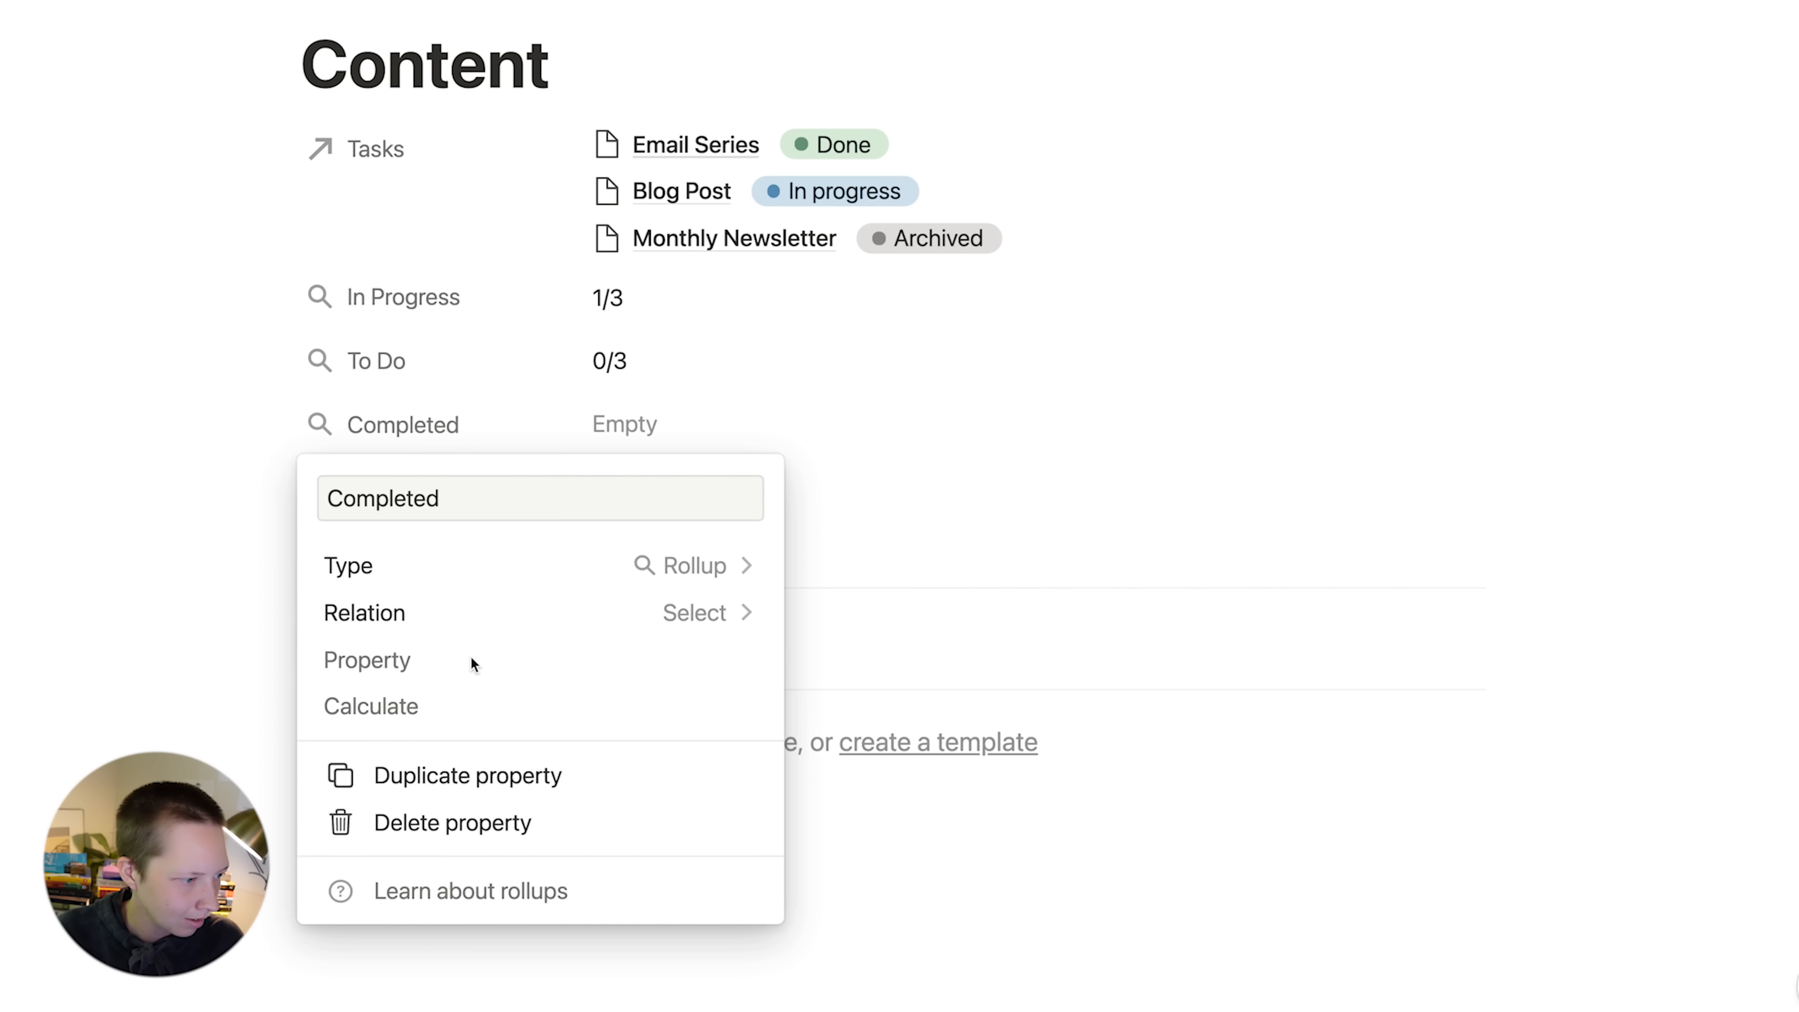
- Have the Completed rollup draw on the Status property of the Tasks relation
click(428, 623)
click(354, 745)
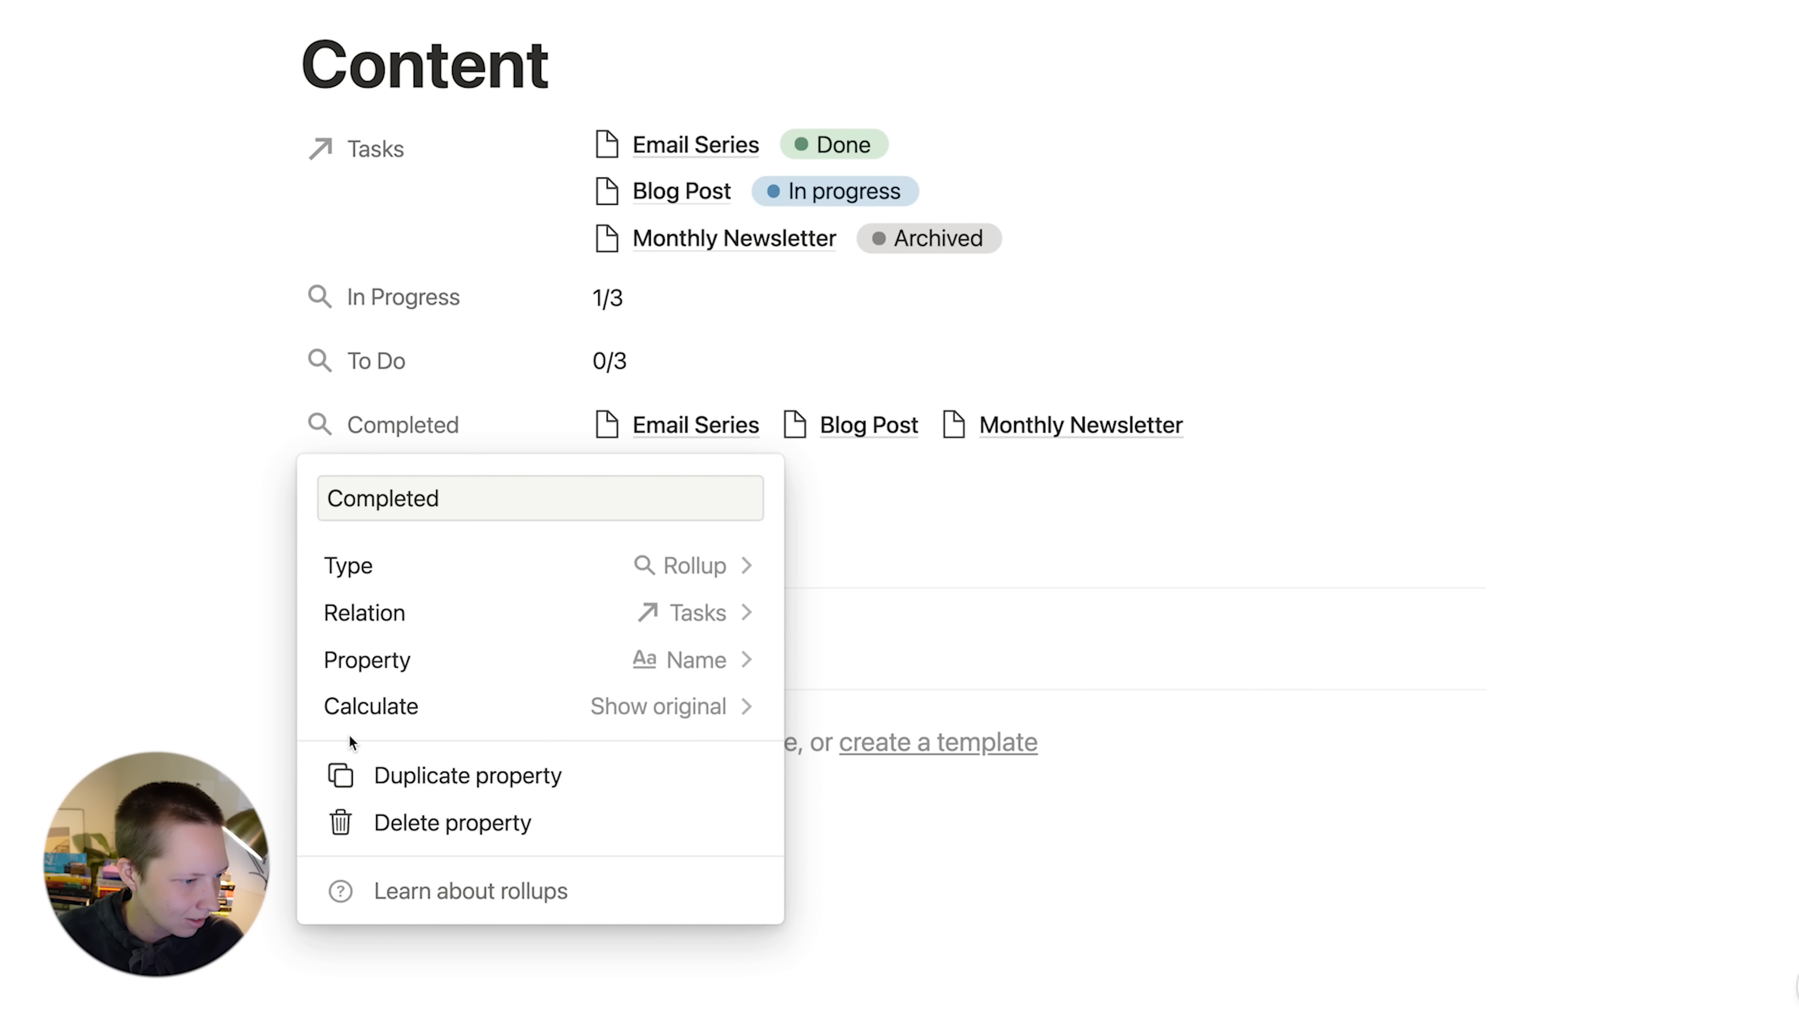
click(430, 649)
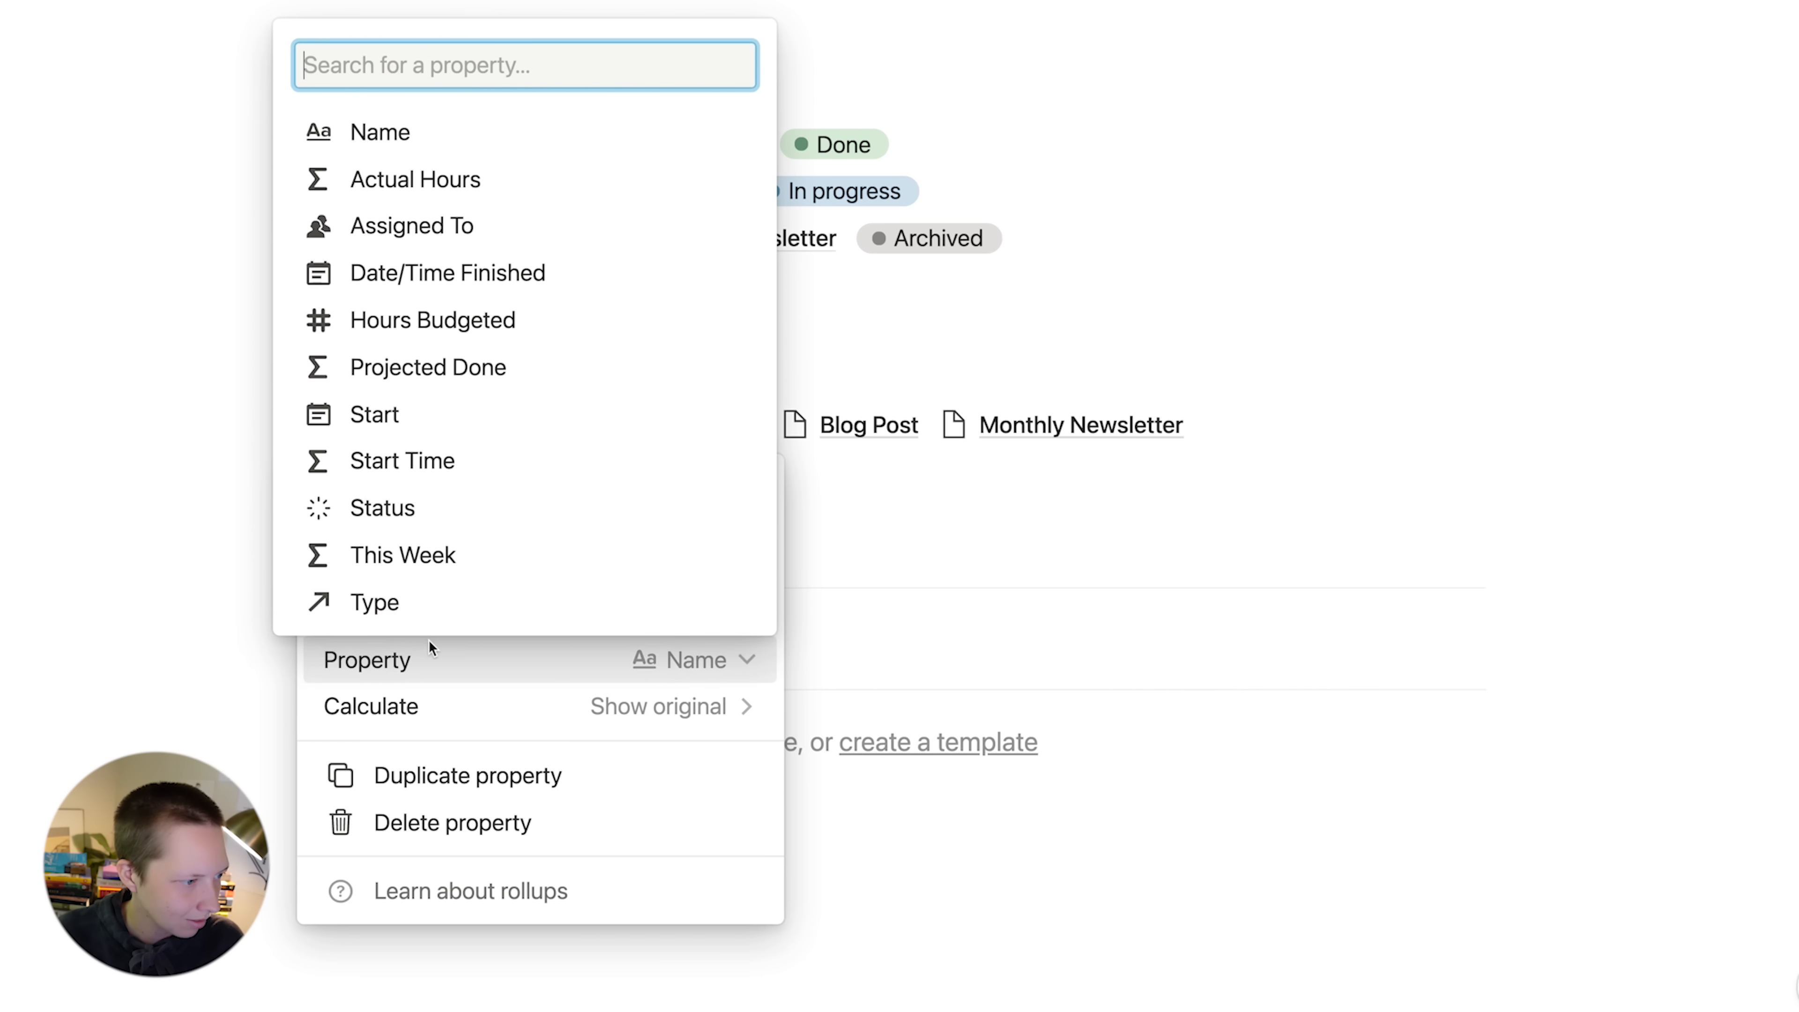
click(386, 507)
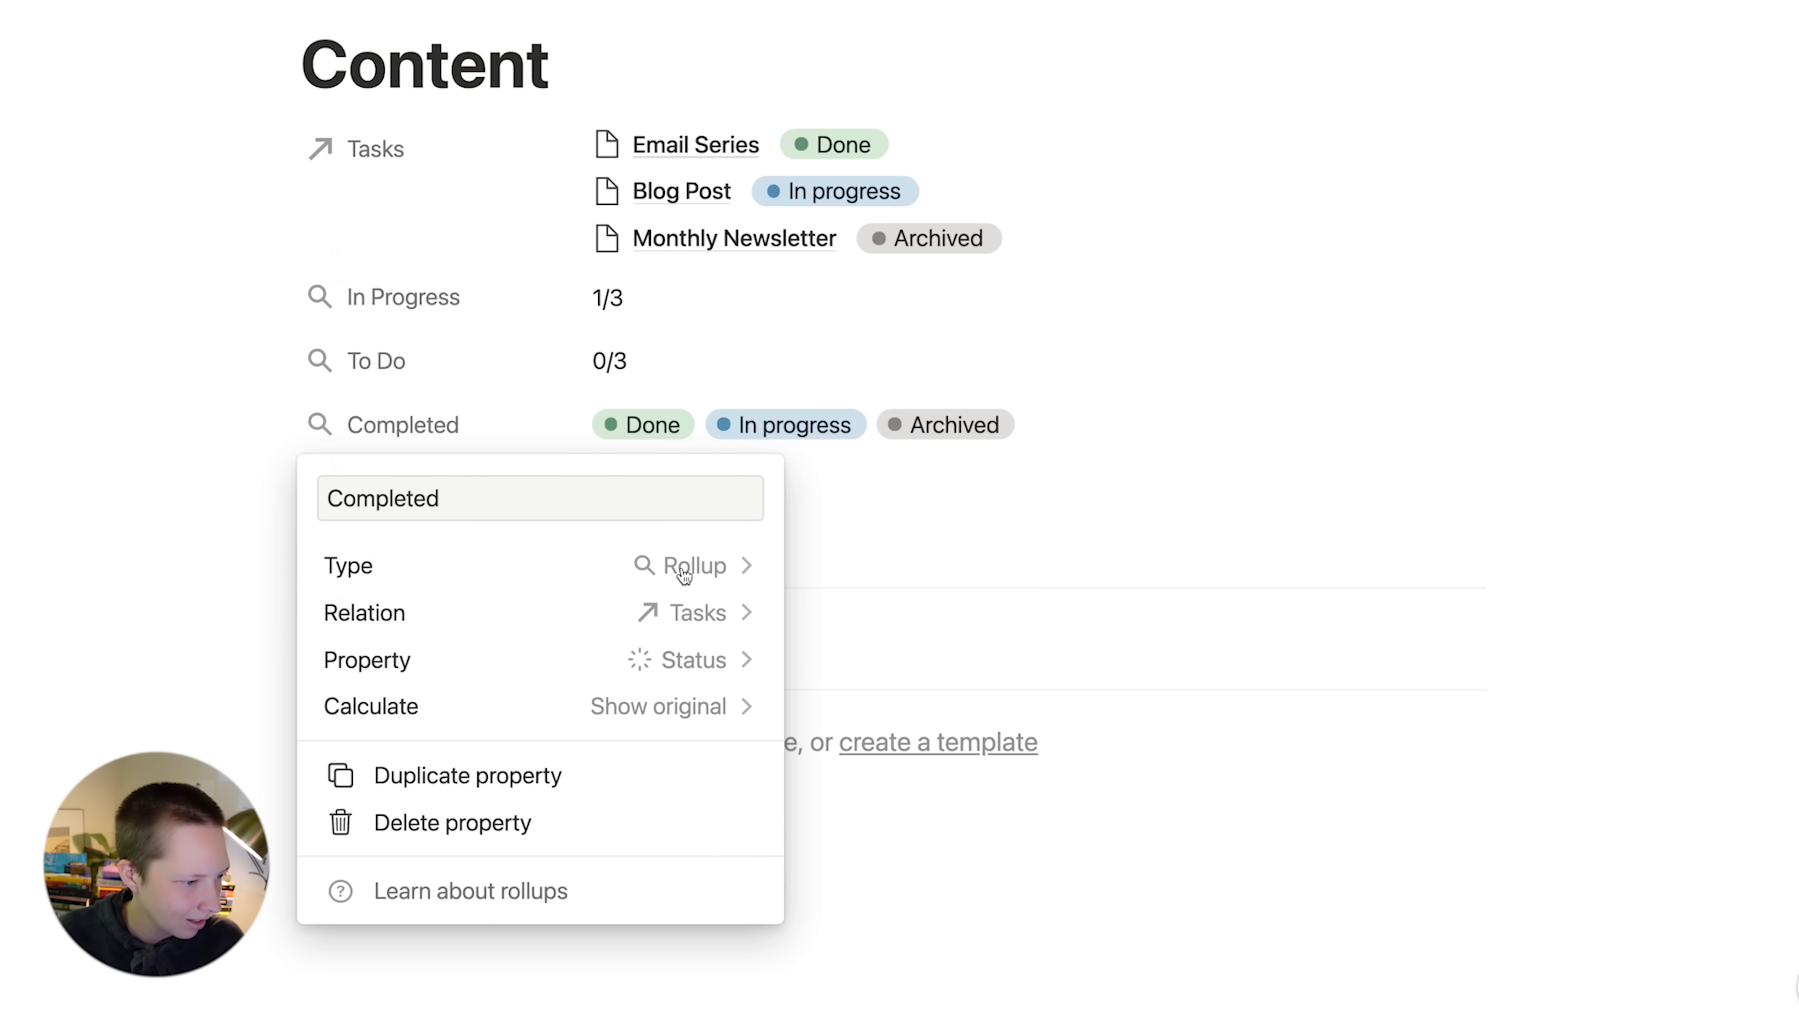
- Set the Completed rollup to calculate the percent per group for the Complete status group
click(600, 707)
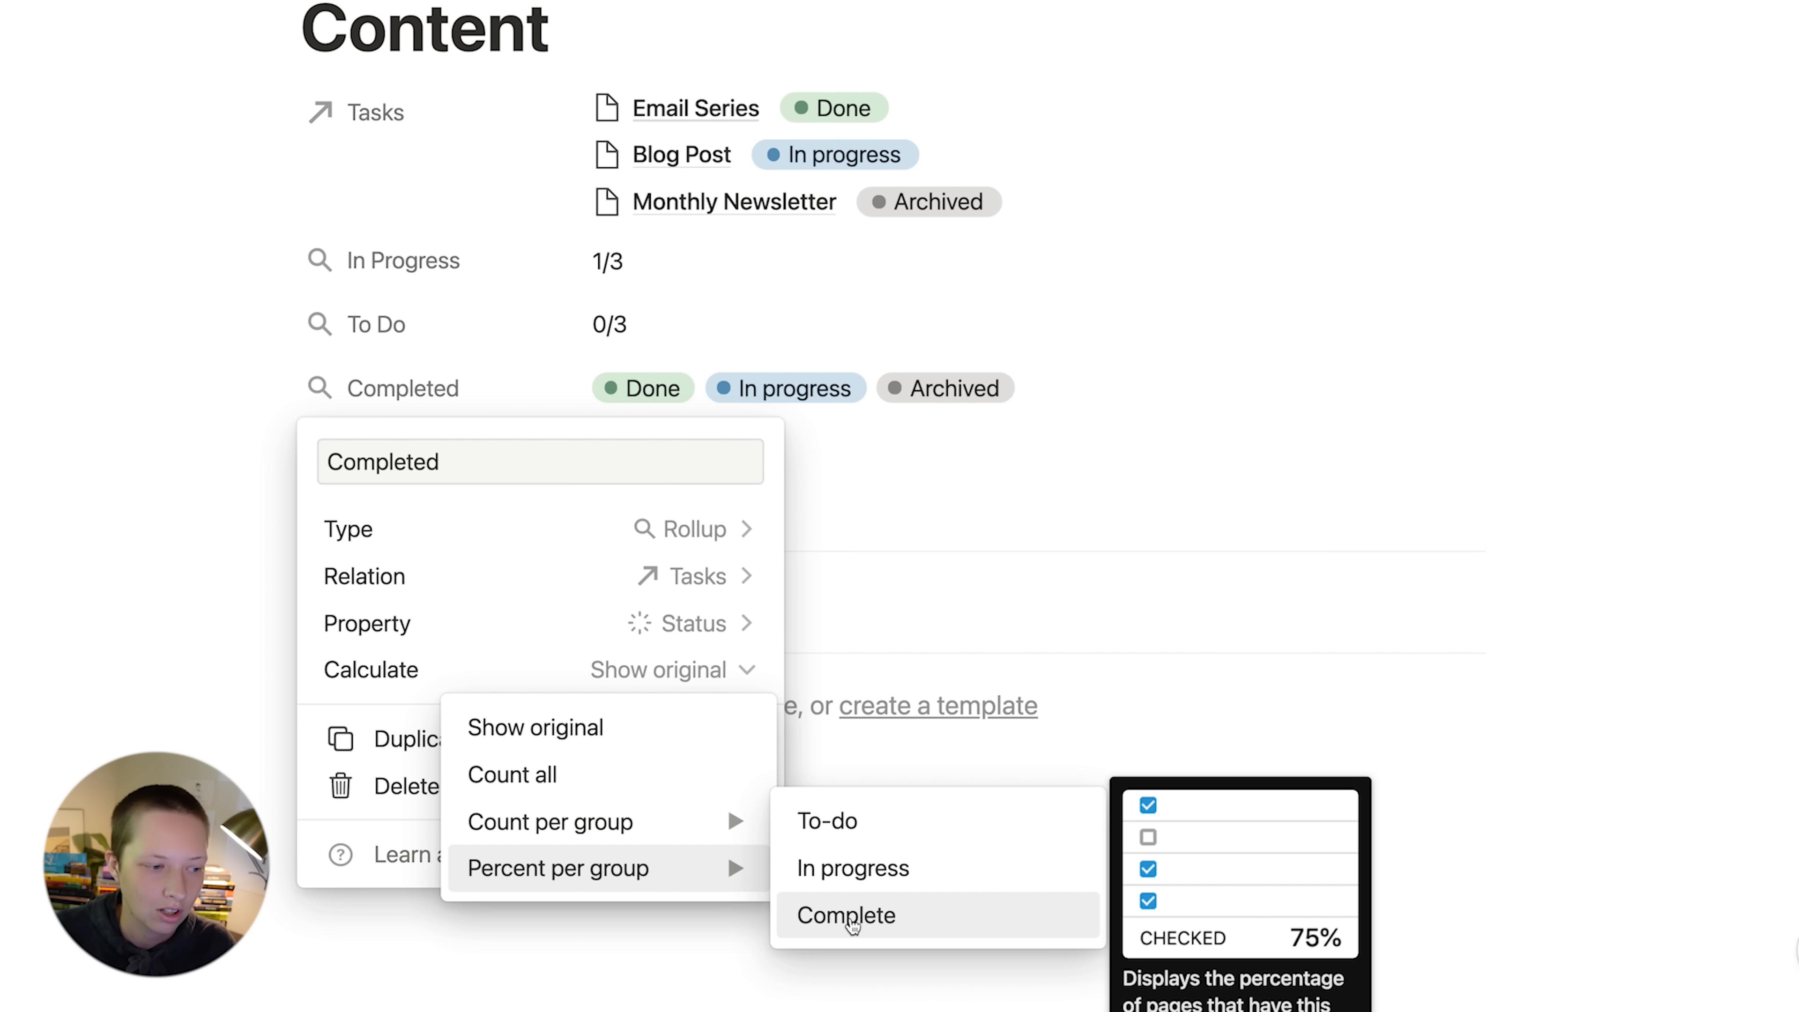
click(851, 915)
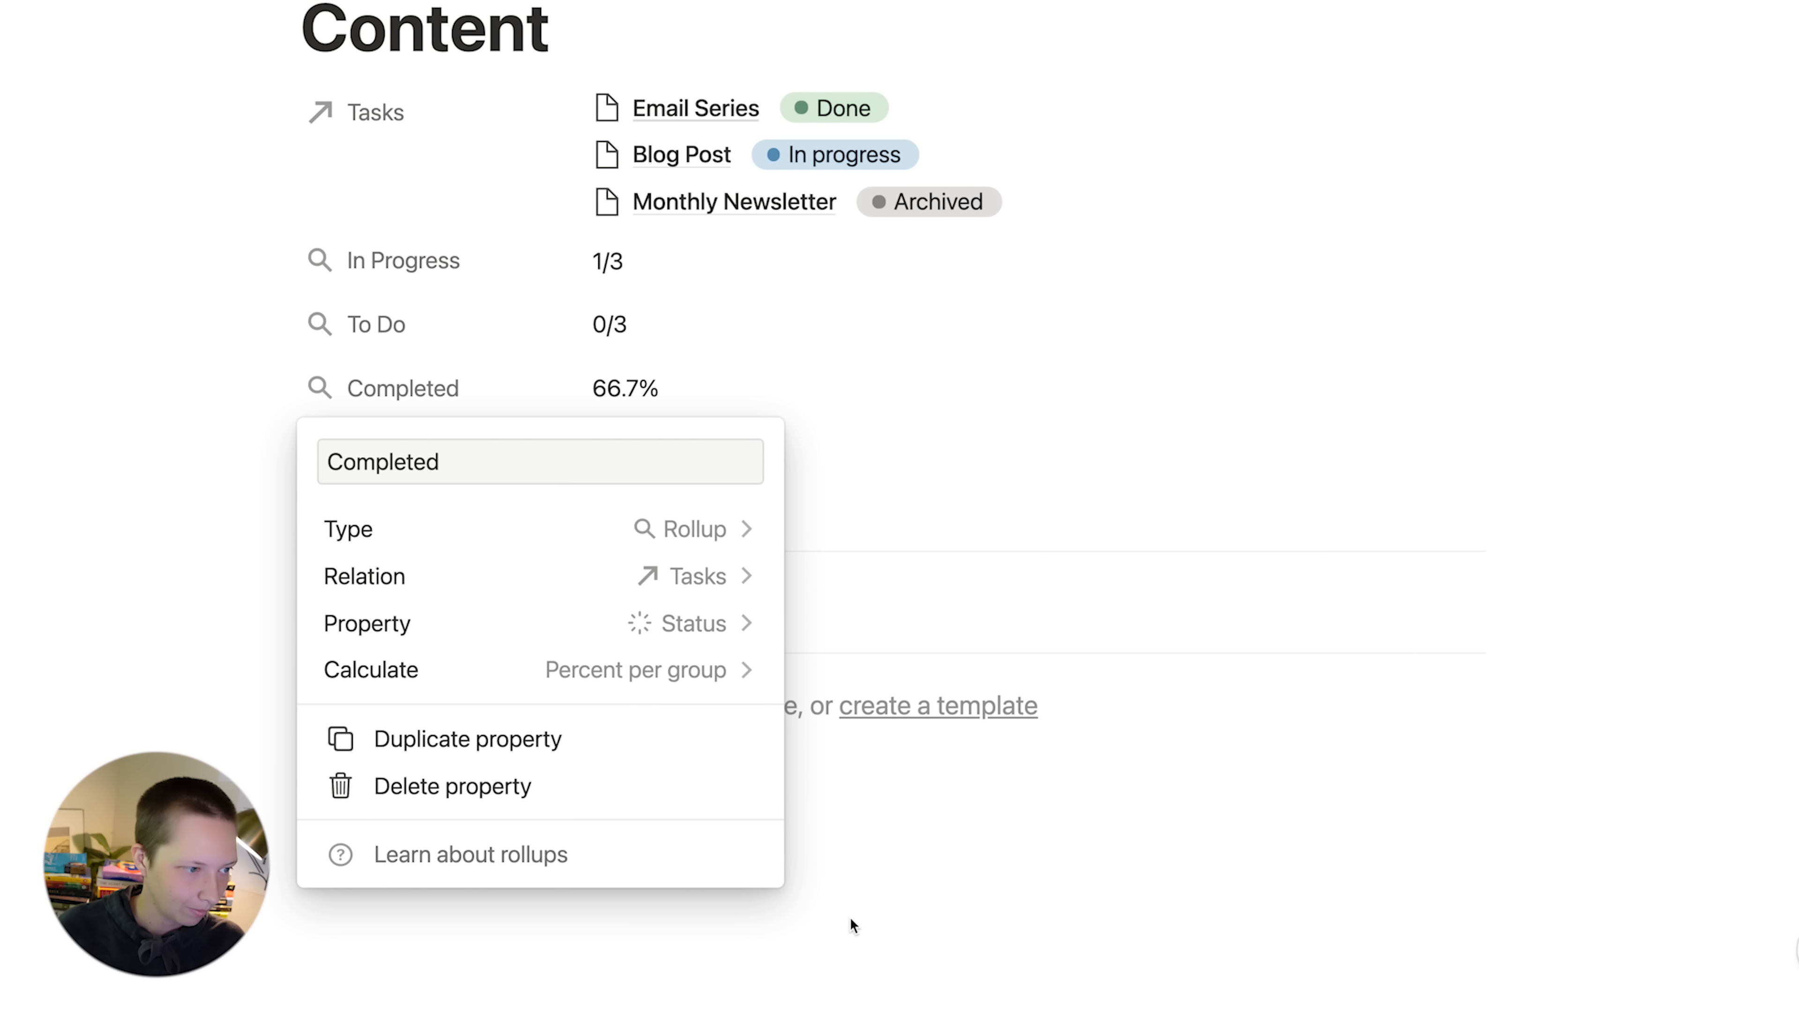
click(851, 924)
scroll(851, 941, up, 3)
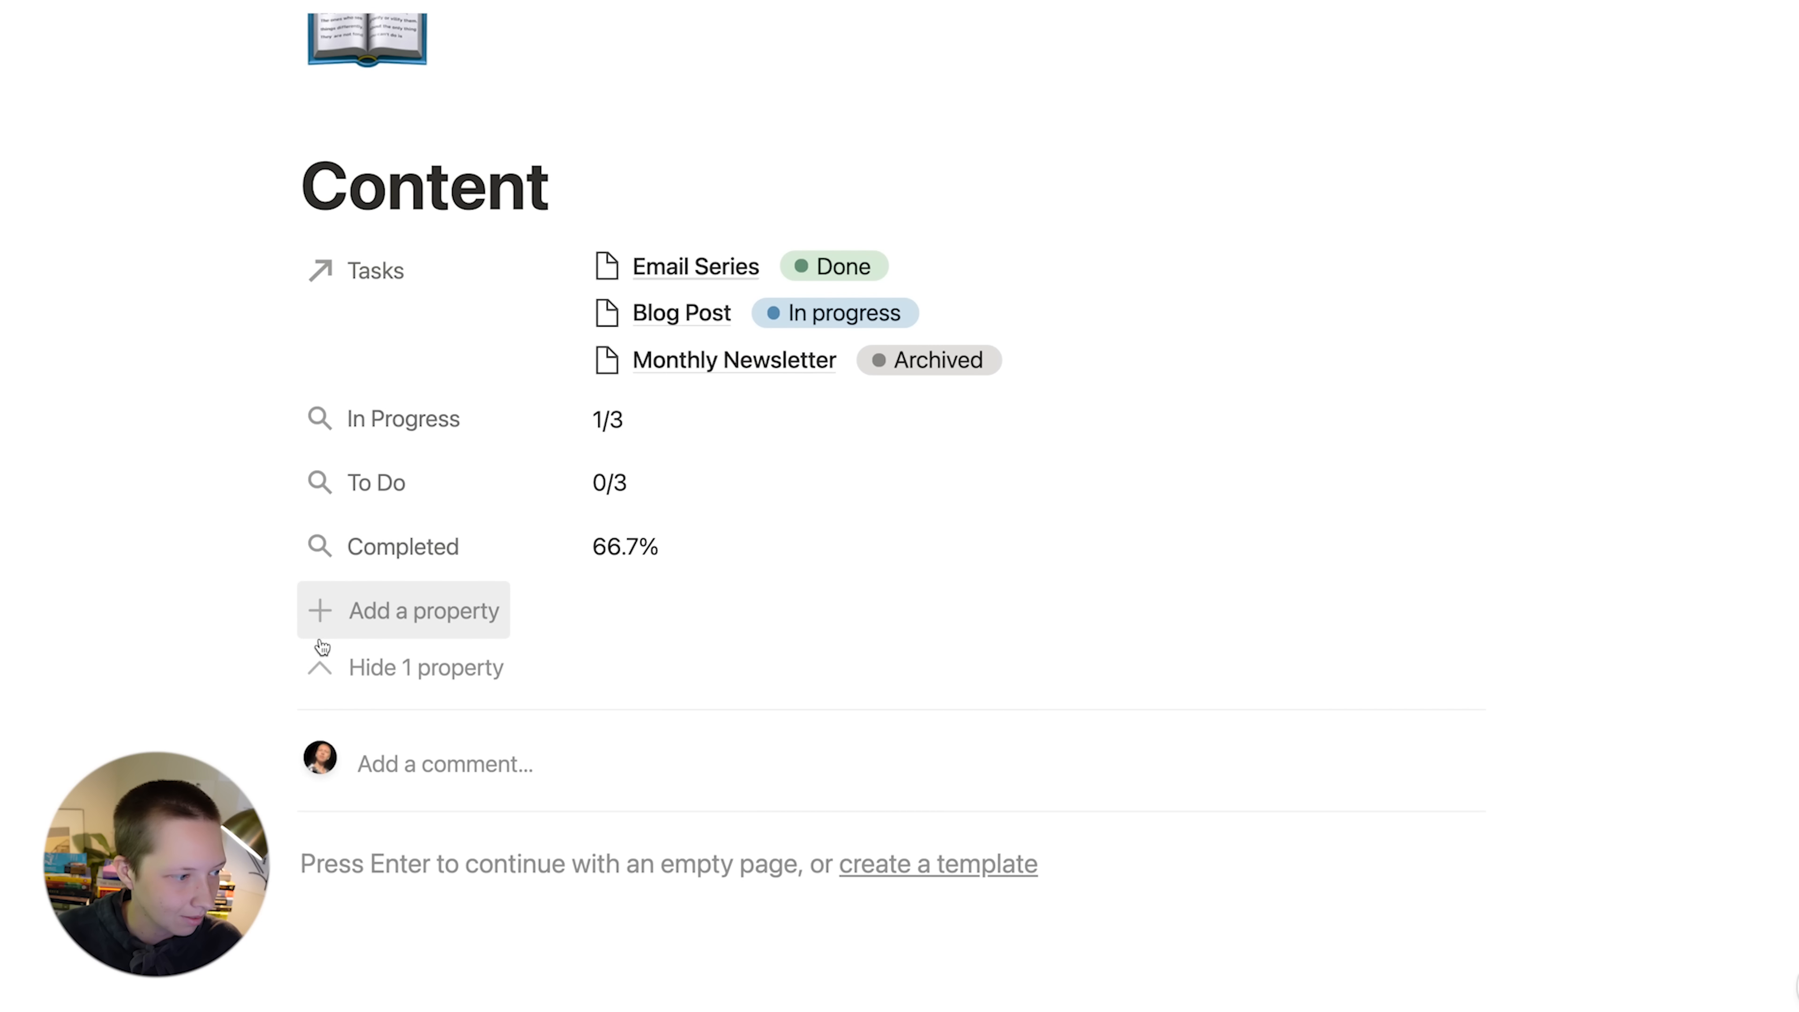
click(459, 664)
scroll(425, 588, up, 2)
click(423, 587)
scroll(426, 590, down, 2)
scroll(426, 588, down, 2)
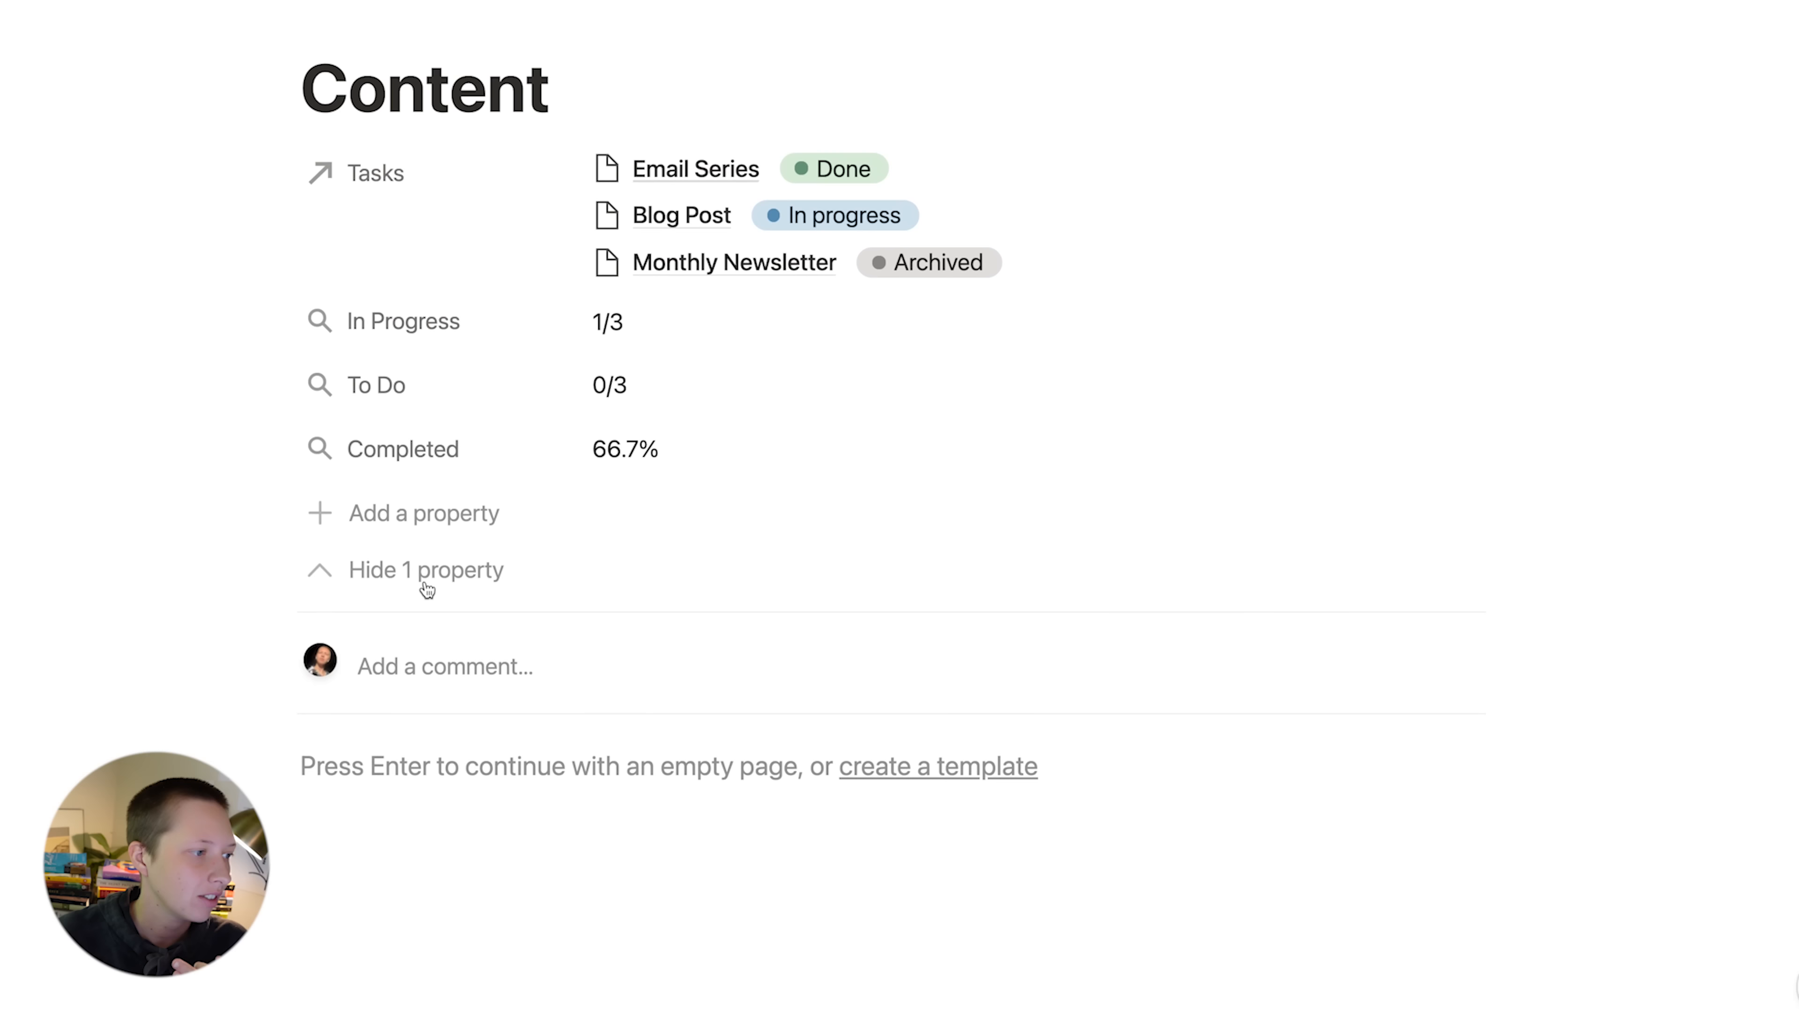
- Add a rollup property named Latest to the Content page
click(399, 510)
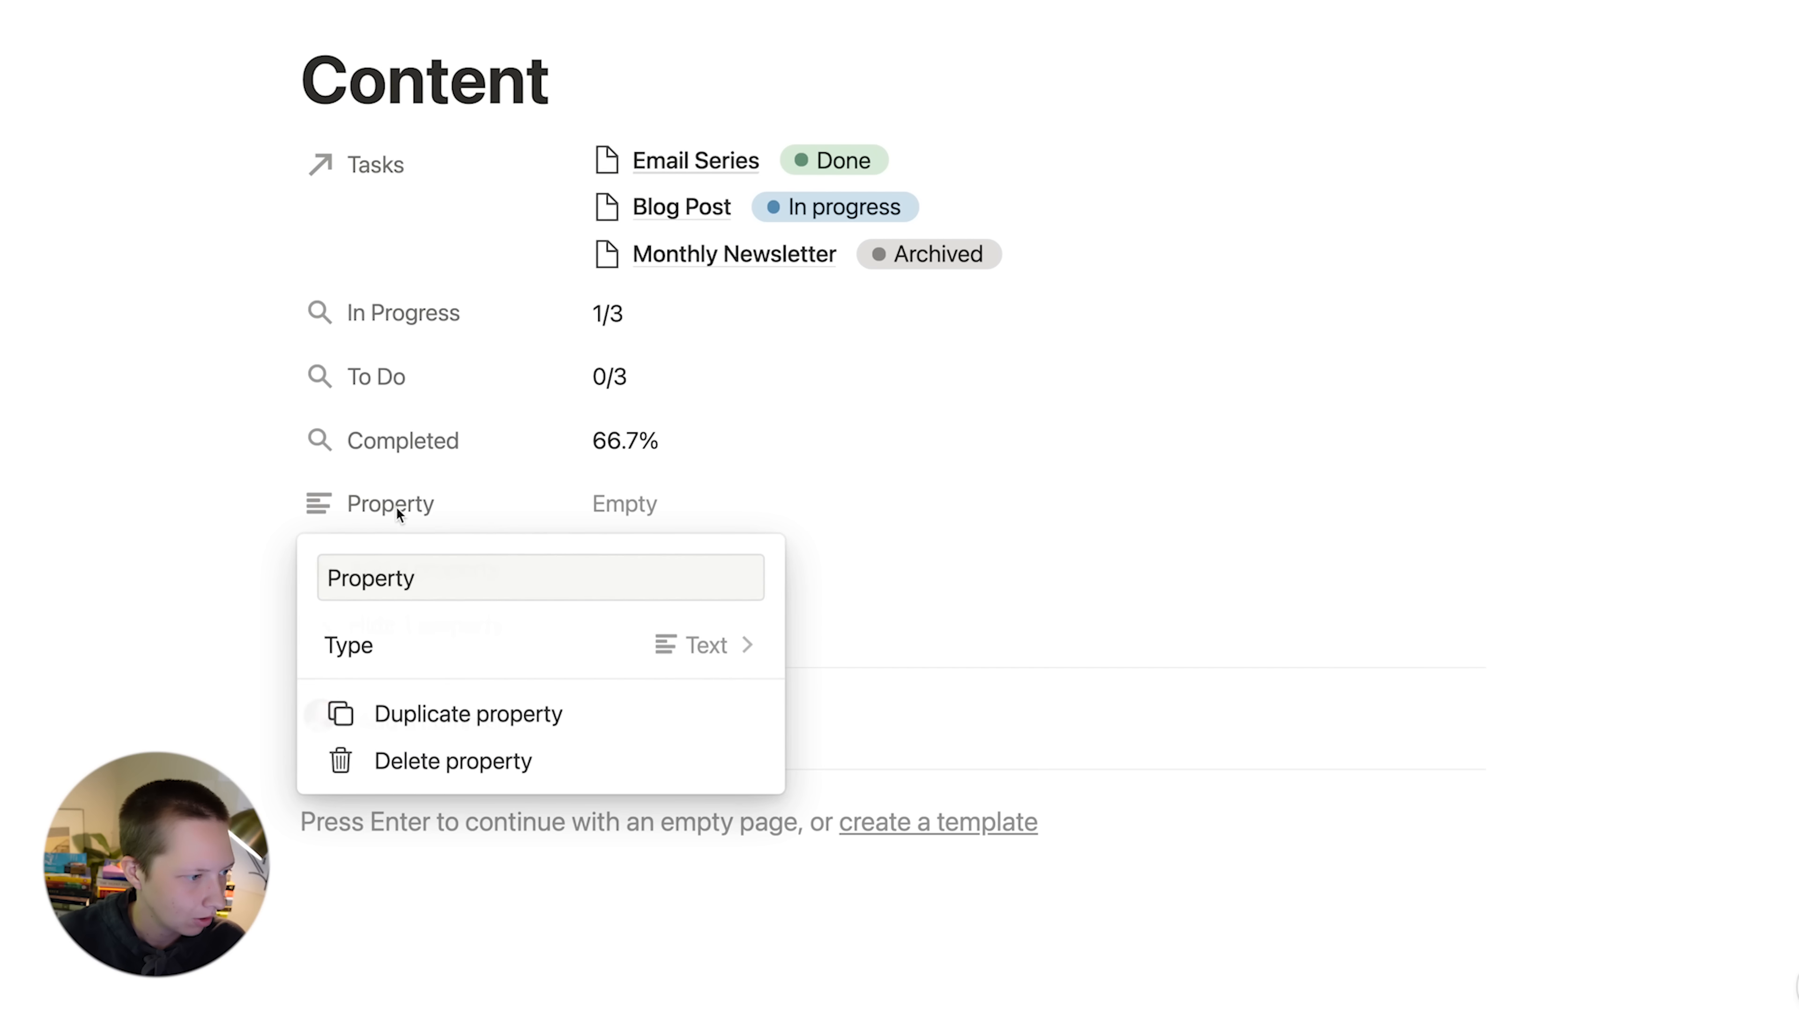
double_click(363, 588)
text(Latest)
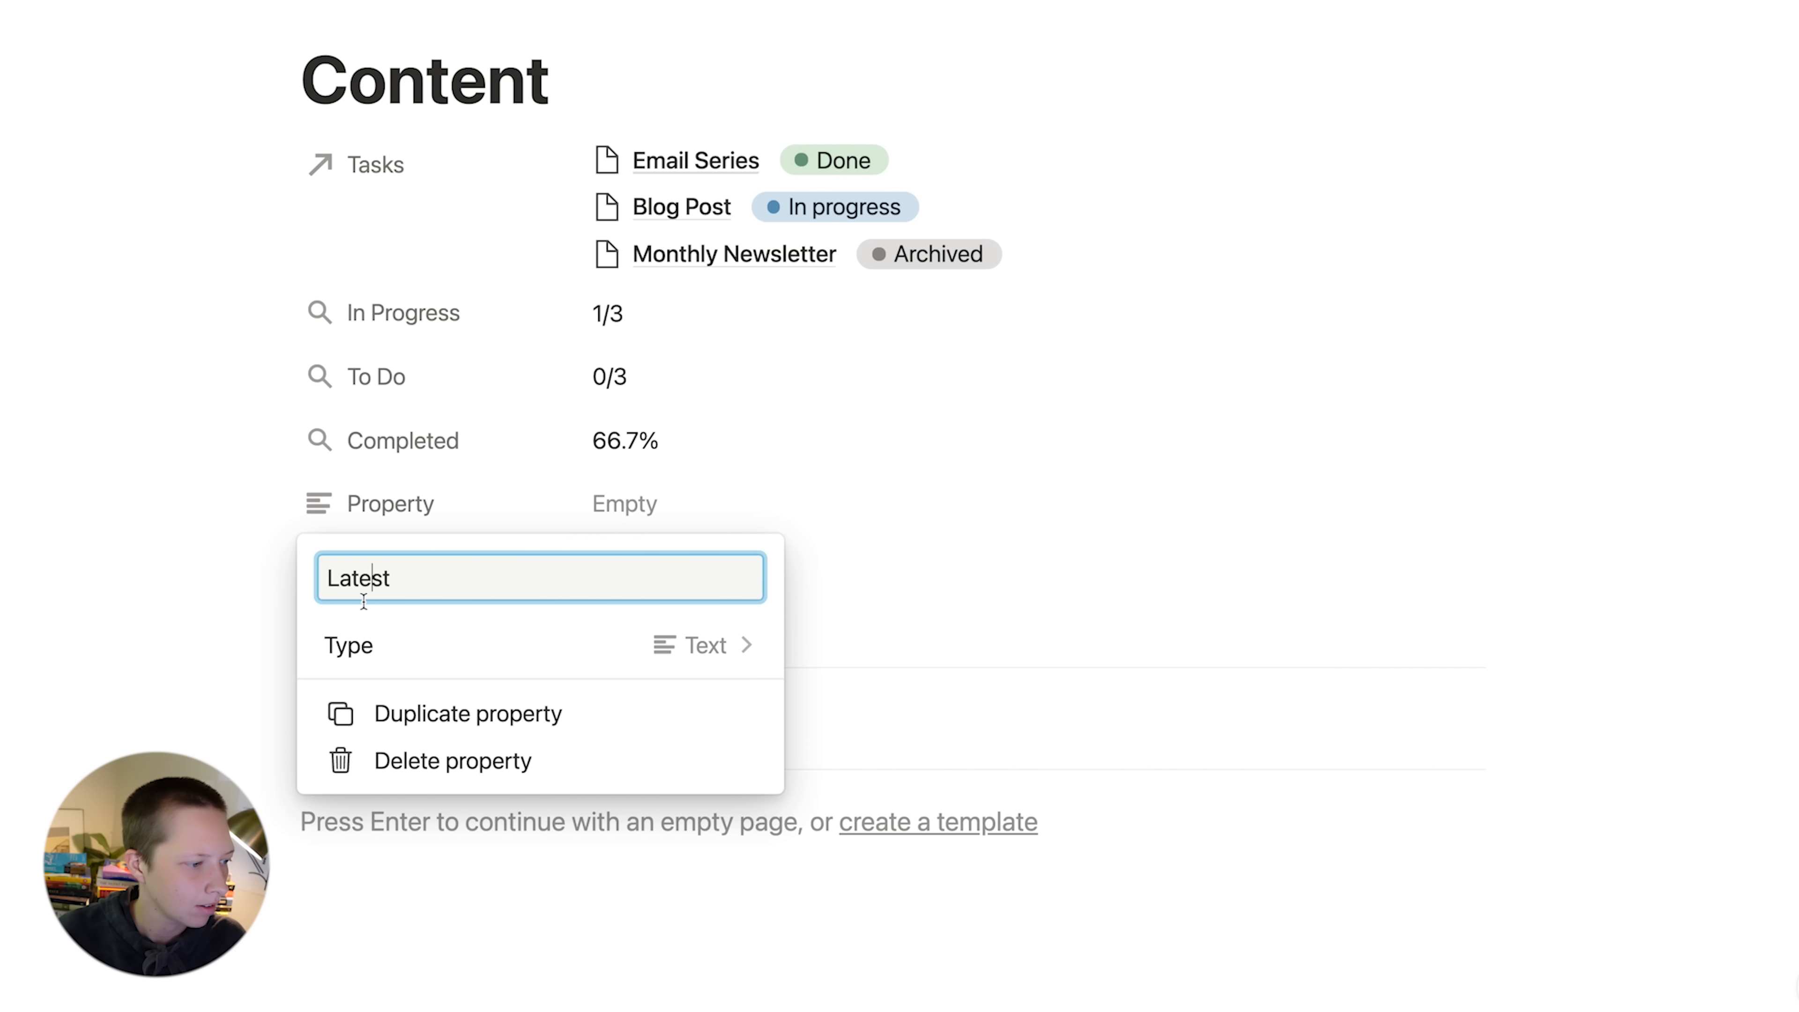
click(357, 639)
scroll(376, 659, down, 5)
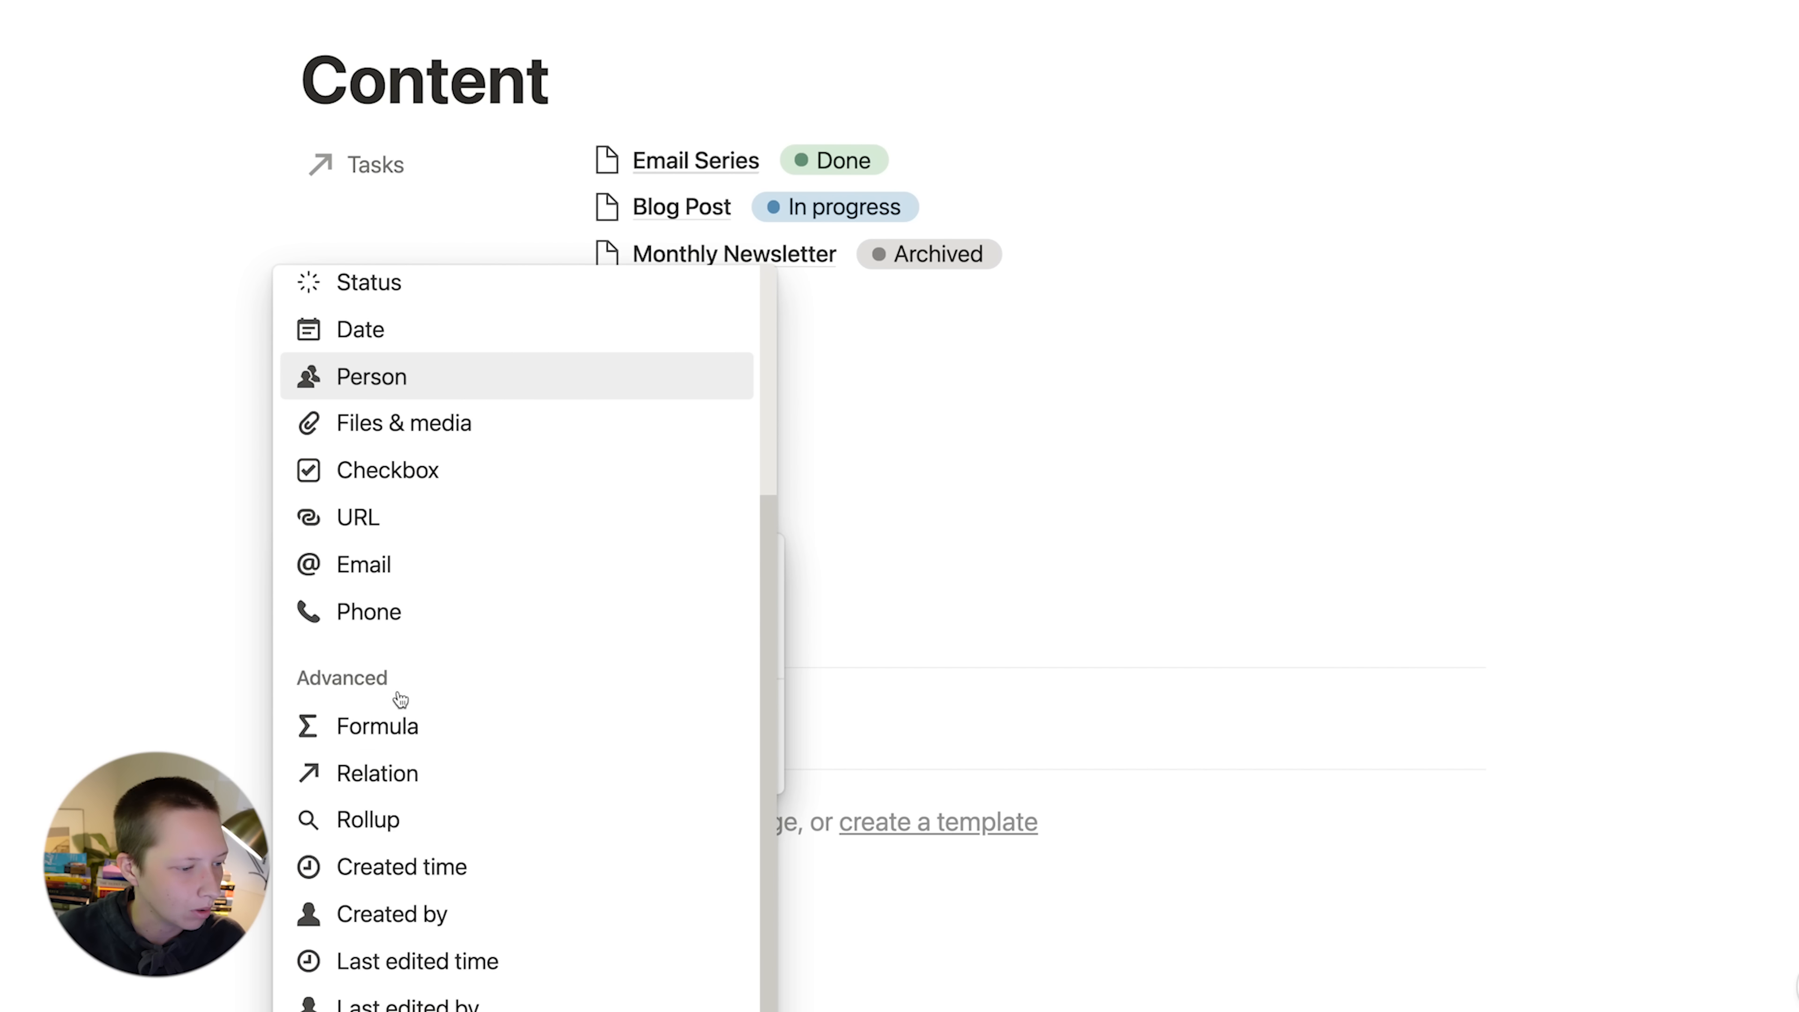
click(352, 823)
- Have the Latest rollup draw on the Date/Time Finished property of the Tasks relation
click(499, 695)
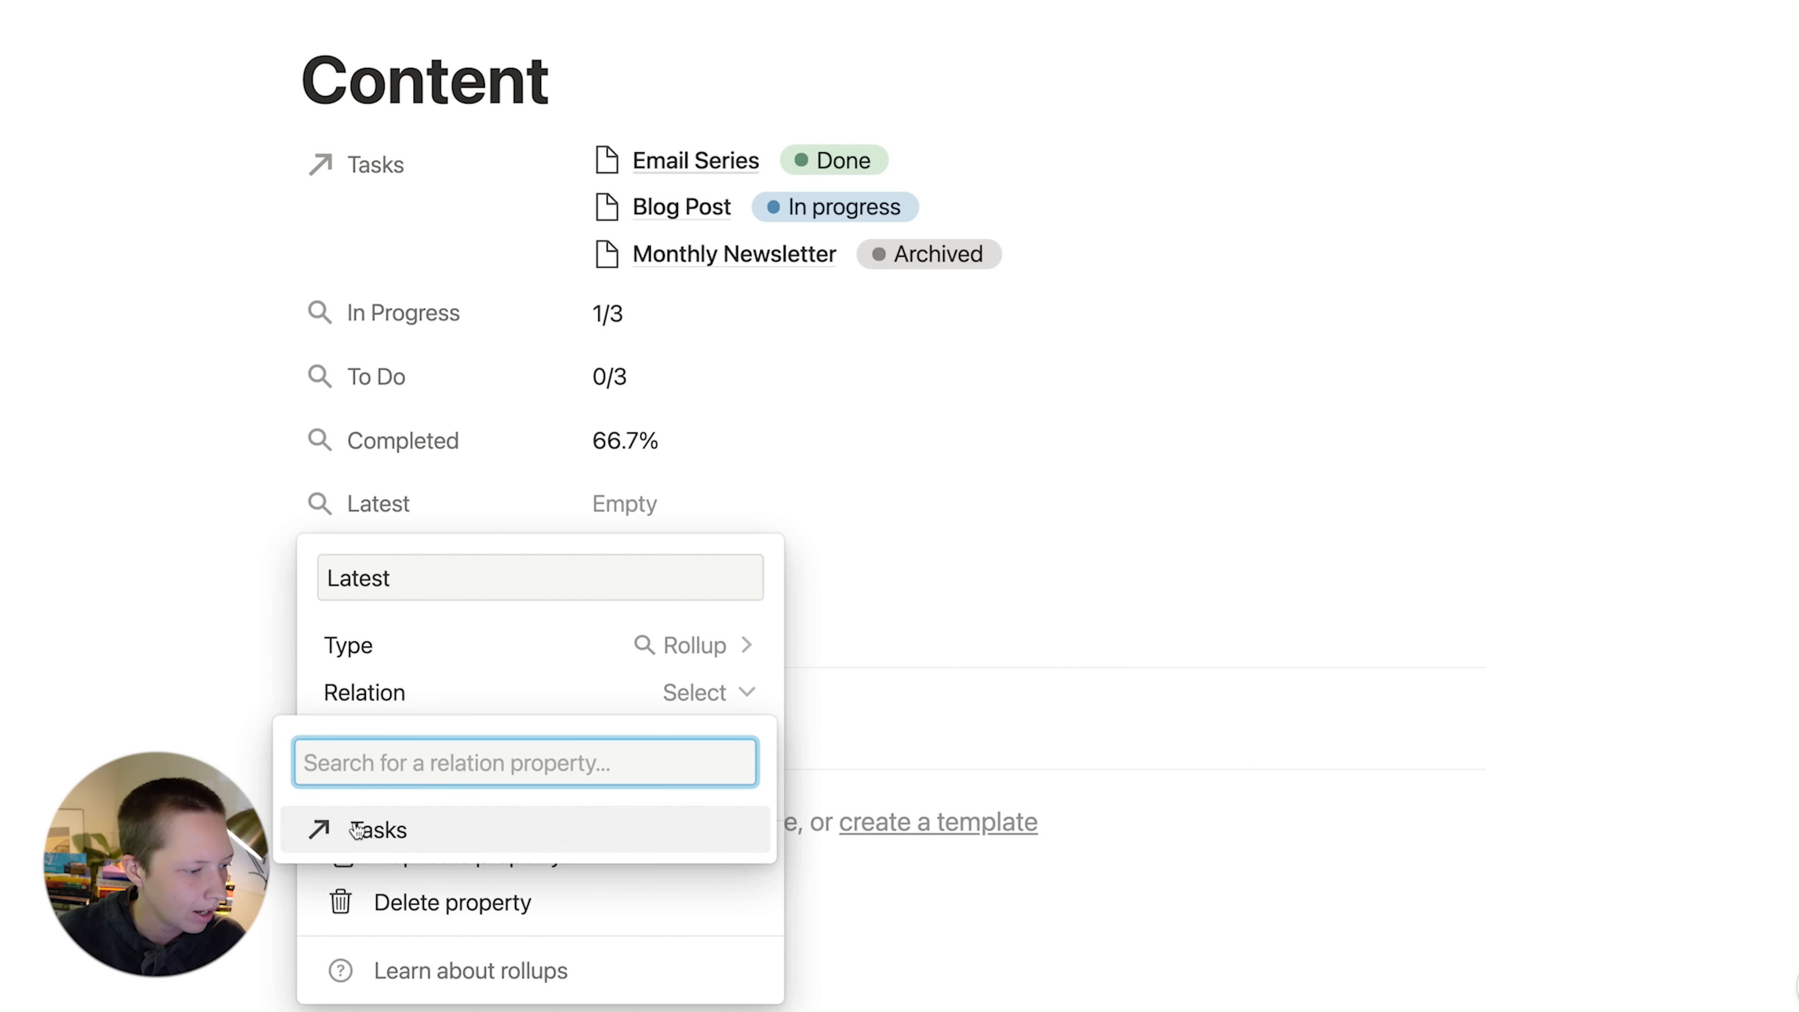
click(373, 826)
click(439, 781)
click(354, 751)
click(488, 736)
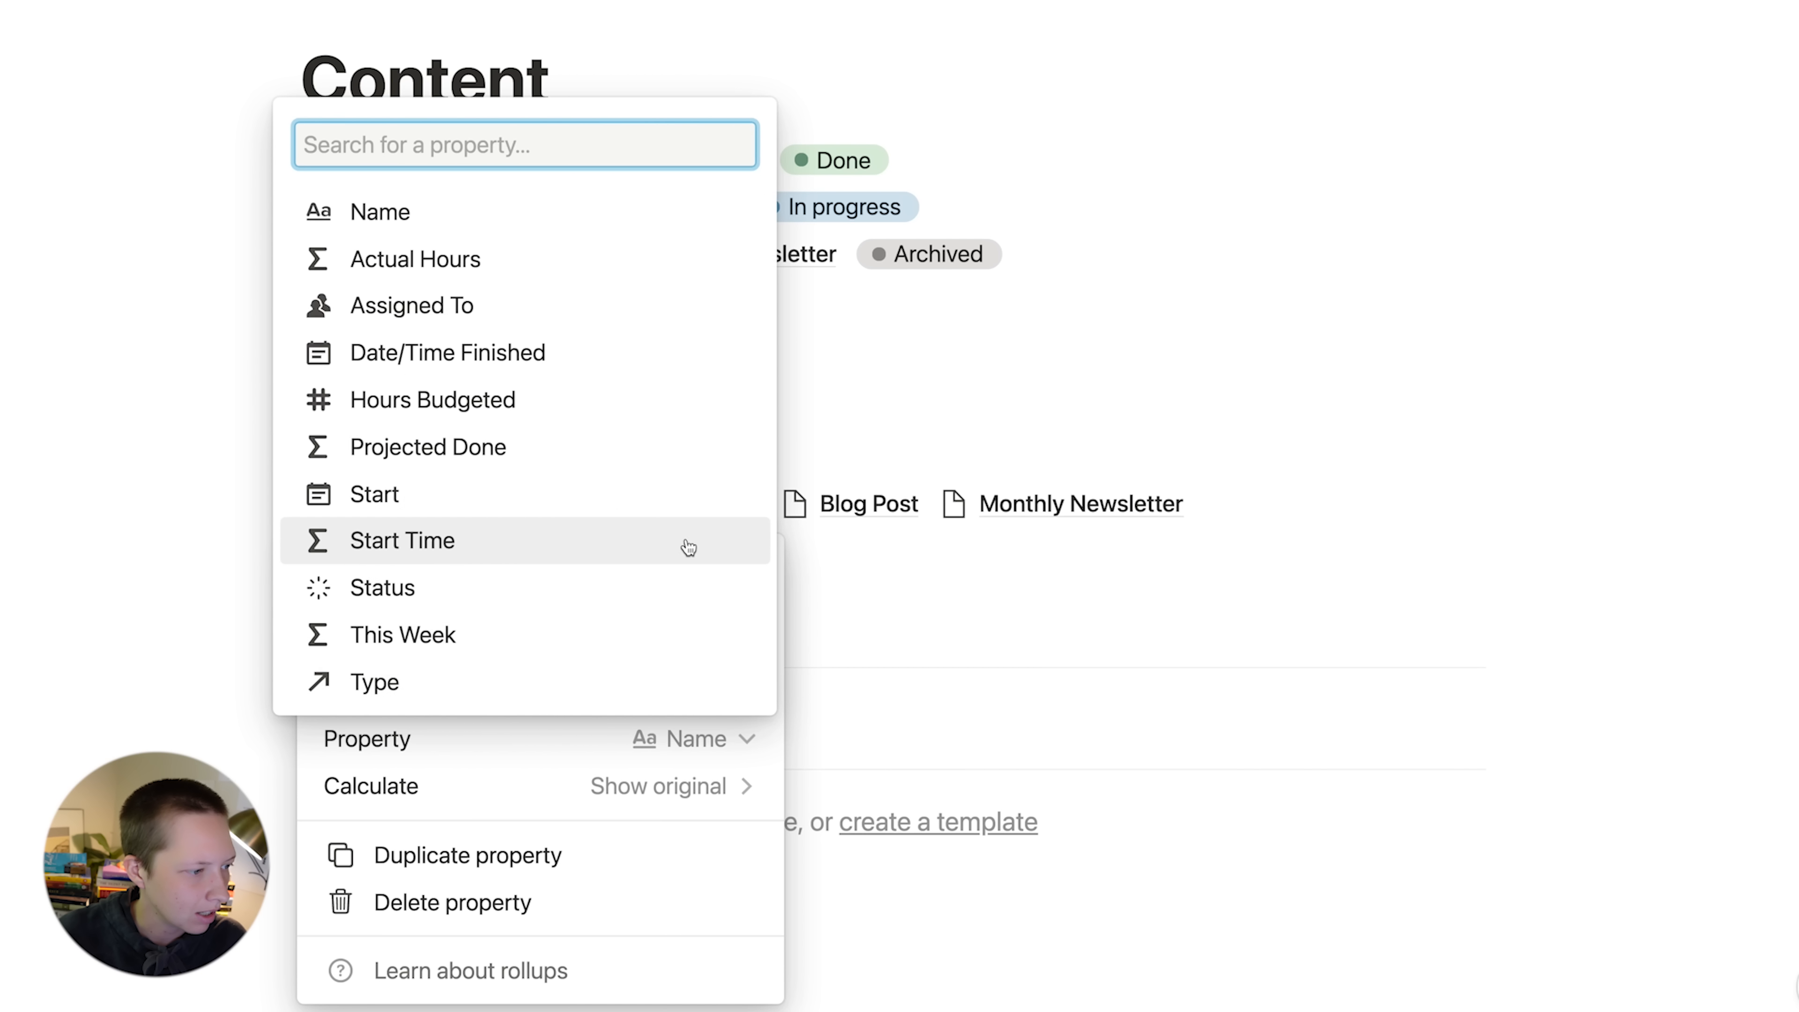
click(580, 359)
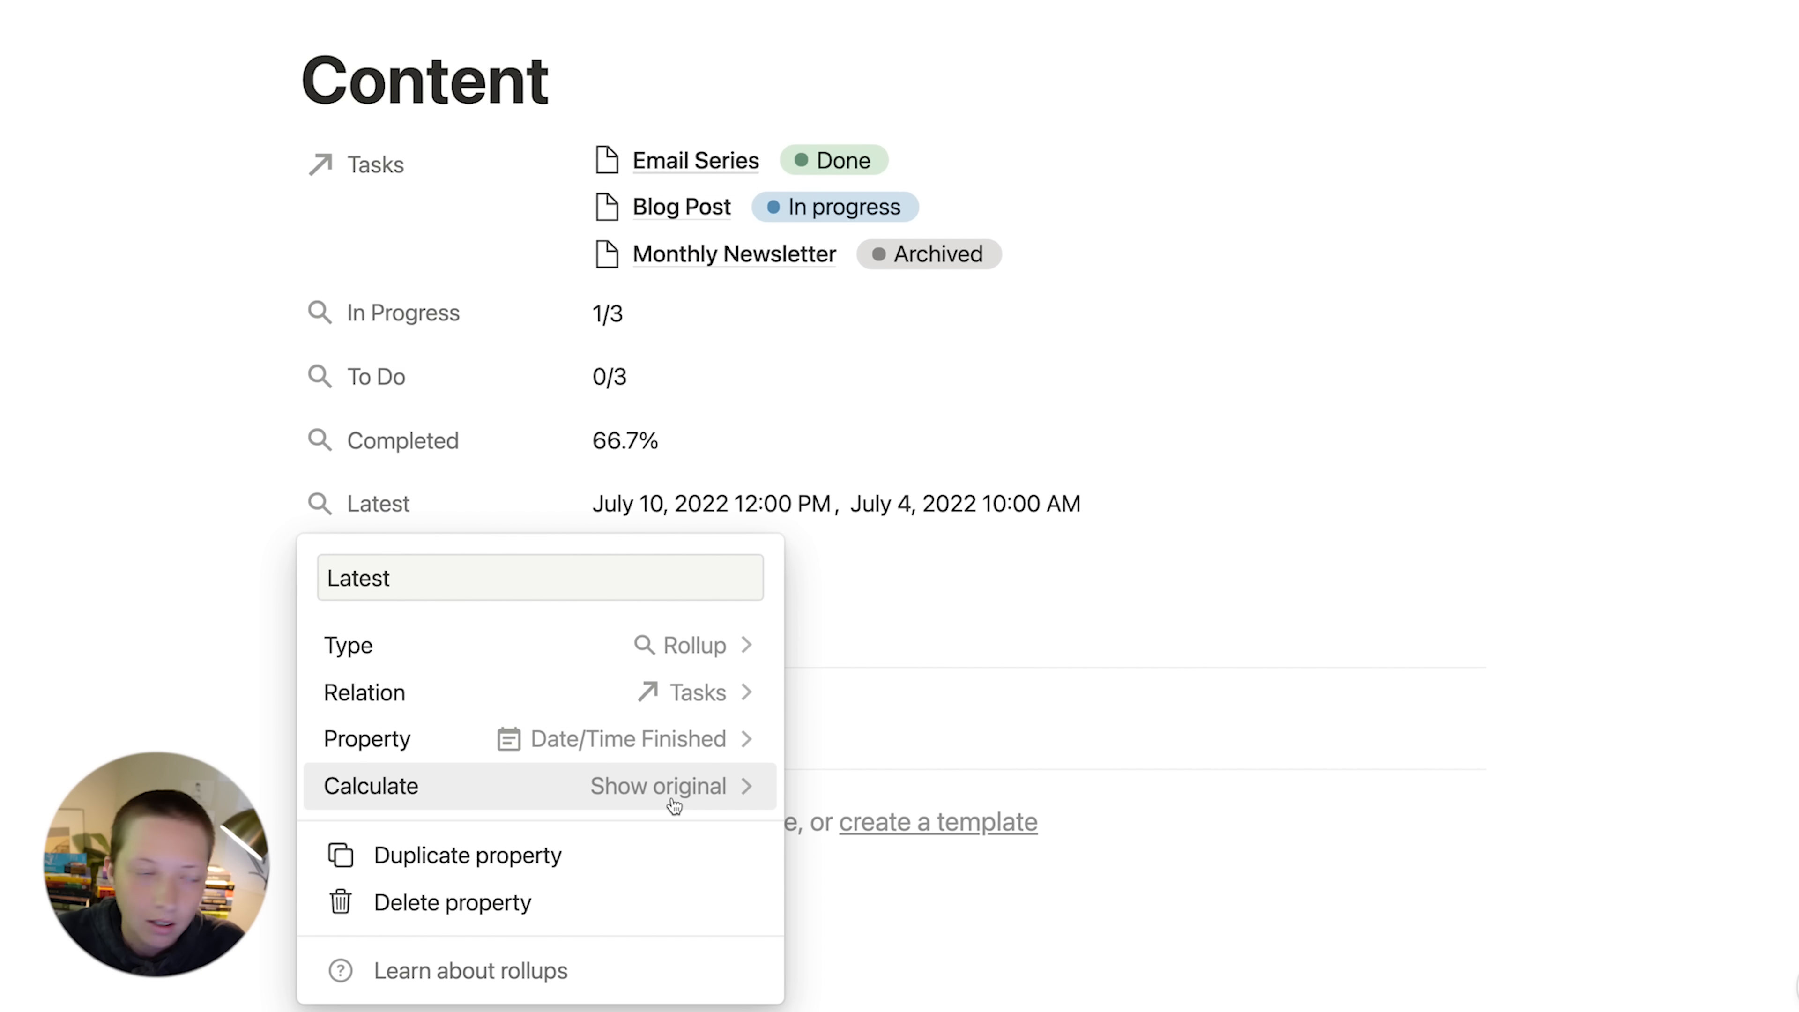
- Set the Latest rollup to calculate the latest date and move it directly below the Tasks property
click(674, 806)
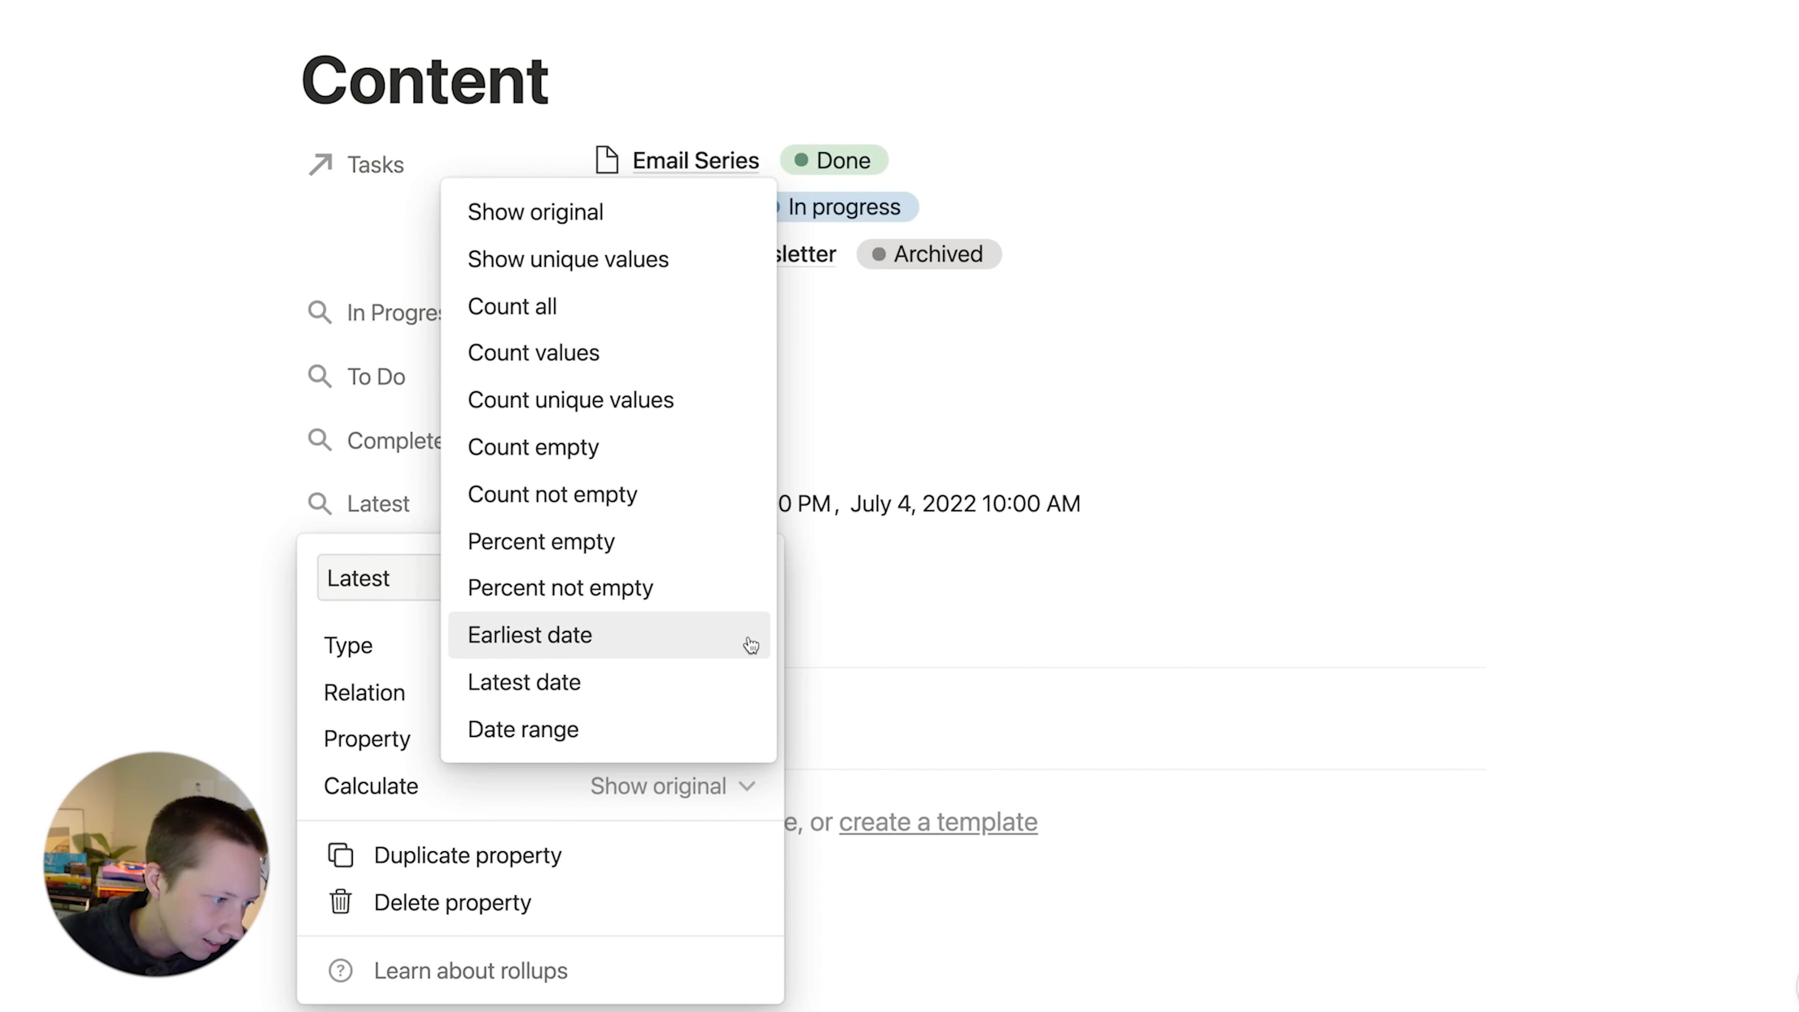
click(669, 695)
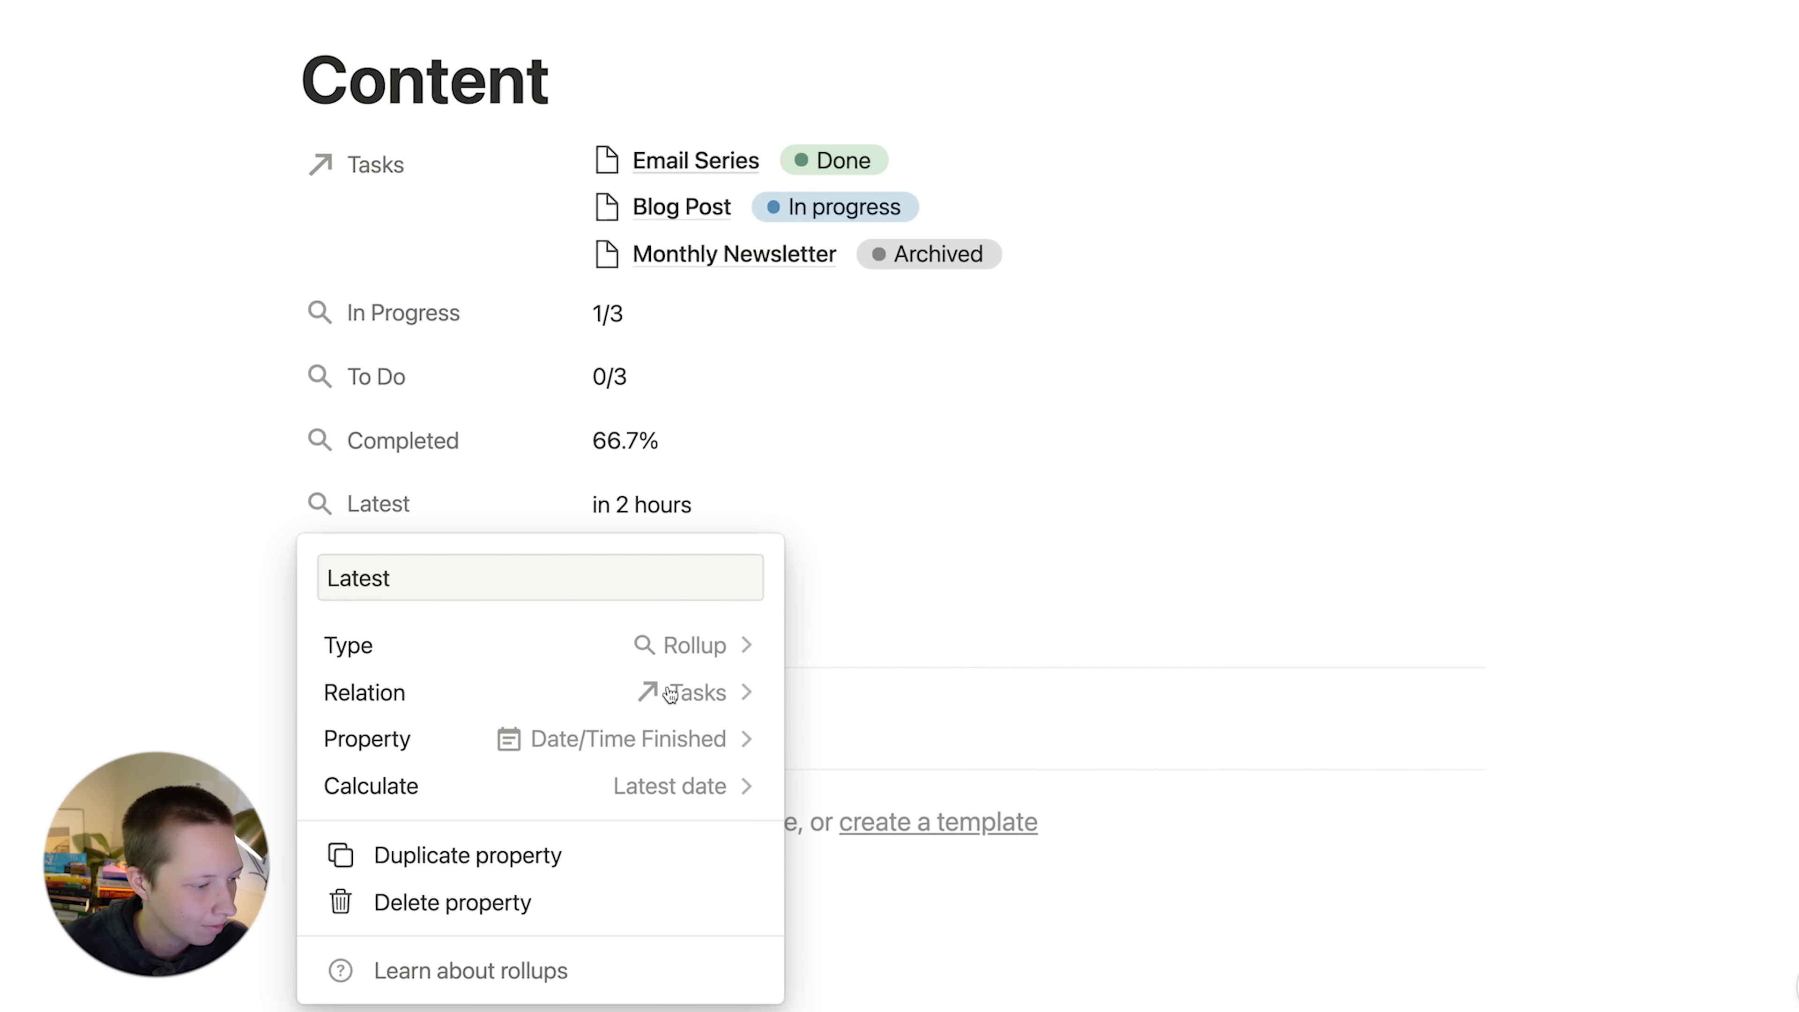
click(61, 705)
scroll(553, 673, up, 2)
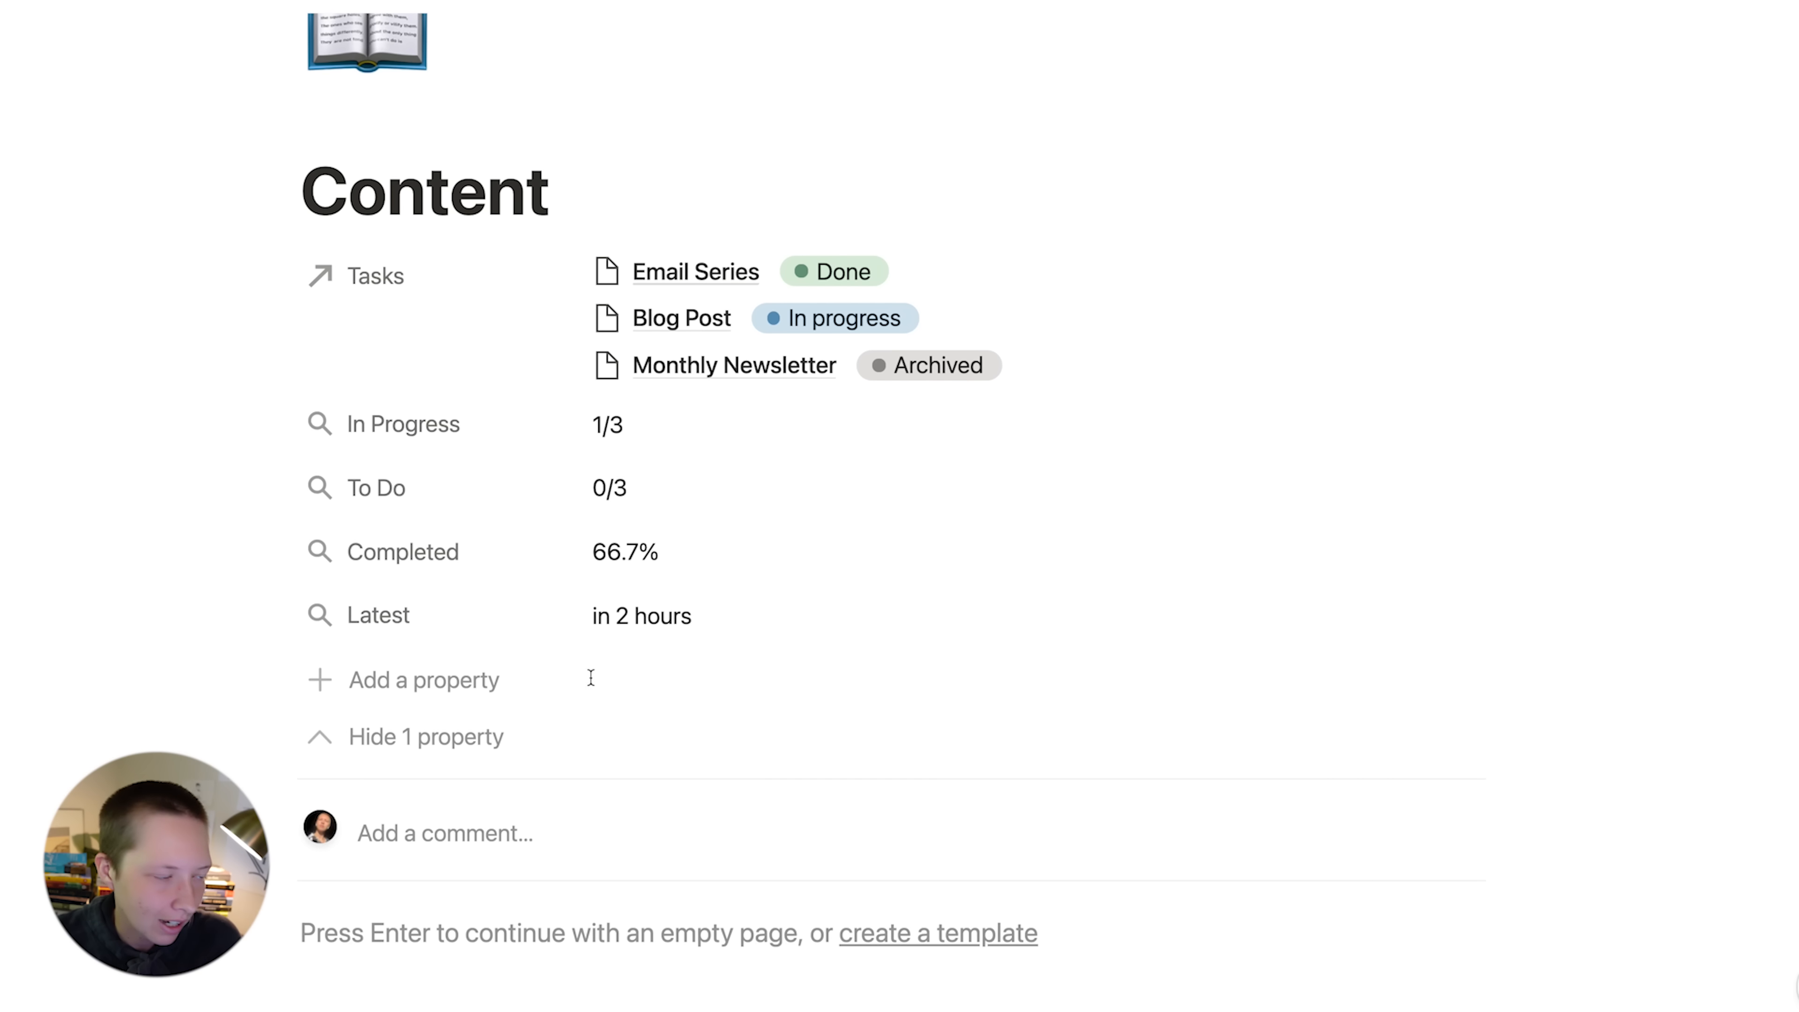
drag(287, 622, 402, 421)
- Add a rollup property named Regulars to the Content page
click(385, 683)
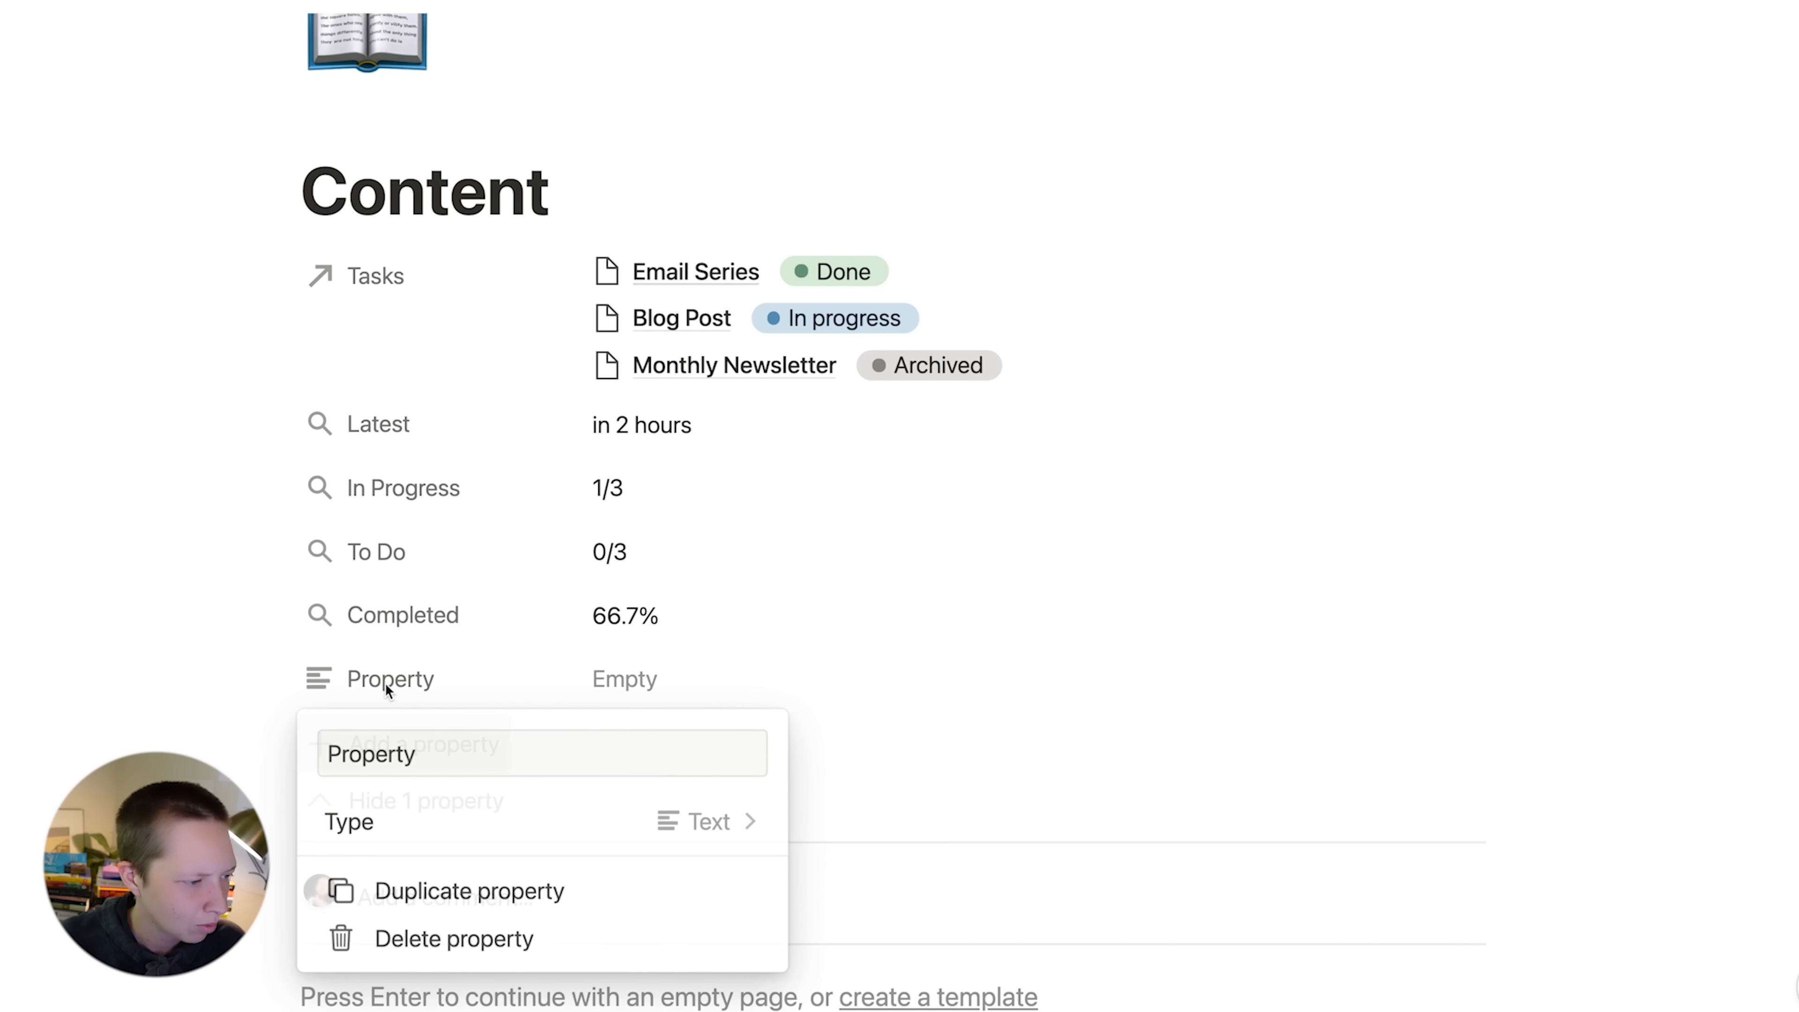
click(381, 738)
double_click(381, 738)
text(Regulars)
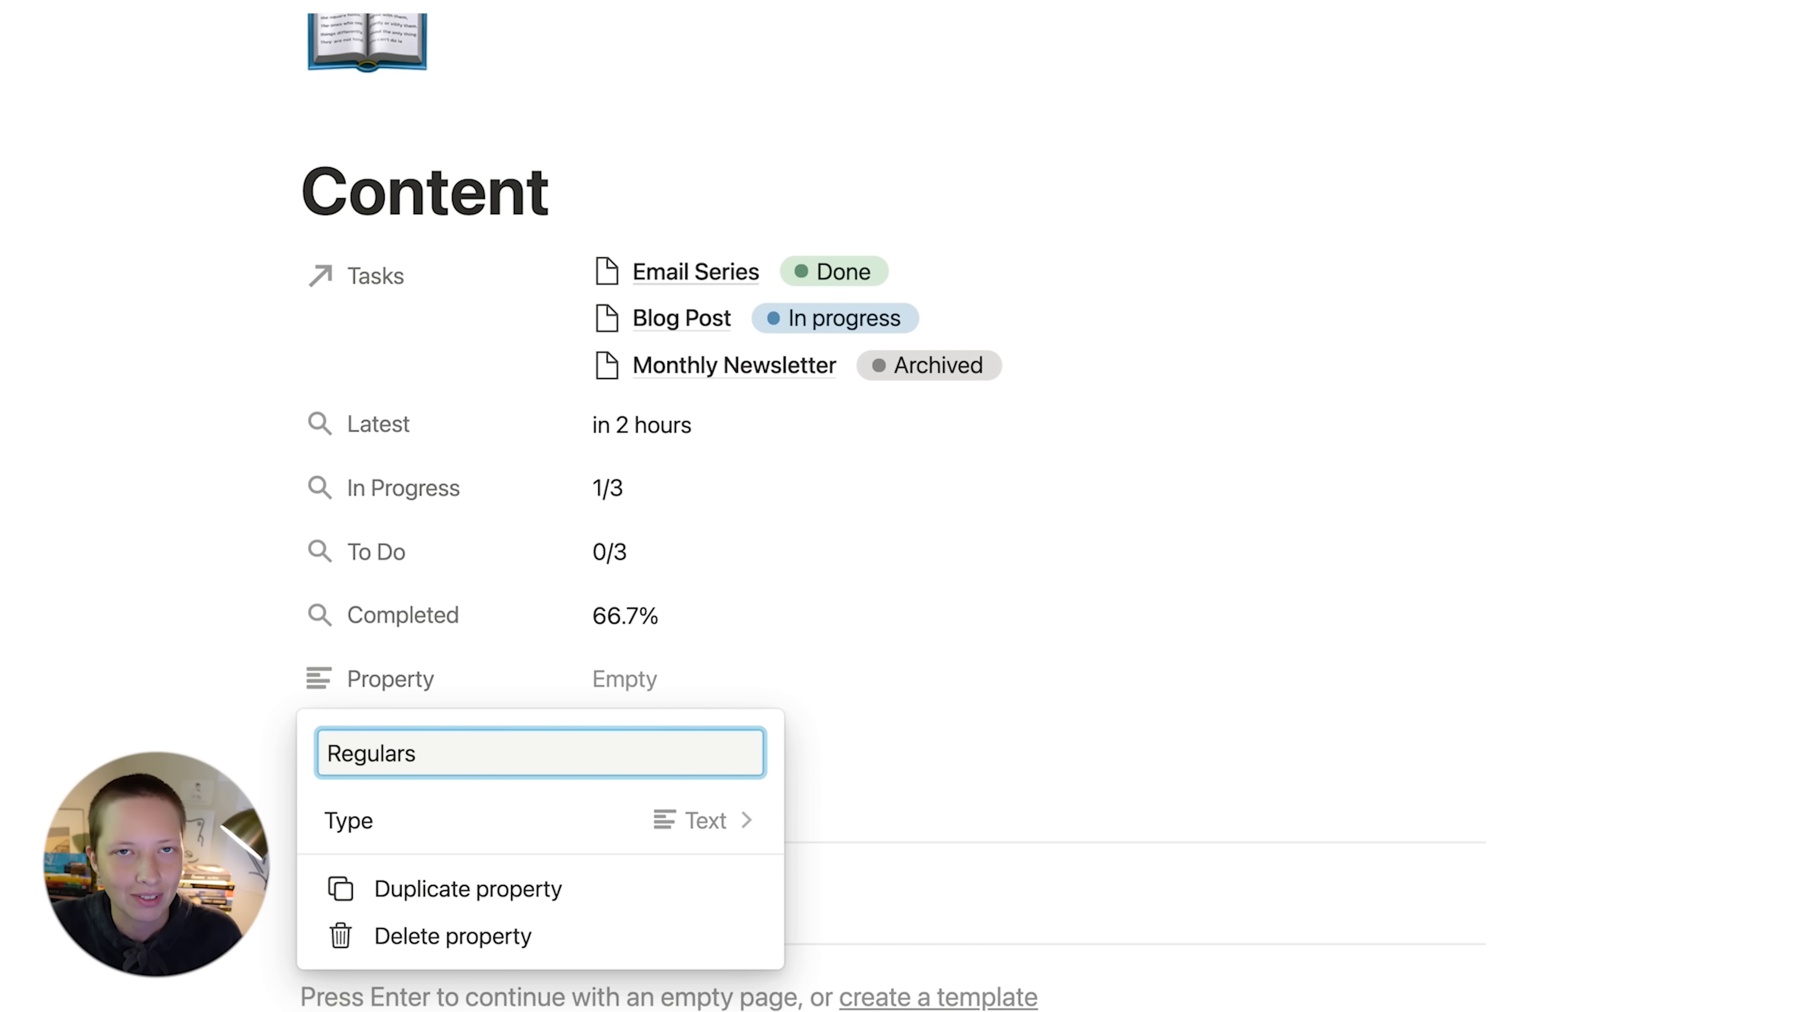
click(481, 827)
scroll(413, 707, down, 4)
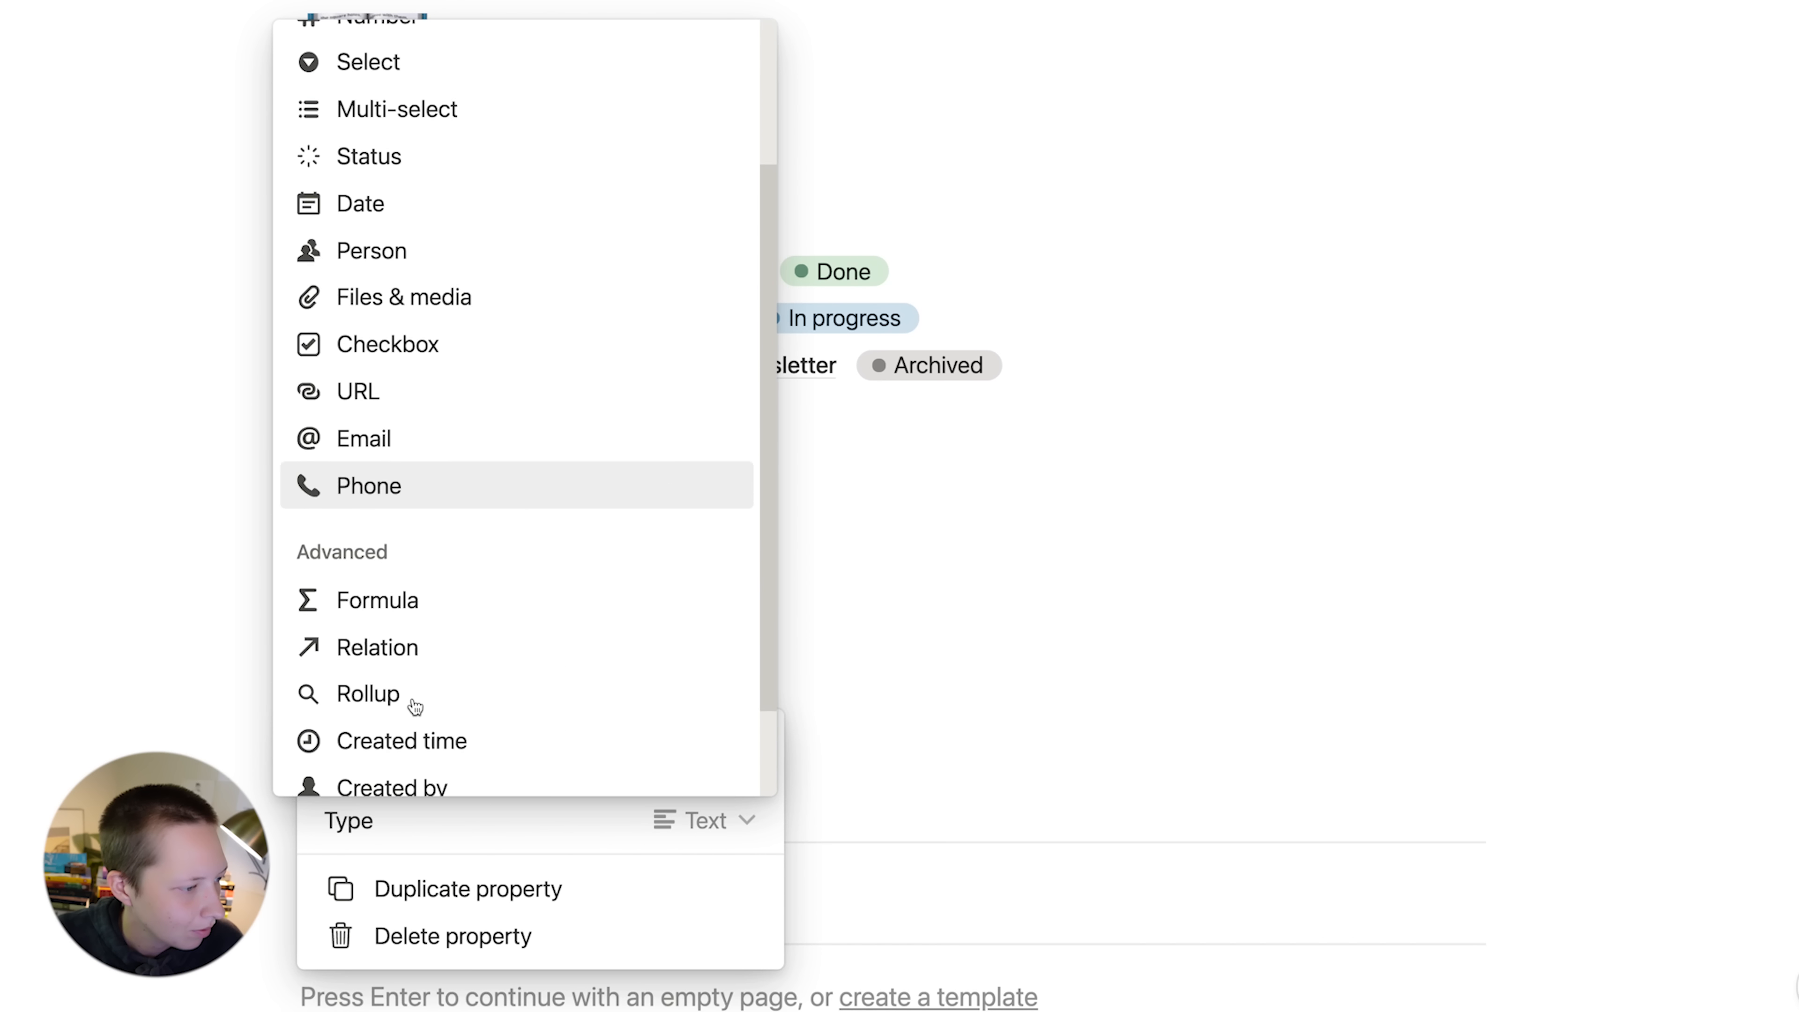
click(353, 633)
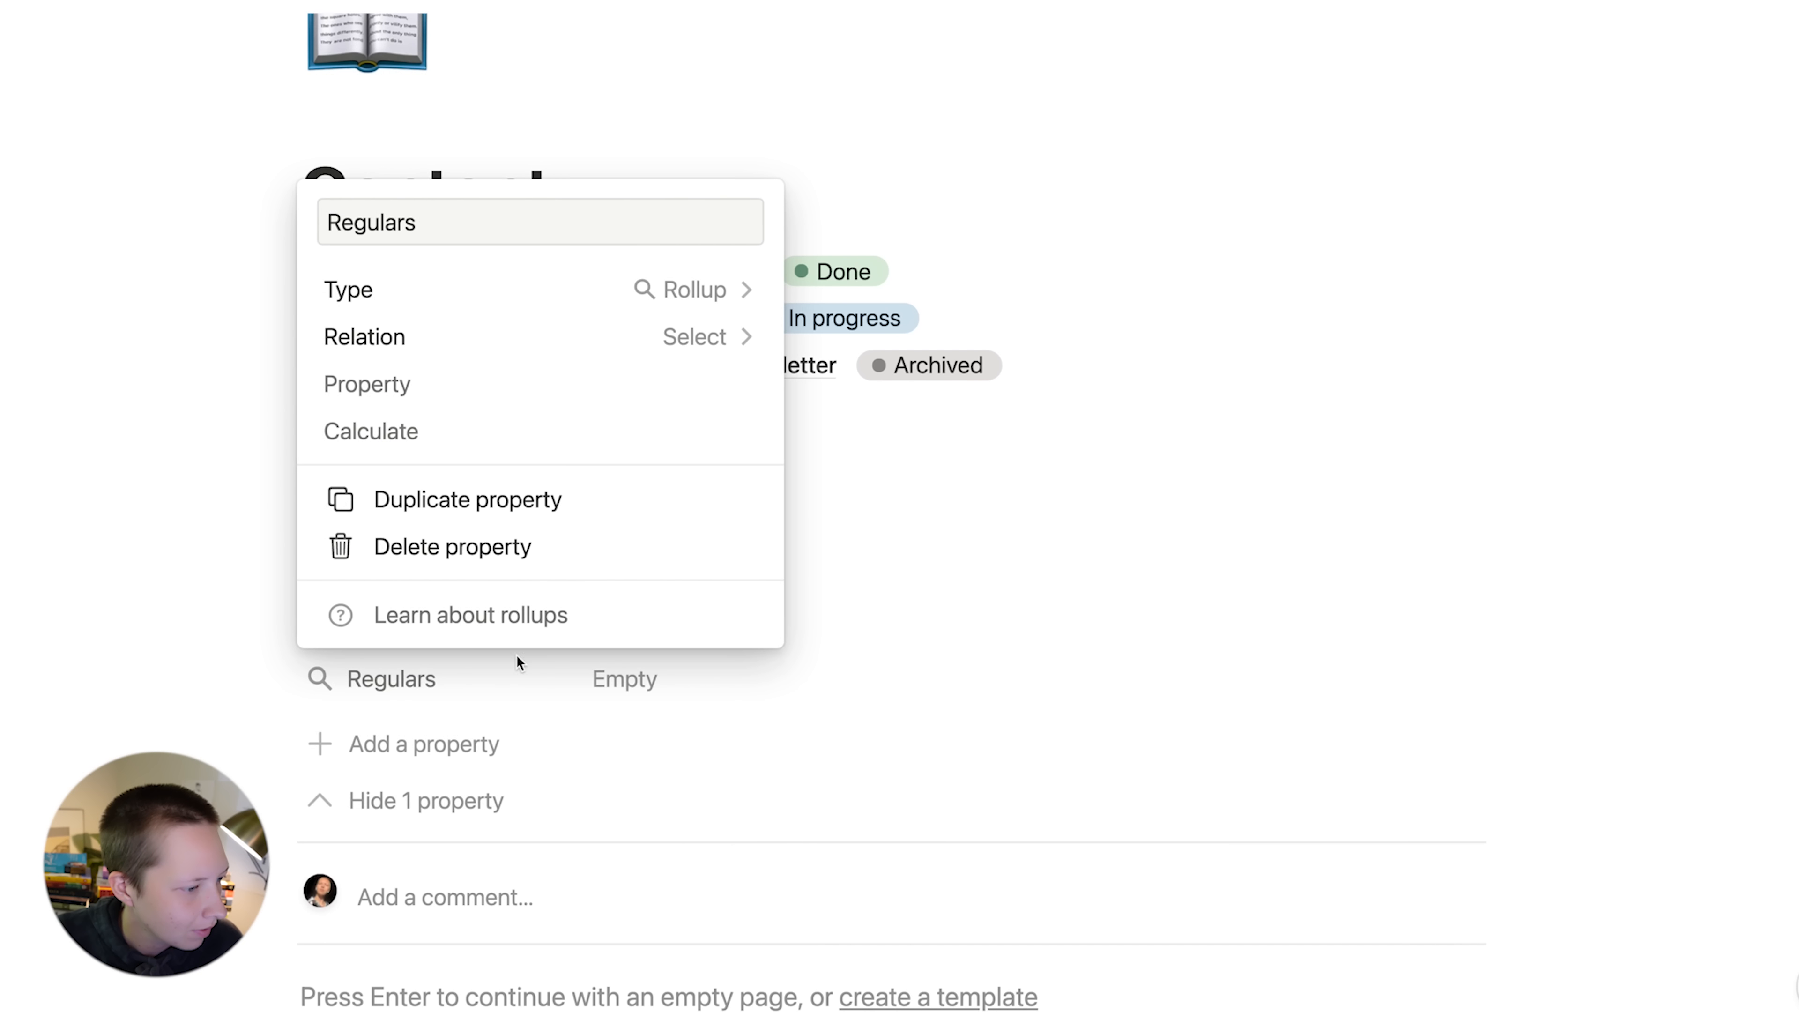
- Have the Regulars rollup draw on the Assigned To property of the Tasks relation
click(491, 345)
click(394, 473)
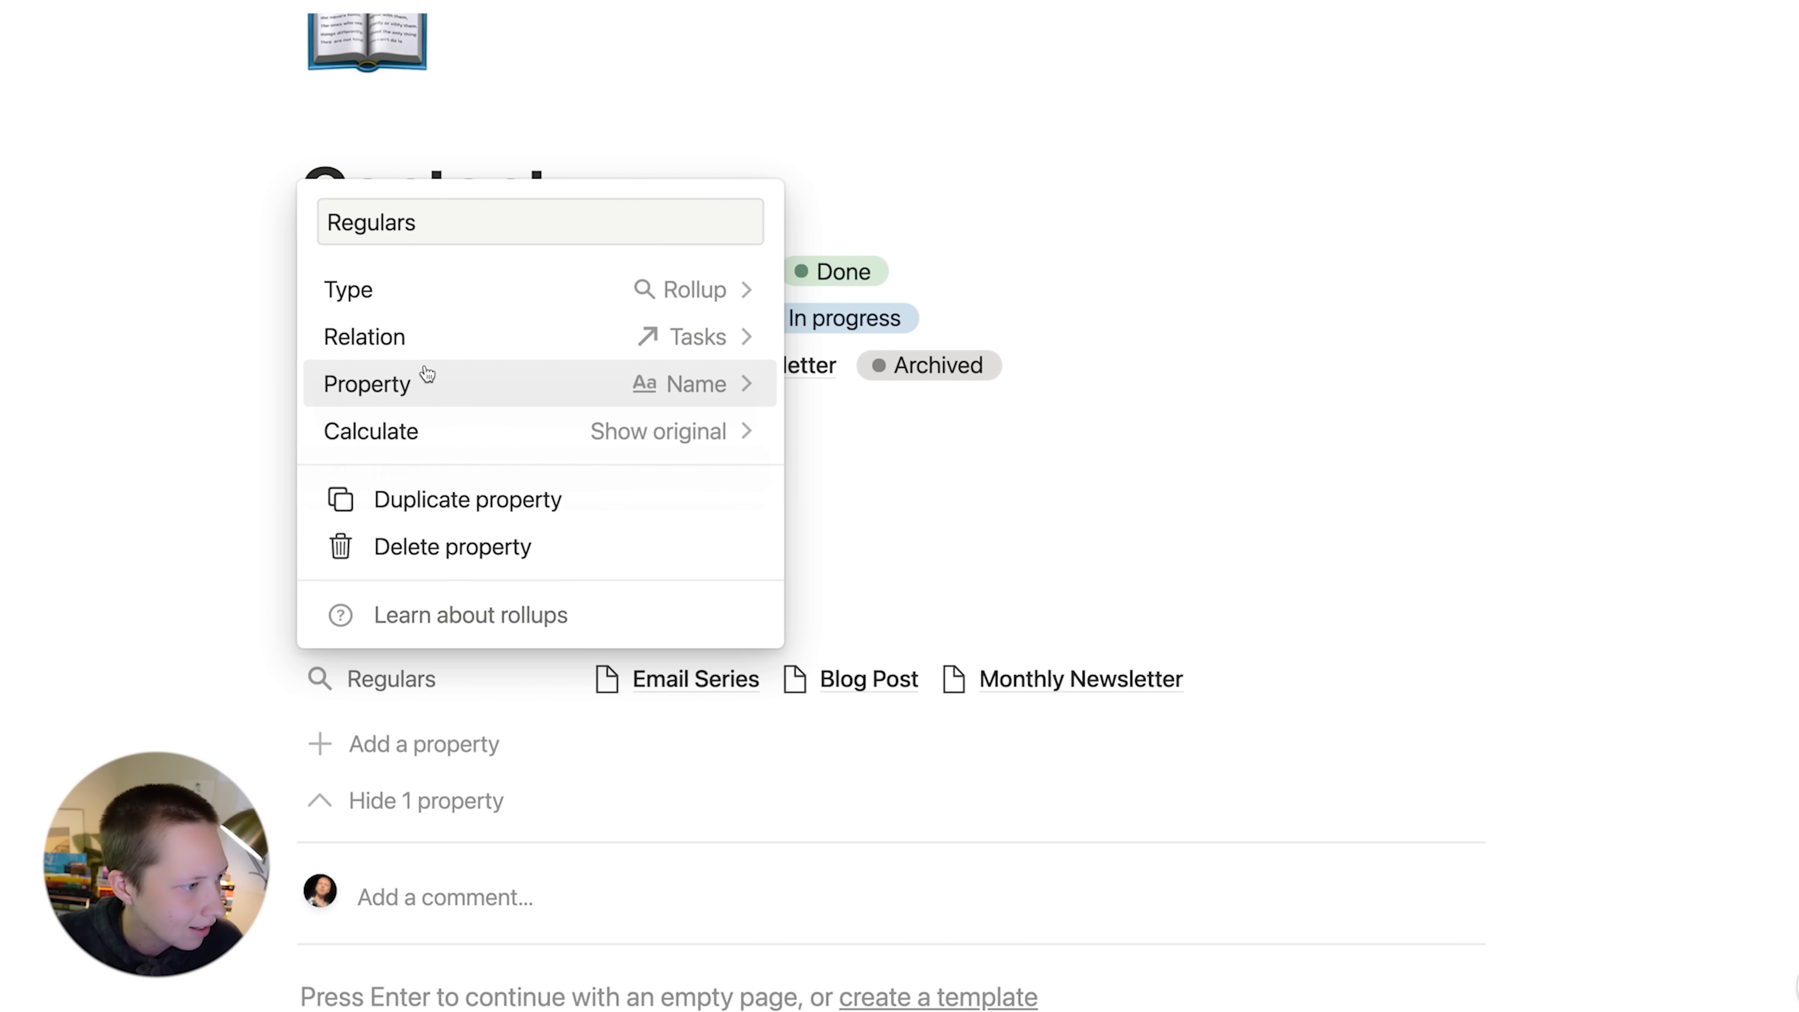
click(413, 376)
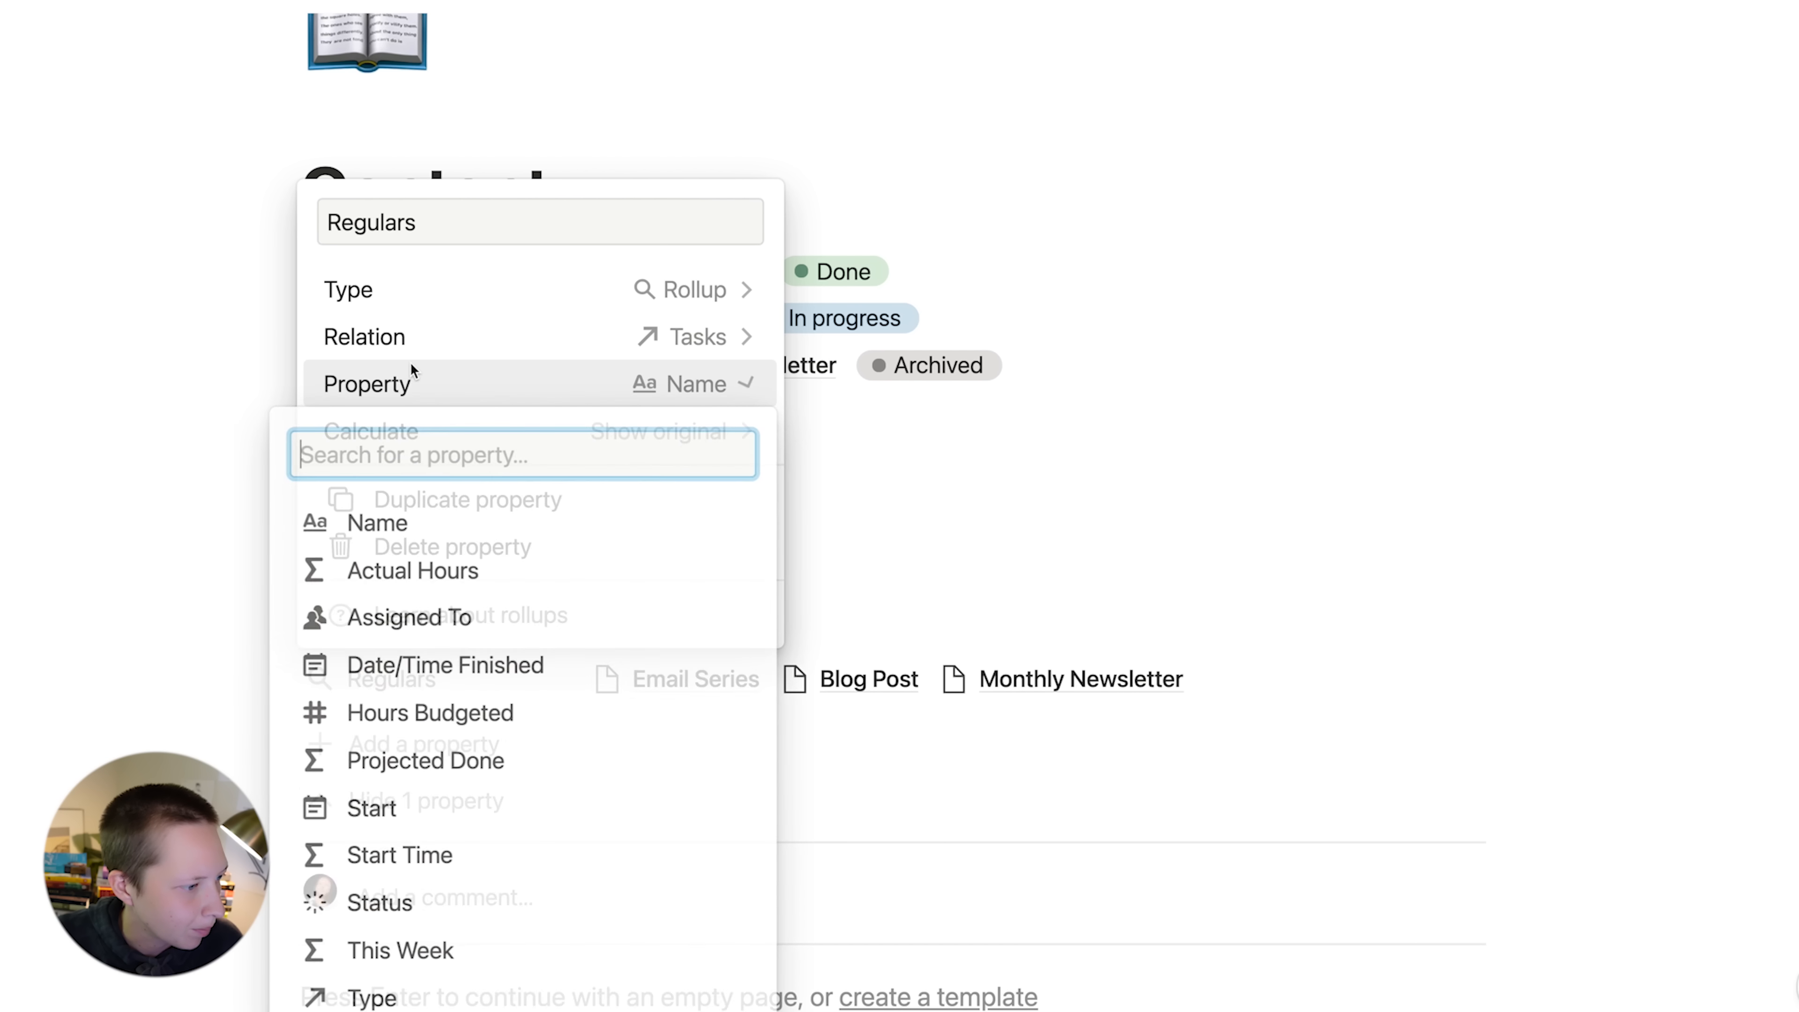
click(410, 616)
click(474, 434)
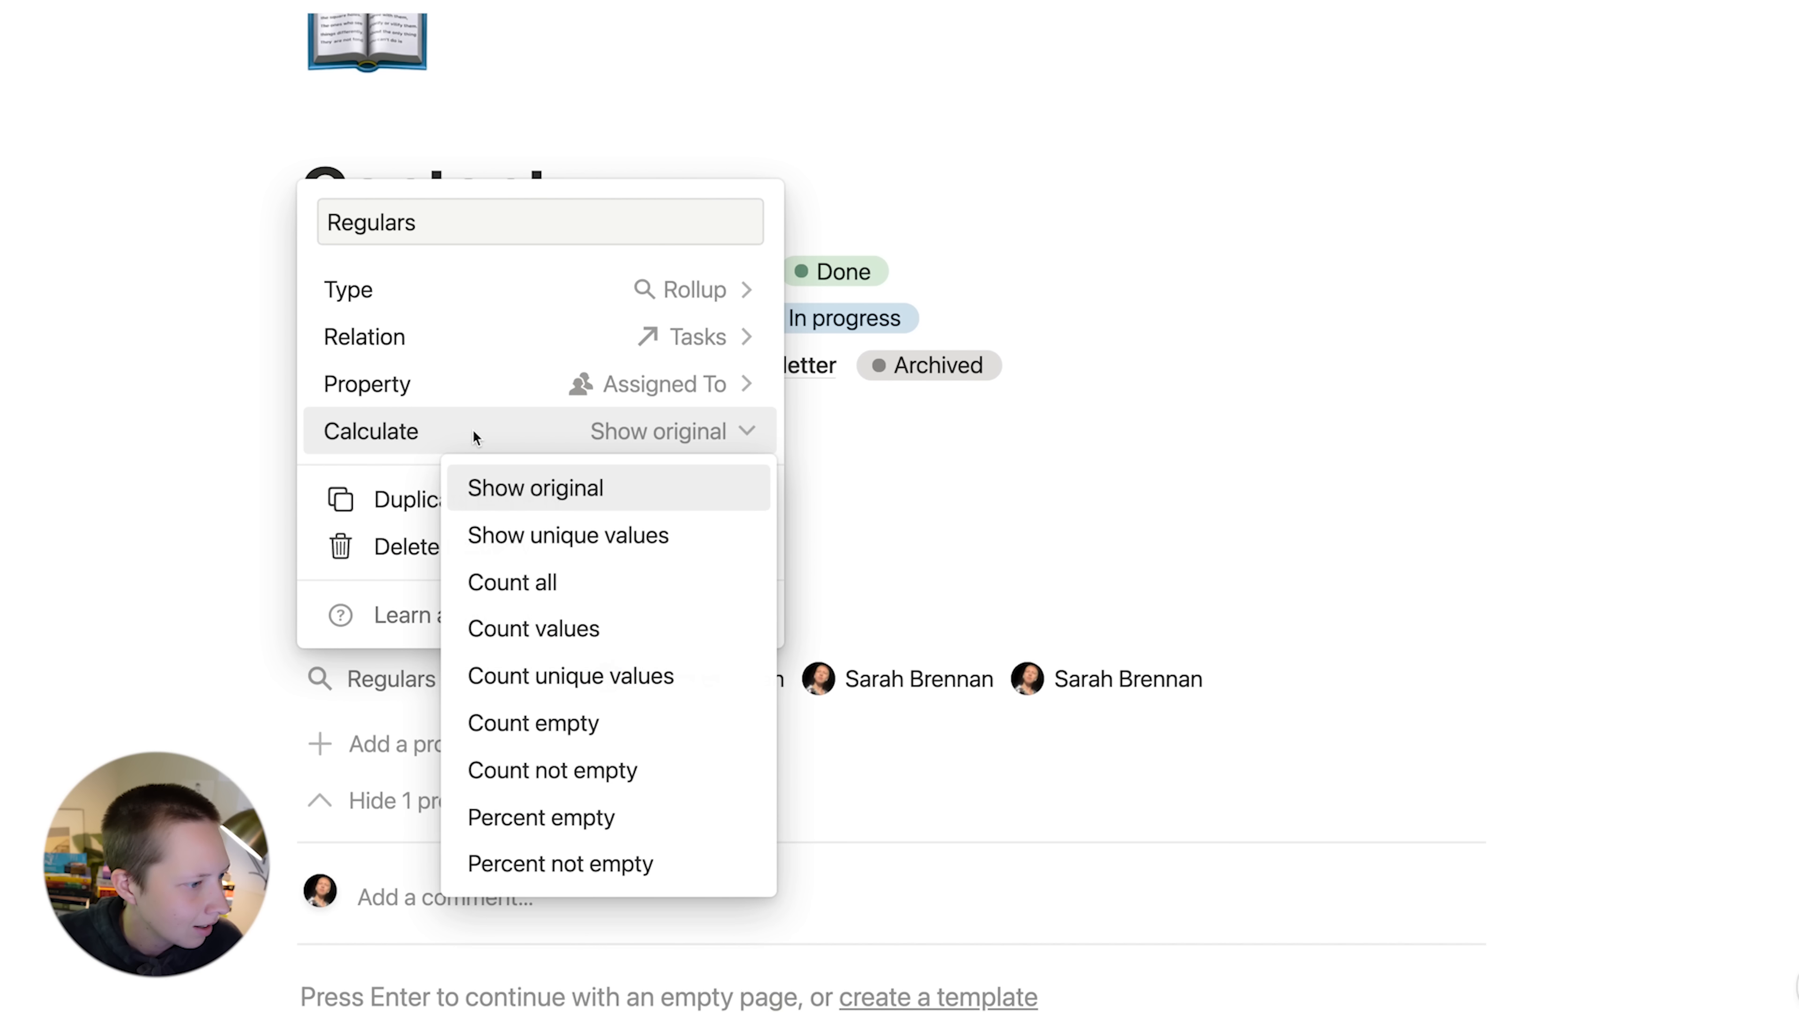
mouse_move(624, 537)
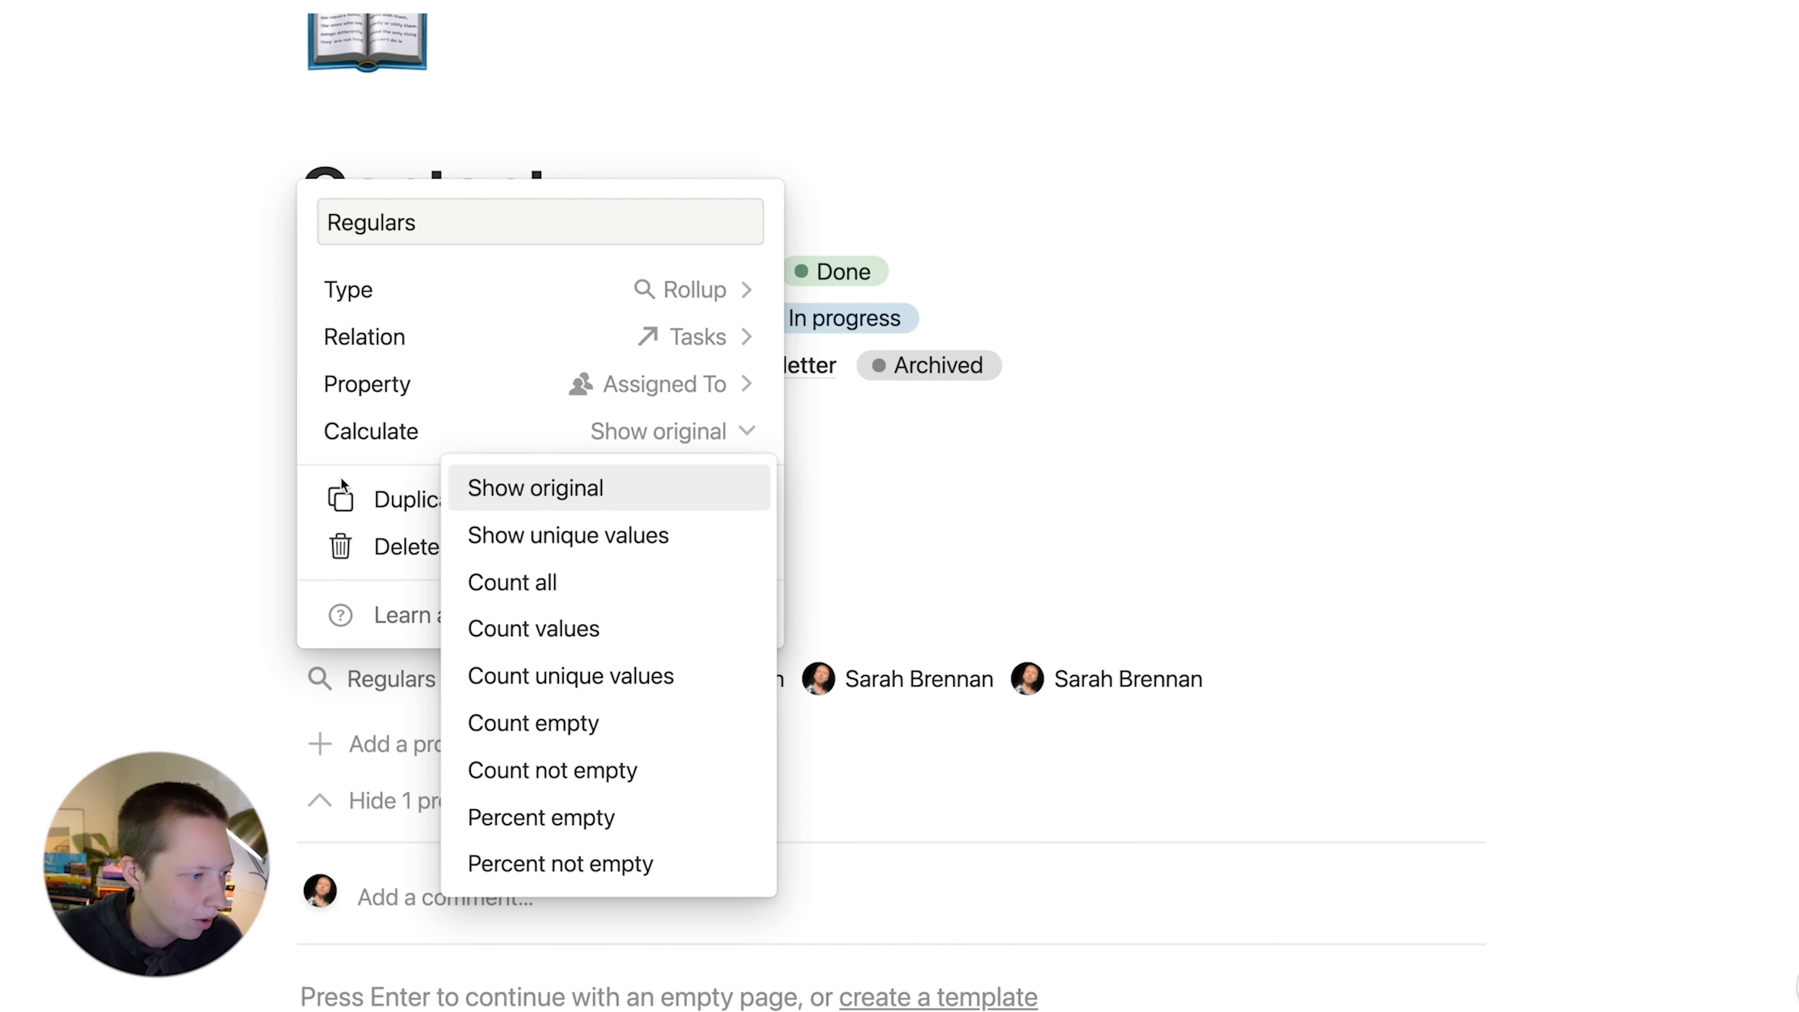
click(163, 502)
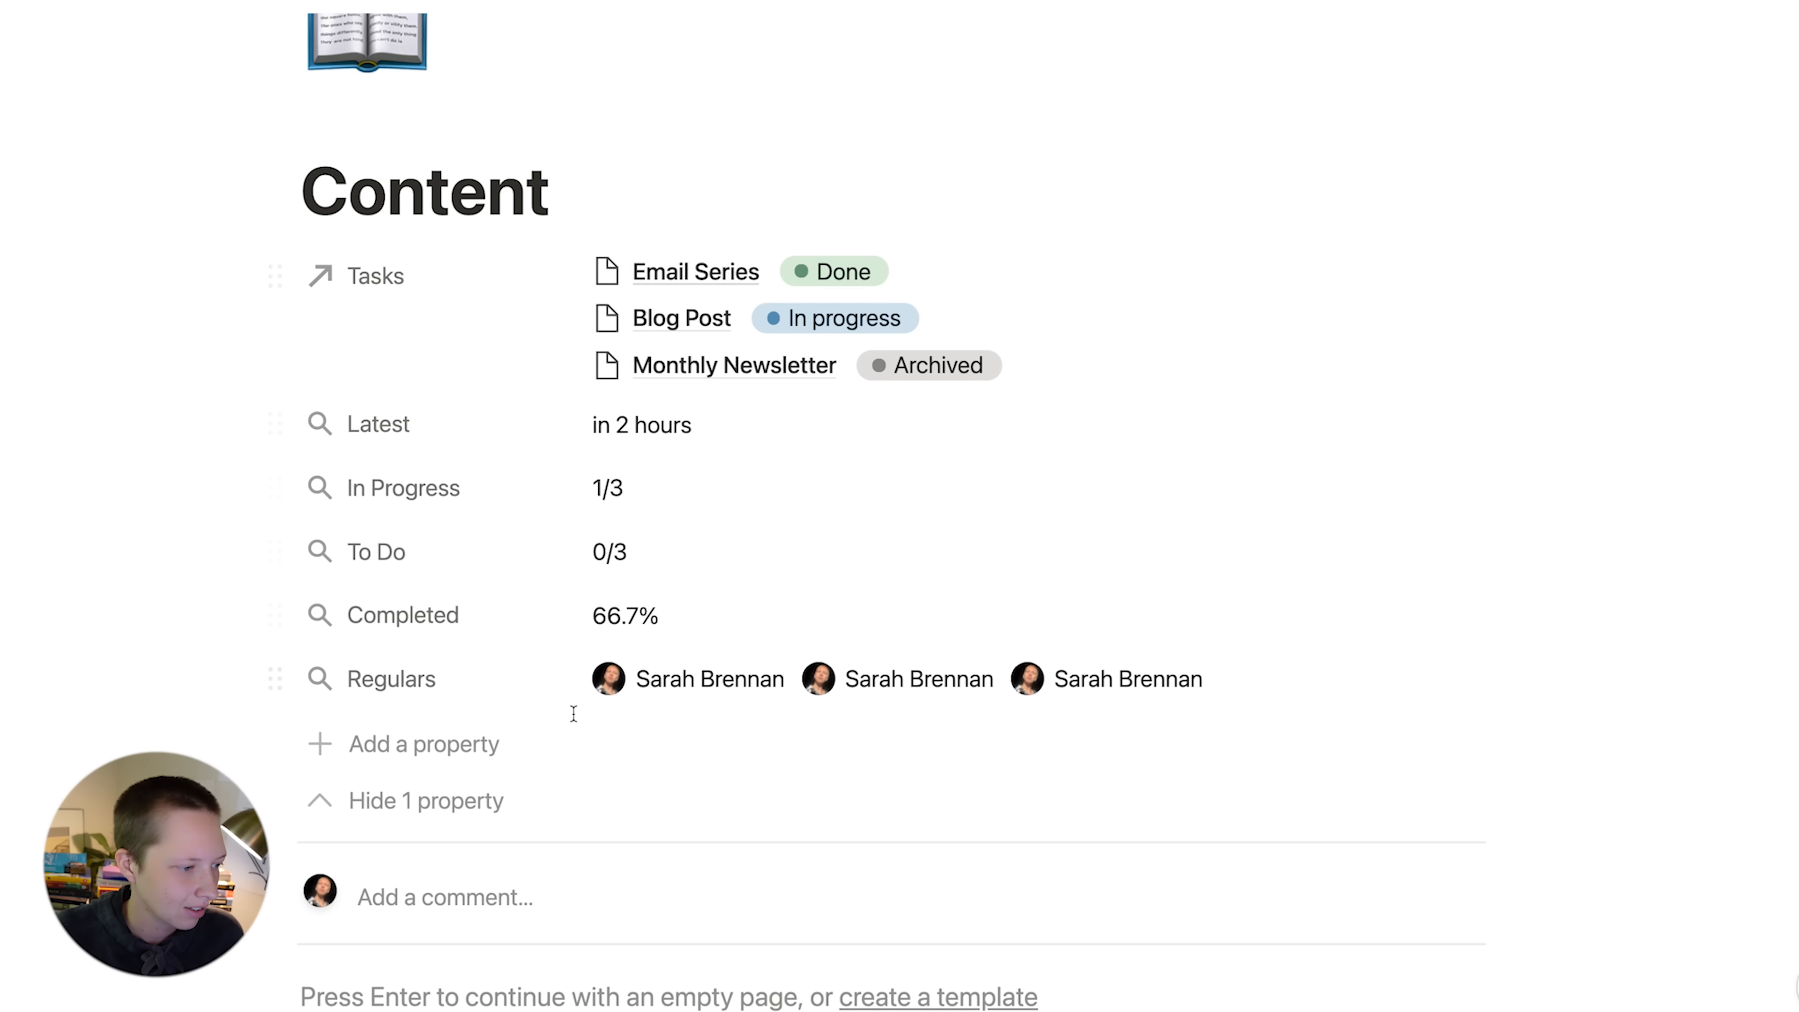
- Set the Regulars rollup to show unique values and move it directly above Latest
click(435, 680)
click(341, 388)
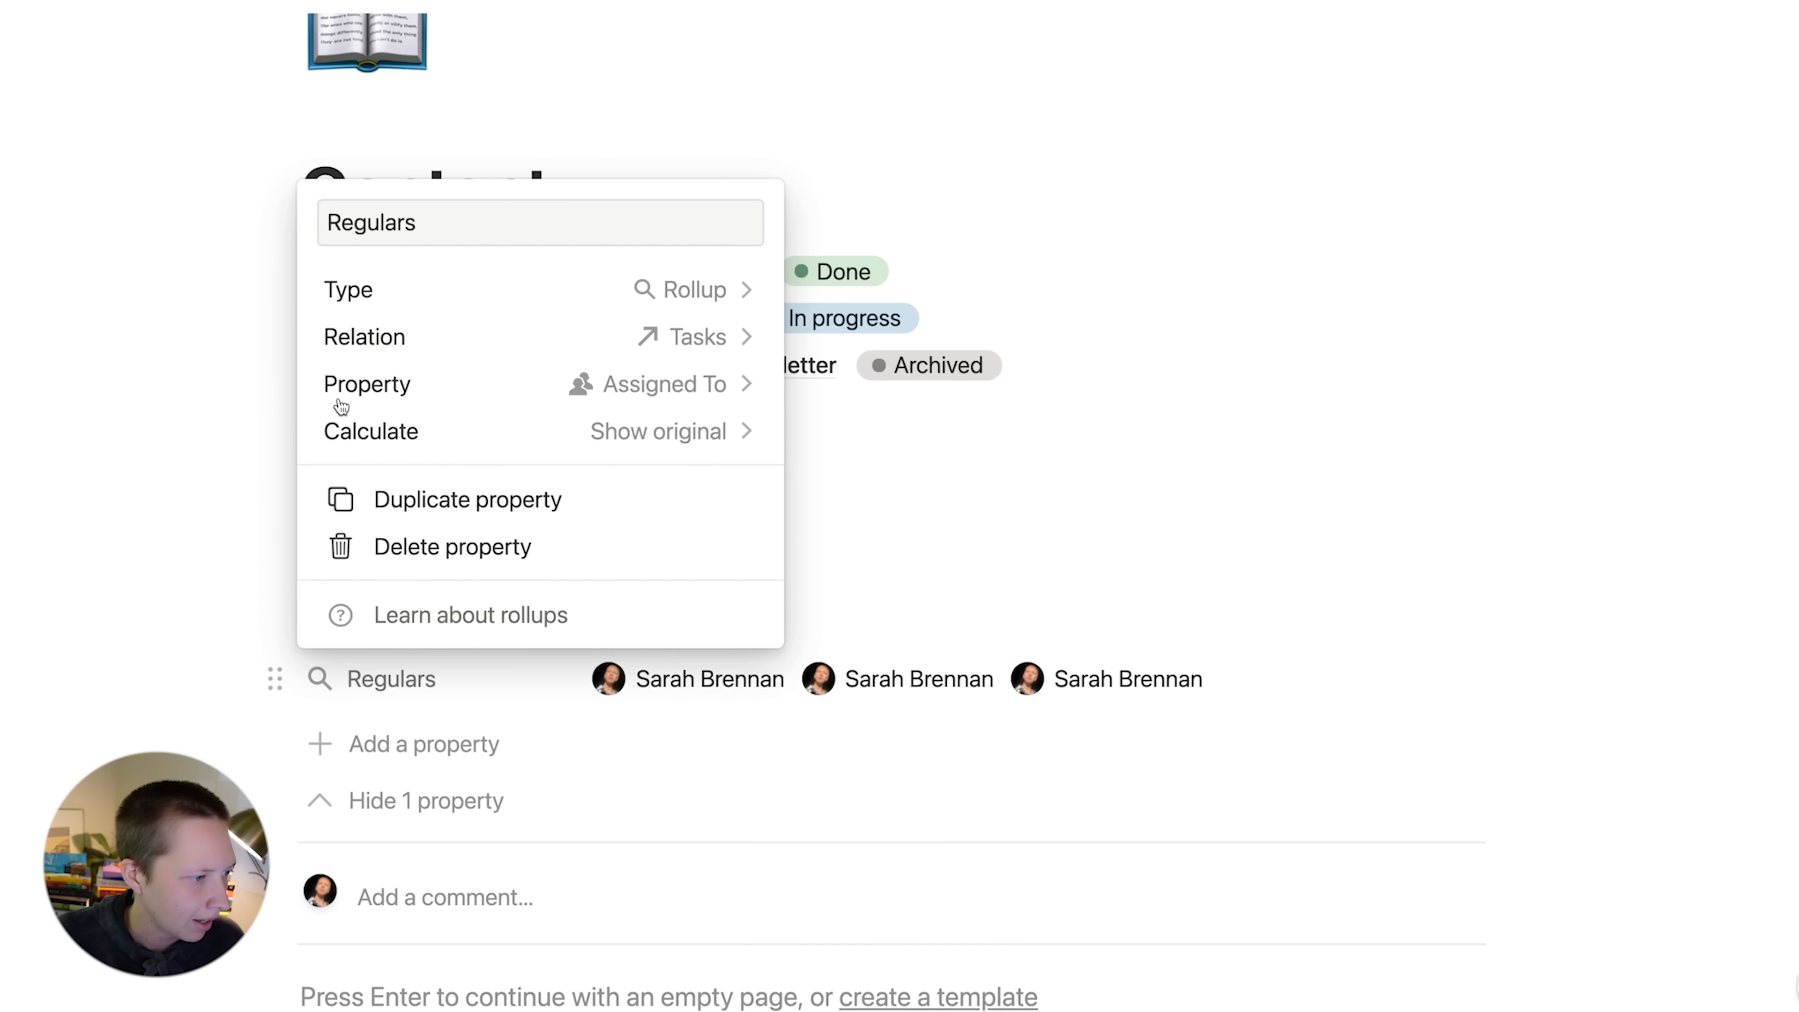
click(439, 434)
click(507, 536)
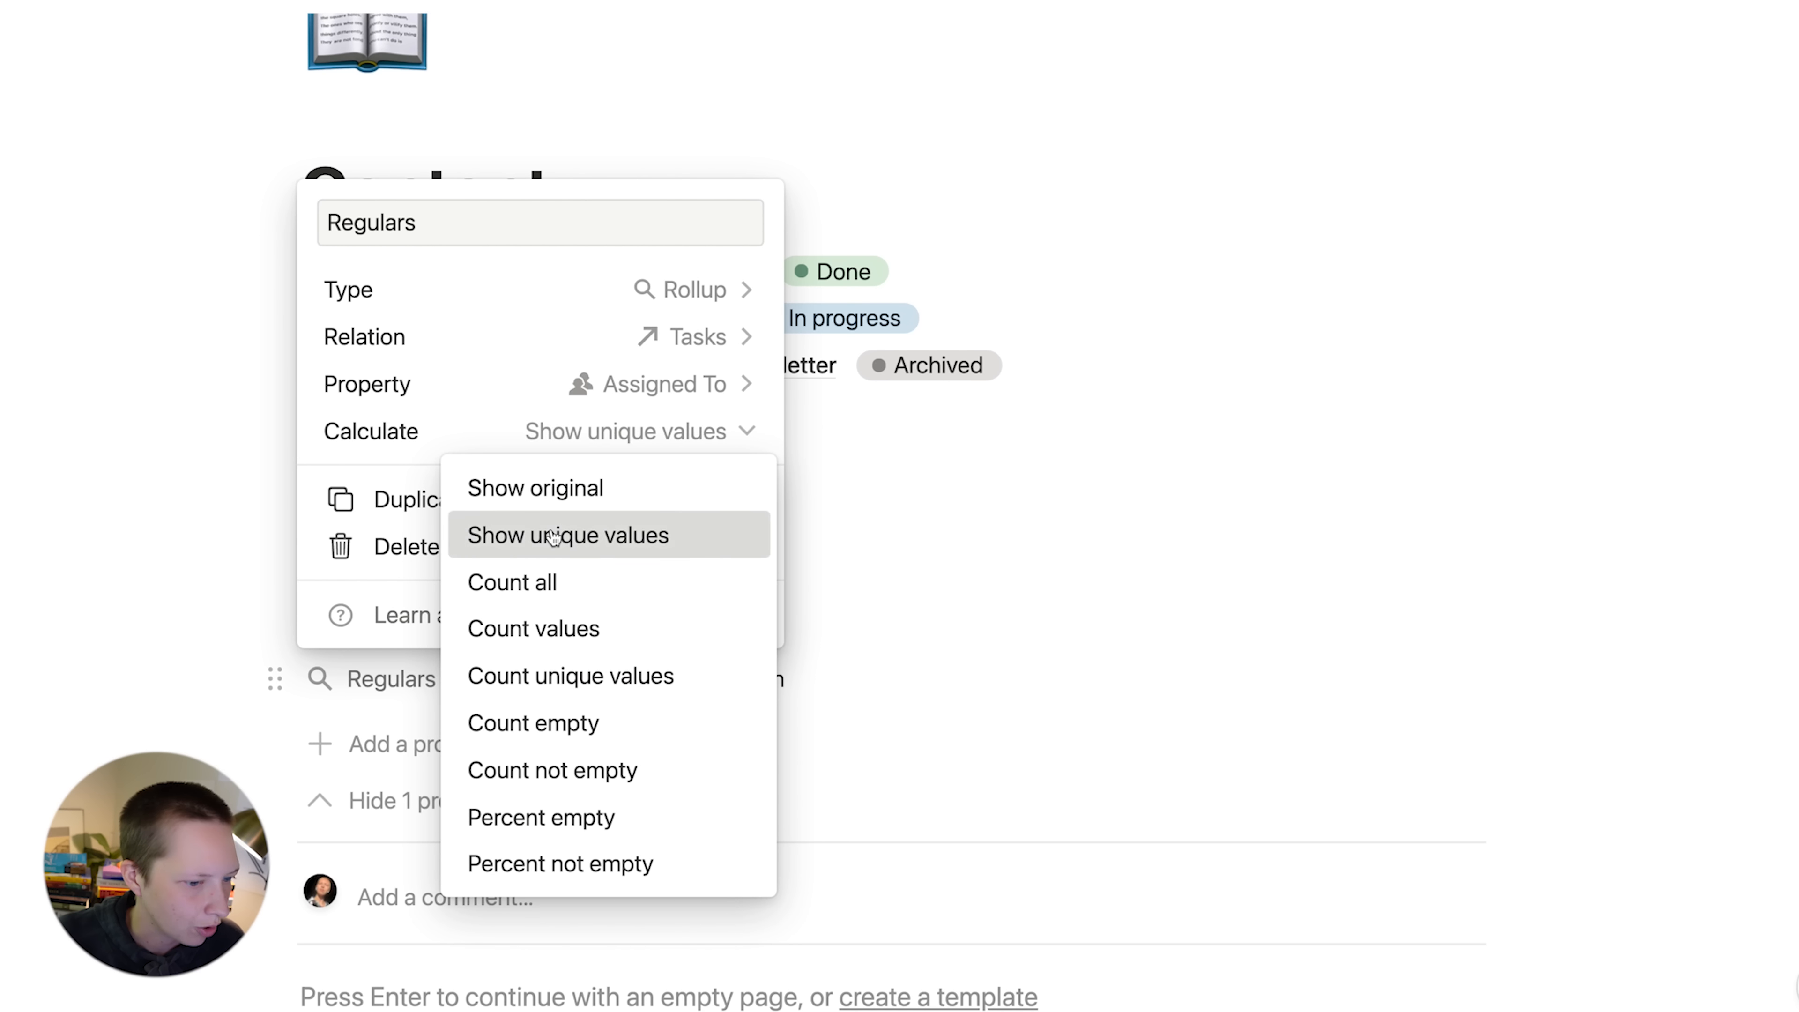
click(1230, 509)
drag(275, 679, 425, 418)
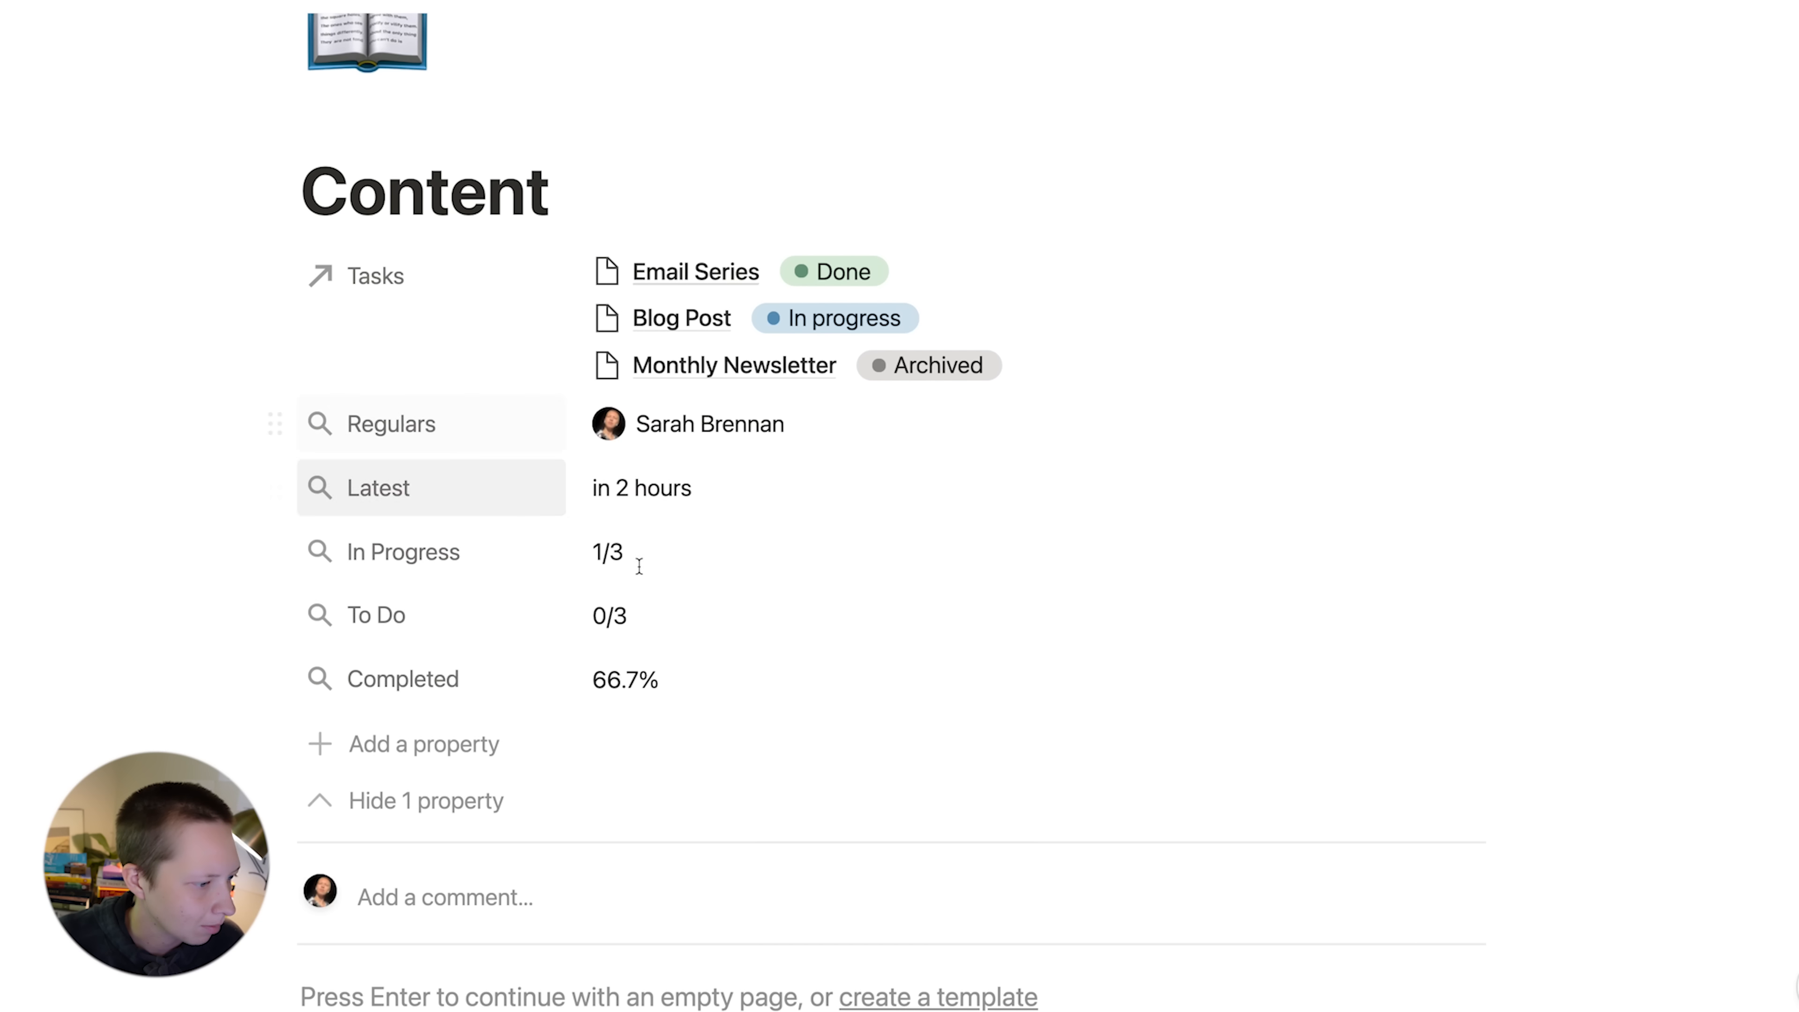
- Collapse the Content page's hidden property, review the example's All Types cards, and return to the Tasks with Status page
click(380, 803)
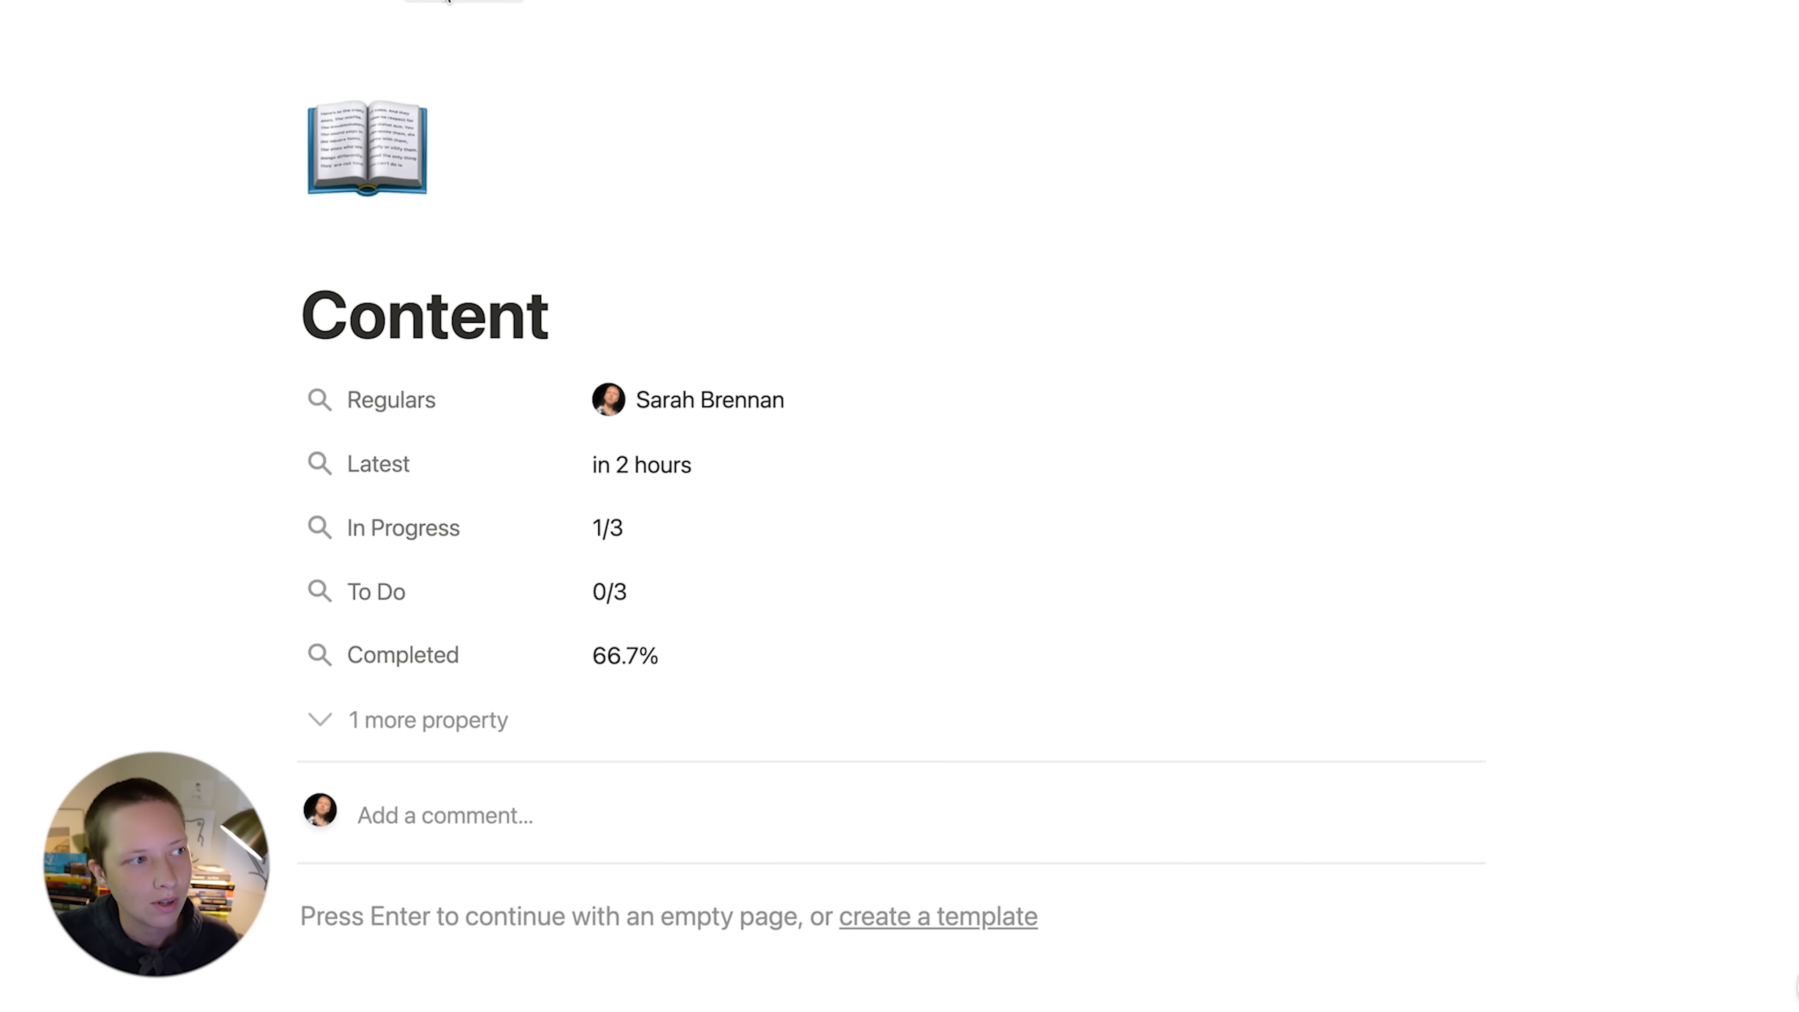
click(283, 2)
scroll(681, 491, down, 4)
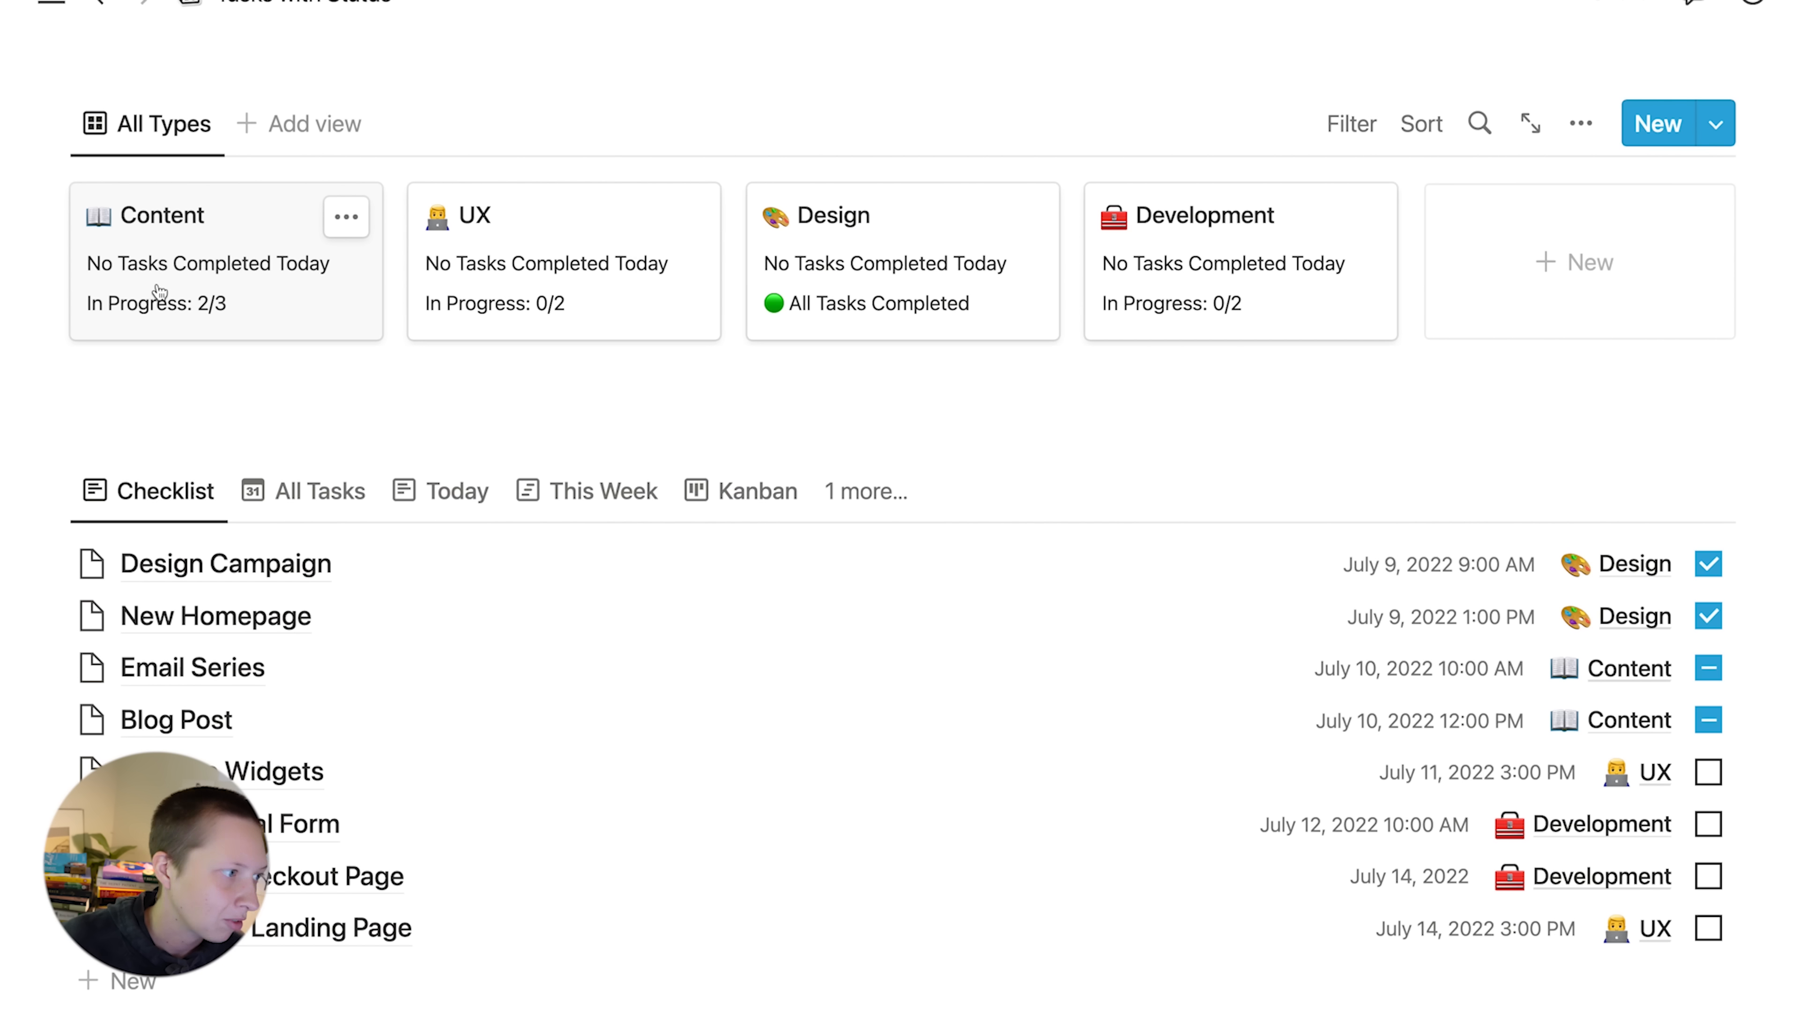
scroll(29, 282, down, 1)
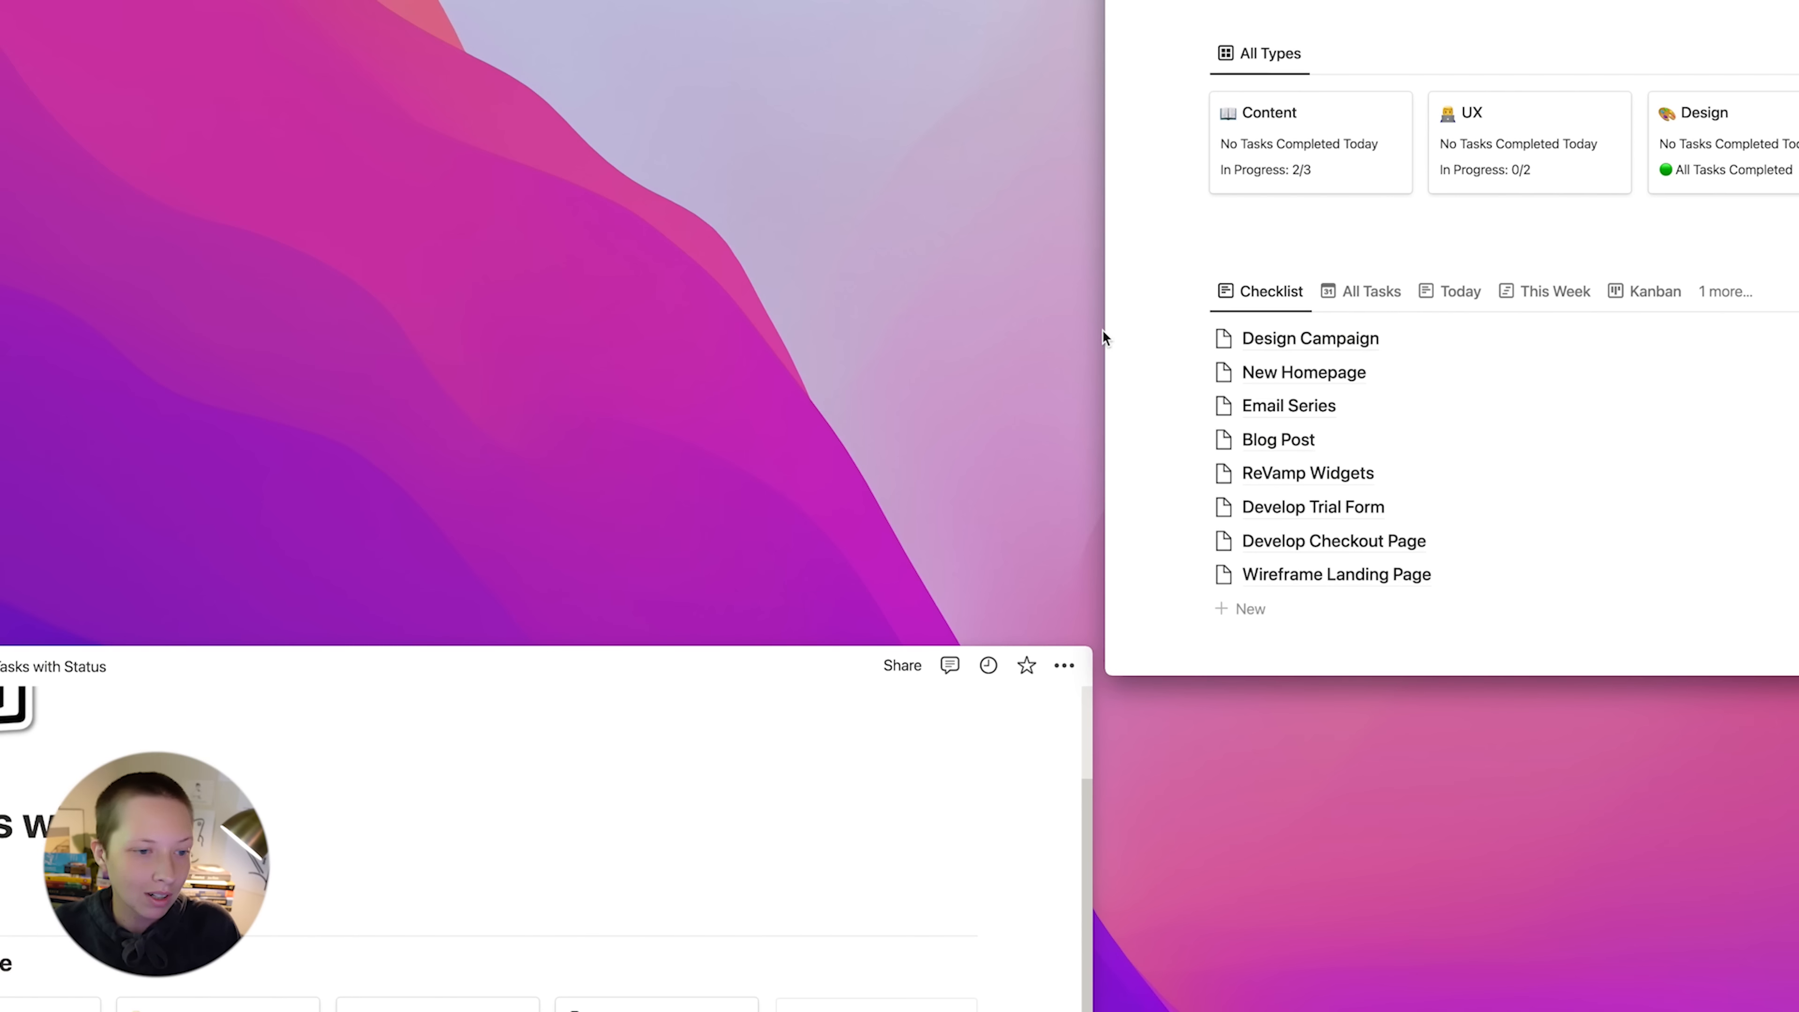
click(607, 737)
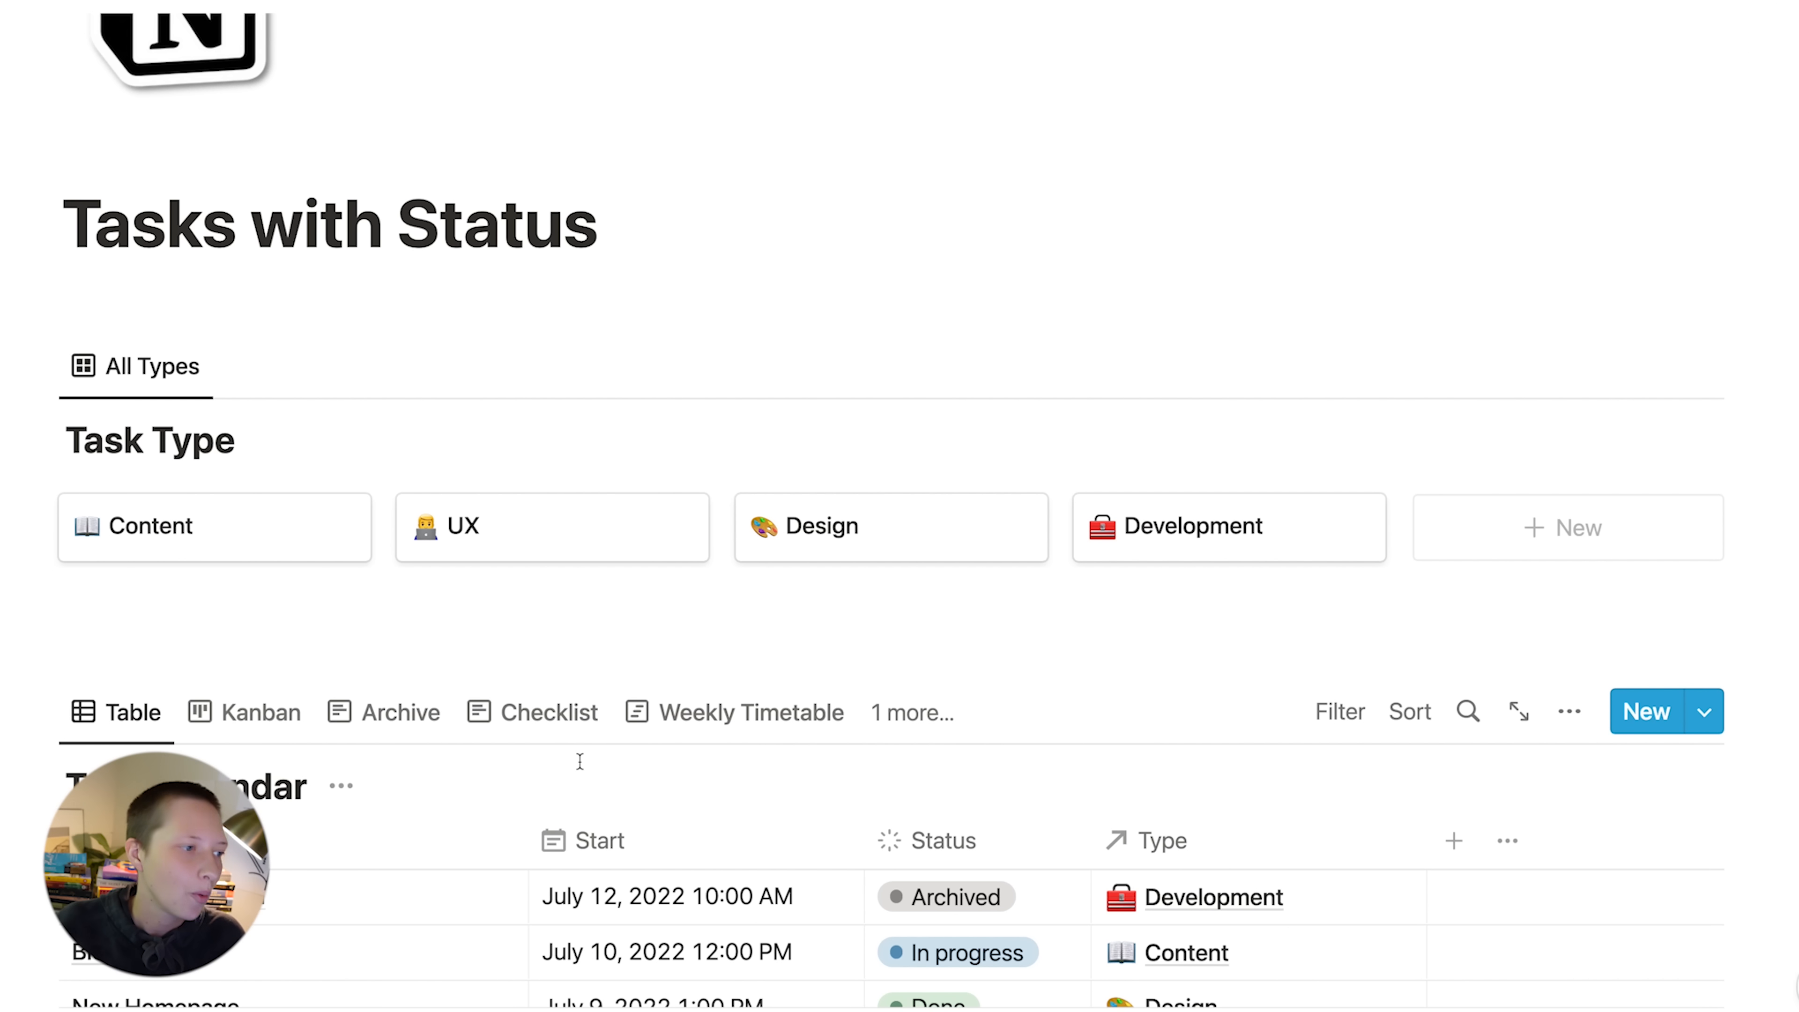
- Open the Content task type as a full page and reveal its hidden property
click(155, 535)
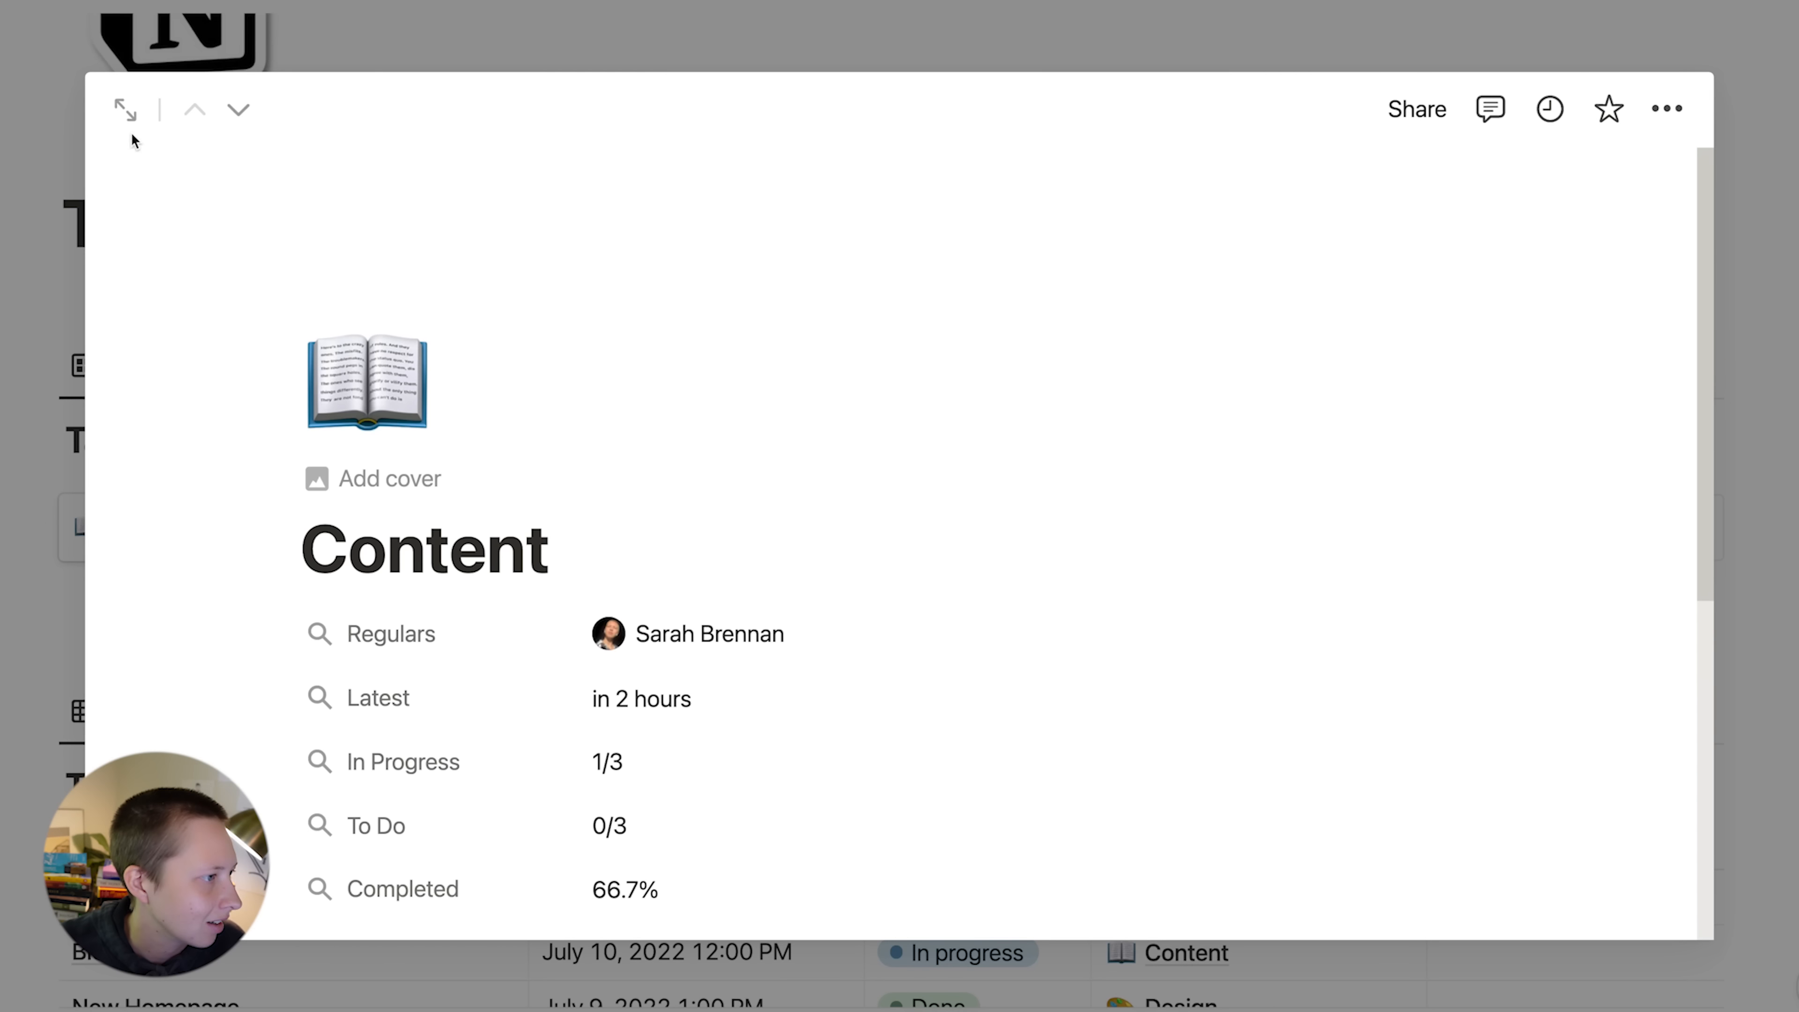
click(125, 107)
scroll(176, 682, down, 2)
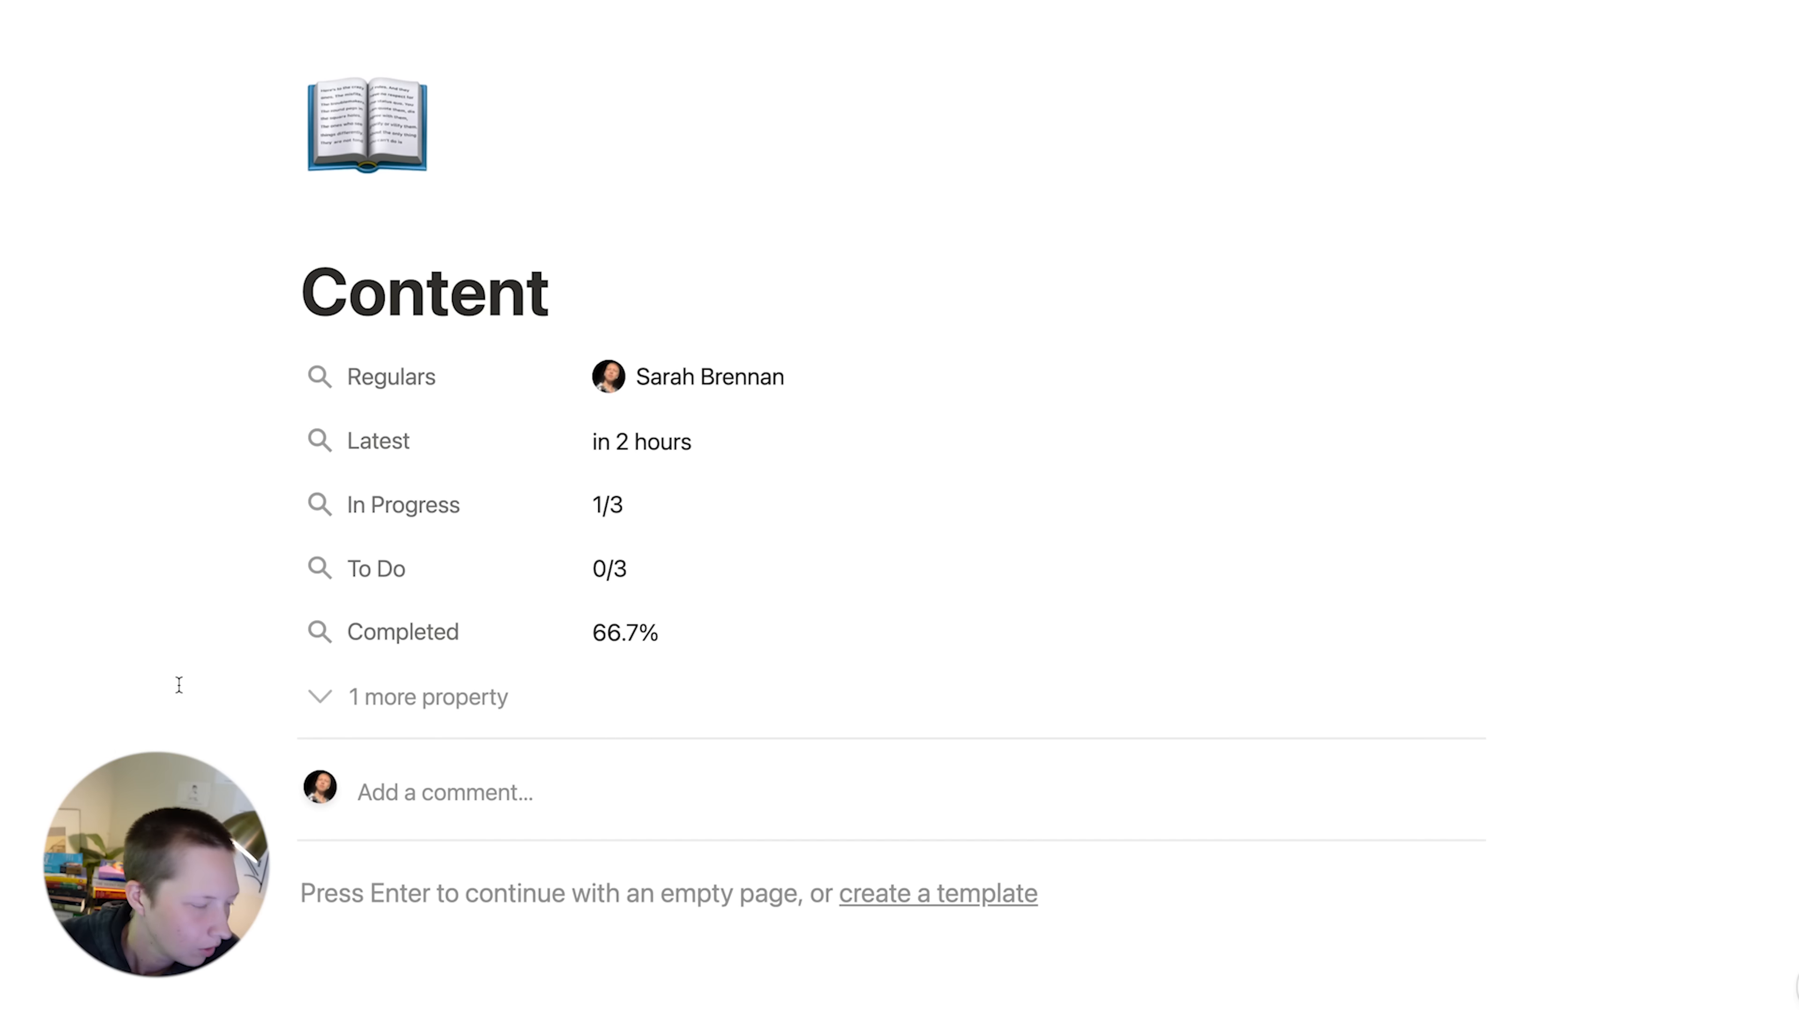
click(418, 709)
scroll(414, 710, down, 5)
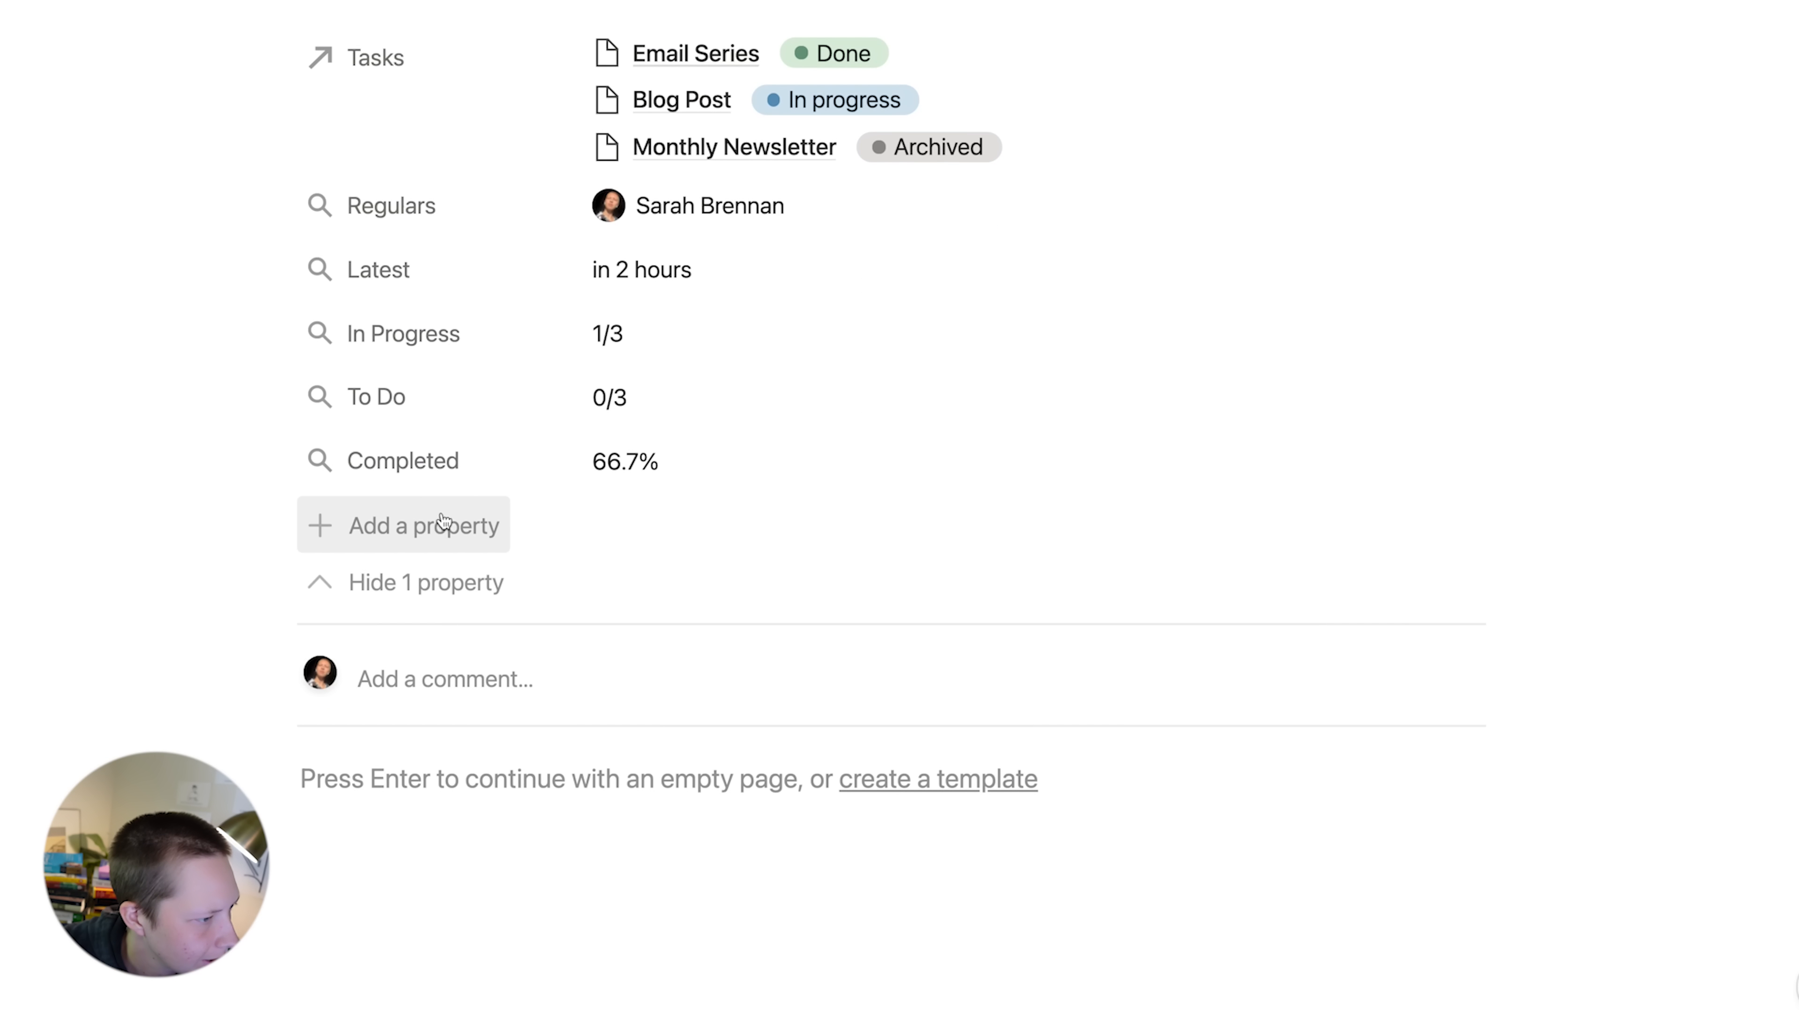
- Add a formula property named Today to the Content page
click(425, 524)
double_click(365, 601)
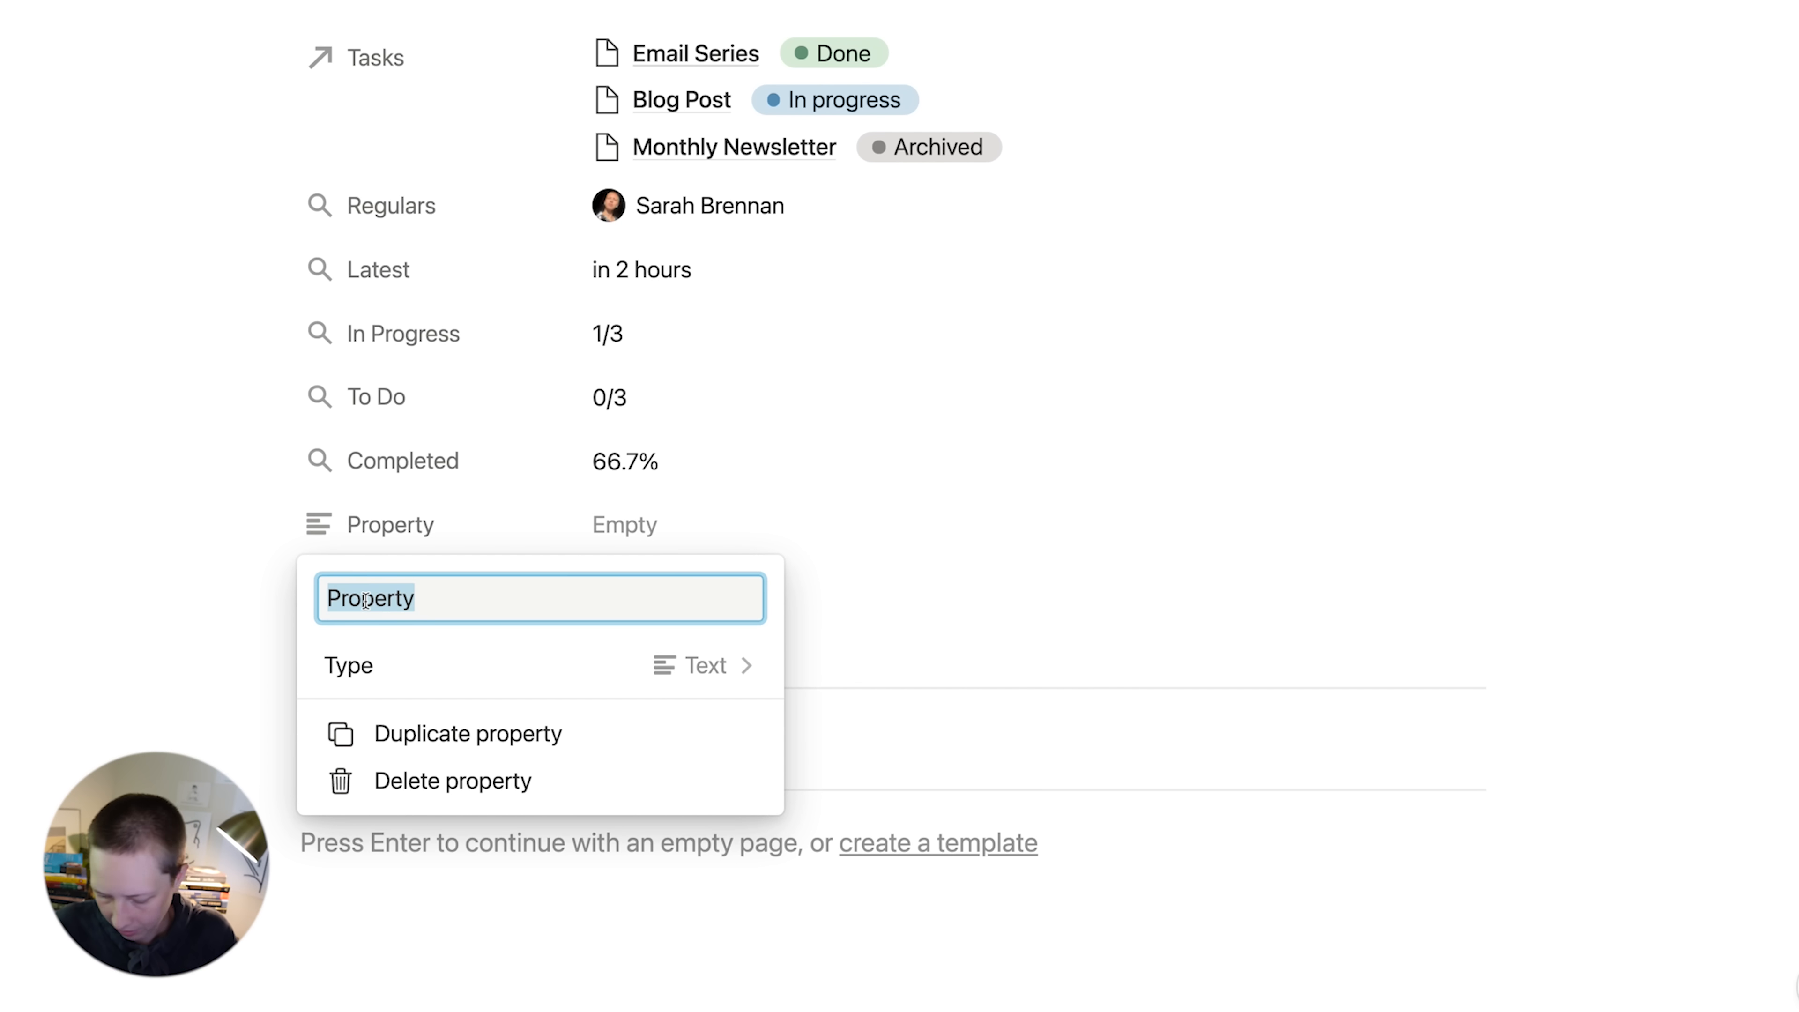
text(Today)
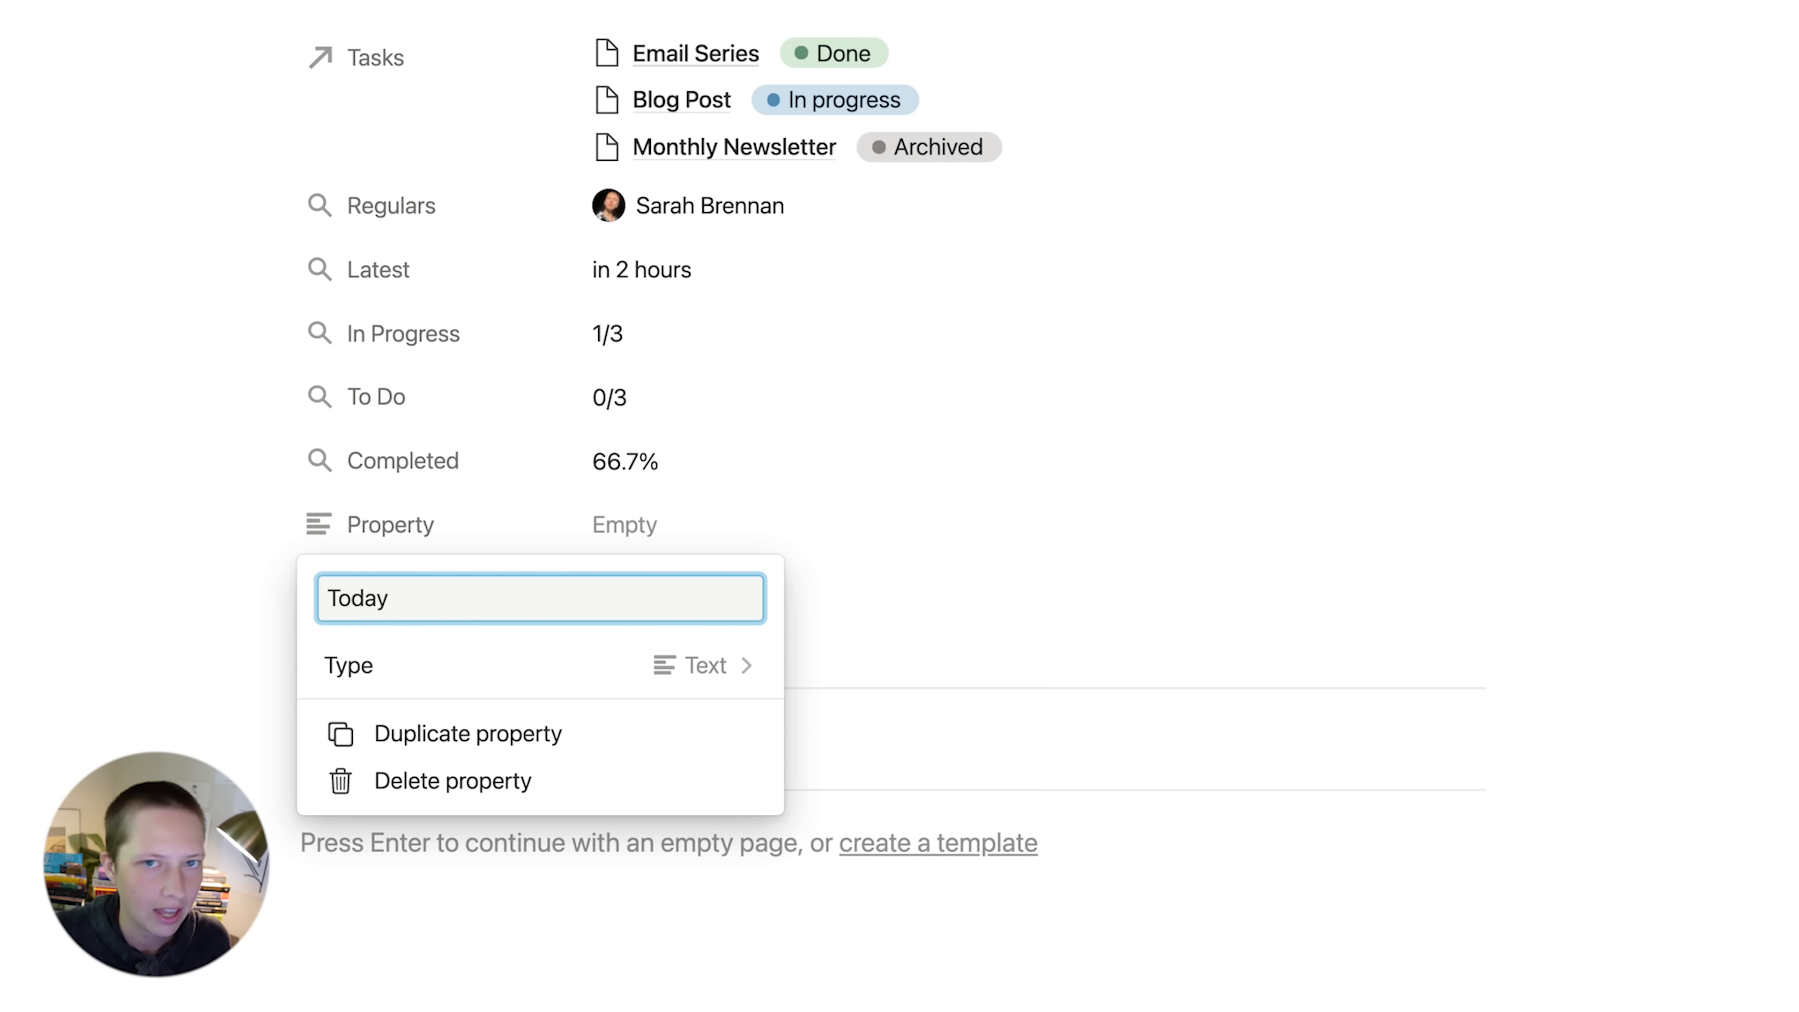
click(370, 667)
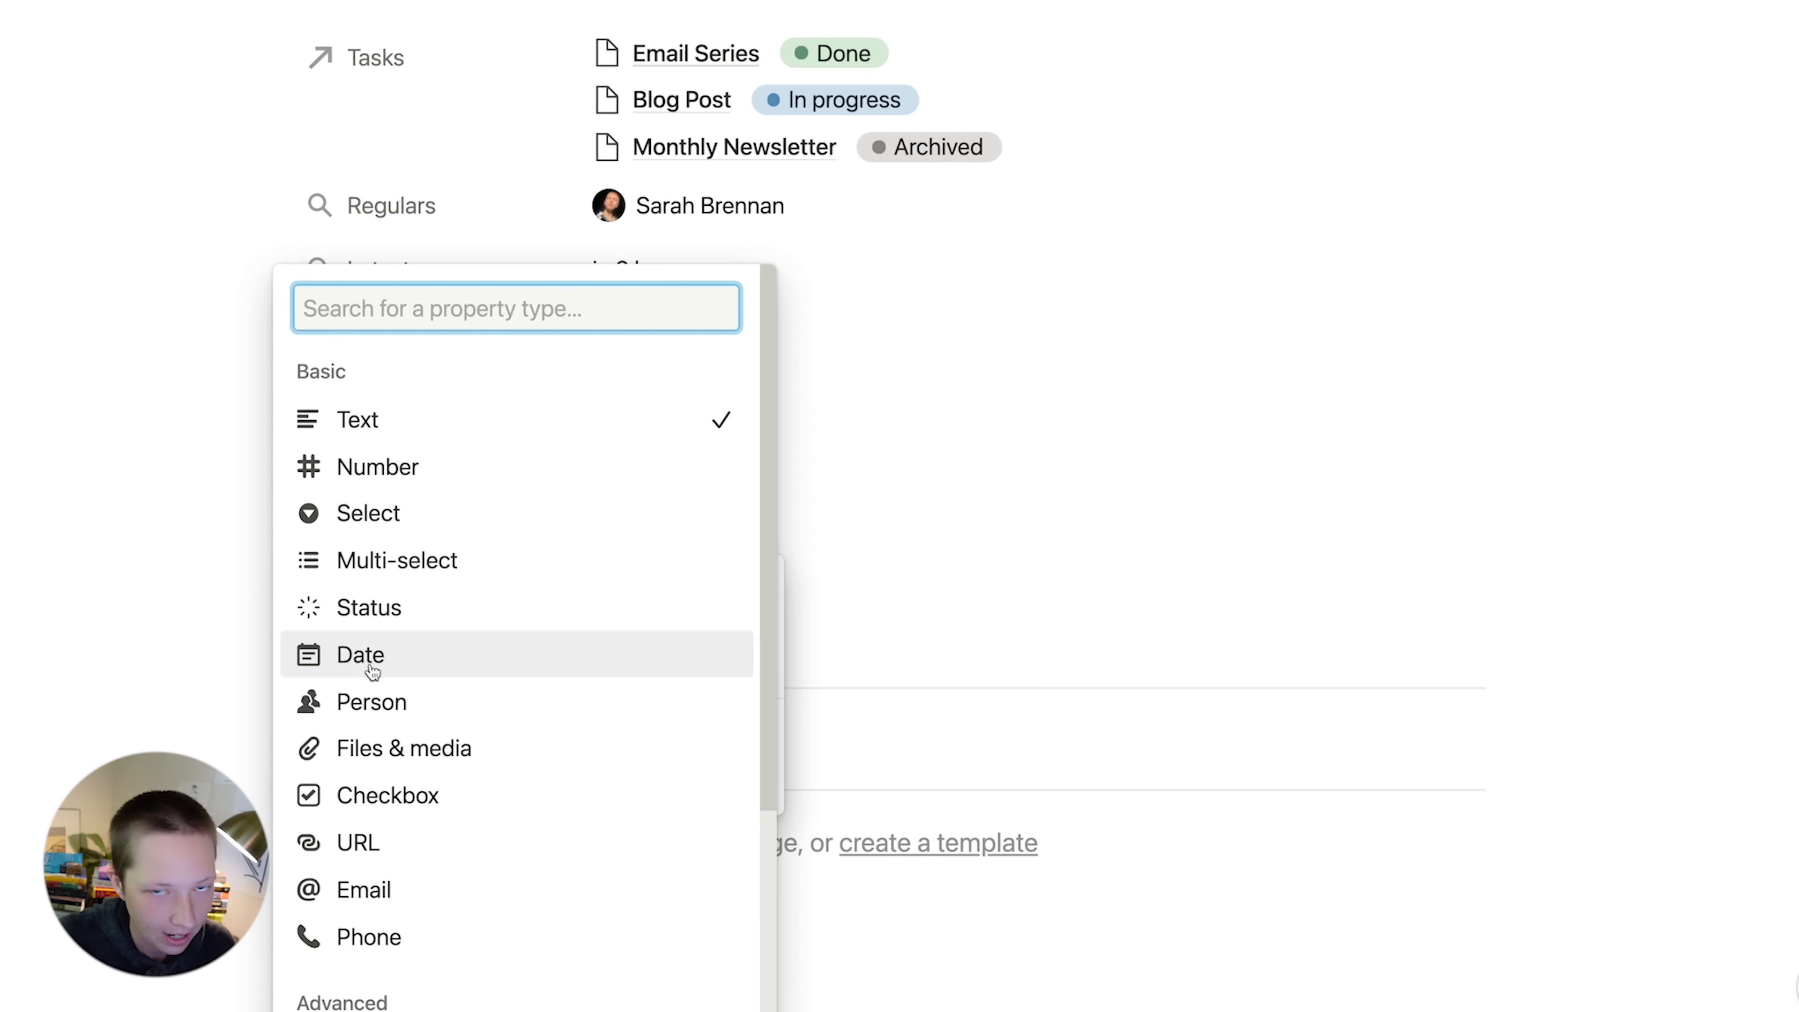
scroll(373, 671, down, 5)
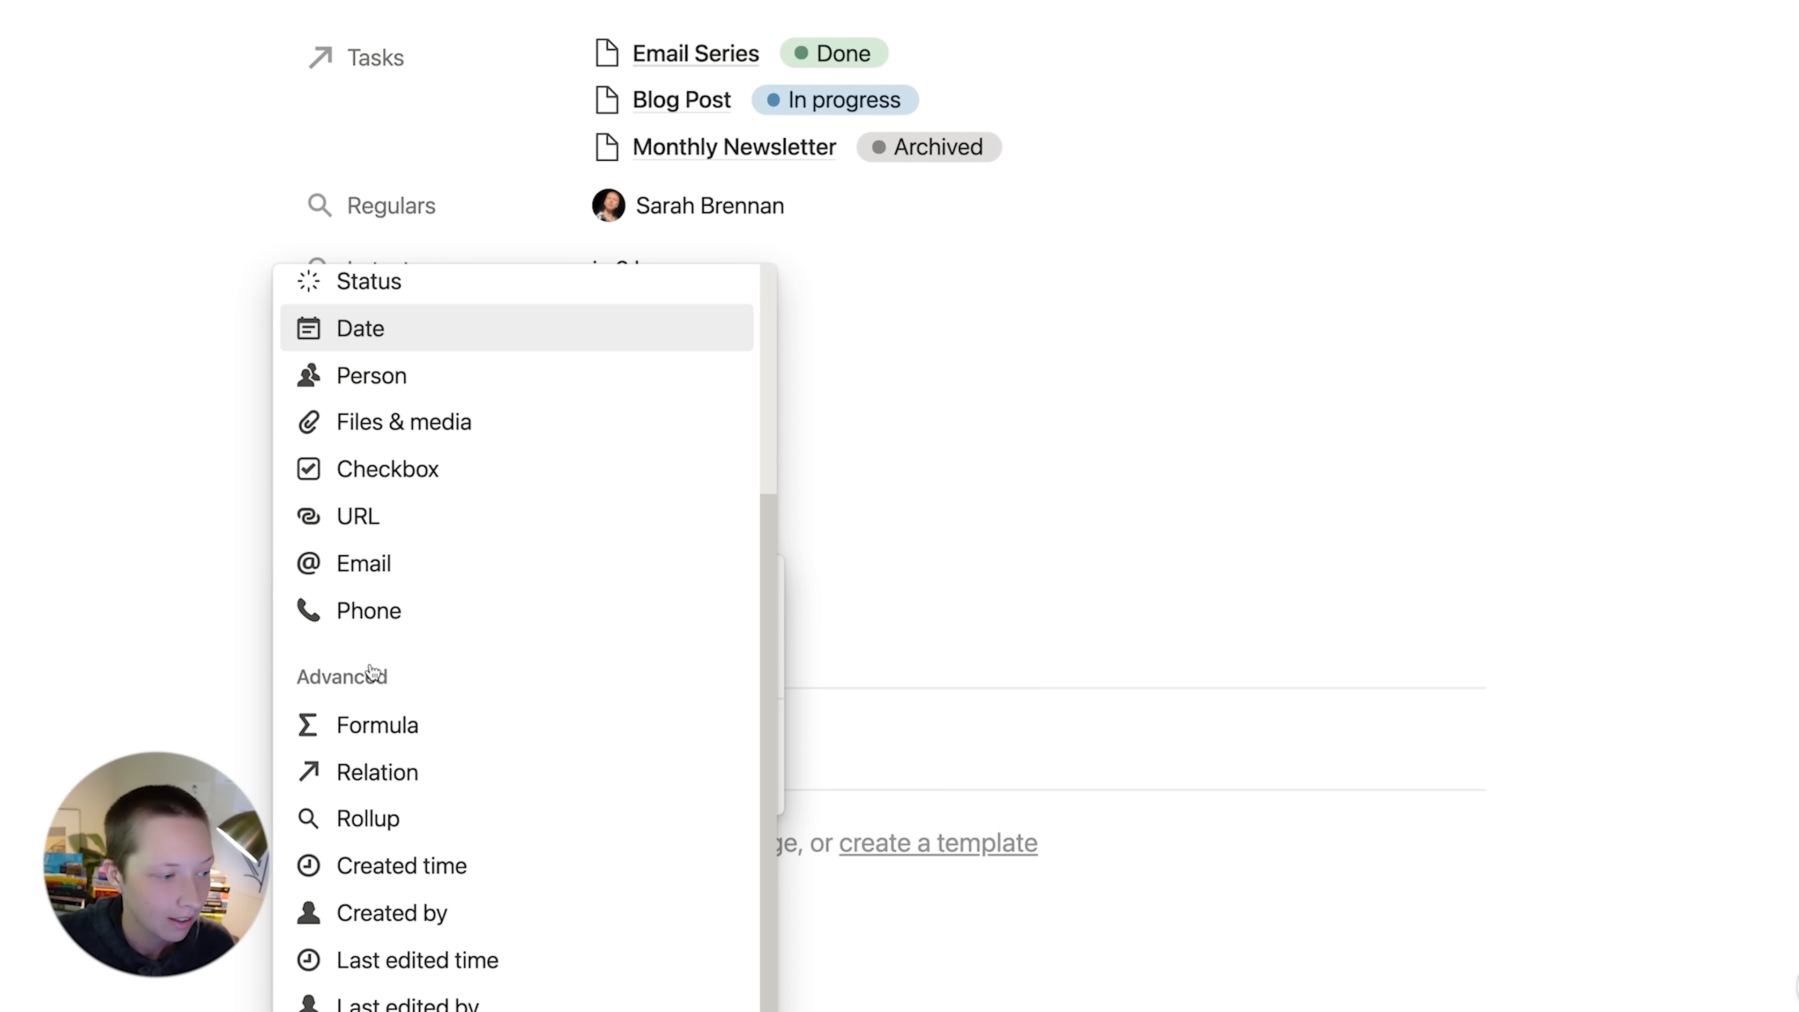
click(409, 737)
key(Escape)
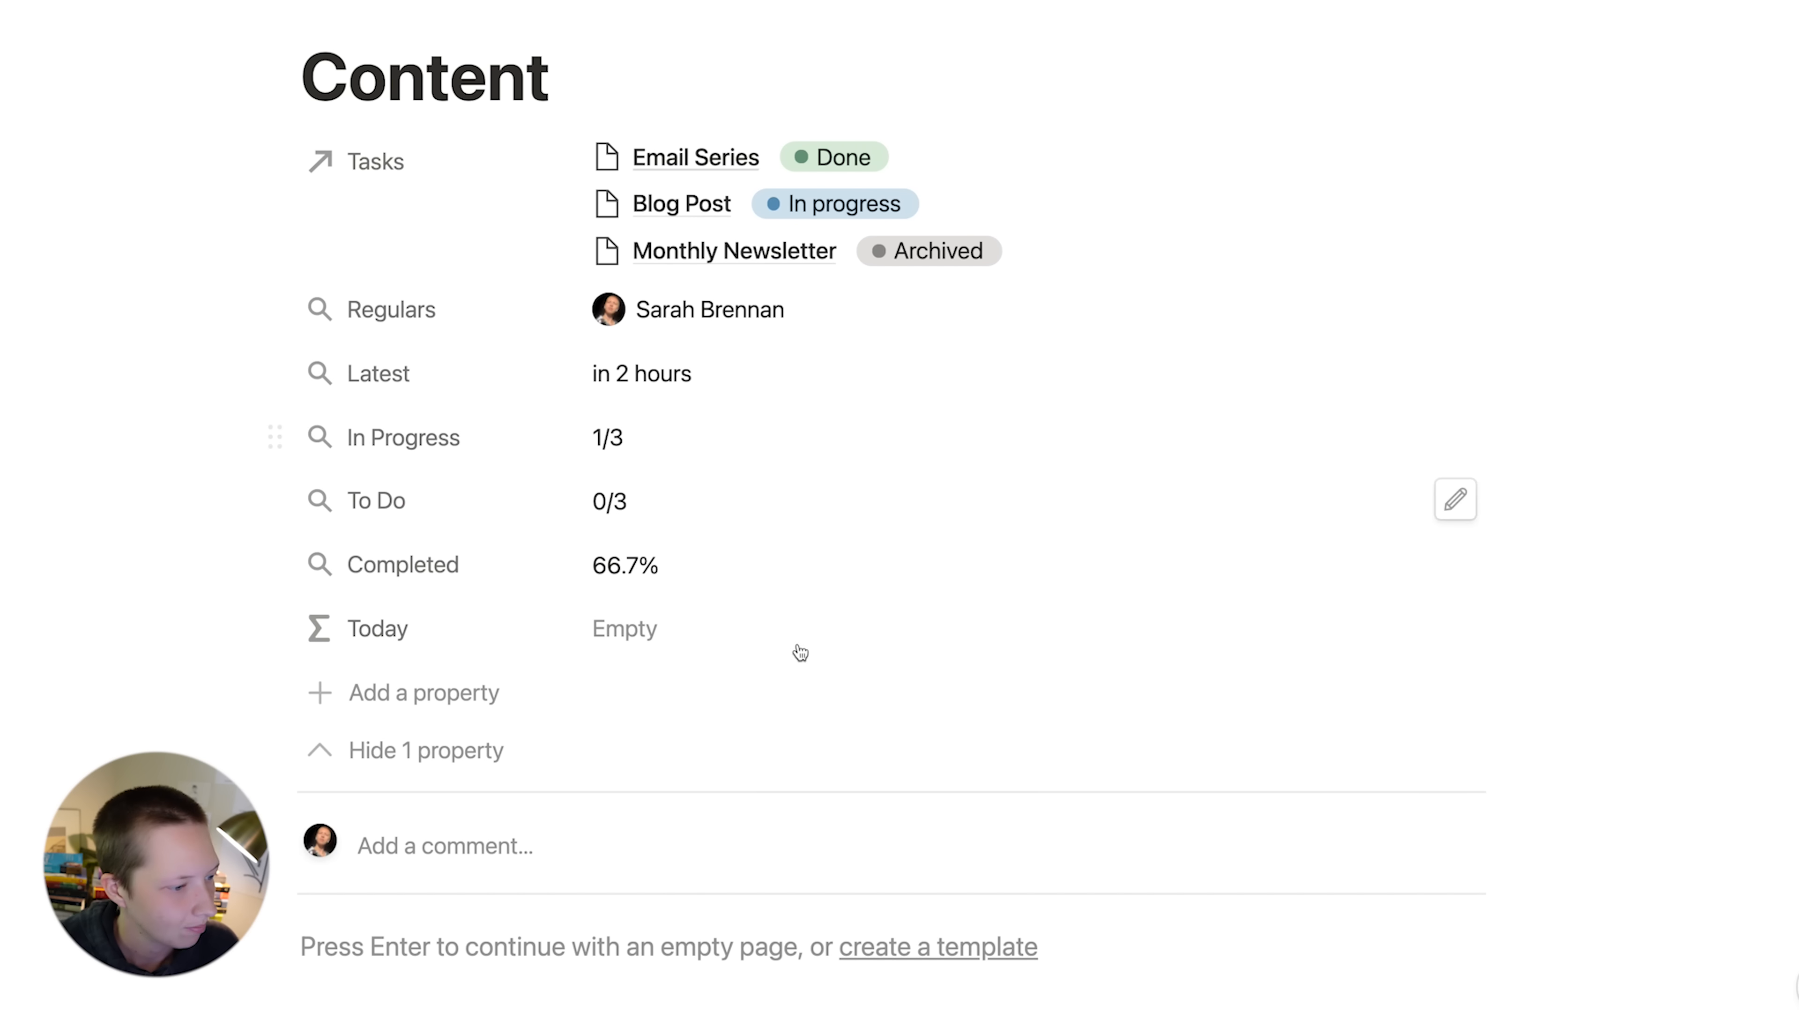
- Set the Today formula to return the Latest property
click(719, 637)
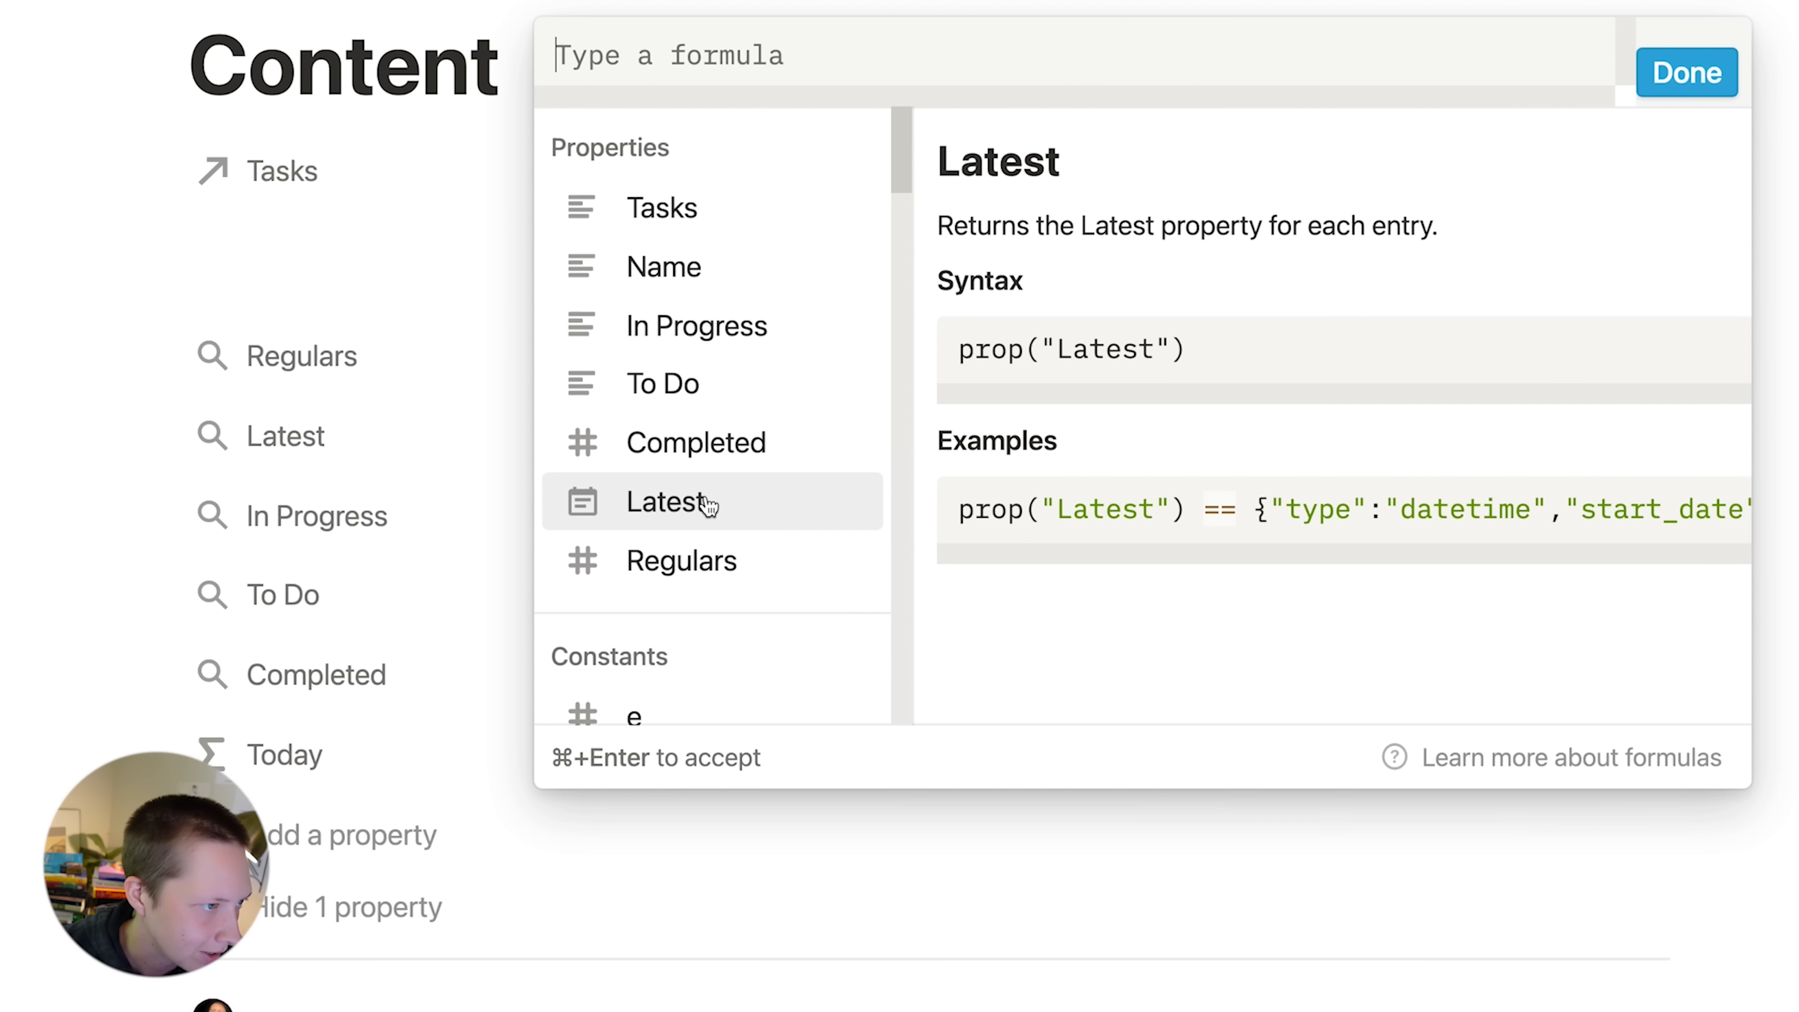
click(708, 504)
click(1686, 73)
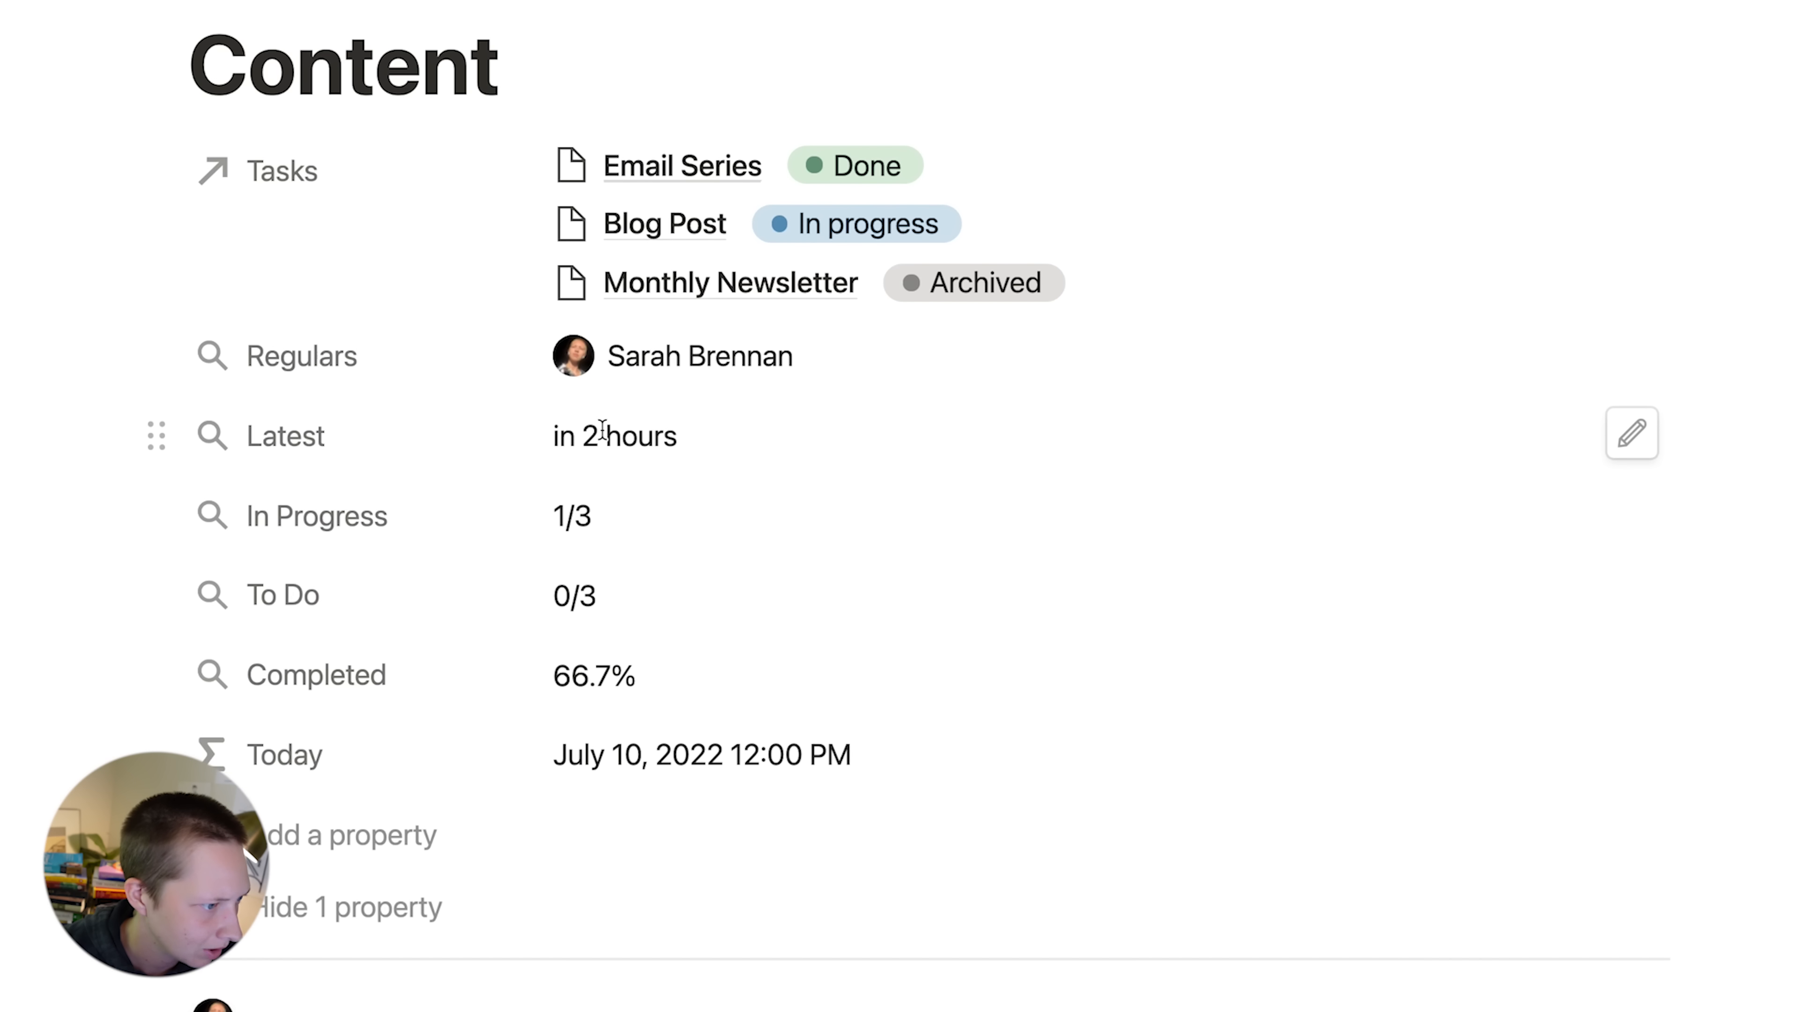
- Wrap the Today formula's Latest property in formatDate with the "LL" format and save it
click(641, 753)
click(558, 60)
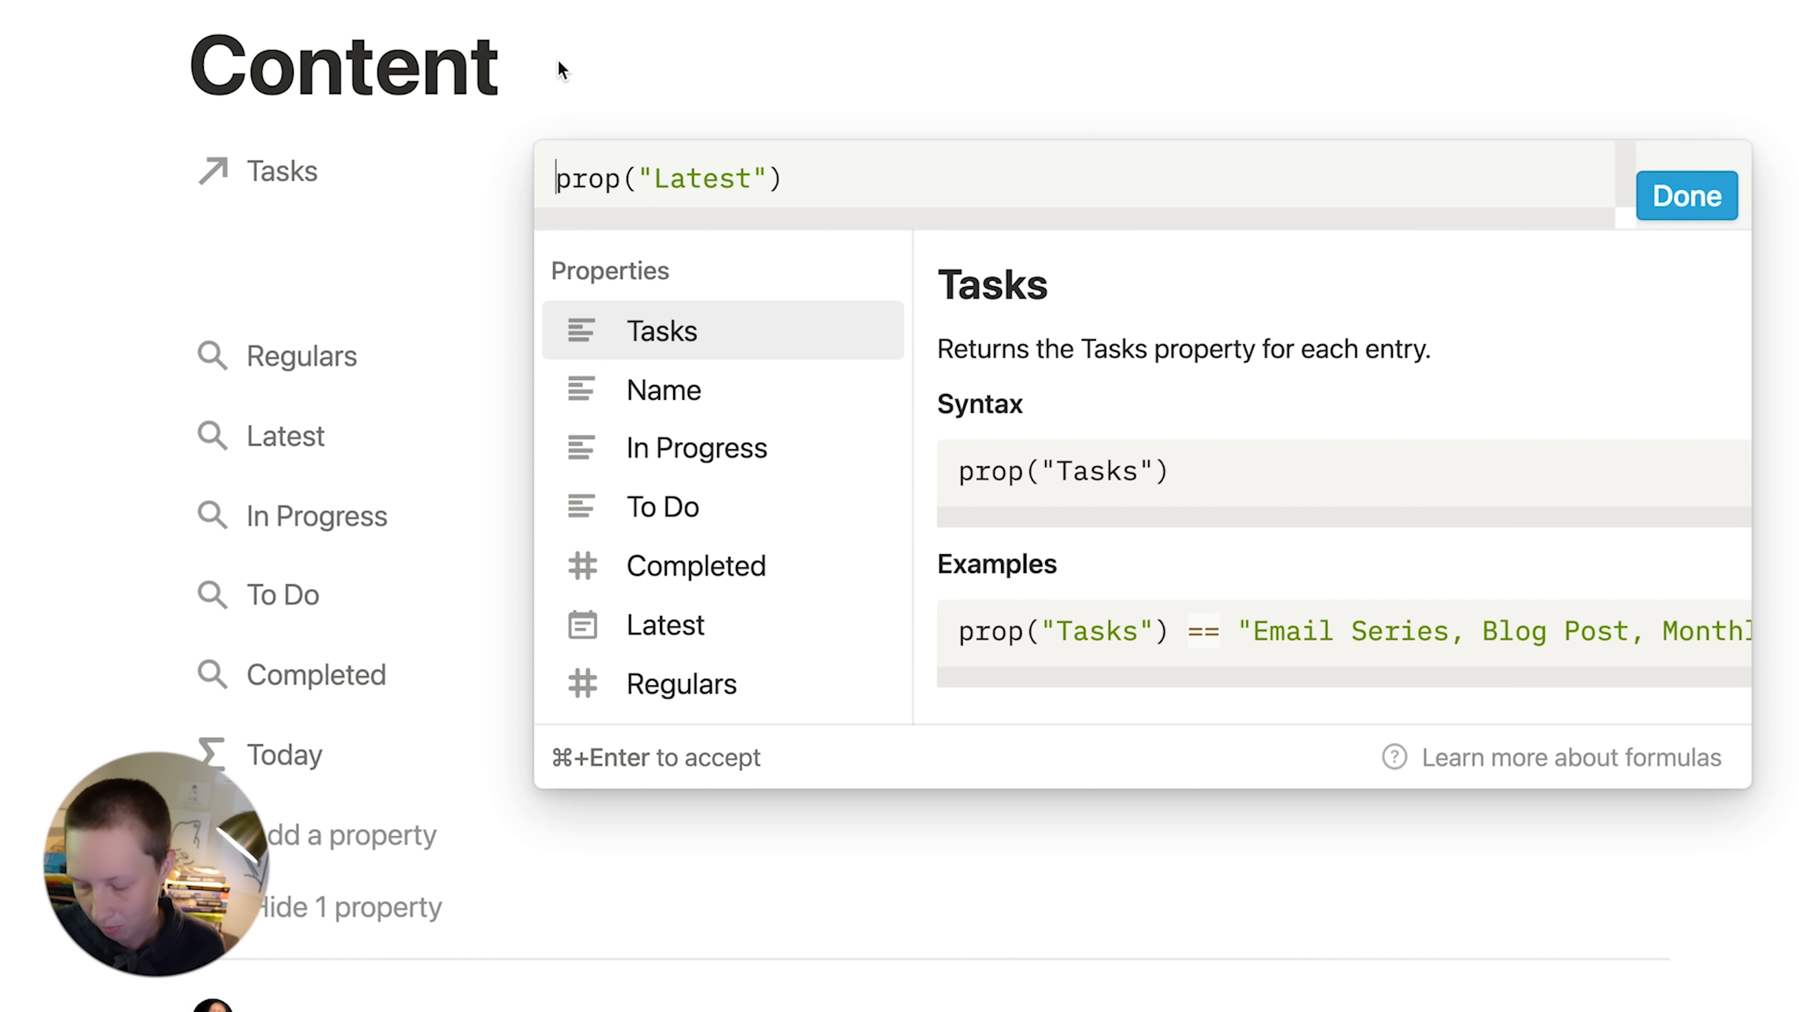
text(form)
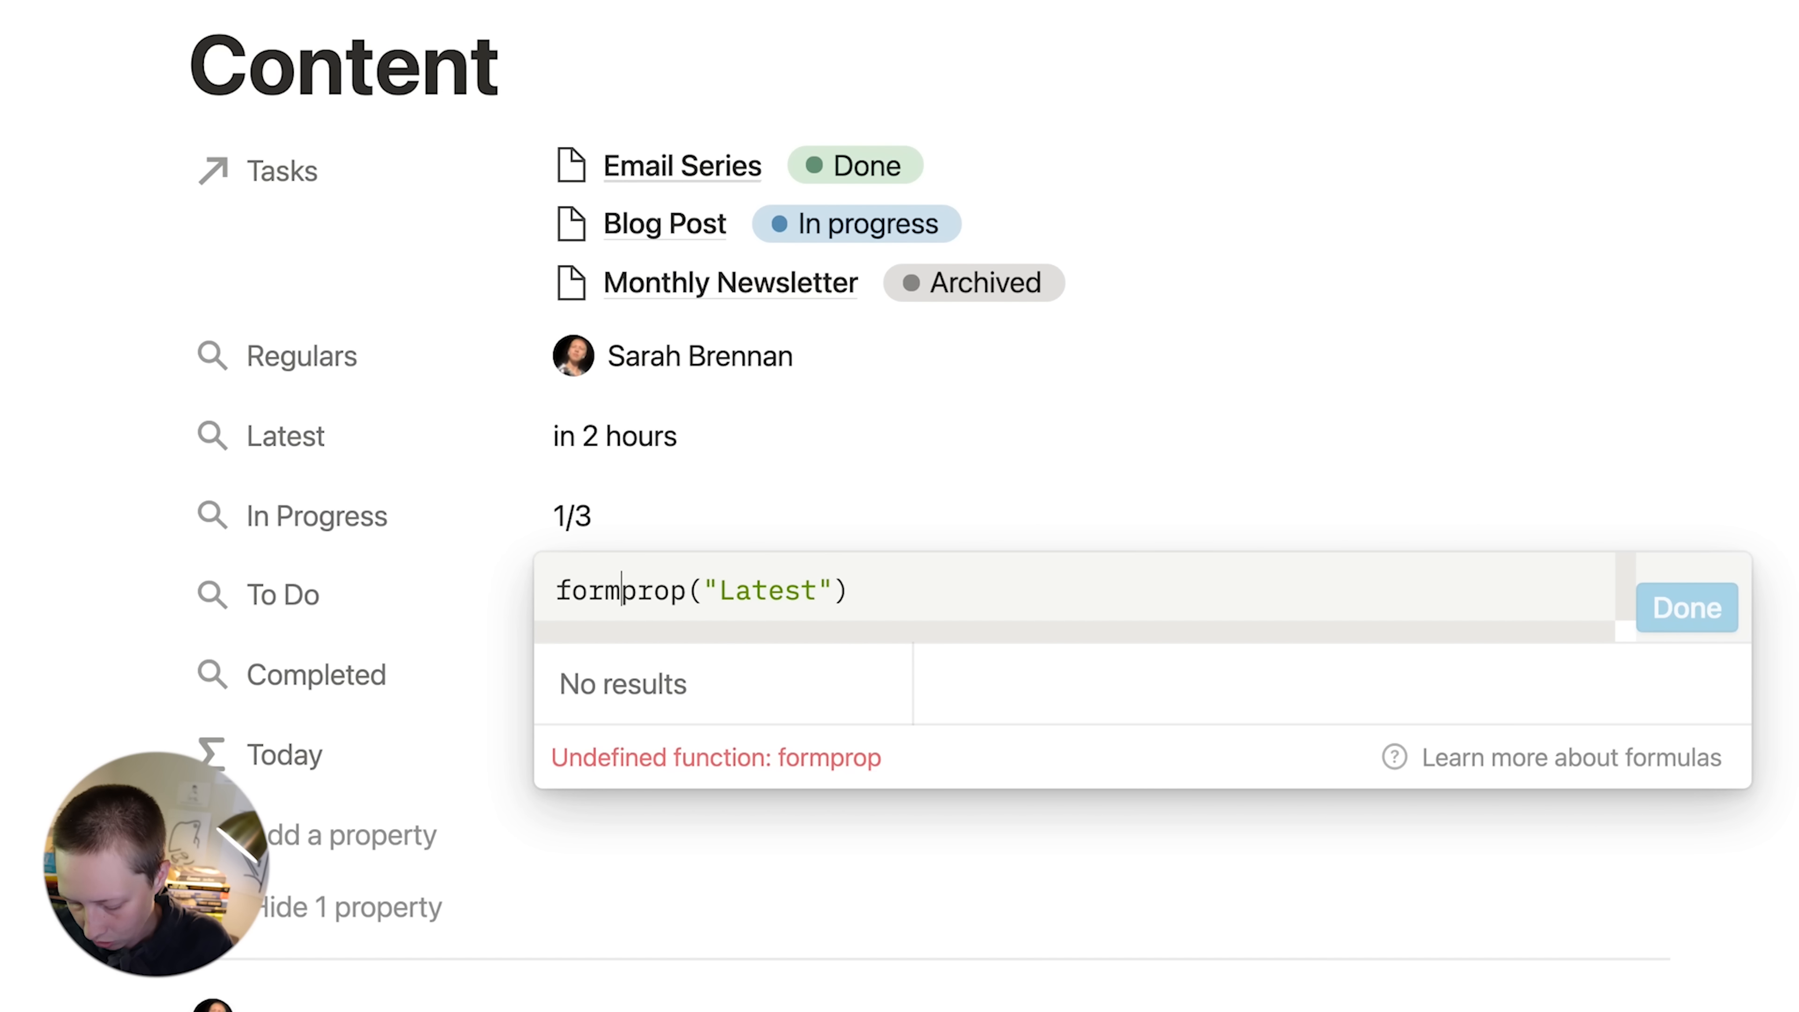
text(atDate)
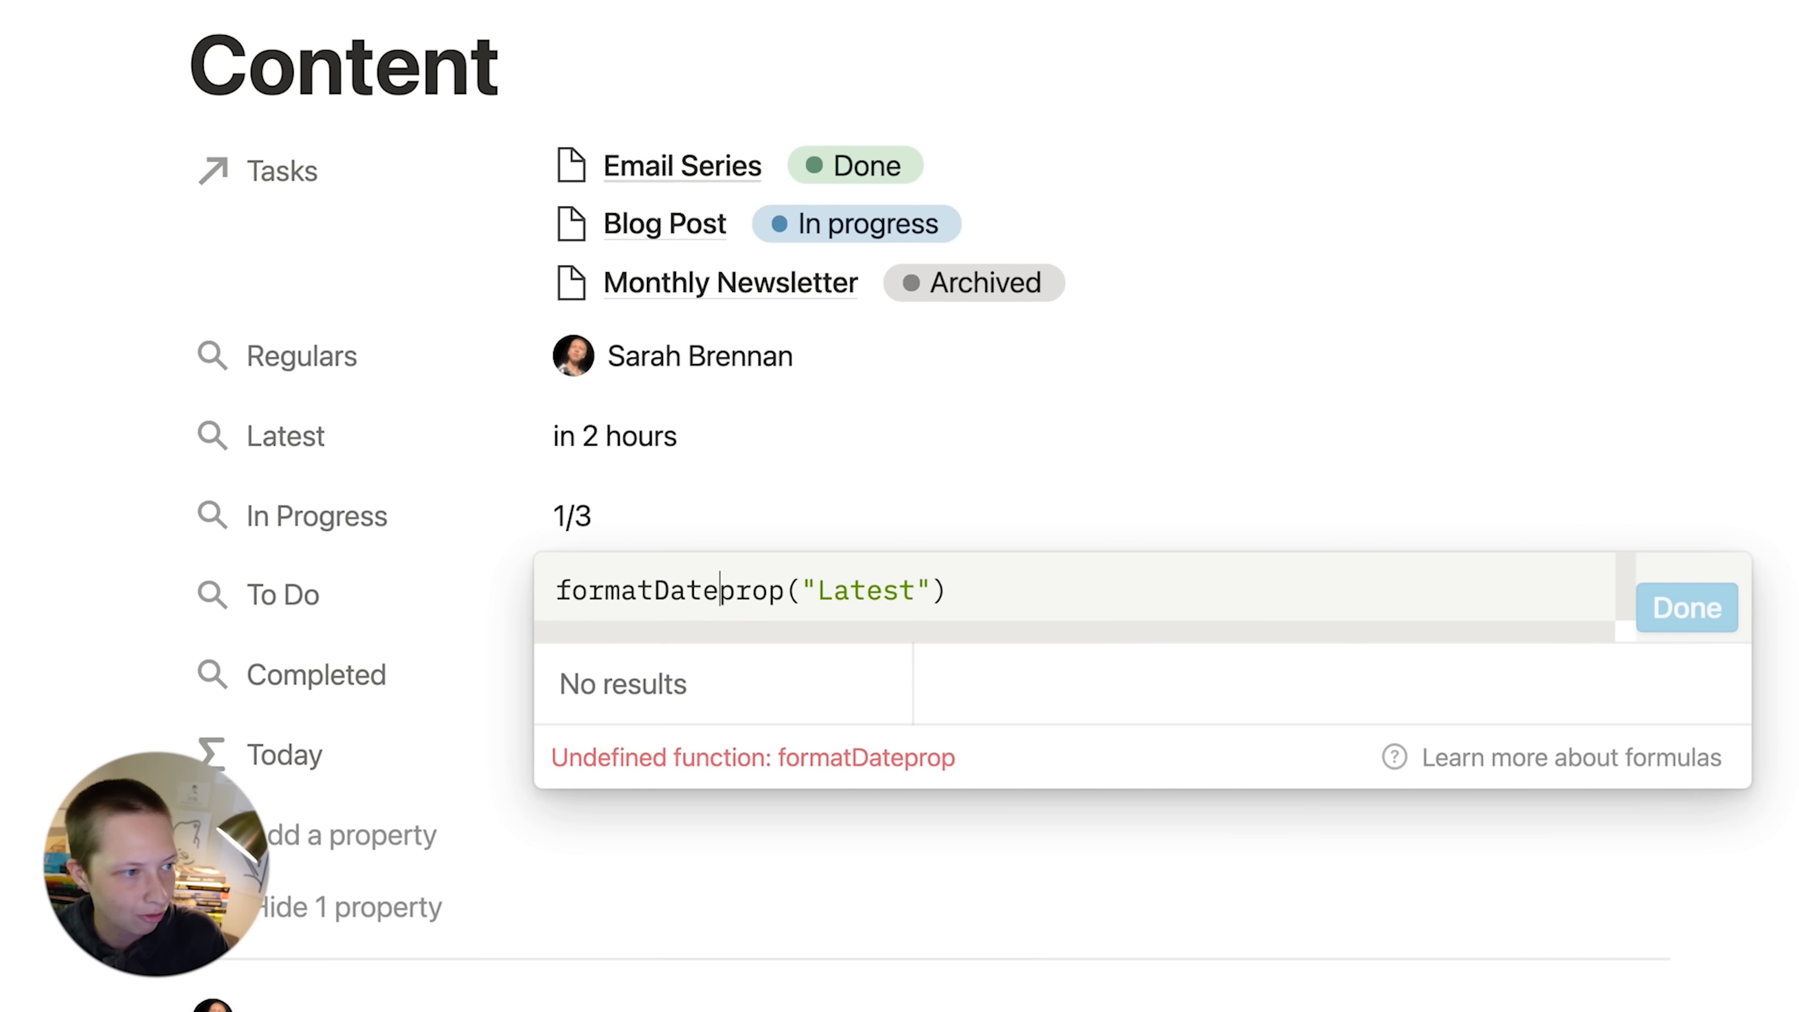
text(()
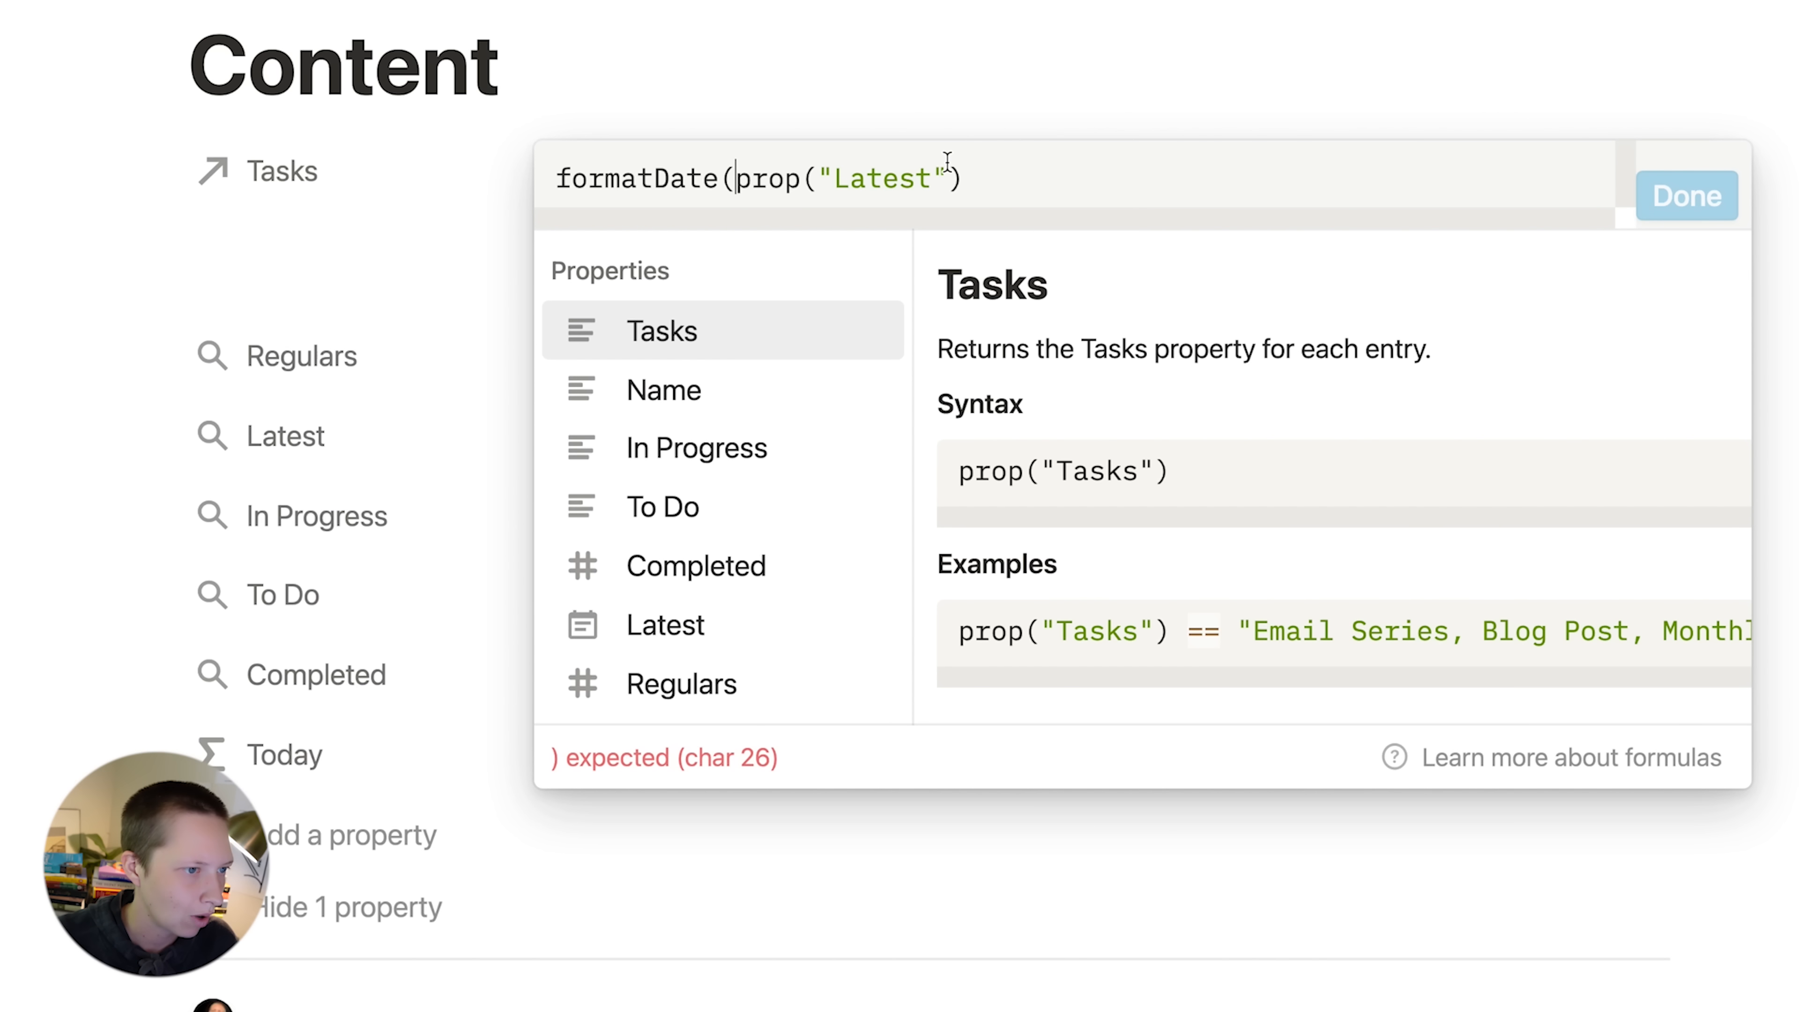
text())
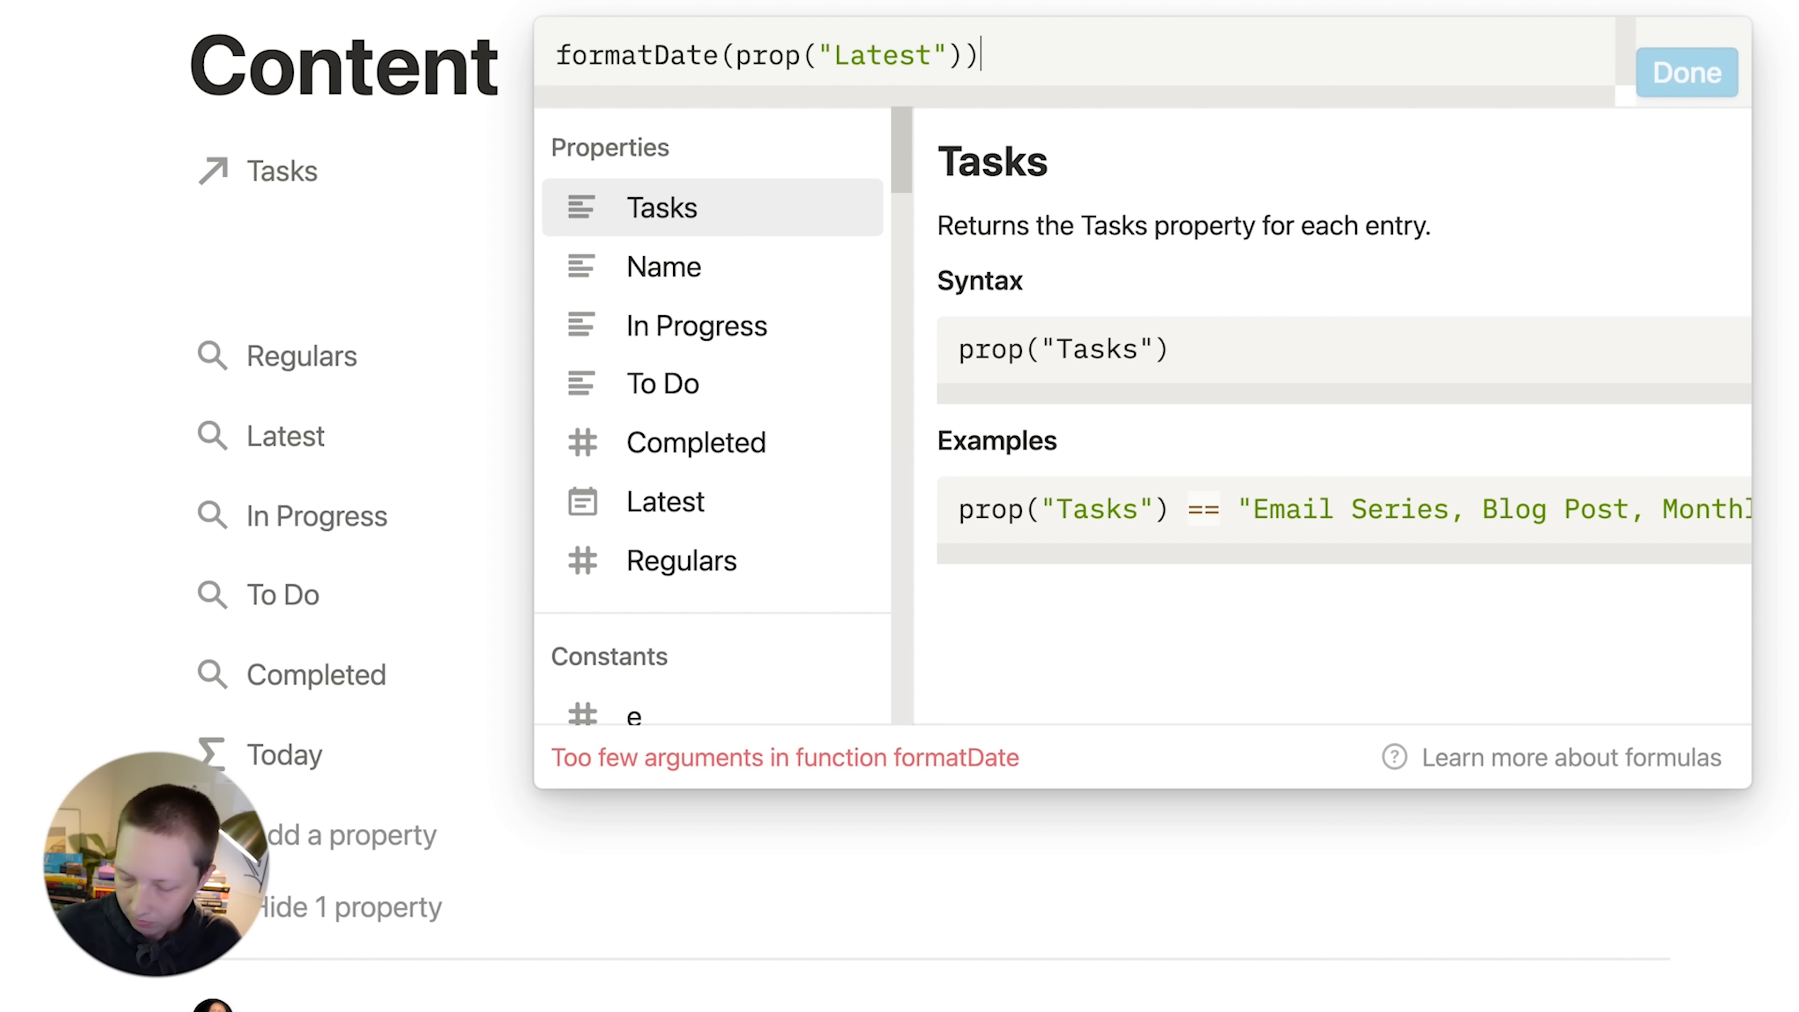
key(Left)
text(, ")
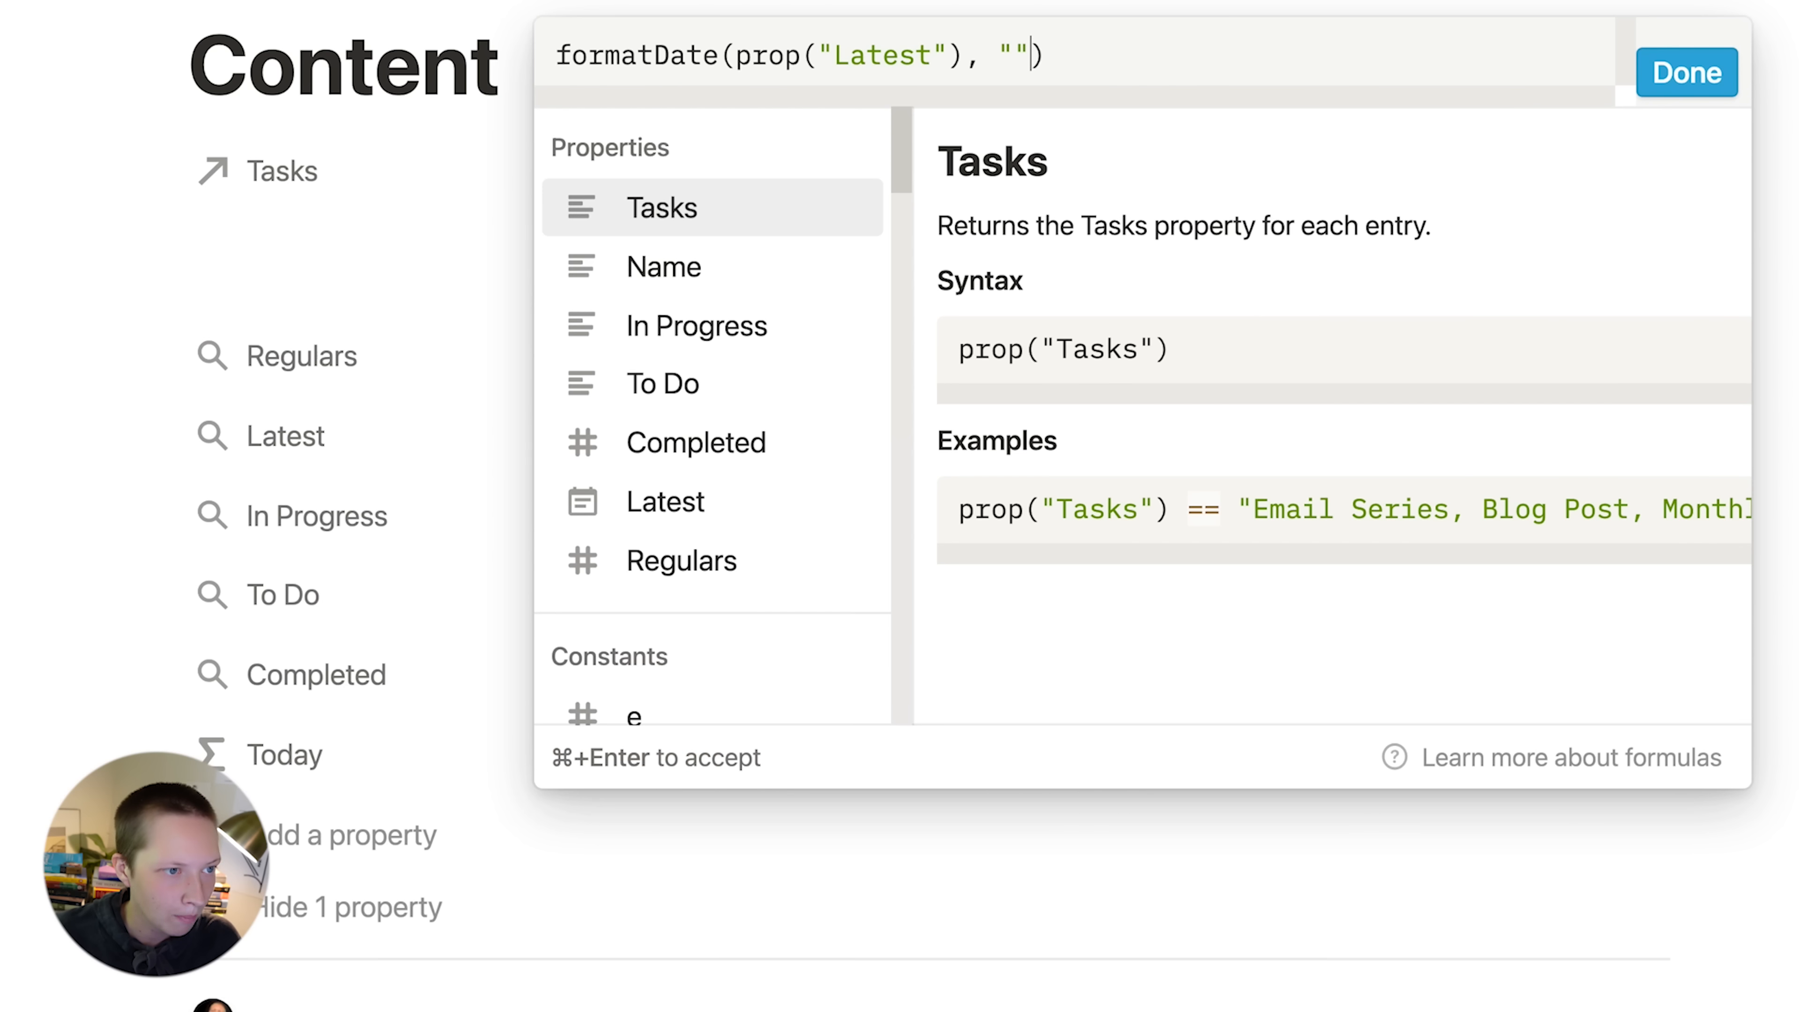
text(LL)
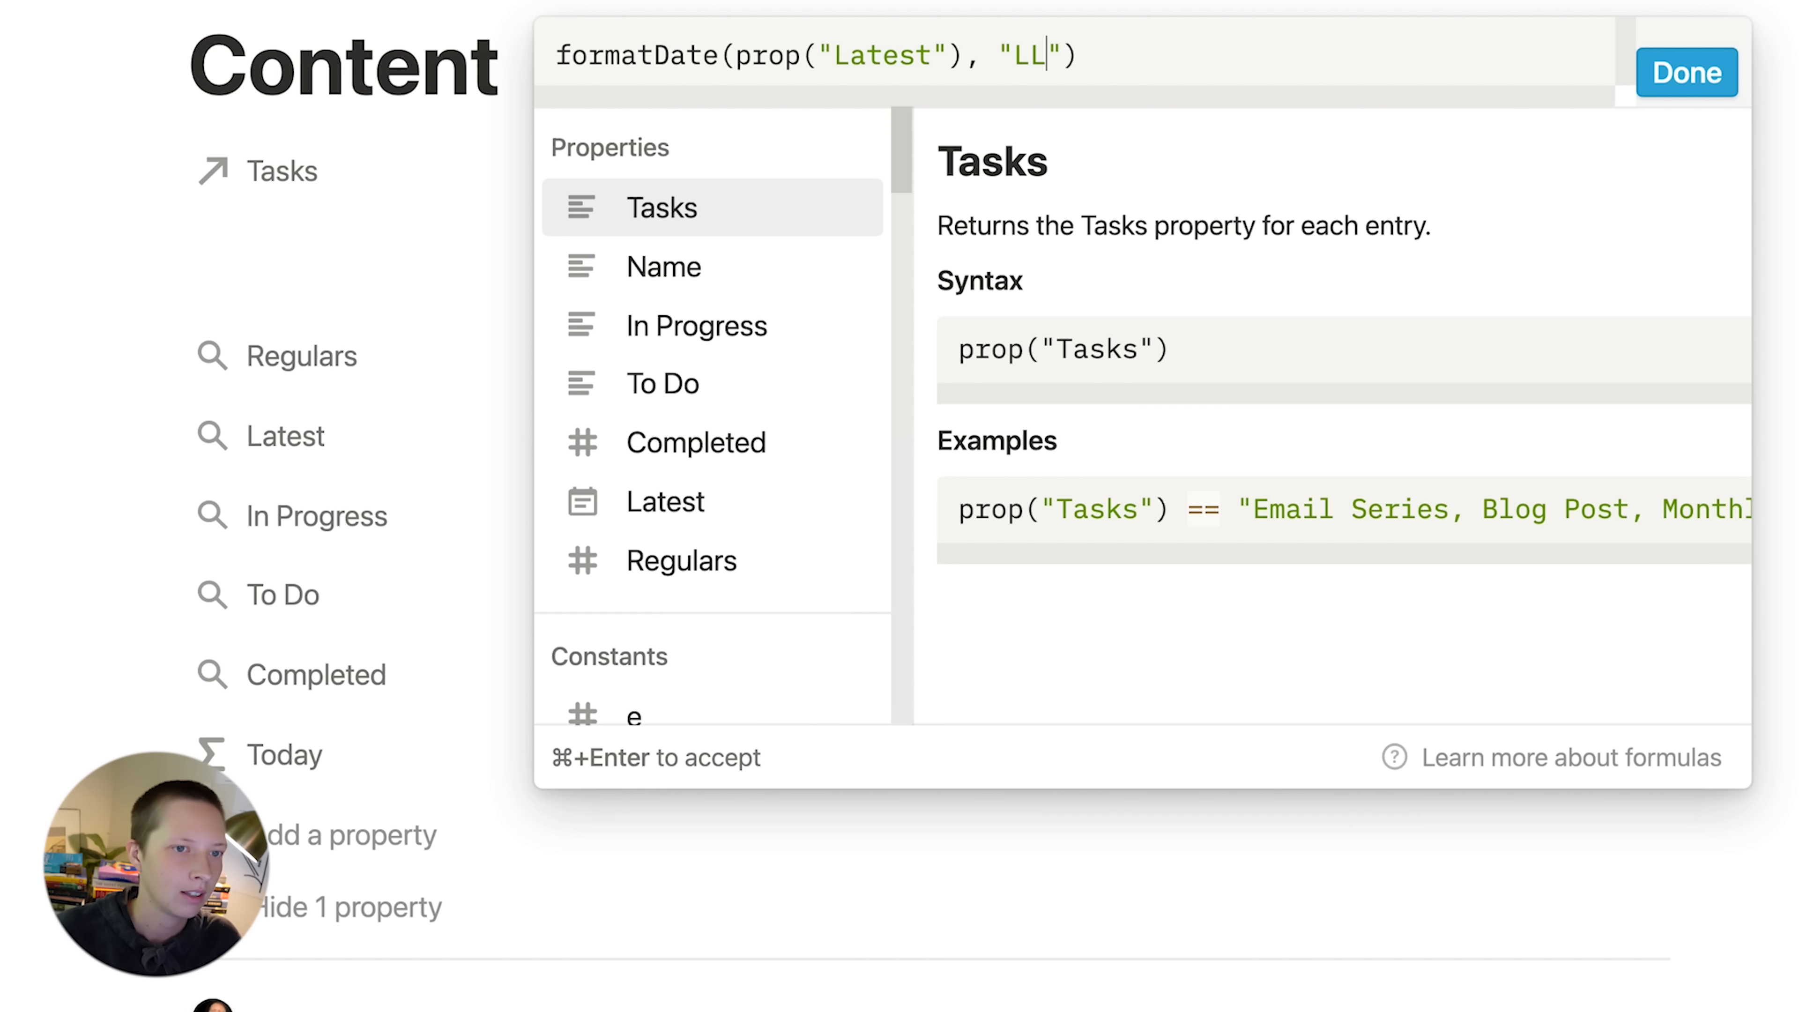
click(1689, 75)
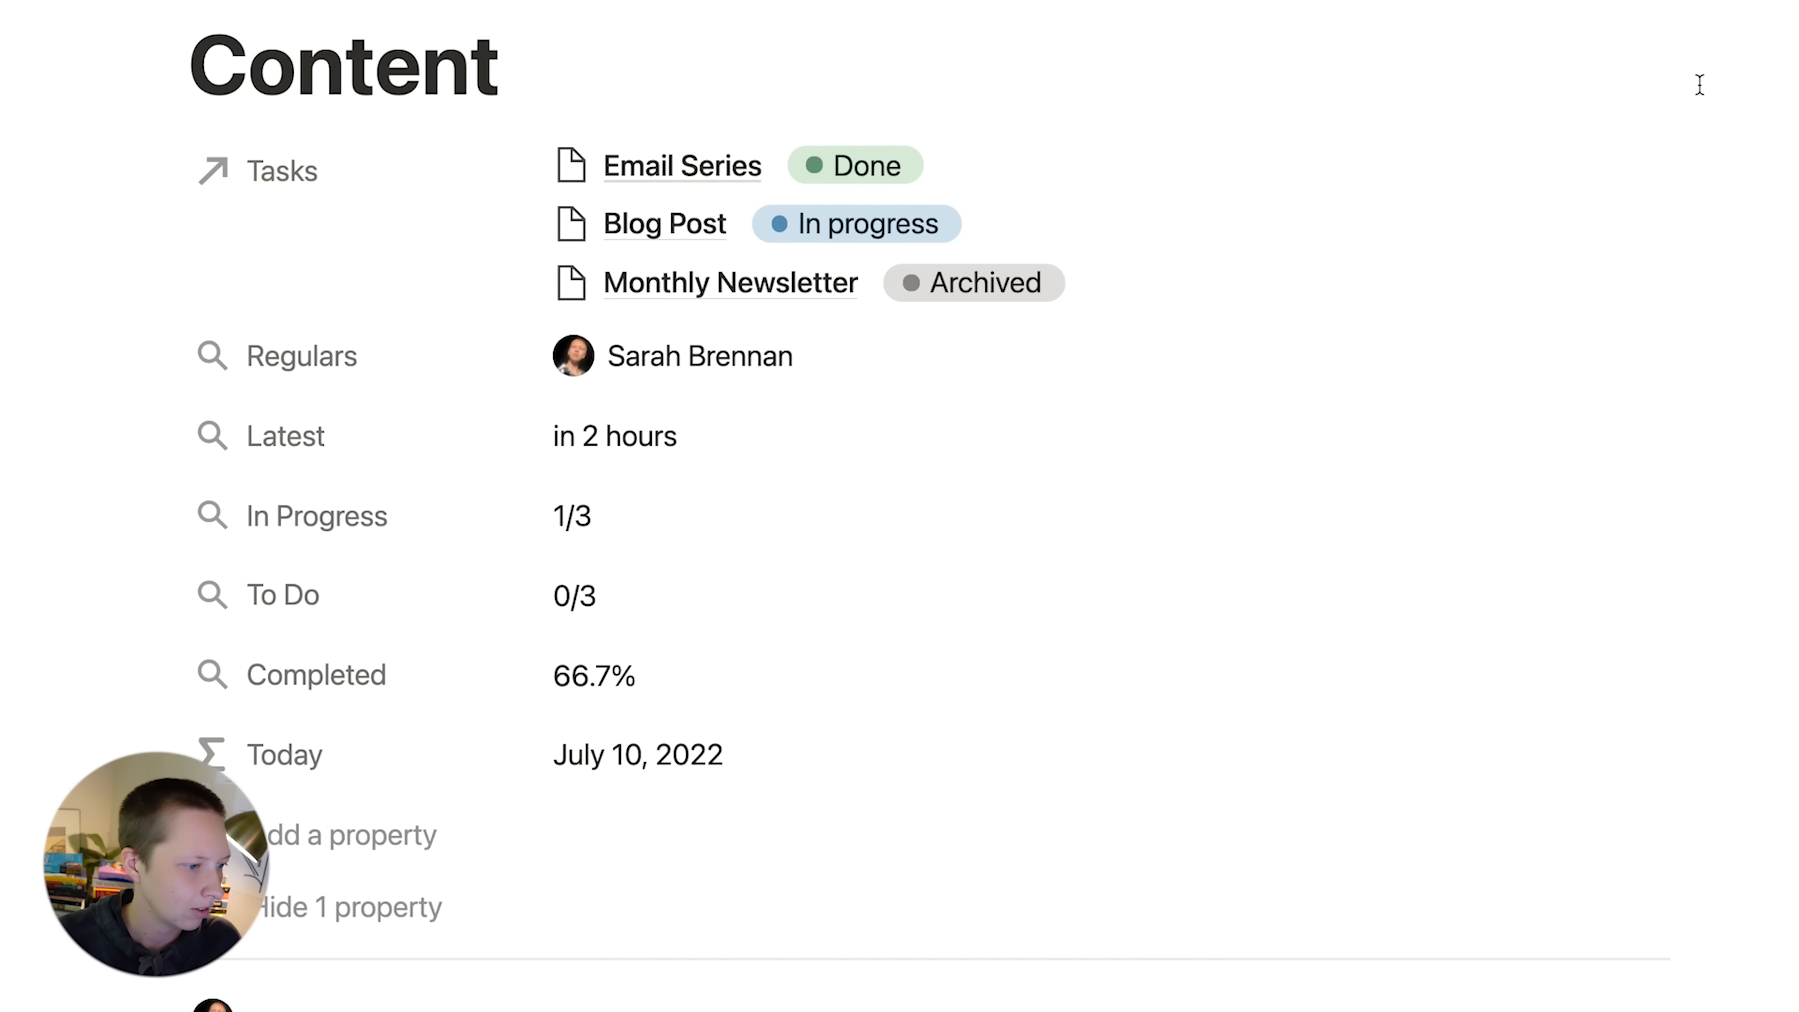
- Turn the Today formula into an if condition comparing the formatted Latest date with formatDate(now(), "LL")
click(645, 772)
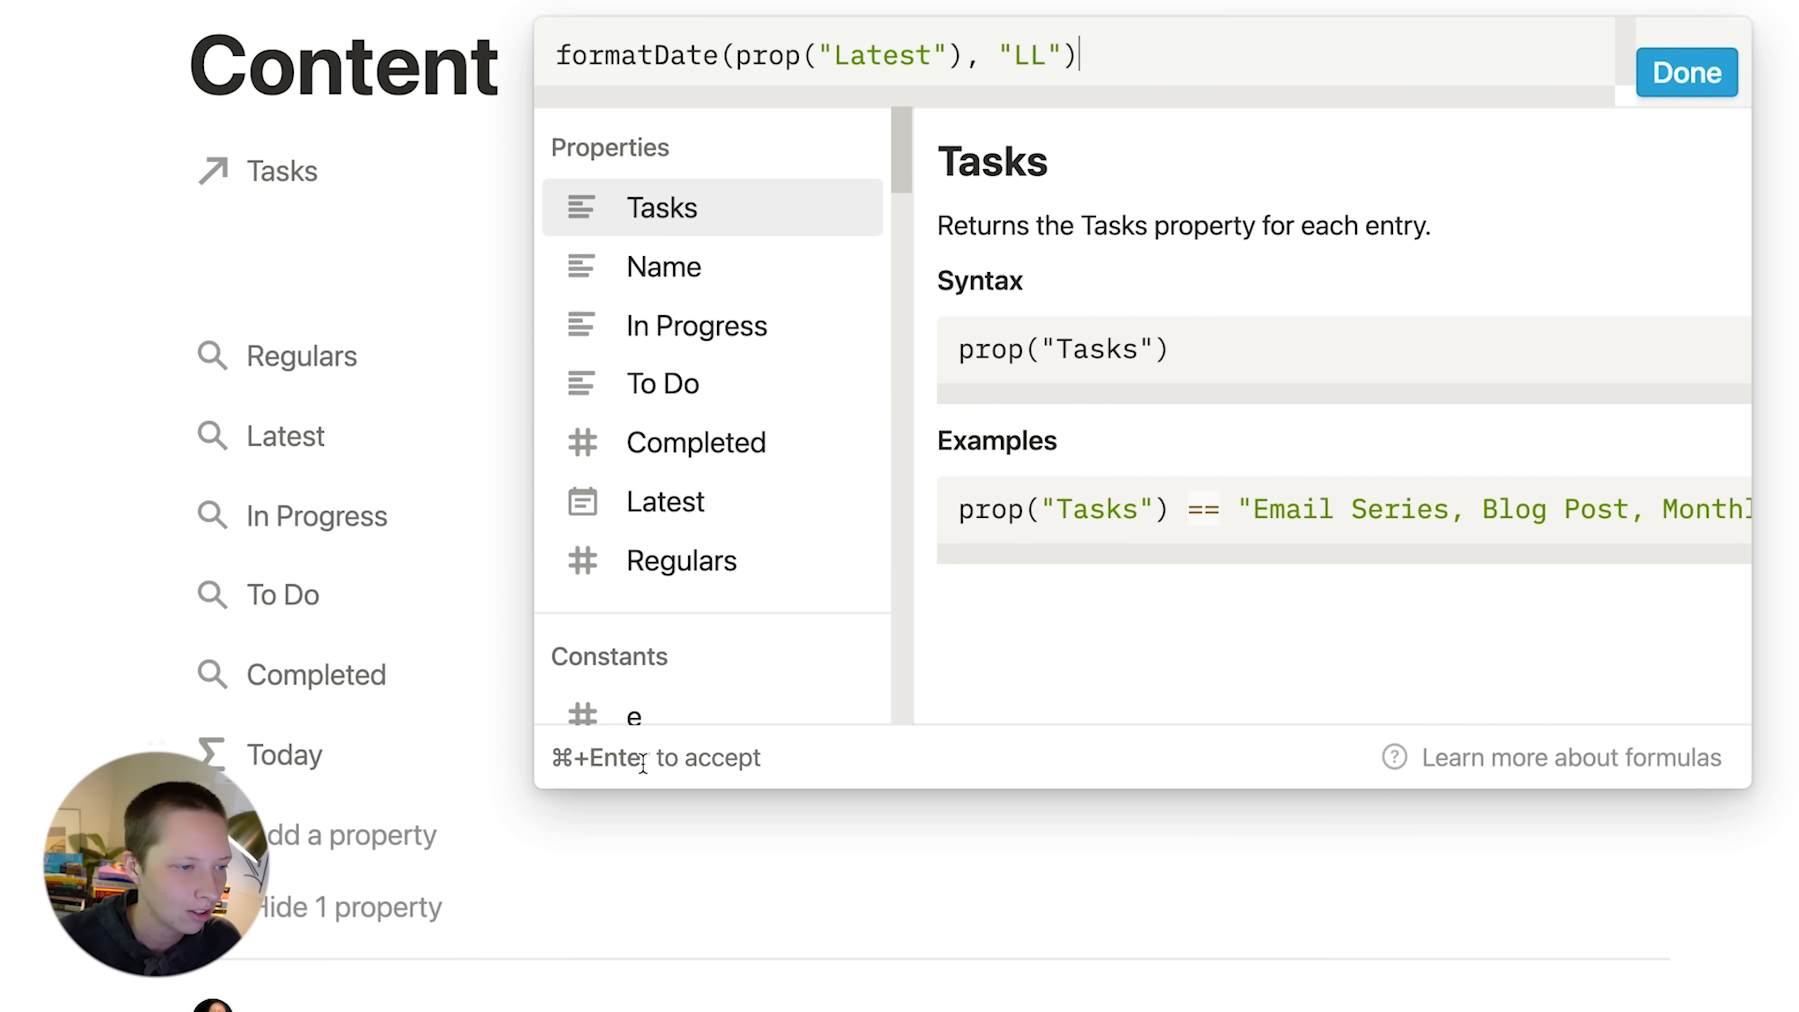
click(563, 57)
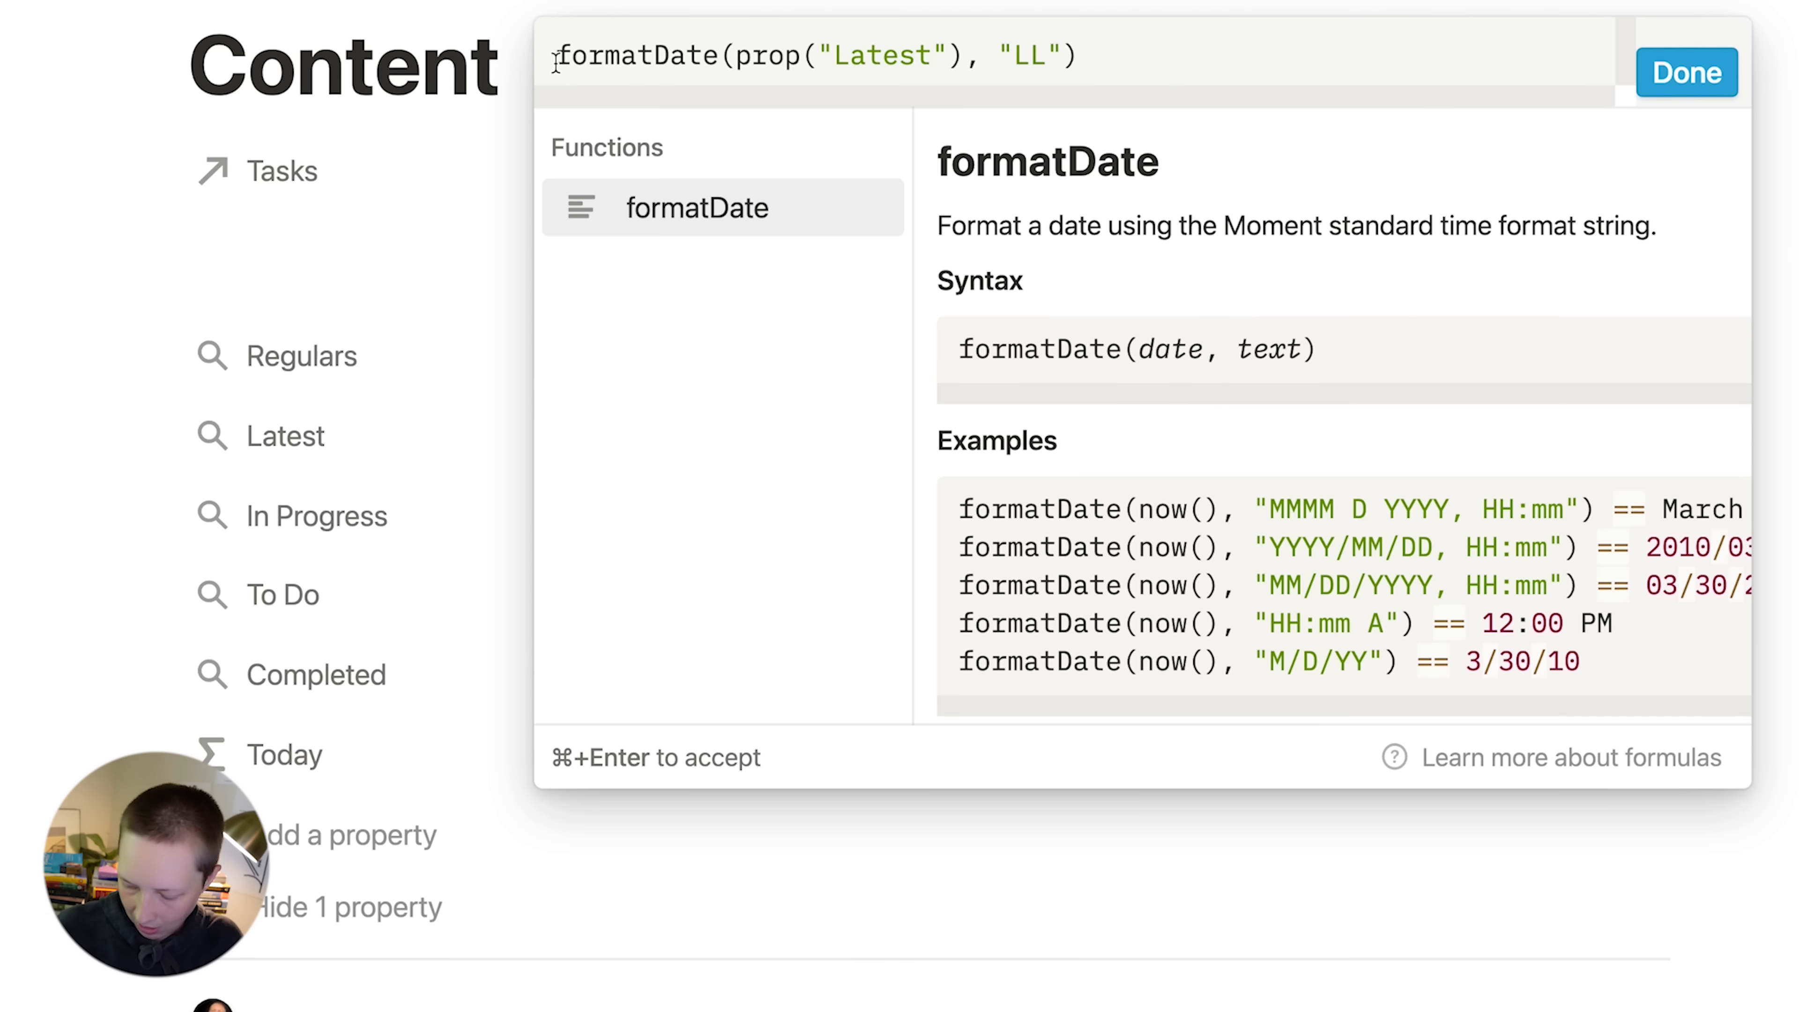
text(if()
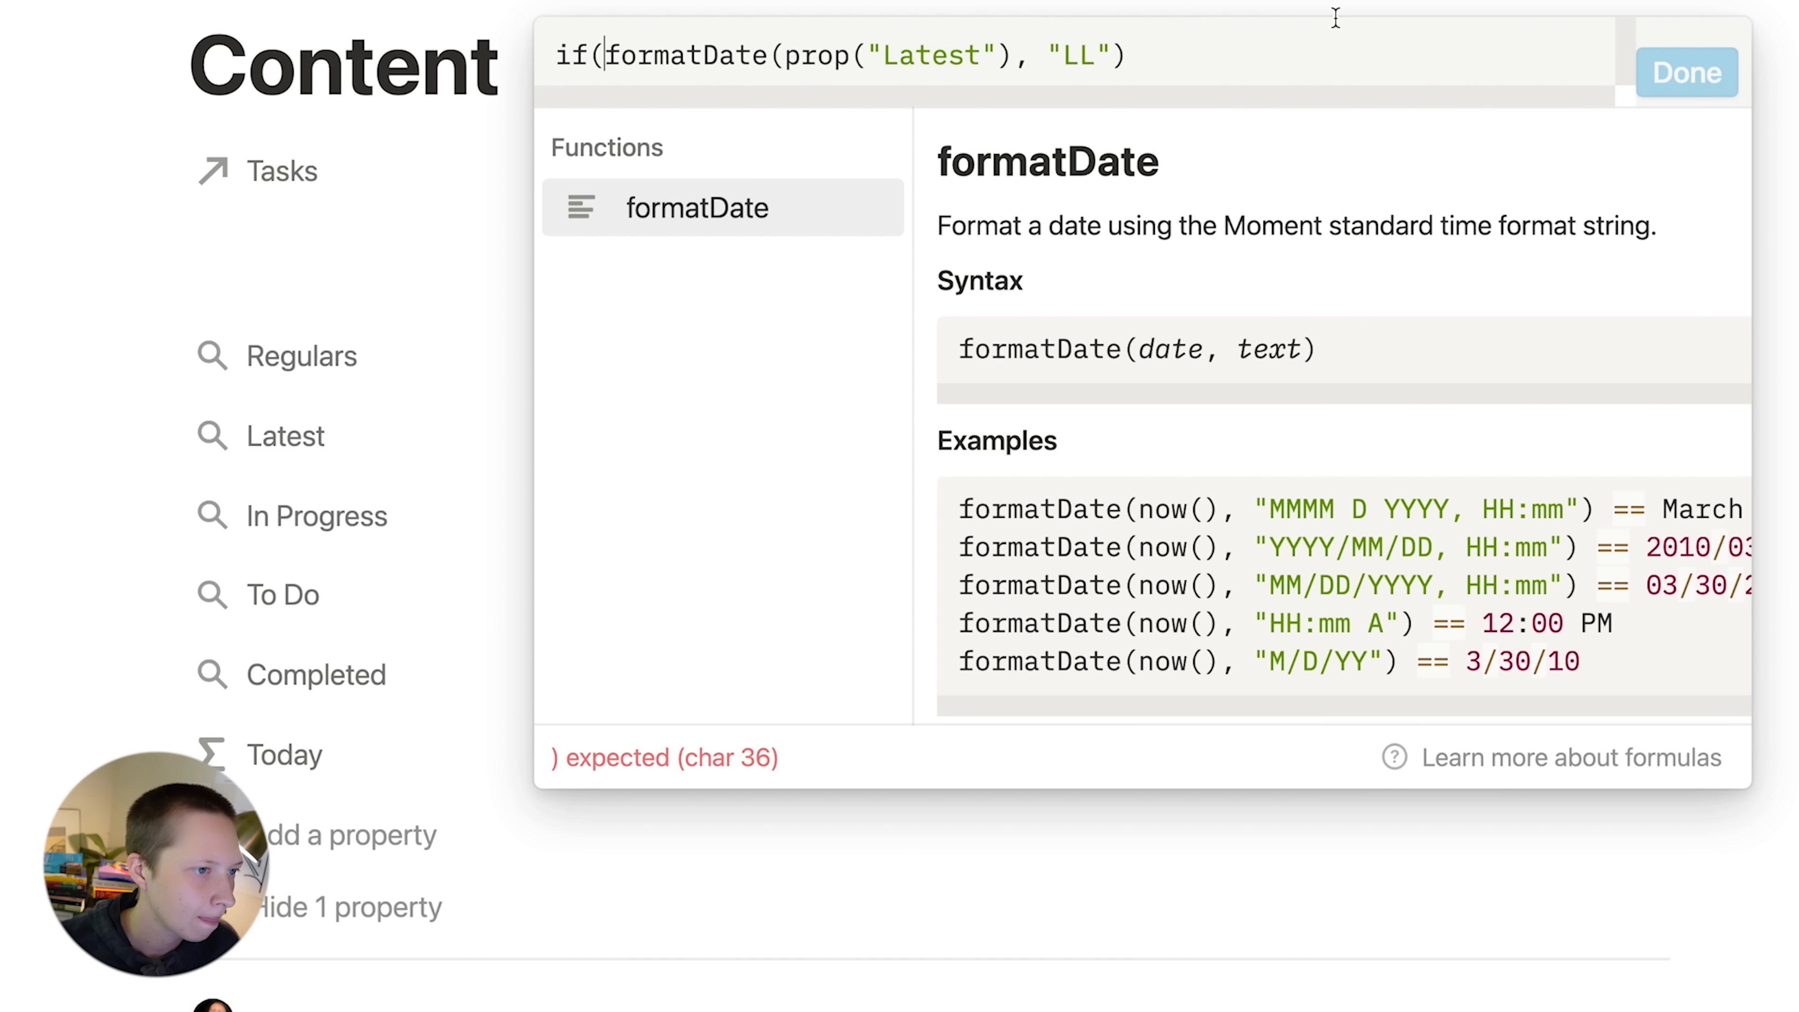
click(1213, 43)
text(== )
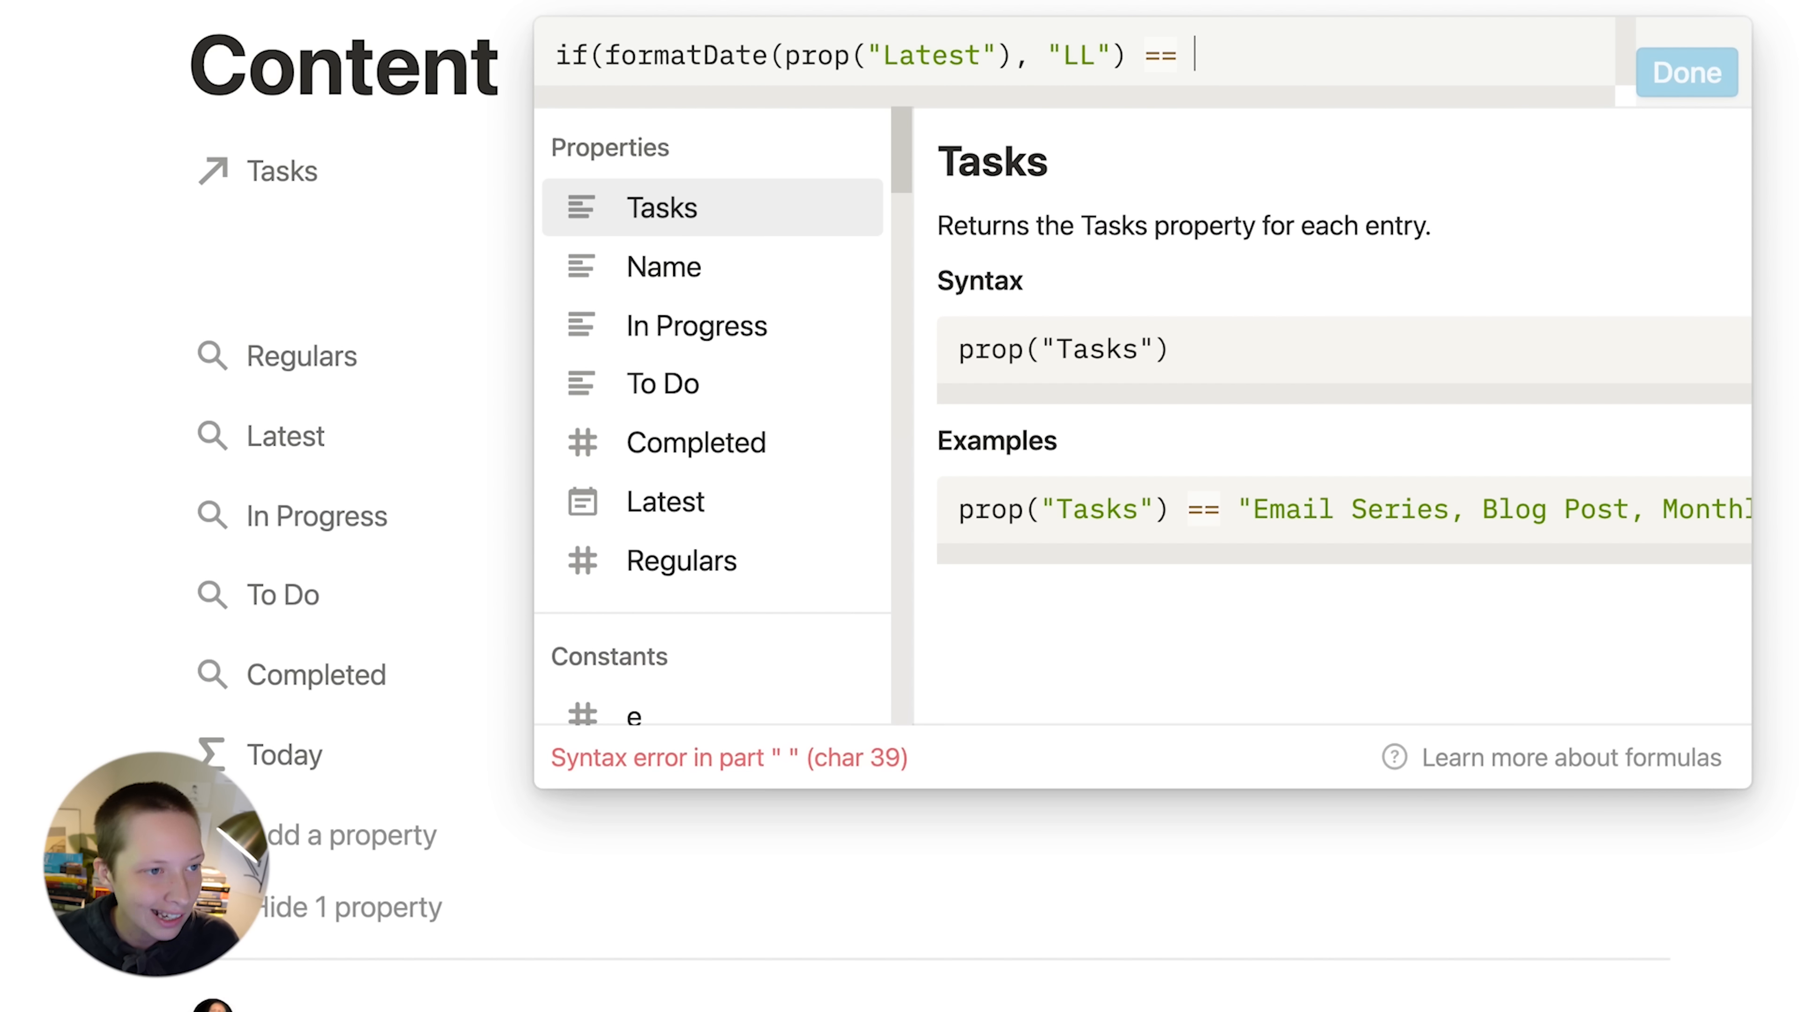
text(formatDa)
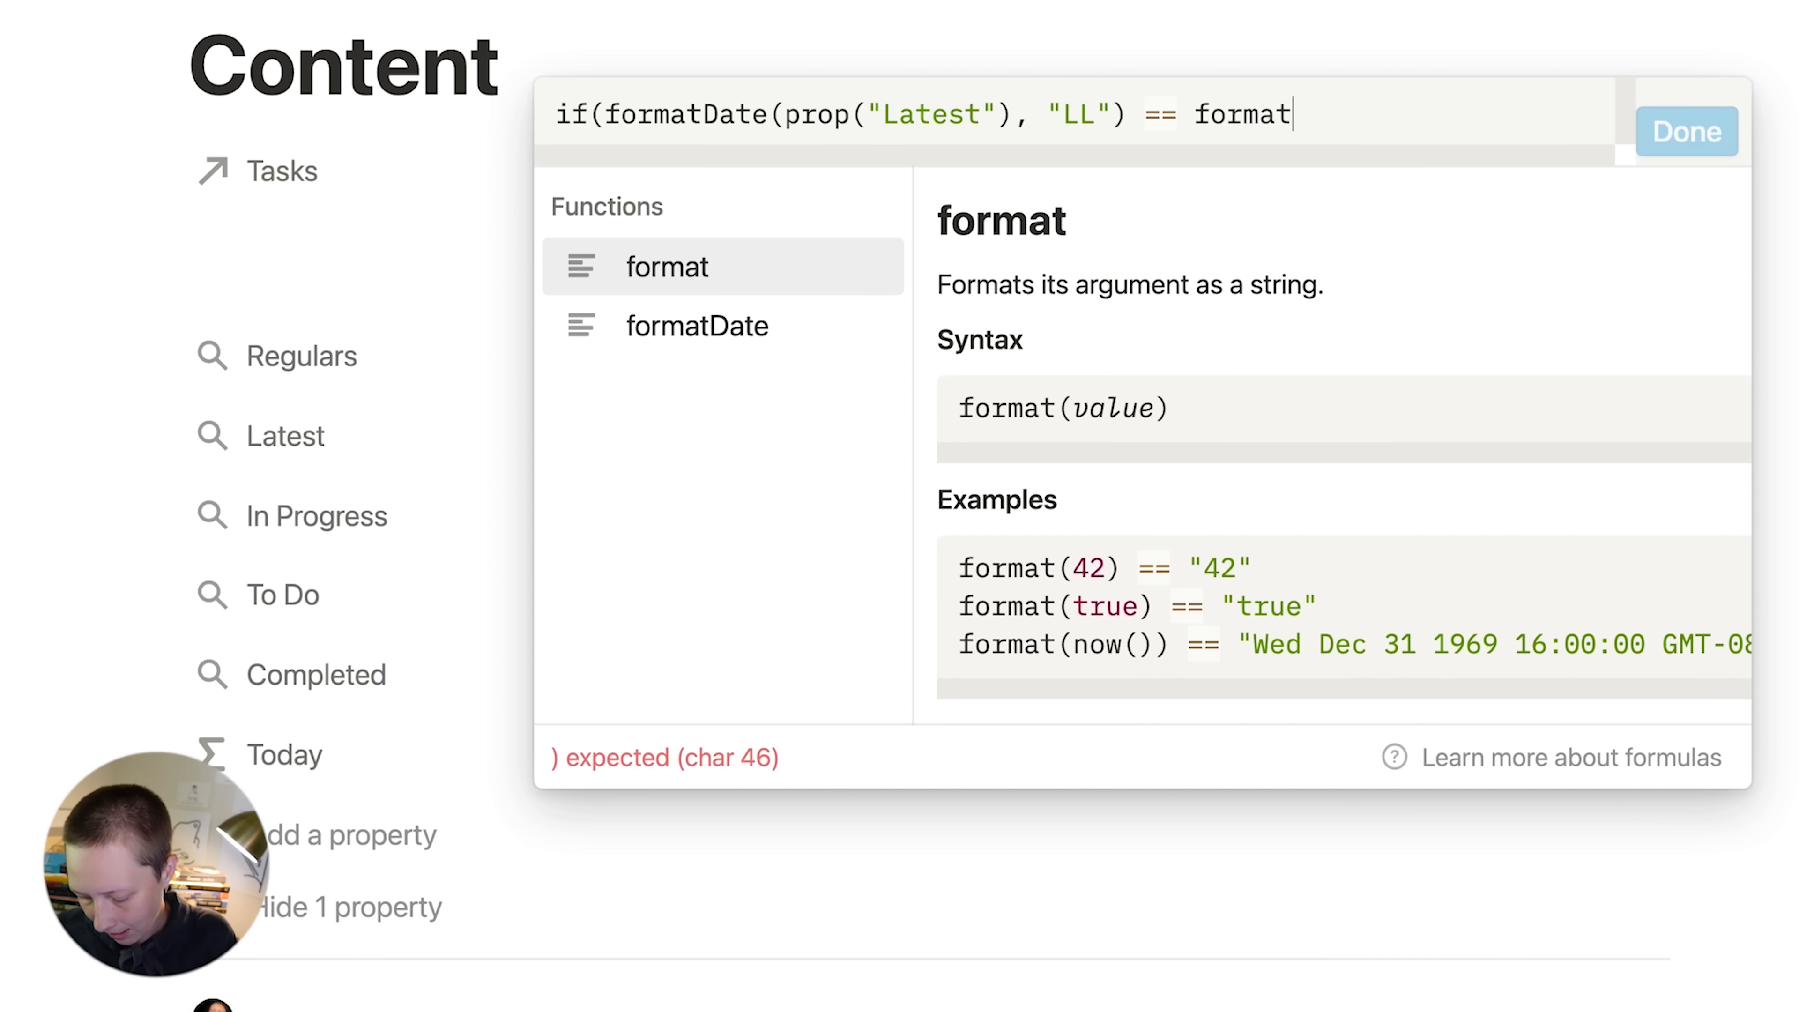
text(te(now())
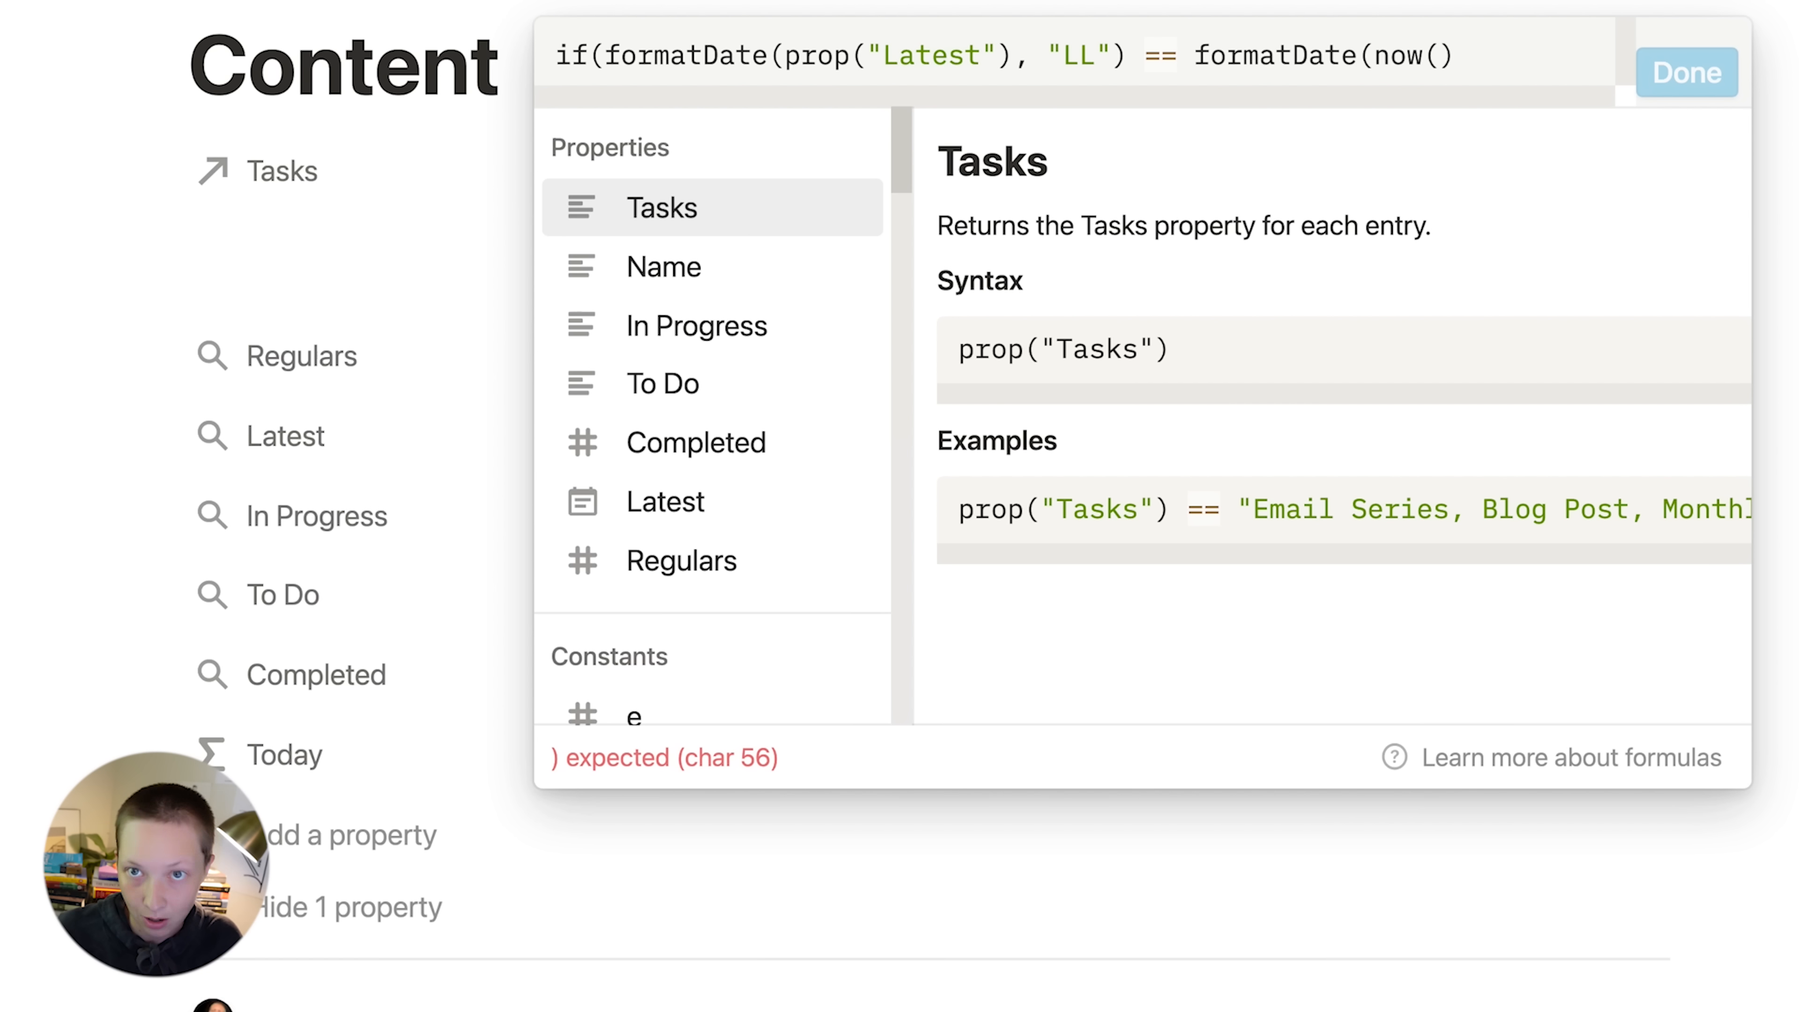
text(, "LL")
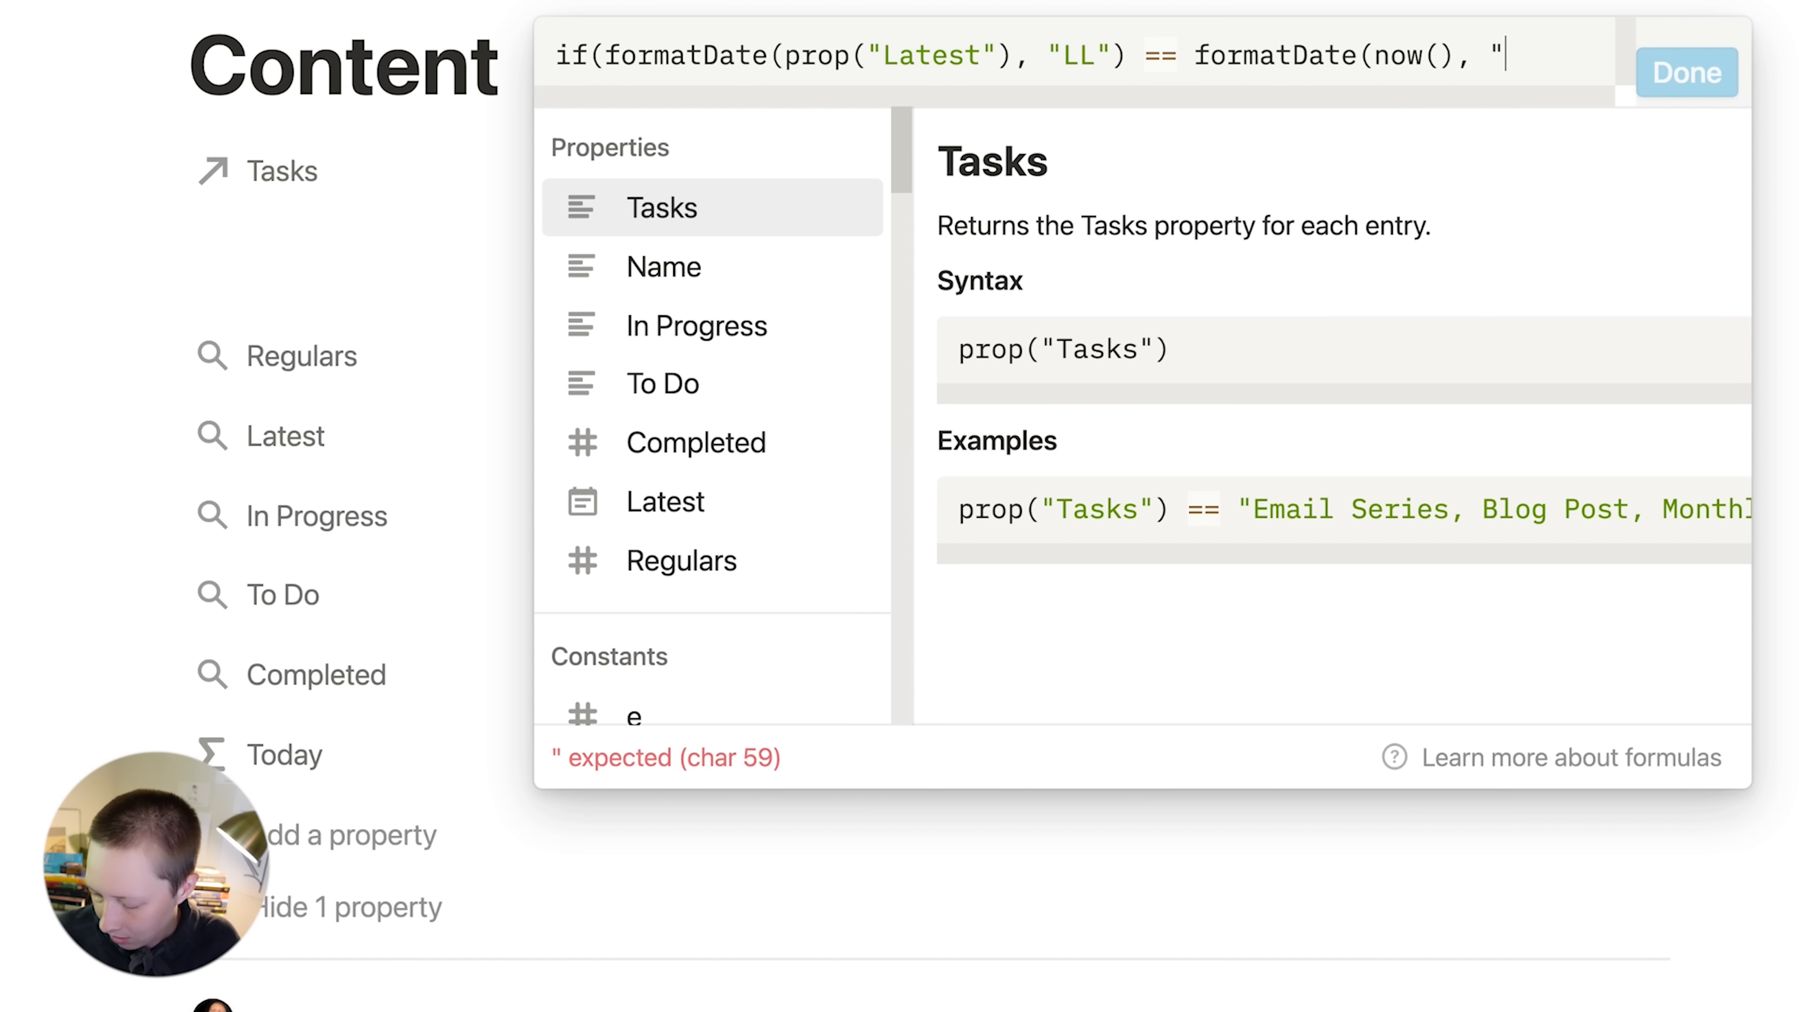
text())
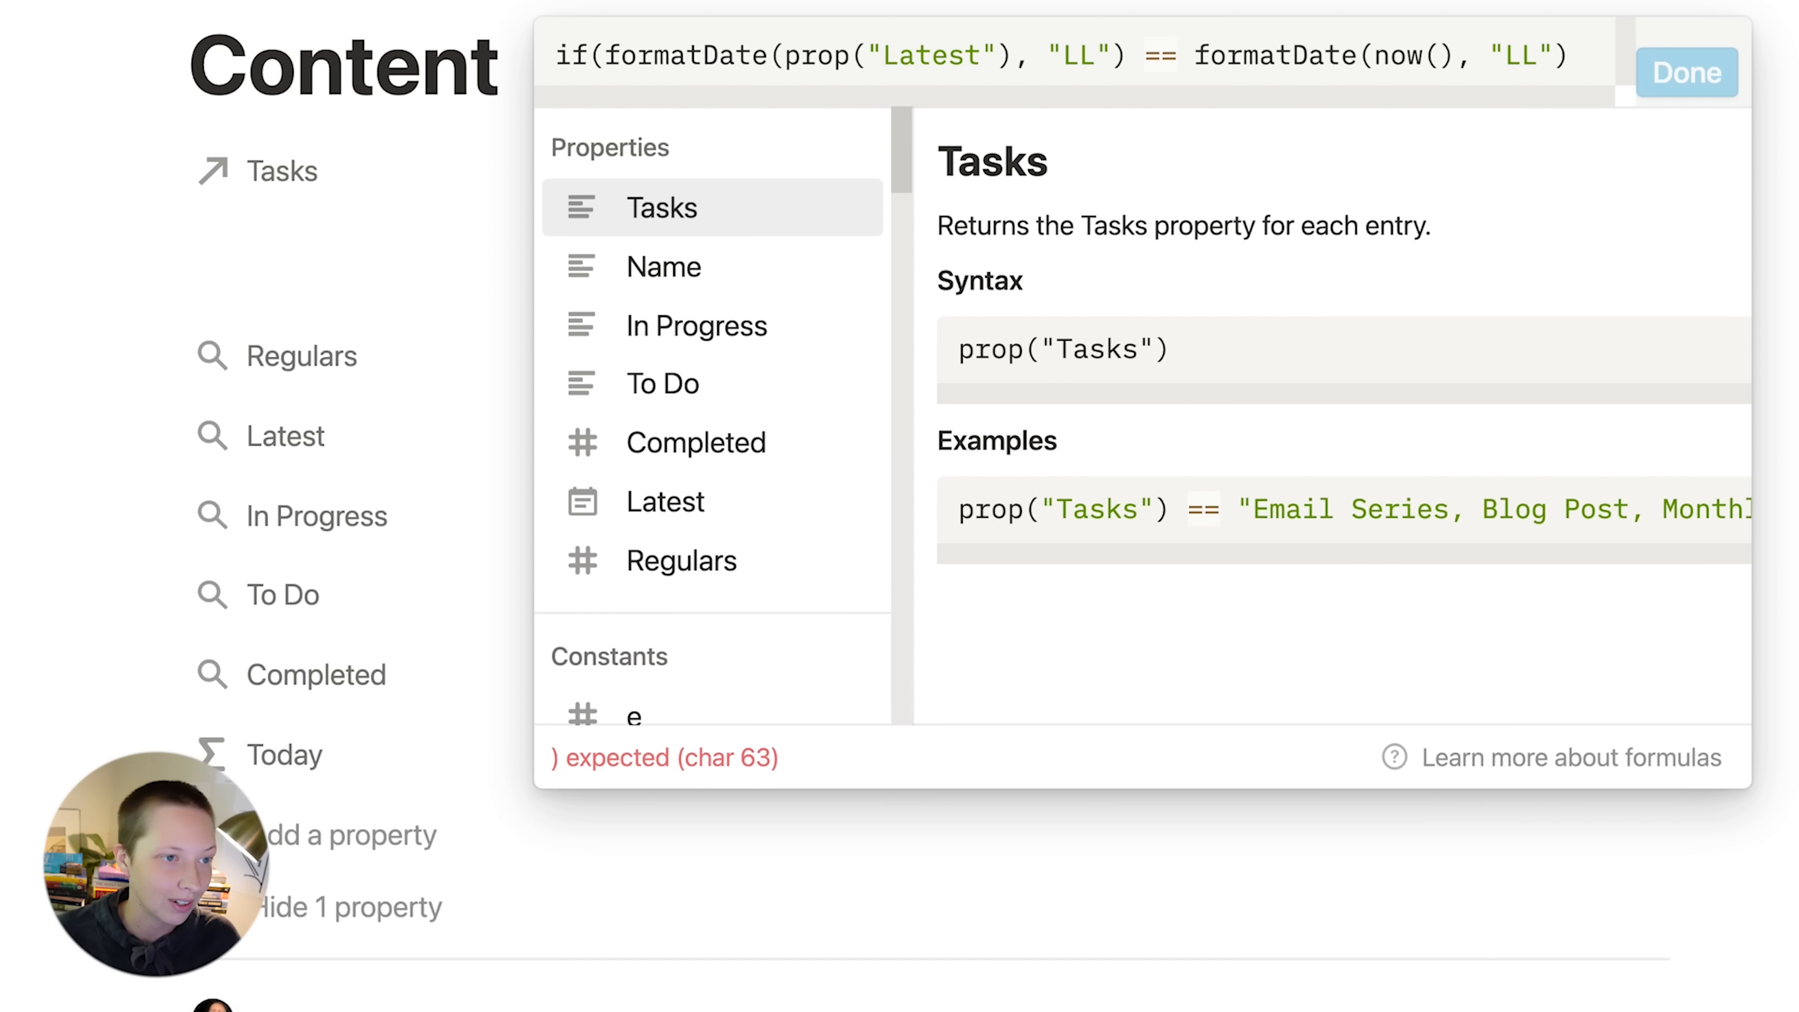
- Add "🏆 Task(s) completed today" as the true result of the Today formula's if condition
text(, ")
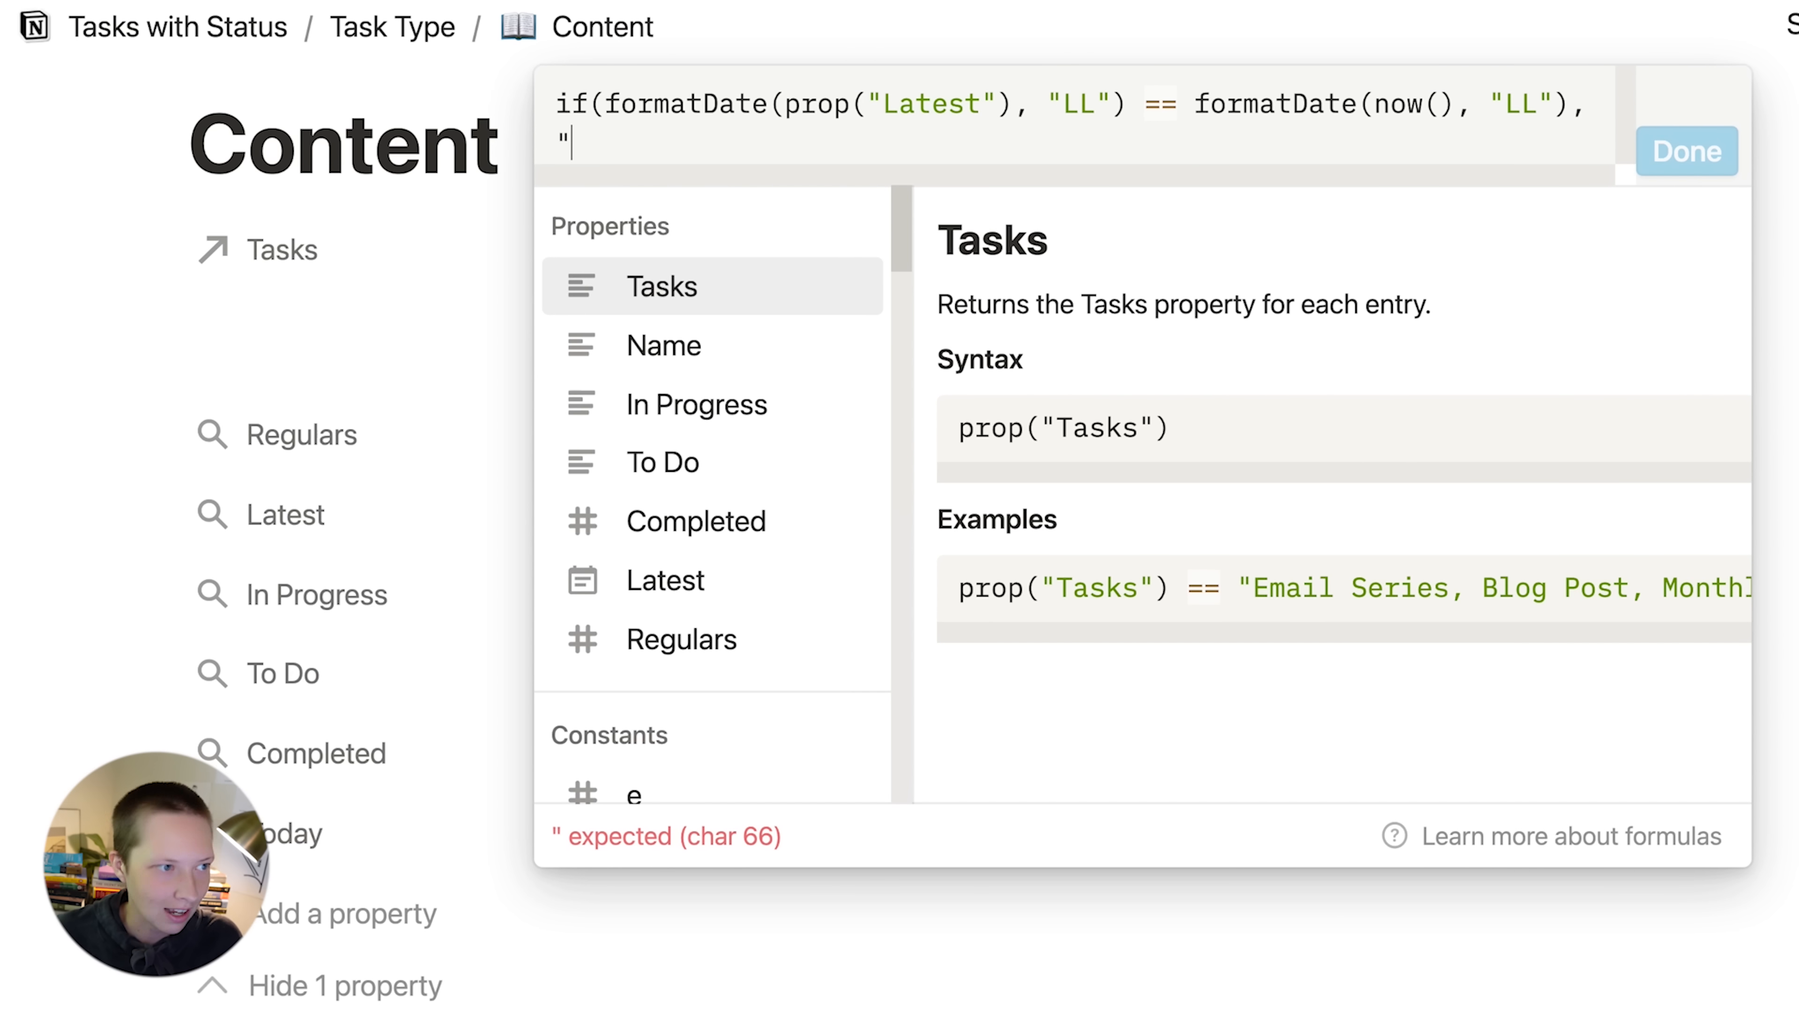
text(Tasks)
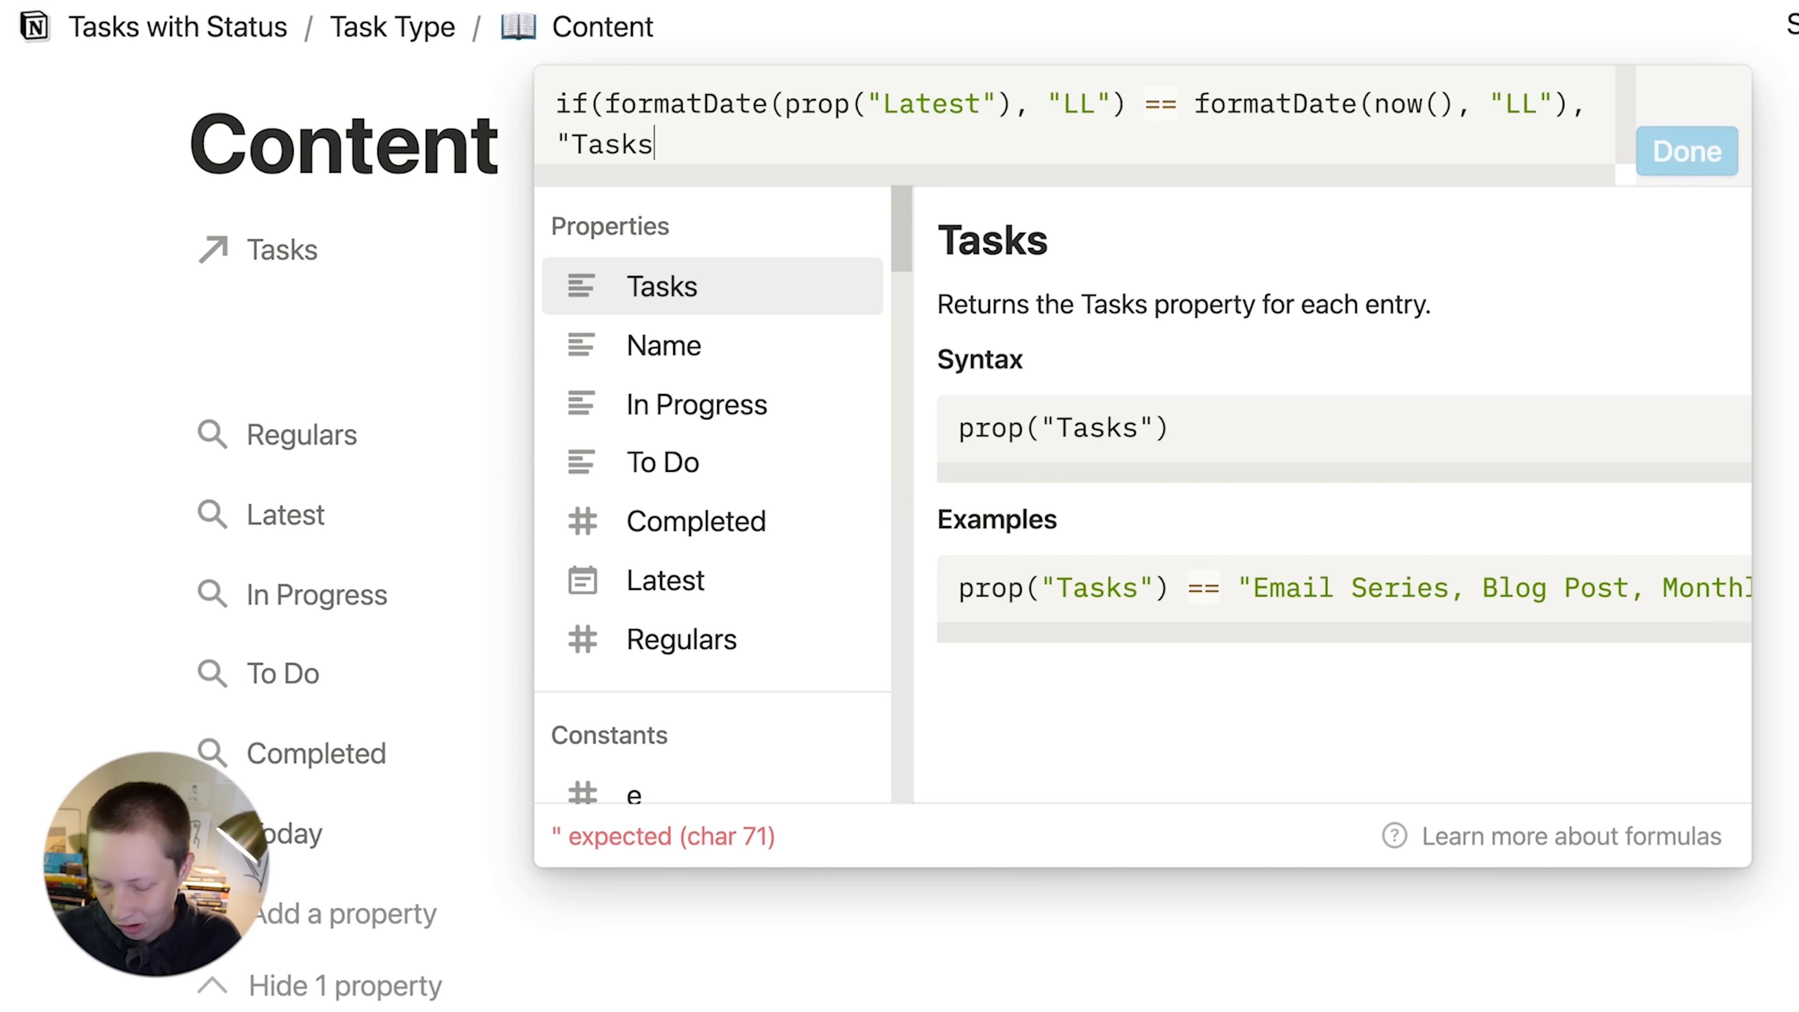
key(BackSpace)
text((s) )
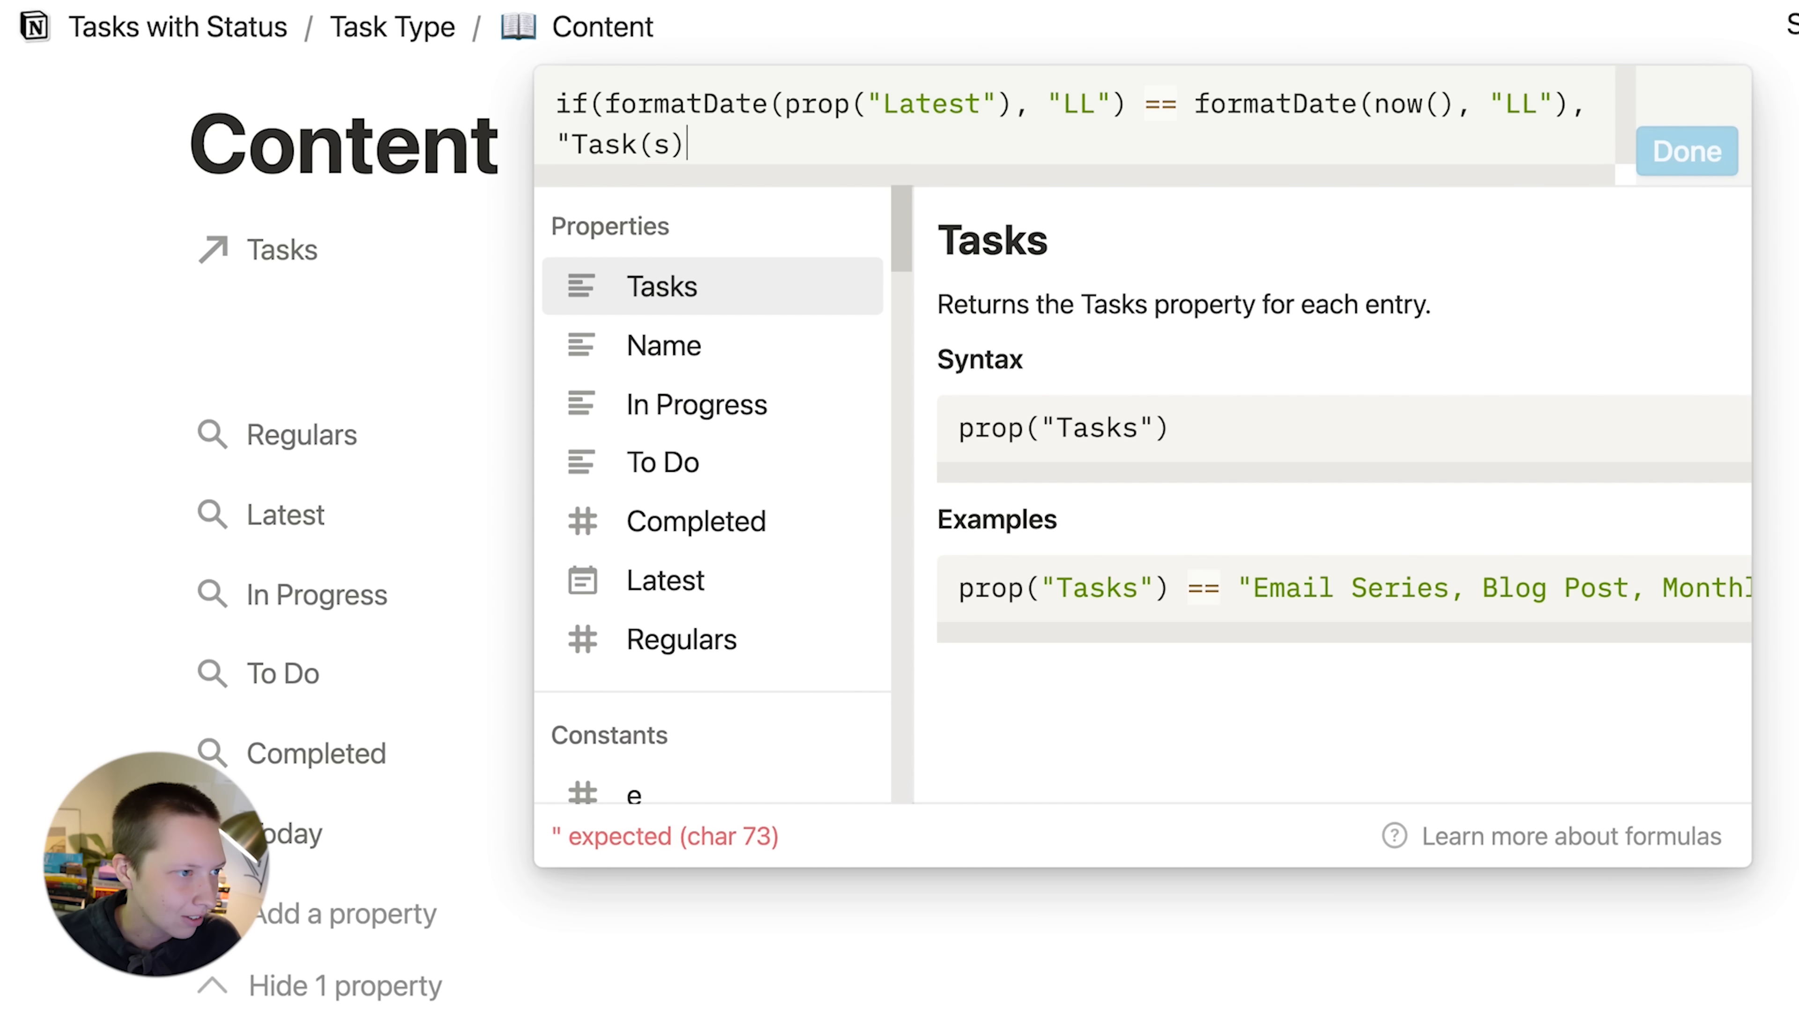
text(comple)
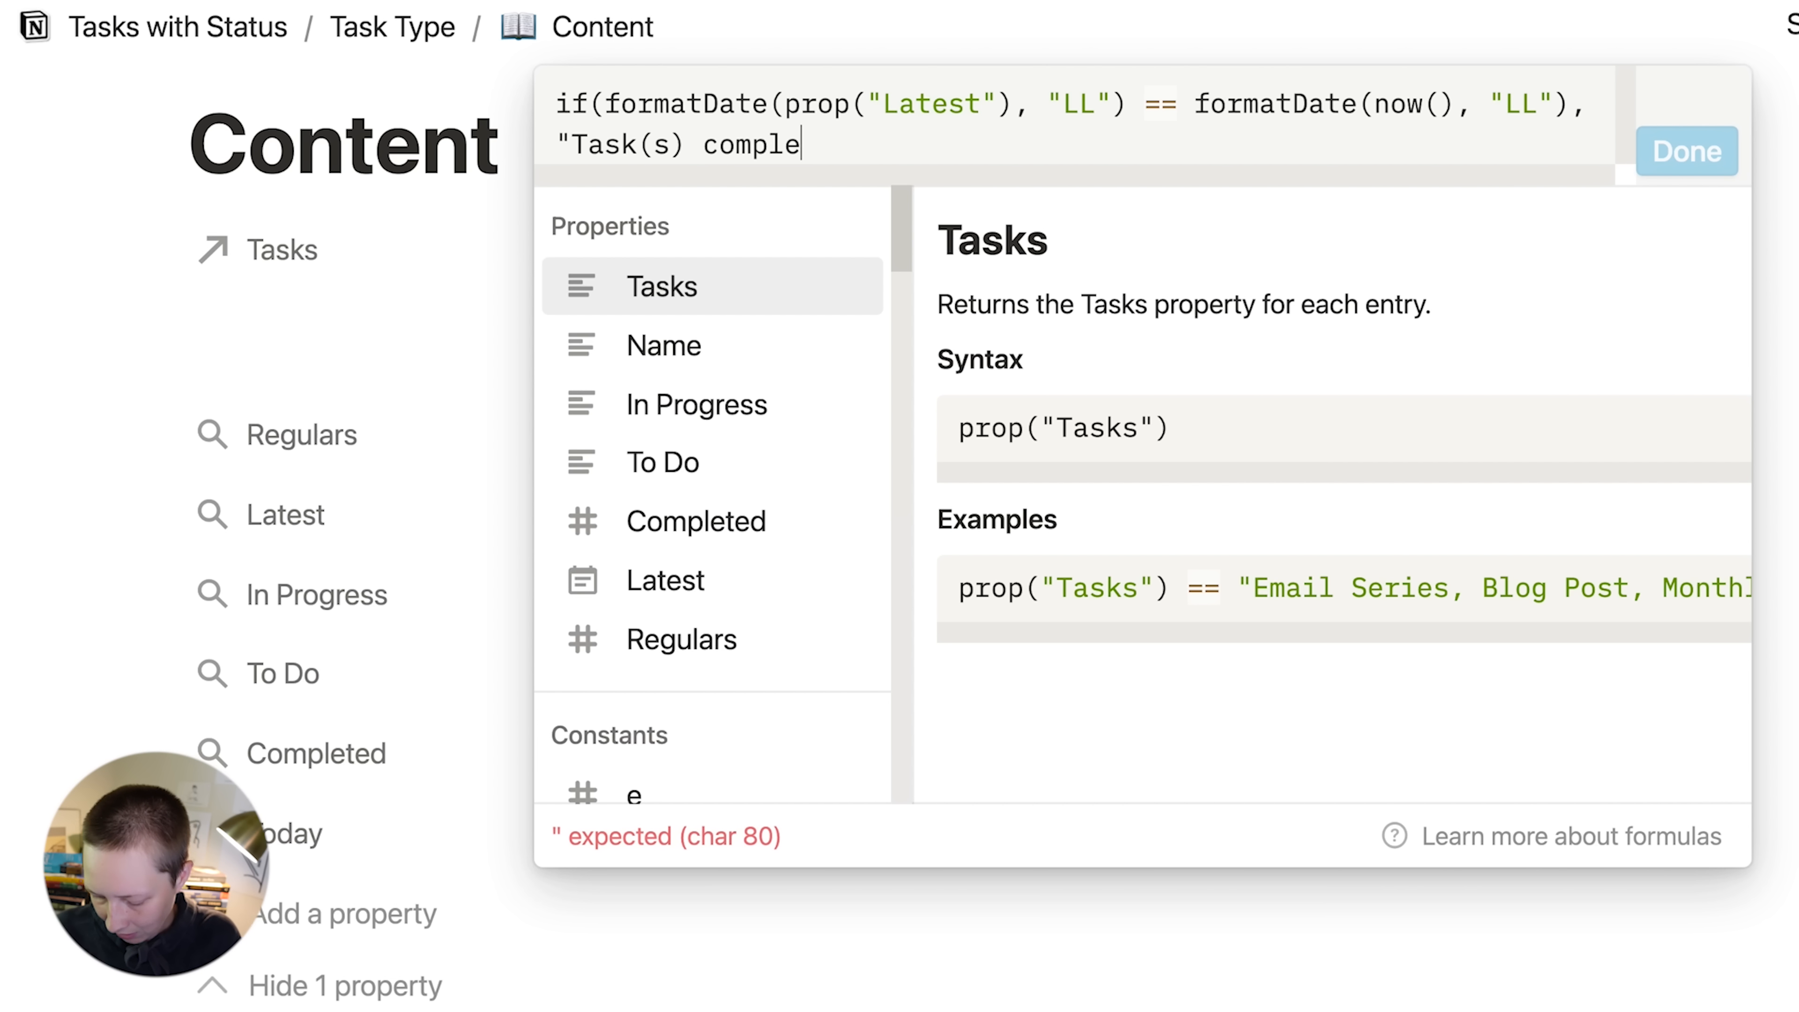
text(ted today")
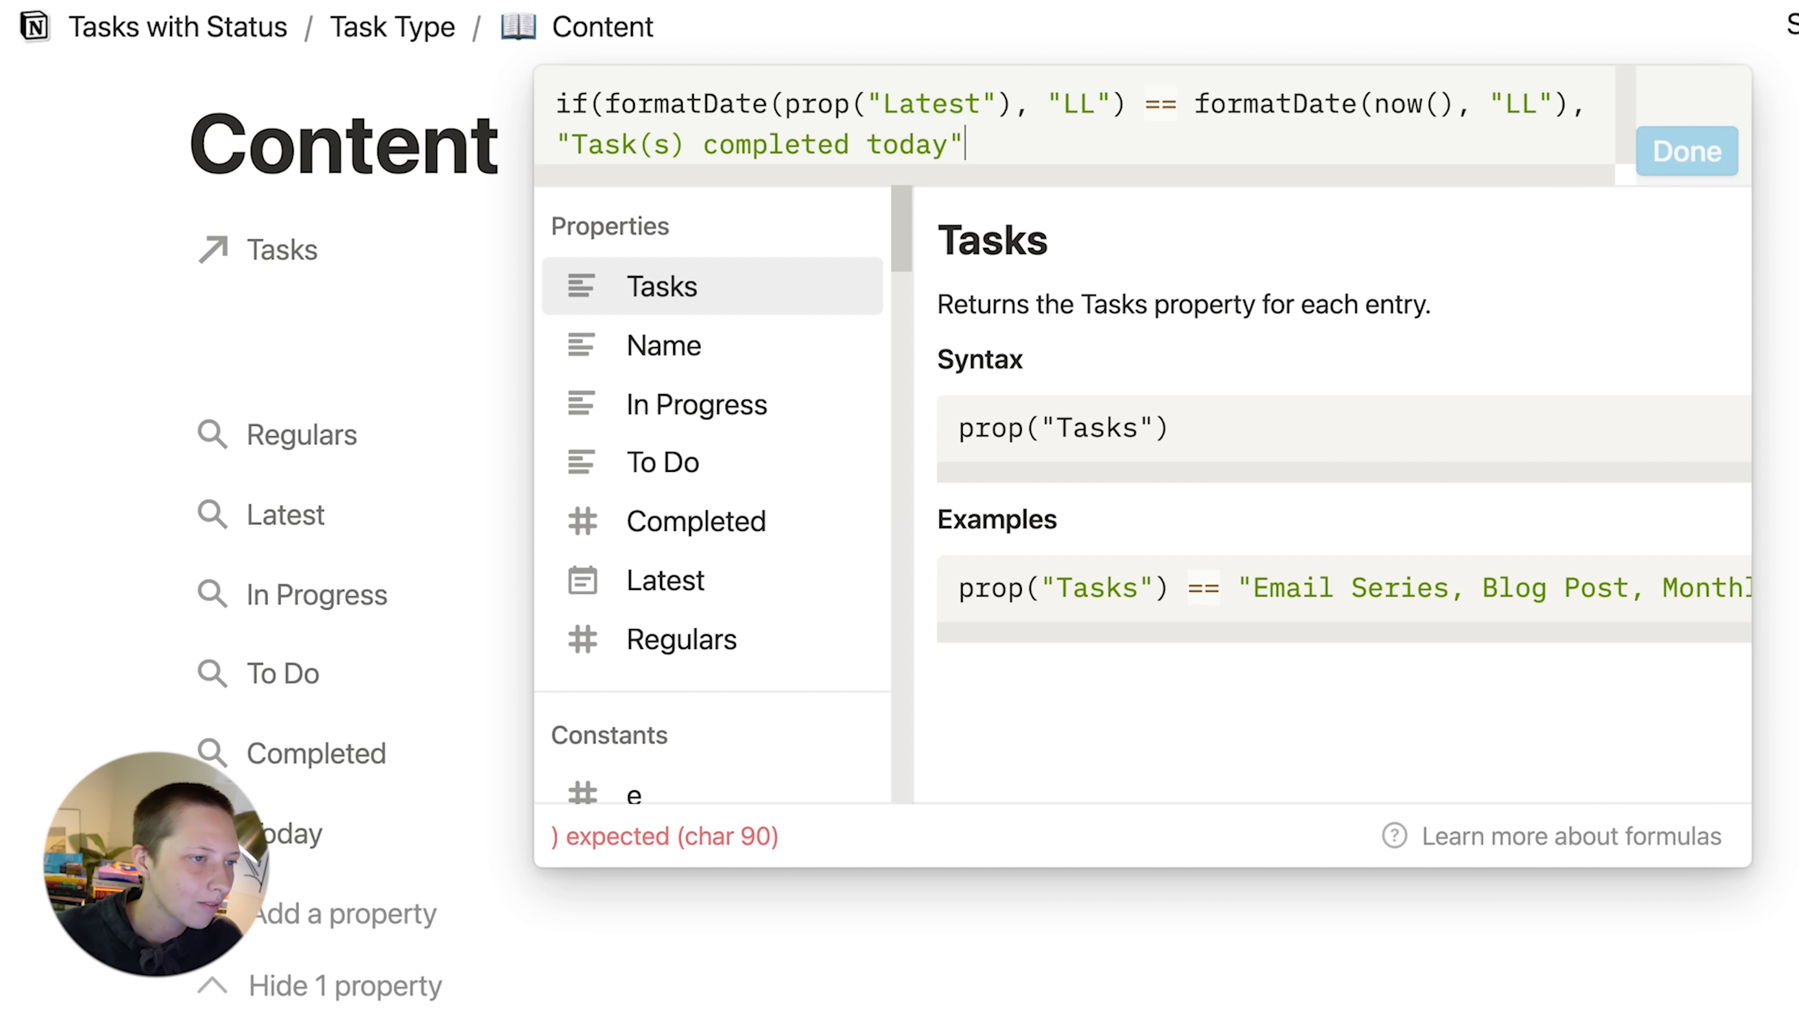
click(578, 146)
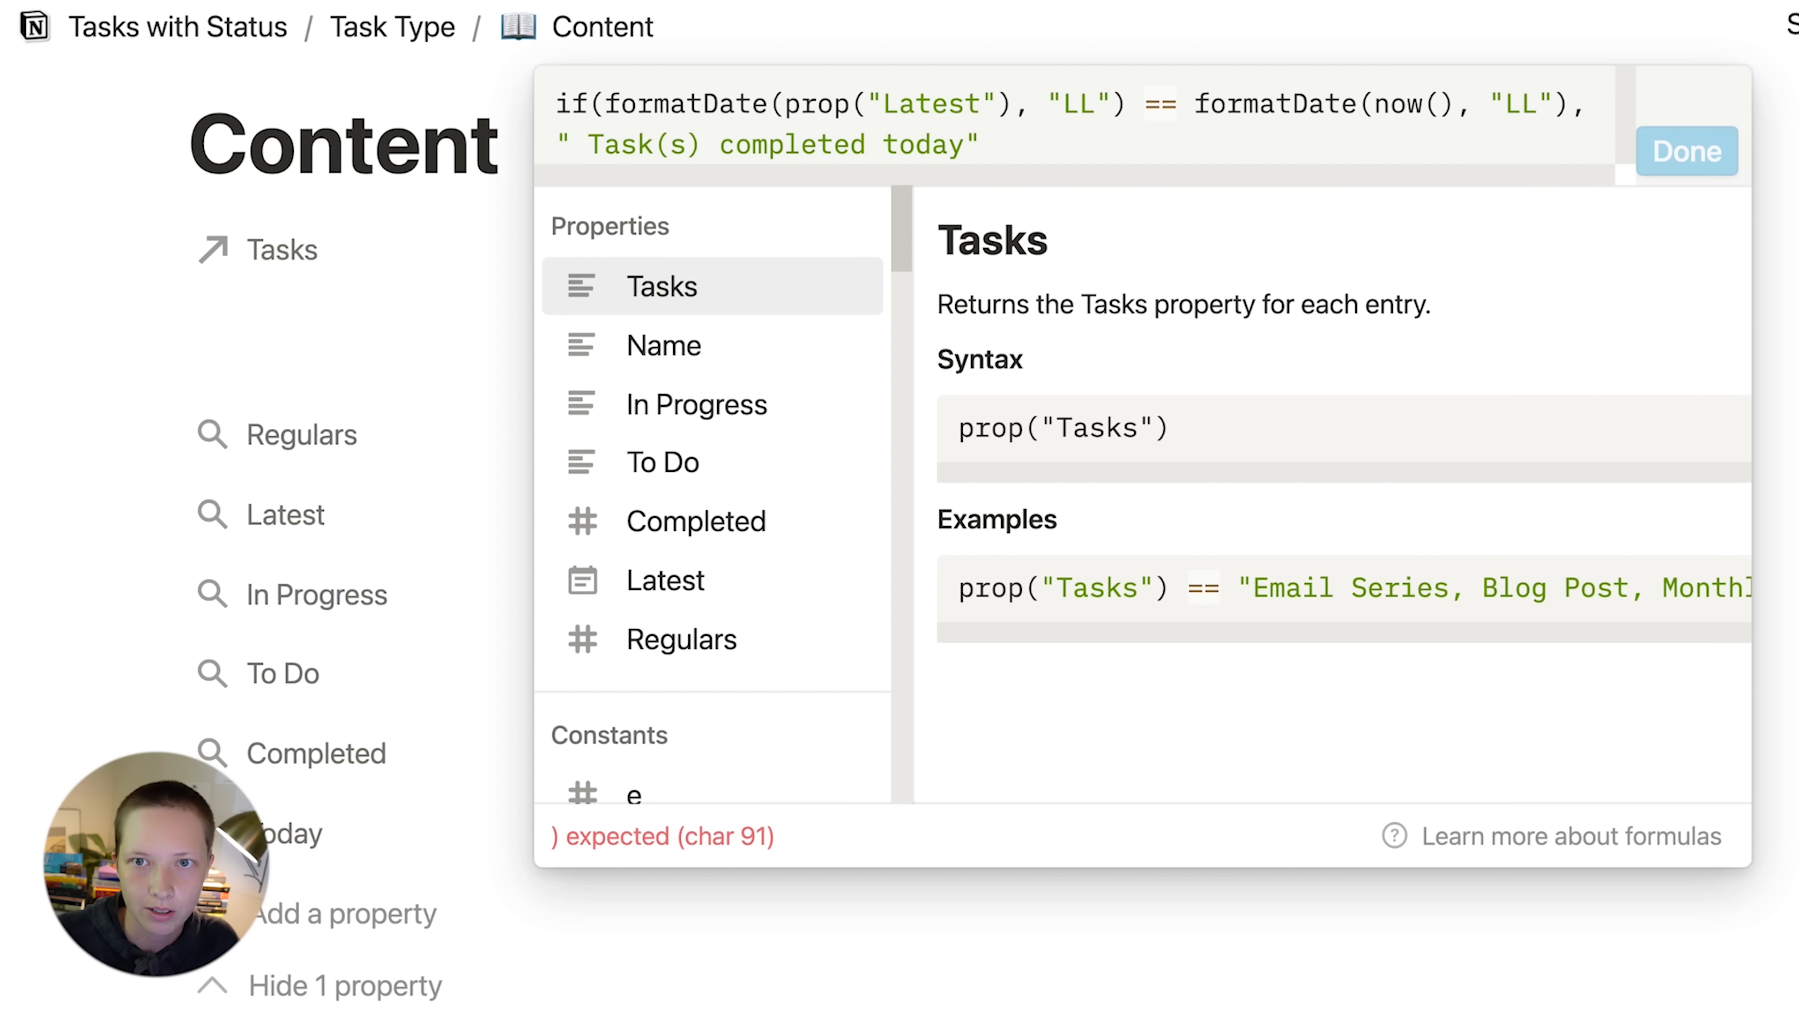
key(ctrl+super+space)
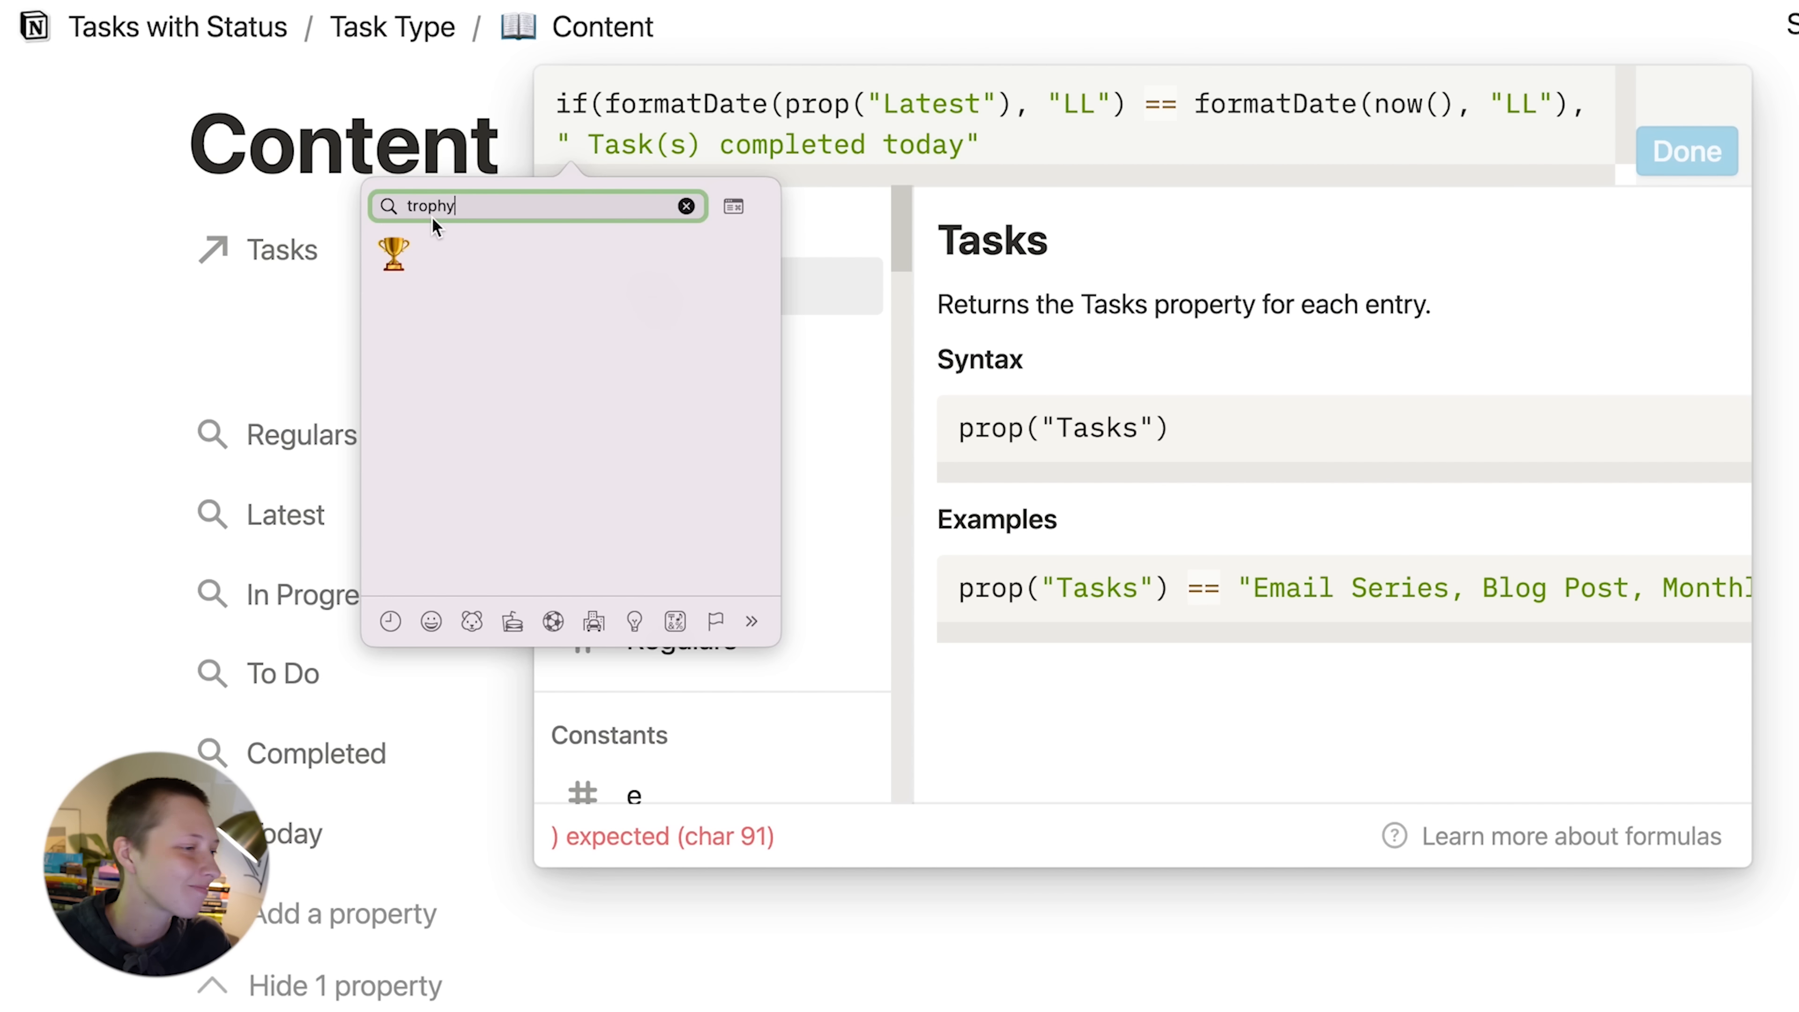
click(393, 251)
- Add an empty text string as the false result and close the if function
click(1061, 138)
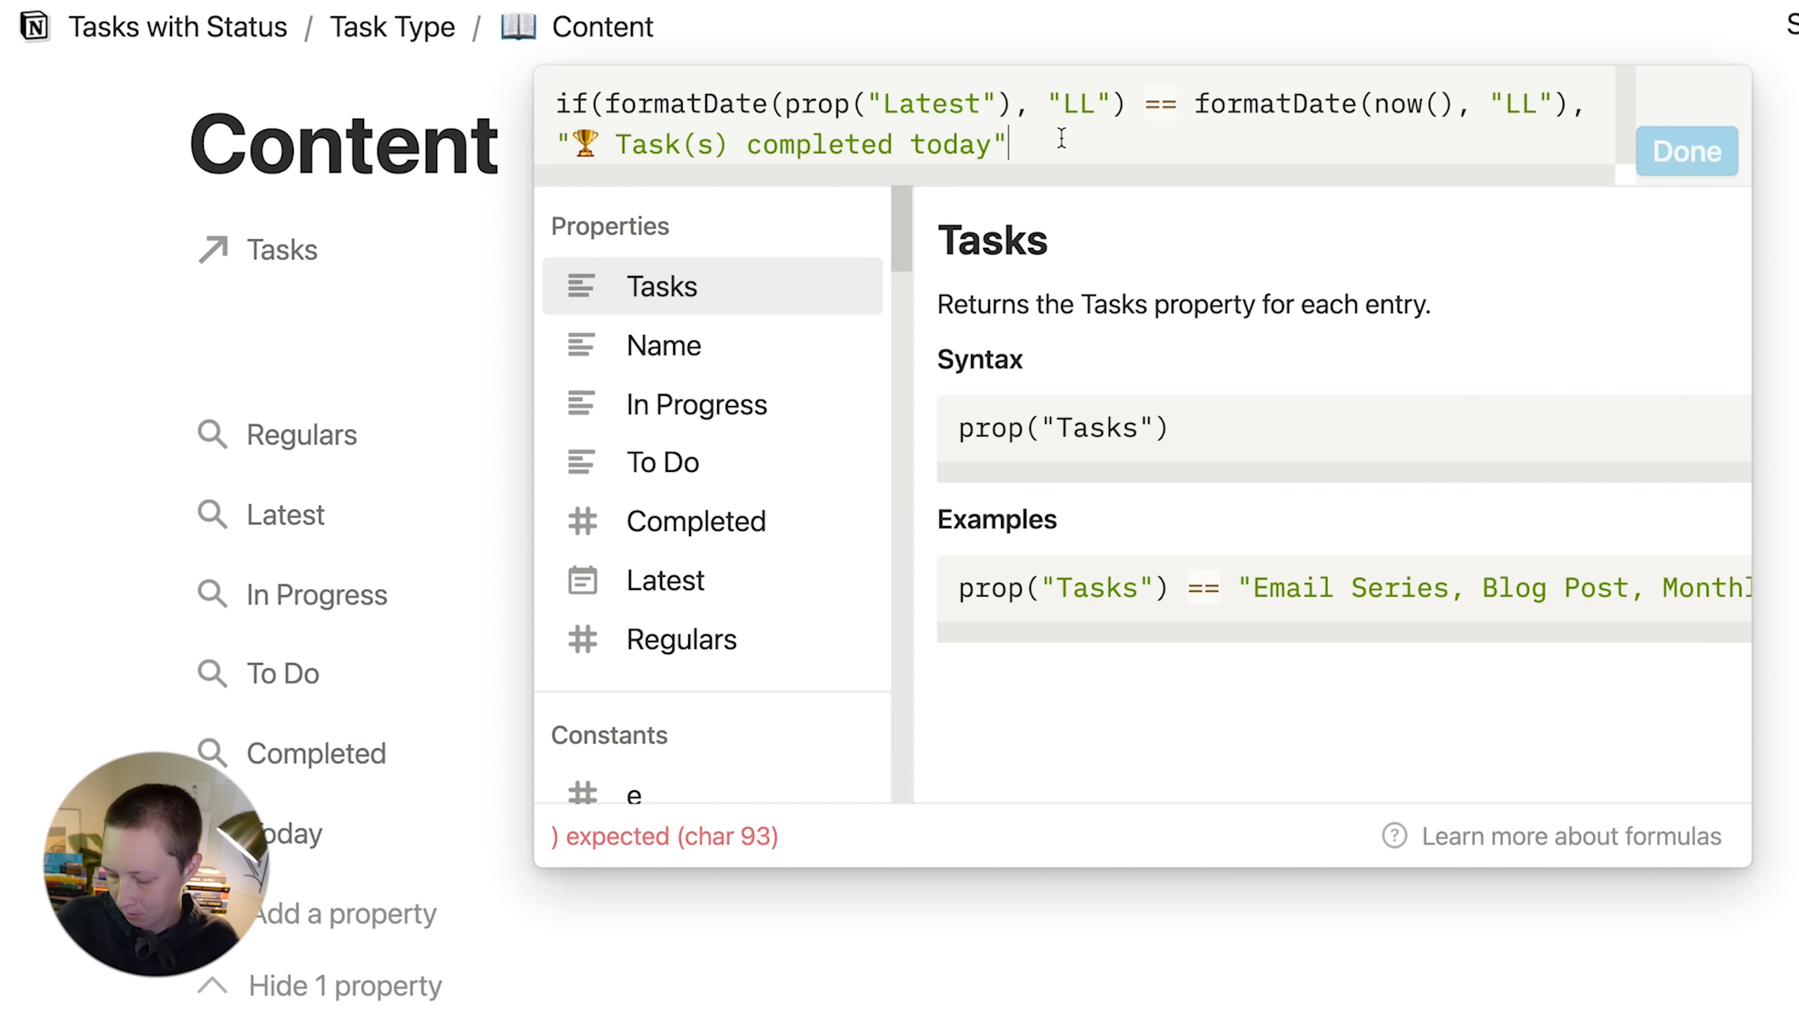
text(, ")
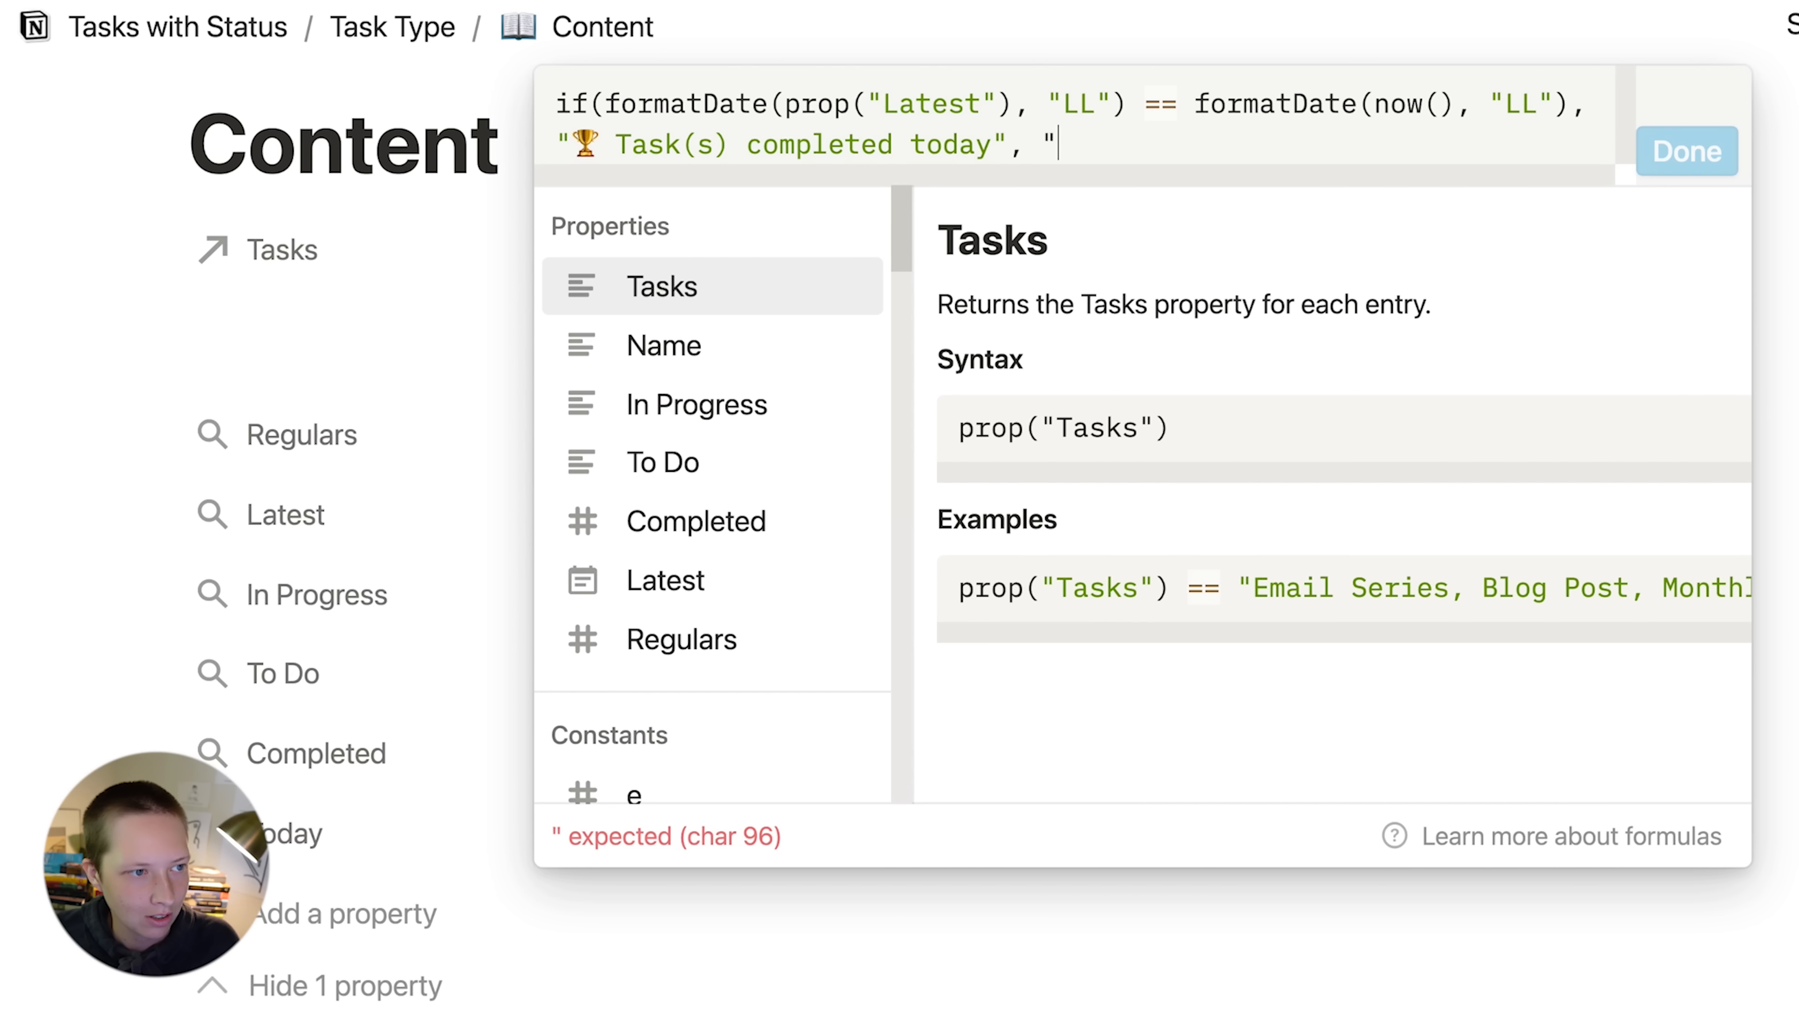
text(")
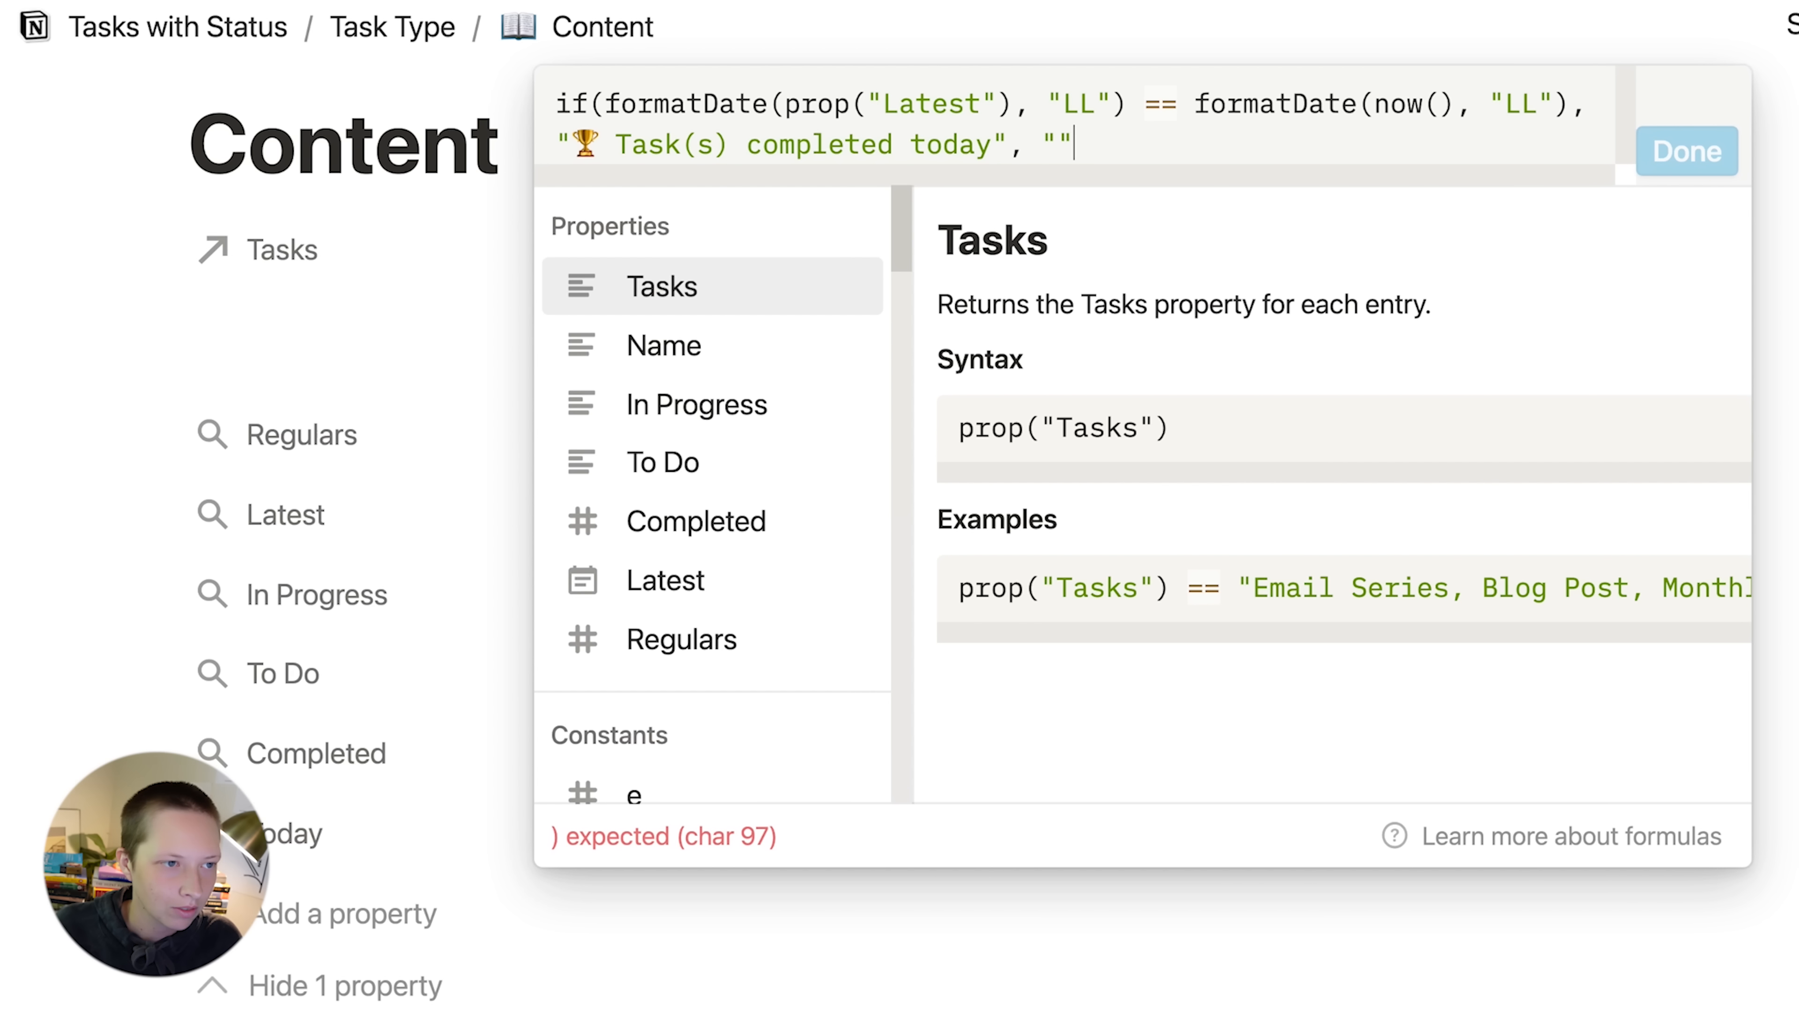
text())
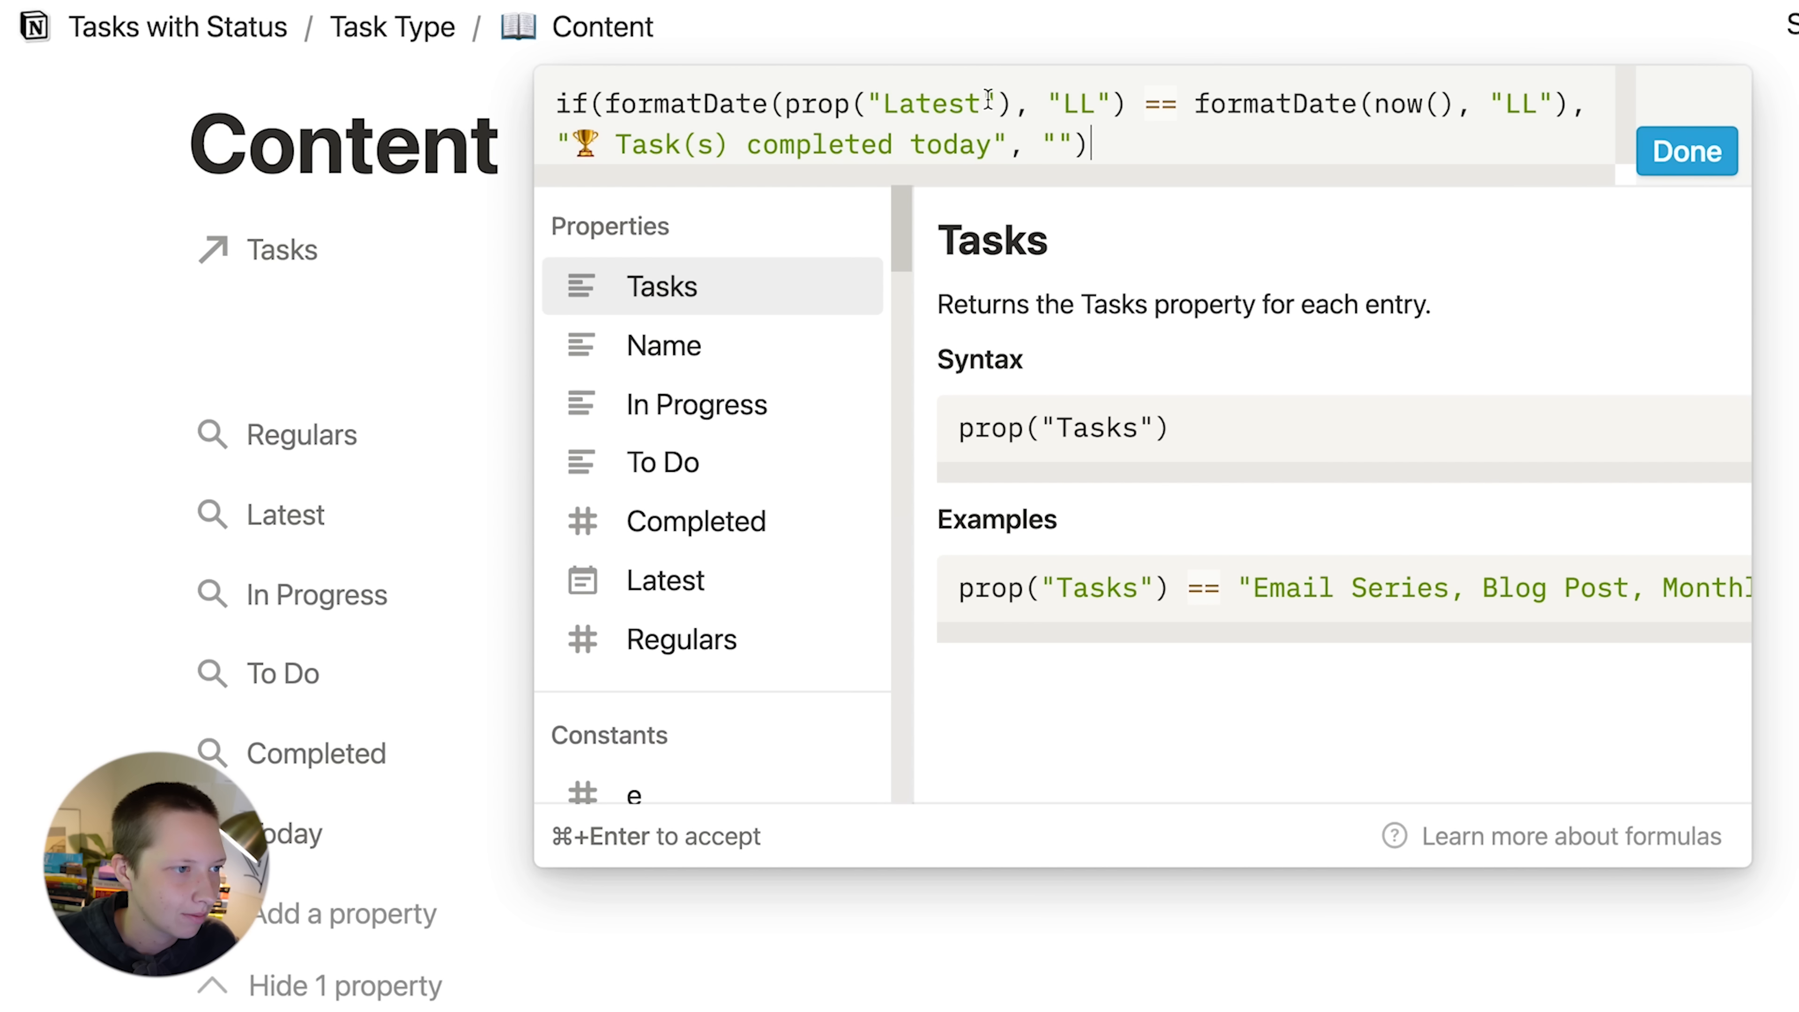
- Fill in the false result as "No task(s) completed today" and save the Today formula
click(1063, 148)
text(No Task(s))
key(Left)
key(Left)
key(Left)
key(Left)
key(Left)
key(Left)
key(BackSpace)
text(t)
key(Right)
key(Right)
key(Right)
key(Right)
key(Right)
key(Right)
text(completed today)
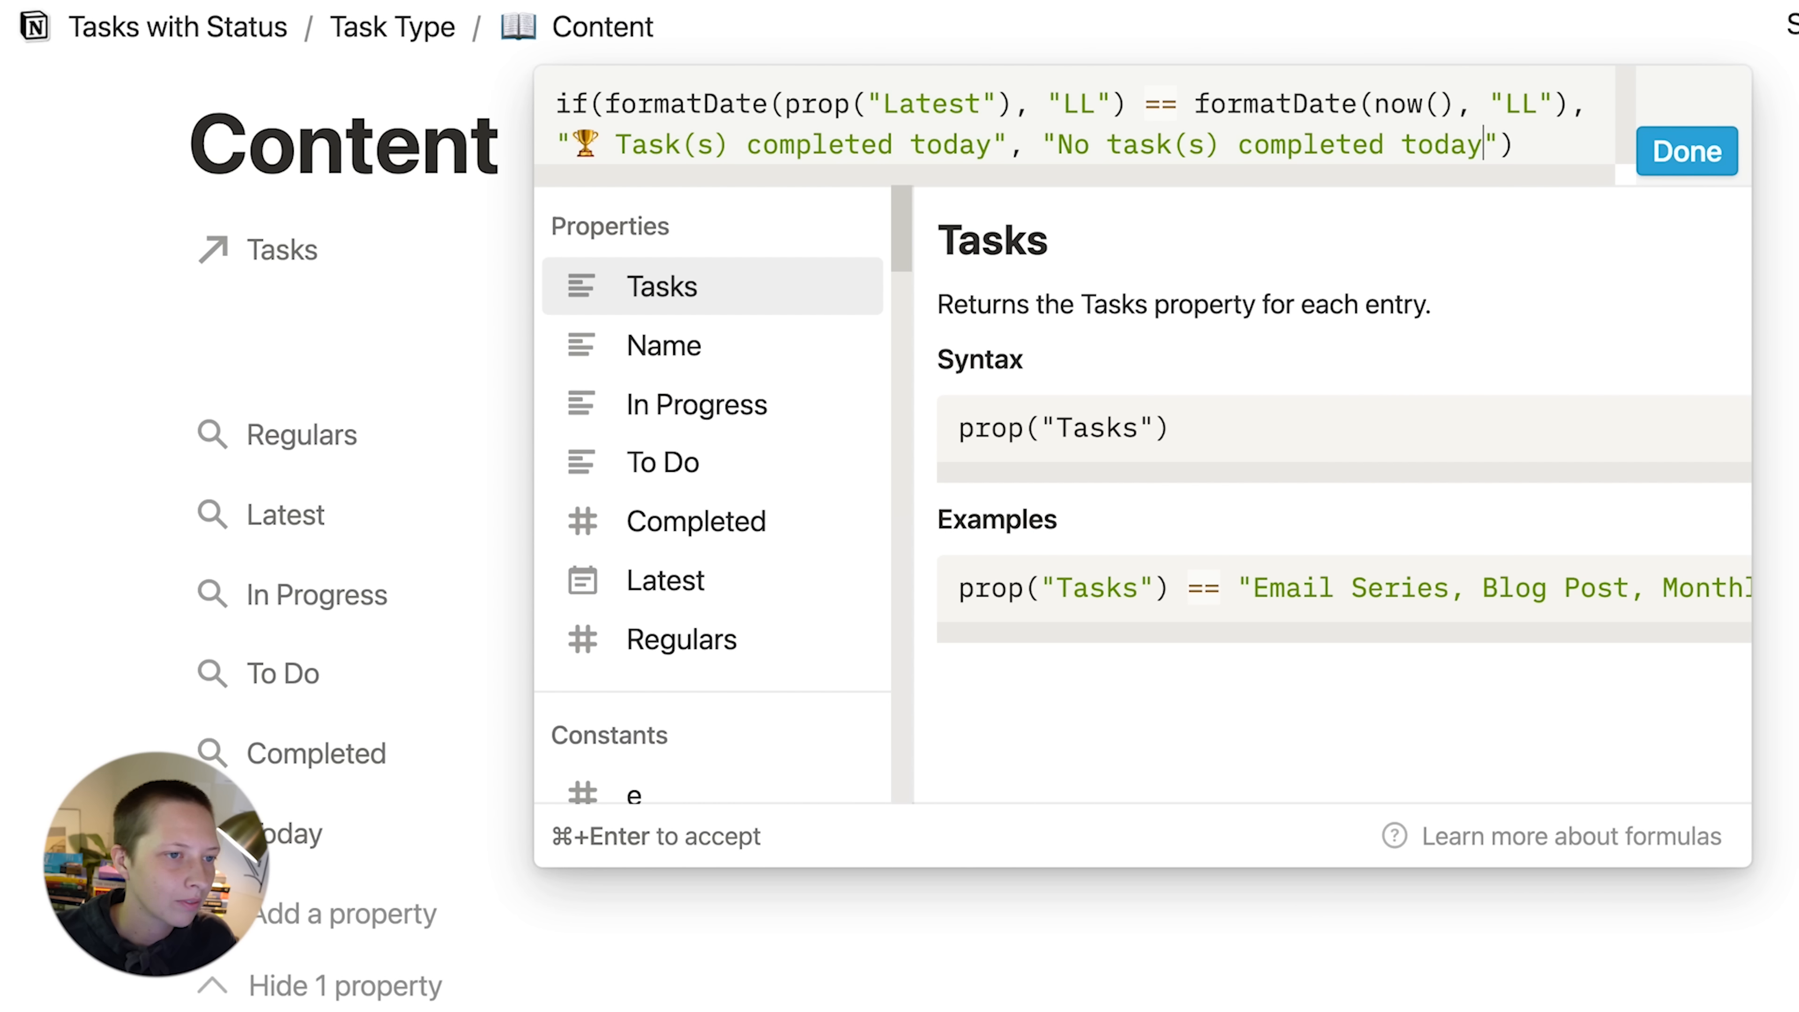
click(1685, 158)
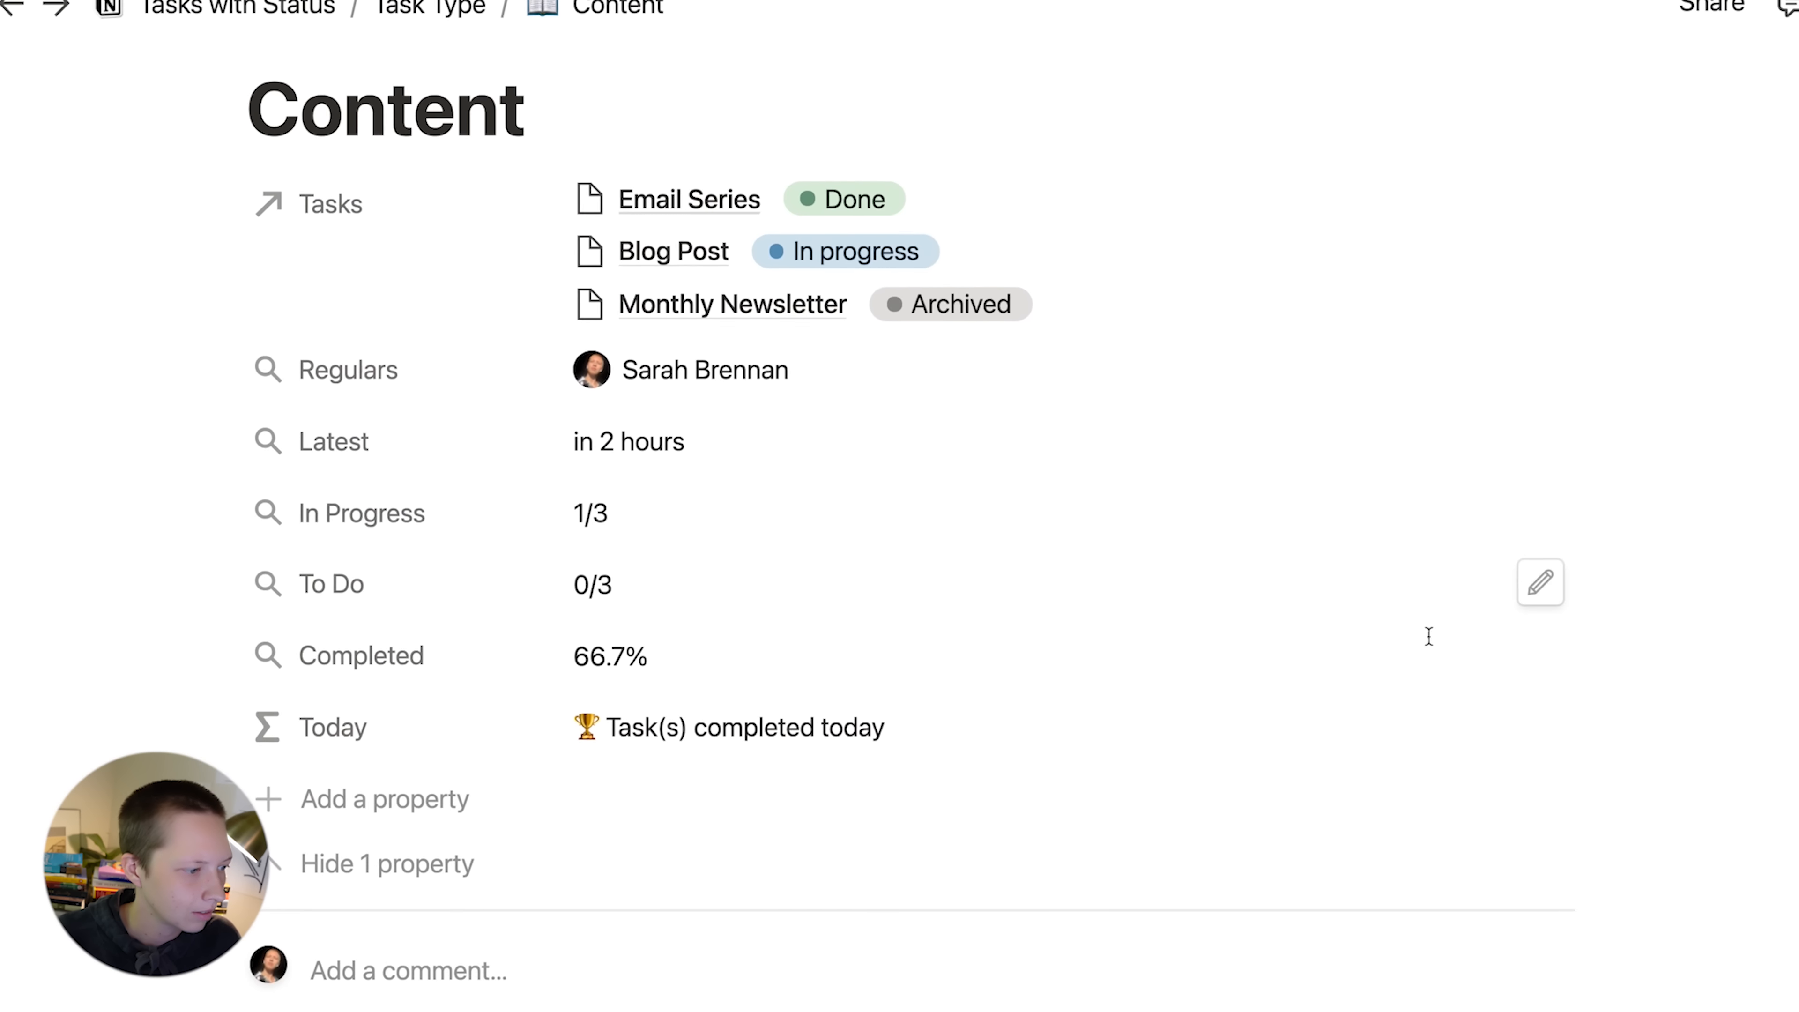
- Collapse the Content page's hidden property and set the Today property to Always hide
click(418, 760)
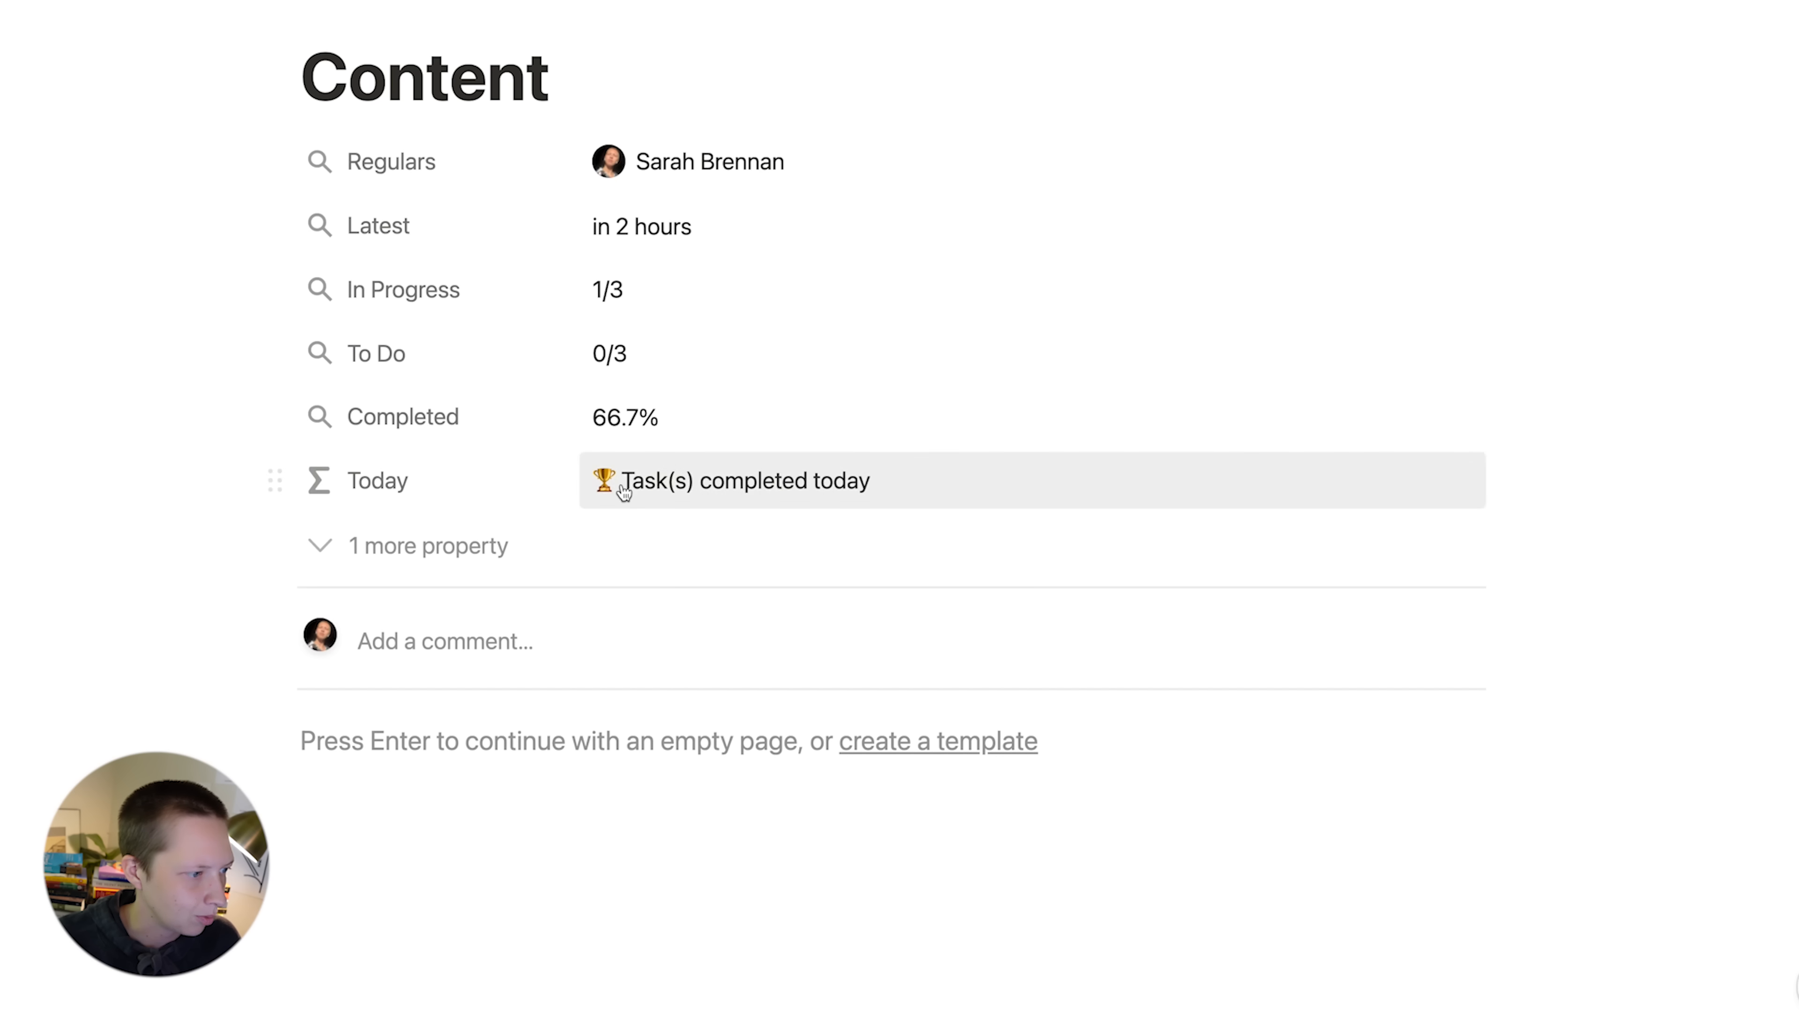
click(421, 482)
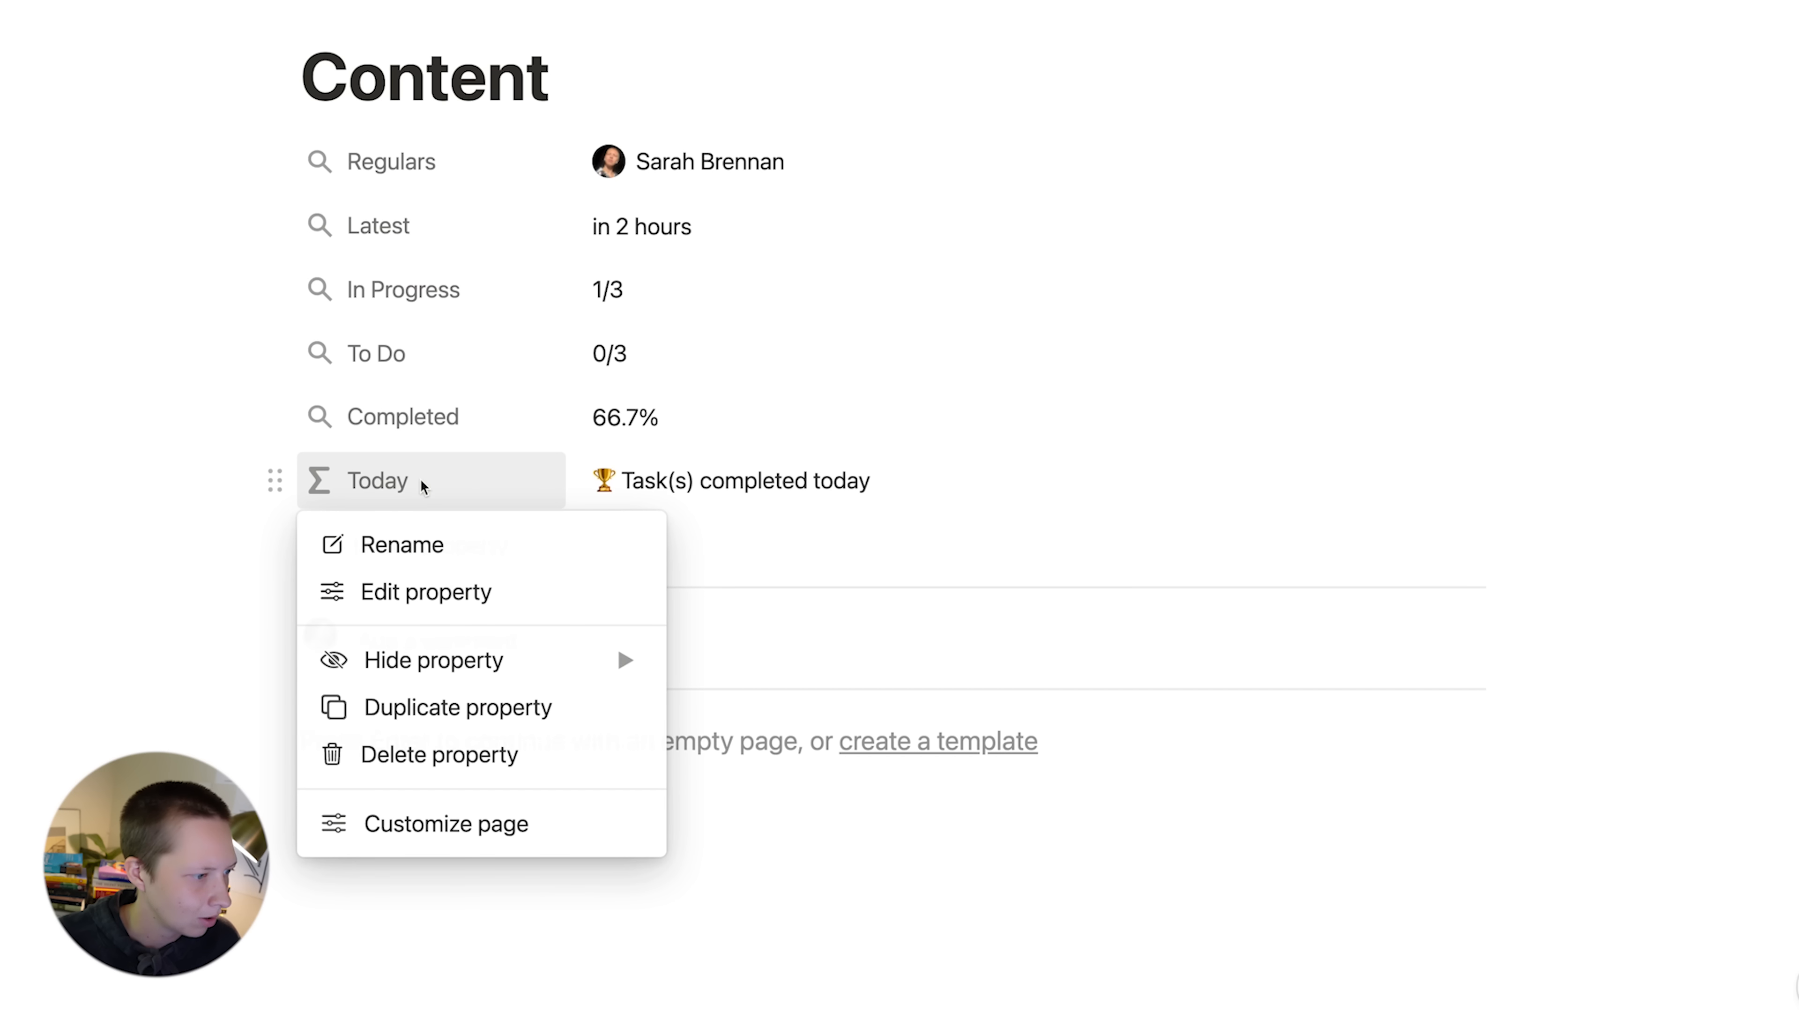
mouse_move(614, 658)
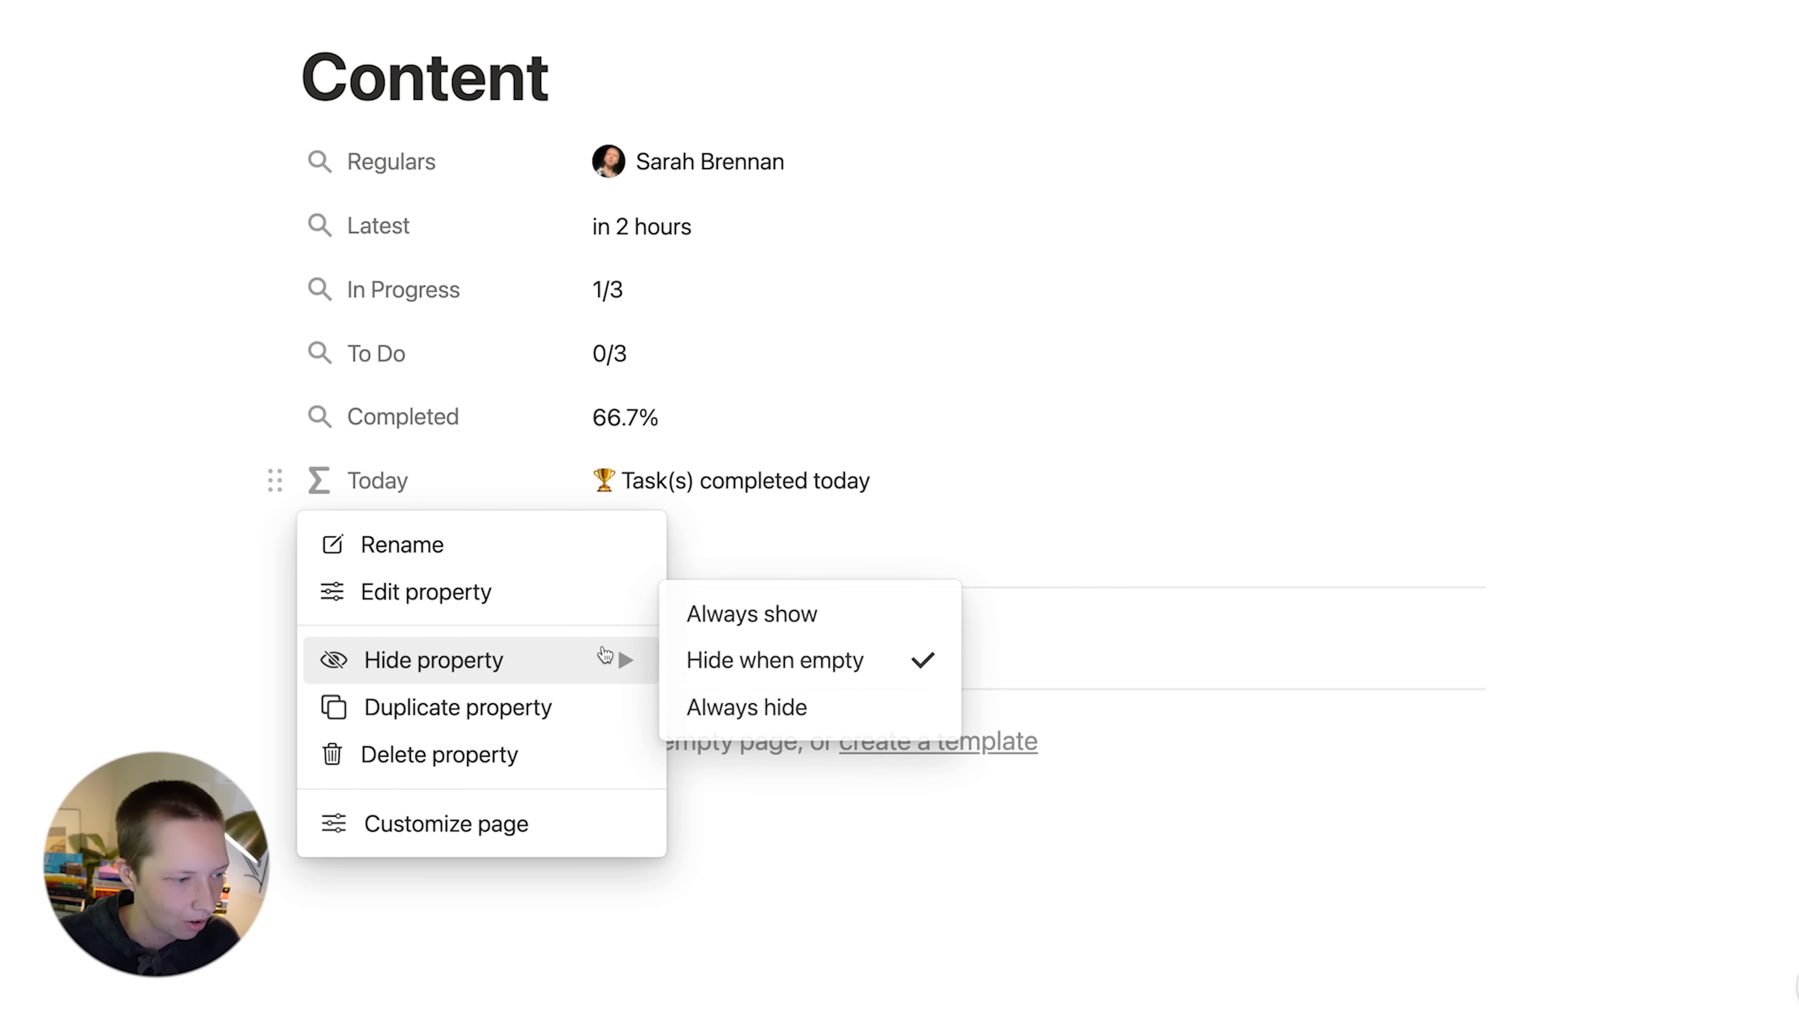
click(724, 707)
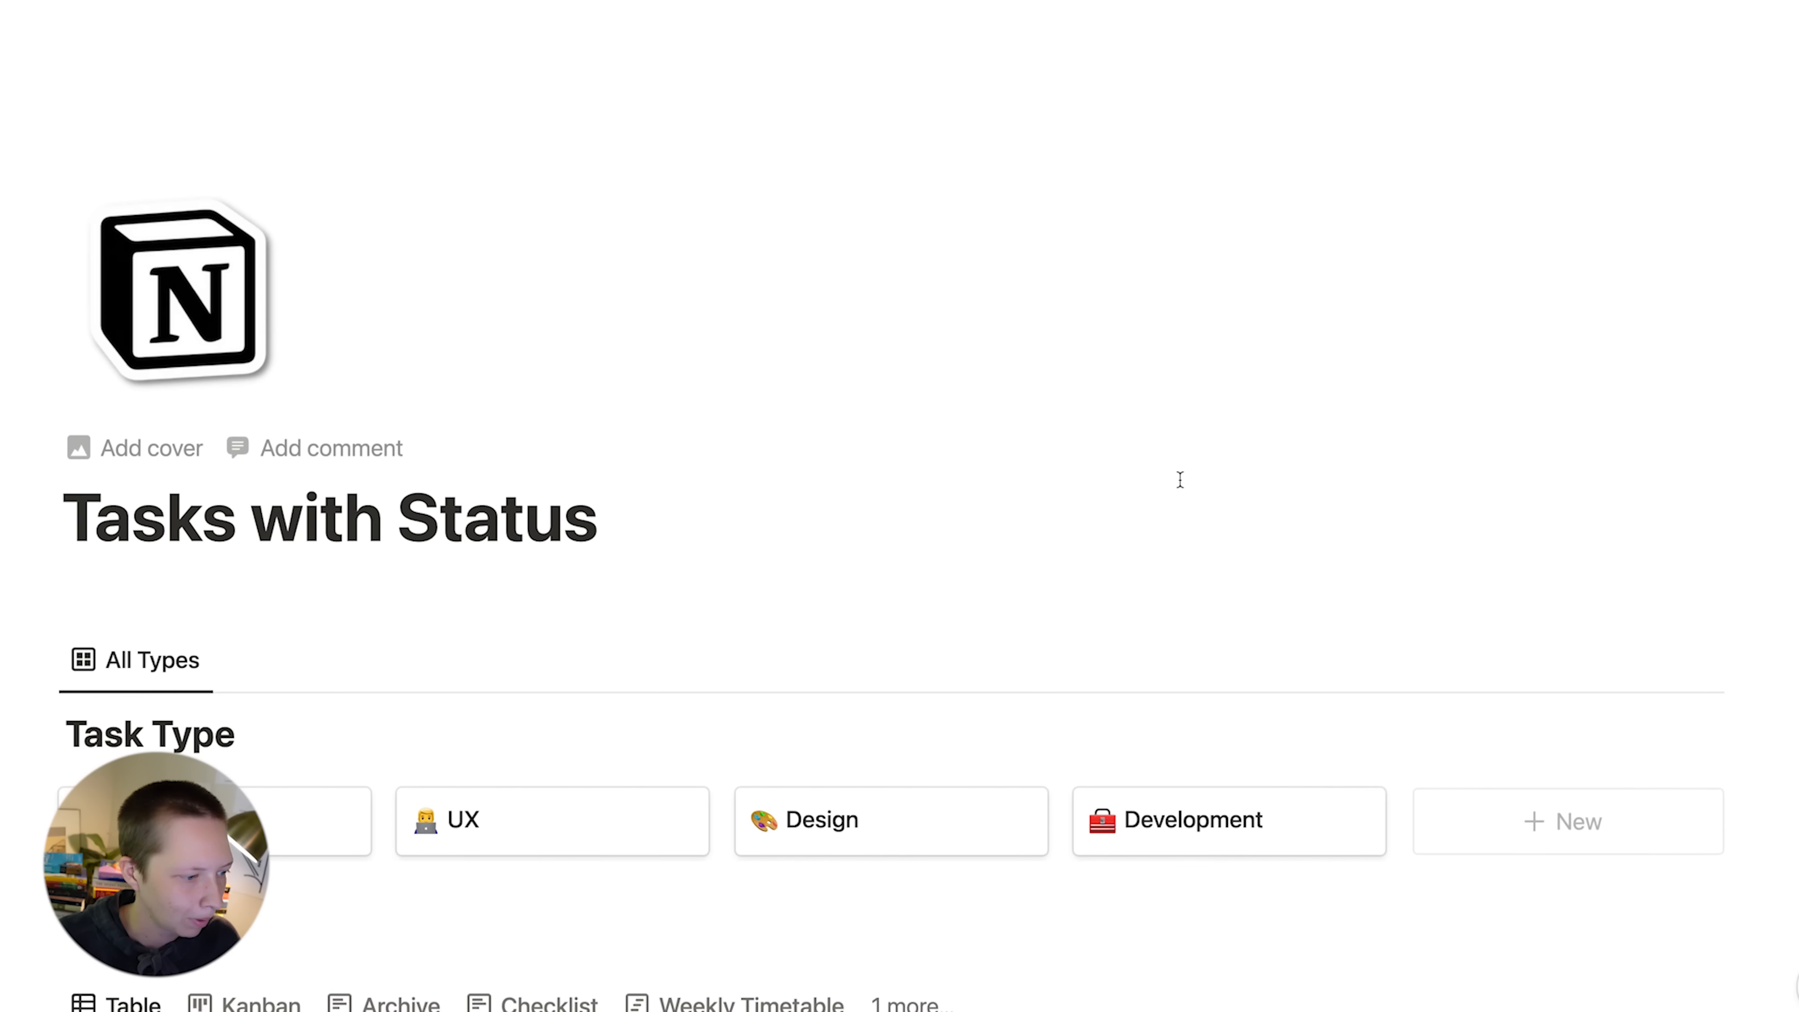
- Show the Today property on the cards of the Task Type gallery's All Types view
scroll(1180, 480, down, 3)
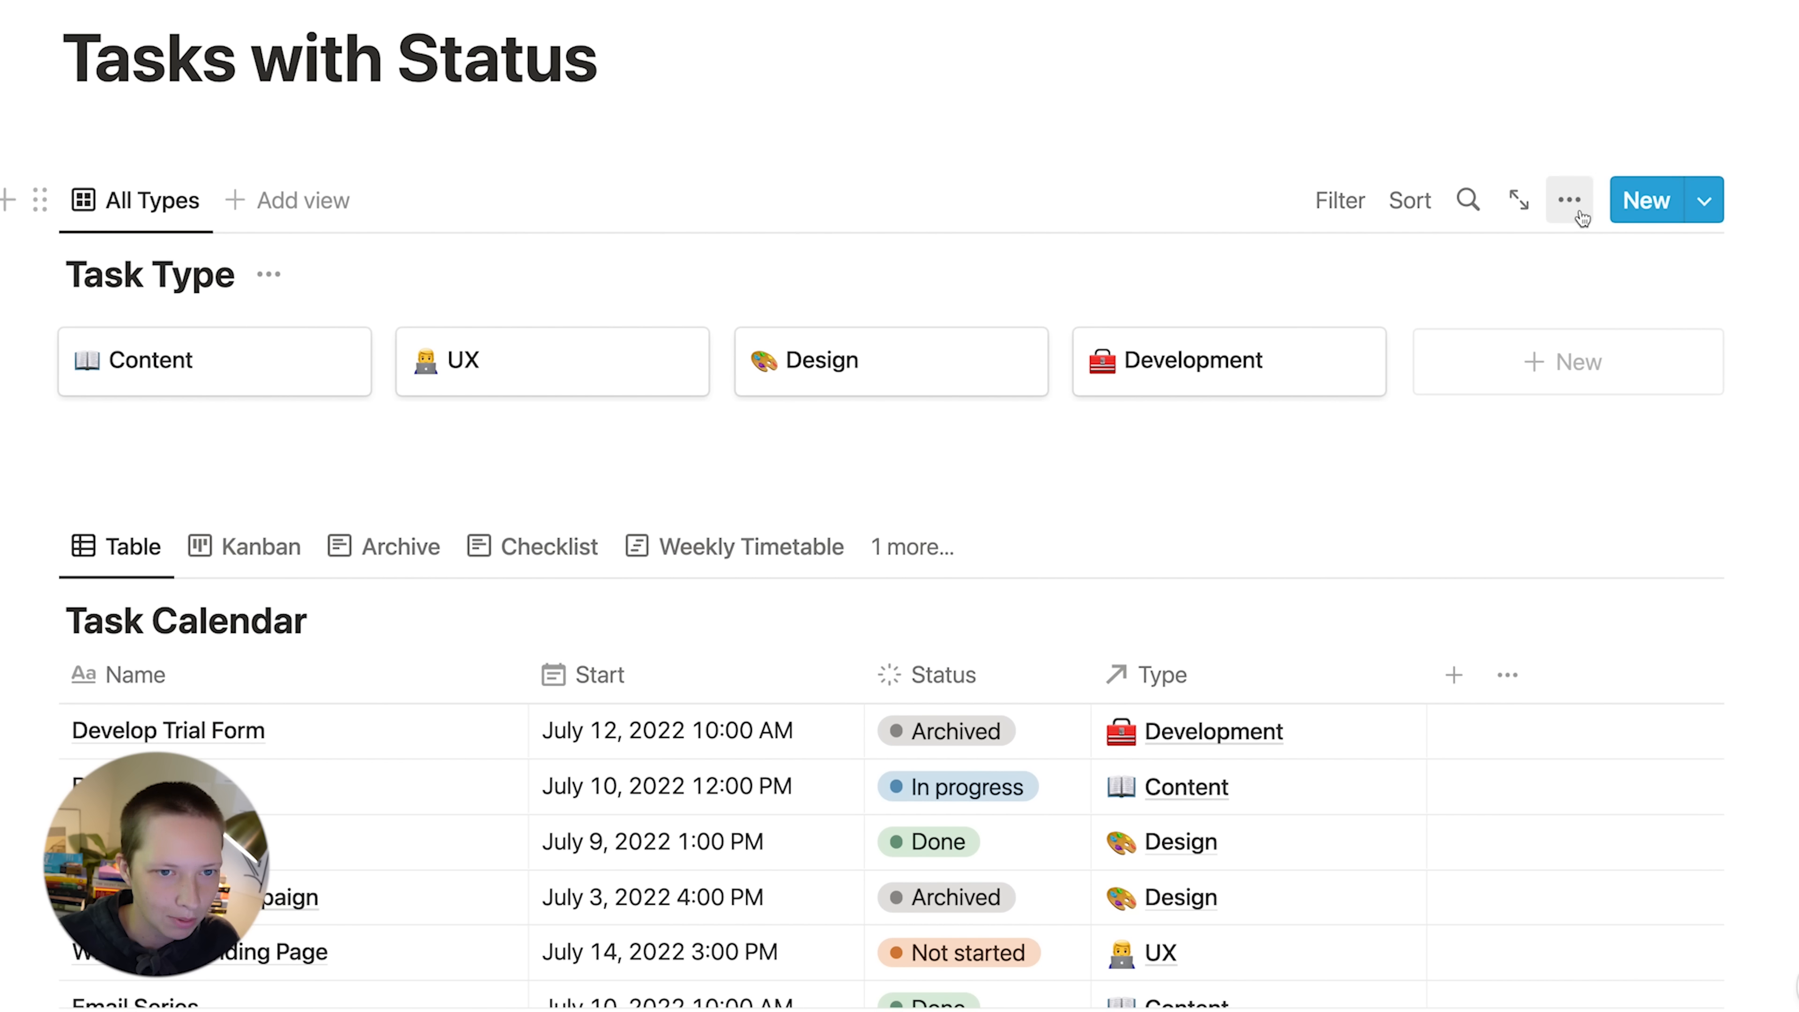
click(1572, 207)
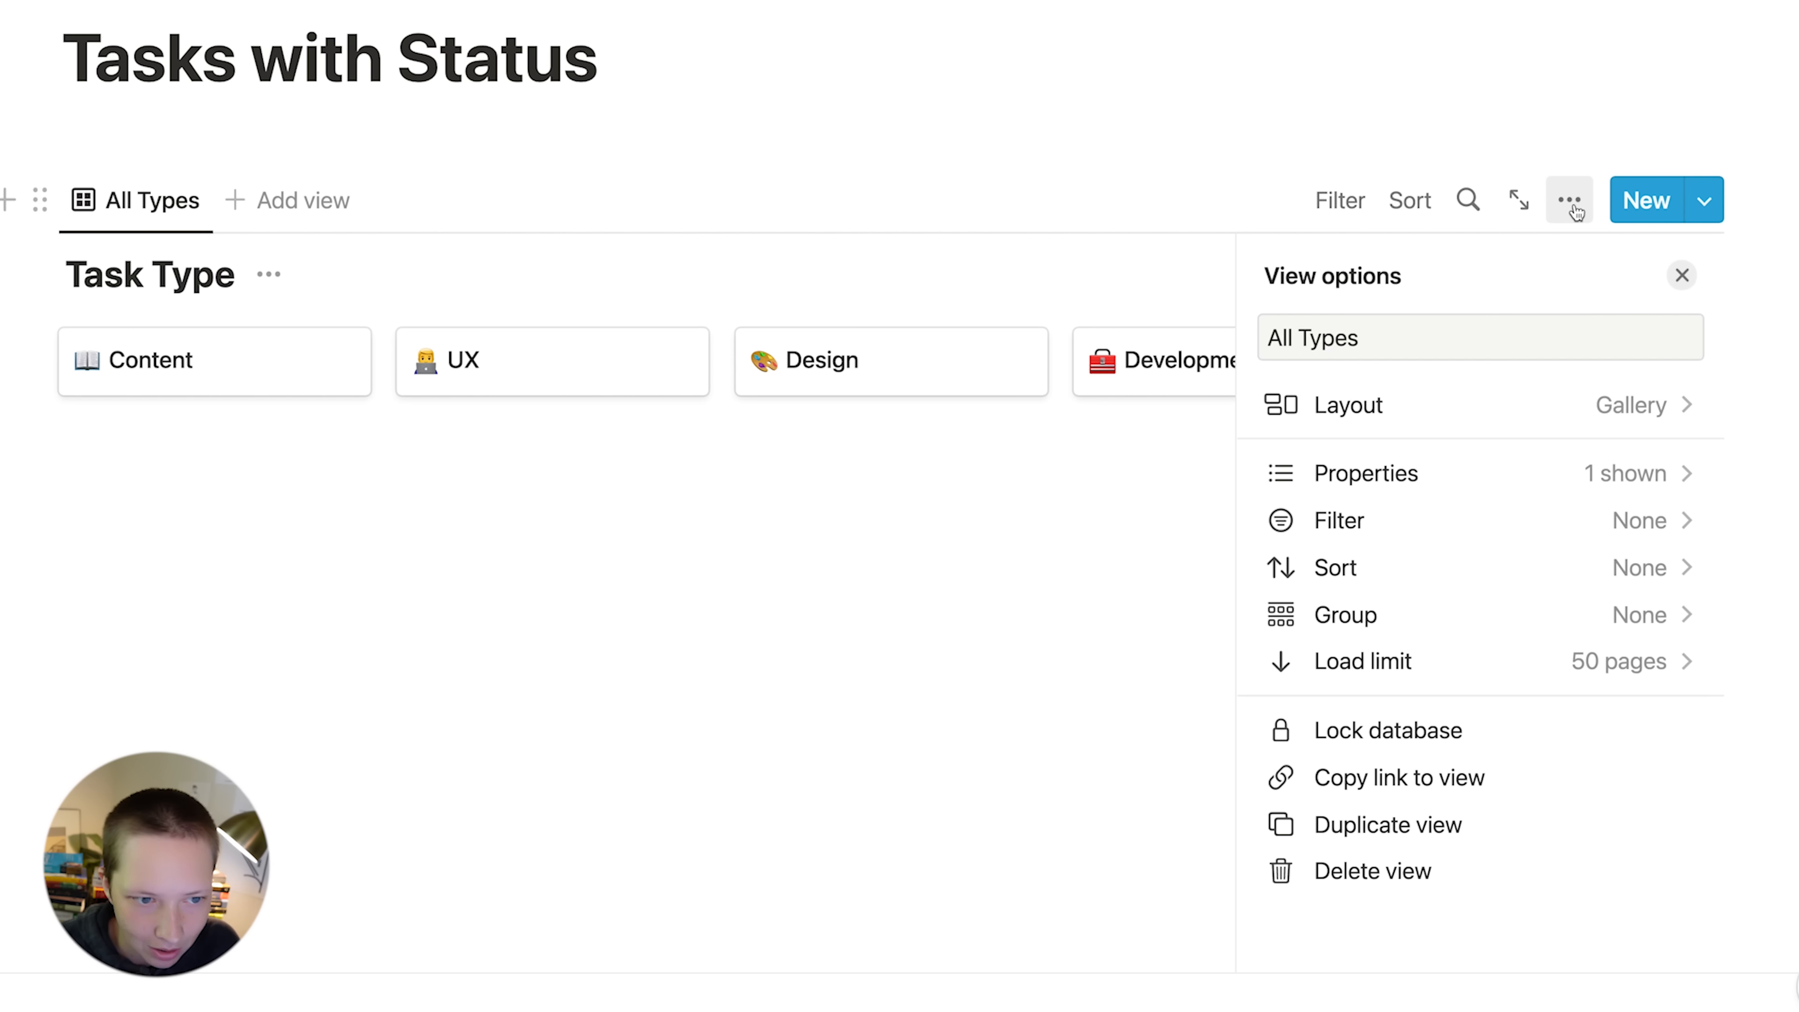
click(1352, 488)
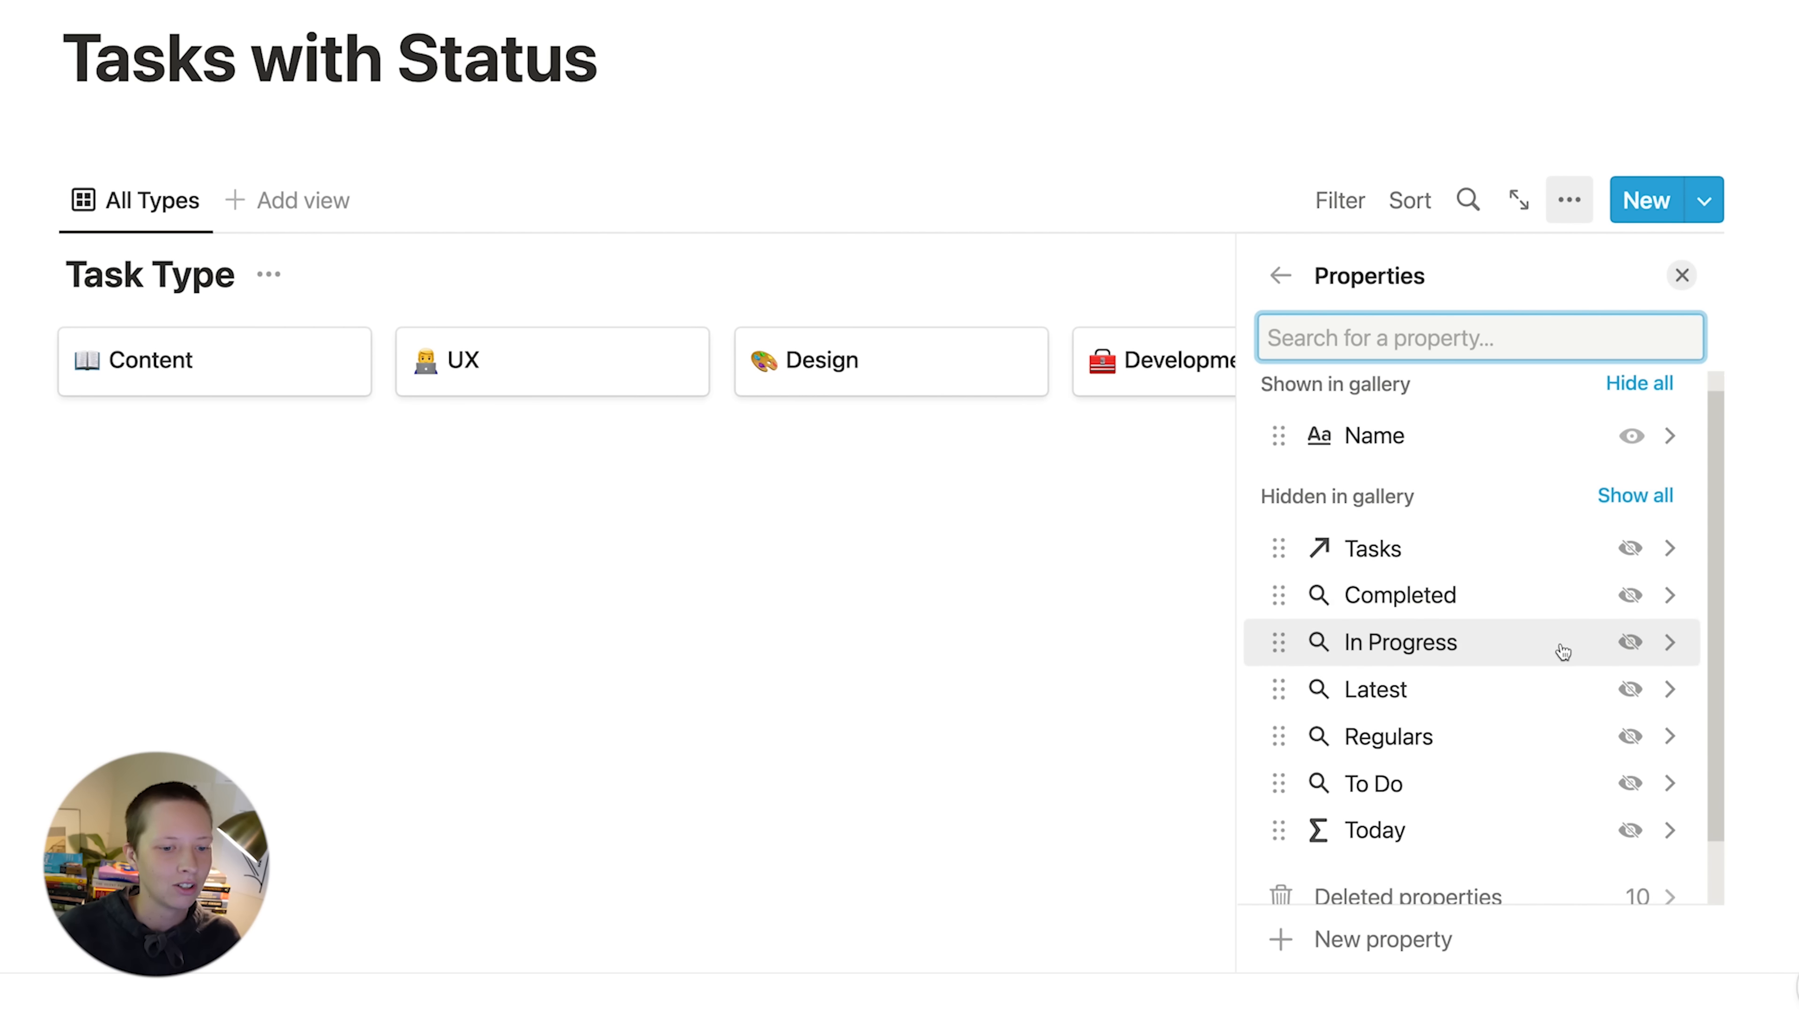
scroll(1558, 651, down, 2)
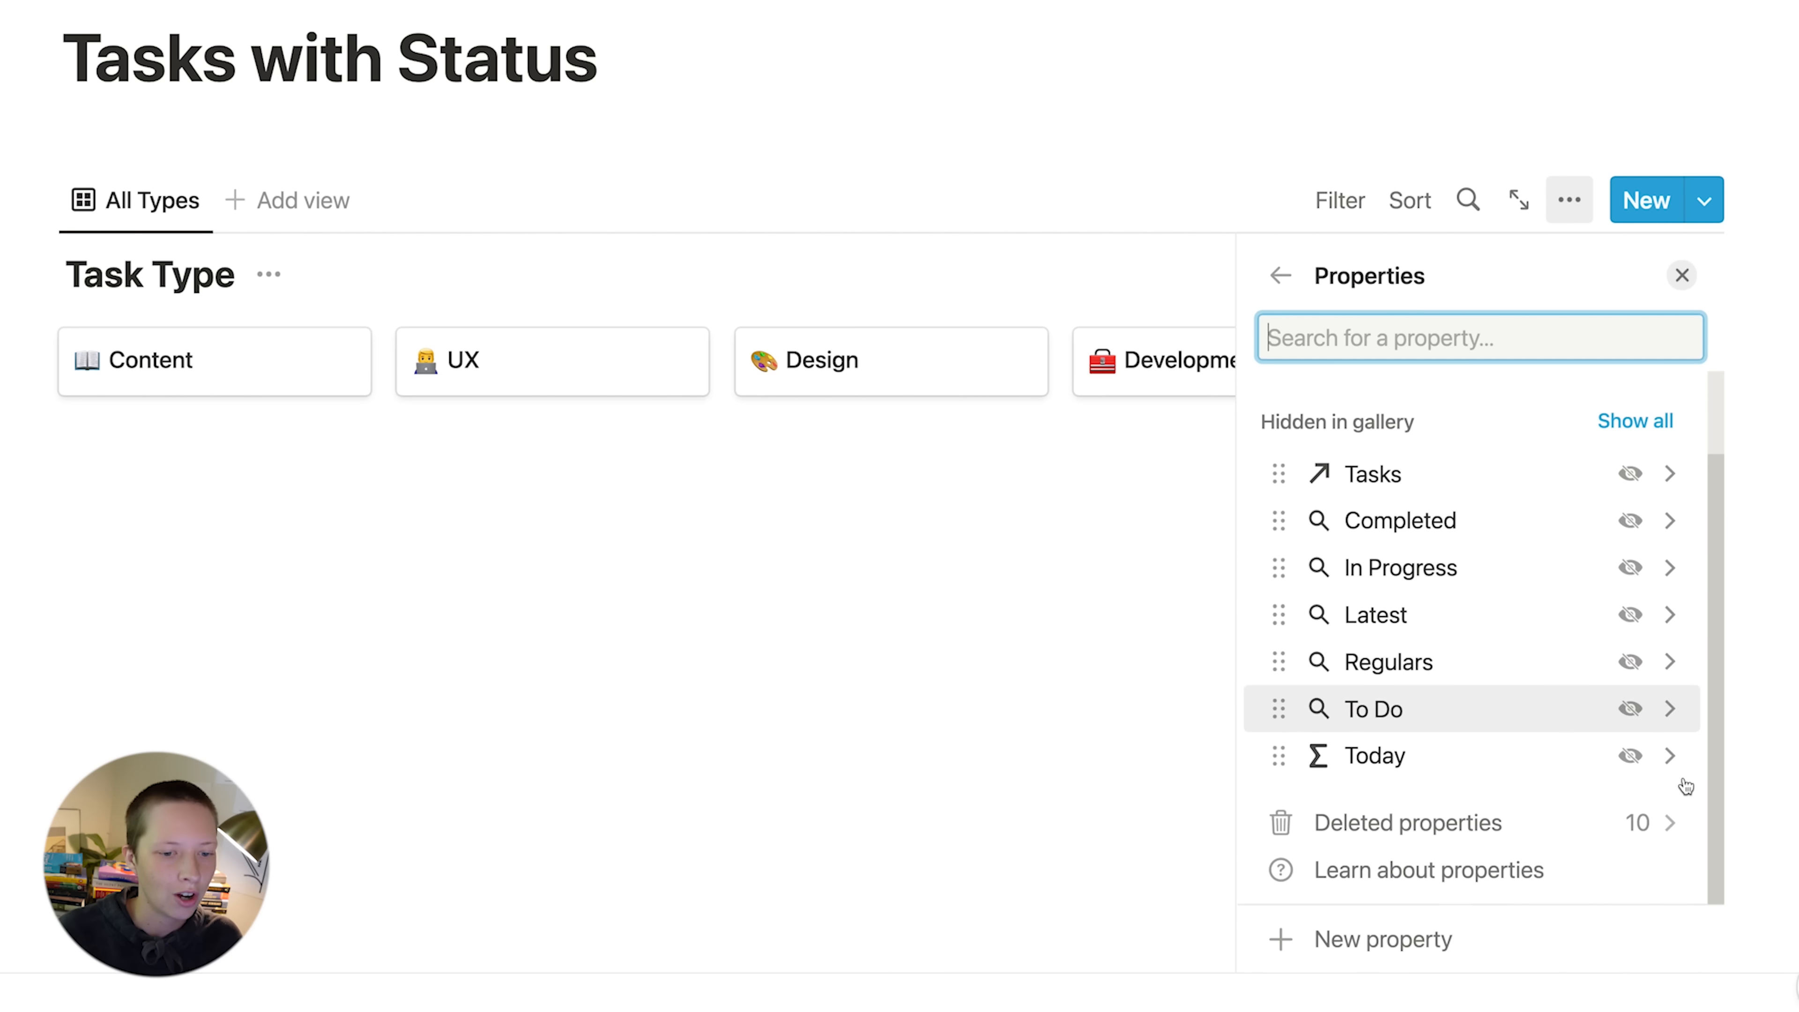
click(1632, 756)
click(732, 585)
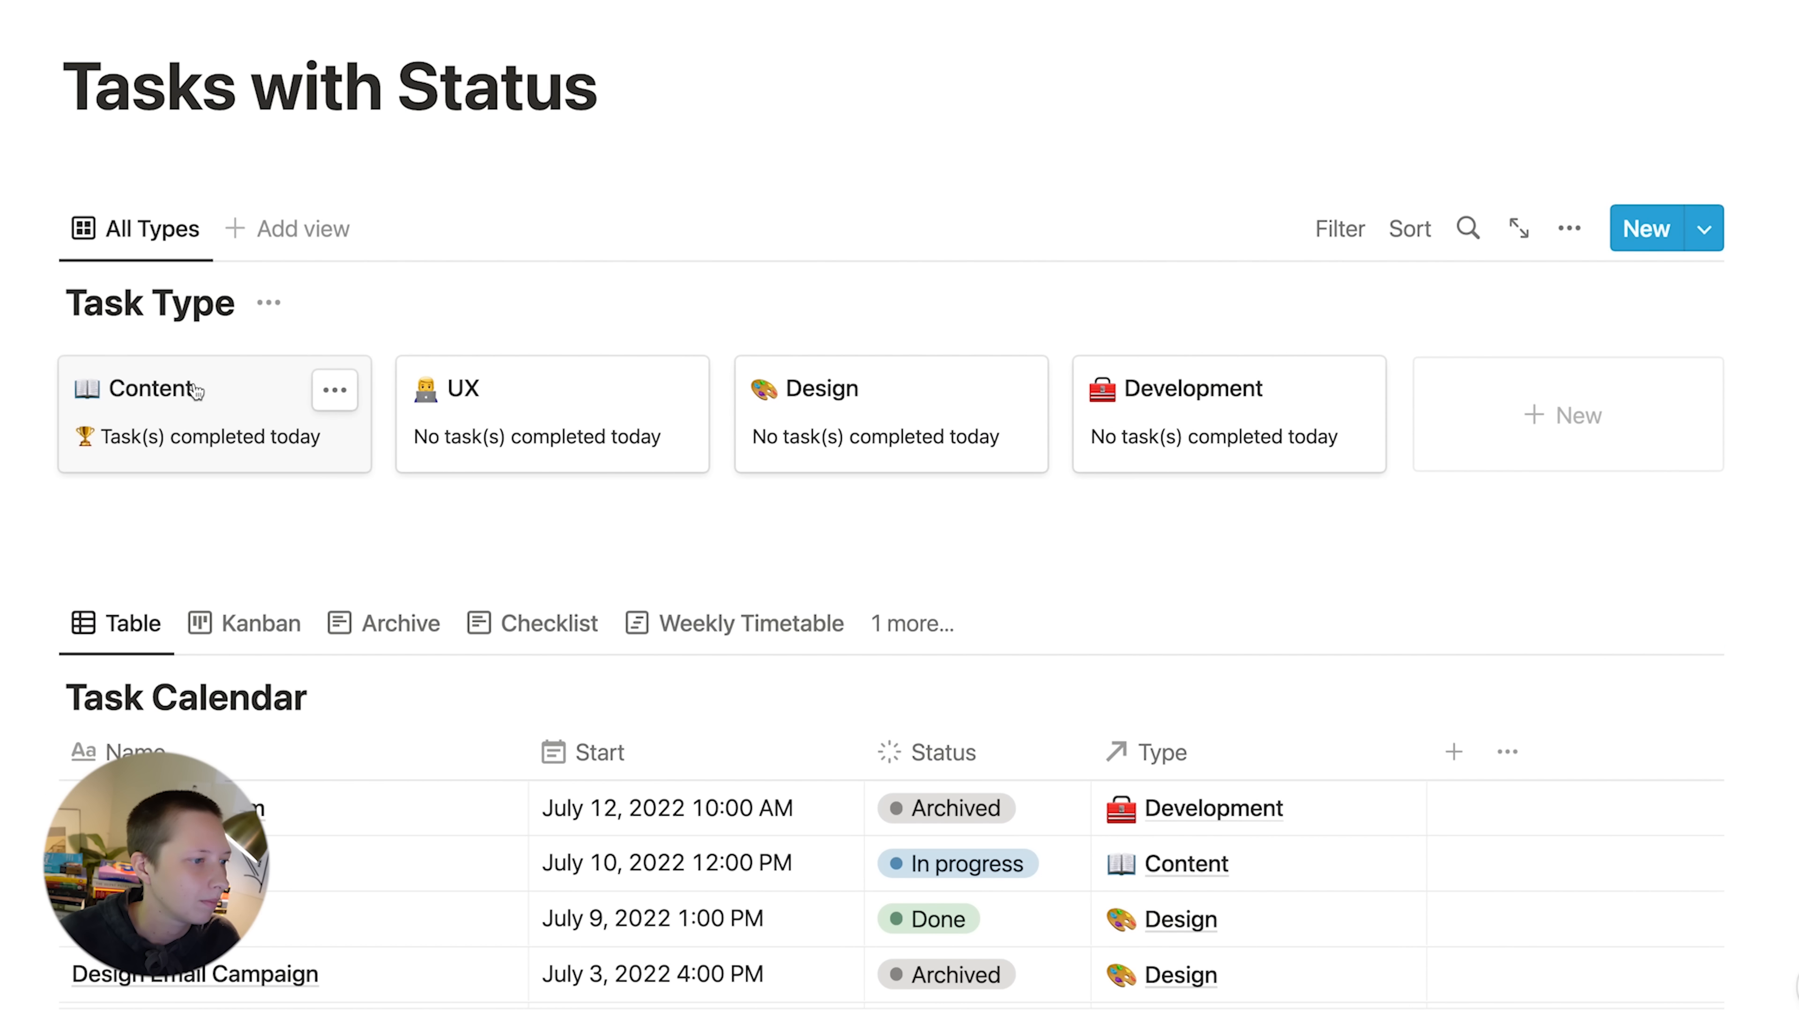
- Open the Content task type as a full page, reveal its hidden properties and duplicate the Today property
click(197, 390)
click(123, 103)
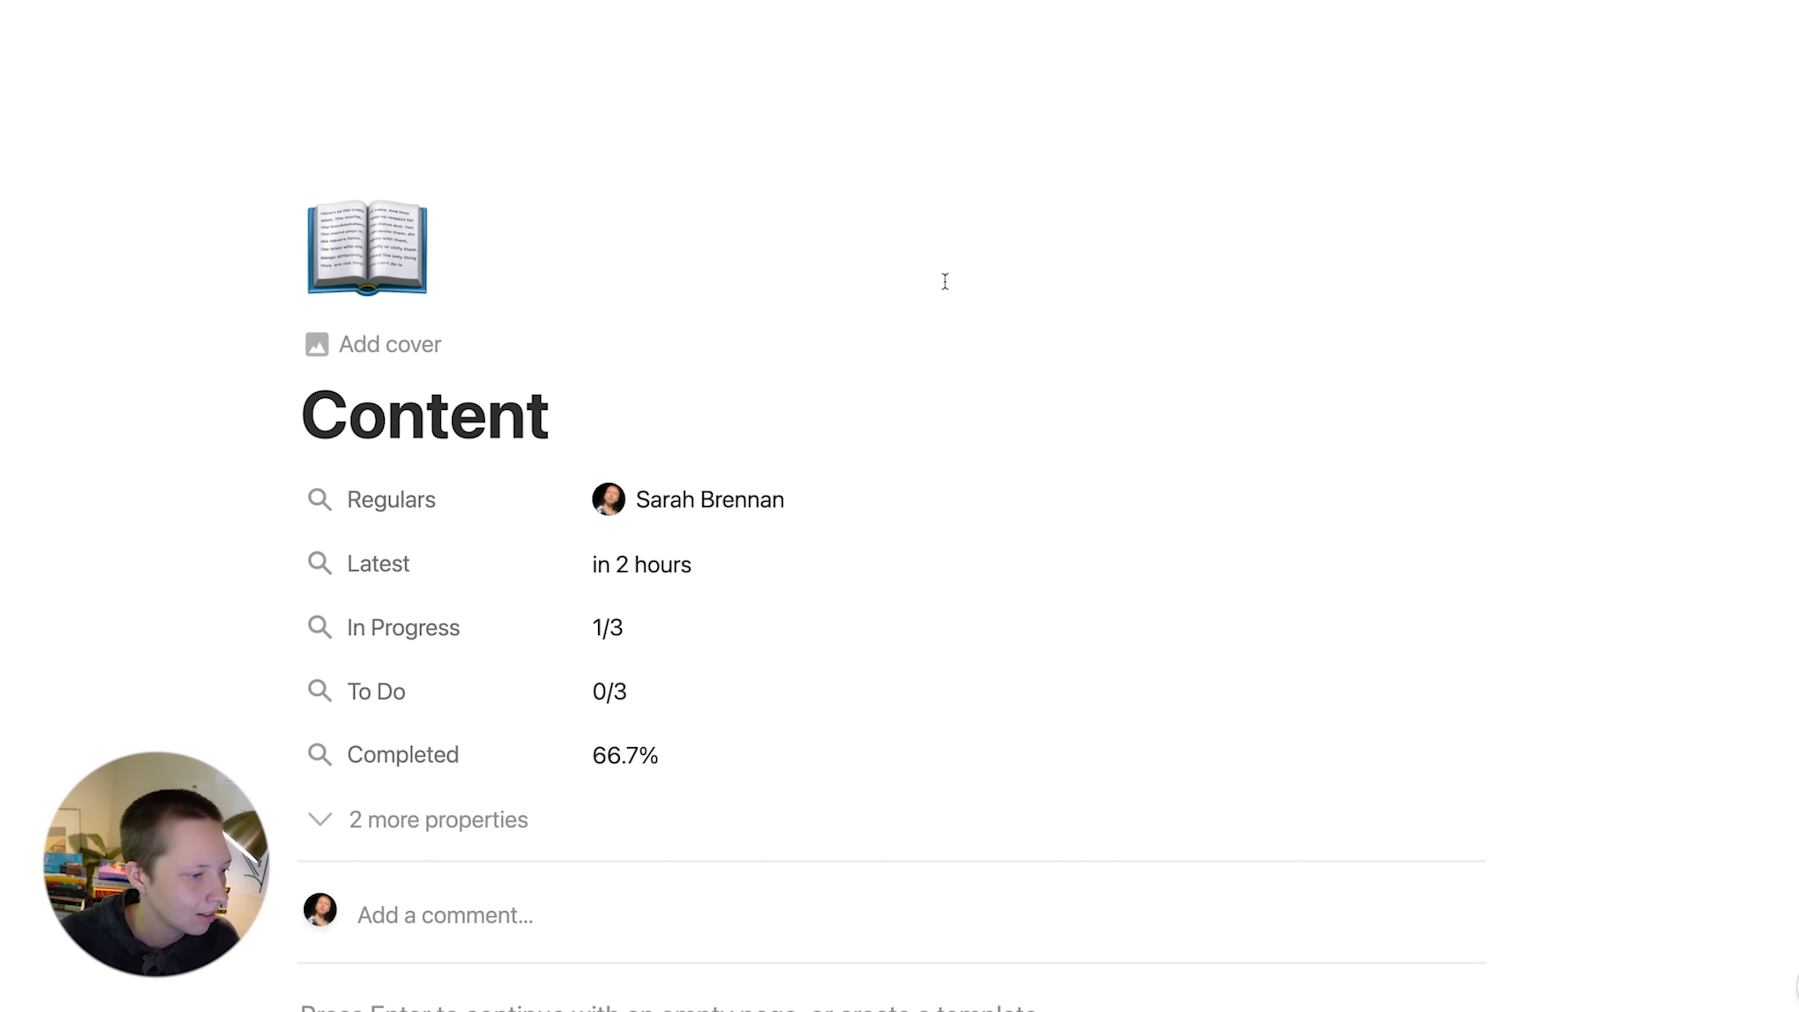
scroll(942, 284, down, 3)
double_click(378, 625)
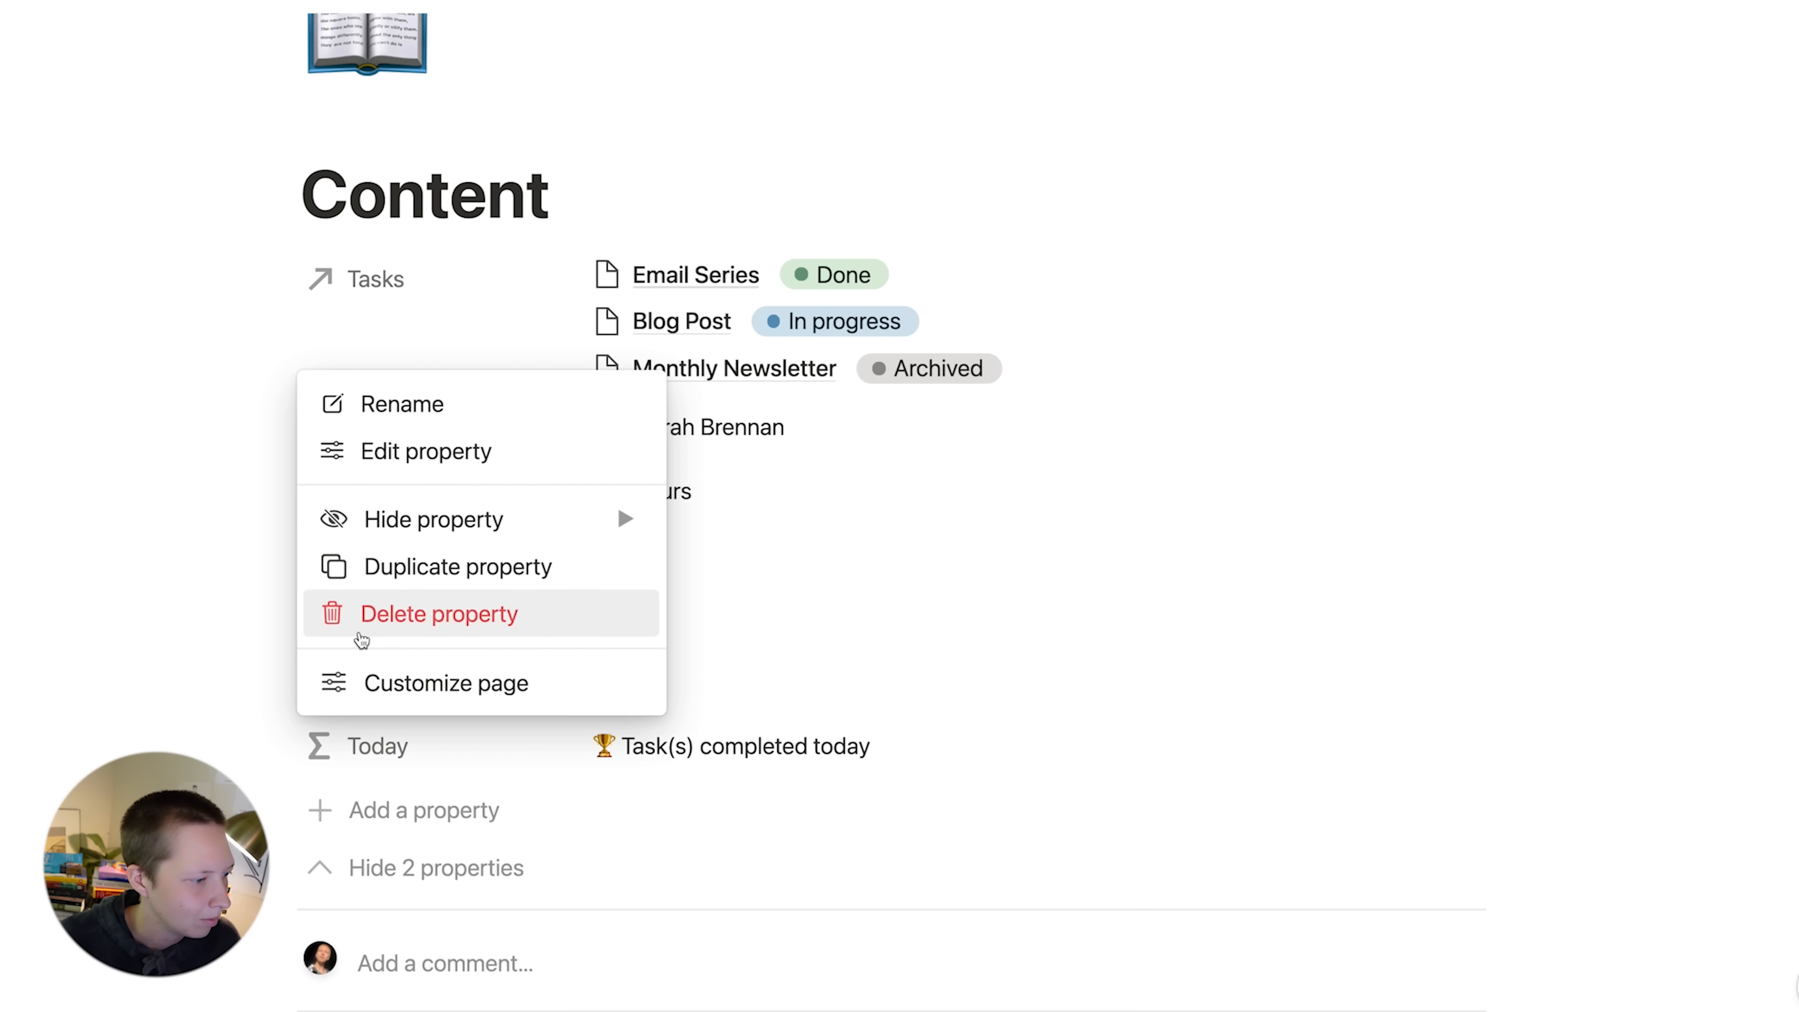
click(201, 684)
scroll(202, 686, down, 4)
scroll(202, 684, down, 2)
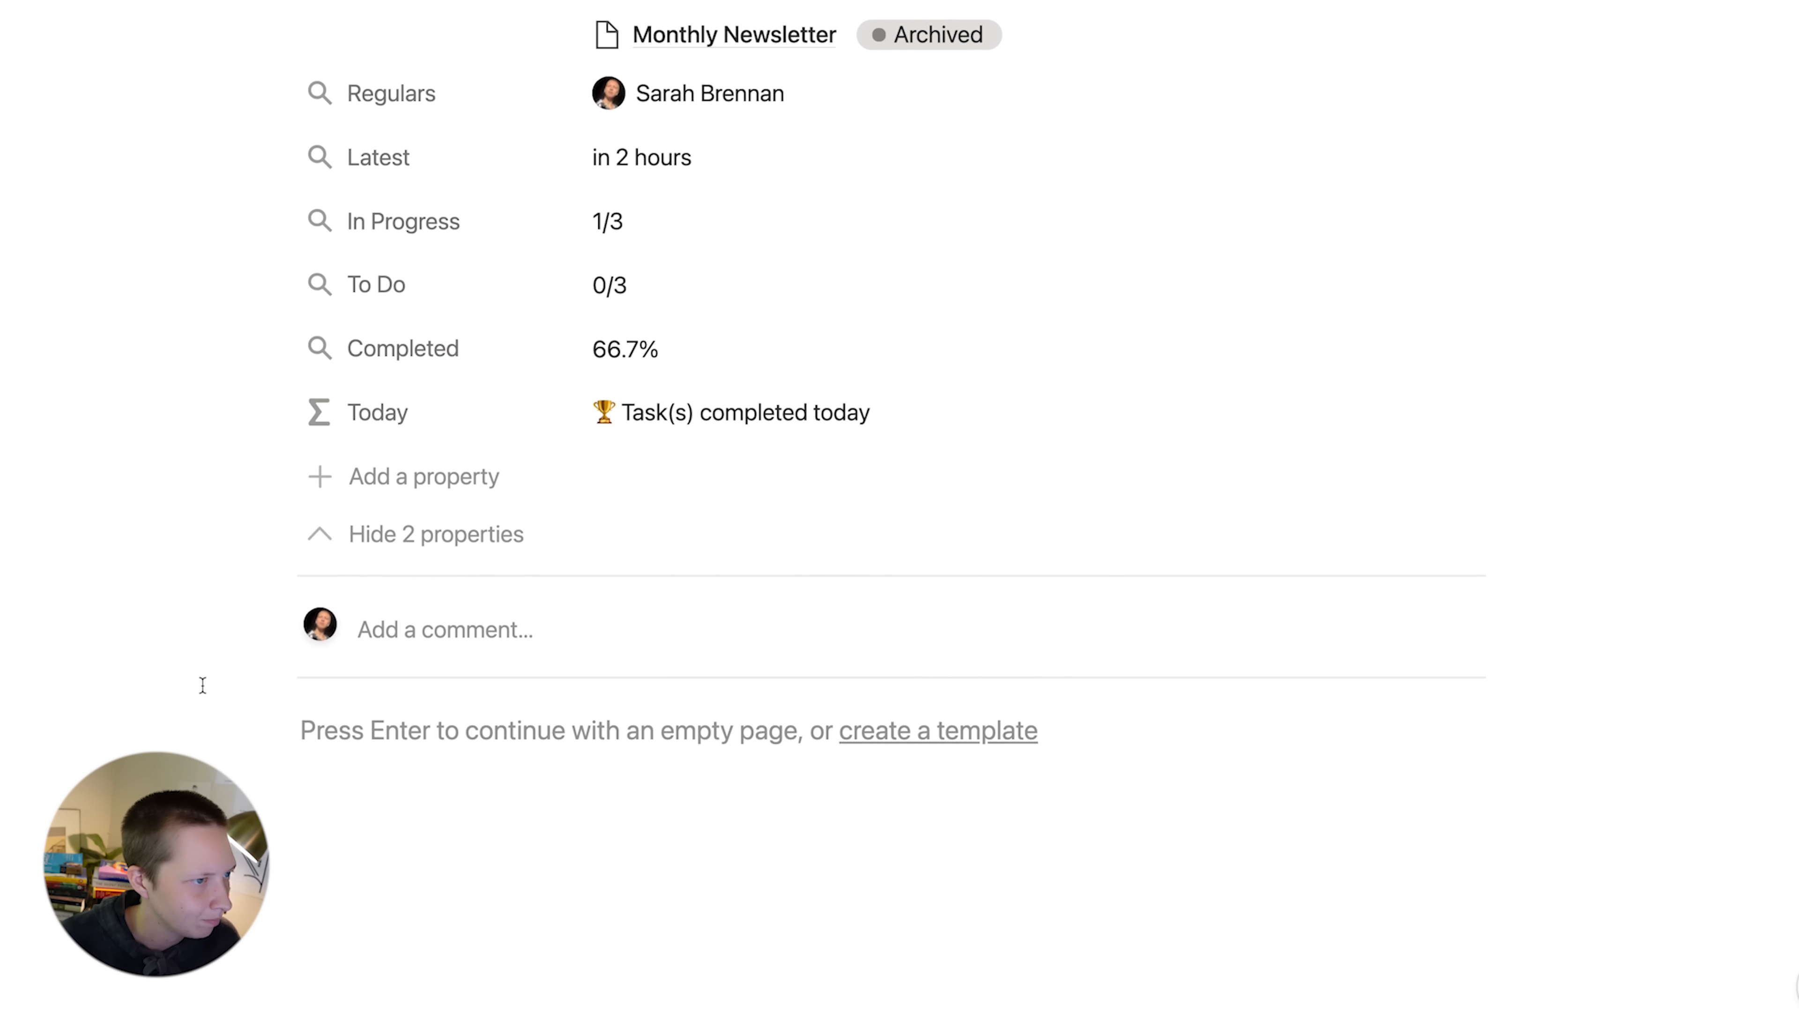
click(368, 383)
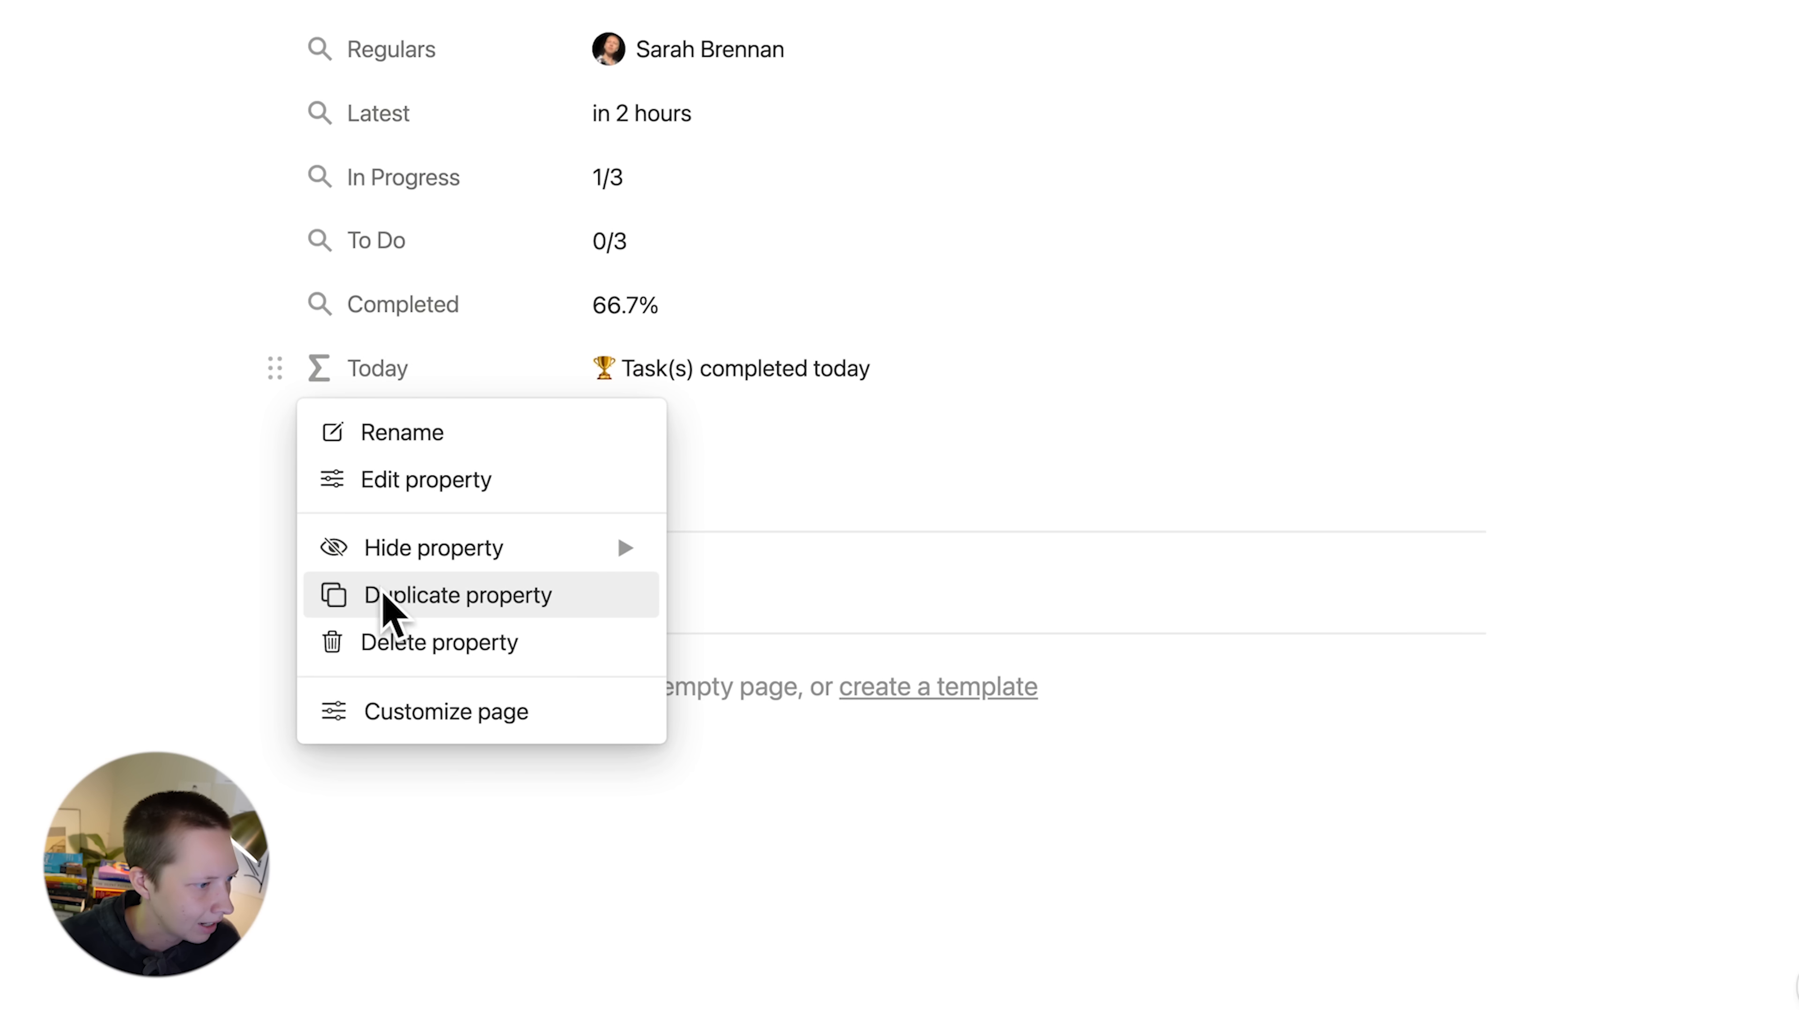
click(360, 607)
- Rename the duplicated Today formula property as Status
click(402, 439)
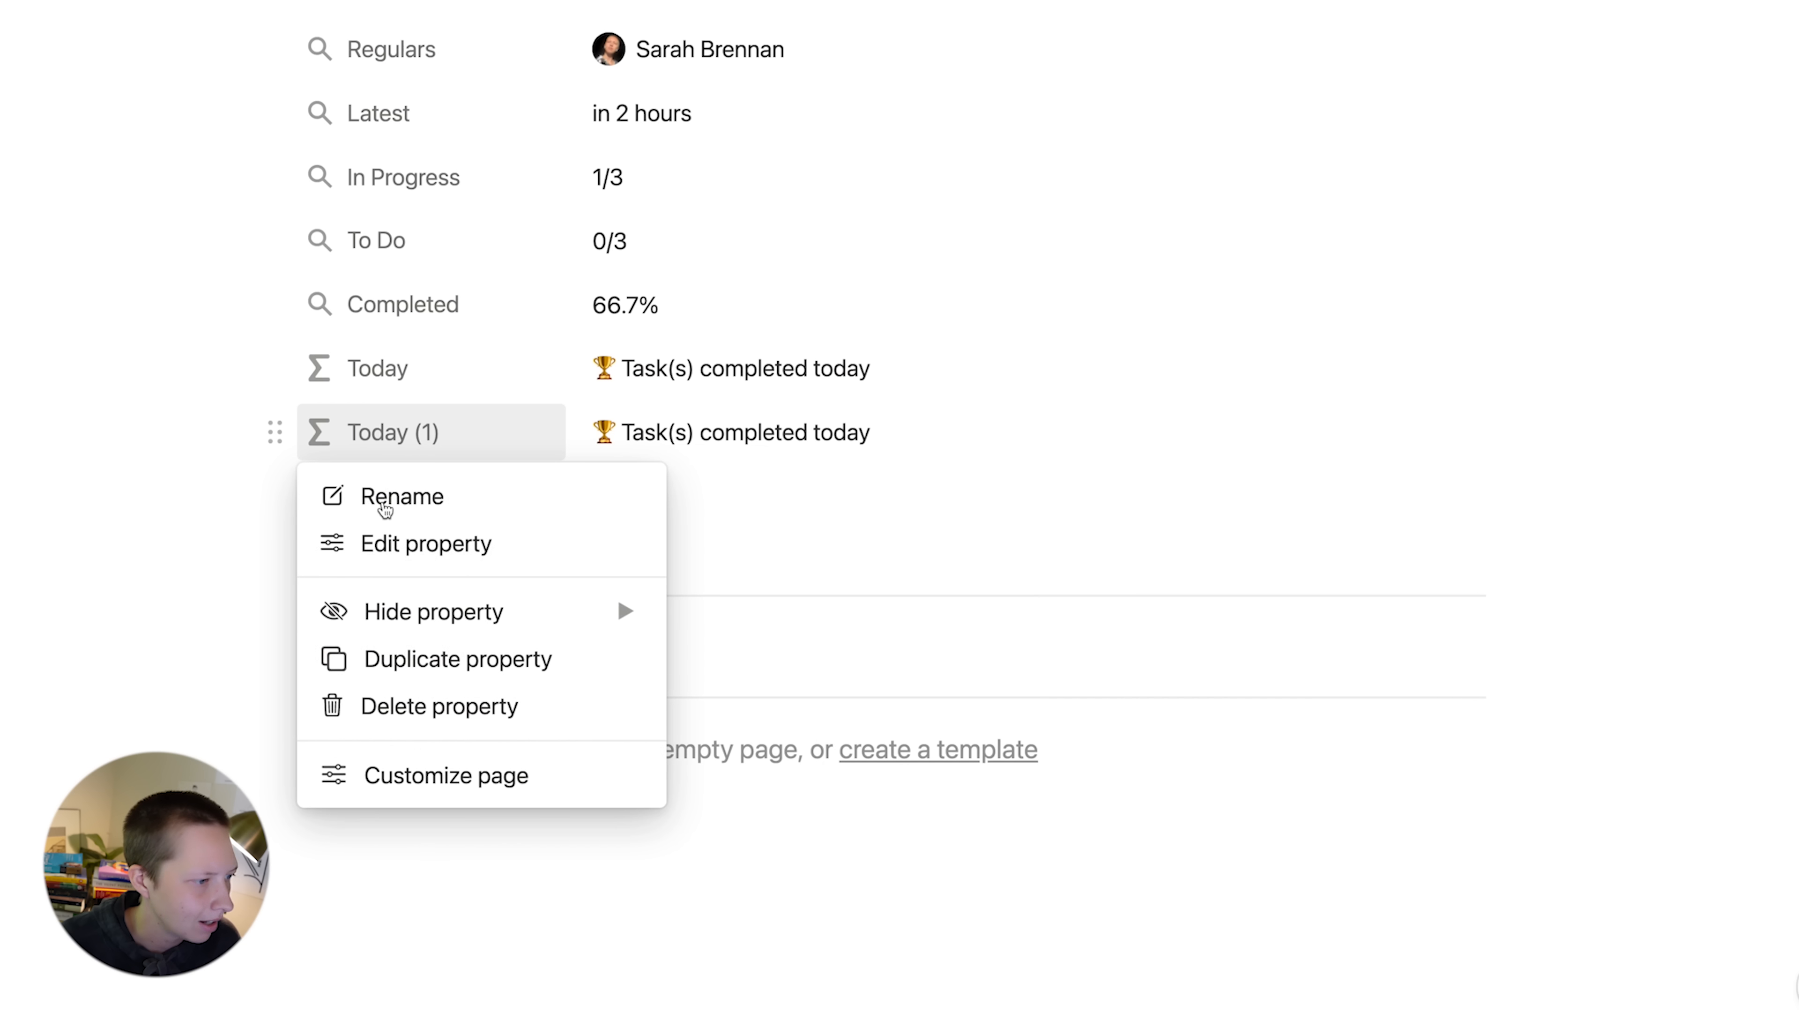
click(375, 495)
text(In PRo)
key(super+a)
text(St)
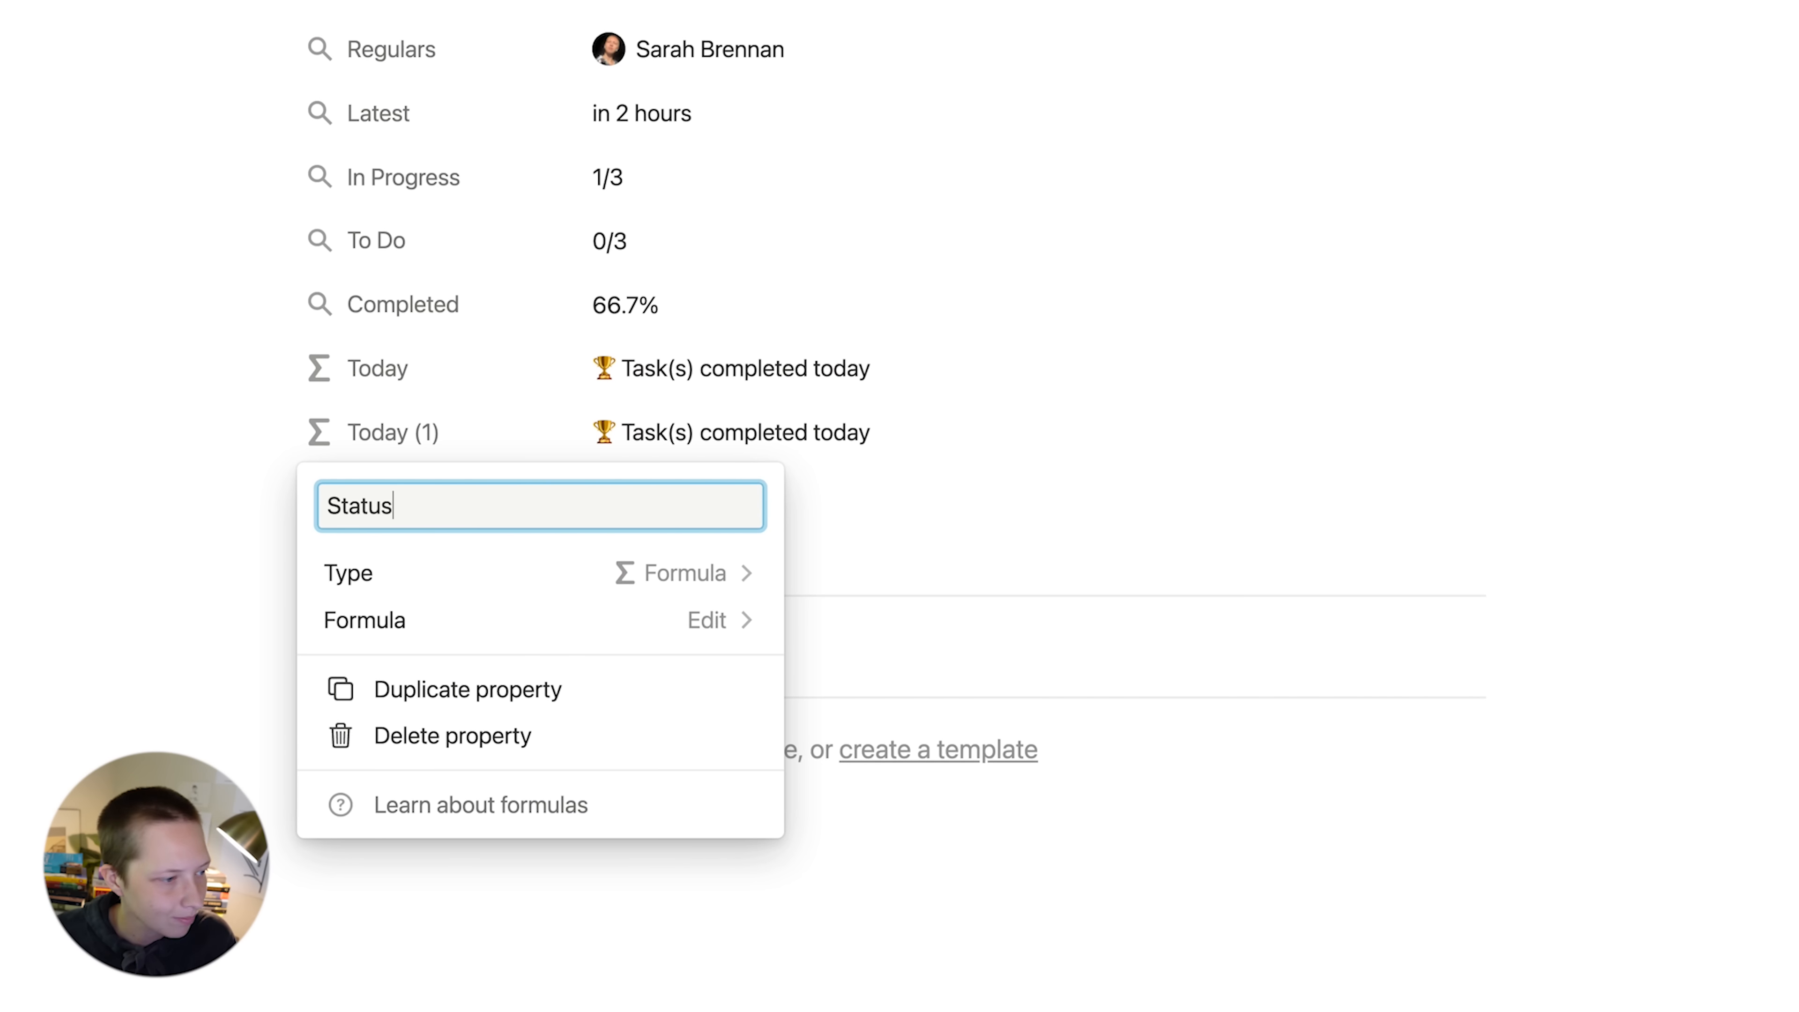
key(Return)
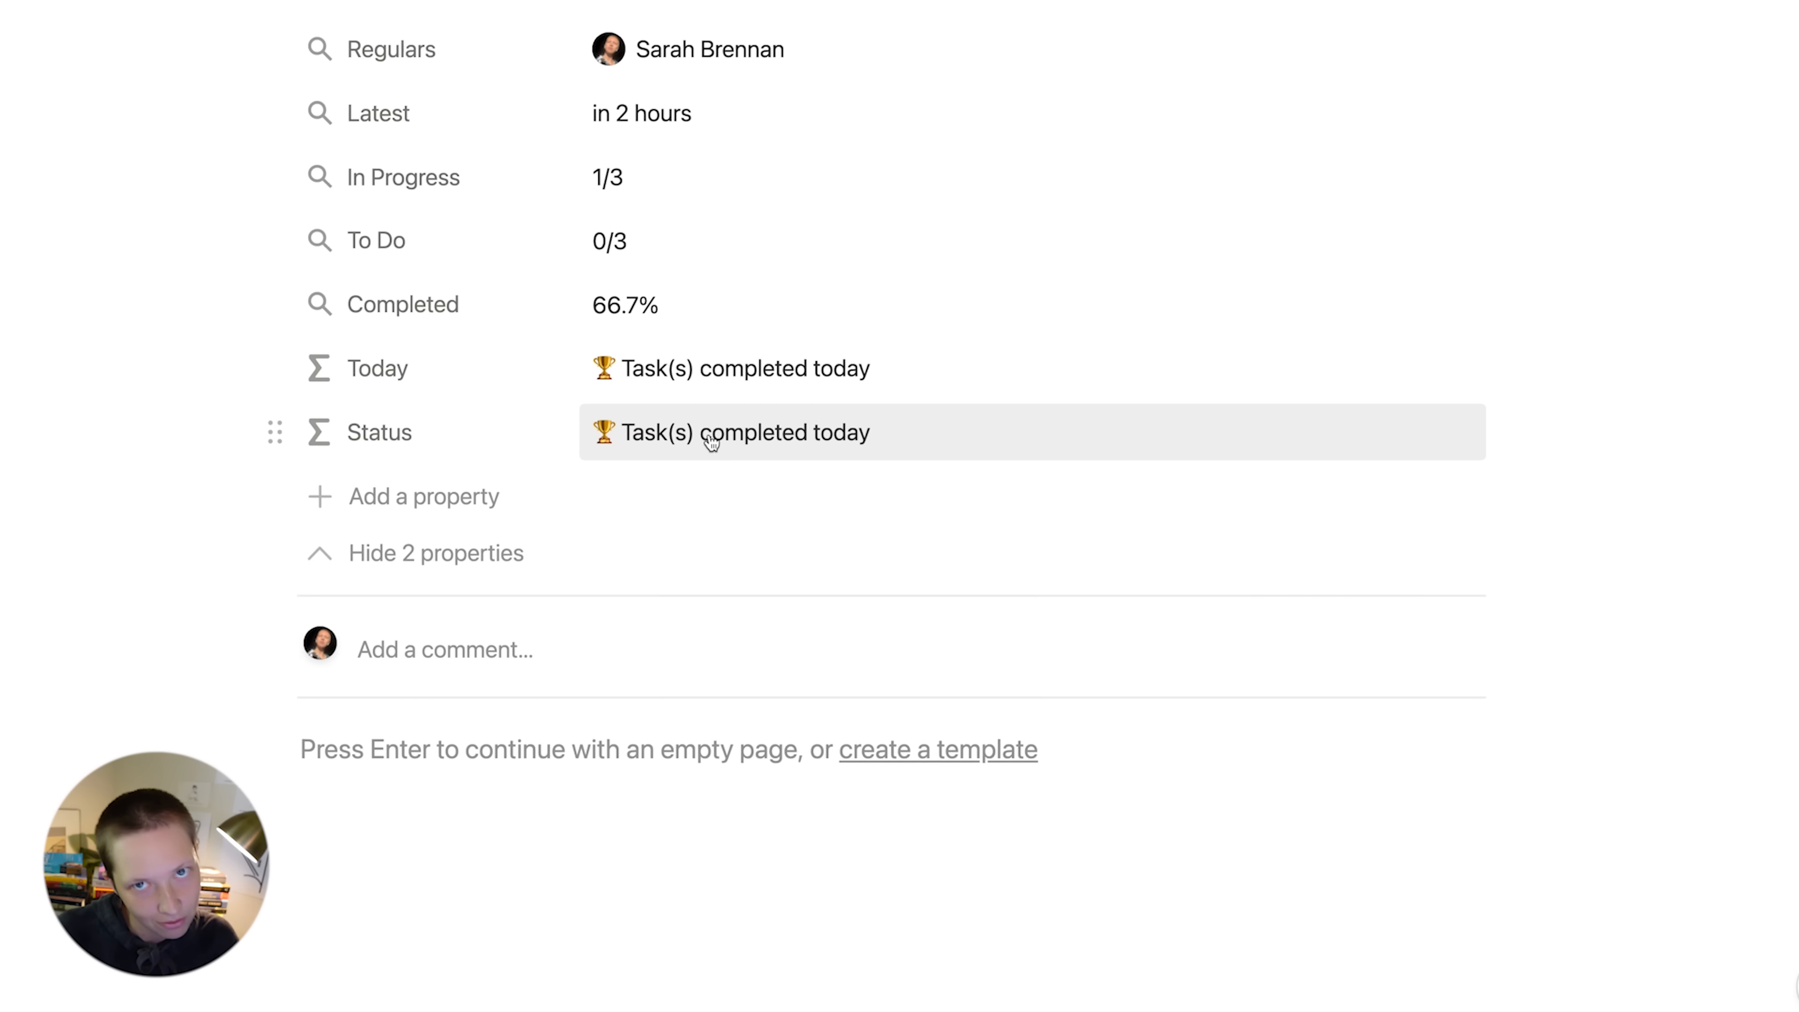
- Open the Status formula and clear all arguments inside its if function
scroll(709, 441, up, 5)
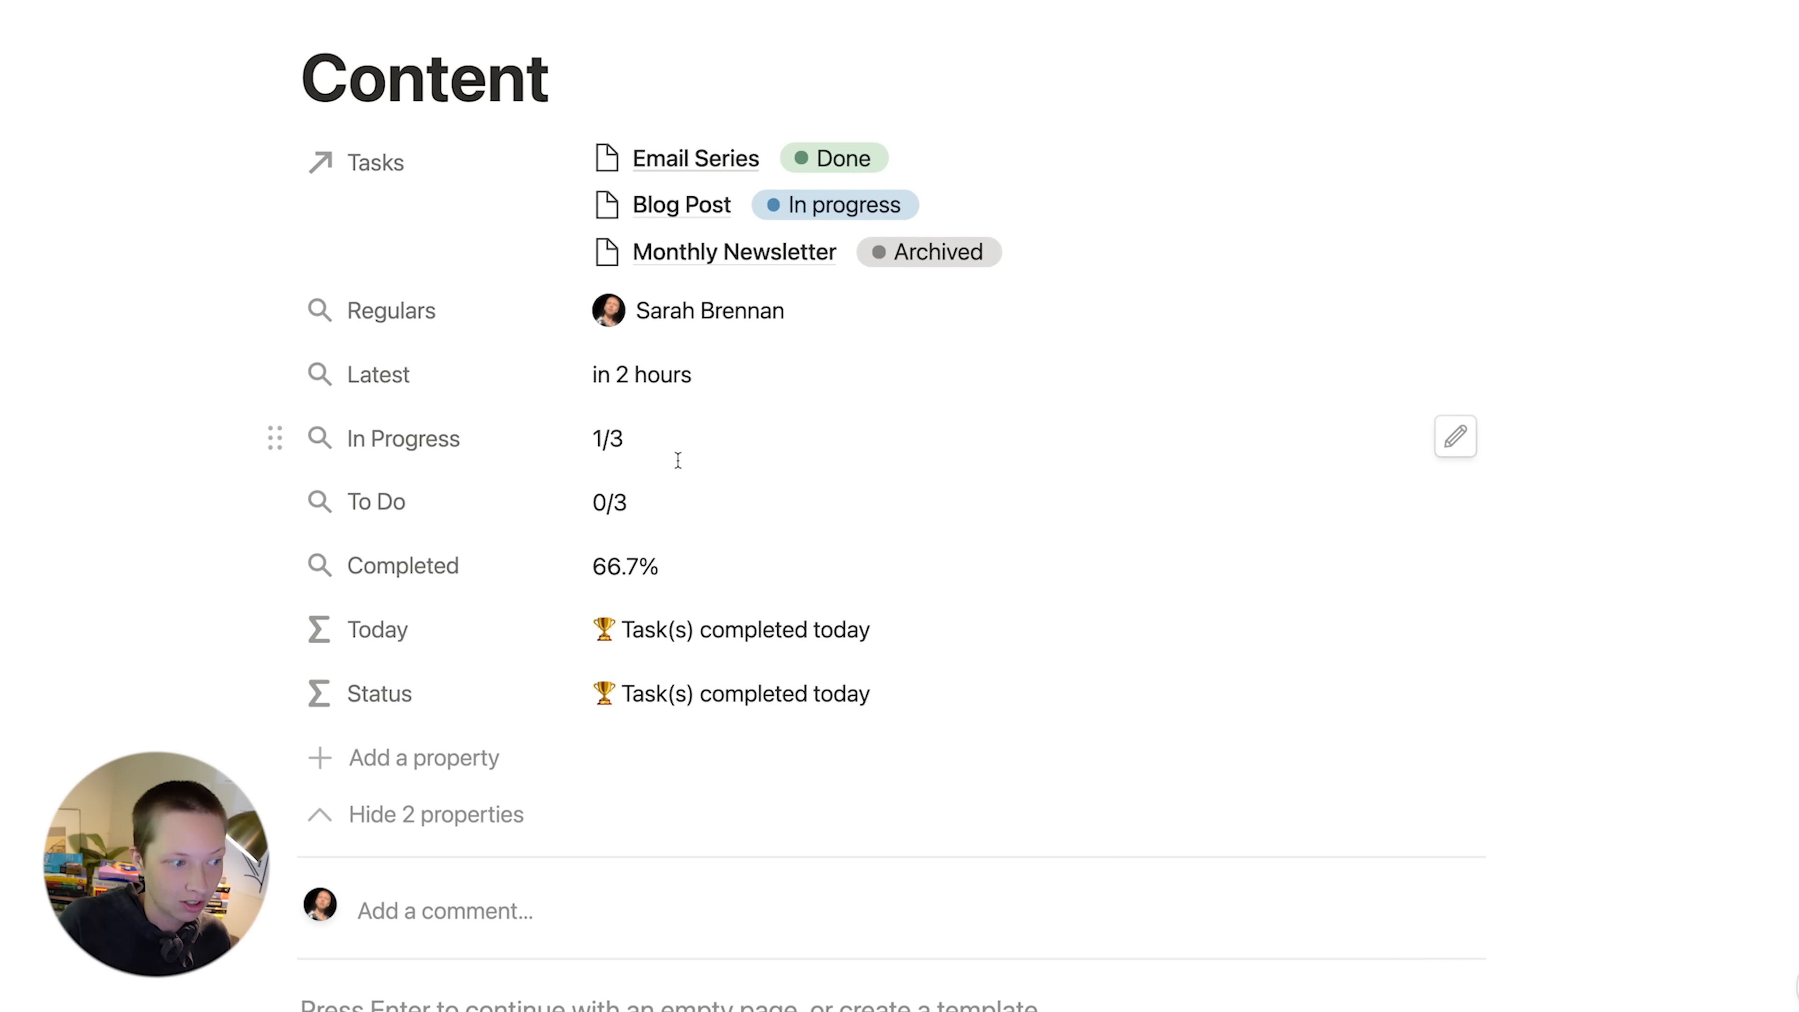
scroll(677, 460, up, 3)
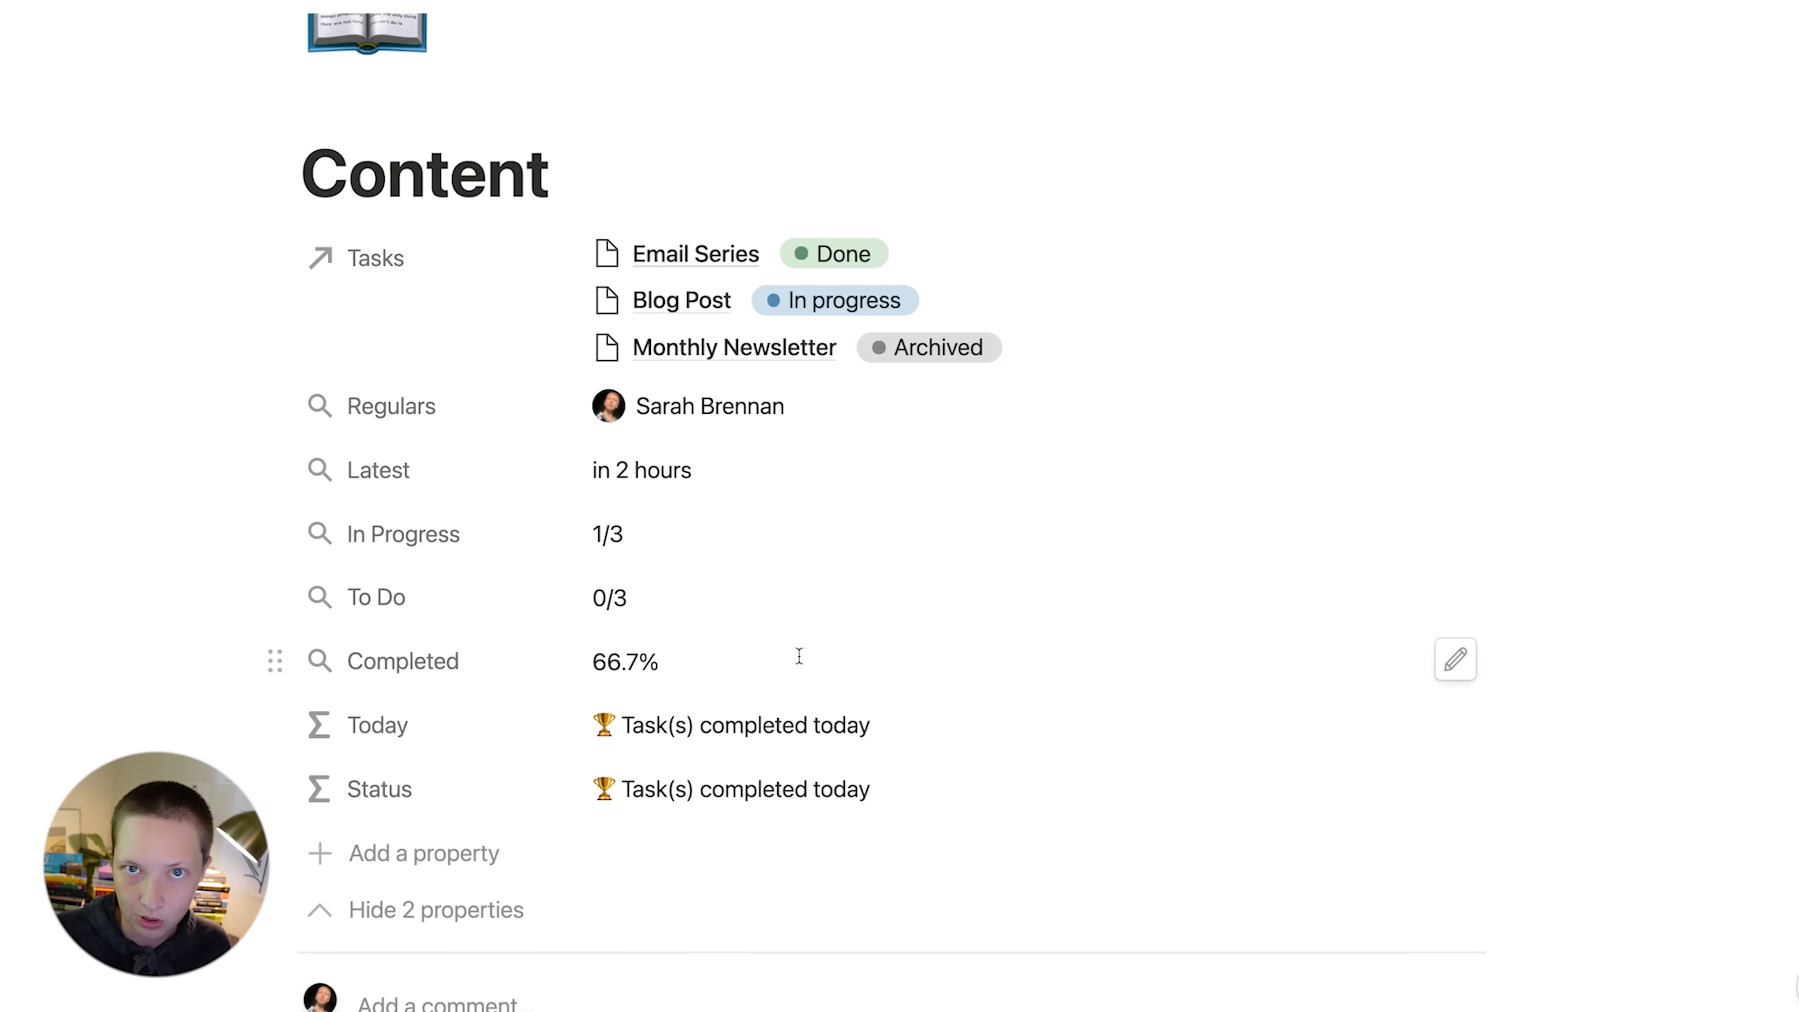
scroll(799, 656, down, 1)
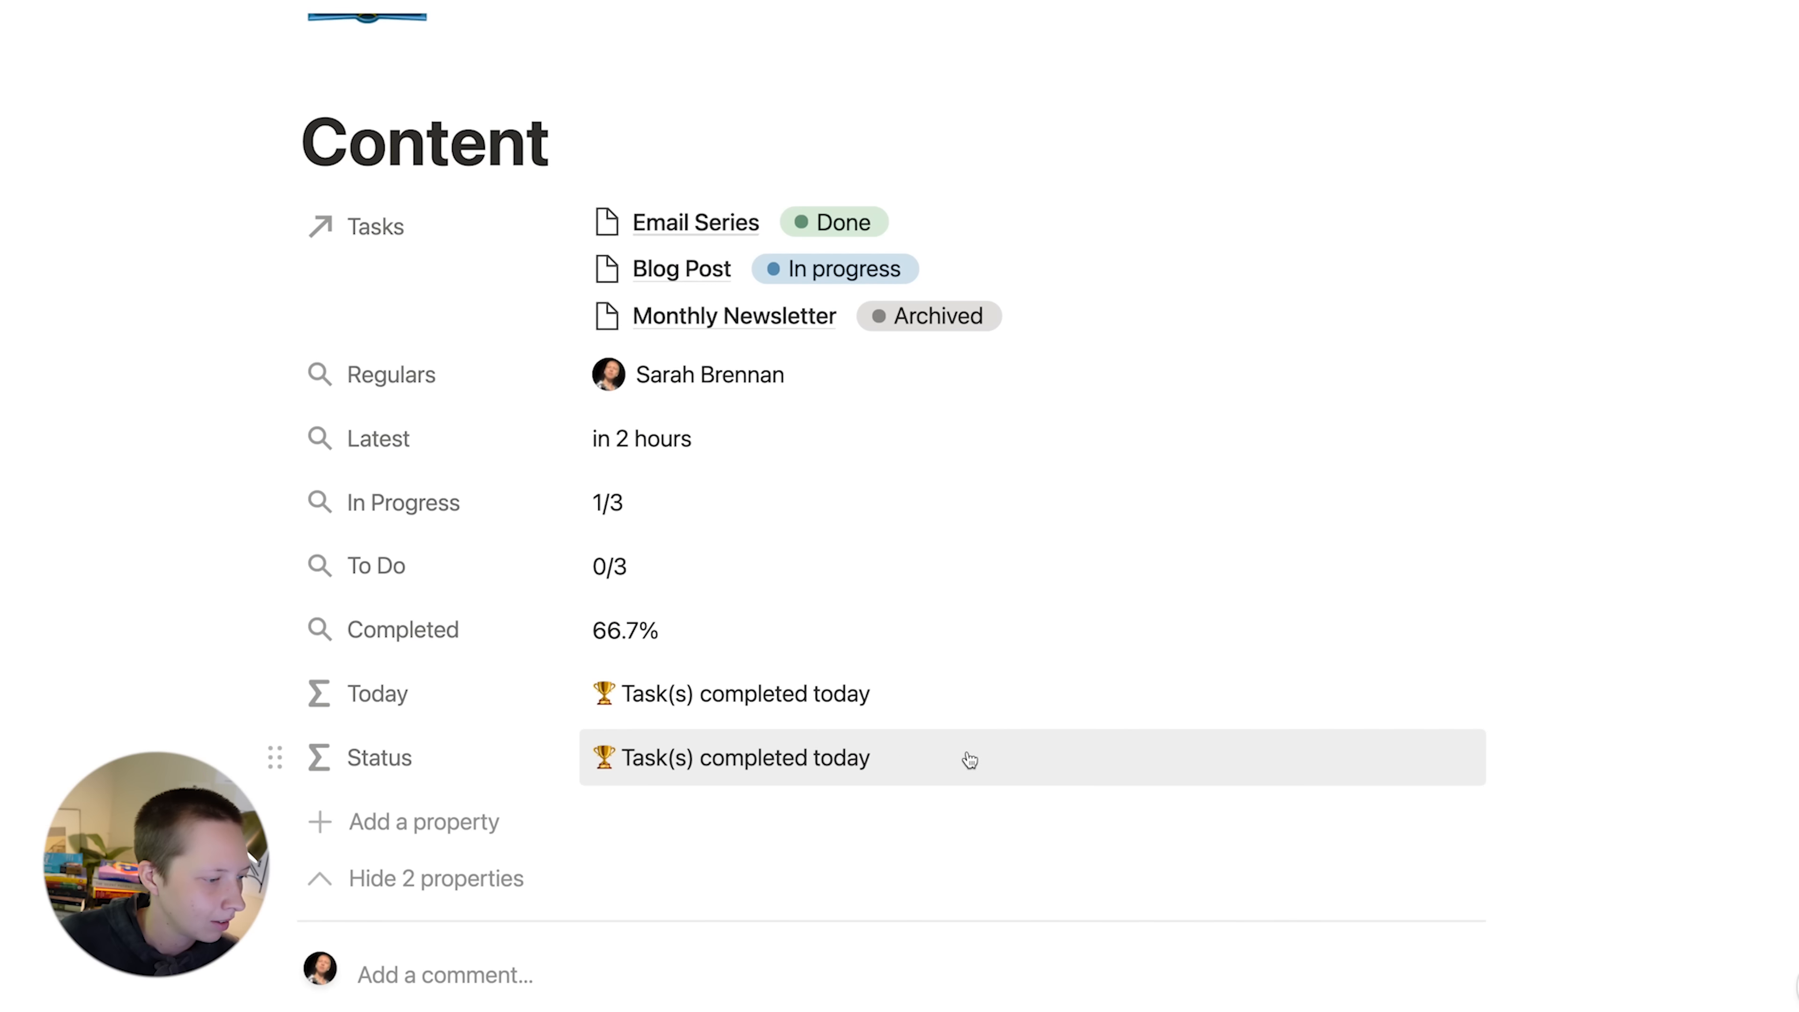
click(923, 757)
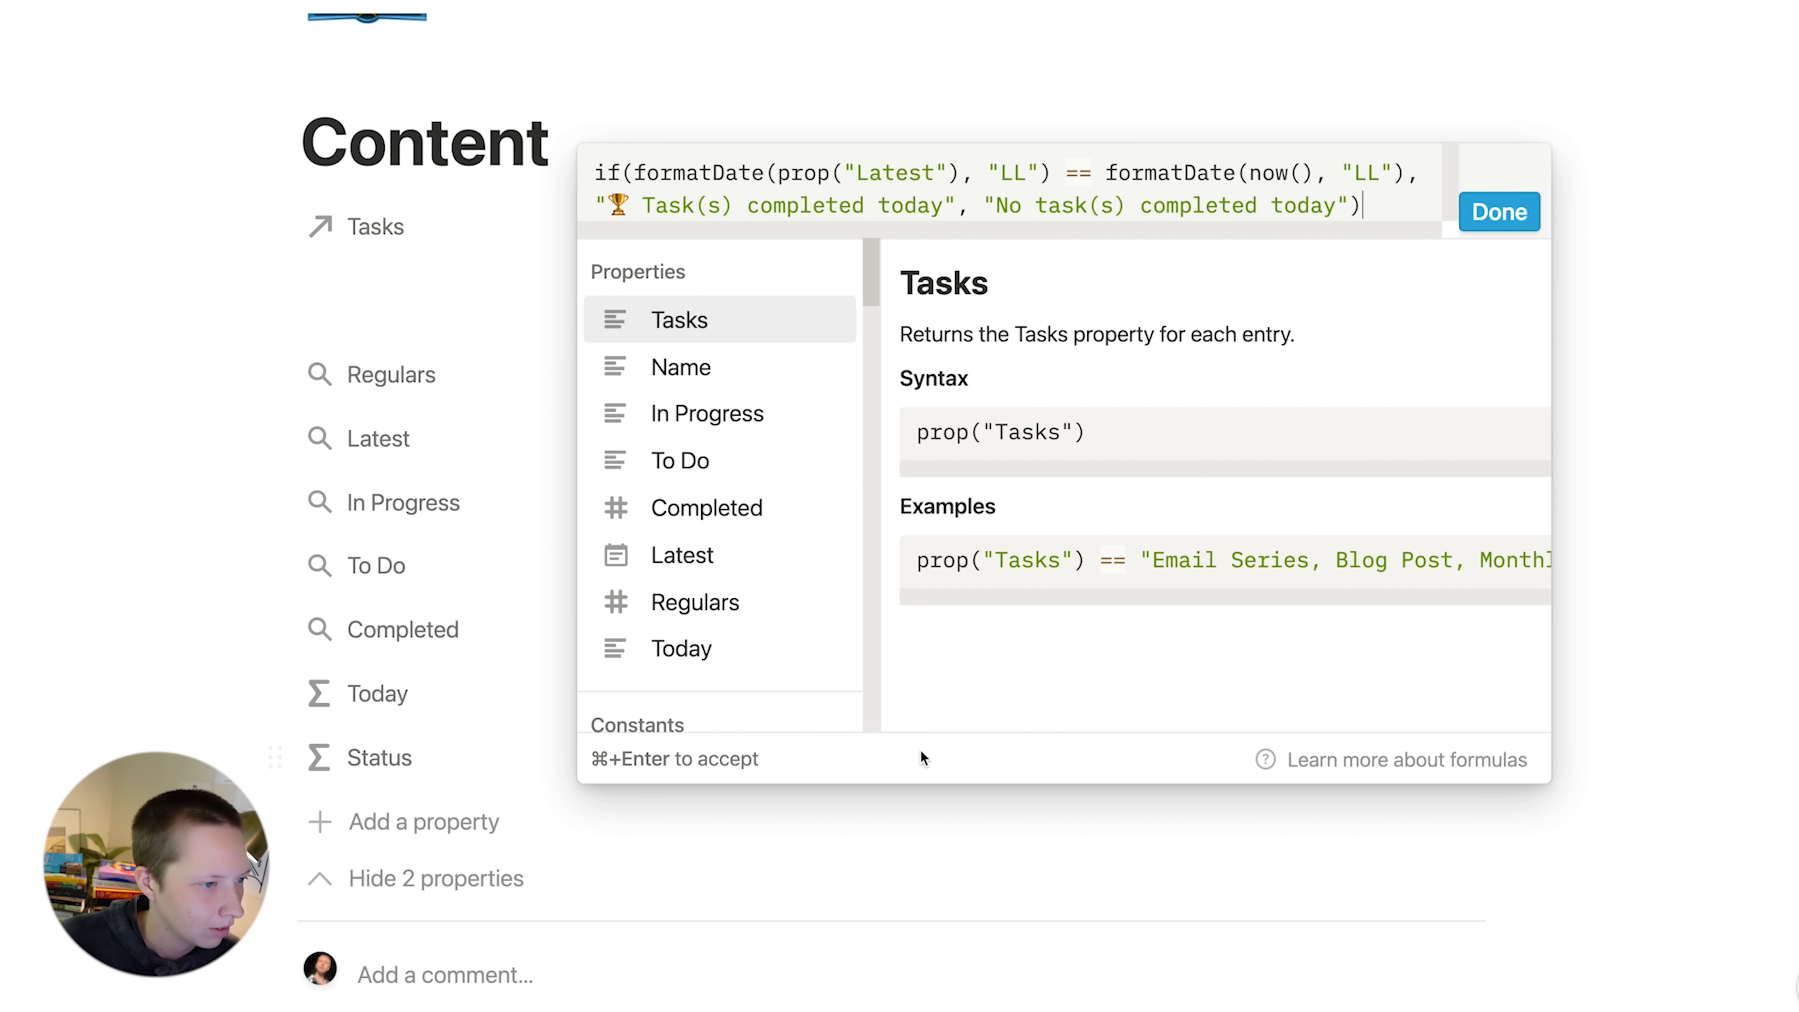
drag(633, 173, 1351, 207)
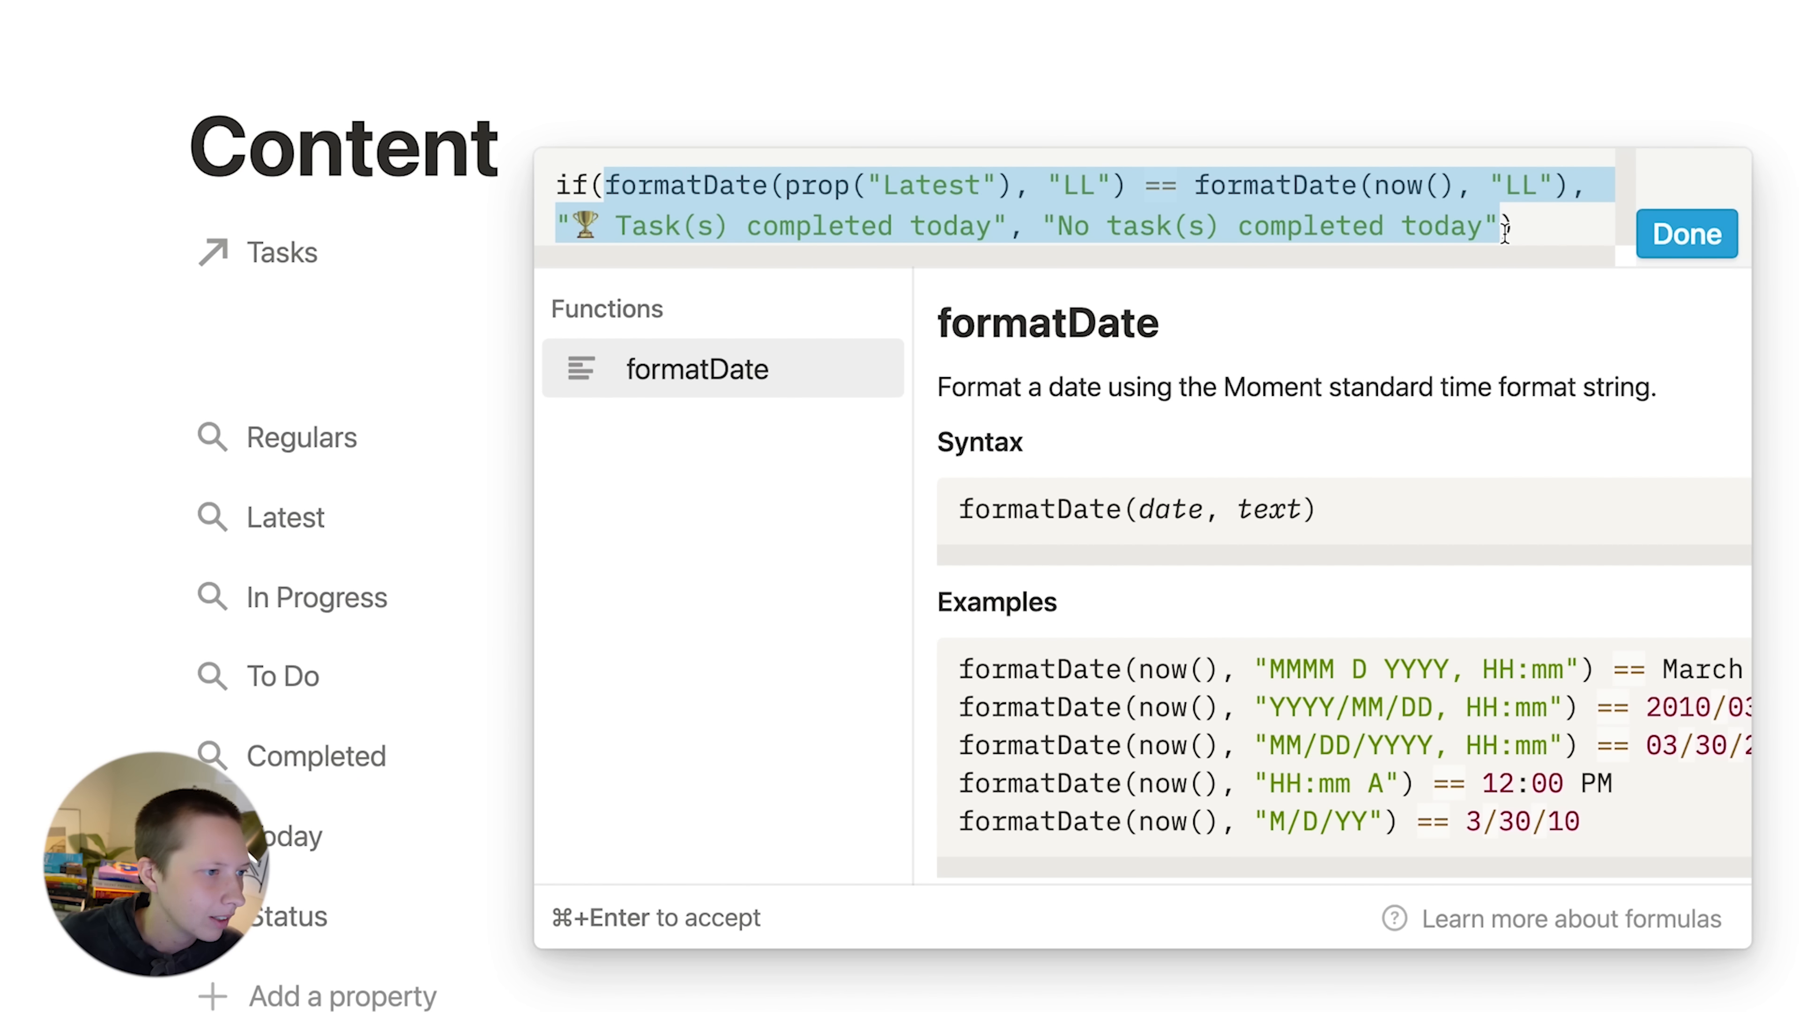
key(BackSpace)
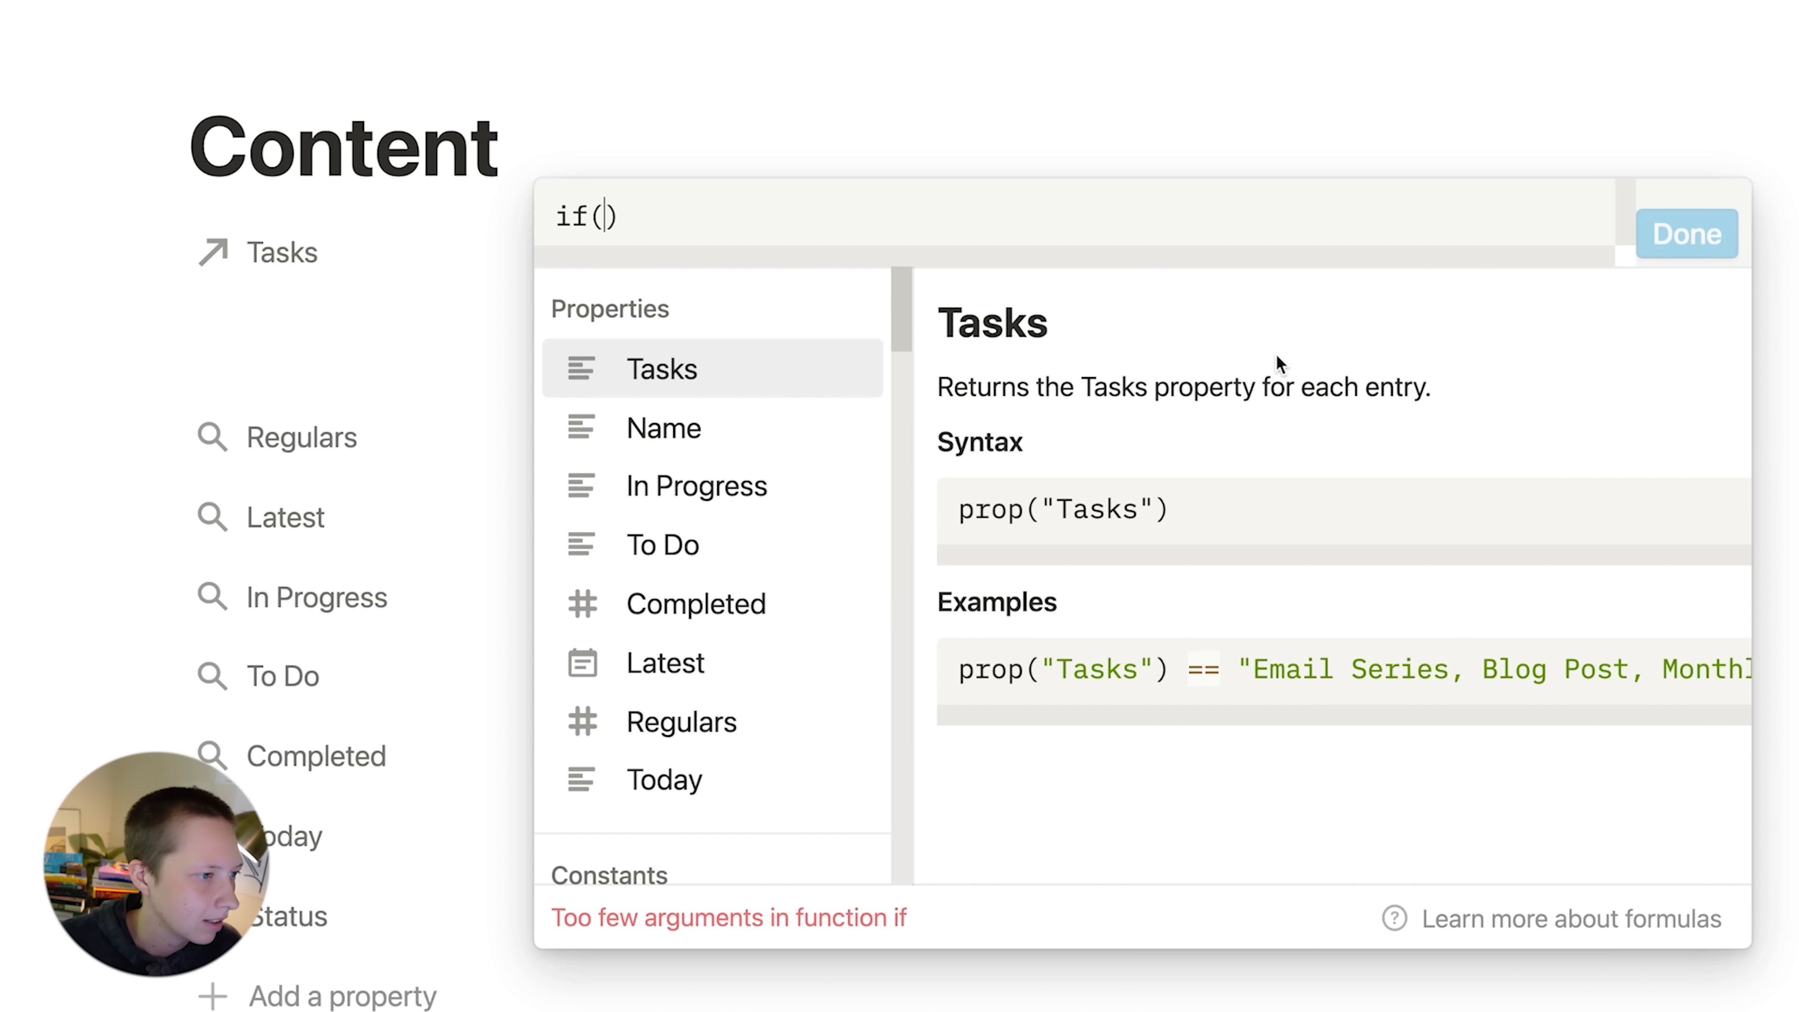
- Set the if function's condition to the Completed property being equal to 1
scroll(687, 571, down, 1)
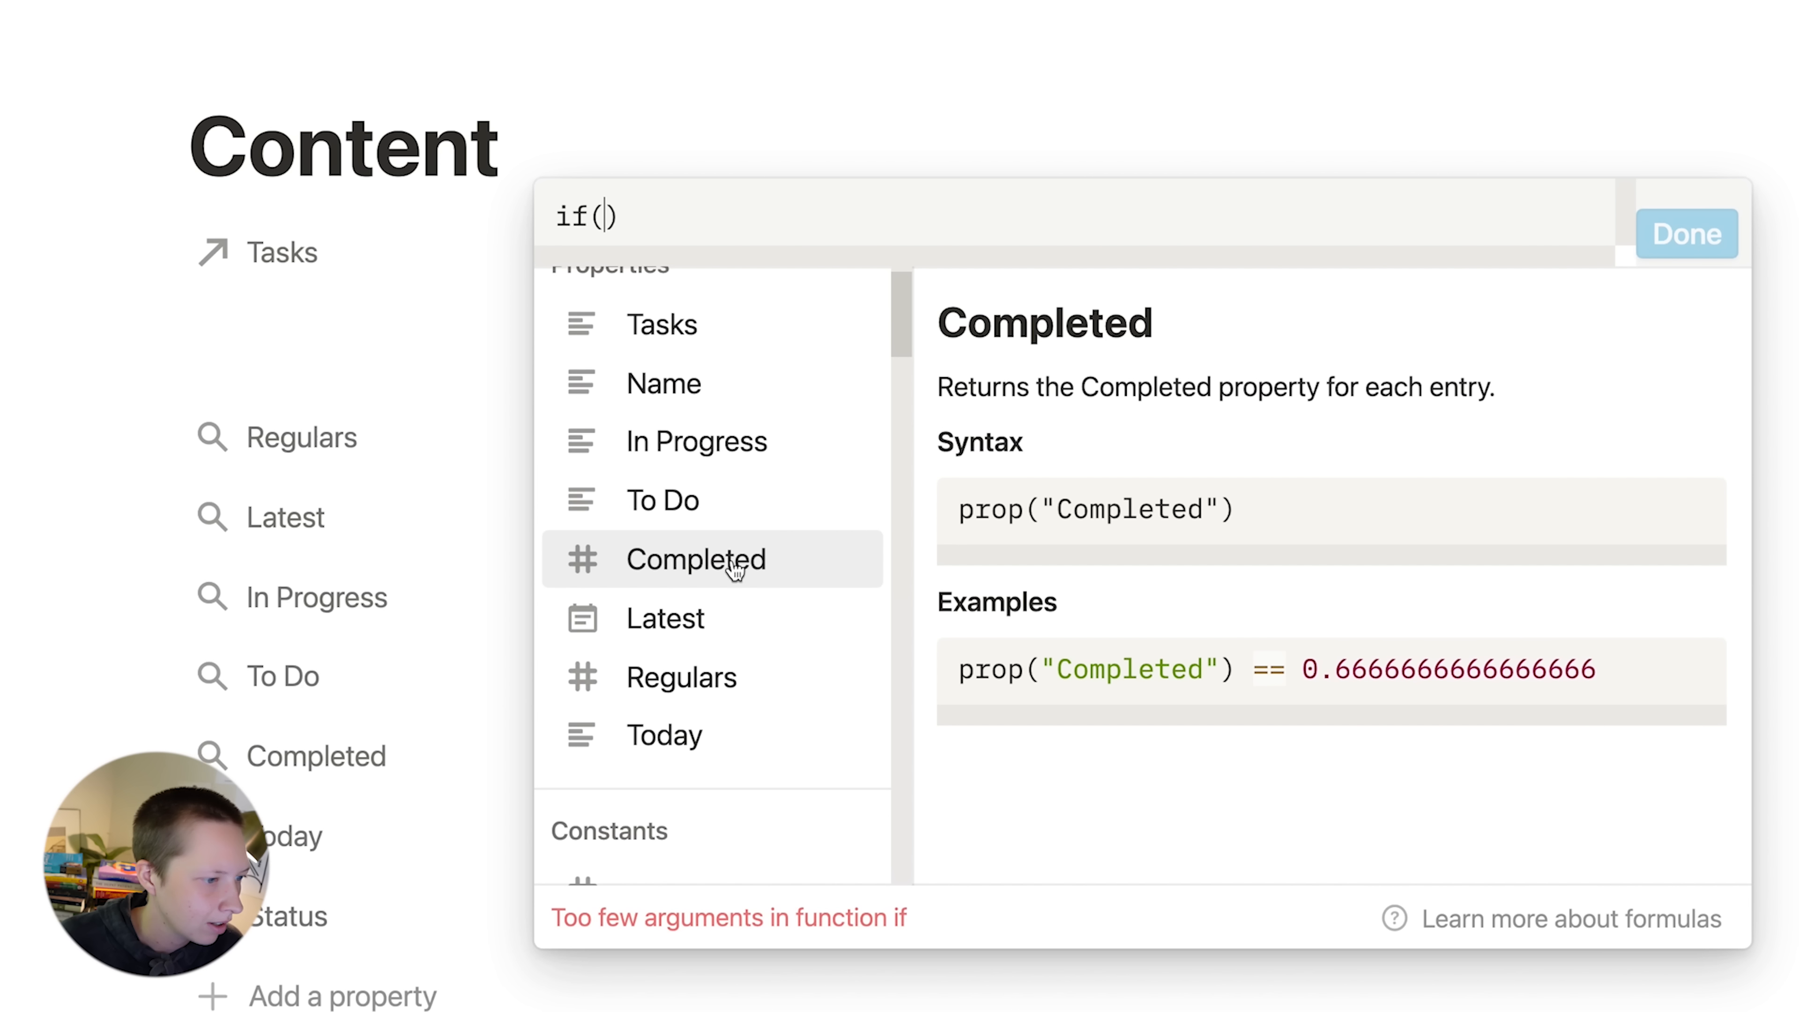
click(663, 564)
text(== 1)
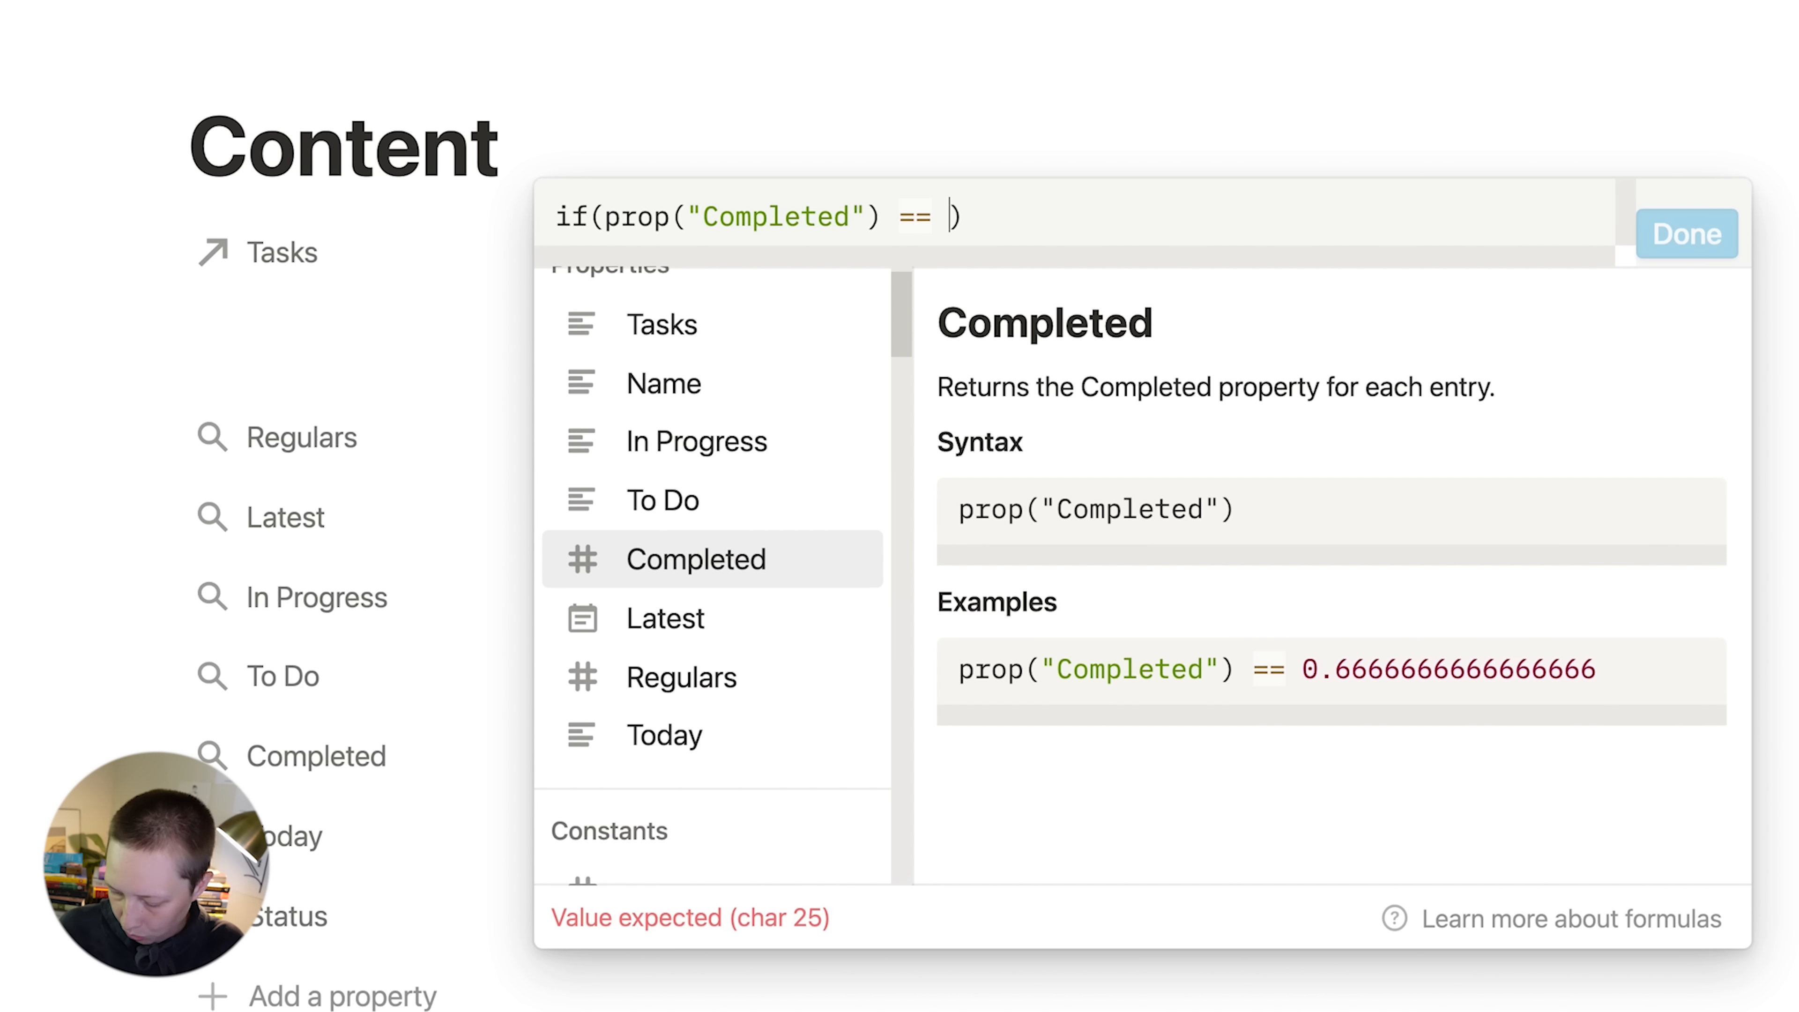
- Add "🟢 All Task(s) Completed" as the true result of the Status formula
text(, "")
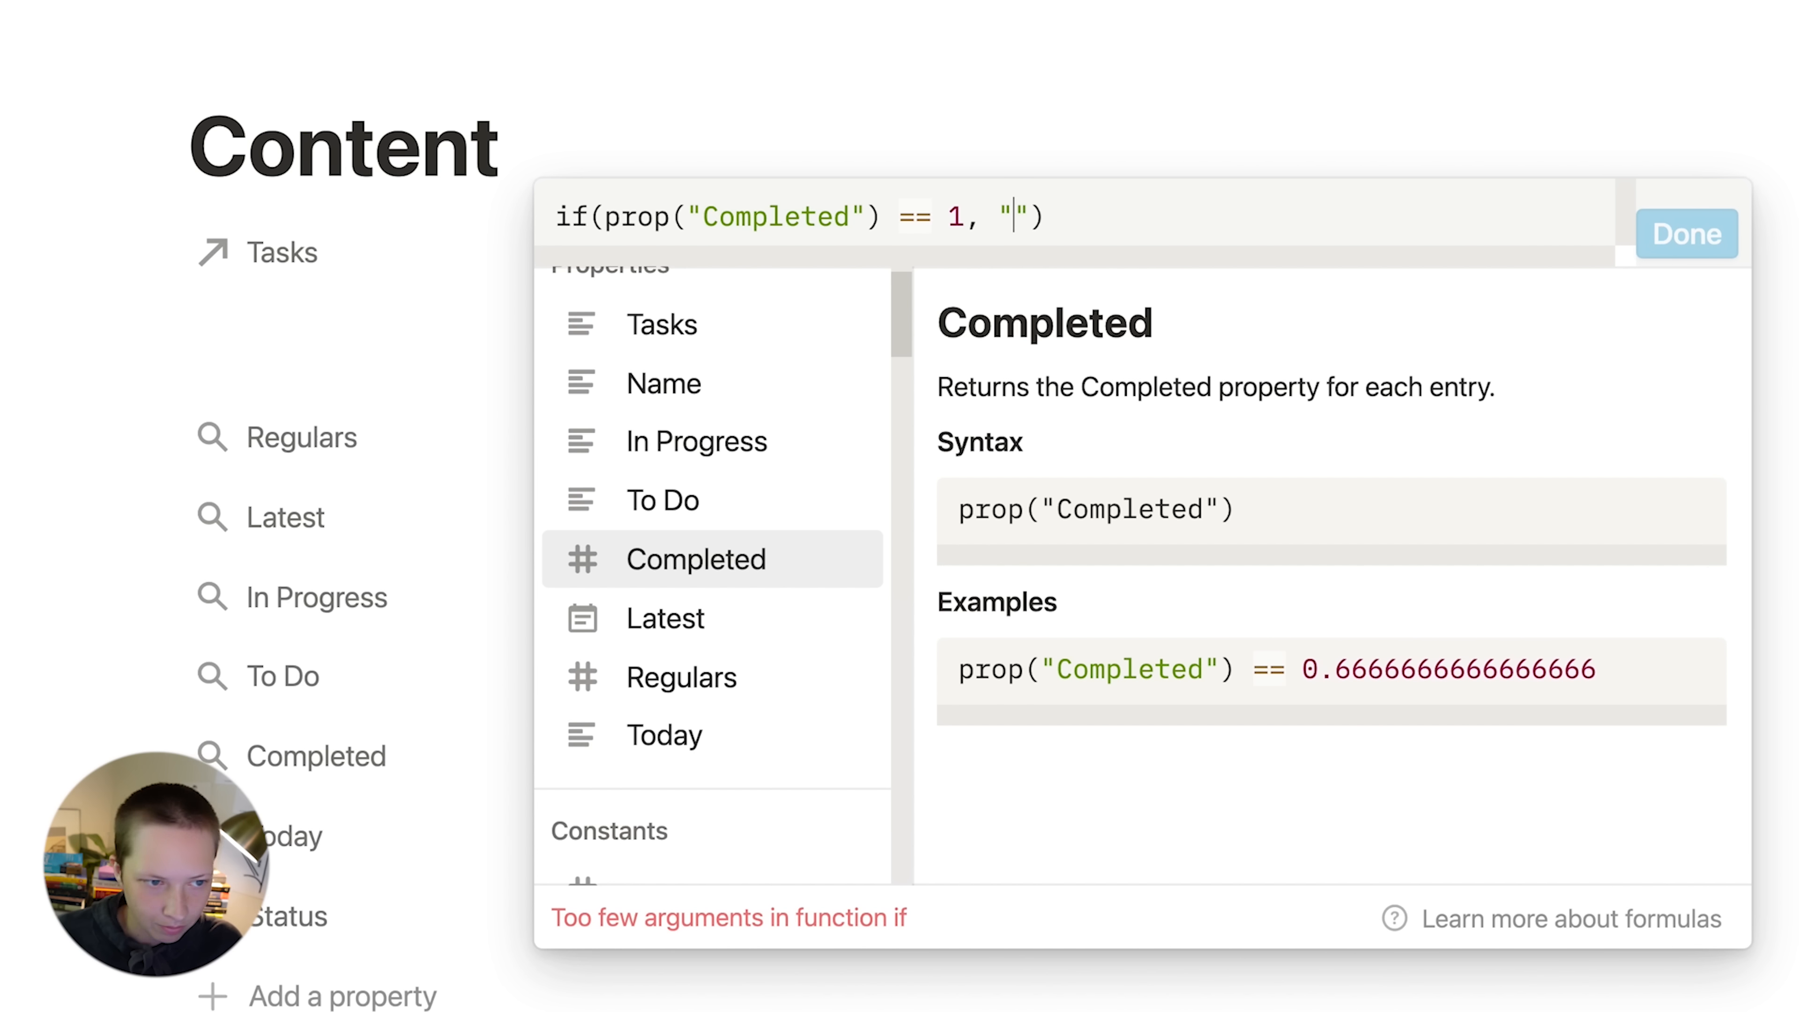
key(ctrl+super+space)
click(1167, 611)
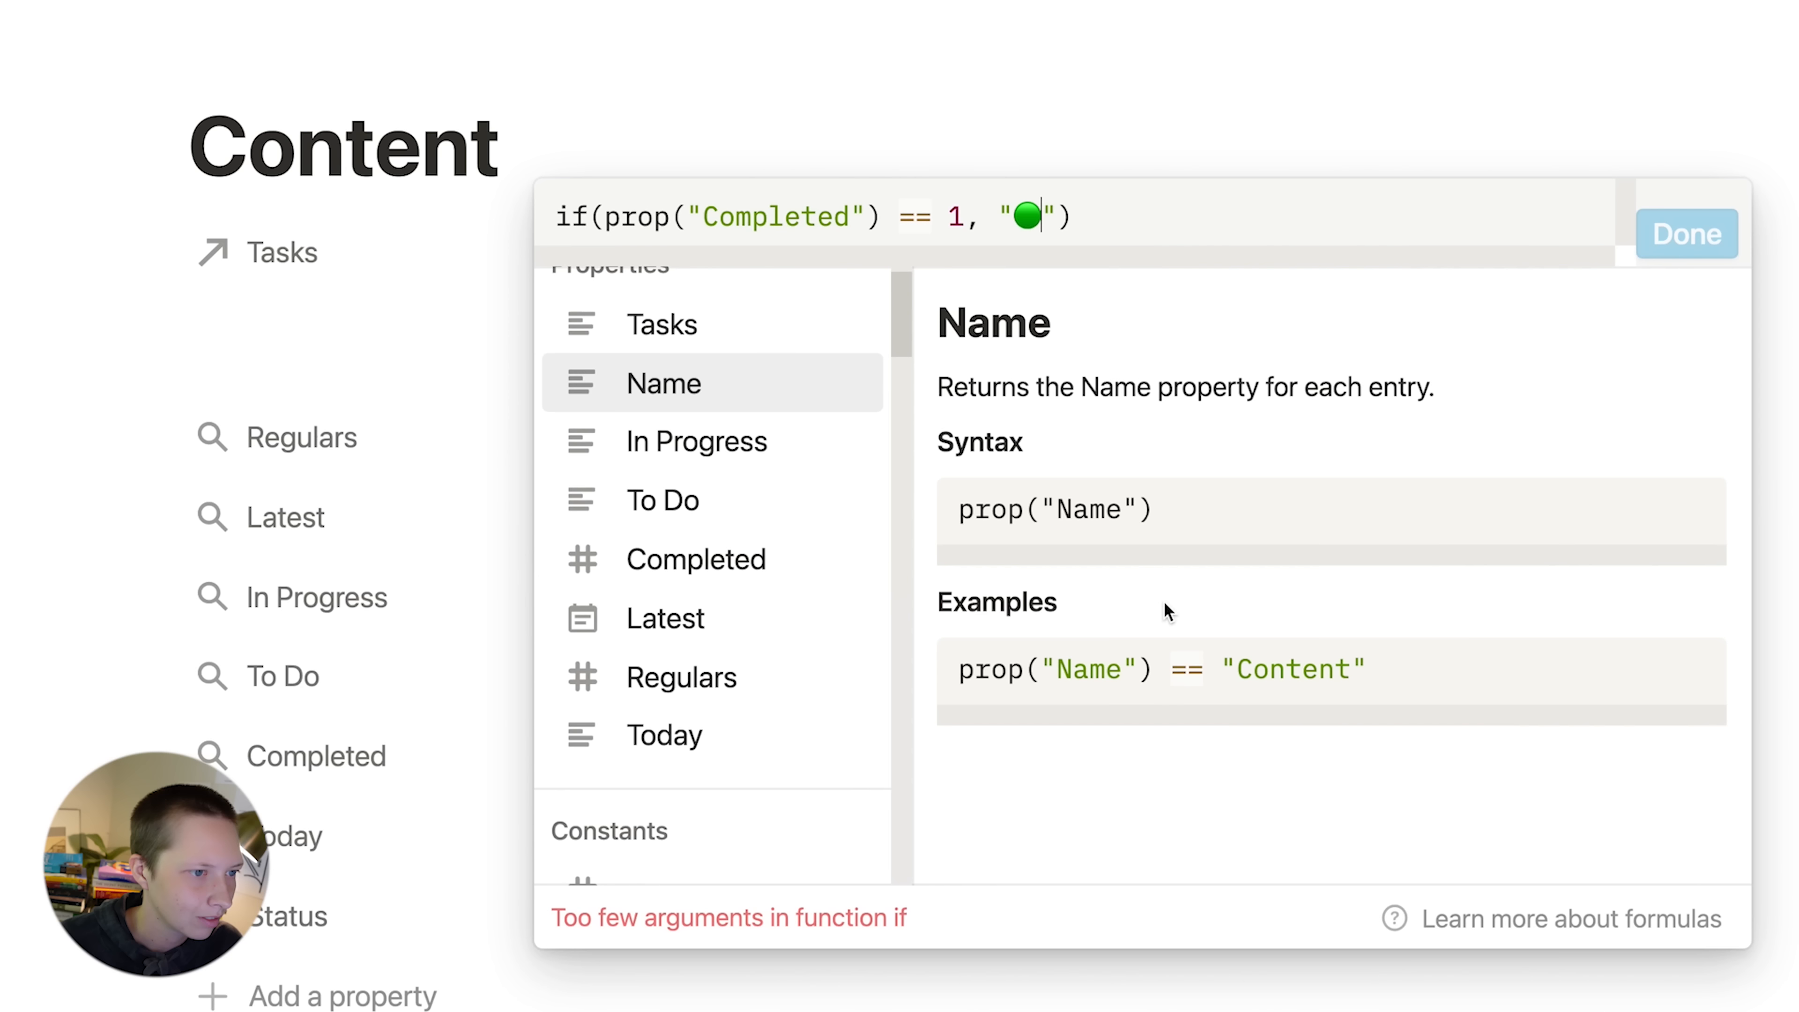
text(All Task)
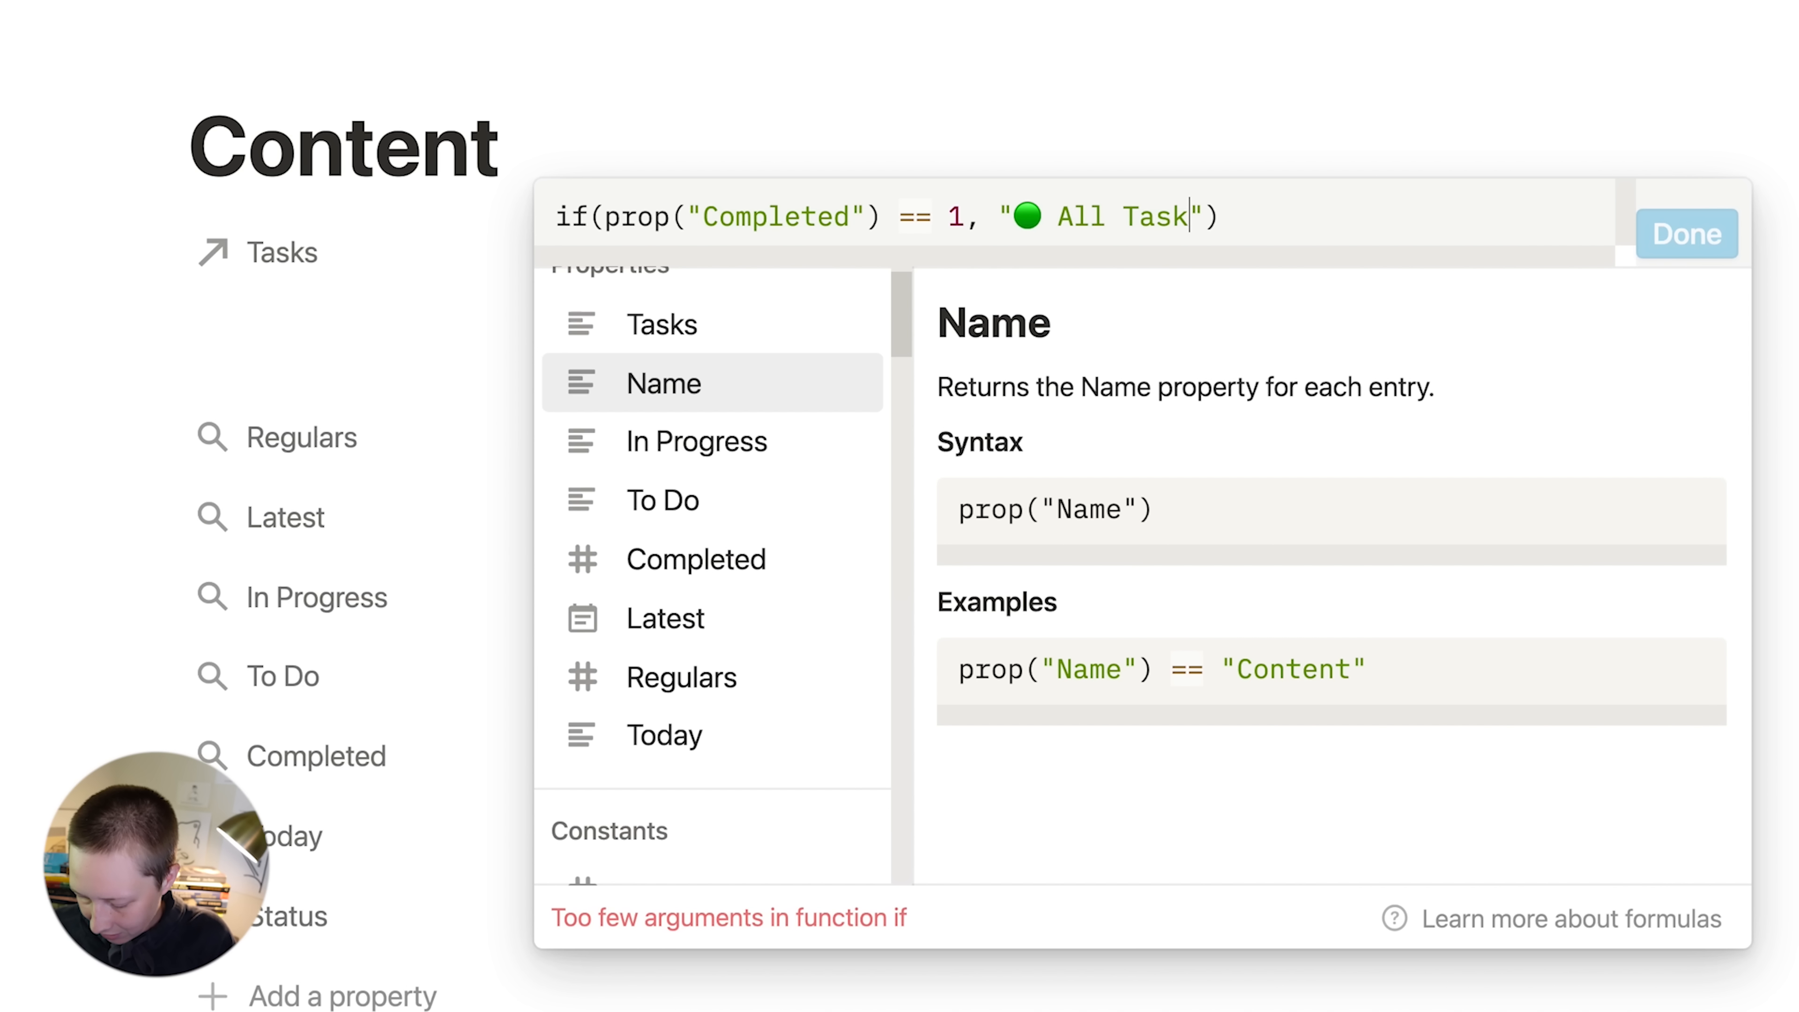
text((s) Completed)
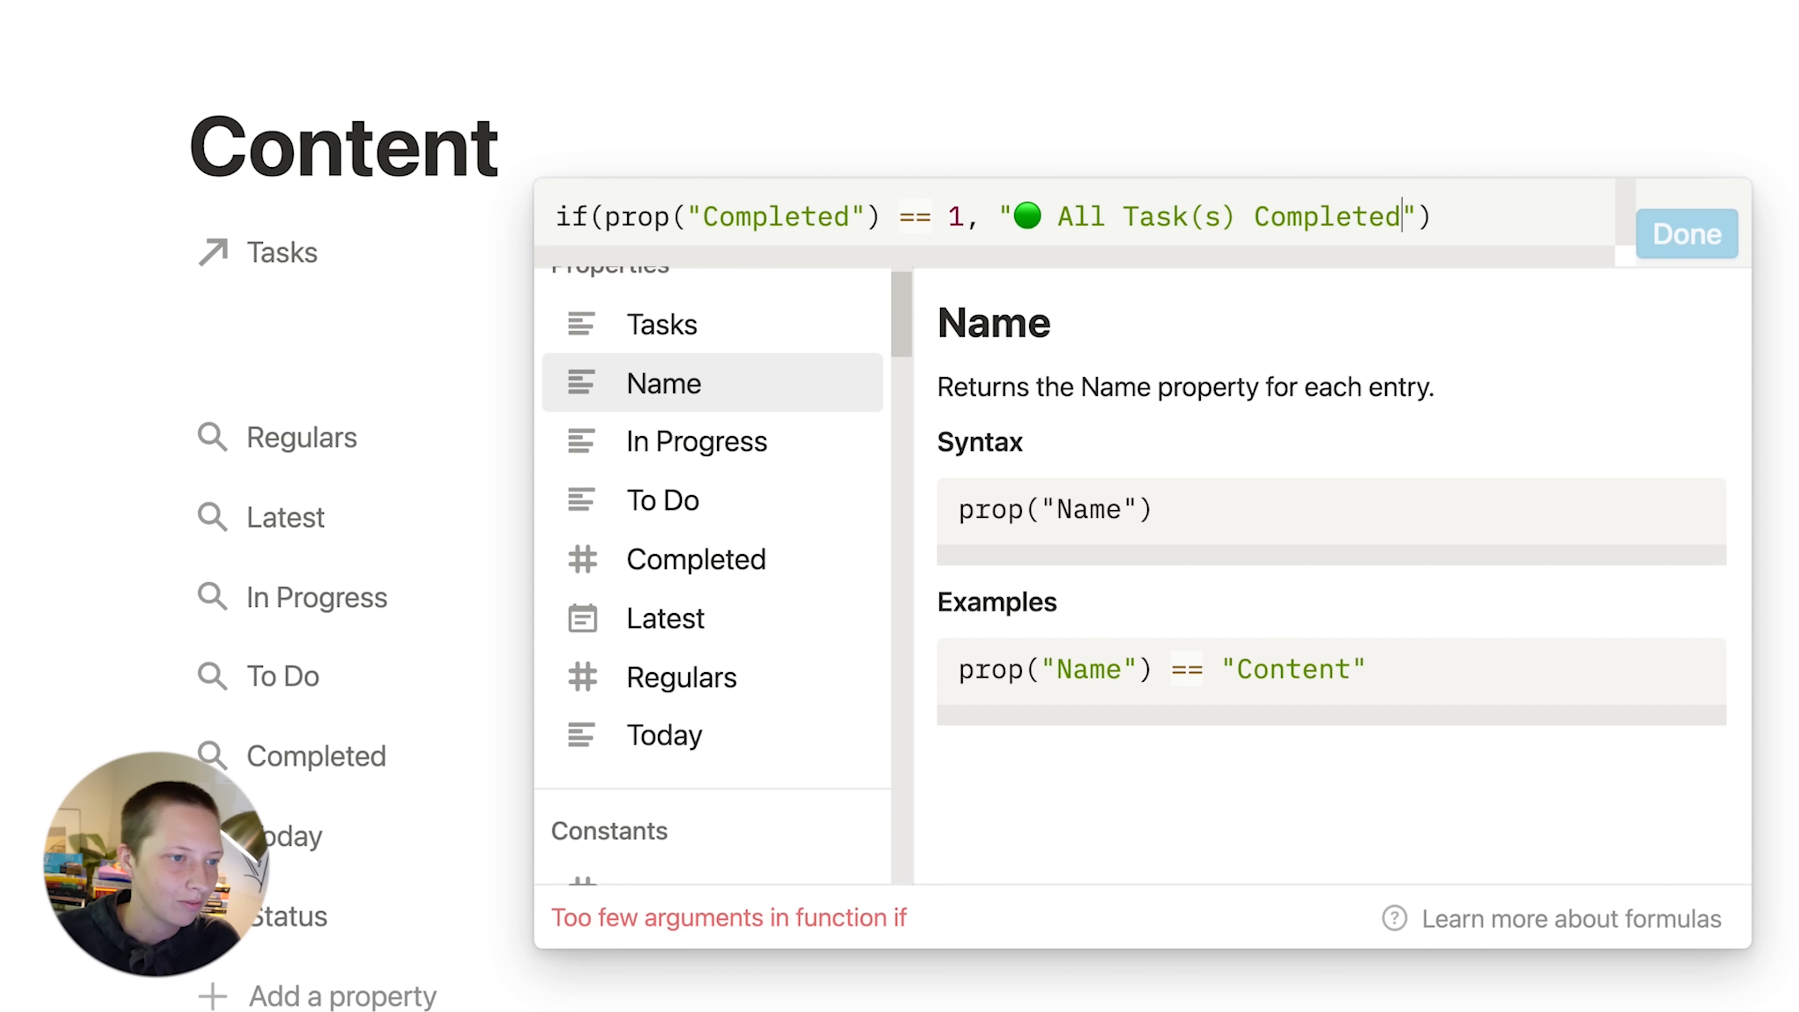
key(Right)
- Add the In Progress property as the false result and save the Status formula
text(,)
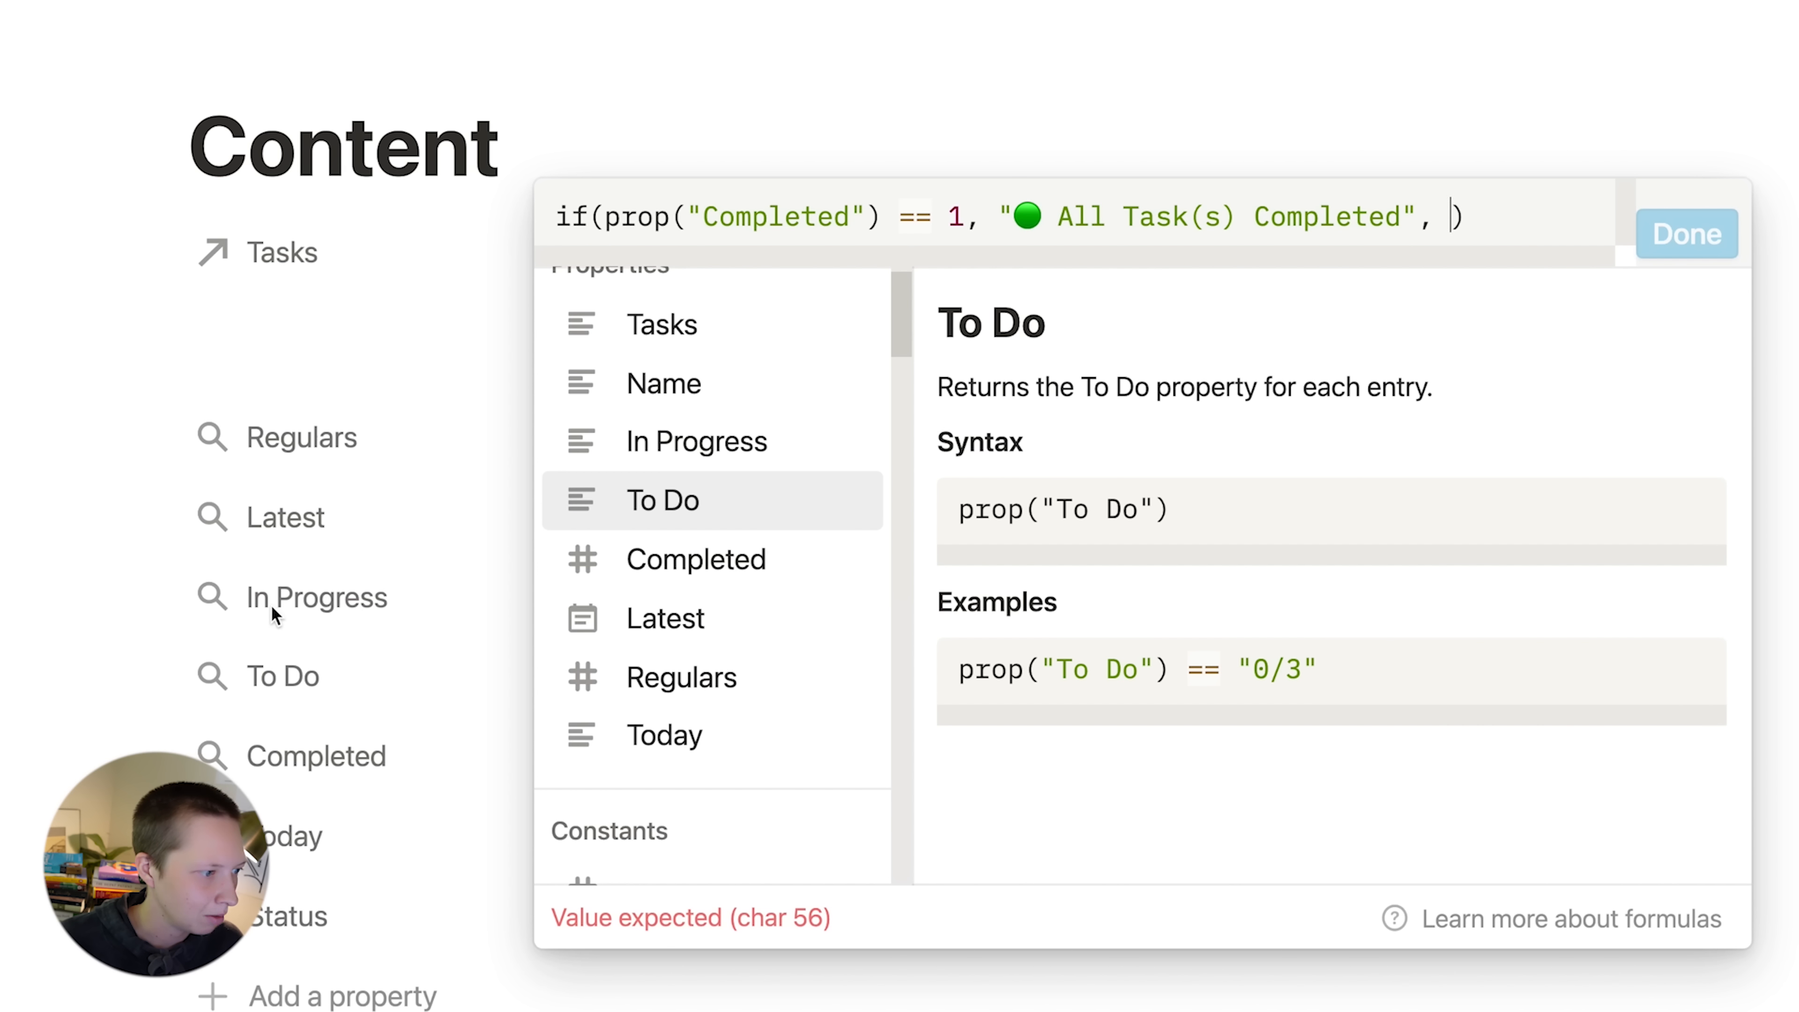
click(651, 451)
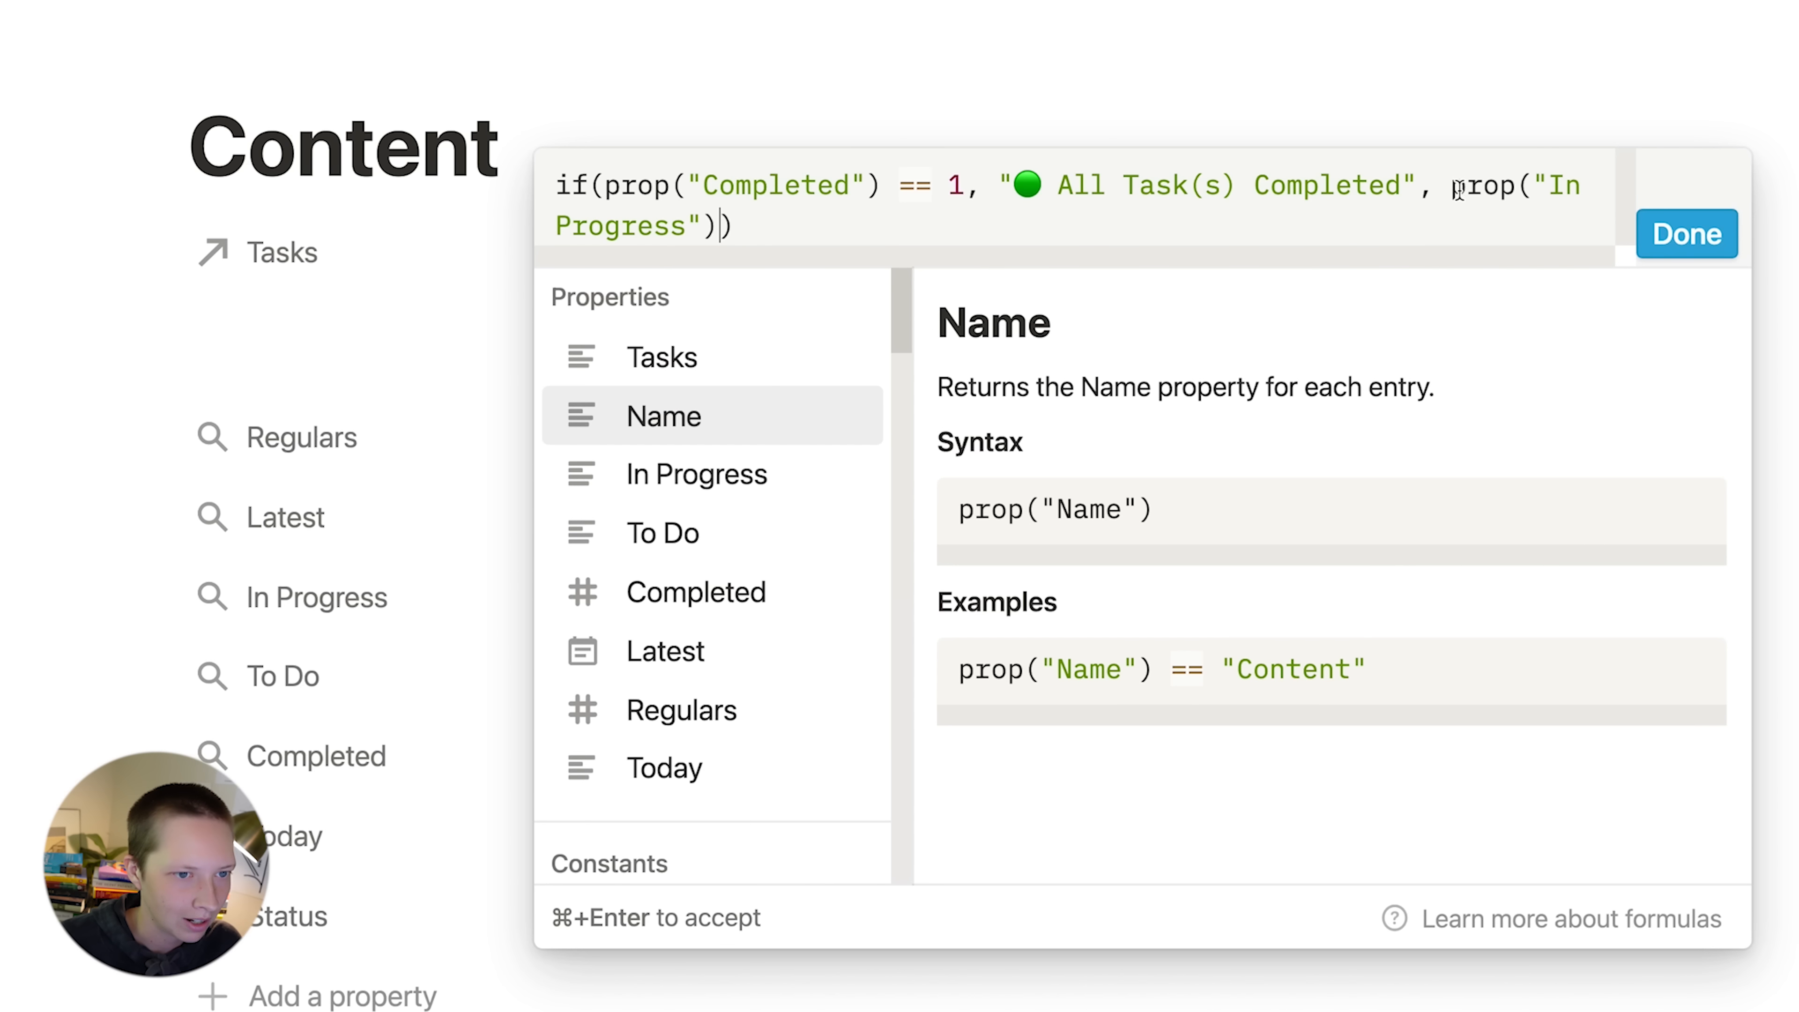
drag(1452, 190, 719, 226)
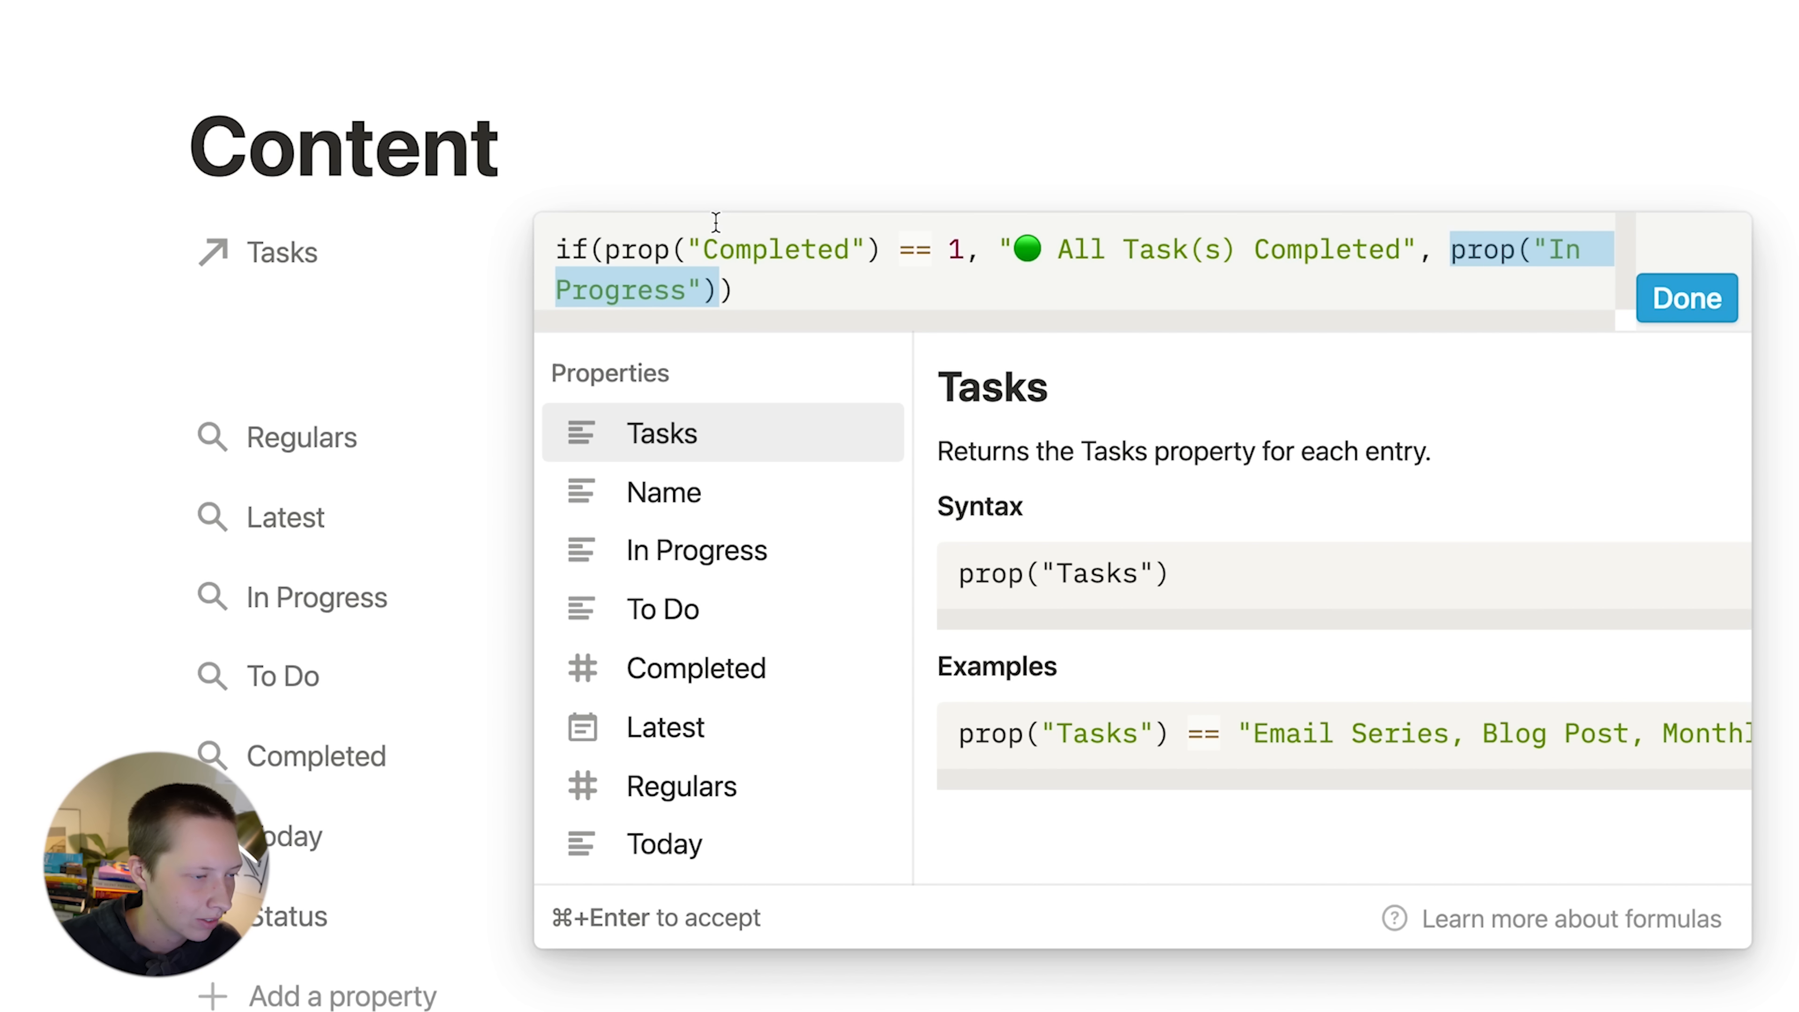
click(1447, 251)
click(1687, 297)
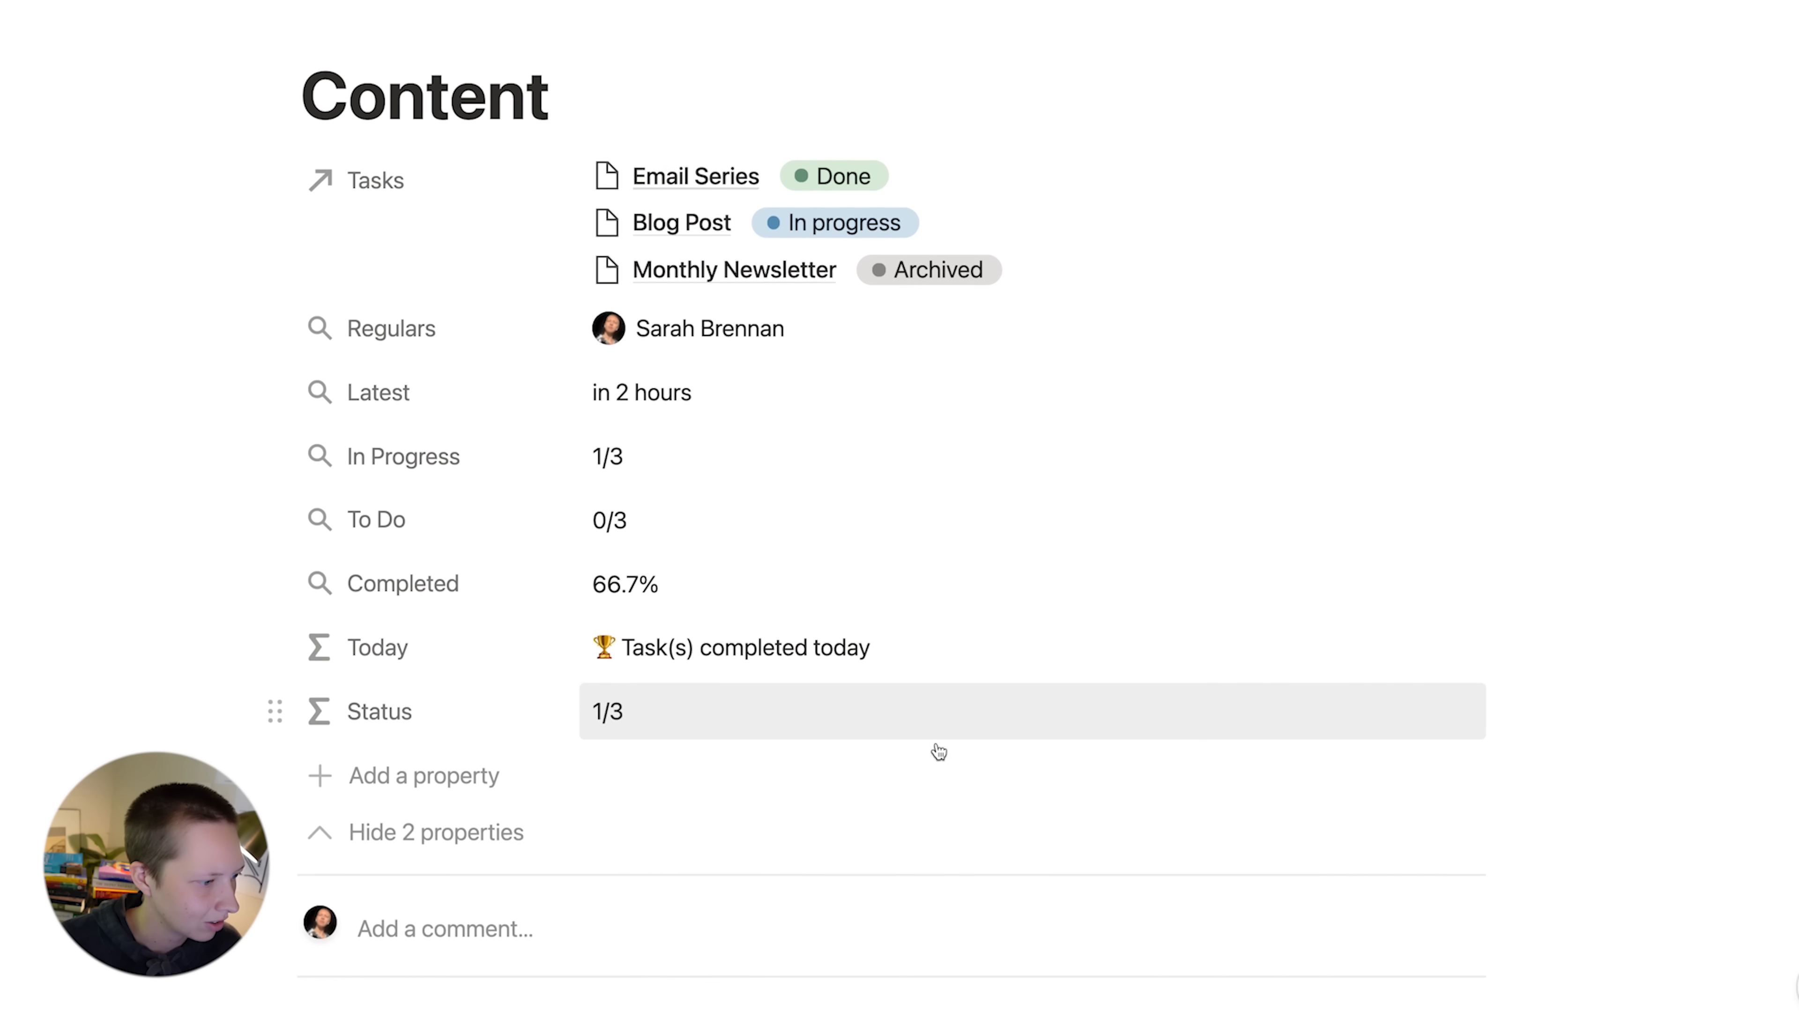
- Prefix the Status formula's In Progress result with the text "In Progress: " and save the formula
scroll(939, 751, down, 3)
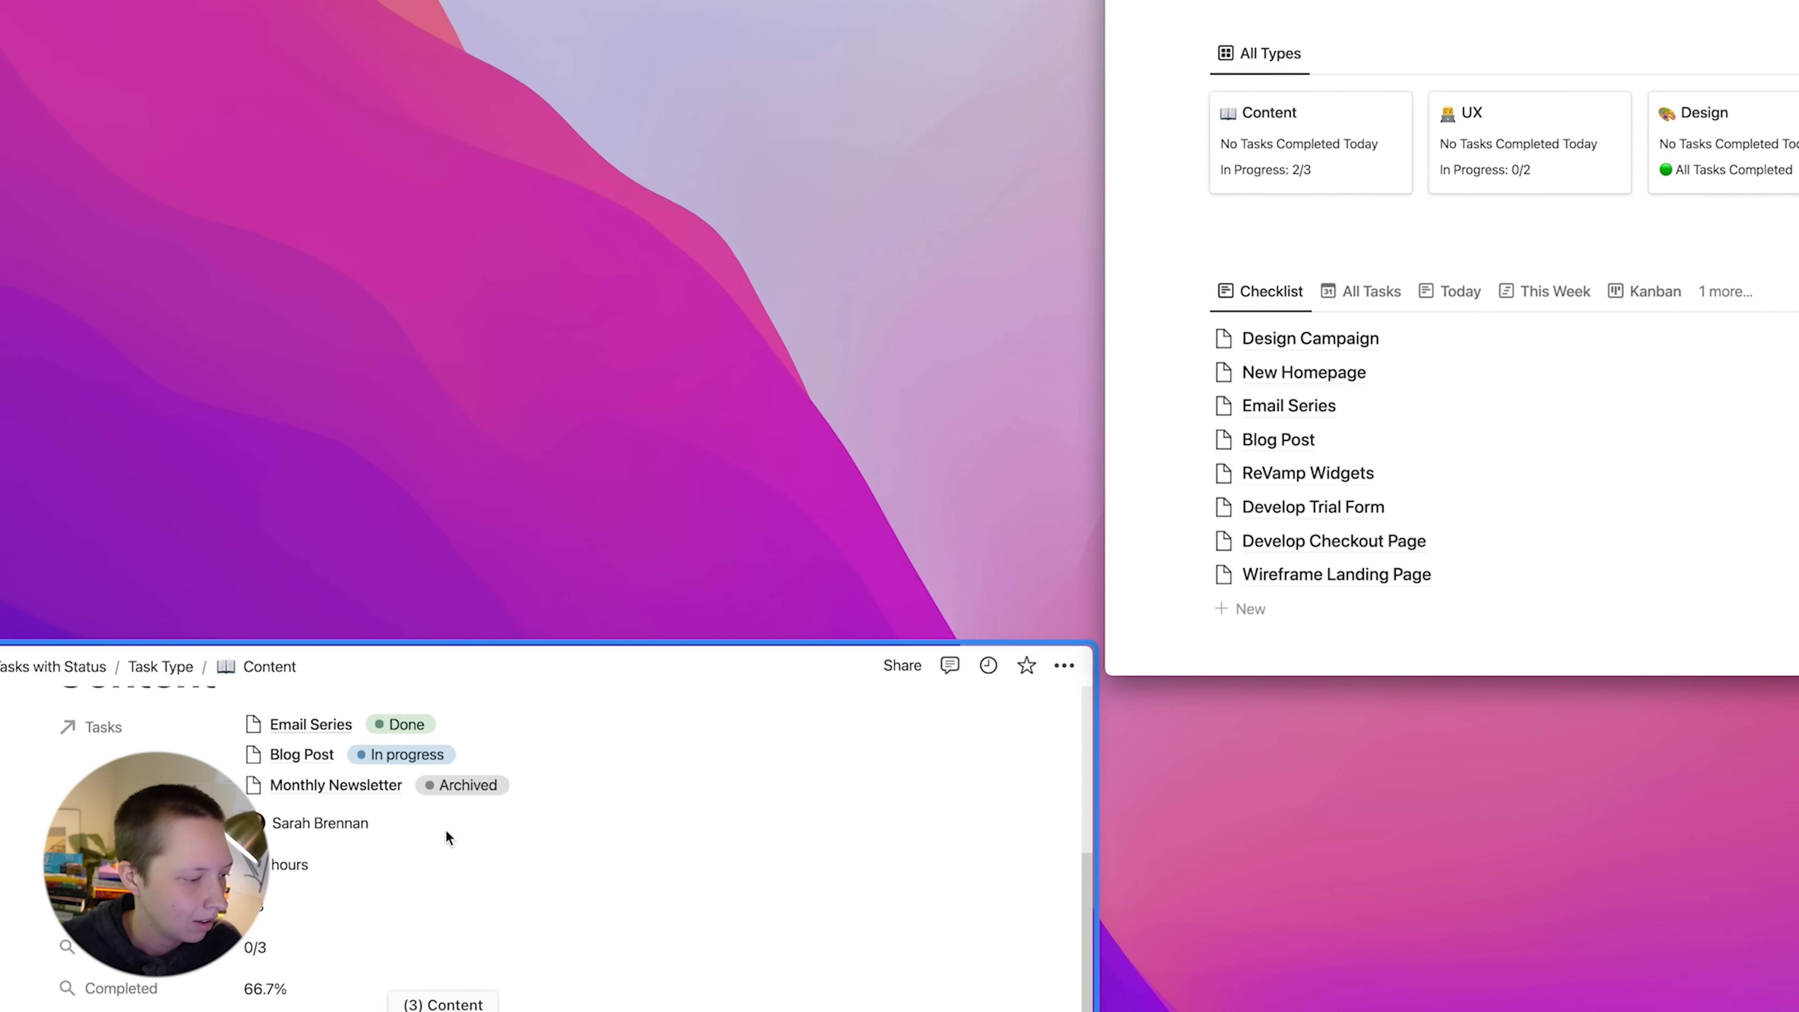
scroll(659, 623, up, 2)
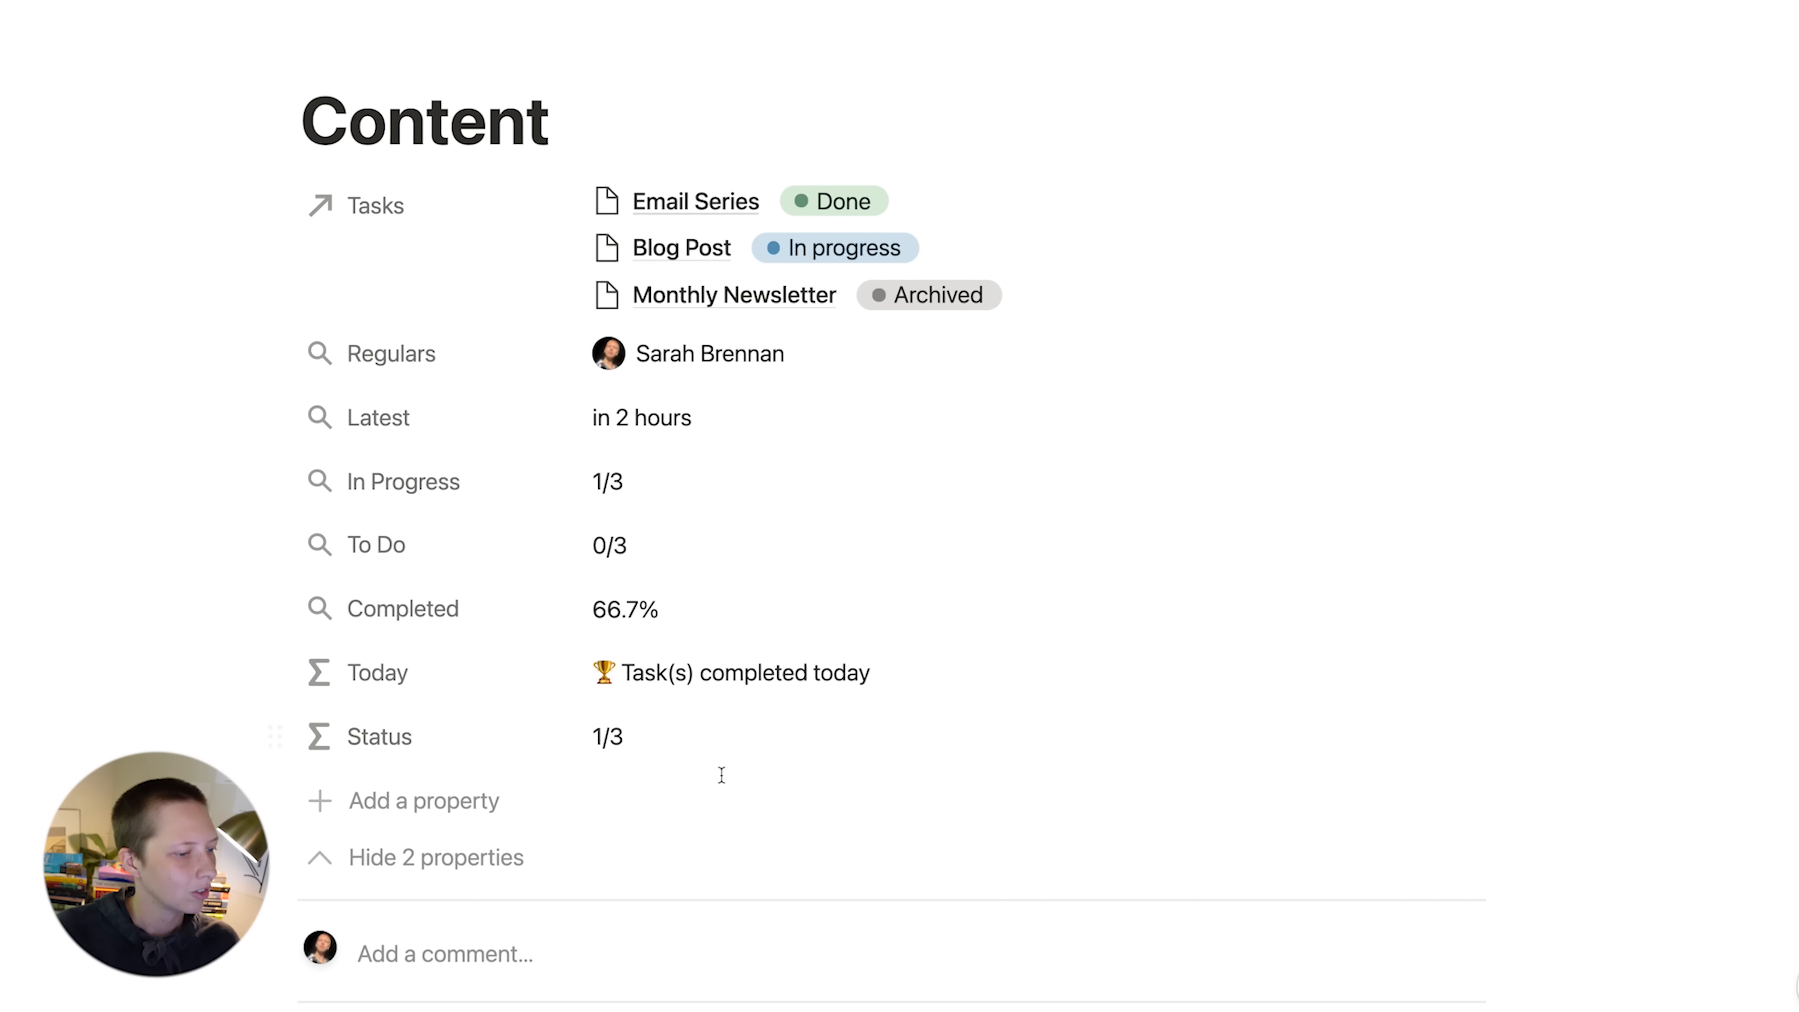
click(659, 735)
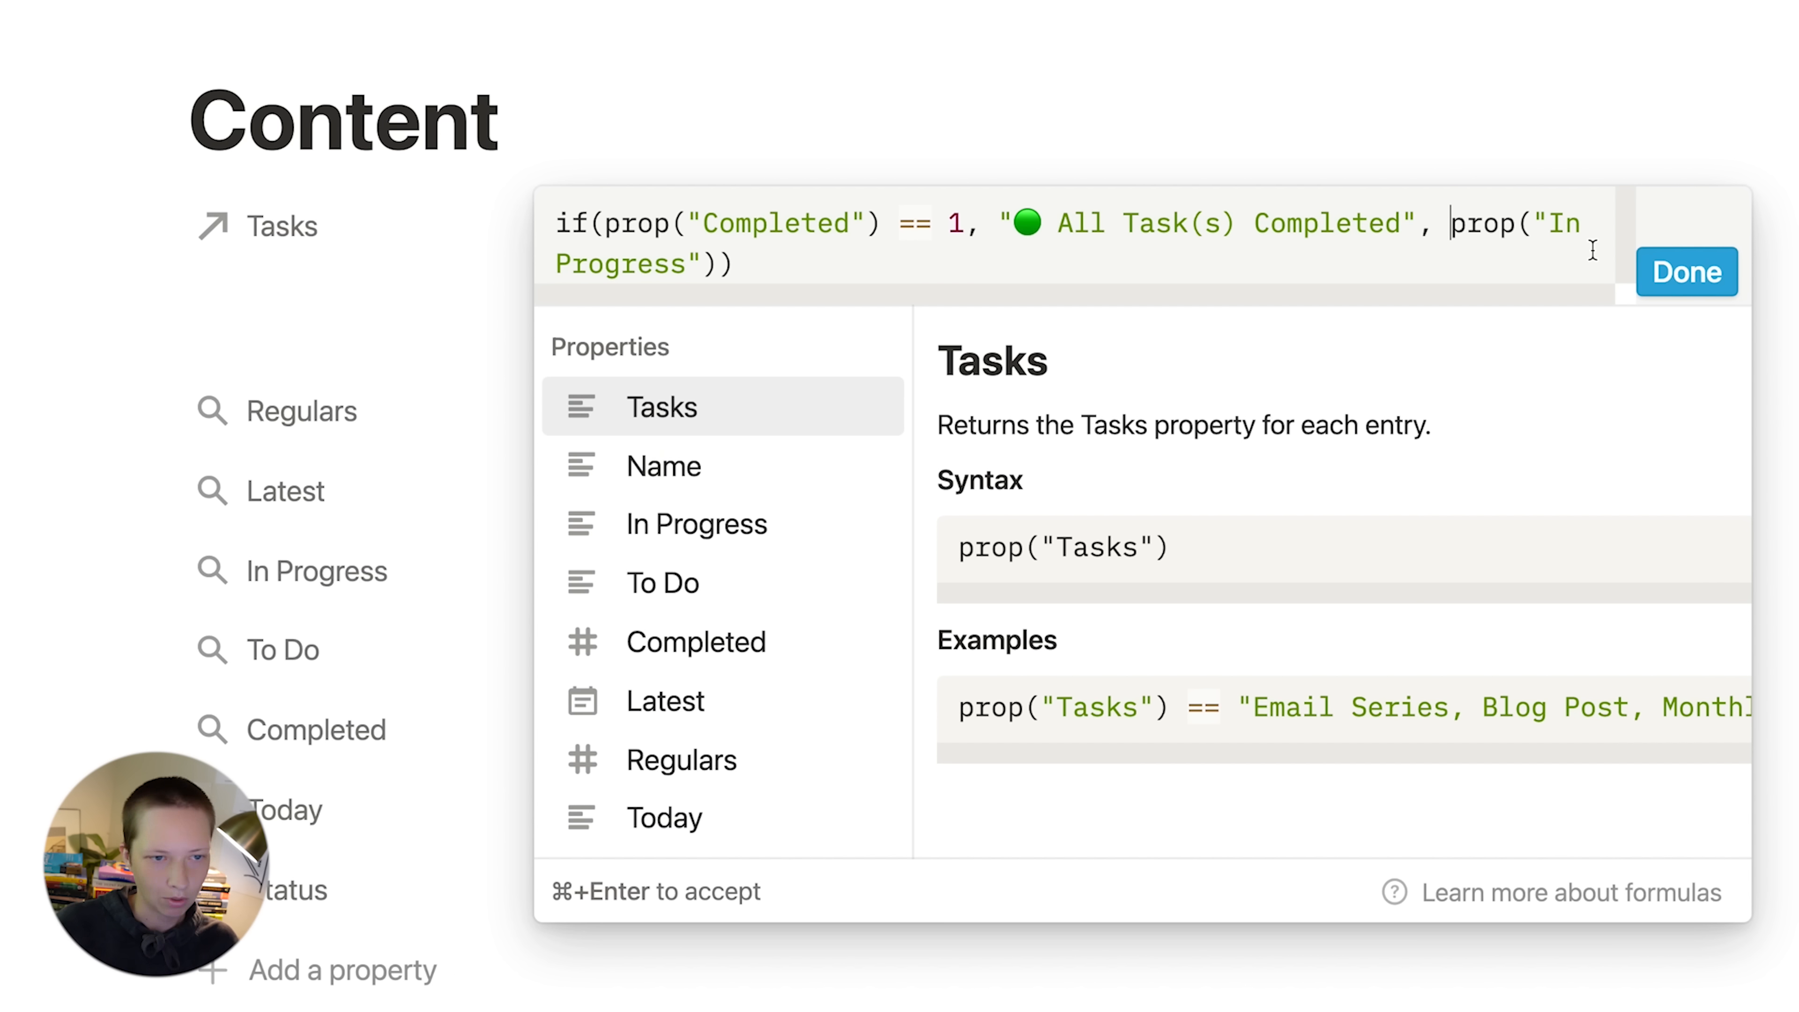
text("")
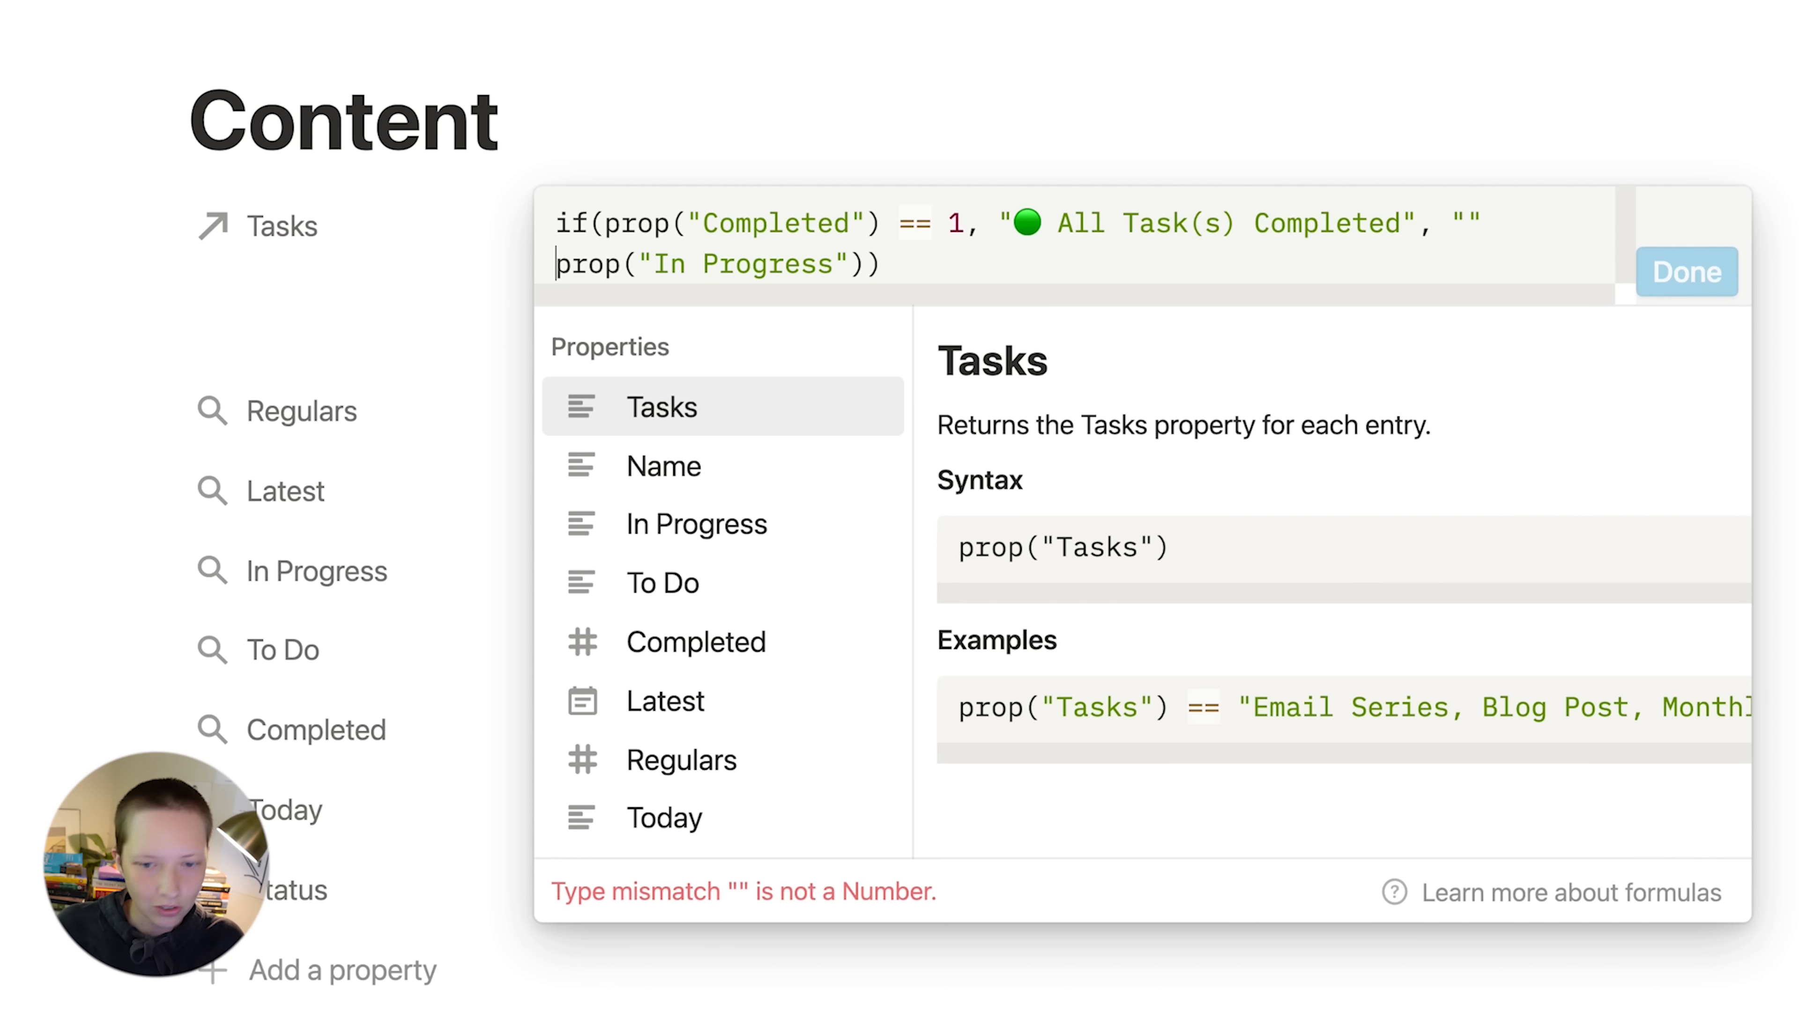
text( +)
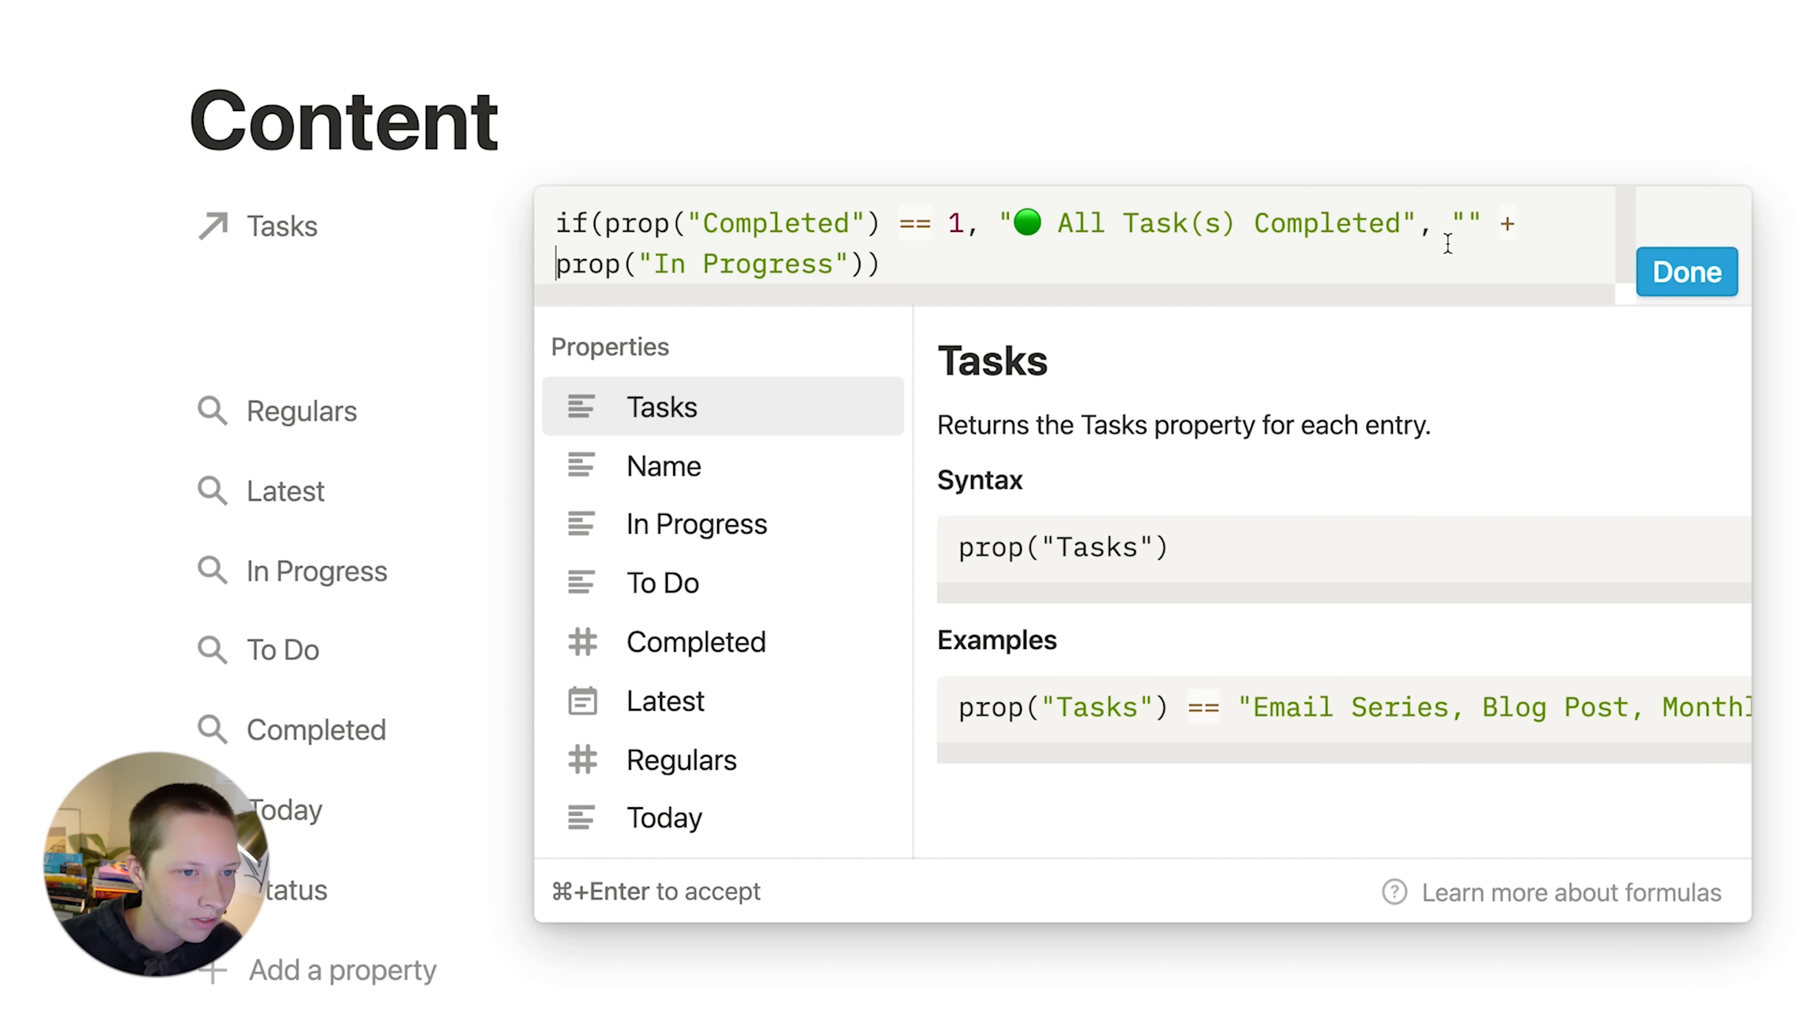
click(1463, 214)
text(In Progre)
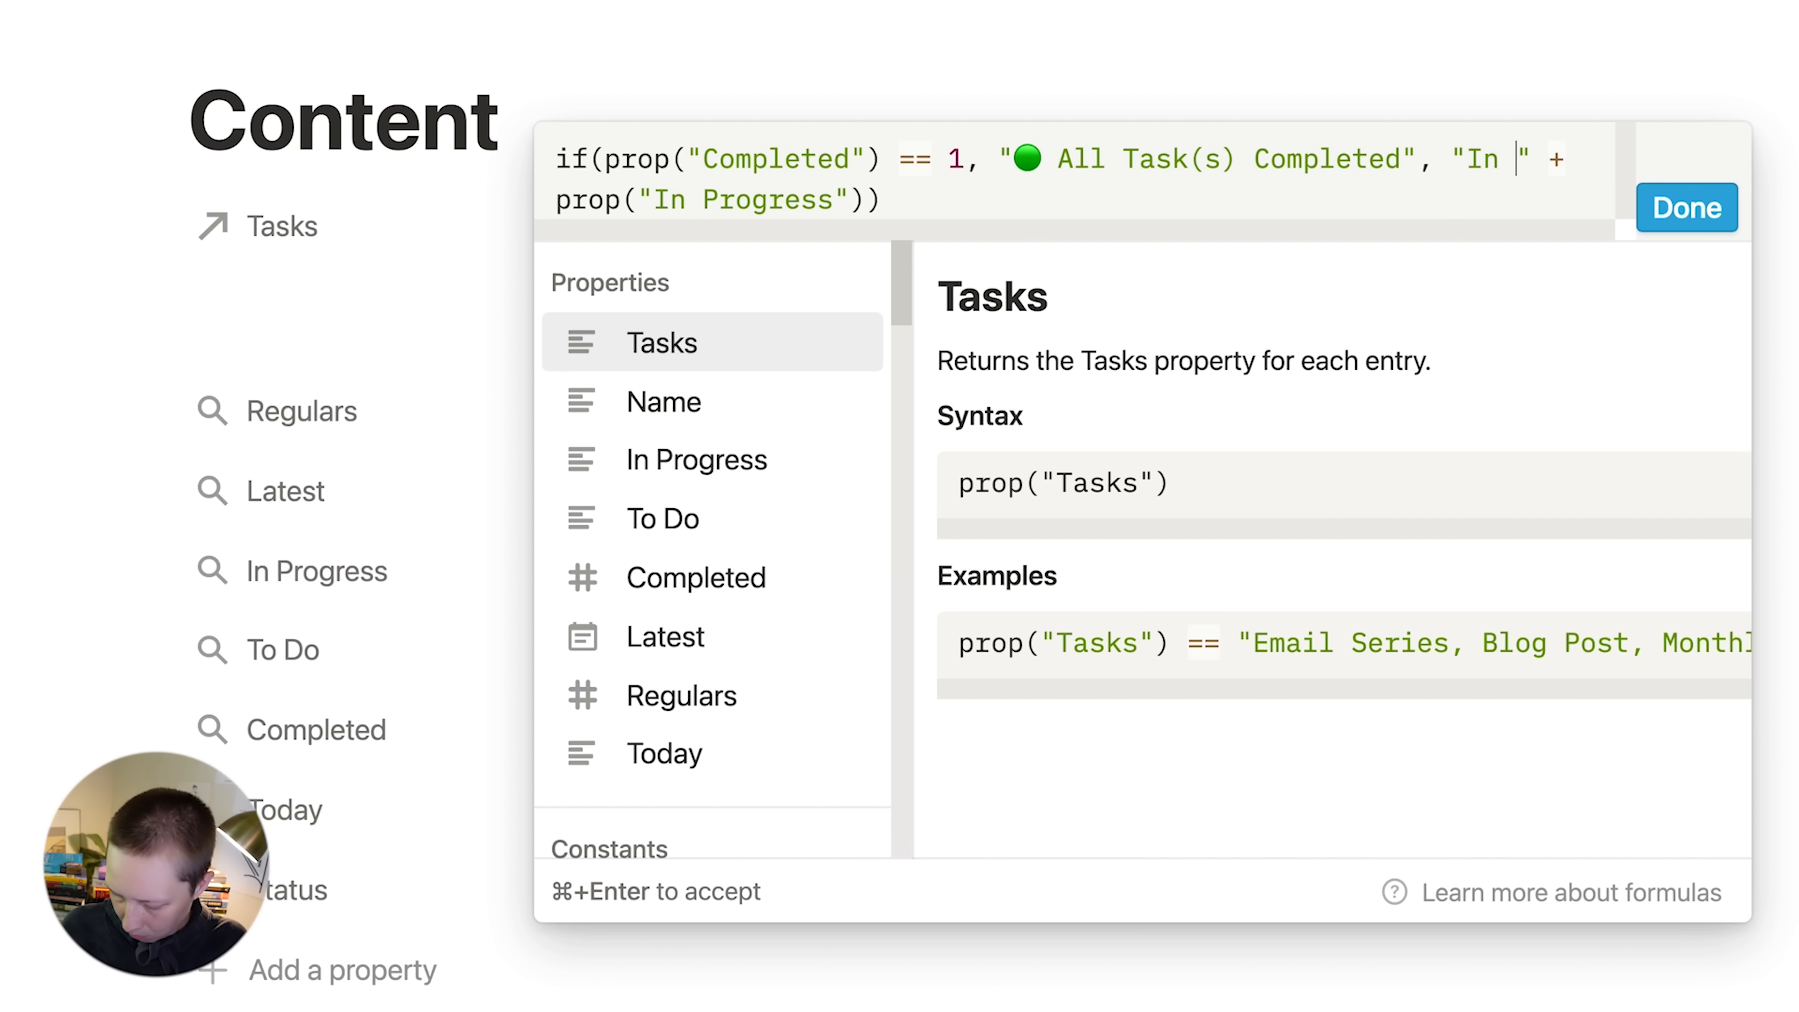
text(ss:)
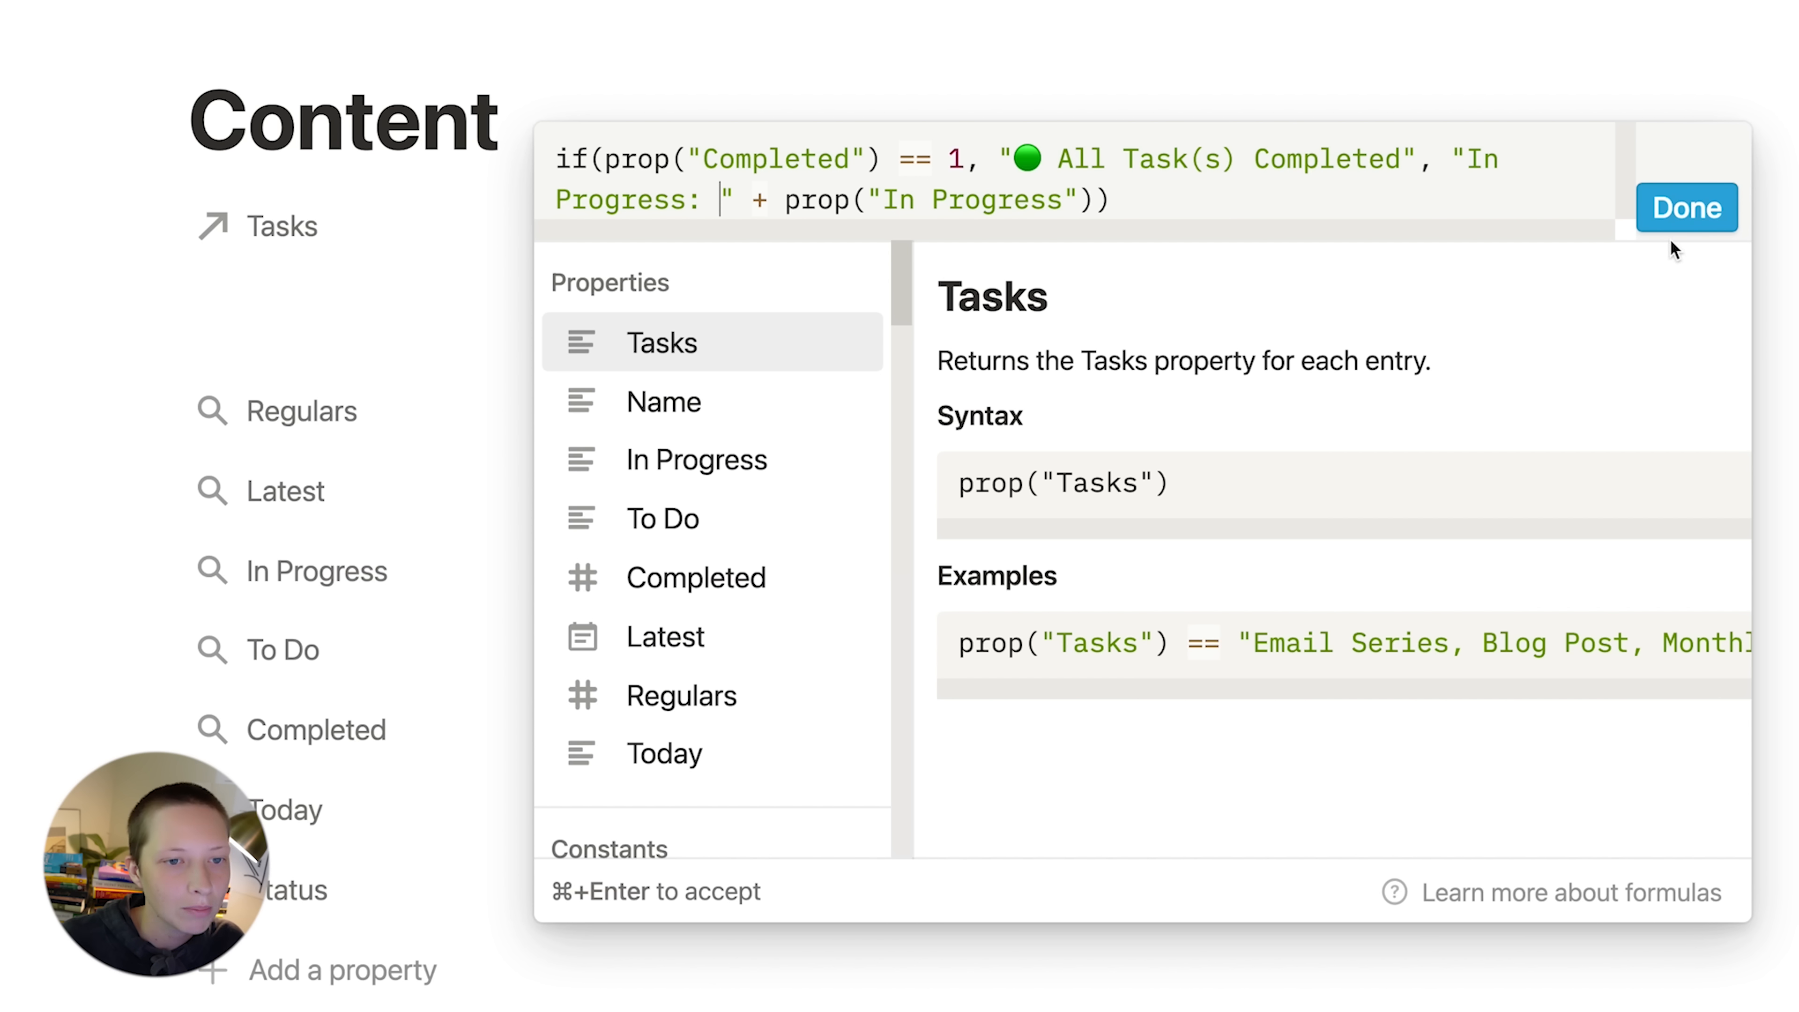
click(1680, 220)
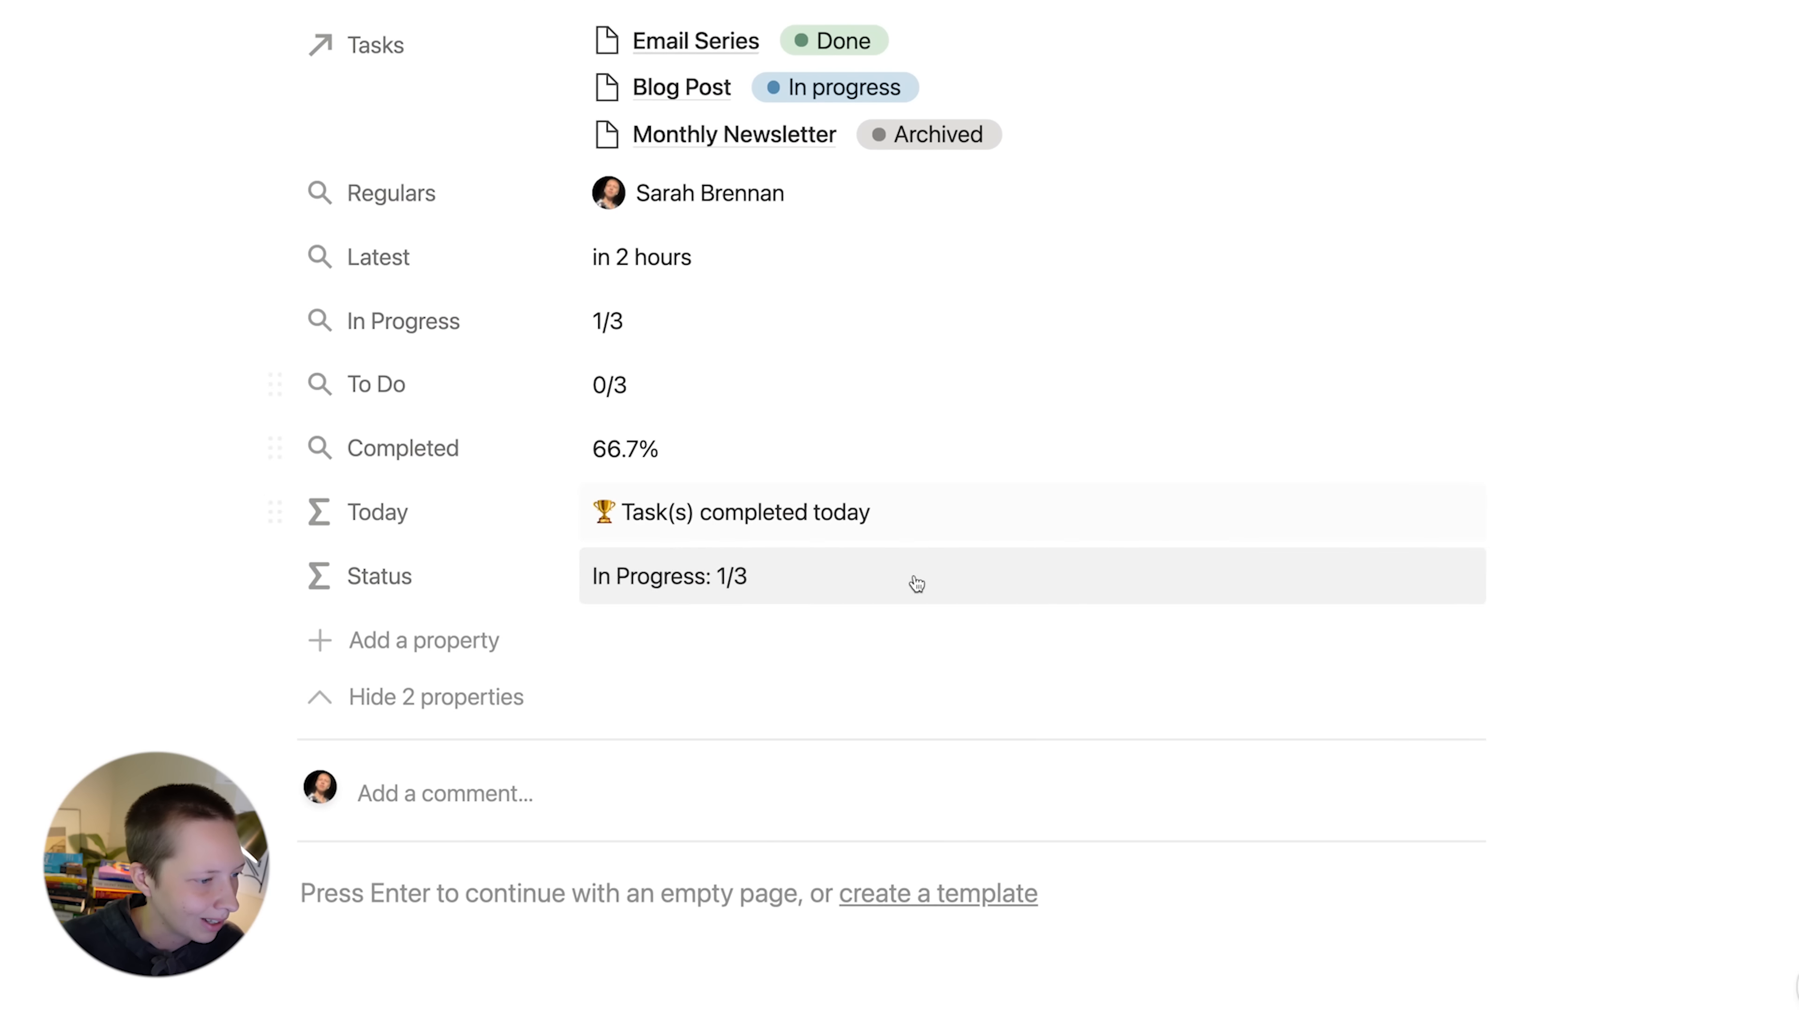
- Set the Status property to always hide on the Content page and collapse the hidden properties
click(370, 589)
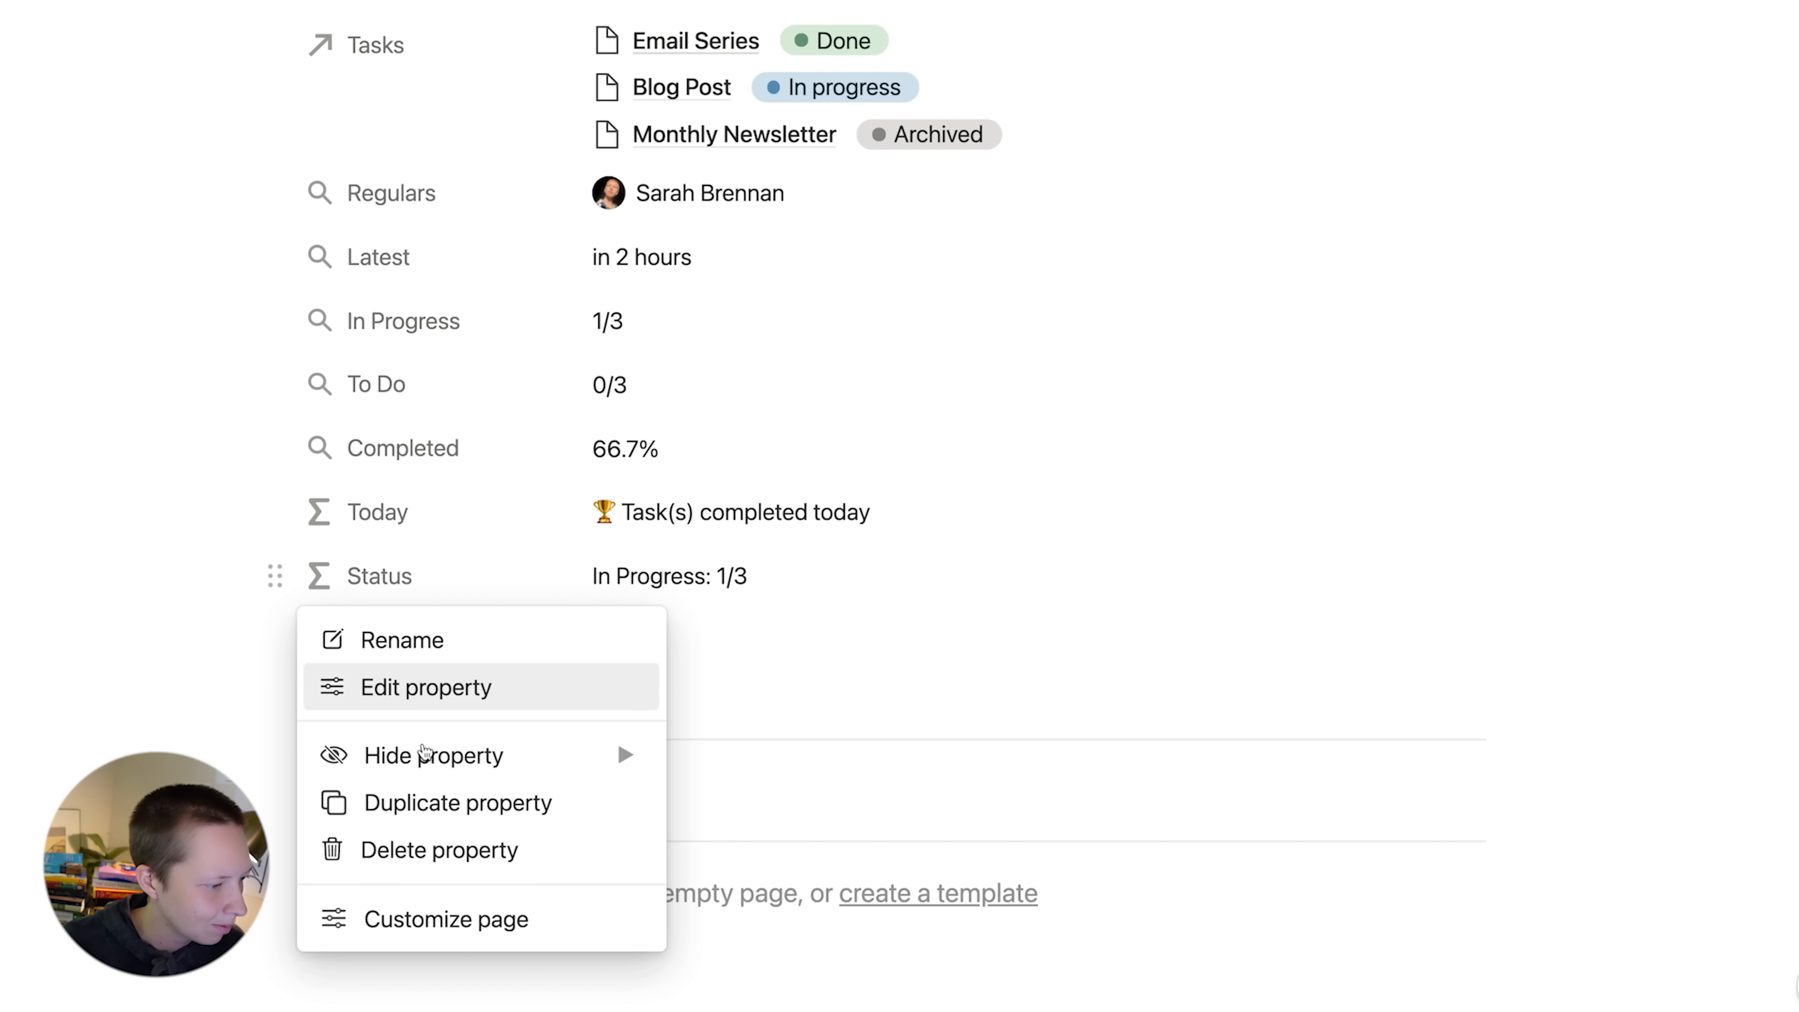
mouse_move(461, 755)
click(740, 821)
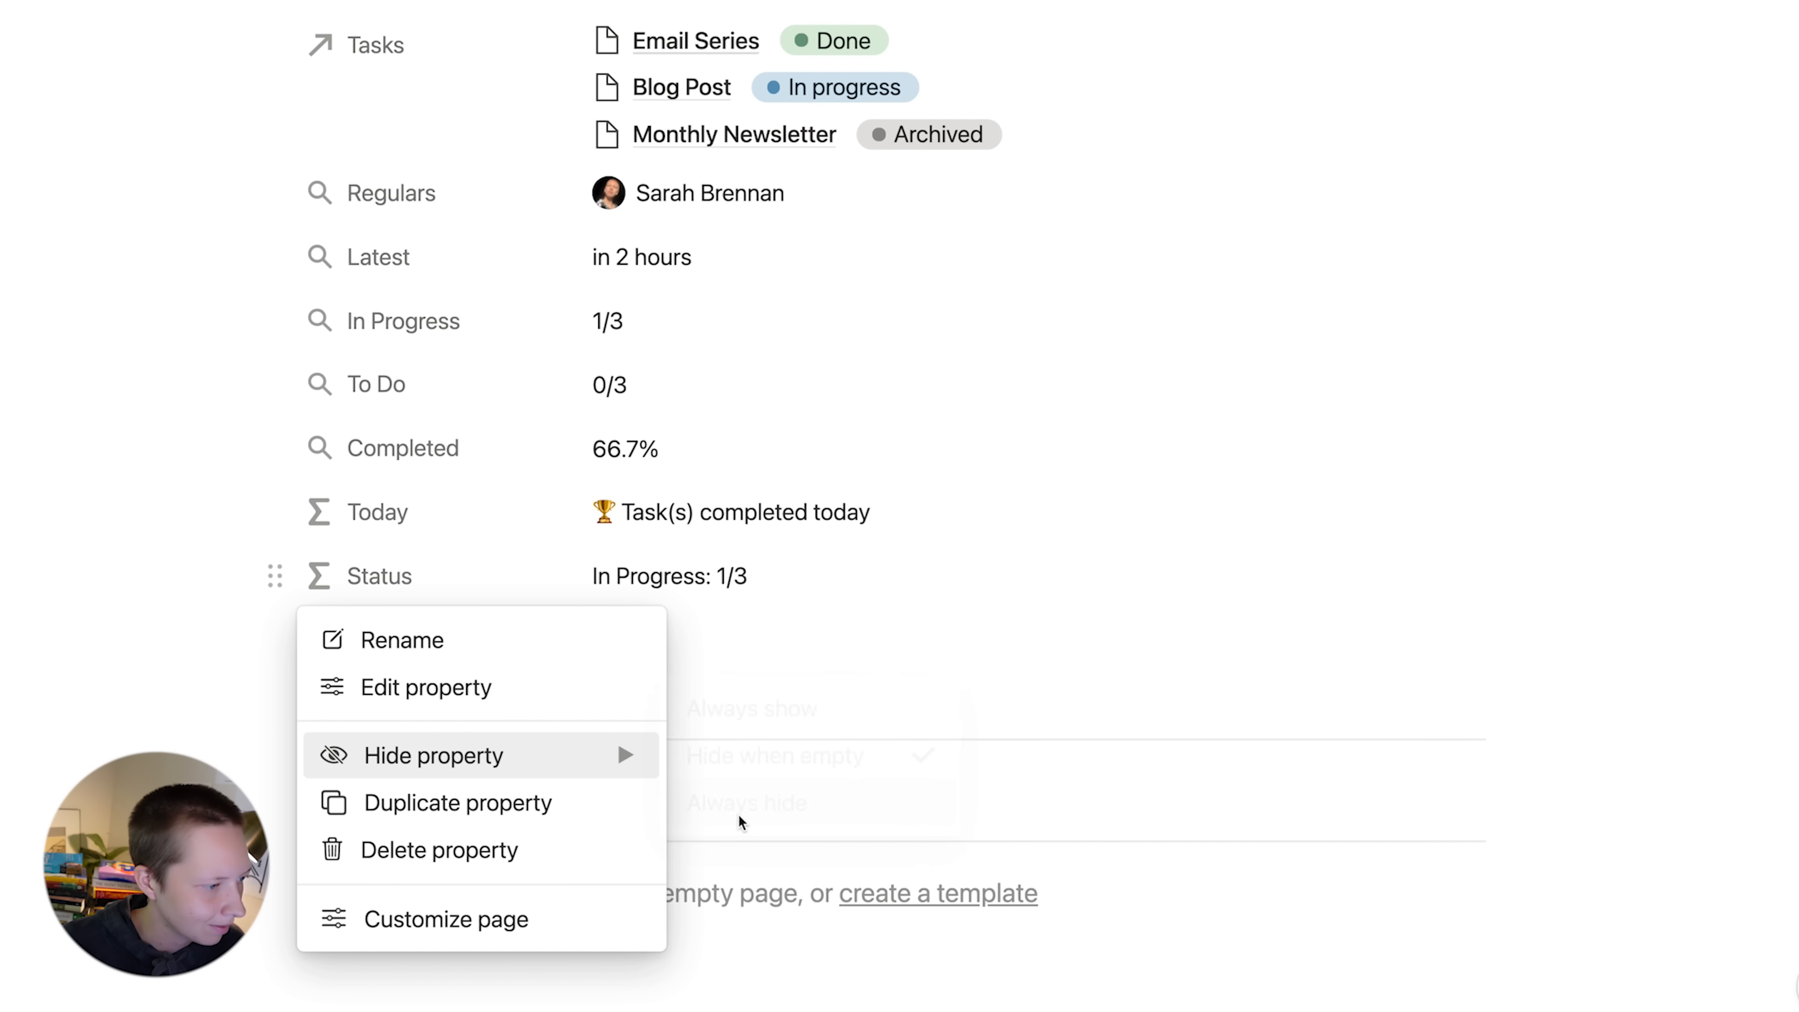
click(775, 596)
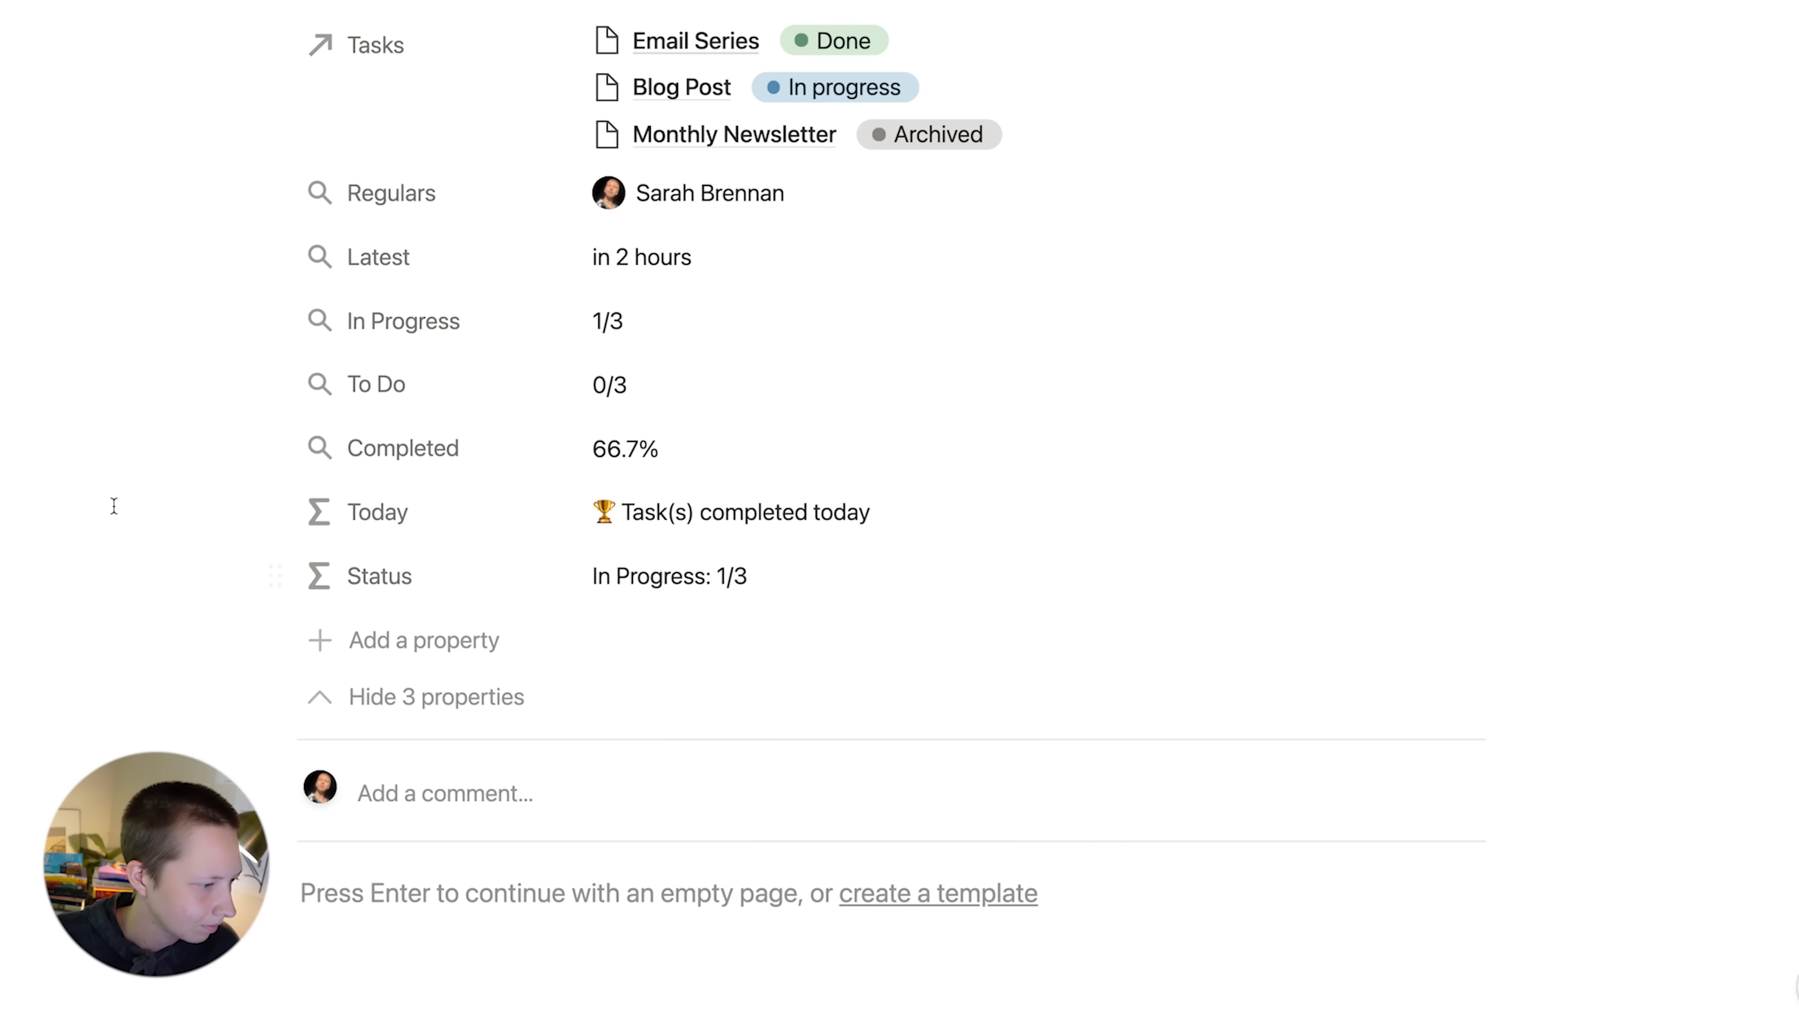
click(405, 712)
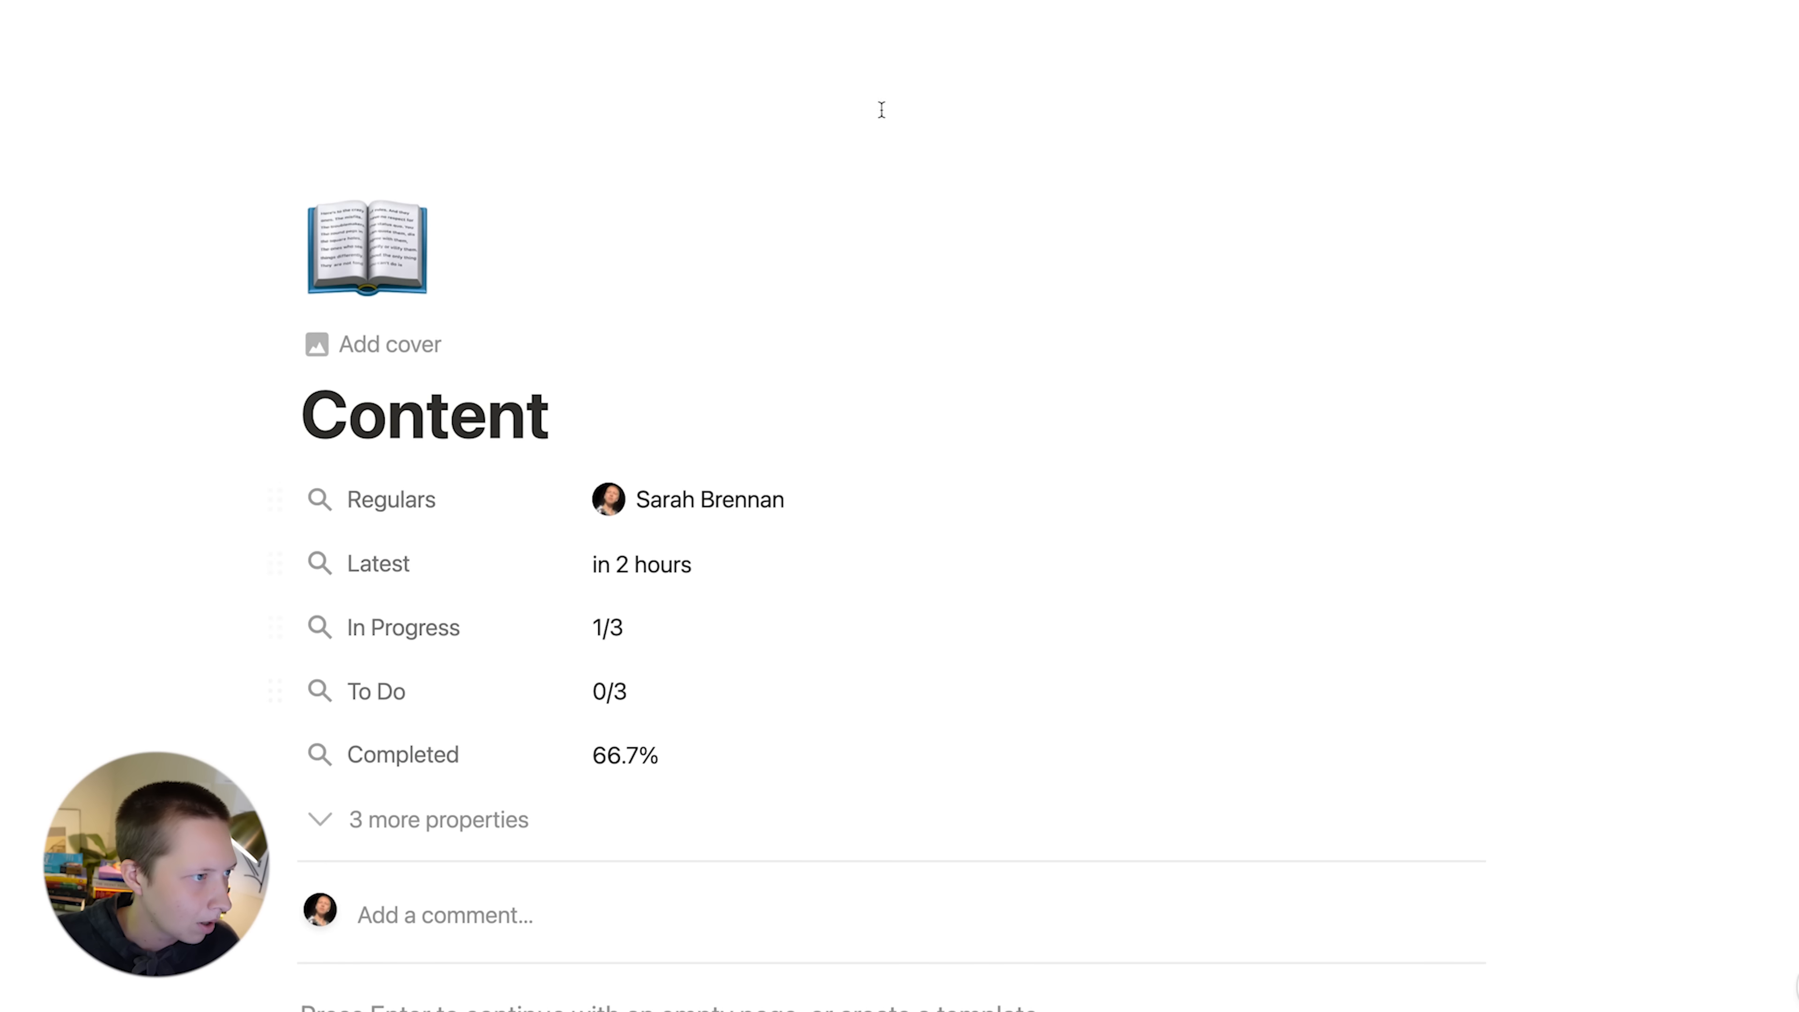
- Return to the Tasks with Status page and show the Status property on the Task Type gallery cards
click(270, 2)
scroll(1132, 384, down, 5)
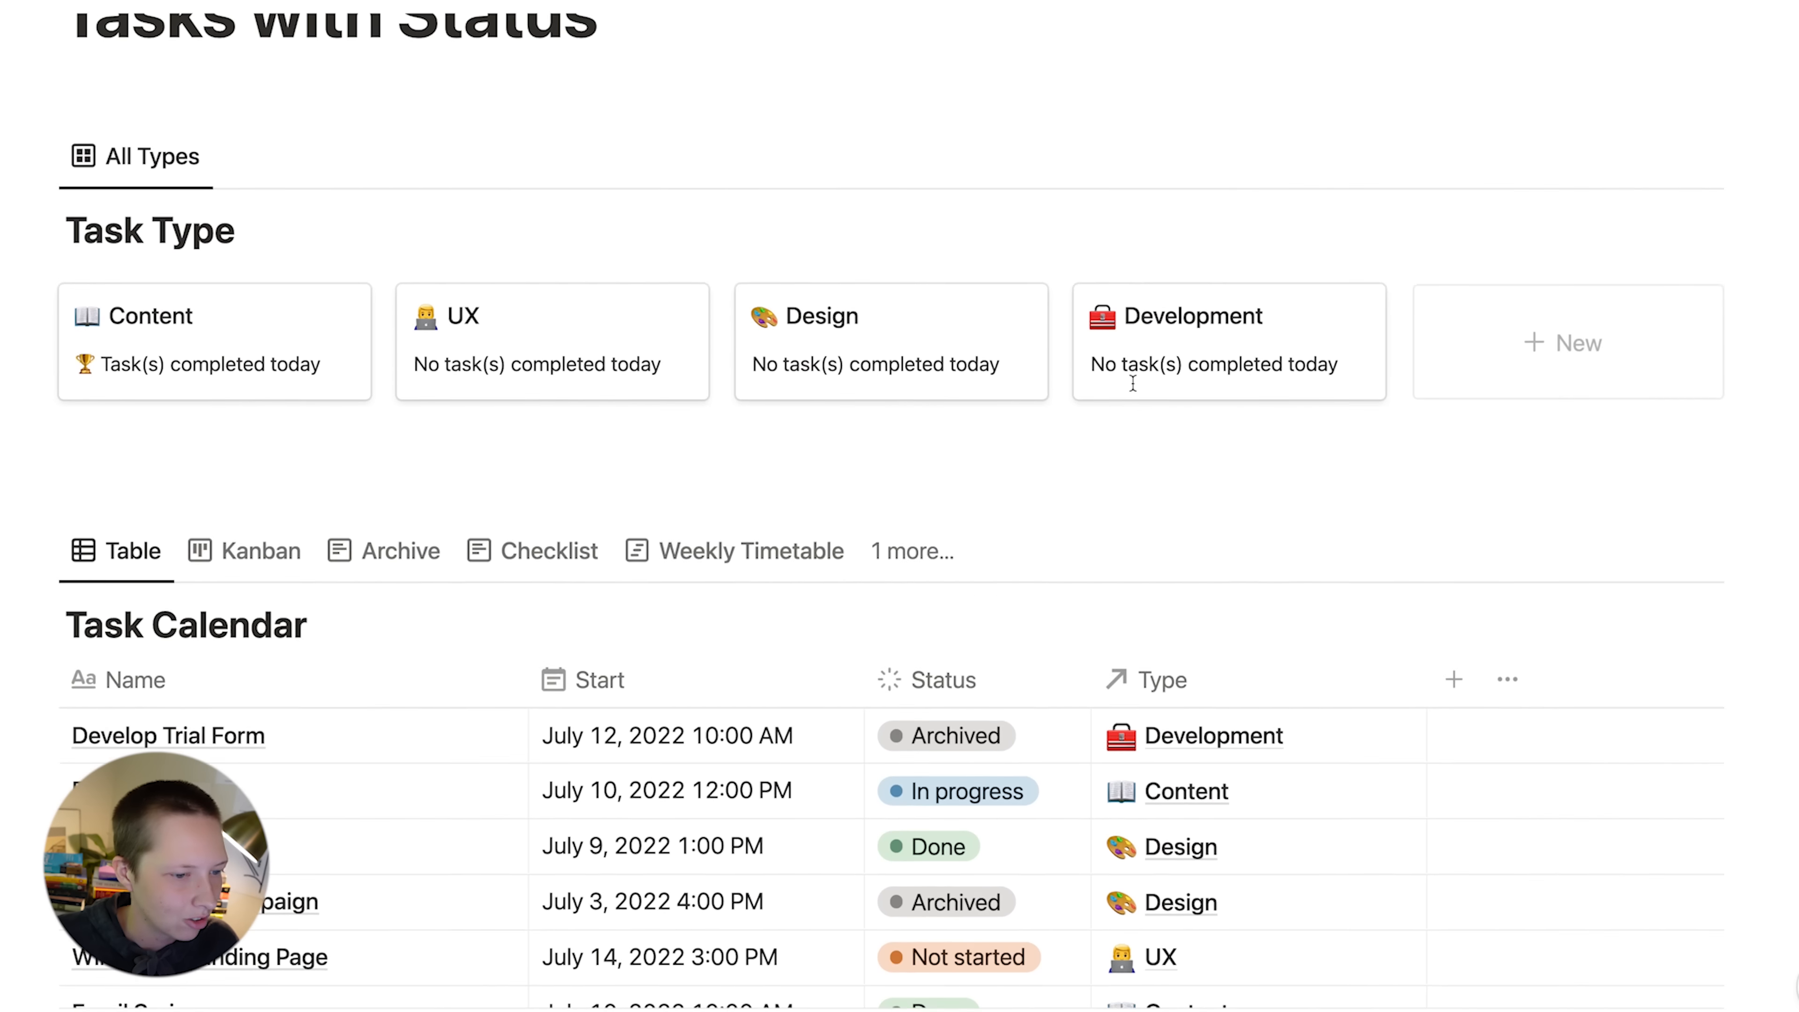
scroll(1650, 107, up, 2)
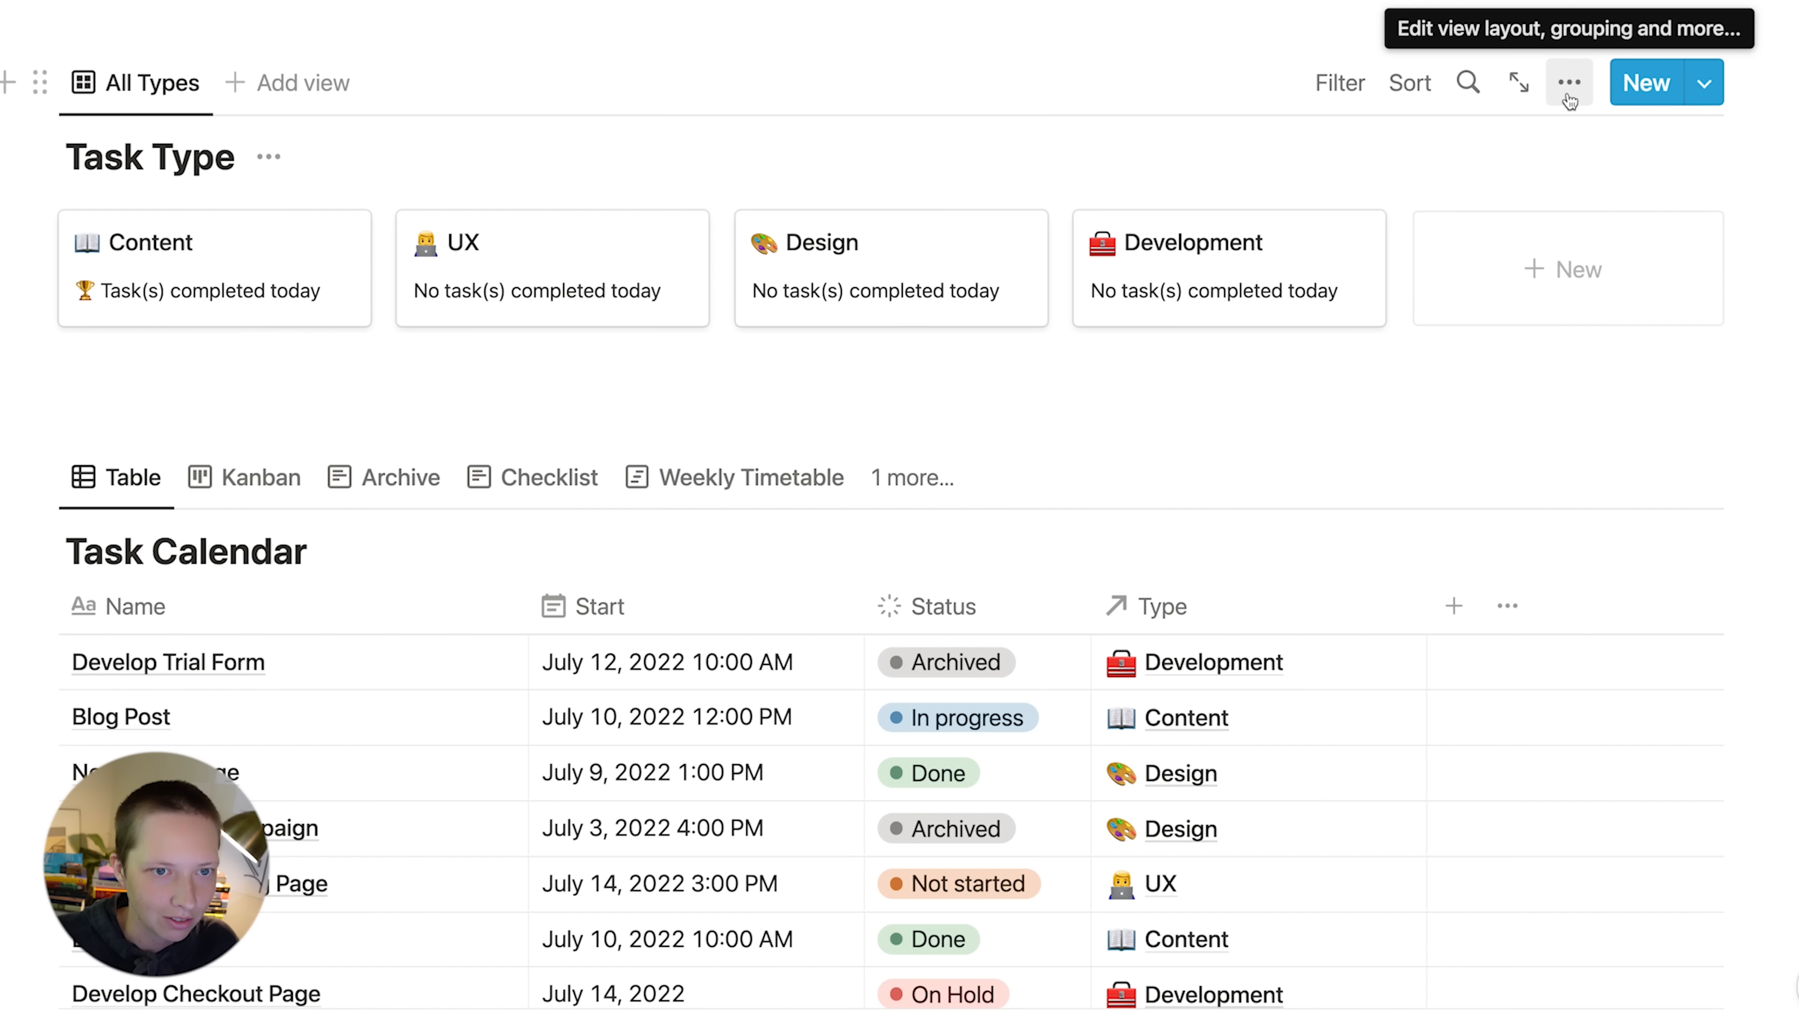
click(1568, 89)
click(1334, 360)
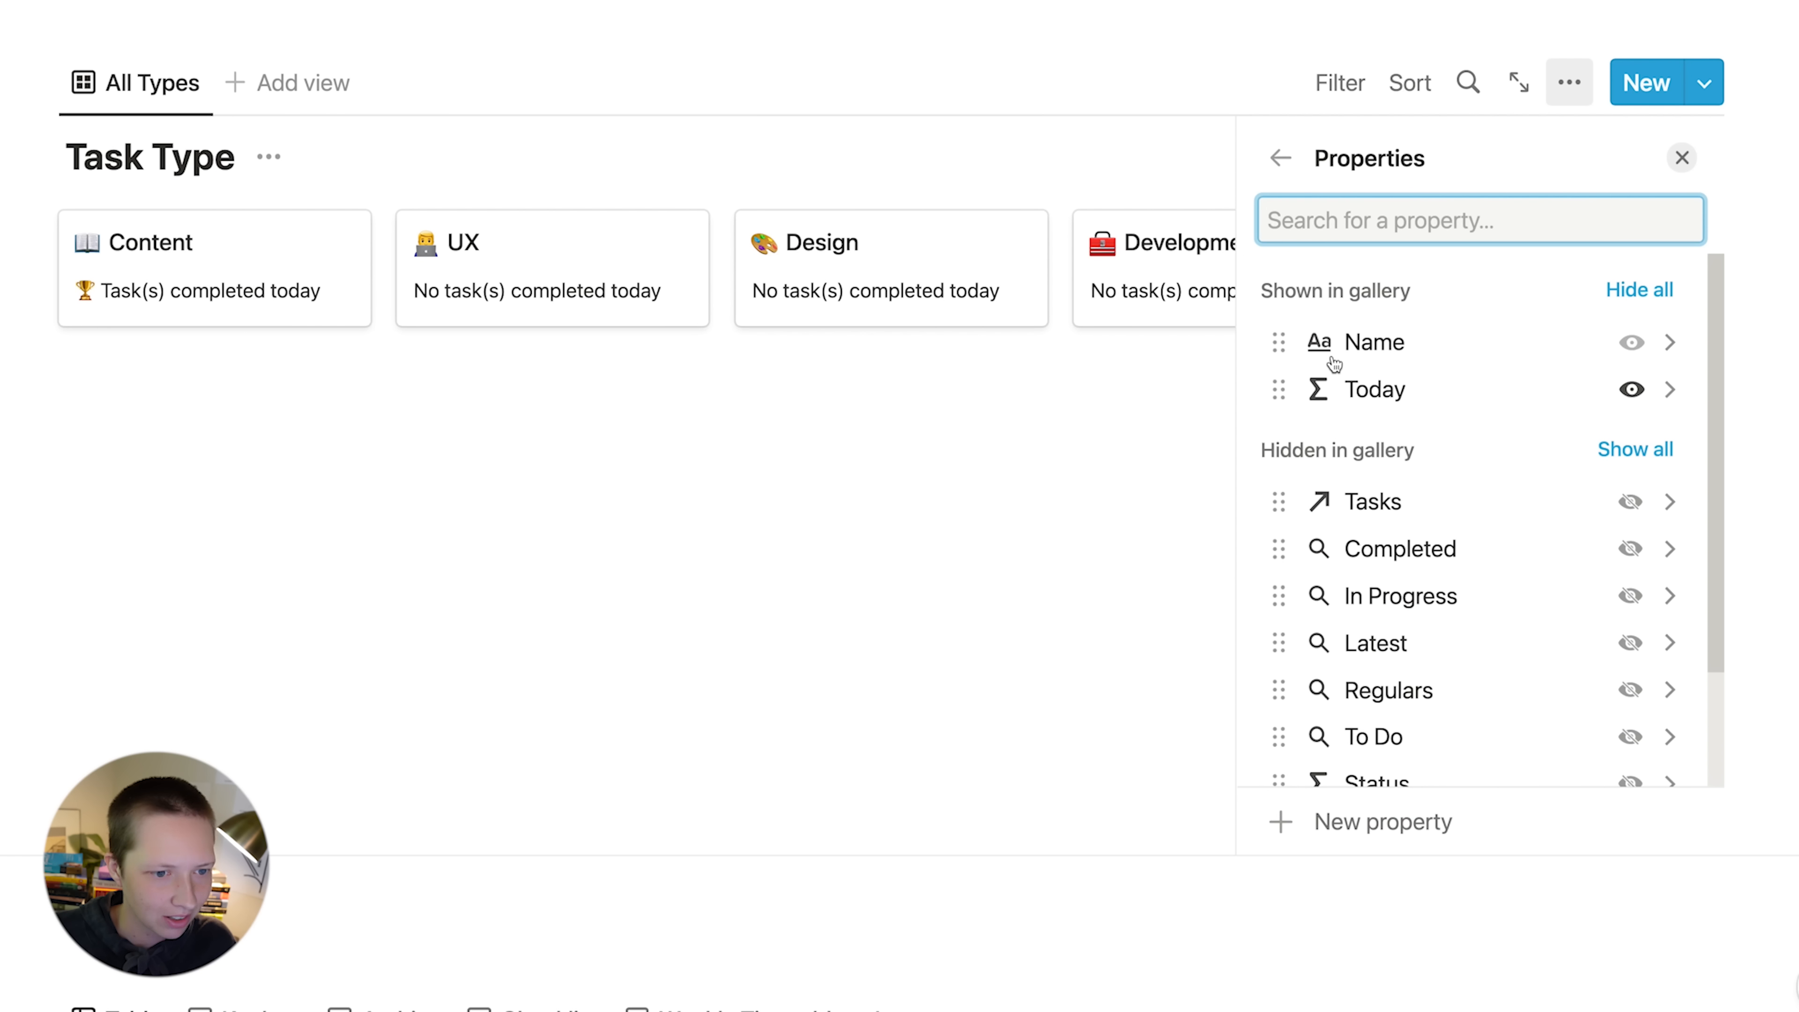
scroll(1587, 553, down, 3)
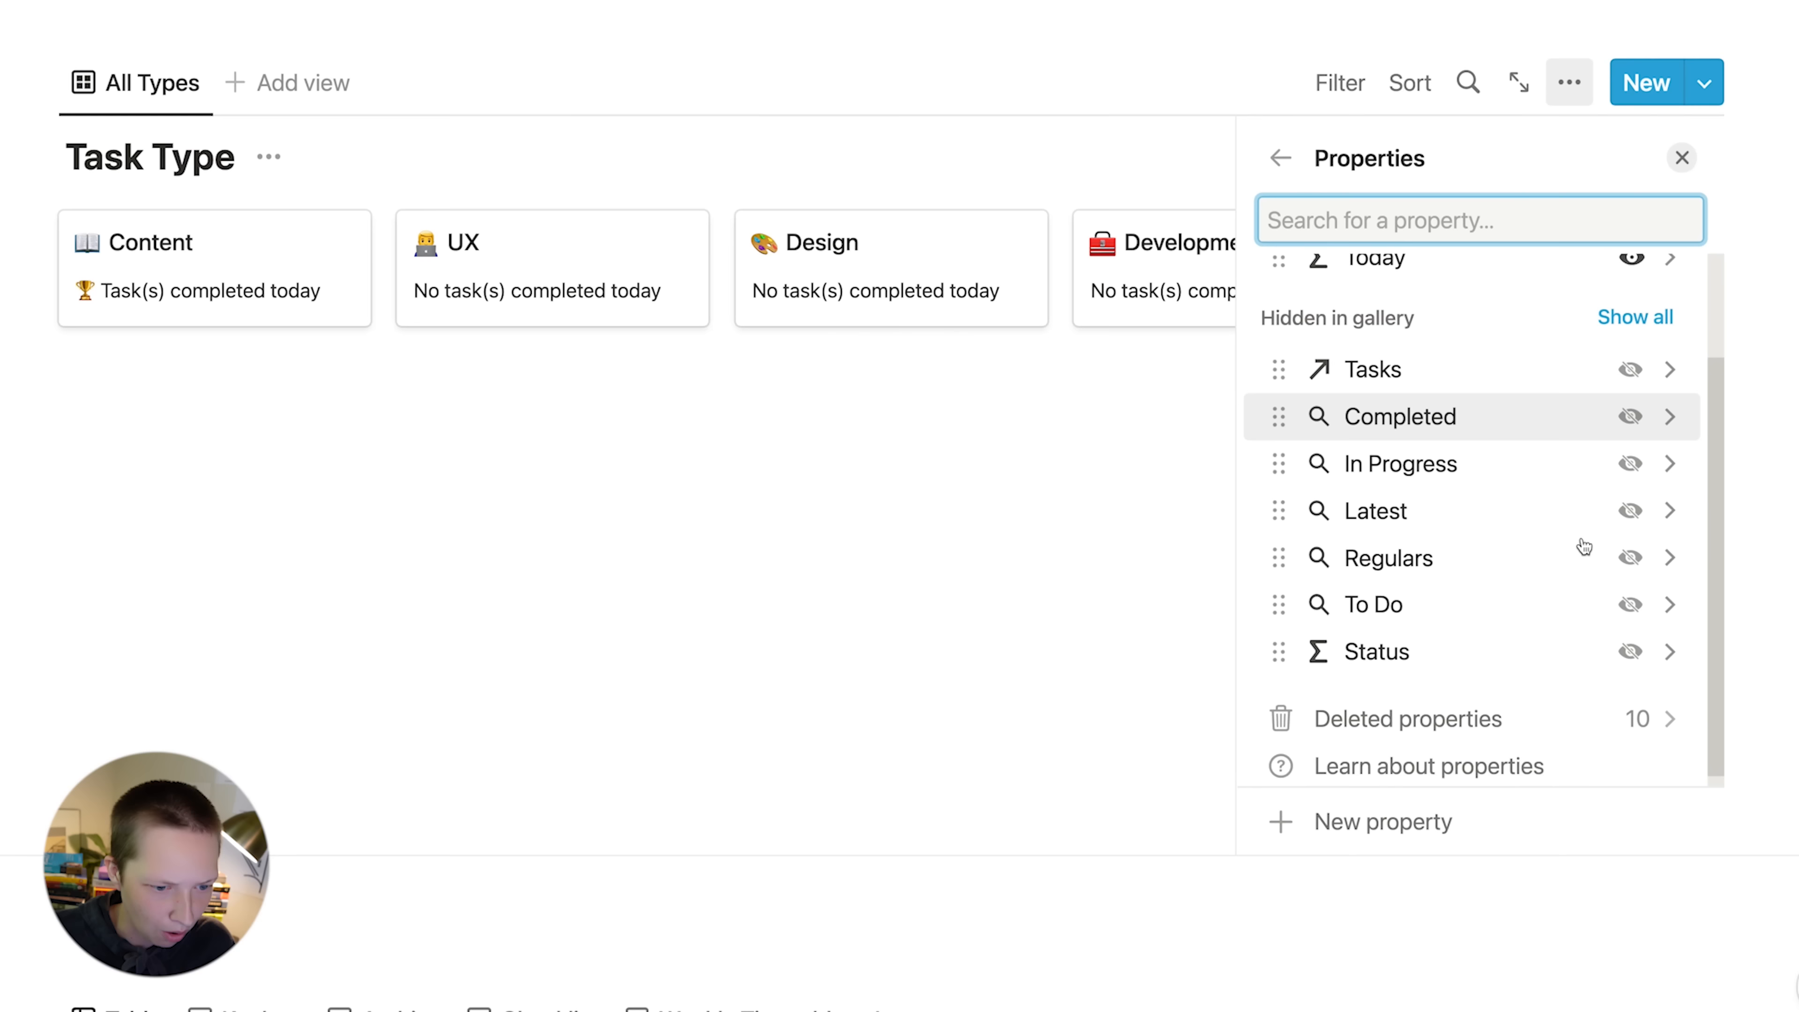
click(1629, 640)
scroll(1594, 624, up, 3)
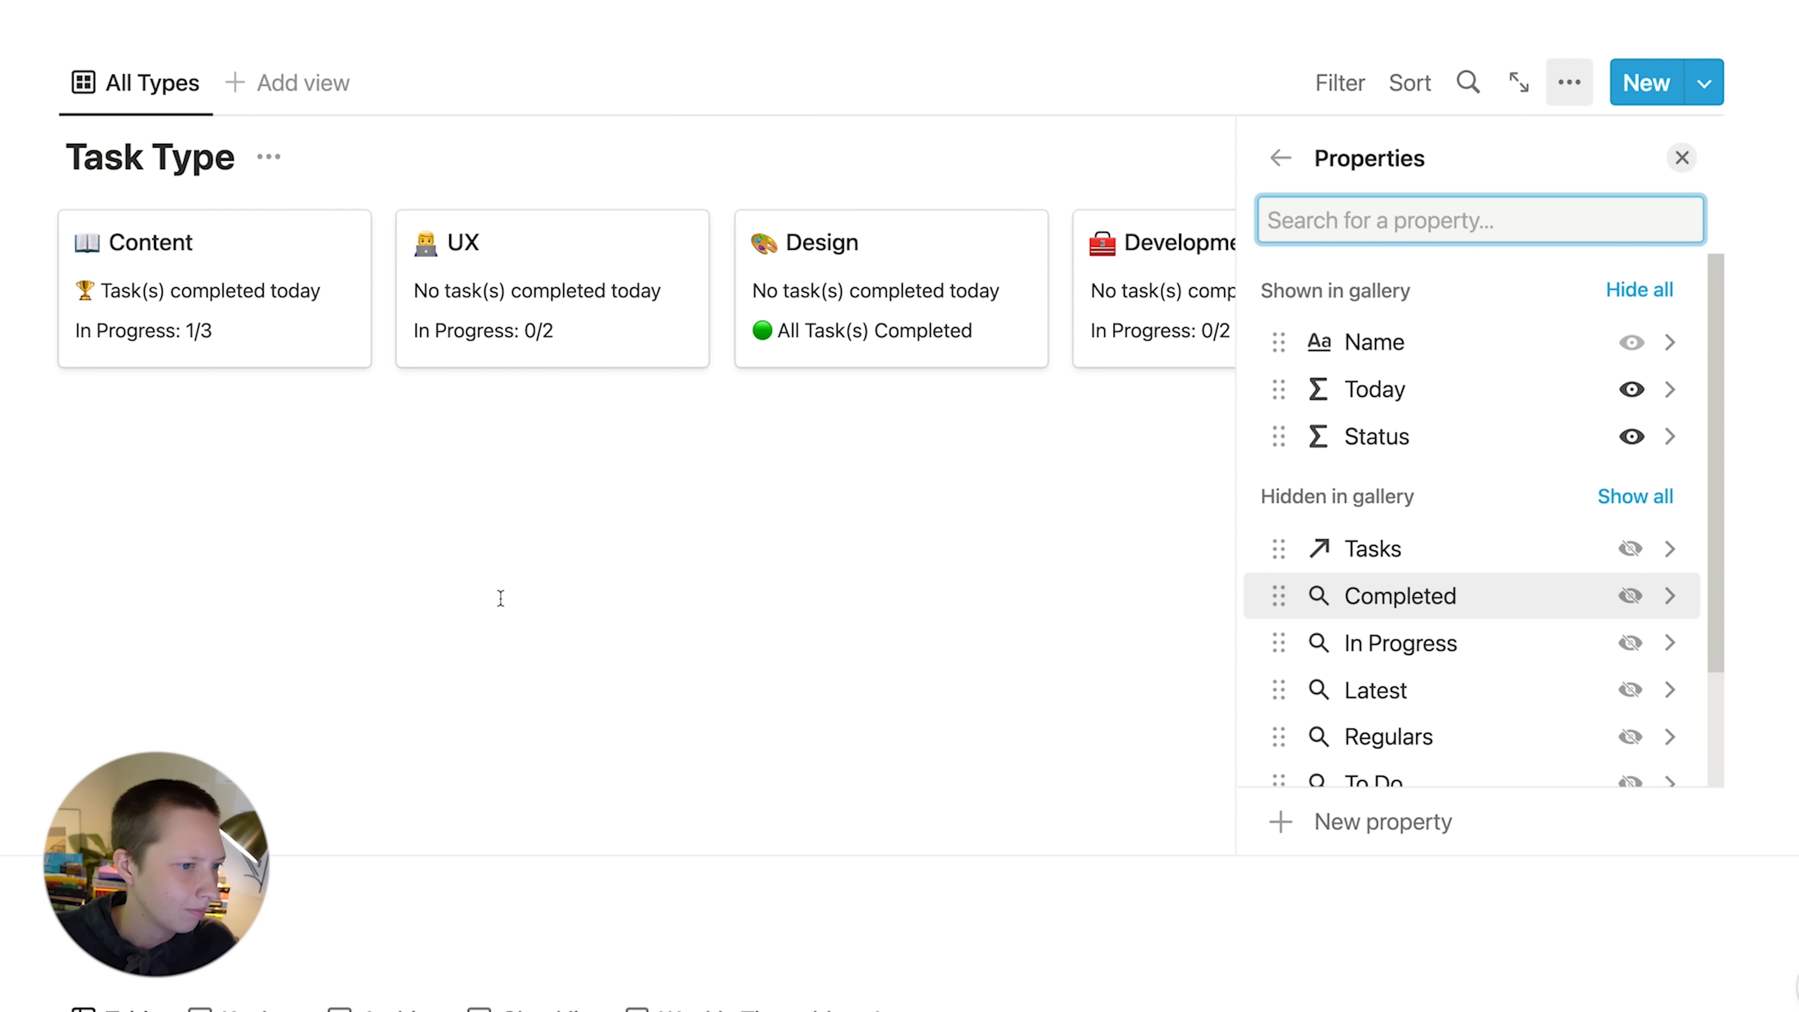
click(1680, 158)
- Delete the Table view from the Task Calendar database
scroll(1750, 362, down, 6)
scroll(975, 349, up, 2)
click(148, 159)
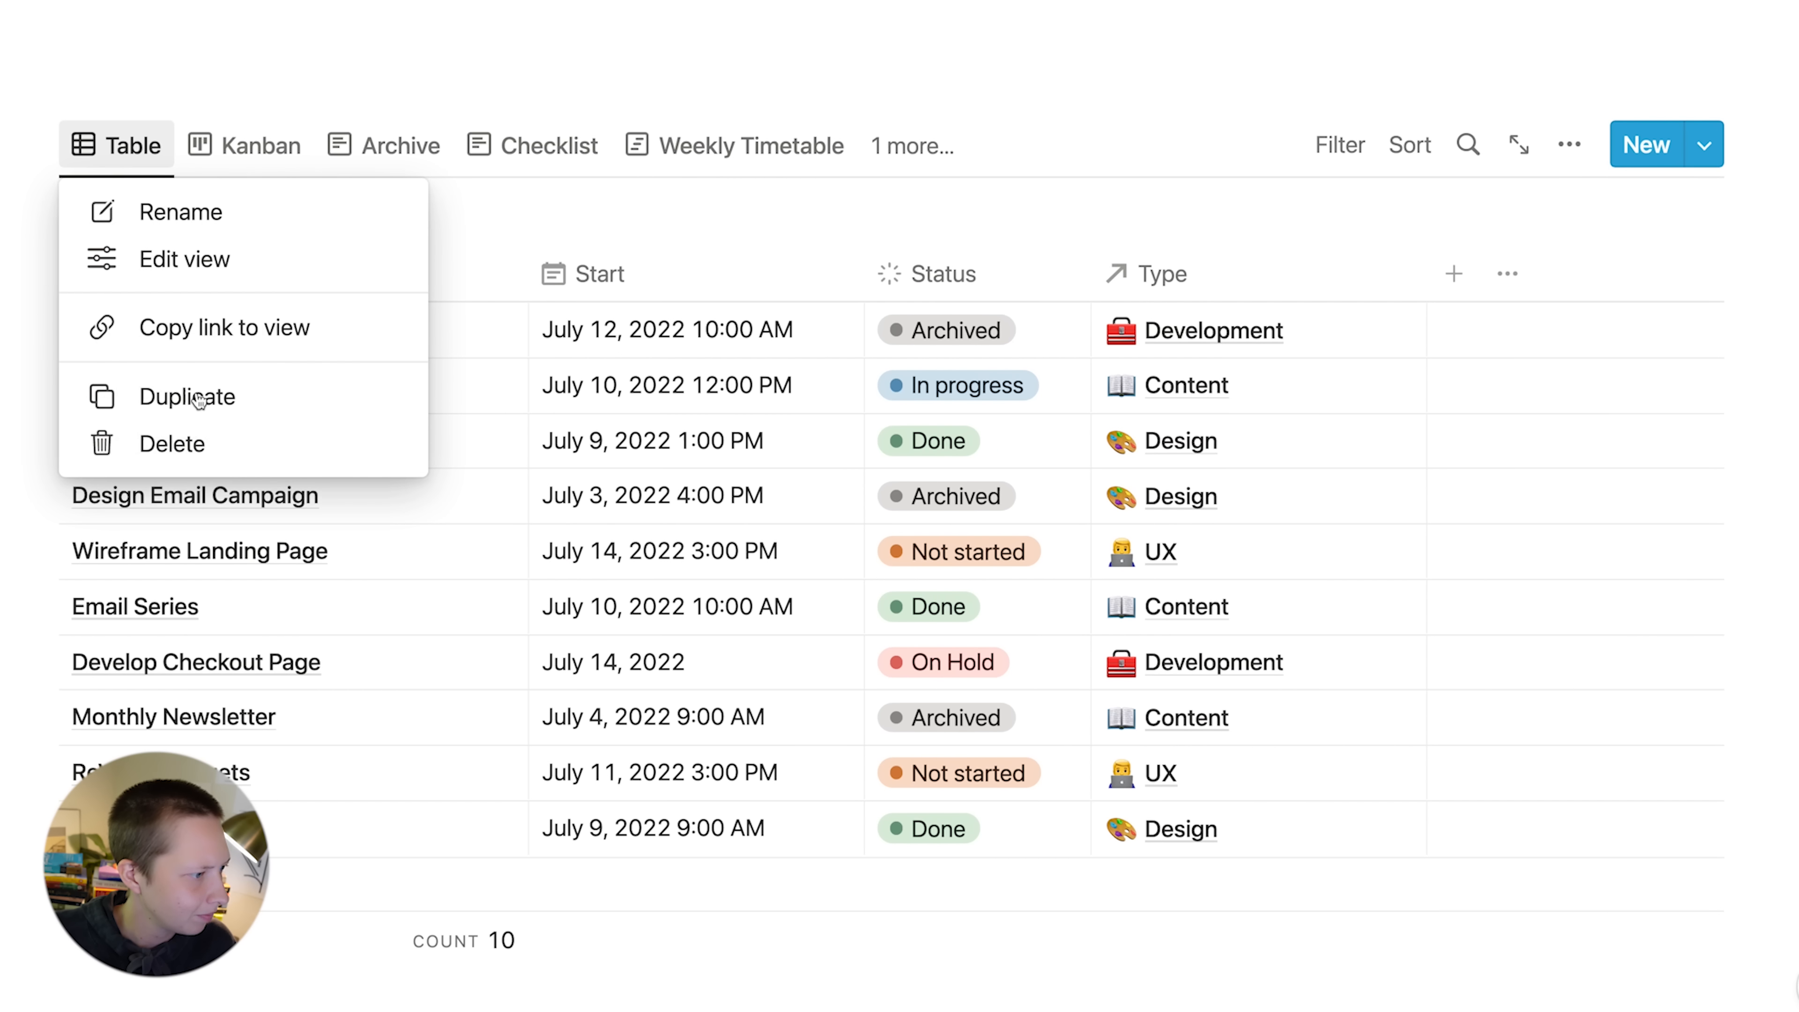
click(177, 442)
click(781, 527)
- Reorder the Task Calendar views so Calendar follows Kanban and Archive comes last, and display the Kanban view
scroll(781, 527, up, 3)
scroll(782, 527, down, 2)
scroll(779, 523, up, 2)
click(269, 309)
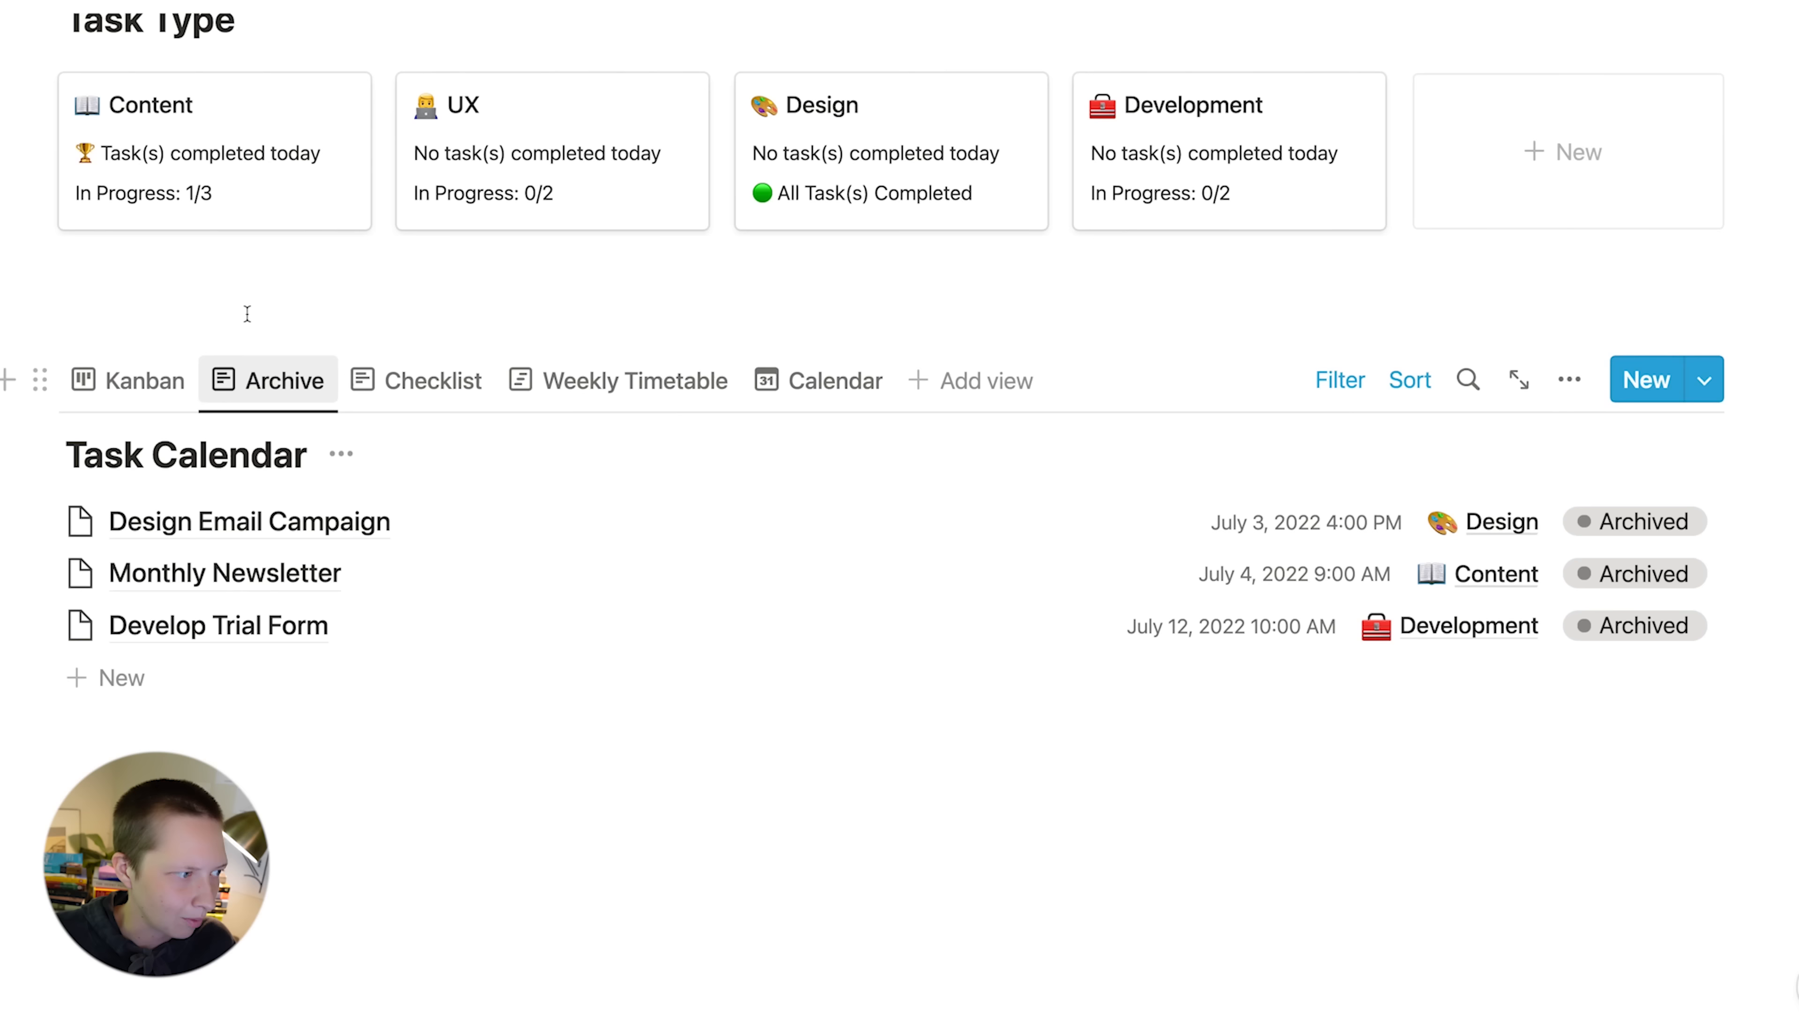
click(433, 381)
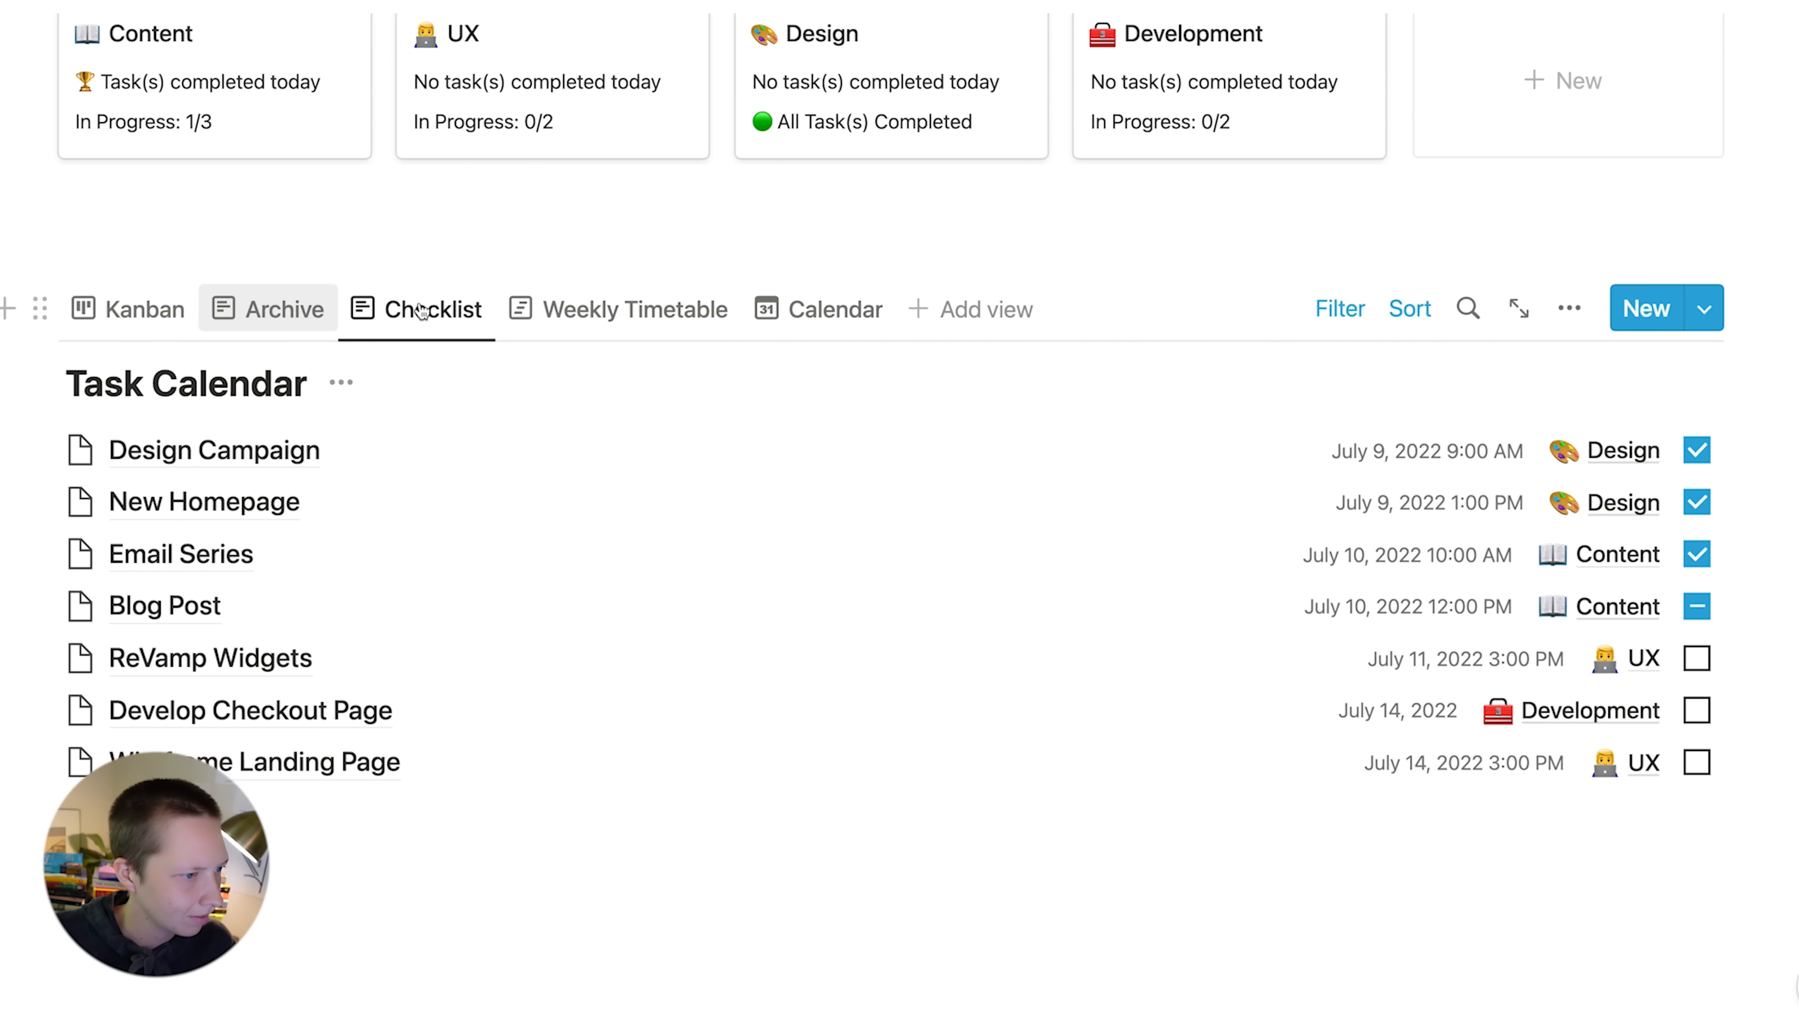
drag(823, 328, 193, 330)
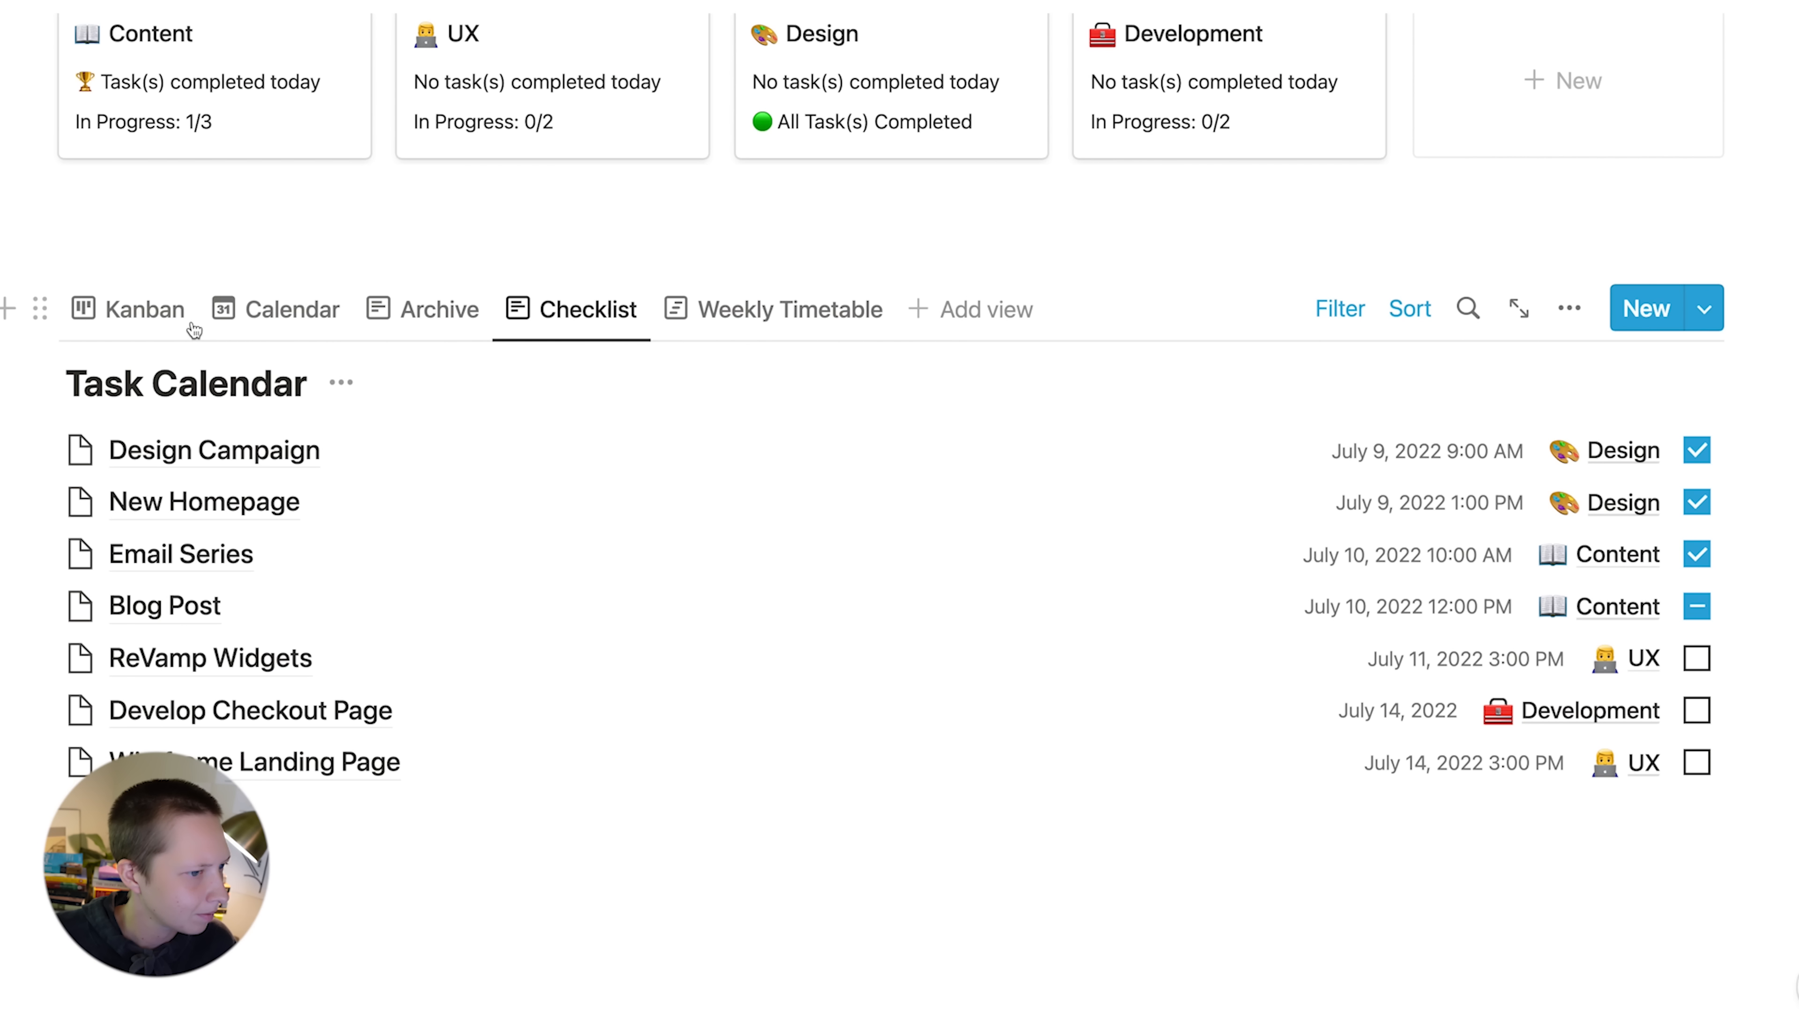
drag(406, 301, 793, 301)
click(139, 309)
scroll(488, 383, up, 10)
scroll(489, 383, up, 3)
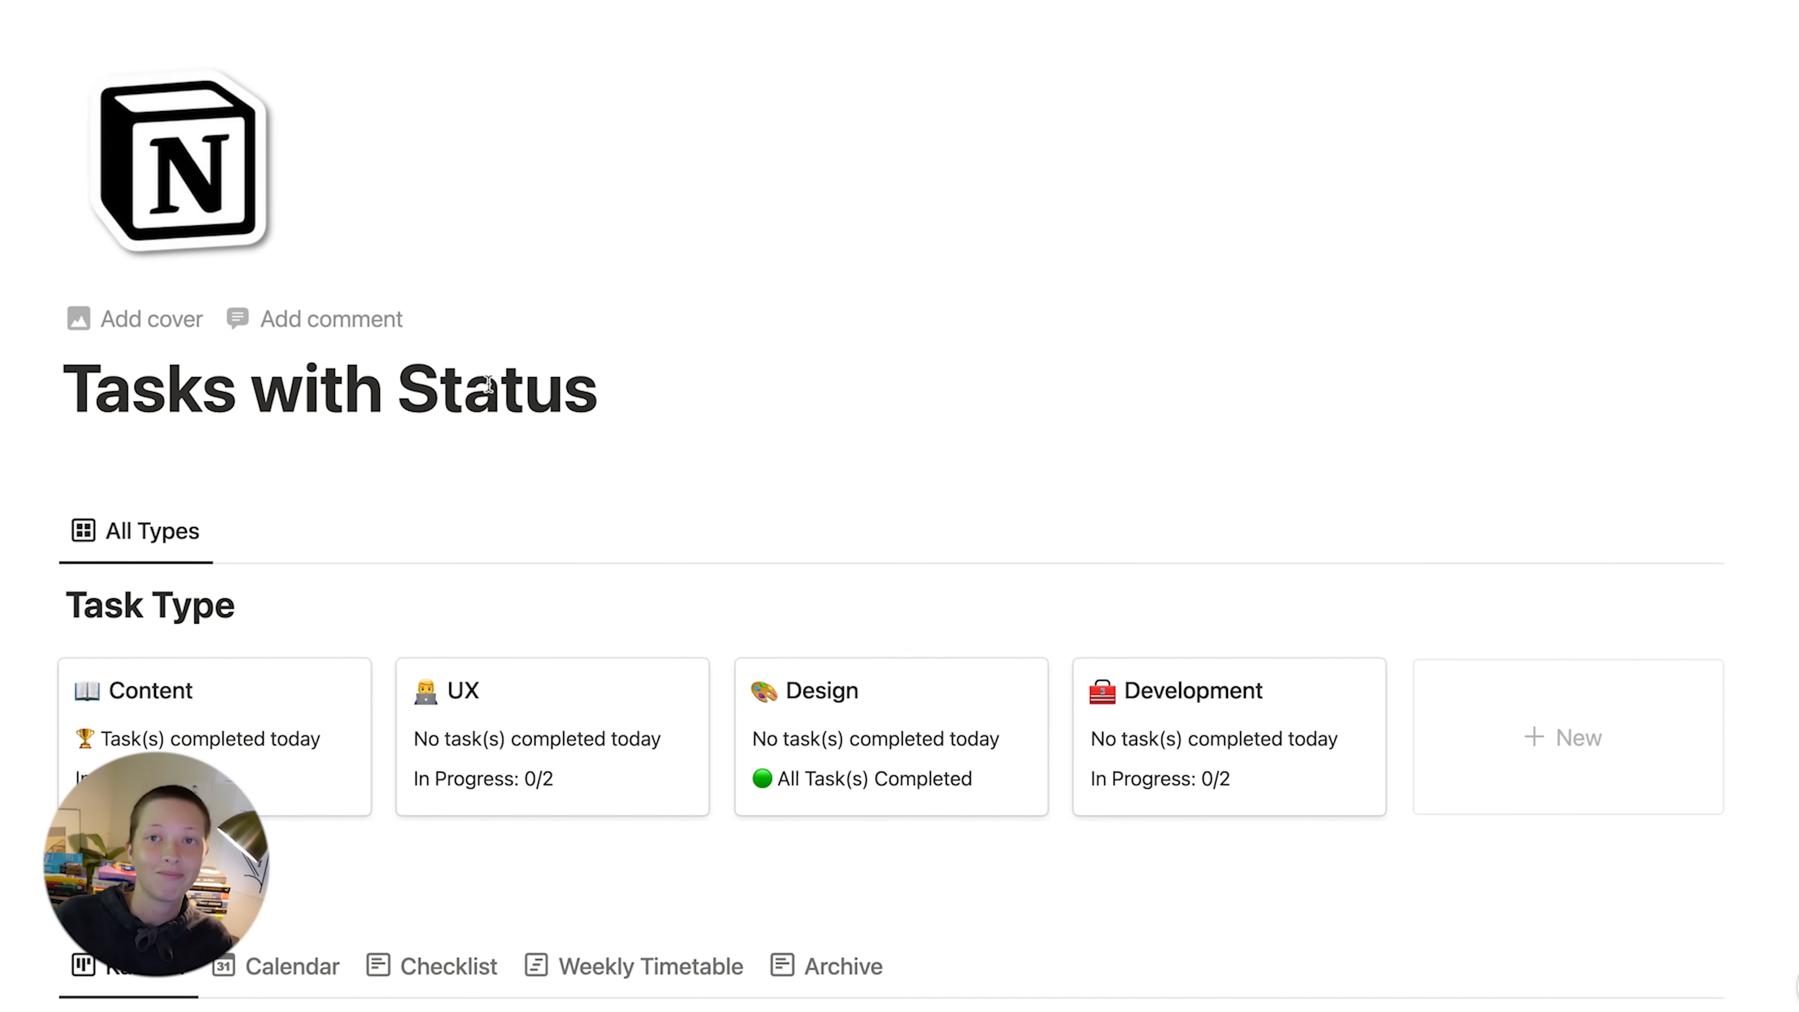